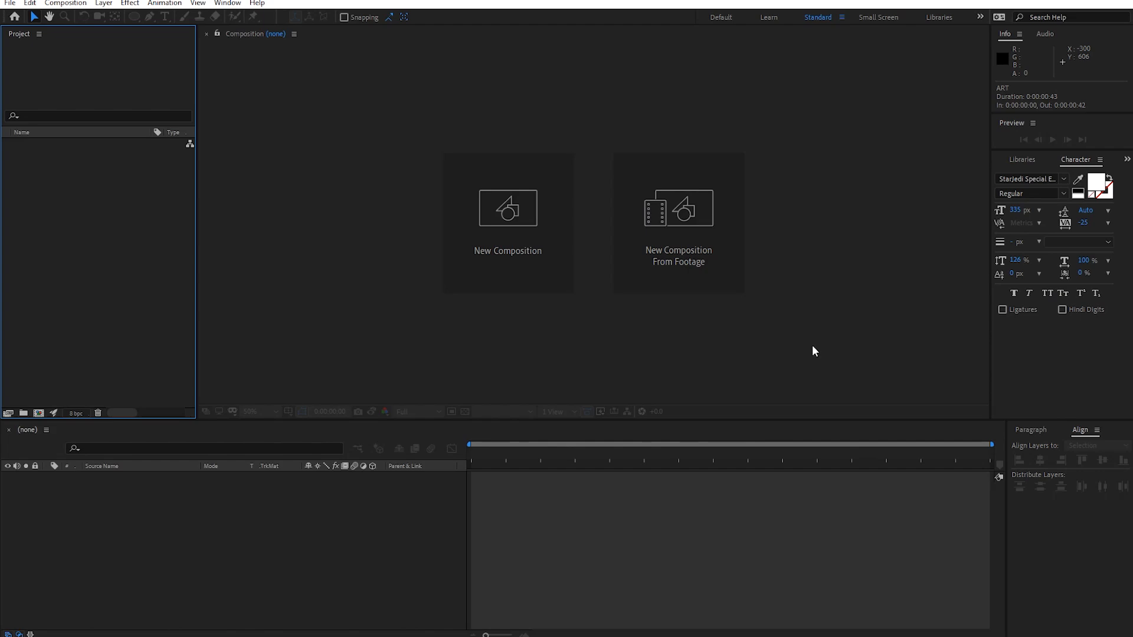
# - Switch to the web browser and view the creator's Twitter, Instagram, YouTube and Facebook pages
pyautogui.hotkey('alt', 'Tab')
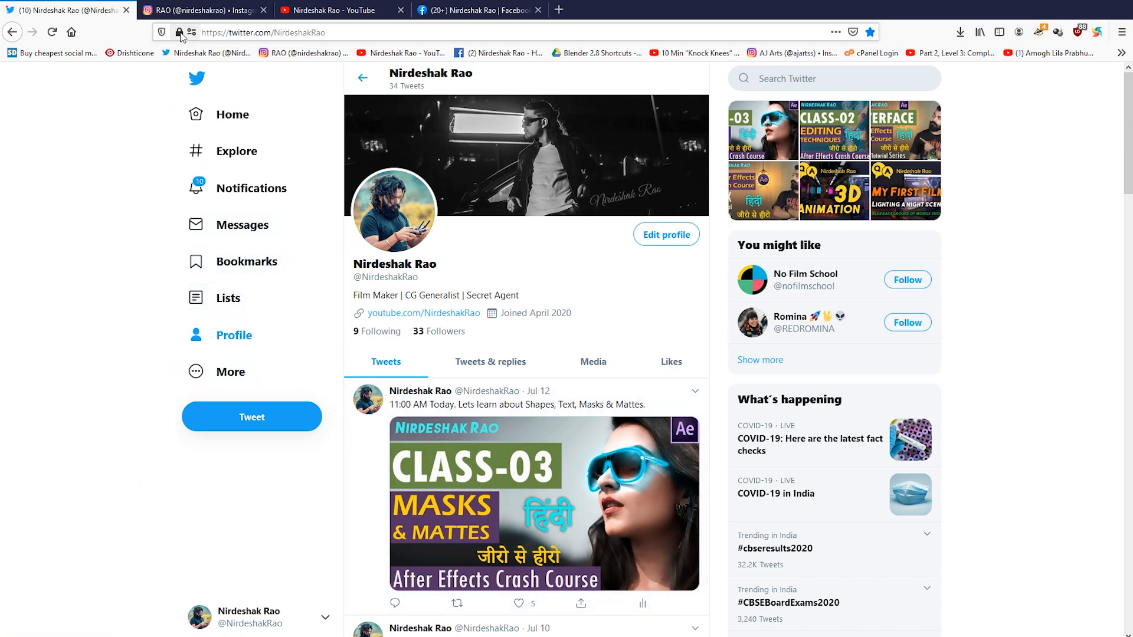
pyautogui.click(203, 11)
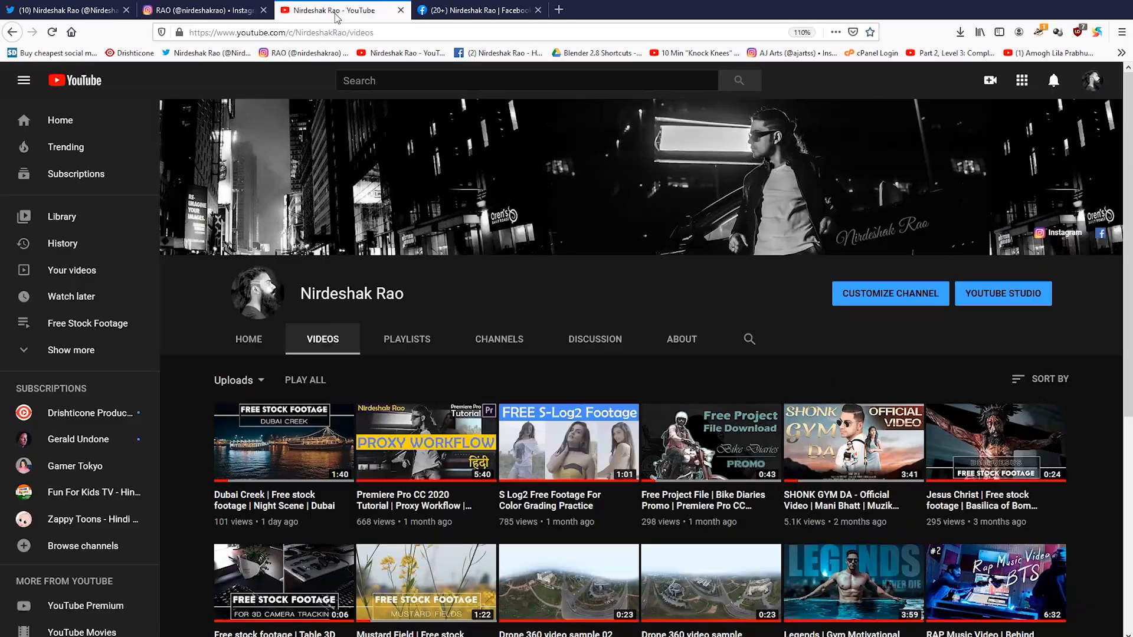
pyautogui.click(334, 10)
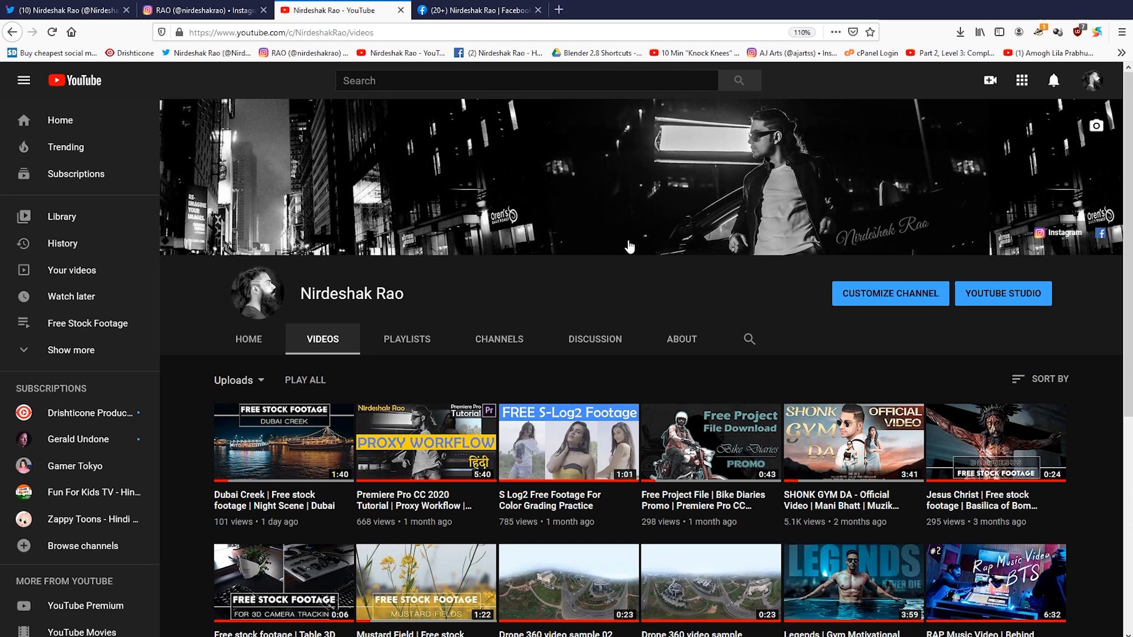
pyautogui.click(466, 10)
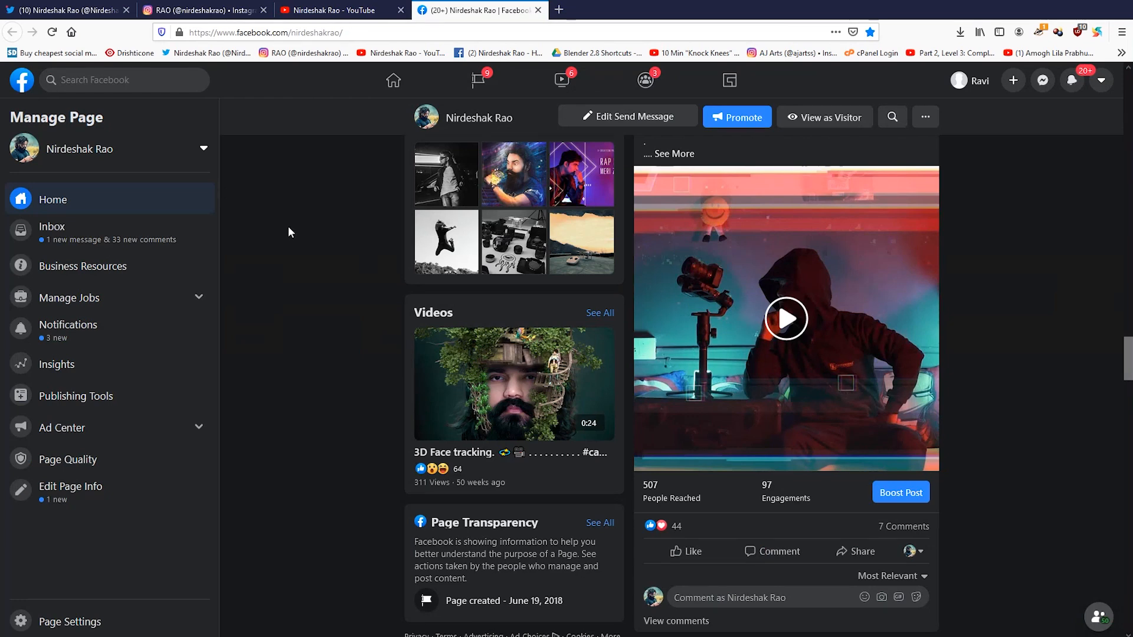
pyautogui.click(1064, 3)
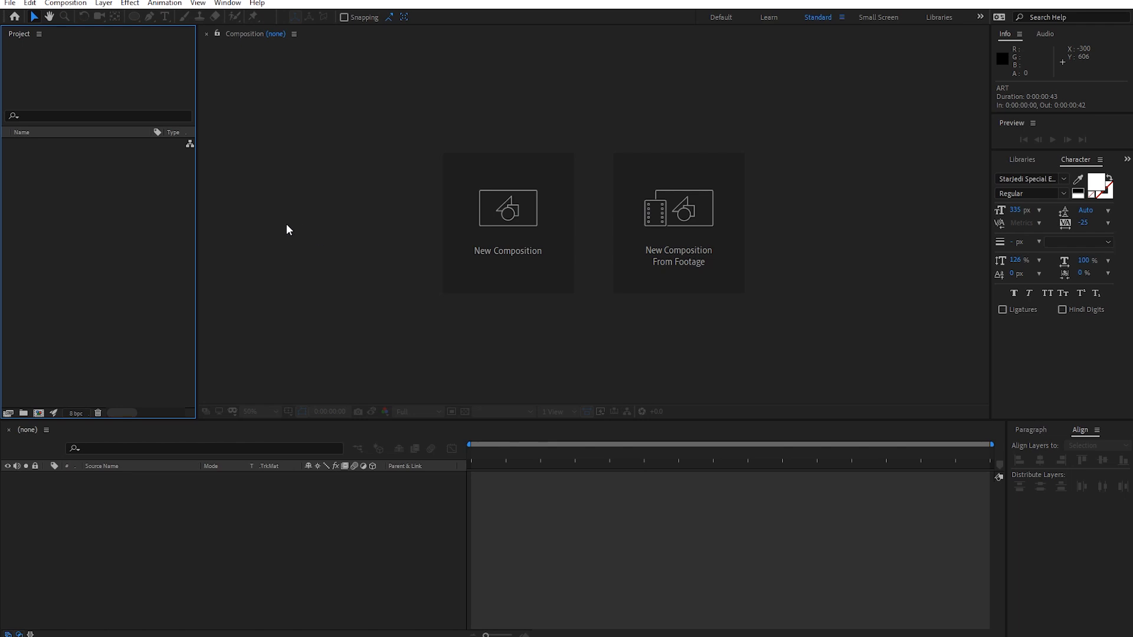
# - Create a new composition with the default settings
pyautogui.click(131, 4)
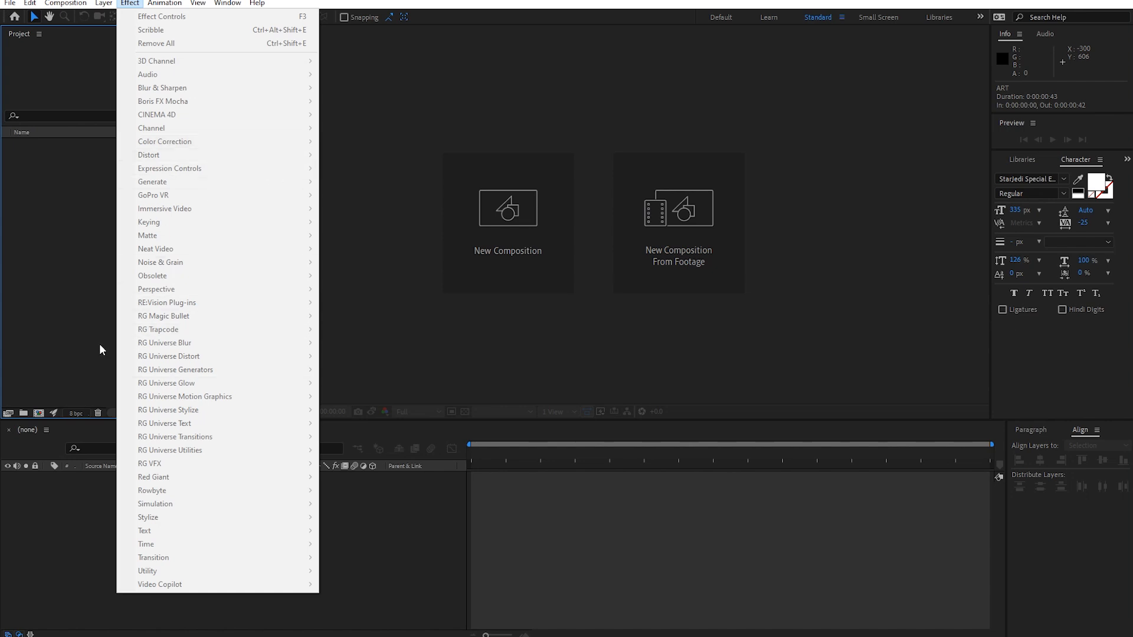
pyautogui.click(82, 314)
pyautogui.rightClick(131, 258)
pyautogui.click(177, 263)
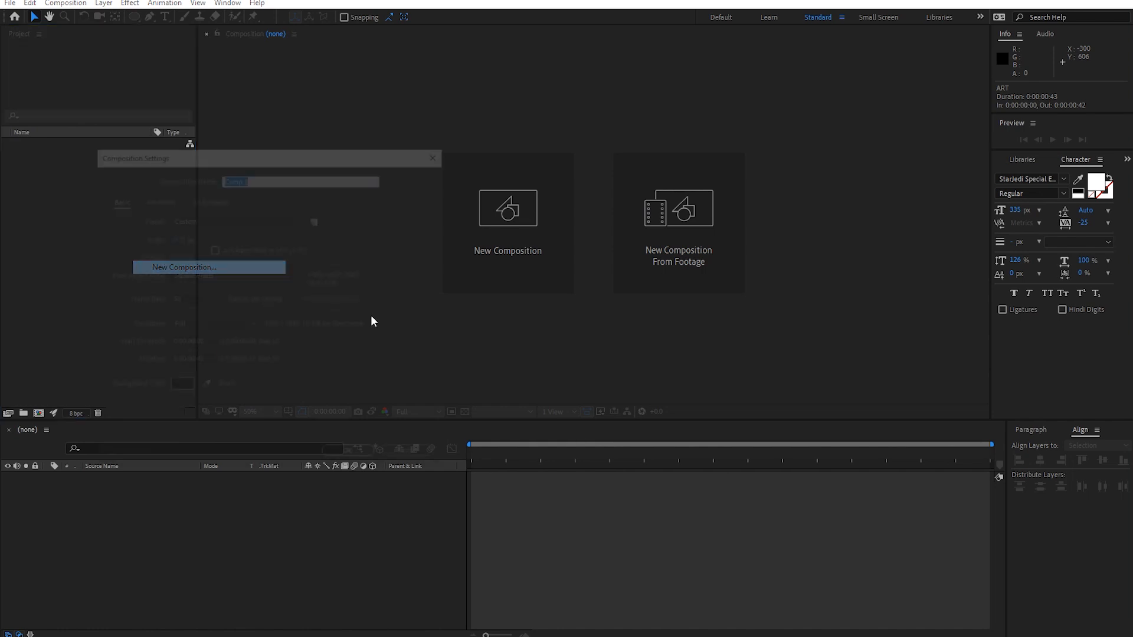
pyautogui.click(348, 455)
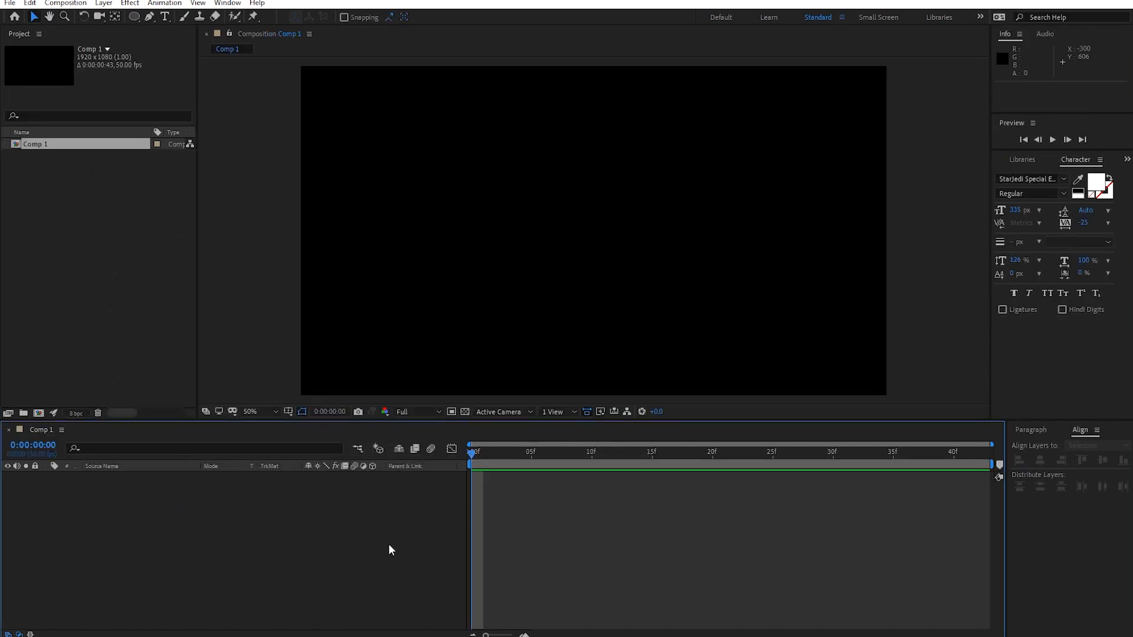
# - Add a black 1920 x 1080 px solid layer to the composition
pyautogui.click(130, 3)
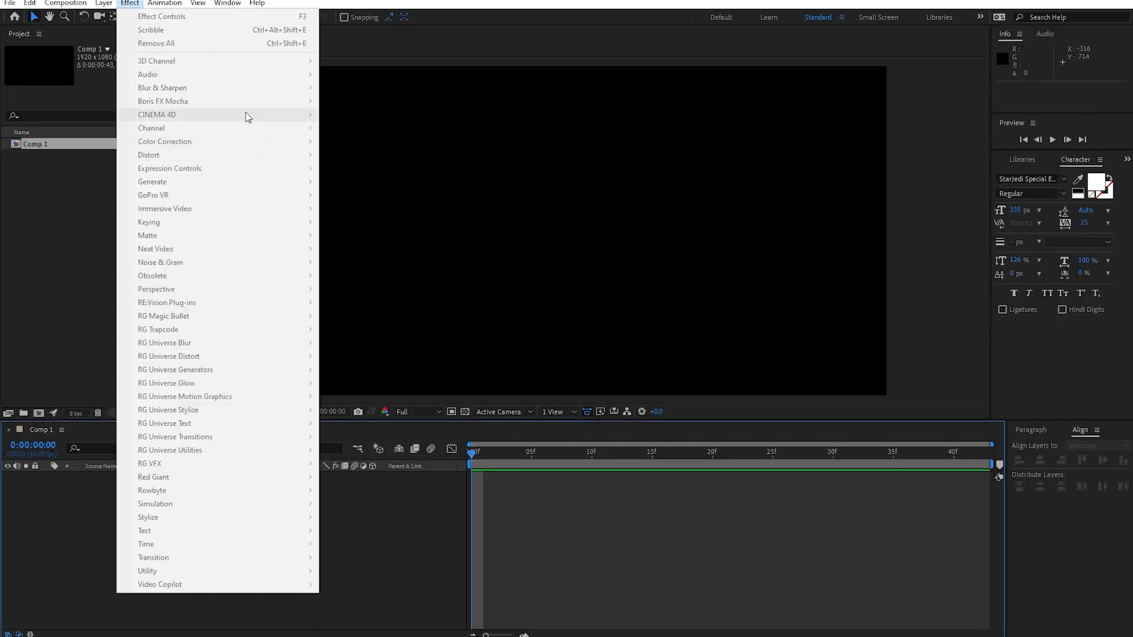
pyautogui.click(74, 523)
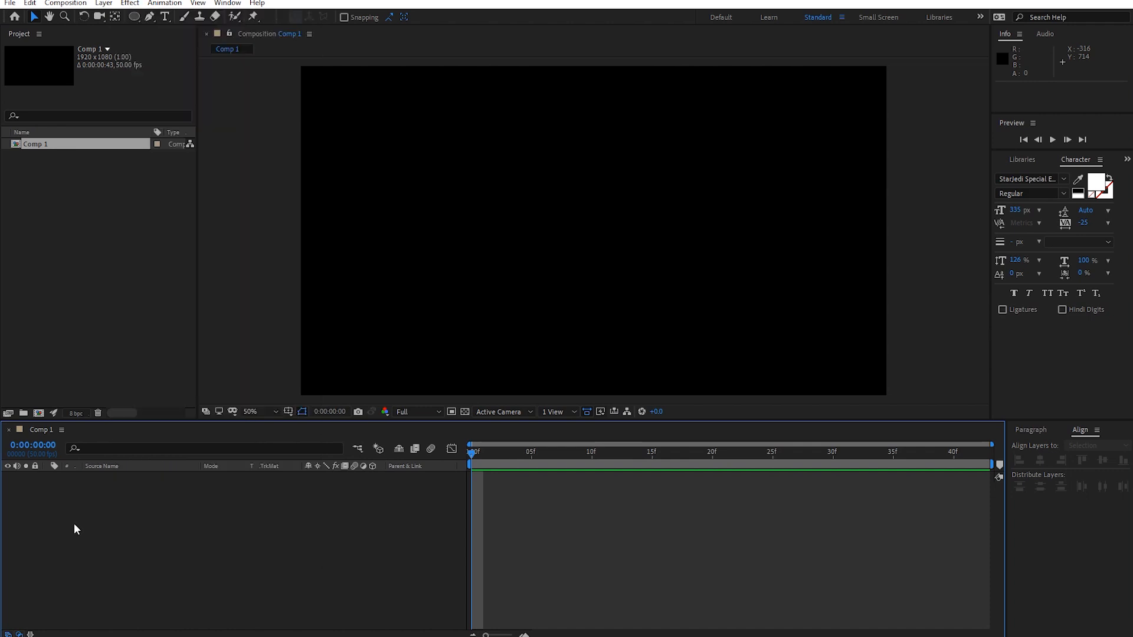
pyautogui.rightClick(193, 522)
pyautogui.moveTo(257, 388)
pyautogui.click(416, 418)
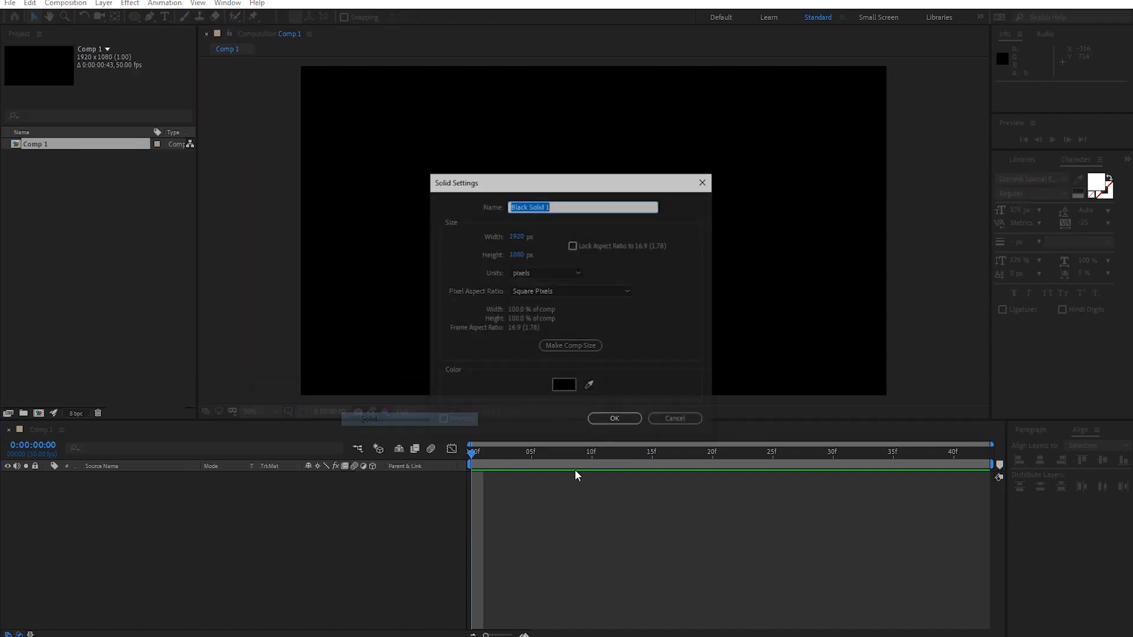
pyautogui.click(621, 425)
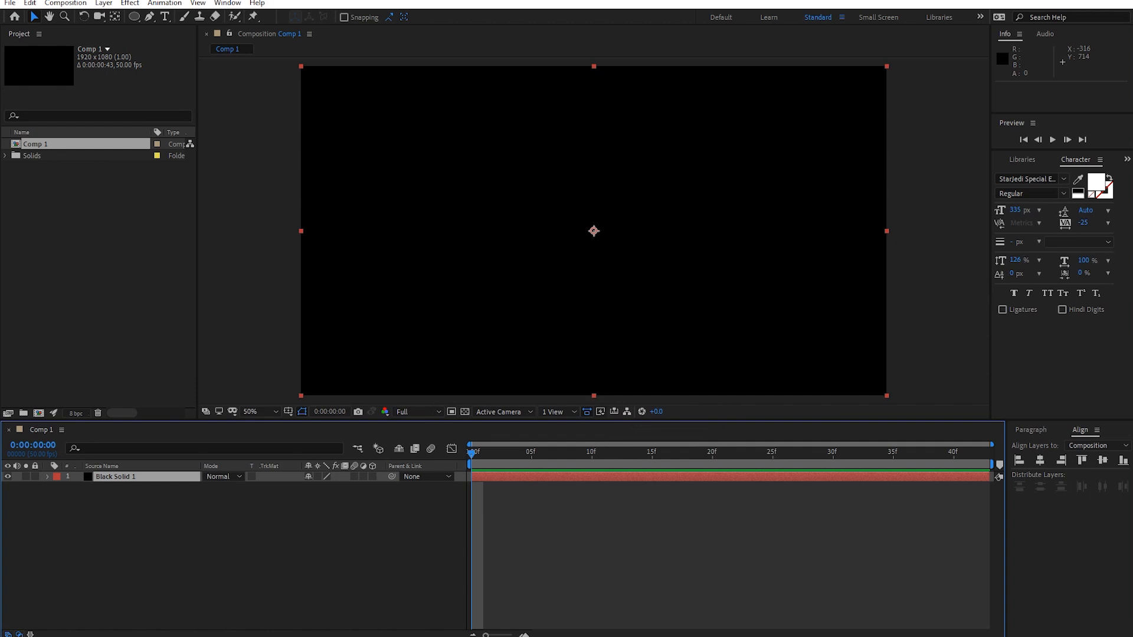
# - Examine the availability of the effect categories with the solid layer selected and with nothing selected
pyautogui.click(129, 3)
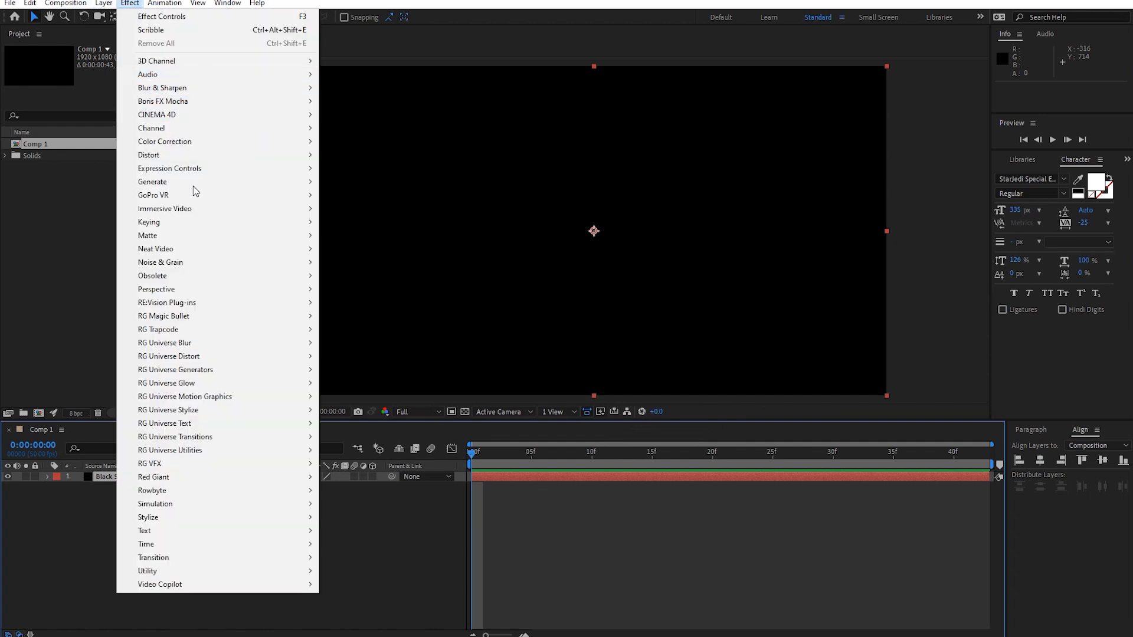
pyautogui.moveTo(192, 144)
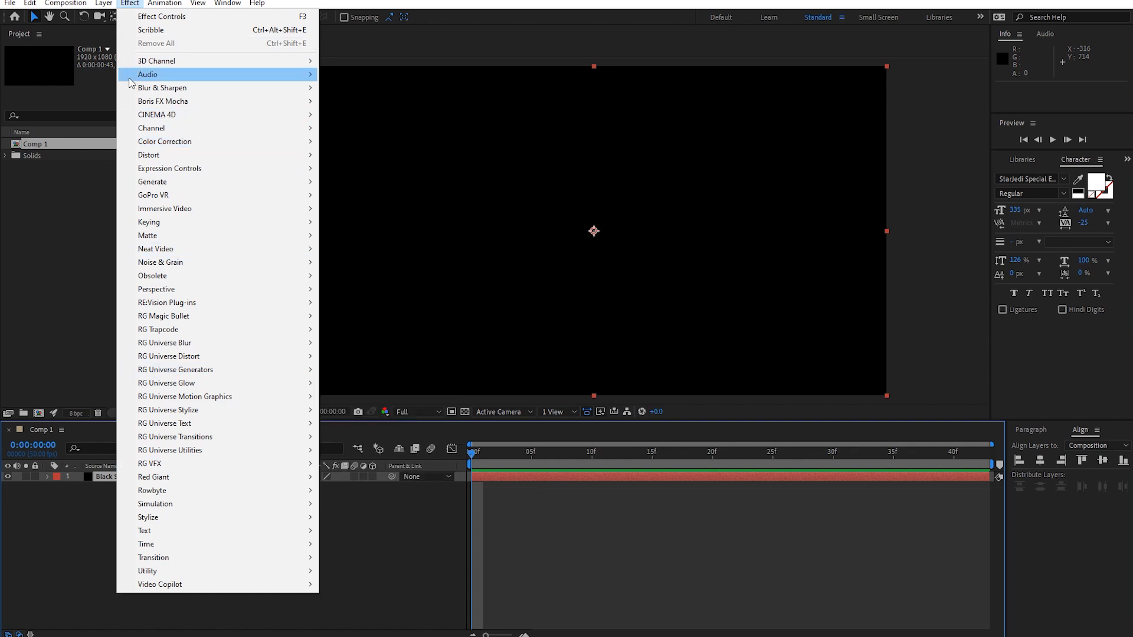
pyautogui.click(93, 556)
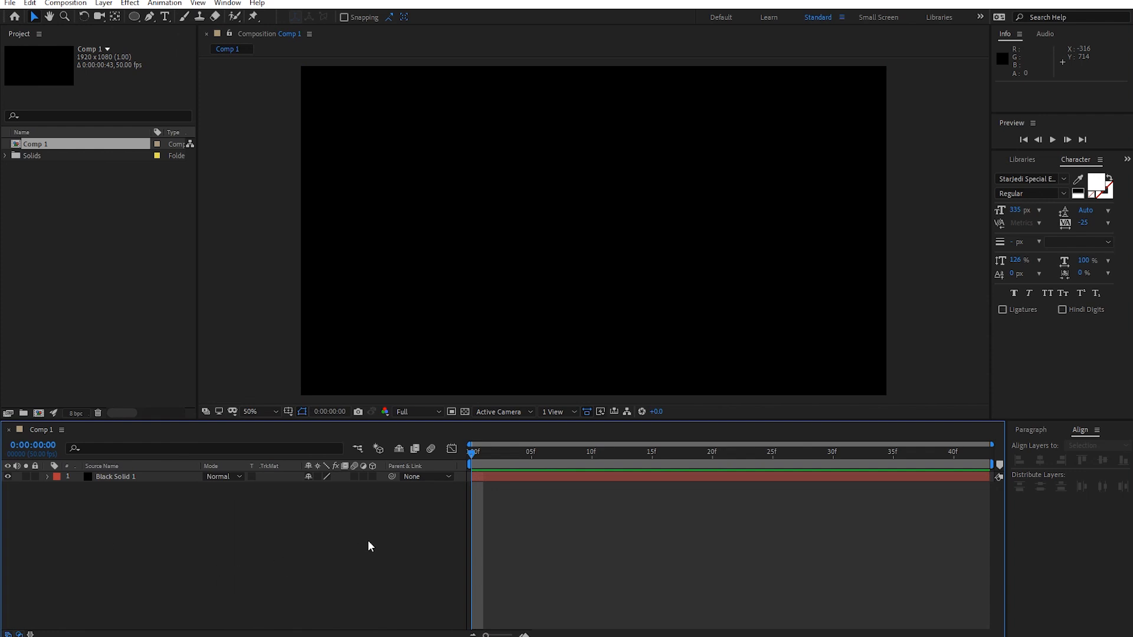
pyautogui.click(130, 2)
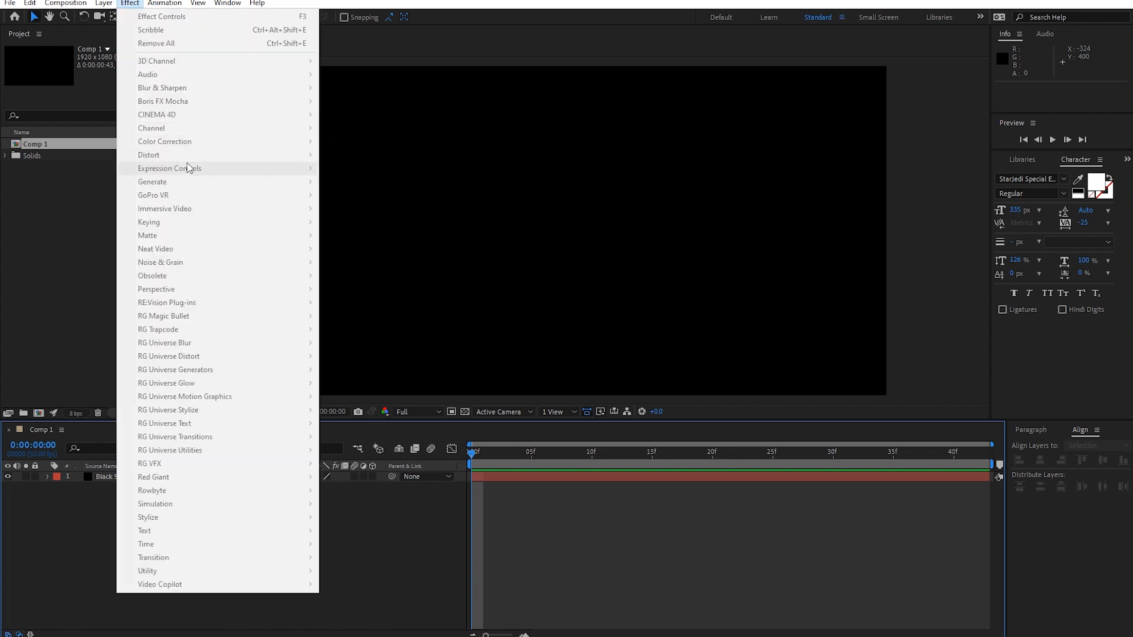
pyautogui.click(91, 538)
pyautogui.click(149, 477)
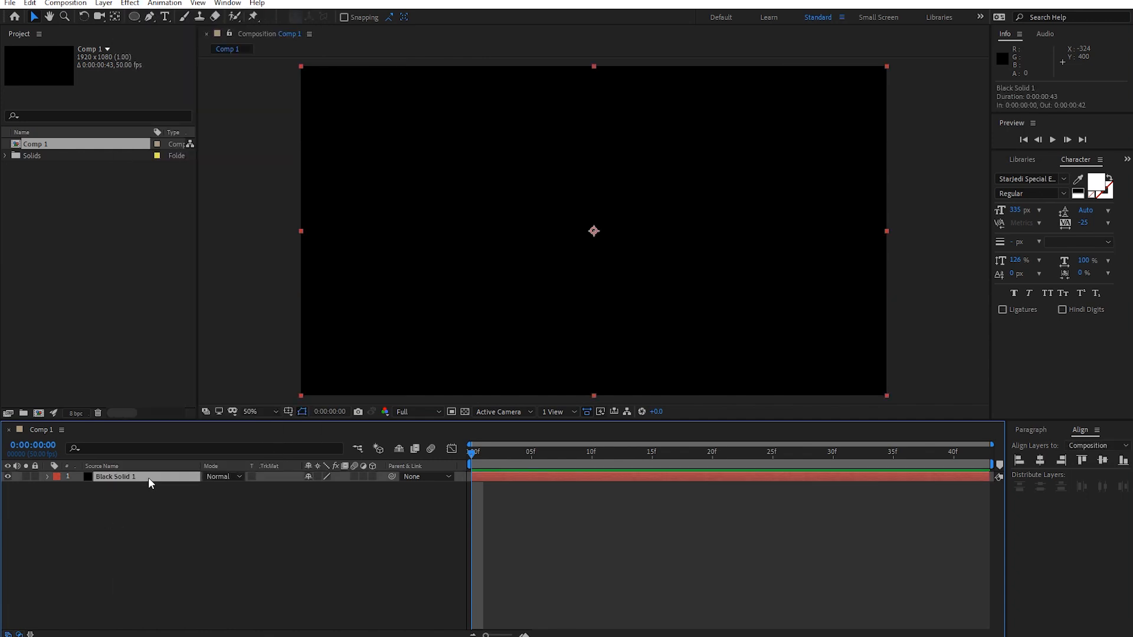
pyautogui.click(130, 3)
pyautogui.moveTo(223, 127)
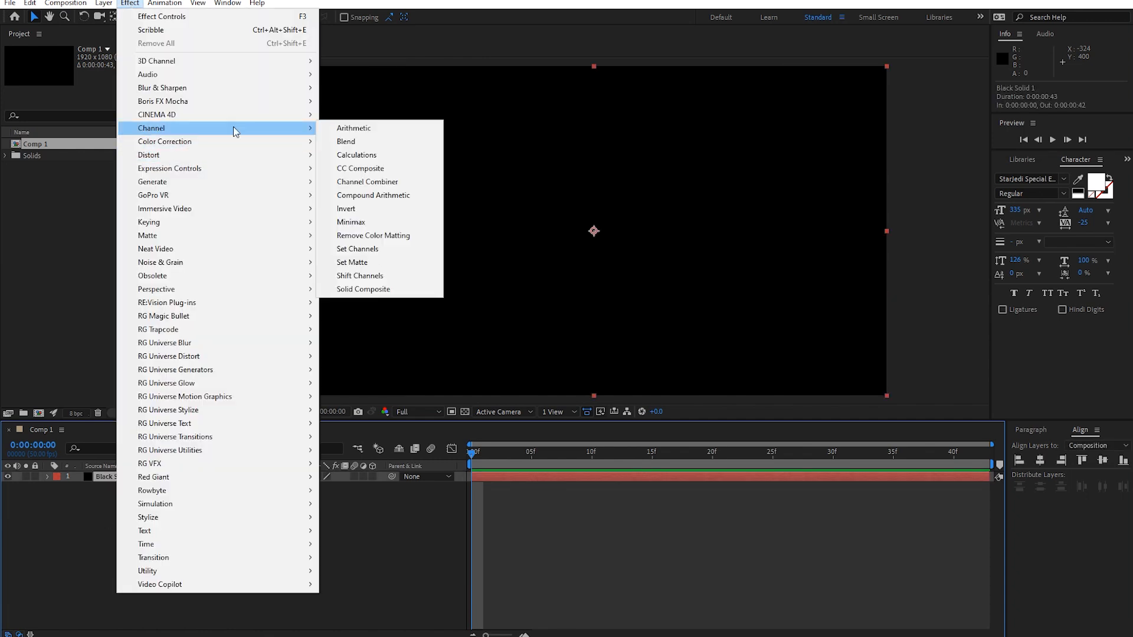
pyautogui.click(419, 529)
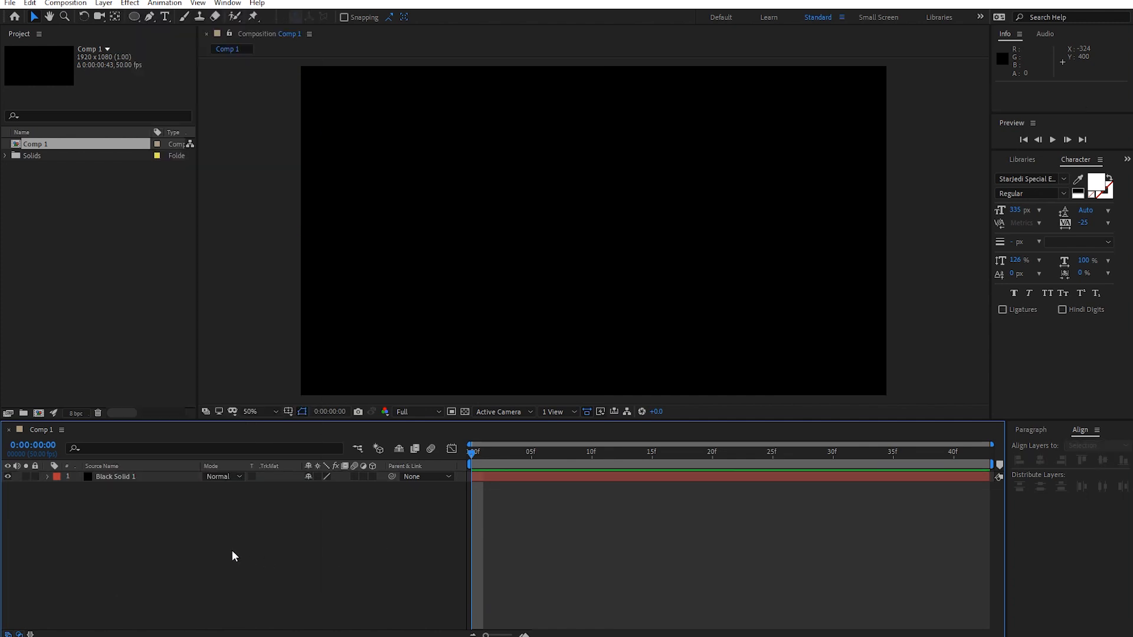
# - Delete the composition and the Solids folder from the project, including their contents
pyautogui.moveTo(107, 248); pyautogui.dragTo(9, 129)
pyautogui.press('Delete')
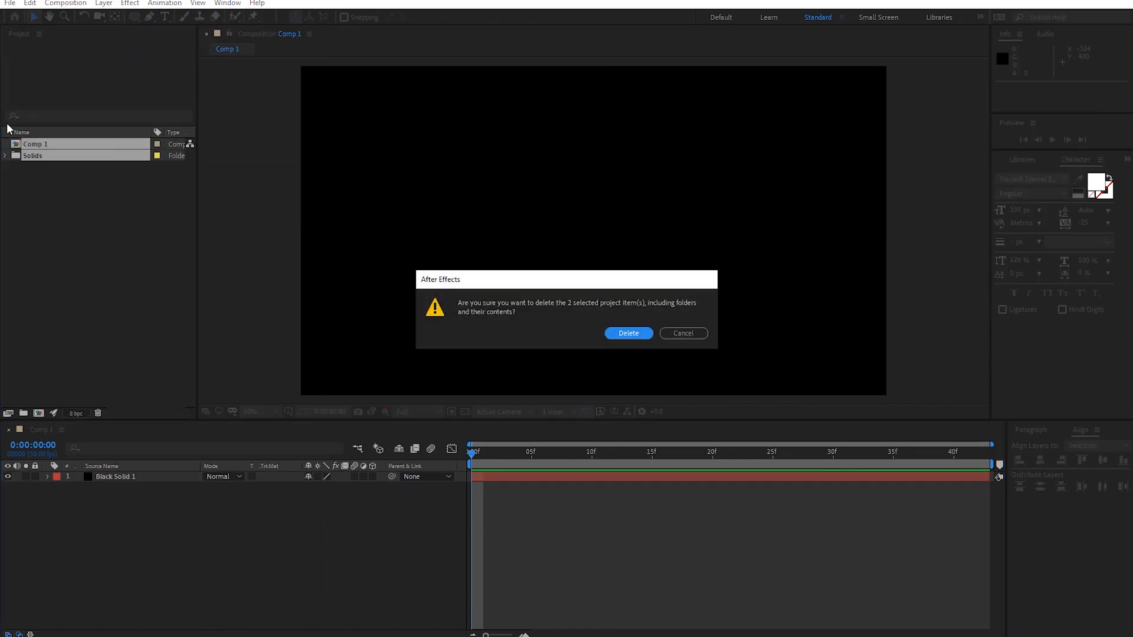
pyautogui.click(616, 335)
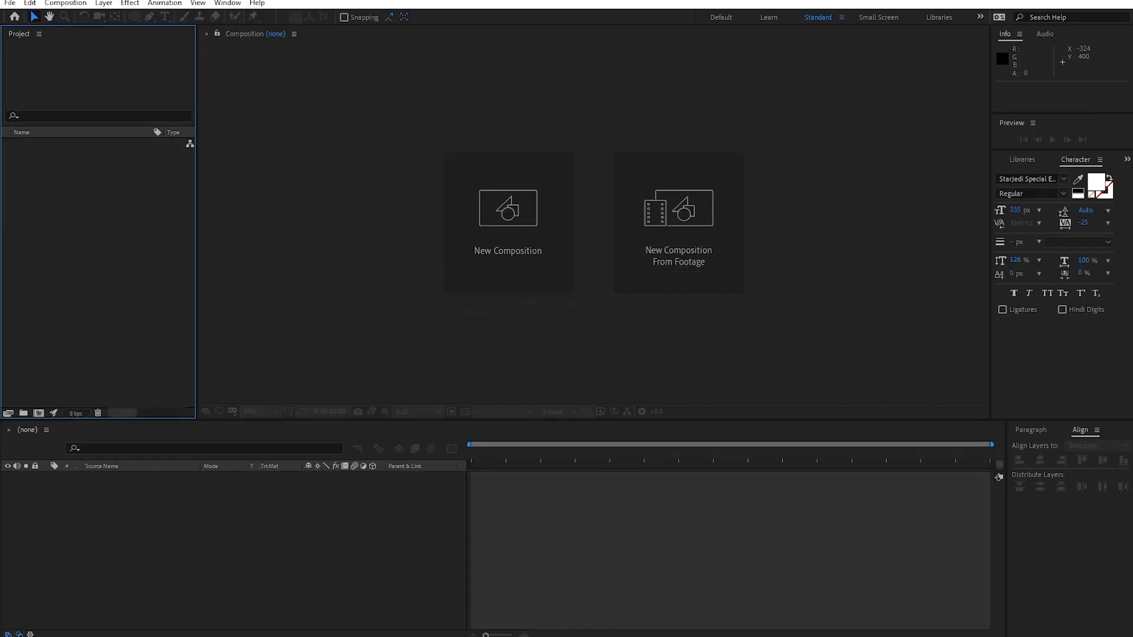
# - Import the clip C0048.MP4 from the Goa stock footage folder into the project
pyautogui.click(1080, 109)
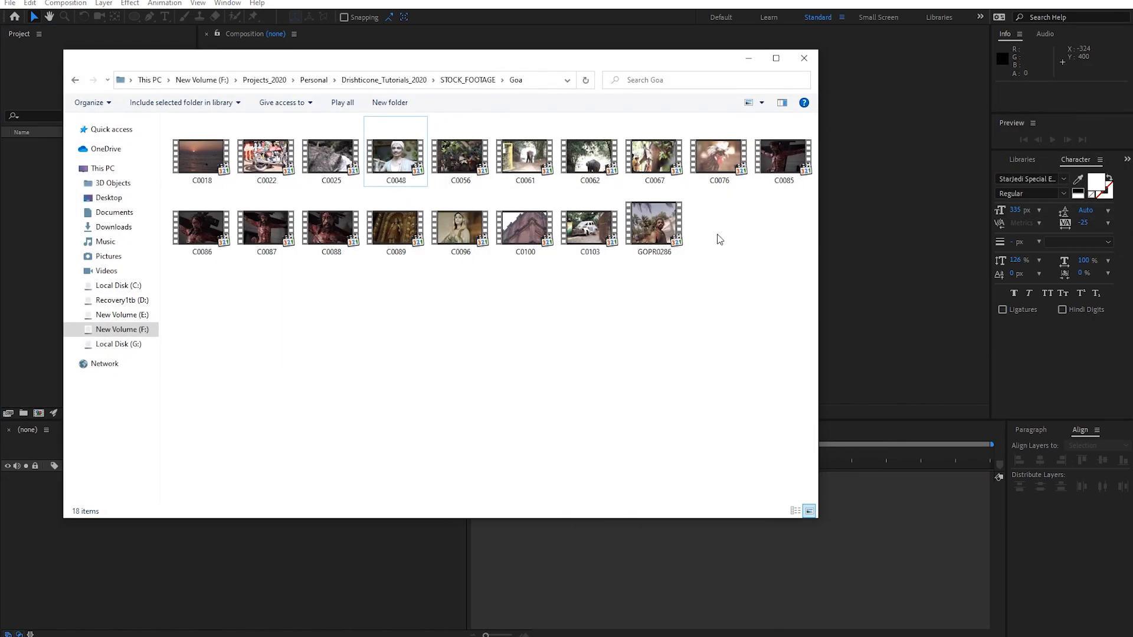
pyautogui.moveTo(395, 157); pyautogui.dragTo(23, 265)
pyautogui.click(749, 57)
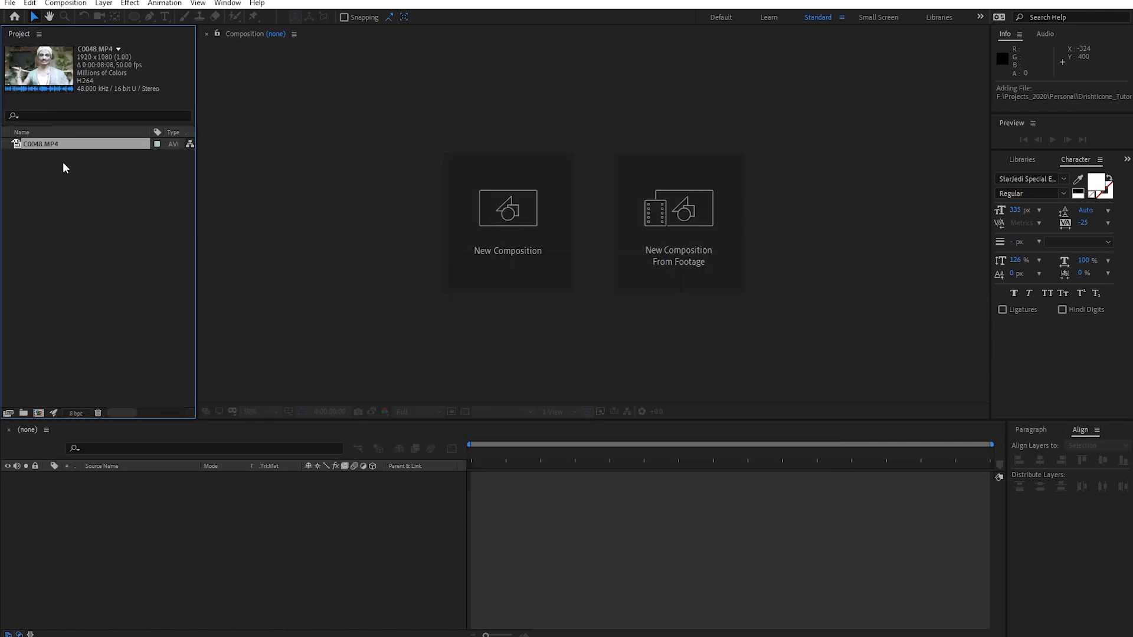
# - Create a composition from the C0048.MP4 clip and move the playhead to 15:21:23:33
pyautogui.moveTo(55, 143); pyautogui.dragTo(154, 557)
pyautogui.moveTo(628, 469); pyautogui.dragTo(566, 462)
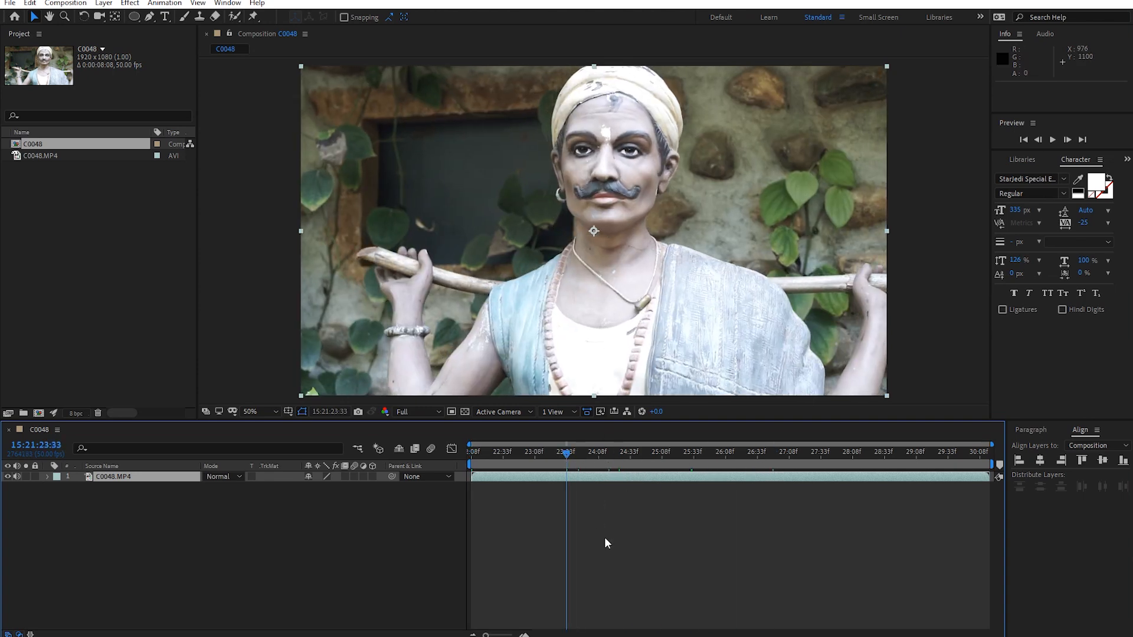
# - Apply the Curves color correction effect to the C0048.MP4 layer
pyautogui.click(622, 538)
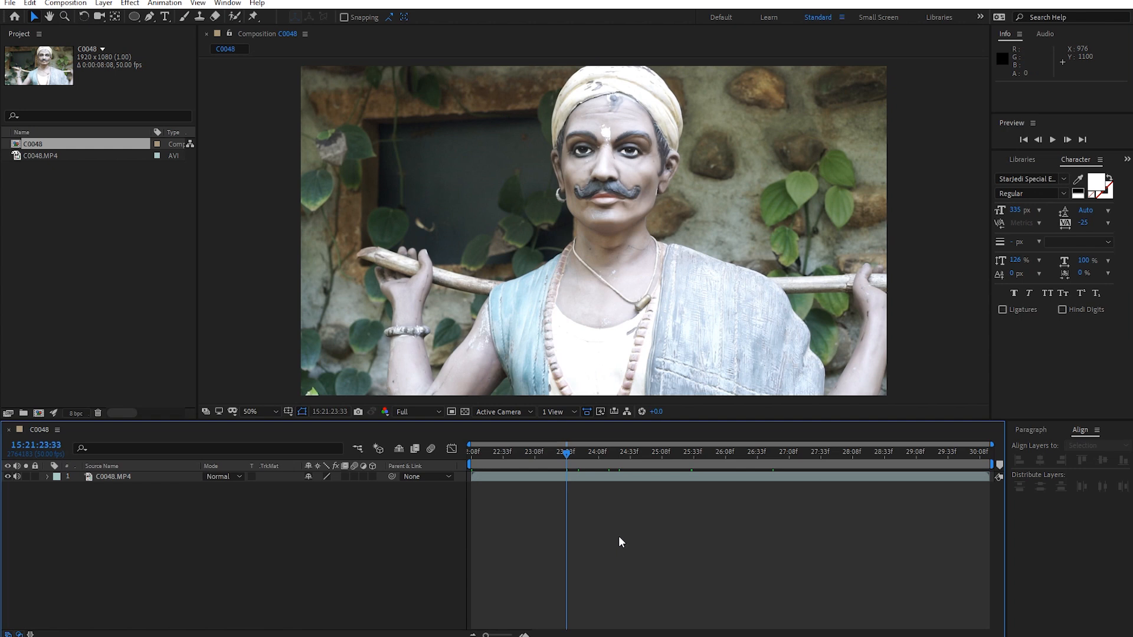
pyautogui.click(130, 4)
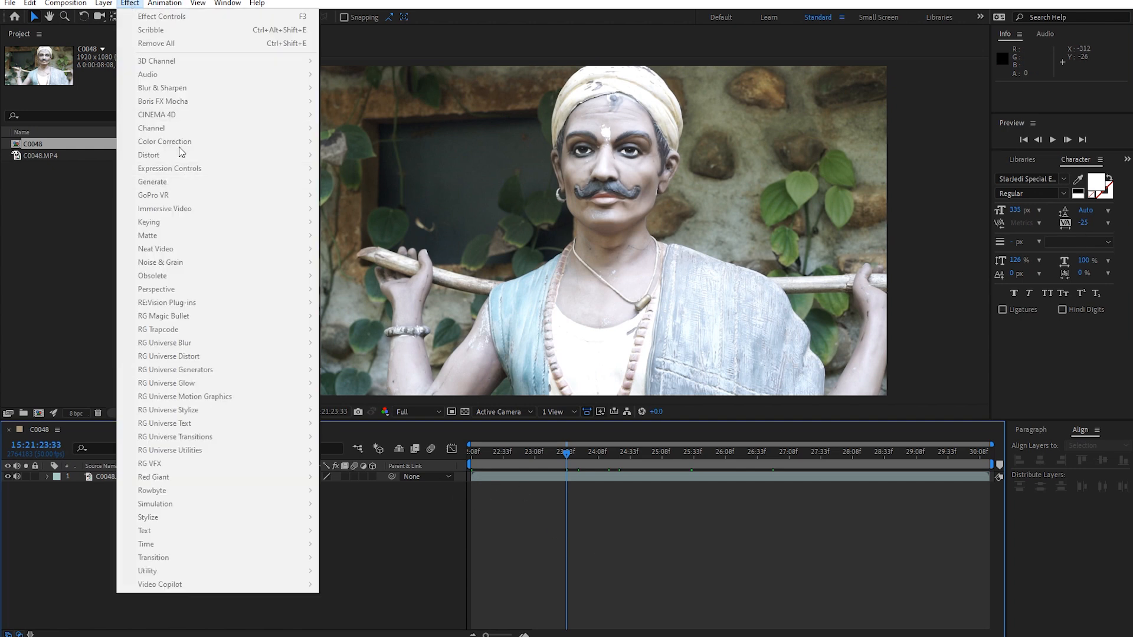
pyautogui.click(73, 519)
pyautogui.click(116, 477)
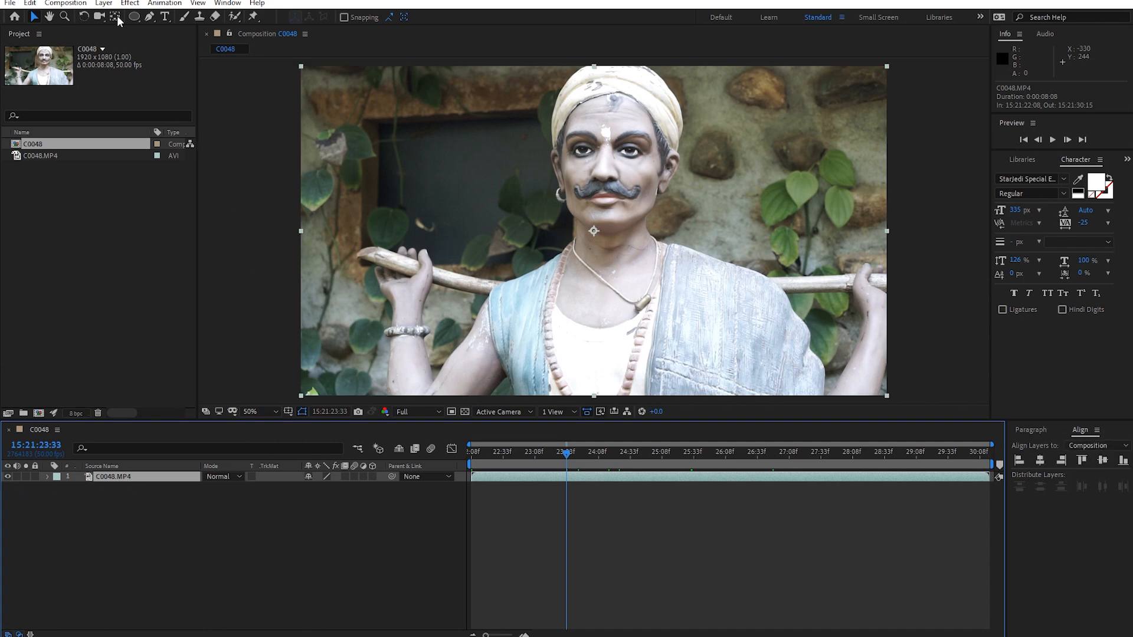
pyautogui.click(130, 3)
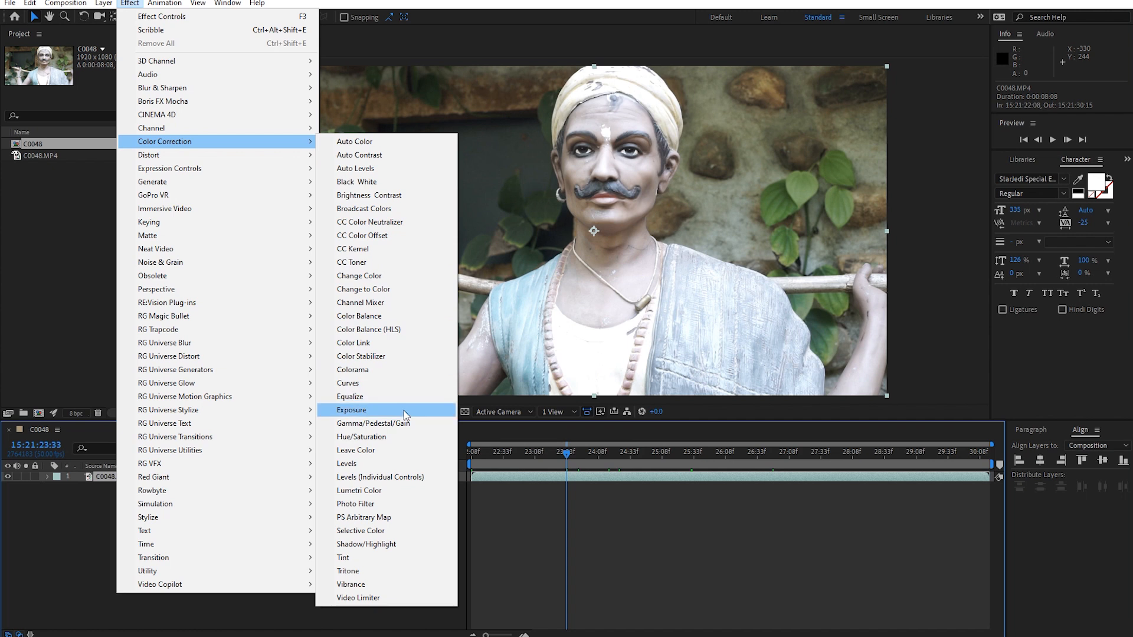
pyautogui.click(354, 385)
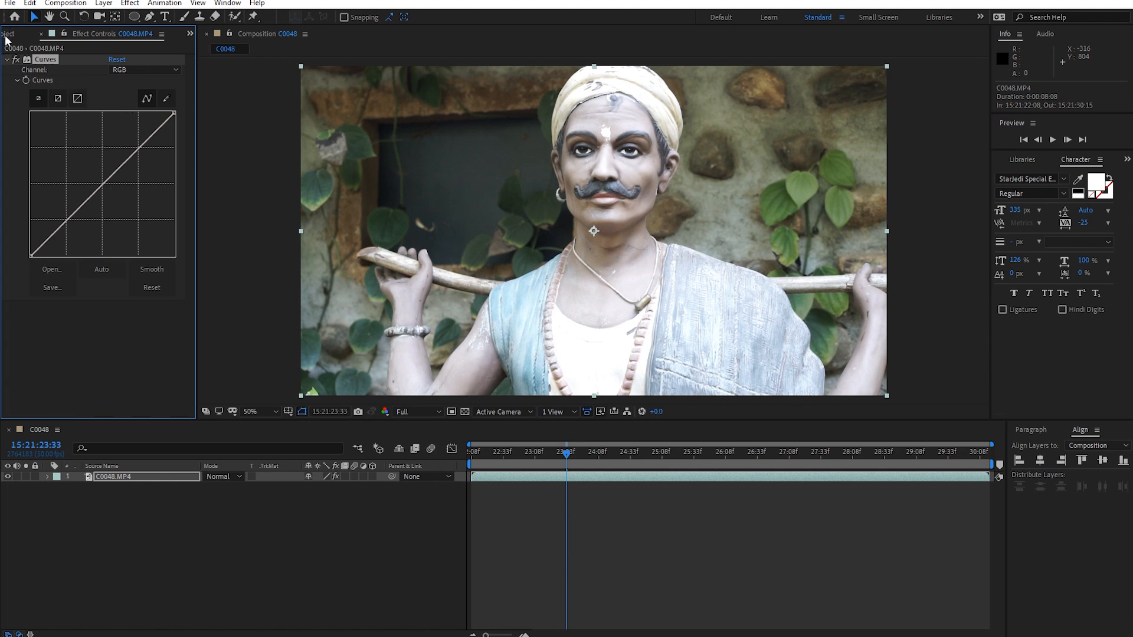
# - Widen the effect controls area so the Curves settings have more room beside the preview
pyautogui.moveTo(195, 203); pyautogui.dragTo(257, 207)
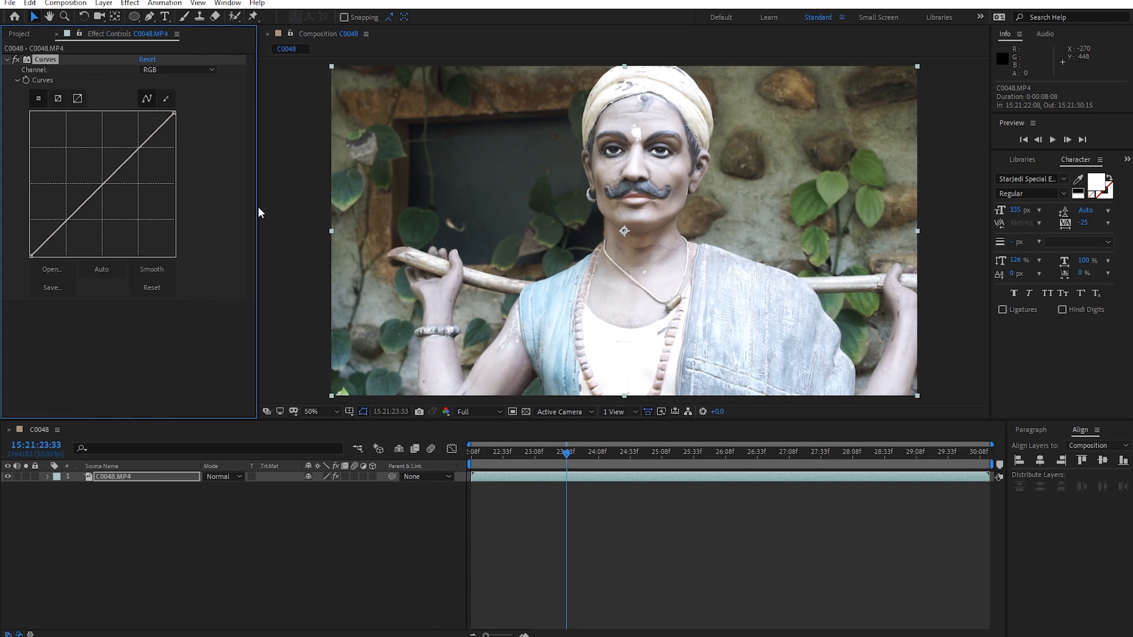
pyautogui.click(19, 36)
pyautogui.click(95, 36)
# - Shape the RGB curve into an S by raising the highlights and lowering the shadows
pyautogui.moveTo(105, 184)
pyautogui.mouseDown()
pyautogui.moveTo(120, 210)
pyautogui.moveTo(81, 157)
pyautogui.moveTo(96, 184)
pyautogui.mouseUp()
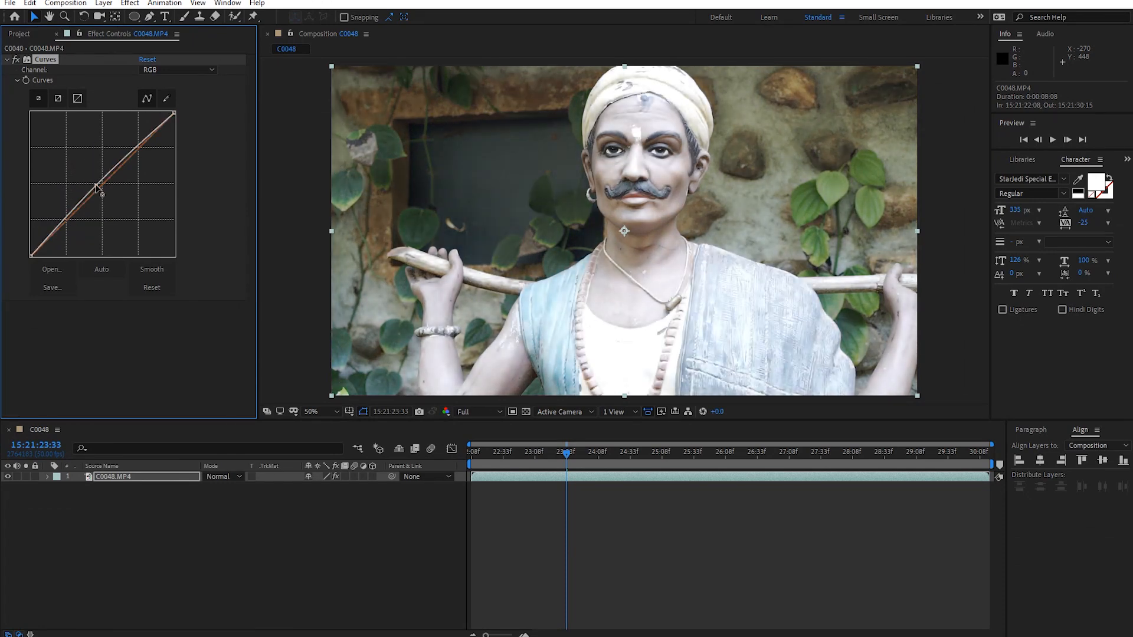
pyautogui.moveTo(98, 185); pyautogui.dragTo(119, 170)
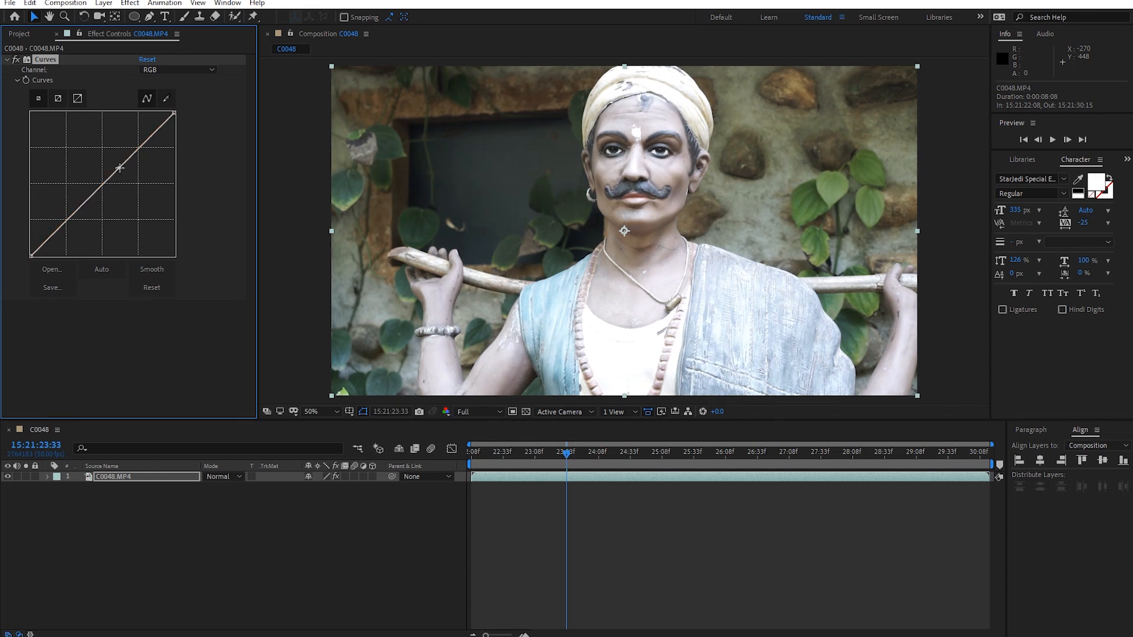
pyautogui.moveTo(119, 169)
pyautogui.mouseDown()
pyautogui.moveTo(120, 188)
pyautogui.moveTo(121, 156)
pyautogui.mouseUp()
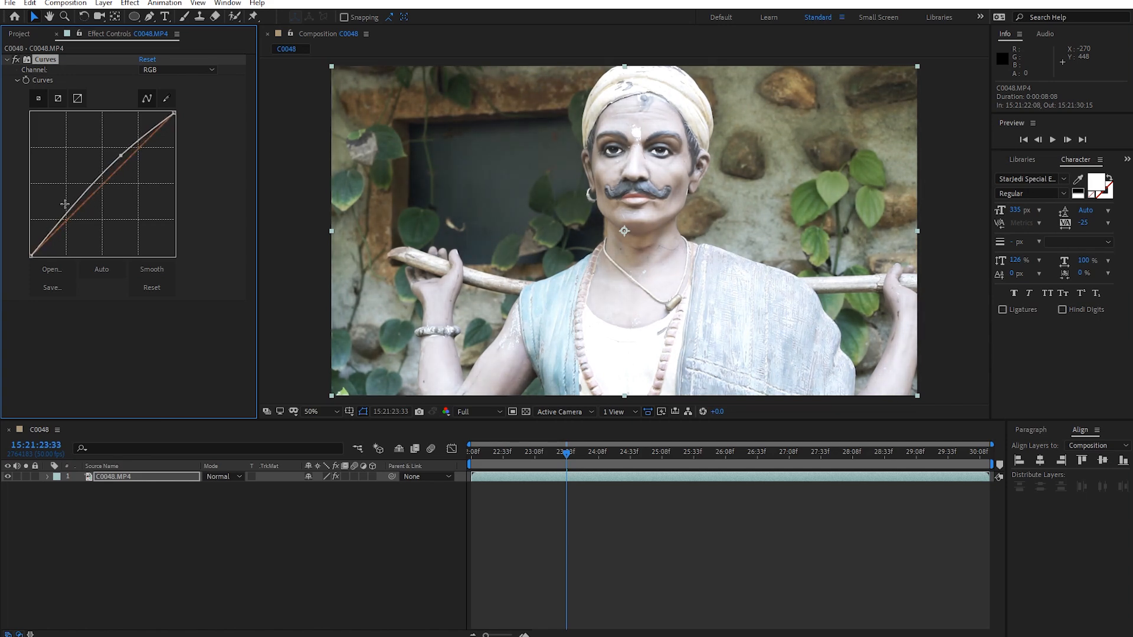
pyautogui.moveTo(74, 208); pyautogui.dragTo(79, 216)
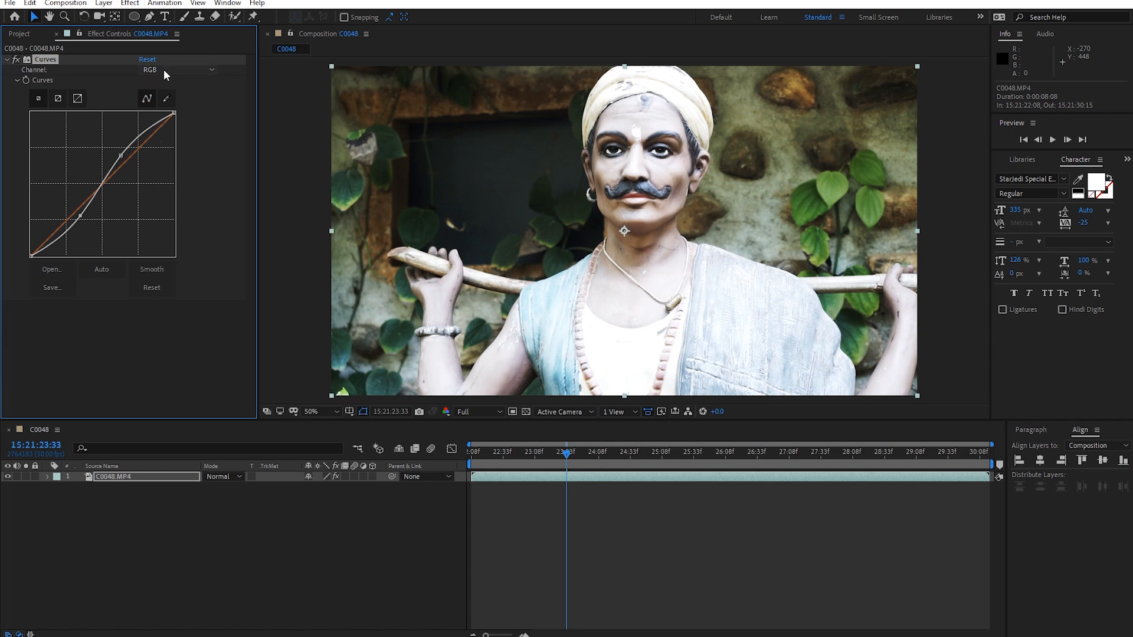
# - Shape the Green channel of Curves into an S by raising its highlights and lowering its shadows
pyautogui.click(201, 70)
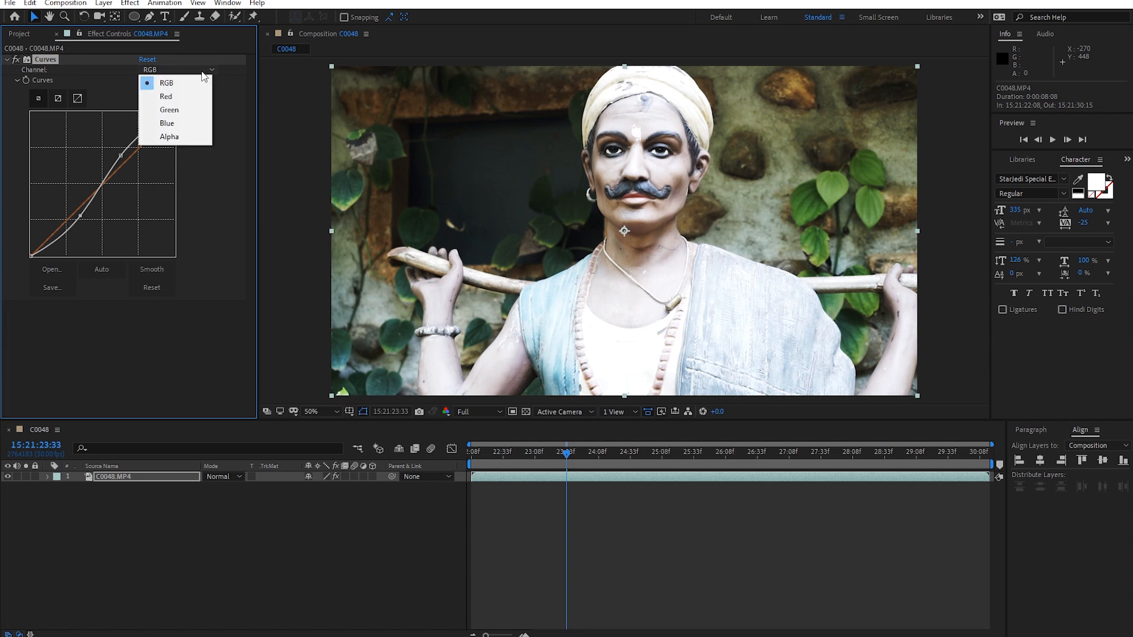
pyautogui.click(179, 112)
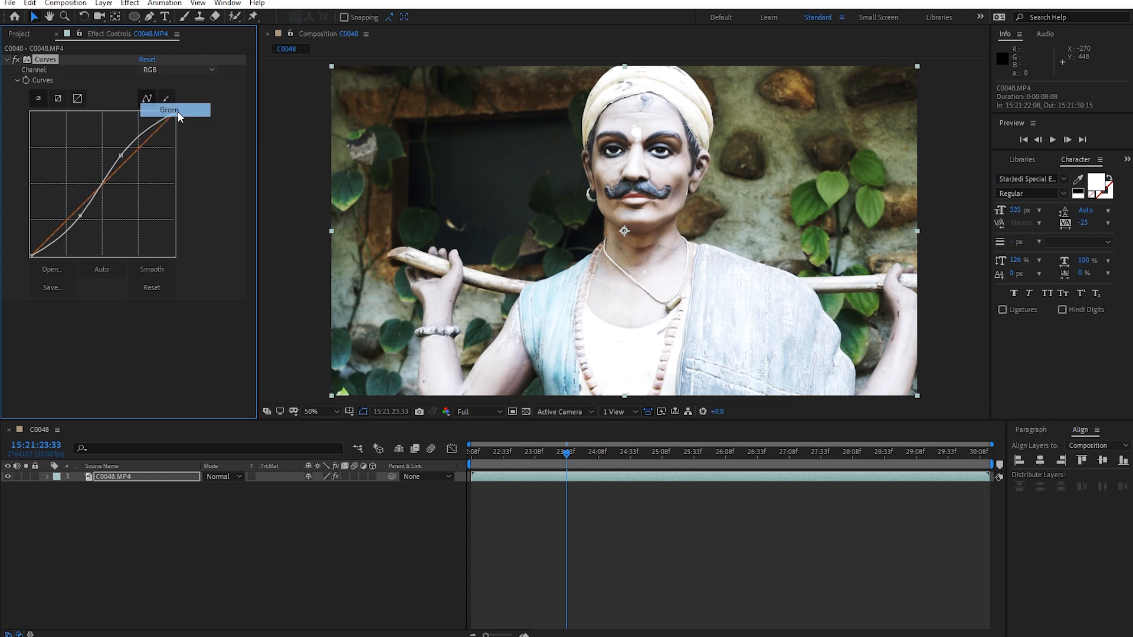
pyautogui.moveTo(101, 187); pyautogui.dragTo(136, 135)
pyautogui.moveTo(85, 200); pyautogui.dragTo(93, 215)
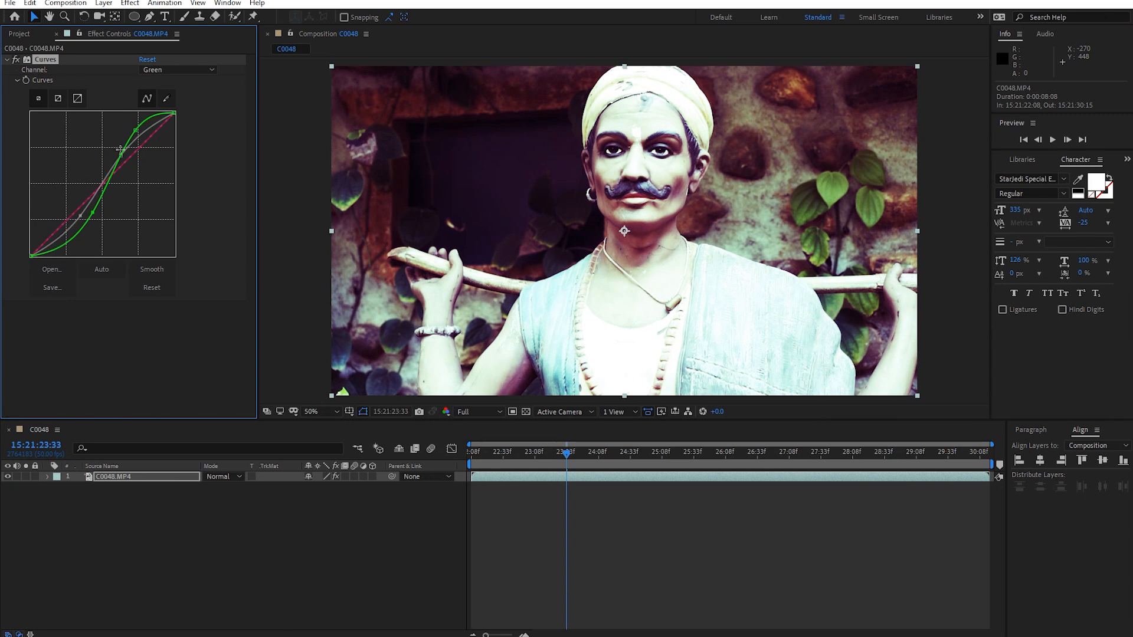
pyautogui.moveTo(94, 213); pyautogui.dragTo(88, 220)
# - Reset the Curves effect on the clip and undo that reset
pyautogui.click(147, 59)
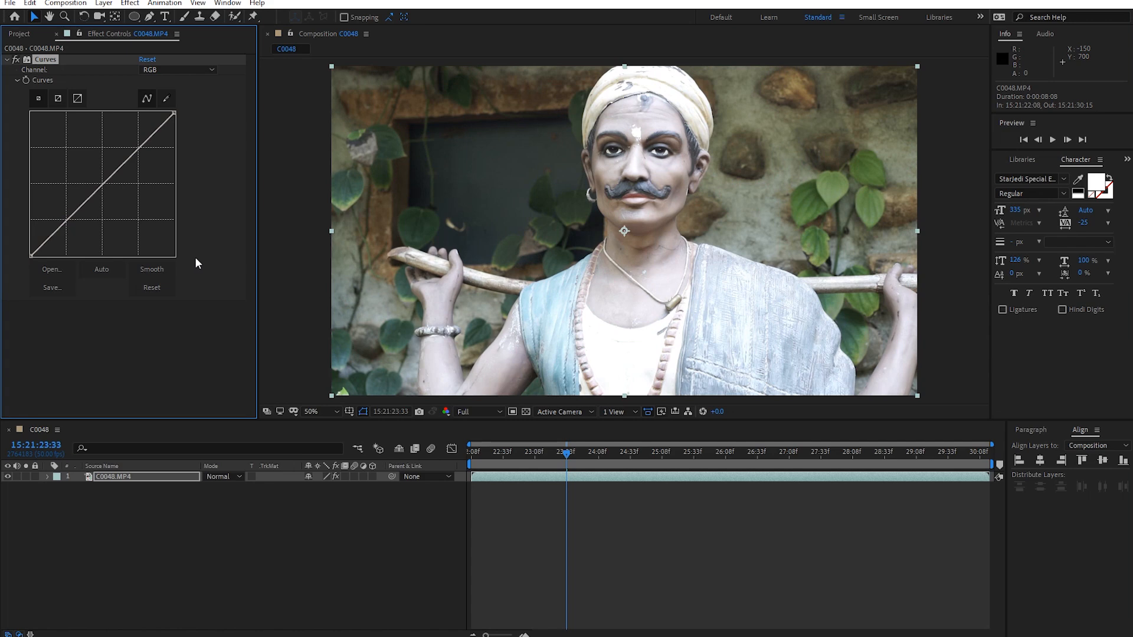
pyautogui.hotkey('ctrl', 'z')
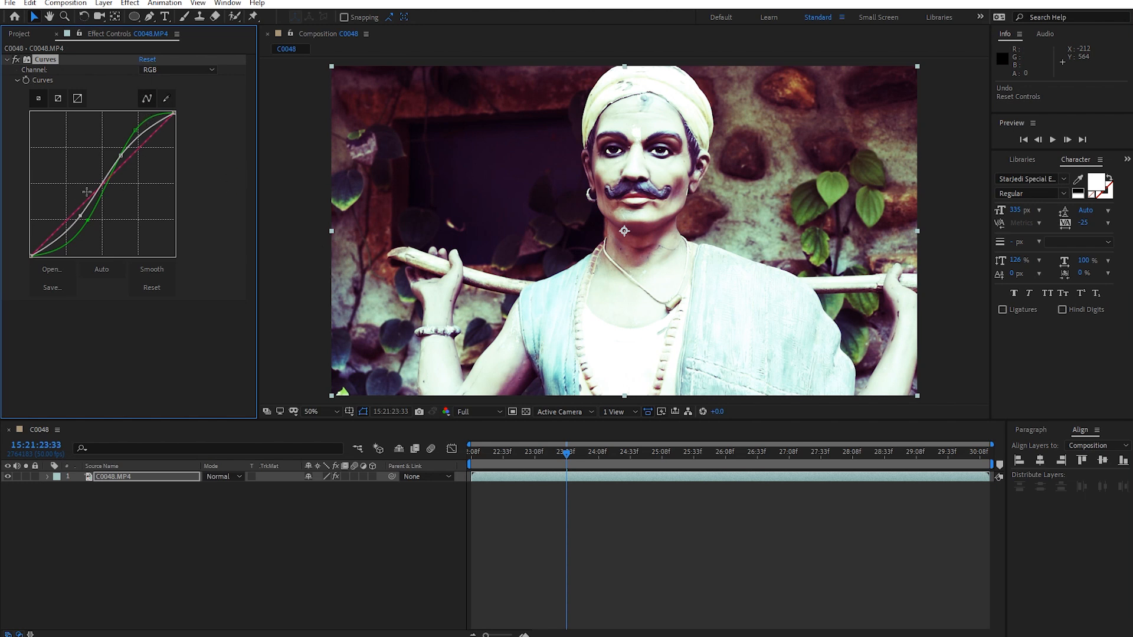
# - Switch the Curves effect off and on twice to compare the clip with and without the correction
pyautogui.click(16, 59)
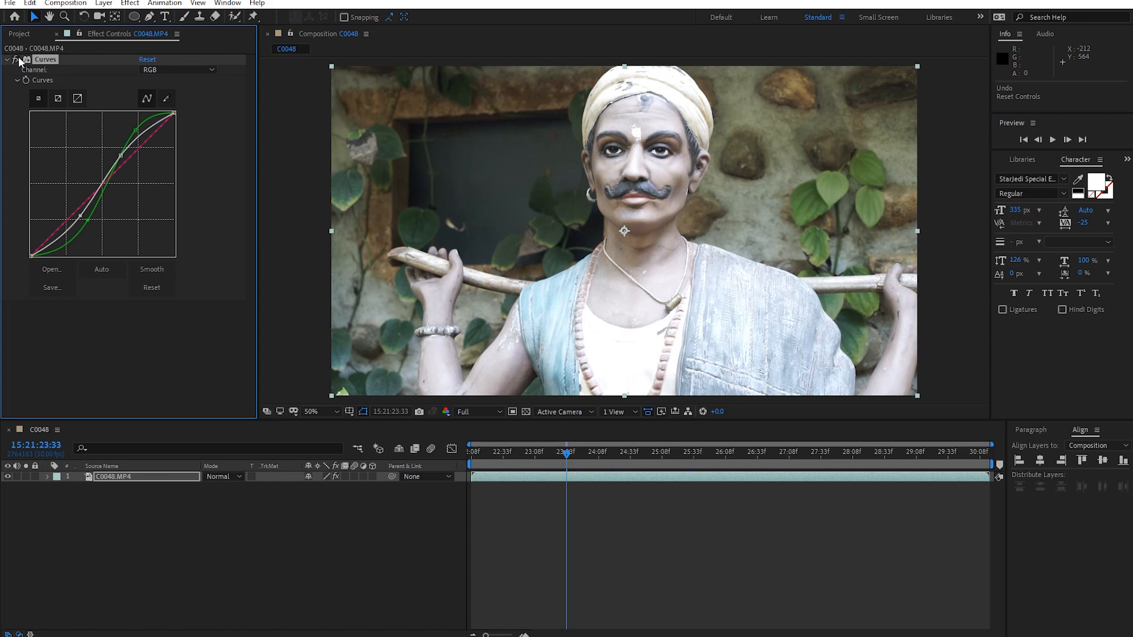
pyautogui.click(18, 59)
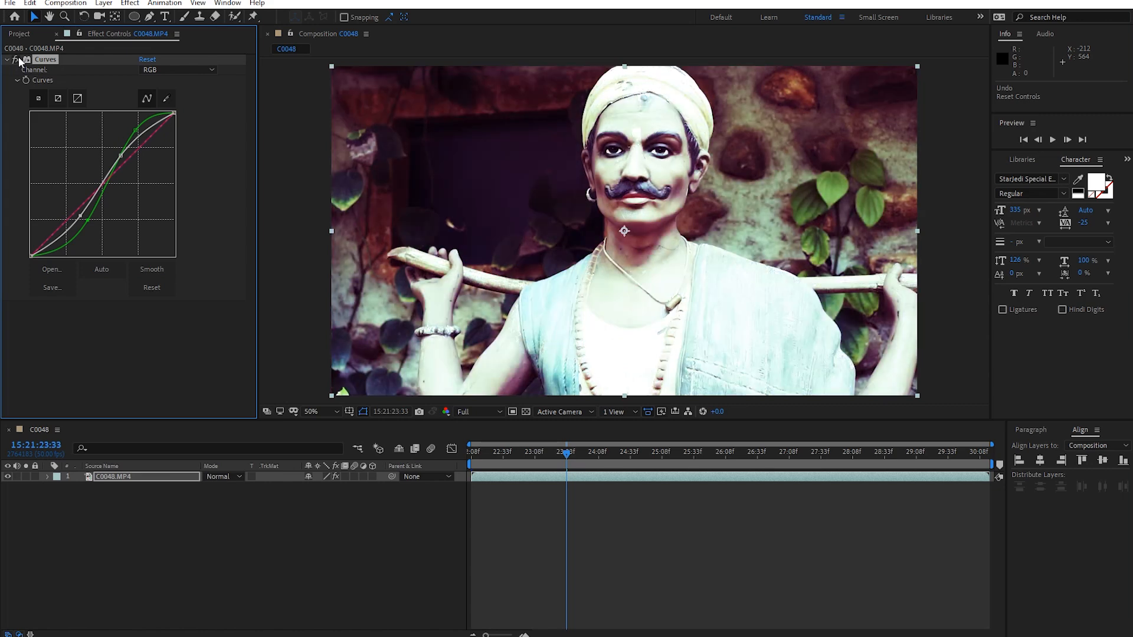
pyautogui.click(19, 59)
pyautogui.click(19, 60)
# - Apply the Exposure color correction effect to the clip and raise its master exposure to 0.71
pyautogui.click(129, 3)
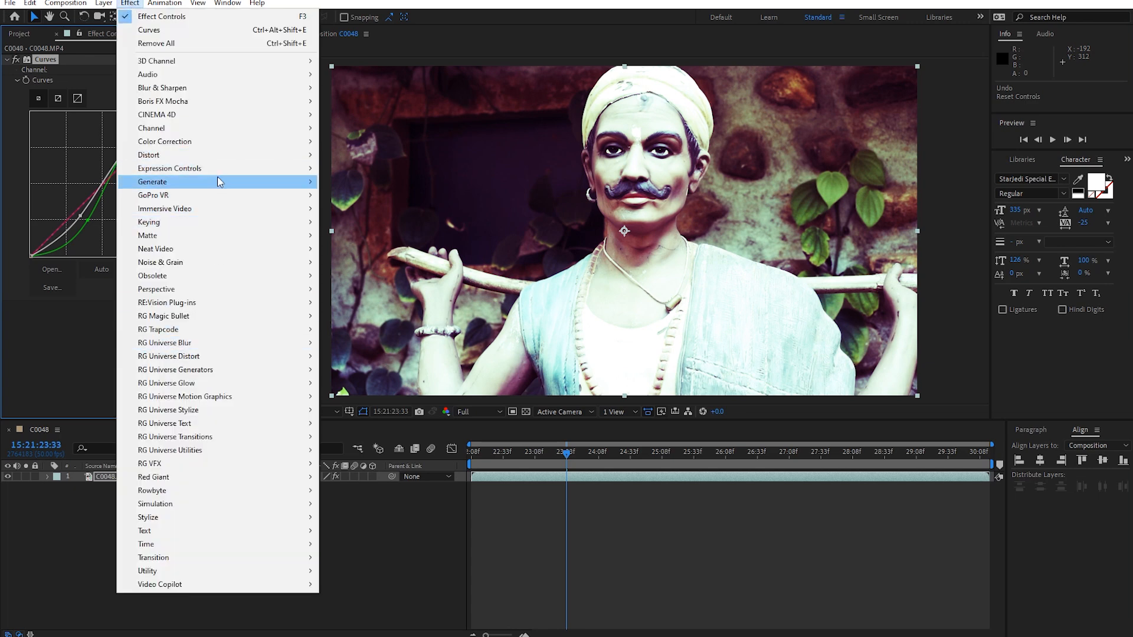
pyautogui.moveTo(253, 142)
pyautogui.click(379, 412)
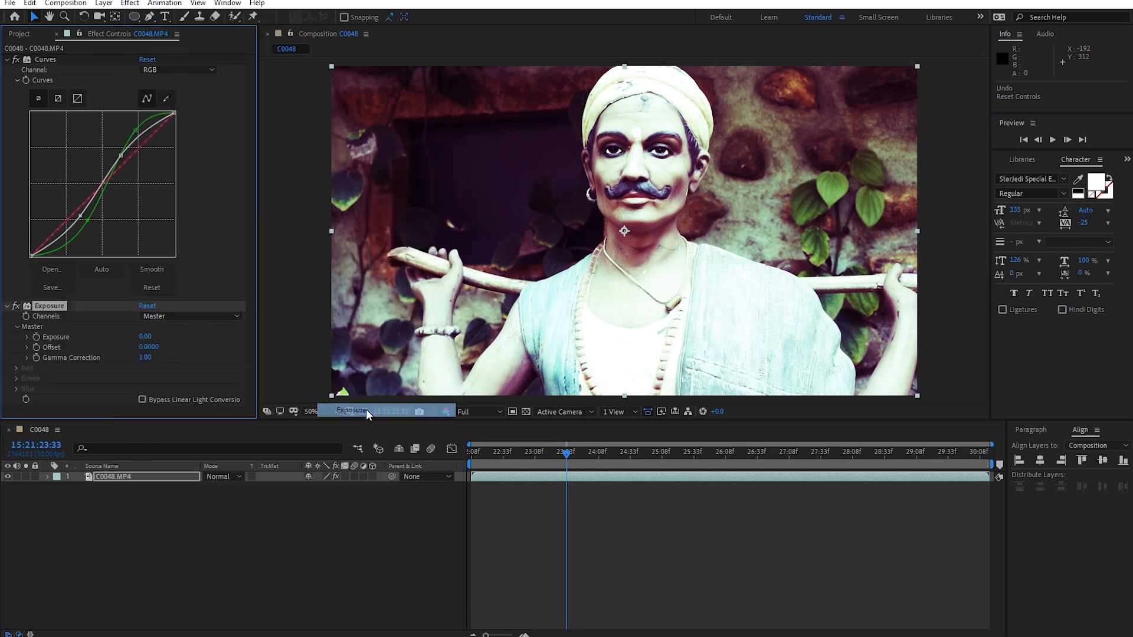
pyautogui.moveTo(146, 338); pyautogui.dragTo(212, 346)
# - Apply the Photo Filter color correction effect to the clip and set its density to 100%
pyautogui.click(125, 6)
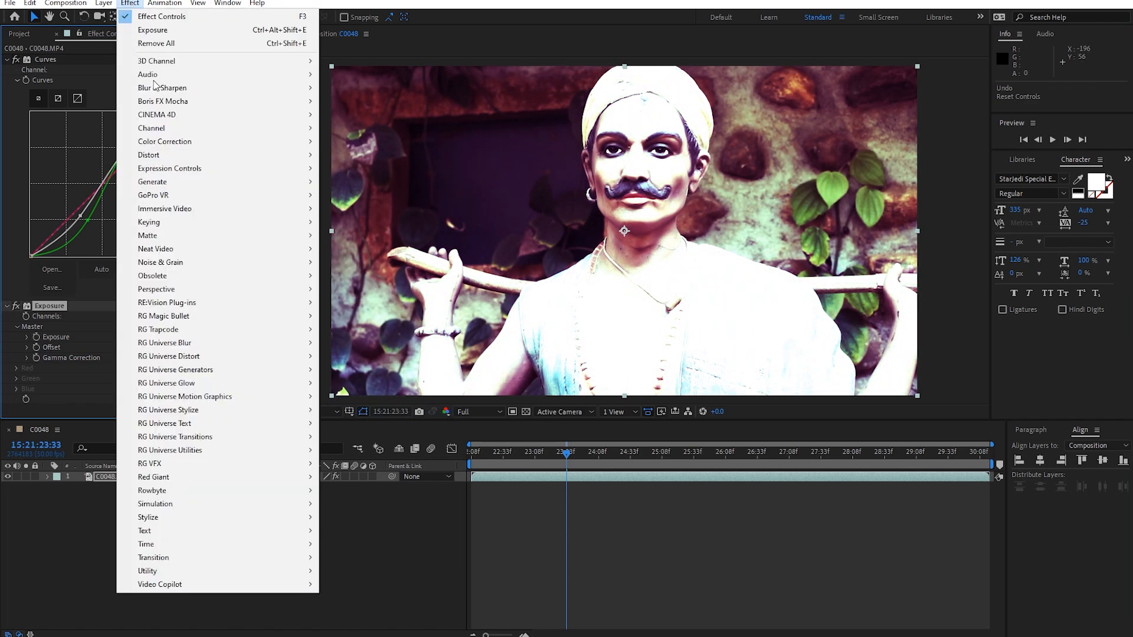
pyautogui.moveTo(206, 143)
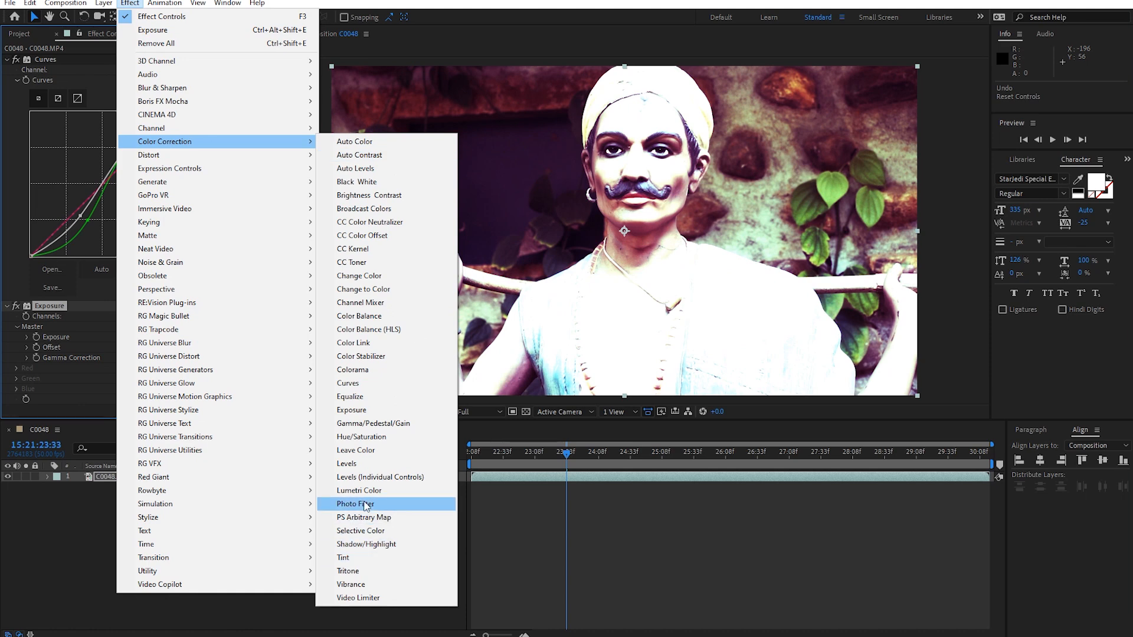
pyautogui.click(370, 503)
pyautogui.click(145, 401)
pyautogui.write('100')
pyautogui.press('Return')
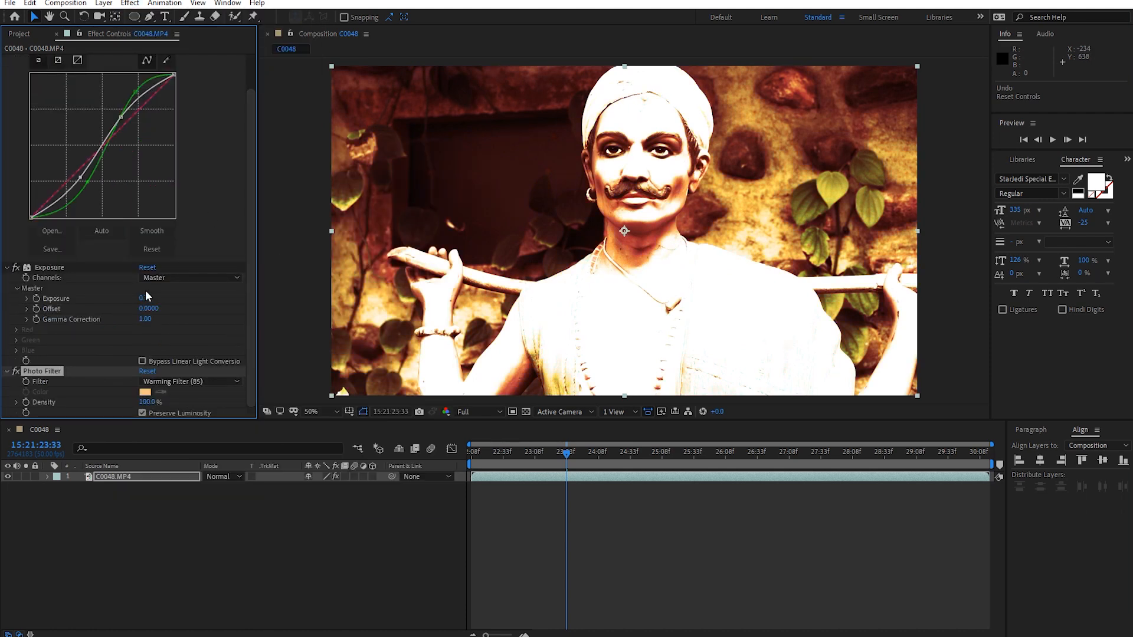
# - Switch Curves, Exposure and Photo Filter off and on individually to compare each effect's contribution to the image
pyautogui.scroll(1, 145, 289)
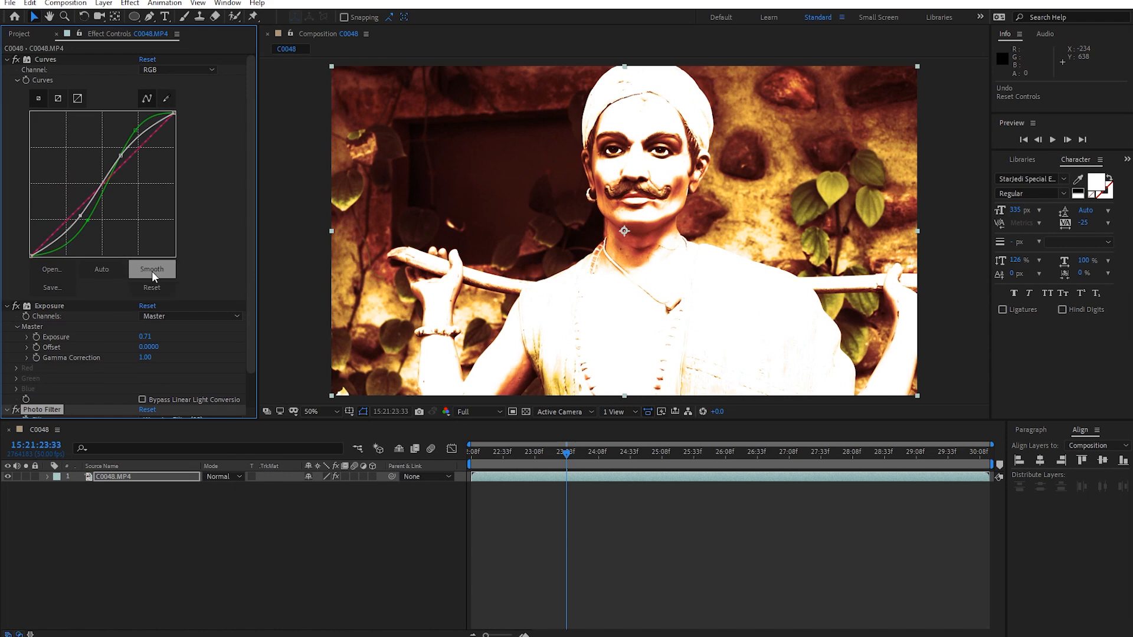
pyautogui.click(17, 58)
pyautogui.click(18, 58)
pyautogui.click(16, 306)
pyautogui.click(16, 306)
pyautogui.click(17, 306)
pyautogui.click(17, 59)
pyautogui.scroll(-2, 21, 149)
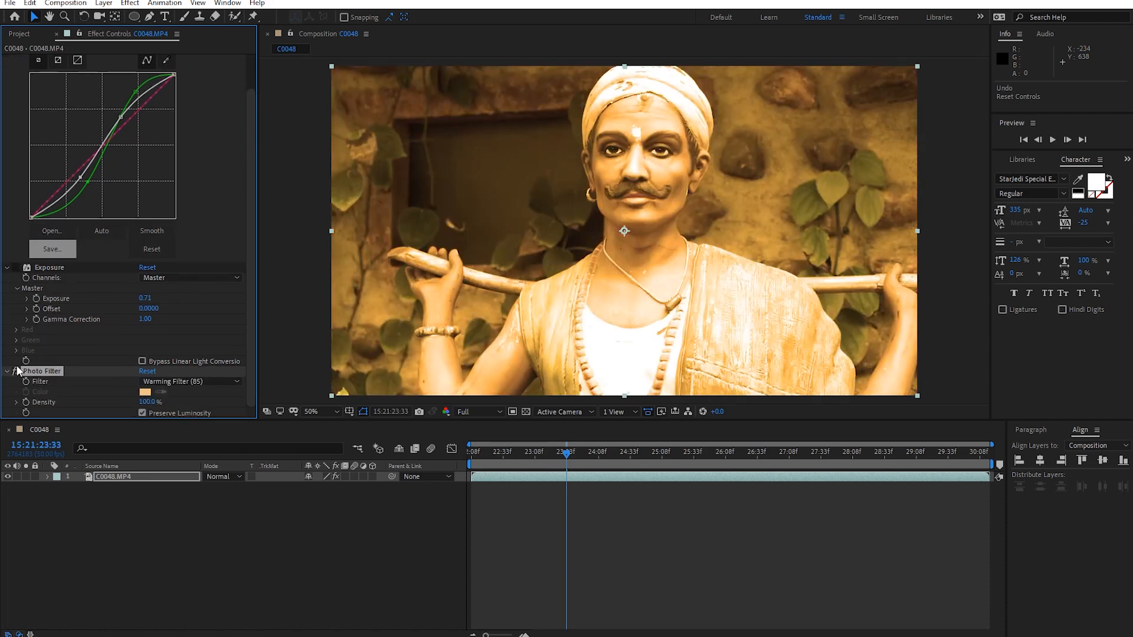
pyautogui.click(17, 376)
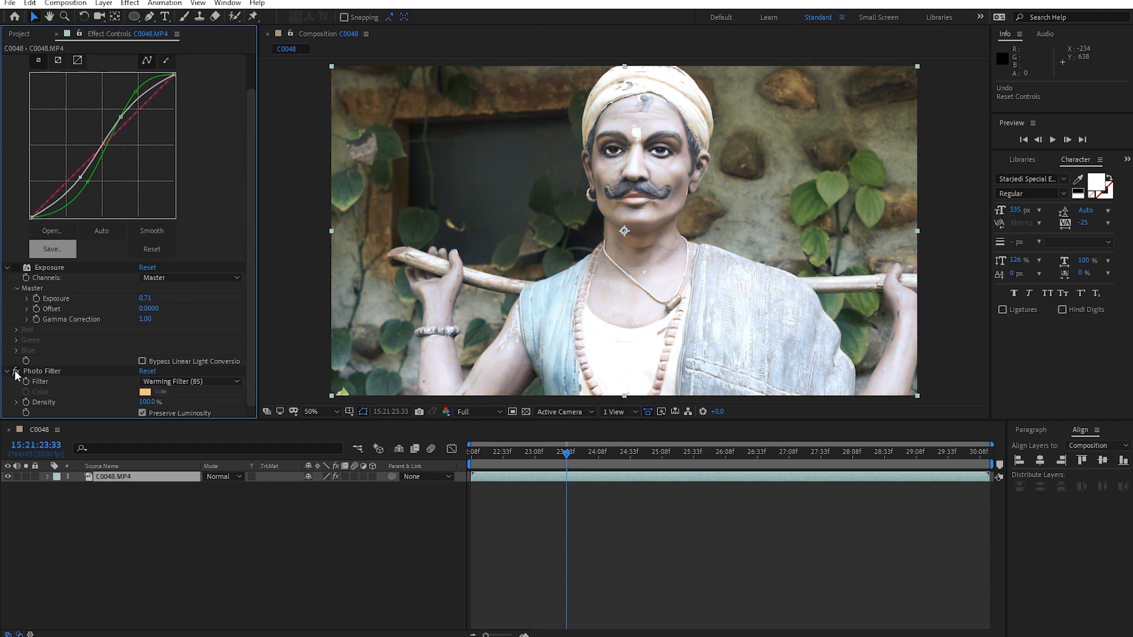
pyautogui.click(17, 267)
pyautogui.scroll(2, 27, 84)
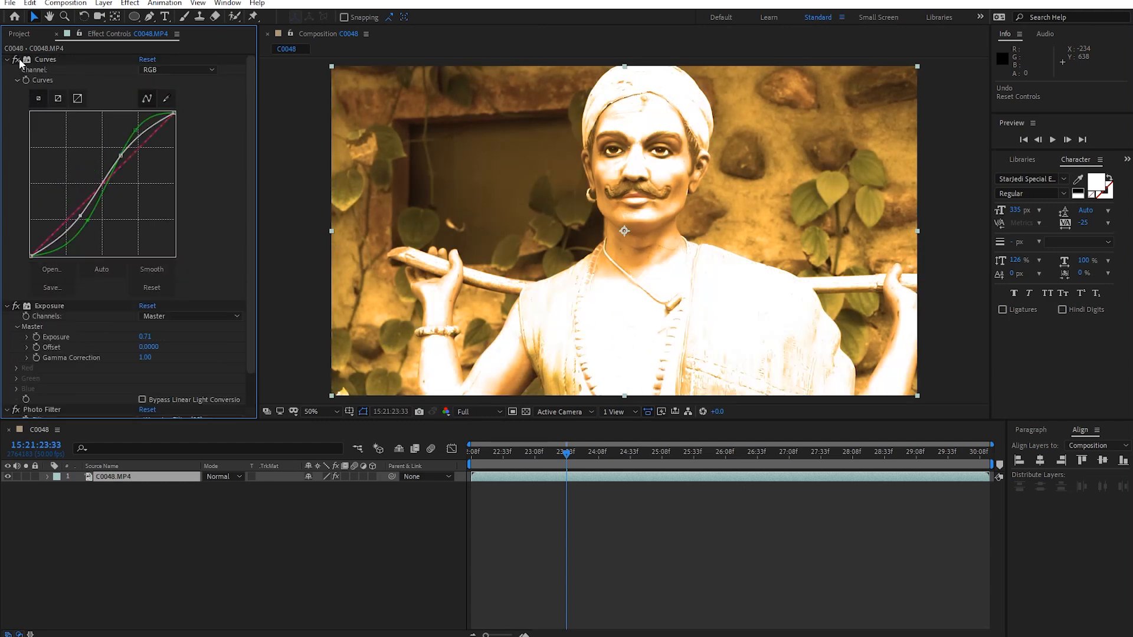
pyautogui.click(17, 59)
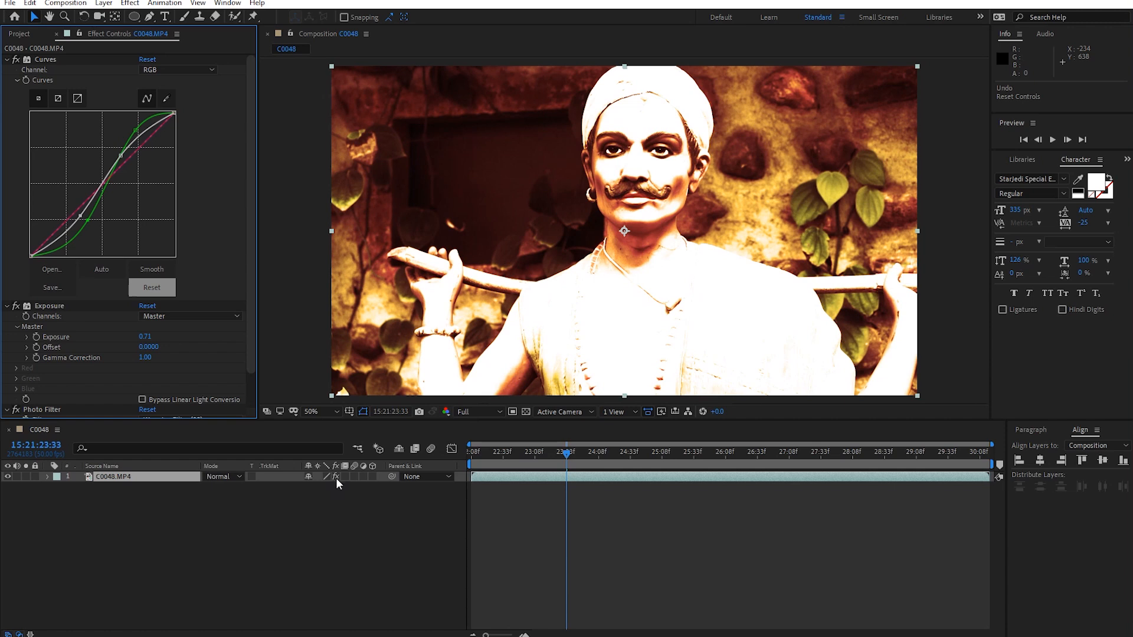
# - Hide the timeline's layer switches and transfer controls columns and bring both back
pyautogui.press('F4')
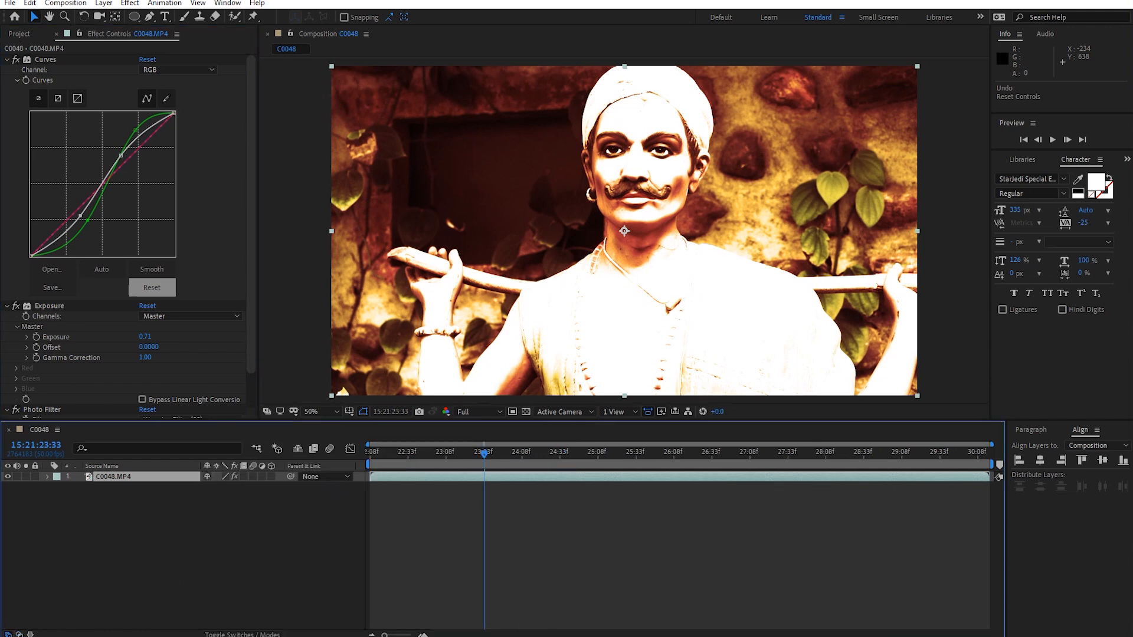
pyautogui.press('F4')
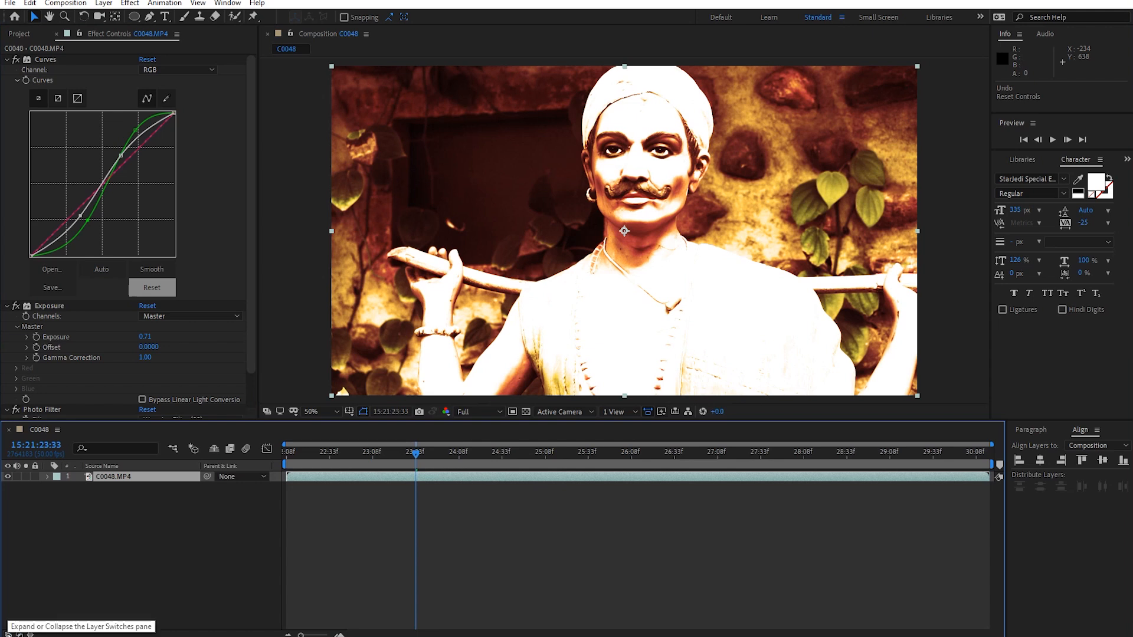
pyautogui.click(8, 634)
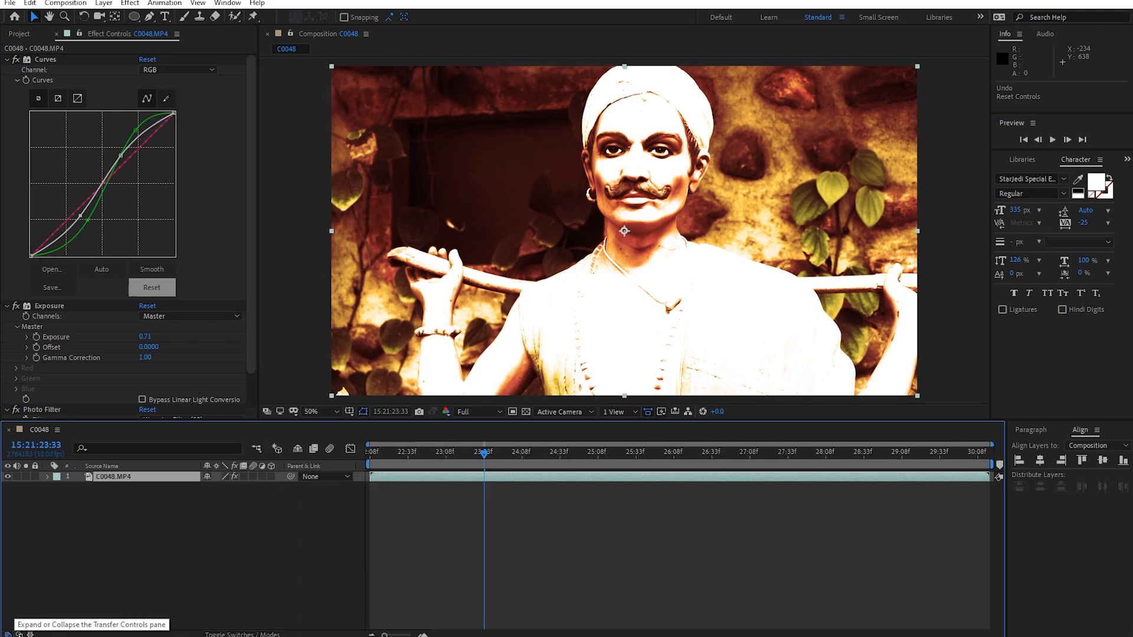
pyautogui.click(19, 634)
# - Narrow the effect controls area slightly and switch all of the C0048.MP4 layer's effects off and on together
pyautogui.moveTo(259, 254); pyautogui.dragTo(251, 253)
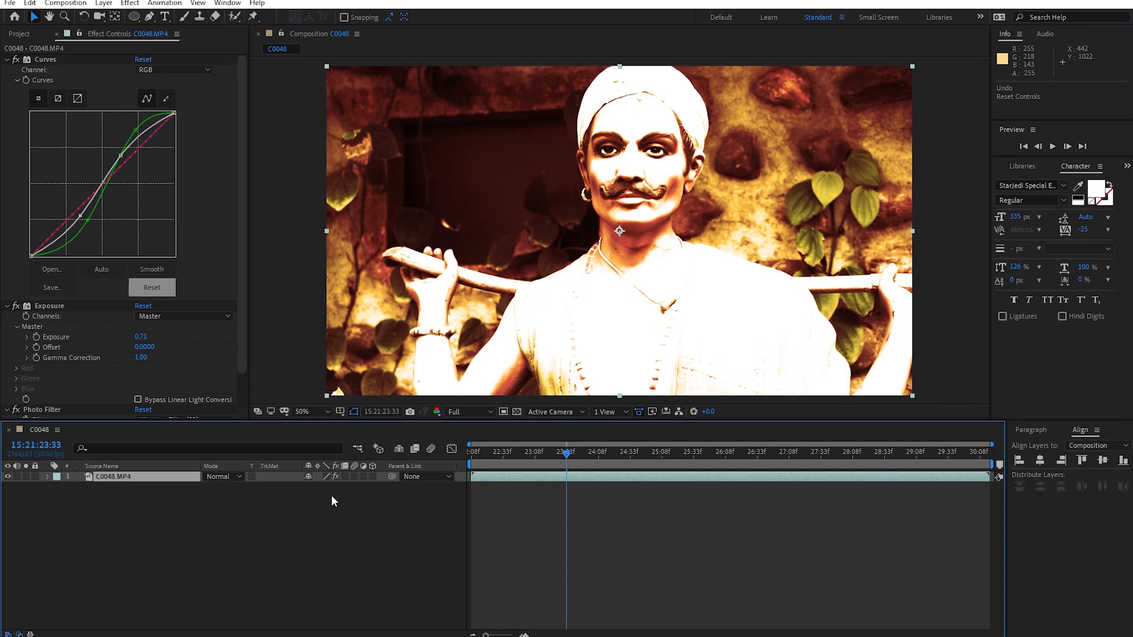
pyautogui.click(336, 477)
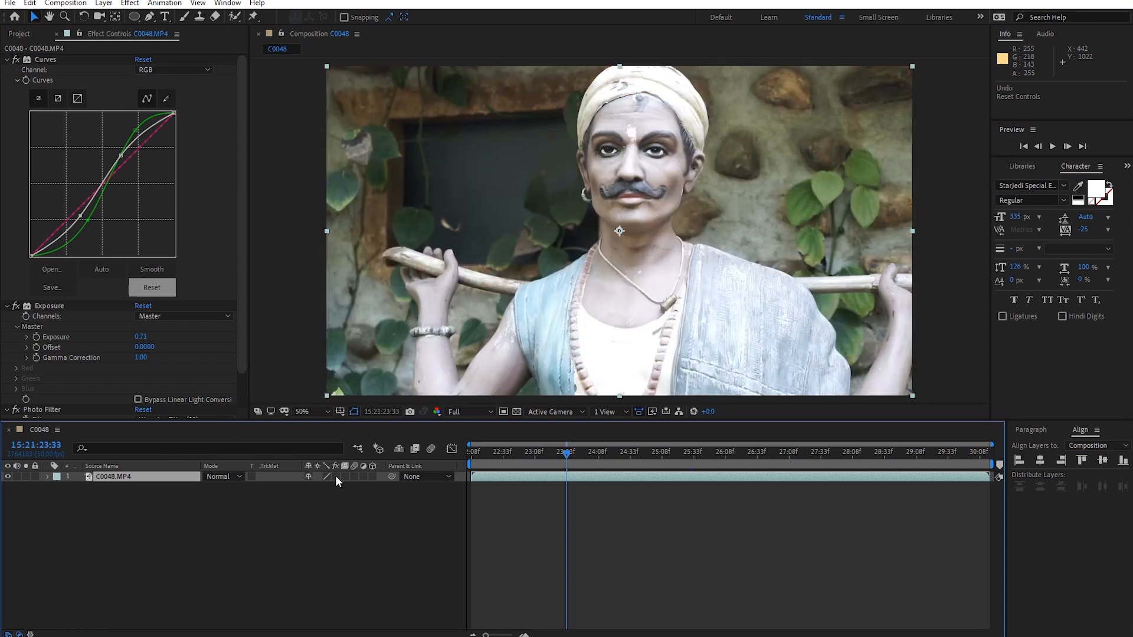
pyautogui.click(335, 476)
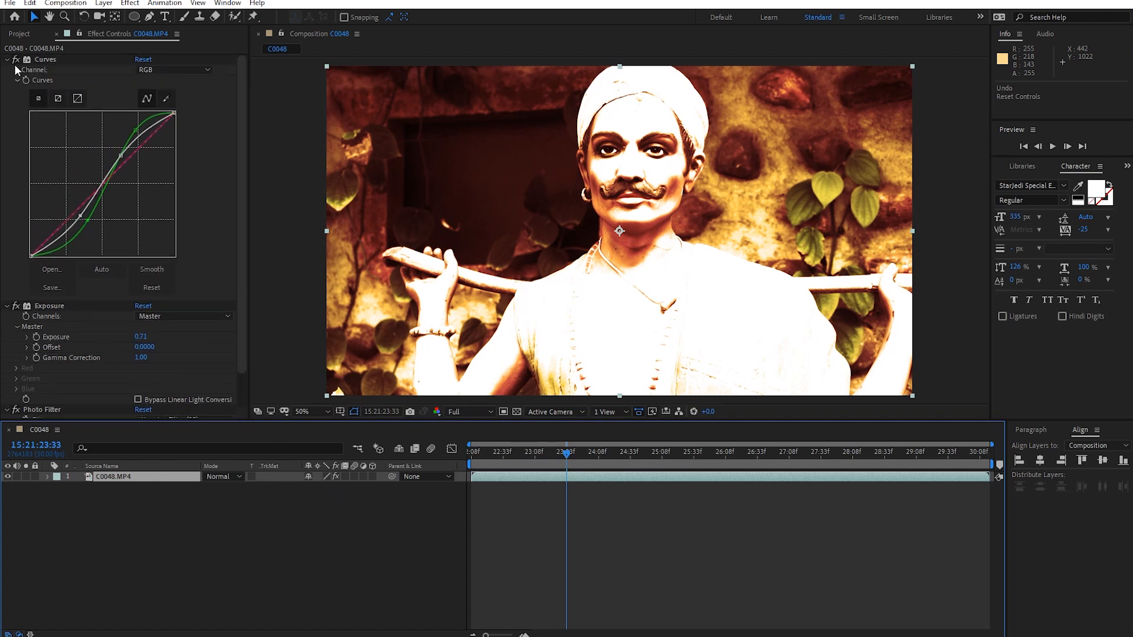
# - Collapse the settings of Curves, Exposure and Photo Filter so only the effect names are listed
pyautogui.scroll(-2, 61, 230)
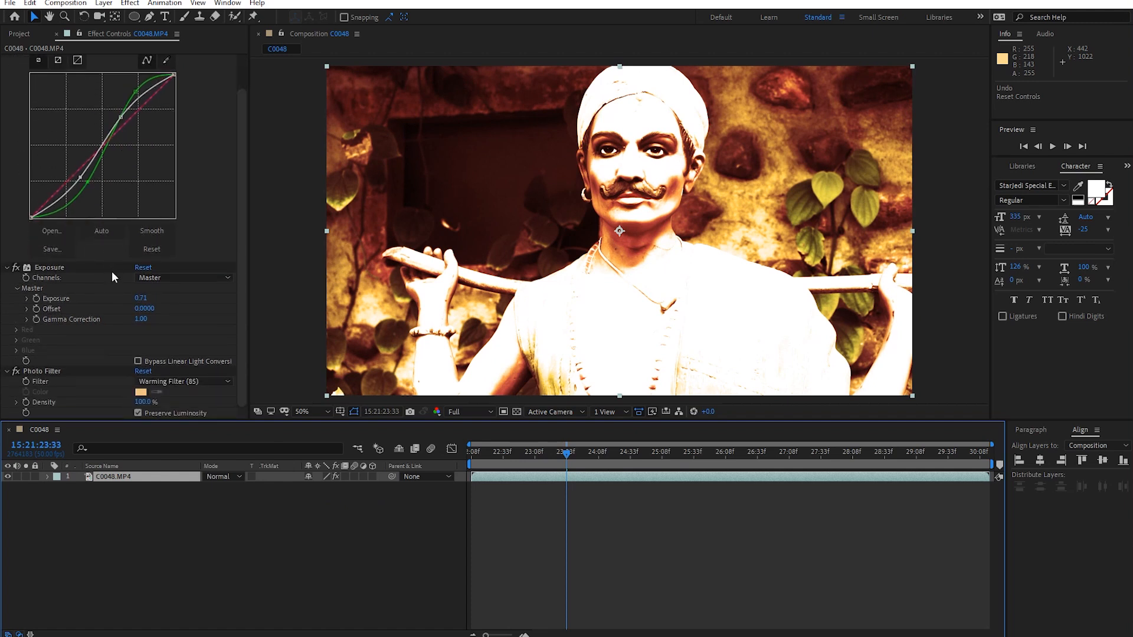
pyautogui.scroll(2, 111, 271)
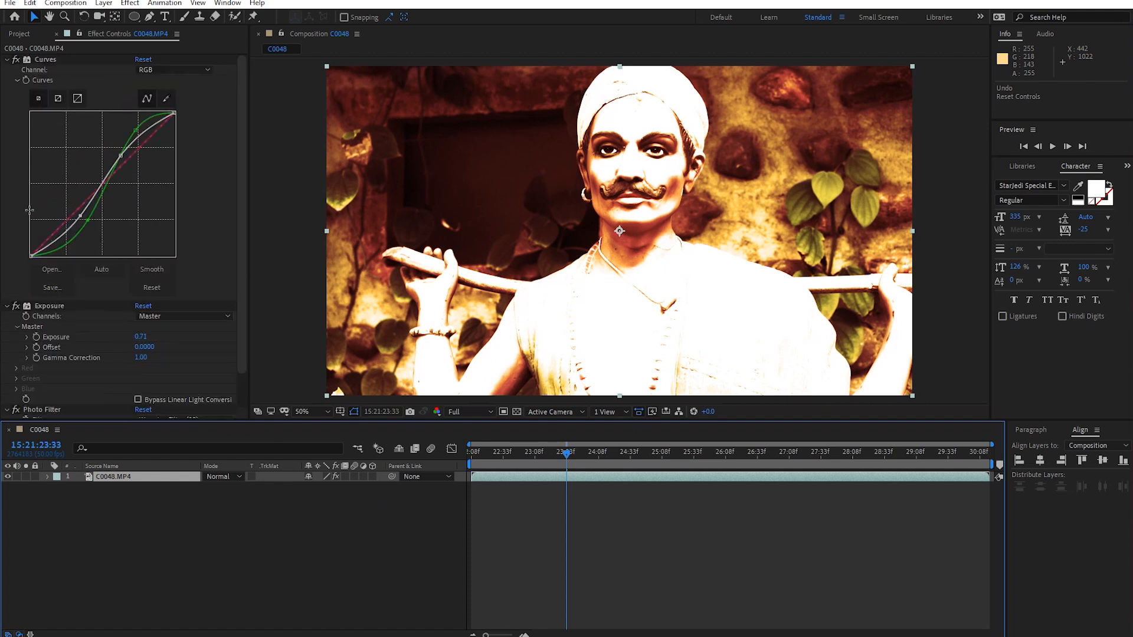
pyautogui.click(7, 60)
pyautogui.click(6, 70)
pyautogui.click(6, 80)
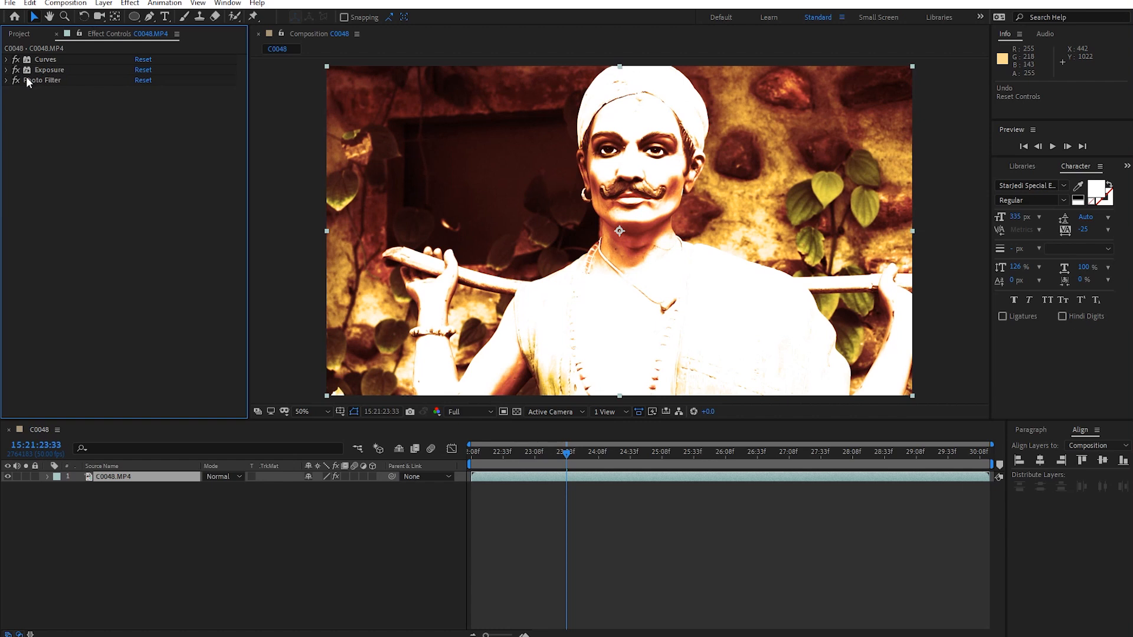
pyautogui.click(7, 70)
pyautogui.click(7, 70)
# - Delete the Curves, Exposure and Photo Filter effects from the C0048.MP4 layer
pyautogui.click(46, 58)
pyautogui.keyDown('shift'); pyautogui.click(47, 80); pyautogui.keyUp('shift')
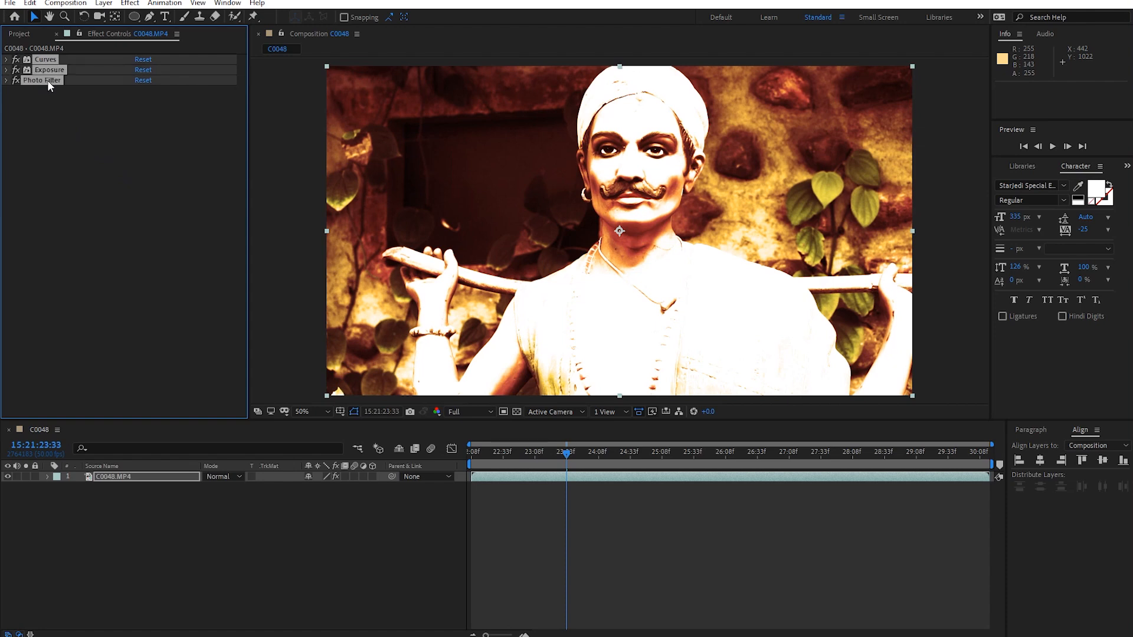
pyautogui.press('Delete')
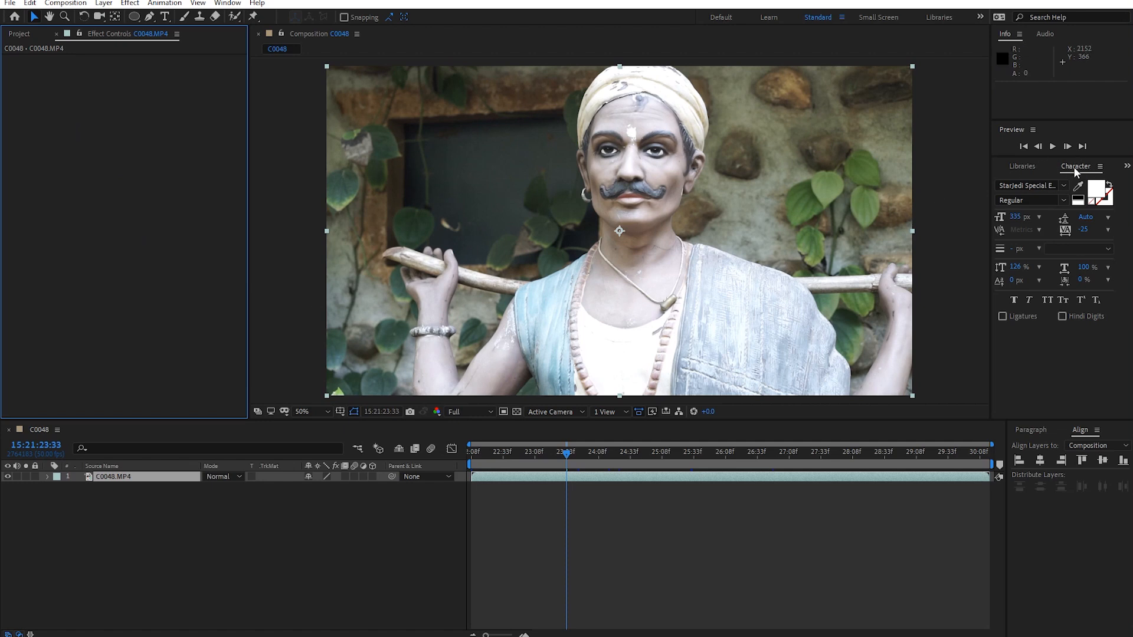
# - Bring Effects & Presets to the front in place of the Character and Libraries settings
pyautogui.click(1026, 166)
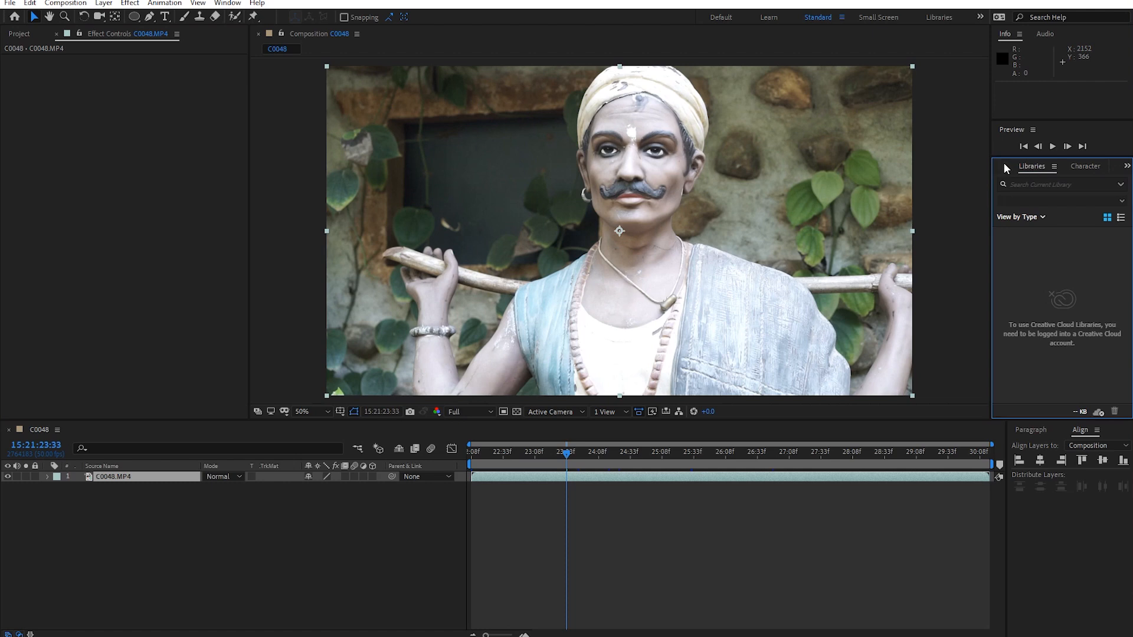
pyautogui.click(1127, 167)
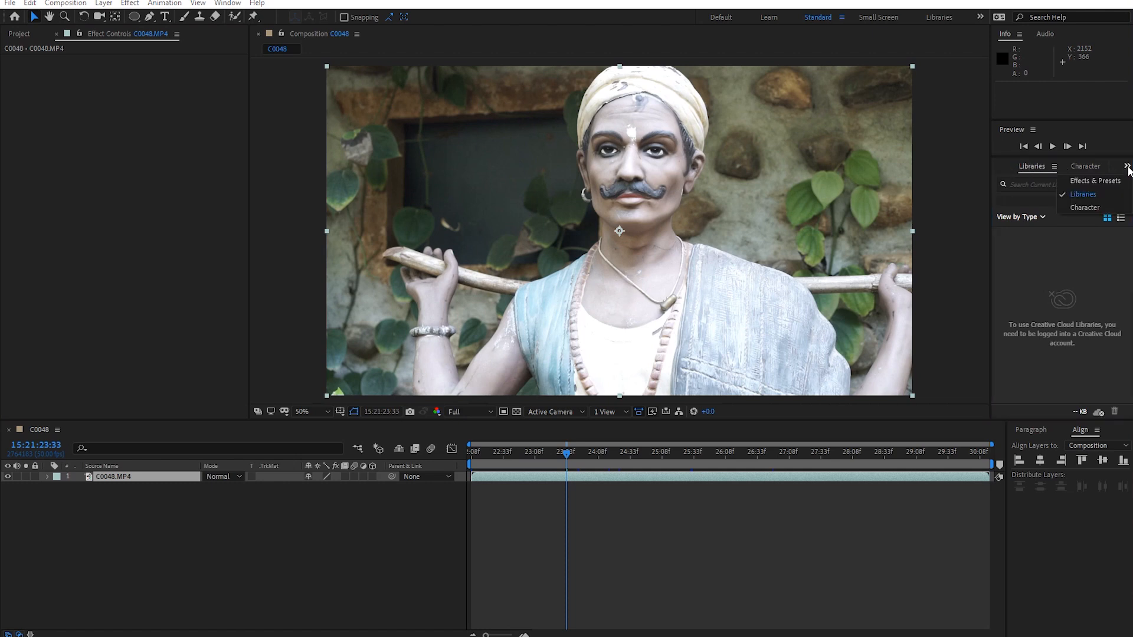
pyautogui.click(1095, 181)
pyautogui.click(1126, 166)
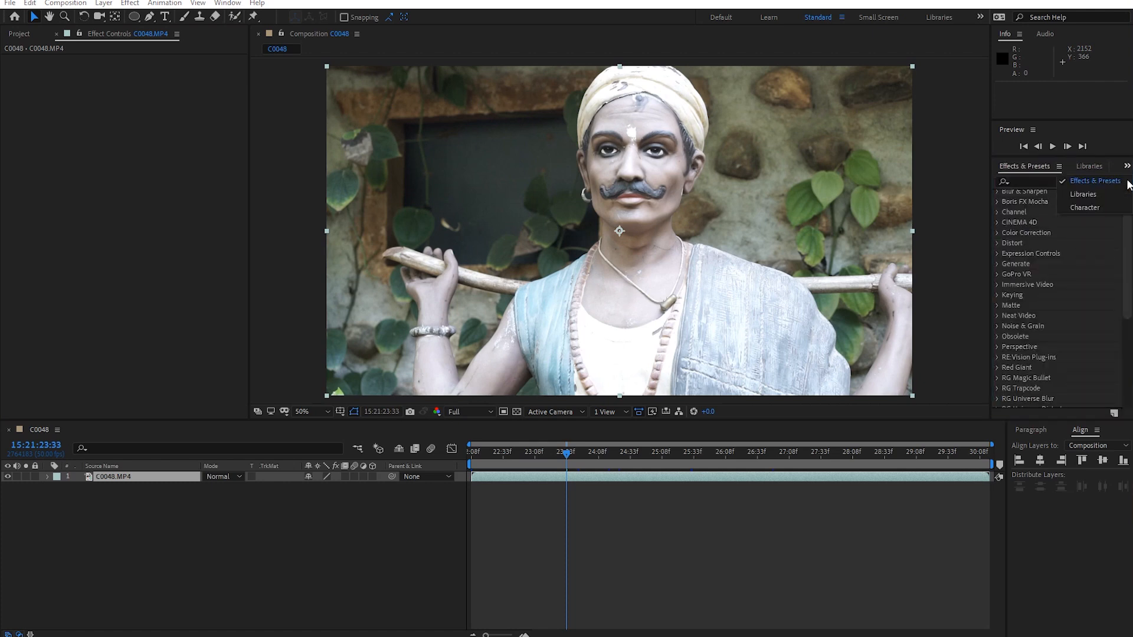
# - Close Effects & Presets and reopen it in the workspace
pyautogui.click(223, 4)
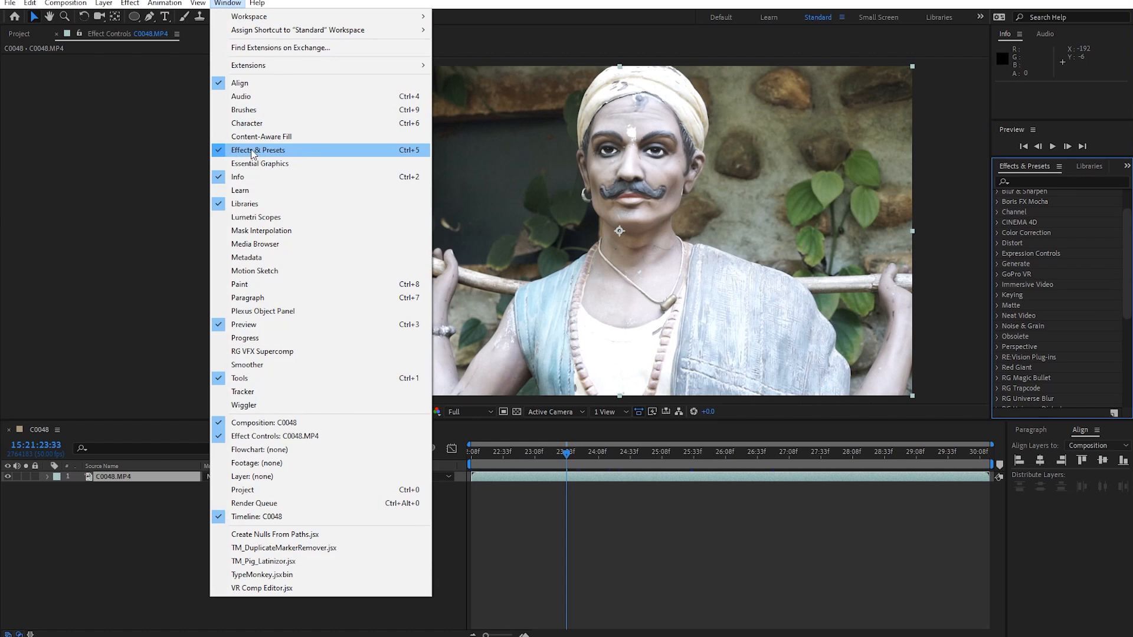
pyautogui.click(334, 151)
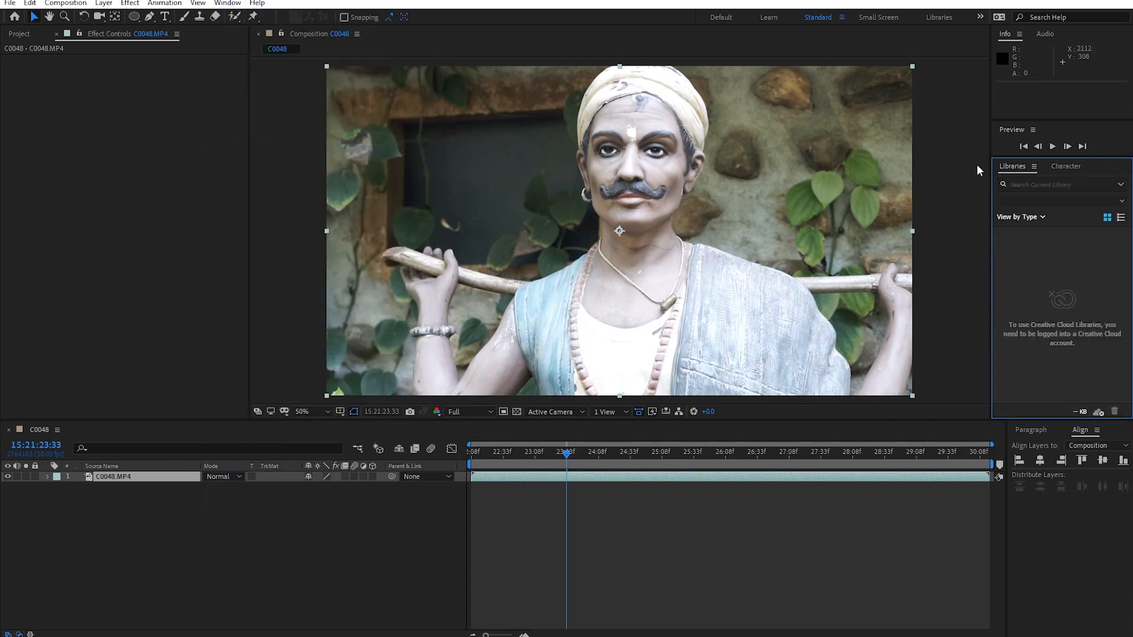
pyautogui.click(227, 3)
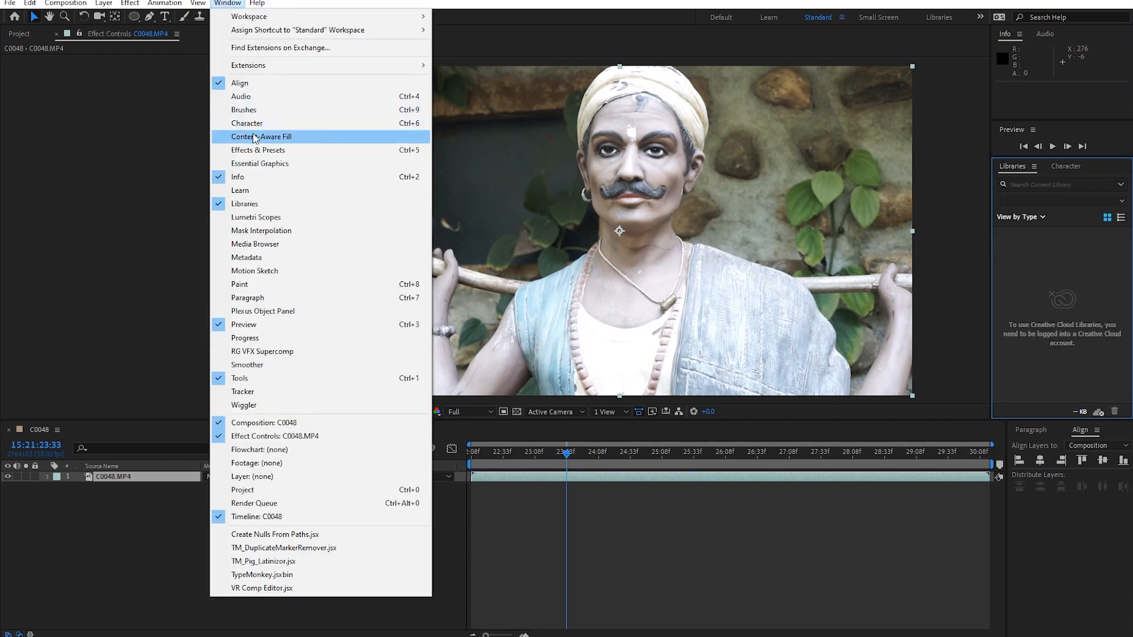
pyautogui.click(275, 151)
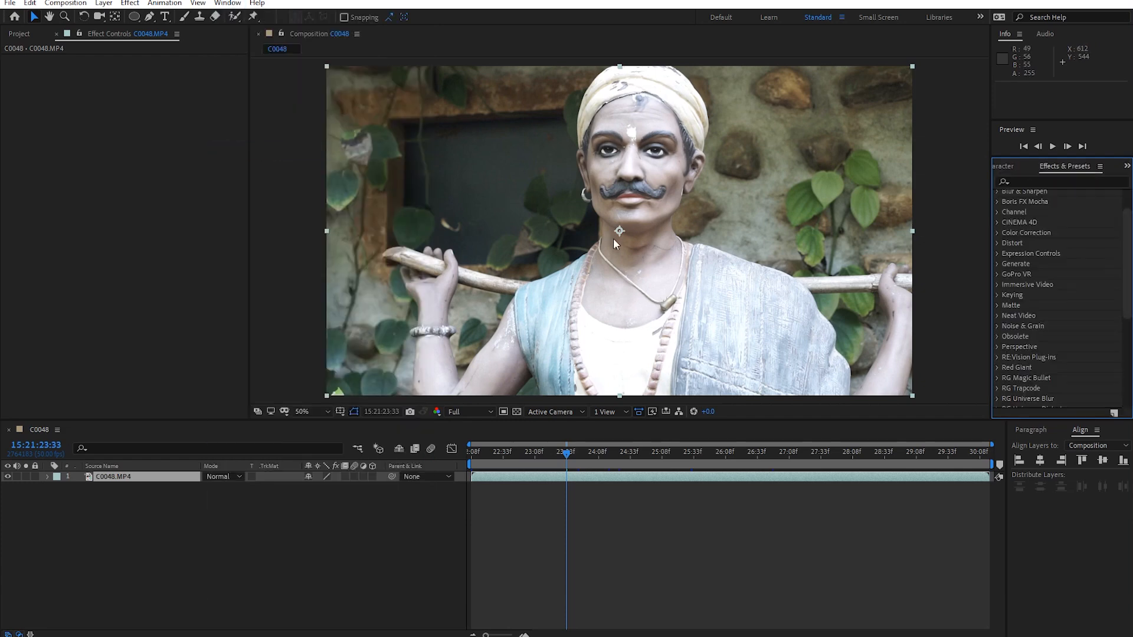
# - Look through the available effect categories for the C0048.MP4 layer, including the Blur & Sharpen effects
pyautogui.hotkey('alt', 't')
pyautogui.press('Right')
pyautogui.press('Right')
pyautogui.press('Right')
pyautogui.press('Escape')
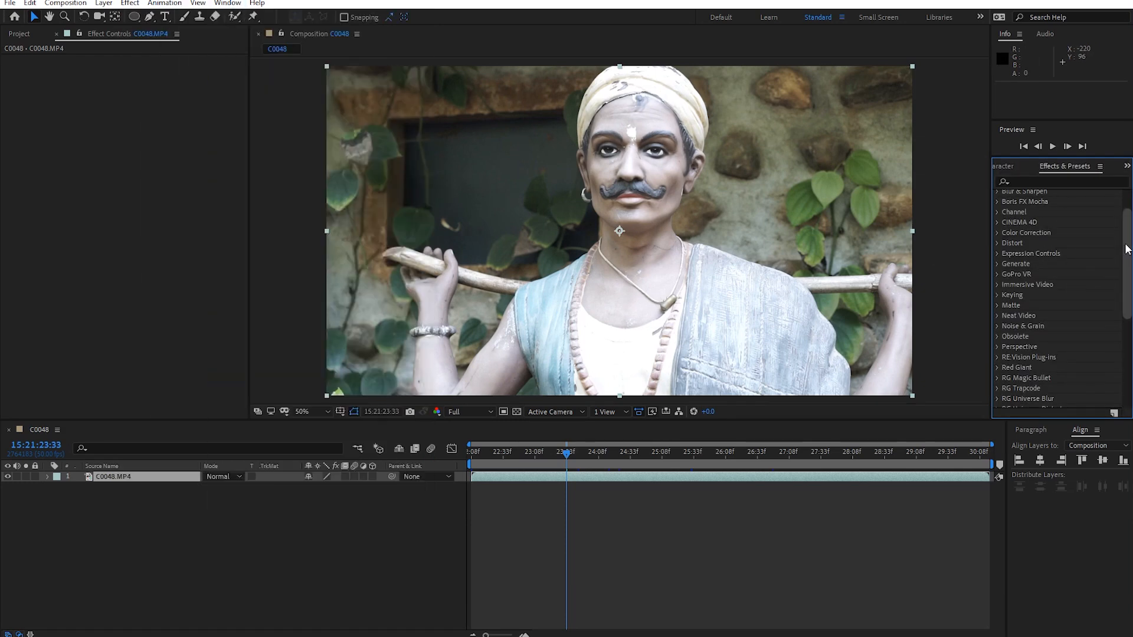
pyautogui.scroll(2, 1043, 247)
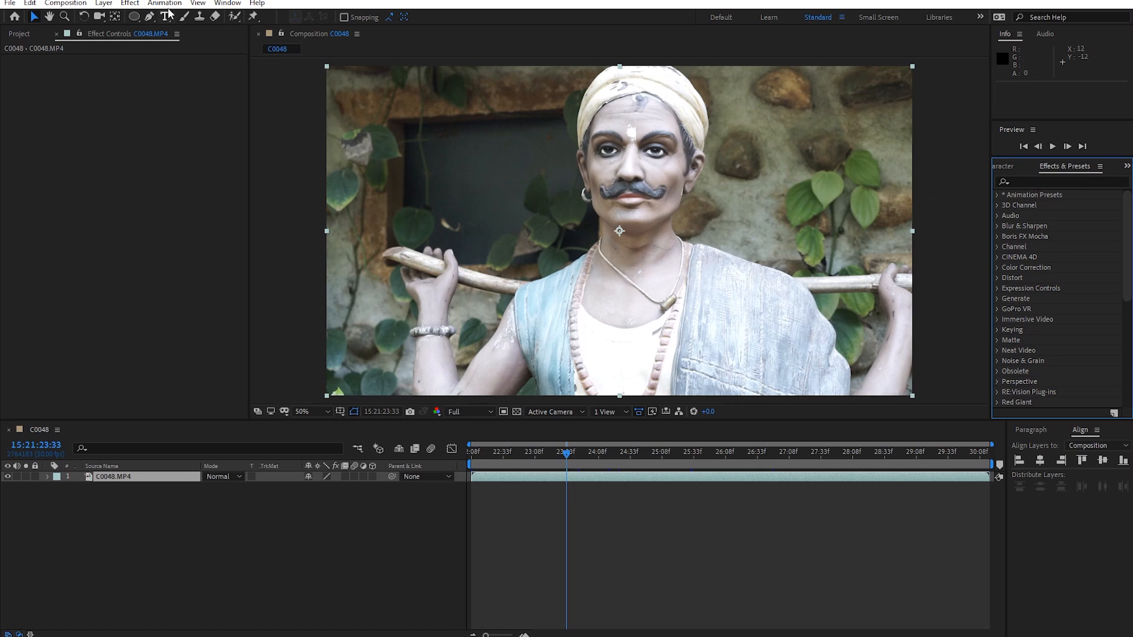
pyautogui.click(129, 3)
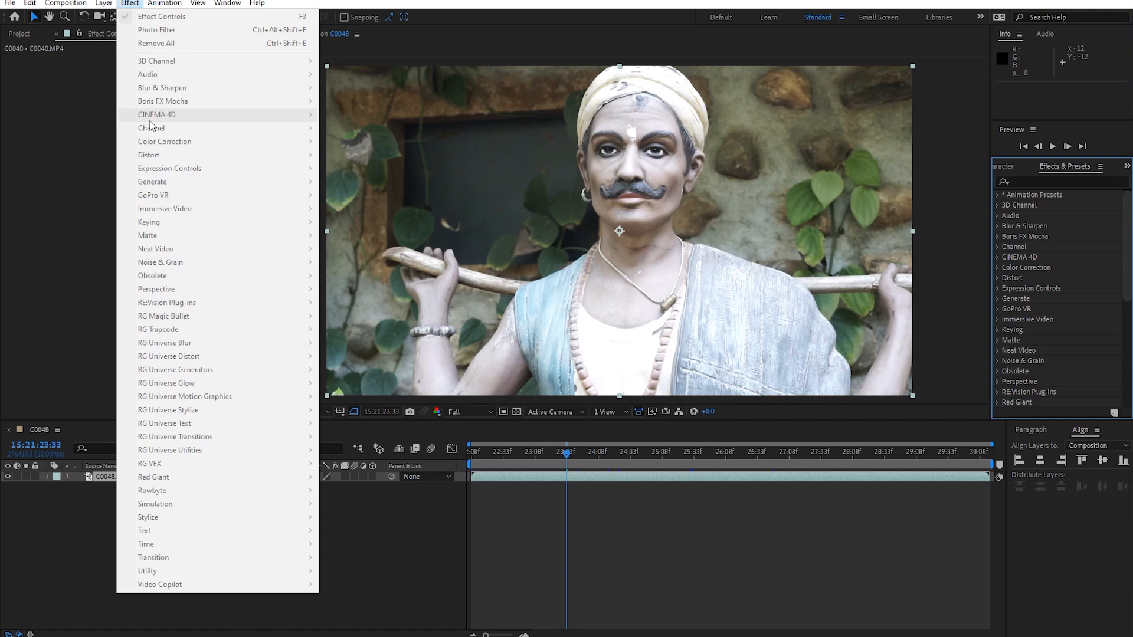
pyautogui.click(18, 616)
pyautogui.click(111, 478)
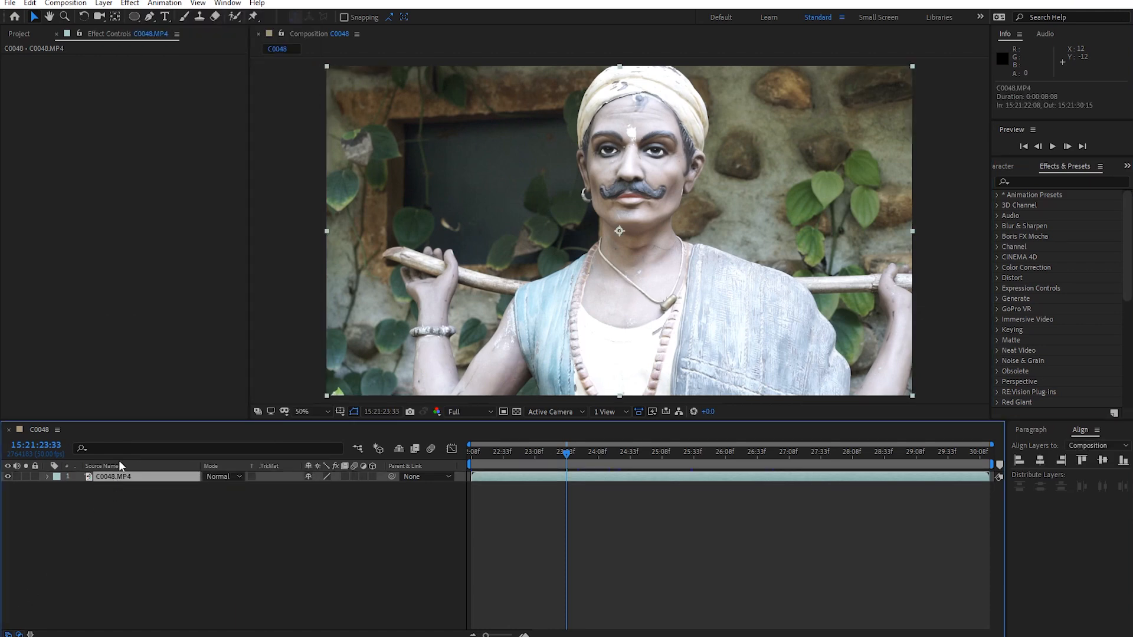
pyautogui.click(130, 3)
pyautogui.moveTo(165, 88)
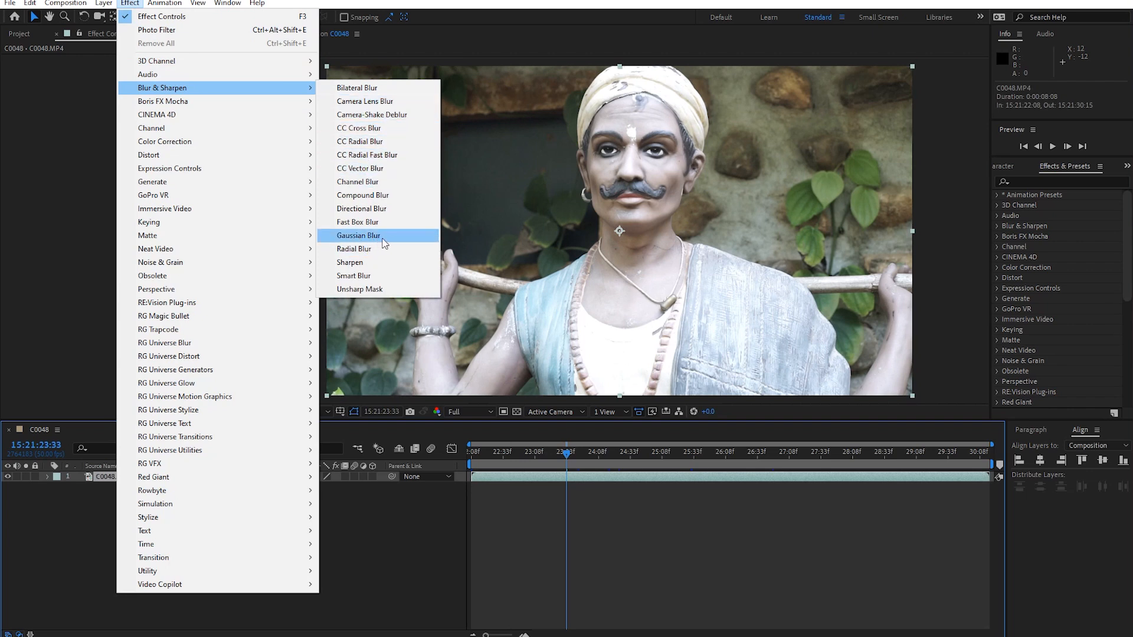
pyautogui.moveTo(144, 2)
pyautogui.click(128, 4)
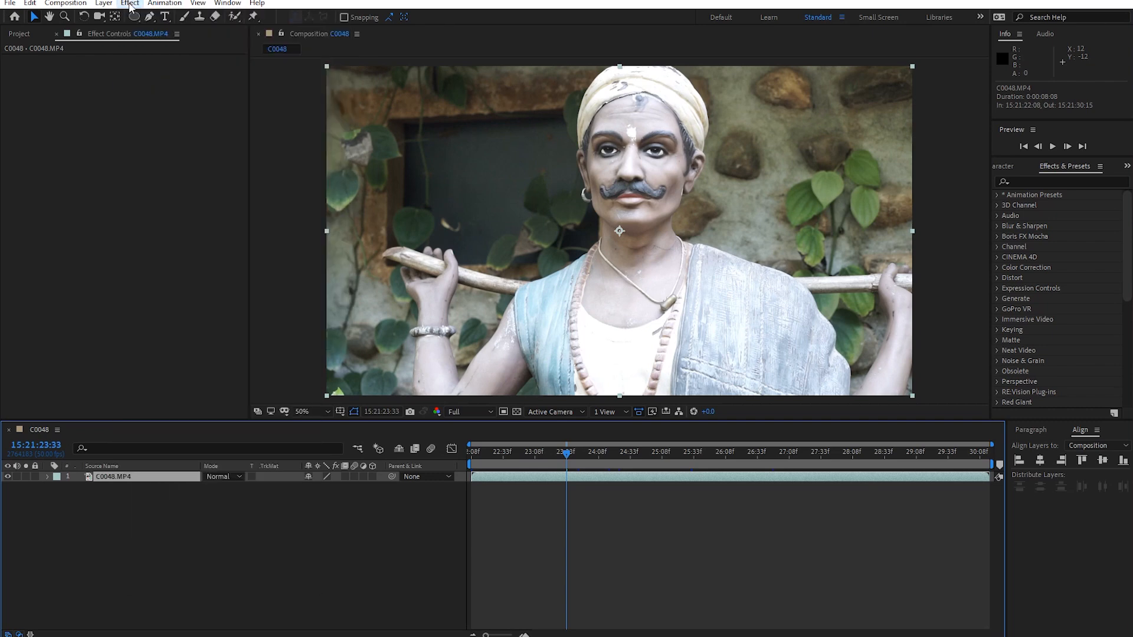
# - Search Effects & Presets for "gaus" and pick out the Gaussian Blur effect under Blur & Sharpen
pyautogui.click(1051, 182)
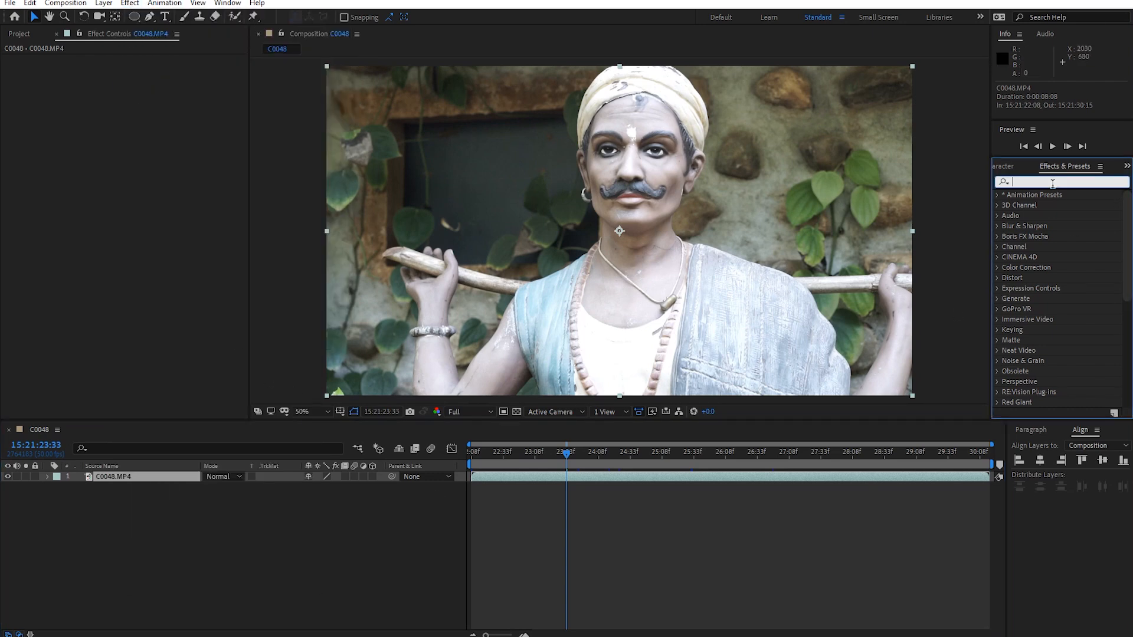
pyautogui.write('gaus')
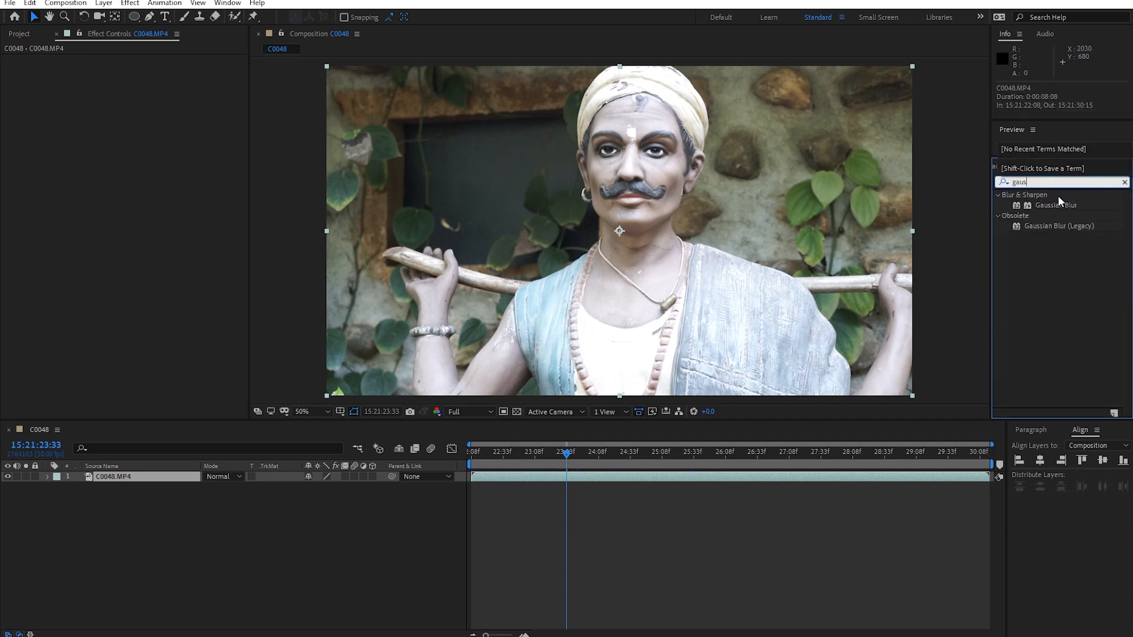
pyautogui.click(1054, 206)
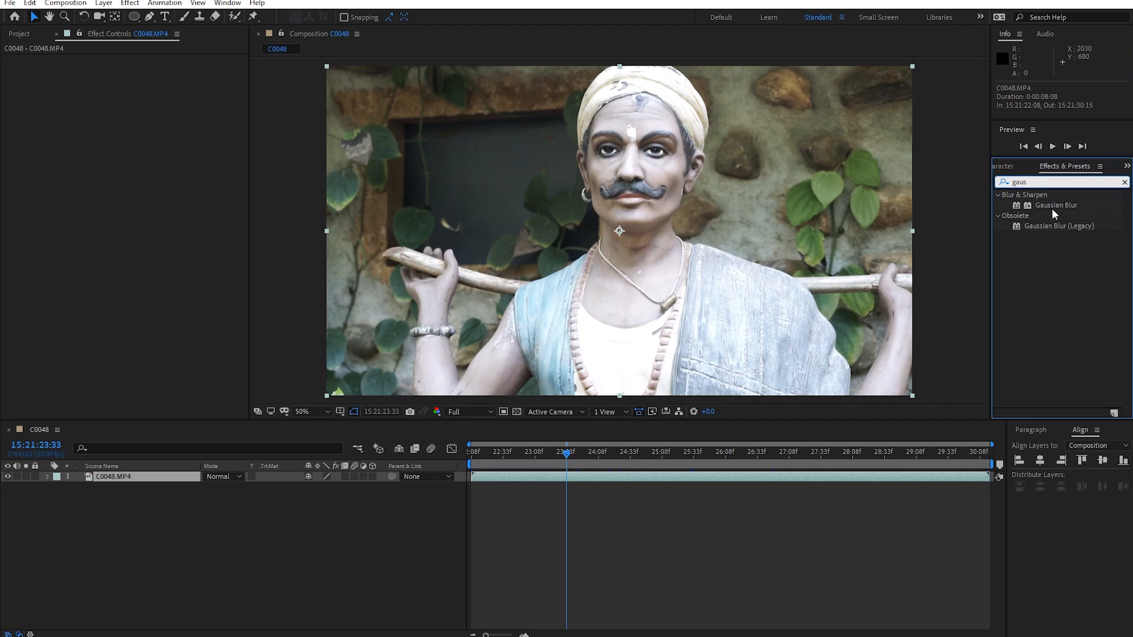
# - Try applying Gaussian Blur to C0048.MP4 in the timeline and in the composition view, undoing each application
pyautogui.moveTo(1049, 204); pyautogui.dragTo(131, 479)
pyautogui.hotkey('ctrl', 'z')
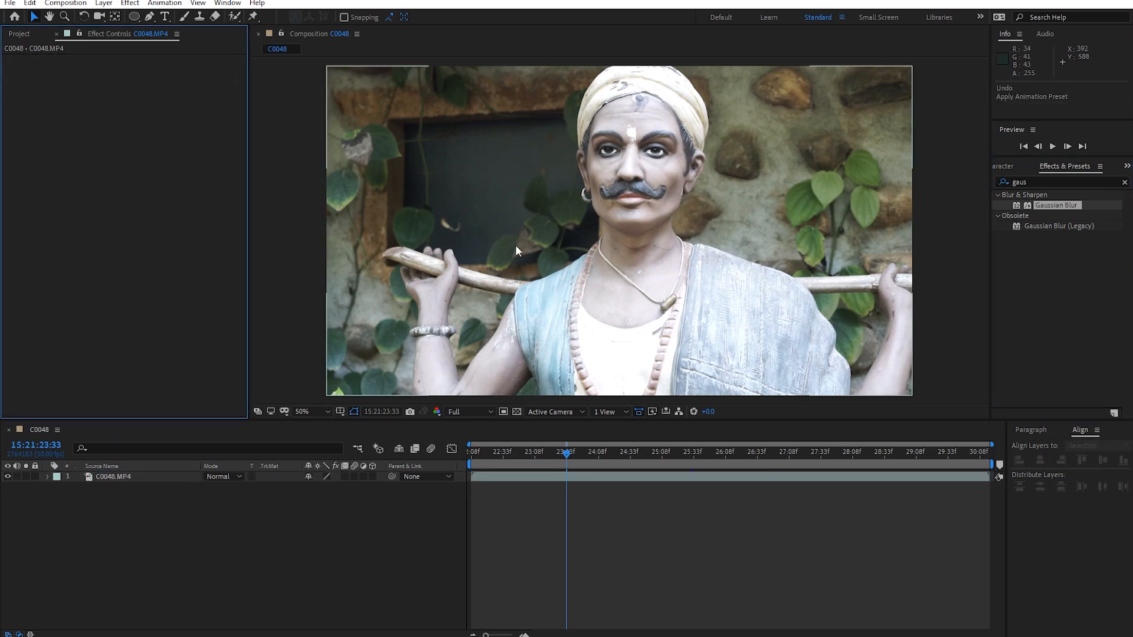
pyautogui.moveTo(1051, 204); pyautogui.dragTo(755, 168)
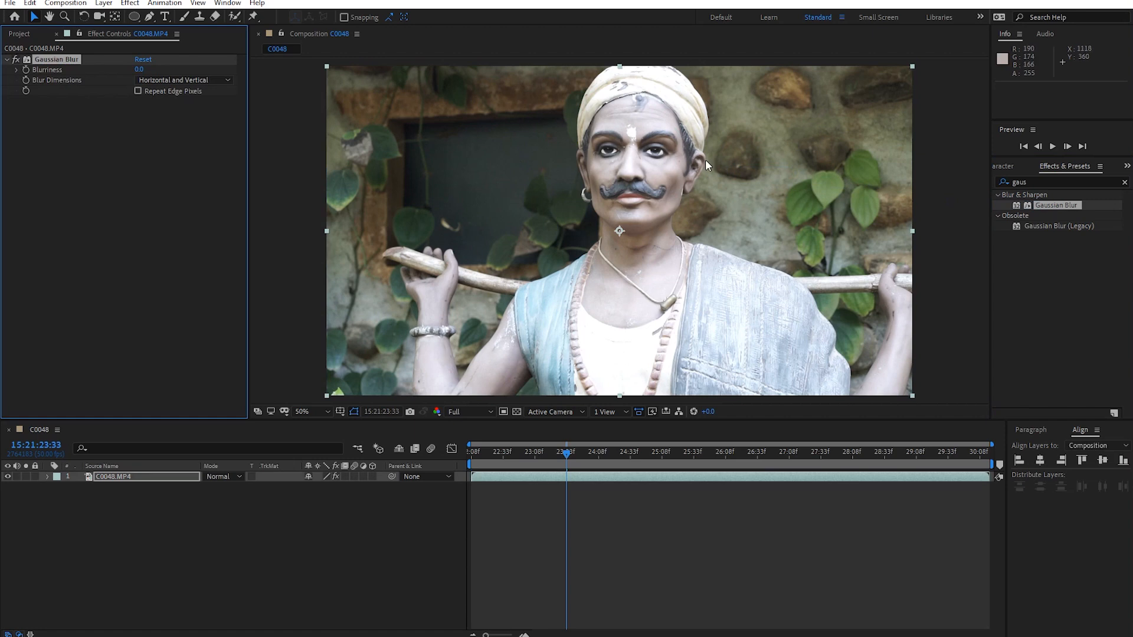
pyautogui.hotkey('ctrl', 'z')
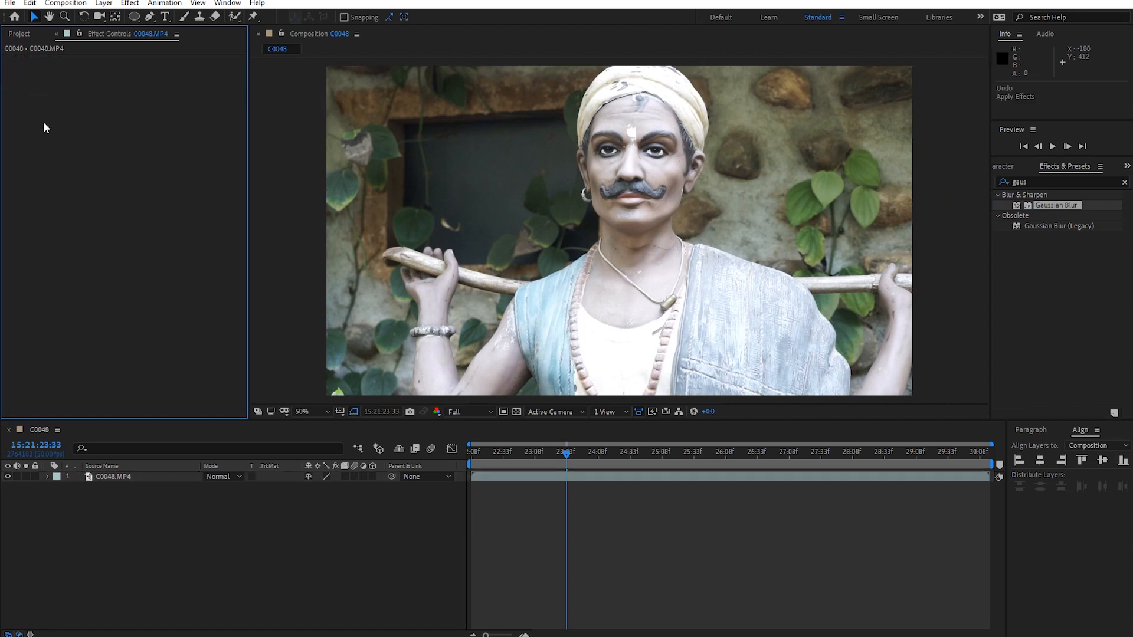
# - Apply Gaussian Blur to the C0048.MP4 layer through Effect Controls and set its Blurriness to 160.0
pyautogui.moveTo(1050, 202); pyautogui.dragTo(132, 180)
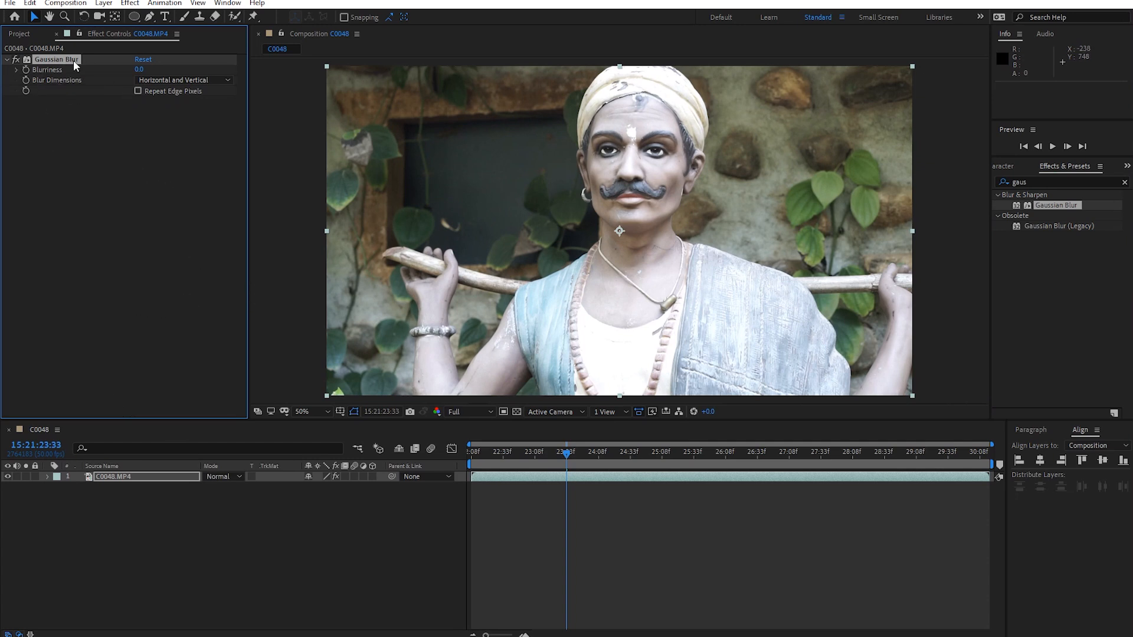
pyautogui.moveTo(140, 69); pyautogui.dragTo(81, 96)
pyautogui.moveTo(138, 70); pyautogui.dragTo(1121, 97)
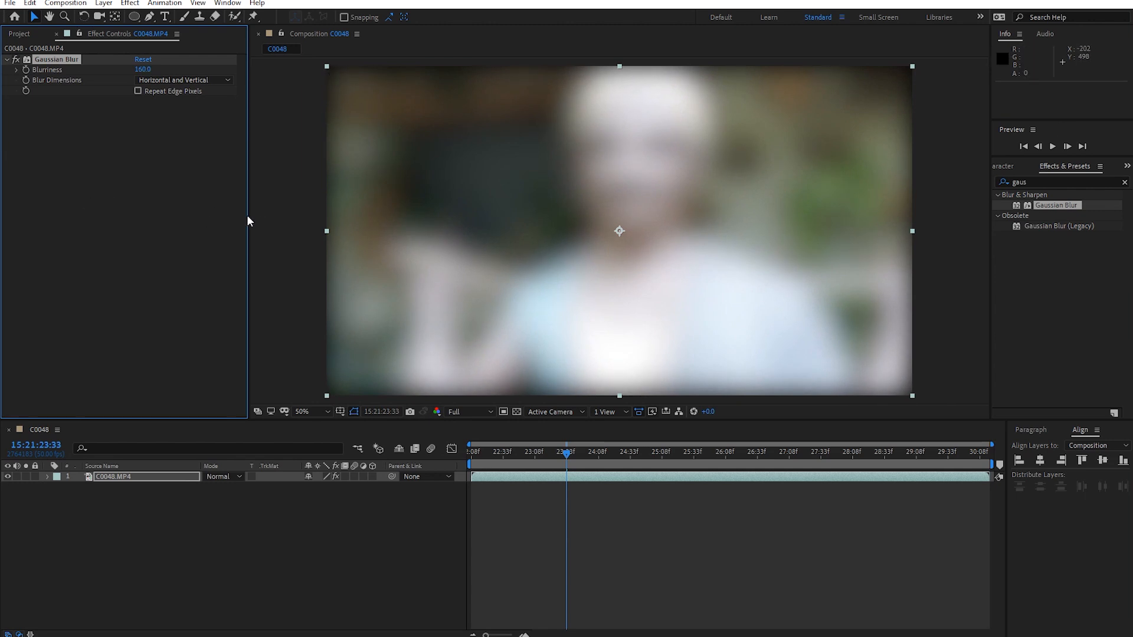
# - Compare the blurred frame edges with Repeat Edge Pixels on and off, and leave the option enabled
pyautogui.click(137, 91)
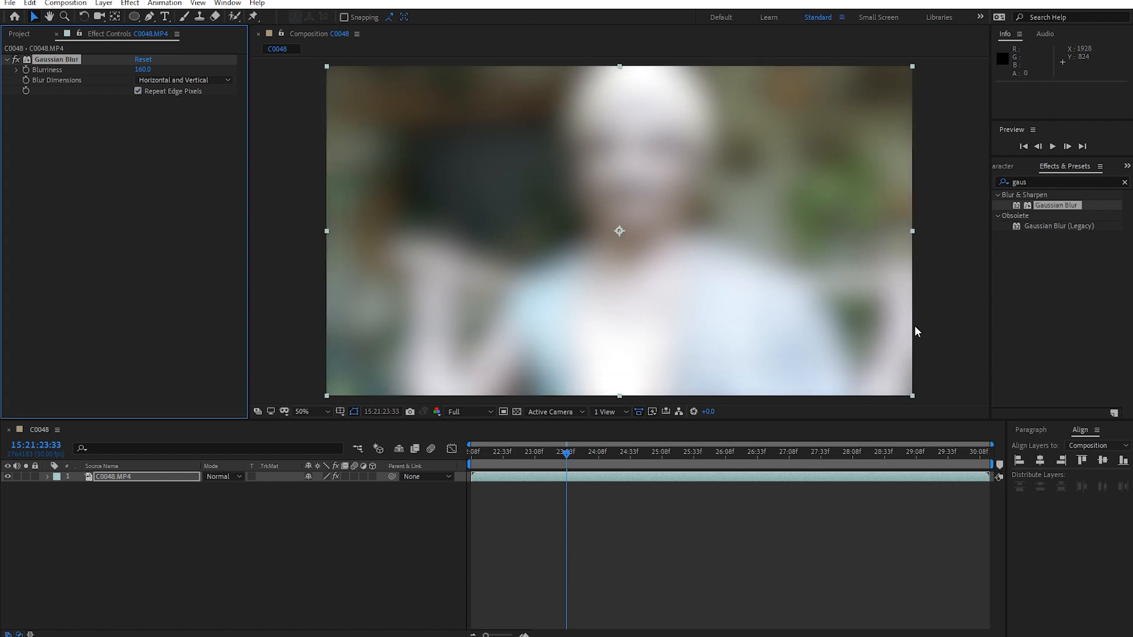
pyautogui.click(138, 91)
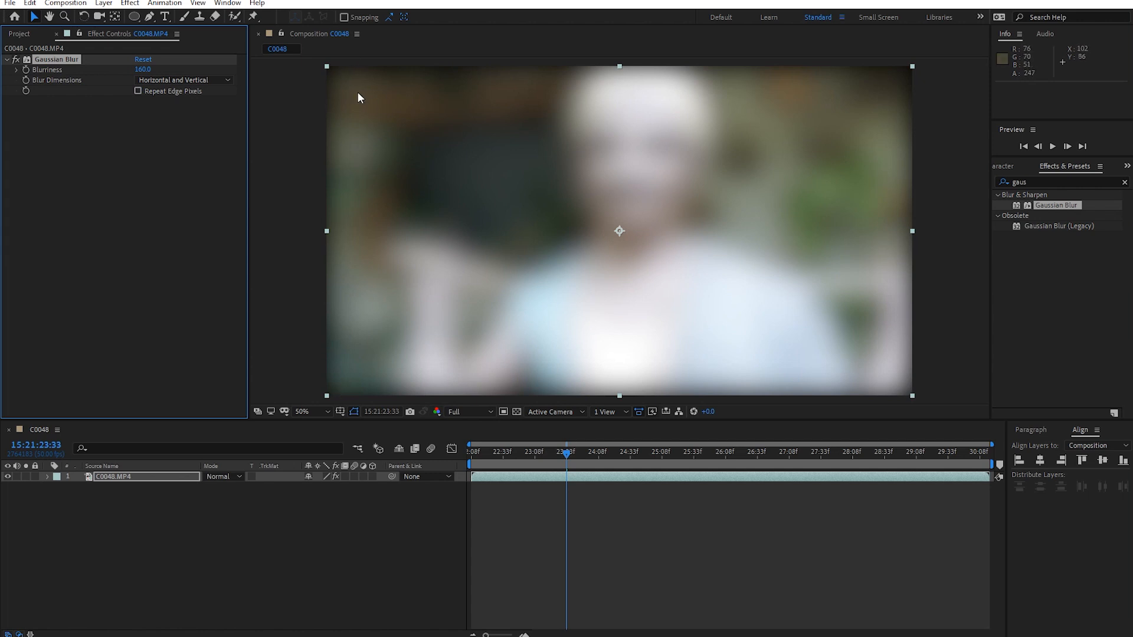
pyautogui.click(137, 91)
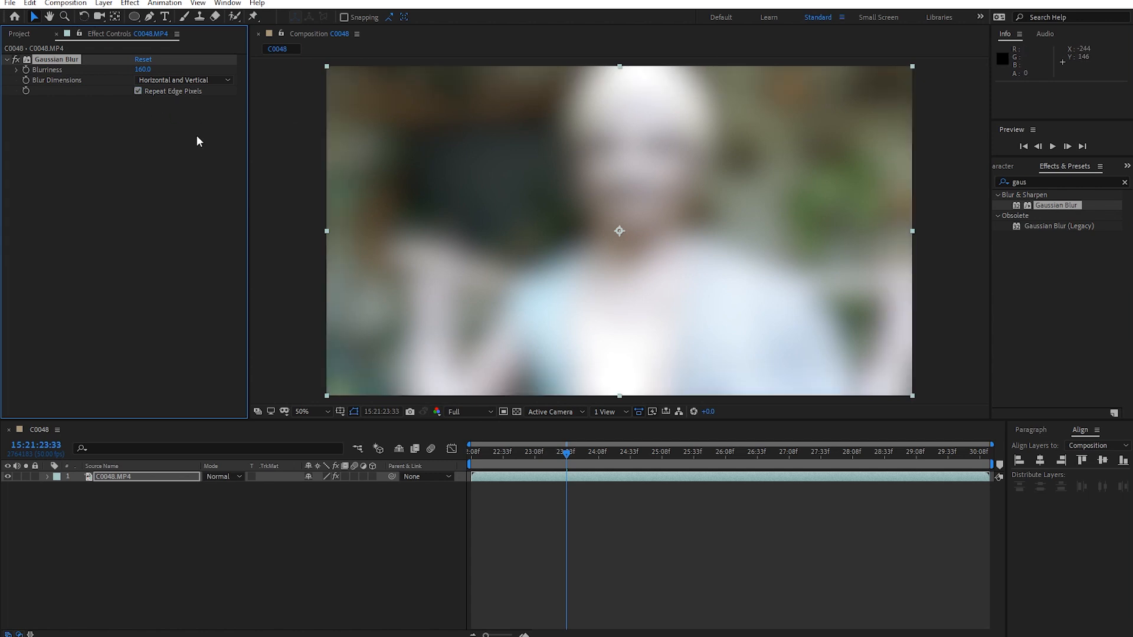
# - Reduce the Gaussian Blur's Blurriness to 0.0 and start keyframing it at the first frame of the layer
pyautogui.moveTo(143, 69); pyautogui.dragTo(100, 69)
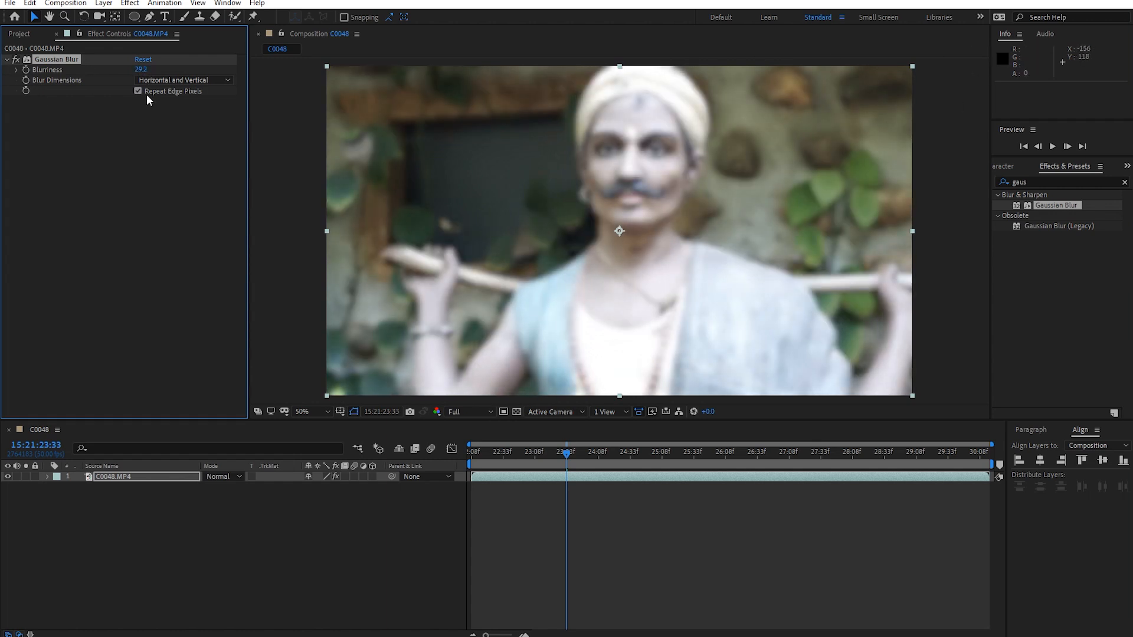
pyautogui.moveTo(141, 69); pyautogui.dragTo(71, 78)
pyautogui.moveTo(142, 70); pyautogui.dragTo(37, 69)
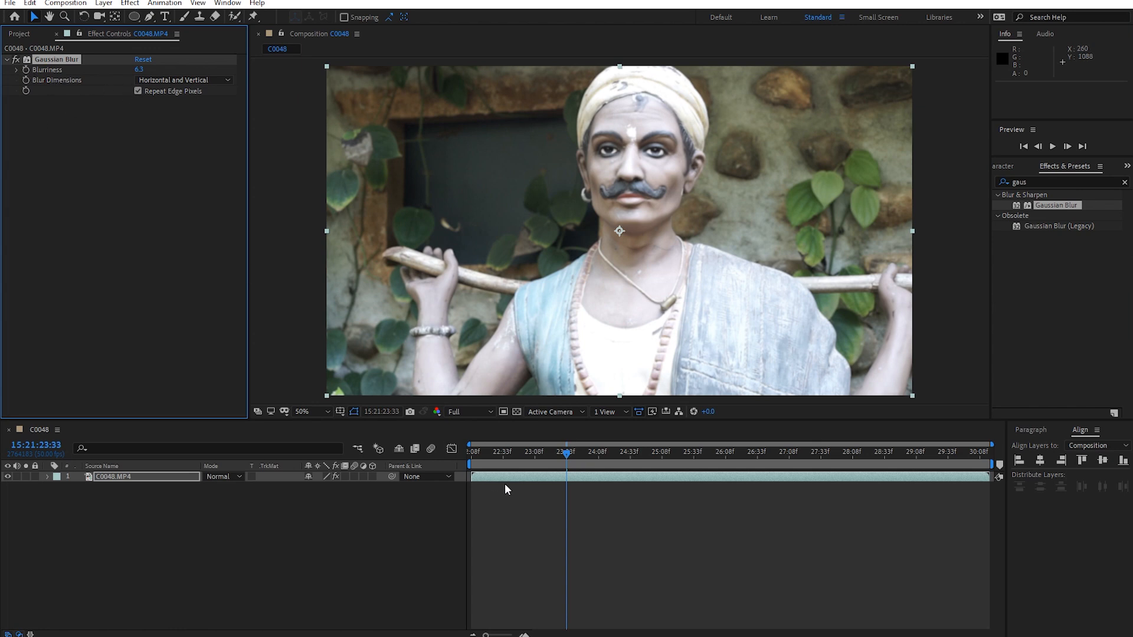
pyautogui.moveTo(511, 455); pyautogui.dragTo(430, 455)
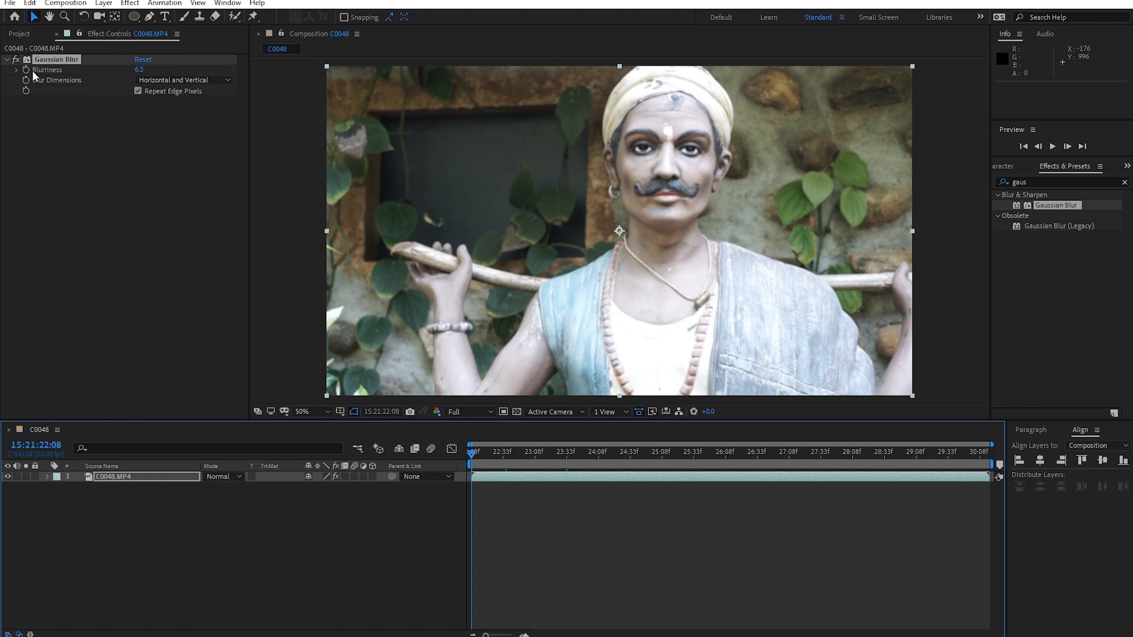
pyautogui.click(26, 69)
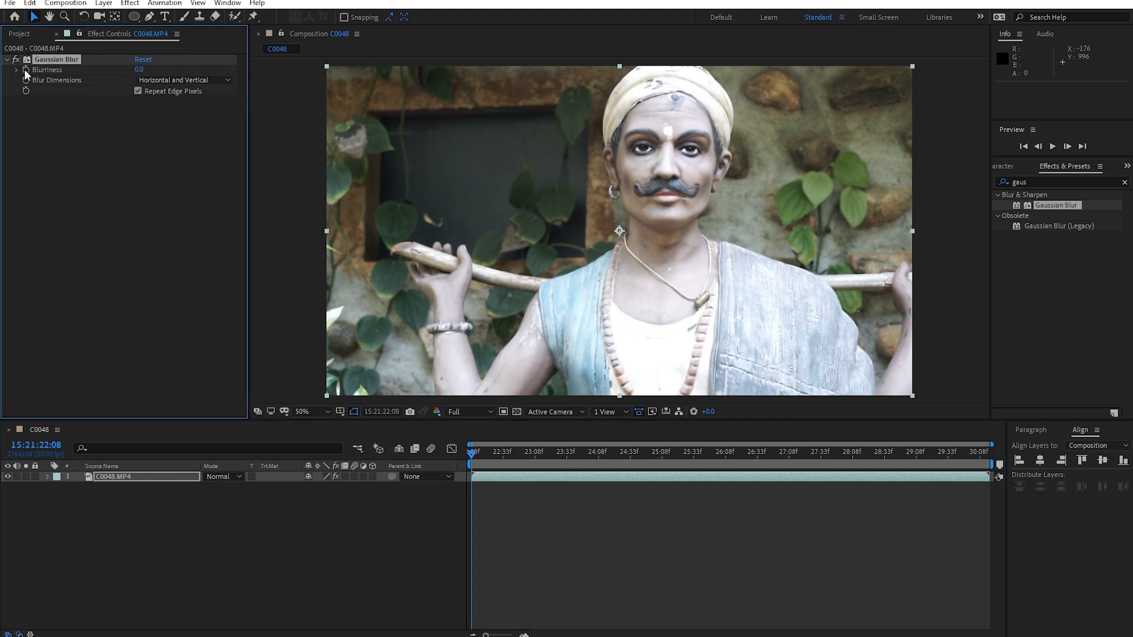
pyautogui.click(25, 70)
# - Reveal the keyframed Blurriness property of the C0048.MP4 layer in the timeline
pyautogui.click(489, 459)
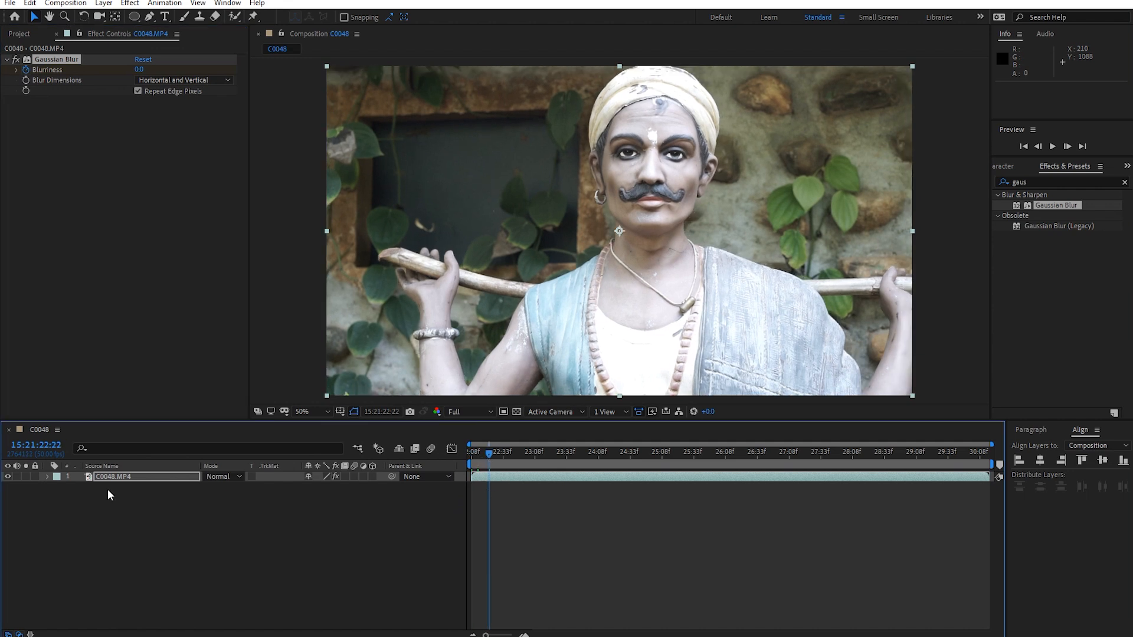
pyautogui.click(48, 476)
pyautogui.click(47, 477)
pyautogui.click(147, 476)
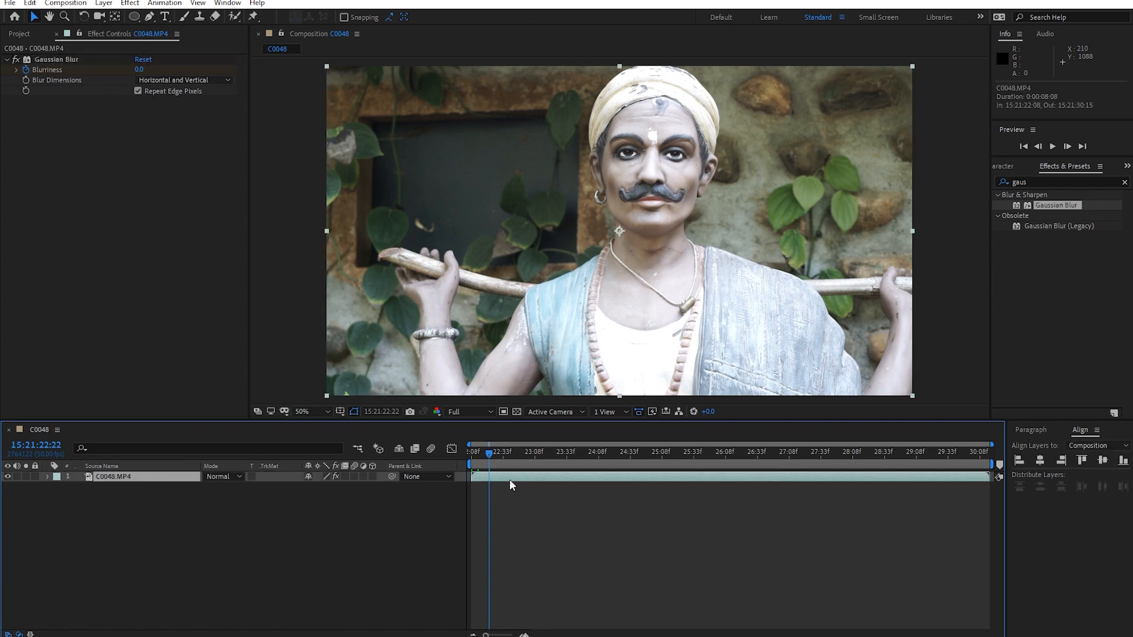
pyautogui.press('u')
pyautogui.click(472, 496)
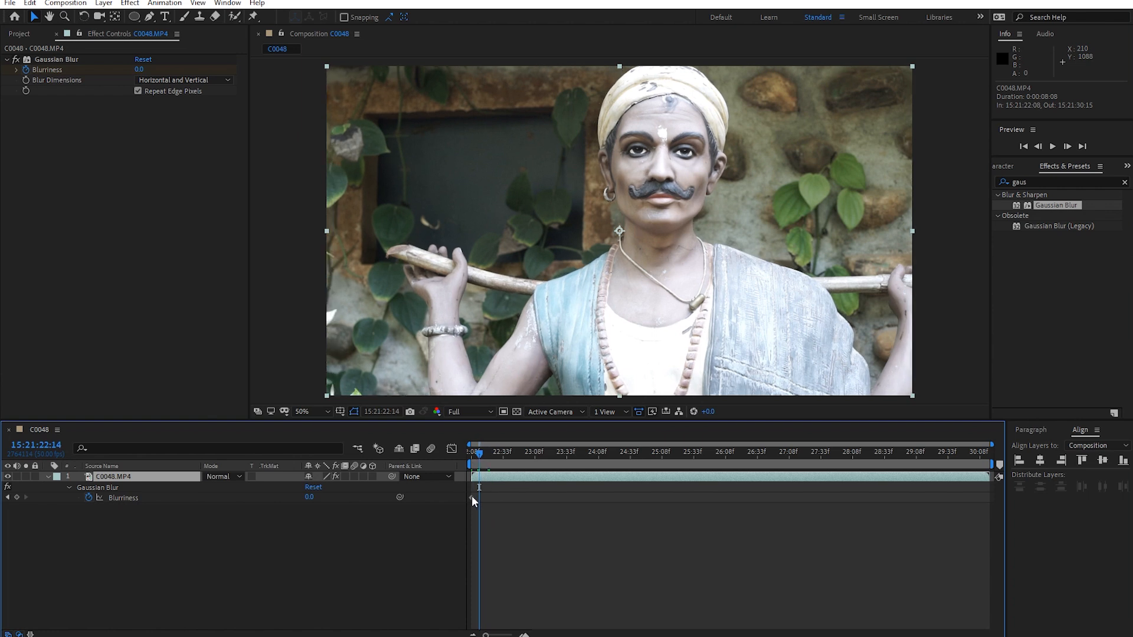
# - Add a second Blurriness keyframe with a strong blur shortly after the first one
pyautogui.moveTo(485, 454); pyautogui.dragTo(513, 465)
pyautogui.moveTo(139, 70); pyautogui.dragTo(576, 168)
pyautogui.click(561, 535)
# - Play back the blur animation from the first frame and delete the Gaussian Blur effect from the C0048.MP4 layer
pyautogui.moveTo(511, 454); pyautogui.dragTo(367, 465)
pyautogui.press('space')
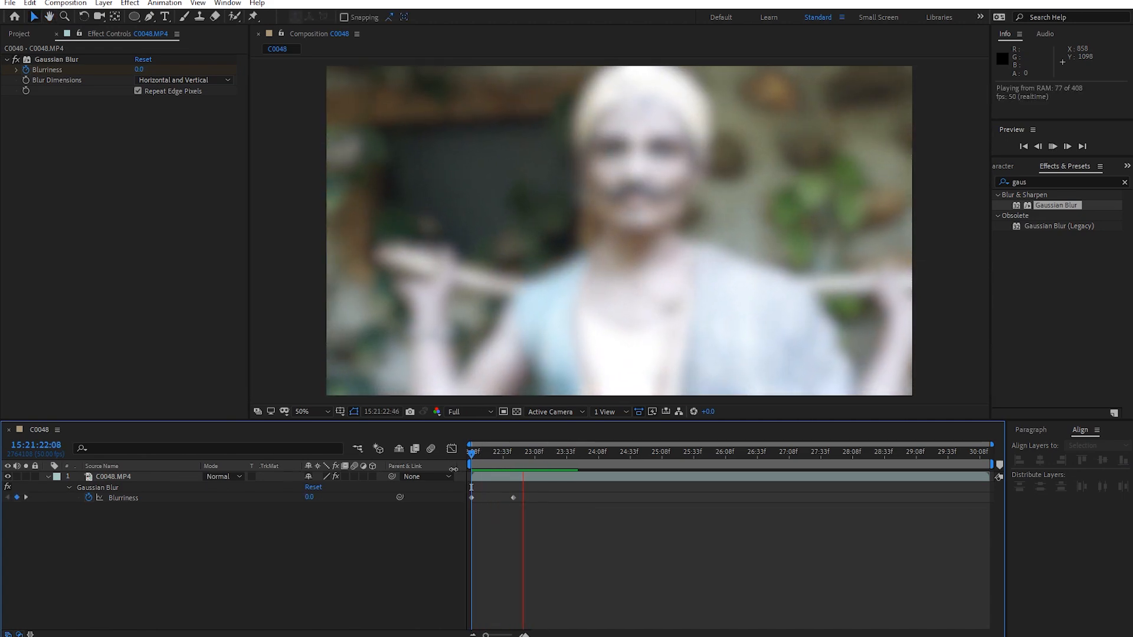
pyautogui.press('space')
pyautogui.press('Home')
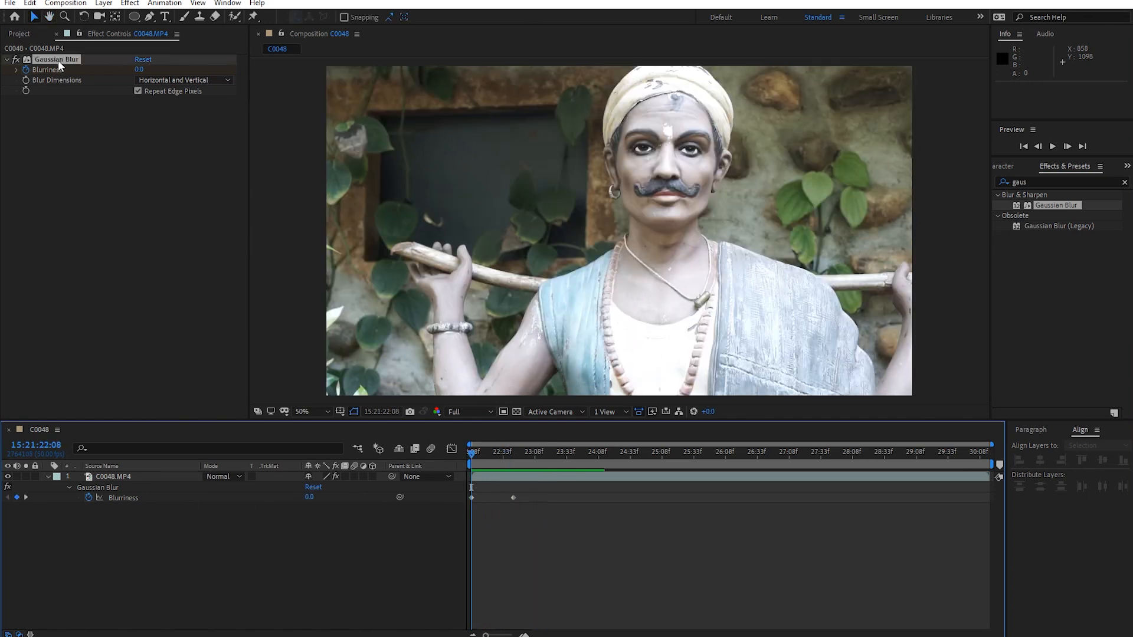
pyautogui.click(57, 60)
pyautogui.press('Delete')
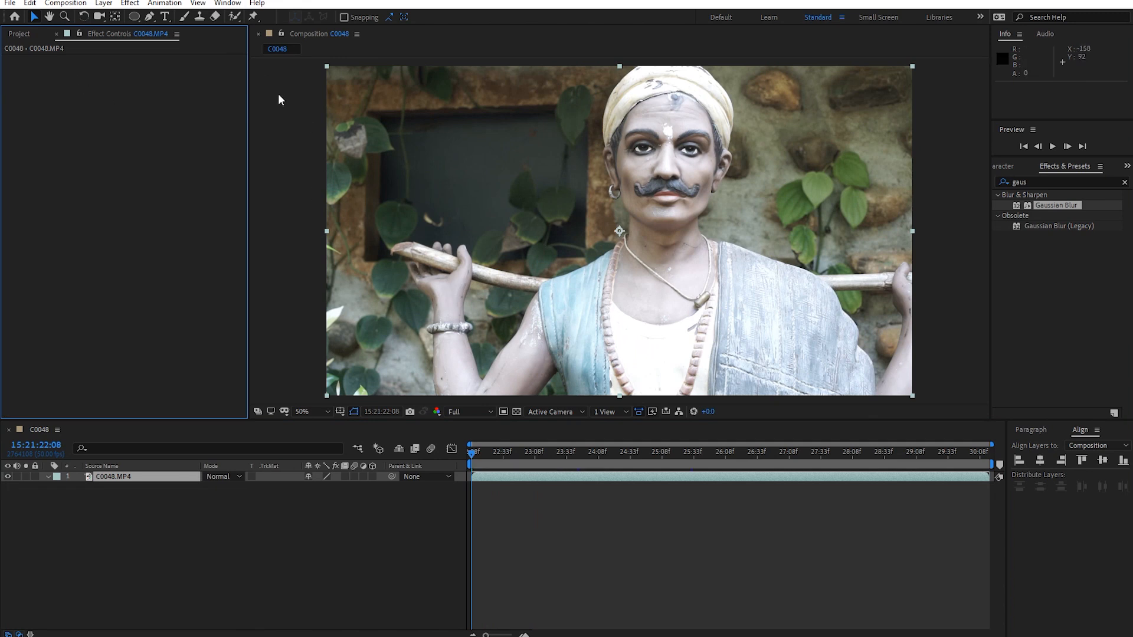
# - Apply the Levels color correction effect to C0048.MP4, set Input Black to 36.0 and slightly lower Input White
pyautogui.click(131, 3)
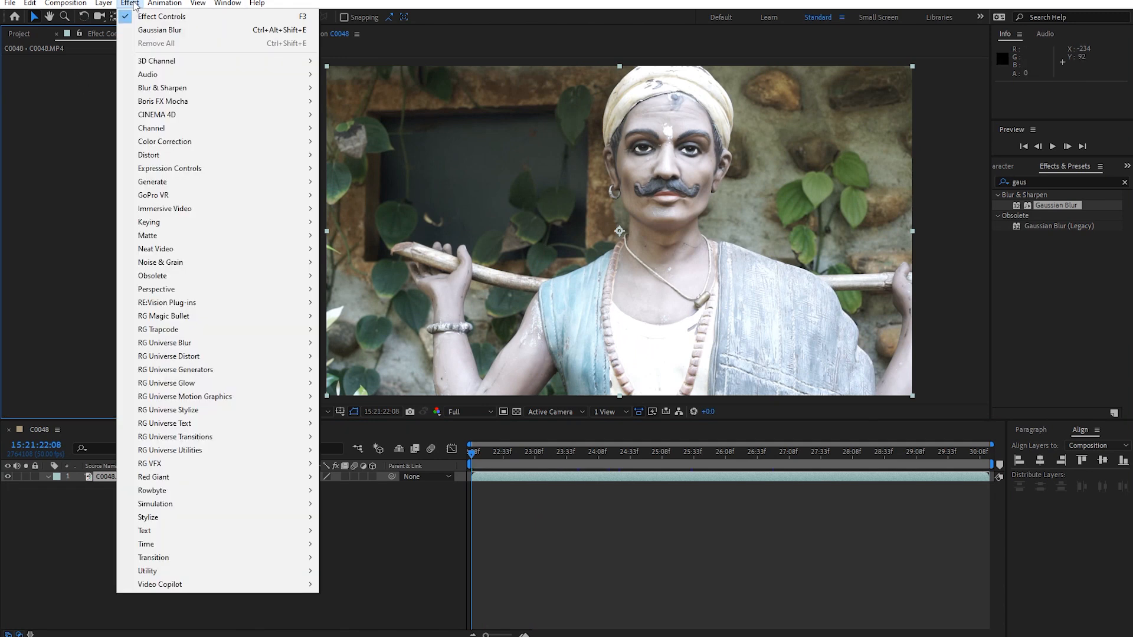
pyautogui.moveTo(239, 144)
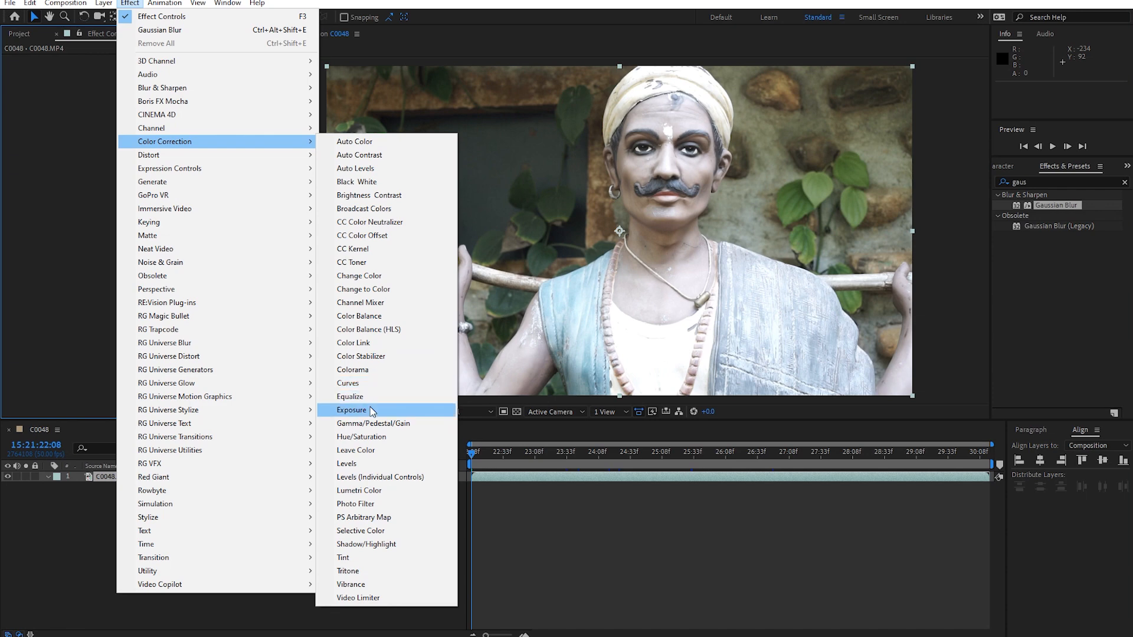
pyautogui.click(373, 464)
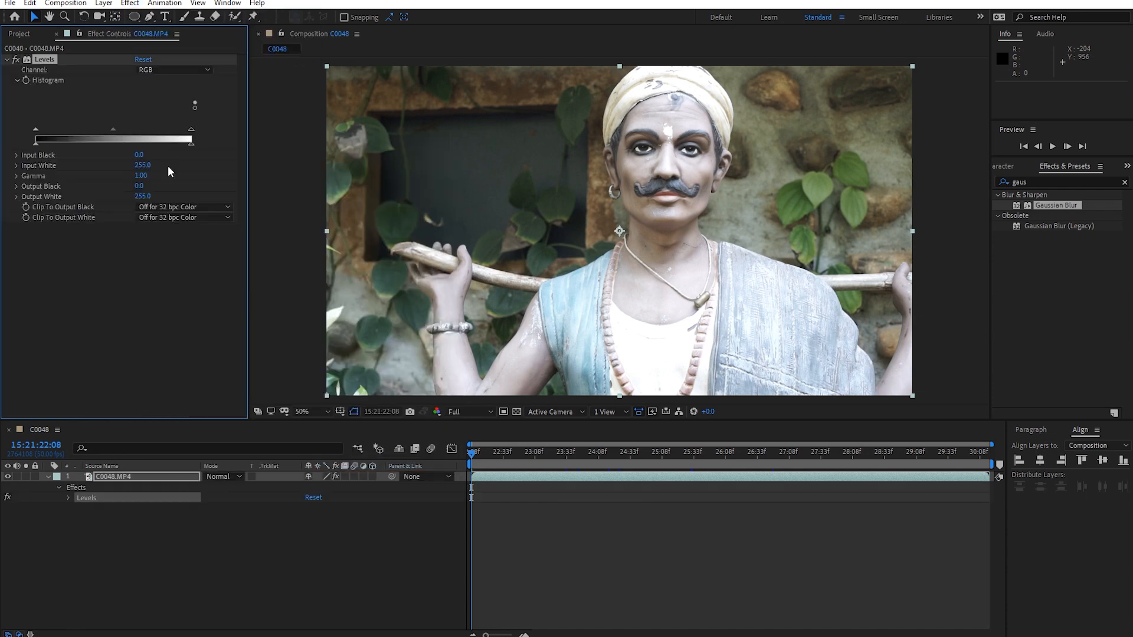
pyautogui.moveTo(36, 131); pyautogui.dragTo(59, 139)
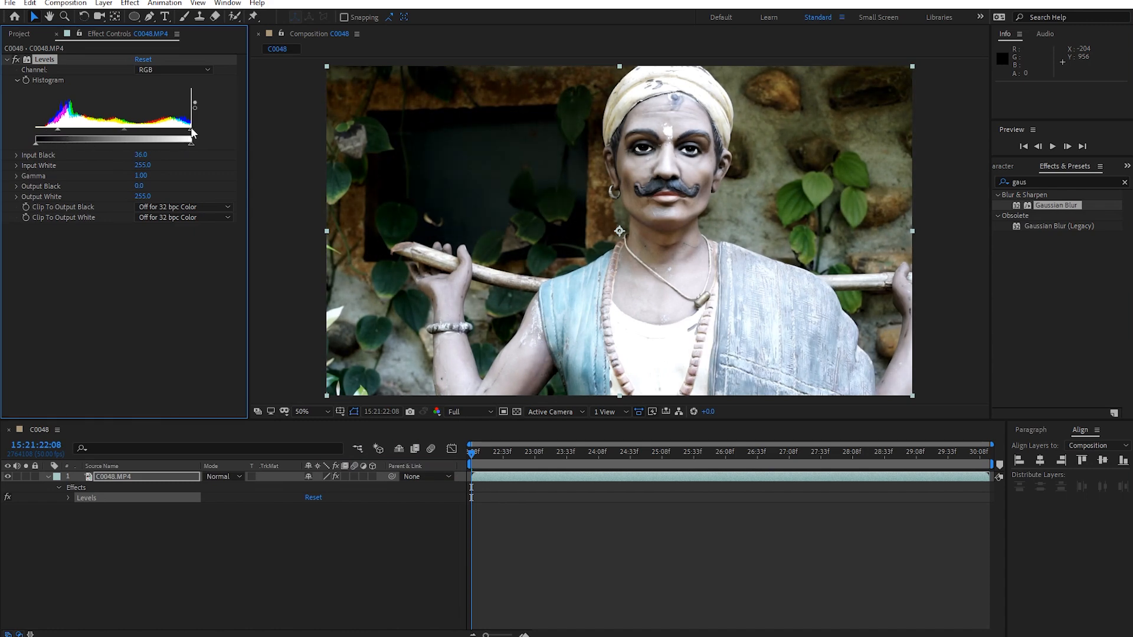
pyautogui.moveTo(191, 129); pyautogui.dragTo(189, 129)
# - Delete the Levels effect from the C0048.MP4 layer and apply the Add Grain effect from Noise & Grain instead
pyautogui.press('Delete')
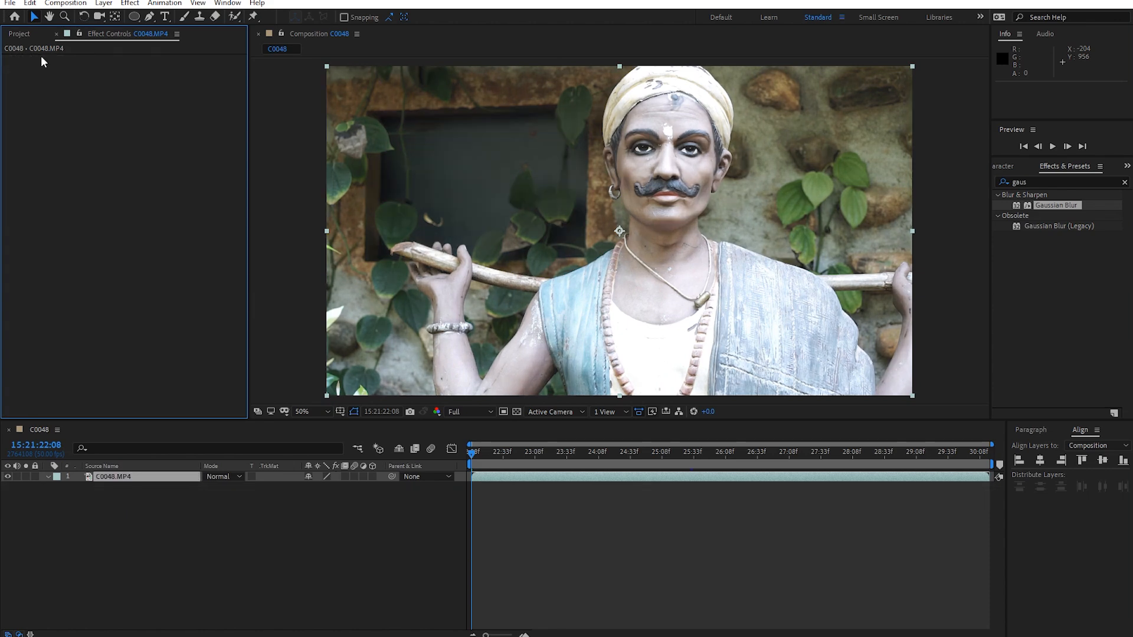
pyautogui.click(135, 4)
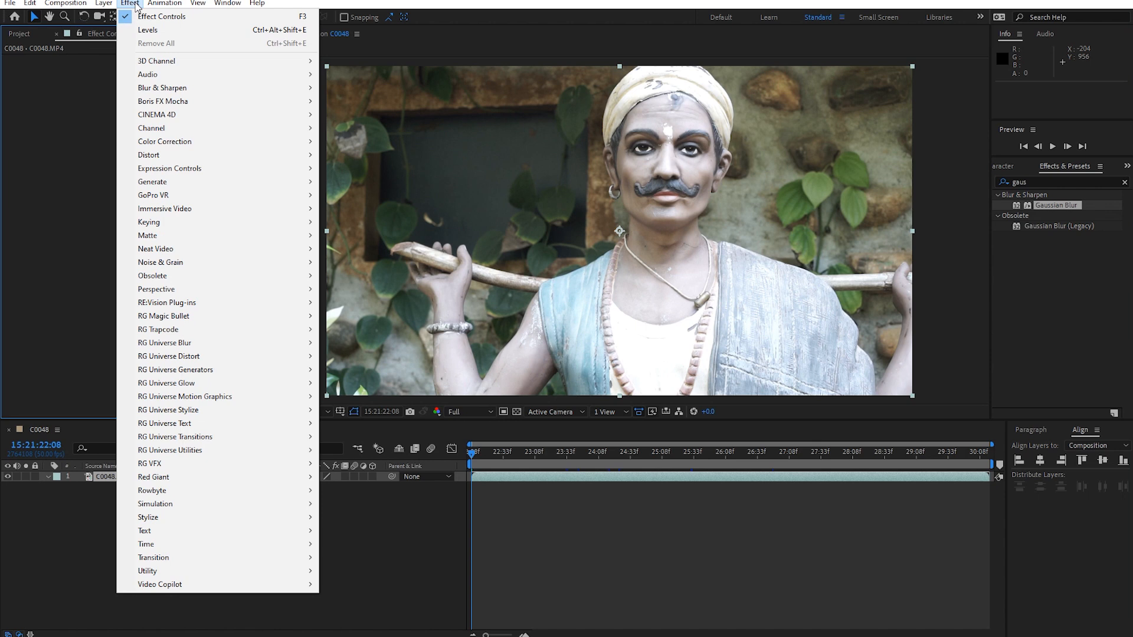
pyautogui.moveTo(169, 261)
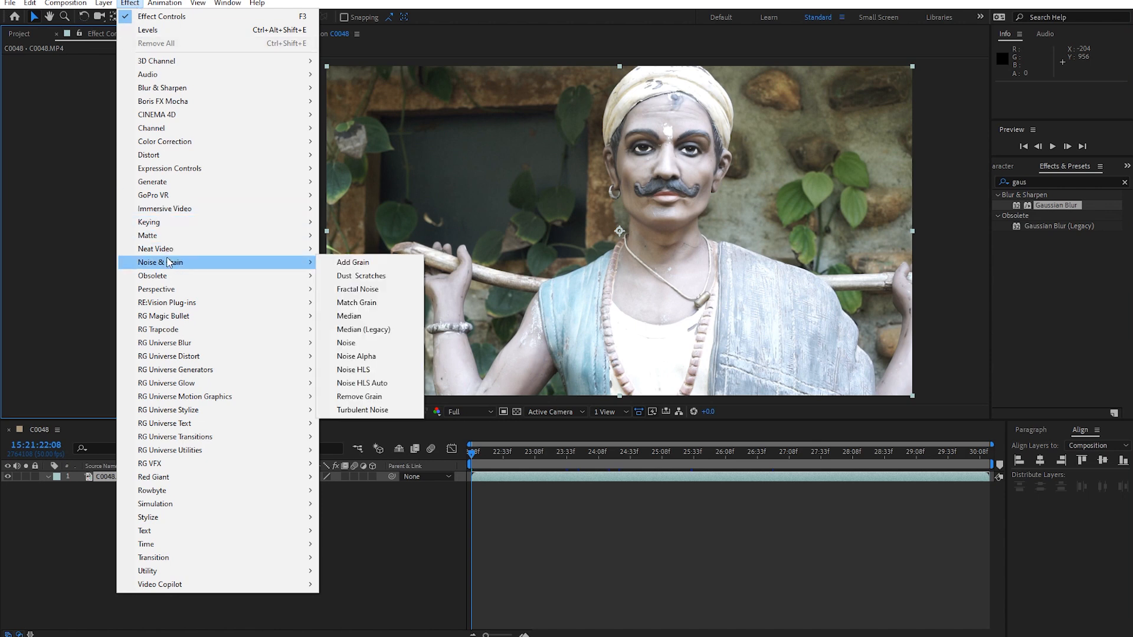
pyautogui.click(343, 262)
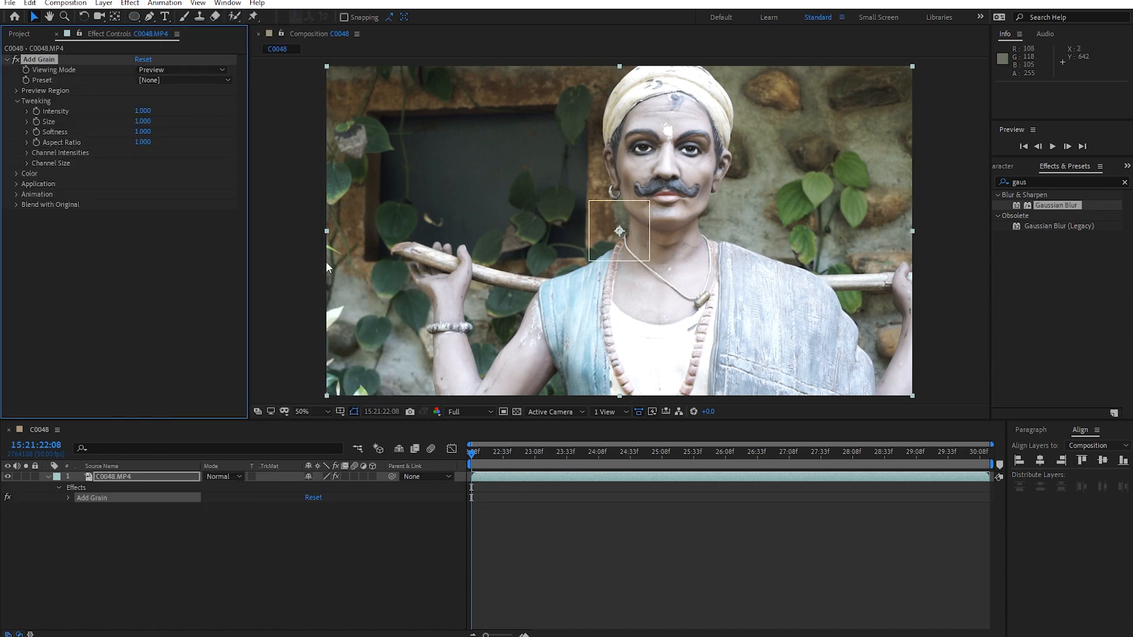
# - Set the Add Grain viewing mode to Final Output and raise the grain Intensity to 20.400
pyautogui.click(177, 69)
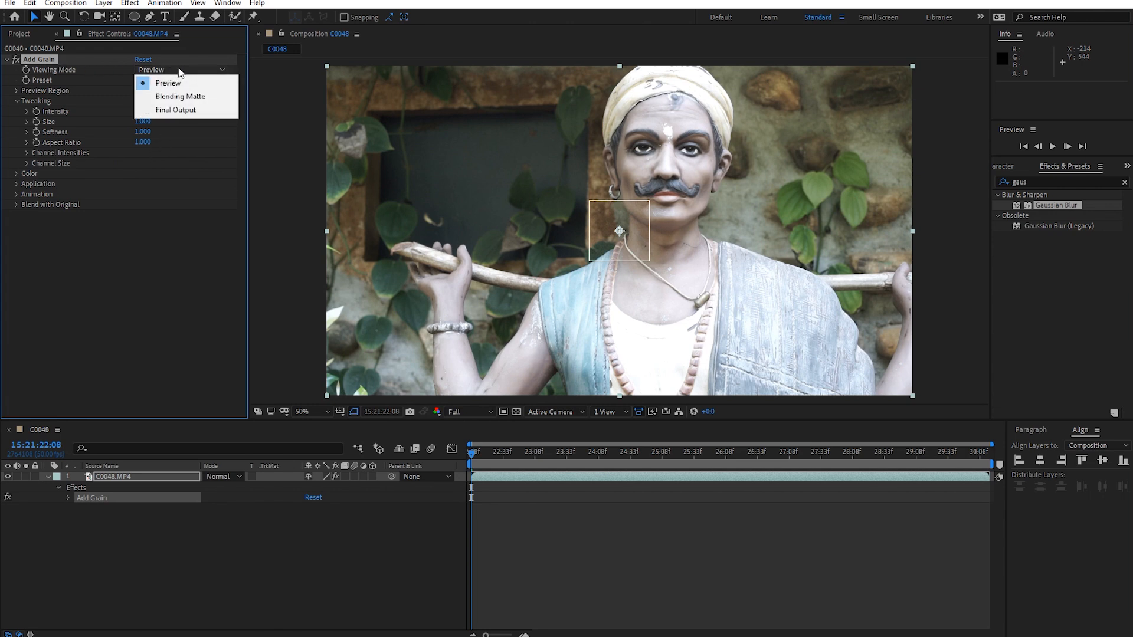
pyautogui.click(180, 110)
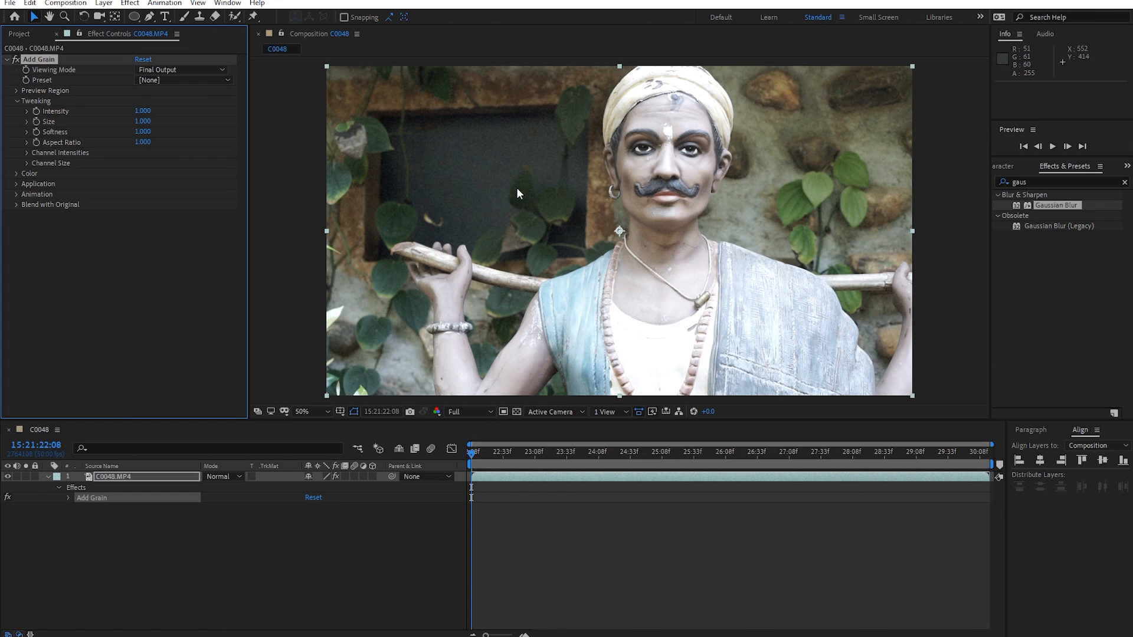
pyautogui.moveTo(143, 110); pyautogui.dragTo(214, 115)
pyautogui.click(161, 116)
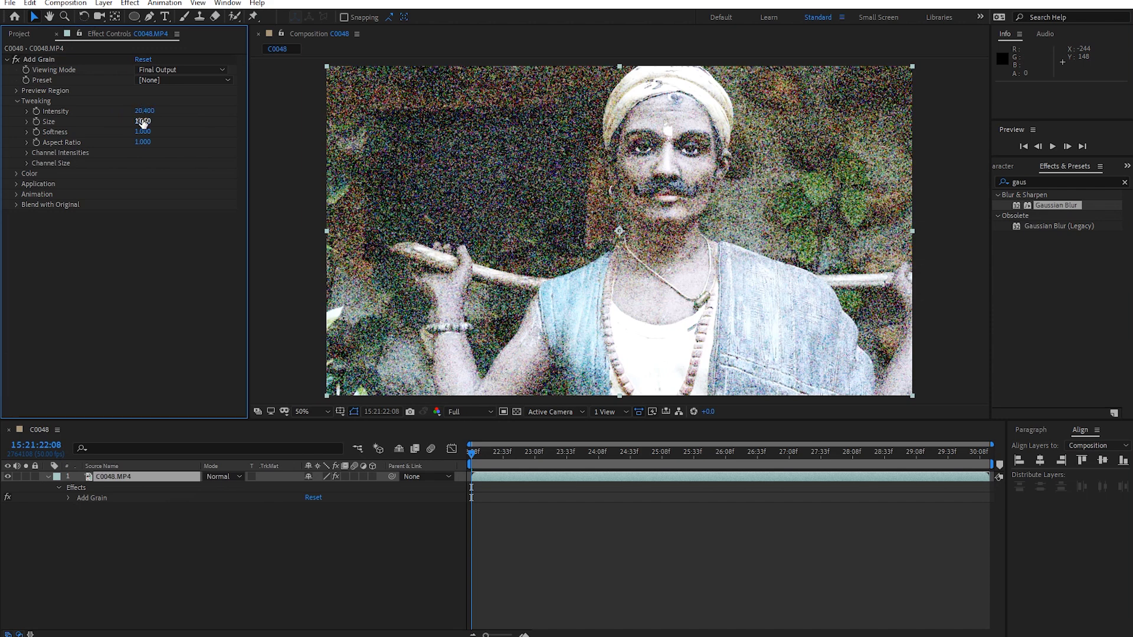
# - Undo the grain intensity change and delete the Add Grain effect from C0048.MP4
pyautogui.hotkey('ctrl', 'z')
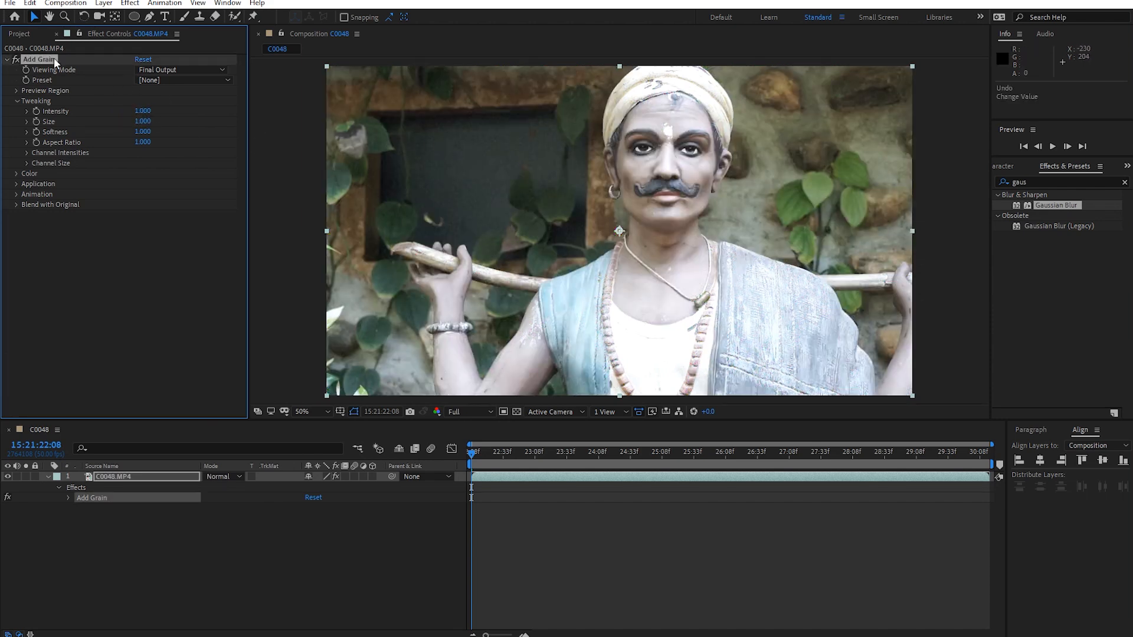
pyautogui.press('Delete')
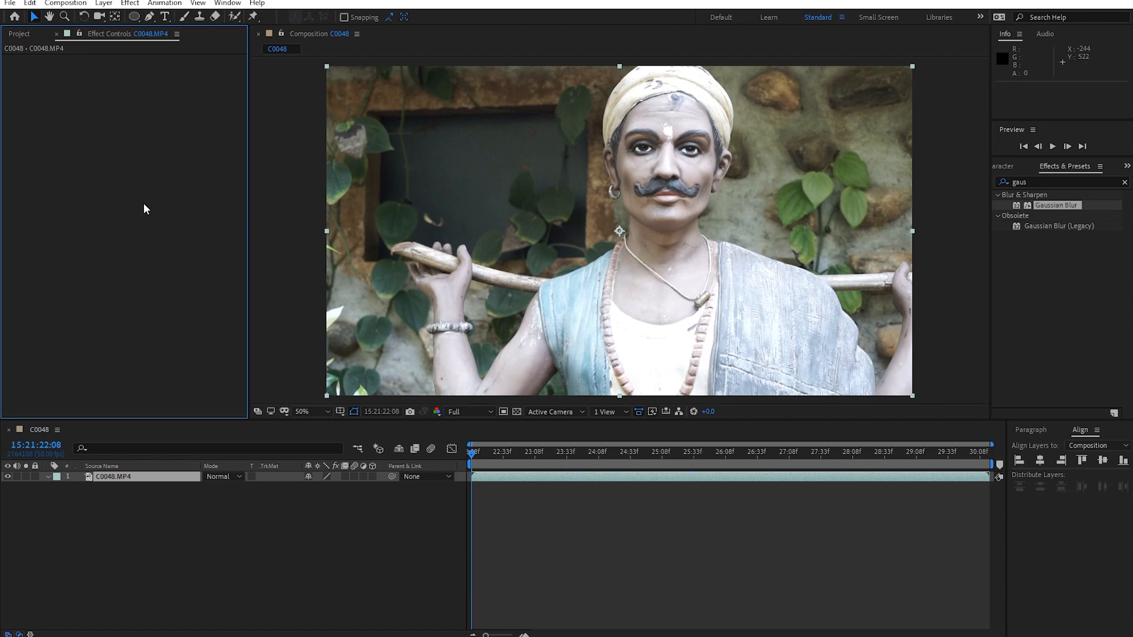
# - Apply the Corner Pin distort effect to the C0048.MP4 layer
pyautogui.click(130, 3)
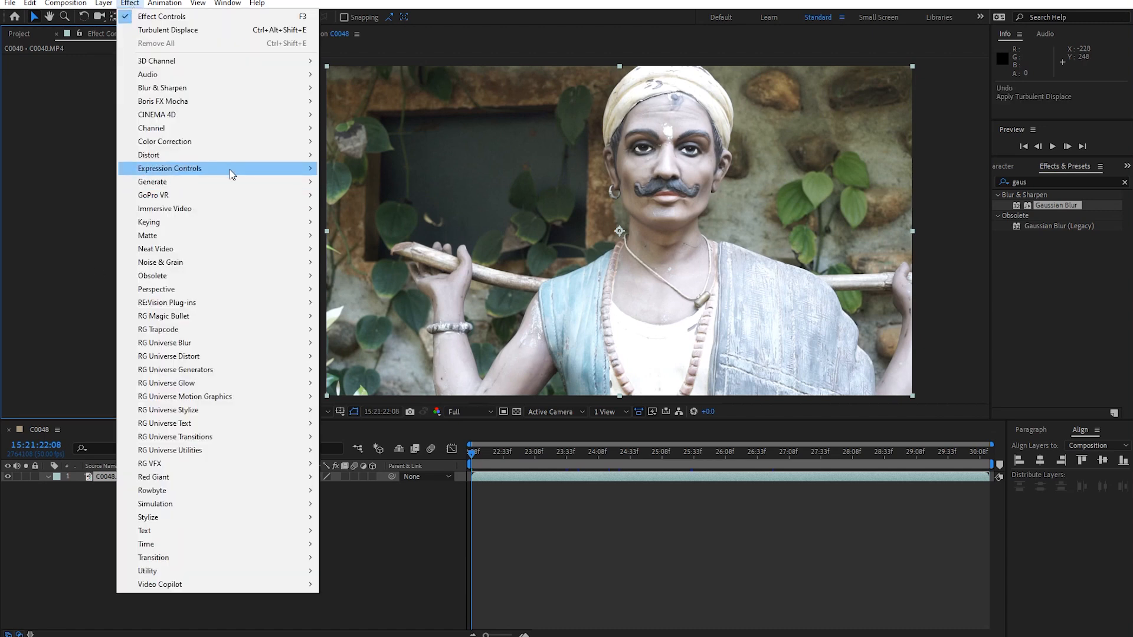
pyautogui.moveTo(178, 157)
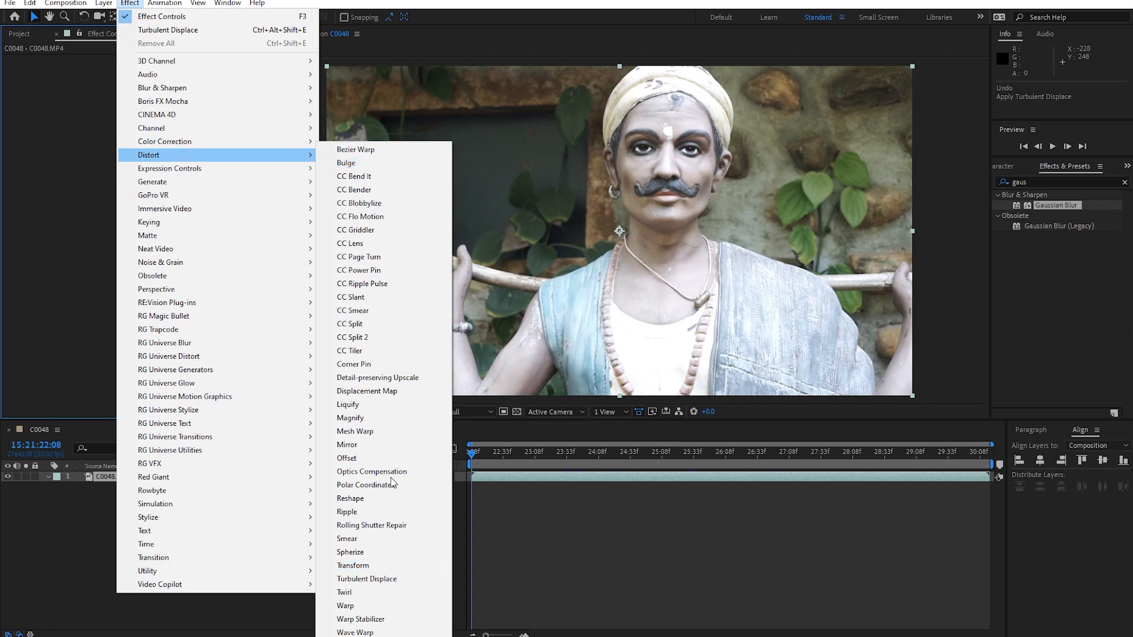
pyautogui.click(396, 370)
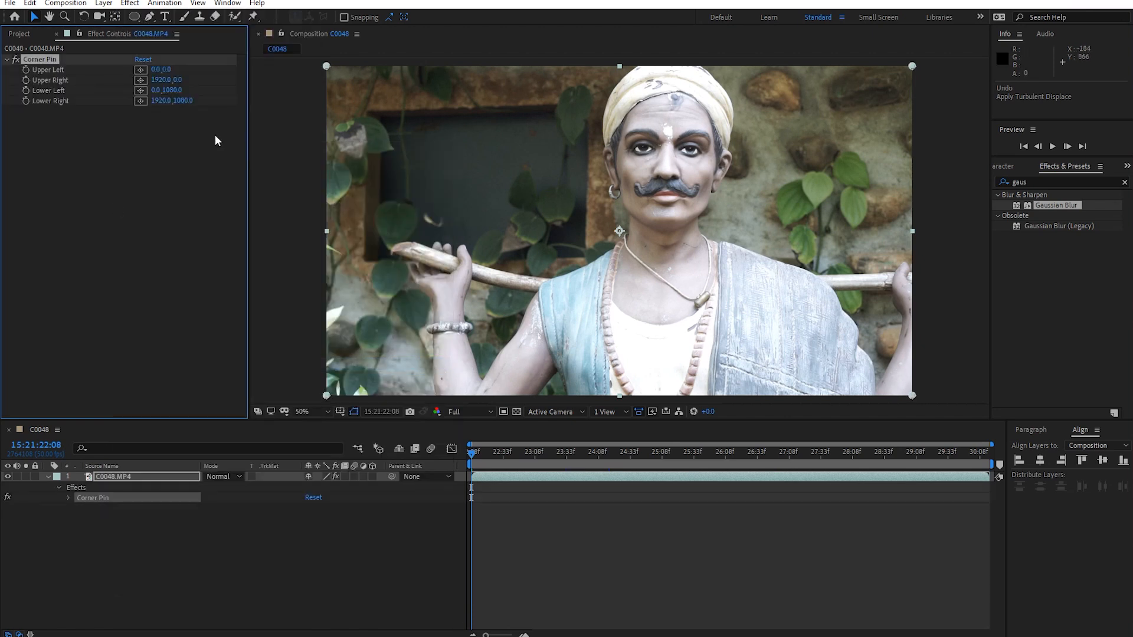
# - Pull the four Corner Pin points inward to about 224,200, 1410,264, 336,824 and 1408,686 to distort the video
pyautogui.moveTo(327, 66); pyautogui.dragTo(395, 126)
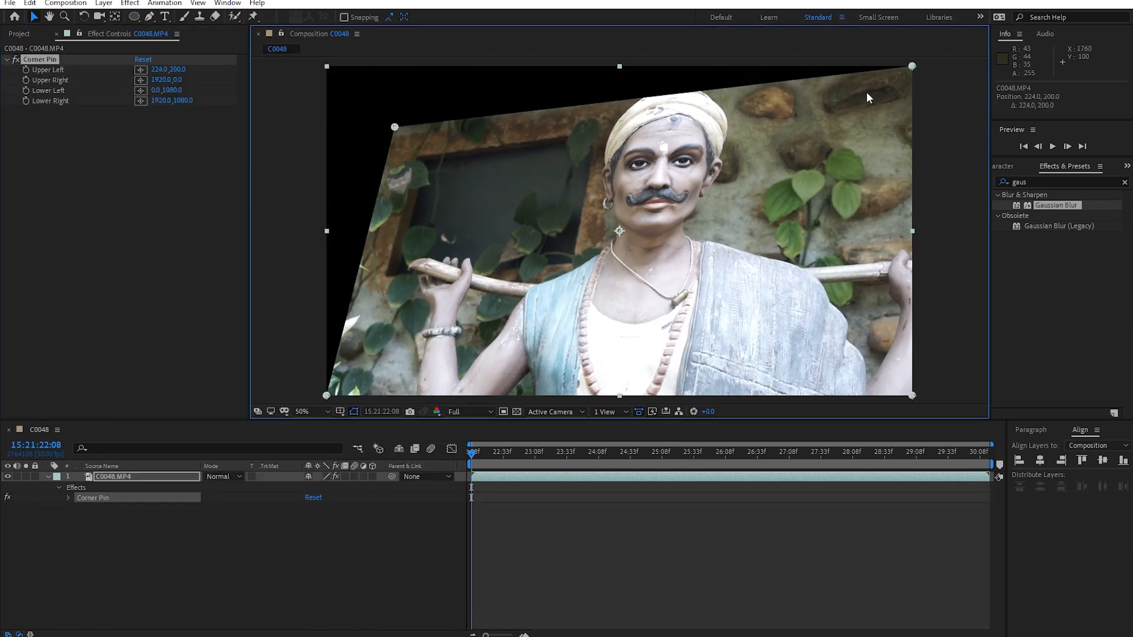
pyautogui.moveTo(913, 66); pyautogui.dragTo(756, 147)
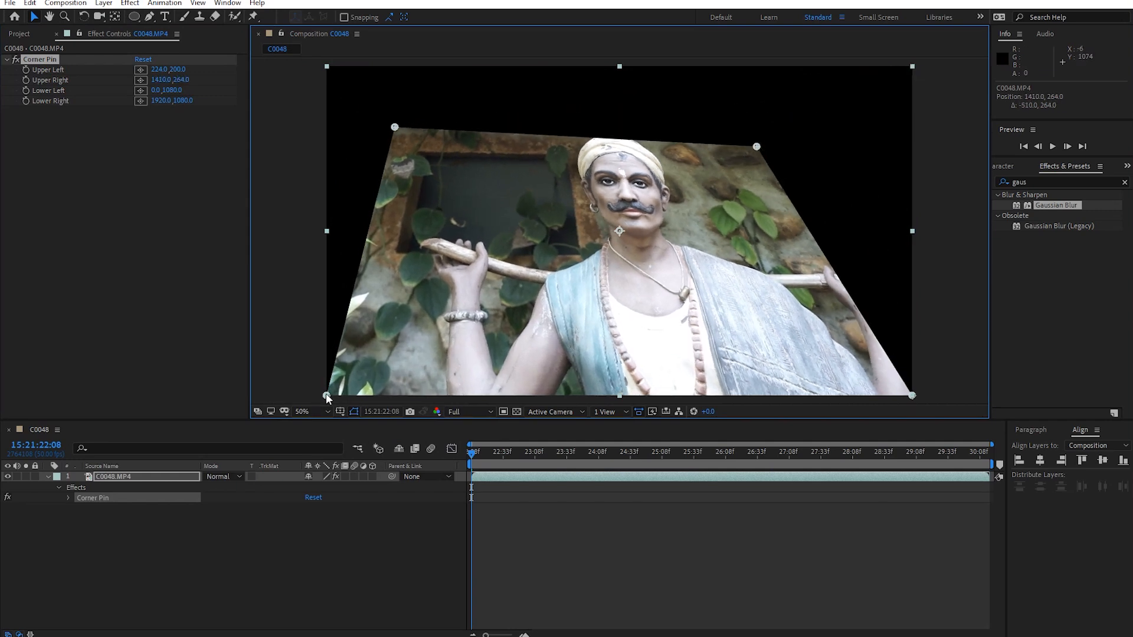
pyautogui.moveTo(327, 396); pyautogui.dragTo(429, 318)
pyautogui.moveTo(912, 395); pyautogui.dragTo(785, 320)
pyautogui.moveTo(791, 257); pyautogui.dragTo(824, 229)
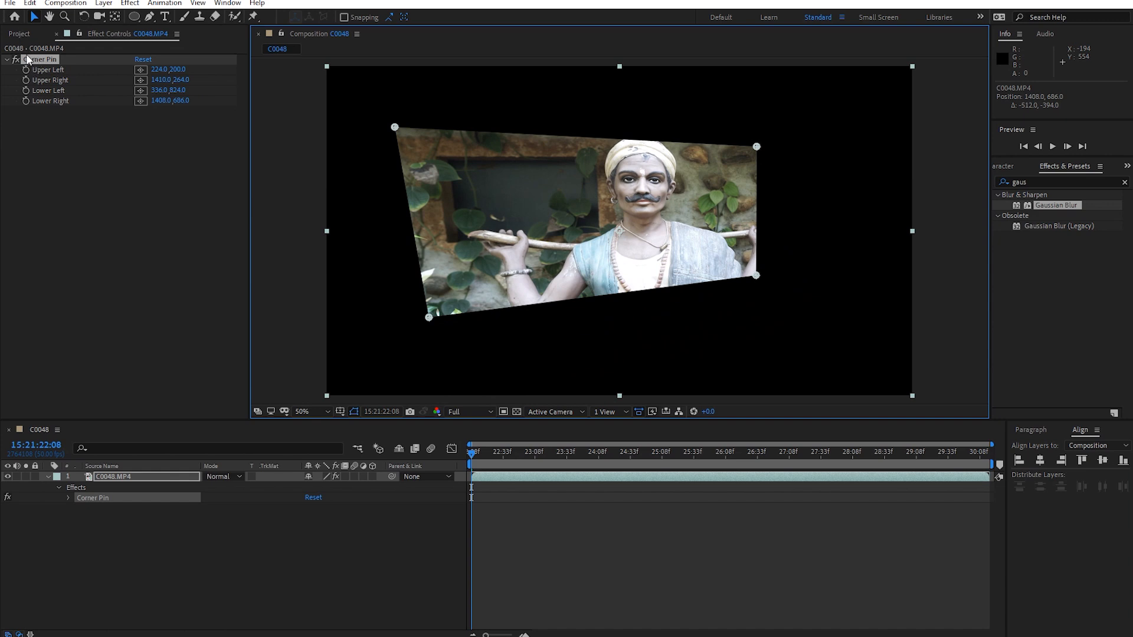
# - Import Free-TV-Screen-Mockup-PSD.jpg and place it beneath C0048.MP4 in the timeline, hiding the video layer only during placement
pyautogui.click(8, 477)
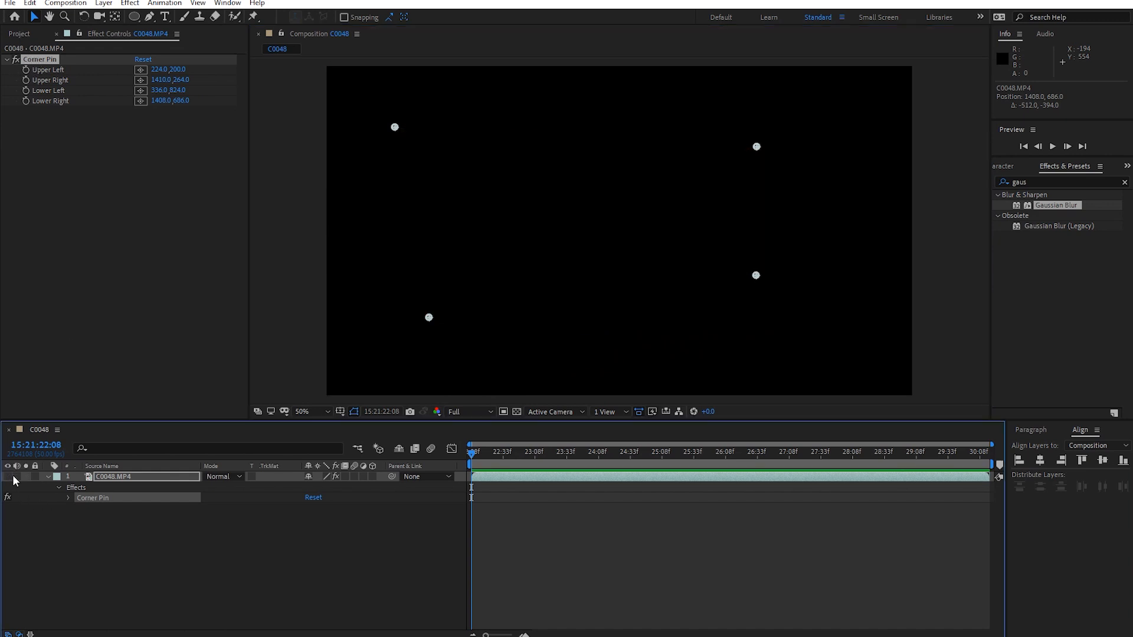
pyautogui.click(17, 32)
pyautogui.click(161, 322)
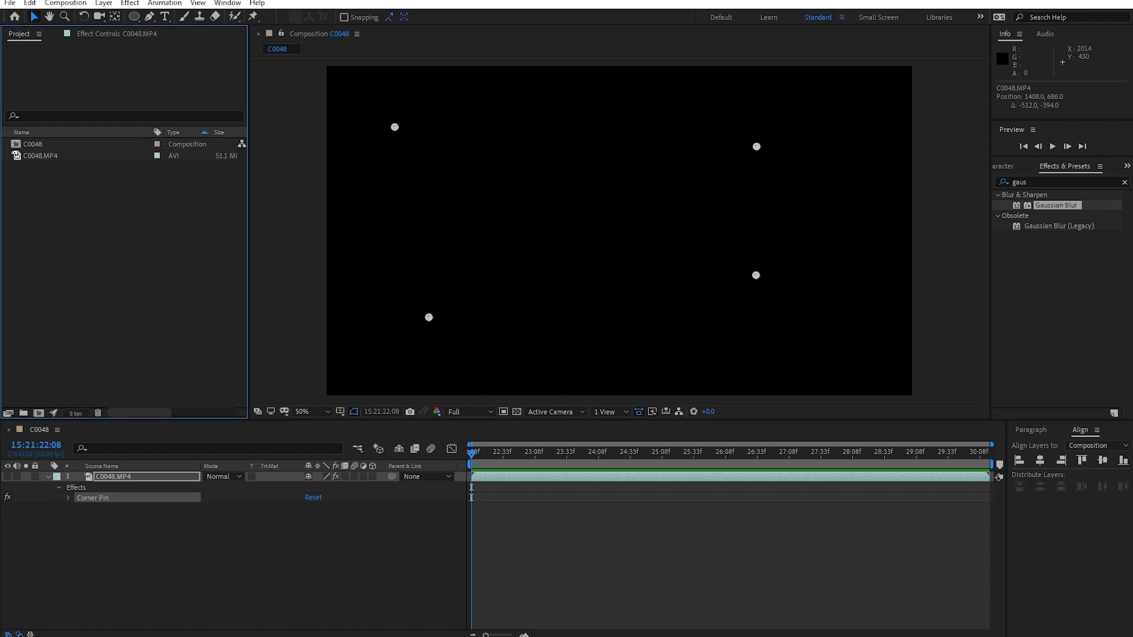
pyautogui.moveTo(1036, 59)
pyautogui.click(1074, 193)
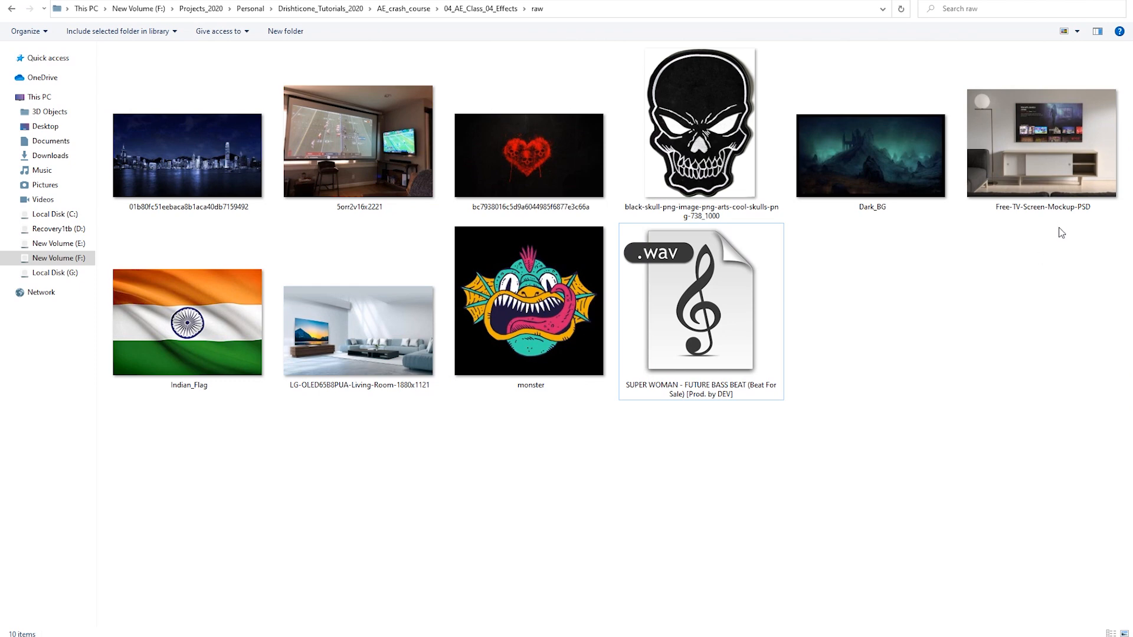
pyautogui.moveTo(1054, 172); pyautogui.dragTo(89, 561)
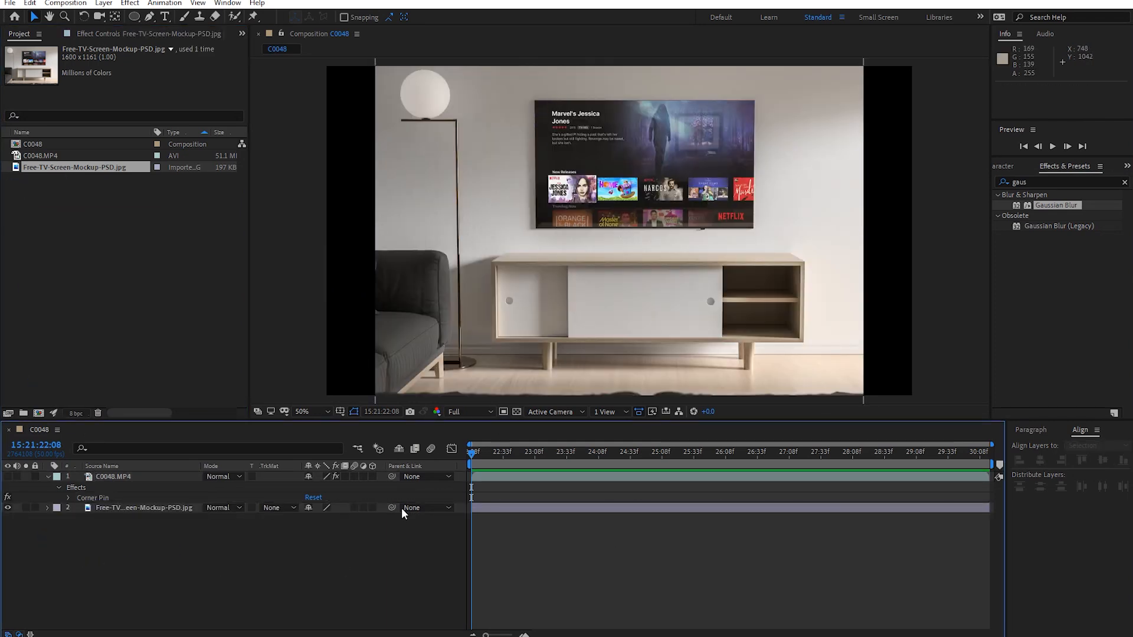
pyautogui.click(134, 477)
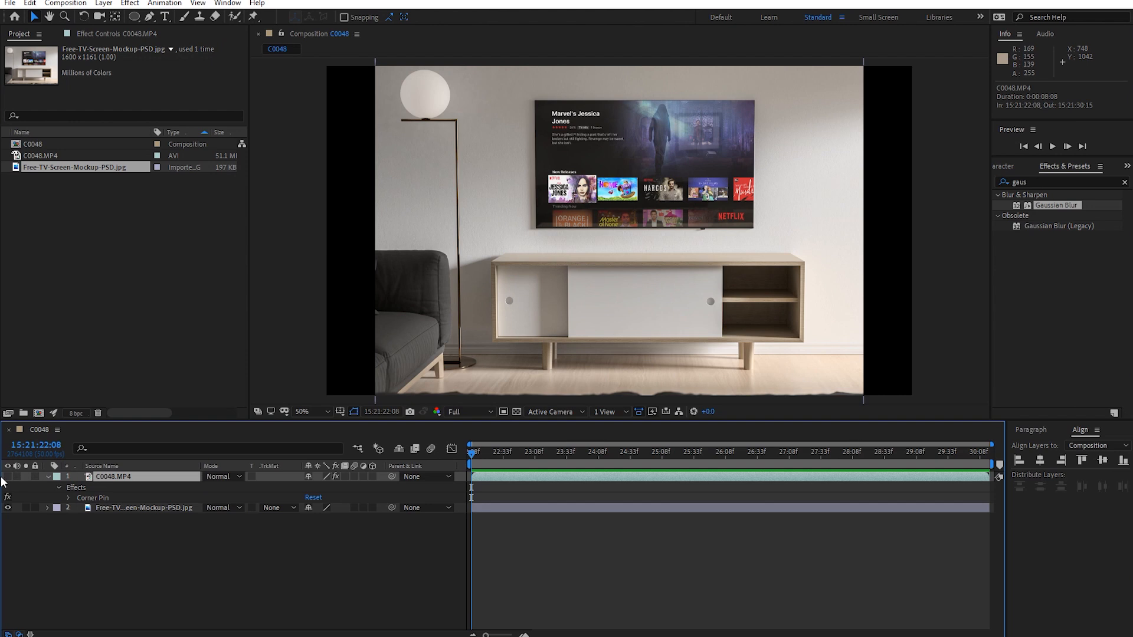
pyautogui.click(7, 477)
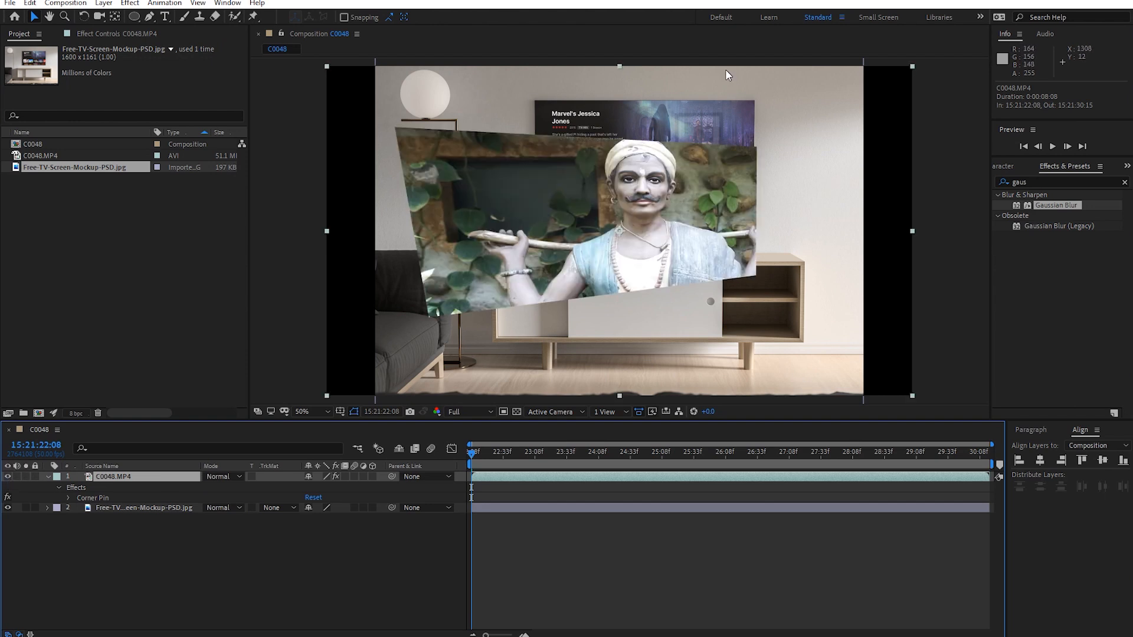
# - Fit the Corner Pin points of C0048.MP4 to the mockup's TV screen corners, about 686,116, 1394,120, 686,536 and 1402,532
pyautogui.click(118, 34)
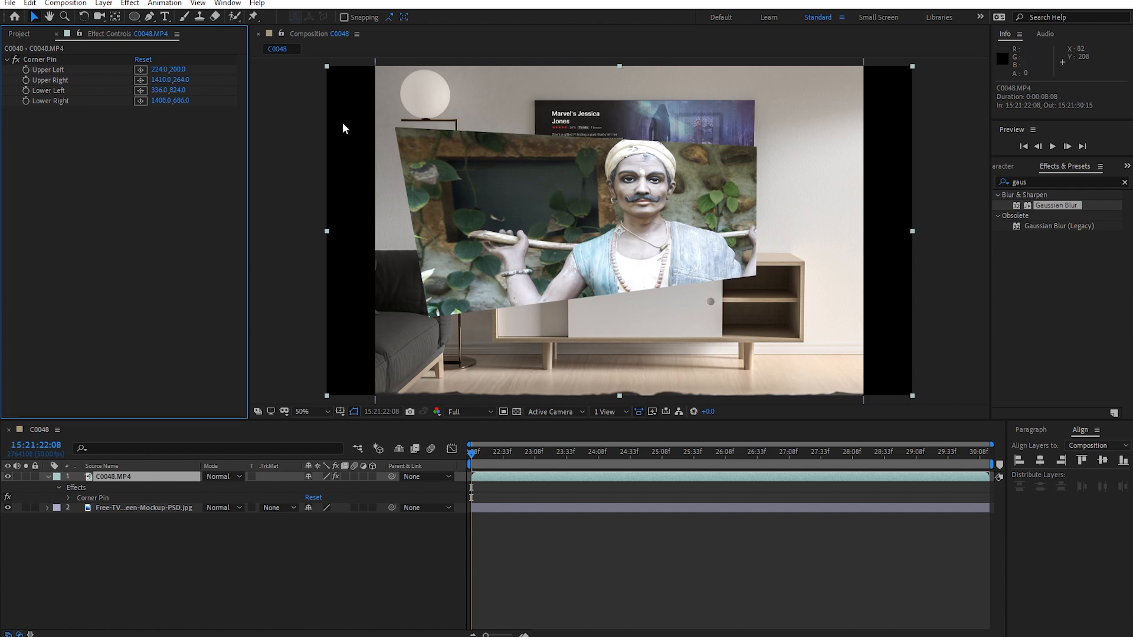
pyautogui.click(44, 59)
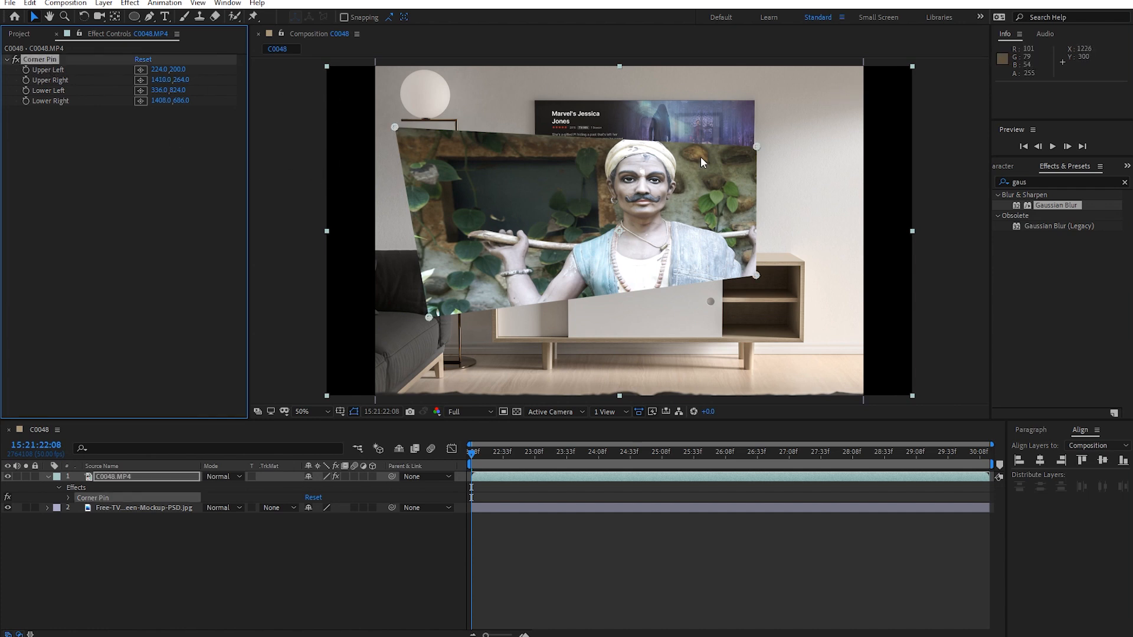
pyautogui.moveTo(394, 128); pyautogui.dragTo(534, 104)
pyautogui.moveTo(757, 146); pyautogui.dragTo(753, 102)
pyautogui.moveTo(429, 318); pyautogui.dragTo(536, 227)
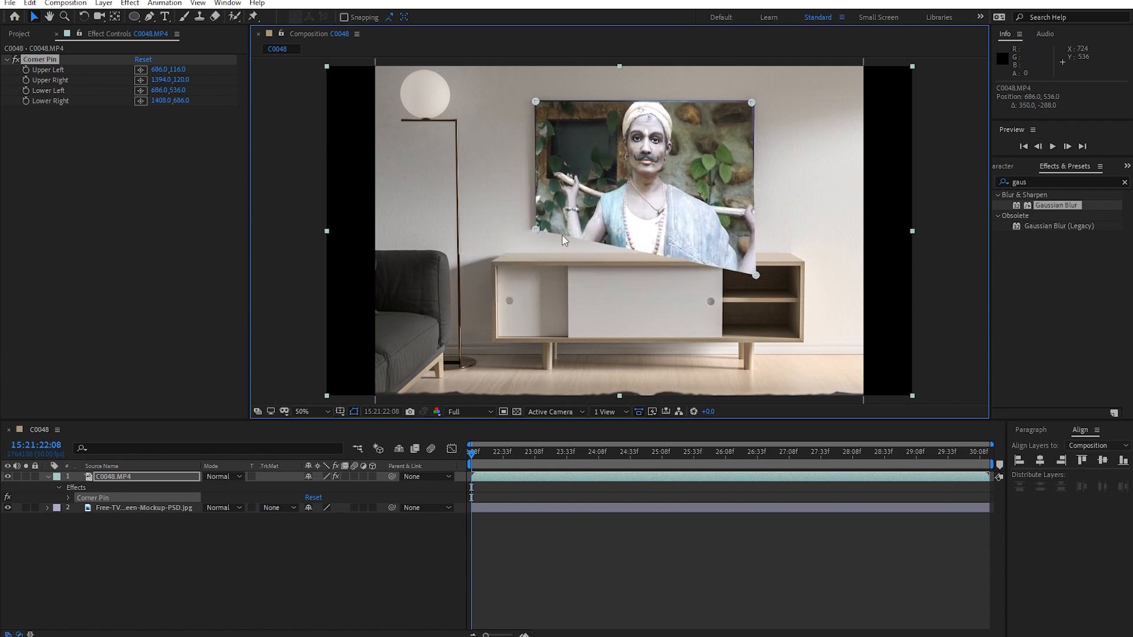
pyautogui.moveTo(755, 275); pyautogui.dragTo(755, 226)
pyautogui.click(515, 567)
pyautogui.moveTo(490, 456); pyautogui.dragTo(461, 468)
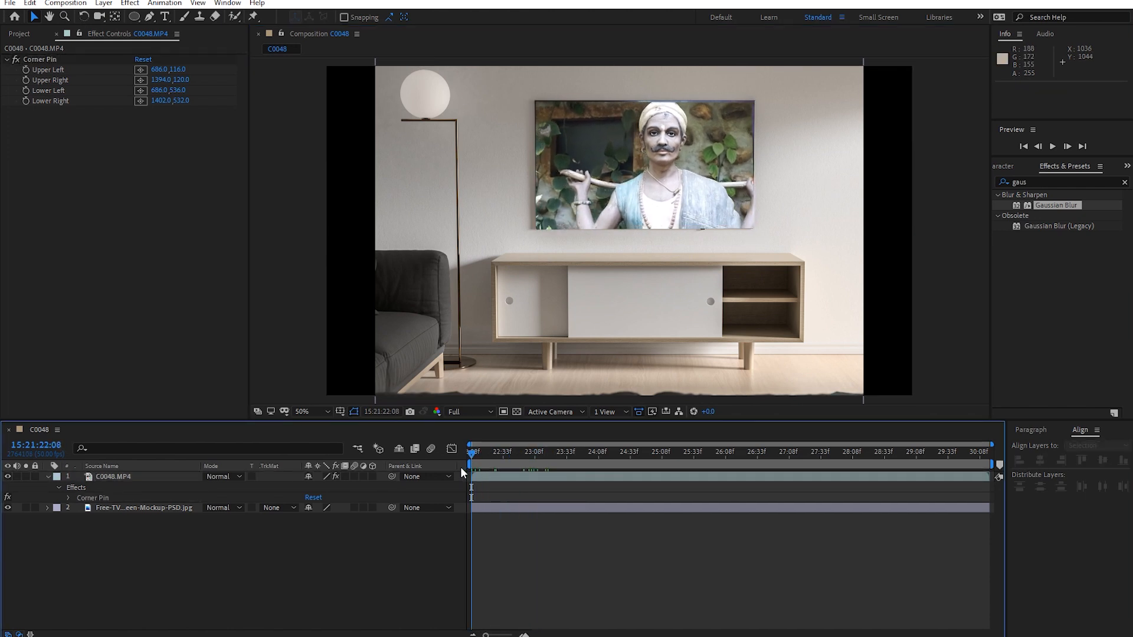
pyautogui.click(596, 362)
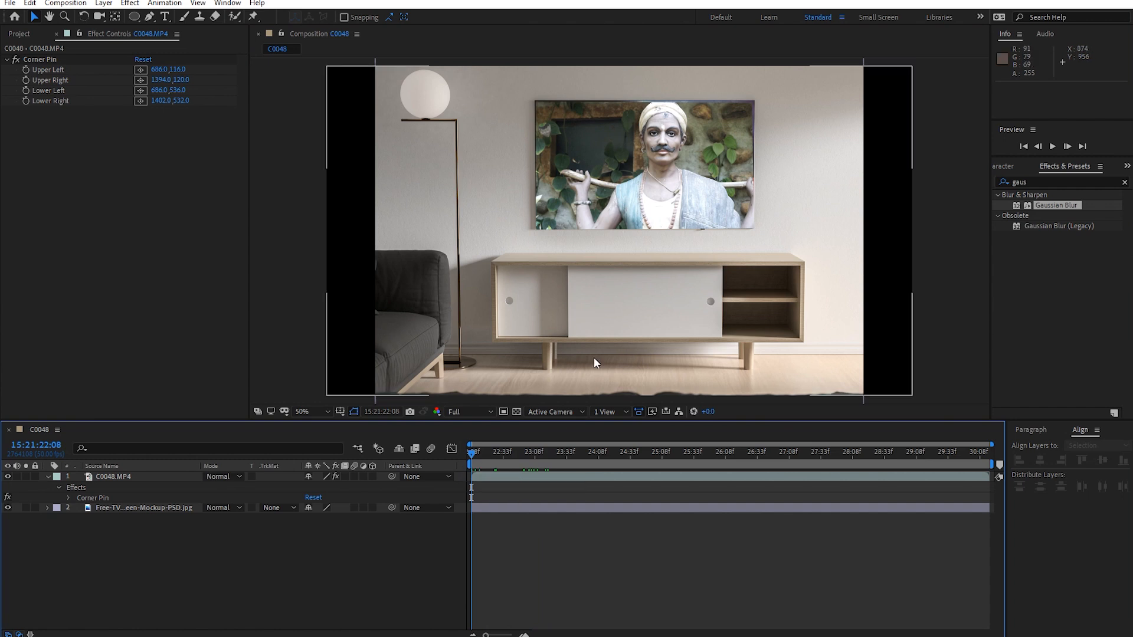
# - Delete the Corner Pin effect from the C0048.MP4 layer
pyautogui.click(87, 228)
pyautogui.click(40, 59)
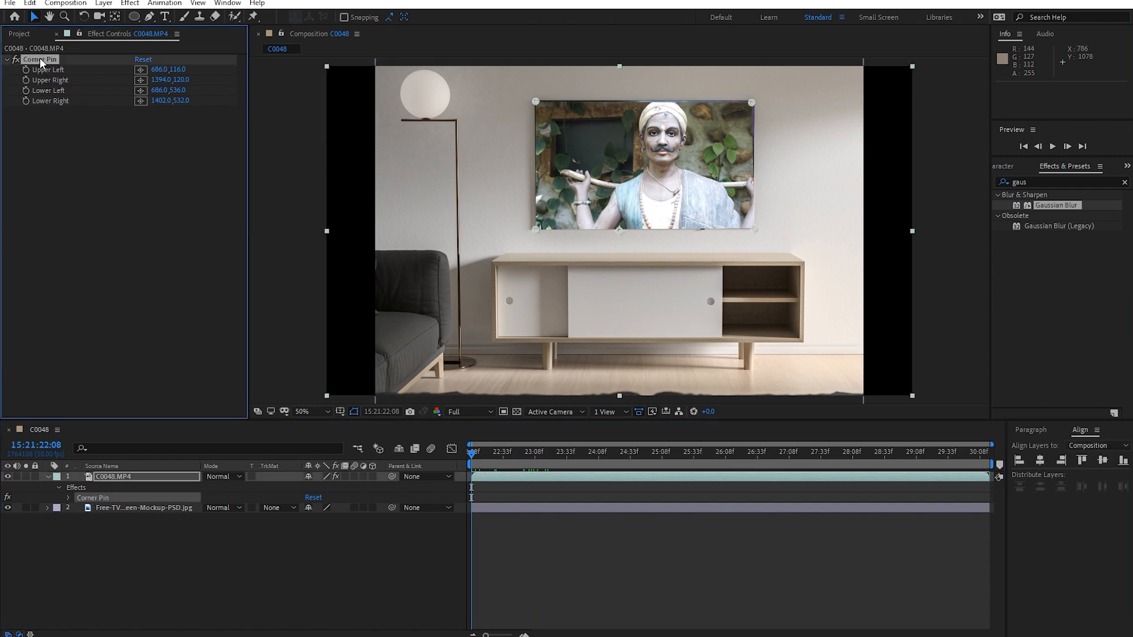
pyautogui.press('Delete')
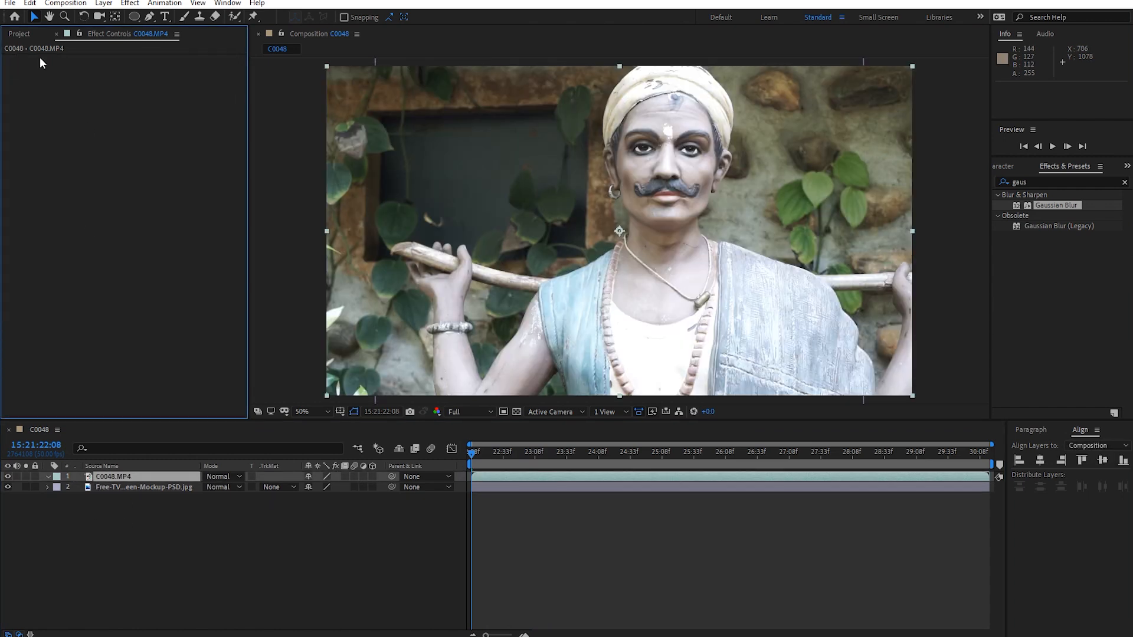
# - Scale C0048.MP4 to 38% and position it over the mockup's TV screen at about 1044,324
pyautogui.press('s')
pyautogui.moveTo(321, 486); pyautogui.dragTo(287, 493)
pyautogui.moveTo(652, 251); pyautogui.dragTo(681, 184)
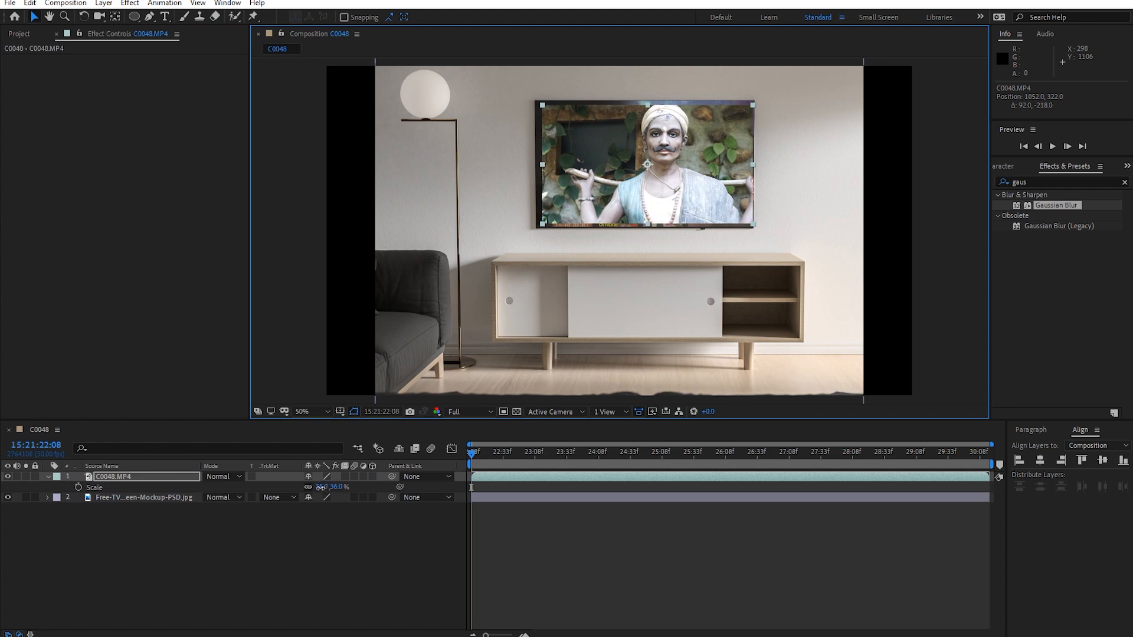
pyautogui.moveTo(321, 487); pyautogui.dragTo(324, 487)
pyautogui.moveTo(693, 187); pyautogui.dragTo(691, 186)
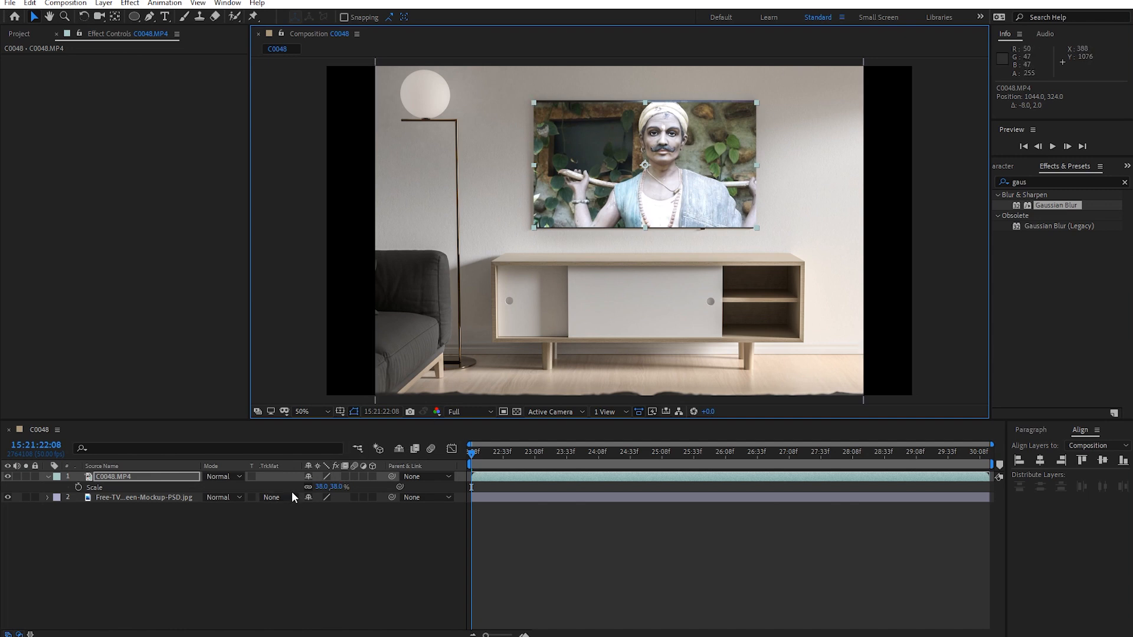
pyautogui.click(170, 532)
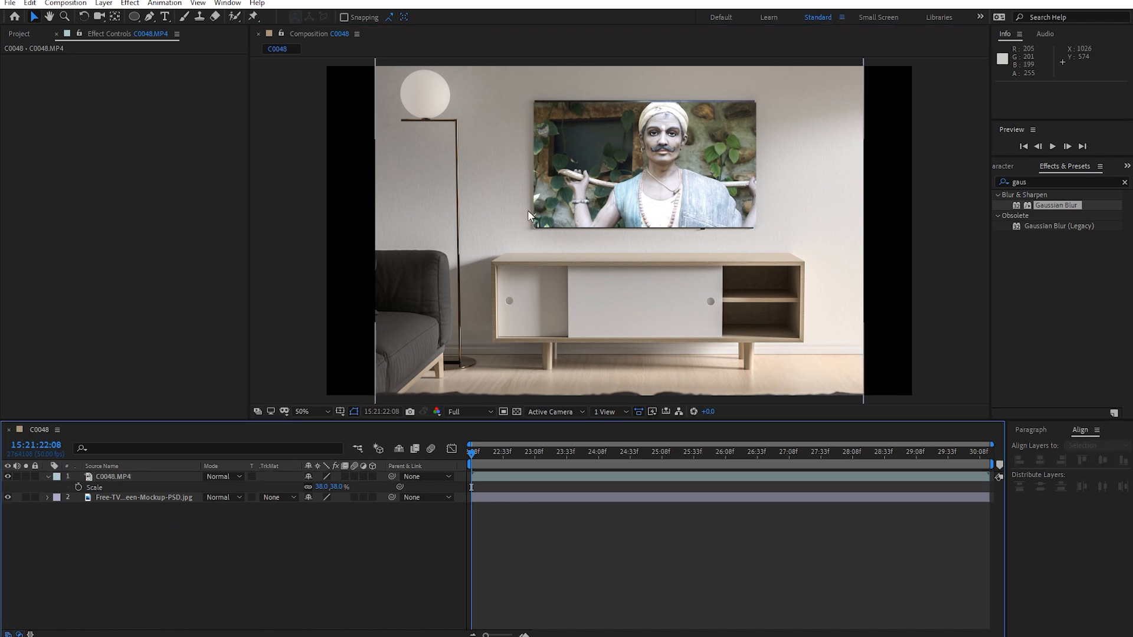
# - Import the LG-OLED living room image, place it directly beneath C0048.MP4 and fit it to the composition size
pyautogui.click(20, 35)
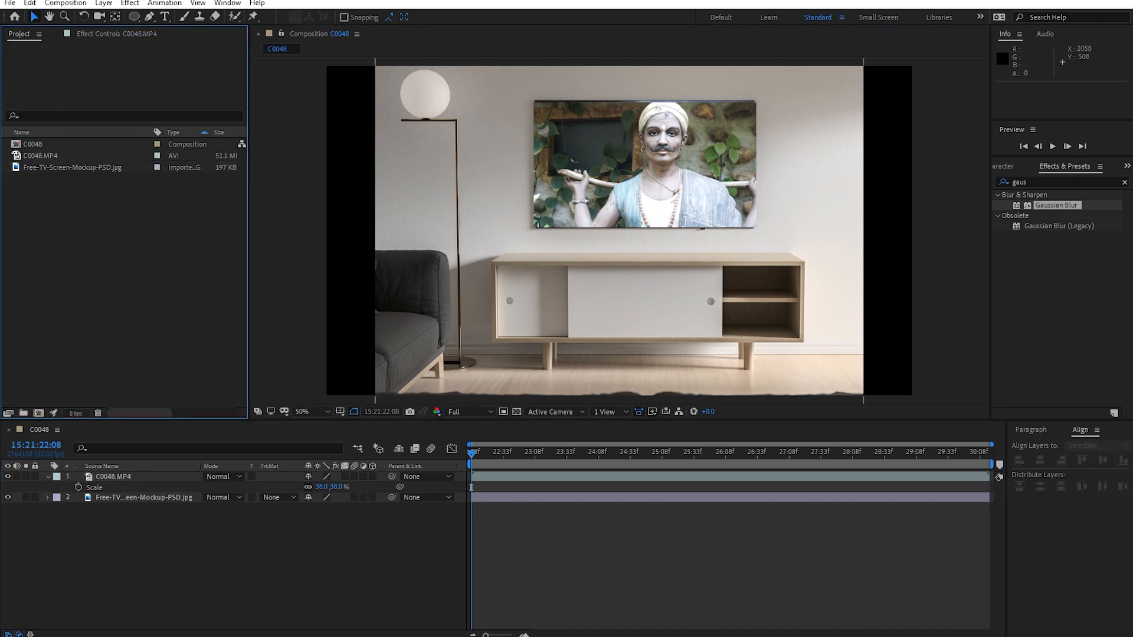
pyautogui.click(1081, 169)
pyautogui.moveTo(344, 338); pyautogui.dragTo(62, 303)
pyautogui.moveTo(57, 179); pyautogui.dragTo(80, 486)
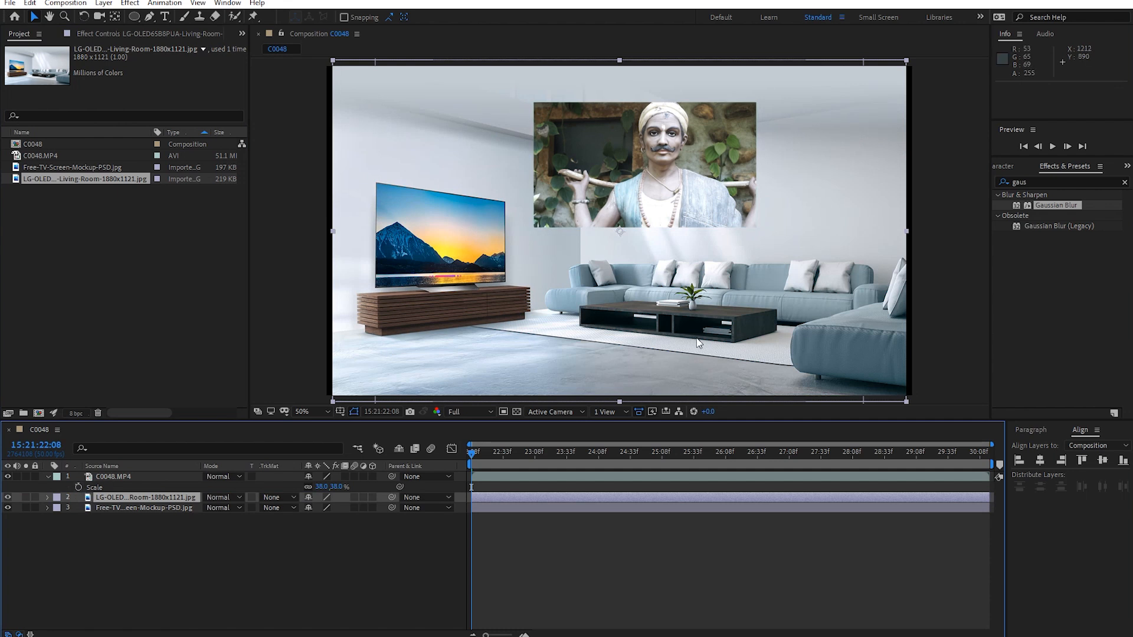
pyautogui.hotkey('ctrl', 'alt', 'f')
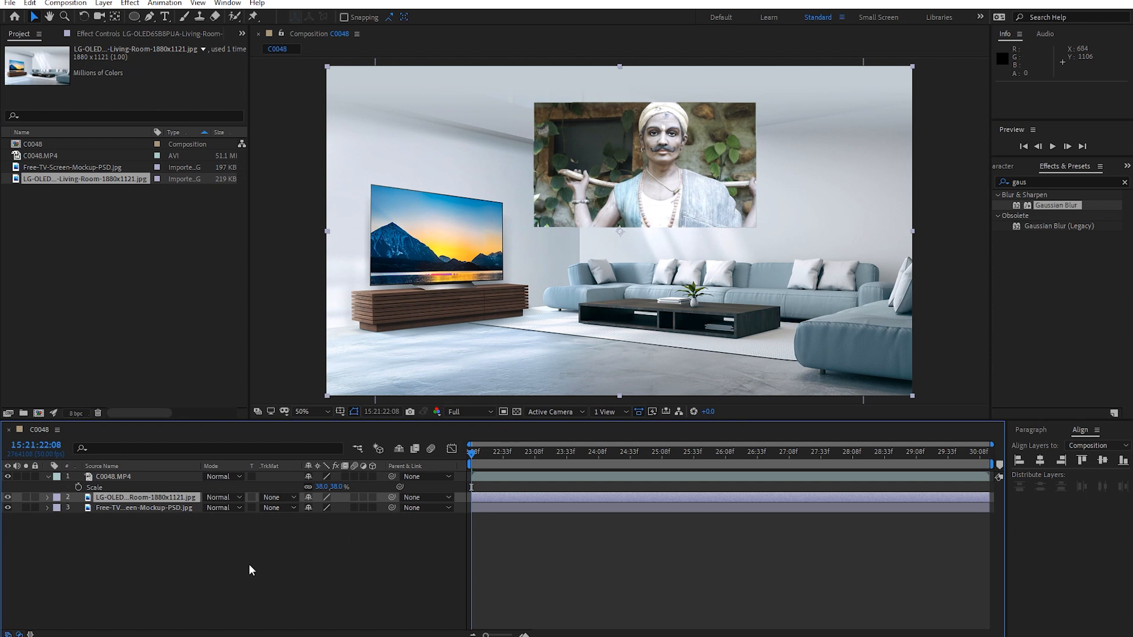
# - Move the C0048.MP4 layer beside the angled TV in the living room image, to about 790,506
pyautogui.click(106, 476)
pyautogui.moveTo(743, 207); pyautogui.dragTo(716, 242)
pyautogui.moveTo(583, 282); pyautogui.dragTo(621, 255)
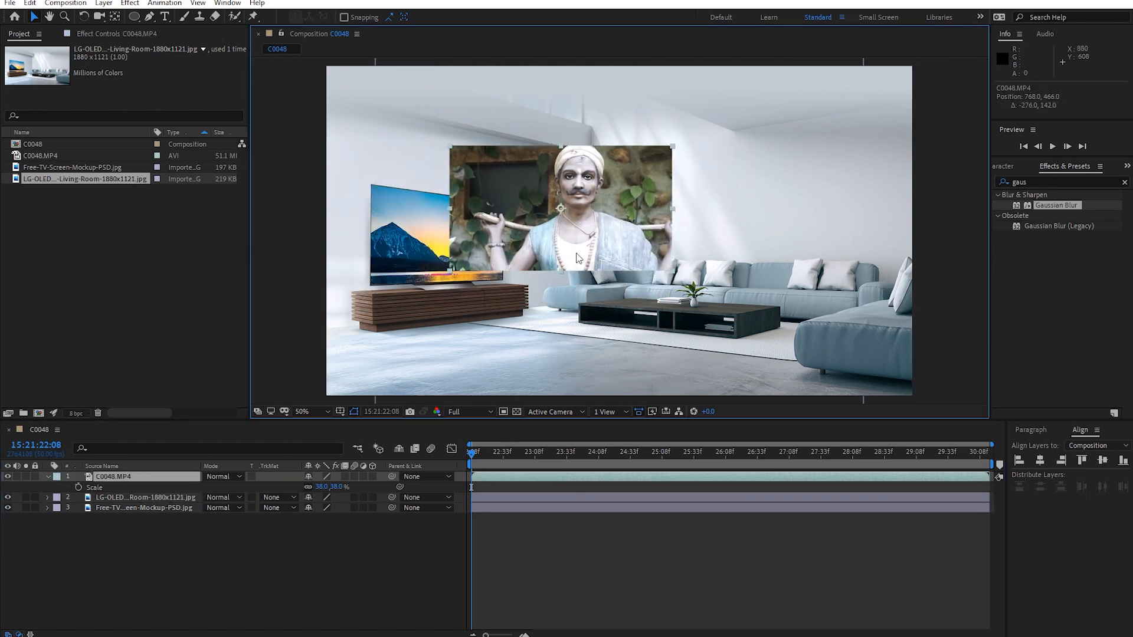
pyautogui.moveTo(531, 242)
pyautogui.mouseDown()
pyautogui.moveTo(599, 247)
pyautogui.moveTo(541, 259)
pyautogui.mouseUp()
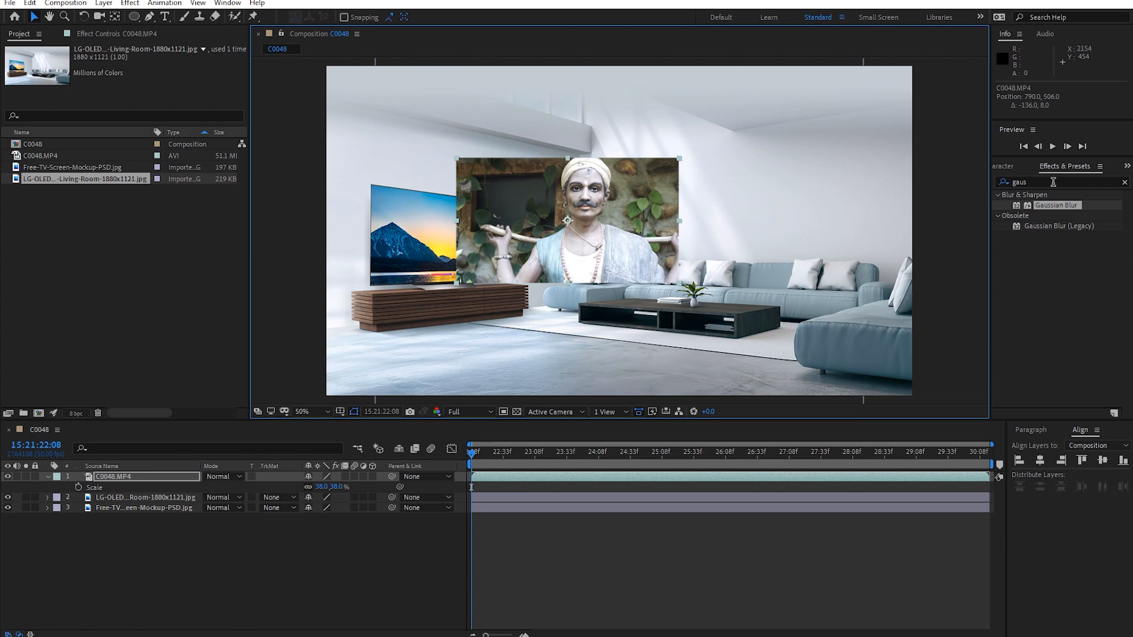
# - Search the effects for "corner" and apply Corner Pin to the C0048.MP4 layer
pyautogui.click(130, 3)
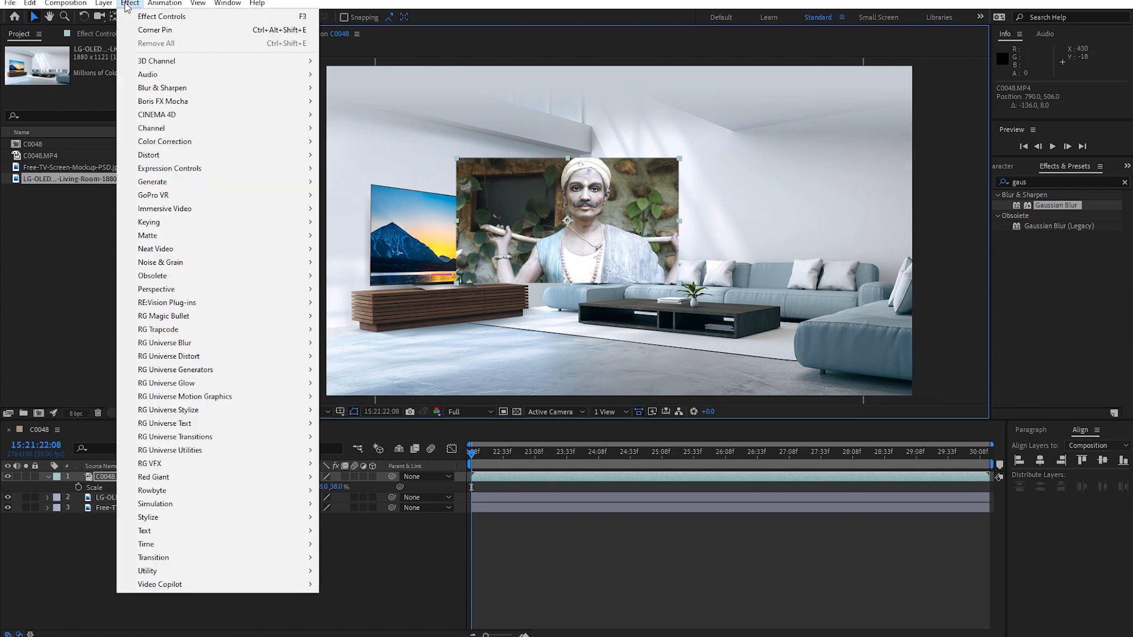
pyautogui.moveTo(154, 155)
pyautogui.click(1061, 246)
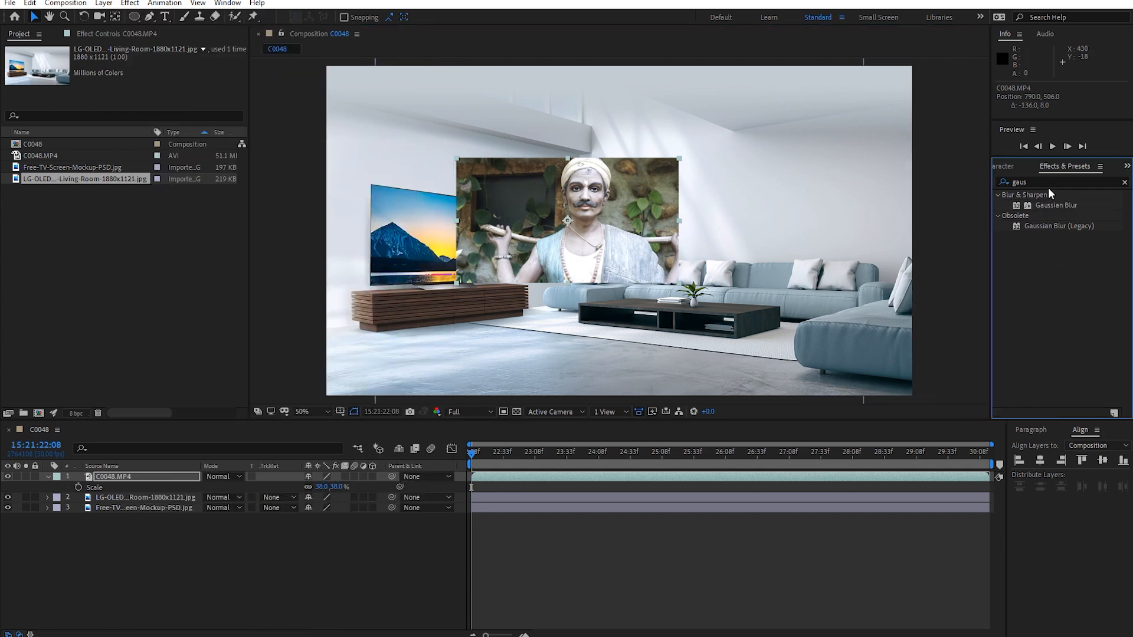
pyautogui.click(1028, 182)
pyautogui.write('corner')
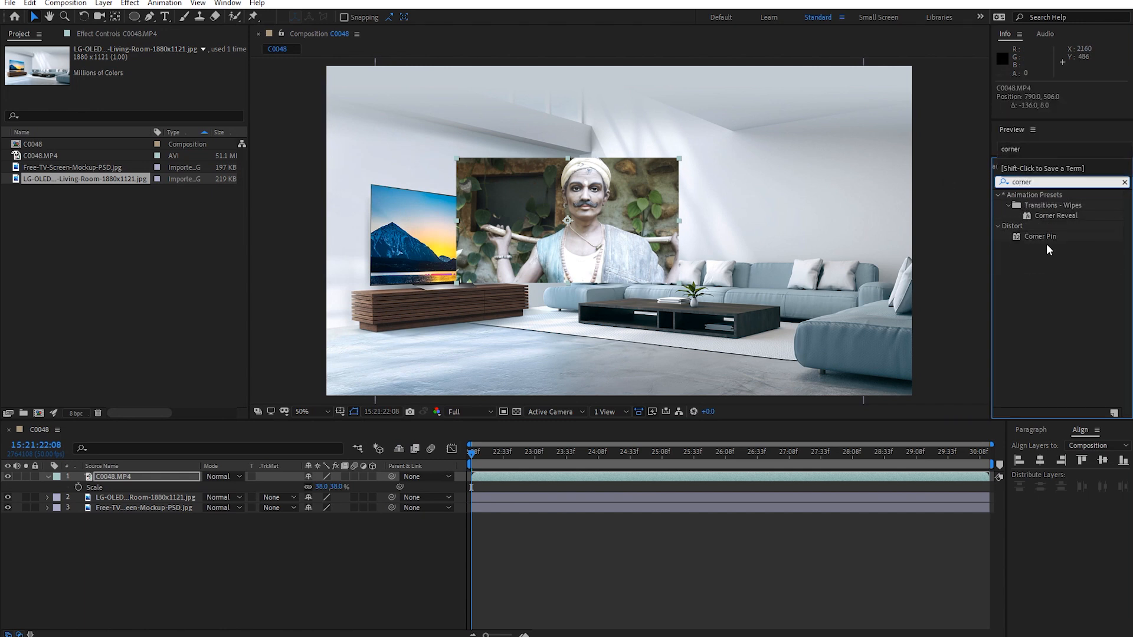
pyautogui.moveTo(1046, 236); pyautogui.dragTo(625, 214)
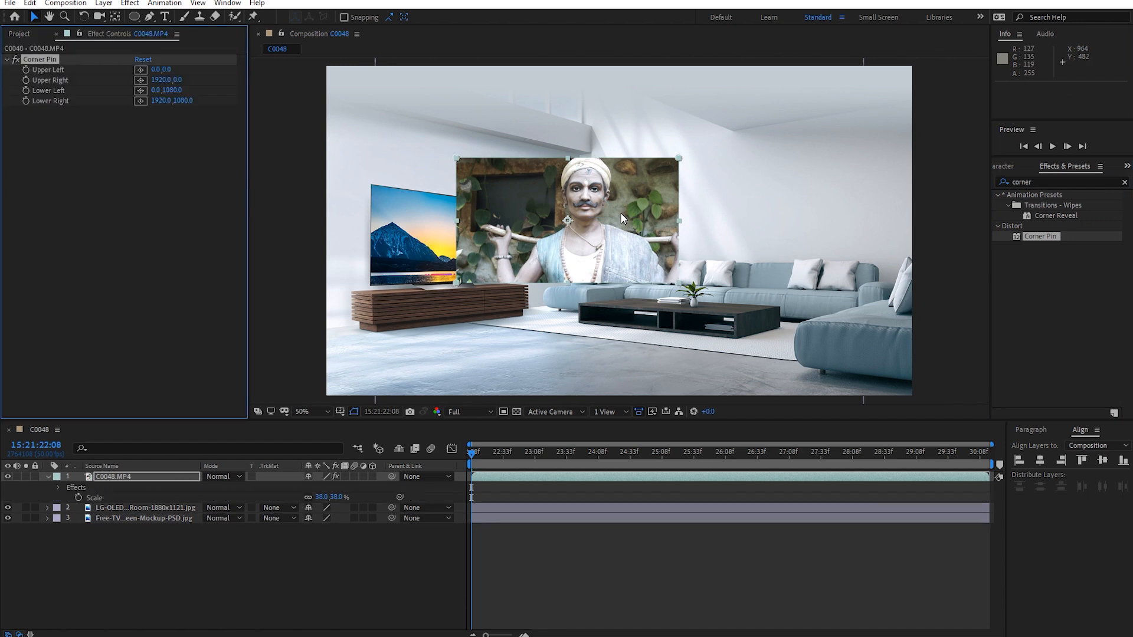
# - Pull all four Corner Pin points of C0048.MP4 roughly onto the corners of the angled TV screen
pyautogui.moveTo(459, 159); pyautogui.dragTo(373, 187)
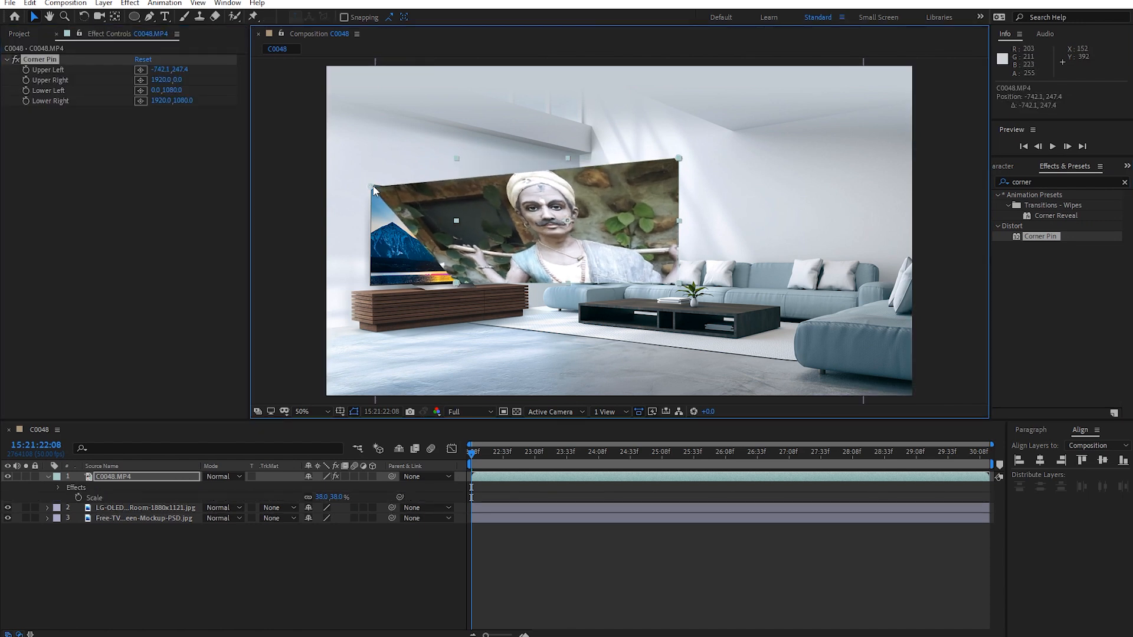
pyautogui.moveTo(457, 282); pyautogui.dragTo(371, 284)
pyautogui.moveTo(678, 158); pyautogui.dragTo(498, 204)
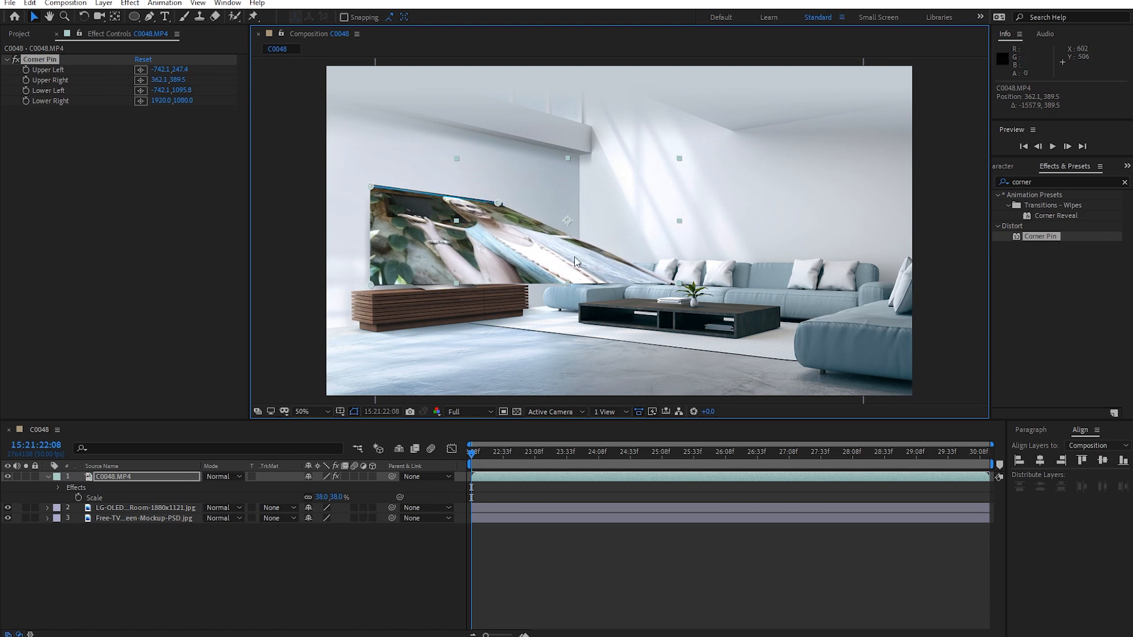
pyautogui.moveTo(646, 283); pyautogui.dragTo(502, 285)
# - Refine C0048.MP4's right-hand pins on the TV's edge, with Upper Right at about 398.9,390.8 and Lower Right at about 400.3,1049.7
pyautogui.press('.')
pyautogui.press('.')
pyautogui.press('.')
pyautogui.press('.')
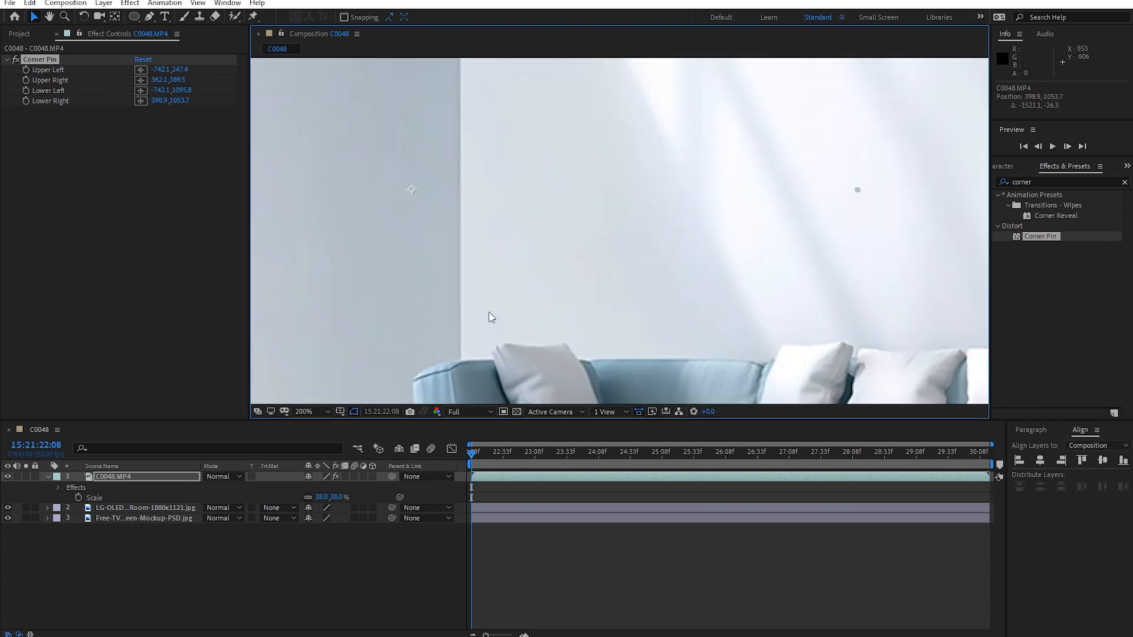
pyautogui.press('h')
pyautogui.moveTo(480, 321); pyautogui.dragTo(702, 334)
pyautogui.press('v')
pyautogui.scroll(5, 702, 334)
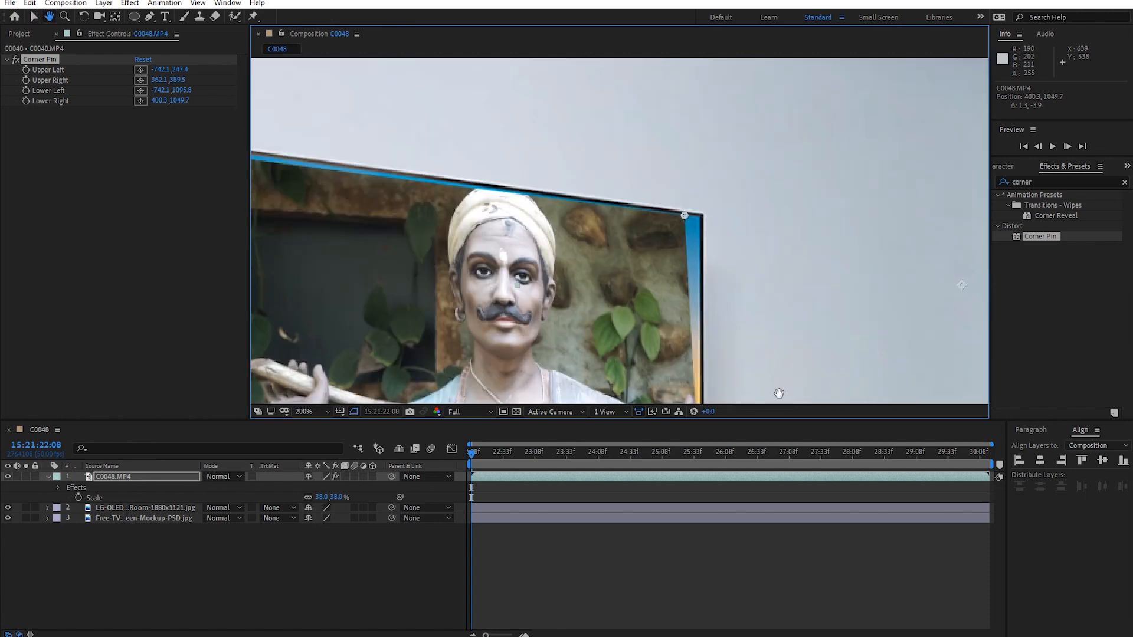
pyautogui.moveTo(691, 261); pyautogui.dragTo(706, 262)
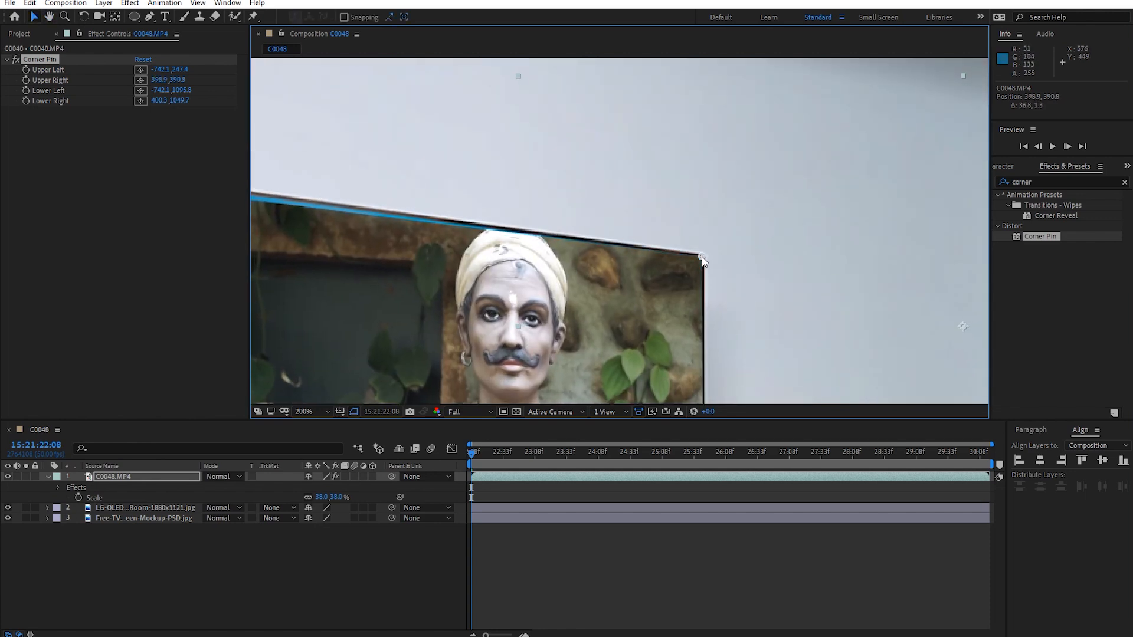
# - Refine C0048.MP4's left-hand pins on the TV's edge, with Upper Left at about -731.6,230.3 and Lower Left at about -736.8,1095.8
pyautogui.press('h')
pyautogui.moveTo(325, 254); pyautogui.dragTo(584, 256)
pyautogui.press('v')
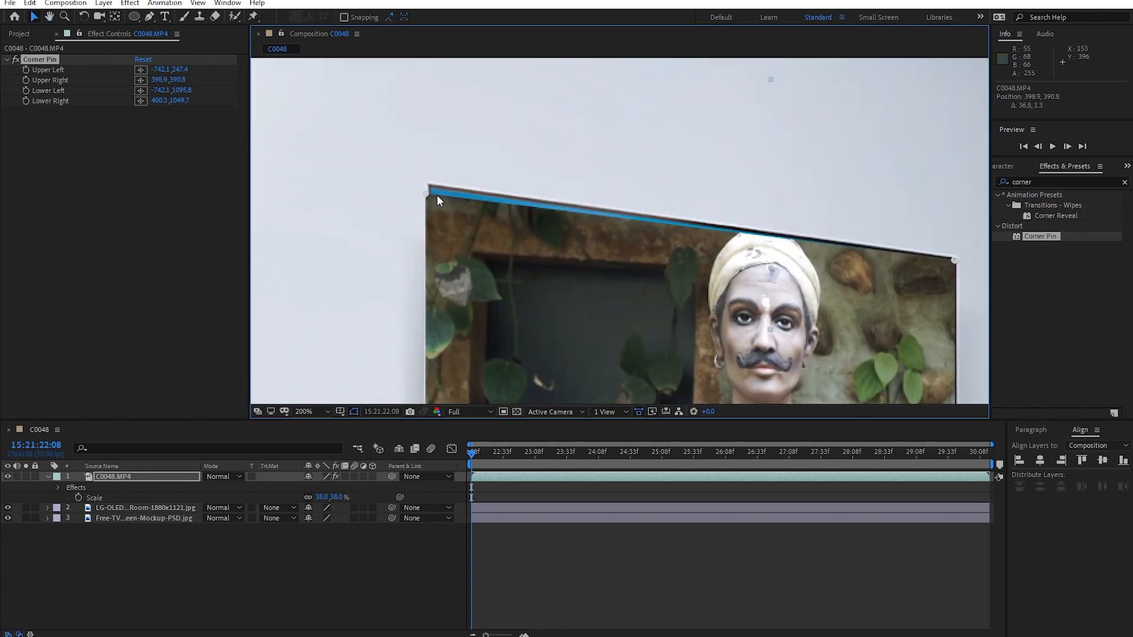
pyautogui.moveTo(429, 197); pyautogui.dragTo(429, 186)
pyautogui.press('h')
pyautogui.scroll(-6, 491, 346)
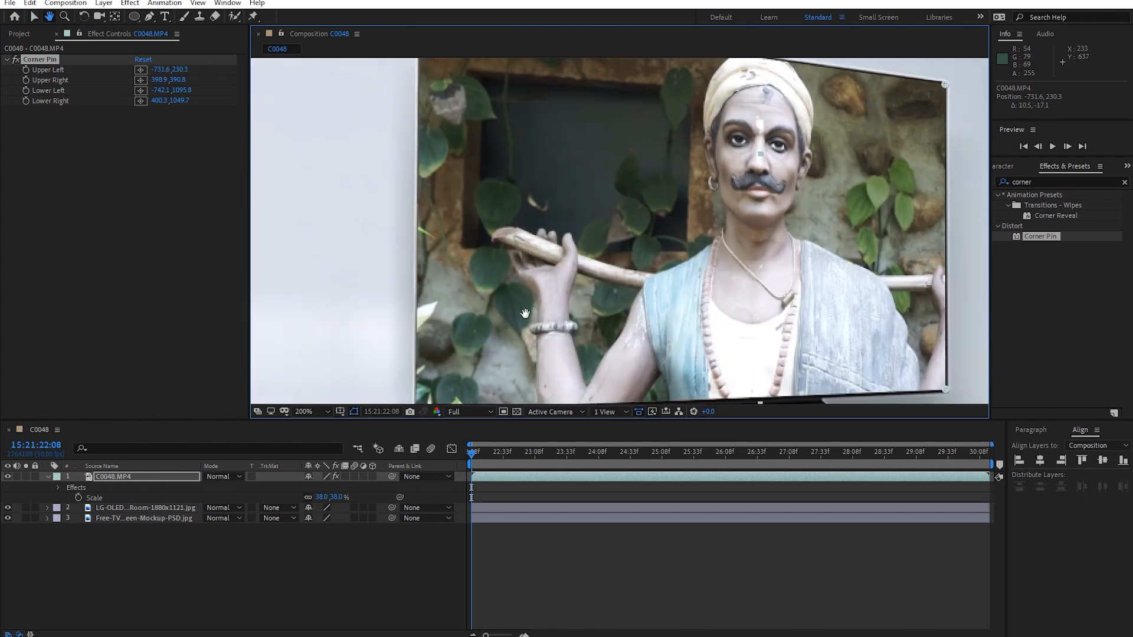
pyautogui.press('v')
pyautogui.moveTo(438, 326); pyautogui.dragTo(431, 323)
pyautogui.press('h')
pyautogui.scroll(-3, 431, 323)
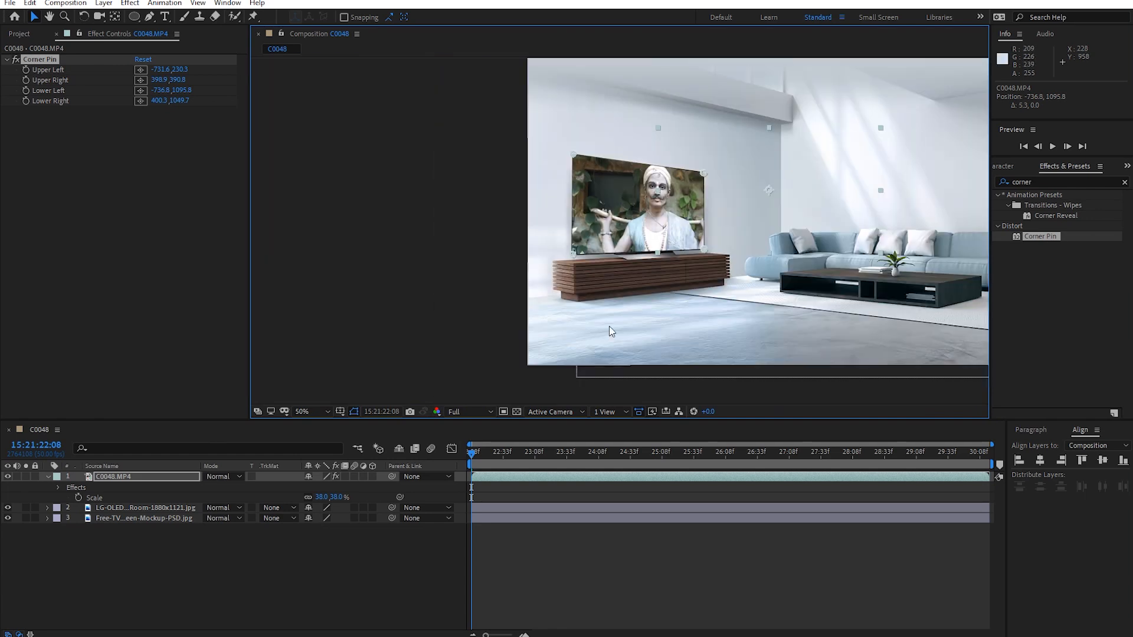
pyautogui.scroll(2, 531, 295)
pyautogui.press(',')
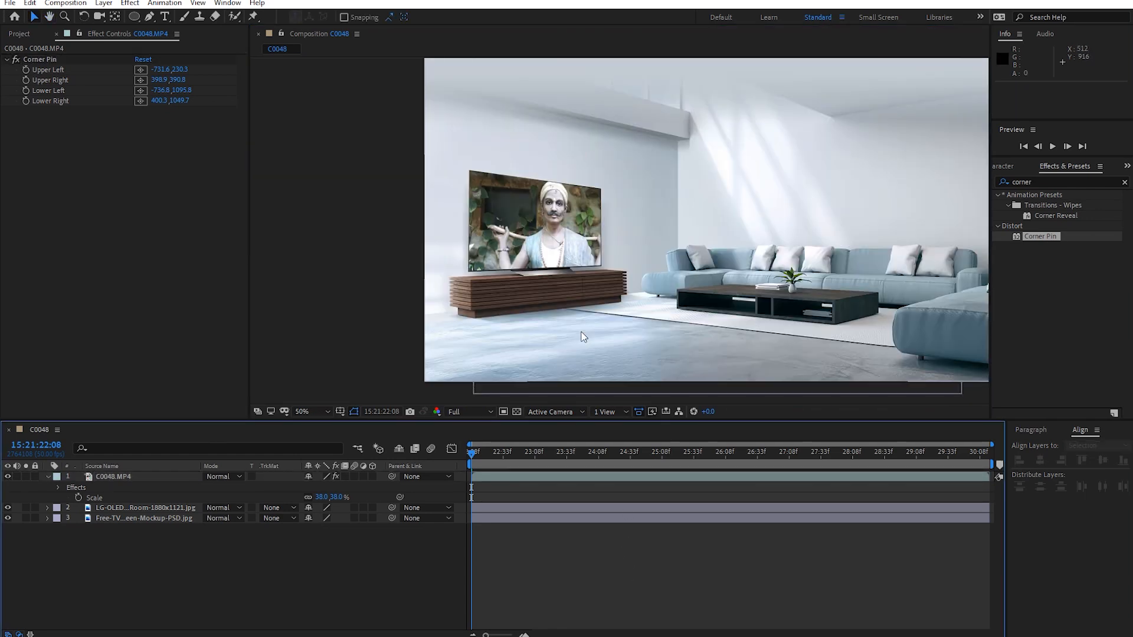
# - Preview the pinned video on the TV by playing the composition and scrubbing to other frames
pyautogui.press('v')
pyautogui.press('space')
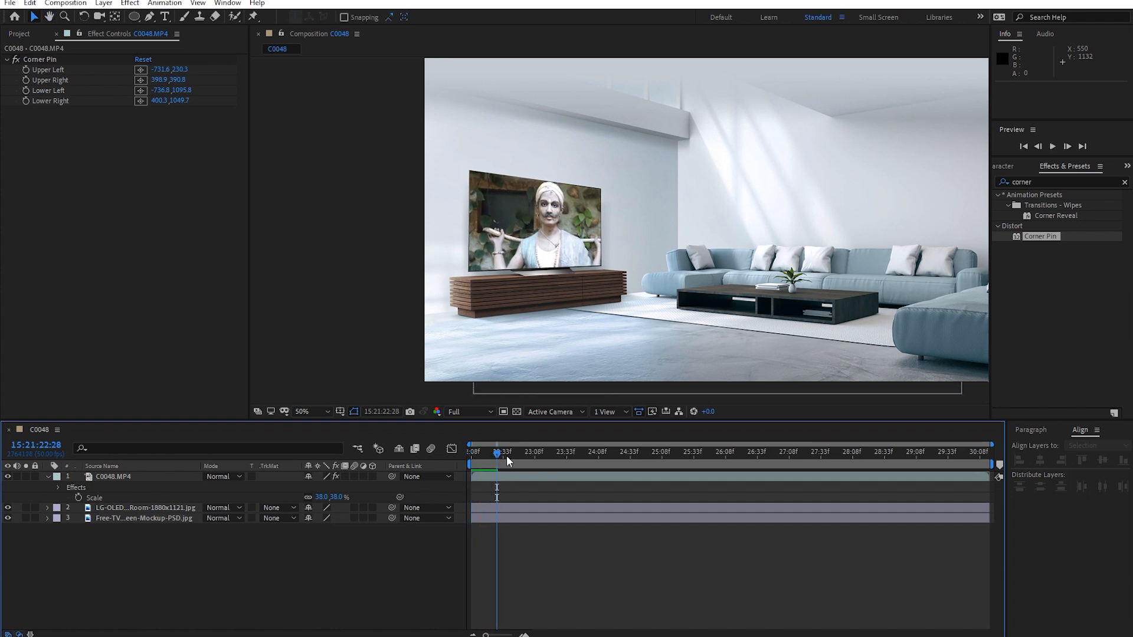
pyautogui.press('space')
pyautogui.click(609, 452)
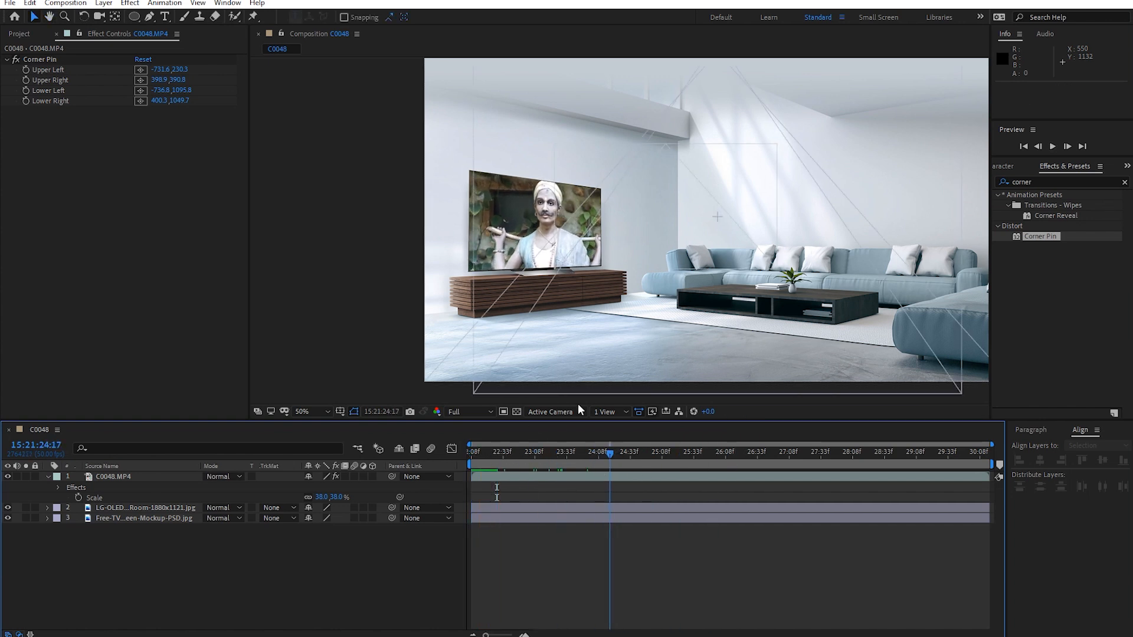
pyautogui.press('h')
pyautogui.moveTo(636, 280); pyautogui.dragTo(543, 281)
pyautogui.press('v')
pyautogui.moveTo(609, 452); pyautogui.dragTo(534, 460)
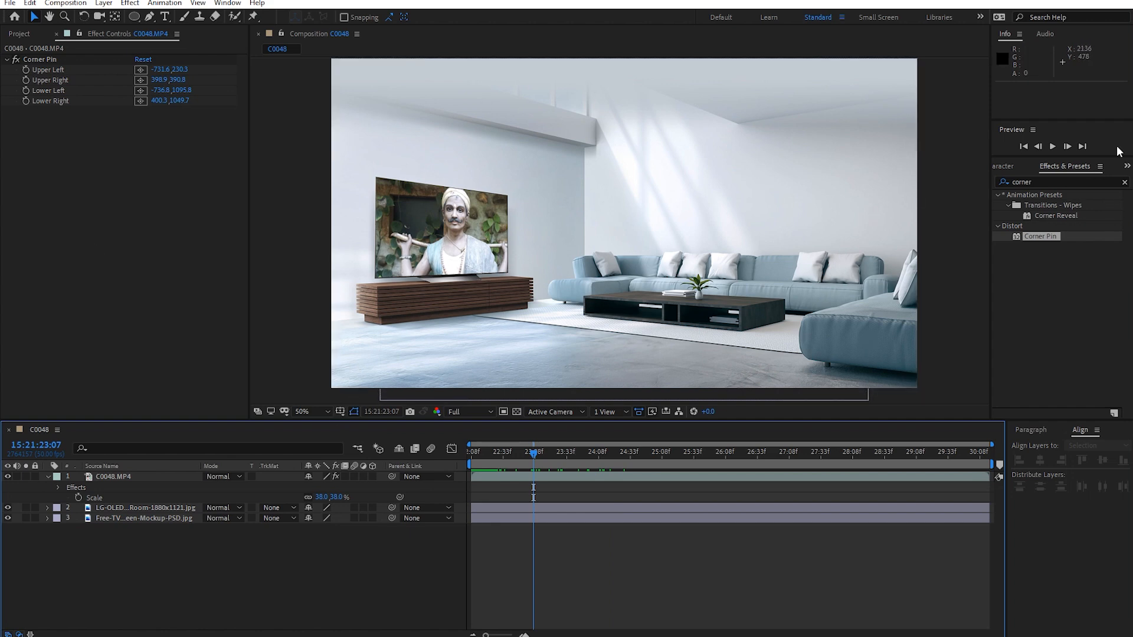
# - Import the black skull PNG as the uppermost layer and move it over the wall behind the sofa, to about 1394,402
pyautogui.click(1079, 186)
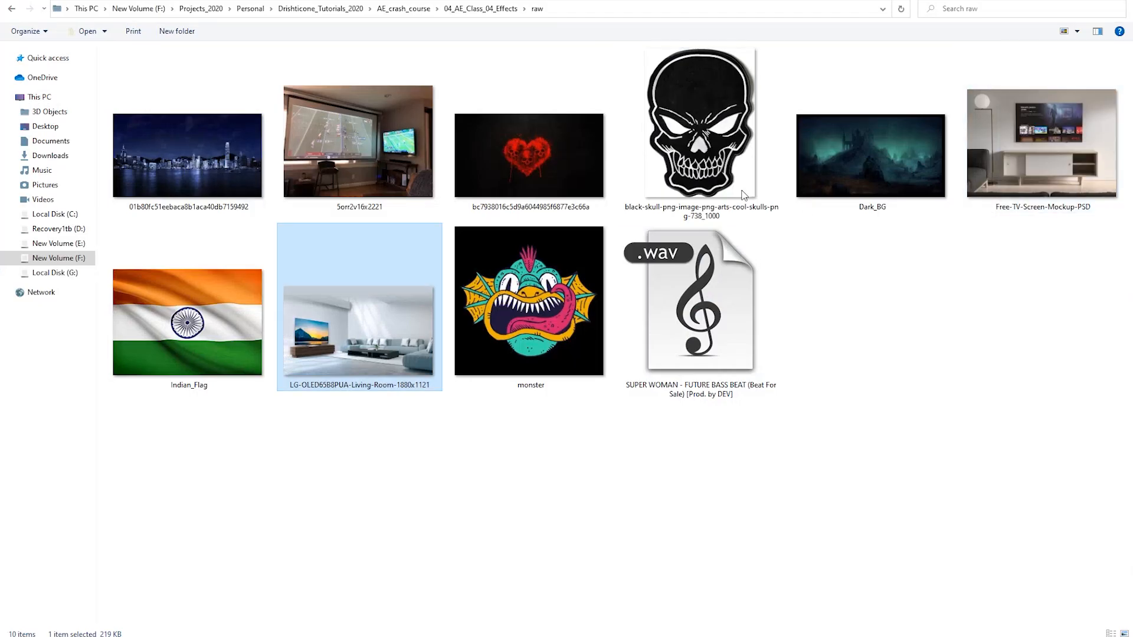
pyautogui.moveTo(699, 148); pyautogui.dragTo(192, 538)
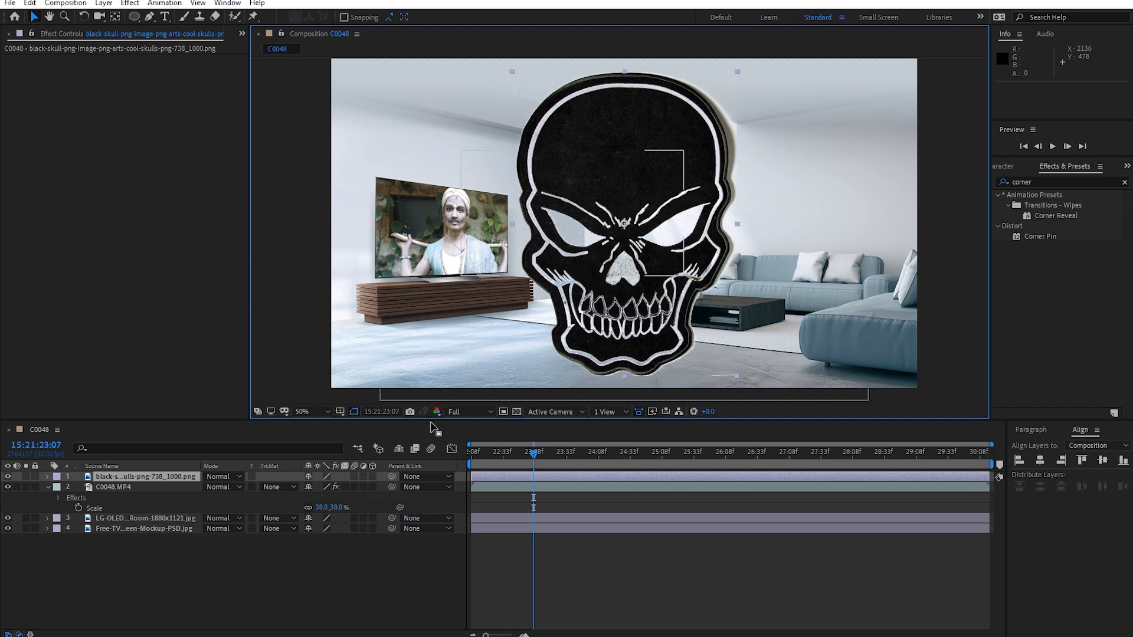
pyautogui.moveTo(600, 313); pyautogui.dragTo(738, 235)
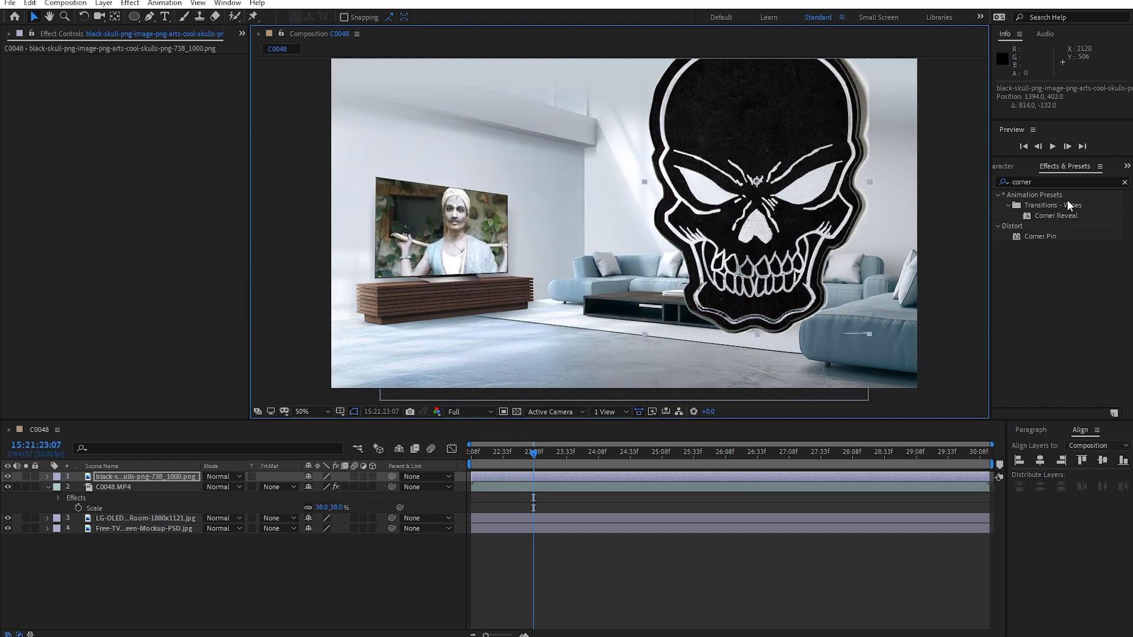
# - Apply Corner Pin to the black skull layer and scale the layer to 44%
pyautogui.moveTo(1038, 235); pyautogui.dragTo(102, 480)
pyautogui.press('s')
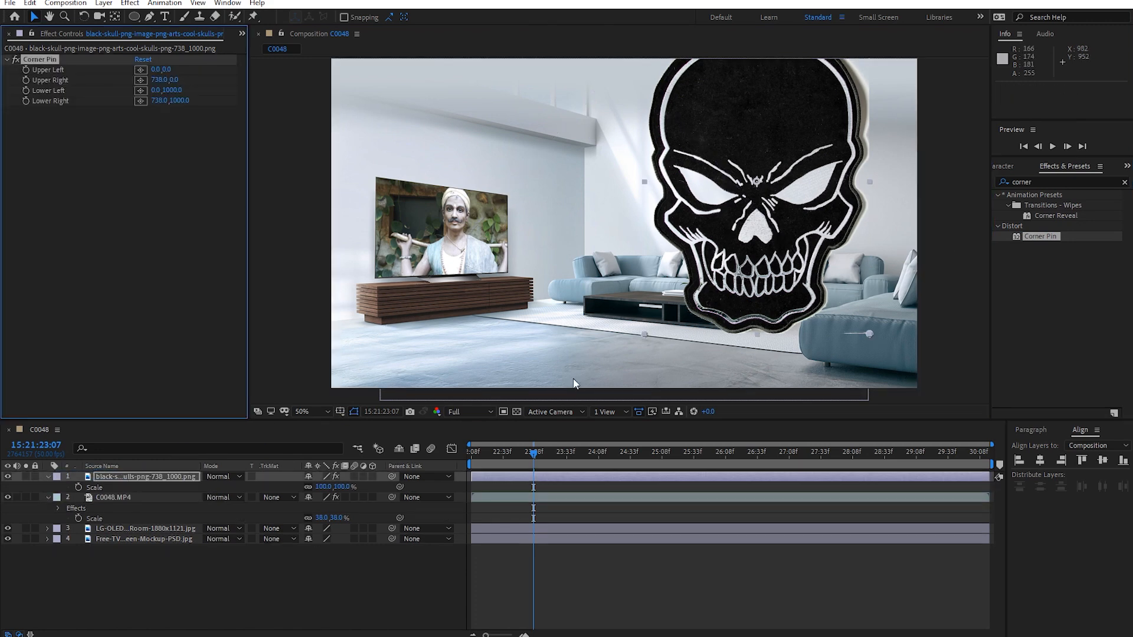
pyautogui.moveTo(323, 487); pyautogui.dragTo(277, 485)
# - Fit the skull to the wall's perspective with corner pins at about 27.3,259.1 and 697.1,177.3 (upper), 0.0,995.5 and 760.7,995.5 (lower)
pyautogui.click(43, 59)
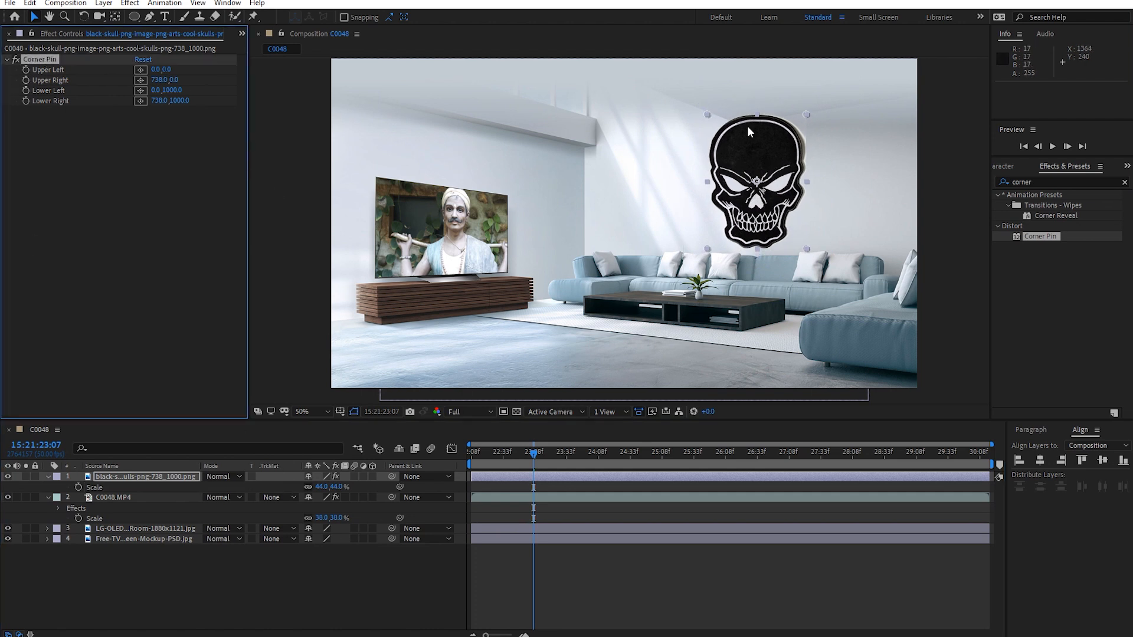
pyautogui.moveTo(708, 115); pyautogui.dragTo(707, 142)
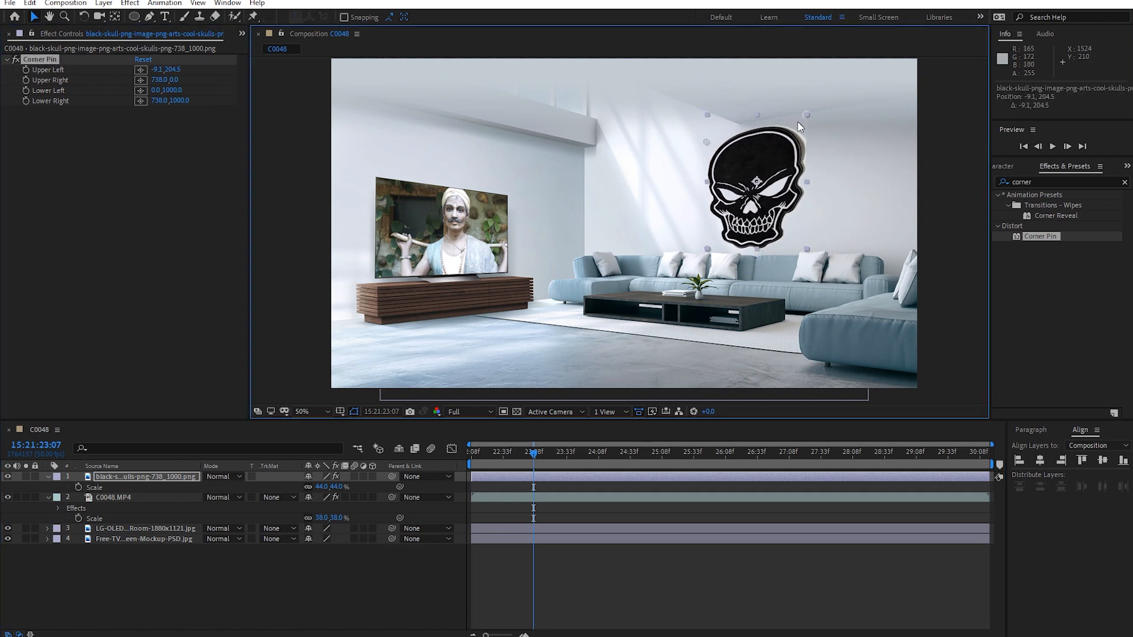
pyautogui.moveTo(801, 121); pyautogui.dragTo(791, 135)
pyautogui.moveTo(709, 248); pyautogui.dragTo(709, 247)
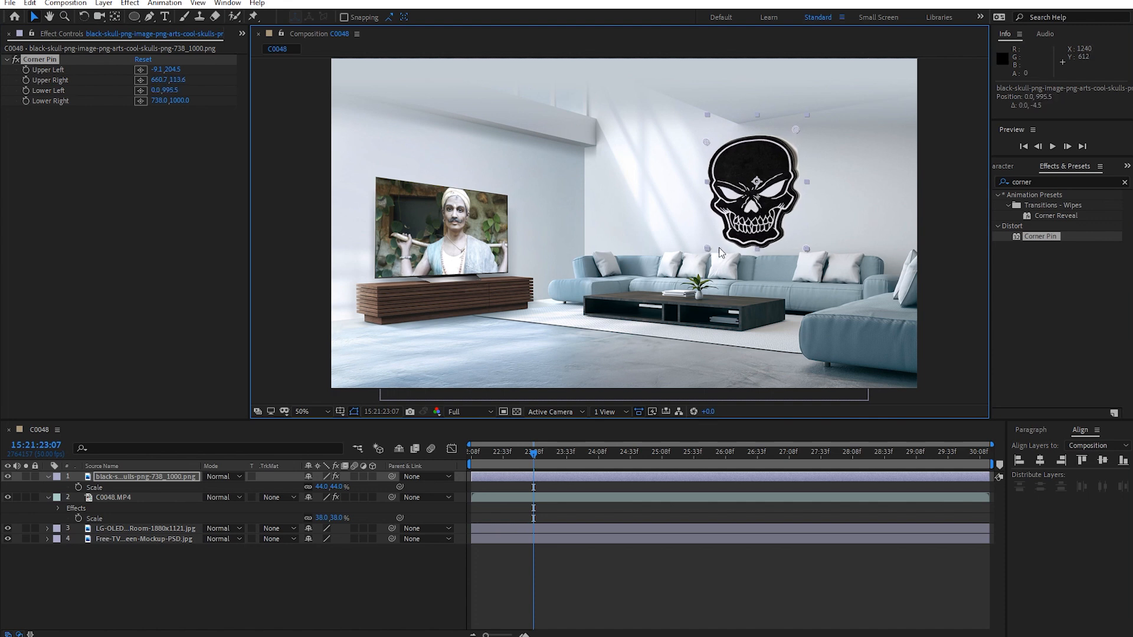
pyautogui.moveTo(808, 249); pyautogui.dragTo(808, 246)
pyautogui.moveTo(705, 141); pyautogui.dragTo(711, 150)
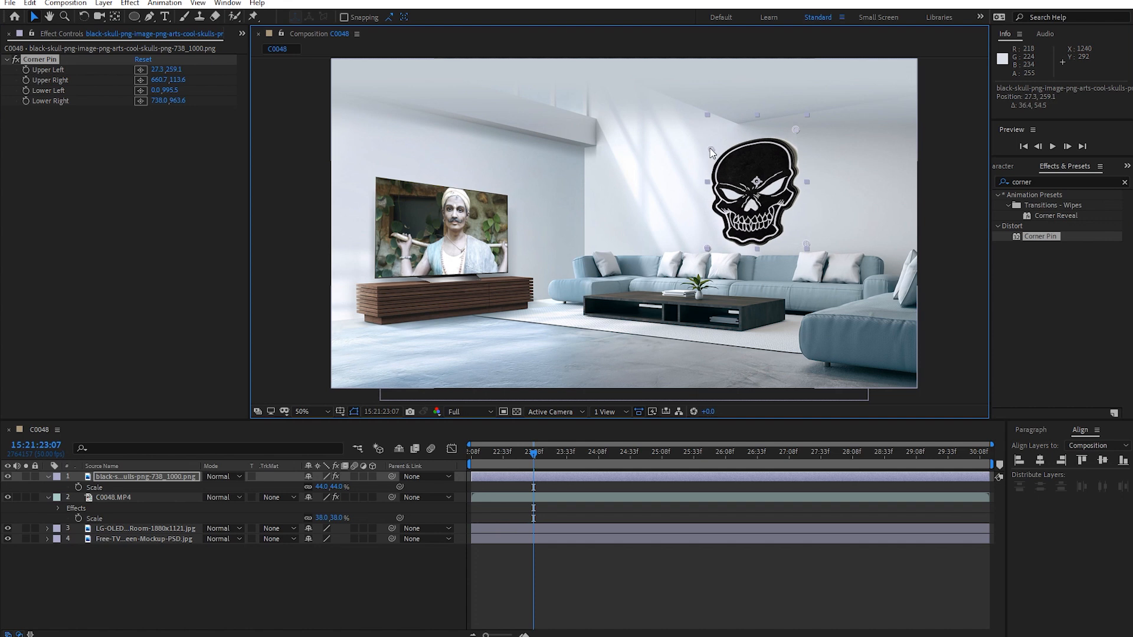
pyautogui.moveTo(795, 130); pyautogui.dragTo(793, 140)
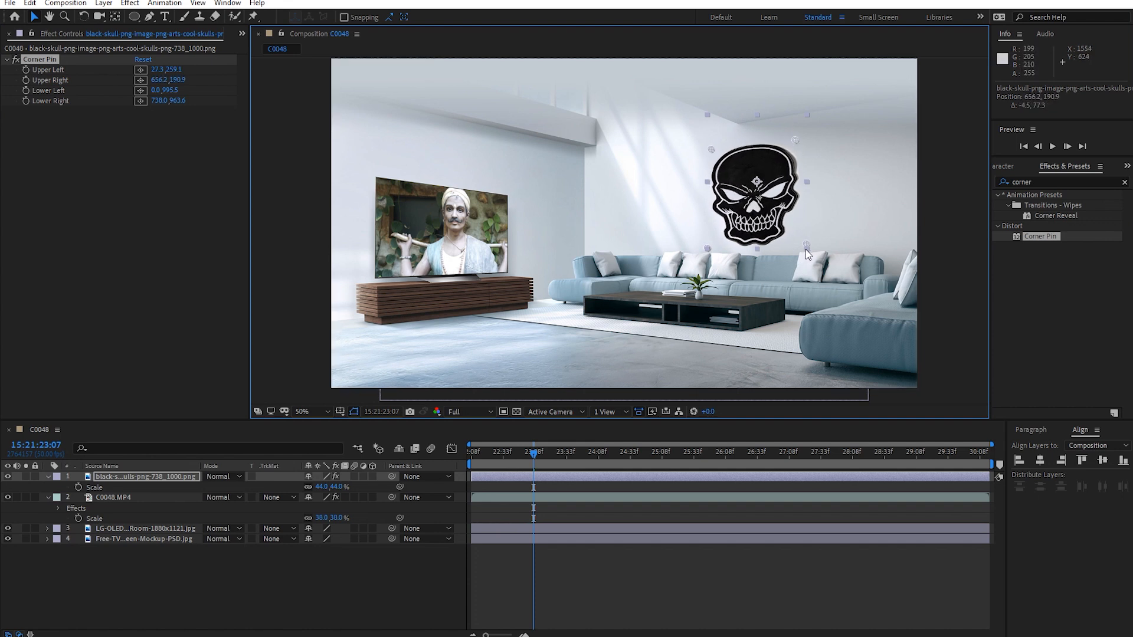
pyautogui.moveTo(806, 246); pyautogui.dragTo(808, 250)
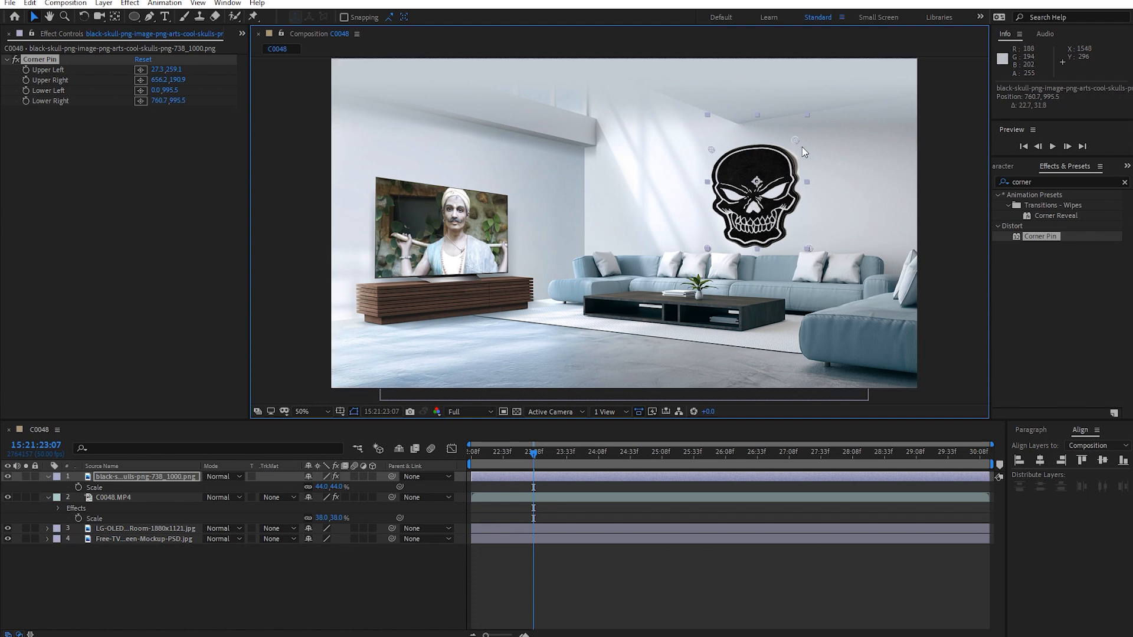
pyautogui.moveTo(801, 137); pyautogui.dragTo(802, 133)
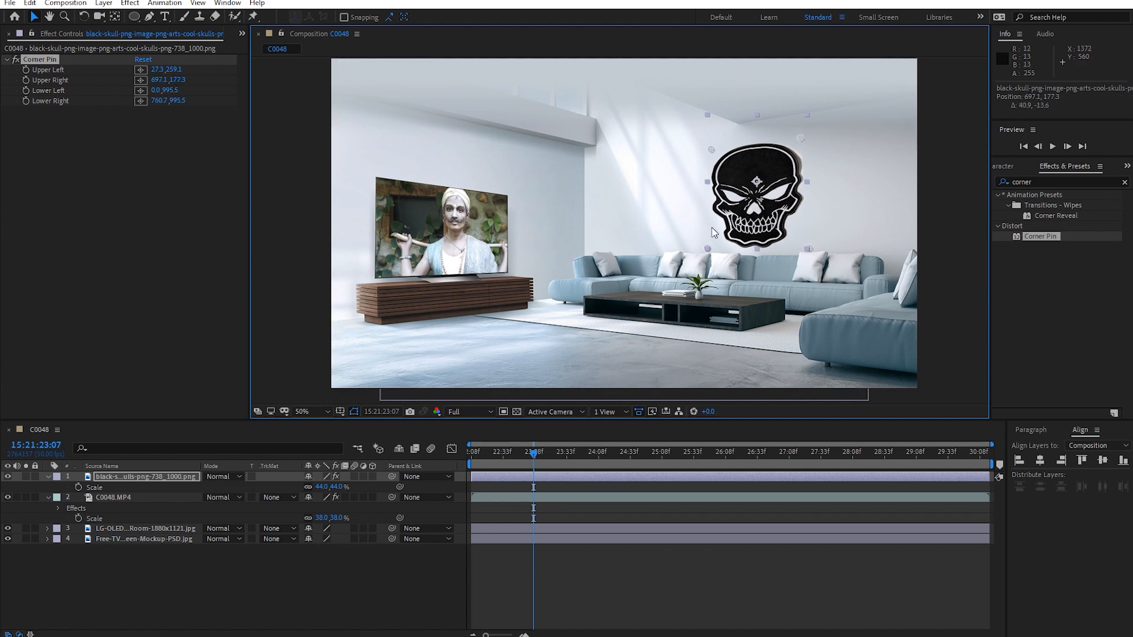
# - Toggle the skull's Corner Pin effect off and on to compare the distortion, and deselect the layer
pyautogui.click(16, 61)
pyautogui.click(16, 61)
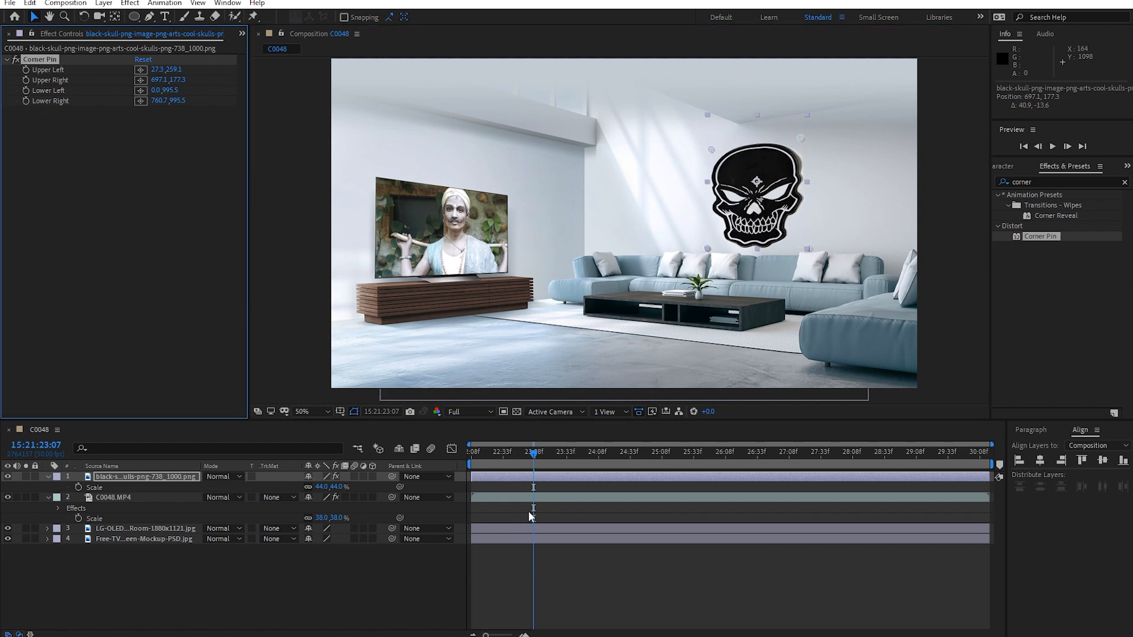
pyautogui.click(577, 572)
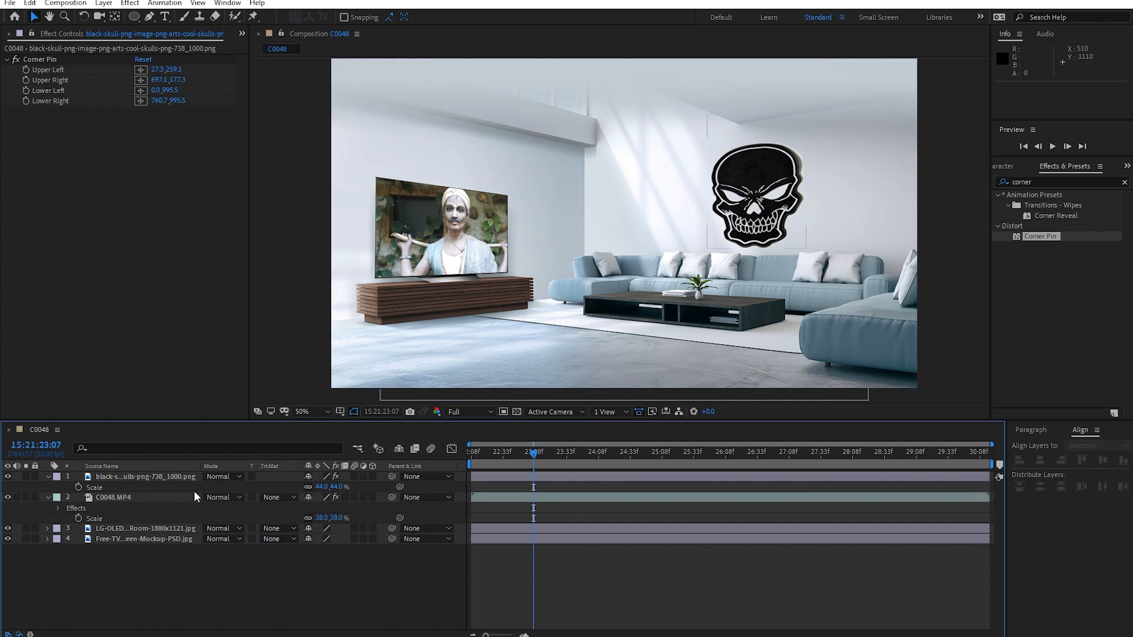
# - Try the Overlay and Multiply blending modes on the black skull layer
pyautogui.click(135, 477)
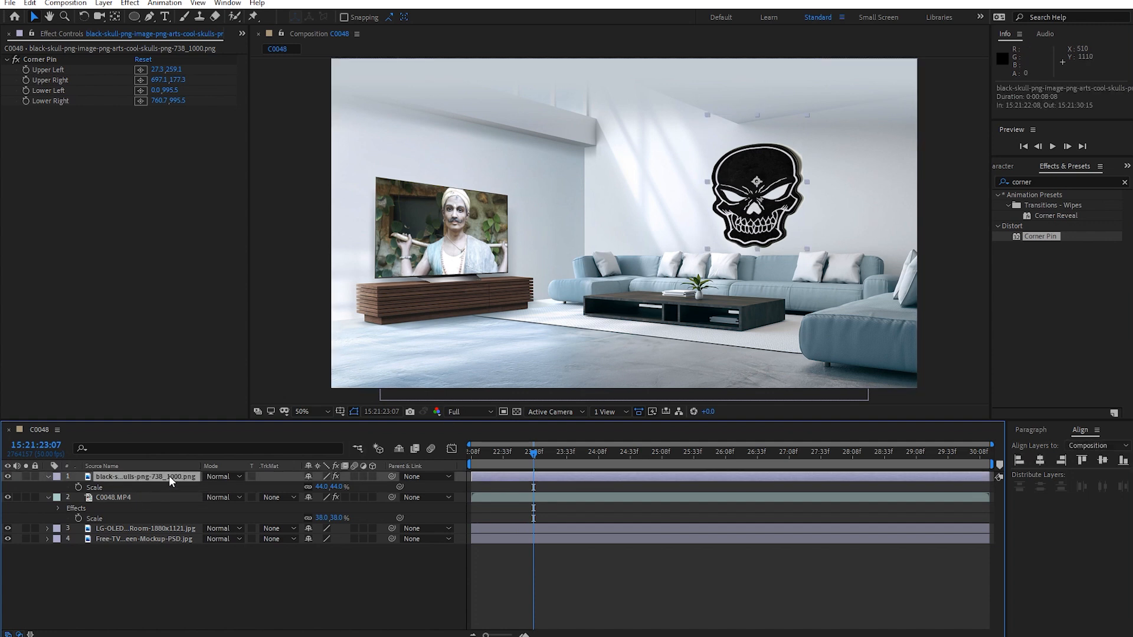
pyautogui.click(236, 478)
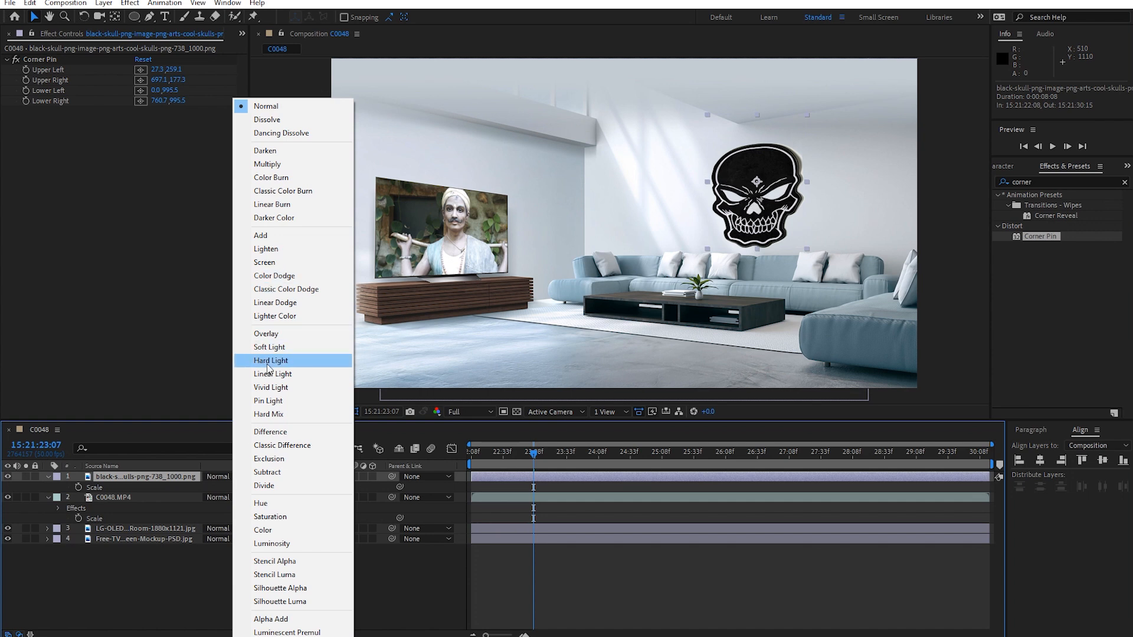
pyautogui.click(265, 333)
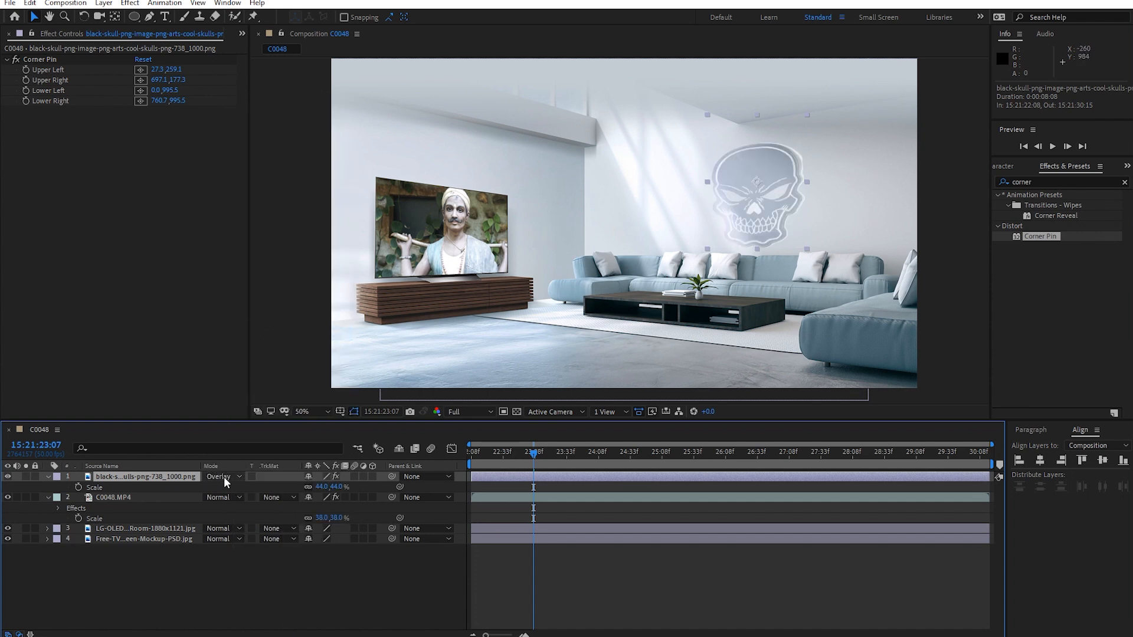
pyautogui.click(224, 478)
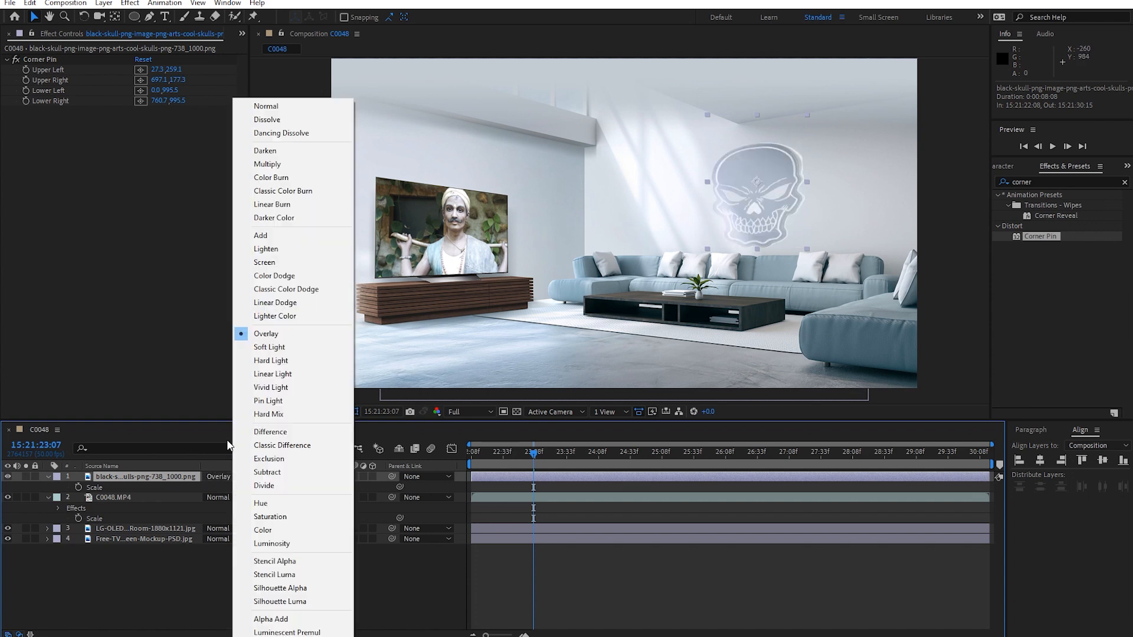
pyautogui.click(264, 166)
# - Cycle the black skull layer through successive blending modes and step back to Hard Light
pyautogui.hotkey('shift', '=')
pyautogui.hotkey('shift', '=')
pyautogui.hotkey('shift', '=')
pyautogui.hotkey('shift', '=')
pyautogui.hotkey('shift', '=')
pyautogui.hotkey('shift', '=')
pyautogui.hotkey('shift', '=')
pyautogui.hotkey('shift', '=')
pyautogui.hotkey('shift', '=')
pyautogui.hotkey('shift', '=')
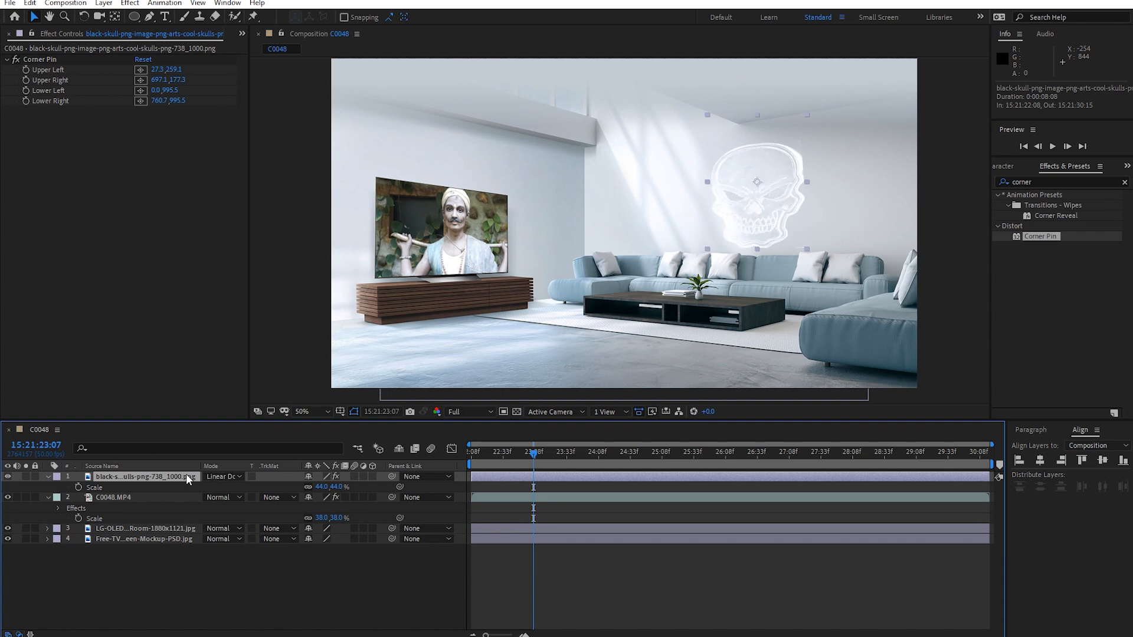
pyautogui.hotkey('shift', '=')
pyautogui.hotkey('shift', '=')
pyautogui.hotkey('shift', '=')
pyautogui.hotkey('shift', '=')
pyautogui.hotkey('shift', '=')
pyautogui.hotkey('ctrl', 'z')
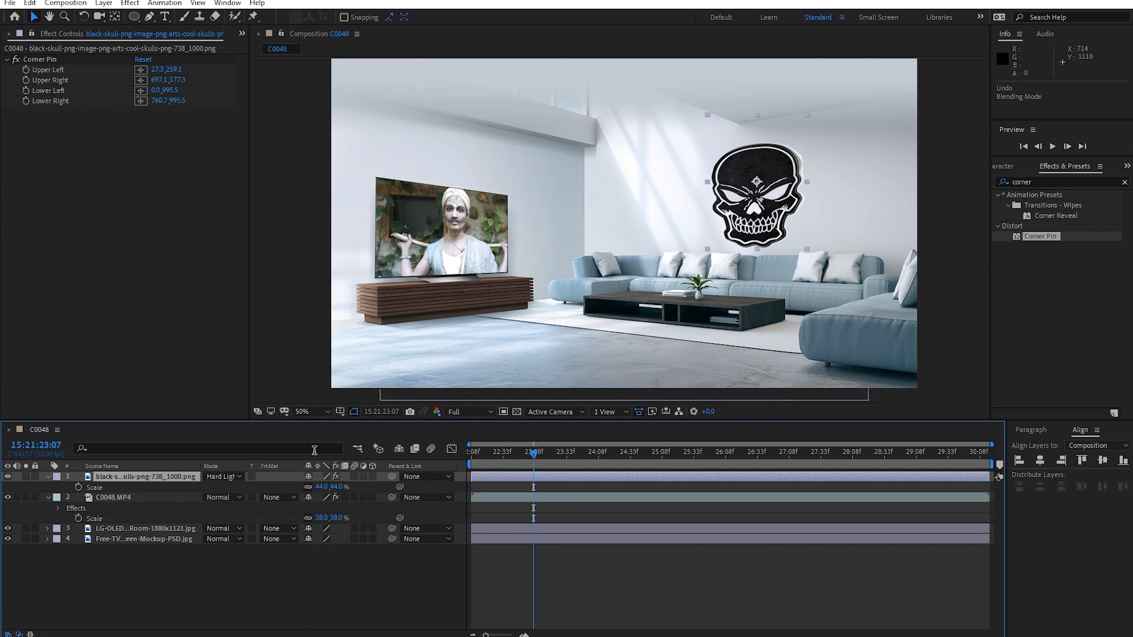
# - Try the Normal blending mode on the black skull layer, undo it and deselect the layer
pyautogui.click(239, 477)
pyautogui.click(266, 106)
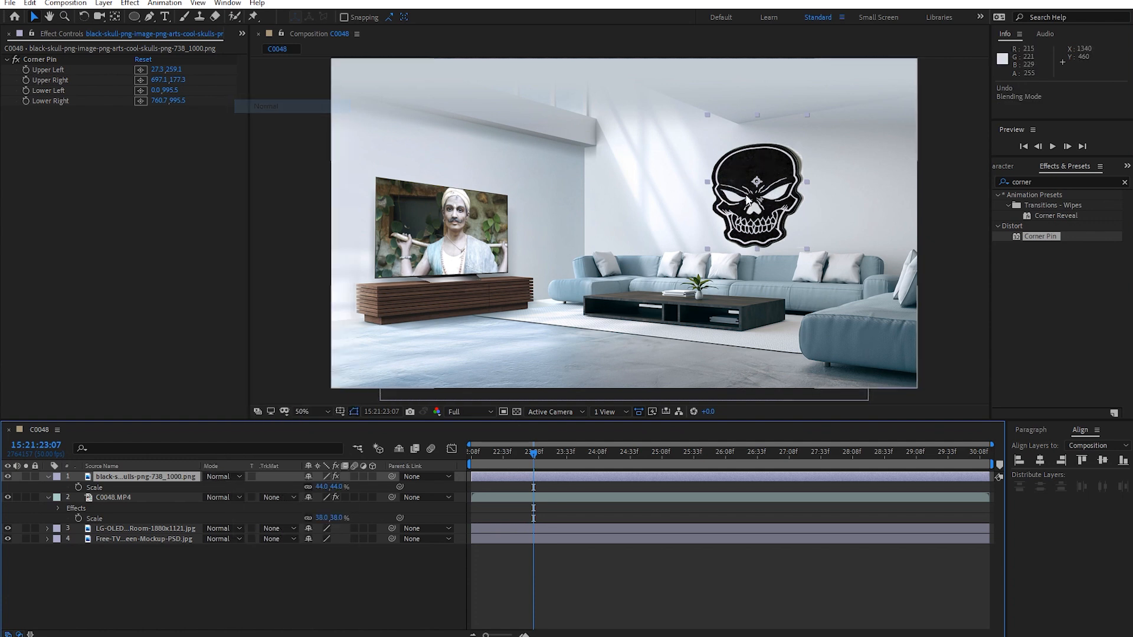
pyautogui.hotkey('ctrl', 'z')
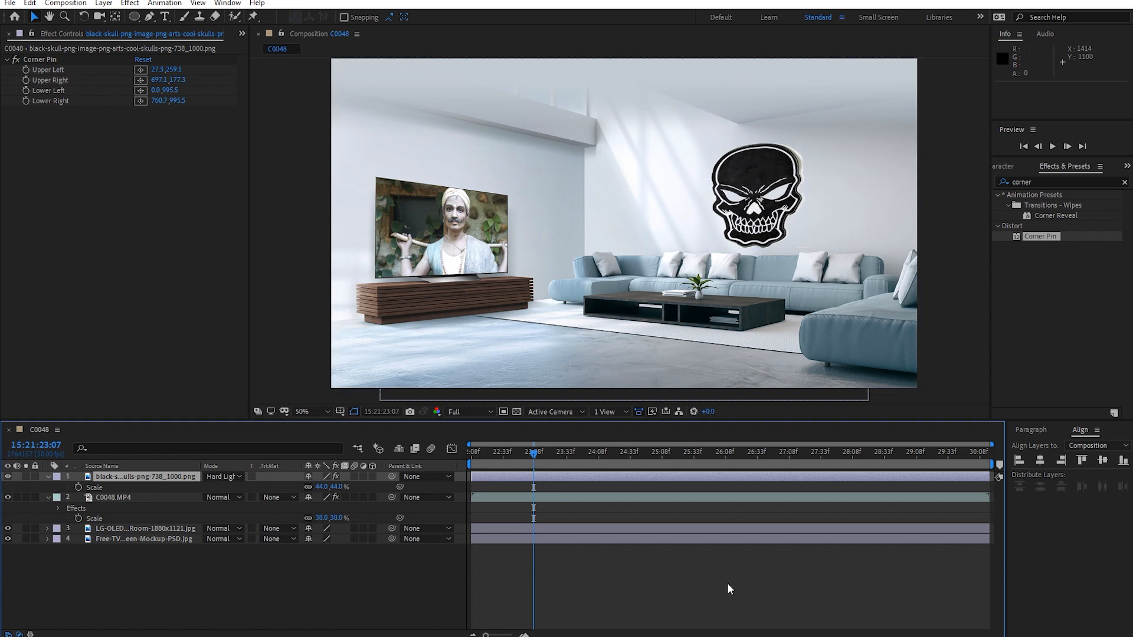
pyautogui.click(727, 583)
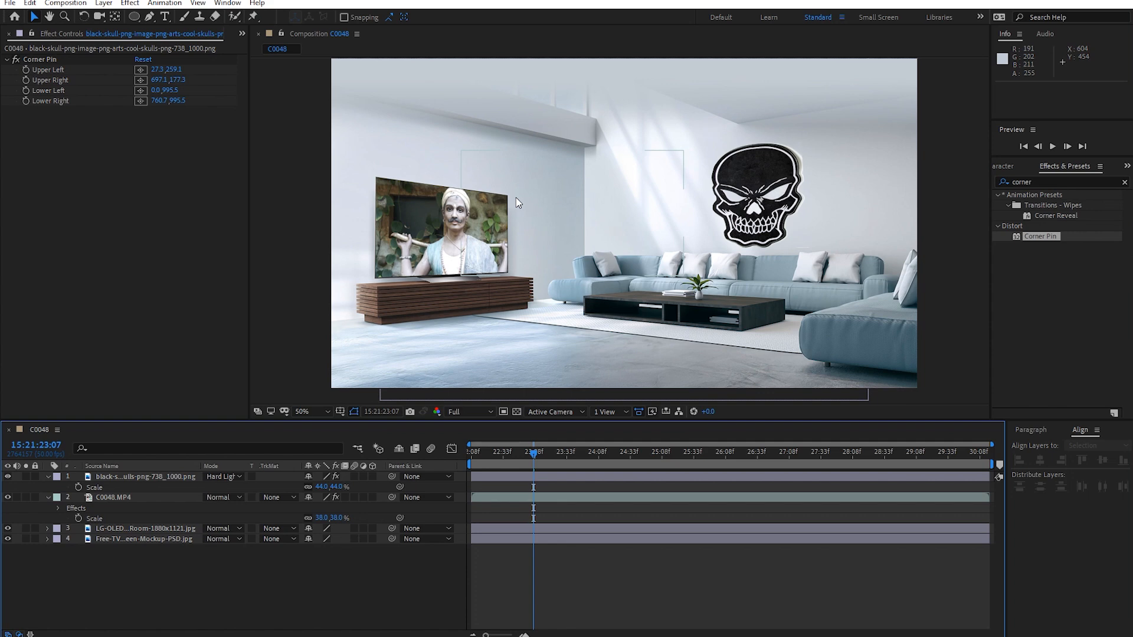
pyautogui.click(125, 3)
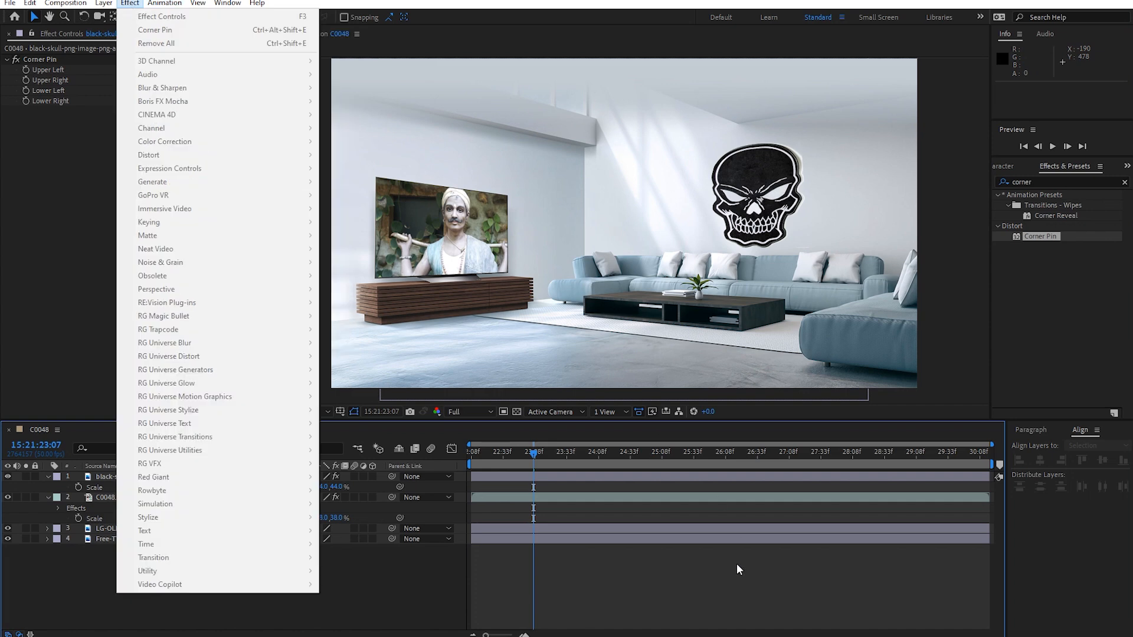
pyautogui.click(737, 538)
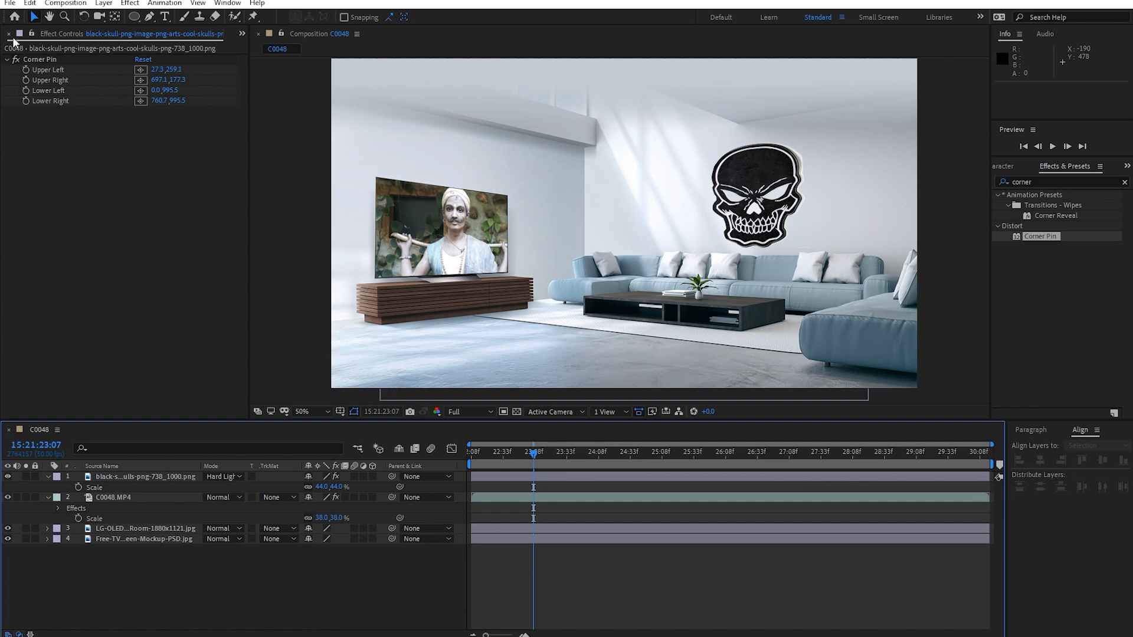
# - Widen the Effect Controls panel and bring up the list of project items in its place
pyautogui.moveTo(248, 89); pyautogui.dragTo(261, 88)
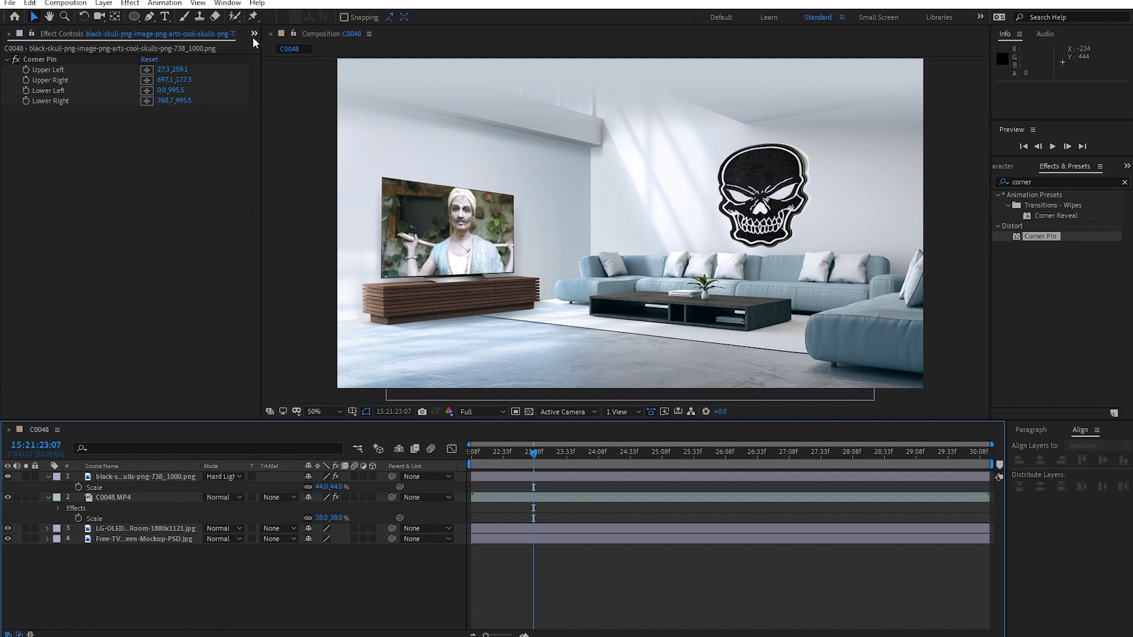
pyautogui.moveTo(262, 122); pyautogui.dragTo(290, 140)
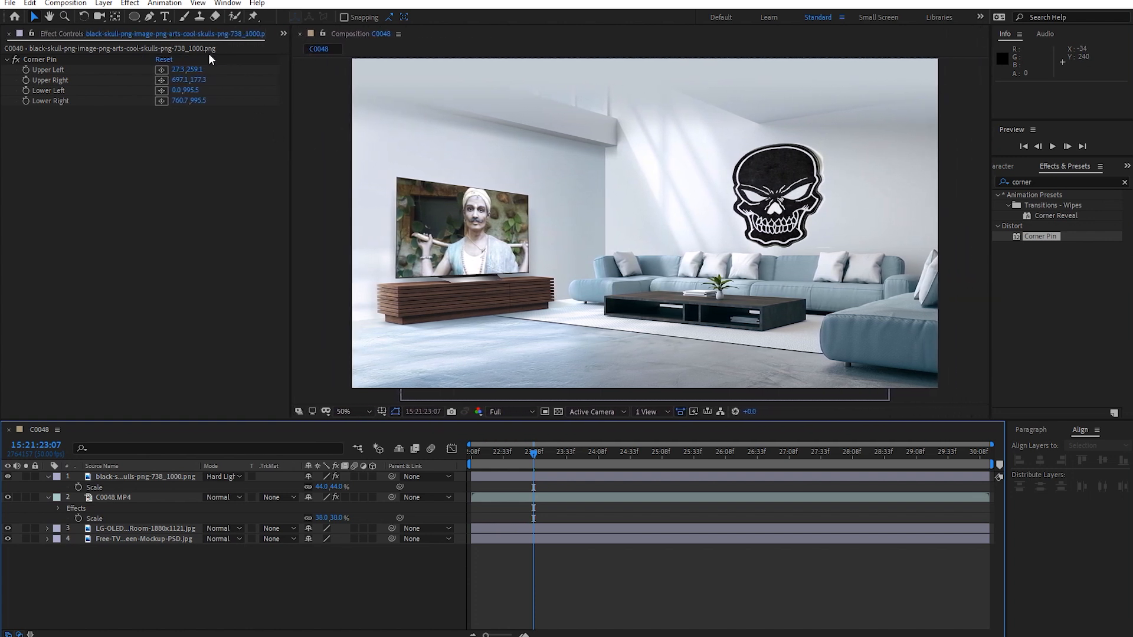
pyautogui.click(282, 34)
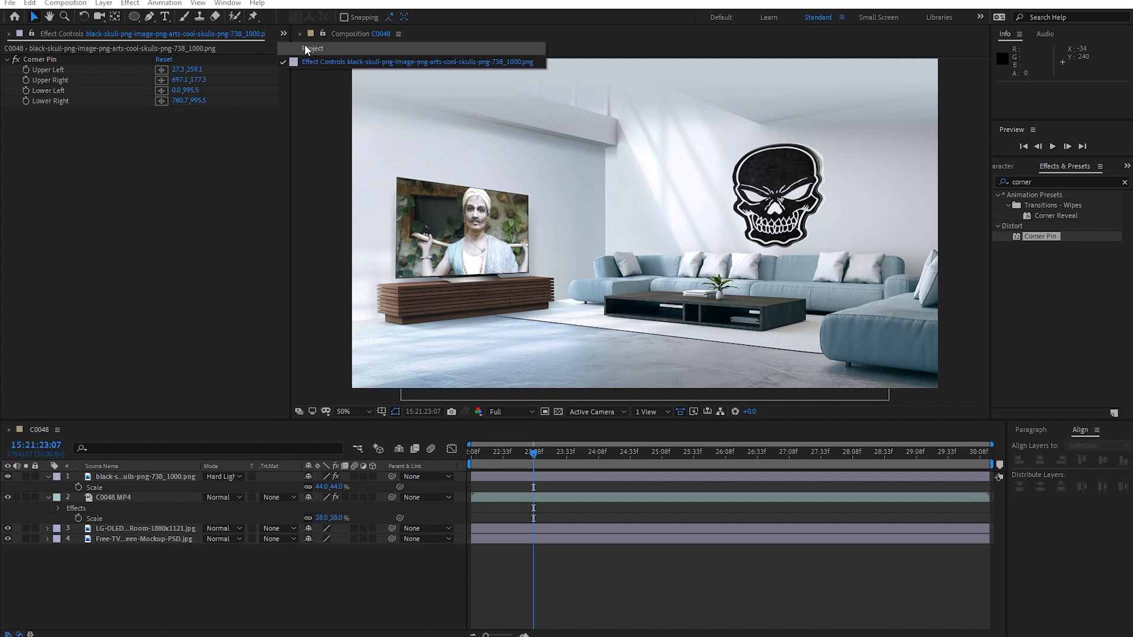
pyautogui.click(323, 47)
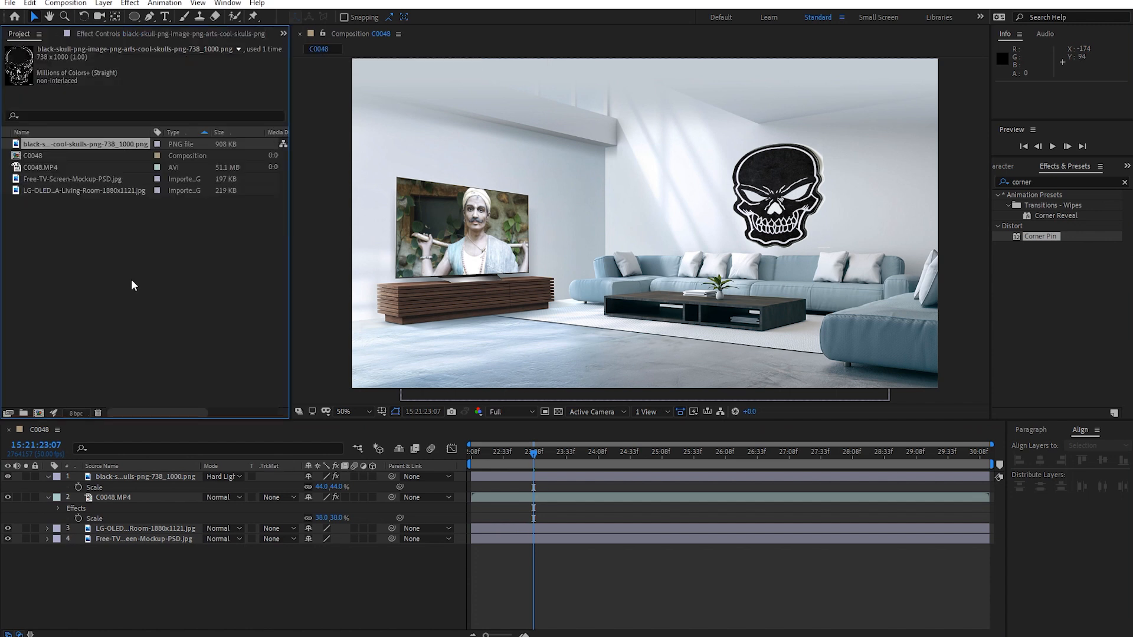
# - Delete all items from the project, including the C0048 composition and its footage
pyautogui.click(103, 243)
pyautogui.moveTo(169, 286); pyautogui.dragTo(56, 119)
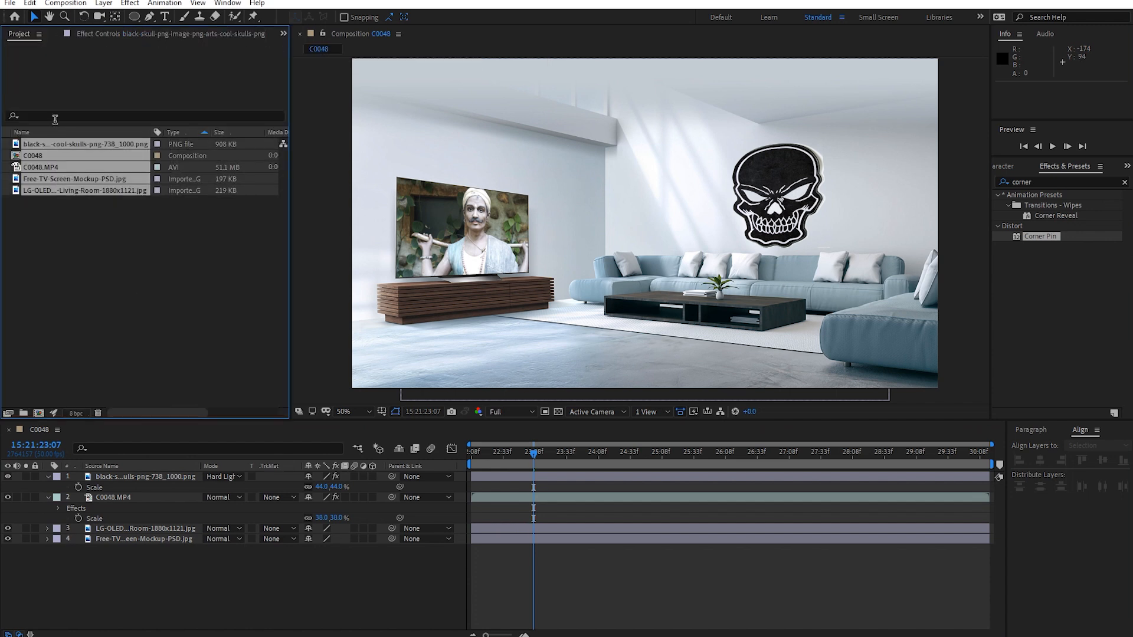
pyautogui.press('Delete')
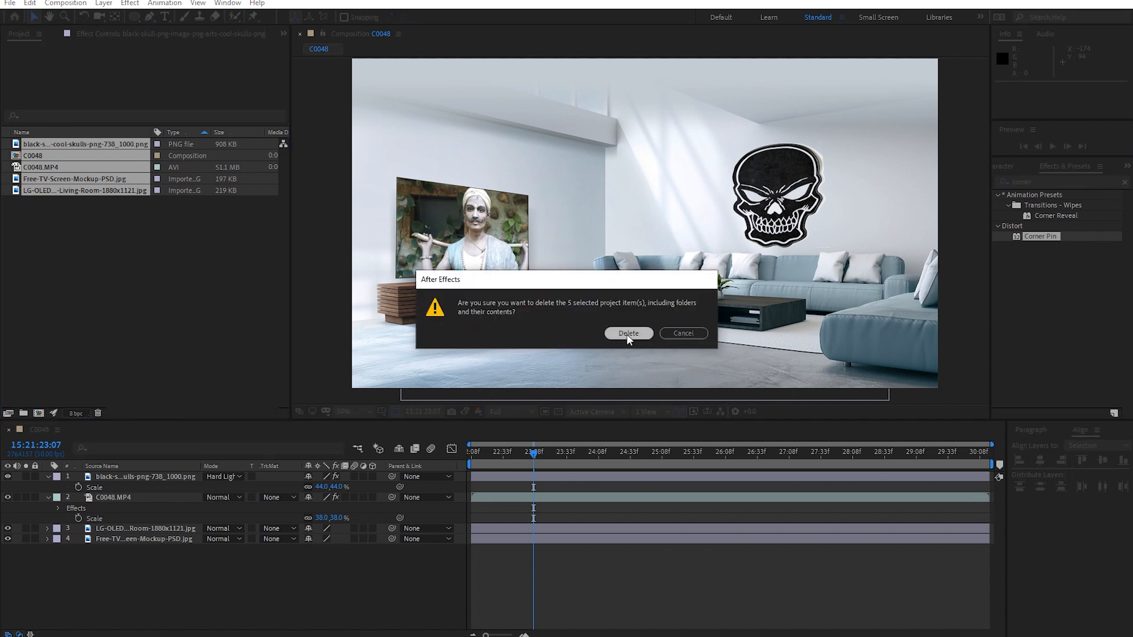
pyautogui.click(629, 335)
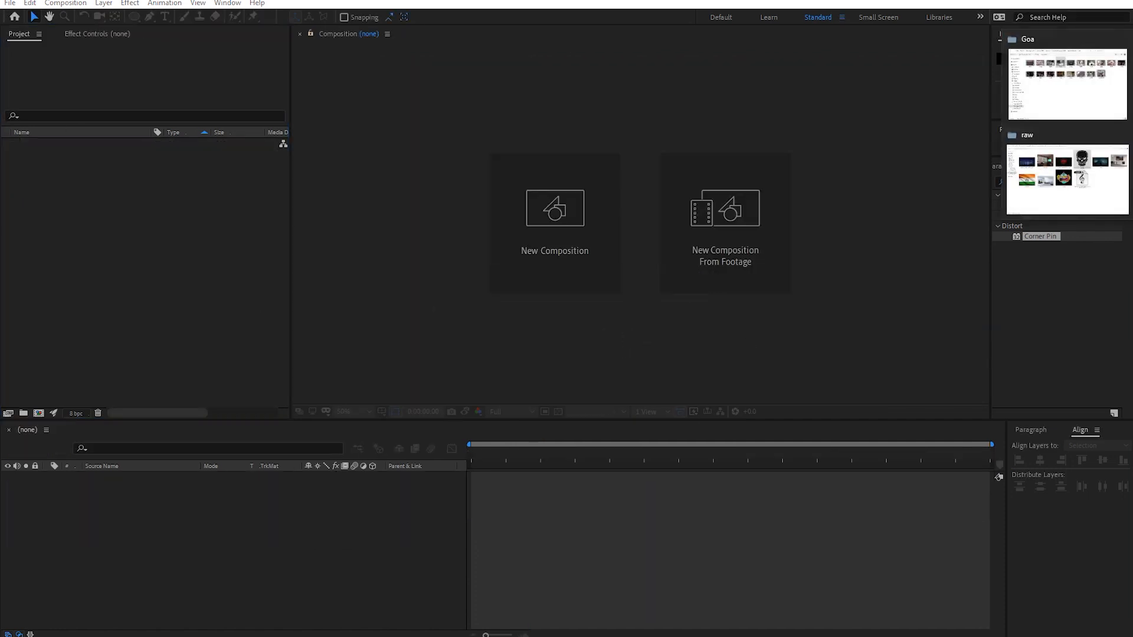
# - Bring the blue night-time city skyline JPG from the file browser into the project and create a composition from it
pyautogui.hotkey('alt', 'Tab')
pyautogui.click(186, 157)
pyautogui.moveTo(188, 161); pyautogui.dragTo(198, 257)
pyautogui.moveTo(82, 143); pyautogui.dragTo(38, 412)
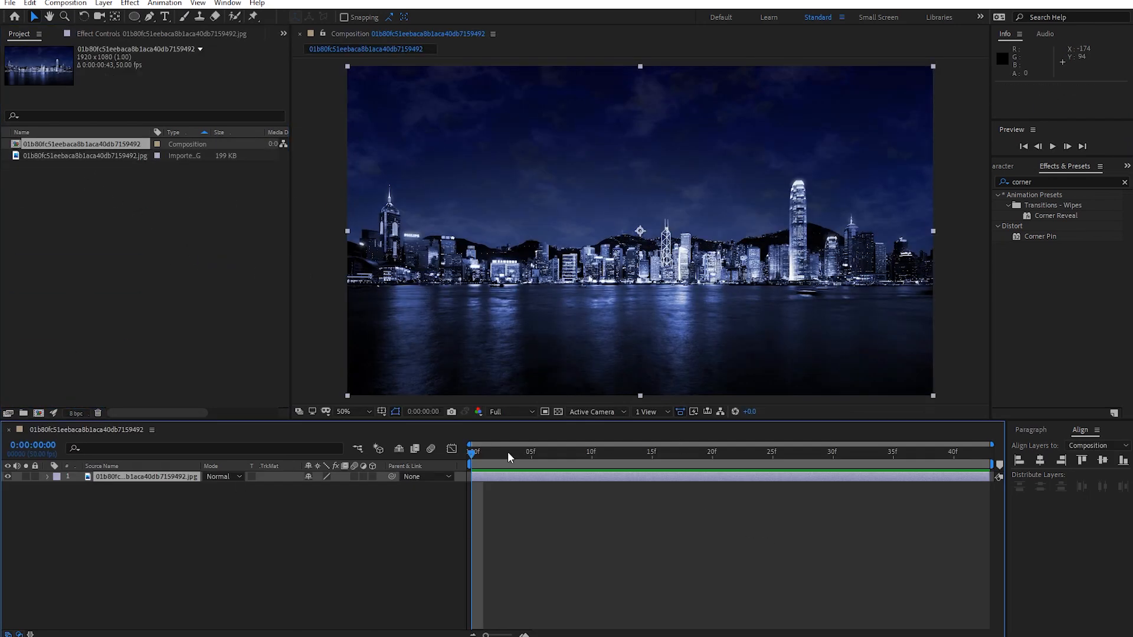
# - Add a text layer reading CITY above the skyline image
pyautogui.click(154, 528)
pyautogui.rightClick(157, 539)
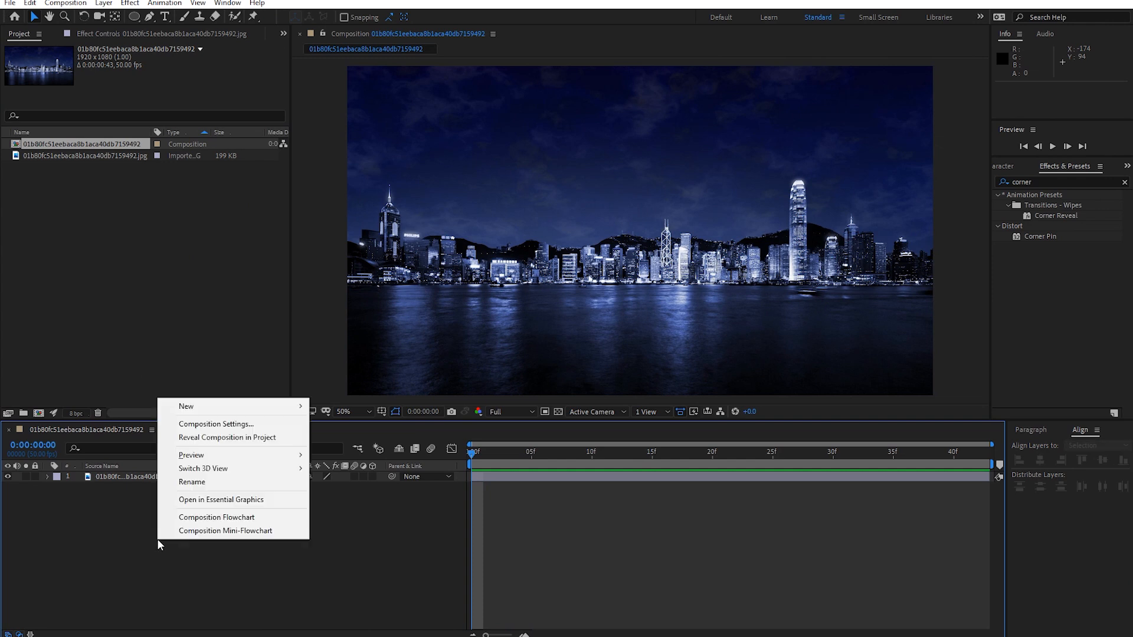
pyautogui.moveTo(236, 406)
pyautogui.click(397, 424)
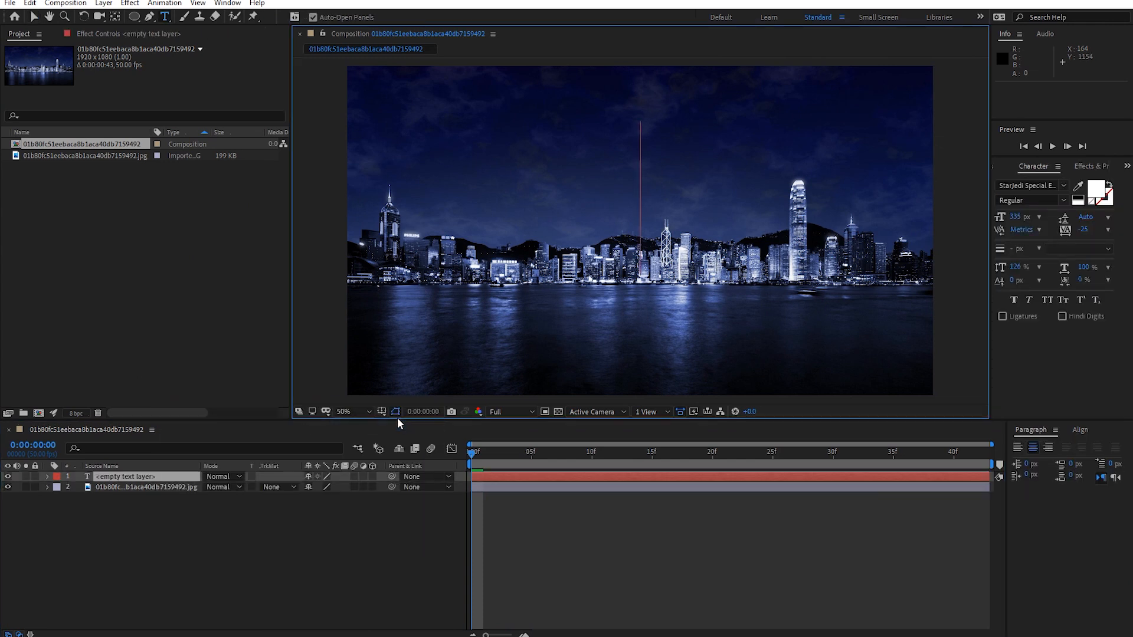
pyautogui.write('CITY')
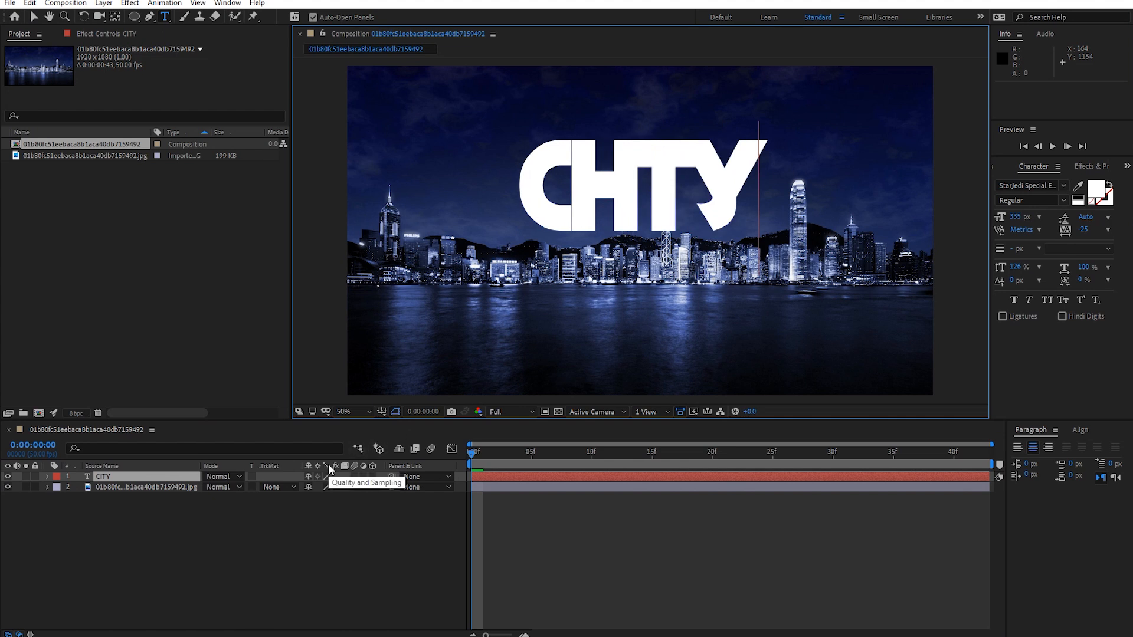
pyautogui.click(181, 482)
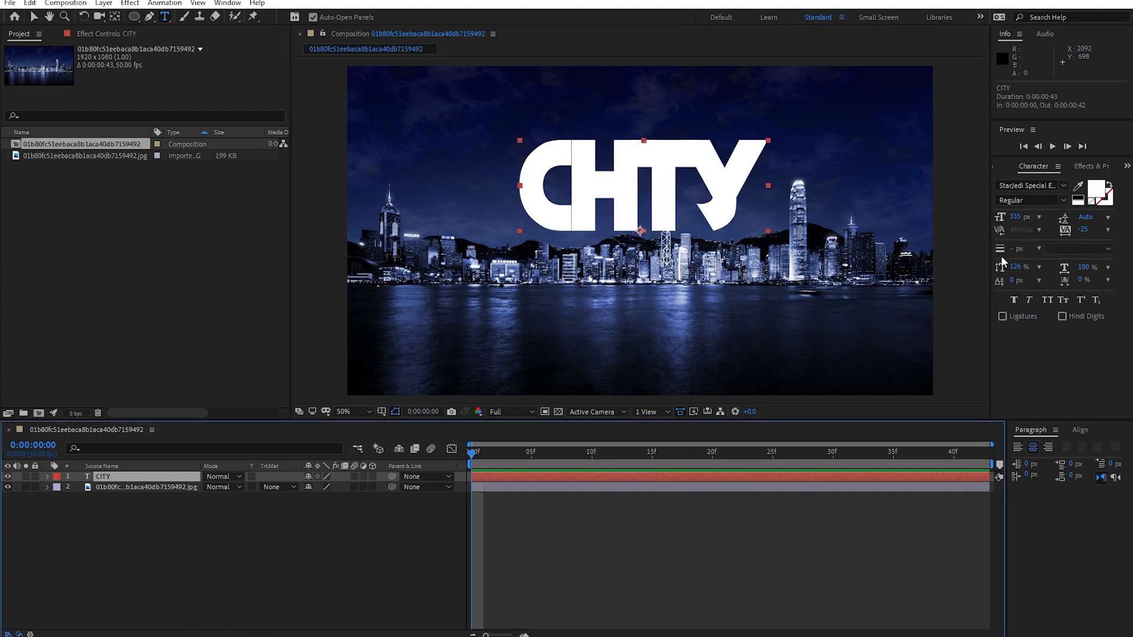
# - Change the CITY text's font to Segoe UI Historic, return to the Selection tool and deselect the layer
pyautogui.click(1067, 182)
pyautogui.press('Return')
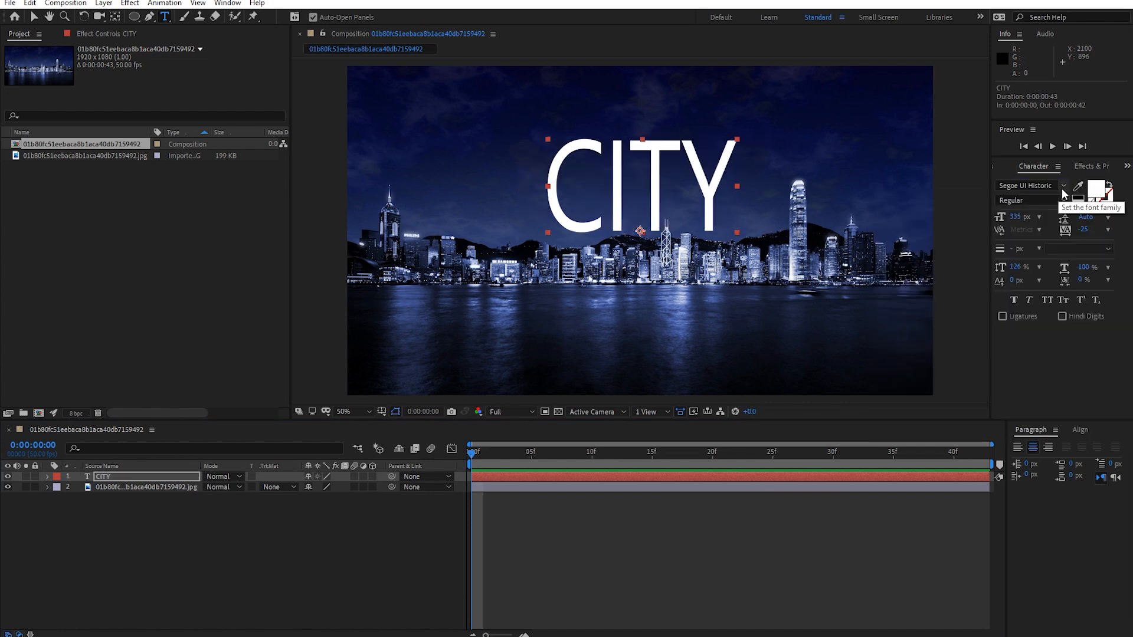
pyautogui.click(157, 501)
pyautogui.click(128, 477)
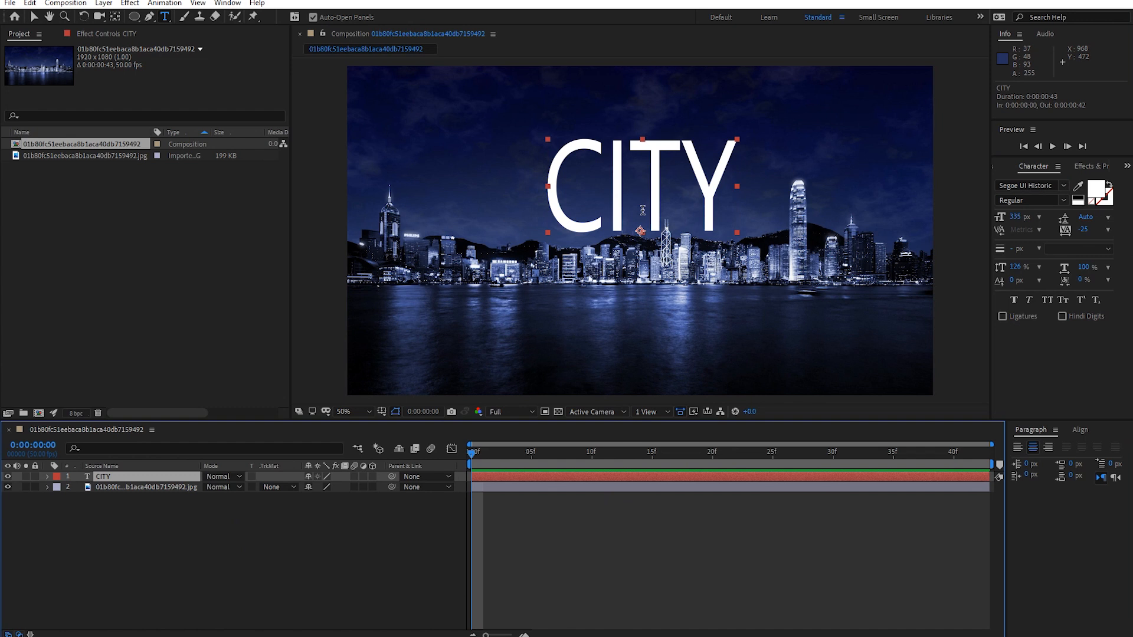
pyautogui.press('v')
pyautogui.click(229, 547)
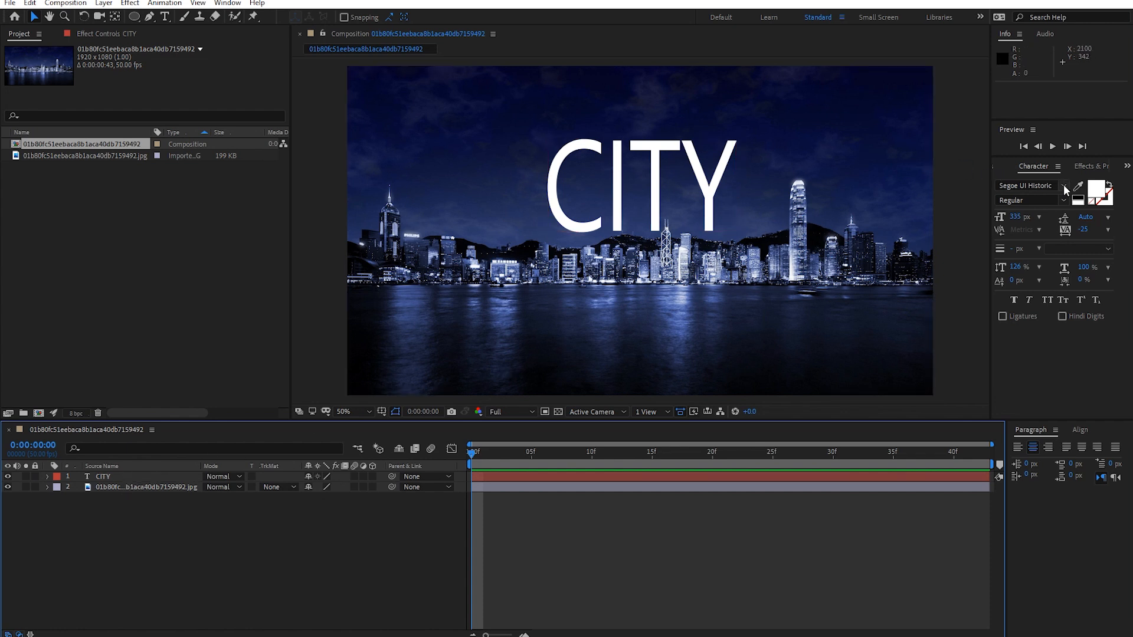
# - Search the effects for "radial fast" and apply CC Radial Fast Blur to the CITY text layer
pyautogui.click(1093, 168)
pyautogui.click(1053, 182)
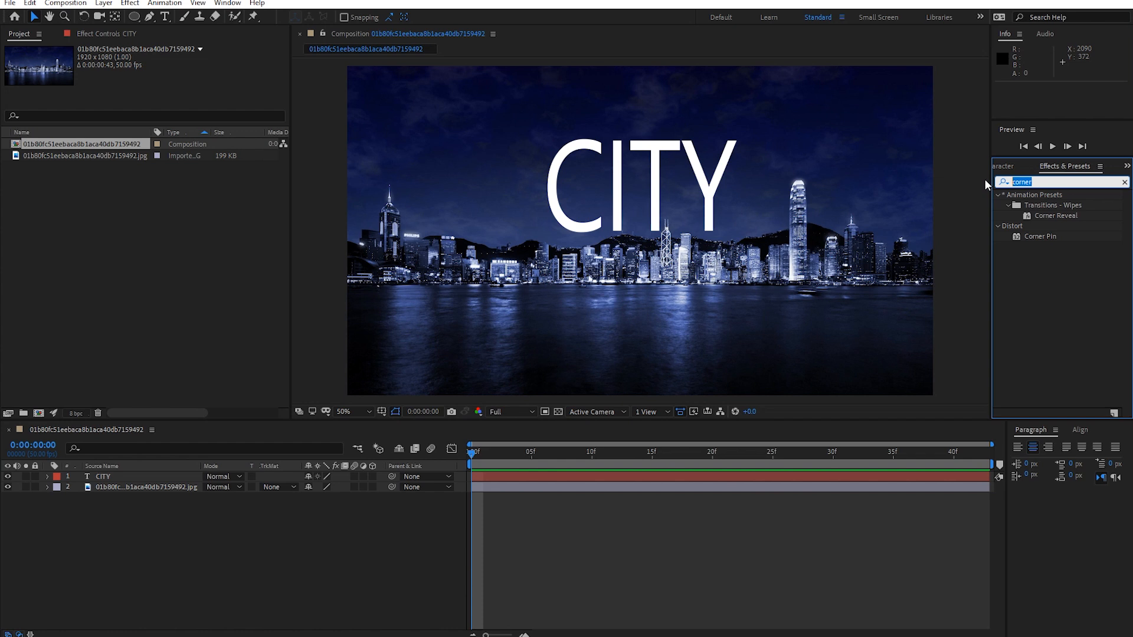
pyautogui.write('radial')
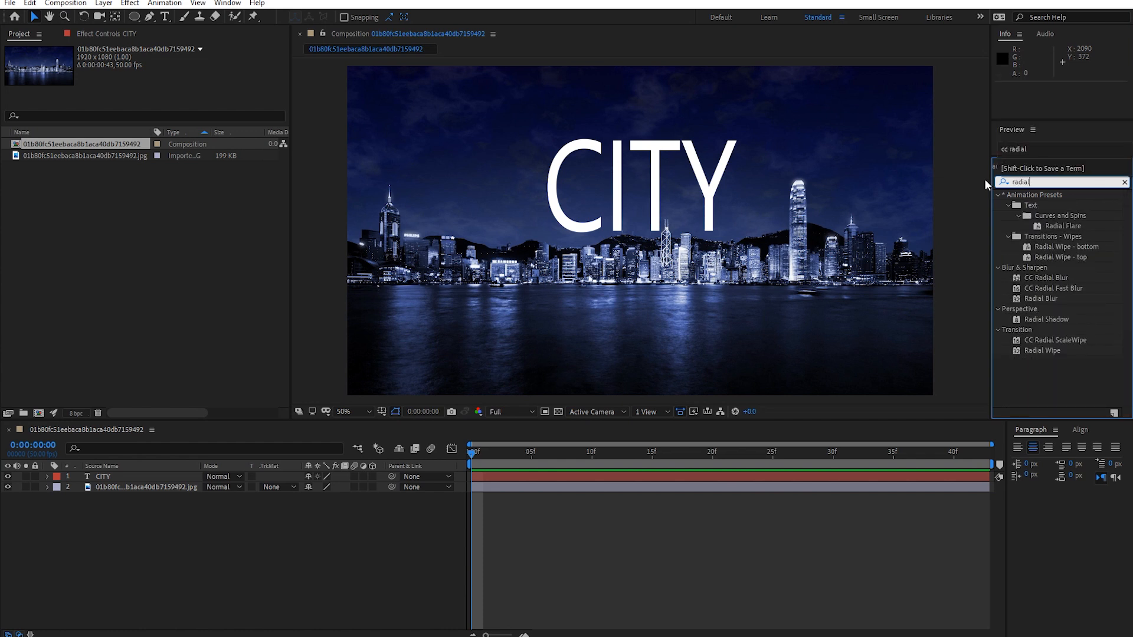
pyautogui.write(' fast')
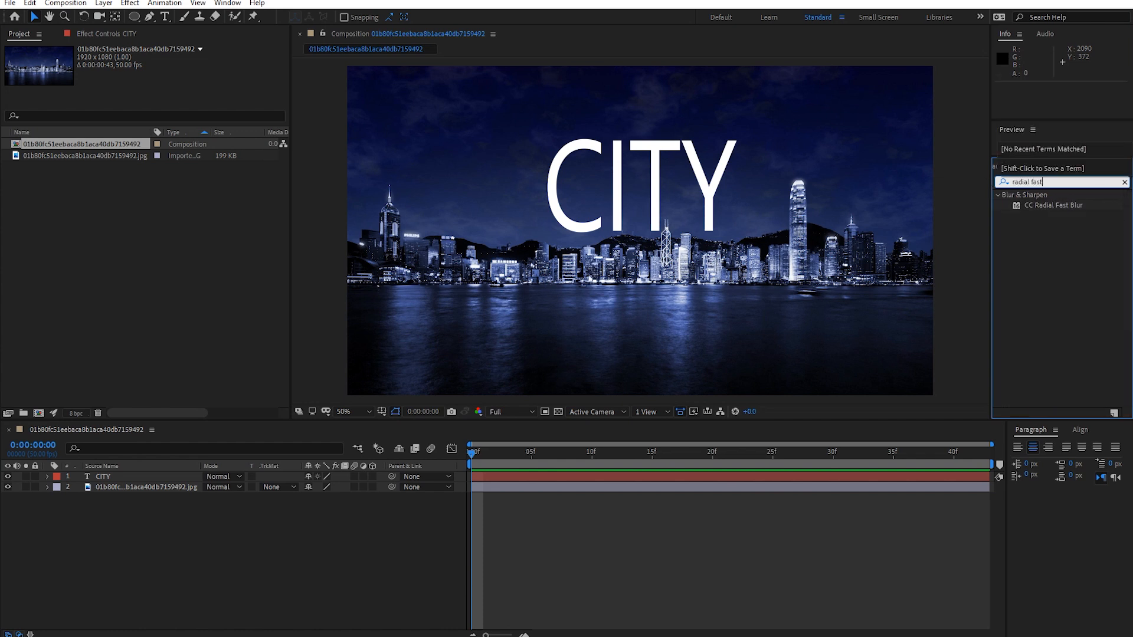
pyautogui.moveTo(1063, 204); pyautogui.dragTo(154, 476)
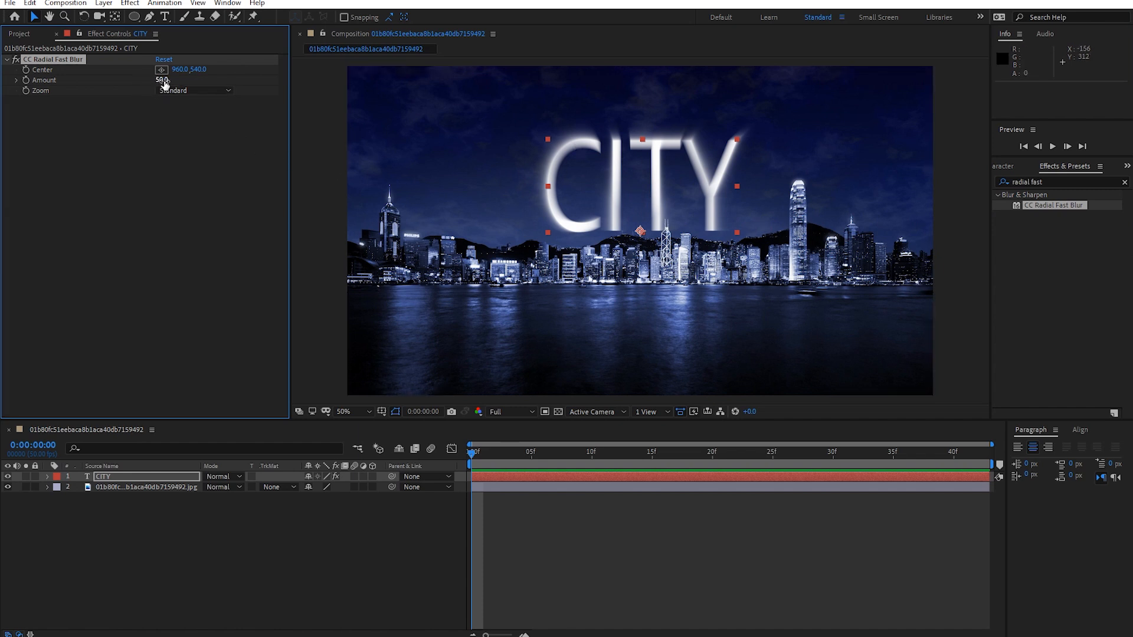
# - Set the CC Radial Fast Blur Amount to 94 and its Zoom to Brightest
pyautogui.moveTo(161, 82); pyautogui.dragTo(188, 80)
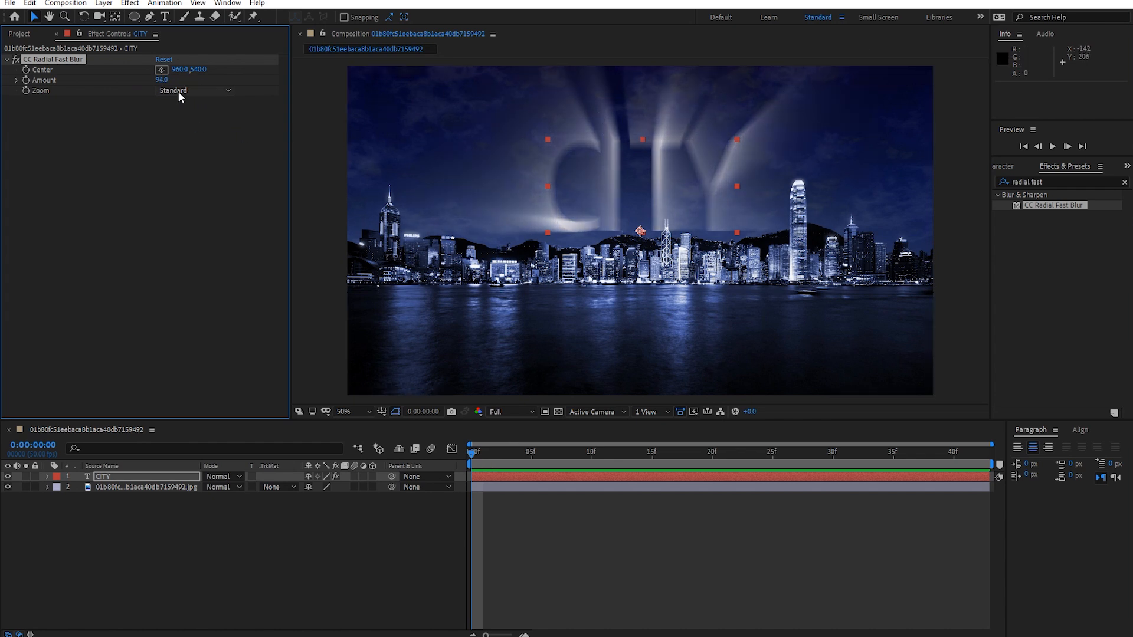
pyautogui.click(210, 91)
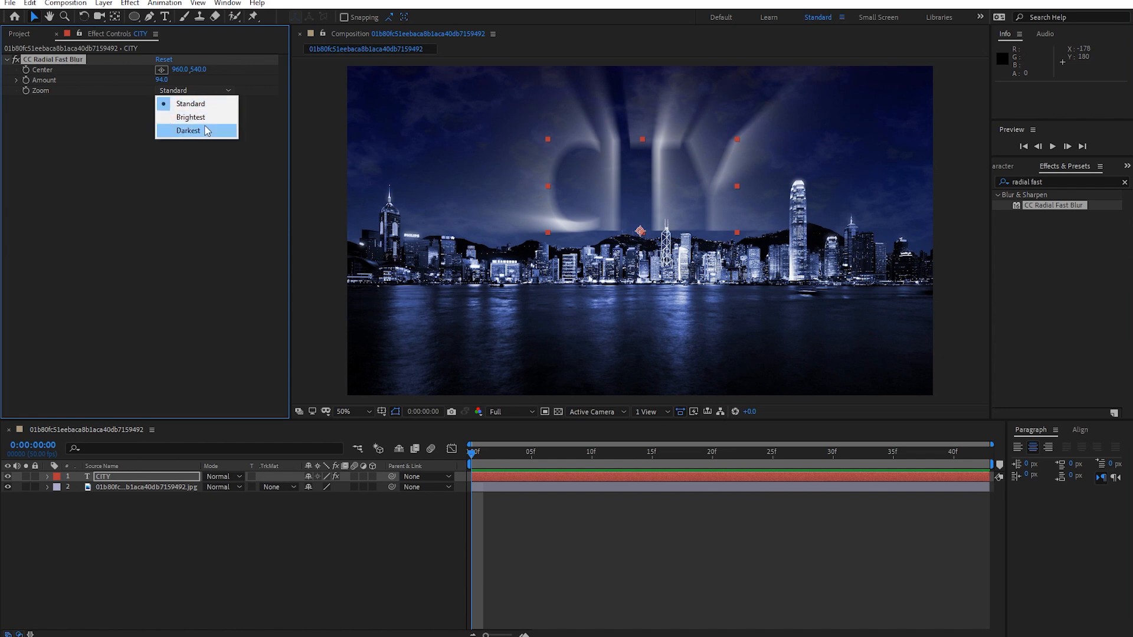
pyautogui.click(206, 120)
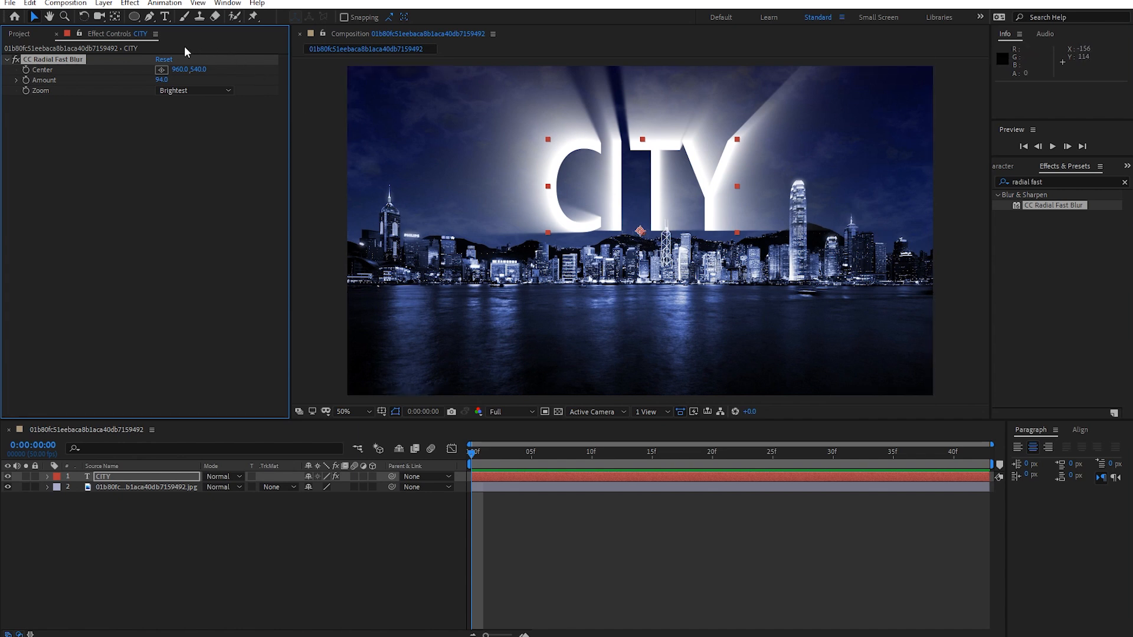
# - Reposition the radial blur's Center to about 486,422, beside the letter C of the CITY text
pyautogui.moveTo(203, 72)
pyautogui.mouseDown()
pyautogui.moveTo(73, 93)
pyautogui.moveTo(159, 91)
pyautogui.moveTo(113, 101)
pyautogui.moveTo(125, 97)
pyautogui.mouseUp()
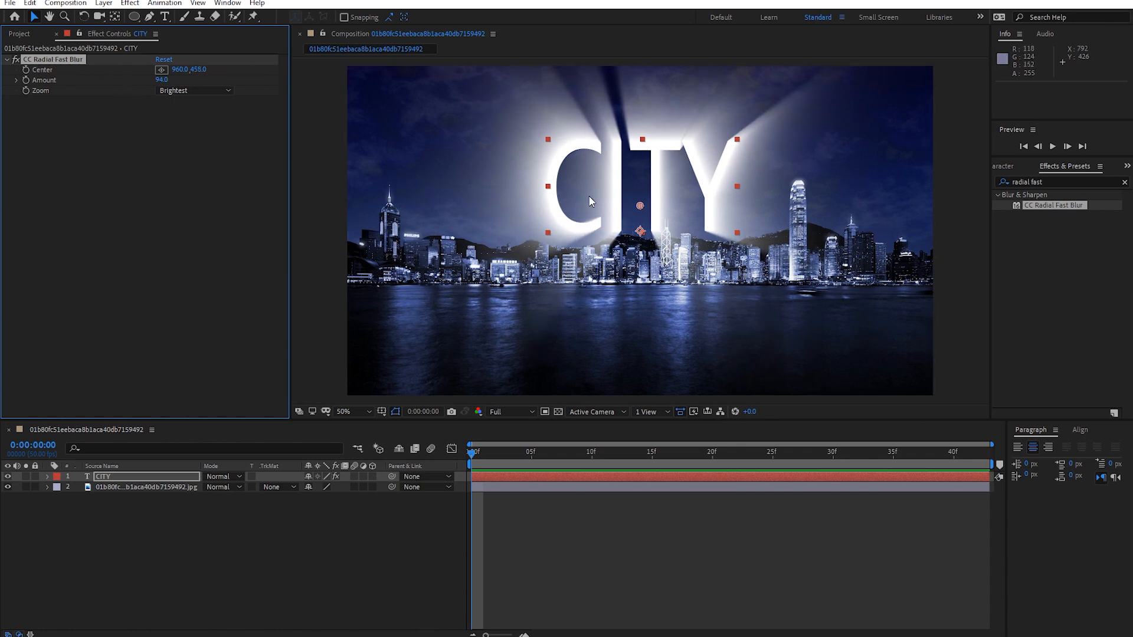
pyautogui.moveTo(641, 208); pyautogui.dragTo(642, 196)
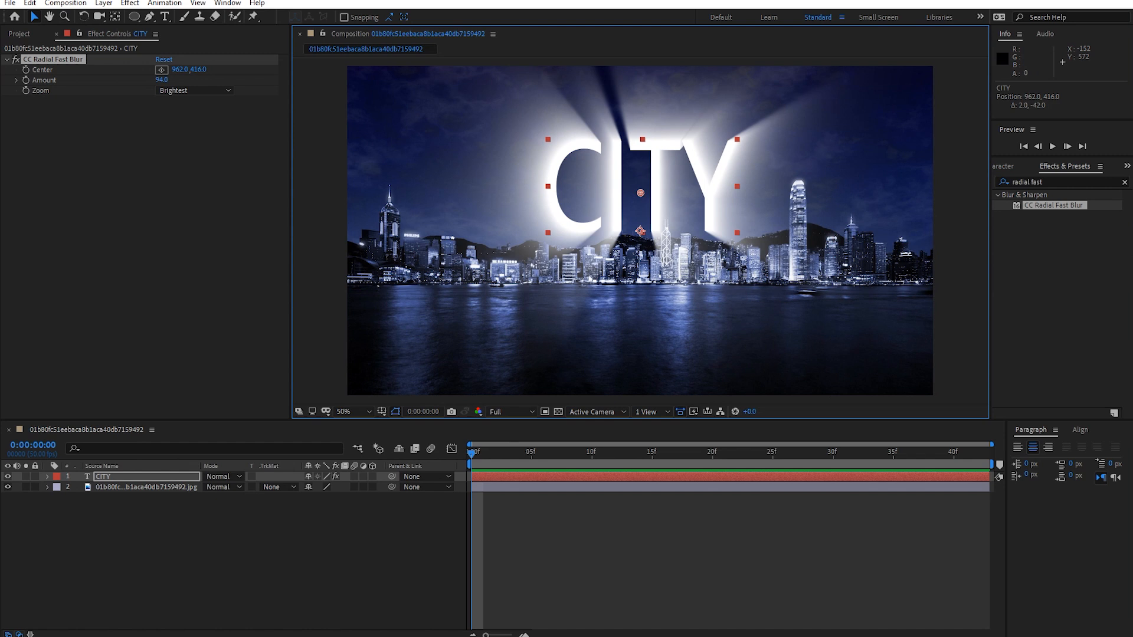
pyautogui.moveTo(640, 194); pyautogui.dragTo(493, 191)
# - Keyframe the blur's Center at frame 0, and move it to about 1498,422 beyond the letter Y at frame 37
pyautogui.click(26, 69)
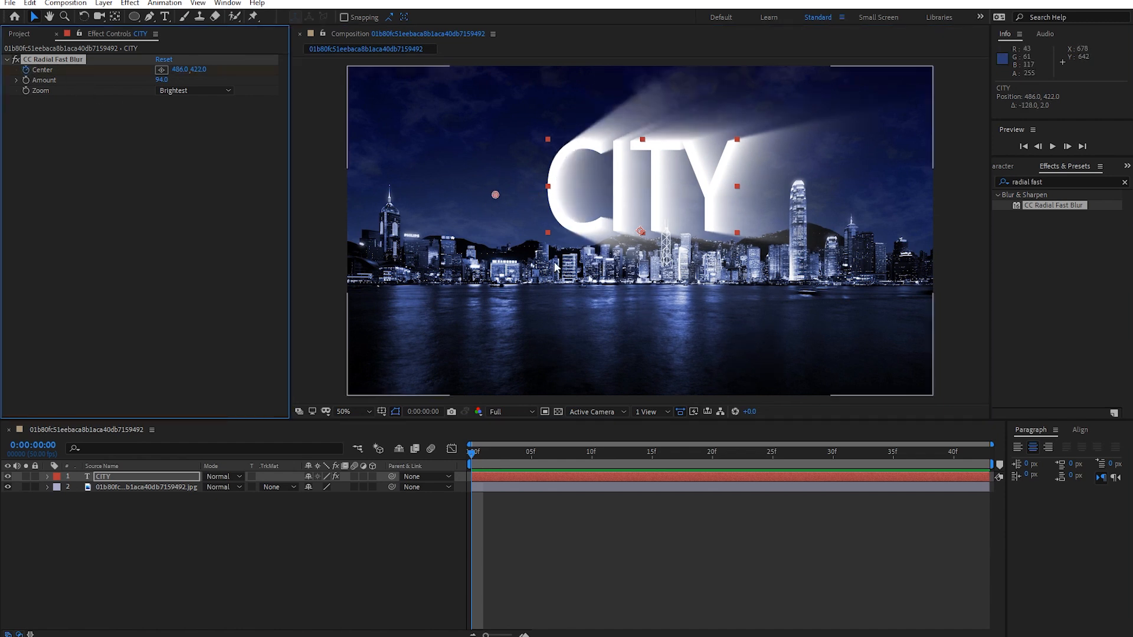
pyautogui.press('space')
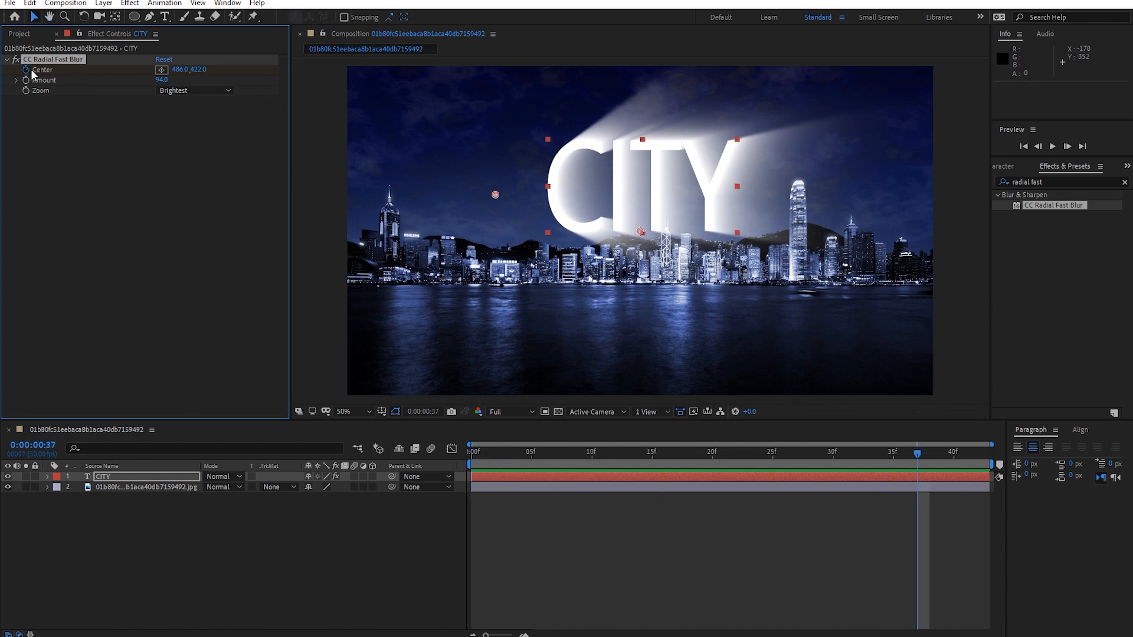
pyautogui.moveTo(497, 192); pyautogui.dragTo(804, 195)
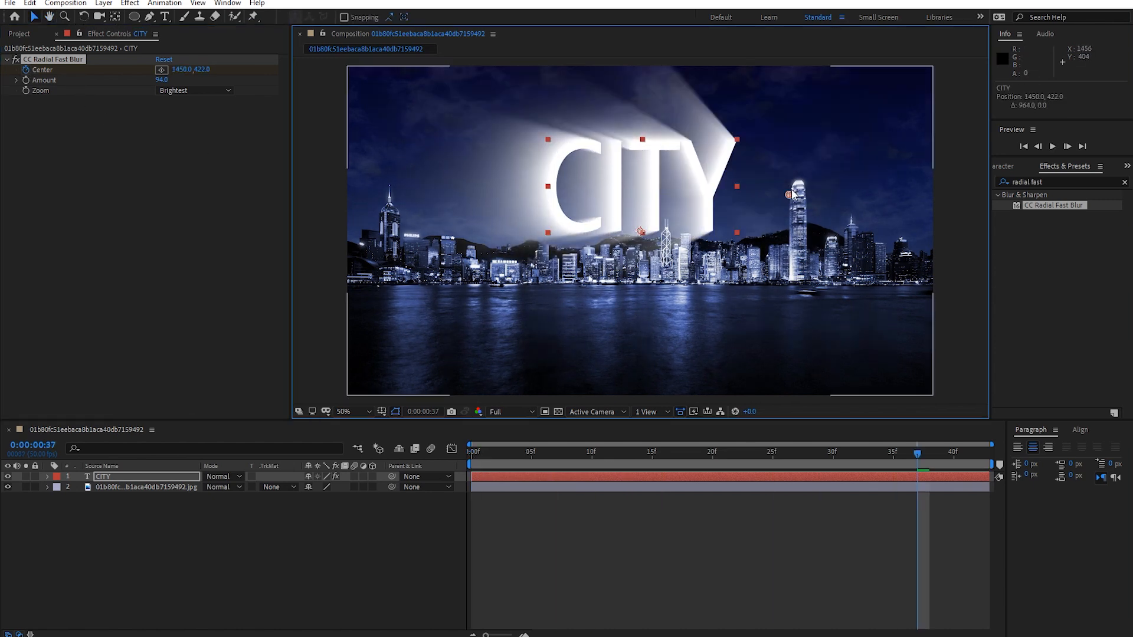
# - Scrub through the timeline and play the composition from the start to preview the light rays sweeping across the CITY text
pyautogui.hotkey('ctrl', 'z')
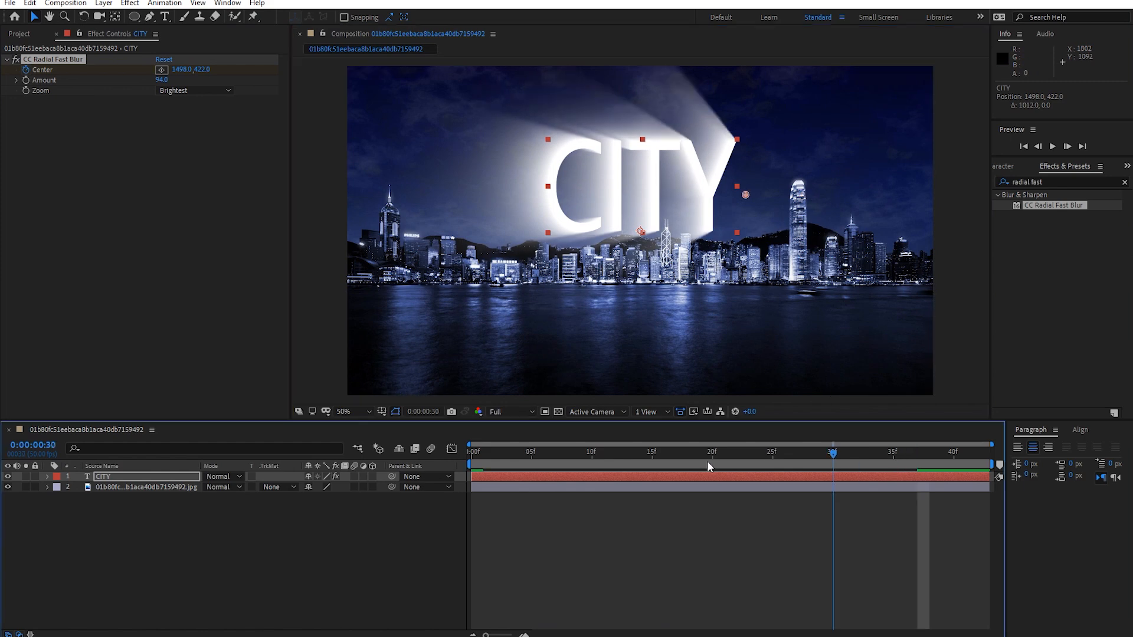
pyautogui.hotkey('ctrl', 'z')
pyautogui.press('Home')
pyautogui.click(541, 557)
pyautogui.press('space')
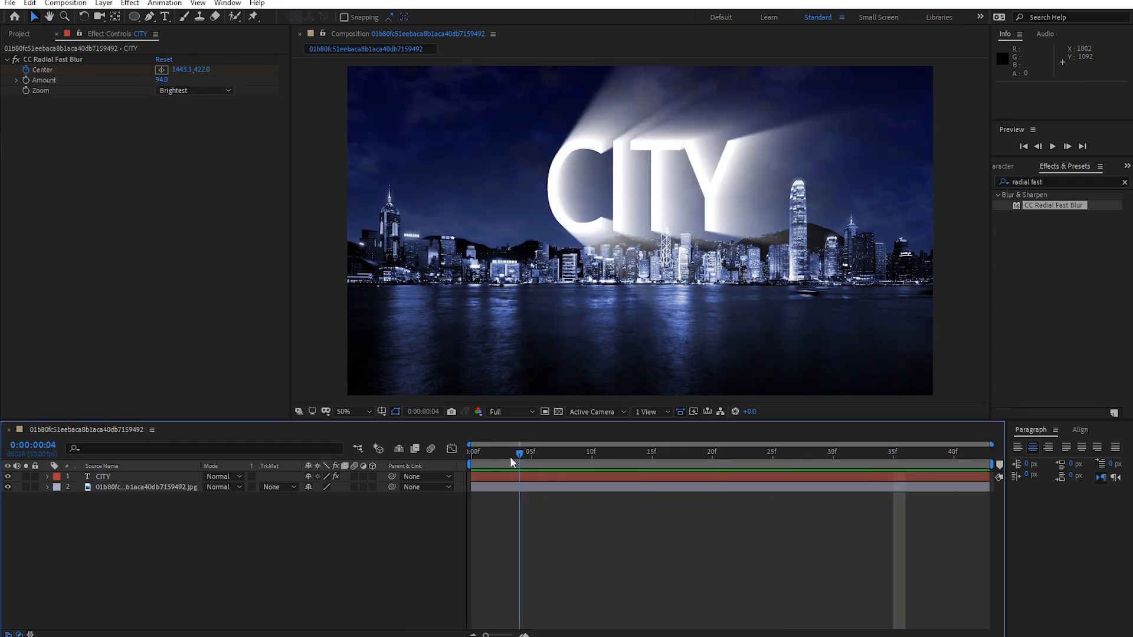
pyautogui.press('space')
pyautogui.click(674, 189)
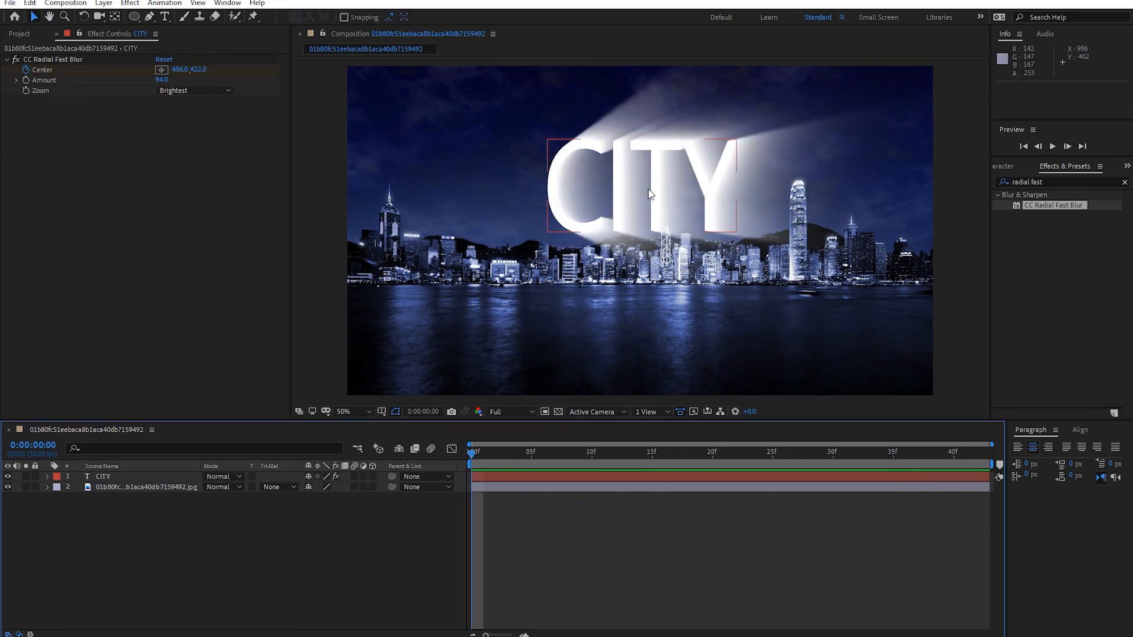
# - Keyframe the radial blur's Amount at 0 on frame 0 and at 90 on frame 6
pyautogui.click(211, 80)
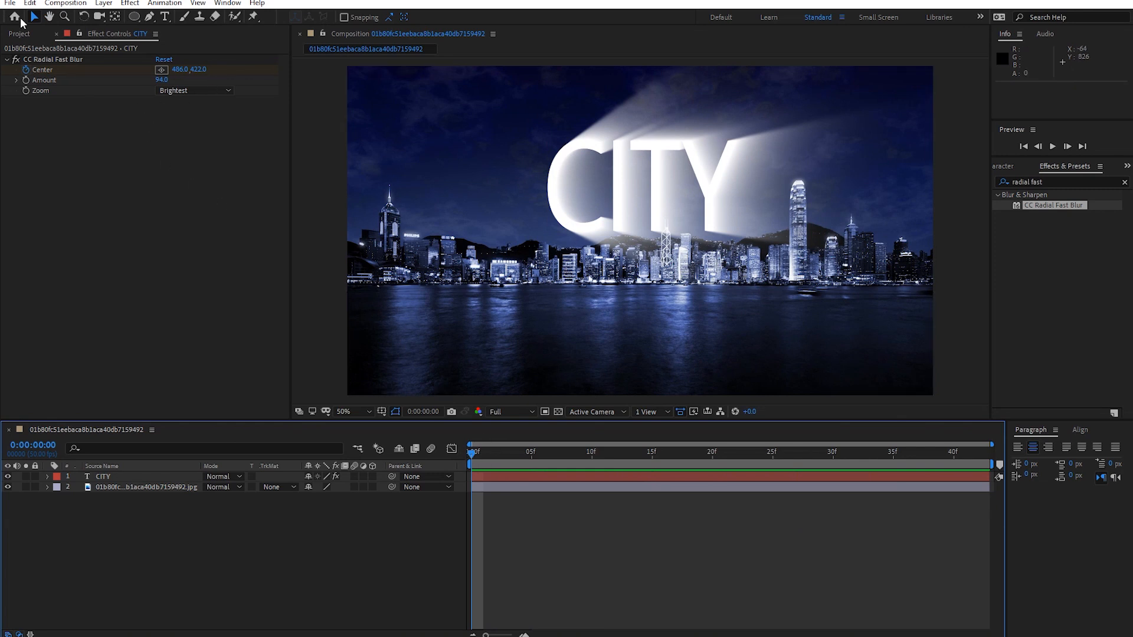
pyautogui.click(161, 79)
pyautogui.write('0')
pyautogui.press('Return')
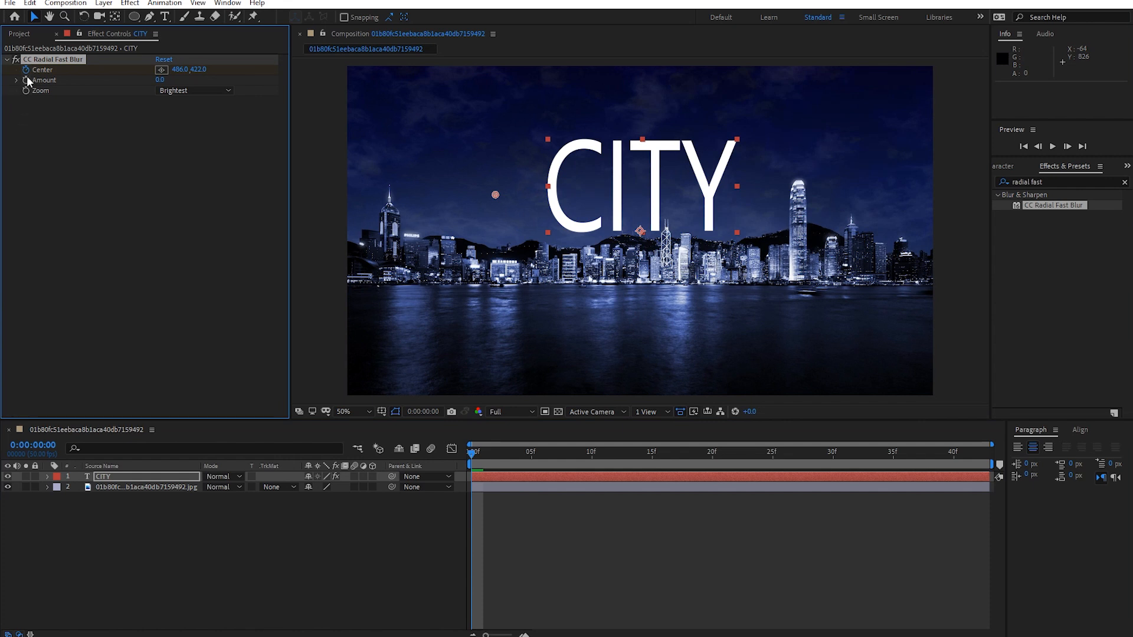
pyautogui.moveTo(476, 453); pyautogui.dragTo(543, 464)
pyautogui.click(160, 80)
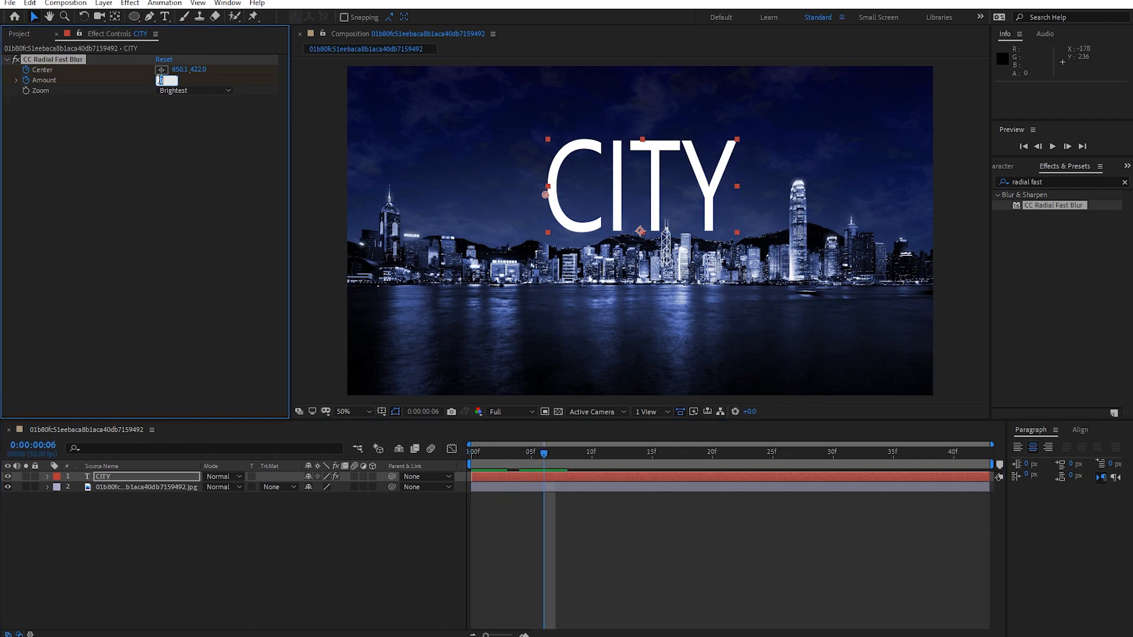
pyautogui.write('90')
pyautogui.press('Return')
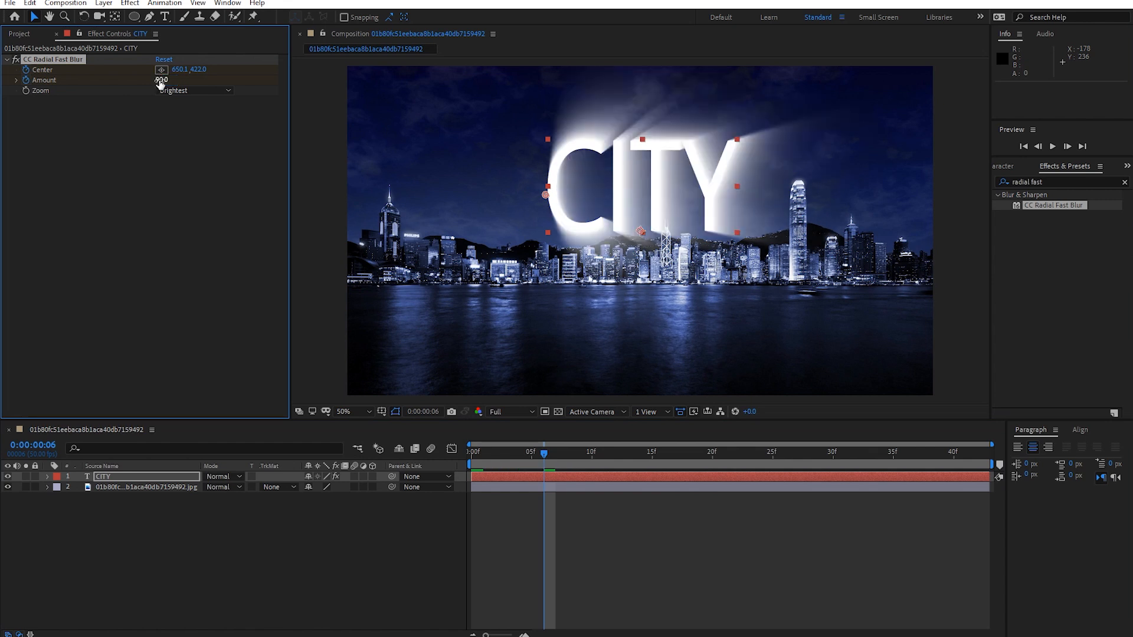
# - Reveal the CITY layer's keyframes, then keyframe the blur's Amount at 90 on frame 29 and at 0 on frame 37
pyautogui.moveTo(544, 464); pyautogui.dragTo(820, 462)
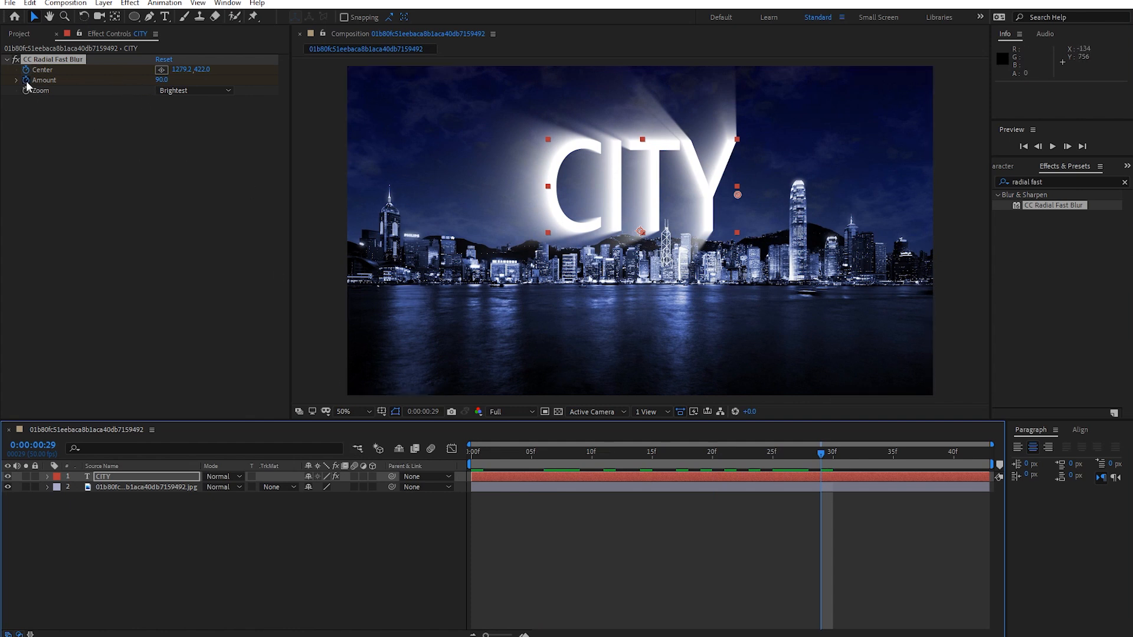
pyautogui.press('u')
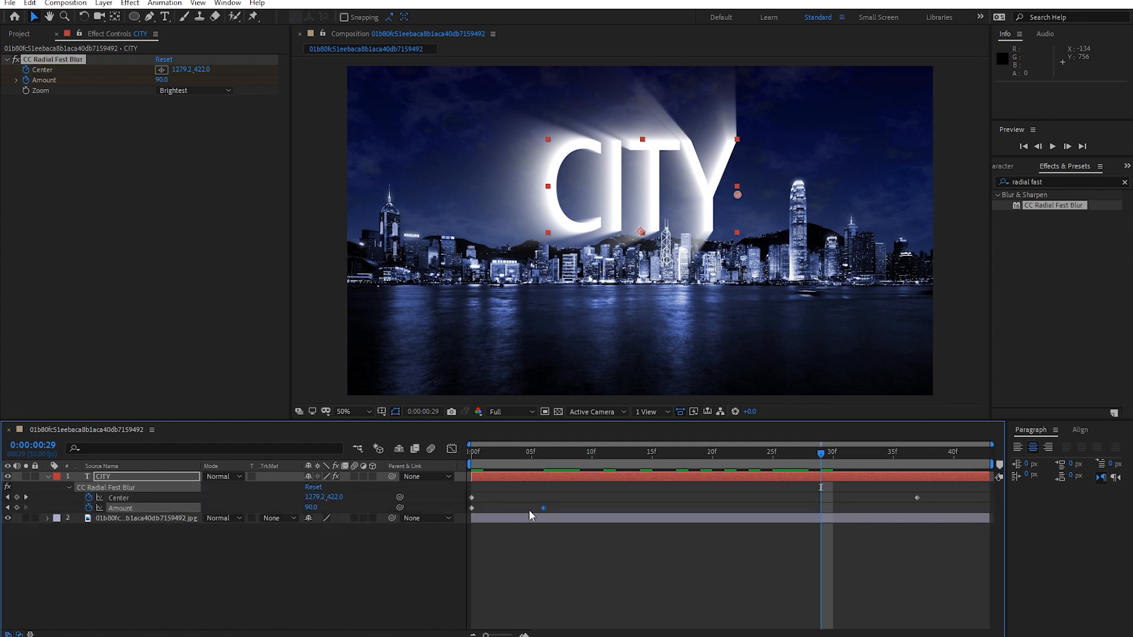
pyautogui.click(120, 498)
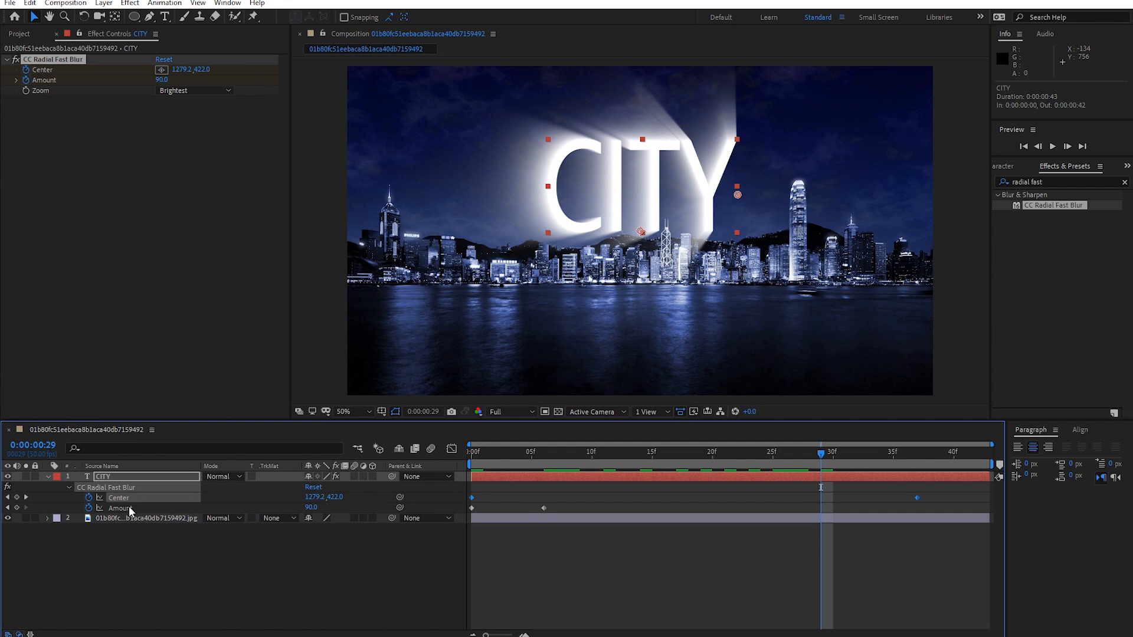
pyautogui.click(127, 508)
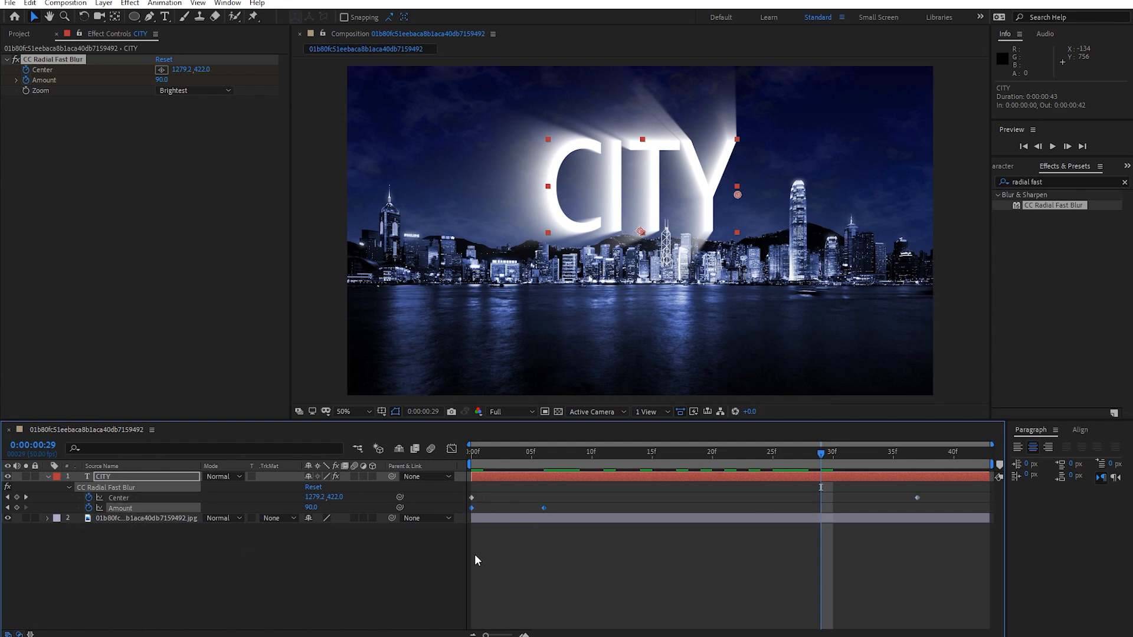
pyautogui.click(555, 541)
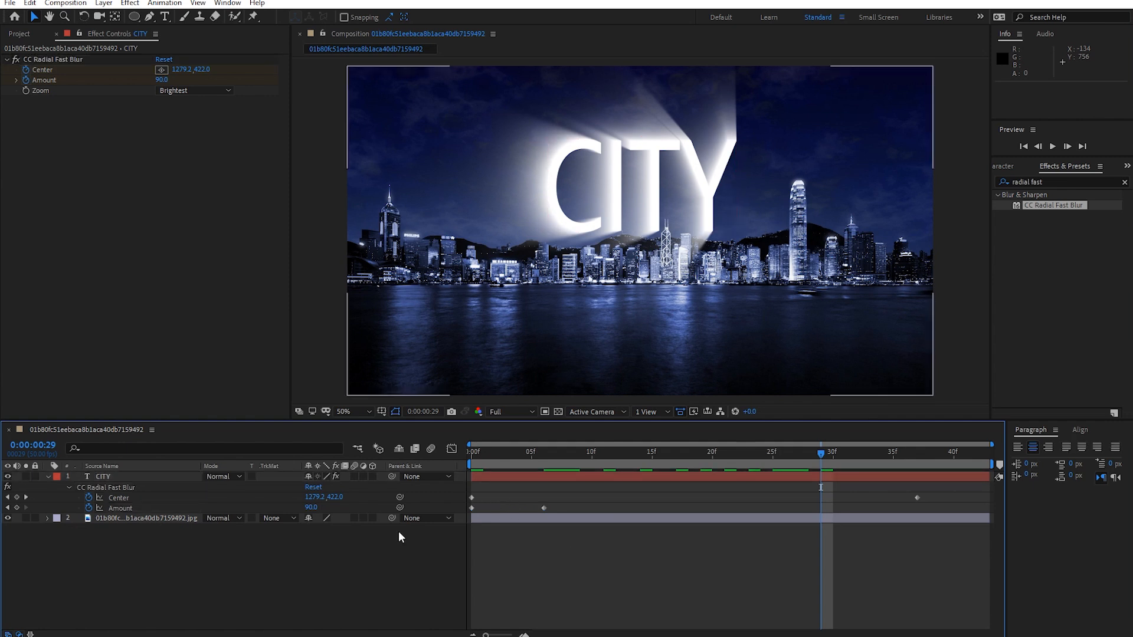
pyautogui.click(19, 510)
pyautogui.moveTo(817, 452); pyautogui.dragTo(916, 461)
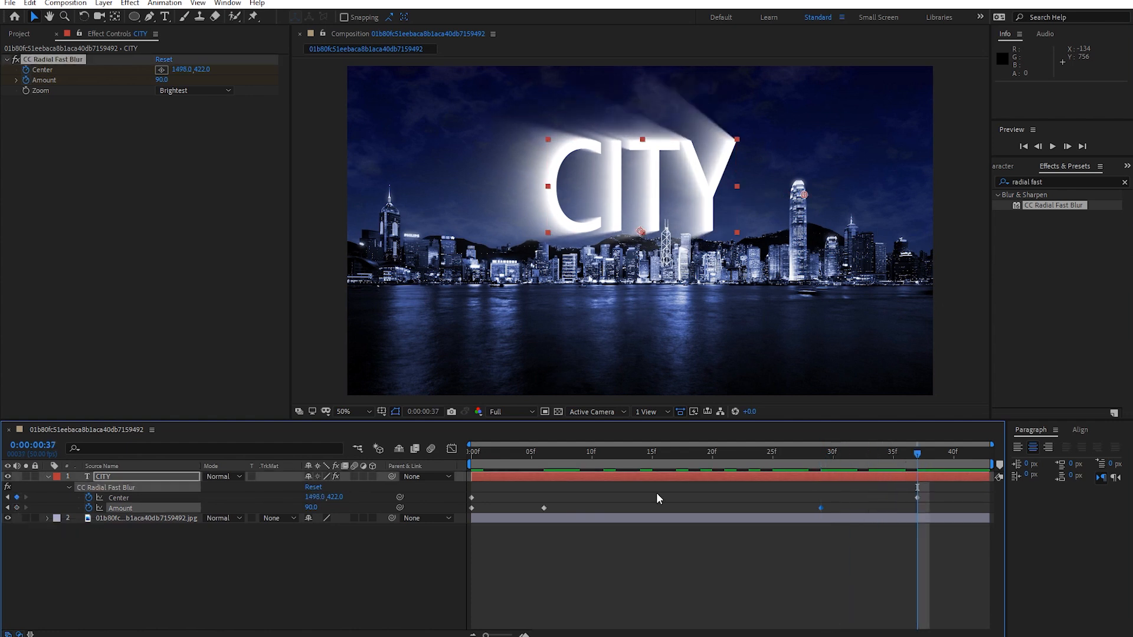
pyautogui.moveTo(316, 507); pyautogui.dragTo(263, 507)
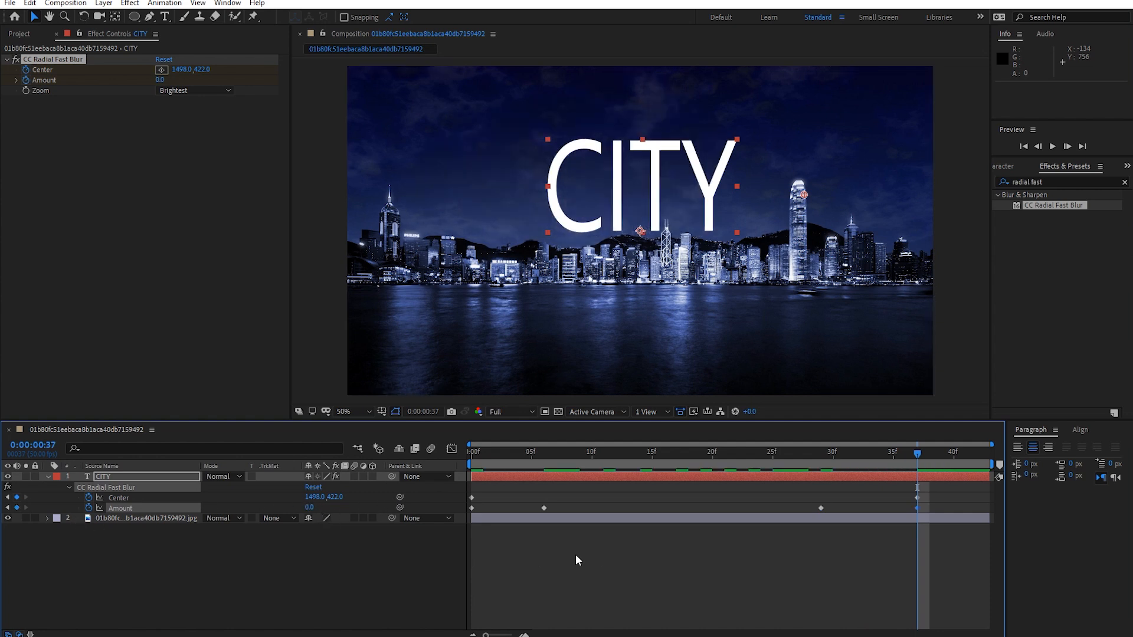
# - Play the composition from the start to preview the light rays fading in and out
pyautogui.click(536, 554)
pyautogui.press('Home')
pyautogui.press('space')
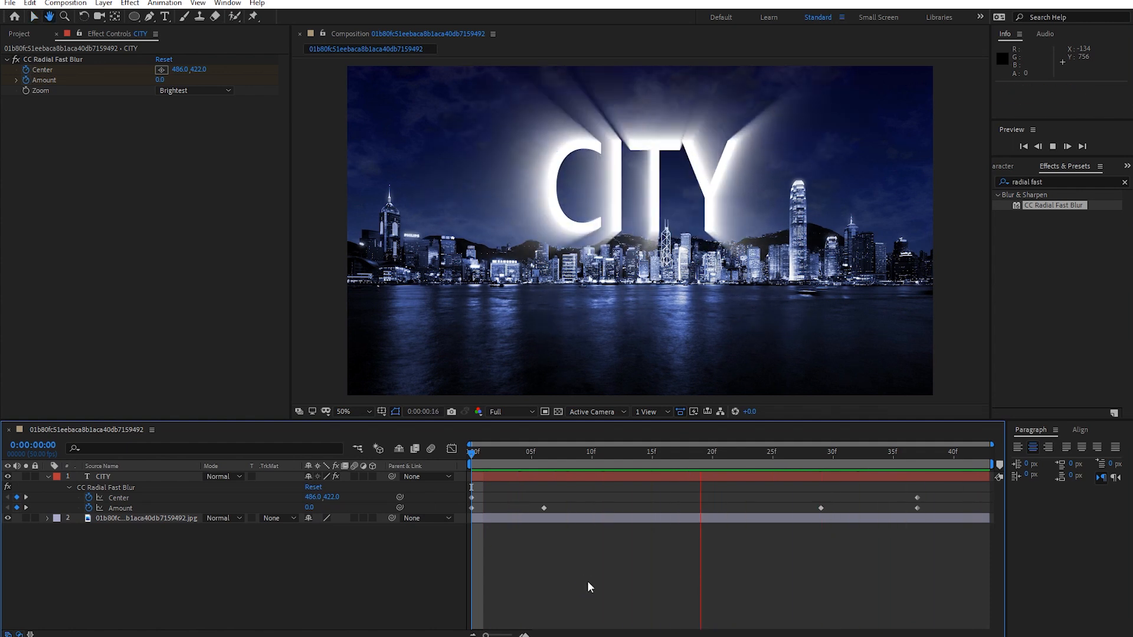
pyautogui.press('space')
# - Move the second Amount keyframe to frame 12 and apply Easy Ease Out to the first Amount keyframe
pyautogui.moveTo(543, 508); pyautogui.dragTo(616, 510)
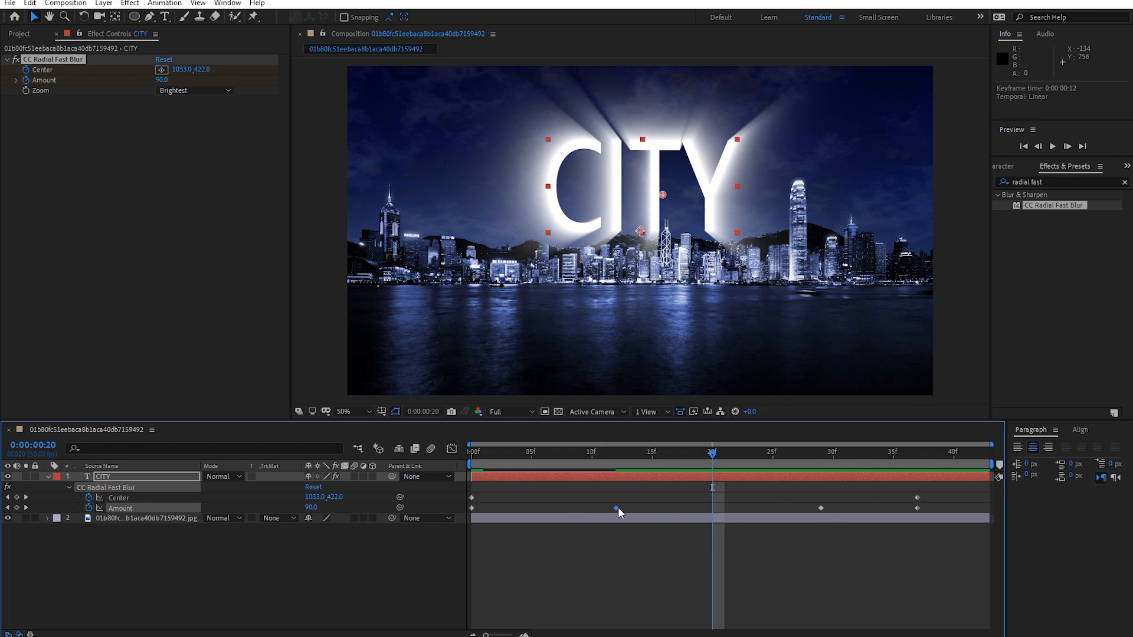
pyautogui.rightClick(470, 508)
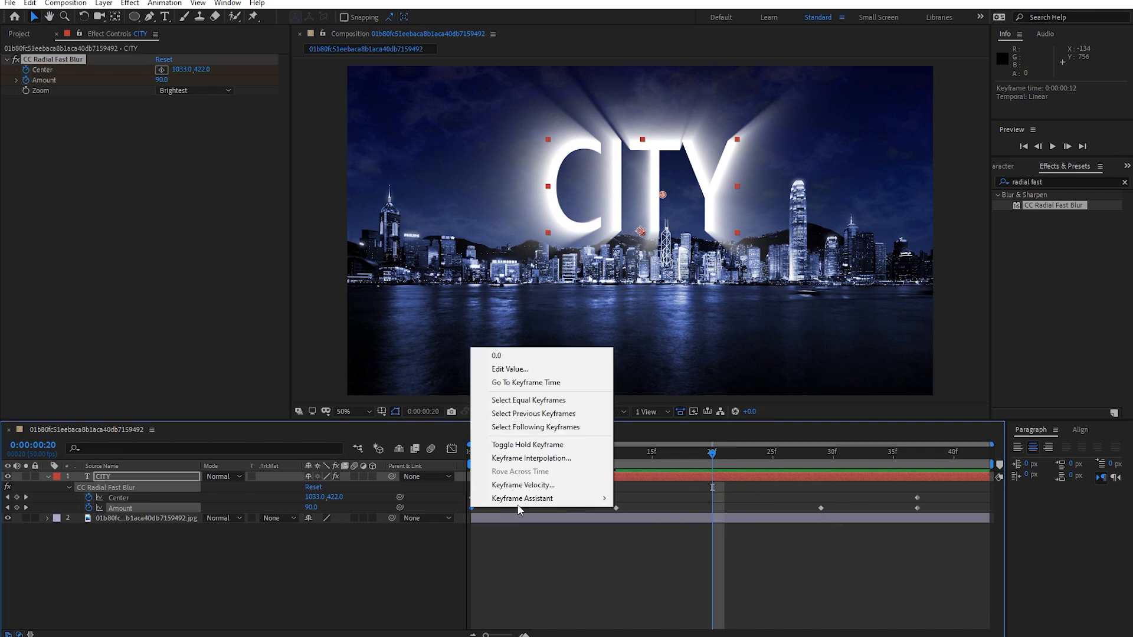
pyautogui.moveTo(524, 500)
pyautogui.click(689, 553)
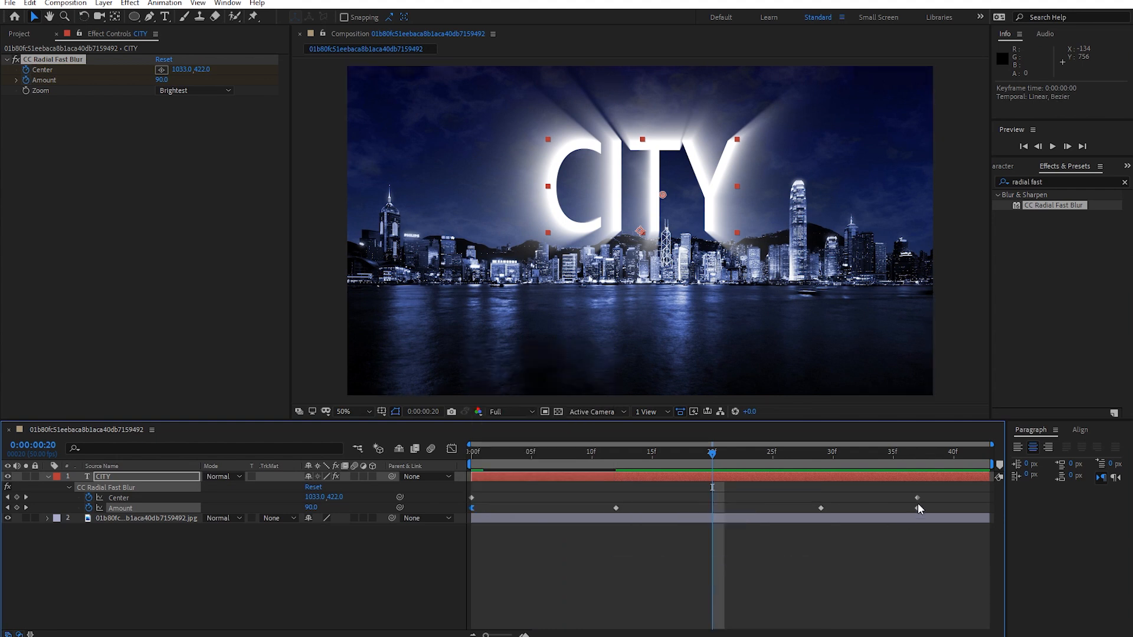
# - Apply Easy Ease In to the last Amount keyframe and move the third Amount keyframe to frame 27
pyautogui.rightClick(917, 506)
pyautogui.moveTo(968, 504)
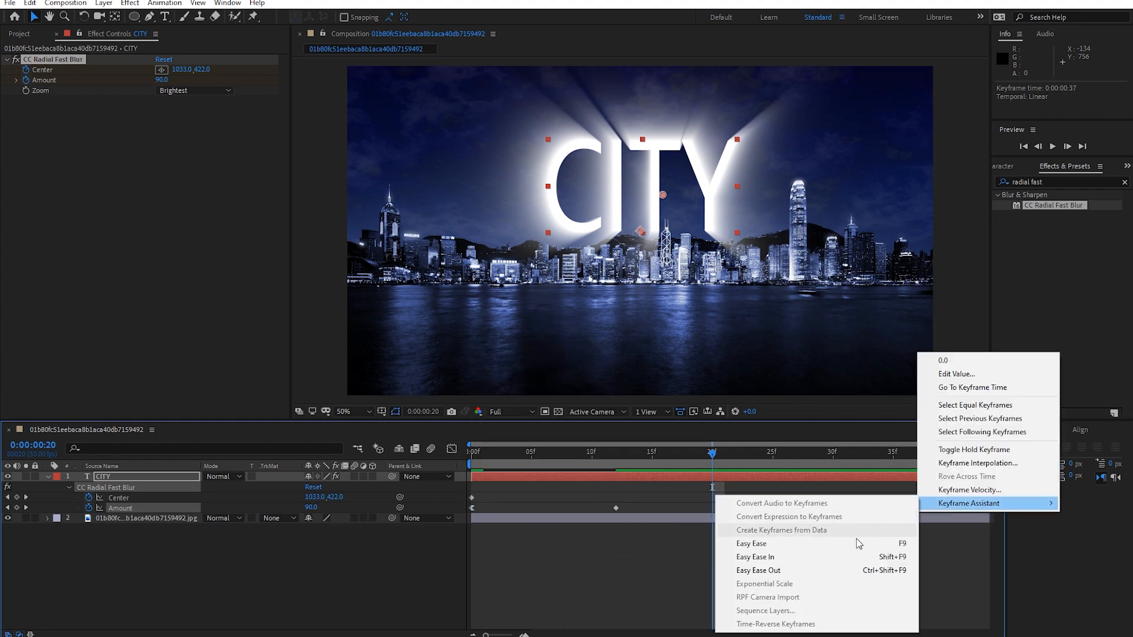
pyautogui.click(820, 554)
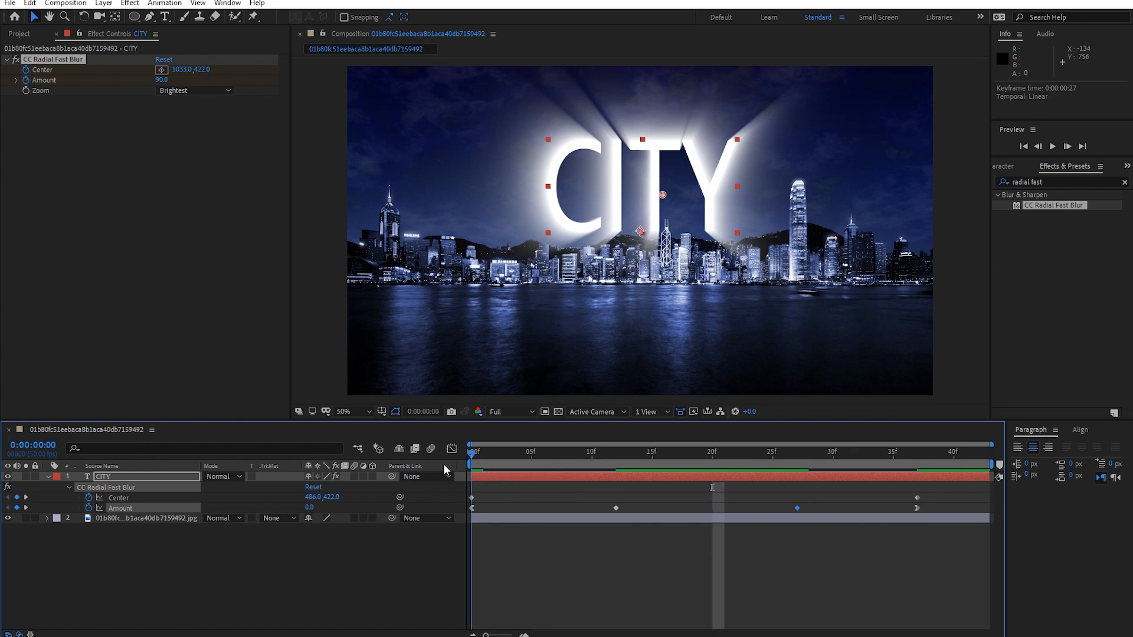
# - Preview the eased light ray animation from the first frame
pyautogui.press('Home')
pyautogui.click(539, 562)
pyautogui.press('space')
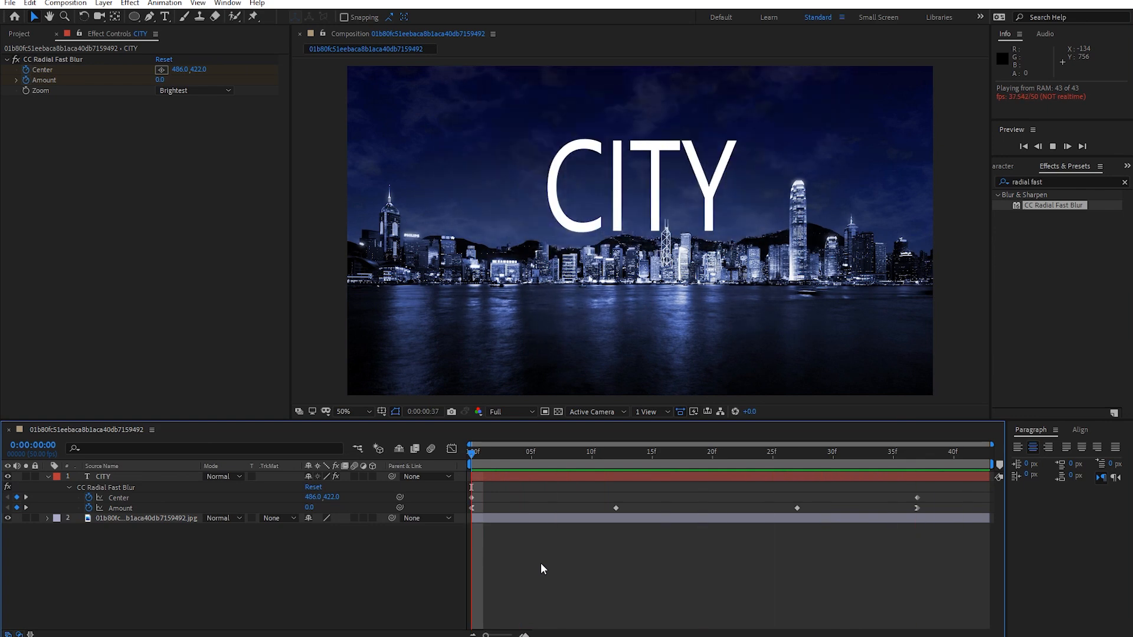
pyautogui.press('space')
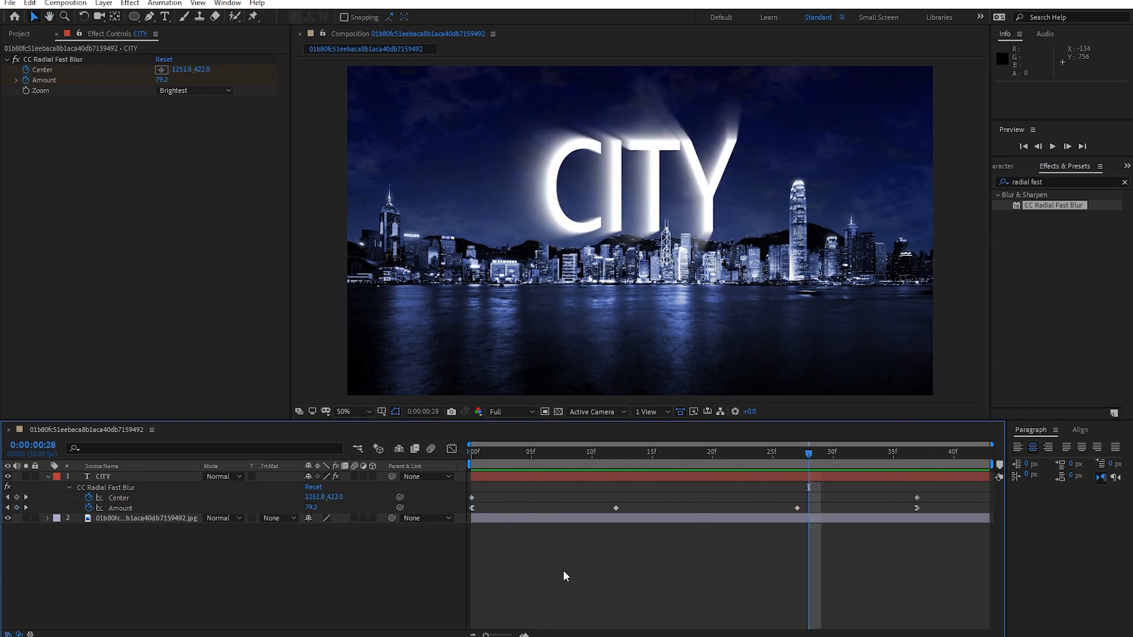
# - Lengthen the composition's duration to 0:00:03:43 in the Composition Settings
pyautogui.click(78, 2)
pyautogui.click(74, 29)
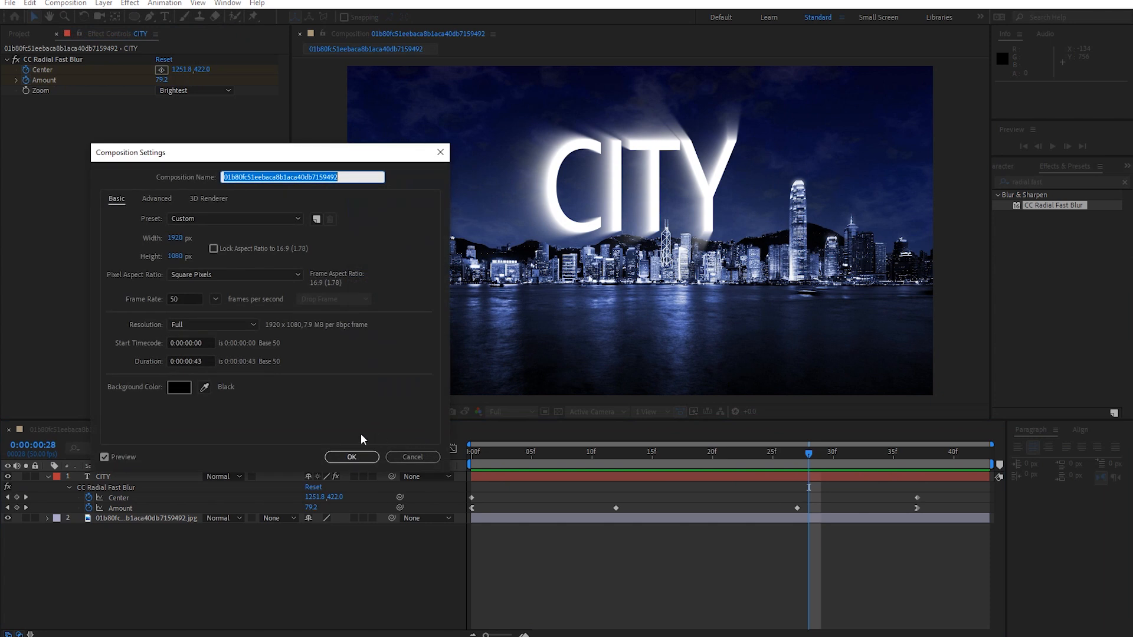
pyautogui.click(192, 361)
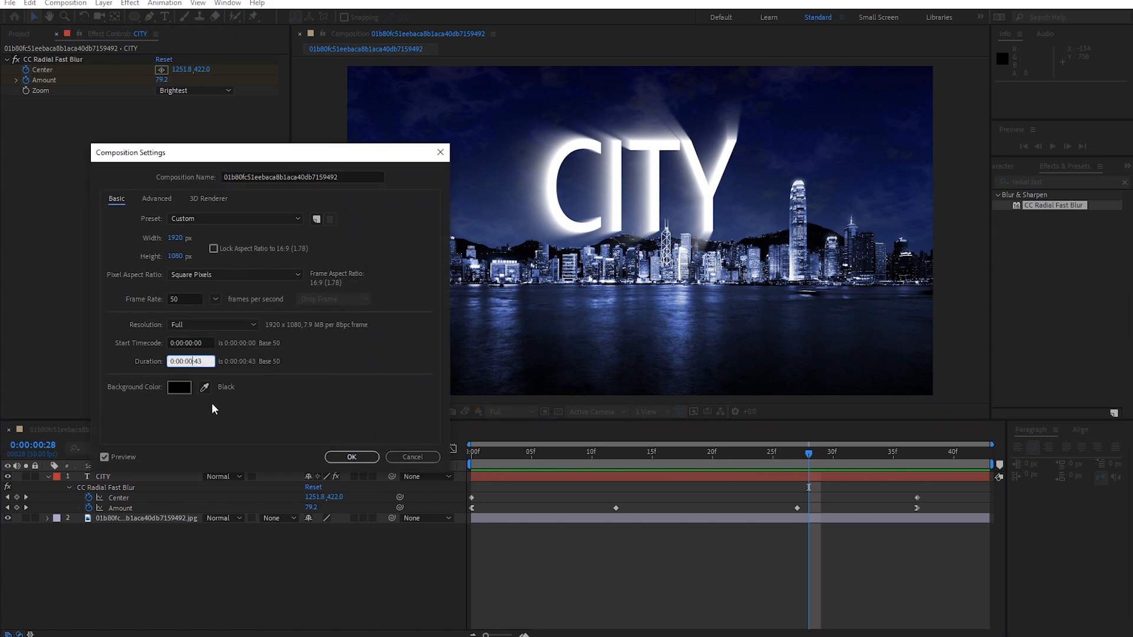
pyautogui.write('3')
pyautogui.press('Return')
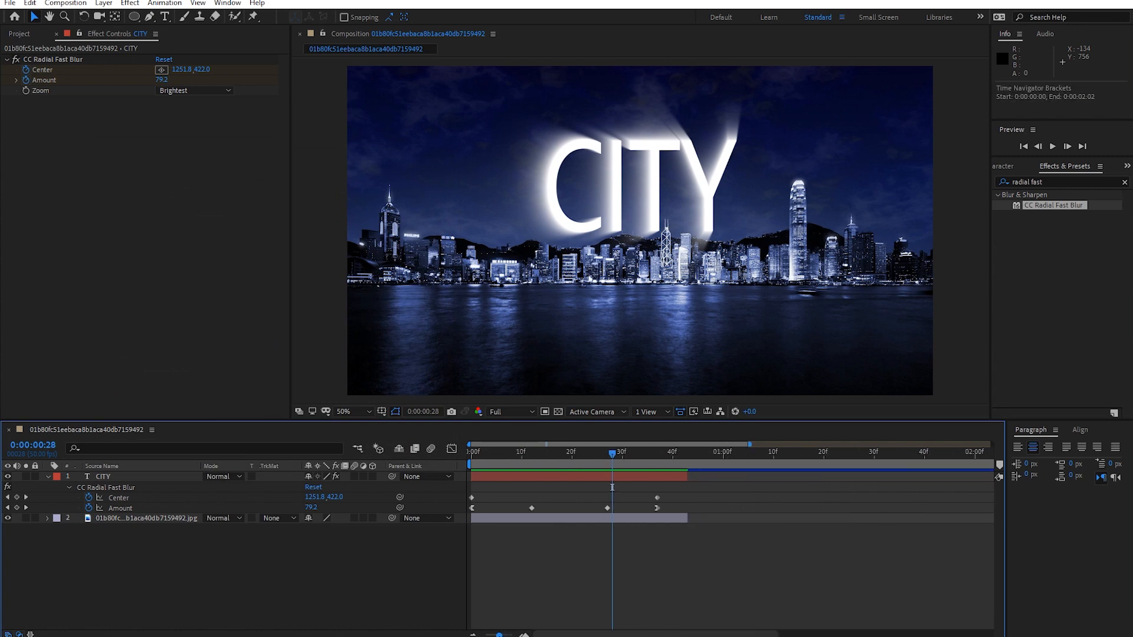
# - Extend the CITY and background image layers to 3:00, and spread the blur's Center and Amount keyframes out to about 1:44
pyautogui.click(559, 478)
pyautogui.keyDown('shift'); pyautogui.click(576, 517); pyautogui.keyUp('shift')
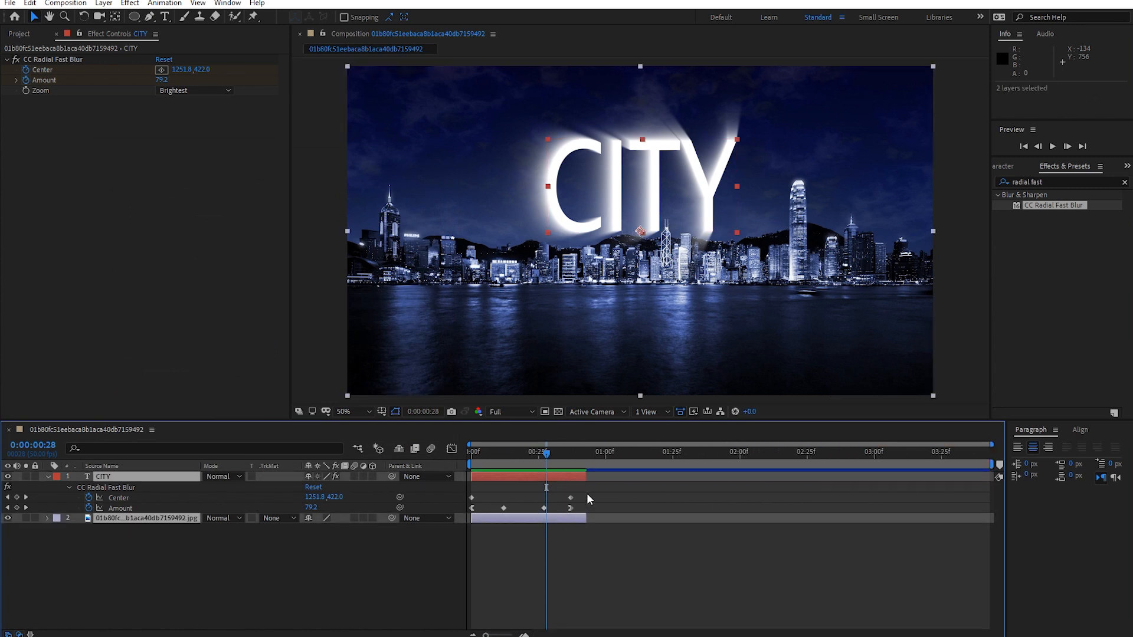
pyautogui.moveTo(587, 479); pyautogui.dragTo(696, 508)
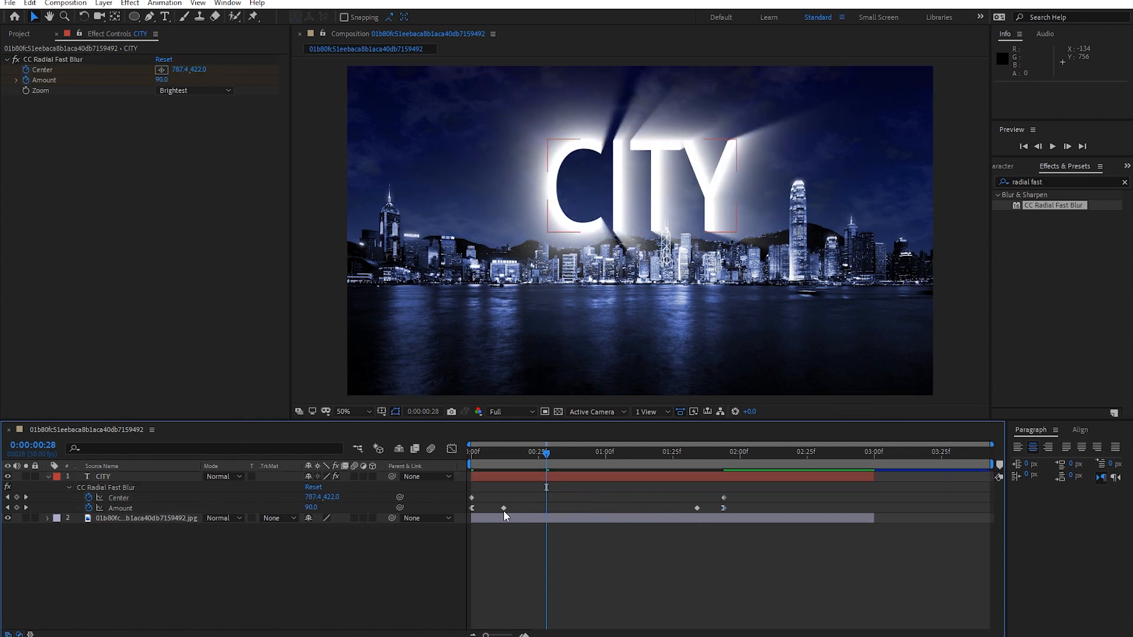
pyautogui.moveTo(504, 508); pyautogui.dragTo(554, 508)
pyautogui.moveTo(695, 508); pyautogui.dragTo(637, 507)
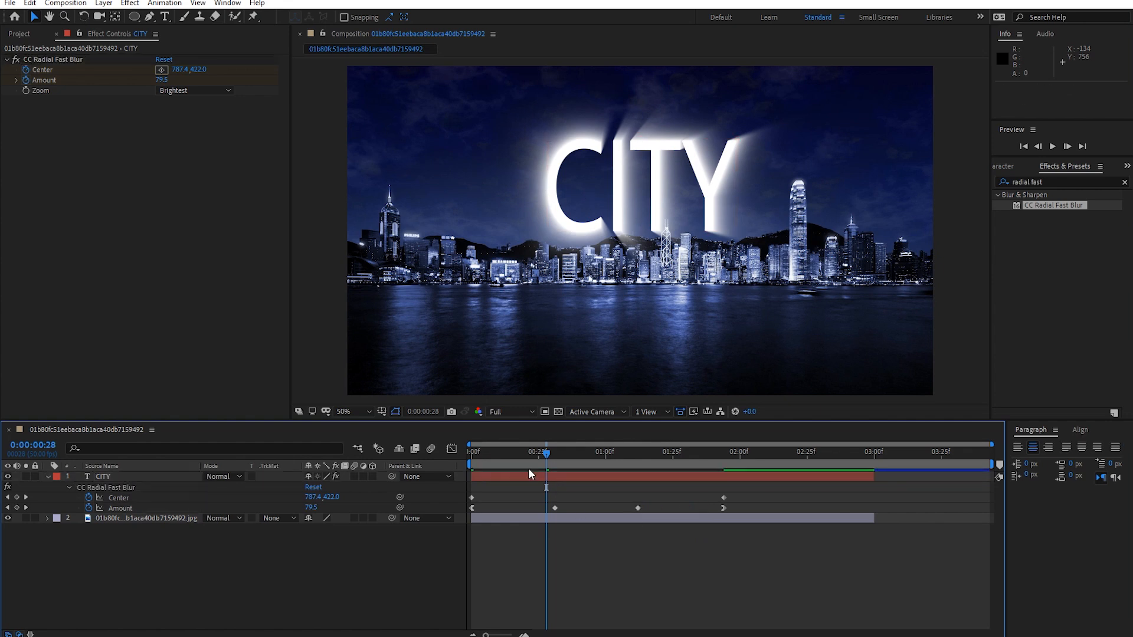
# - Play the lengthened light ray animation twice from the start and return to frame 0
pyautogui.press('Home')
pyautogui.press('space')
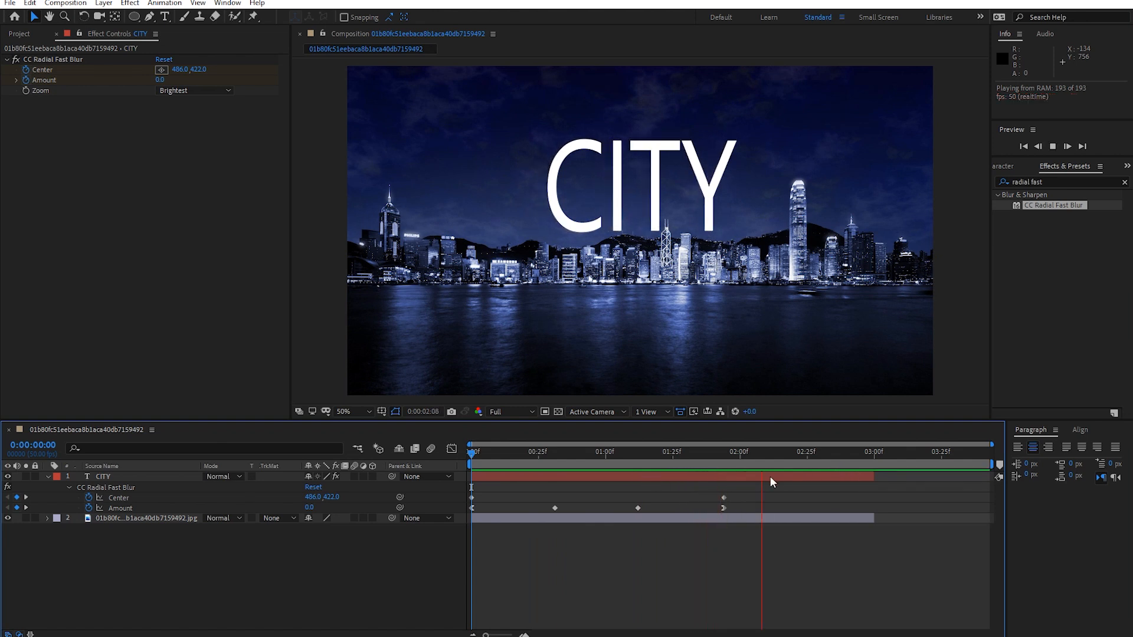
pyautogui.press('space')
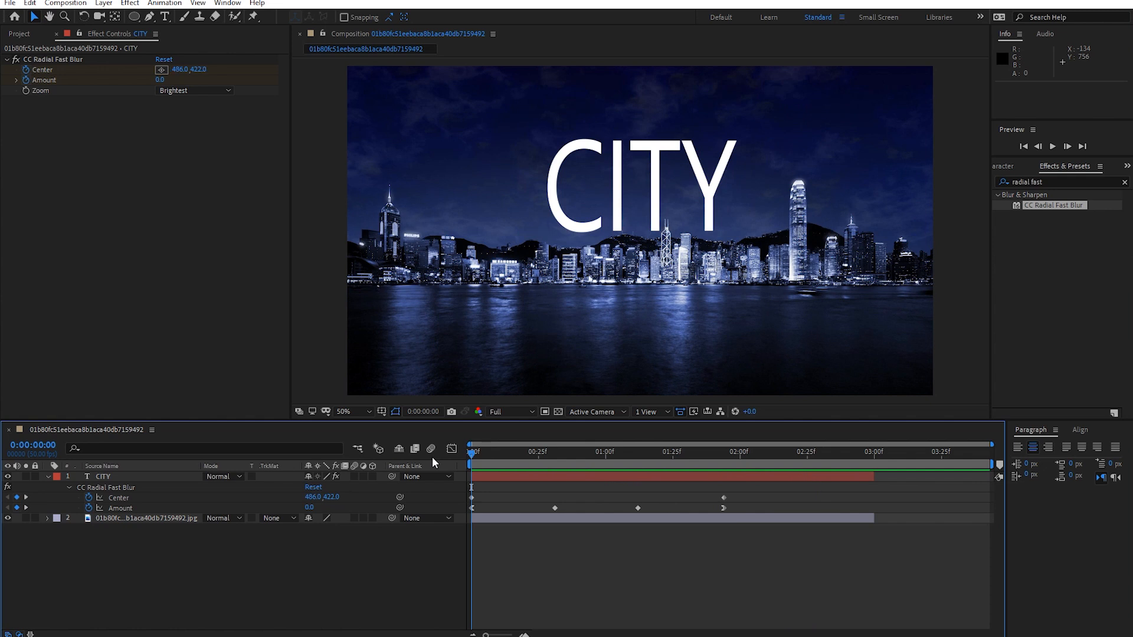
pyautogui.press('space')
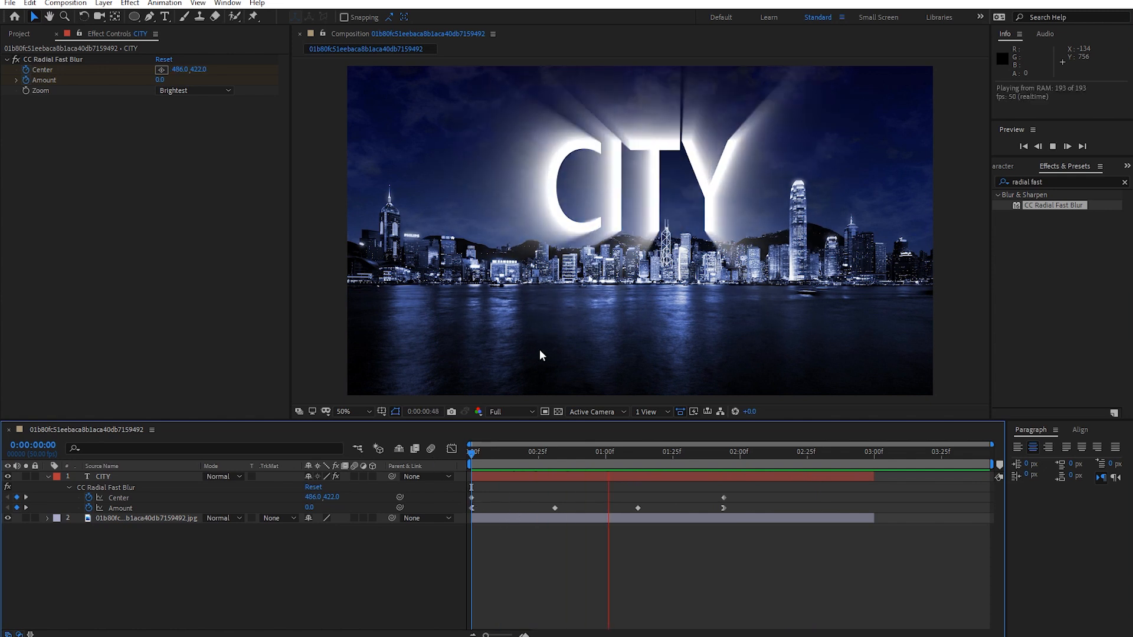
pyautogui.press('space')
pyautogui.moveTo(525, 462); pyautogui.dragTo(465, 452)
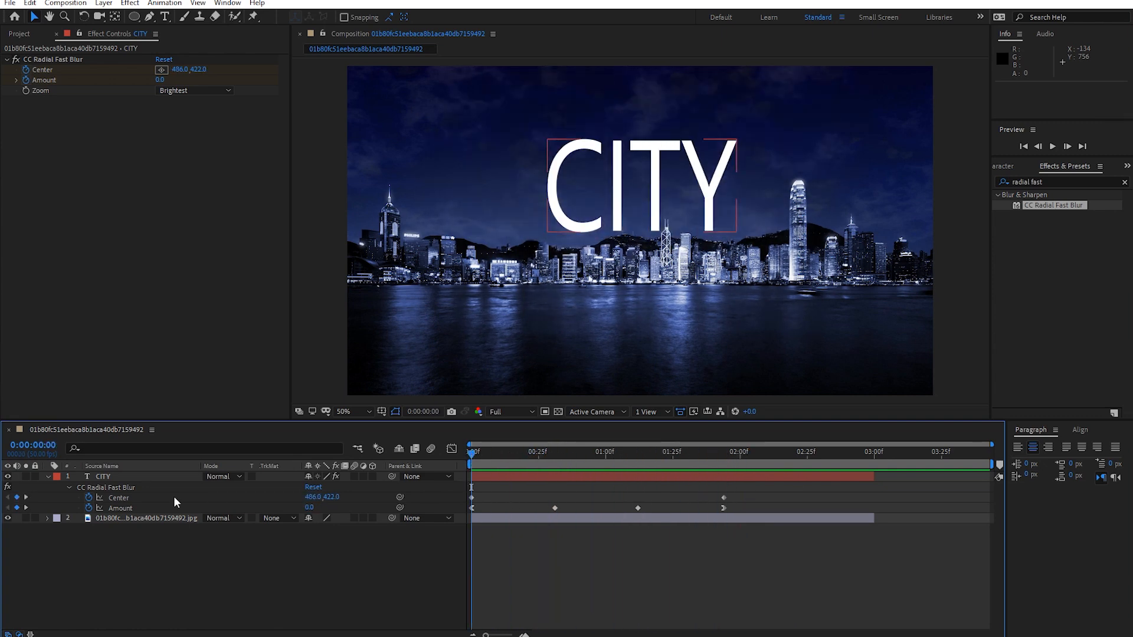
# - Duplicate the CITY text layer and delete the CC Radial Fast Blur effect from the copy
pyautogui.click(125, 476)
pyautogui.hotkey('ctrl', 'd')
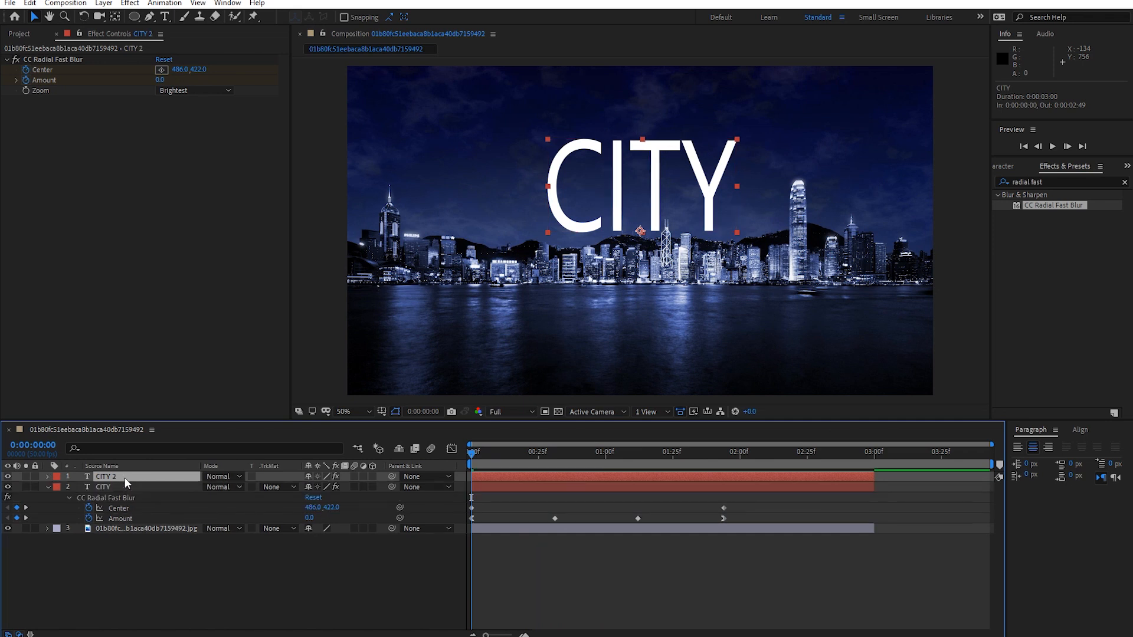
pyautogui.click(52, 56)
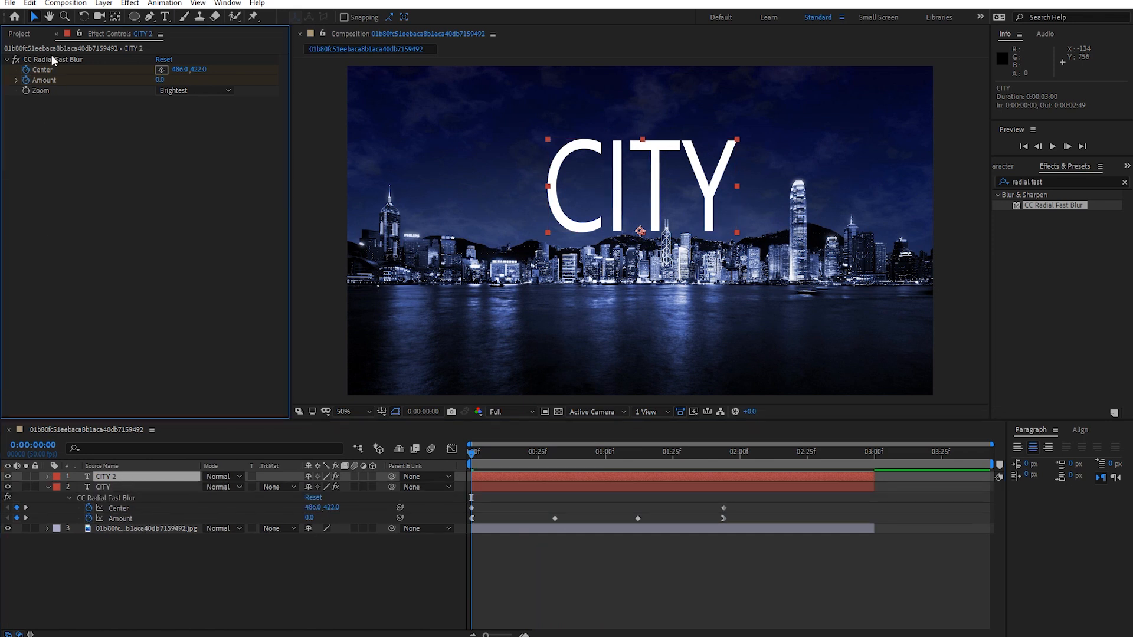
pyautogui.click(53, 56)
pyautogui.press('Delete')
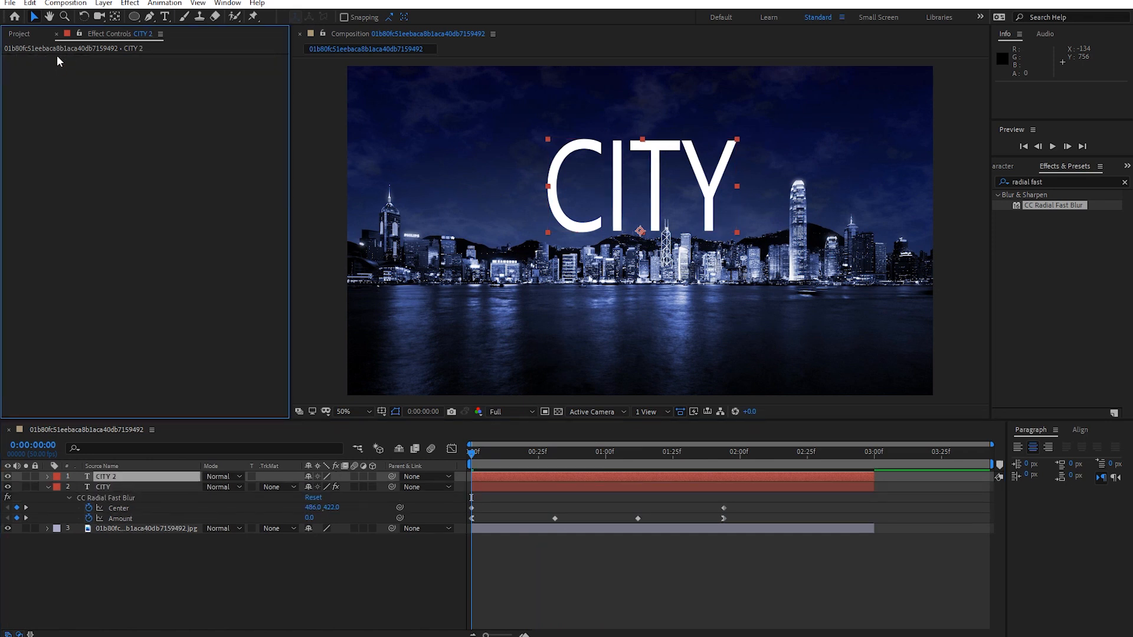
# - Recolor the CITY 2 text copy to bright blue (0078FF) and preview it against the light rays around 0:00:00:47
pyautogui.moveTo(549, 453); pyautogui.dragTo(579, 464)
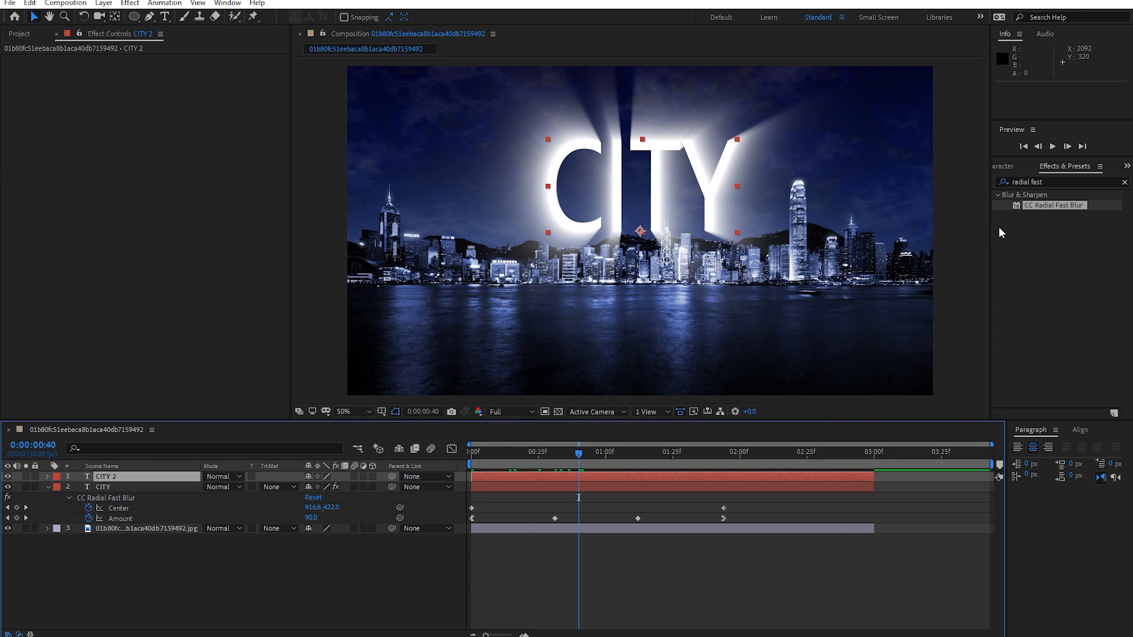
pyautogui.click(1126, 167)
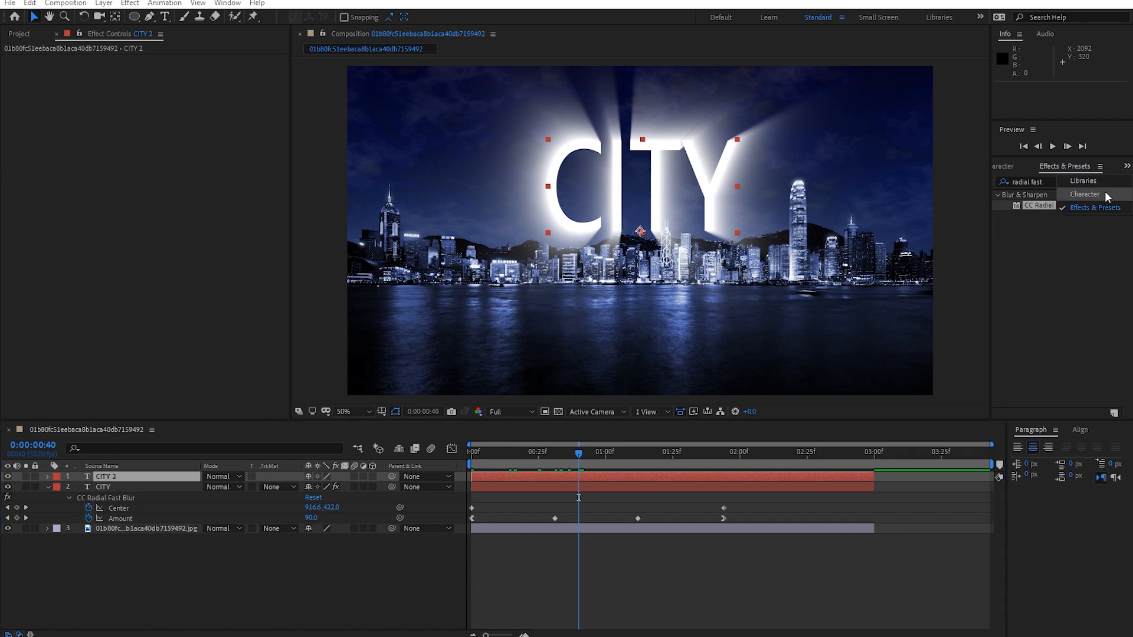
pyautogui.click(1104, 193)
pyautogui.click(1096, 190)
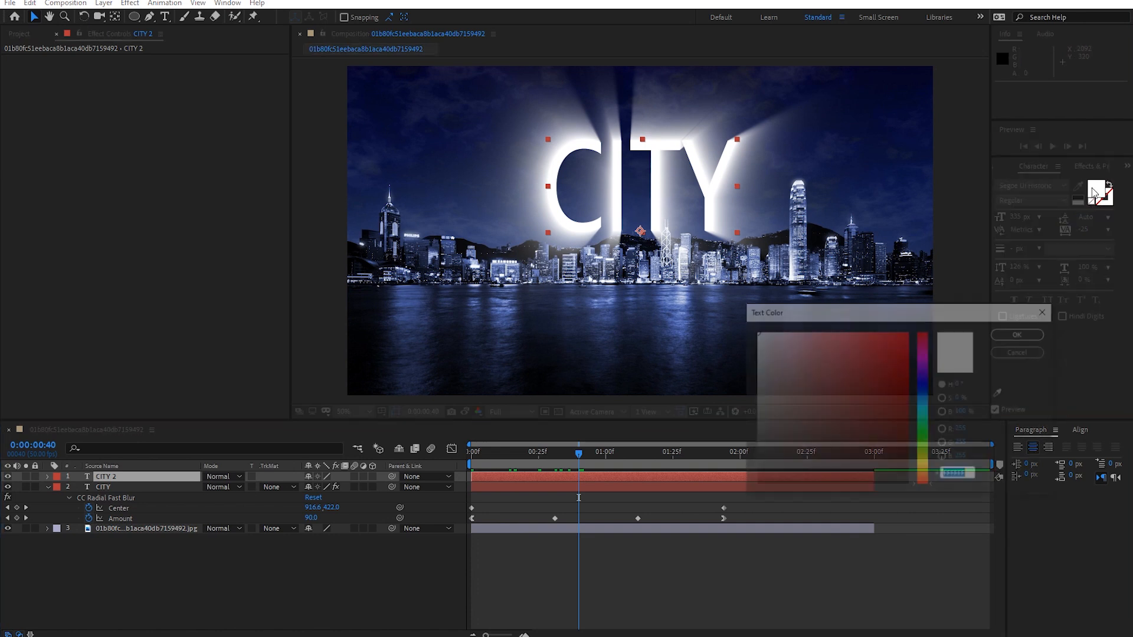
pyautogui.click(922, 394)
pyautogui.click(904, 365)
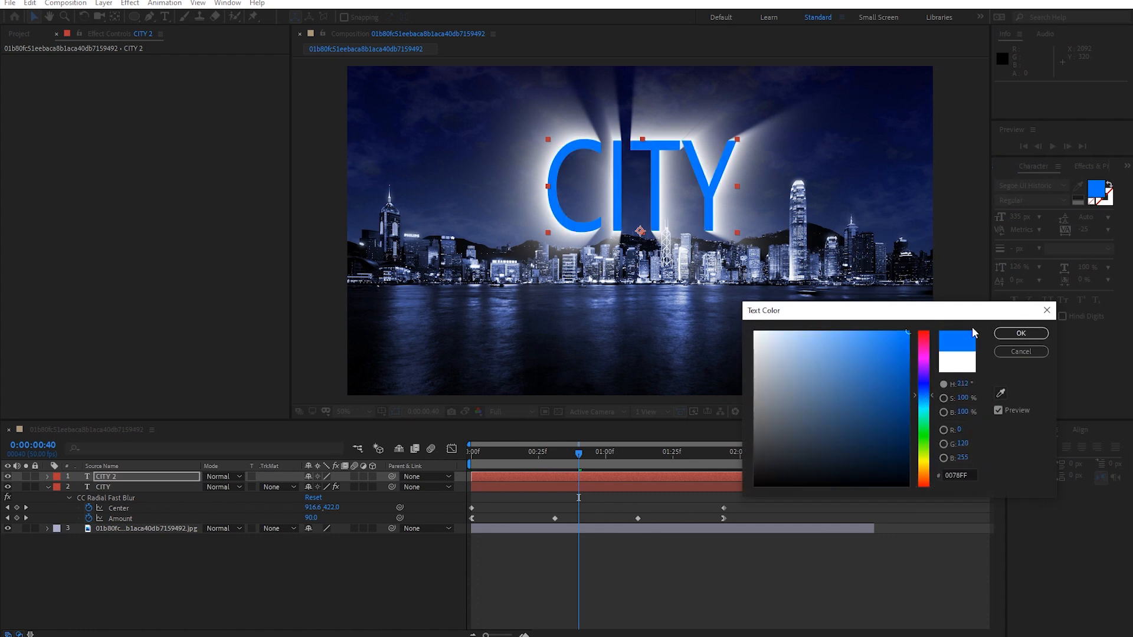
pyautogui.click(1021, 333)
pyautogui.moveTo(584, 460)
pyautogui.mouseDown()
pyautogui.moveTo(490, 461)
pyautogui.moveTo(607, 465)
pyautogui.moveTo(598, 465)
pyautogui.mouseUp()
# - Try blending modes such as Overlay, Divide and Stencil Alpha on the CITY 2 layer, and set it back to Normal
pyautogui.click(216, 479)
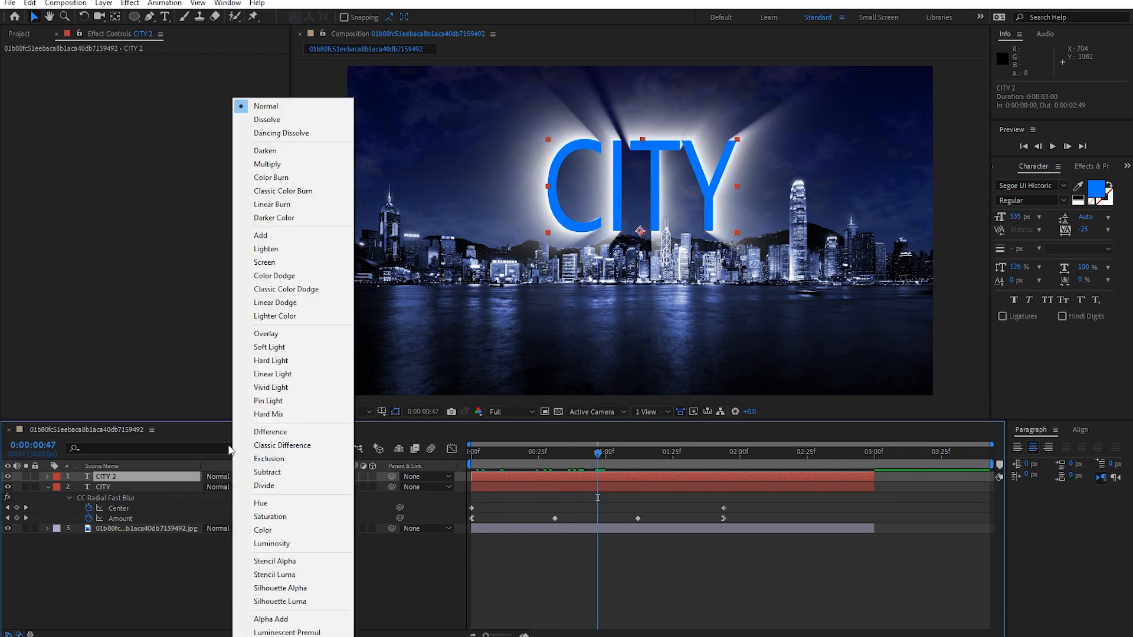
pyautogui.click(272, 265)
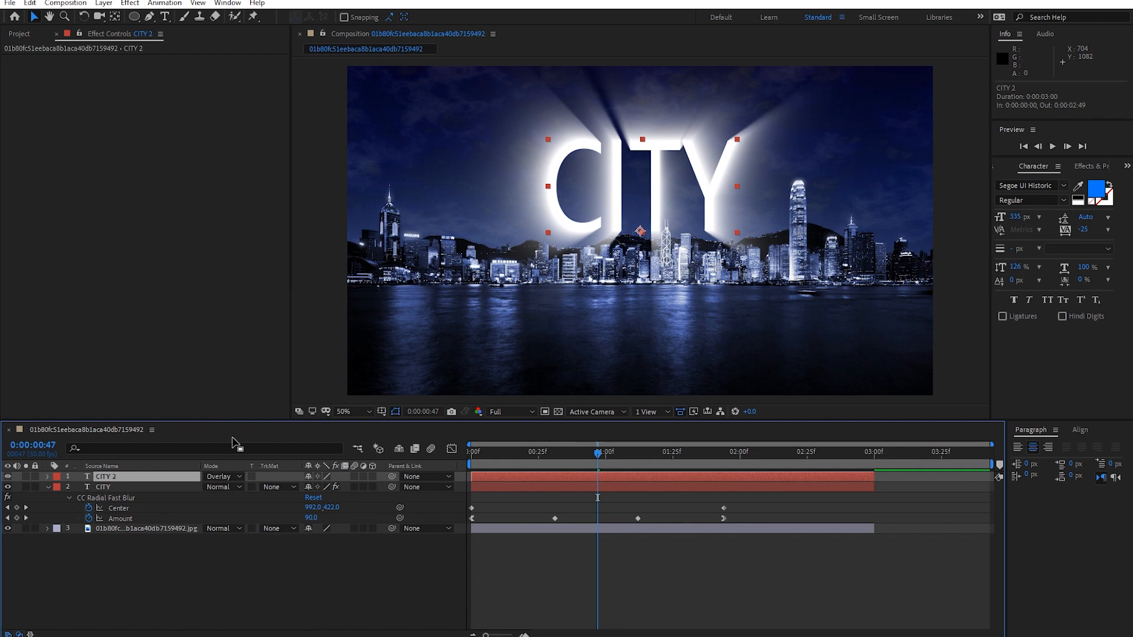
pyautogui.hotkey('shift', '=')
pyautogui.hotkey('shift', '=')
pyautogui.hotkey('shift', '=')
pyautogui.hotkey('shift', '=')
pyautogui.hotkey('shift', '=')
pyautogui.hotkey('shift', '=')
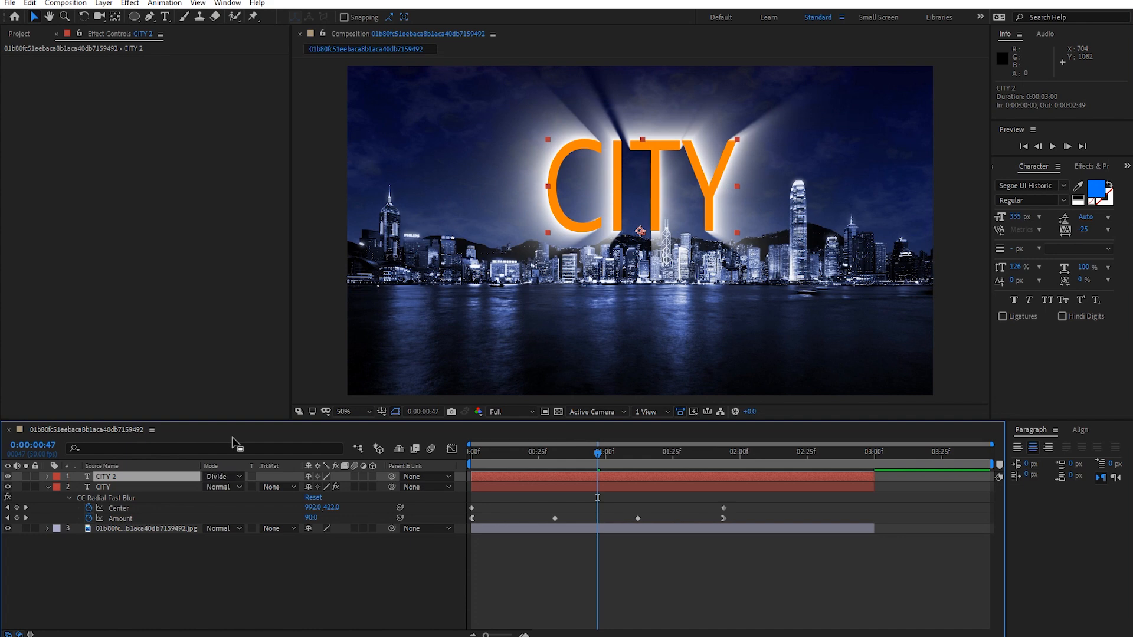
pyautogui.hotkey('shift', '=')
pyautogui.hotkey('shift', '=')
pyautogui.hotkey('shift', '=')
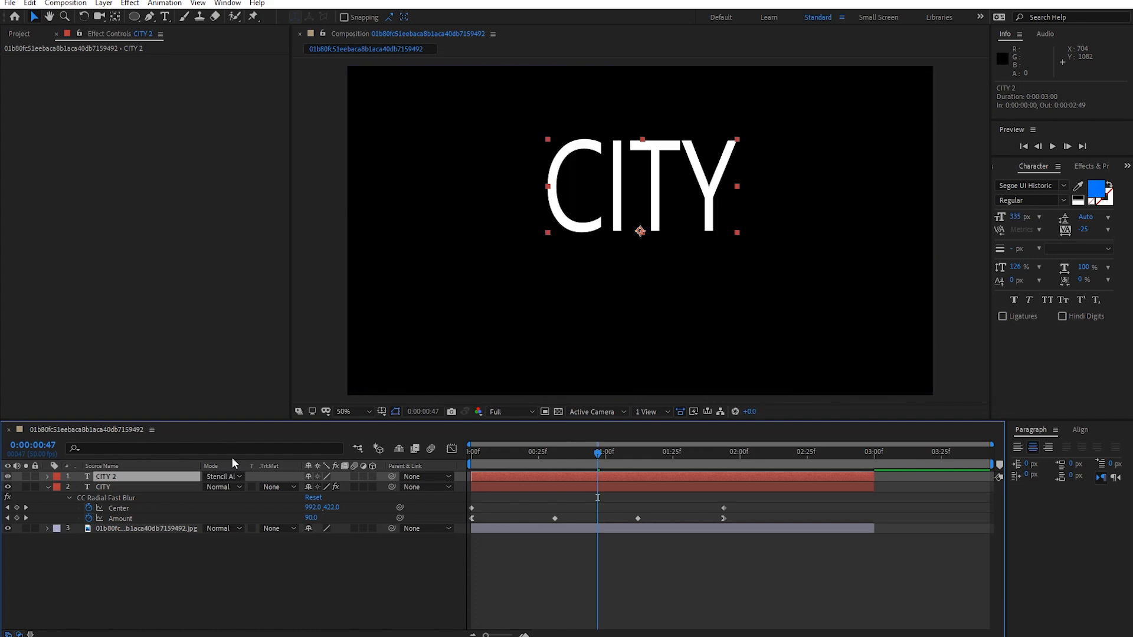
pyautogui.click(232, 477)
pyautogui.click(266, 105)
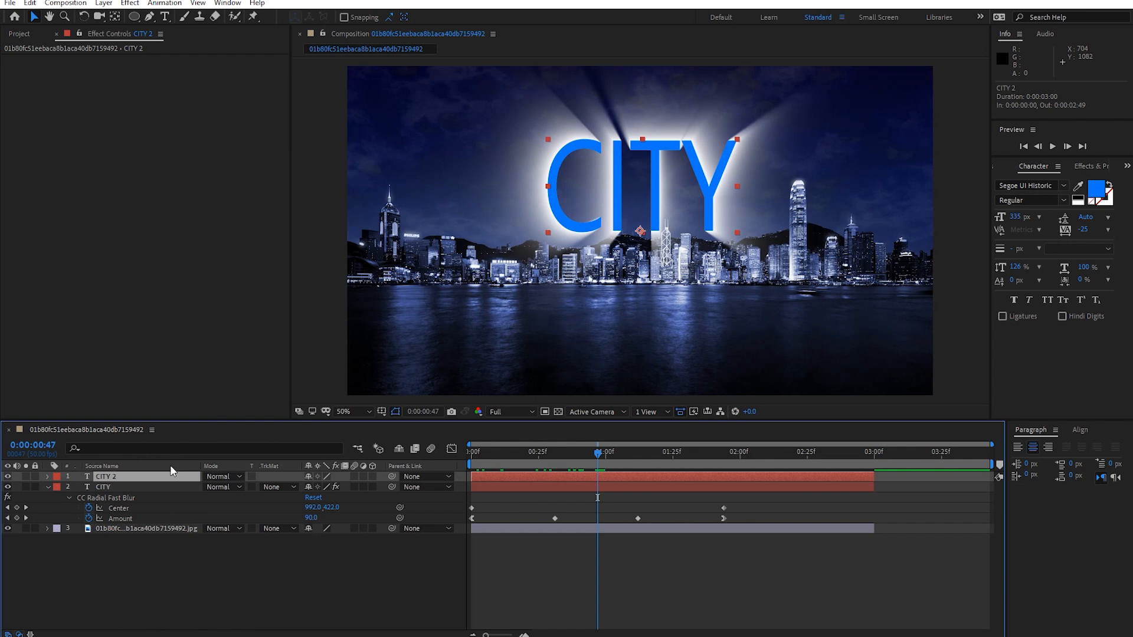
# - Reveal the CITY 2 layer's Opacity and lower it to about 28%
pyautogui.press('t')
pyautogui.moveTo(312, 488); pyautogui.dragTo(269, 490)
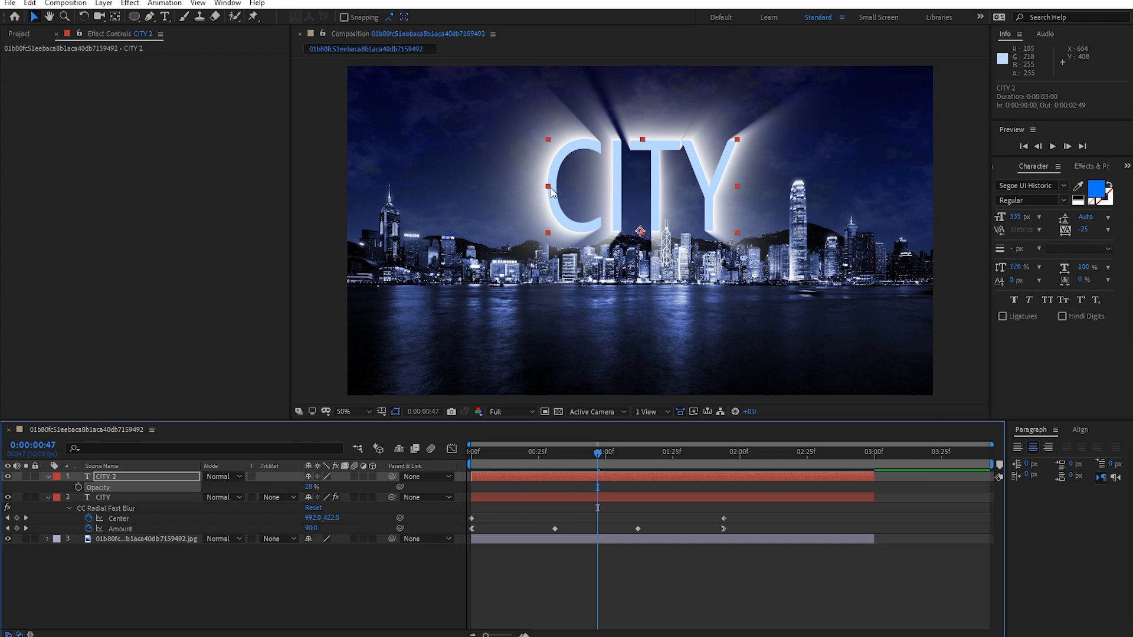
pyautogui.moveTo(308, 488)
pyautogui.mouseDown()
pyautogui.moveTo(328, 487)
pyautogui.moveTo(302, 489)
pyautogui.mouseUp()
# - Delete the CITY 2 layer, select the original CITY layer and scrub its ray animation to about 0:00:01:26
pyautogui.click(129, 478)
pyautogui.press('Delete')
pyautogui.click(77, 485)
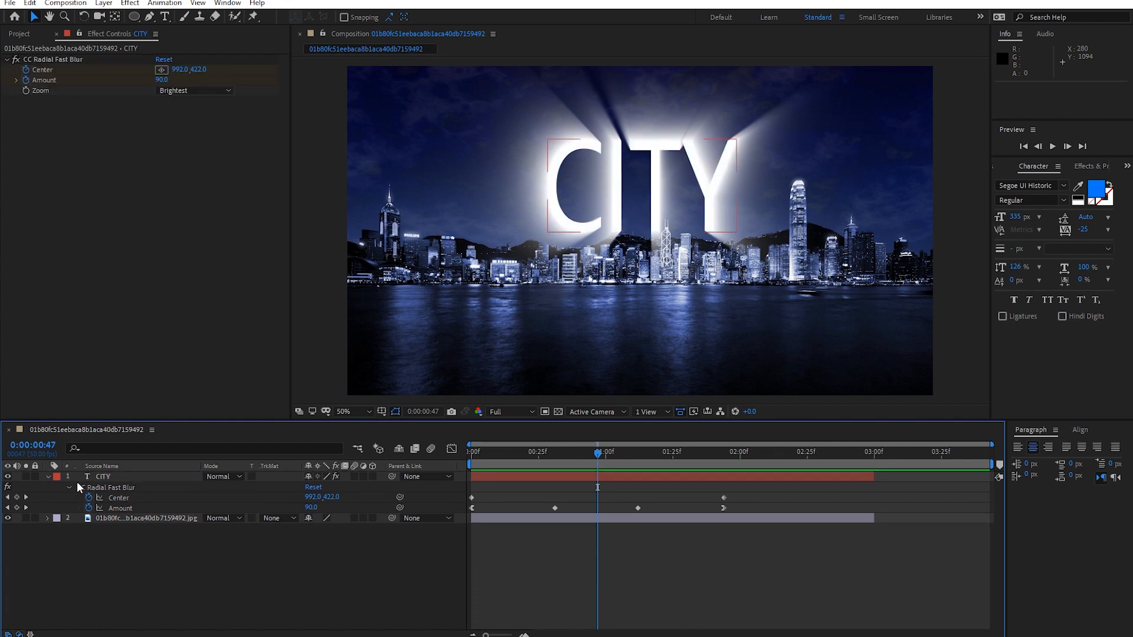
pyautogui.click(110, 474)
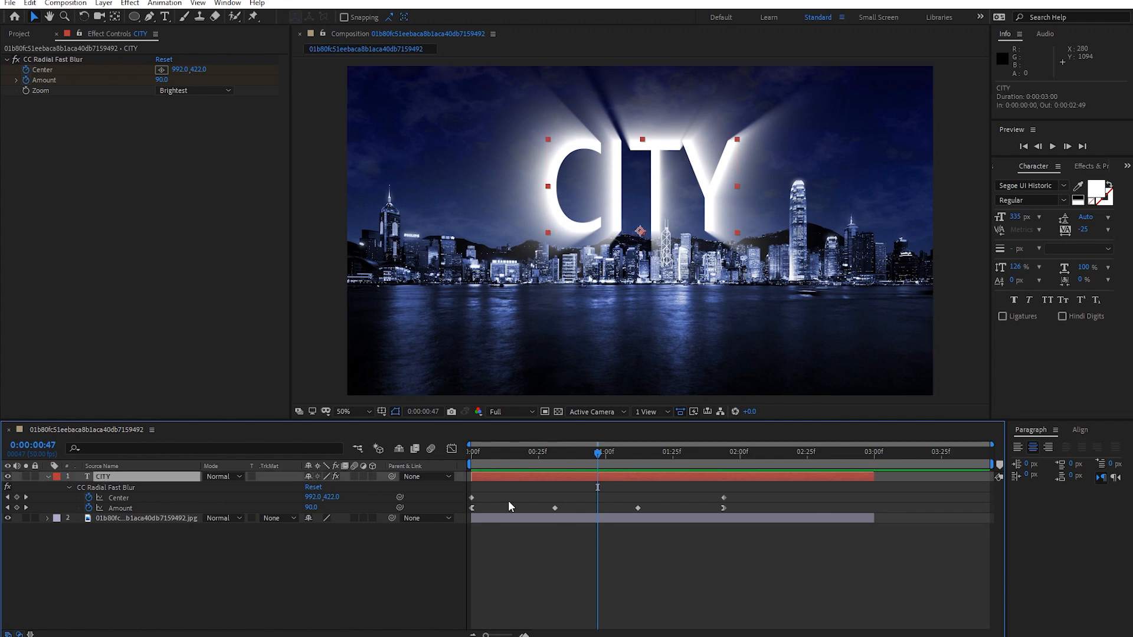
pyautogui.moveTo(590, 456); pyautogui.dragTo(678, 470)
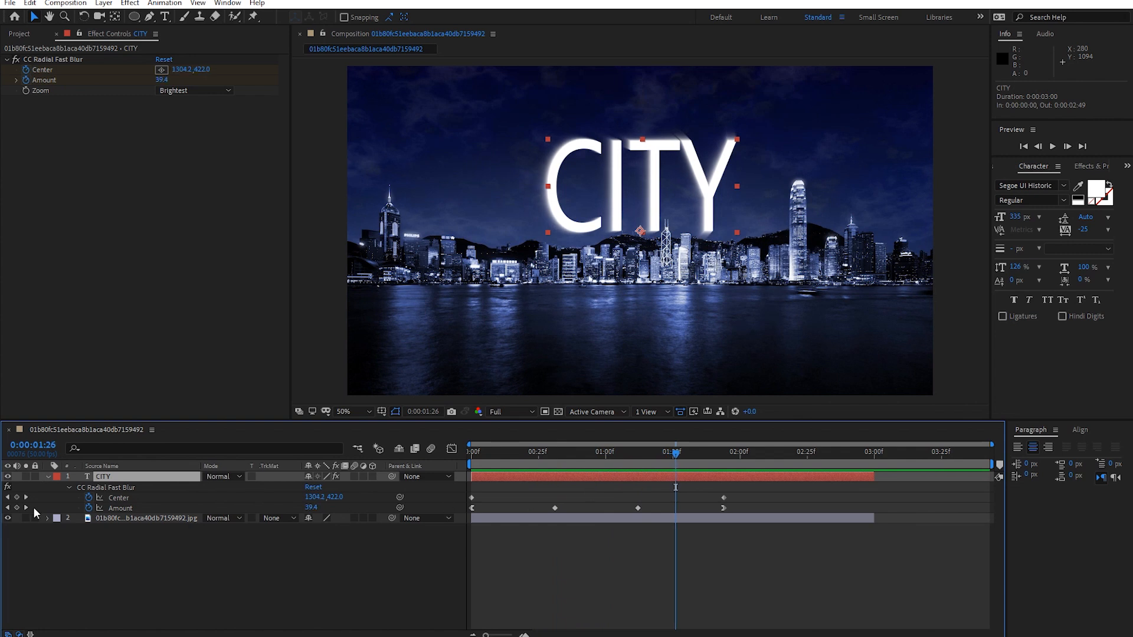
# - Hide the CITY text layer and apply CC Radial Fast Blur with Brightest zoom to the background image layer
pyautogui.click(7, 476)
pyautogui.click(146, 533)
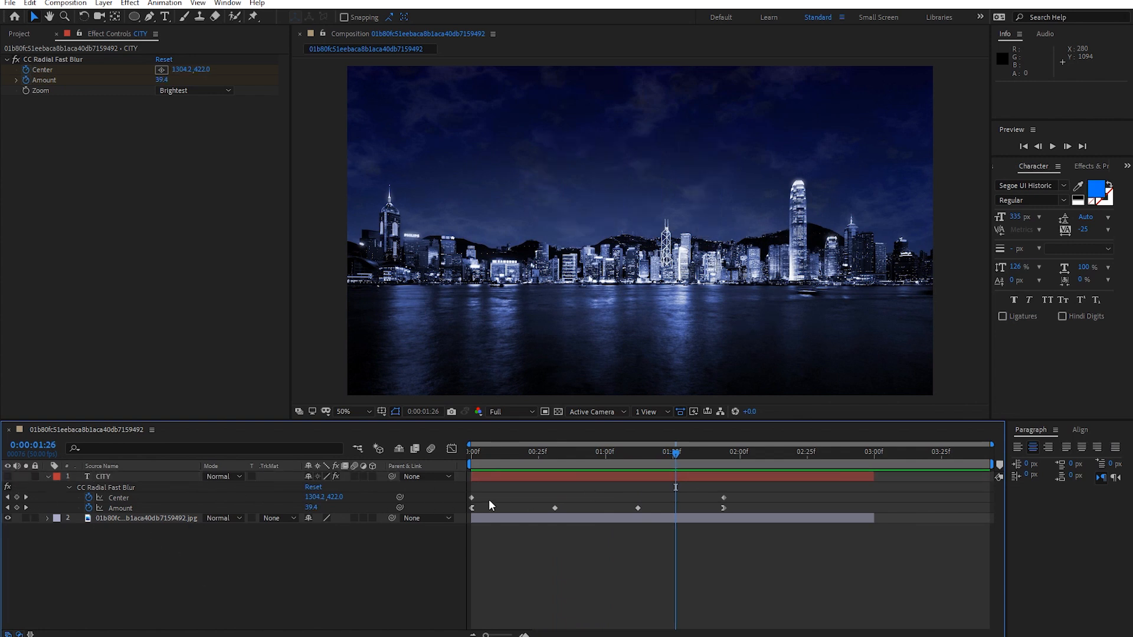
pyautogui.click(157, 519)
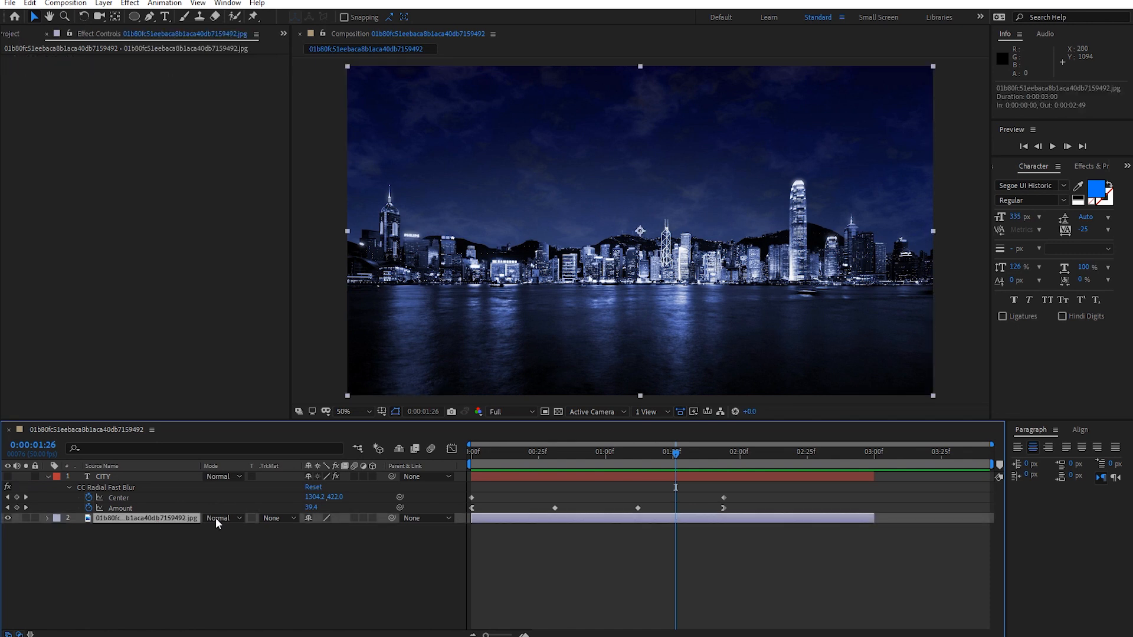
pyautogui.moveTo(647, 451); pyautogui.dragTo(594, 459)
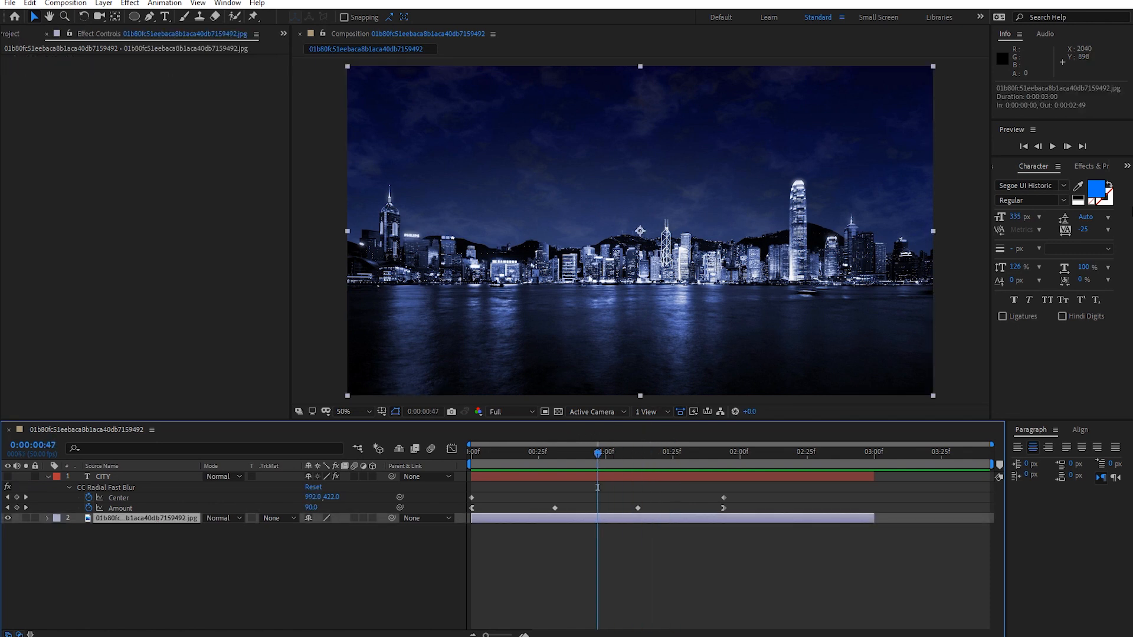
pyautogui.click(1095, 167)
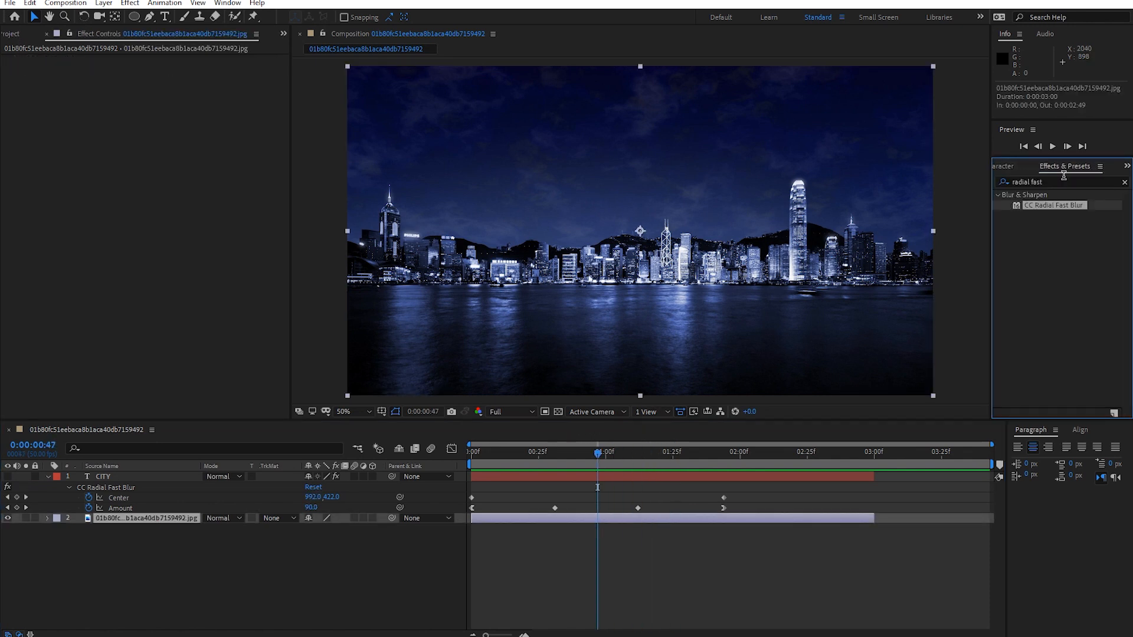
pyautogui.moveTo(1038, 210); pyautogui.dragTo(652, 319)
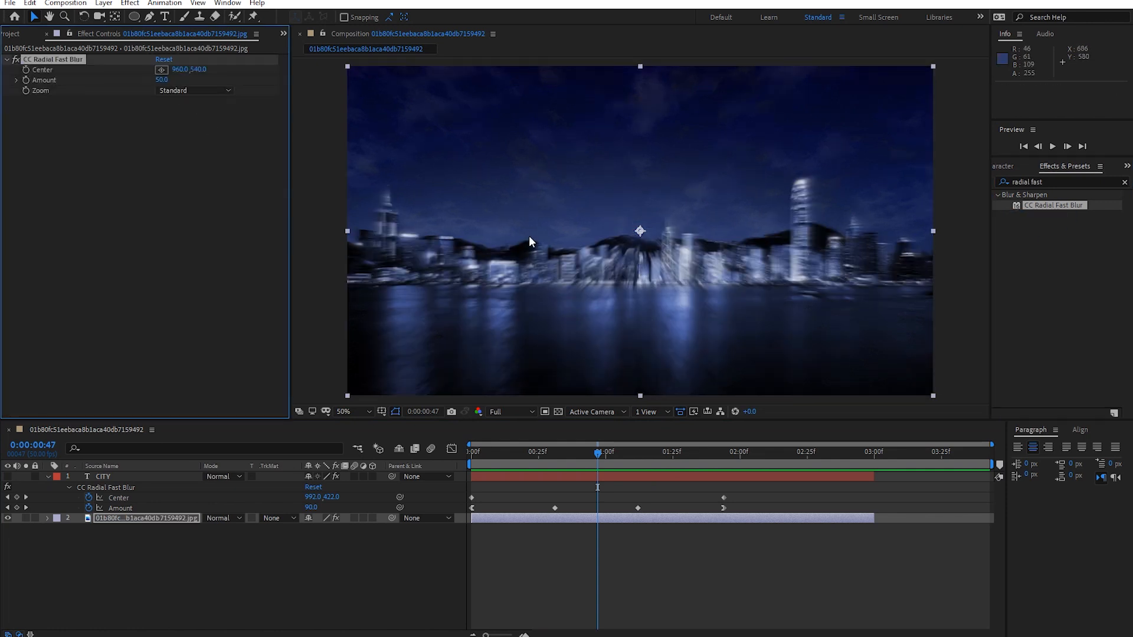
pyautogui.click(177, 92)
pyautogui.click(187, 118)
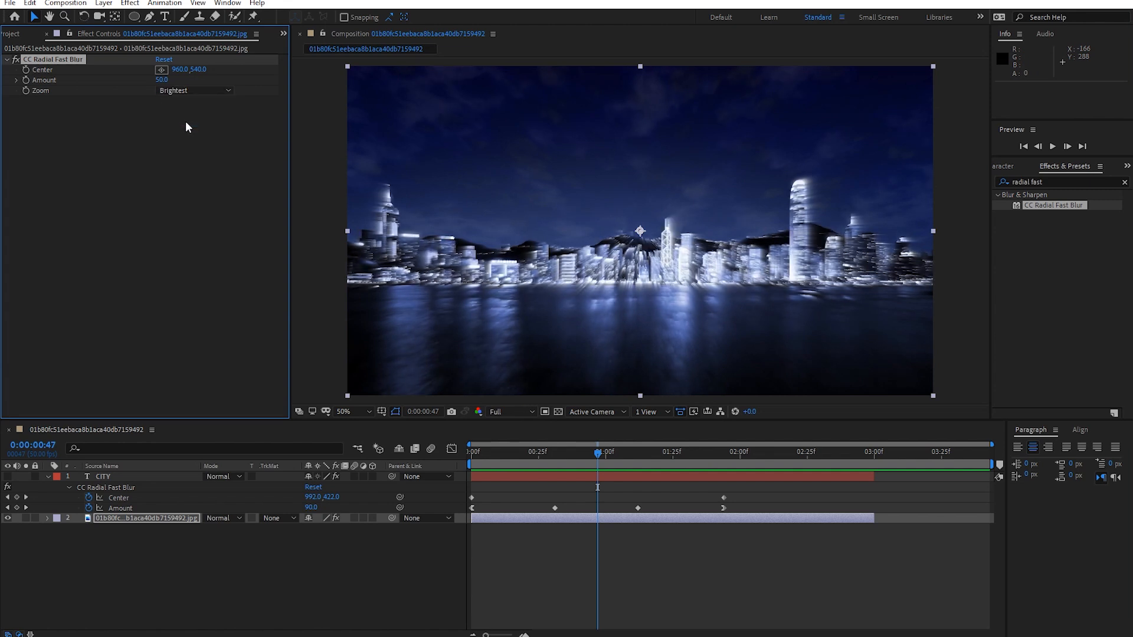
# - Raise the background blur's Amount to 73 and then 100, and move its Center to 1200, 848
pyautogui.moveTo(171, 82); pyautogui.dragTo(176, 83)
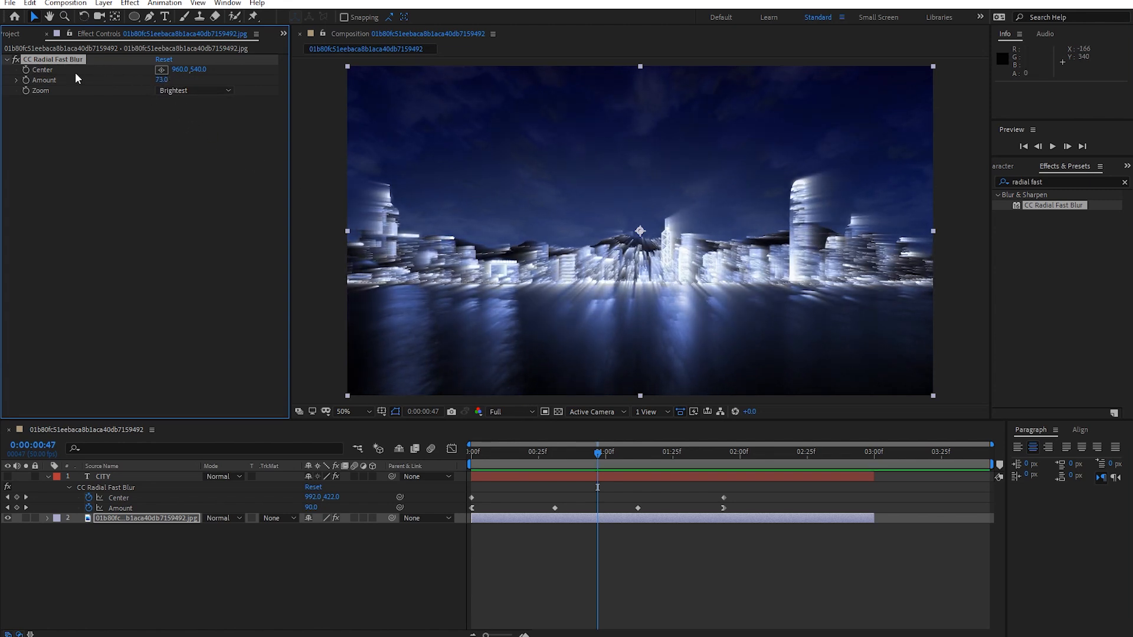
pyautogui.moveTo(640, 231); pyautogui.dragTo(522, 283)
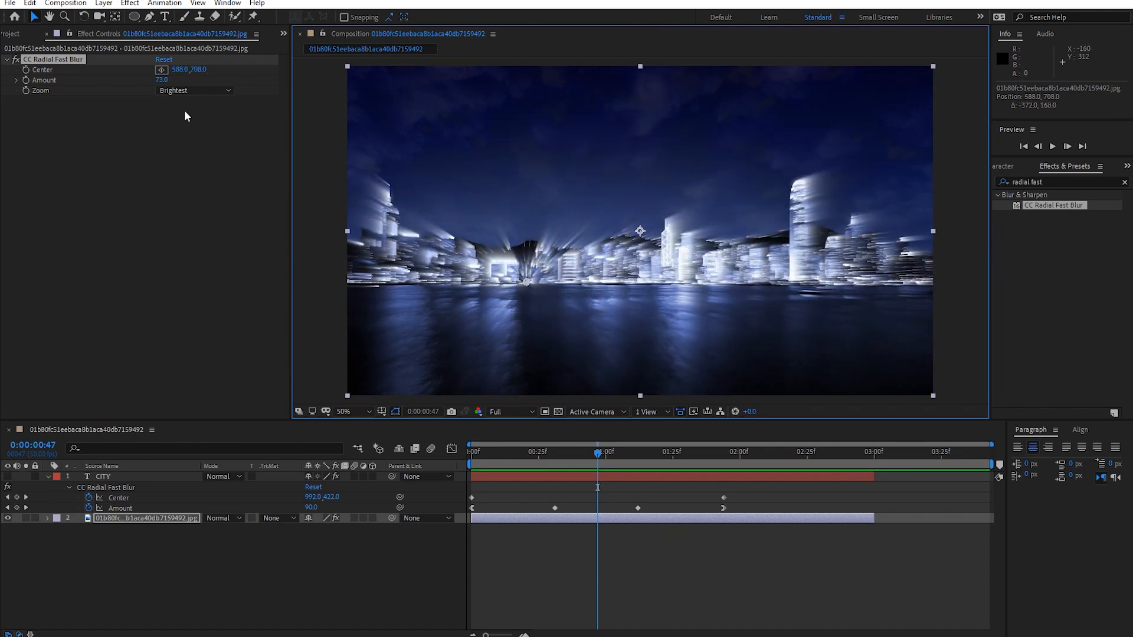
pyautogui.moveTo(159, 79); pyautogui.dragTo(341, 82)
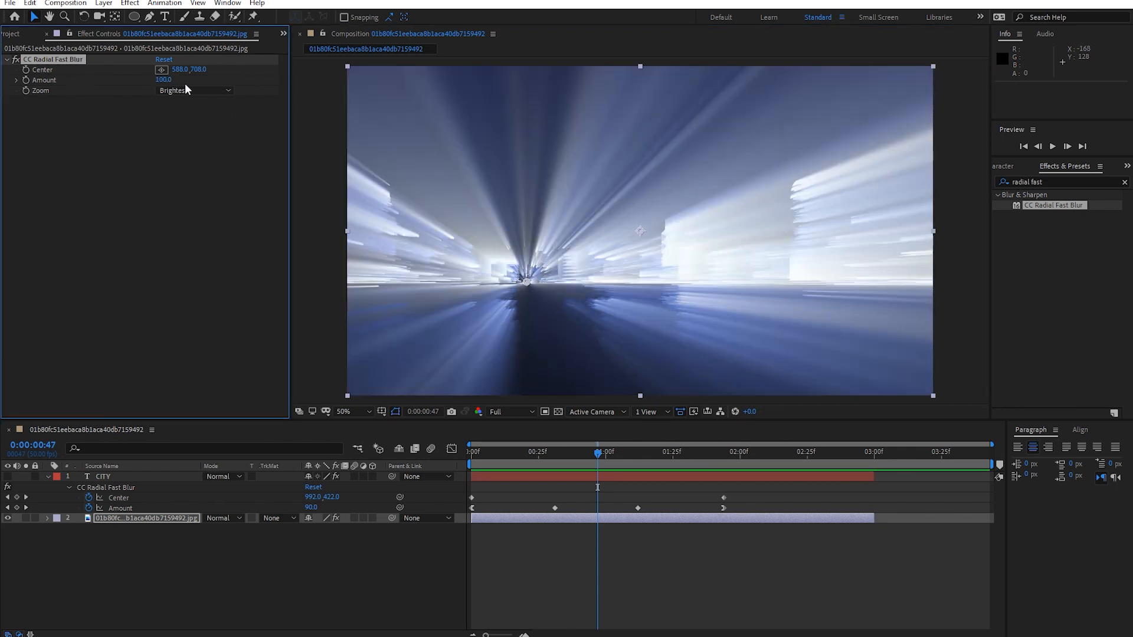
pyautogui.moveTo(526, 279); pyautogui.dragTo(713, 325)
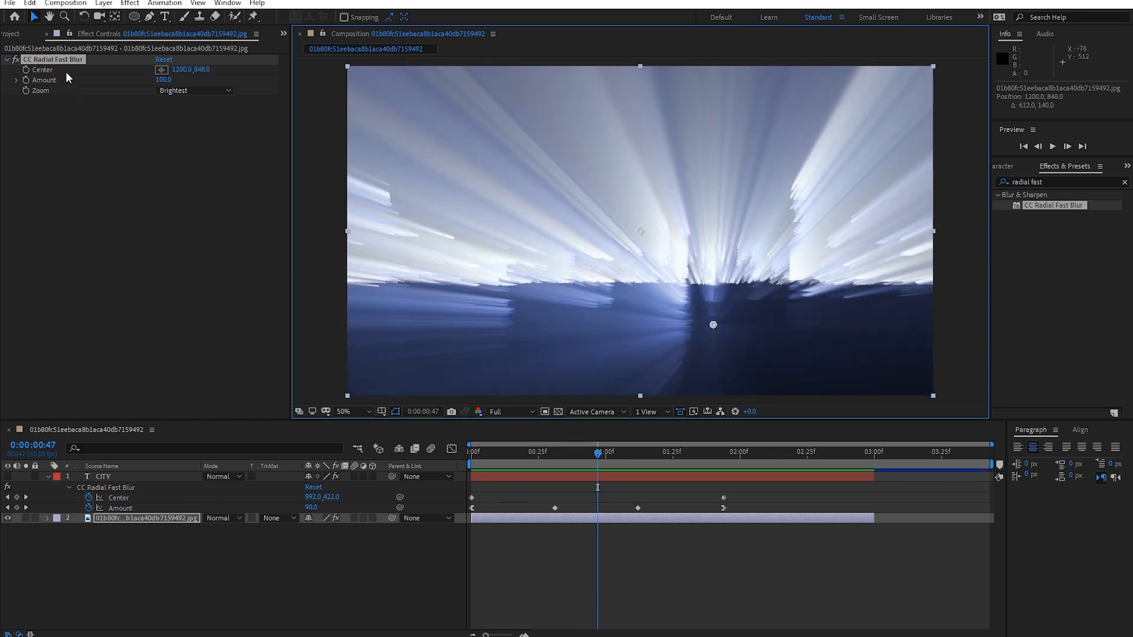
# - Remove CC Radial Fast Blur from the background image and delete the CITY text layer
pyautogui.press('Delete')
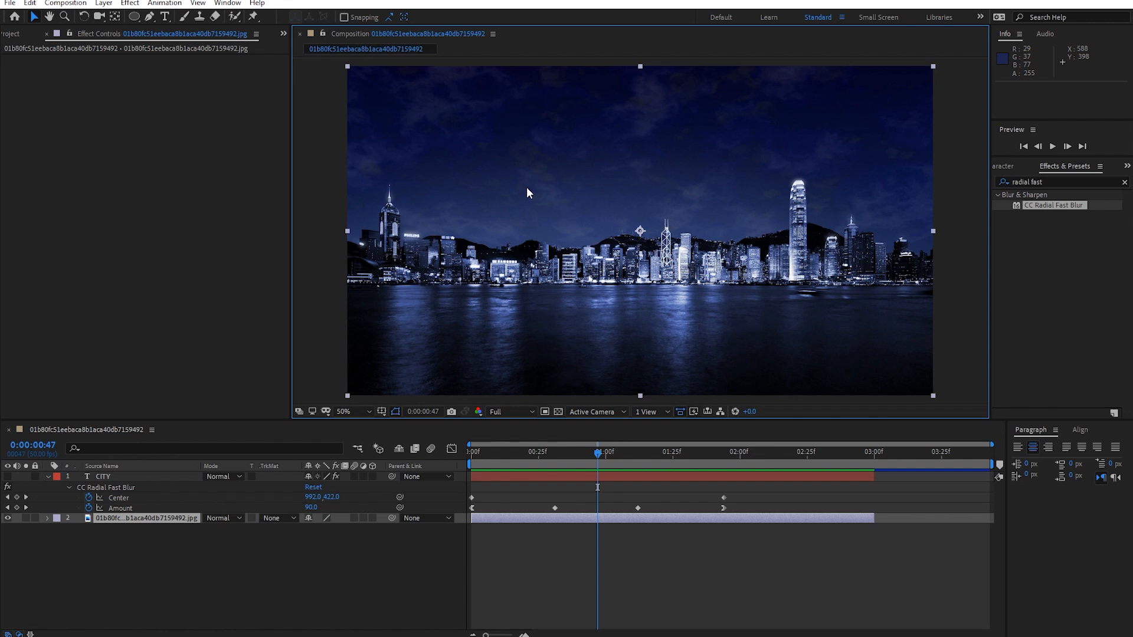
pyautogui.click(27, 34)
pyautogui.click(116, 215)
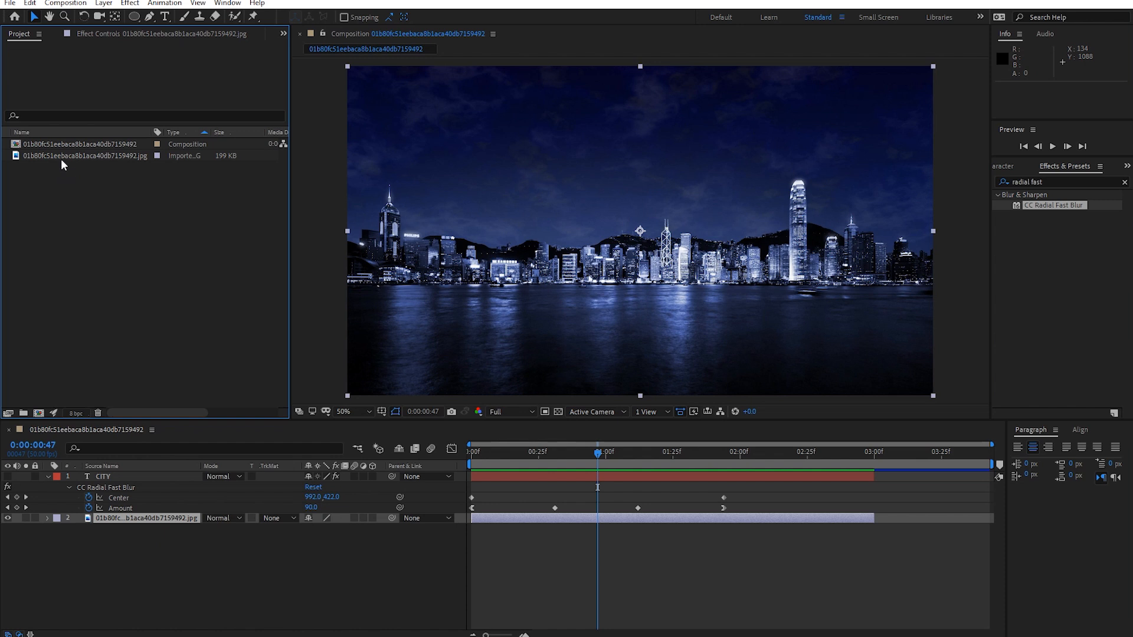
pyautogui.click(156, 594)
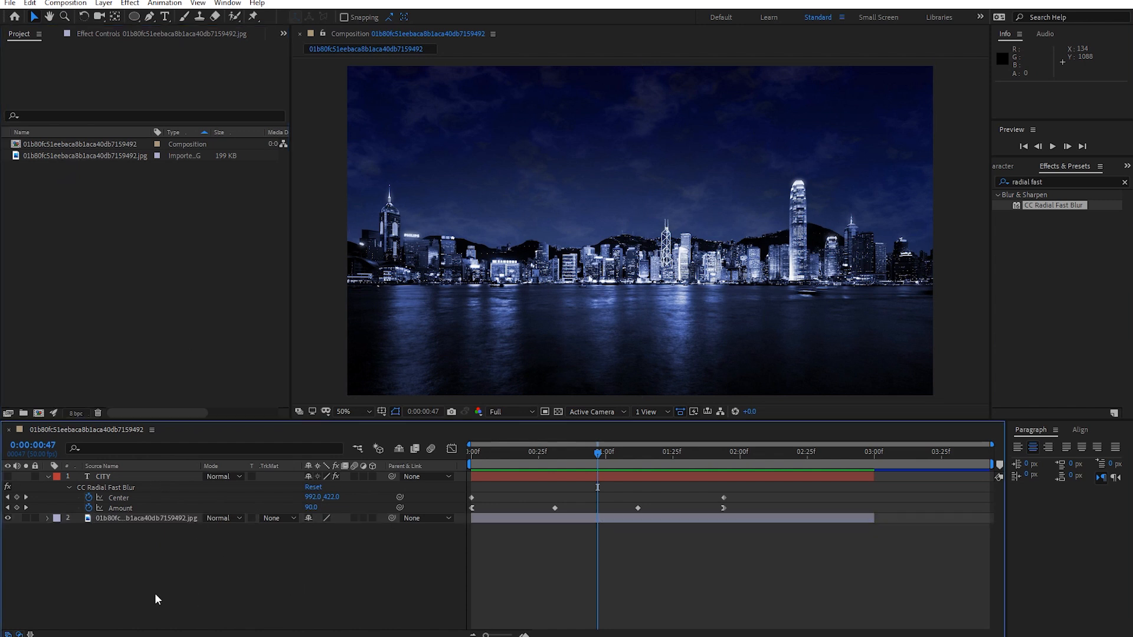
pyautogui.click(114, 478)
pyautogui.press('Delete')
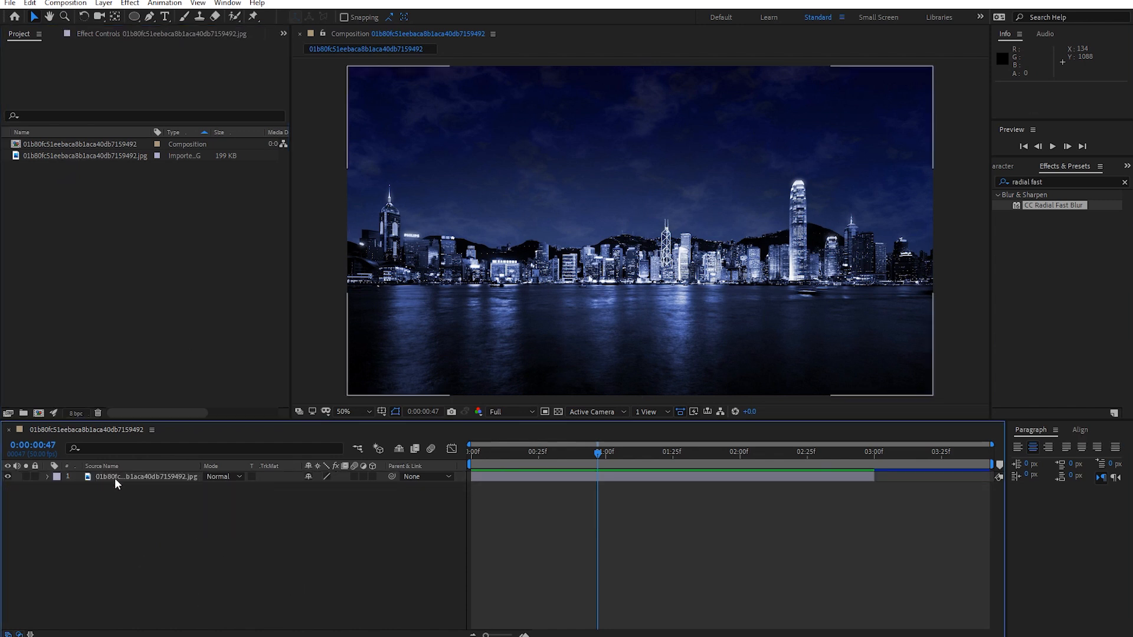
# - Import Indian_Flag.jpg from the raw folder and place it above the skyline image in the composition
pyautogui.moveTo(1094, 170)
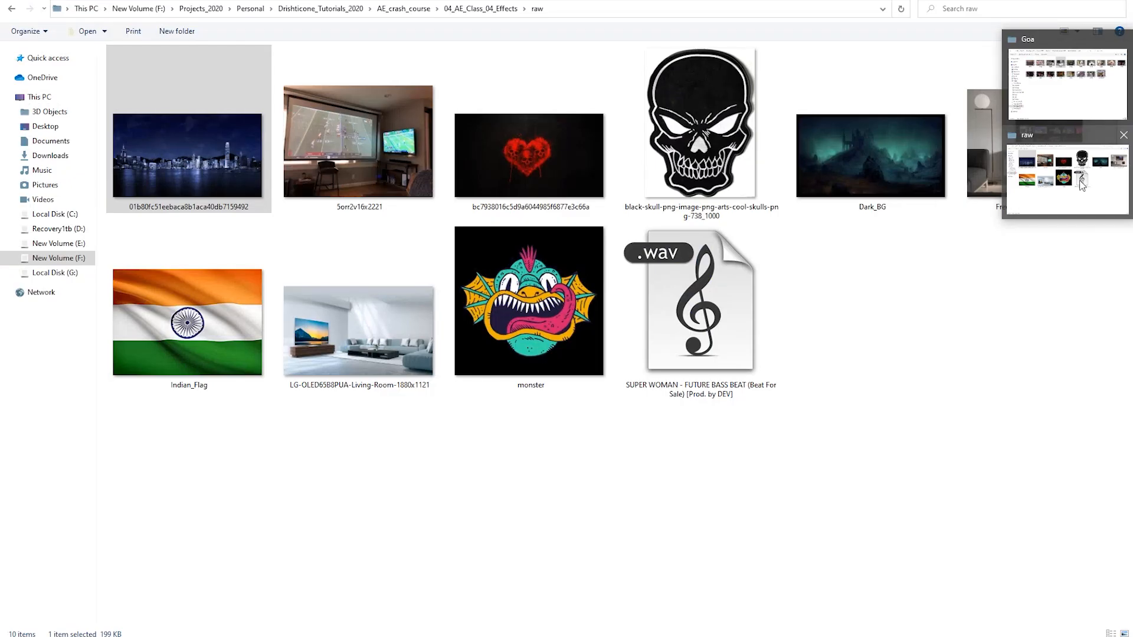
pyautogui.click(1082, 184)
pyautogui.moveTo(236, 354); pyautogui.dragTo(198, 282)
pyautogui.moveTo(80, 171); pyautogui.dragTo(158, 481)
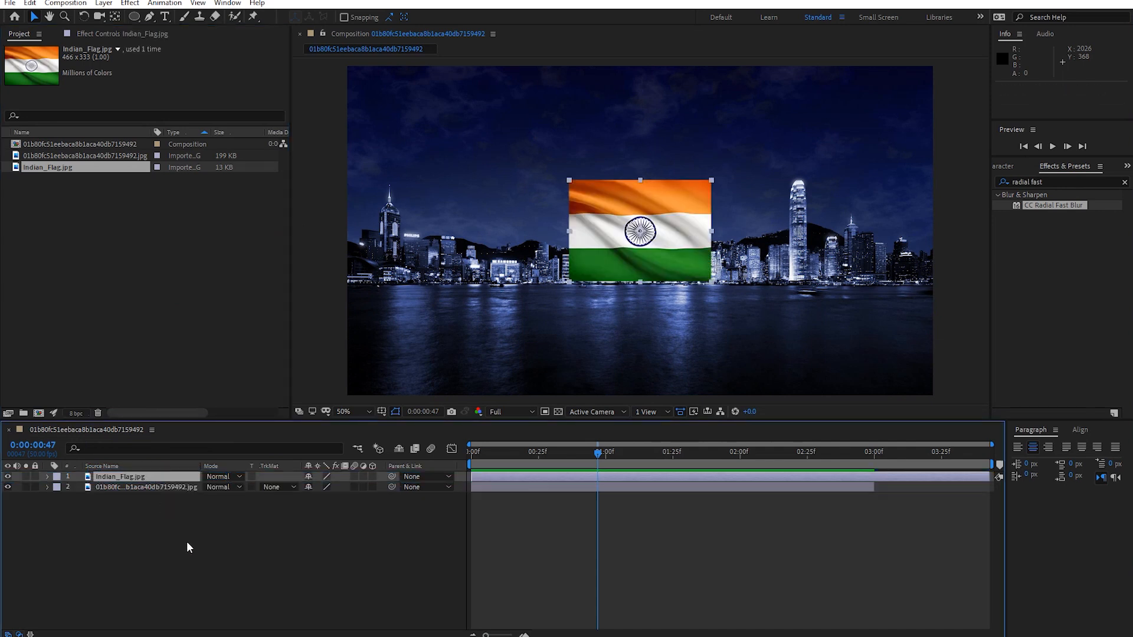
pyautogui.moveTo(646, 250); pyautogui.dragTo(688, 175)
# - Delete the skyline image layer and reposition the flag near the upper middle of the frame
pyautogui.click(118, 487)
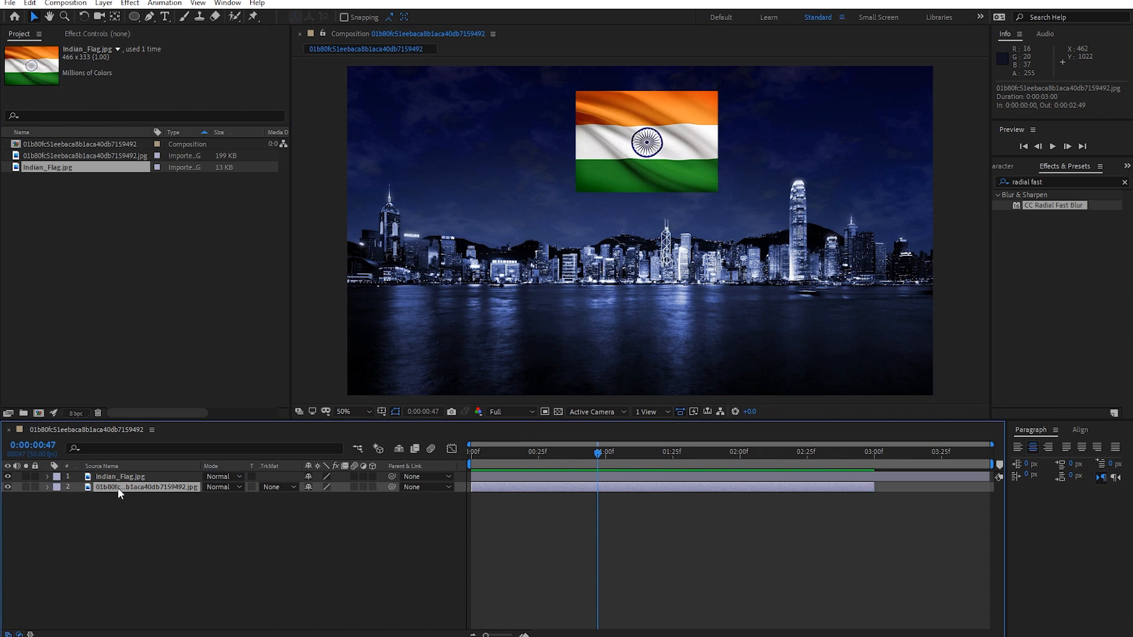
pyautogui.press('Delete')
pyautogui.moveTo(617, 170); pyautogui.dragTo(585, 203)
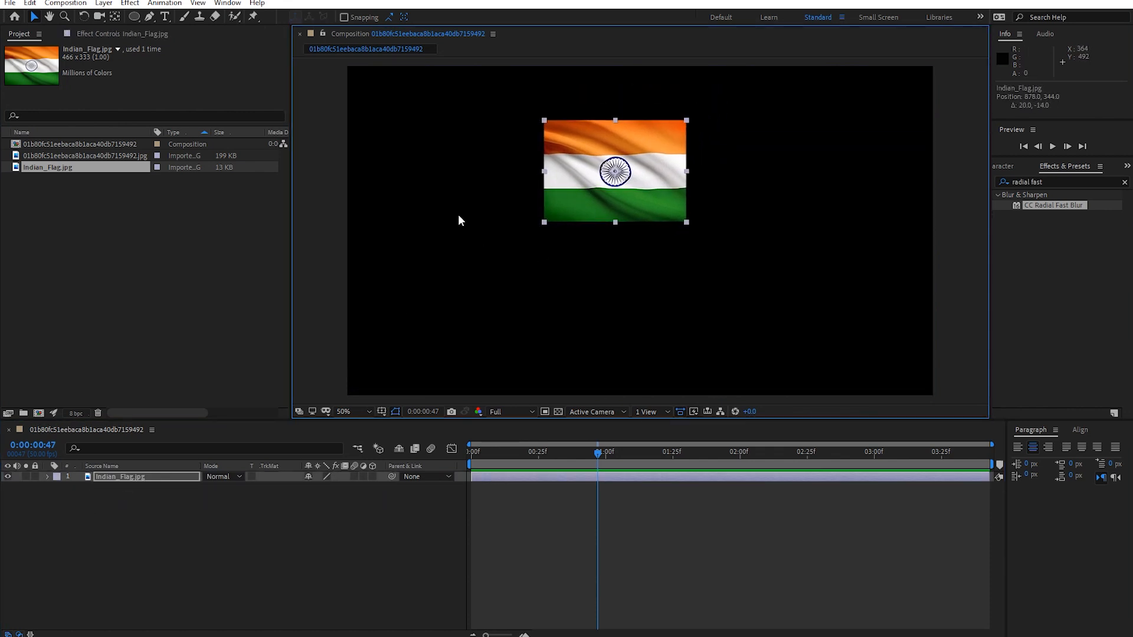
# - Create a black 1920 x 1080 px solid layer above the flag
pyautogui.click(210, 540)
pyautogui.rightClick(146, 525)
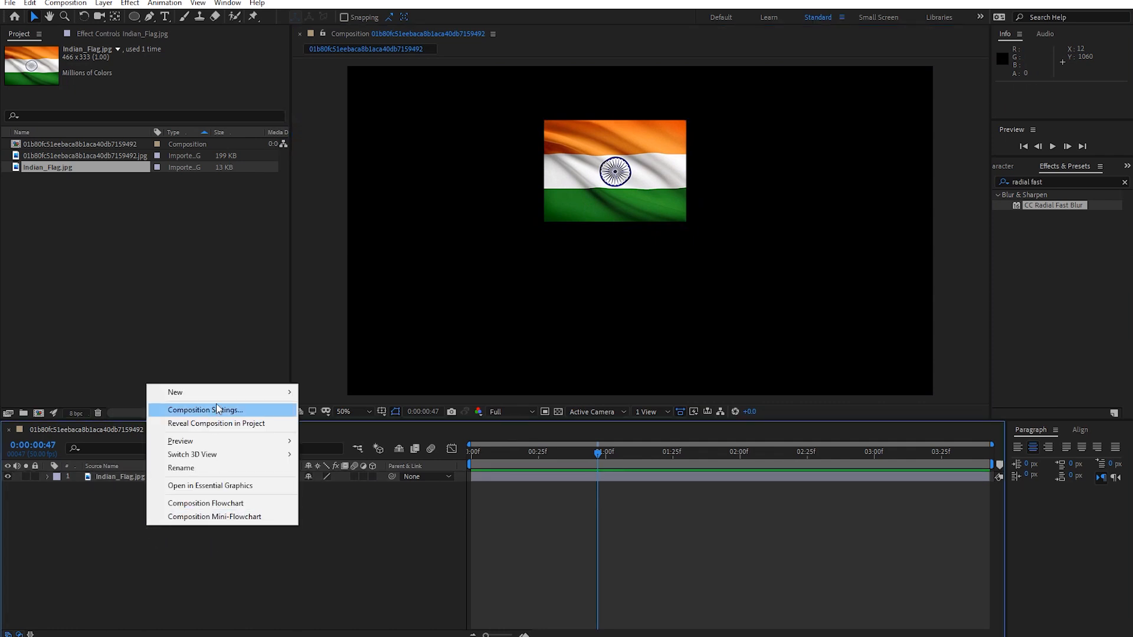
pyautogui.moveTo(216, 399)
pyautogui.click(354, 422)
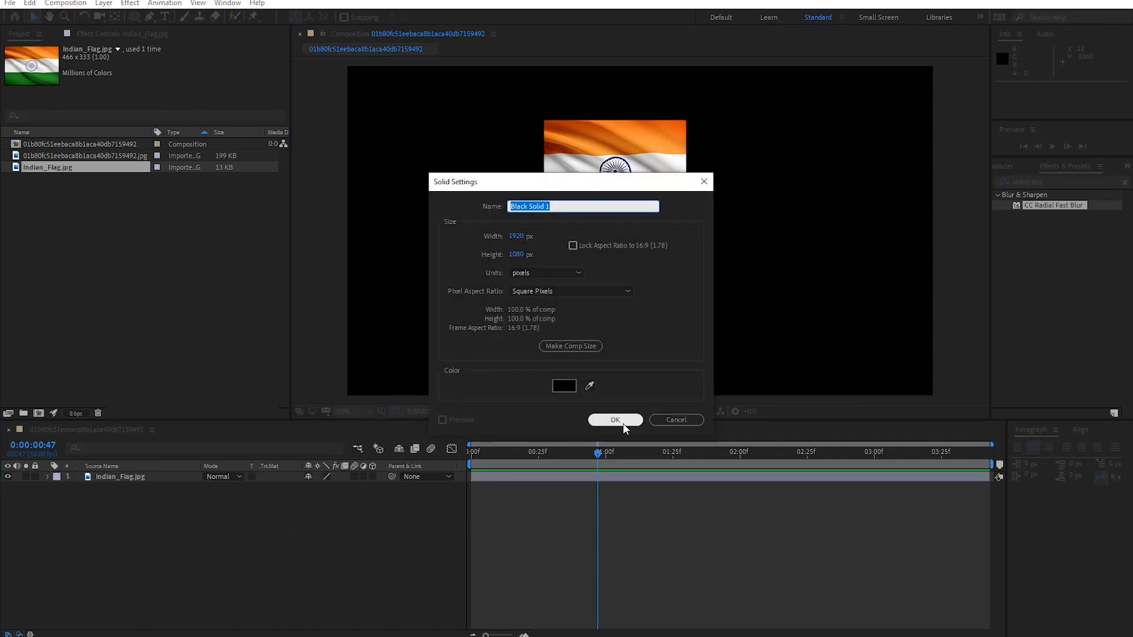
pyautogui.click(614, 419)
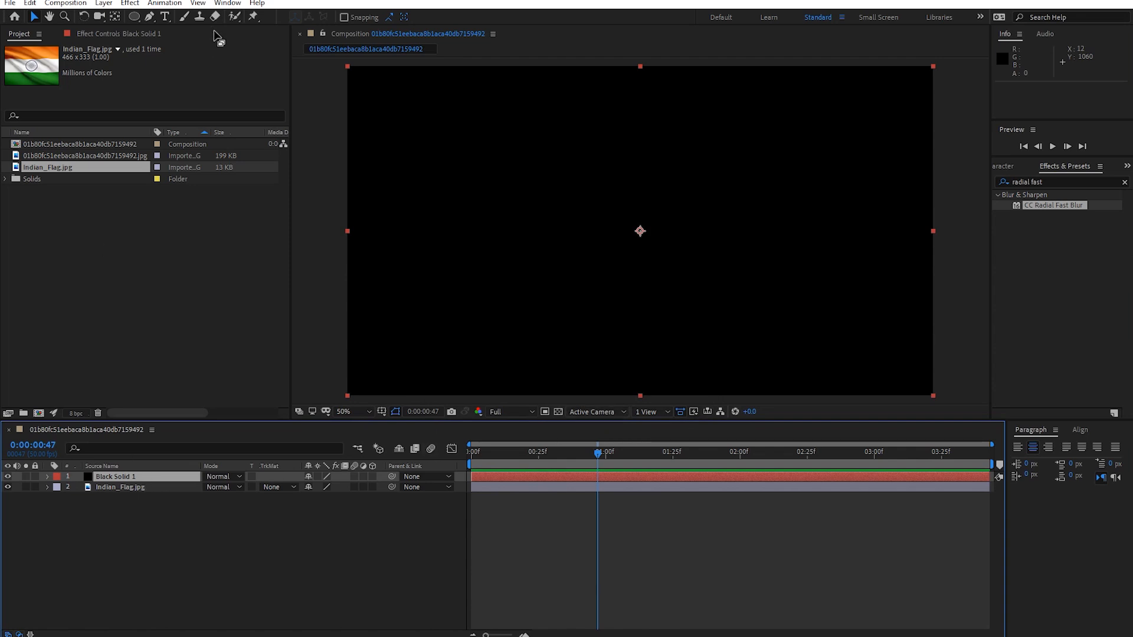
# - Recolor the black solid to a dark orange-brown, about R 47, G 36, B 24
pyautogui.click(103, 3)
pyautogui.click(116, 31)
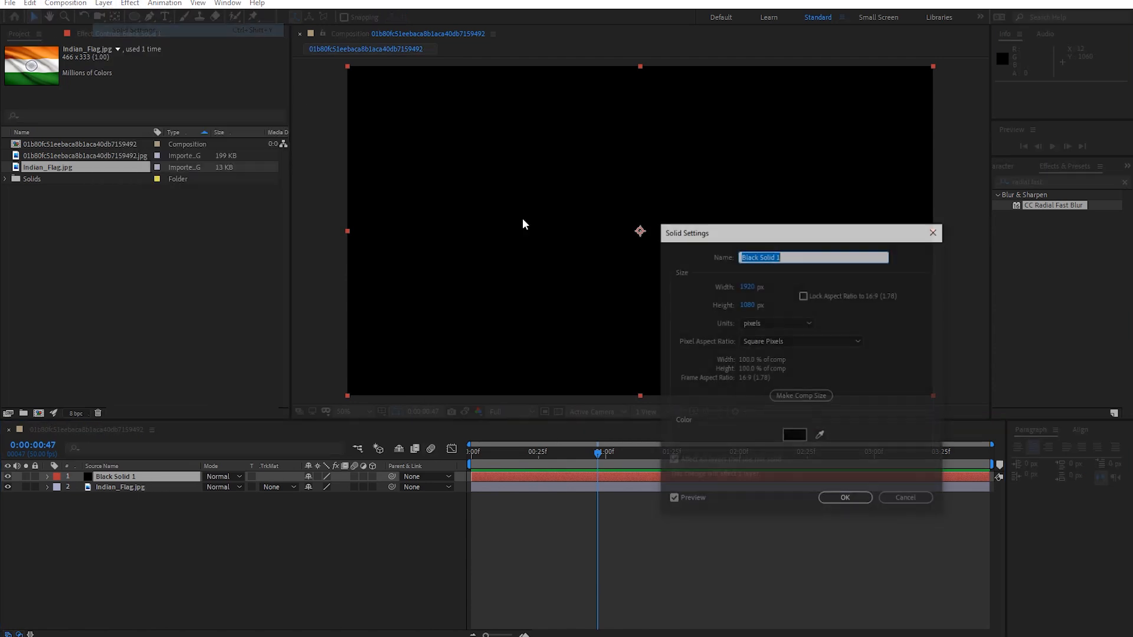
pyautogui.click(779, 433)
pyautogui.click(786, 456)
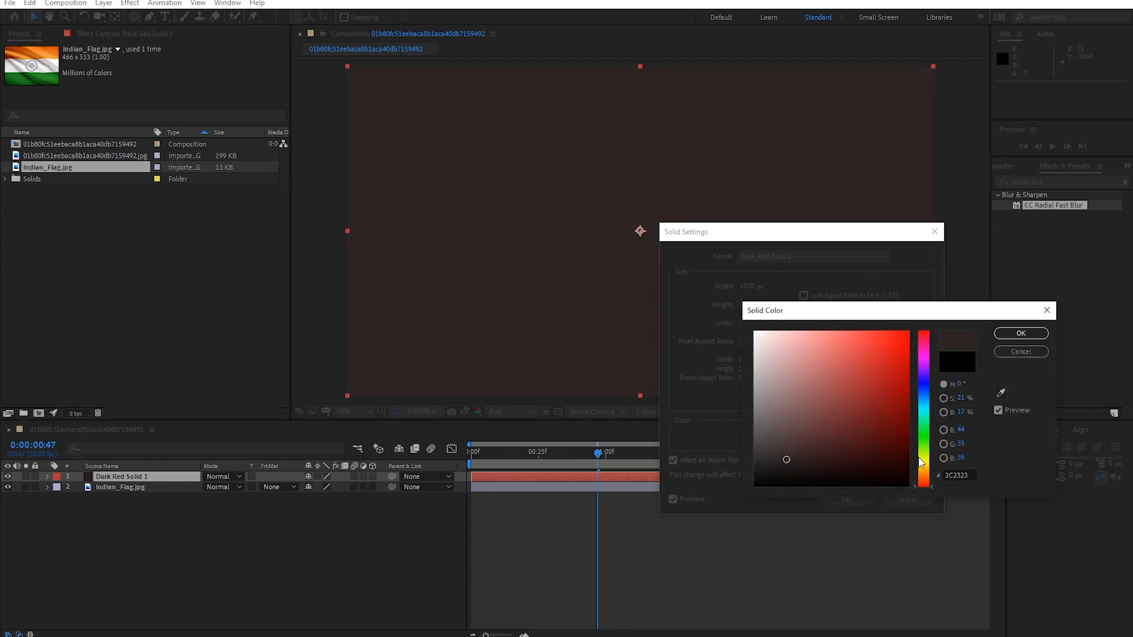
pyautogui.click(925, 472)
pyautogui.moveTo(820, 457); pyautogui.dragTo(829, 458)
pyautogui.click(930, 476)
pyautogui.click(1020, 333)
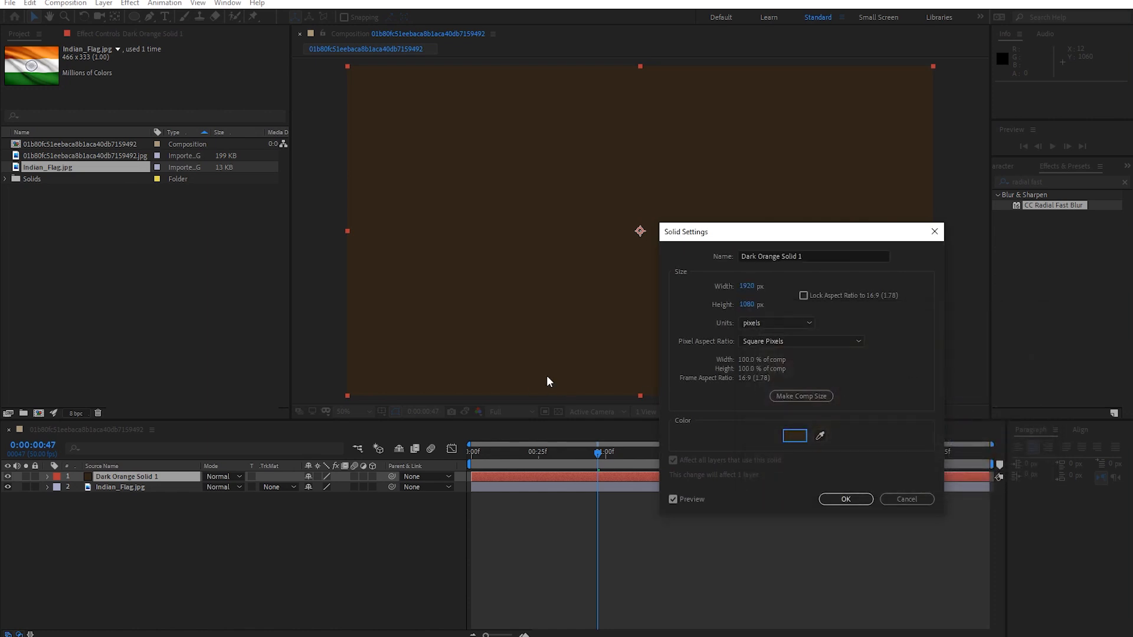
pyautogui.click(849, 500)
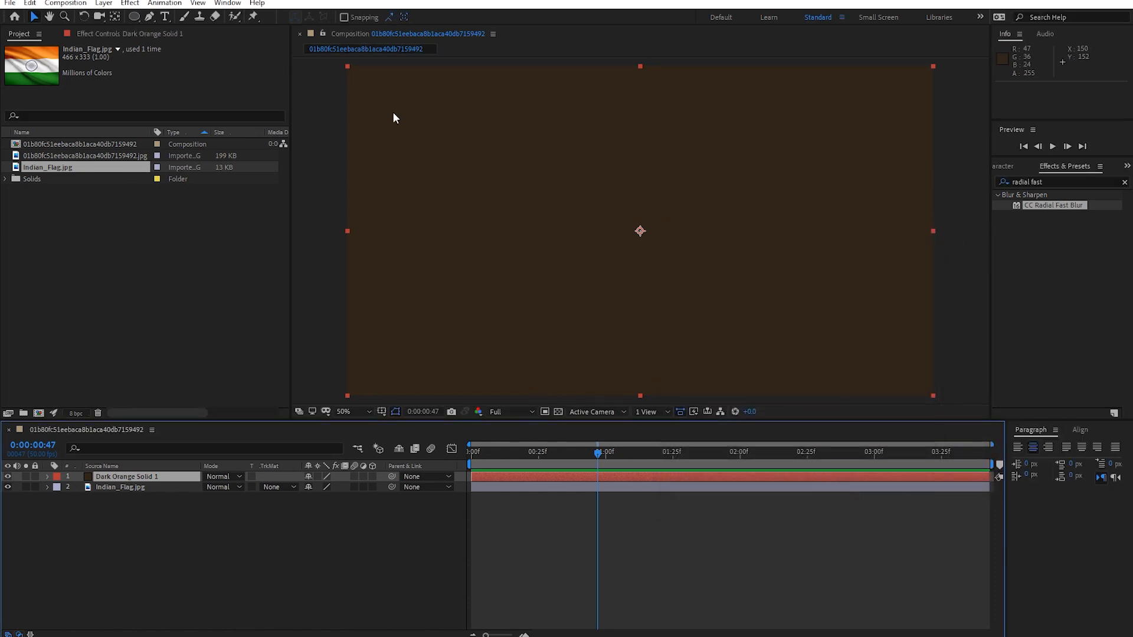
# - Narrow the solid to 2% width and place it as a vertical pole along the flag's left edge
pyautogui.moveTo(932, 231); pyautogui.dragTo(536, 349)
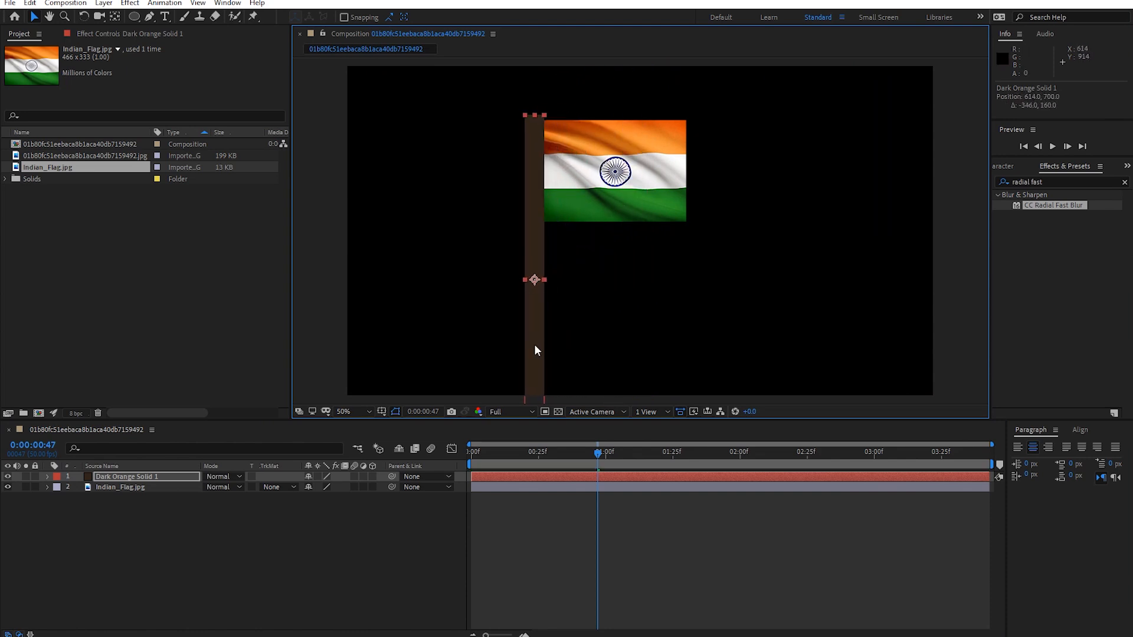
pyautogui.moveTo(523, 279); pyautogui.dragTo(527, 281)
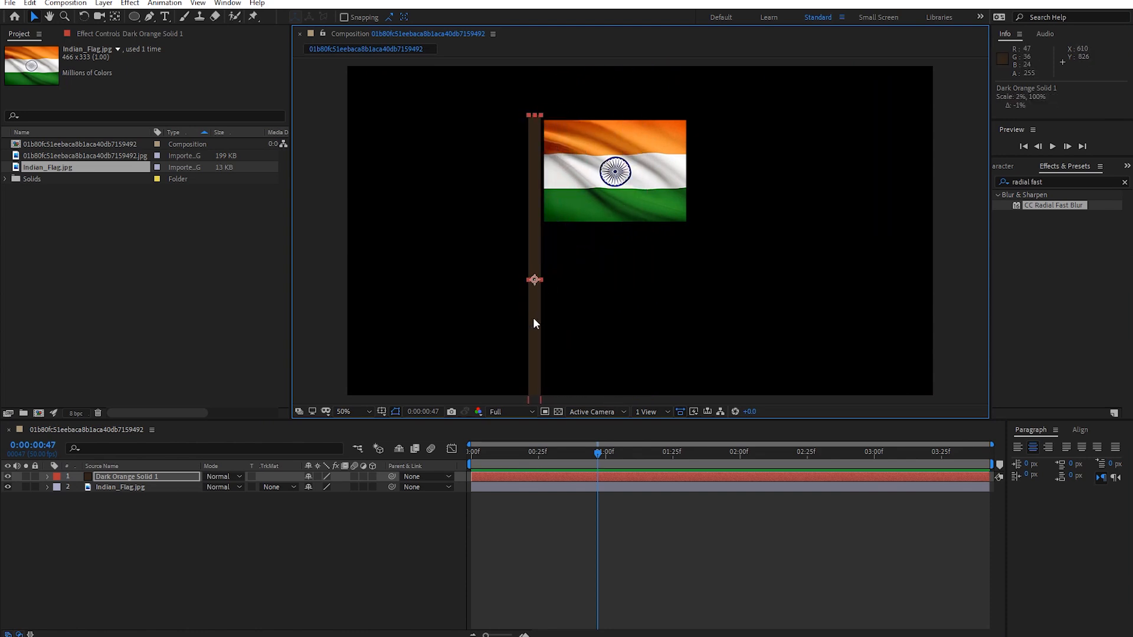
# - Scale the flag layer to 129% and reposition it to about 932, 384 so it meets the pole
pyautogui.click(136, 486)
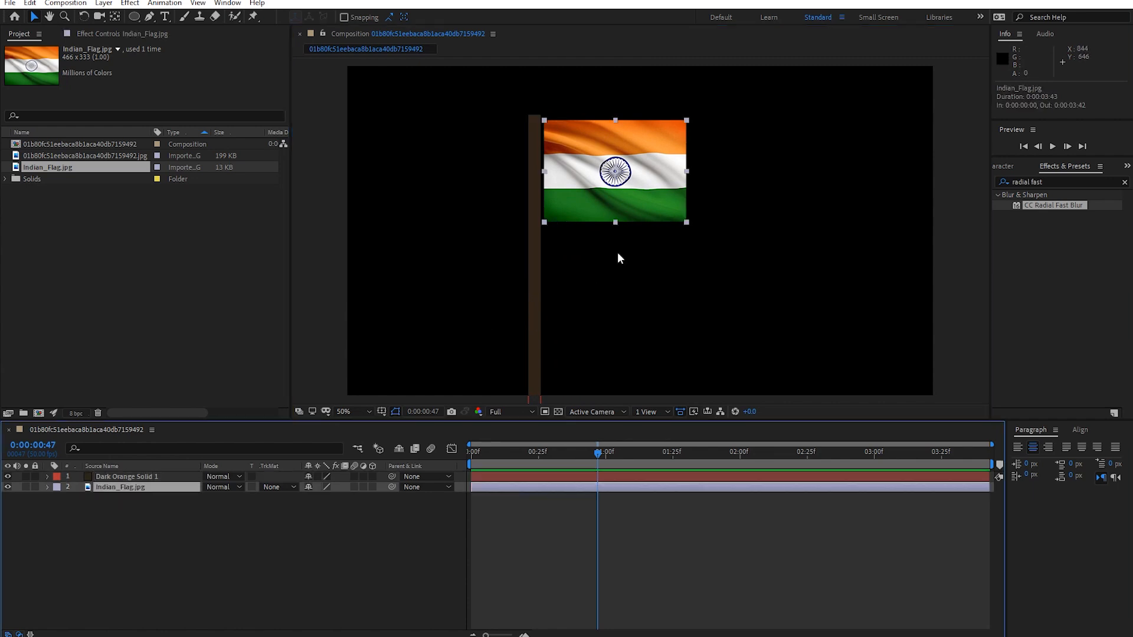
pyautogui.press('s')
pyautogui.moveTo(322, 497); pyautogui.dragTo(338, 497)
pyautogui.moveTo(636, 207)
pyautogui.mouseDown()
pyautogui.moveTo(657, 228)
pyautogui.moveTo(652, 215)
pyautogui.mouseUp()
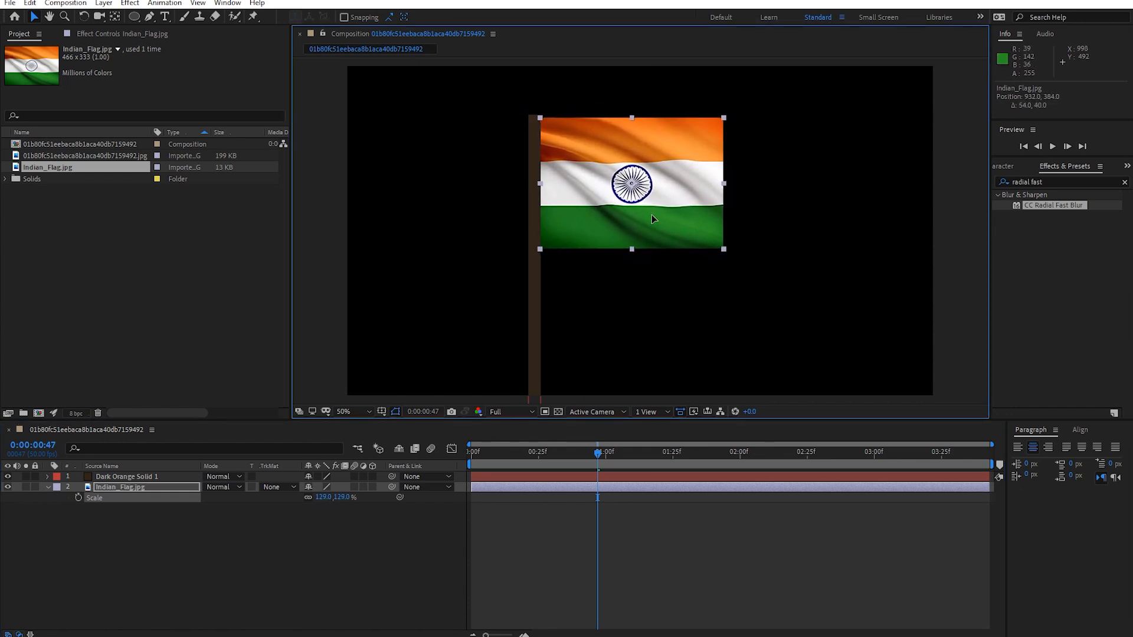
pyautogui.click(643, 528)
pyautogui.press('.')
pyautogui.press('.')
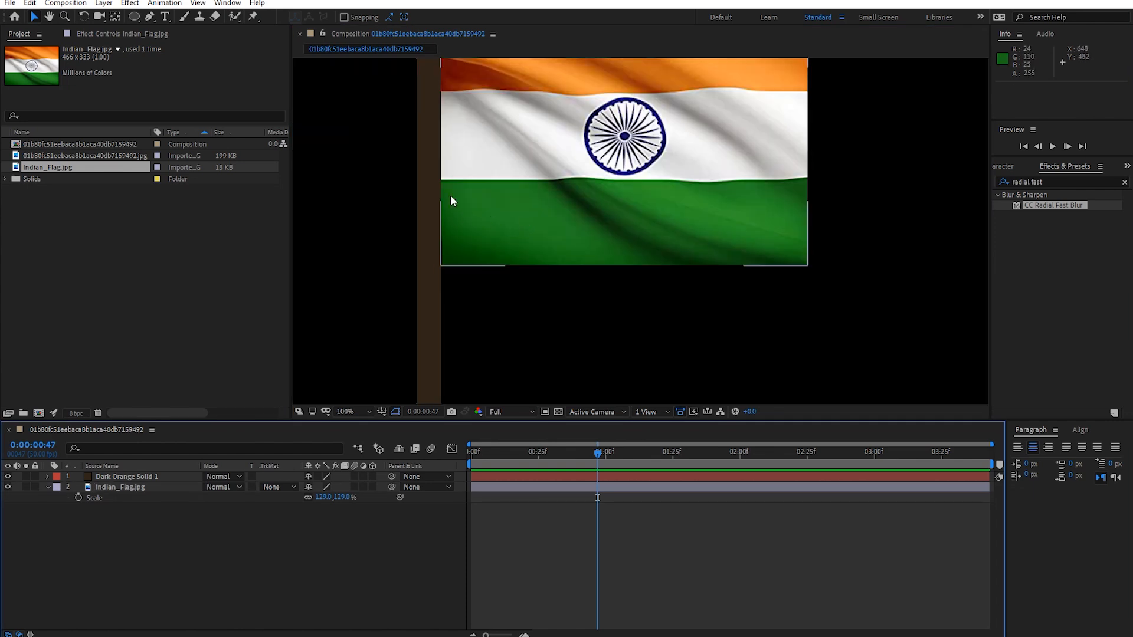
# - Find the Gradient Ramp effect and apply it to the pole's solid layer
pyautogui.click(144, 476)
pyautogui.press(',')
pyautogui.press(',')
pyautogui.click(1038, 182)
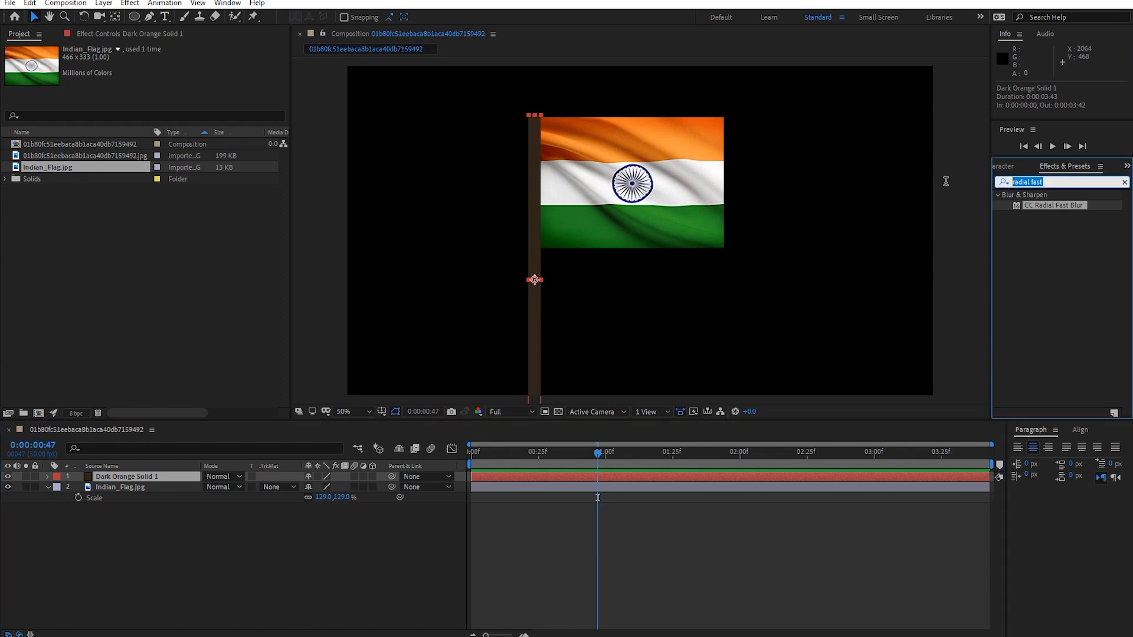
pyautogui.write('gra')
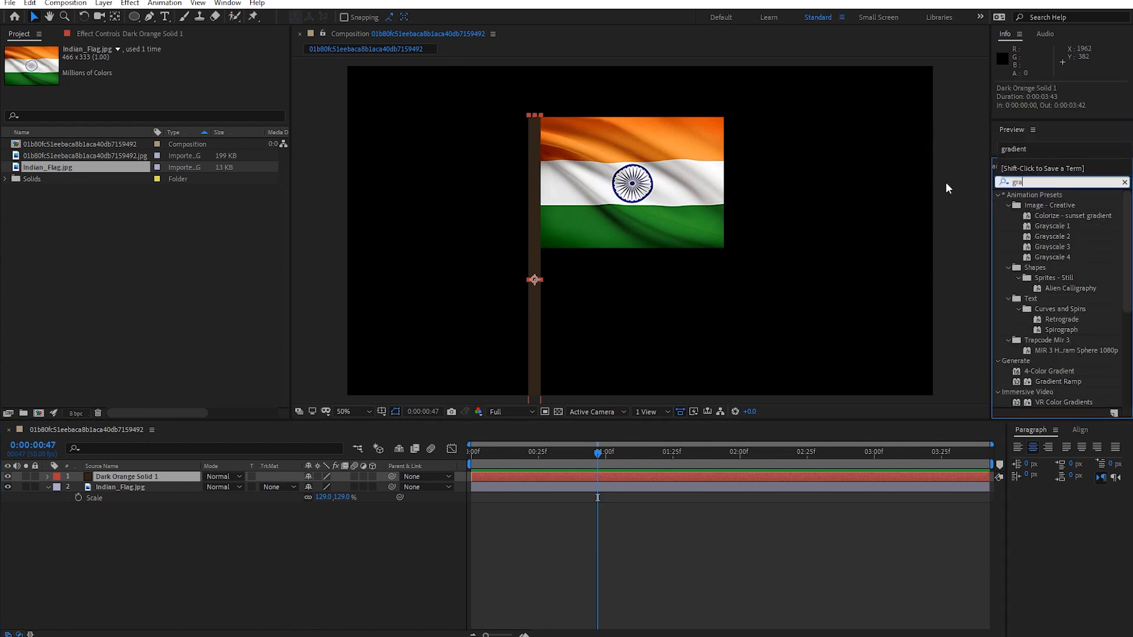
pyautogui.write('dient ram')
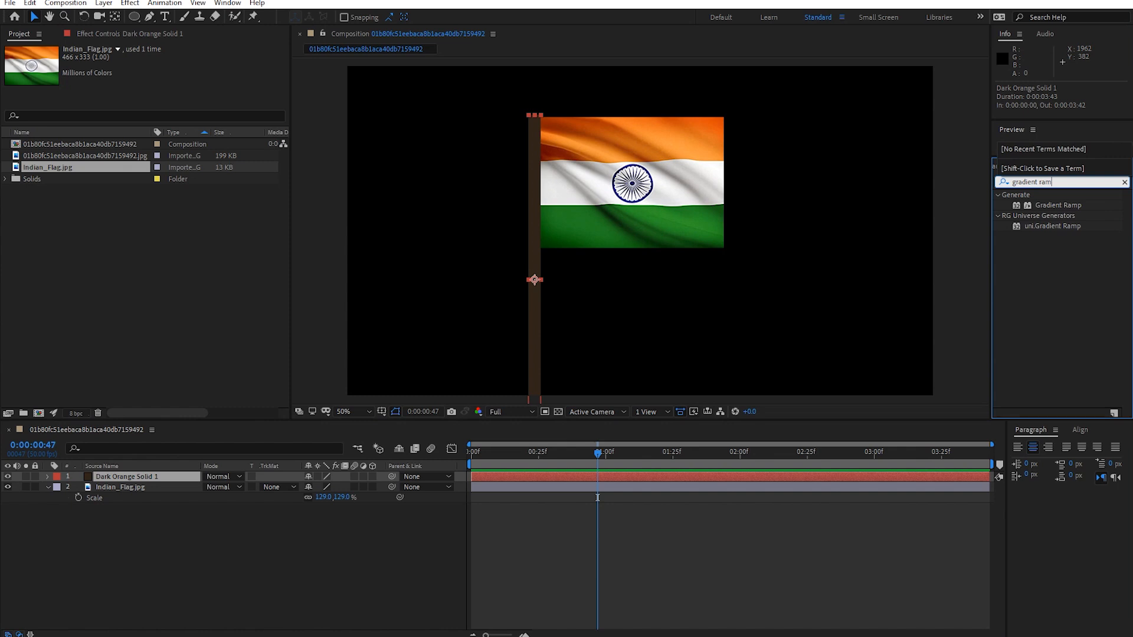
pyautogui.moveTo(1060, 208); pyautogui.dragTo(151, 475)
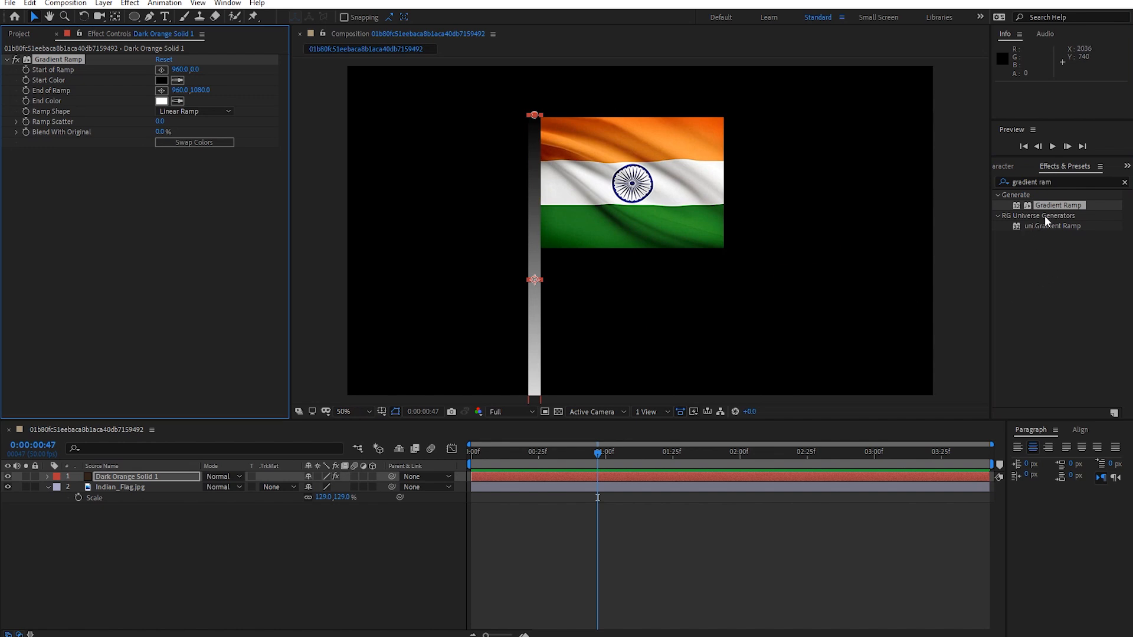
# - Look up Gradient Ramp among the Generate effects and examine its Start Color setting on the pole
pyautogui.click(1125, 182)
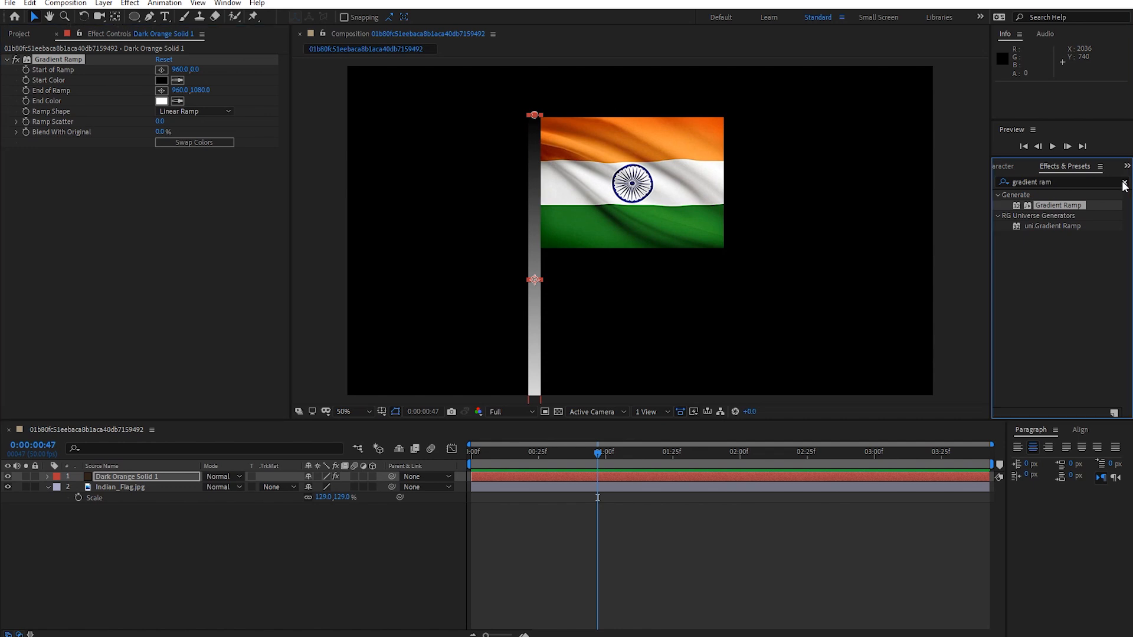
pyautogui.click(130, 3)
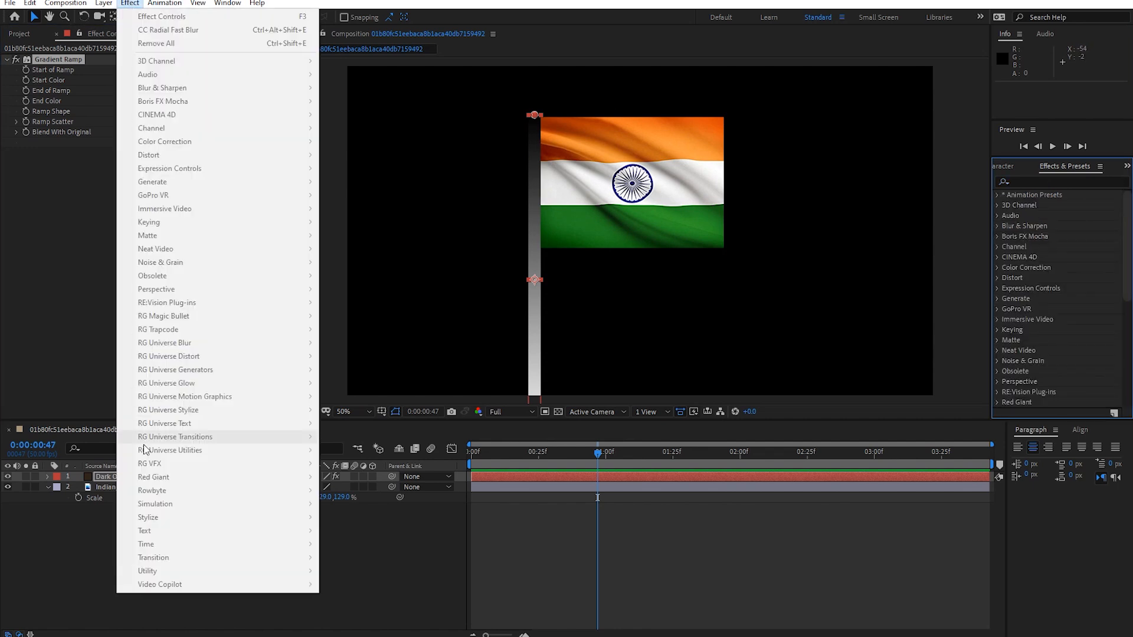
pyautogui.click(387, 551)
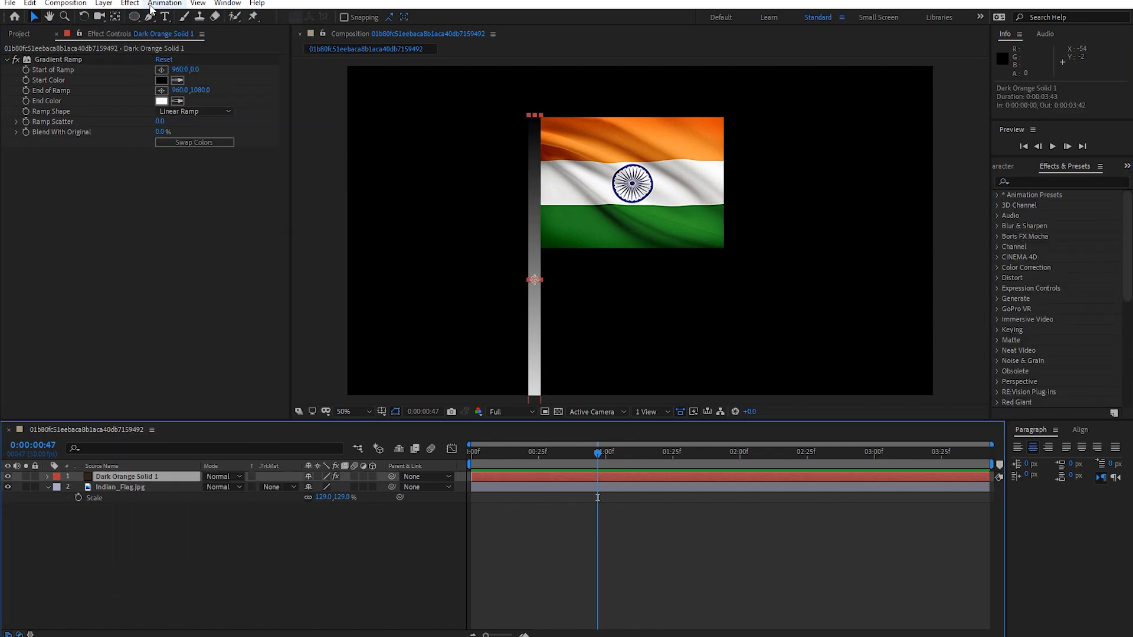
pyautogui.click(129, 3)
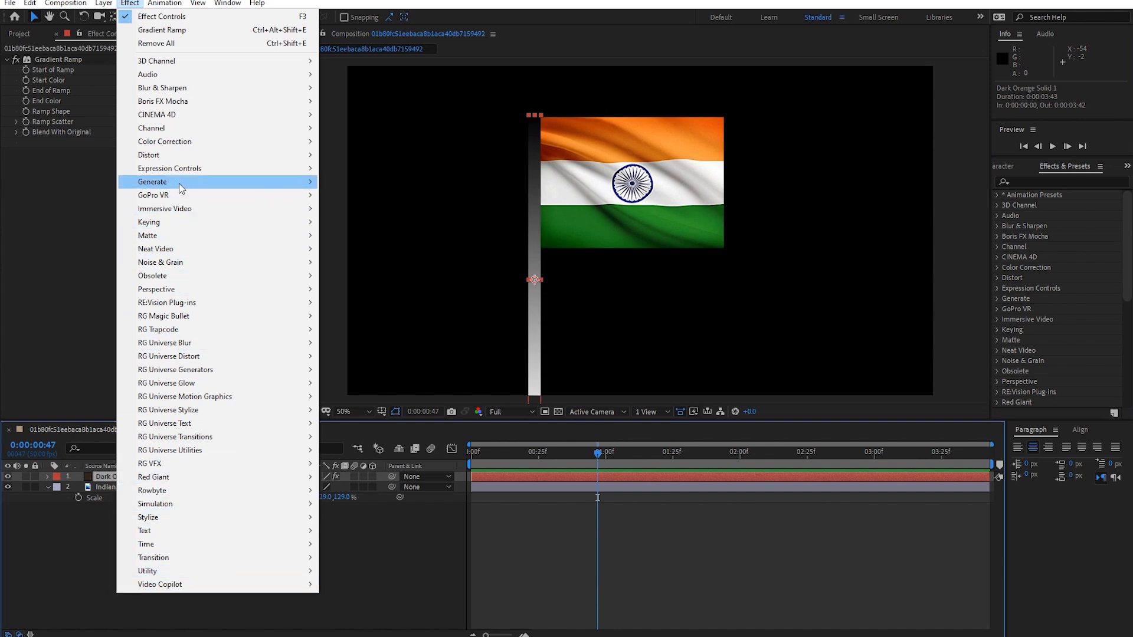
pyautogui.moveTo(187, 188)
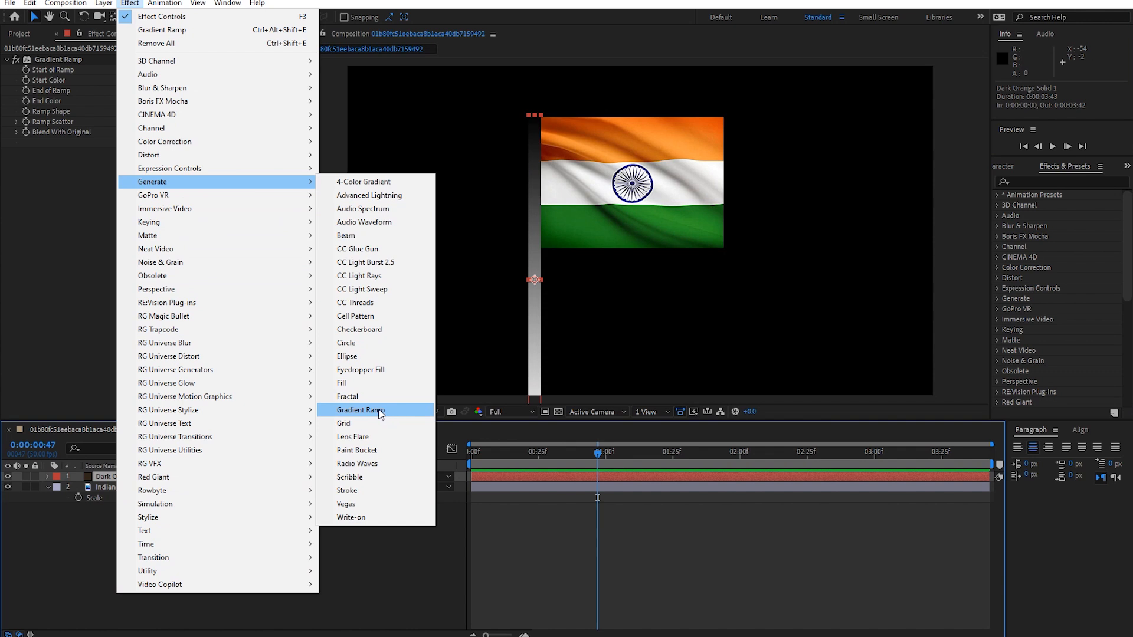
pyautogui.click(1067, 165)
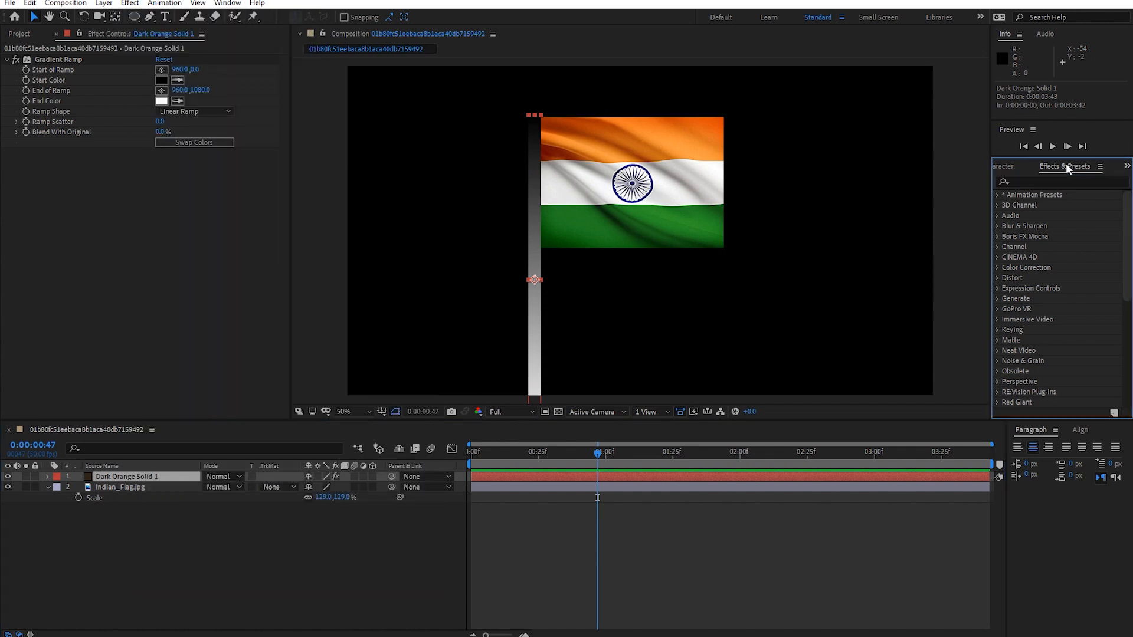
pyautogui.click(812, 525)
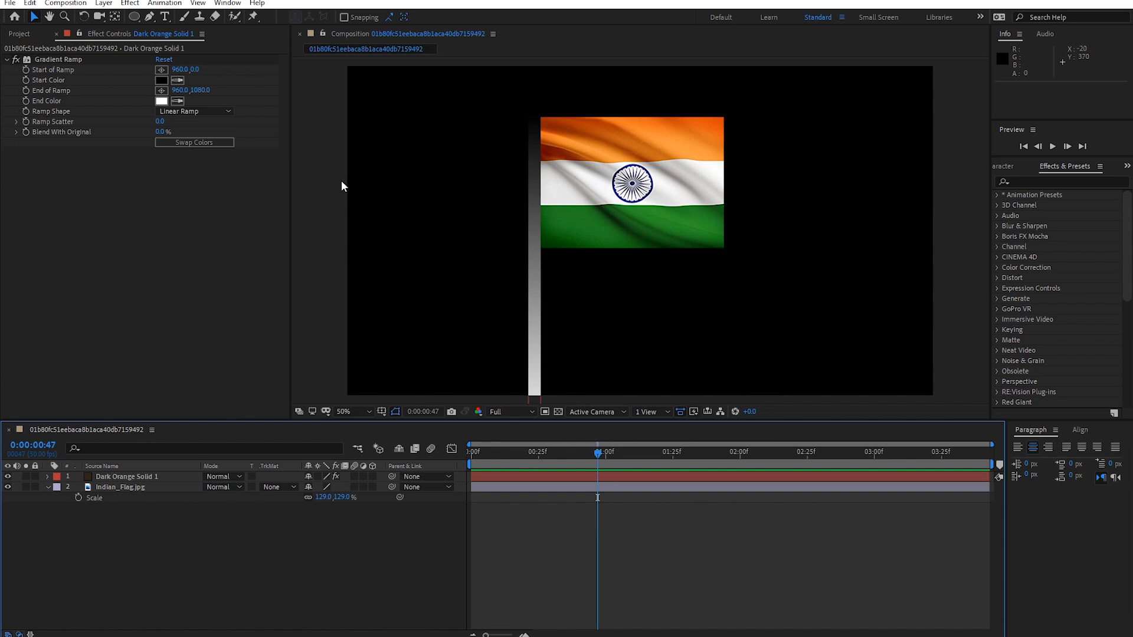
pyautogui.click(1028, 180)
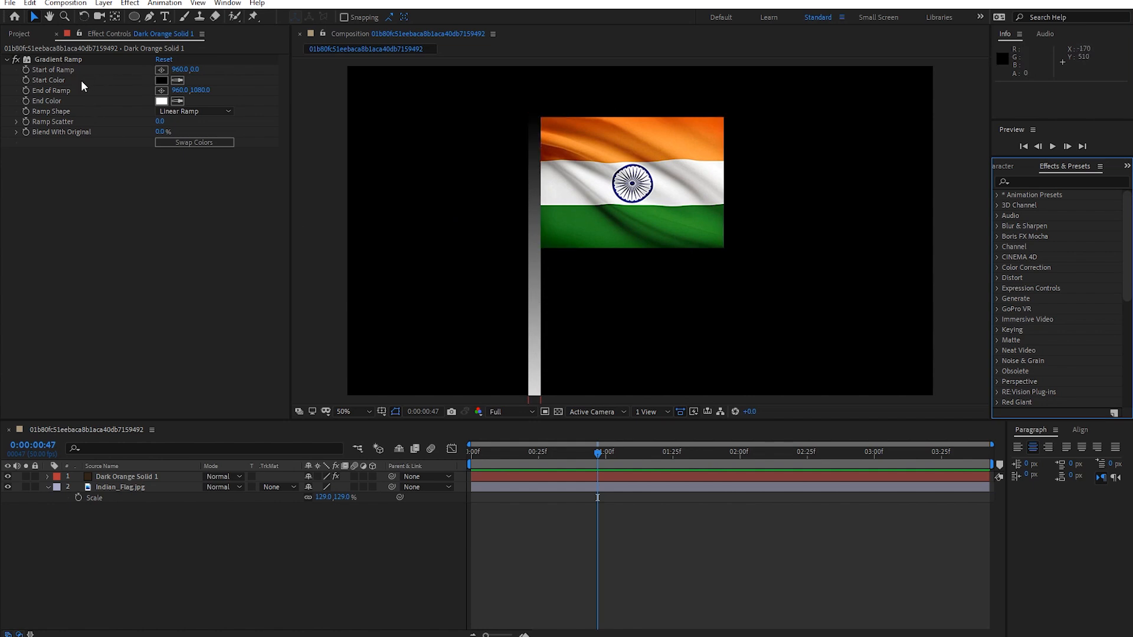
pyautogui.click(161, 79)
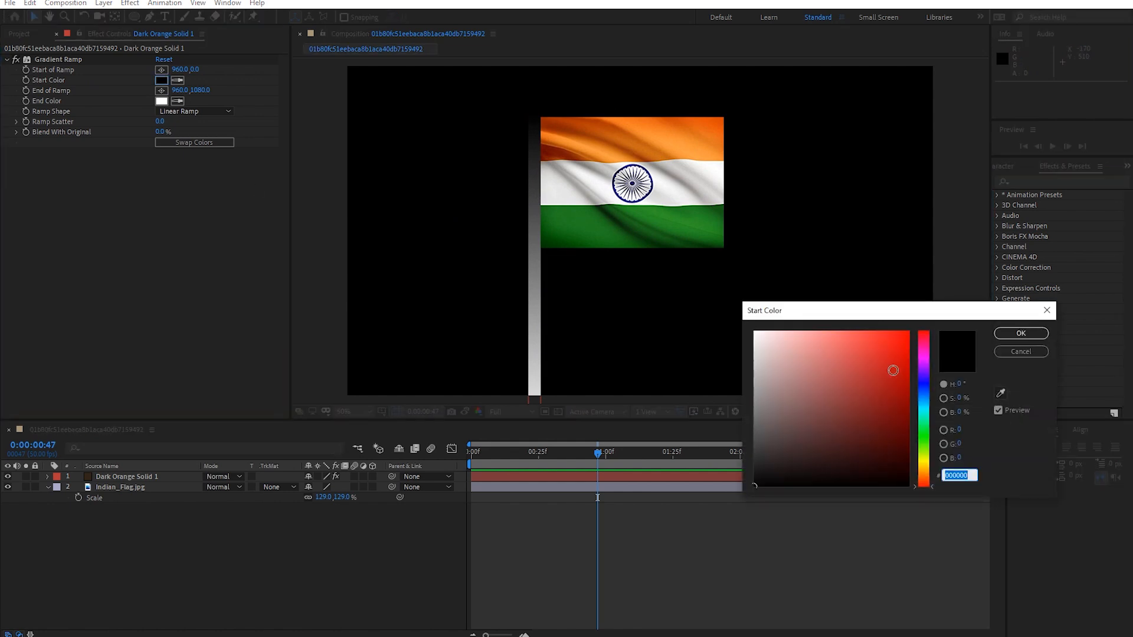
pyautogui.click(1027, 354)
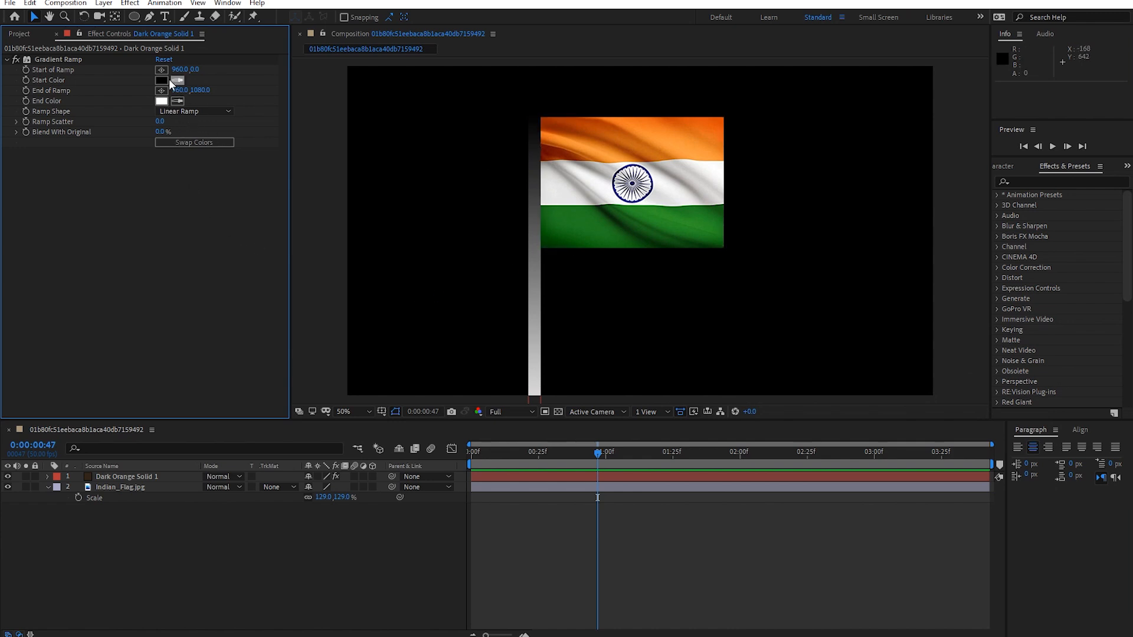
# - Reposition the Gradient Ramp points to run horizontally across the pole, starting at about -144, 369 and ending at about 2380, 366
pyautogui.click(69, 58)
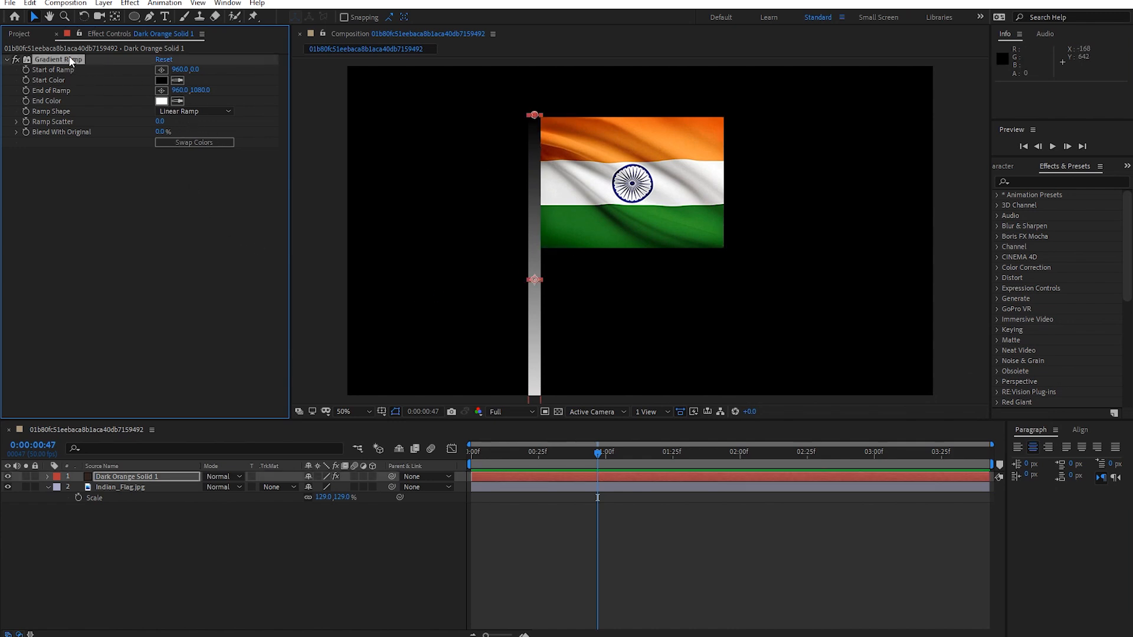
pyautogui.moveTo(536, 116); pyautogui.dragTo(508, 216)
pyautogui.moveTo(525, 299); pyautogui.dragTo(547, 286)
pyautogui.hotkey('ctrl', 'z')
pyautogui.moveTo(507, 217)
pyautogui.mouseDown()
pyautogui.moveTo(517, 235)
pyautogui.moveTo(542, 225)
pyautogui.moveTo(526, 226)
pyautogui.moveTo(537, 235)
pyautogui.moveTo(524, 256)
pyautogui.moveTo(514, 228)
pyautogui.mouseUp()
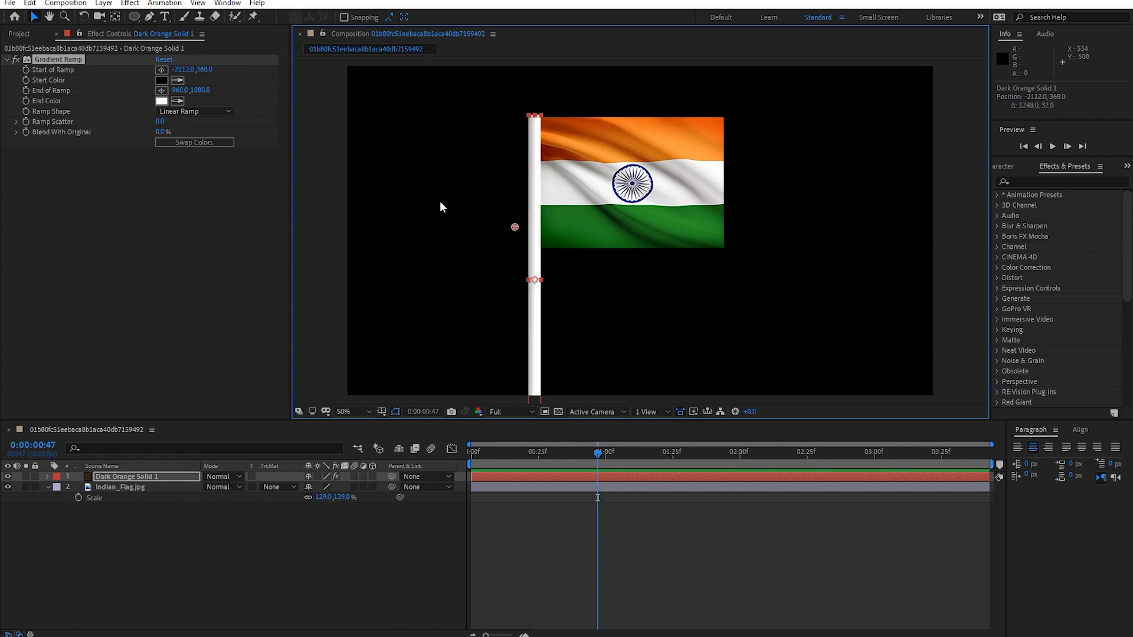
pyautogui.moveTo(180, 90); pyautogui.dragTo(231, 100)
pyautogui.moveTo(217, 89); pyautogui.dragTo(364, 88)
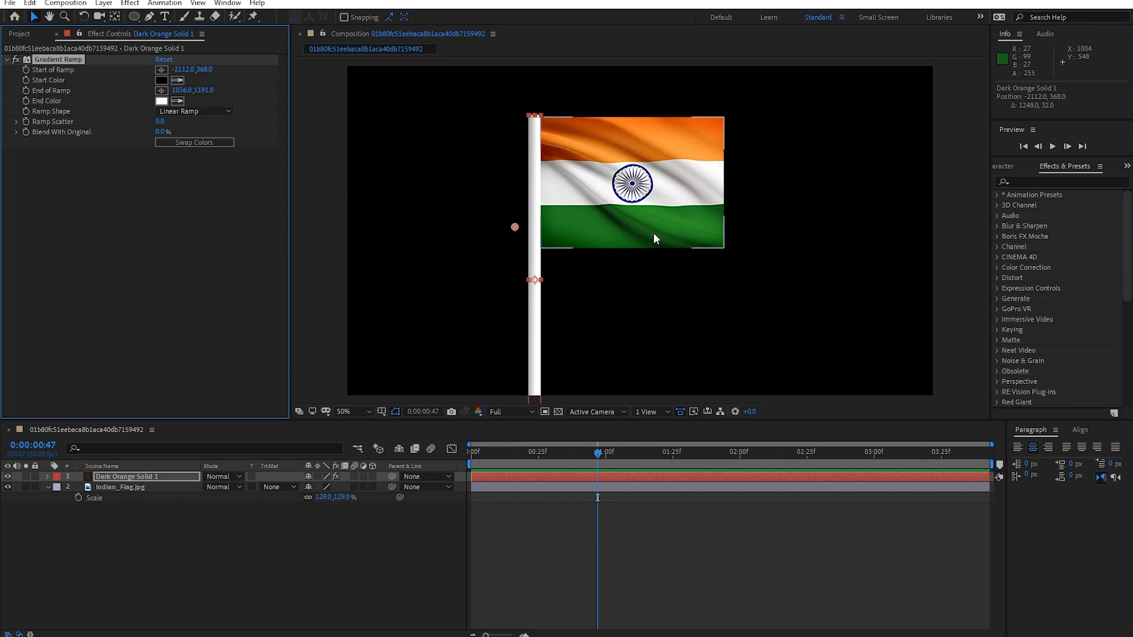
pyautogui.scroll(-2, 653, 233)
pyautogui.moveTo(588, 355); pyautogui.dragTo(571, 231)
pyautogui.scroll(2, 591, 287)
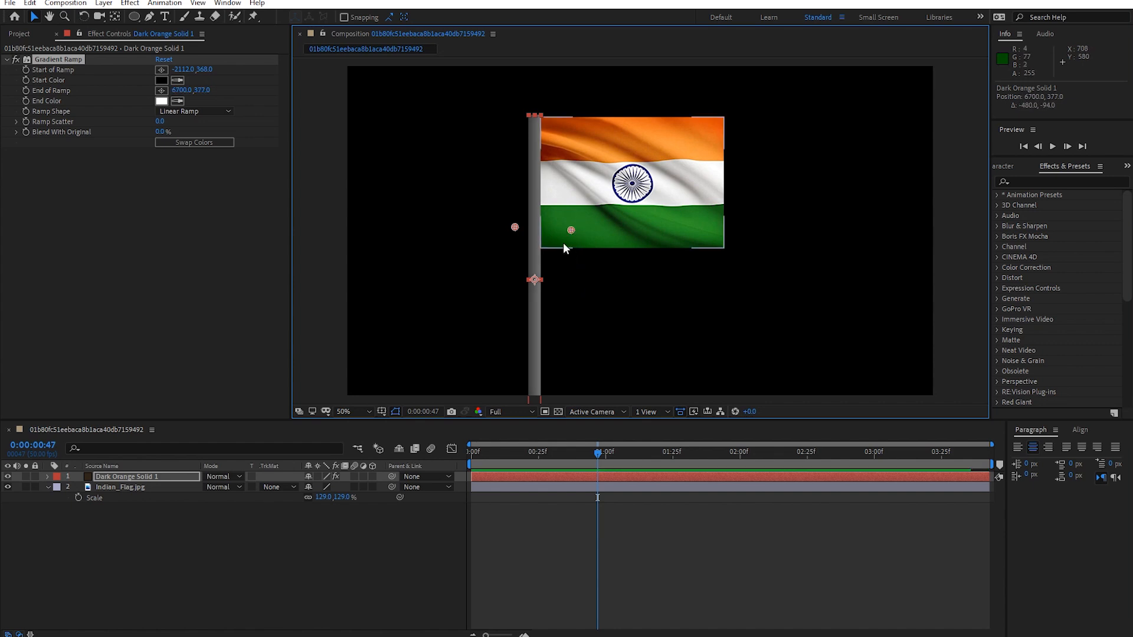
pyautogui.press('.')
pyautogui.moveTo(502, 229); pyautogui.dragTo(414, 222)
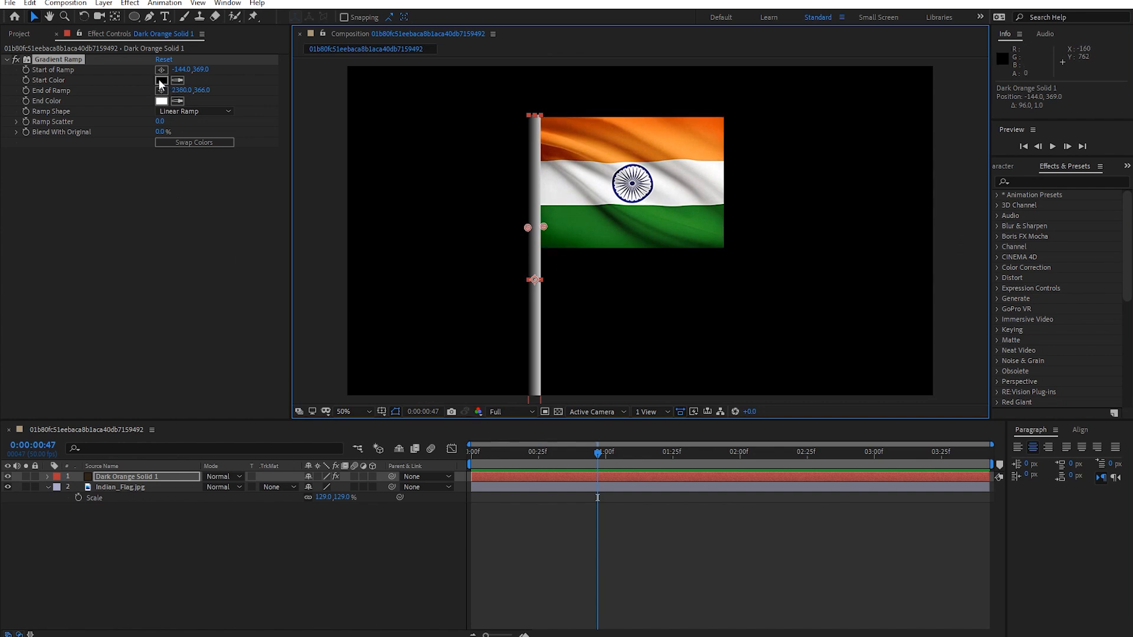
# - Apply the Tint color correction effect to the pole and map black to dark red 2A0909
pyautogui.click(134, 3)
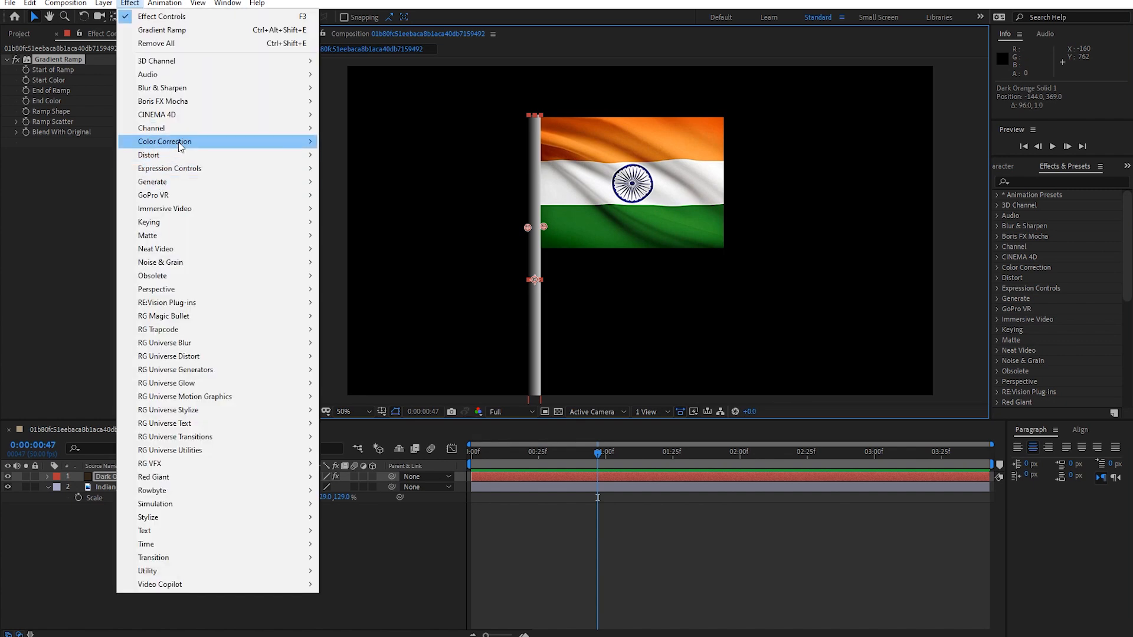
pyautogui.moveTo(179, 146)
pyautogui.click(360, 556)
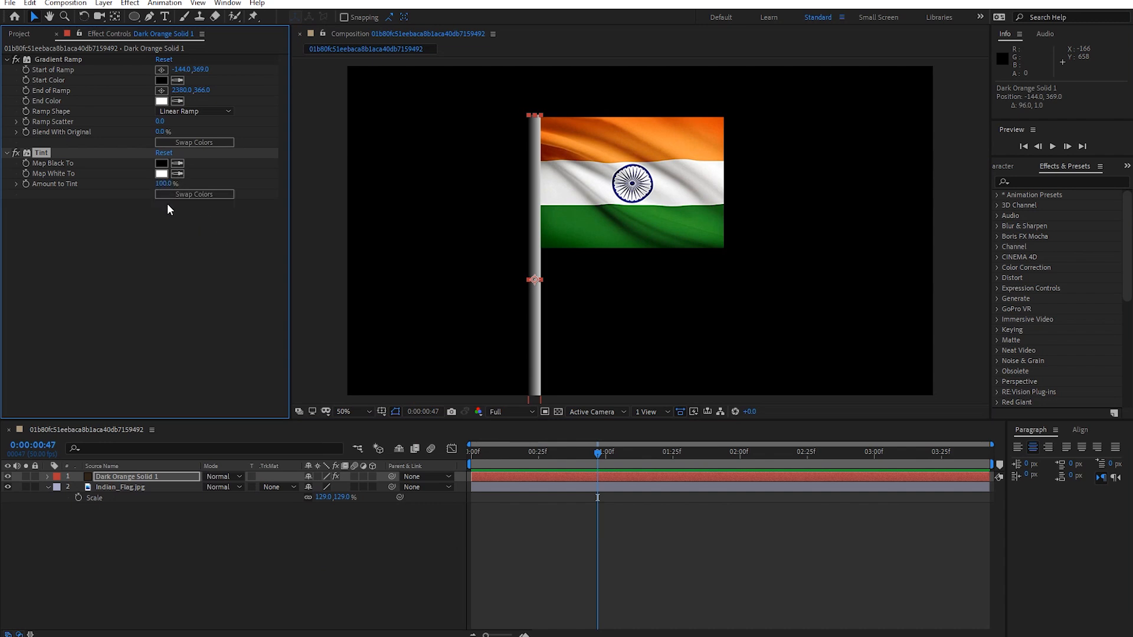
pyautogui.click(162, 165)
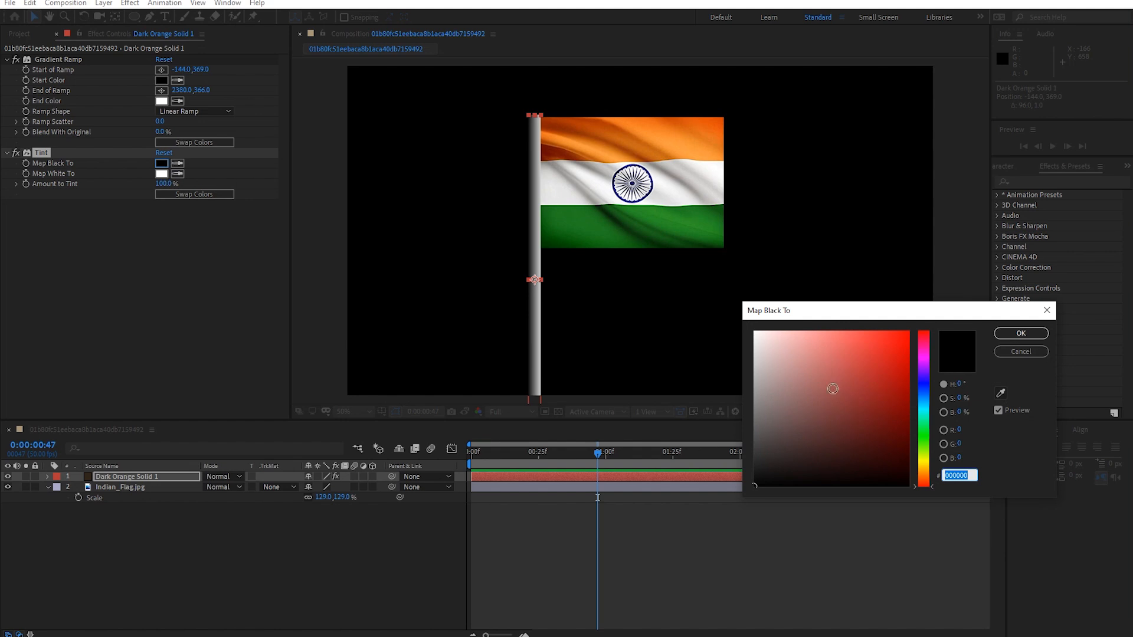
pyautogui.click(876, 461)
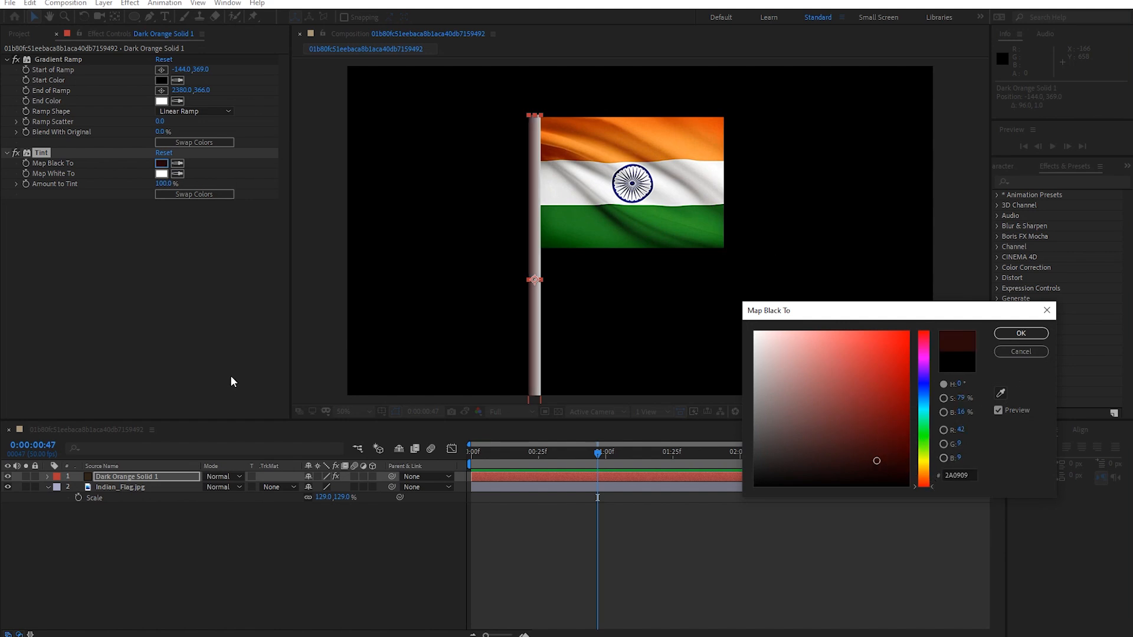
pyautogui.click(1021, 334)
# - Map white to the brown color 8F6733 in the pole's Tint effect
pyautogui.click(170, 174)
pyautogui.click(893, 465)
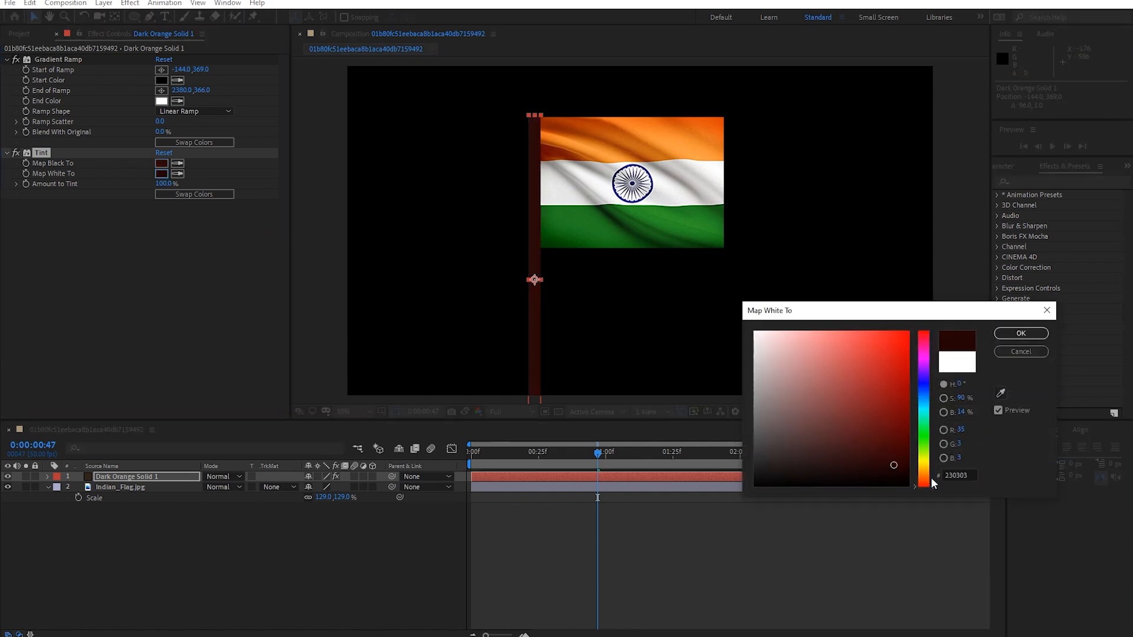
pyautogui.moveTo(922, 478); pyautogui.dragTo(853, 399)
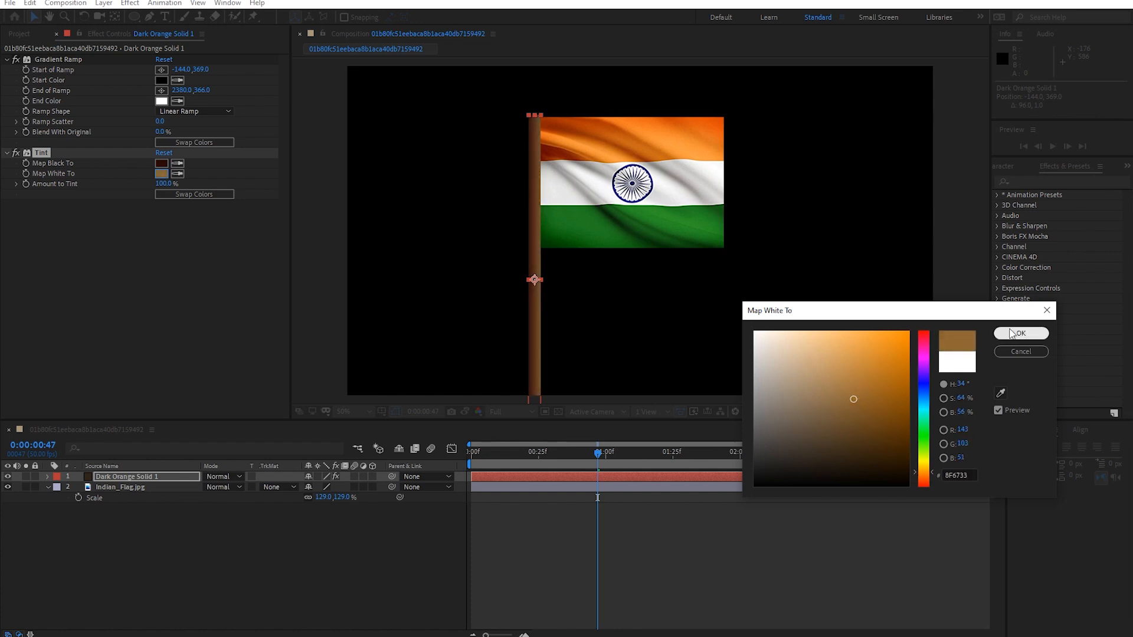
pyautogui.click(1021, 333)
pyautogui.press('/')
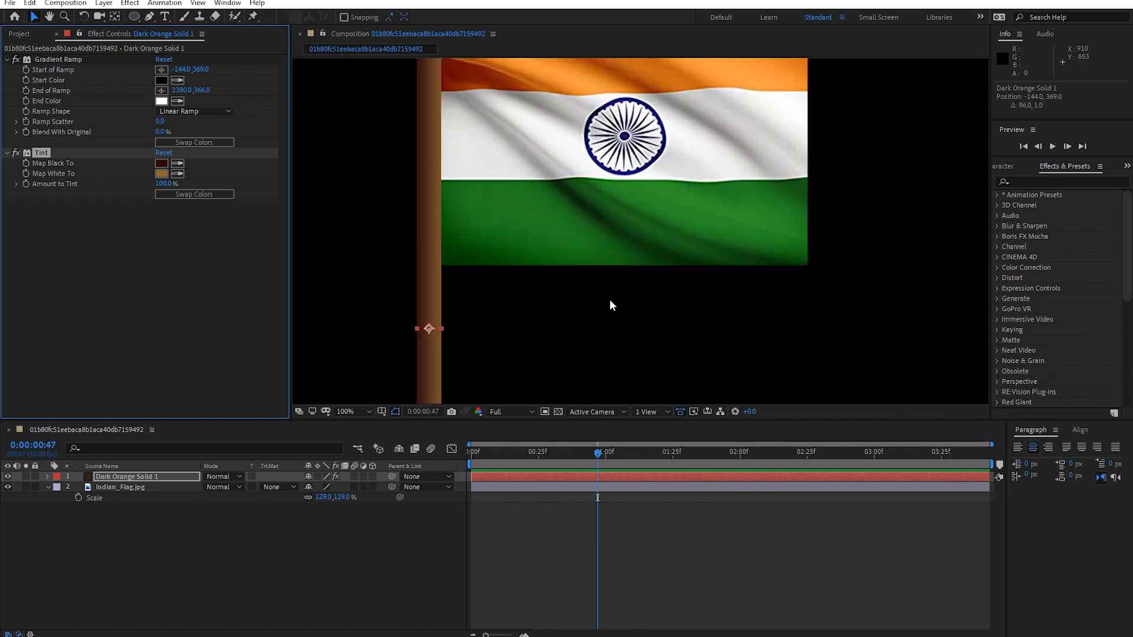
# - Compare the pole with Tint off and on, and change the Map Black To color to a darker near-black brown
pyautogui.click(16, 152)
pyautogui.click(16, 153)
pyautogui.click(161, 163)
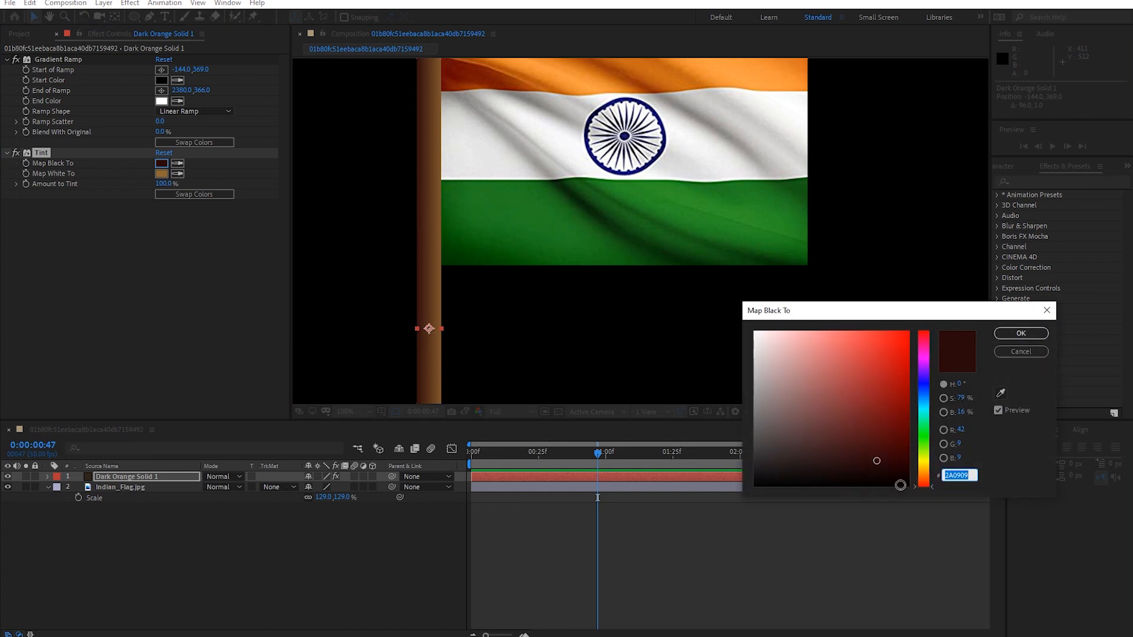
pyautogui.moveTo(928, 485)
pyautogui.mouseDown()
pyautogui.moveTo(879, 462)
pyautogui.moveTo(890, 470)
pyautogui.mouseUp()
pyautogui.click(1017, 352)
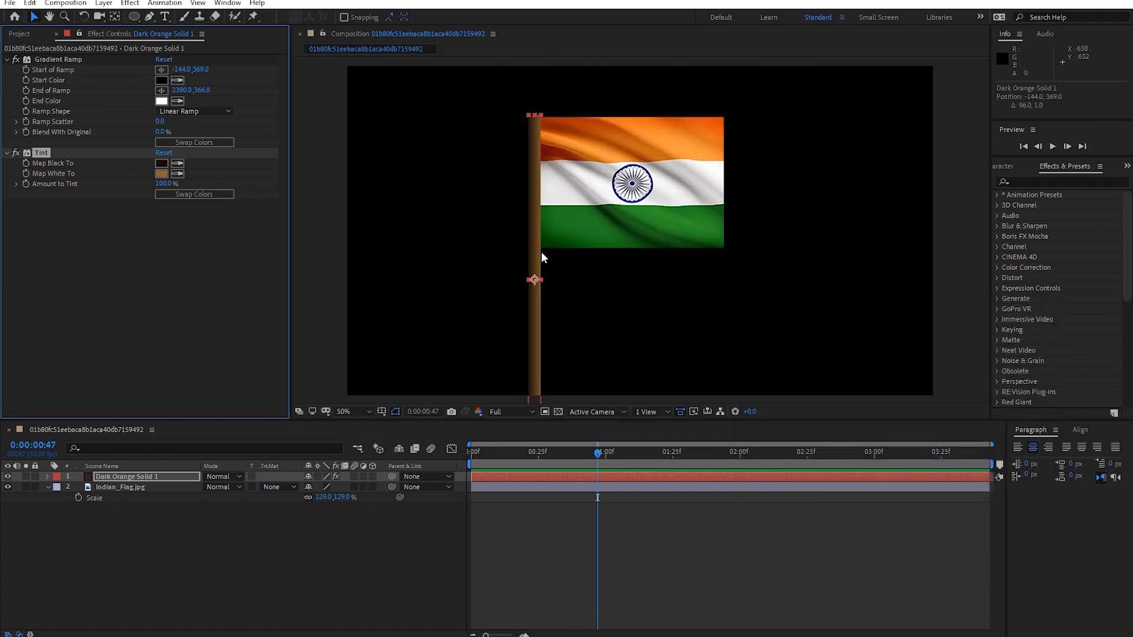
pyautogui.click(653, 619)
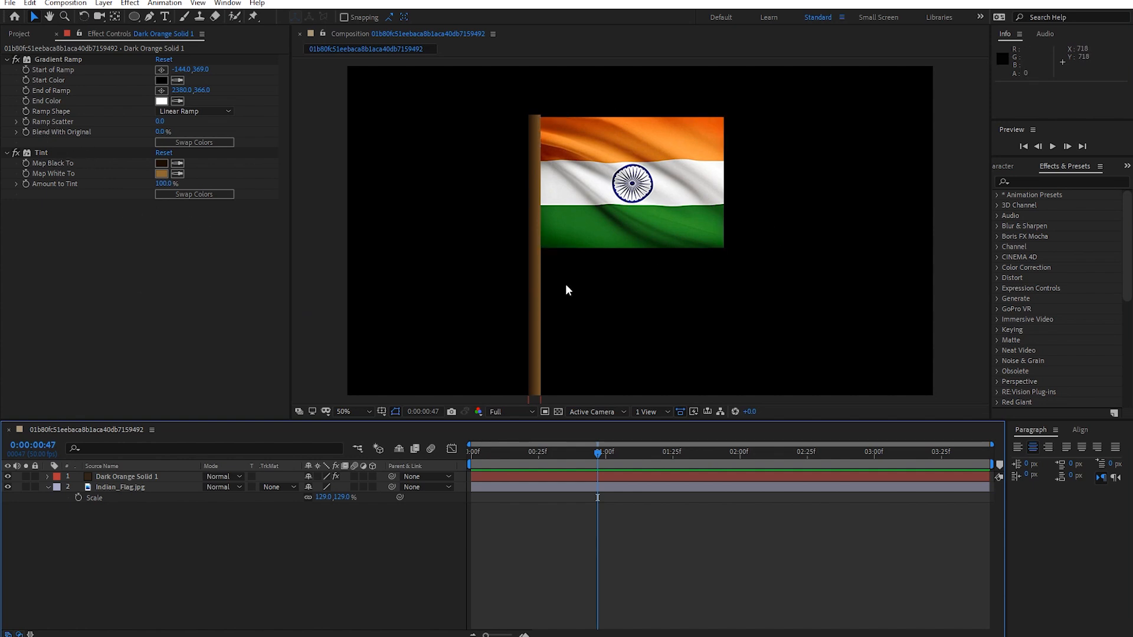
# - Select the flag layer and search the effects library for "wave"
pyautogui.click(639, 207)
pyautogui.click(685, 553)
pyautogui.click(638, 235)
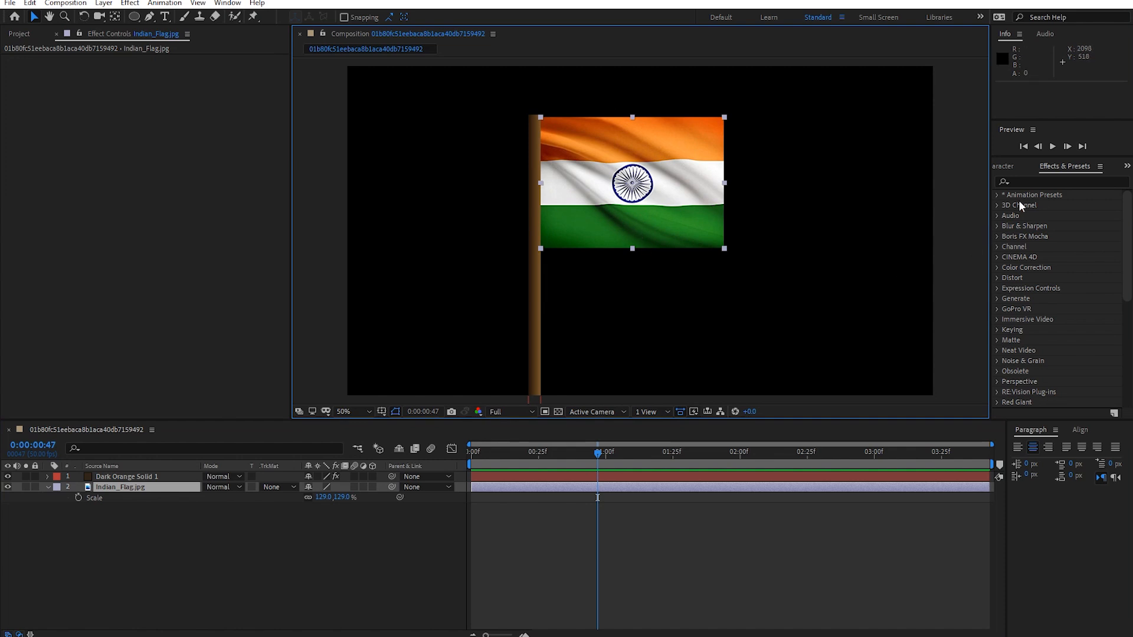
pyautogui.click(1035, 181)
pyautogui.write('wave')
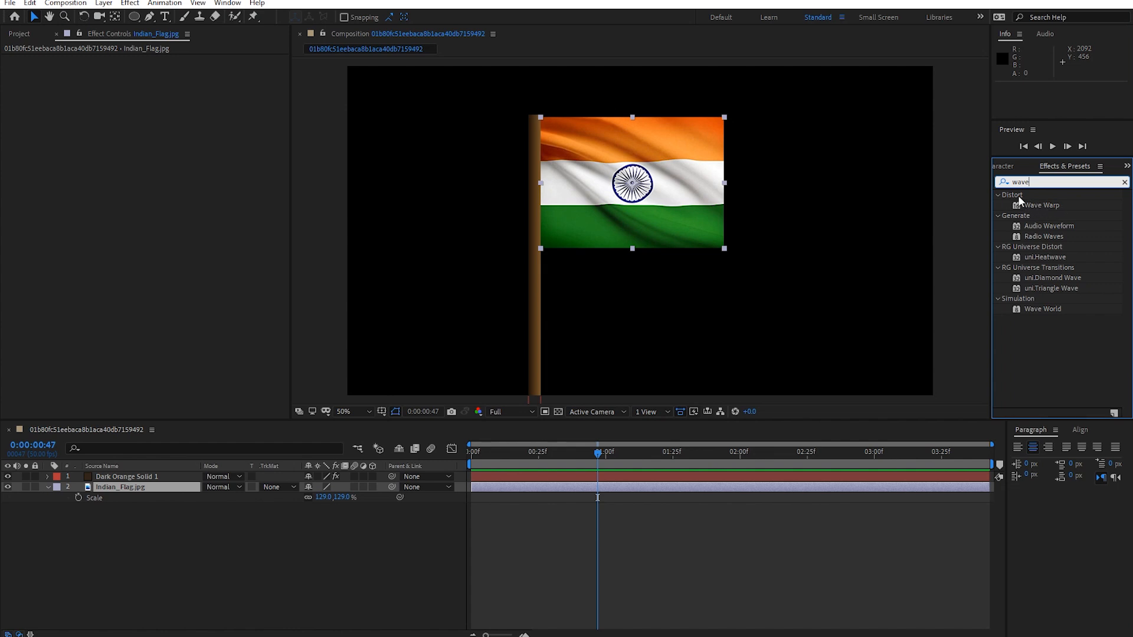
# - Look up the Distort effects and apply Wave Warp to the Indian_Flag.jpg layer
pyautogui.click(130, 4)
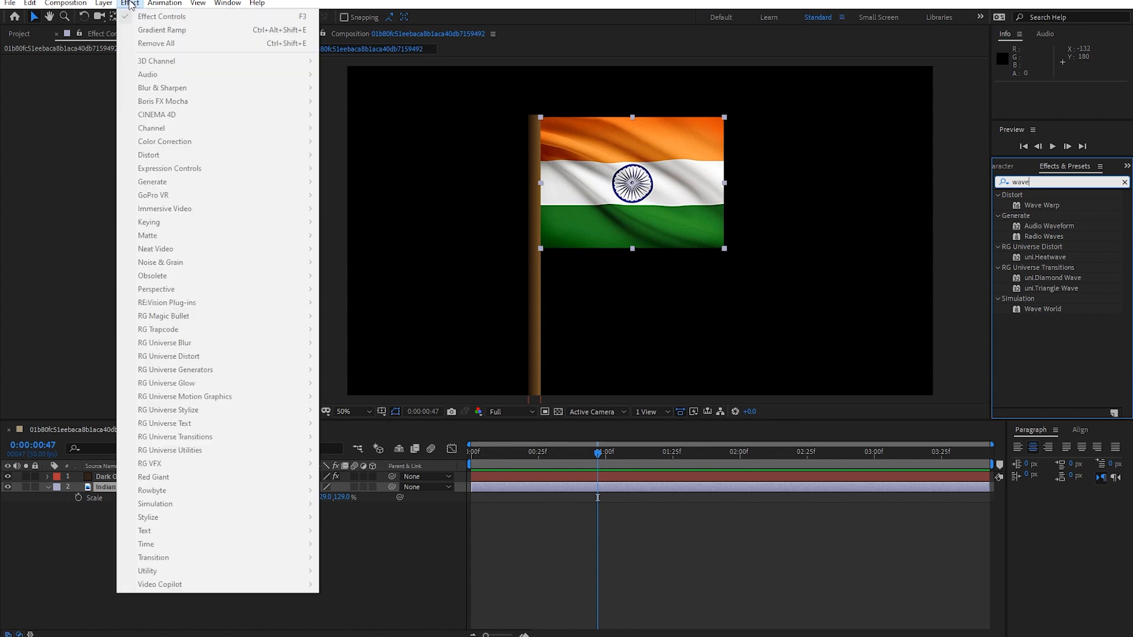
pyautogui.click(8, 618)
pyautogui.click(127, 487)
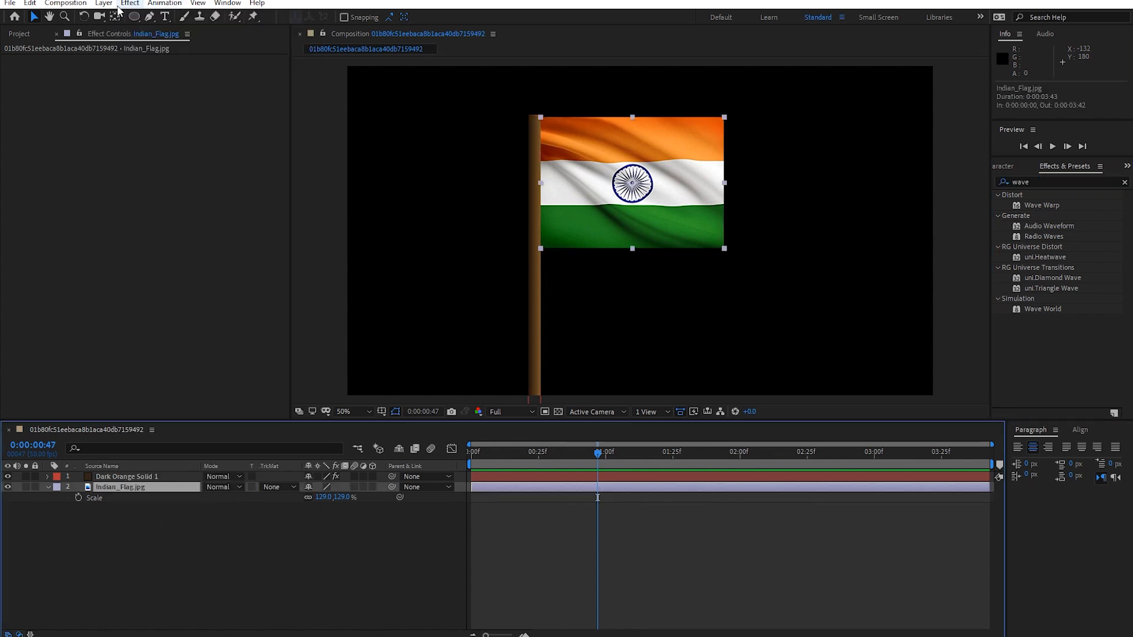
pyautogui.click(128, 4)
pyautogui.moveTo(157, 154)
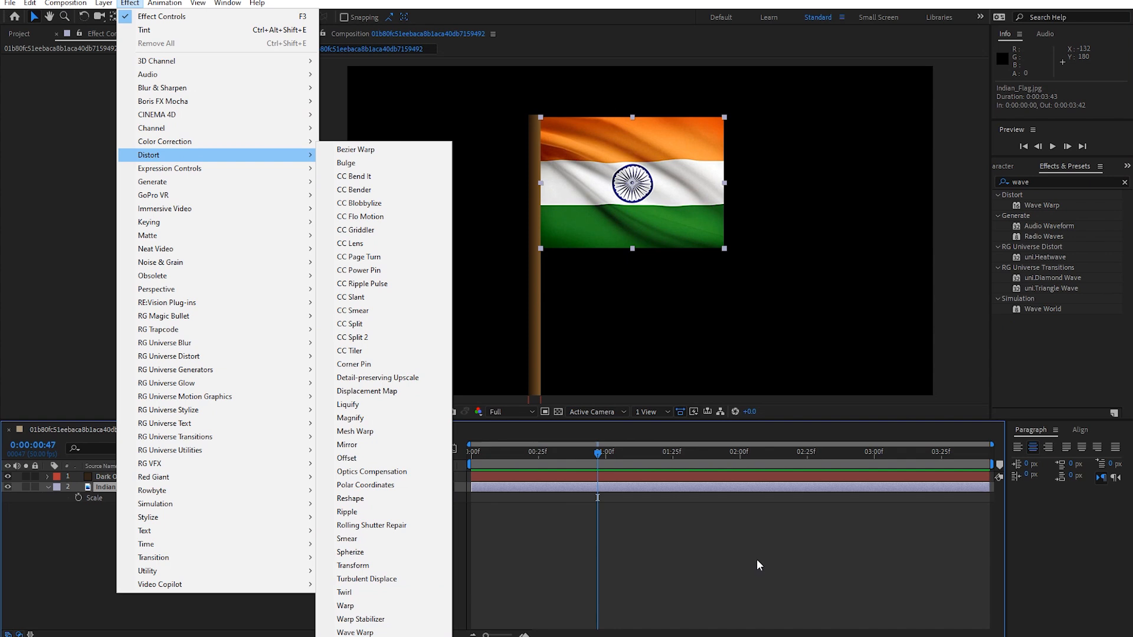
pyautogui.click(735, 542)
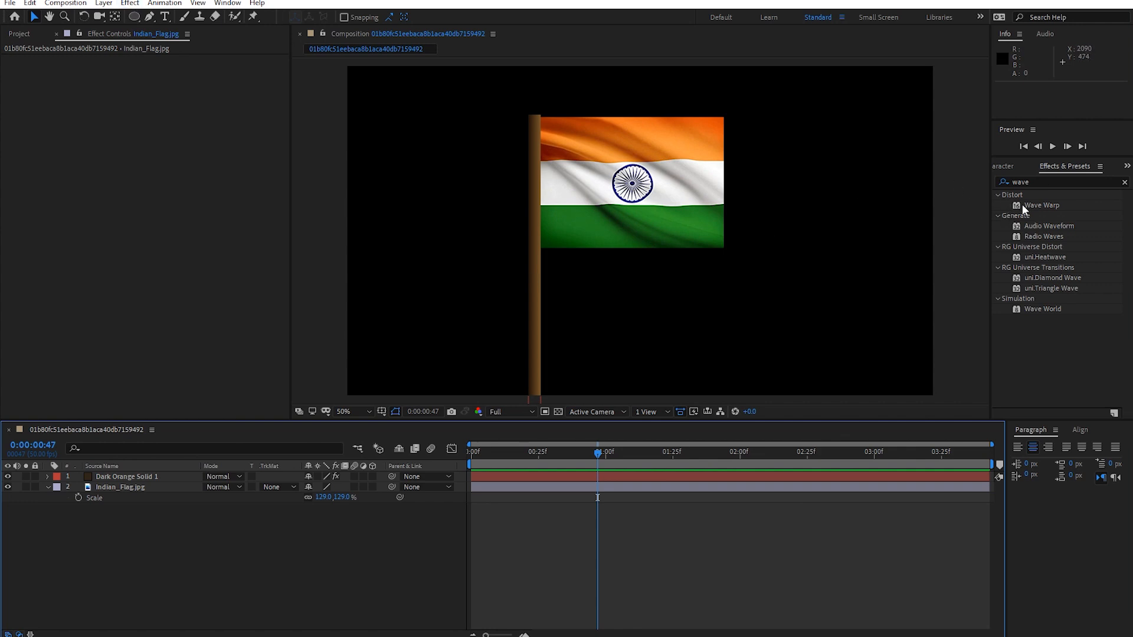
pyautogui.moveTo(1023, 204); pyautogui.dragTo(131, 491)
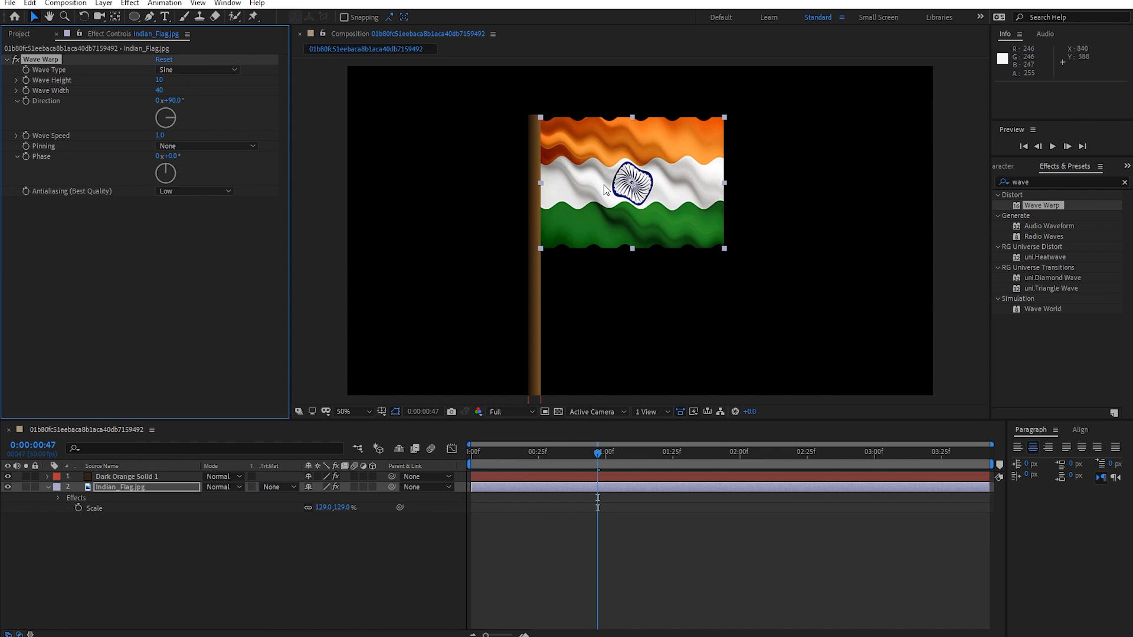
# - Try a smaller Wave Warp height on the flag, set it back to 10, and set the wave width to 136
pyautogui.scroll(2, 603, 188)
pyautogui.press('h')
pyautogui.moveTo(632, 226); pyautogui.dragTo(710, 312)
pyautogui.press('v')
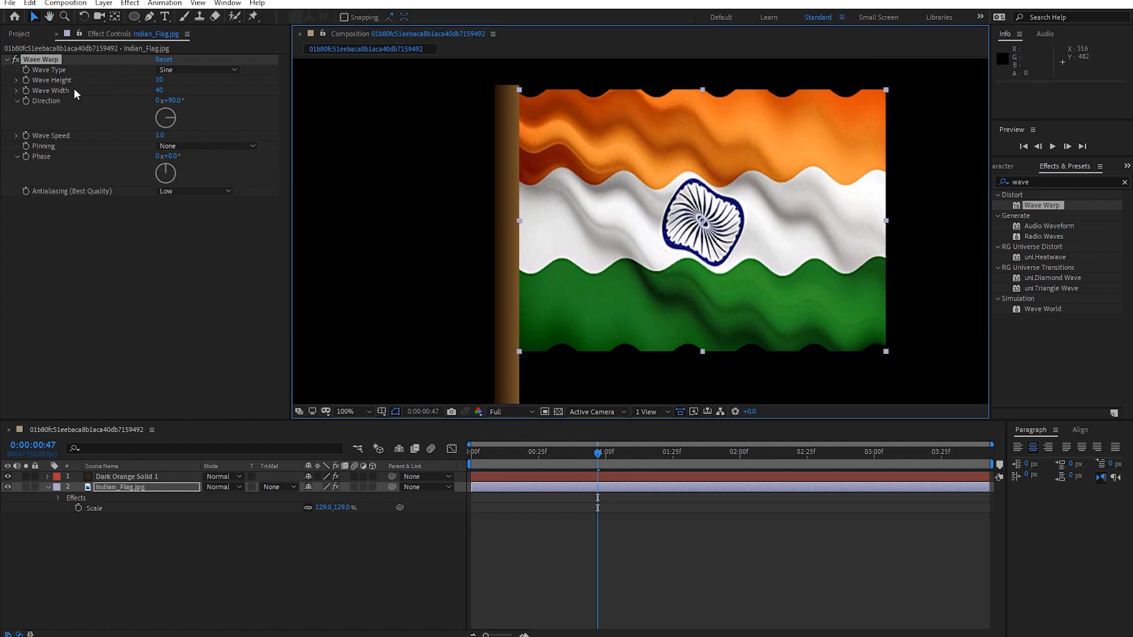
pyautogui.moveTo(160, 82)
pyautogui.mouseDown()
pyautogui.moveTo(174, 79)
pyautogui.moveTo(155, 79)
pyautogui.mouseUp()
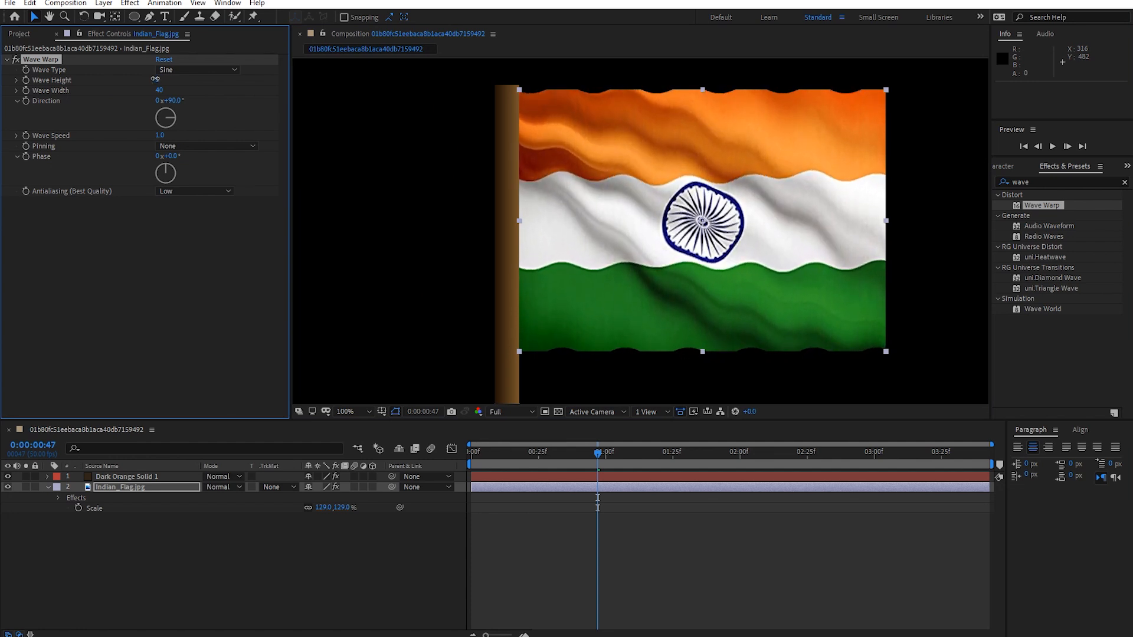
pyautogui.click(157, 80)
pyautogui.write('1')
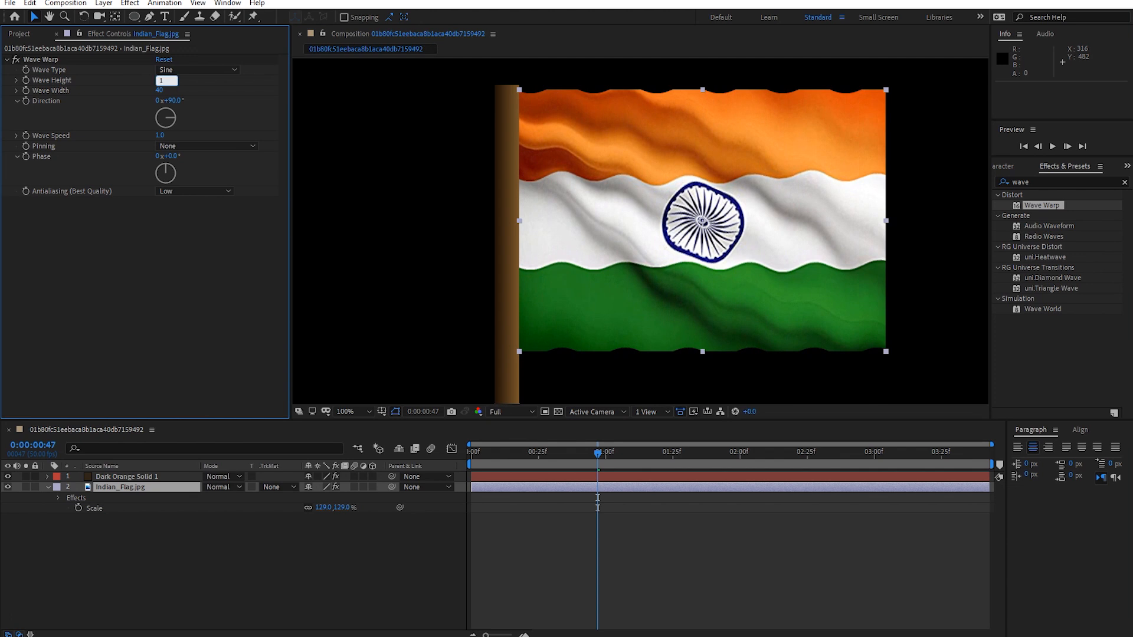
pyautogui.write('8')
pyautogui.press('Return')
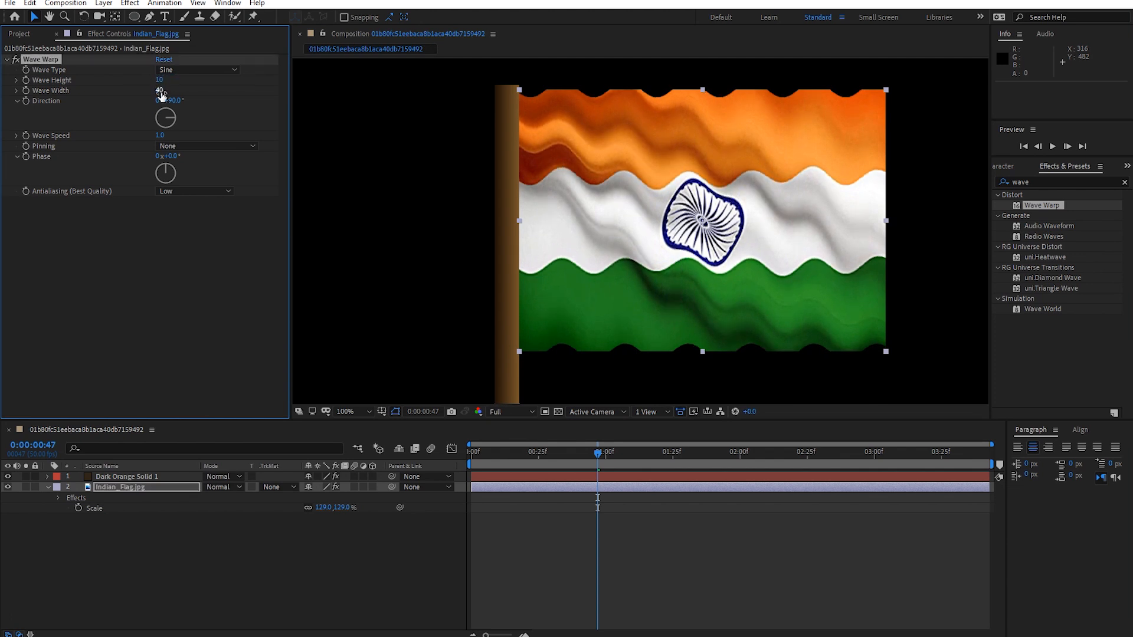
pyautogui.moveTo(160, 91); pyautogui.dragTo(759, 108)
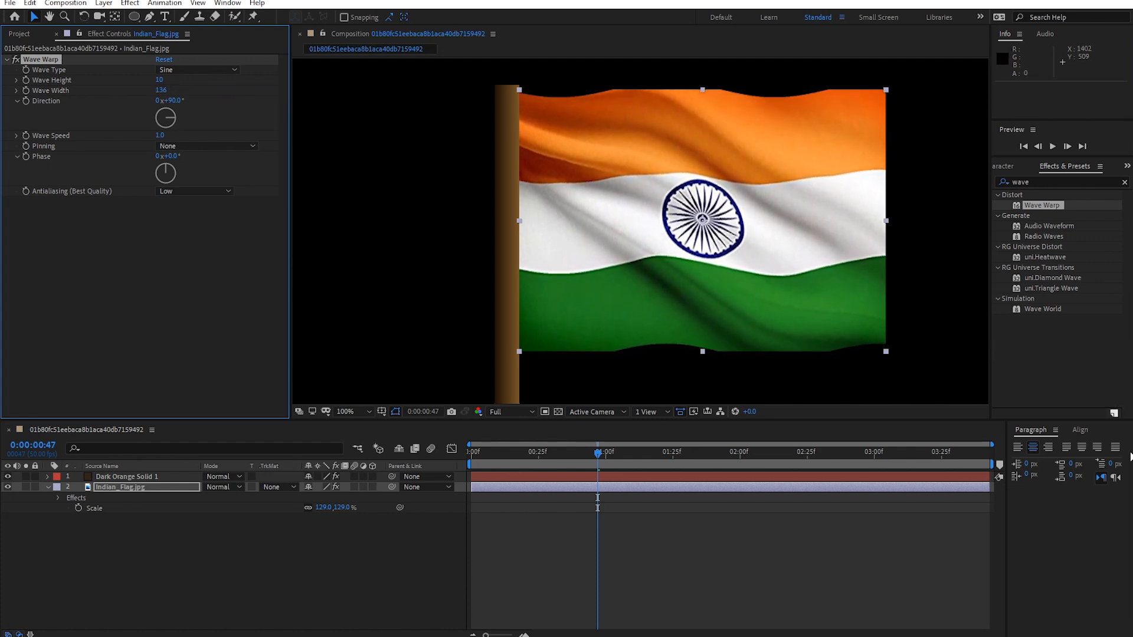
# - Preview and scrub the waving flag to examine its edges beside the pole, and delete Wave Warp from the flag layer
pyautogui.press('space')
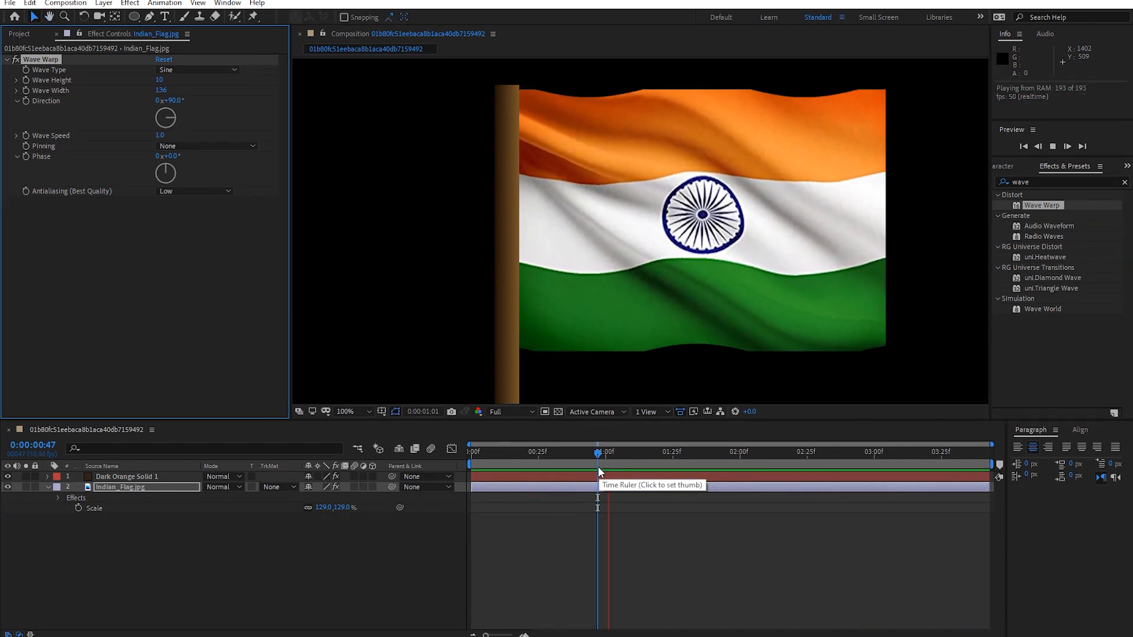
pyautogui.click(617, 475)
pyautogui.moveTo(625, 461); pyautogui.dragTo(591, 480)
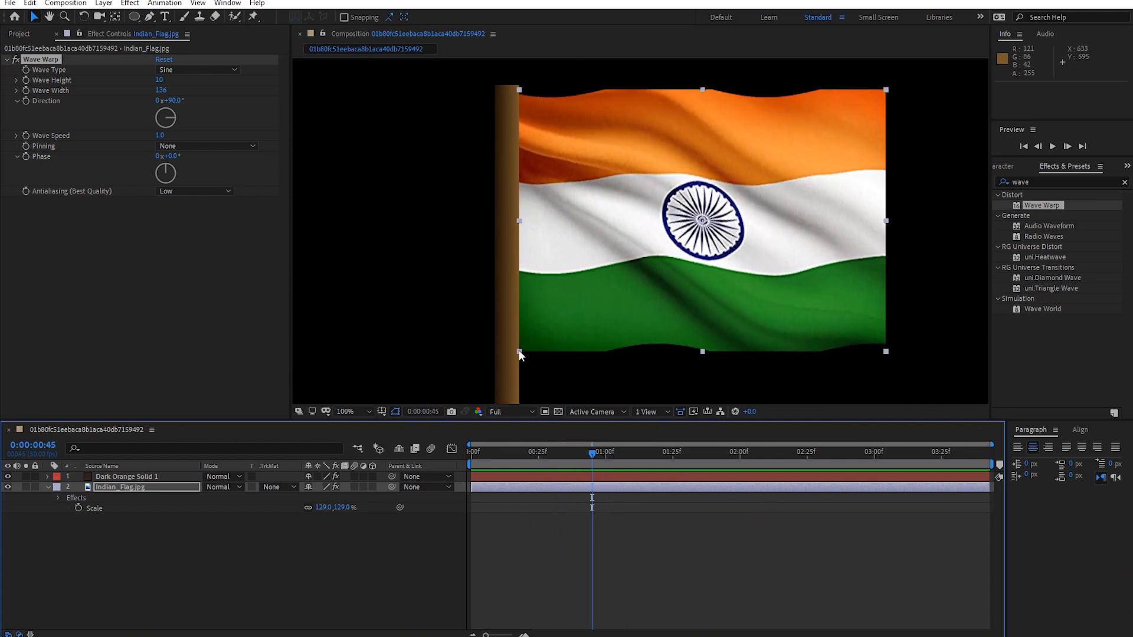
pyautogui.moveTo(592, 453); pyautogui.dragTo(516, 403)
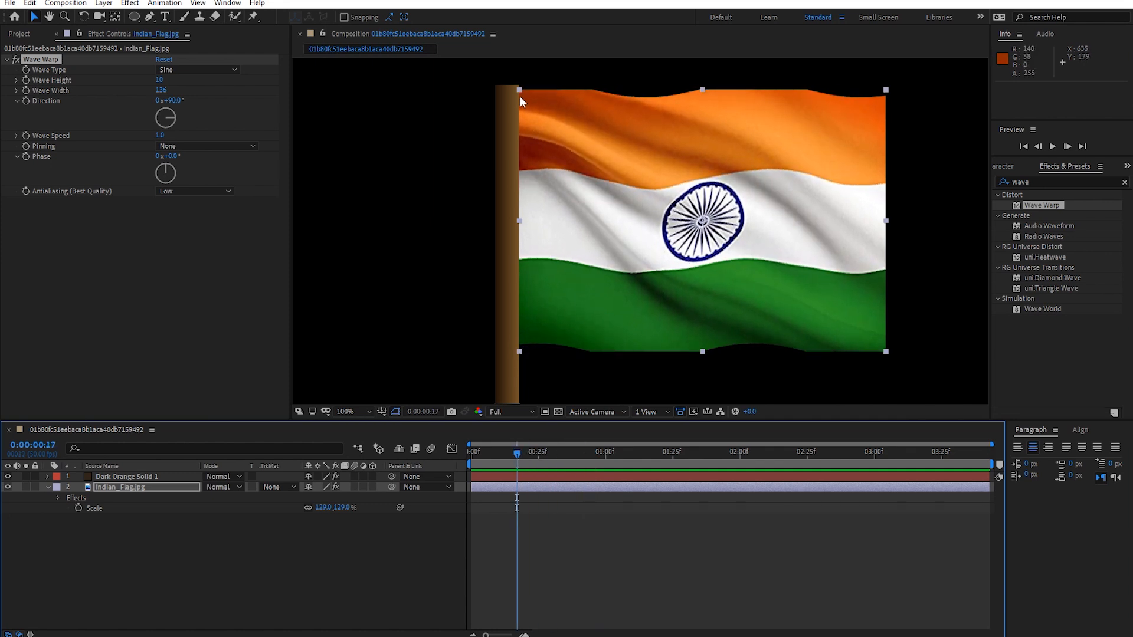
pyautogui.moveTo(517, 453); pyautogui.dragTo(797, 484)
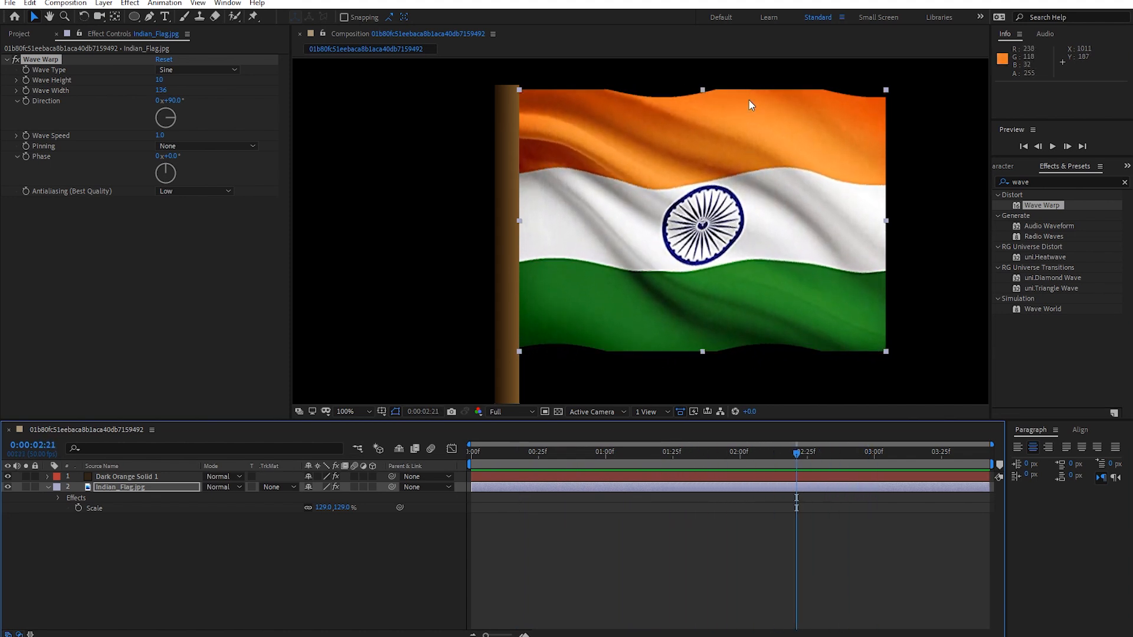
pyautogui.moveTo(822, 457); pyautogui.dragTo(533, 492)
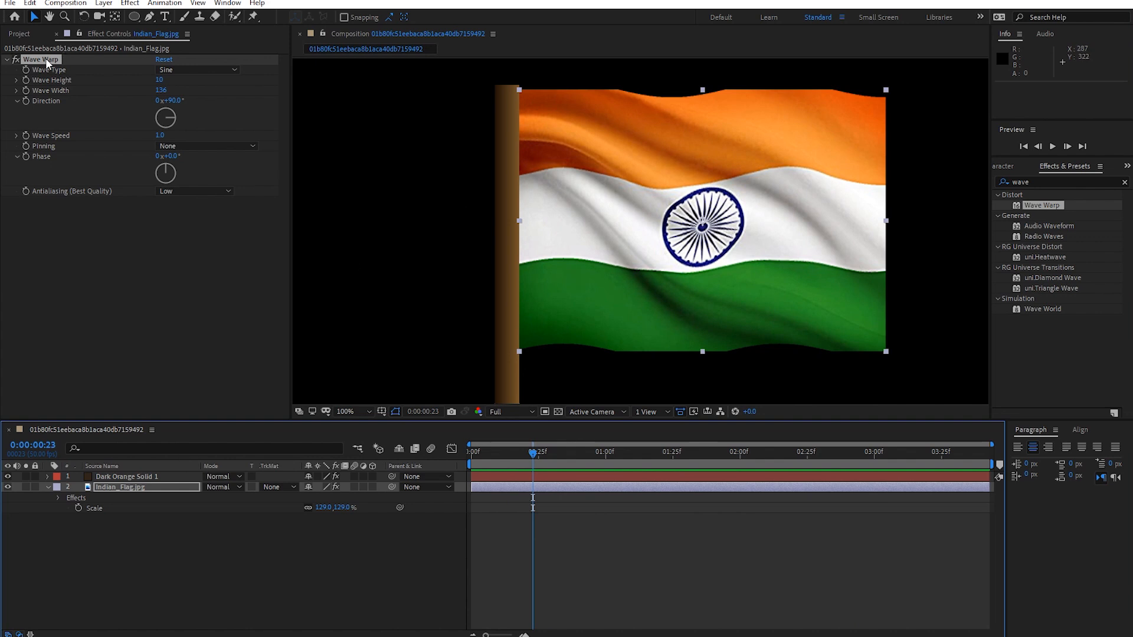
pyautogui.press('Delete')
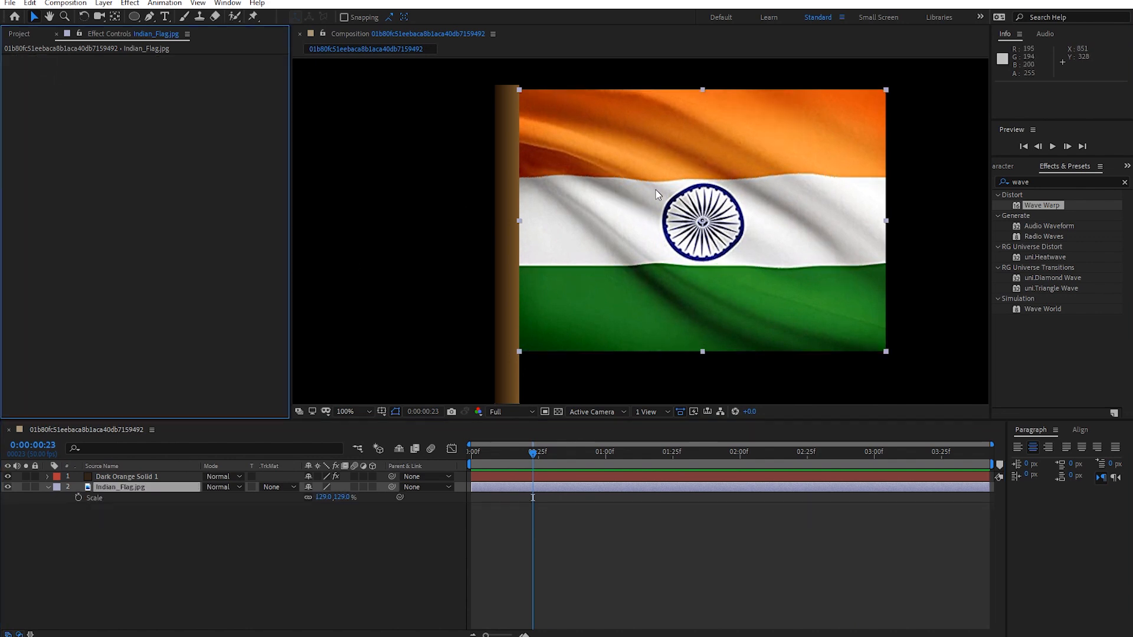
# - Scale the flag layer to 171% and reposition it to about 950, 510, overlapping the pole
pyautogui.scroll(-4, 637, 175)
pyautogui.moveTo(654, 254); pyautogui.dragTo(616, 251)
pyautogui.press('v')
pyautogui.click(150, 487)
pyautogui.press('s')
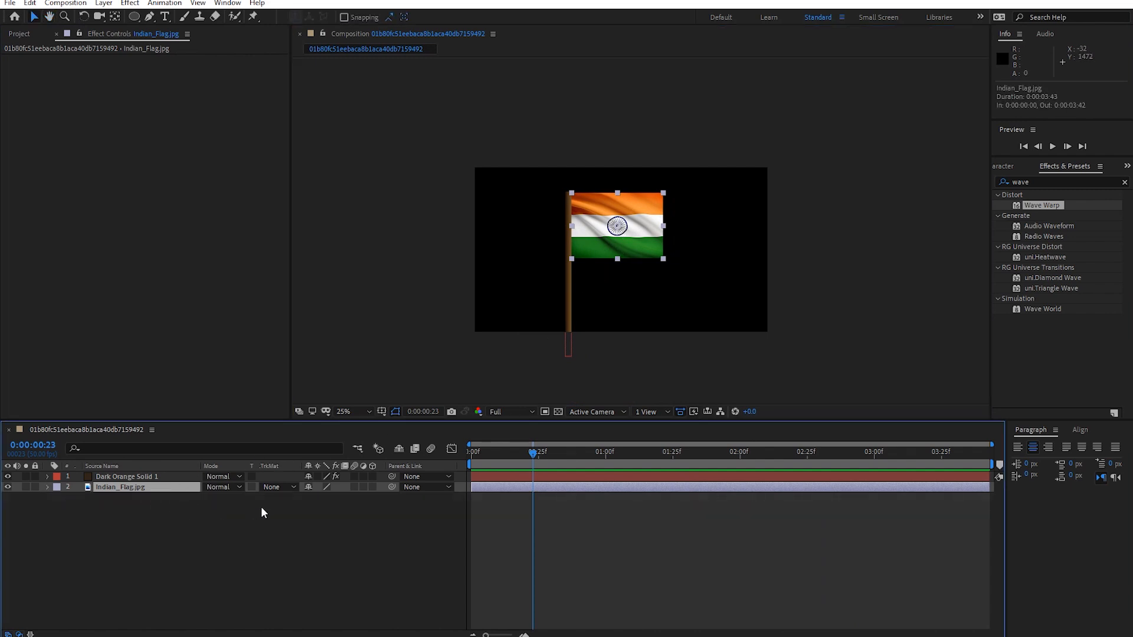
pyautogui.press('s')
pyautogui.moveTo(326, 502); pyautogui.dragTo(352, 501)
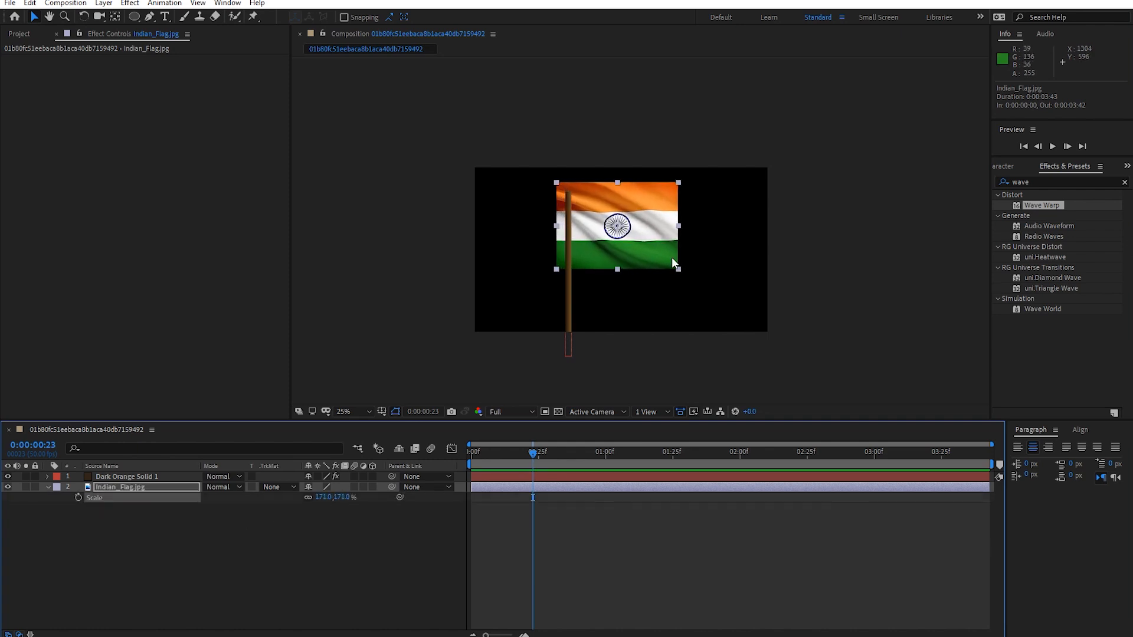
pyautogui.click(649, 266)
pyautogui.moveTo(649, 267); pyautogui.dragTo(650, 271)
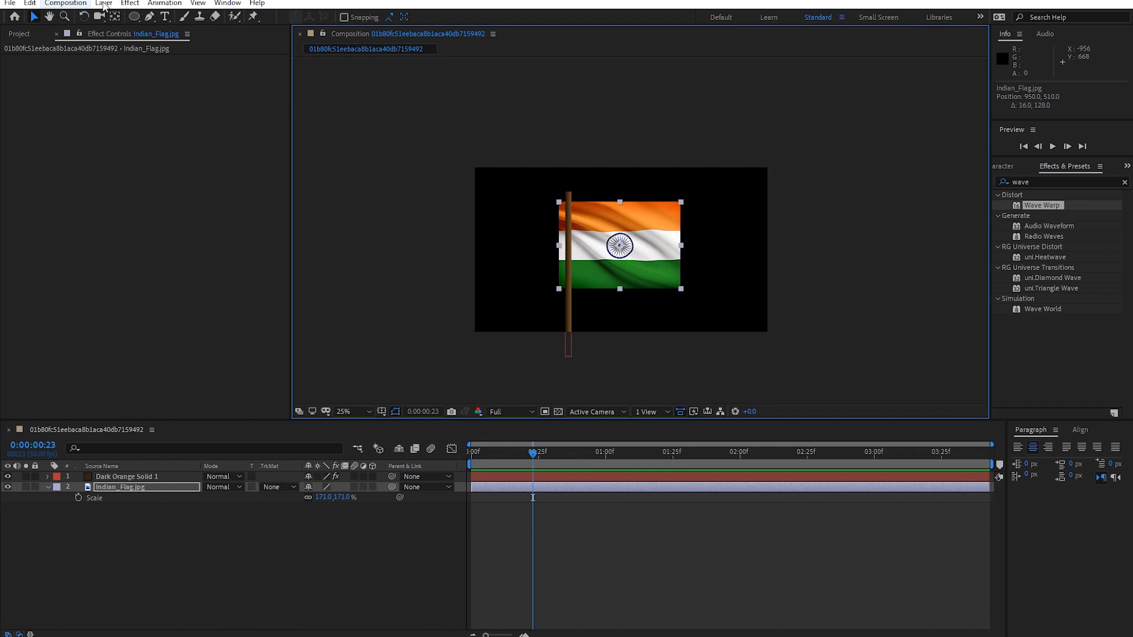
# - Pre-compose the flag layer as Indian_Flag with all attributes moved into the new composition
pyautogui.click(103, 3)
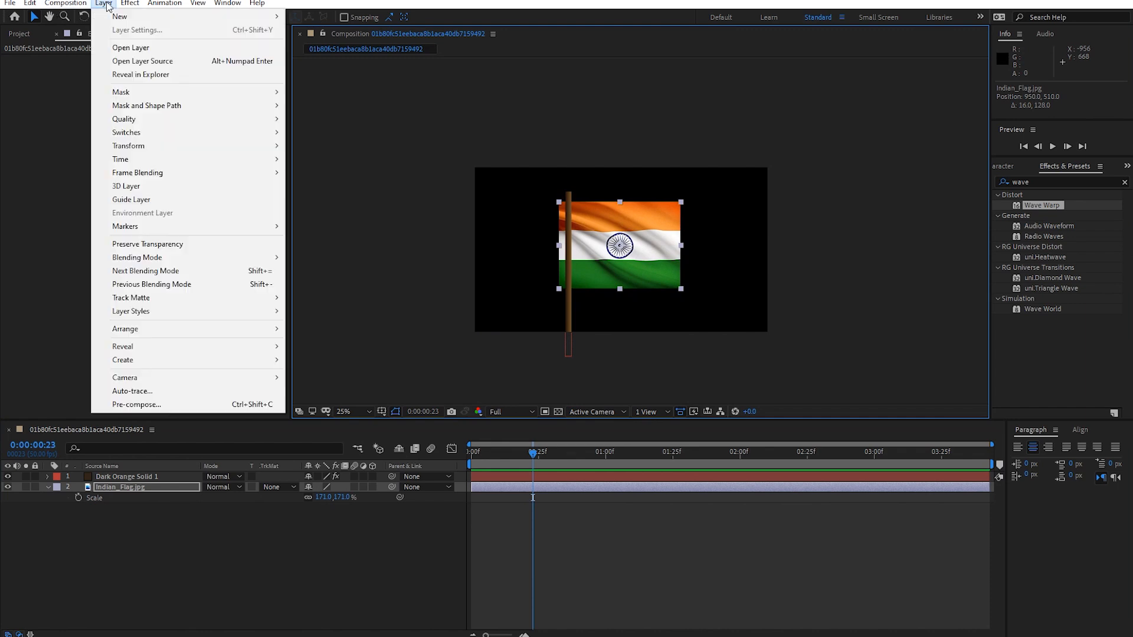
pyautogui.click(189, 405)
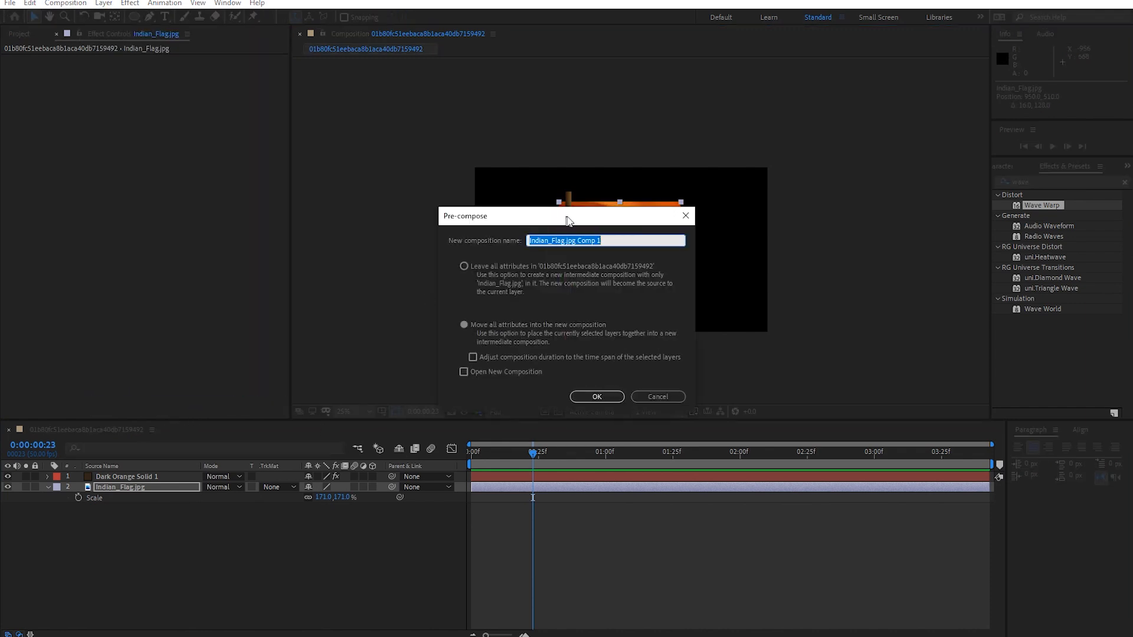
pyautogui.moveTo(564, 215); pyautogui.dragTo(900, 200)
pyautogui.click(798, 243)
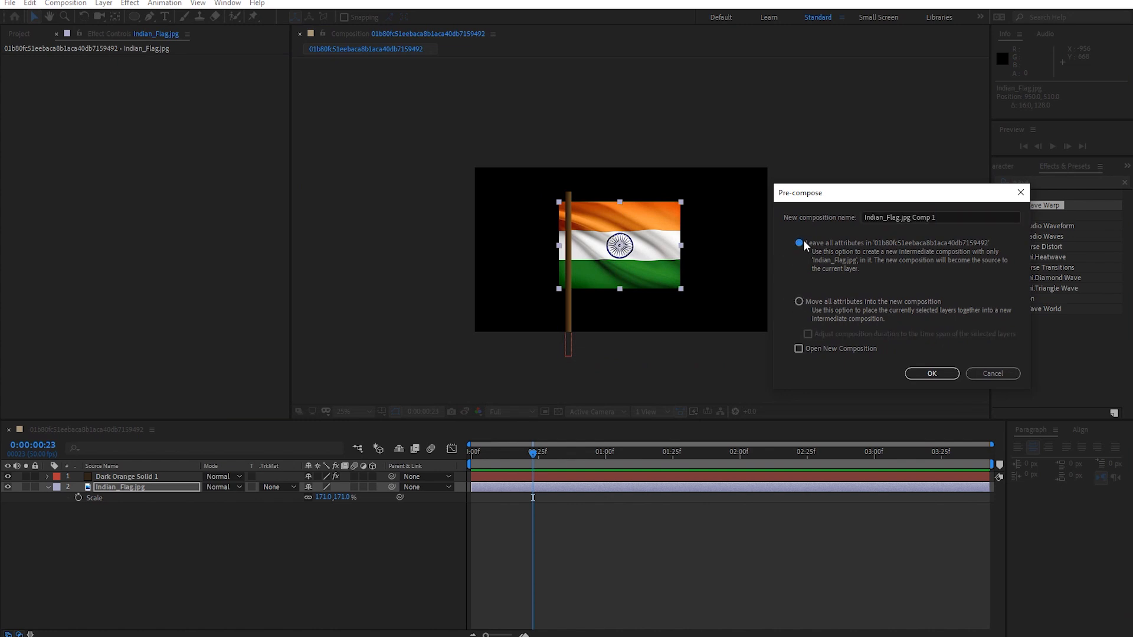
pyautogui.click(799, 301)
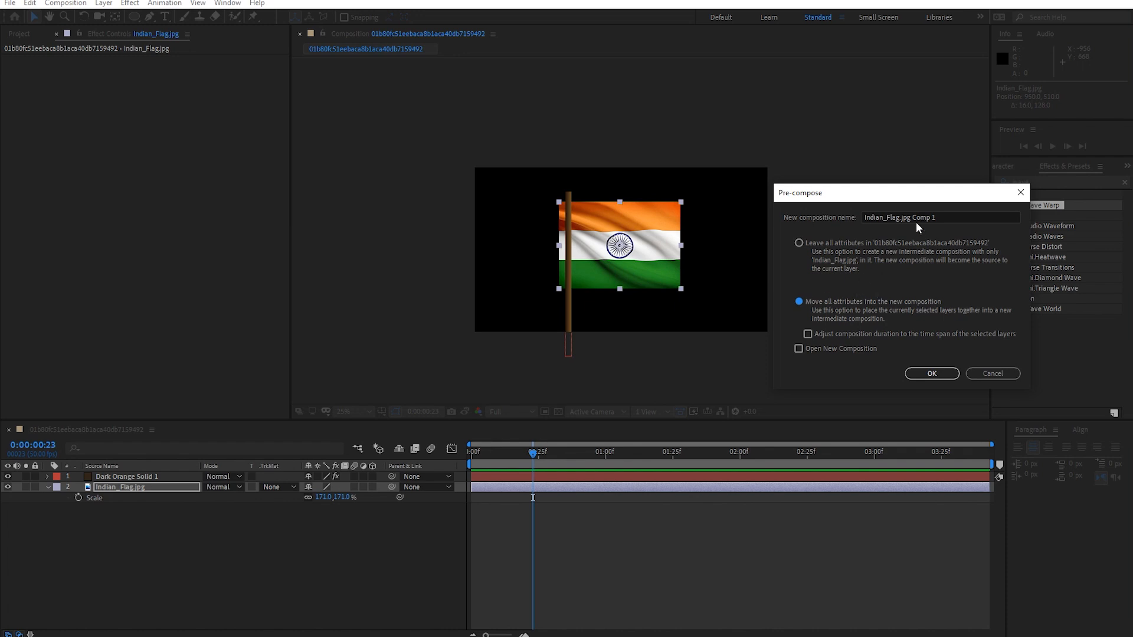
pyautogui.moveTo(947, 222); pyautogui.dragTo(858, 218)
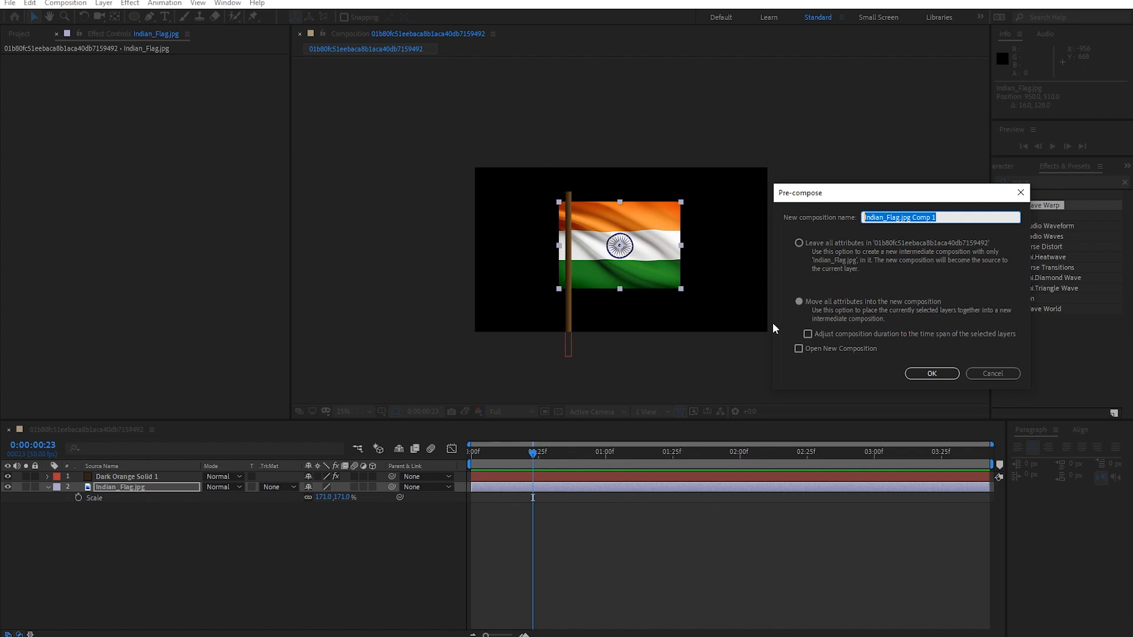
pyautogui.click(806, 302)
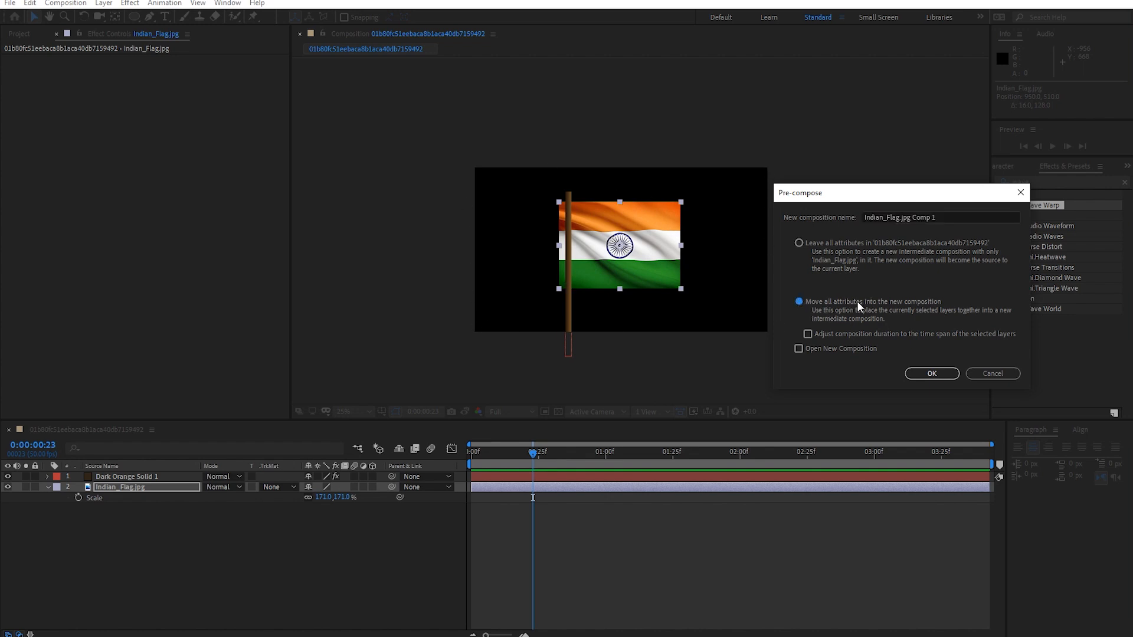
pyautogui.click(946, 216)
pyautogui.moveTo(972, 216); pyautogui.dragTo(900, 220)
pyautogui.press('BackSpace')
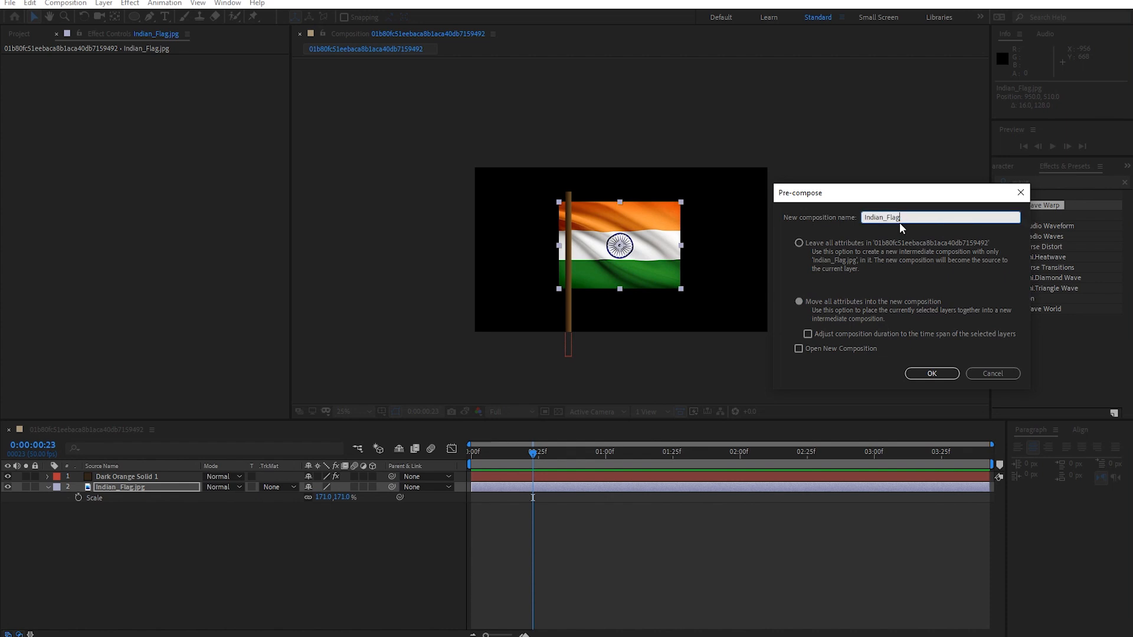
pyautogui.click(931, 375)
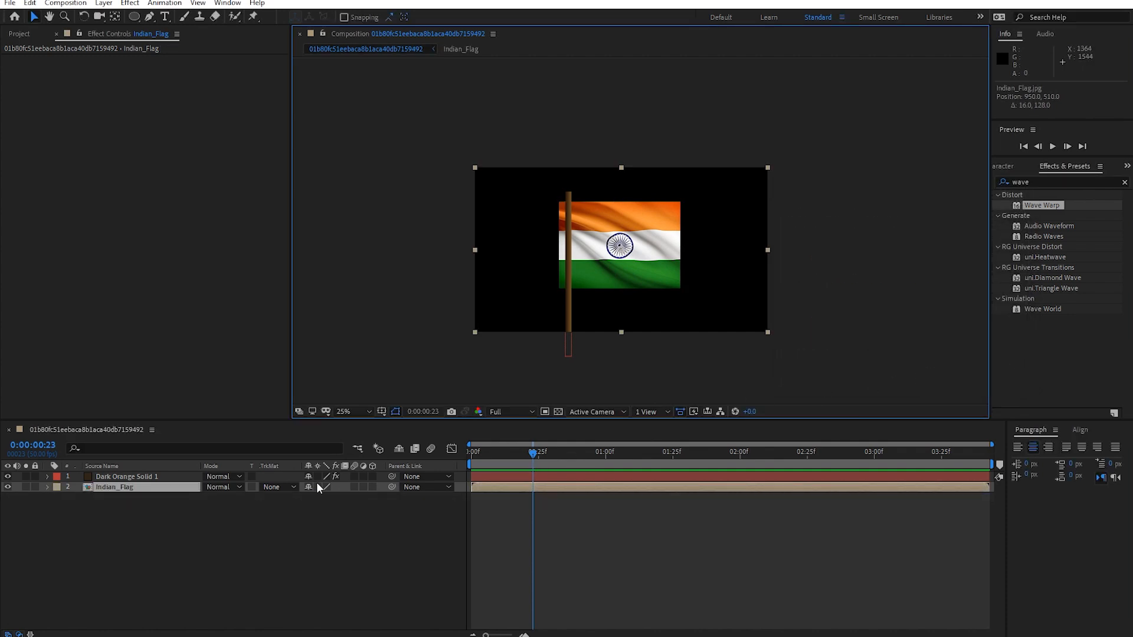
# - Select the pre-composed Indian_Flag layer and examine its bounds around the flag
pyautogui.click(110, 486)
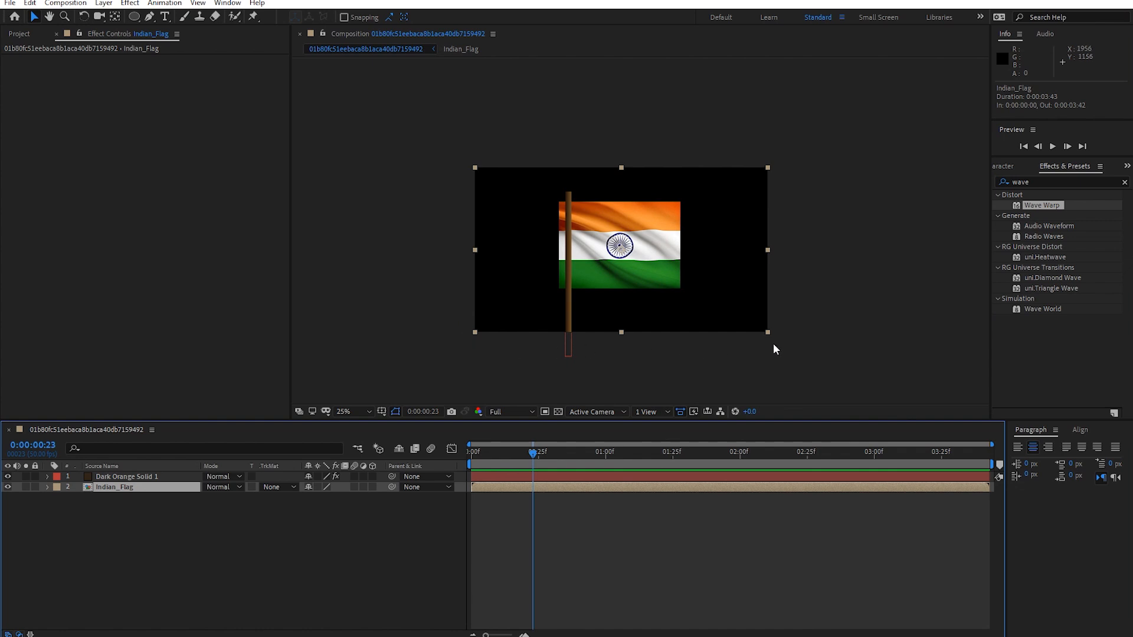
pyautogui.press('.')
pyautogui.press('h')
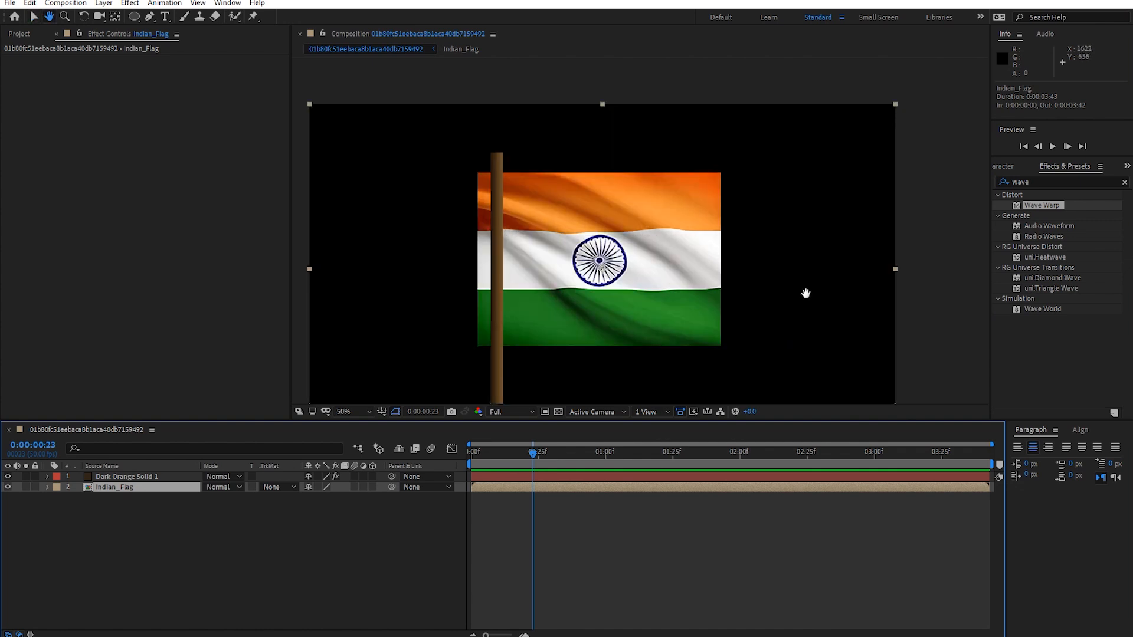
pyautogui.moveTo(771, 311); pyautogui.dragTo(804, 273)
pyautogui.press('v')
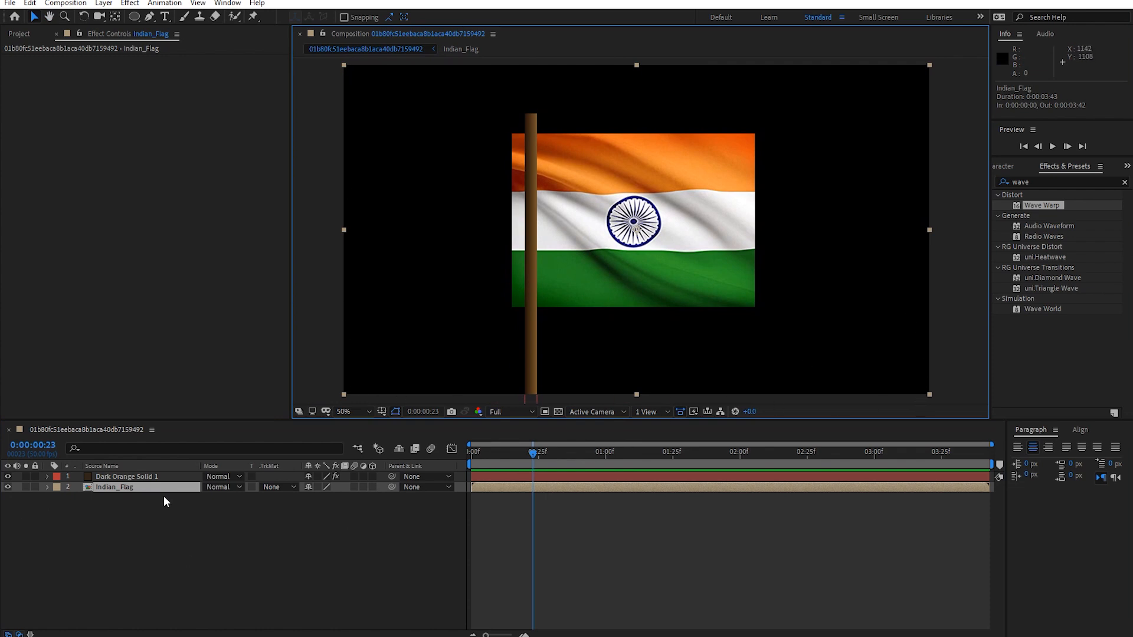
# - Apply Wave Warp to the Indian_Flag layer, set its Wave Width to 137, and check the waves over time
pyautogui.moveTo(1033, 211); pyautogui.dragTo(147, 490)
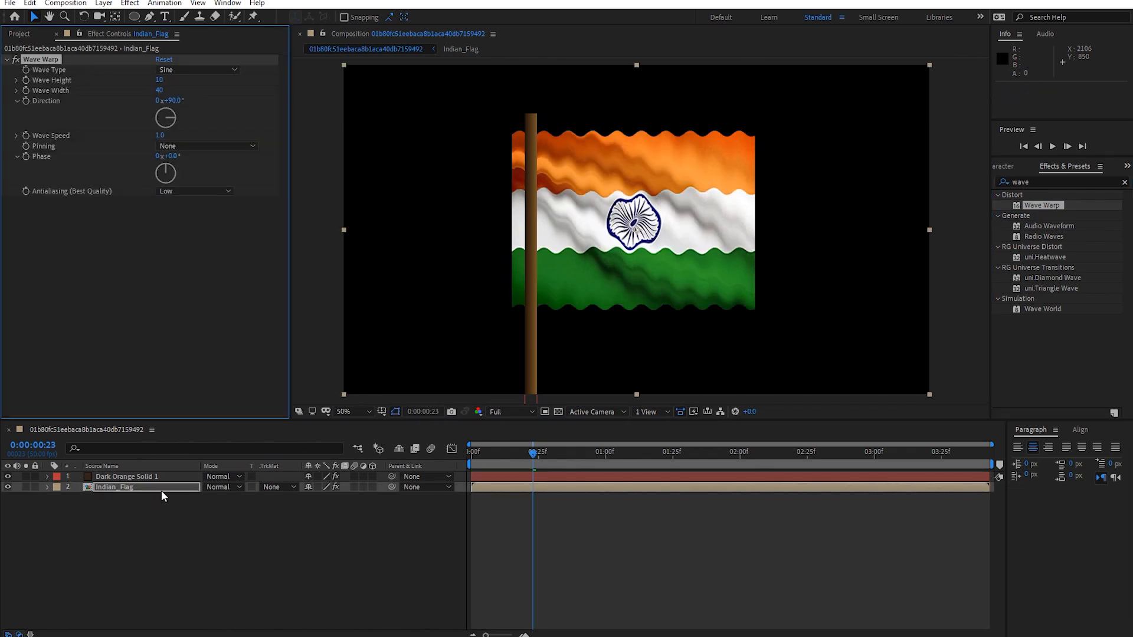
pyautogui.moveTo(162, 93); pyautogui.dragTo(627, 248)
pyautogui.press('/')
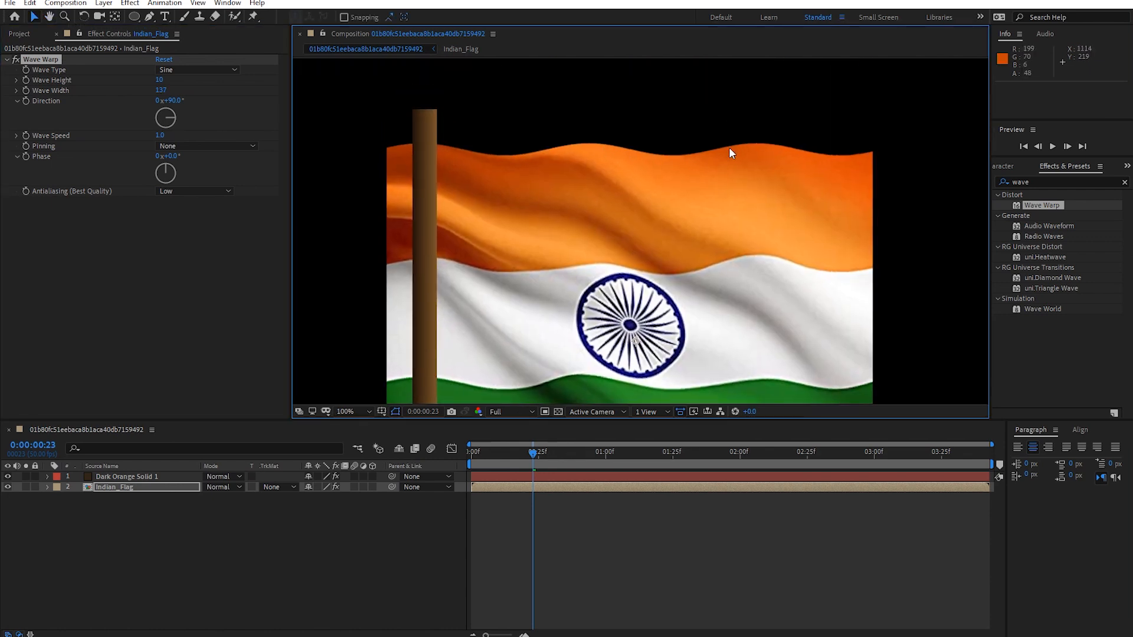
pyautogui.scroll(-2, 638, 235)
pyautogui.moveTo(533, 452)
pyautogui.mouseDown()
pyautogui.moveTo(496, 455)
pyautogui.moveTo(662, 455)
pyautogui.moveTo(527, 461)
pyautogui.mouseUp()
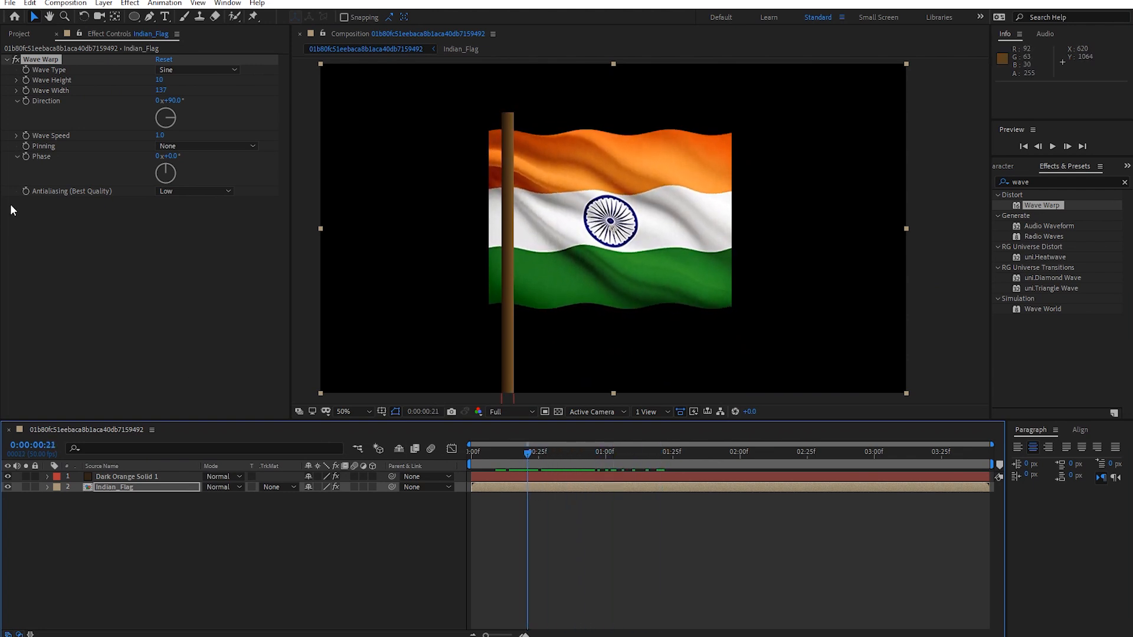
# - Set the Wave Warp Pinning to Left Edge and scrub through the flag's animation
pyautogui.click(229, 146)
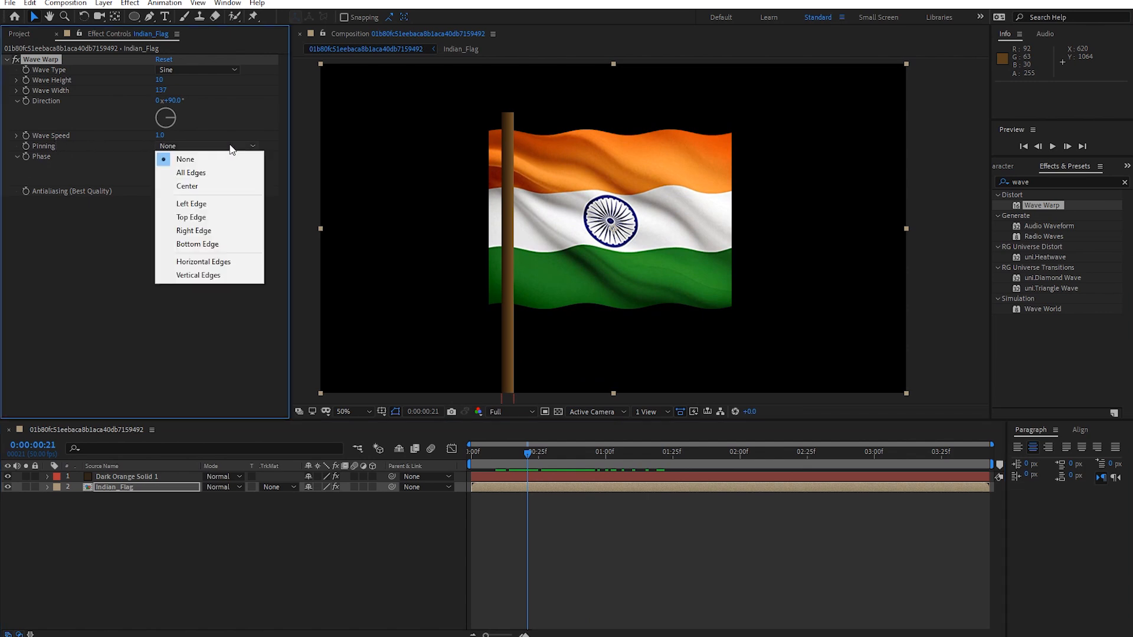
pyautogui.click(198, 207)
pyautogui.moveTo(531, 458); pyautogui.dragTo(729, 468)
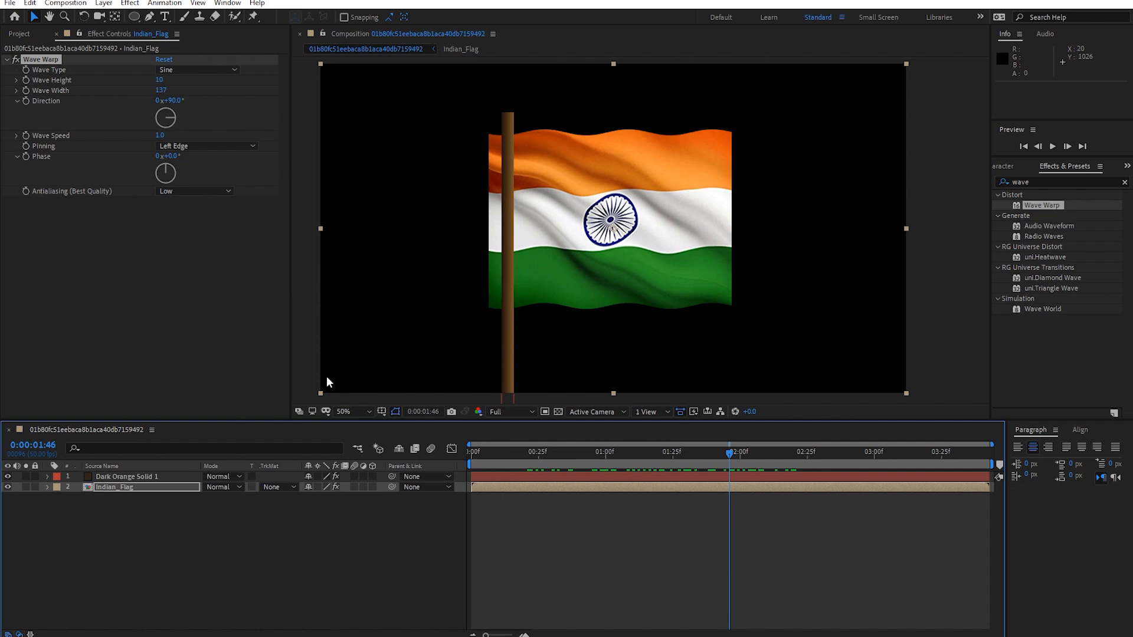
# - Open the Indian_Flag pre-composition and align the flag image flush with the composition's left edge
pyautogui.doubleClick(143, 485)
pyautogui.click(151, 482)
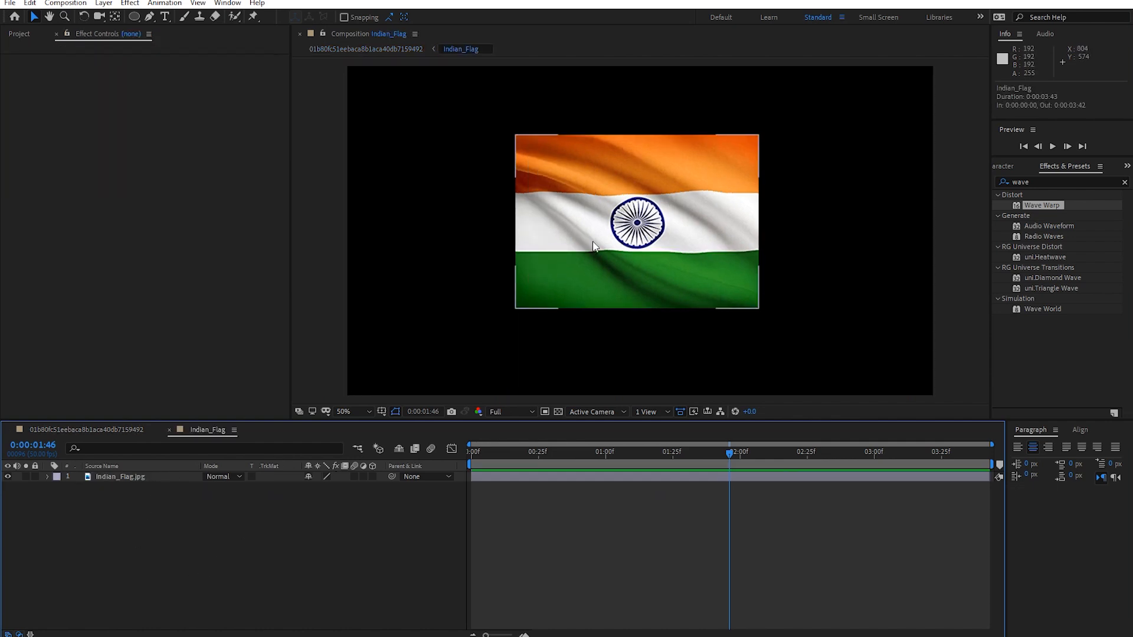
pyautogui.click(614, 263)
pyautogui.moveTo(649, 278); pyautogui.dragTo(498, 284)
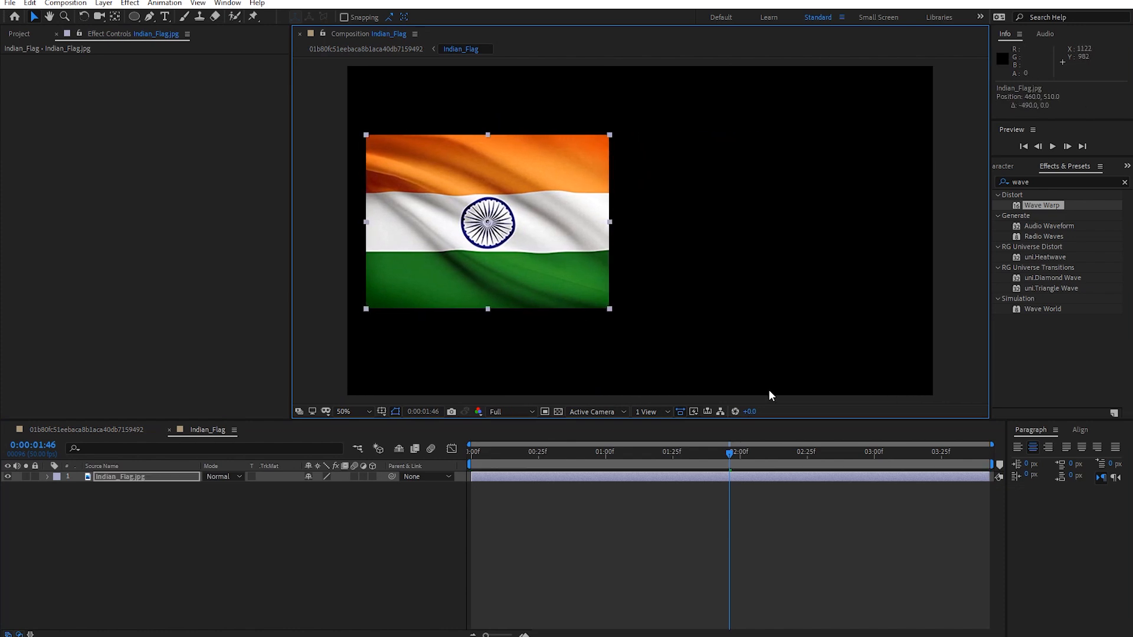
pyautogui.click(227, 3)
pyautogui.click(242, 83)
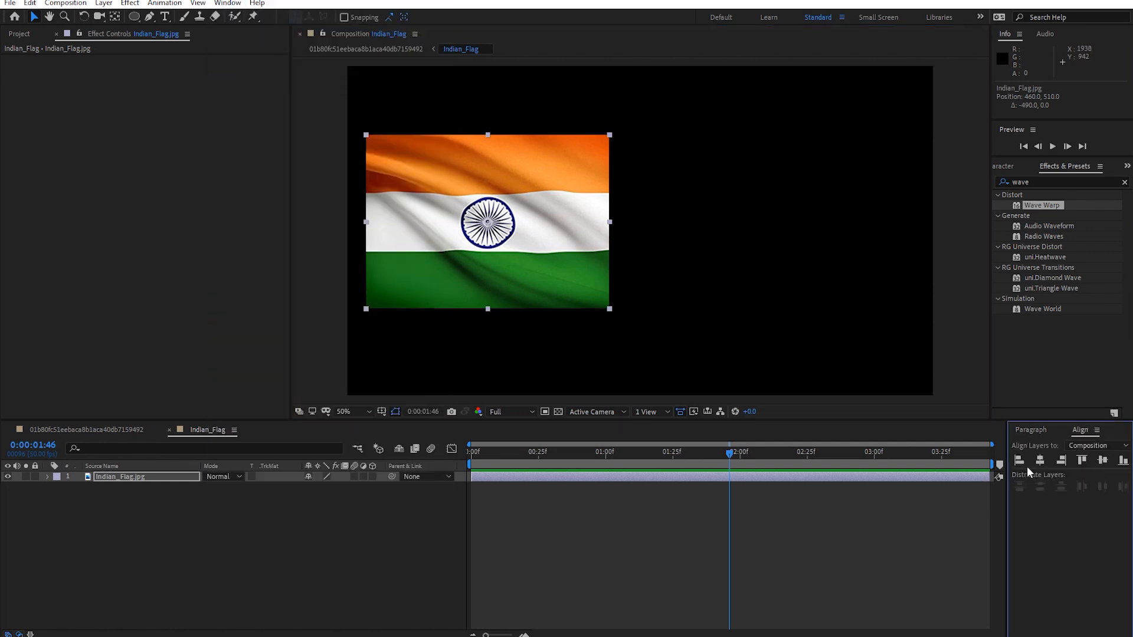
pyautogui.click(1019, 460)
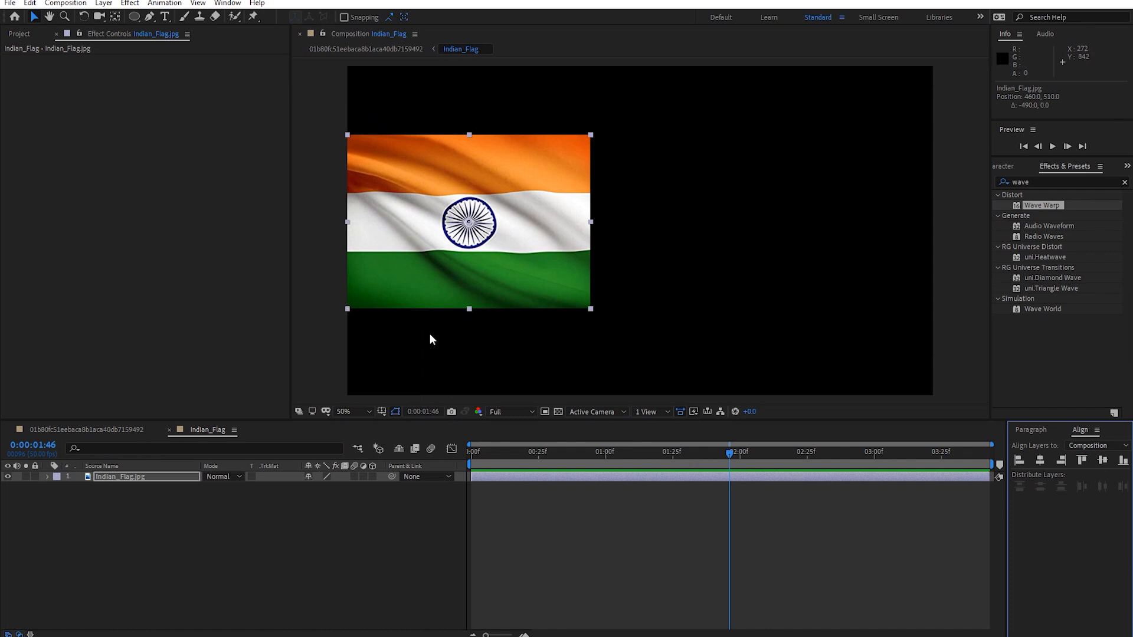
# - Return to the main composition and rename it test in its composition settings
pyautogui.click(108, 430)
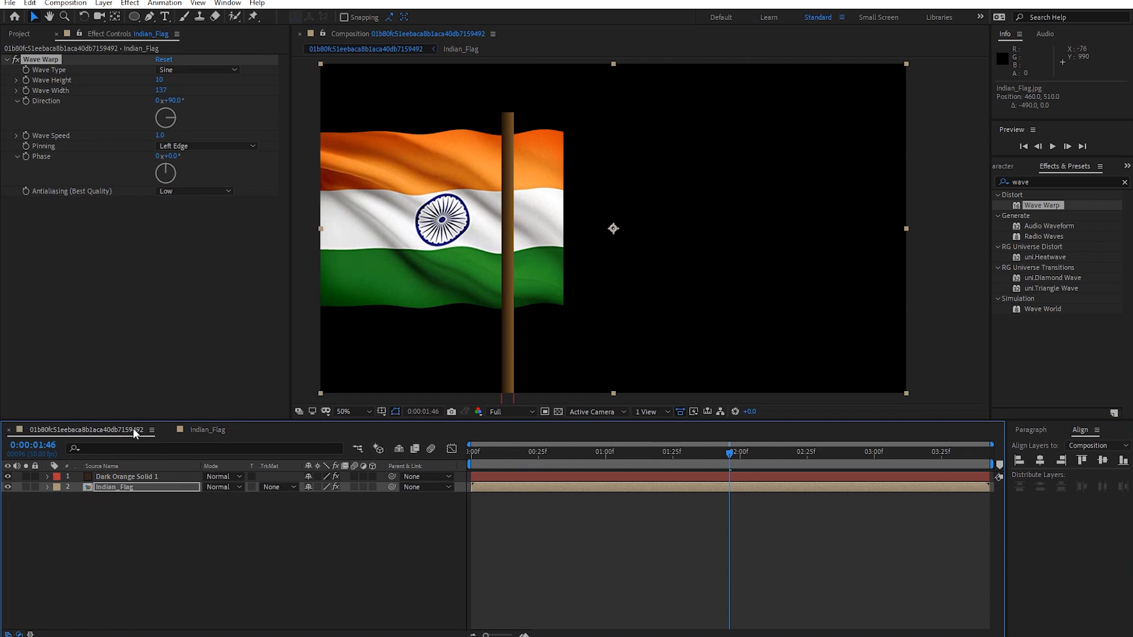
pyautogui.click(64, 4)
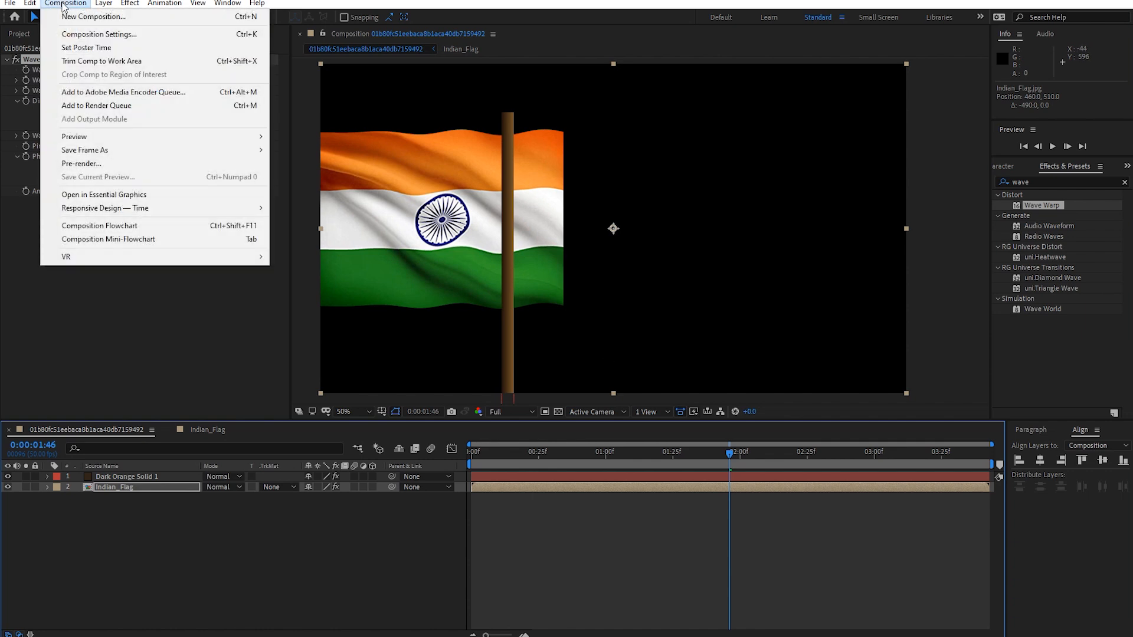
pyautogui.click(81, 34)
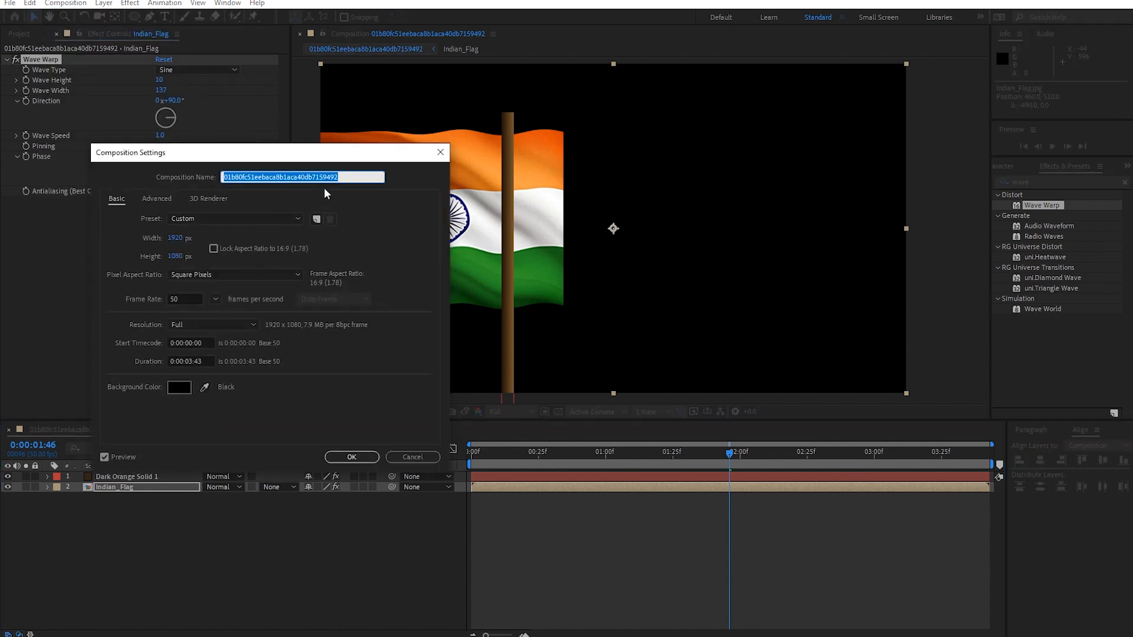
pyautogui.write('test')
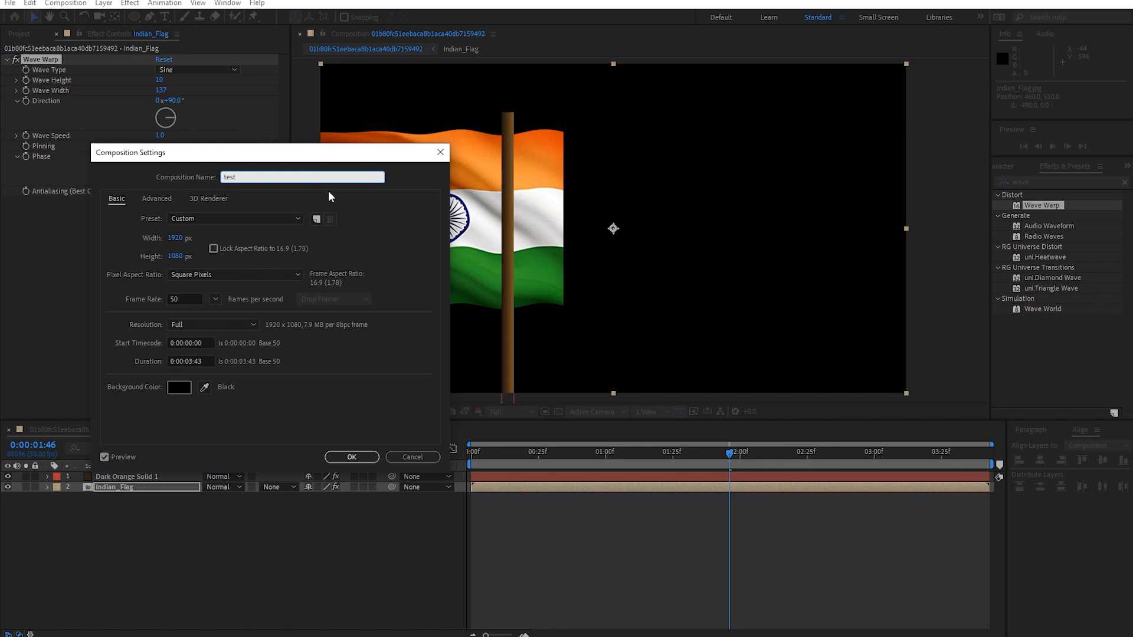
pyautogui.click(366, 455)
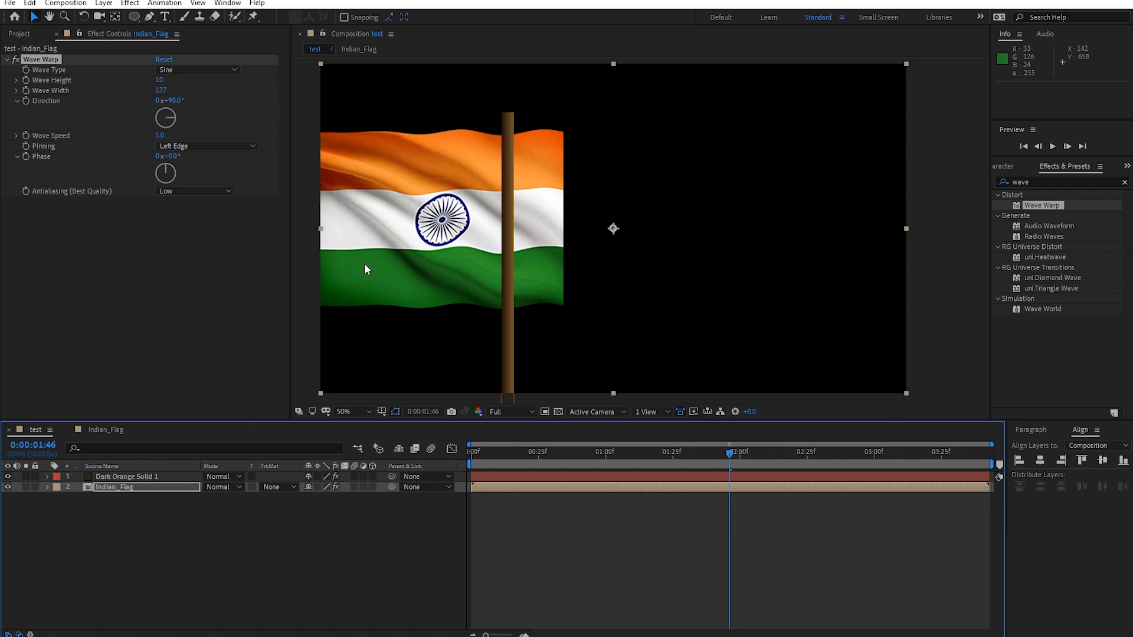
# - Move the Indian_Flag layer so its left edge meets the pole near the pole's top, and preview the waving
pyautogui.moveTo(368, 260); pyautogui.dragTo(582, 248)
pyautogui.click(569, 519)
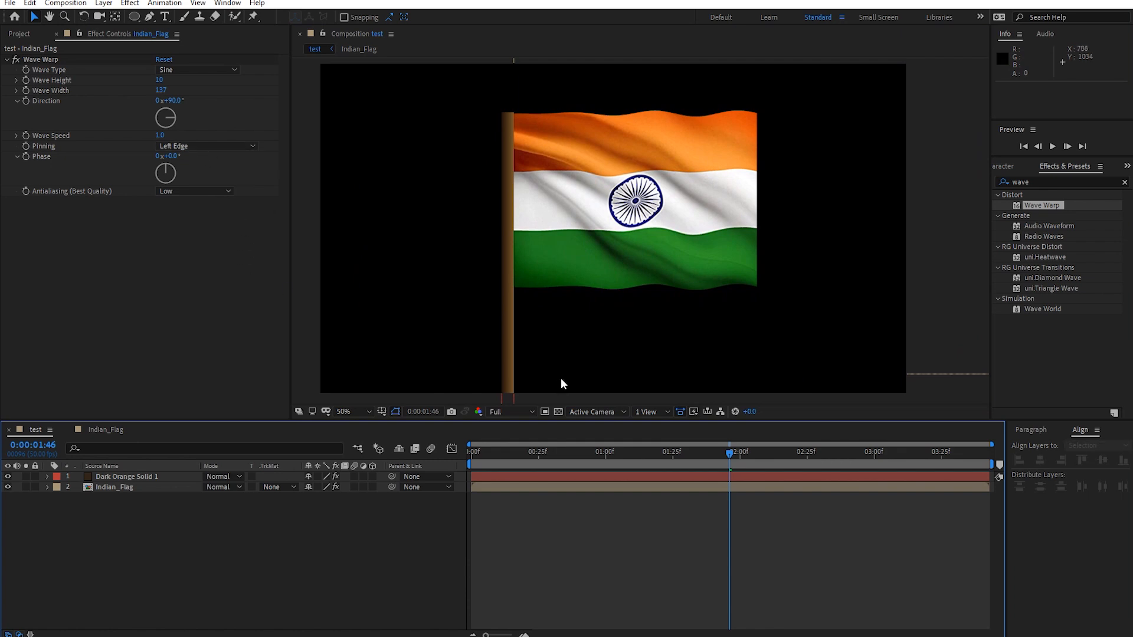
pyautogui.press('space')
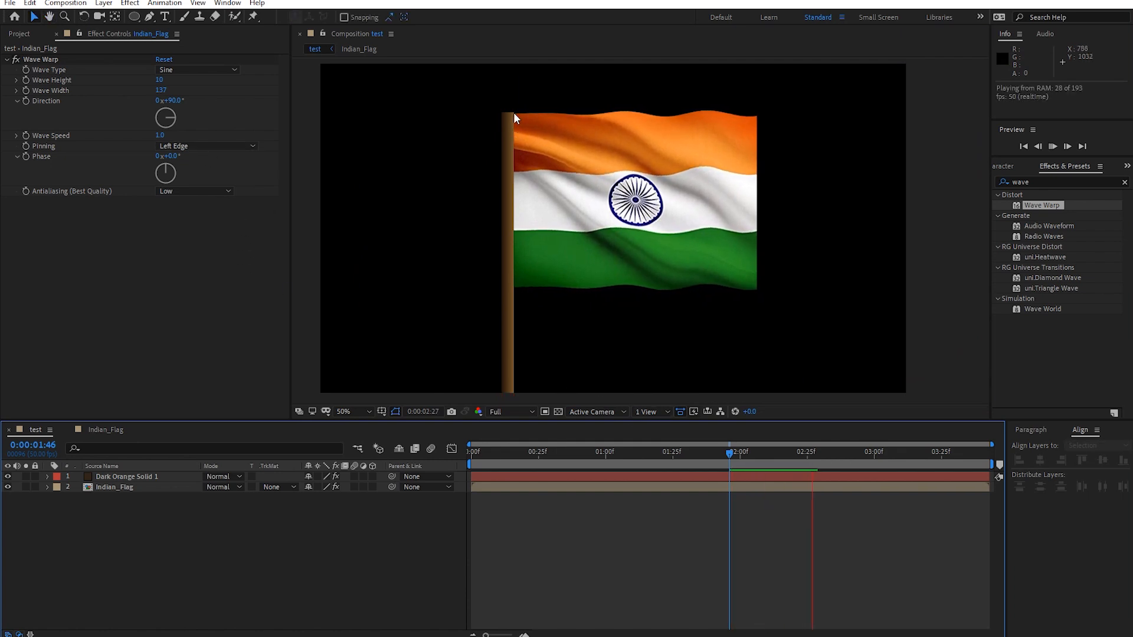
pyautogui.press('space')
# - Hide the Dark Orange Solid 1 pole layer and preview the flag's pinned left edge
pyautogui.click(8, 476)
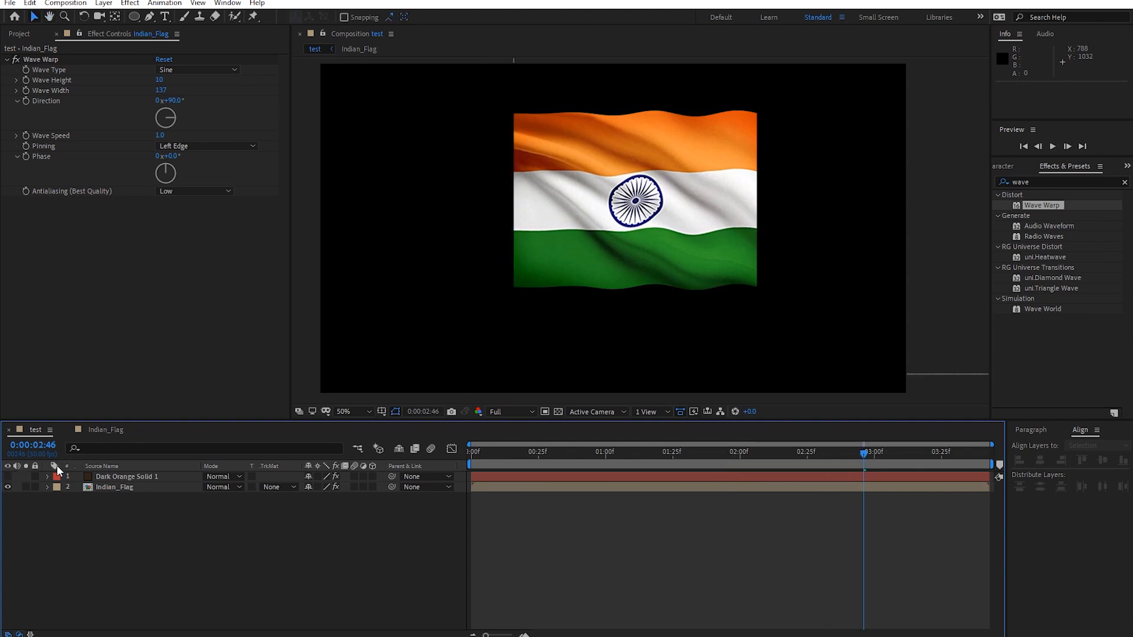
pyautogui.press('space')
pyautogui.press('space')
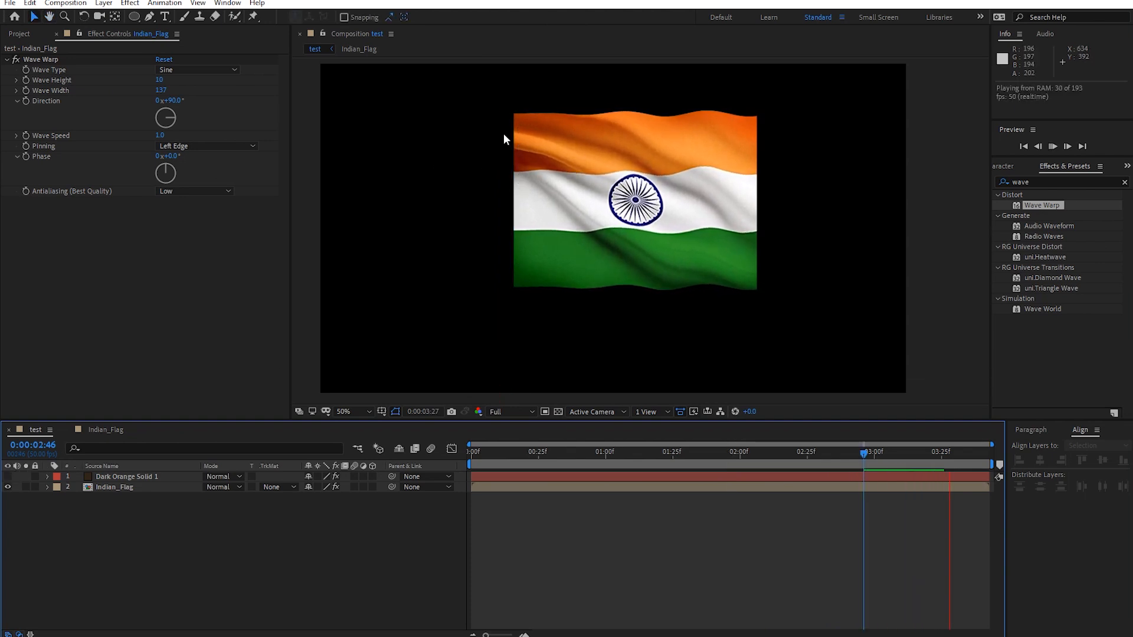
# - Try the Wave Warp Pinning at Top Edge and preview how the flag's edges move
pyautogui.click(225, 146)
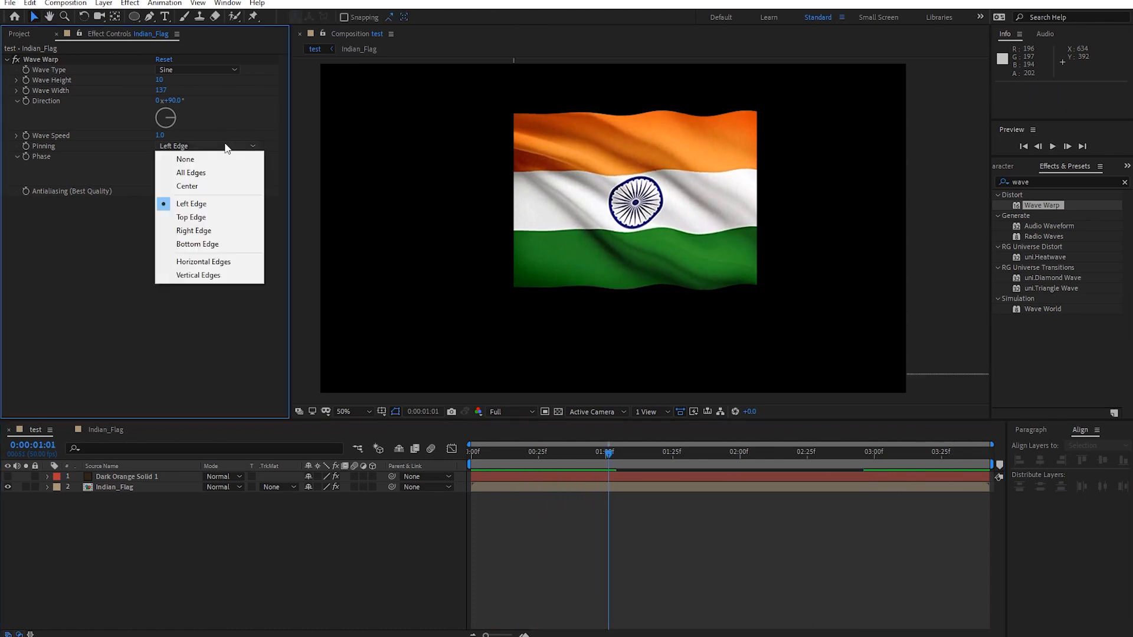
pyautogui.click(212, 217)
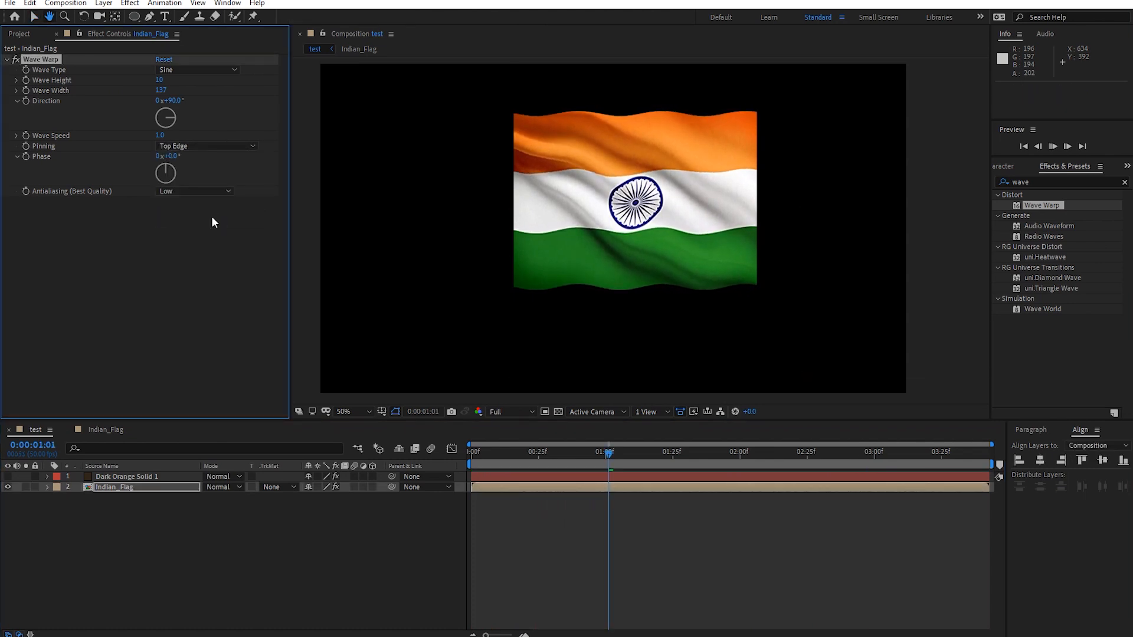
pyautogui.press('space')
pyautogui.click(211, 145)
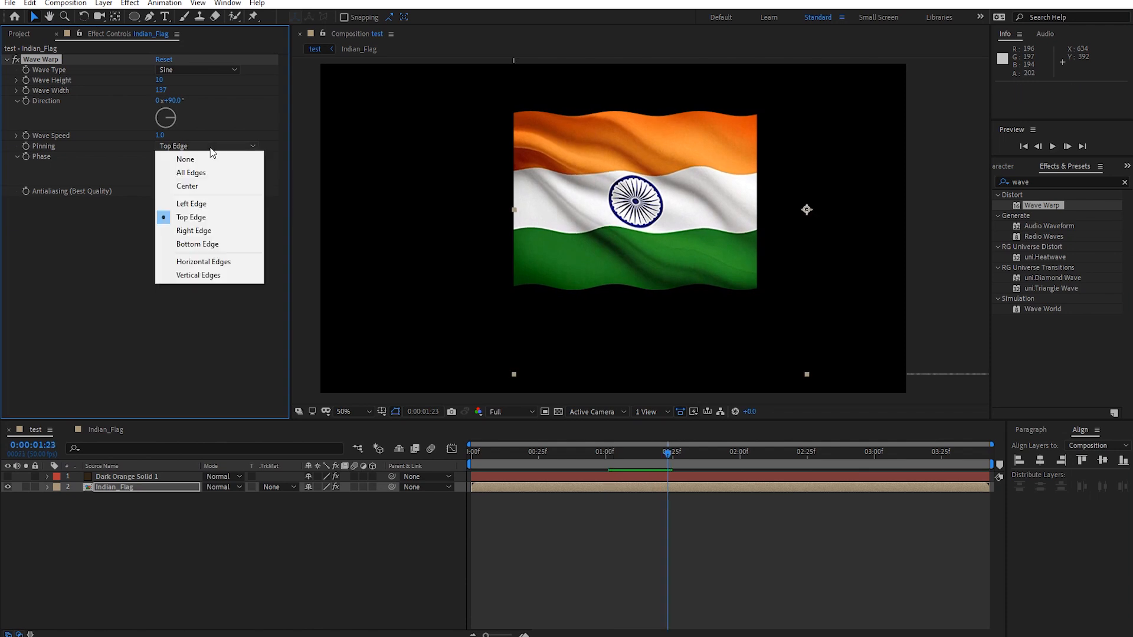
pyautogui.click(205, 349)
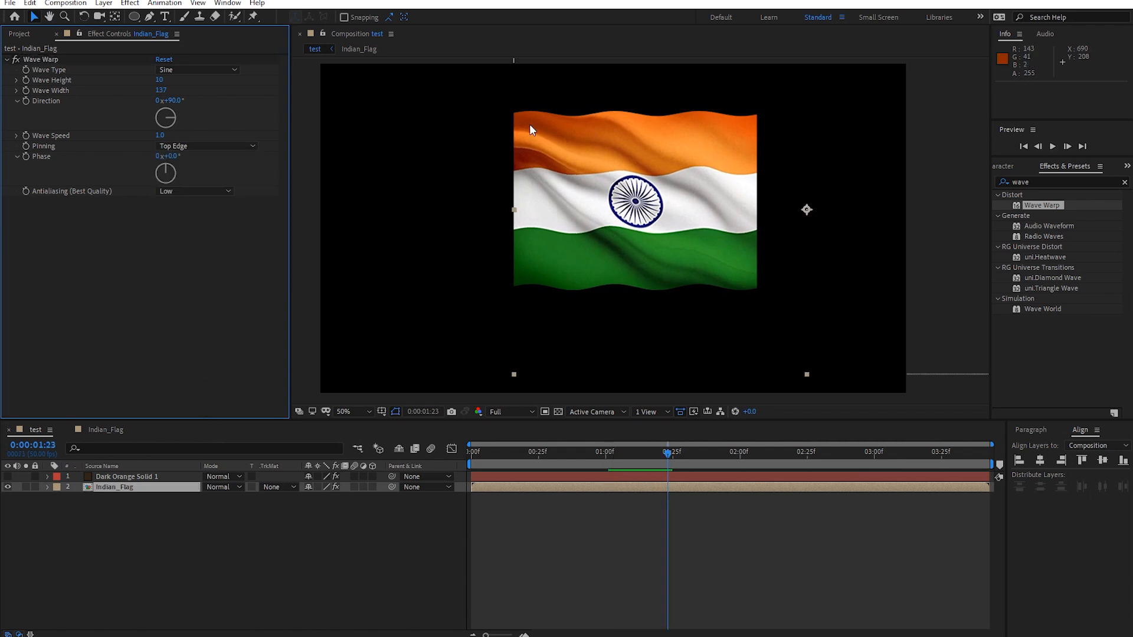
pyautogui.scroll(-1, 745, 115)
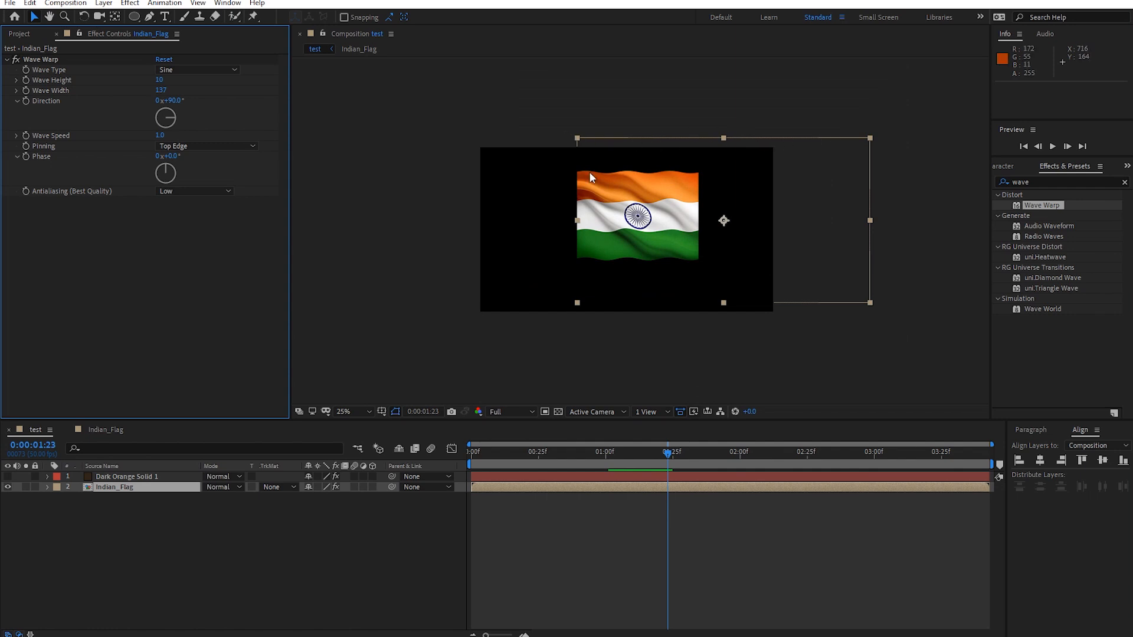
pyautogui.press('.')
# - Set the Wave Warp Pinning back to Left Edge, show the pole layer again, and preview the animation
pyautogui.click(249, 150)
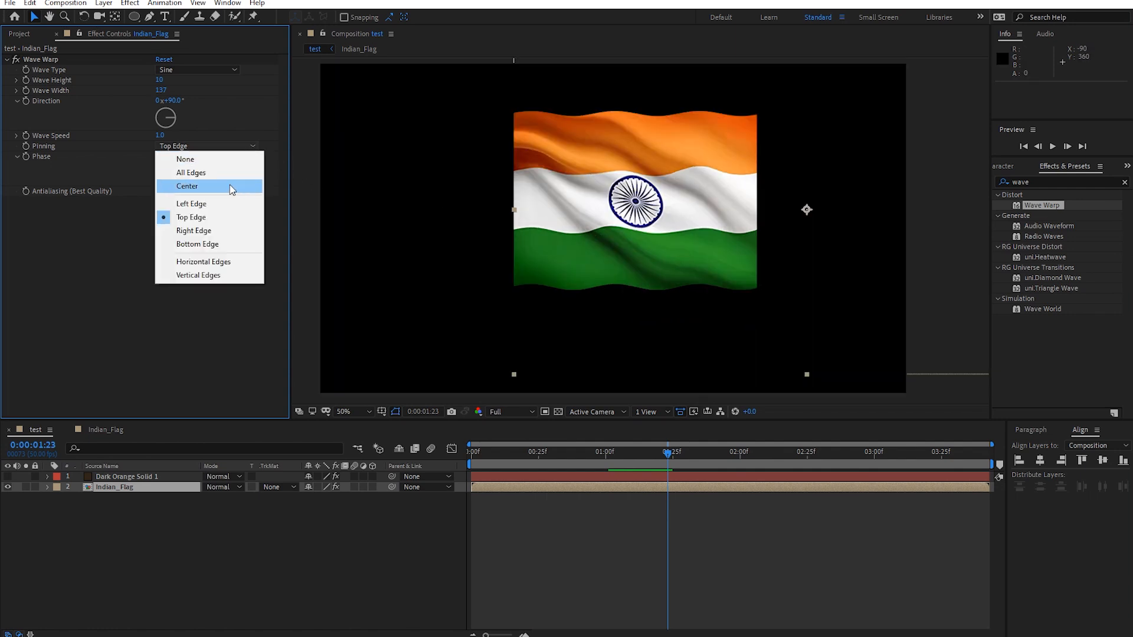
pyautogui.click(224, 202)
pyautogui.click(8, 476)
pyautogui.click(553, 574)
pyautogui.press('space')
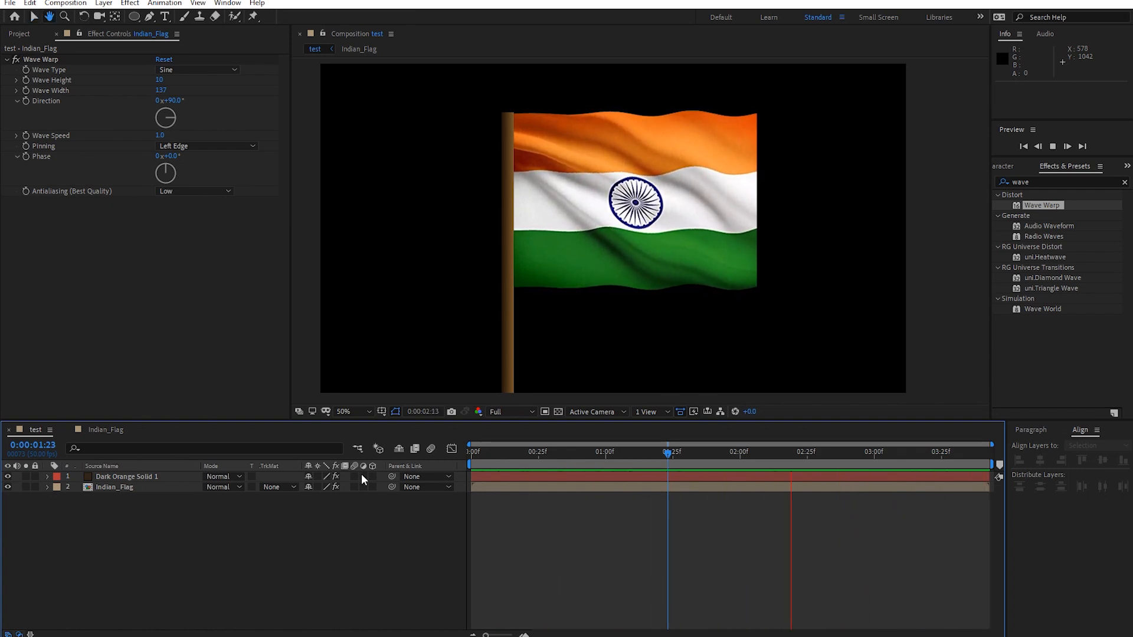
pyautogui.press('space')
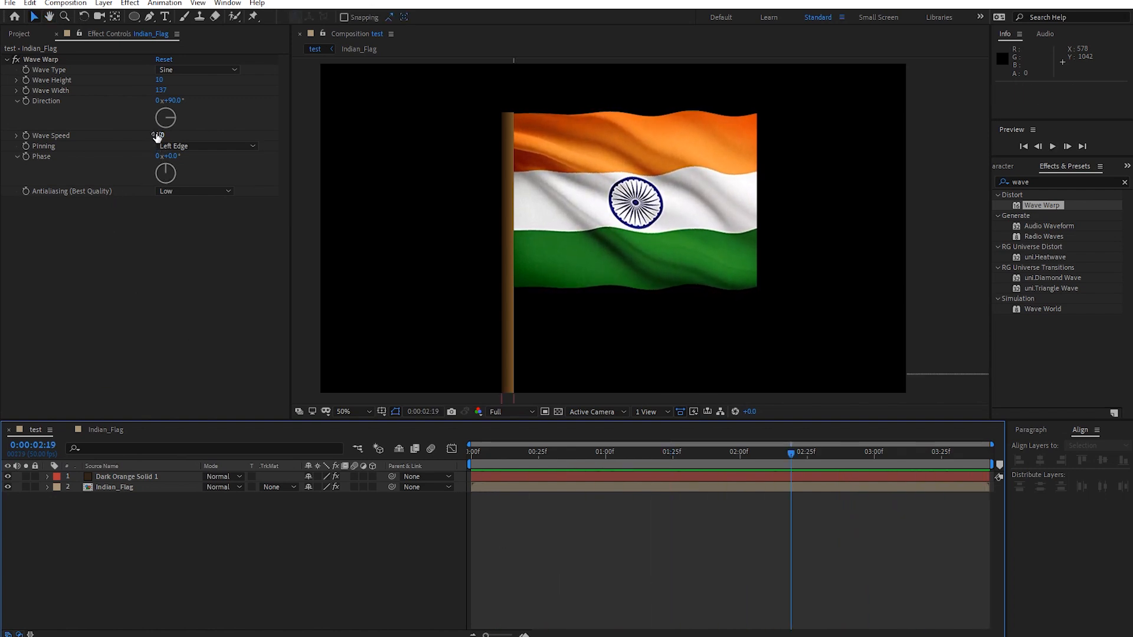
# - Set the flag's Wave Speed to 5 and preview the faster waving
pyautogui.click(159, 135)
pyautogui.write('5')
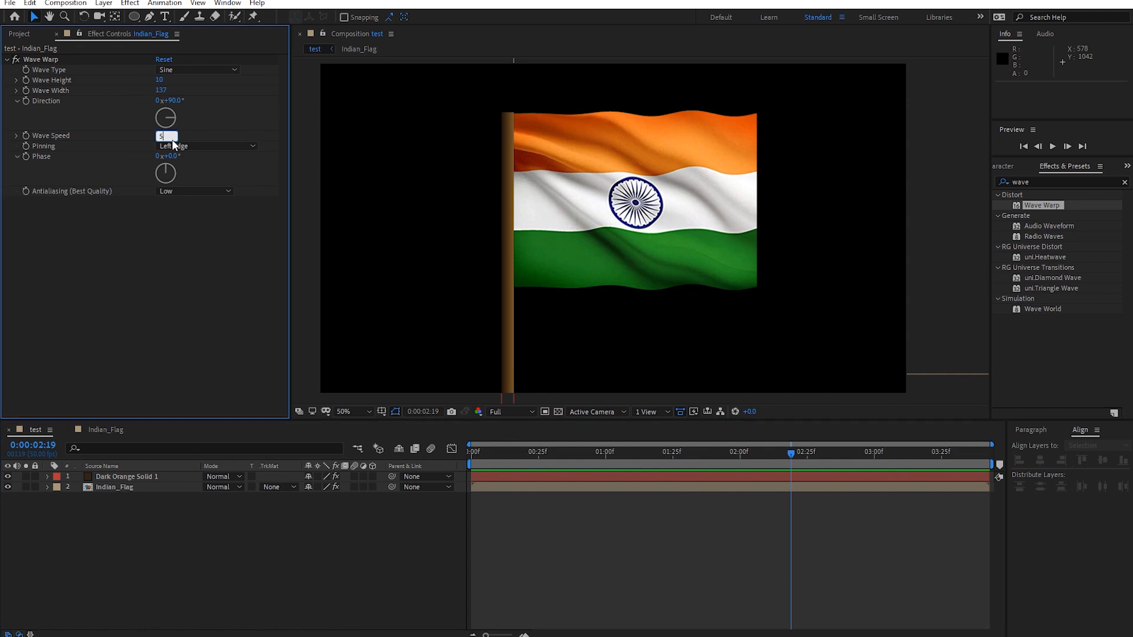
pyautogui.press('Return')
pyautogui.press('space')
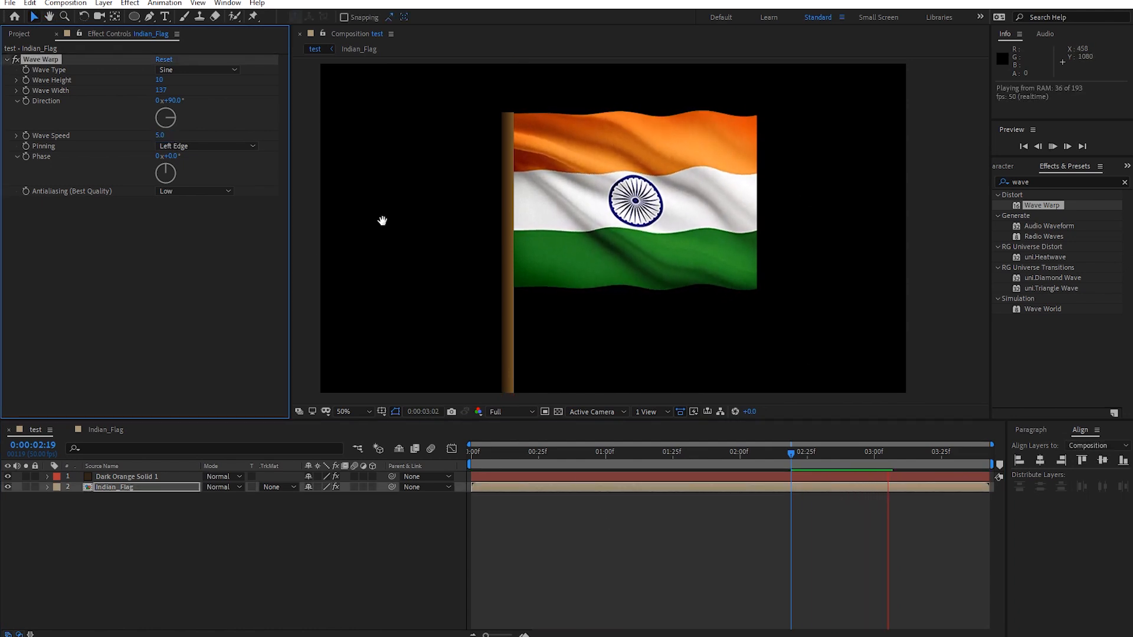
pyautogui.press('space')
# - Set the flag's Wave Speed to 0.5 and preview the slower waving
pyautogui.click(159, 134)
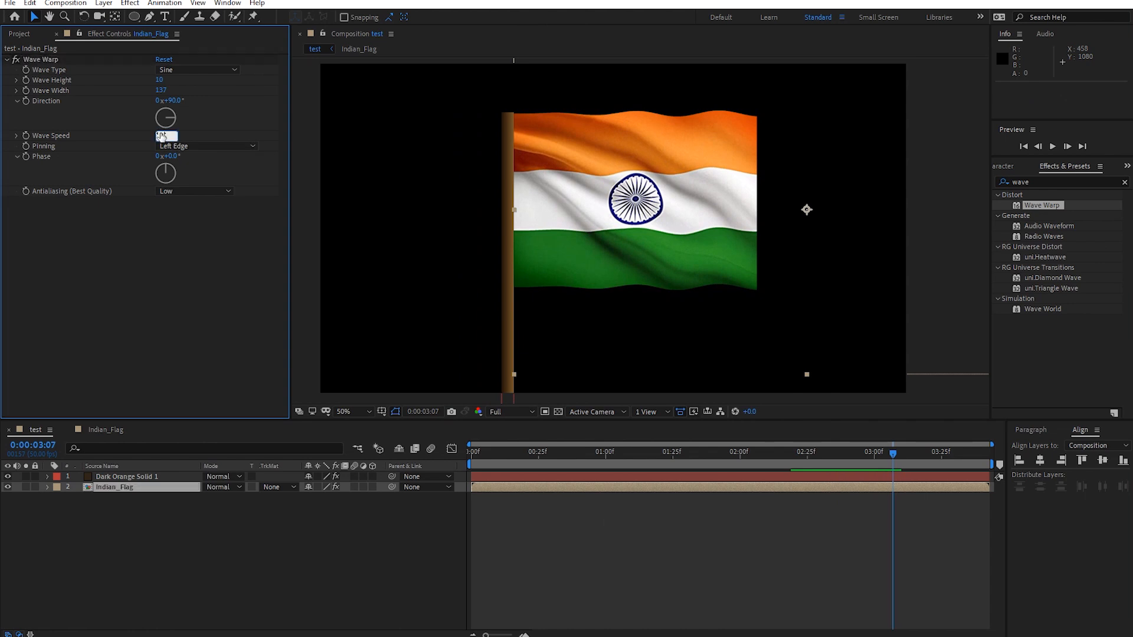
pyautogui.press('Return')
pyautogui.press('space')
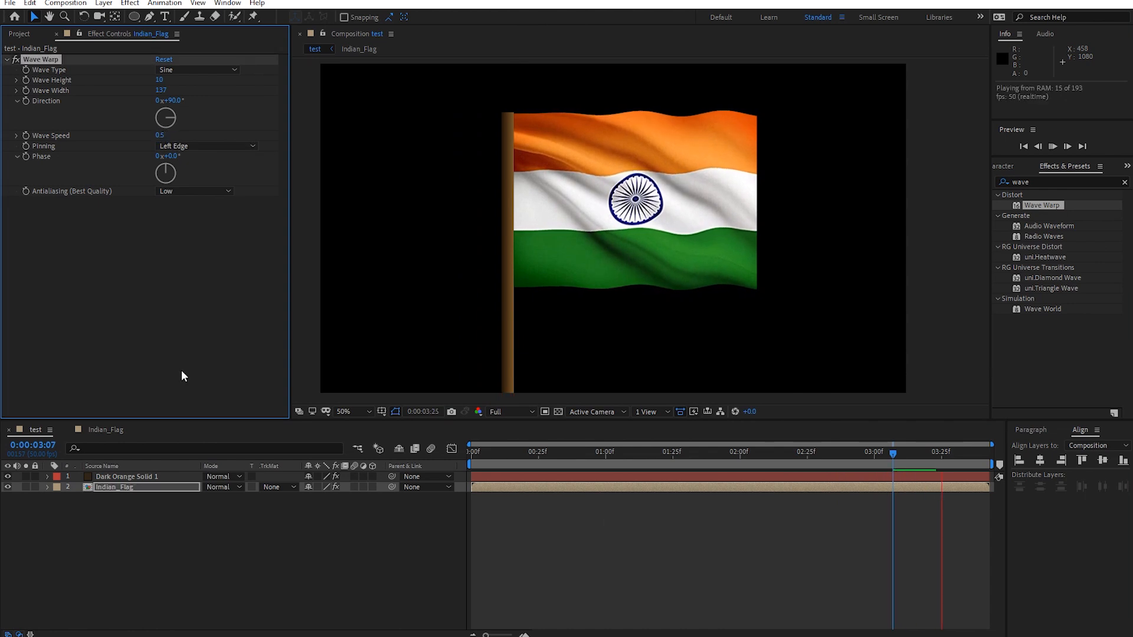
pyautogui.press('space')
# - Set the flag's Wave Height to 20 and Wave Width to 139, and preview the animation
pyautogui.moveTo(160, 80); pyautogui.dragTo(186, 111)
pyautogui.press('space')
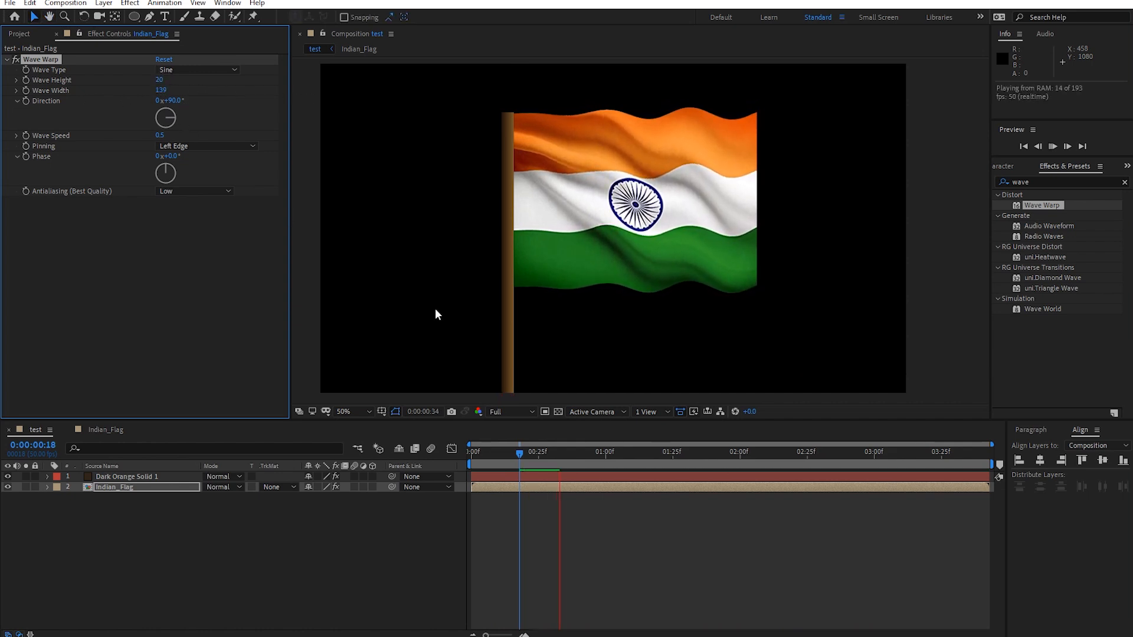
pyautogui.click(527, 457)
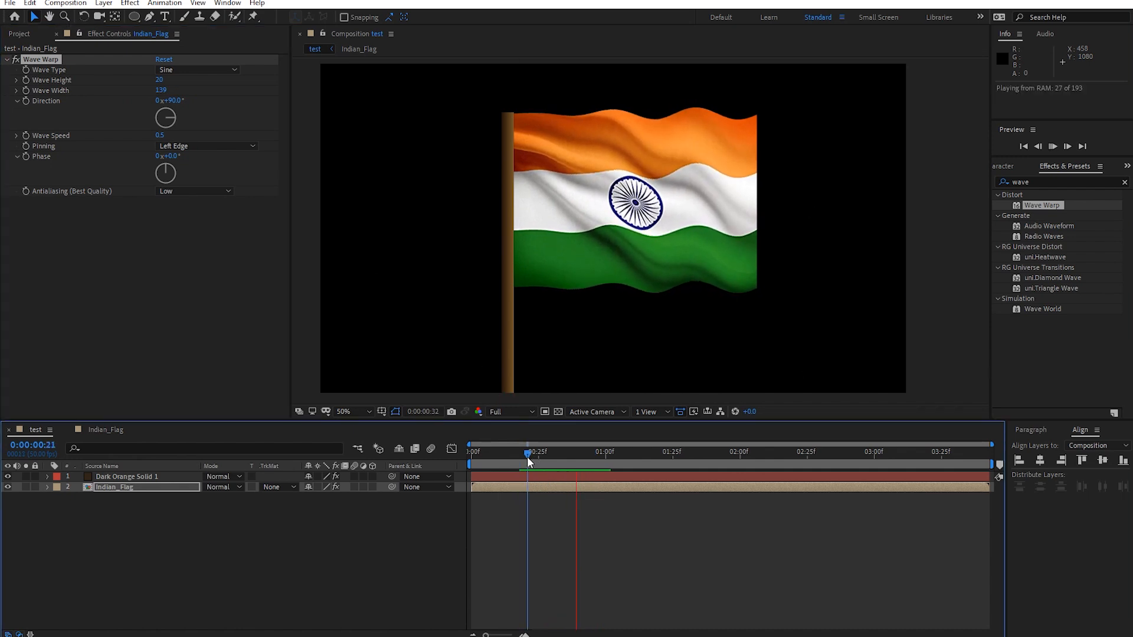
pyautogui.click(526, 458)
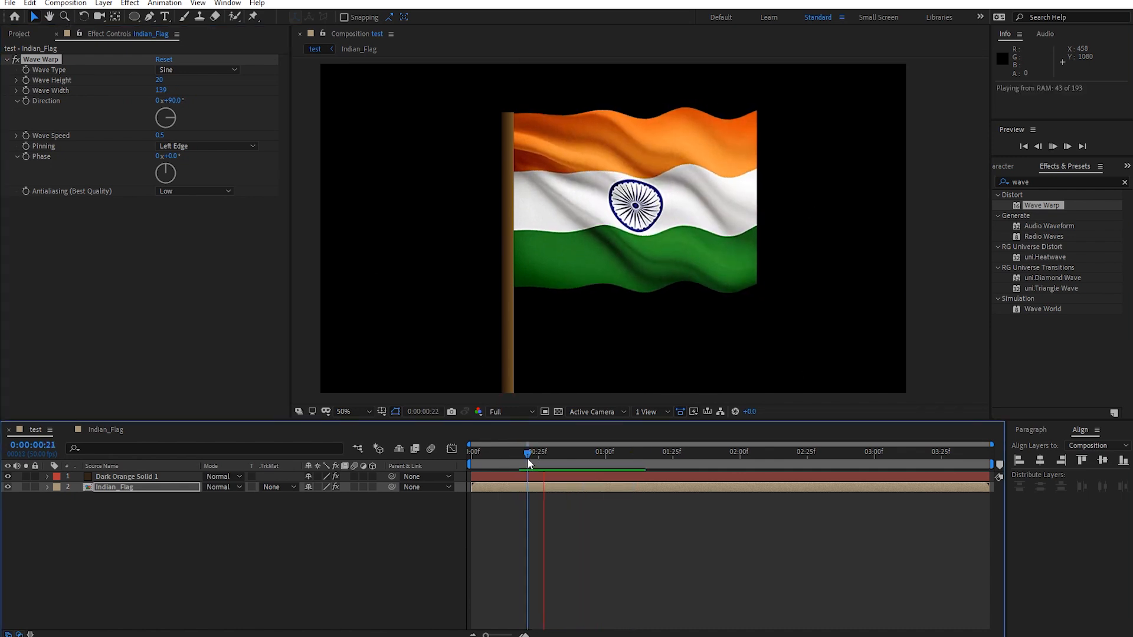
pyautogui.press('space')
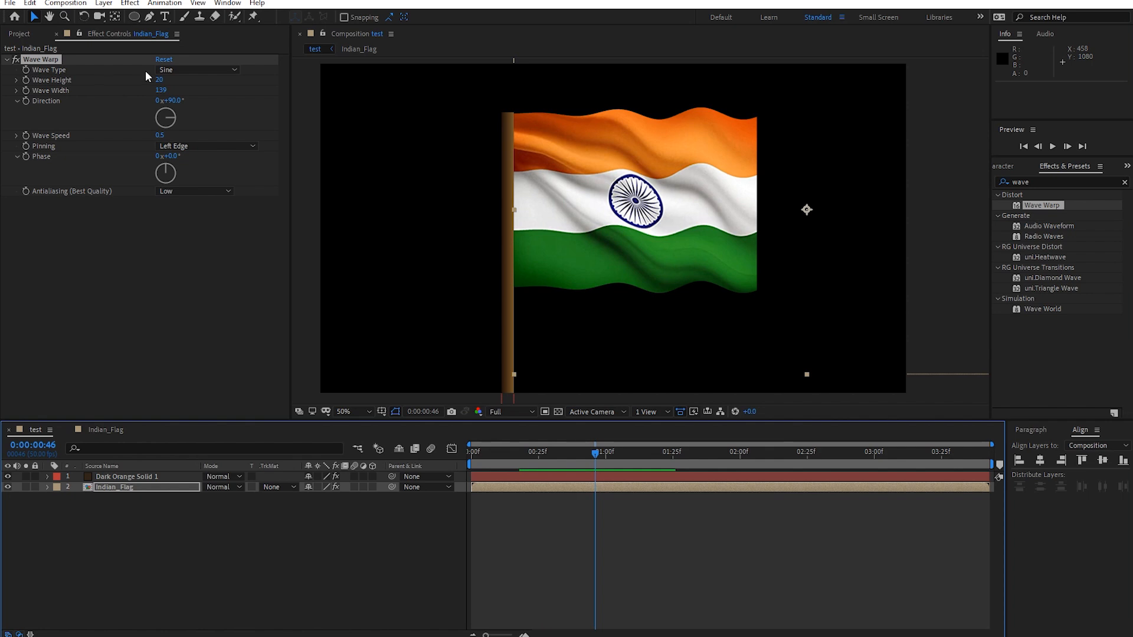
# - Open the Wave Type choices of the flag's Wave Warp effect
pyautogui.click(181, 69)
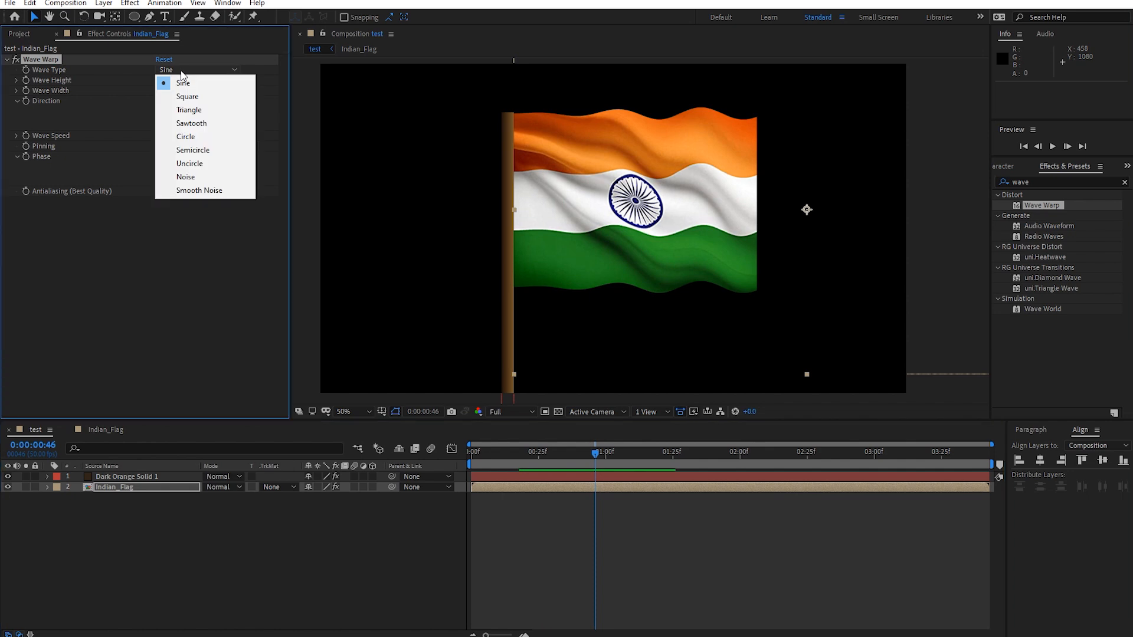
# - Try the Triangle and Square wave types in the flag's Wave Warp effect, previewing the Triangle motion
pyautogui.click(192, 111)
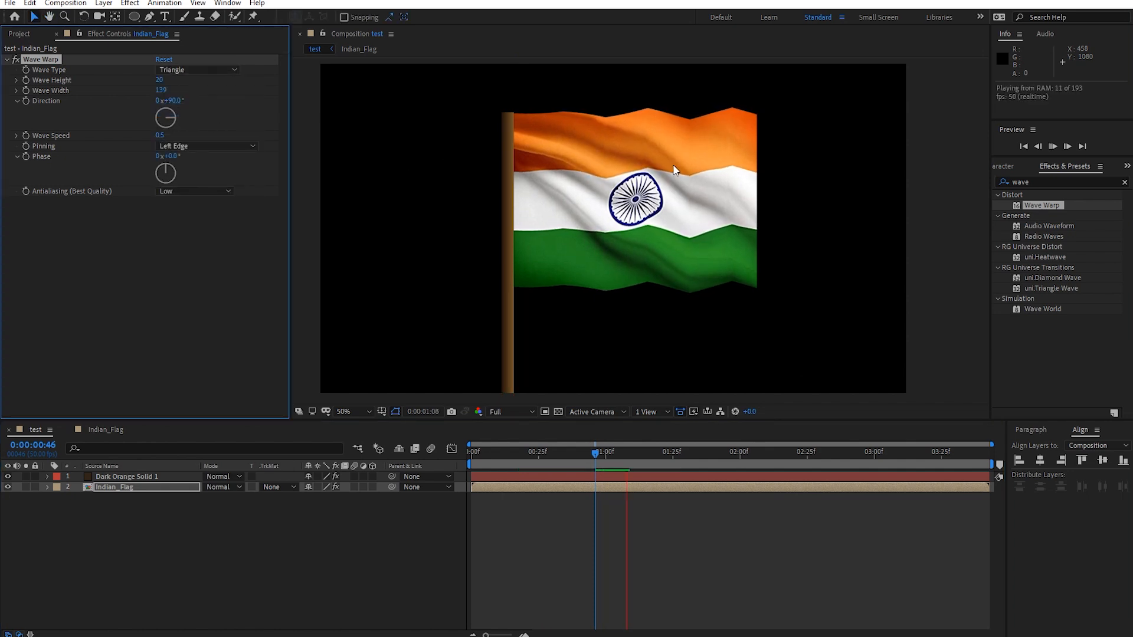
pyautogui.press('space')
pyautogui.click(203, 69)
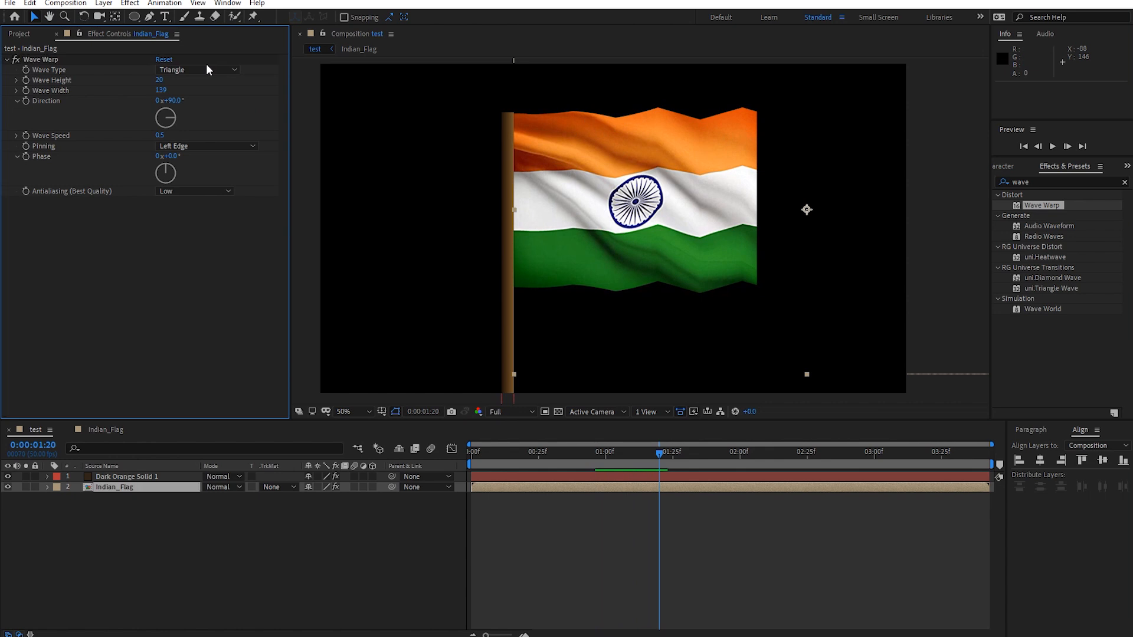
pyautogui.click(203, 85)
pyautogui.click(201, 73)
pyautogui.click(198, 90)
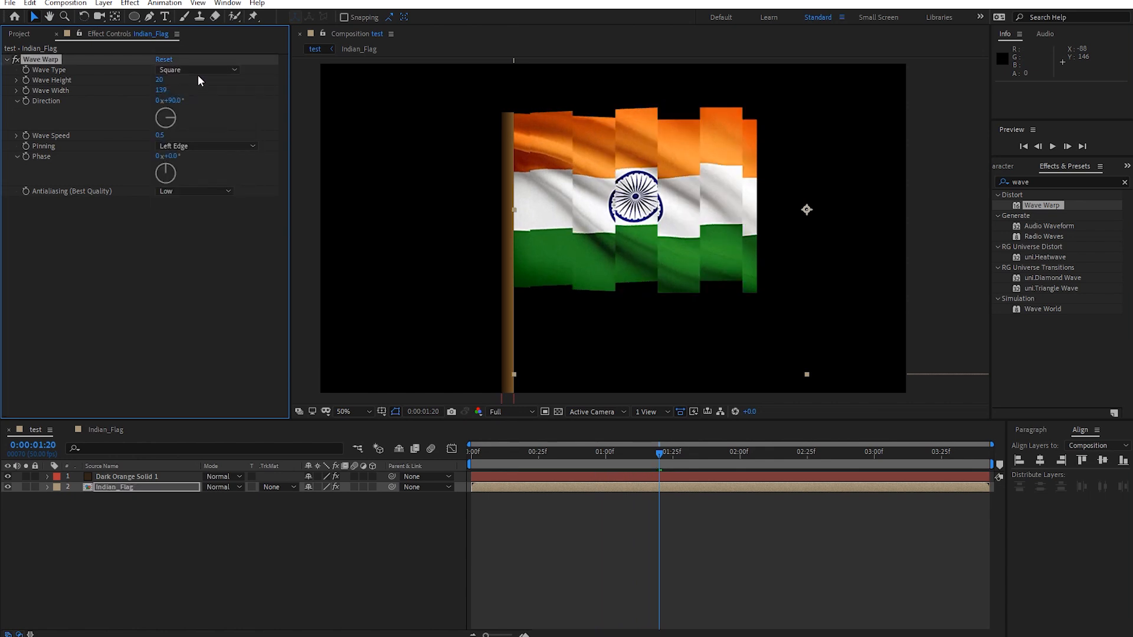
# - Try the Sawtooth, Semicircle and Noise wave types in the flag's Wave Warp effect and return to Sine
pyautogui.click(197, 70)
pyautogui.click(195, 124)
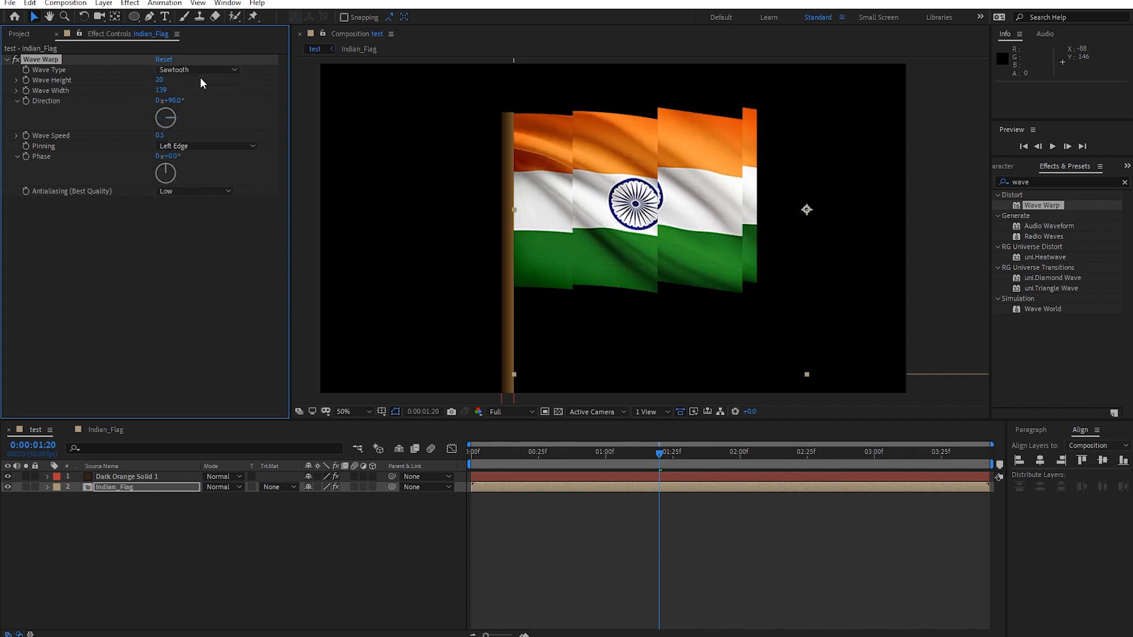
pyautogui.click(201, 70)
pyautogui.click(190, 149)
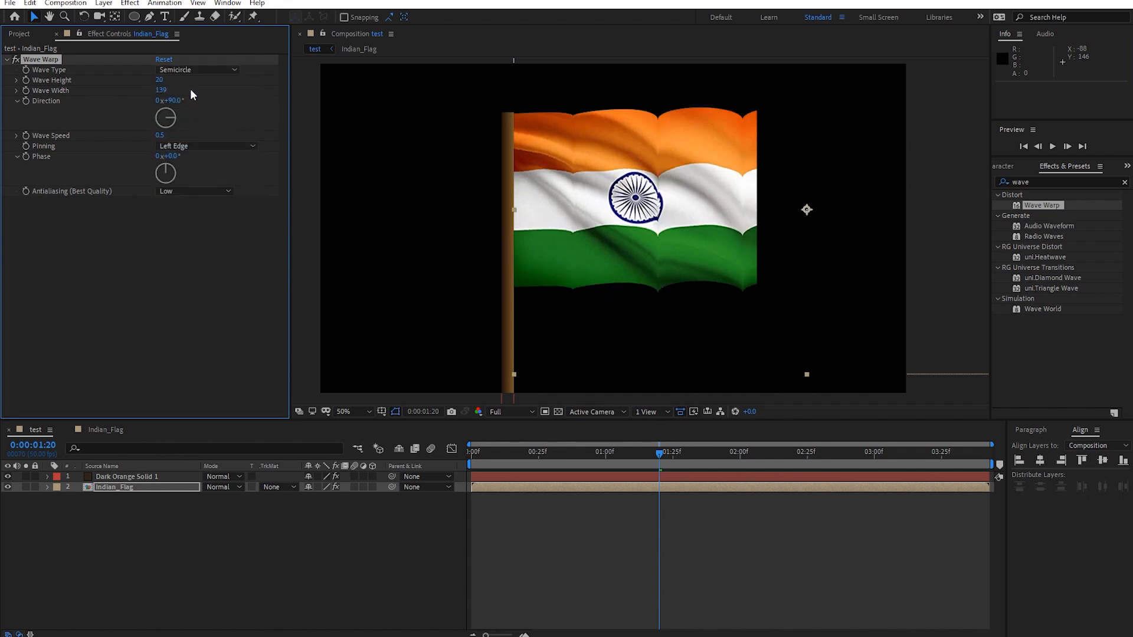
pyautogui.click(192, 71)
pyautogui.click(186, 177)
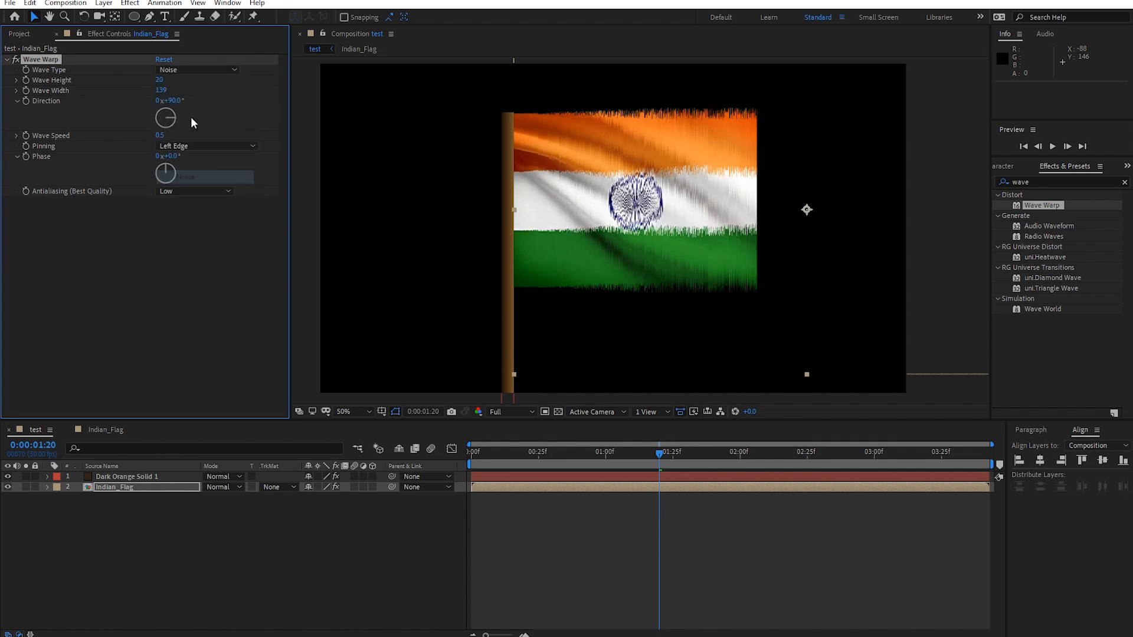
pyautogui.click(196, 71)
pyautogui.click(193, 84)
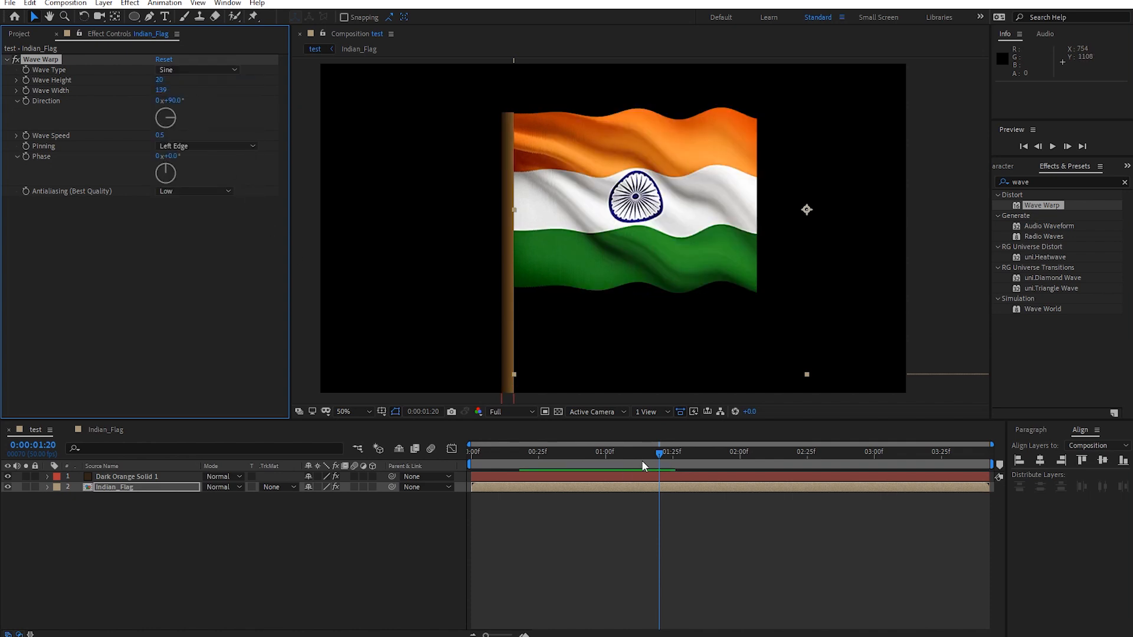
# - Preview the flag's Sine wave animation from 0:00:00:22 and again from 0:00:00:27
pyautogui.click(531, 454)
pyautogui.press('space')
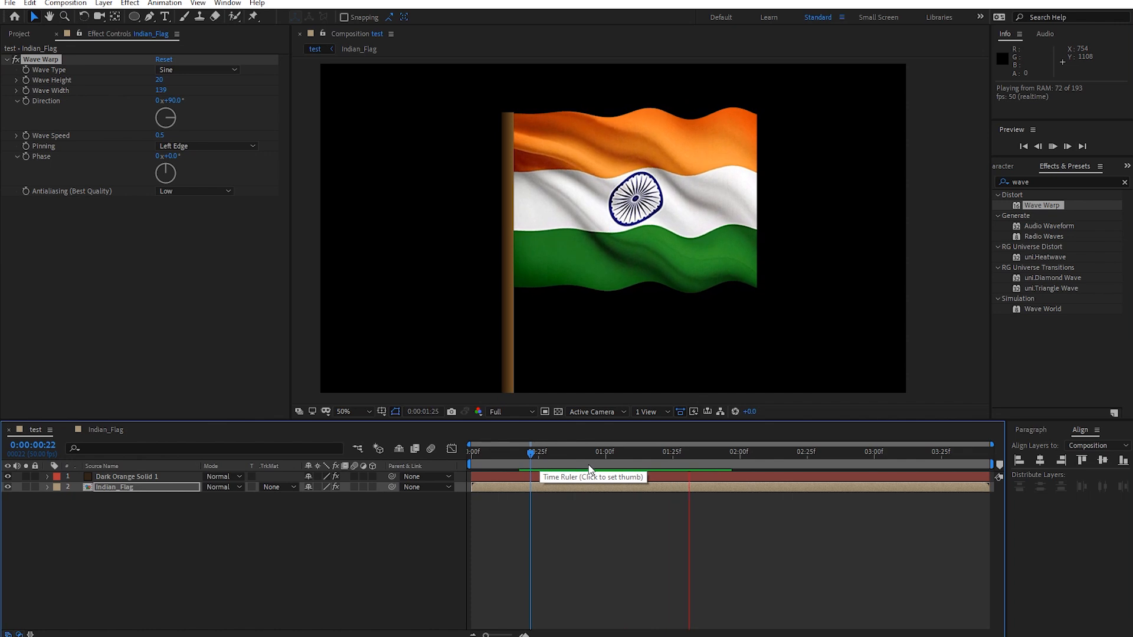
pyautogui.click(543, 457)
pyautogui.press('space')
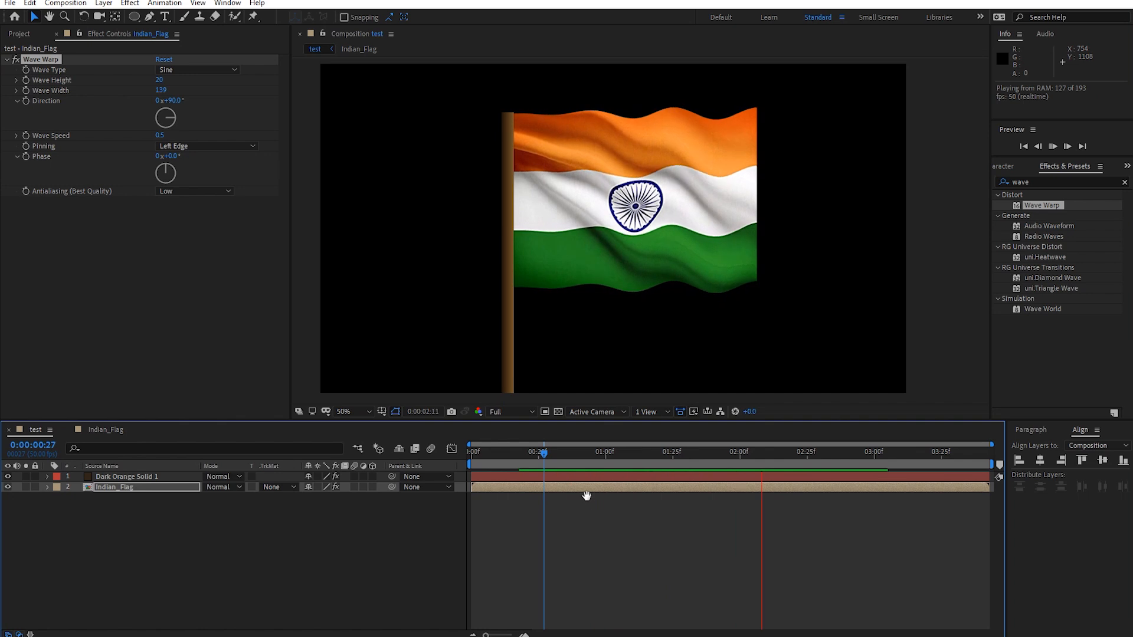
pyautogui.click(590, 453)
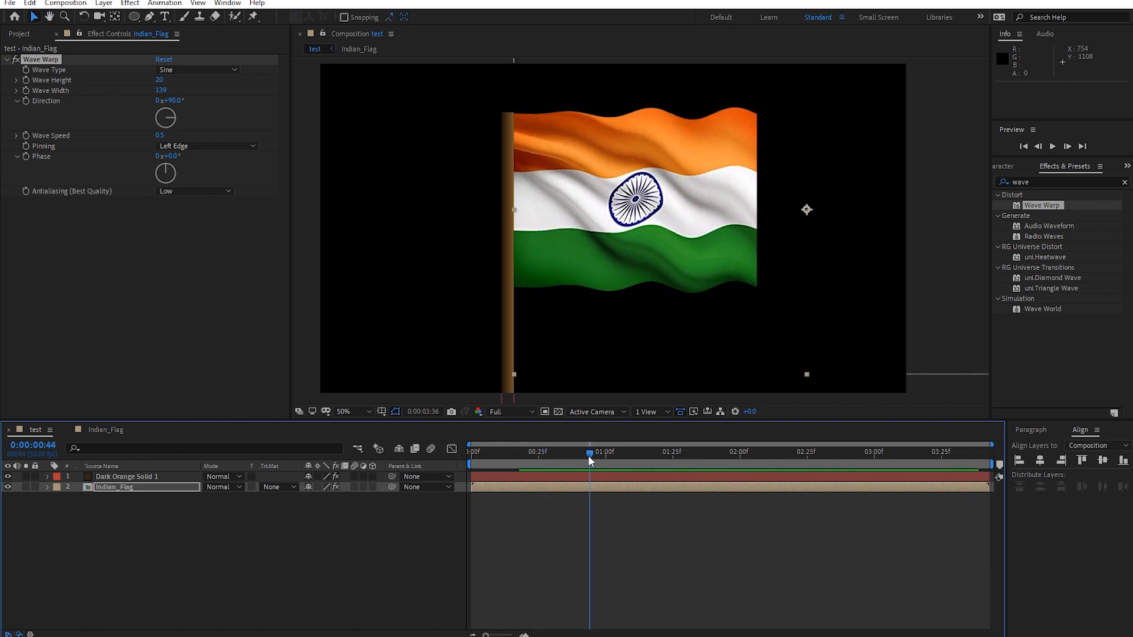
# - Delete all items from the project, including the flag compositions, images and Solids folder
pyautogui.click(20, 34)
pyautogui.moveTo(96, 282); pyautogui.dragTo(23, 132)
pyautogui.press('Delete')
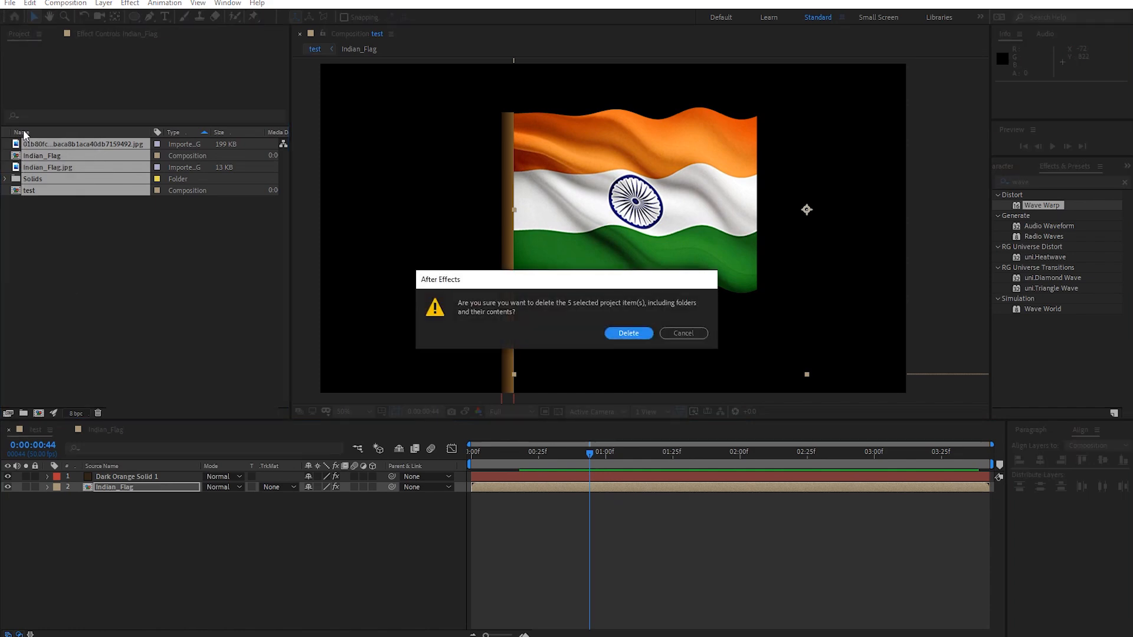
pyautogui.press('Return')
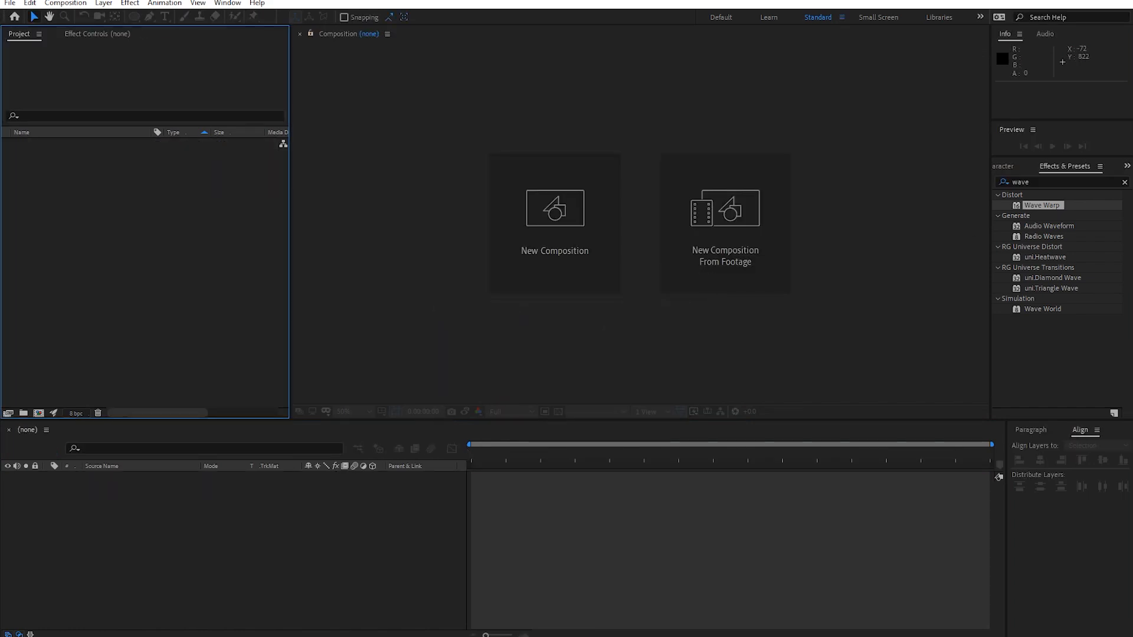
# - Import shades.jpg into the project and create a new composition from it
pyautogui.hotkey('alt', 'Tab')
pyautogui.moveTo(727, 394); pyautogui.dragTo(207, 296)
pyautogui.moveTo(65, 146); pyautogui.dragTo(35, 413)
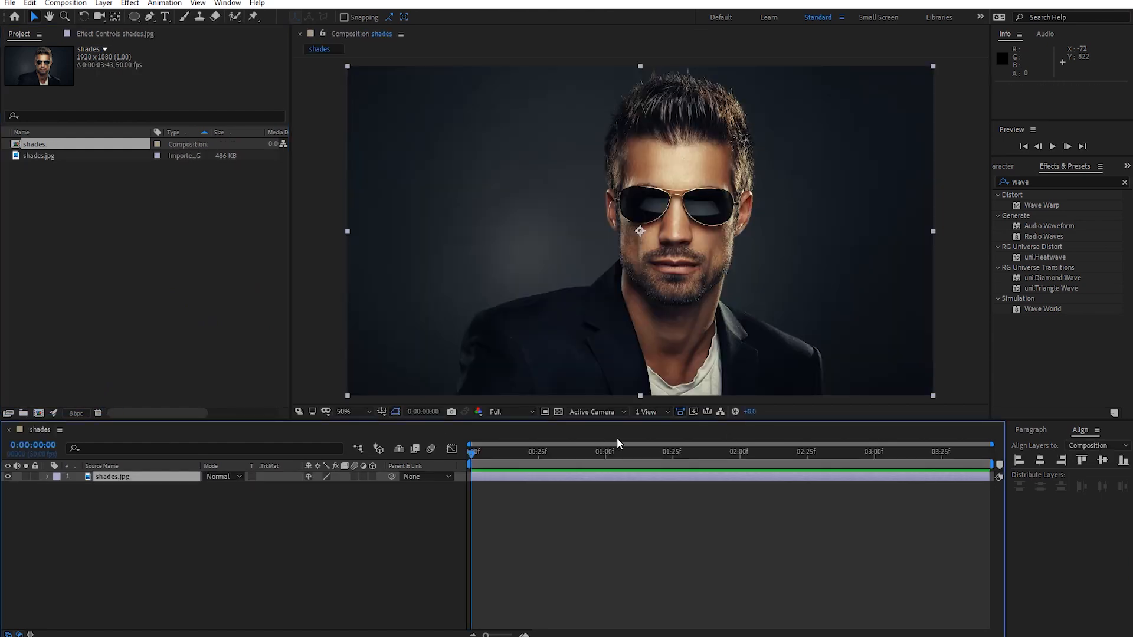
pyautogui.click(586, 542)
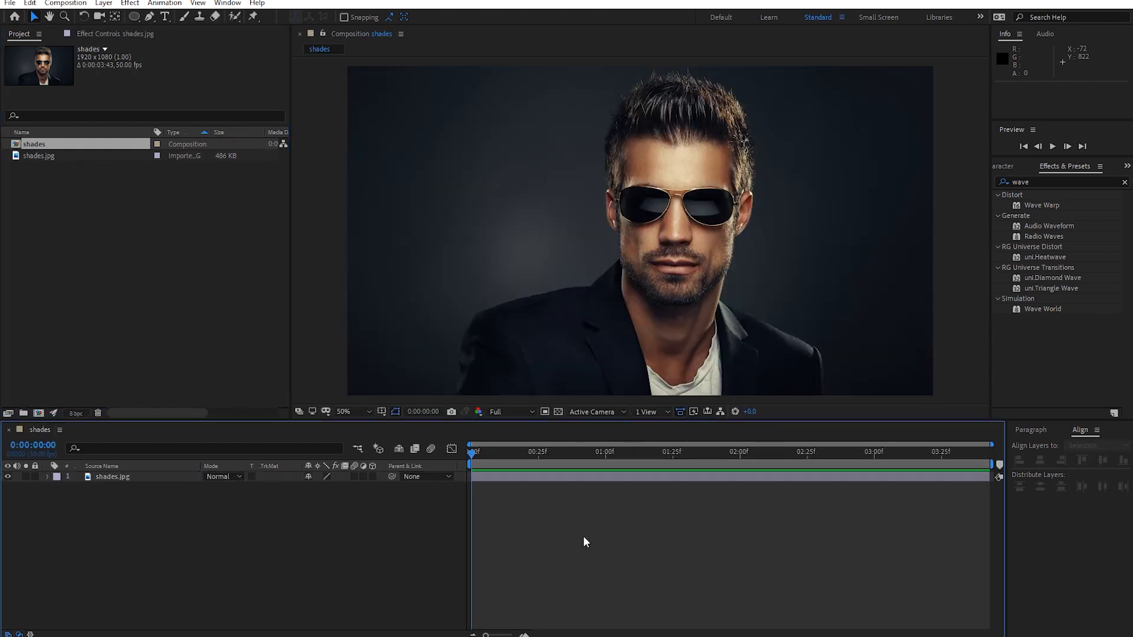
# - Find the CC Light Sweep effect and apply it to the shades.jpg layer
pyautogui.click(1040, 183)
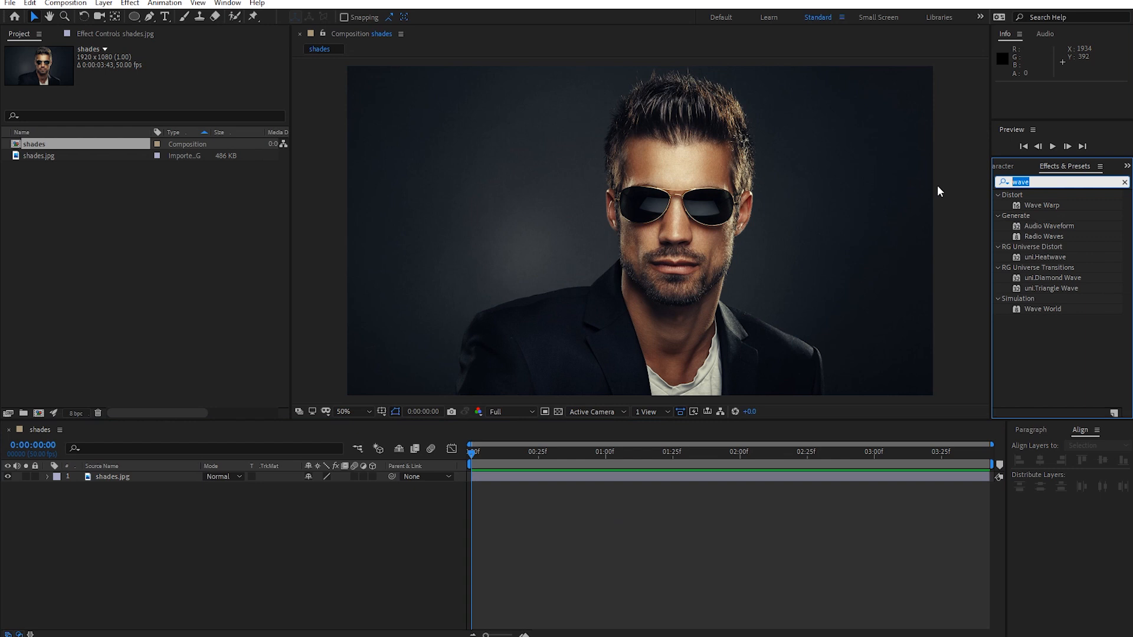
pyautogui.write('sweep')
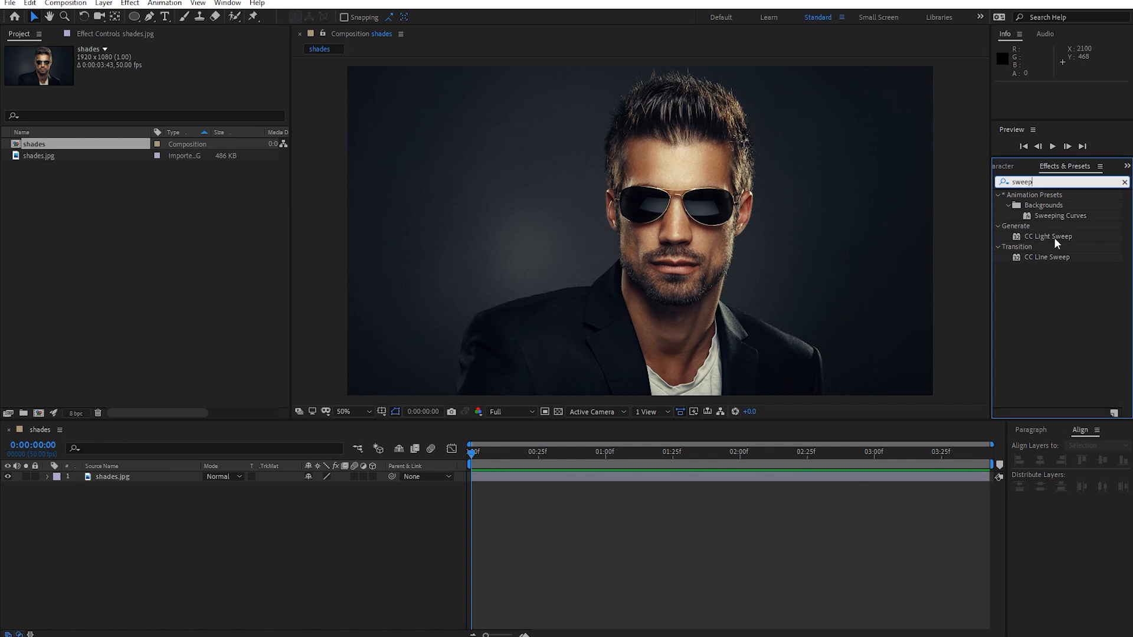
pyautogui.moveTo(1054, 236); pyautogui.dragTo(505, 322)
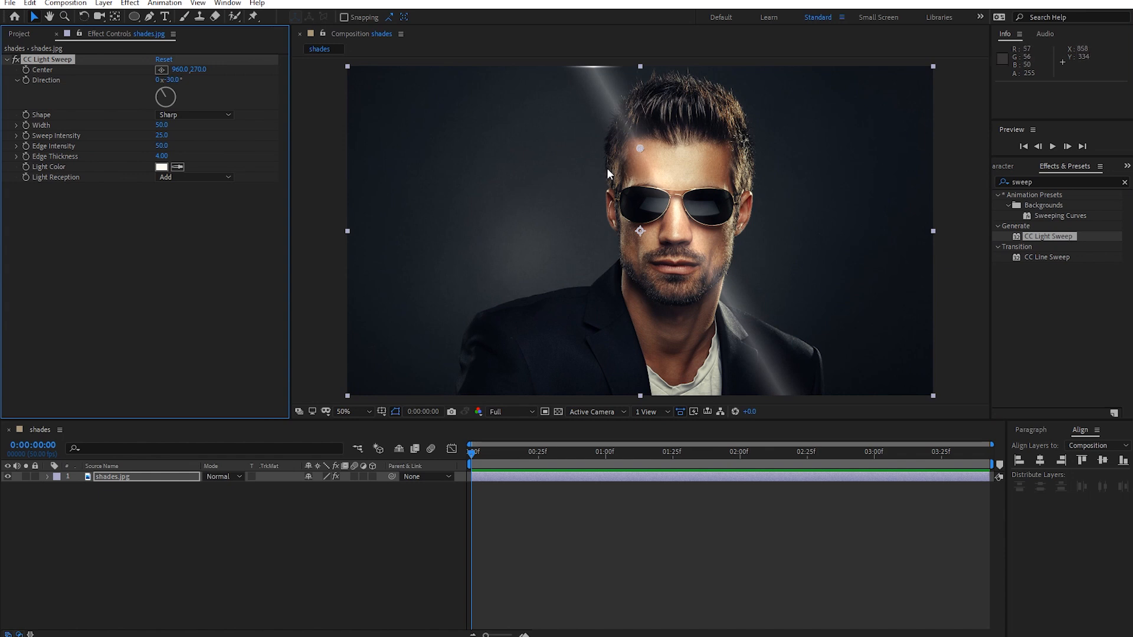
# - Try the light sweep with its center at 888, 424 and direction at -29°, and remove the effect from the layer
pyautogui.moveTo(636, 148); pyautogui.dragTo(628, 192)
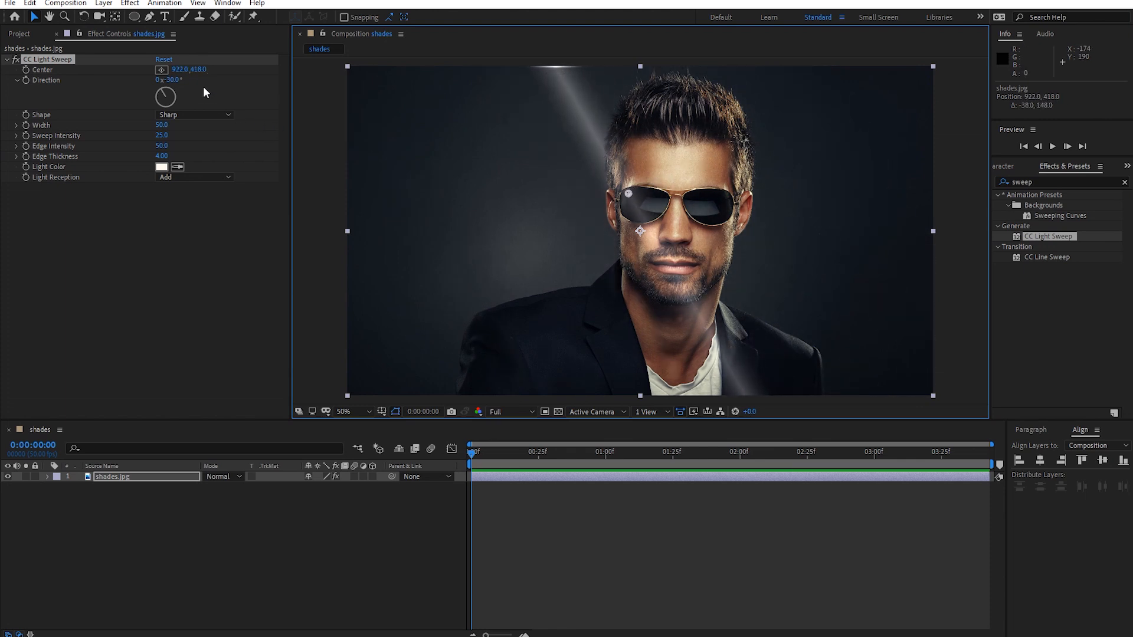
pyautogui.moveTo(180, 68); pyautogui.dragTo(83, 71)
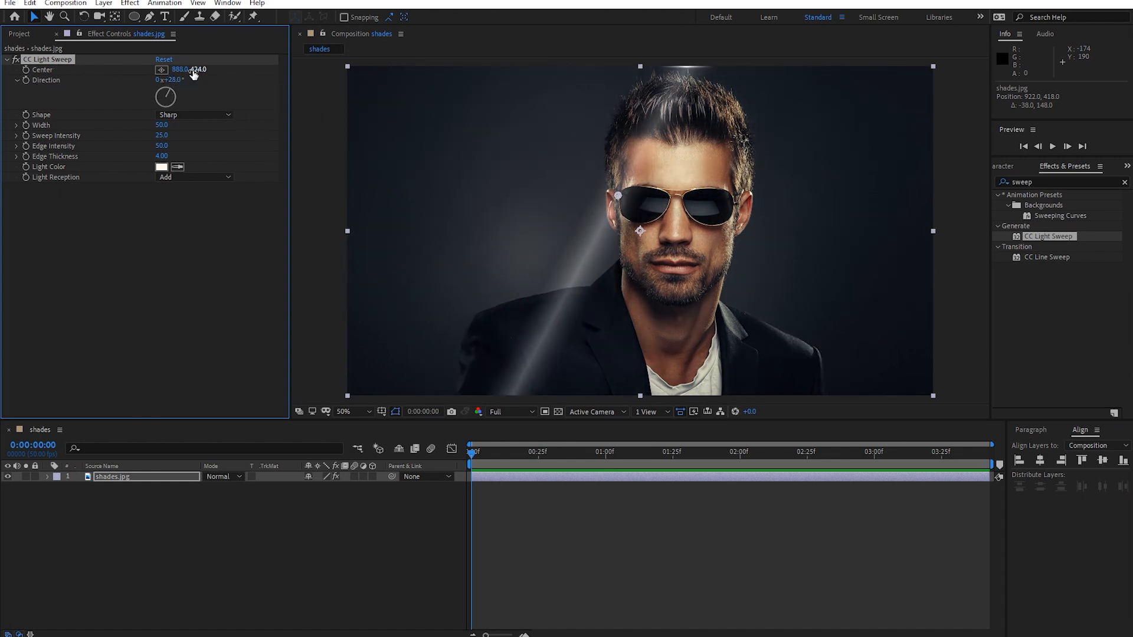
pyautogui.moveTo(176, 80); pyautogui.dragTo(149, 90)
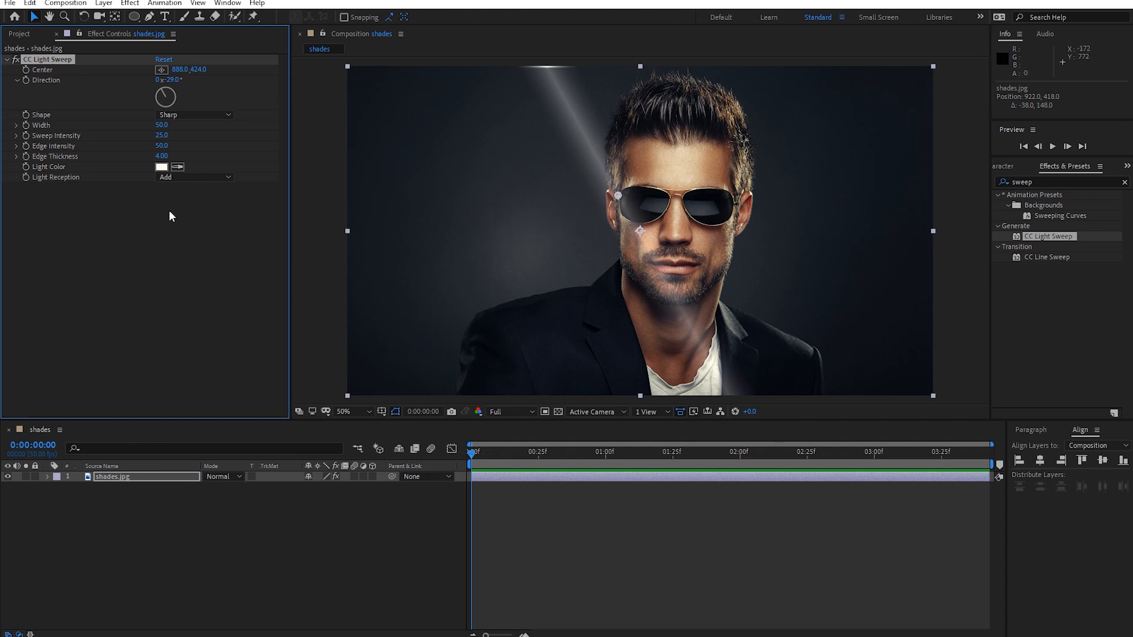
pyautogui.press('Delete')
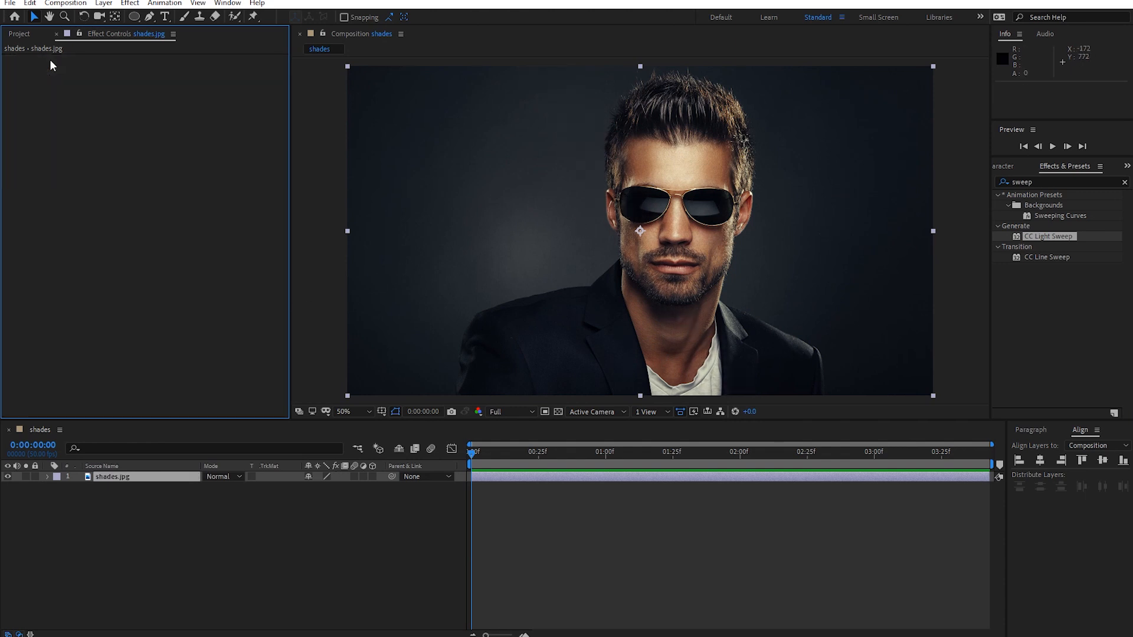
# - Duplicate the shades.jpg layer
pyautogui.click(136, 529)
pyautogui.click(124, 478)
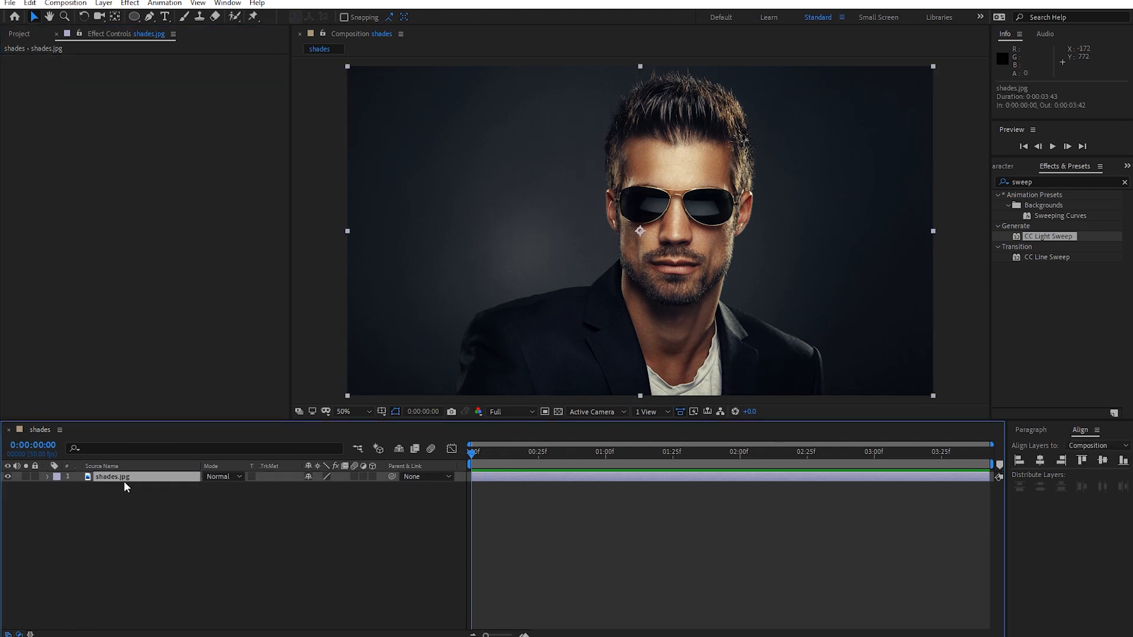
pyautogui.hotkey('ctrl', 'd')
# - Draw a closed Pen tool mask on the upper shades.jpg layer around the sunglass lens on the image's left side
pyautogui.scroll(4, 635, 263)
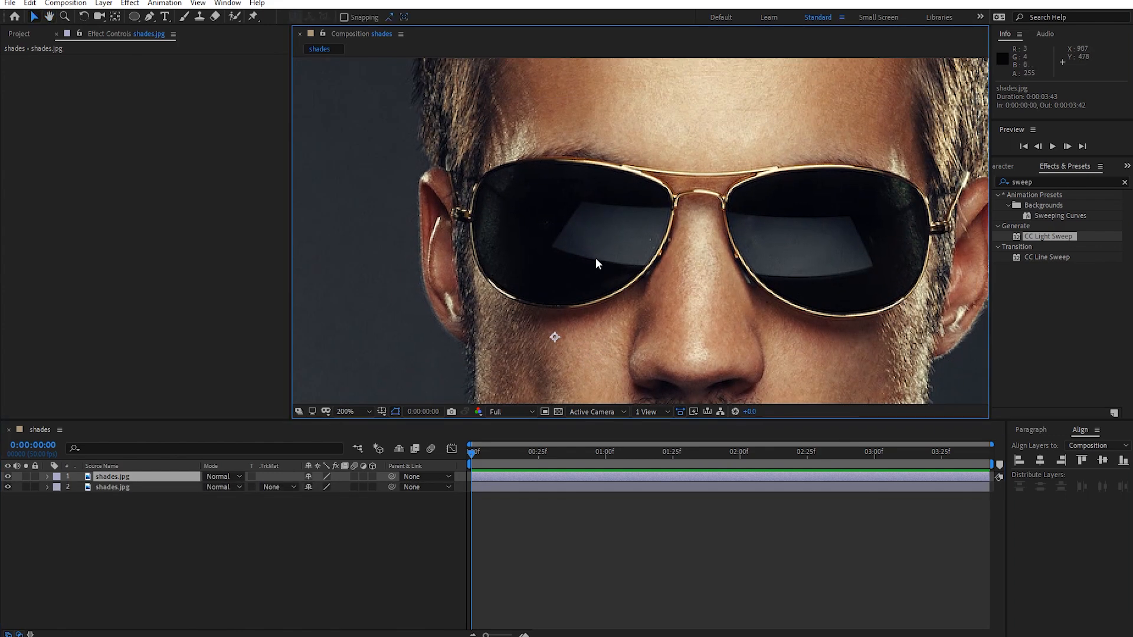
pyautogui.click(149, 17)
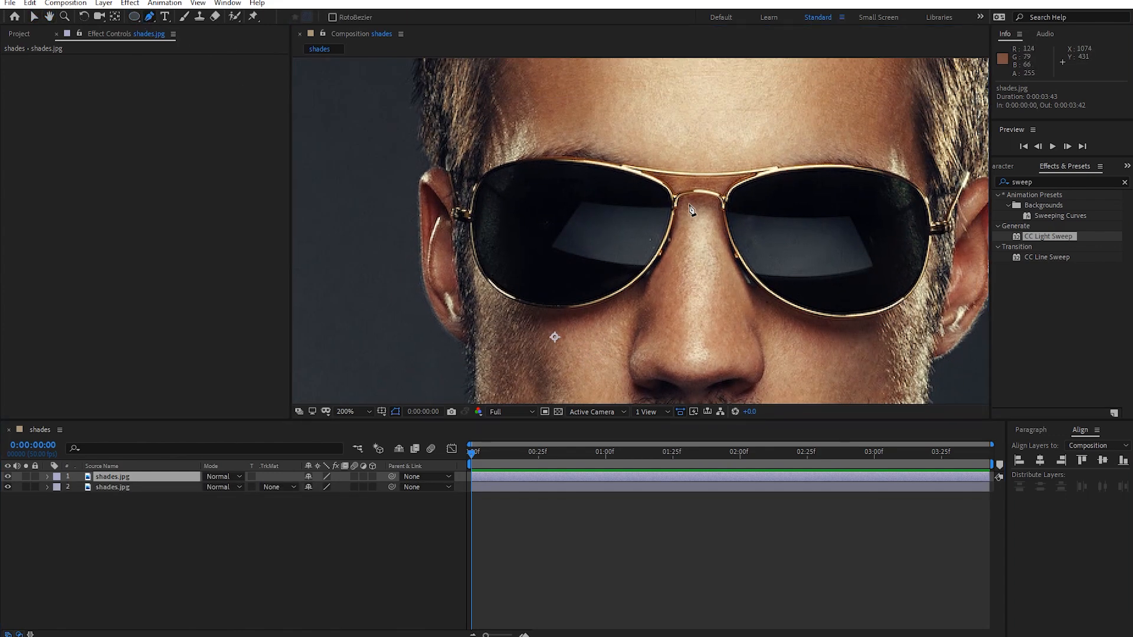
pyautogui.click(666, 230)
pyautogui.click(629, 285)
pyautogui.click(610, 295)
pyautogui.click(588, 305)
pyautogui.click(585, 305)
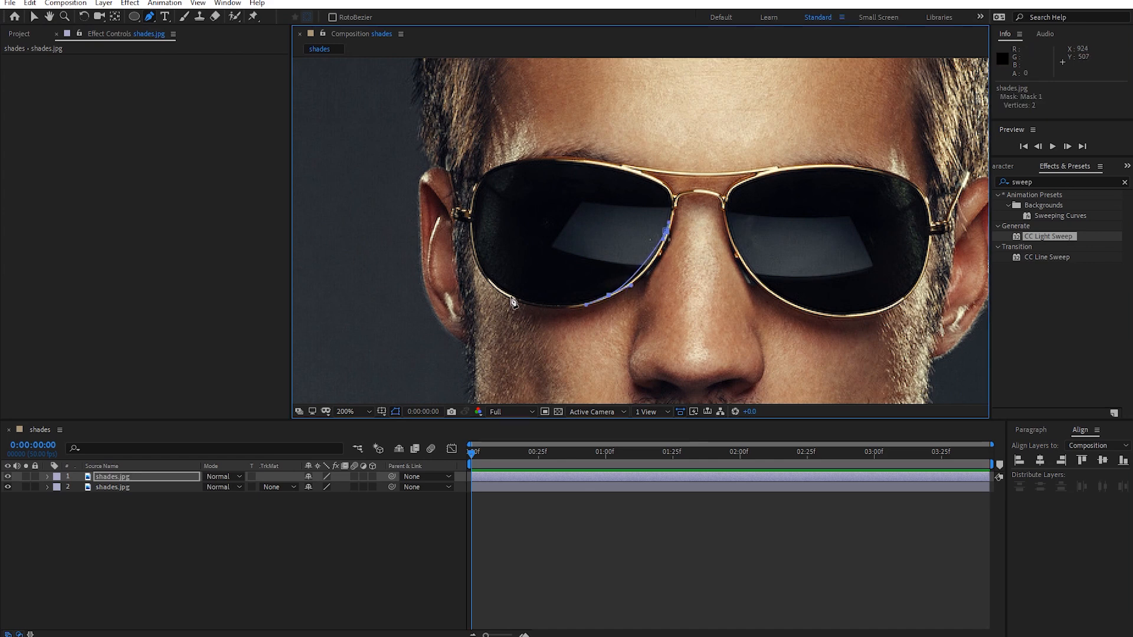
pyautogui.moveTo(506, 293); pyautogui.dragTo(483, 275)
pyautogui.moveTo(524, 163); pyautogui.dragTo(550, 161)
pyautogui.click(615, 169)
pyautogui.click(639, 177)
pyautogui.click(667, 193)
pyautogui.click(674, 203)
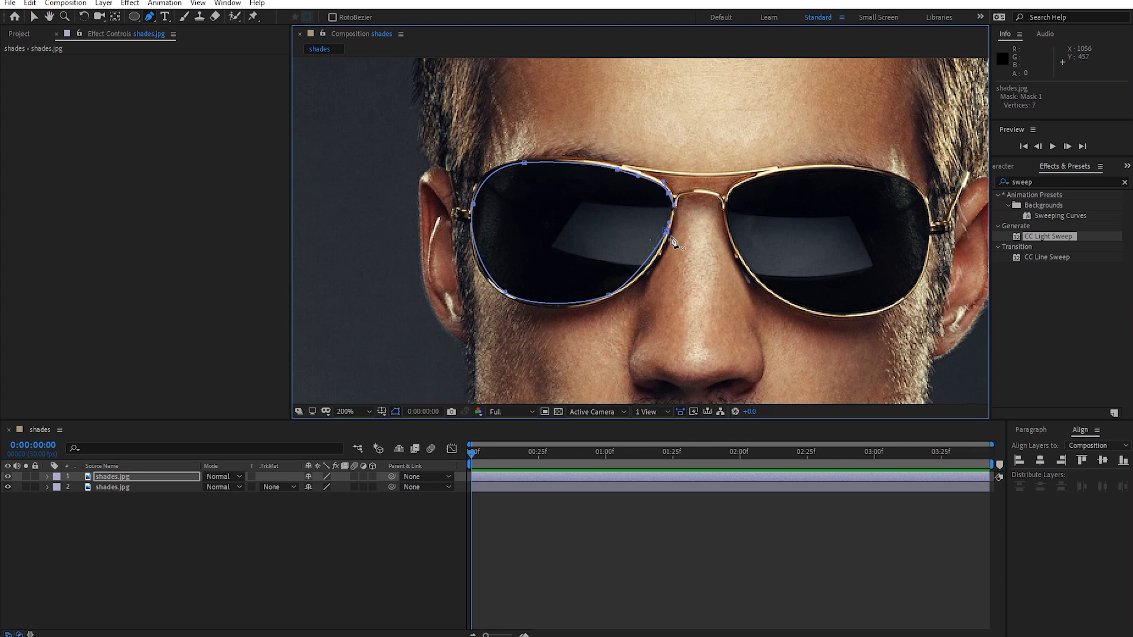
# - Draw a second closed mask around the sunglass lens on the image's right side and deselect the layer
pyautogui.moveTo(725, 204); pyautogui.dragTo(773, 290)
pyautogui.moveTo(859, 313); pyautogui.dragTo(905, 302)
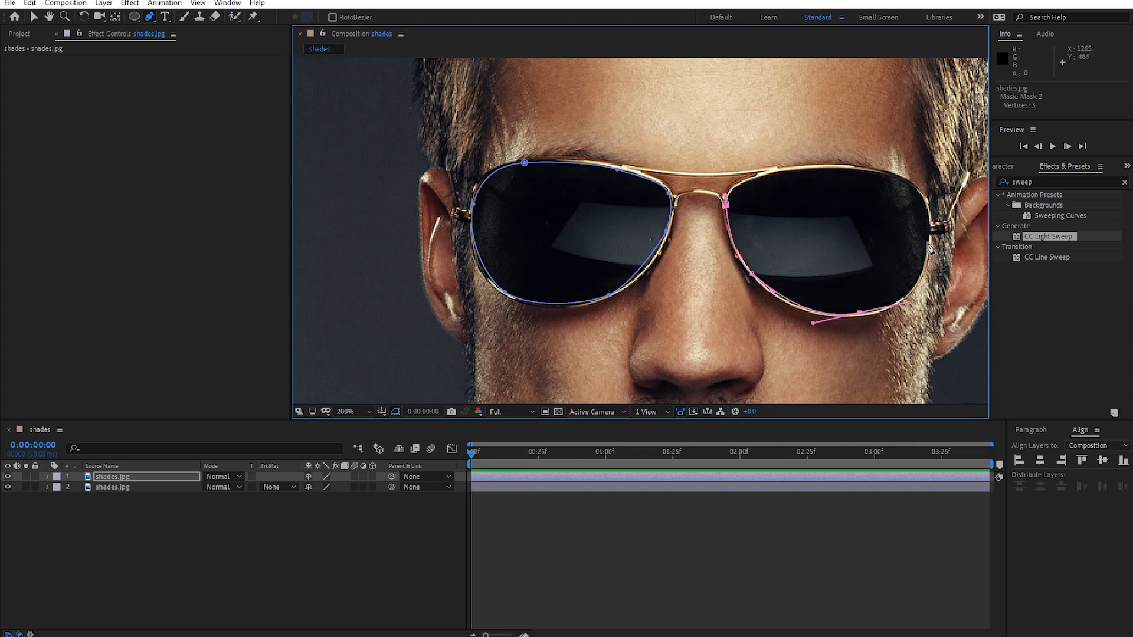
pyautogui.moveTo(928, 239); pyautogui.dragTo(896, 181)
pyautogui.moveTo(807, 169); pyautogui.dragTo(767, 178)
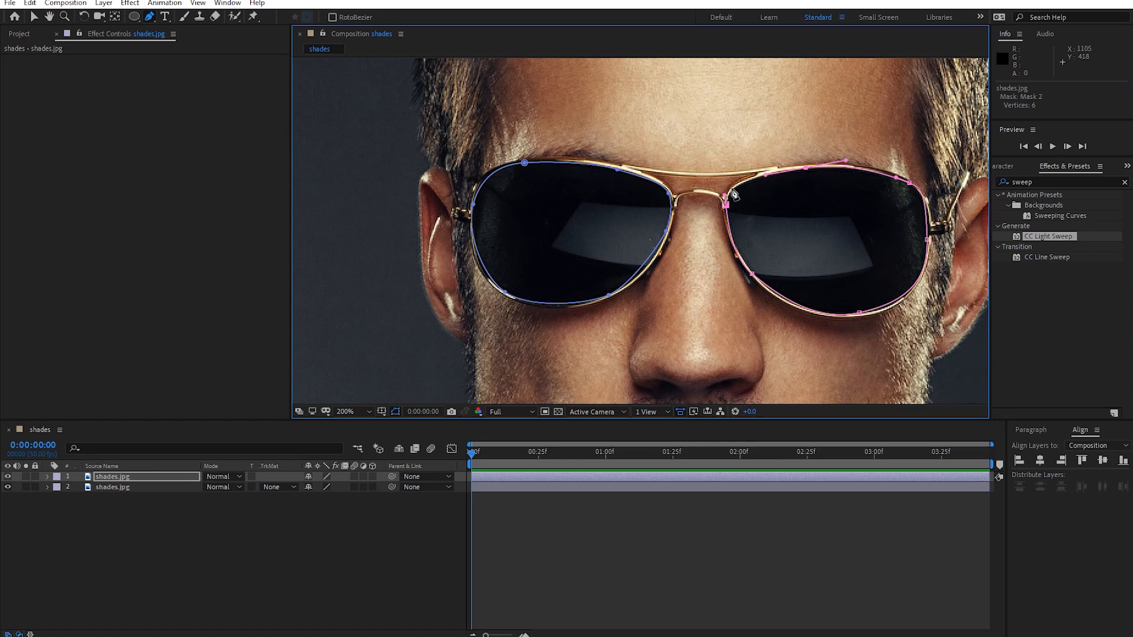
pyautogui.click(727, 200)
pyautogui.click(726, 209)
pyautogui.press(',')
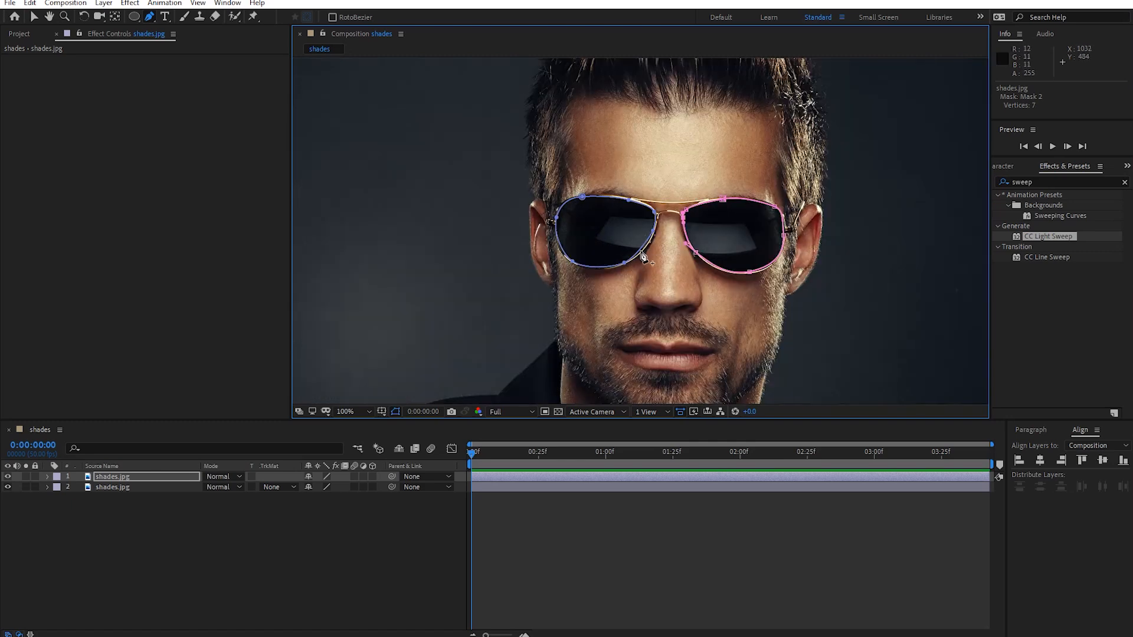
pyautogui.press('v')
pyautogui.click(329, 516)
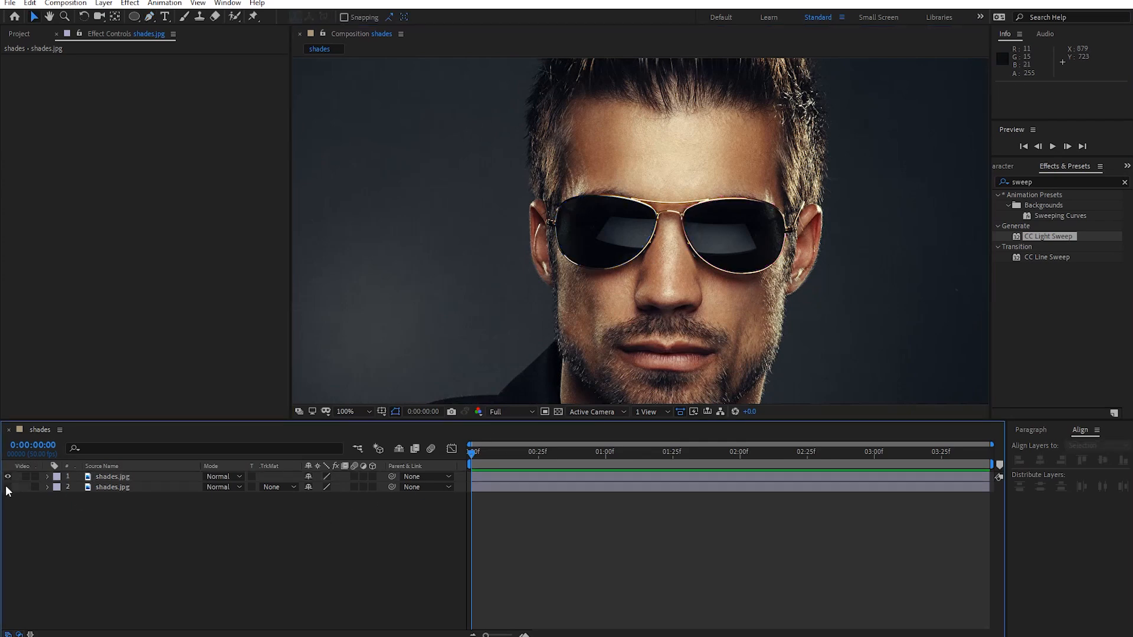
# - Hide the lower shades.jpg layer and inspect the masked lenses against the transparency grid
pyautogui.click(8, 487)
pyautogui.scroll(-2, 654, 260)
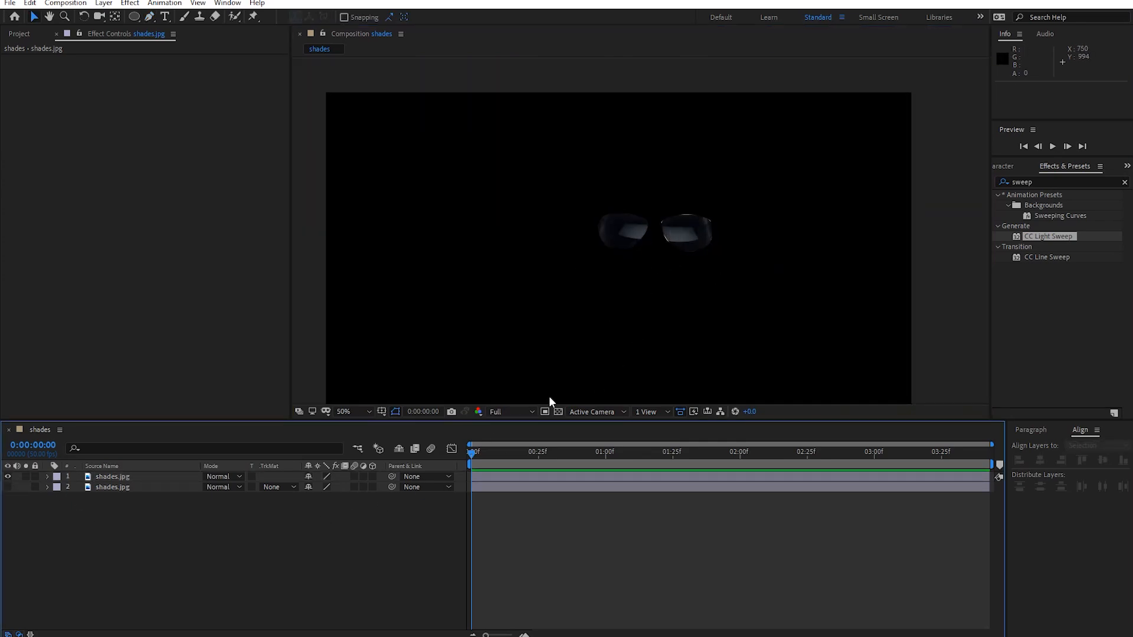
pyautogui.click(559, 412)
pyautogui.press('h')
pyautogui.moveTo(627, 327); pyautogui.dragTo(668, 300)
pyautogui.press('v')
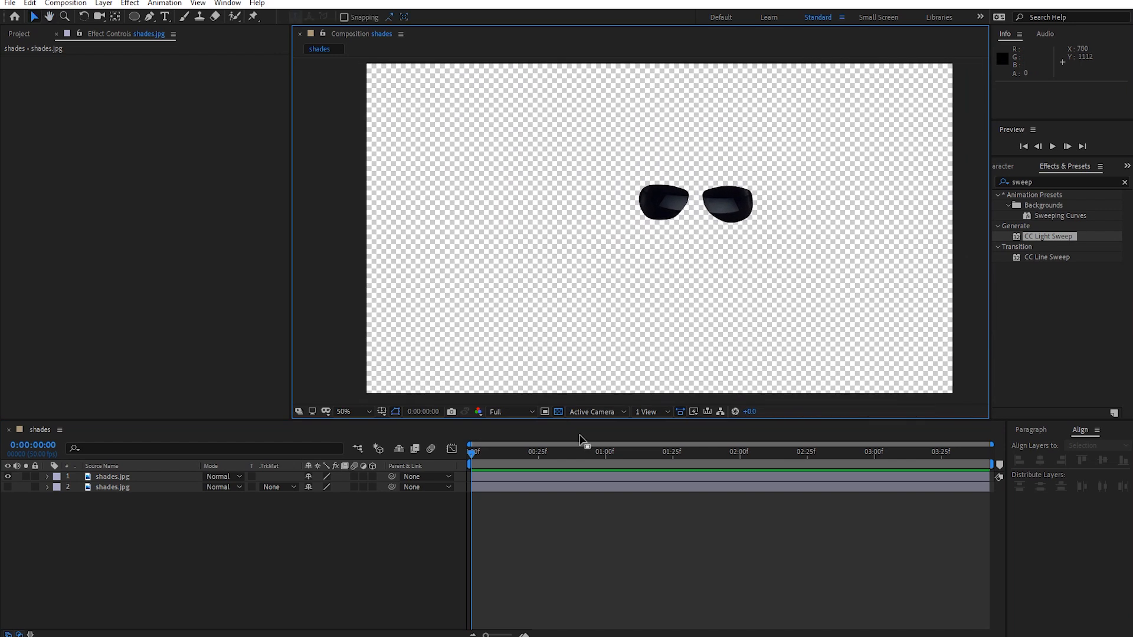
# - Compare the lens cutout with the transparency grid off and on, and make the lower shades.jpg layer visible again
pyautogui.click(559, 412)
pyautogui.click(559, 411)
pyautogui.click(559, 412)
pyautogui.click(559, 412)
pyautogui.click(8, 487)
pyautogui.click(8, 486)
pyautogui.click(8, 486)
# - Rename the upper shades.jpg layer as Glasses
pyautogui.click(699, 205)
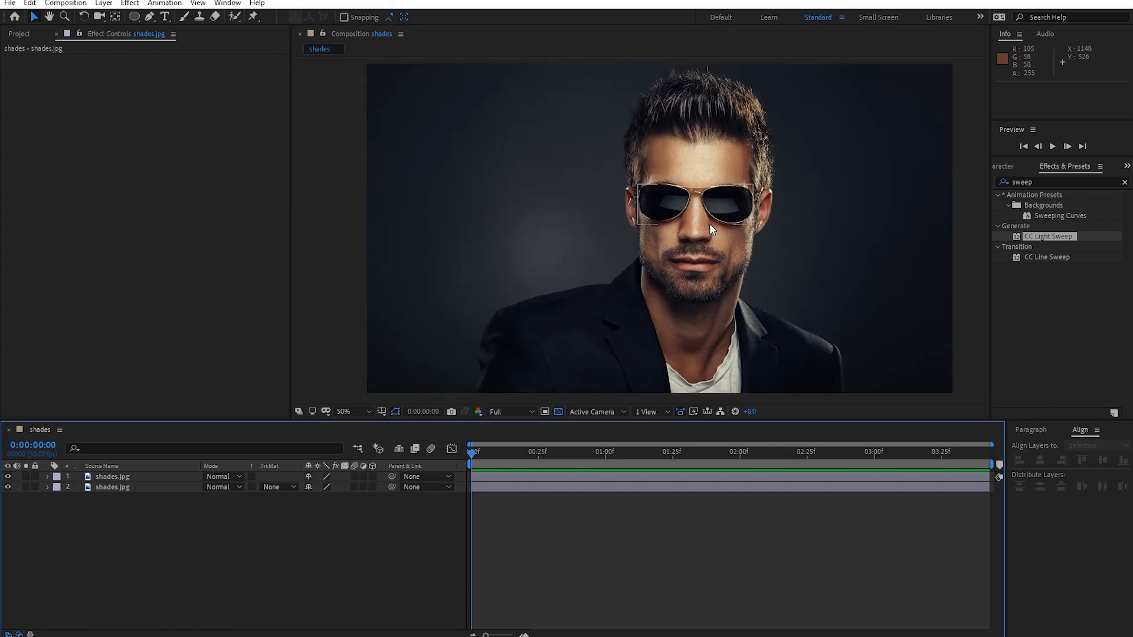
pyautogui.click(128, 477)
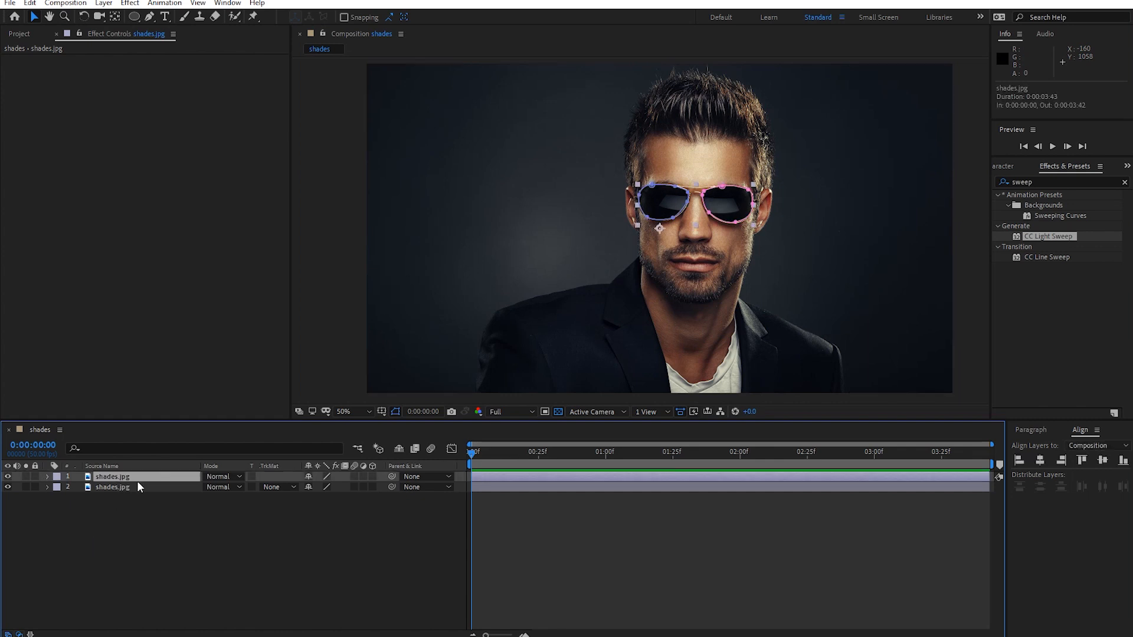
pyautogui.press('Return')
pyautogui.write('Glass')
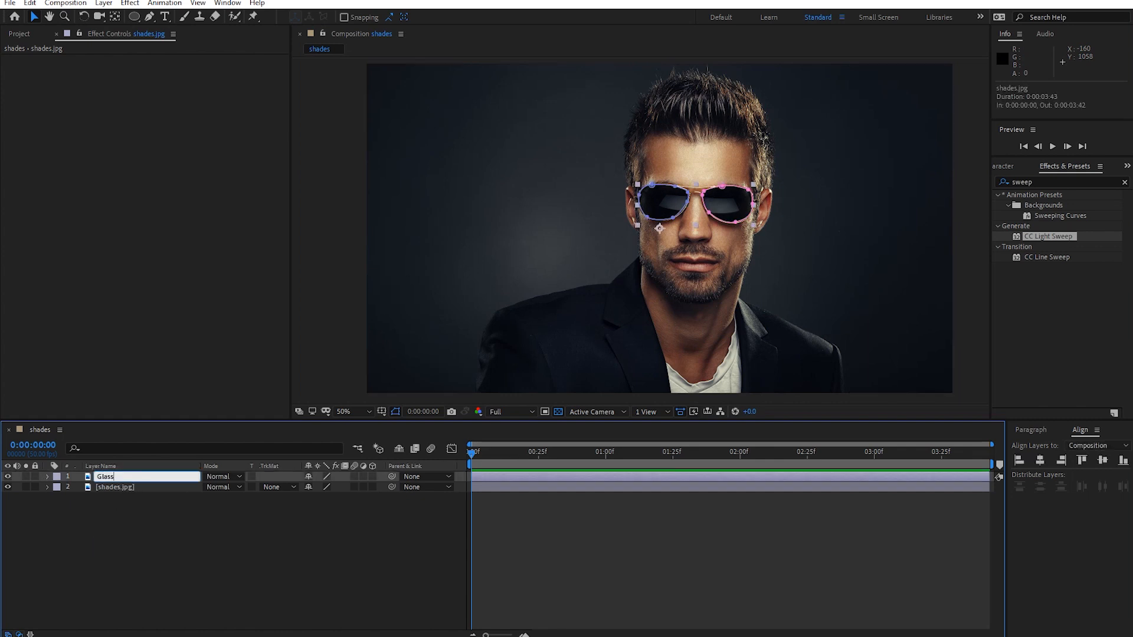
pyautogui.write('es')
pyautogui.press('Return')
pyautogui.click(168, 503)
pyautogui.click(144, 476)
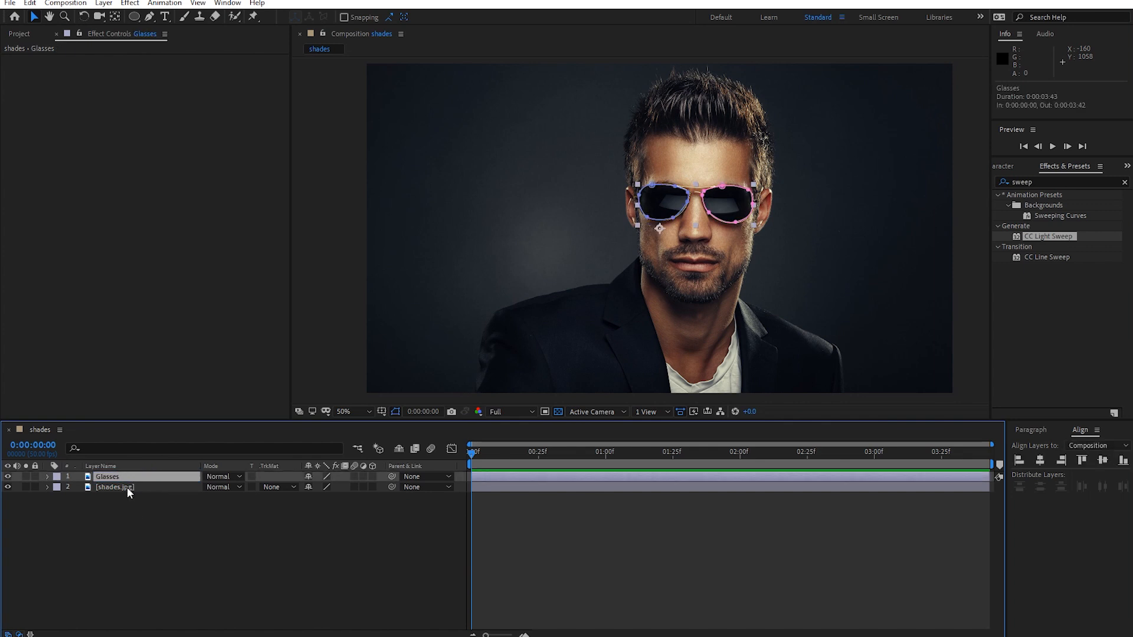
pyautogui.click(126, 487)
pyautogui.click(128, 476)
pyautogui.press('Return')
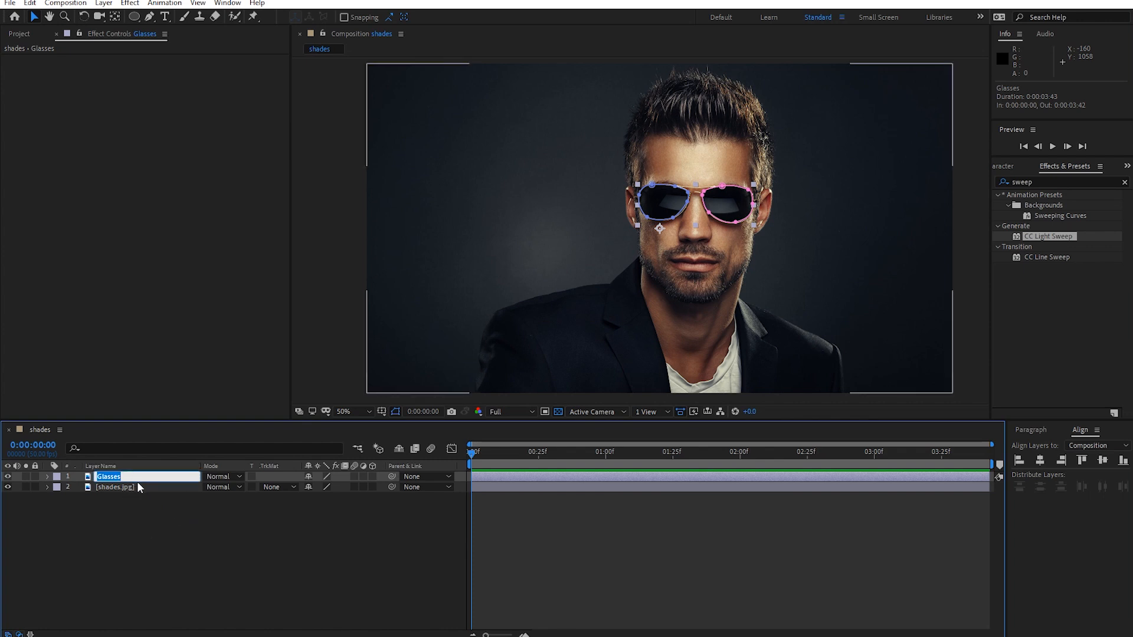
pyautogui.click(158, 522)
# - Apply the CC Light Sweep effect to the Glasses layer
pyautogui.click(122, 479)
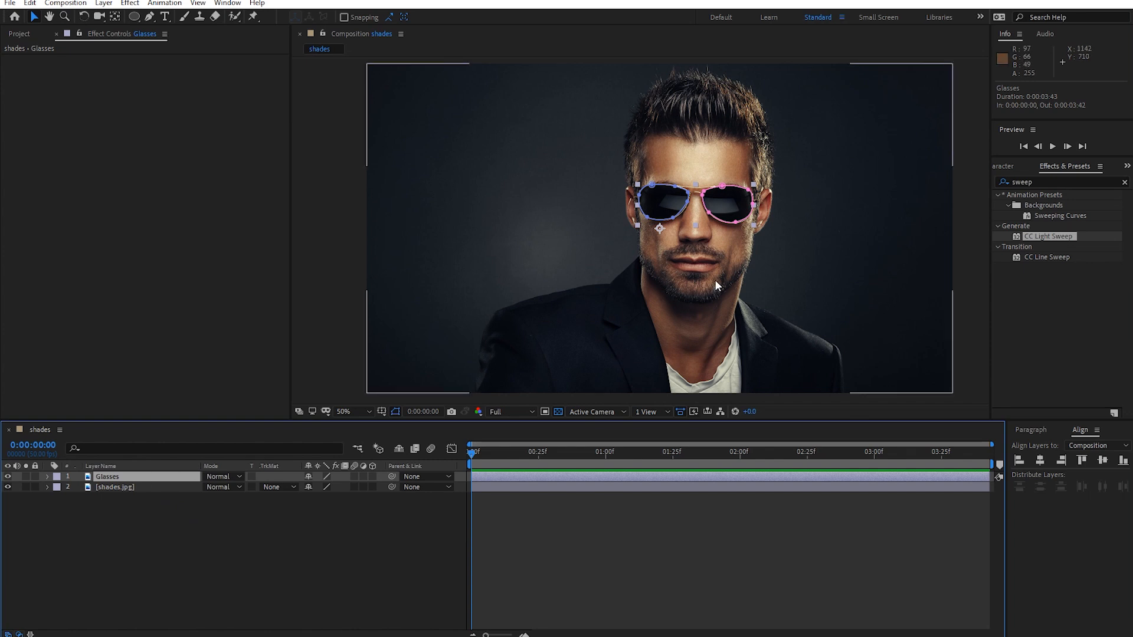
pyautogui.moveTo(1049, 234); pyautogui.dragTo(147, 475)
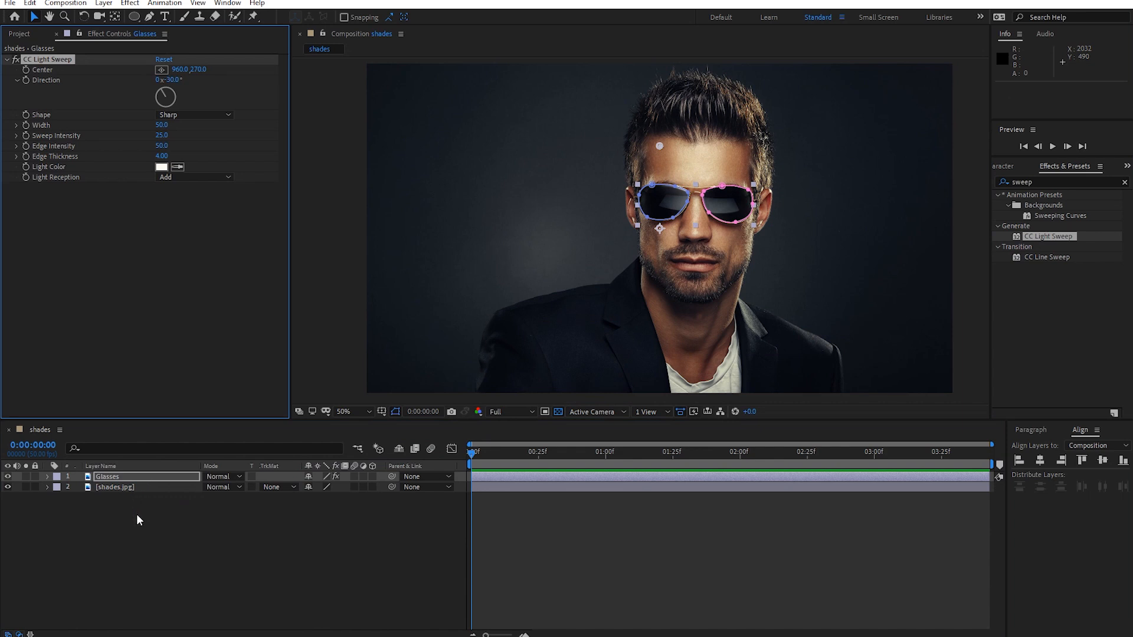
pyautogui.click(136, 514)
pyautogui.click(147, 475)
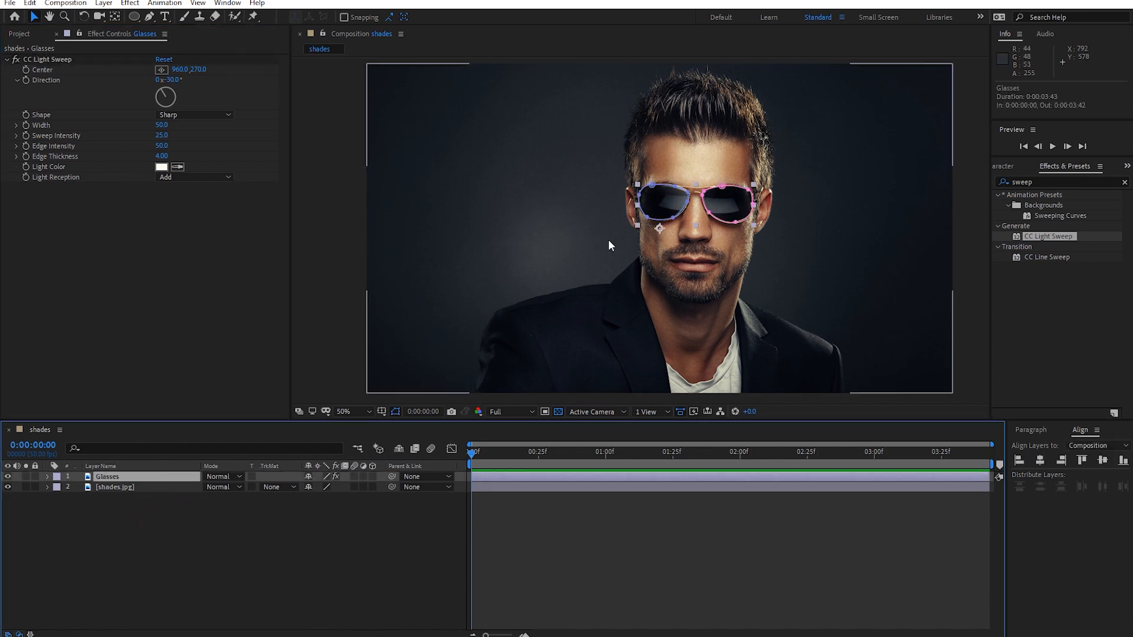
# - Move the light sweep's Center to about 837, 530 beside the sunglasses and keyframe it at 0:00:00:00
pyautogui.moveTo(176, 69); pyautogui.dragTo(158, 124)
pyautogui.scroll(2, 533, 194)
pyautogui.moveTo(693, 204); pyautogui.dragTo(581, 236)
pyautogui.press('v')
pyautogui.moveTo(505, 94); pyautogui.dragTo(511, 253)
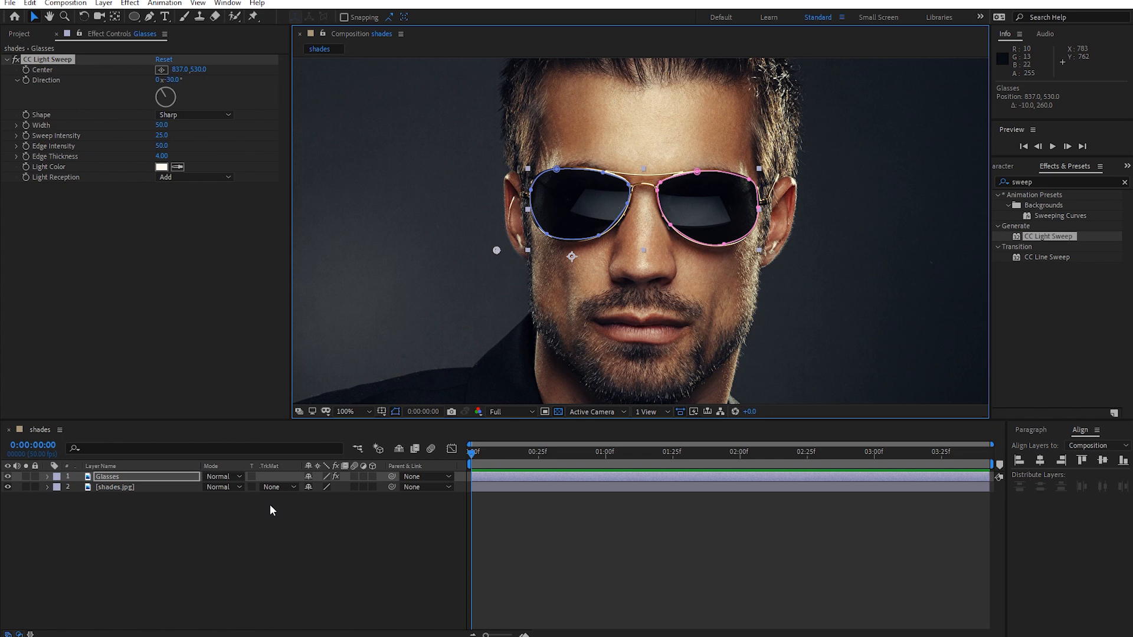
pyautogui.click(30, 72)
# - At 0:00:00:40, move the sweep's Center past the other side of the sunglasses, to about 1375, 421
pyautogui.press('space')
pyautogui.press('space')
pyautogui.moveTo(496, 252); pyautogui.dragTo(825, 184)
pyautogui.click(397, 459)
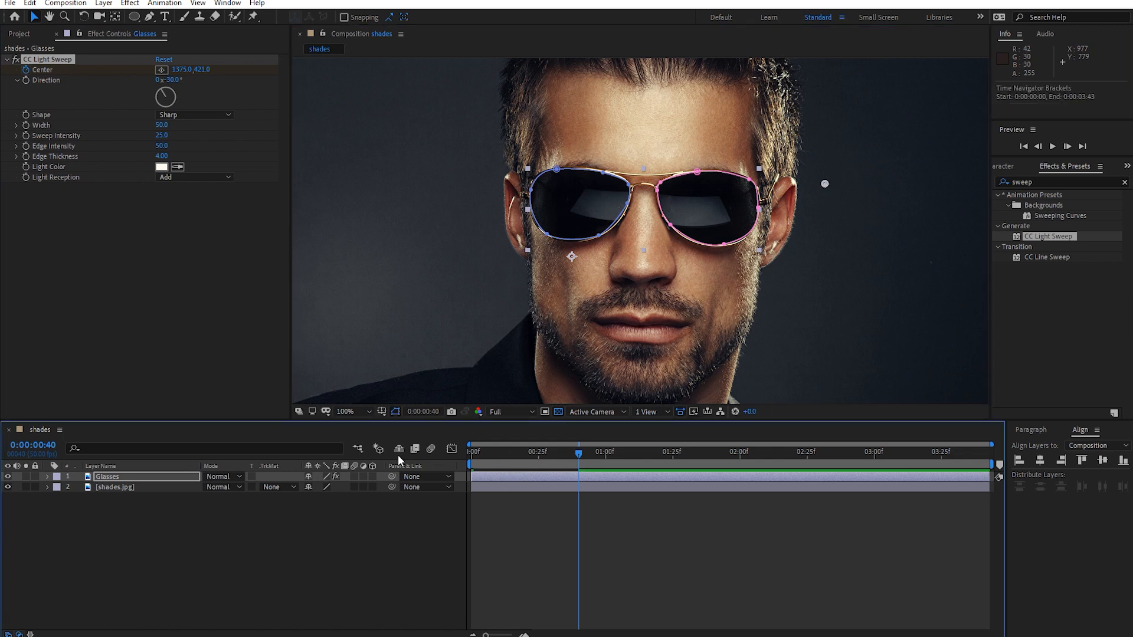
# - Preview the animated light sweep from the beginning and examine the lenses up close at 0:00:00:12
pyautogui.press('Home')
pyautogui.click(593, 540)
pyautogui.press(',')
pyautogui.press(',')
pyautogui.press('space')
pyautogui.click(490, 452)
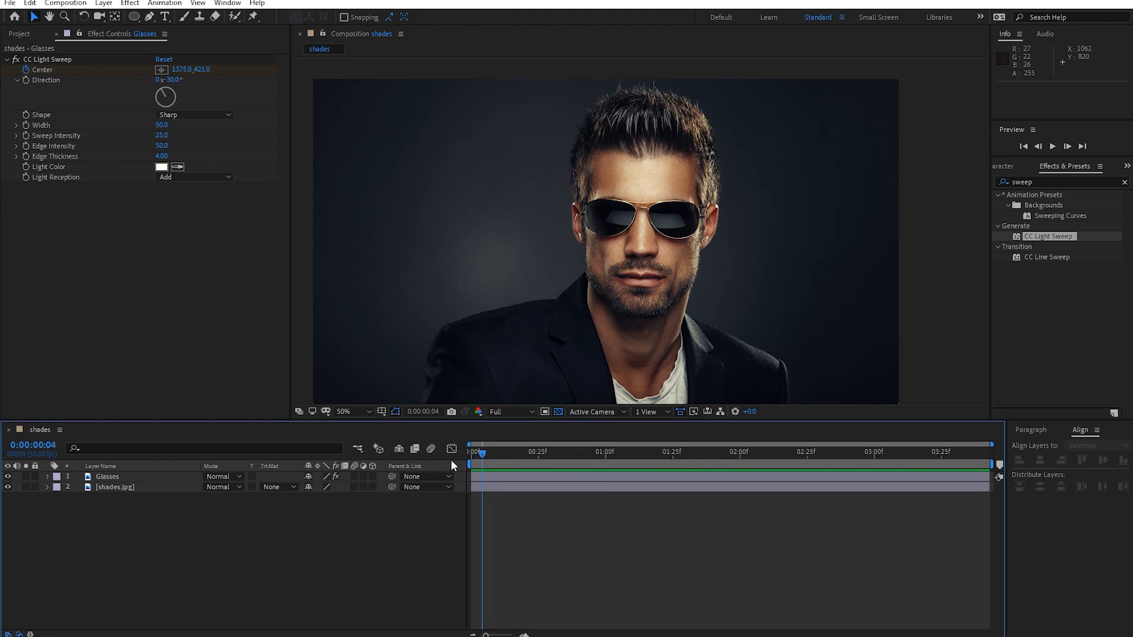
pyautogui.click(525, 456)
pyautogui.moveTo(518, 457); pyautogui.dragTo(503, 457)
pyautogui.press('.')
pyautogui.press('.')
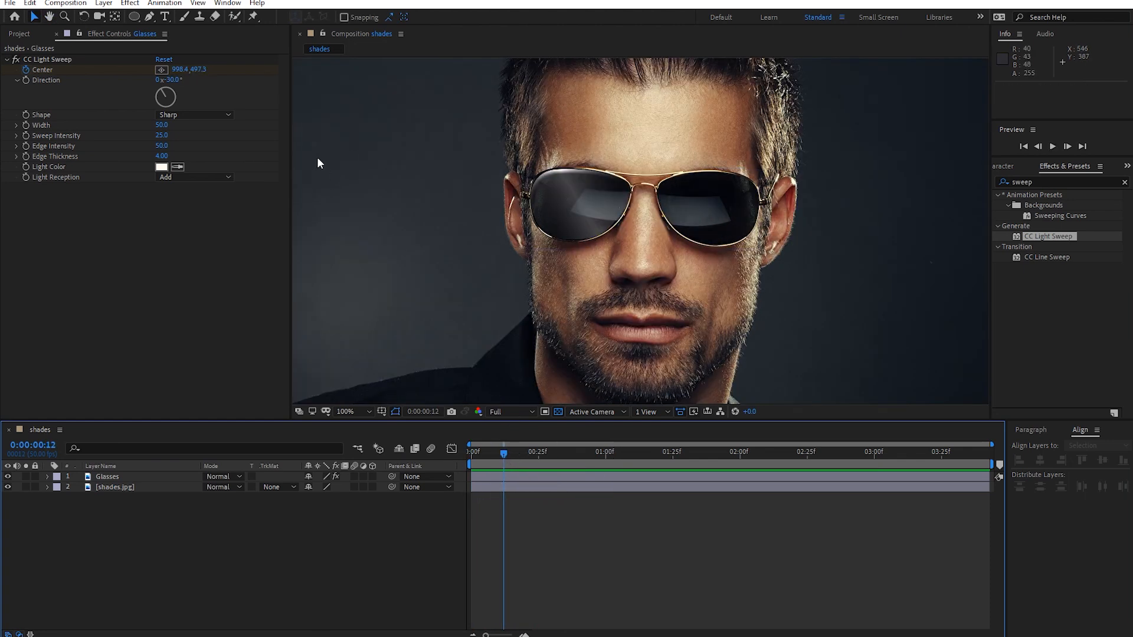
# - Try the Smooth and Linear shapes on the light sweep, and switch back to Sharp
pyautogui.click(183, 115)
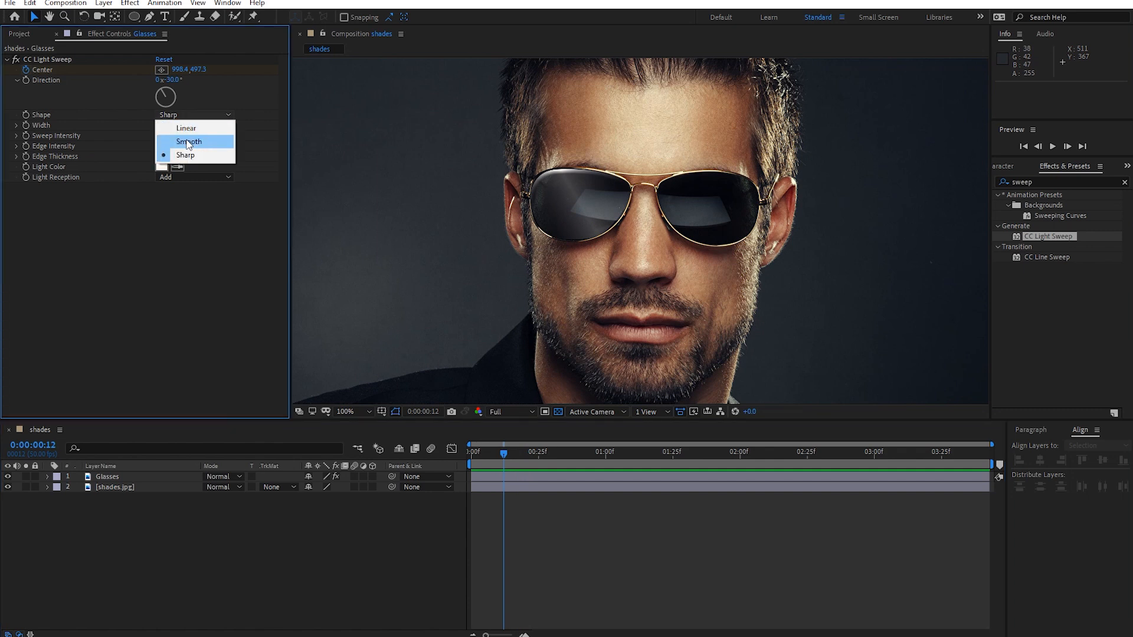
pyautogui.click(188, 142)
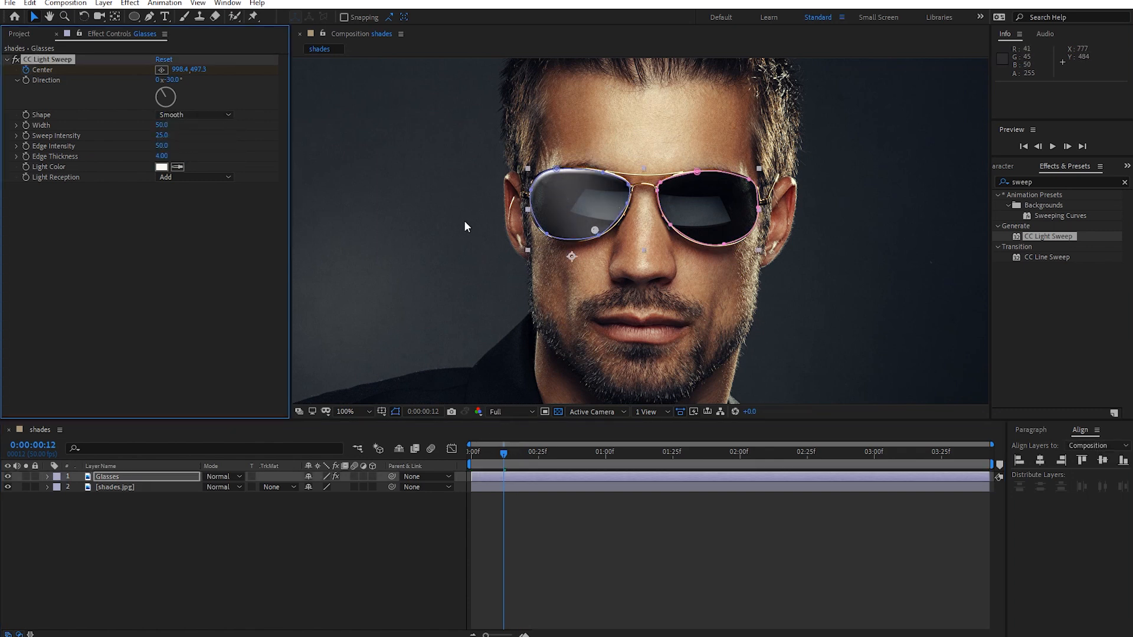
pyautogui.click(494, 452)
pyautogui.moveTo(510, 461)
pyautogui.mouseDown()
pyautogui.moveTo(539, 462)
pyautogui.moveTo(509, 462)
pyautogui.mouseUp()
pyautogui.click(211, 116)
pyautogui.click(203, 127)
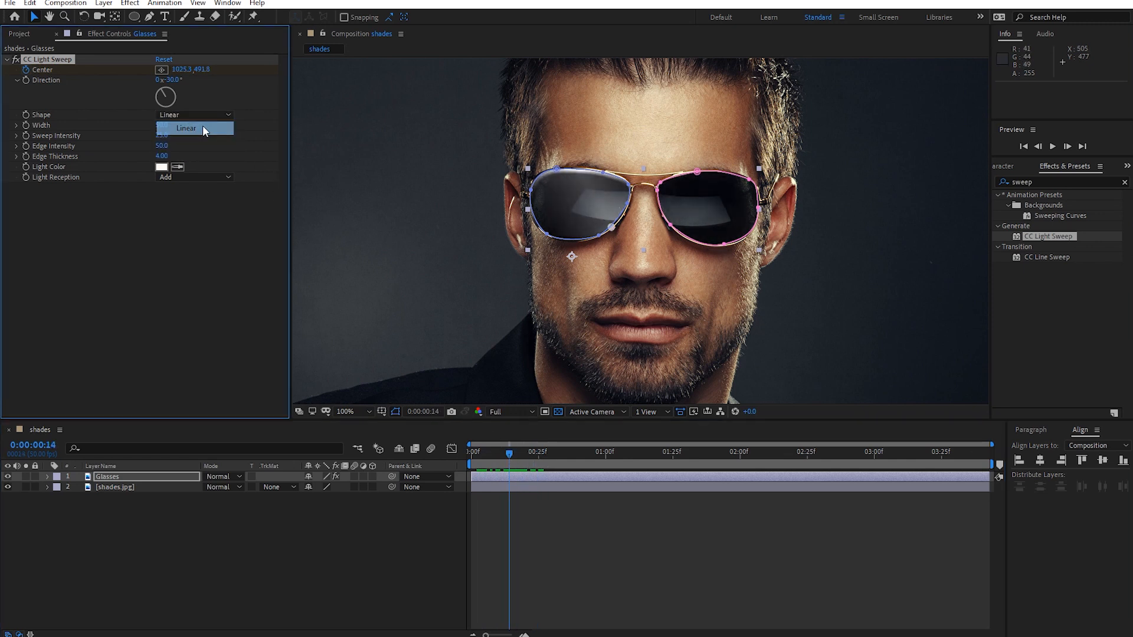
pyautogui.click(226, 115)
pyautogui.click(210, 155)
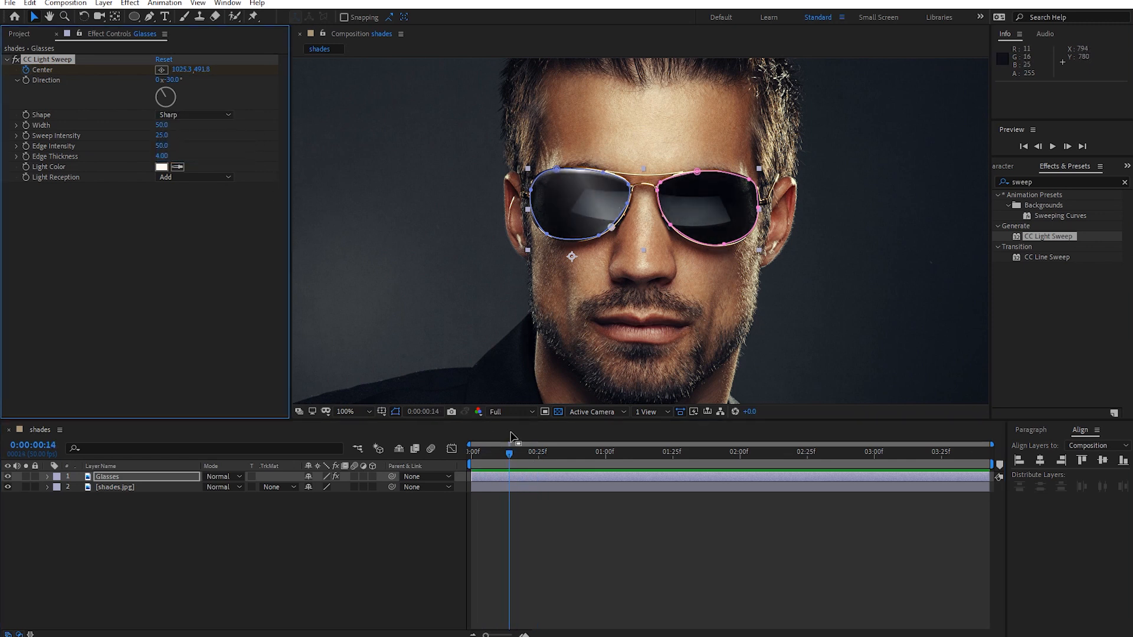
# - At 0:00:00:10, set the sweep's Width to 13, Sweep Intensity to 88, Edge Intensity to 49 and Edge Thickness to 6.2
pyautogui.moveTo(500, 455)
pyautogui.mouseDown()
pyautogui.moveTo(472, 456)
pyautogui.moveTo(498, 460)
pyautogui.mouseUp()
pyautogui.moveTo(158, 127)
pyautogui.mouseDown()
pyautogui.moveTo(141, 140)
pyautogui.moveTo(200, 136)
pyautogui.mouseUp()
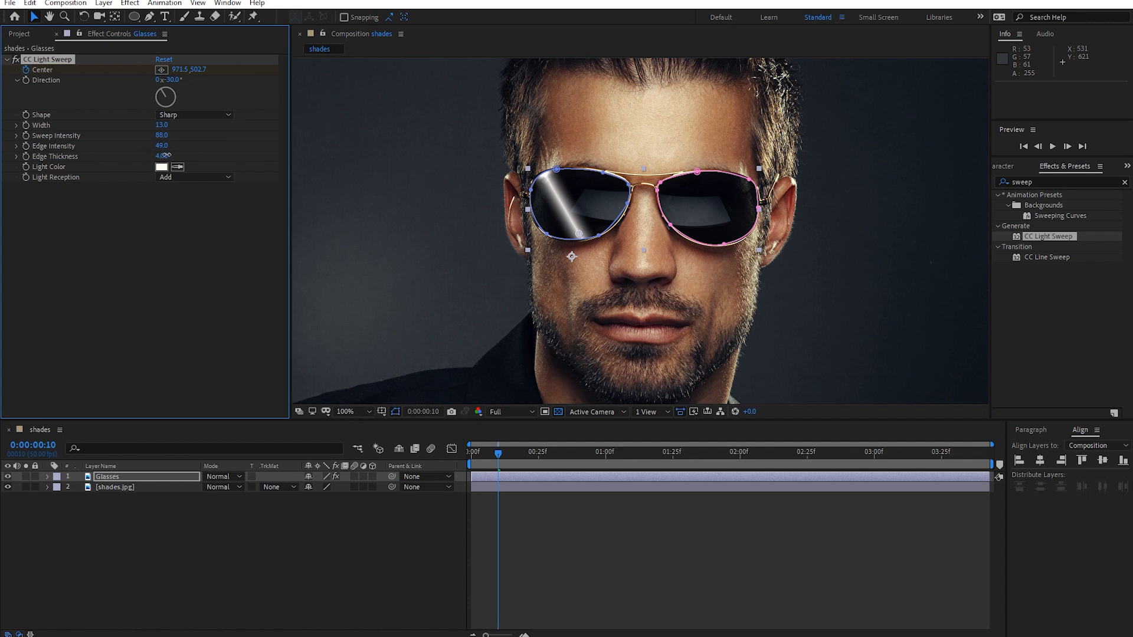
pyautogui.moveTo(162, 155)
pyautogui.mouseDown()
pyautogui.moveTo(346, 144)
pyautogui.moveTo(270, 136)
pyautogui.mouseUp()
# - Change the sweep's Light Color to pale blue BAF2FC
pyautogui.click(164, 168)
pyautogui.click(919, 400)
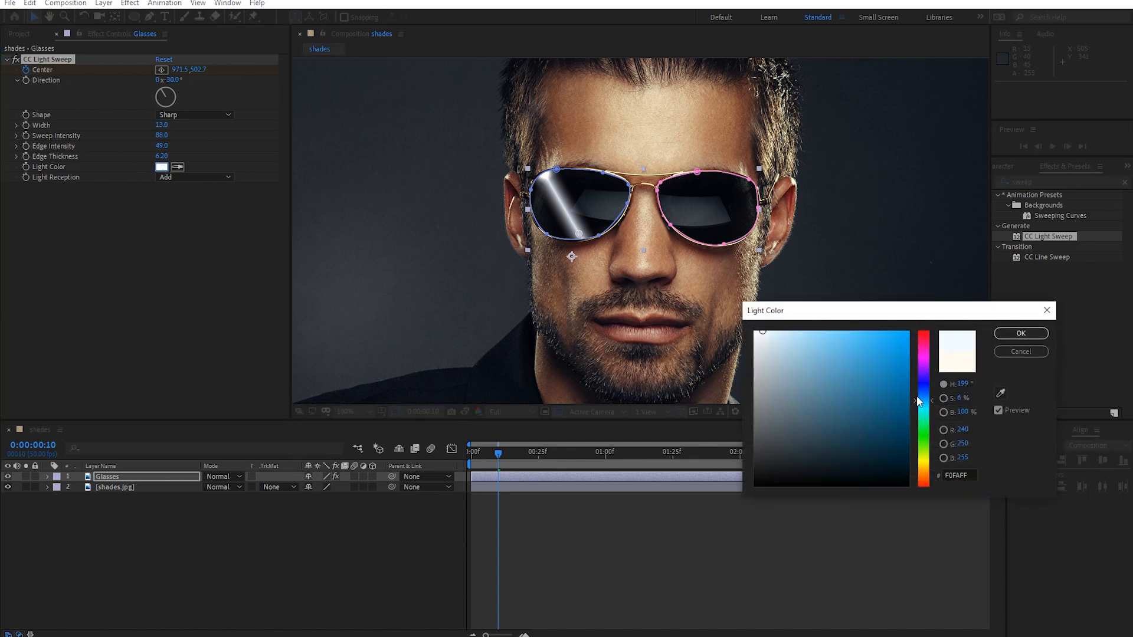
pyautogui.click(908, 332)
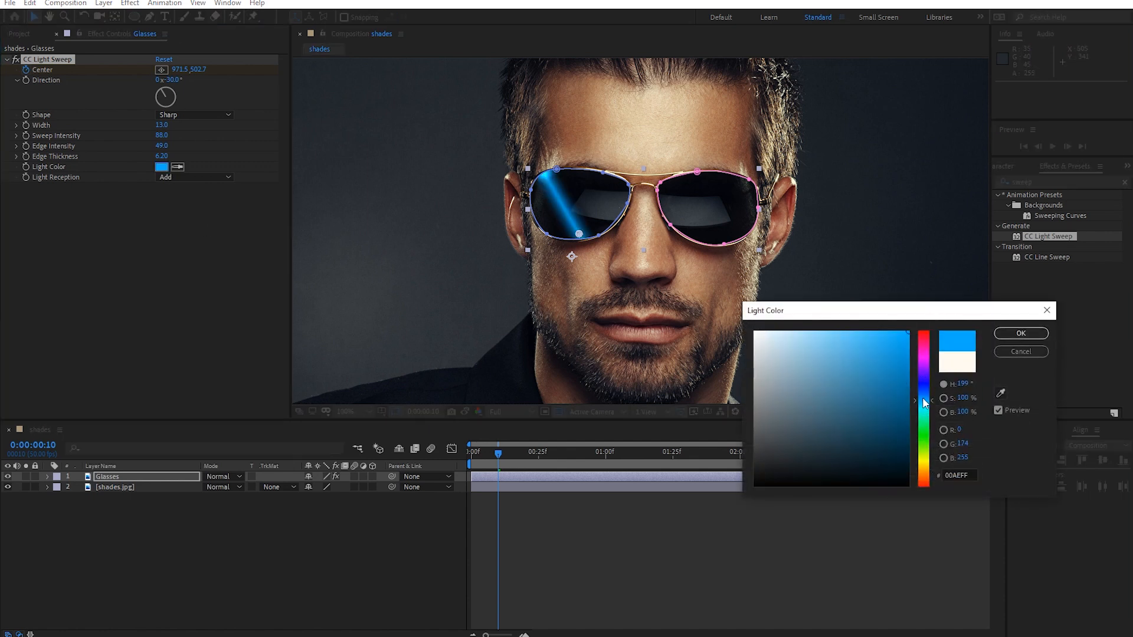
pyautogui.moveTo(926, 391); pyautogui.dragTo(928, 405)
pyautogui.moveTo(887, 374)
pyautogui.mouseDown()
pyautogui.moveTo(799, 387)
pyautogui.moveTo(837, 331)
pyautogui.moveTo(801, 318)
pyautogui.moveTo(778, 325)
pyautogui.moveTo(794, 333)
pyautogui.mouseUp()
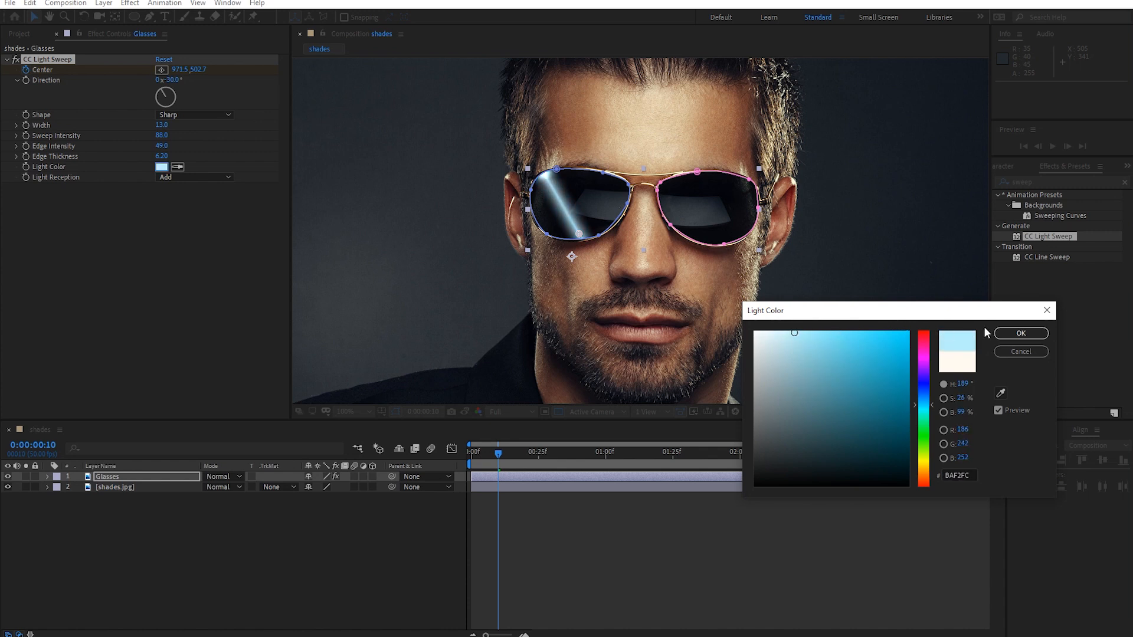
pyautogui.click(1021, 333)
# - Preview the tinted sweep over the lenses and scrub to 0:00:00:09
pyautogui.click(647, 549)
pyautogui.click(476, 451)
pyautogui.press('space')
pyautogui.press('space')
pyautogui.moveTo(465, 457); pyautogui.dragTo(496, 459)
# - Try the Smooth shape for the tinted sweep and preview it, returning to the first frame
pyautogui.click(214, 115)
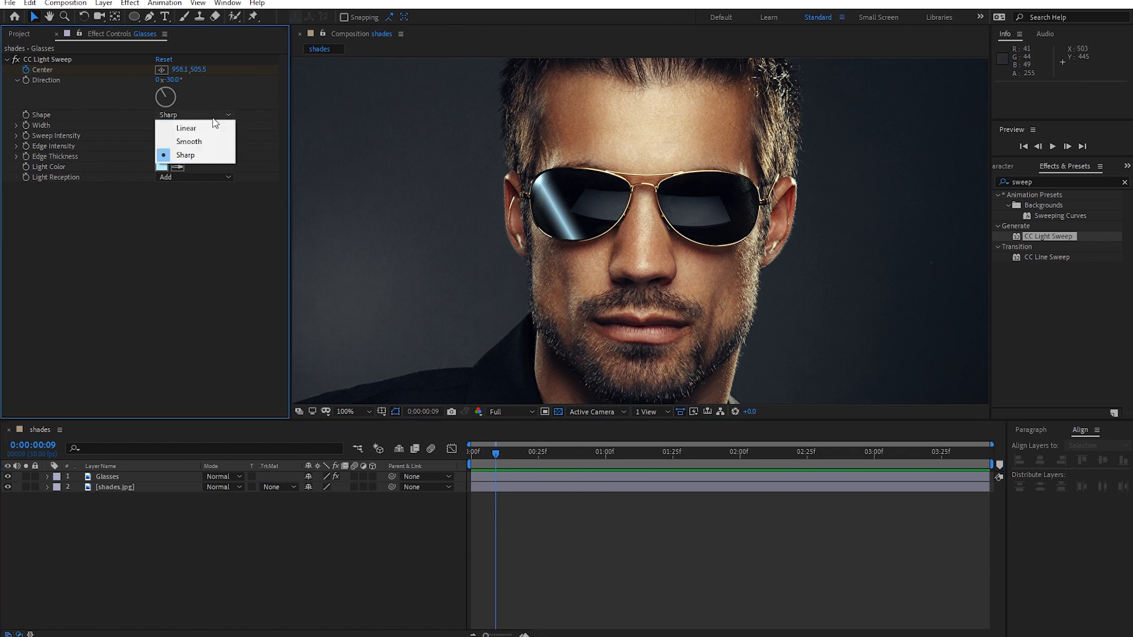
pyautogui.click(189, 141)
pyautogui.press('space')
pyautogui.press('v')
pyautogui.moveTo(543, 459); pyautogui.dragTo(434, 460)
pyautogui.scroll(-2, 632, 296)
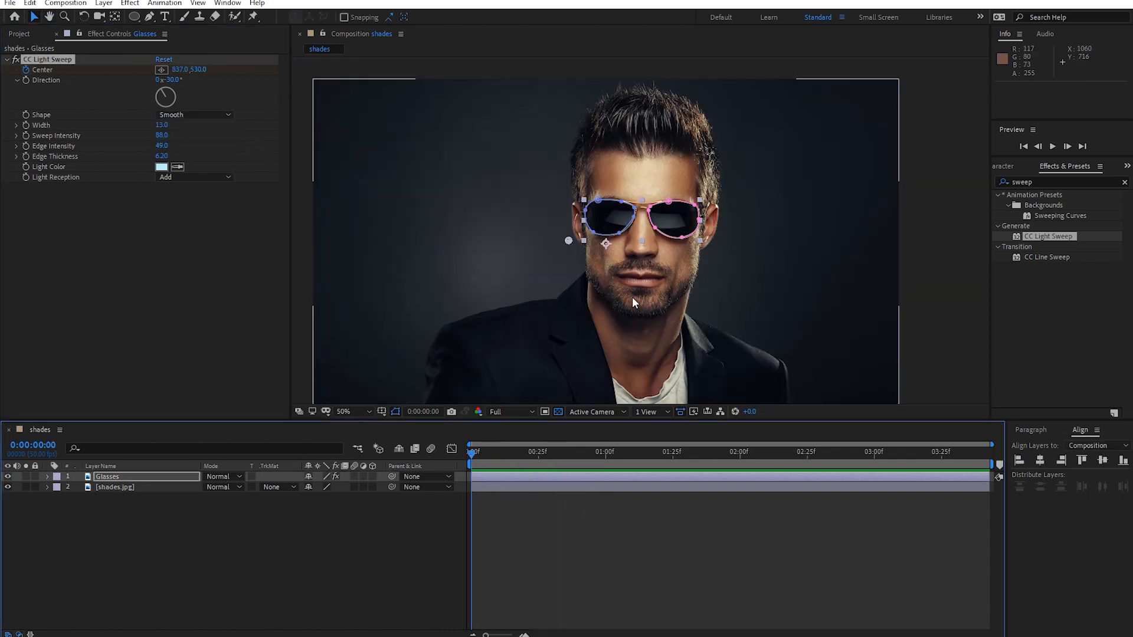
# - Set the light sweep's Shape to Linear, then preview and scrub through the glint across the lenses
pyautogui.click(218, 115)
pyautogui.click(183, 125)
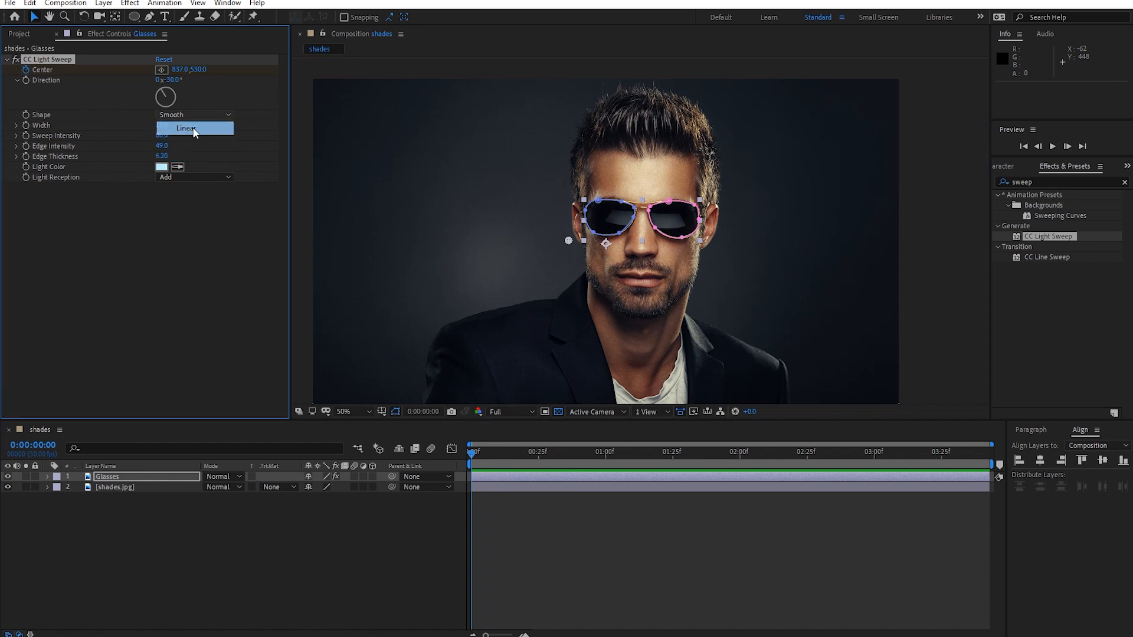
pyautogui.click(494, 450)
pyautogui.press('space')
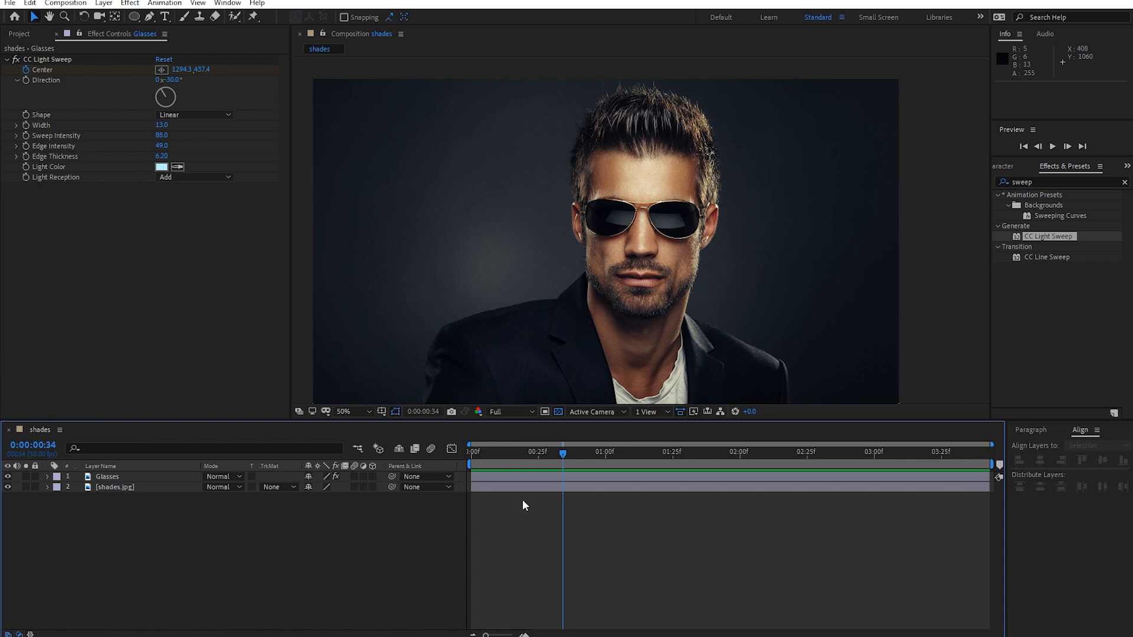
pyautogui.moveTo(555, 459); pyautogui.dragTo(490, 451)
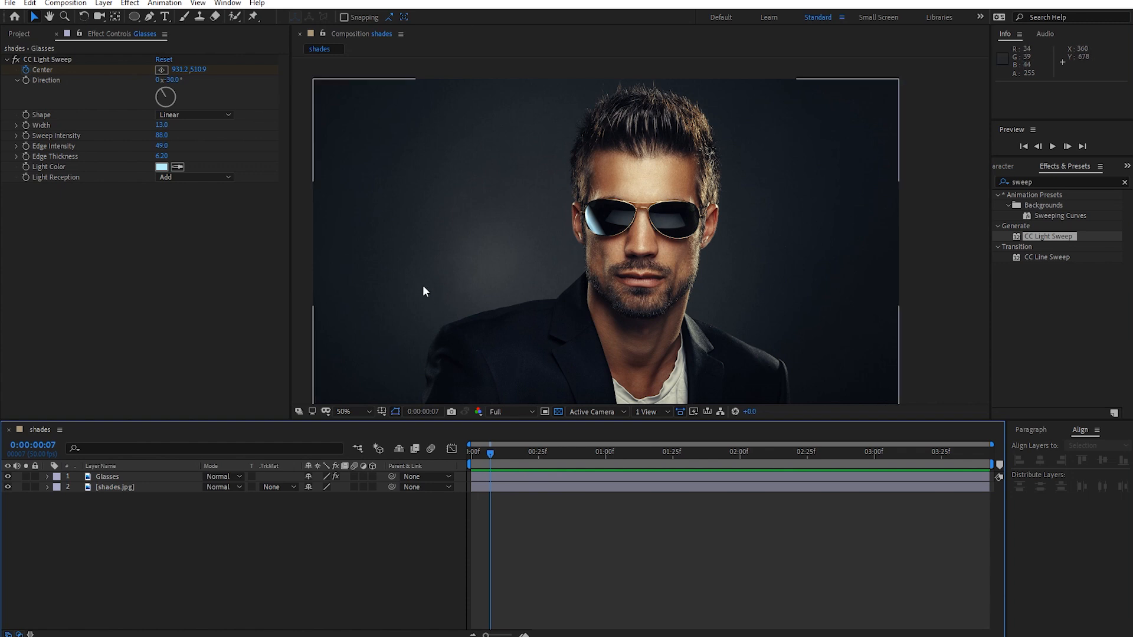
pyautogui.moveTo(491, 452); pyautogui.dragTo(548, 453)
pyautogui.press('Home')
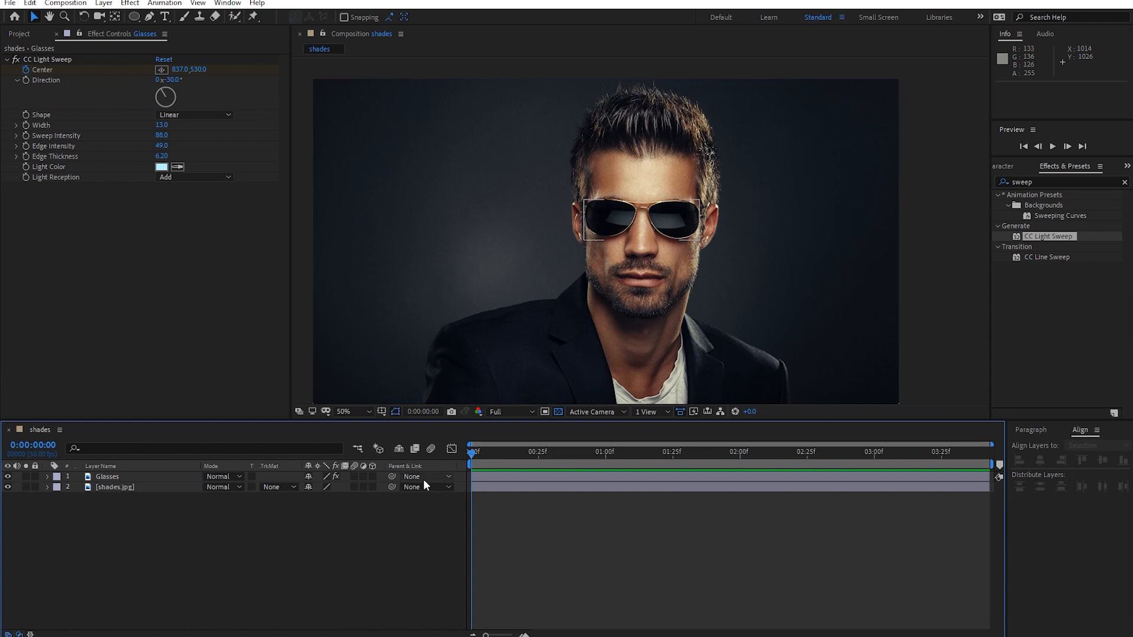
# - Delete the shades composition and shades.jpg from the project
pyautogui.click(19, 33)
pyautogui.hotkey('ctrl', 'a')
pyautogui.press('Delete')
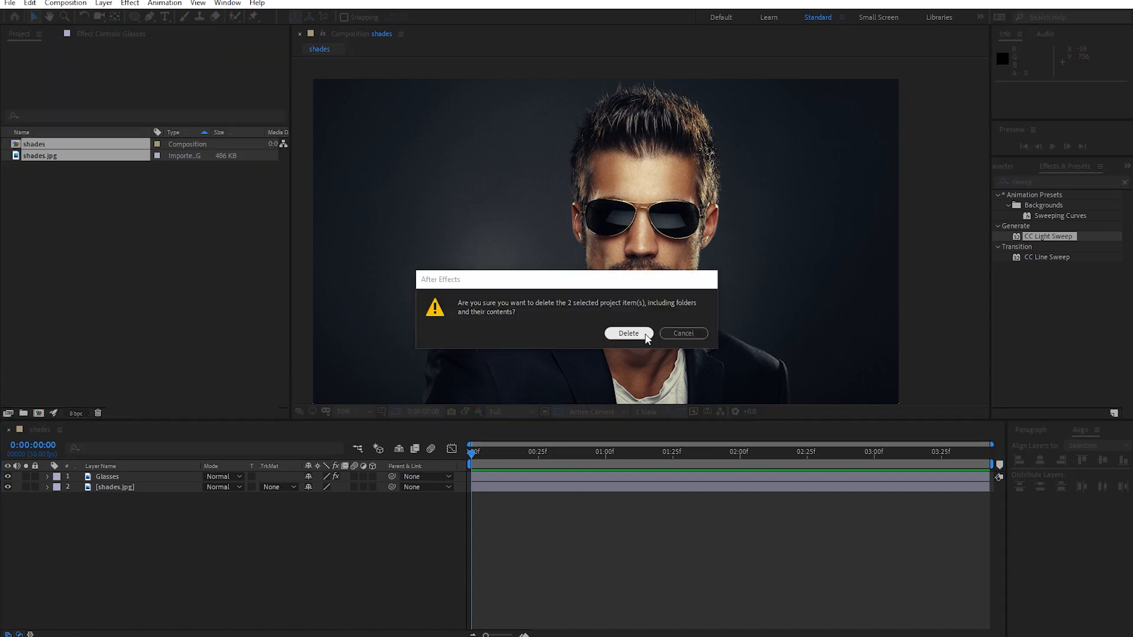
pyautogui.click(679, 332)
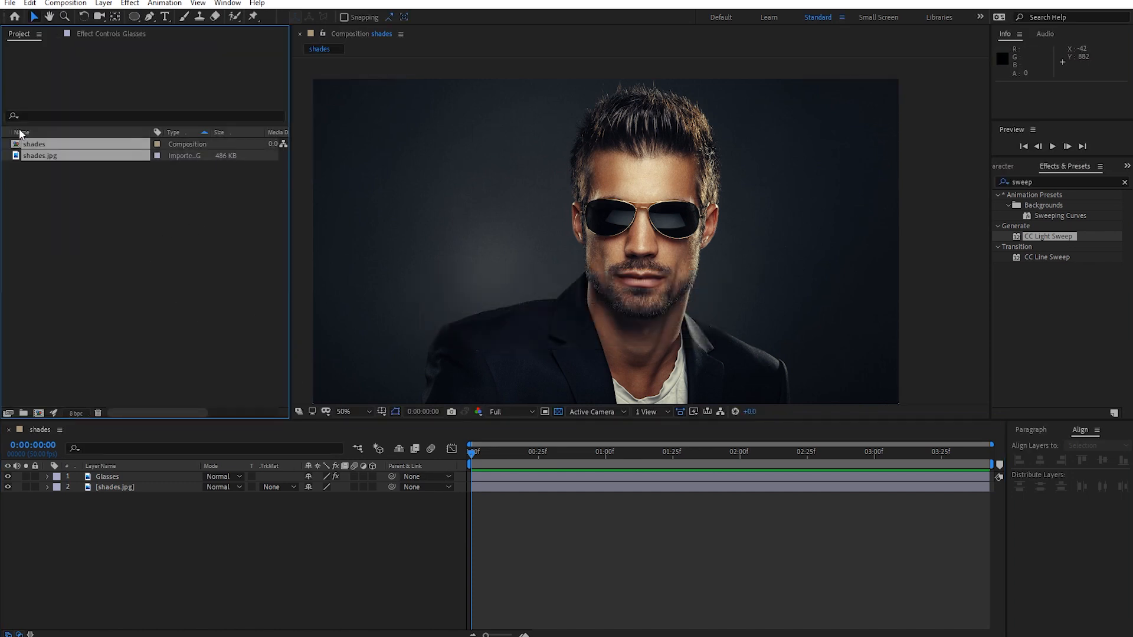
pyautogui.press('Delete')
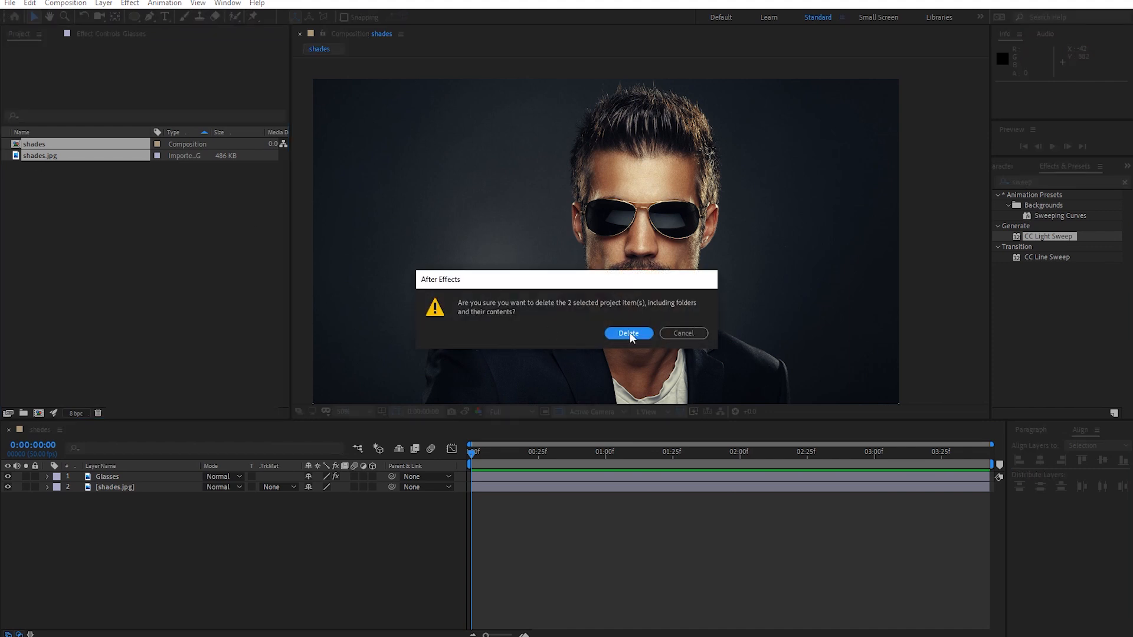
pyautogui.click(629, 332)
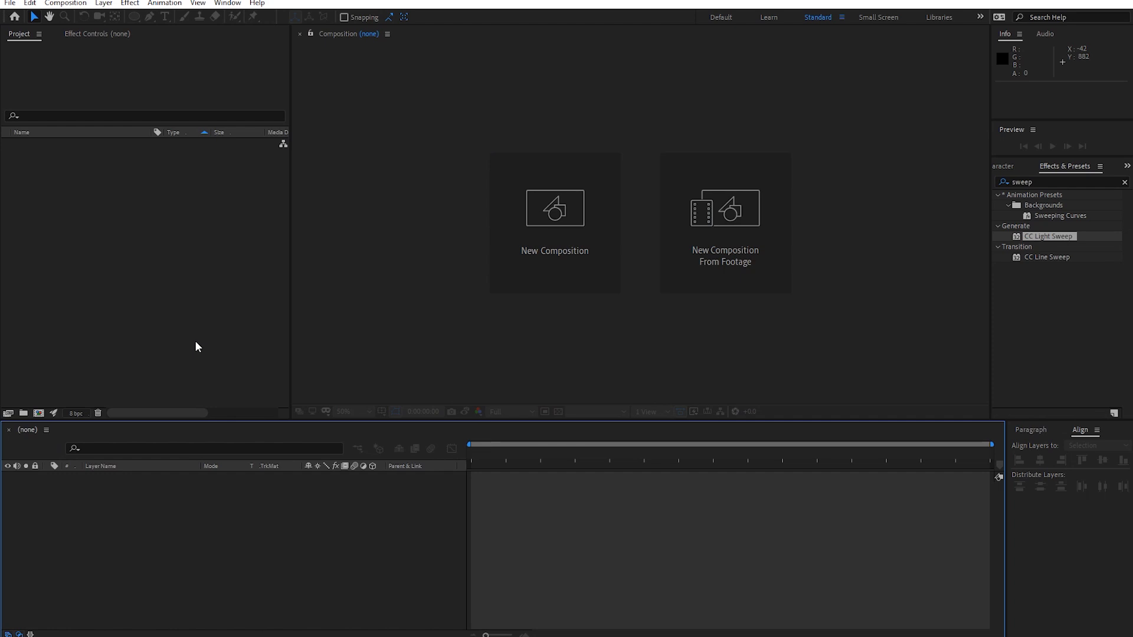
# - Import the SUPER WOMAN - FUTURE BASS BEAT WAV file and create a composition from it
pyautogui.moveTo(1105, 190)
pyautogui.click(1077, 153)
pyautogui.moveTo(870, 318); pyautogui.dragTo(161, 334)
pyautogui.moveTo(72, 140); pyautogui.dragTo(73, 515)
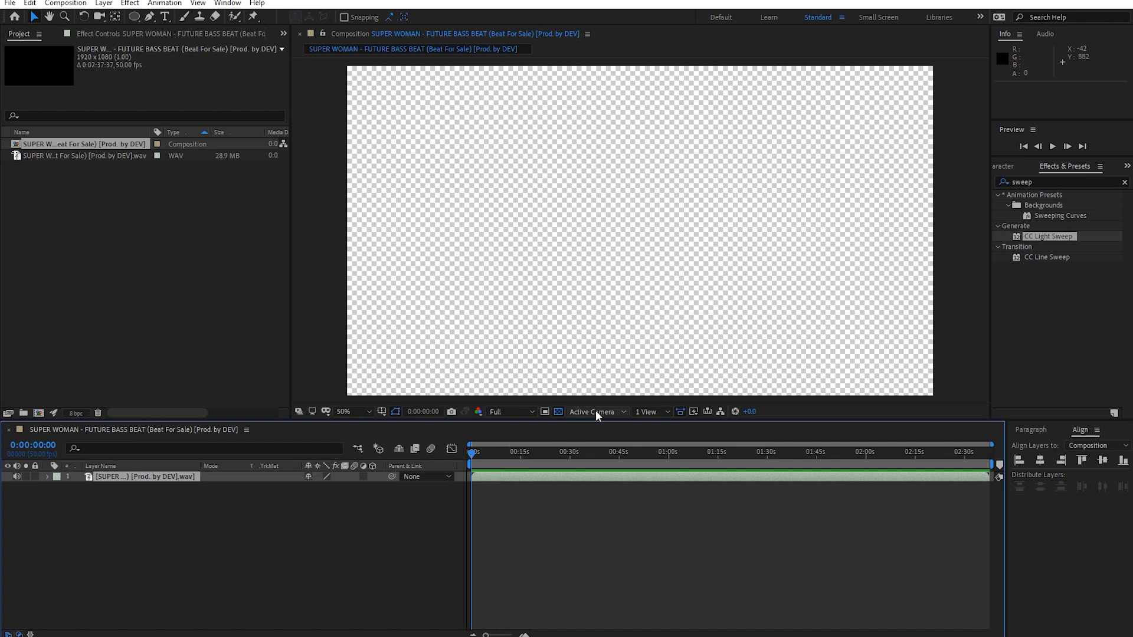
# - Turn off the transparency grid and play a short section of the beat from 0:01:00:06
pyautogui.click(558, 412)
pyautogui.click(536, 519)
pyautogui.moveTo(484, 452); pyautogui.dragTo(670, 487)
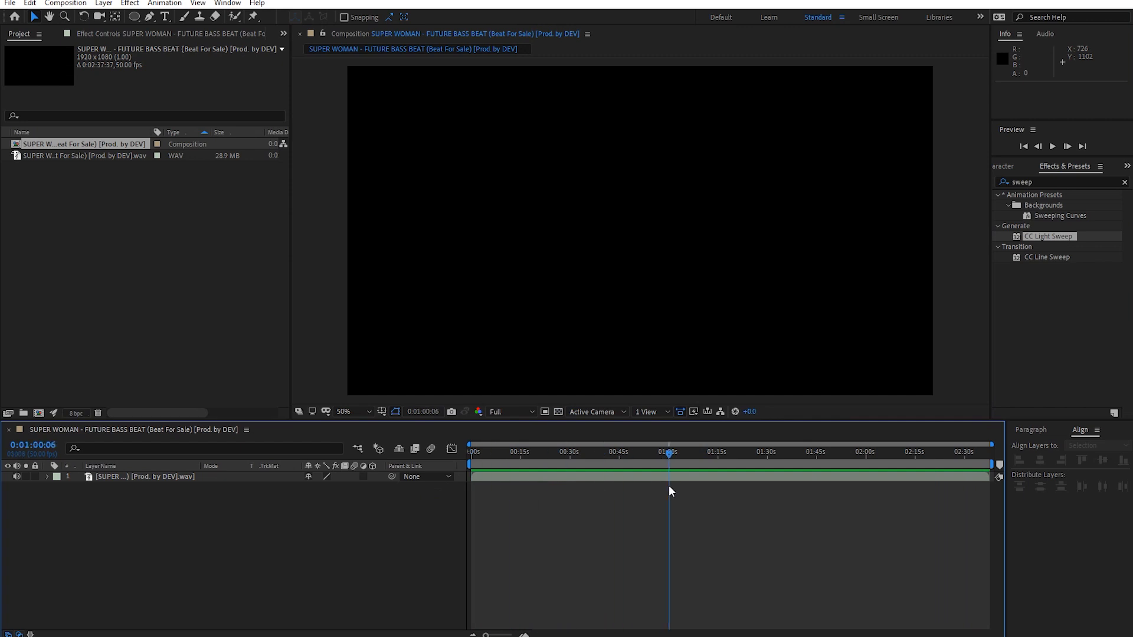
pyautogui.press('space')
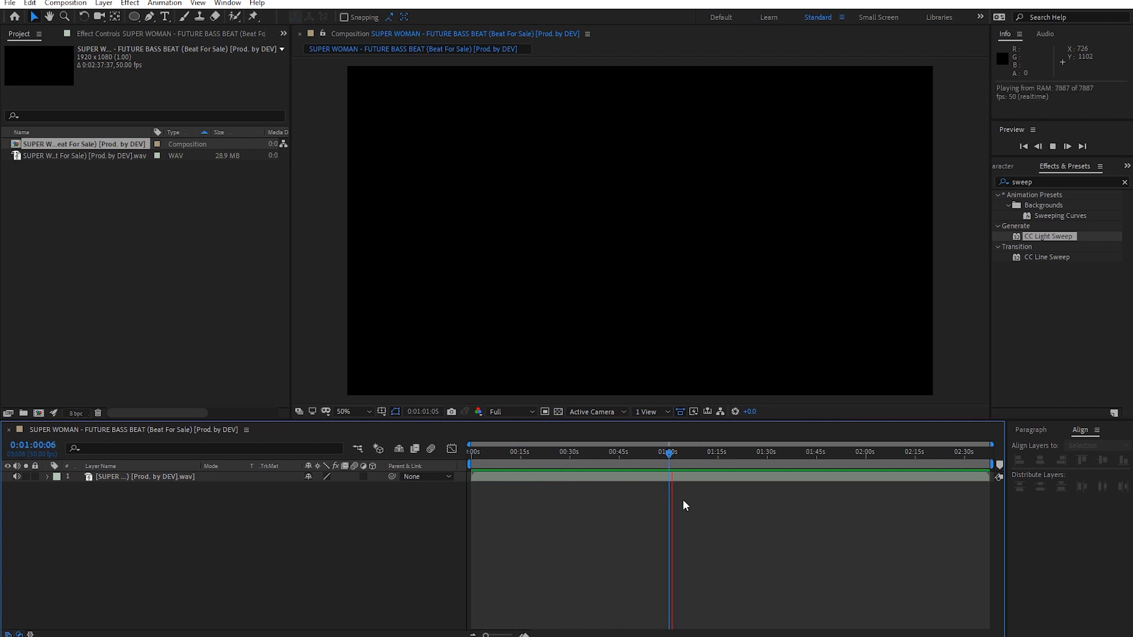
pyautogui.press('space')
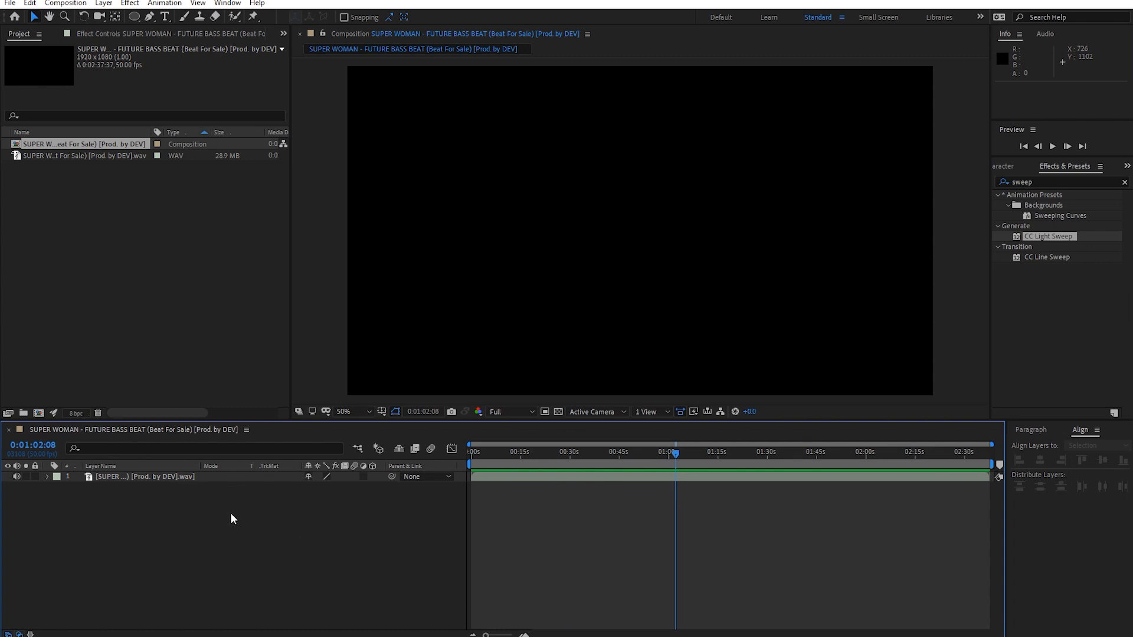
# - Create a composition-sized solid layer named spectrum above the audio track
pyautogui.rightClick(138, 508)
pyautogui.moveTo(176, 373)
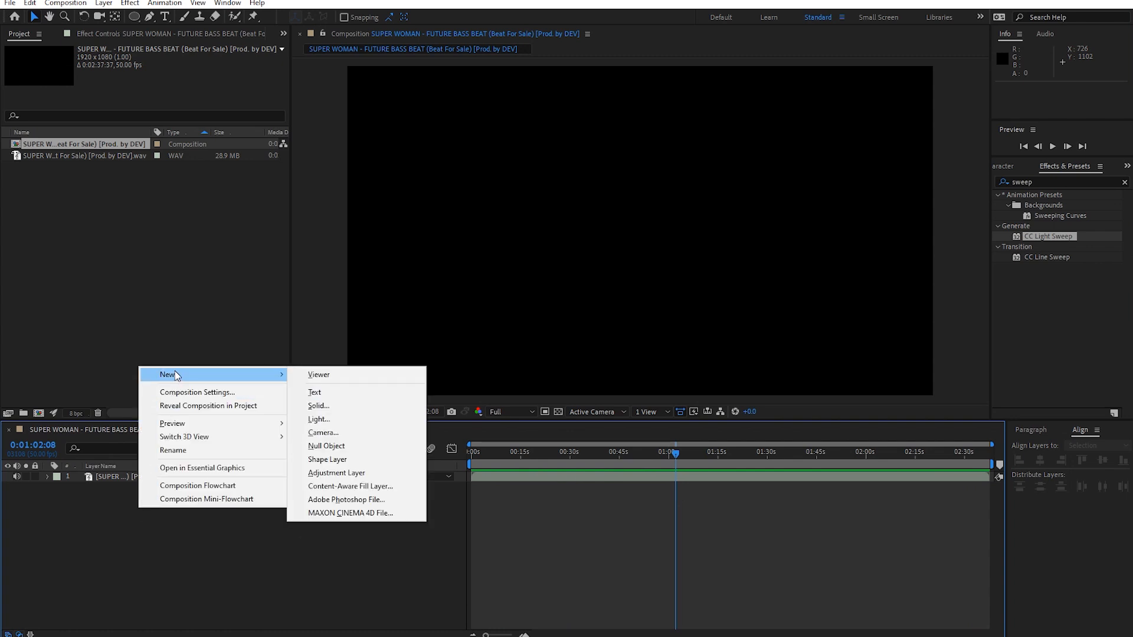
pyautogui.click(345, 403)
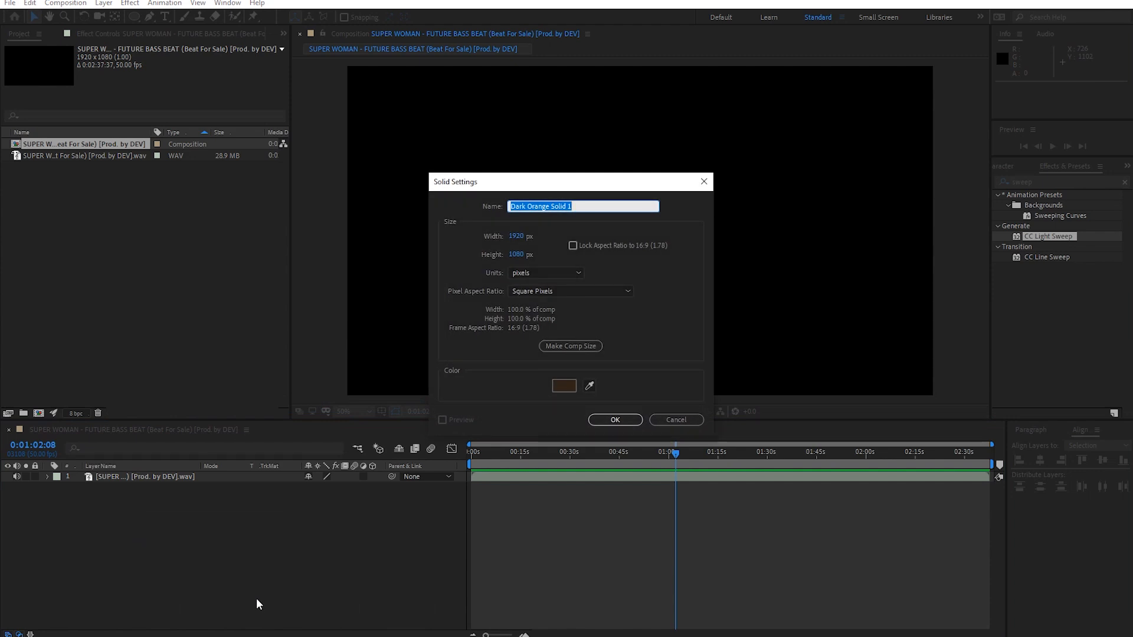
pyautogui.write('spectrum')
pyautogui.press('Return')
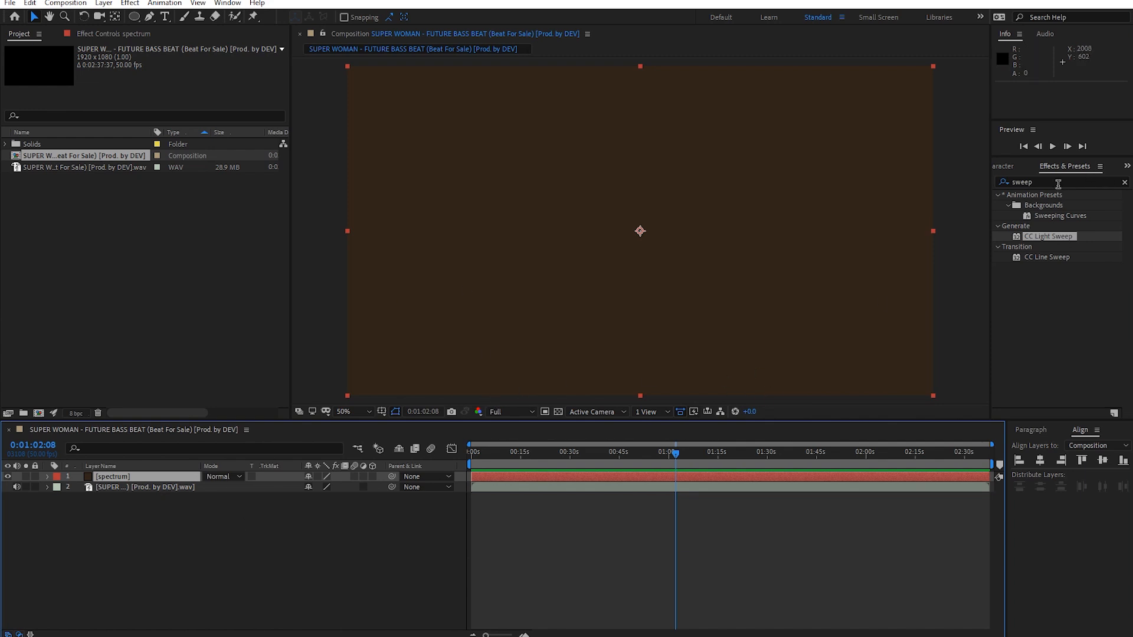
# - Find the Audio Spectrum effect and apply it to the spectrum solid
pyautogui.click(1056, 182)
pyautogui.write('audio sp')
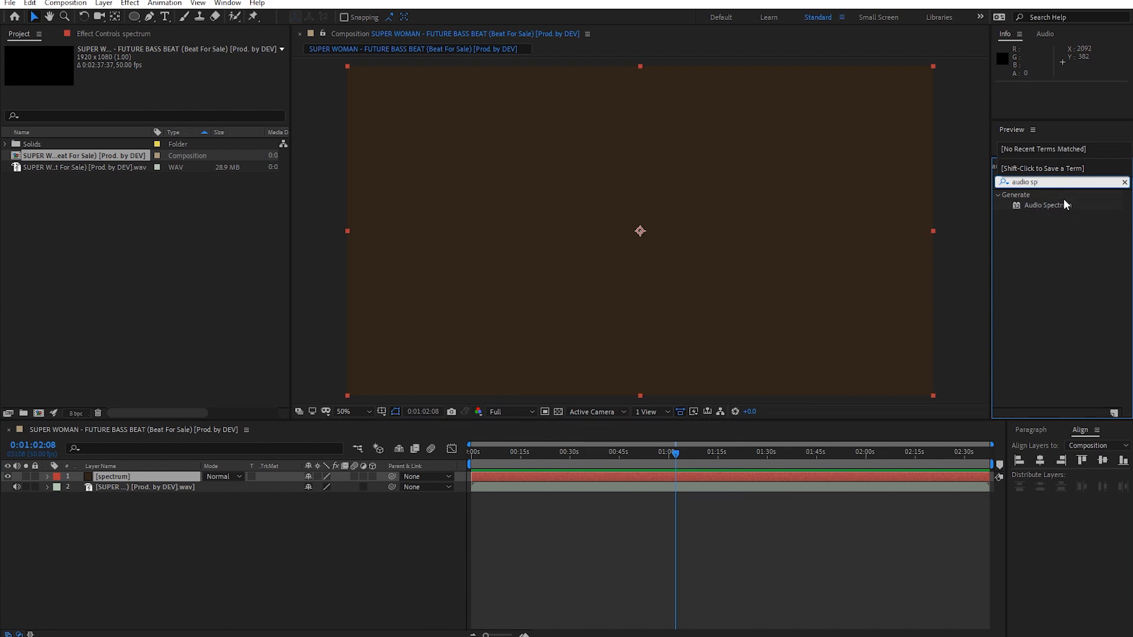
pyautogui.moveTo(1050, 205); pyautogui.dragTo(652, 303)
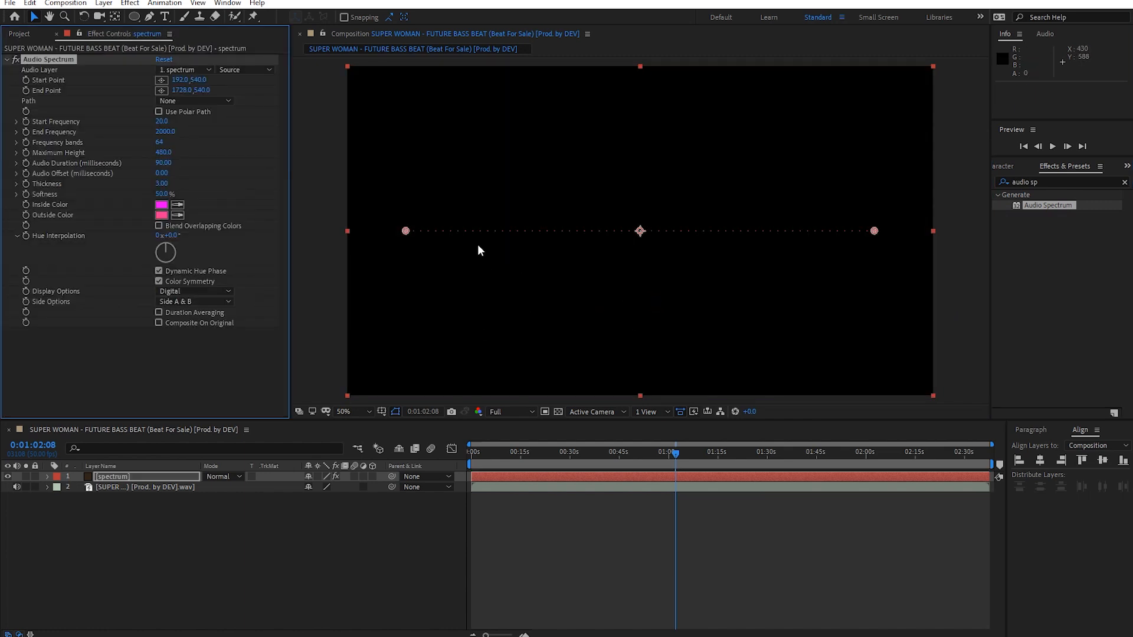
# - Set the effect's Audio Layer to the SUPER WOMAN WAV layer and preview the spectrum from 0:01:05:07
pyautogui.moveTo(673, 458)
pyautogui.mouseDown()
pyautogui.moveTo(632, 458)
pyautogui.moveTo(685, 454)
pyautogui.mouseUp()
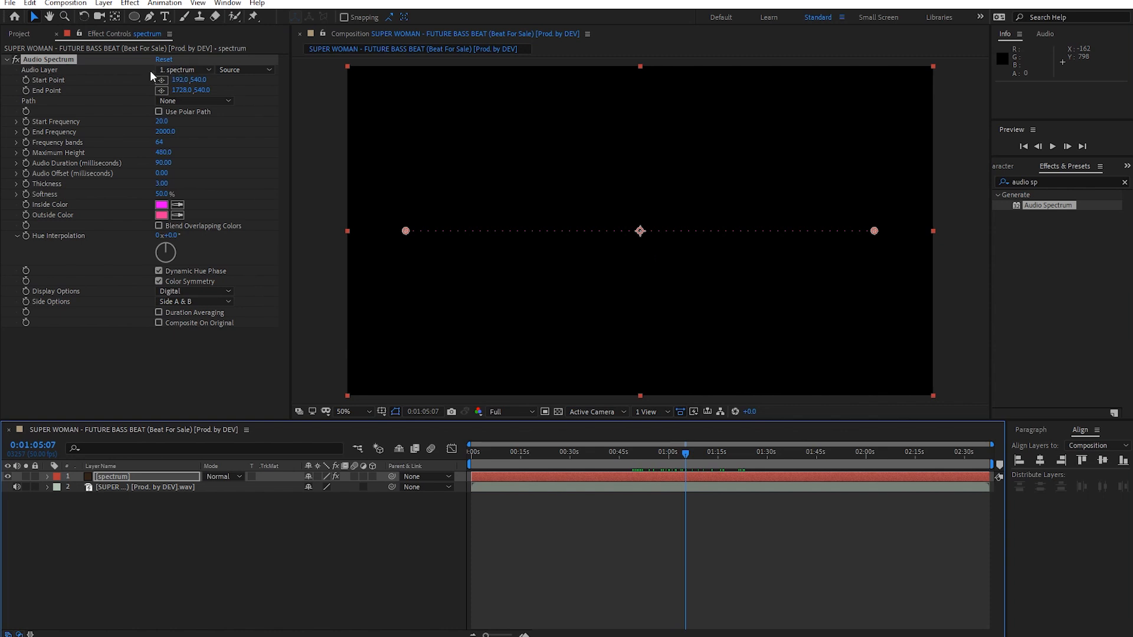
pyautogui.click(200, 69)
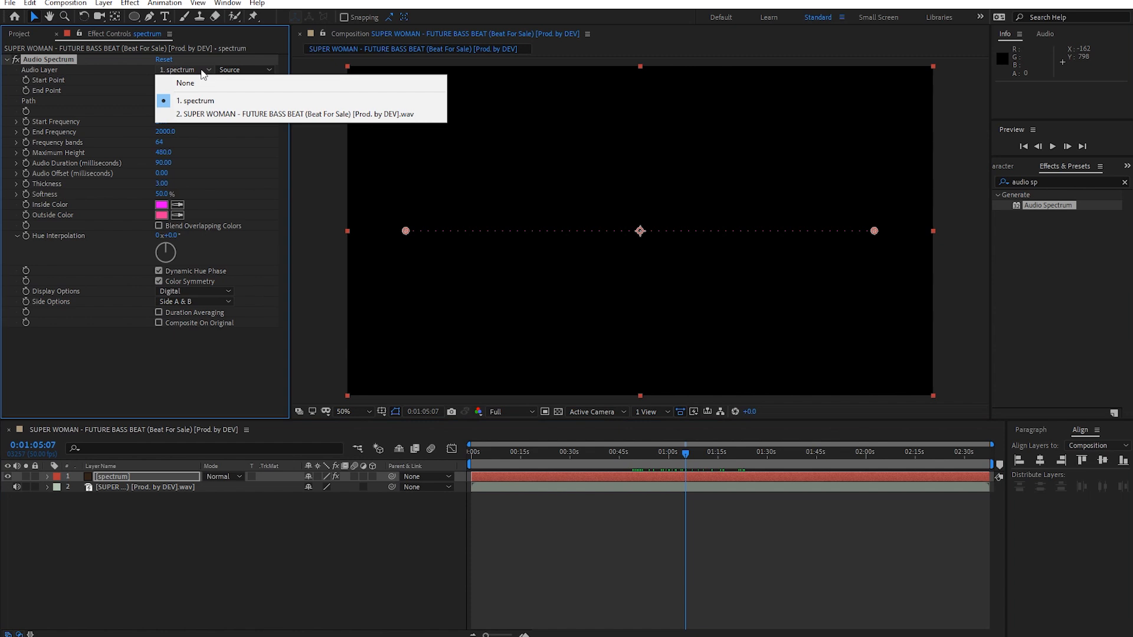
pyautogui.click(254, 114)
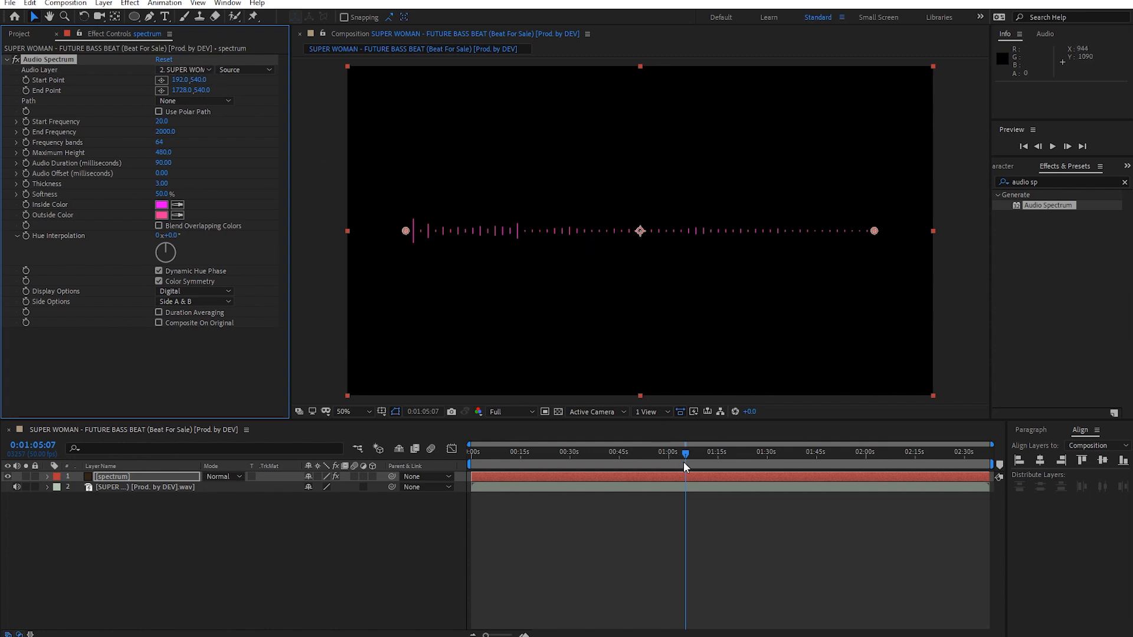
pyautogui.press('space')
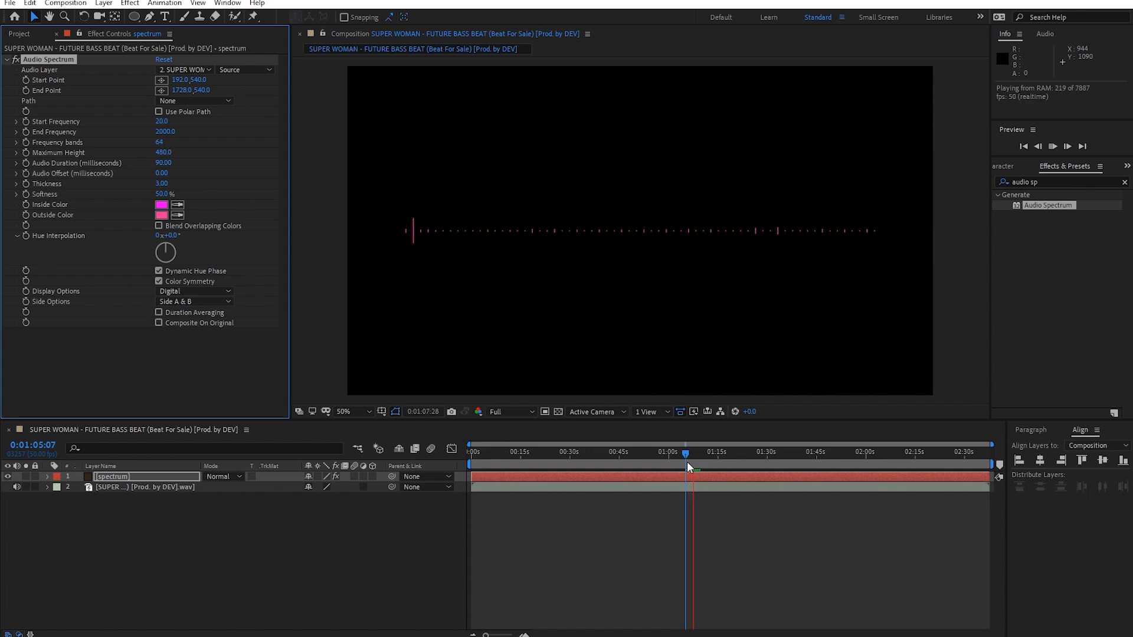
pyautogui.press('space')
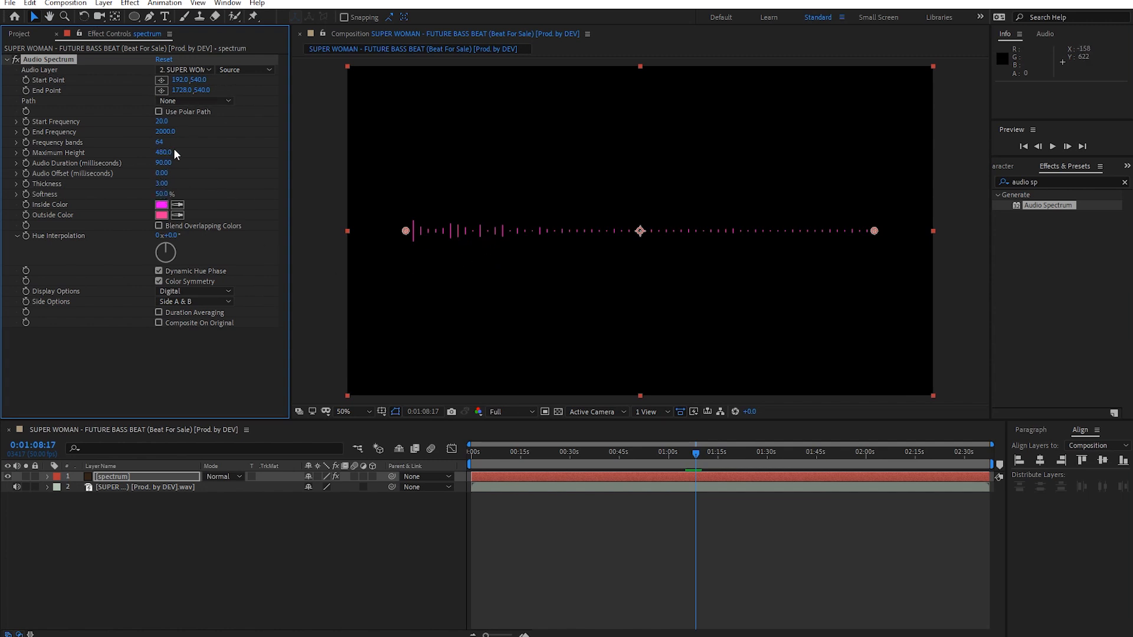
pyautogui.hotkey('ctrl', 'z')
pyautogui.click(173, 132)
pyautogui.write('1')
pyautogui.press('Return')
pyautogui.moveTo(152, 139); pyautogui.dragTo(121, 147)
pyautogui.hotkey('ctrl', 'z')
pyautogui.hotkey('ctrl', 'z')
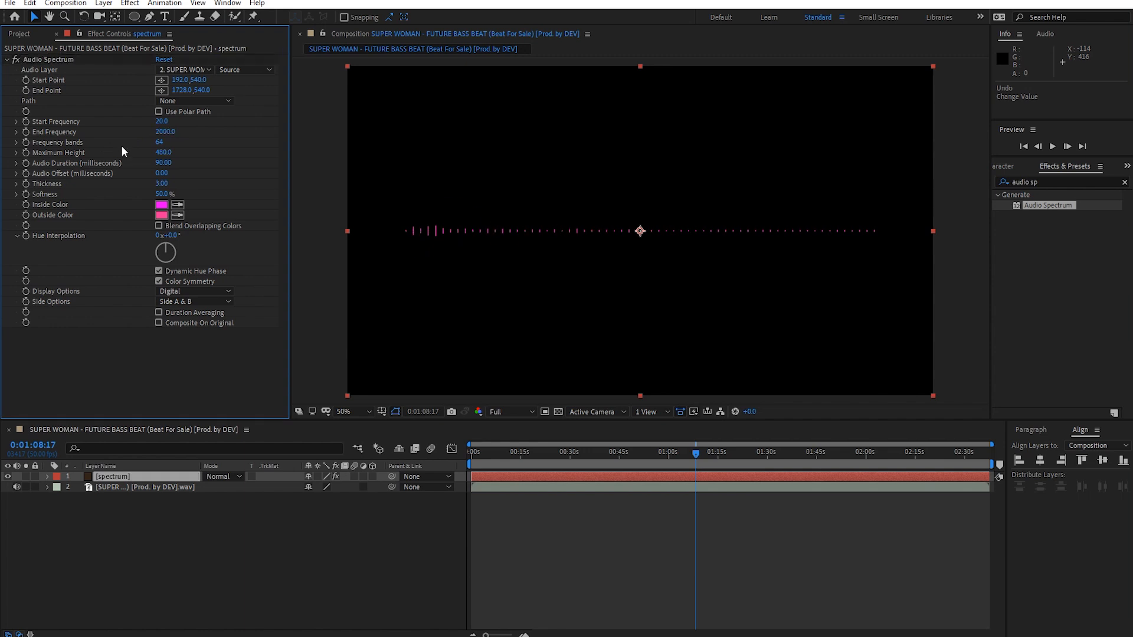
# - Try raising the Audio Spectrum's Frequency bands to 1386 and preview a short section
pyautogui.moveTo(160, 142); pyautogui.dragTo(979, 159)
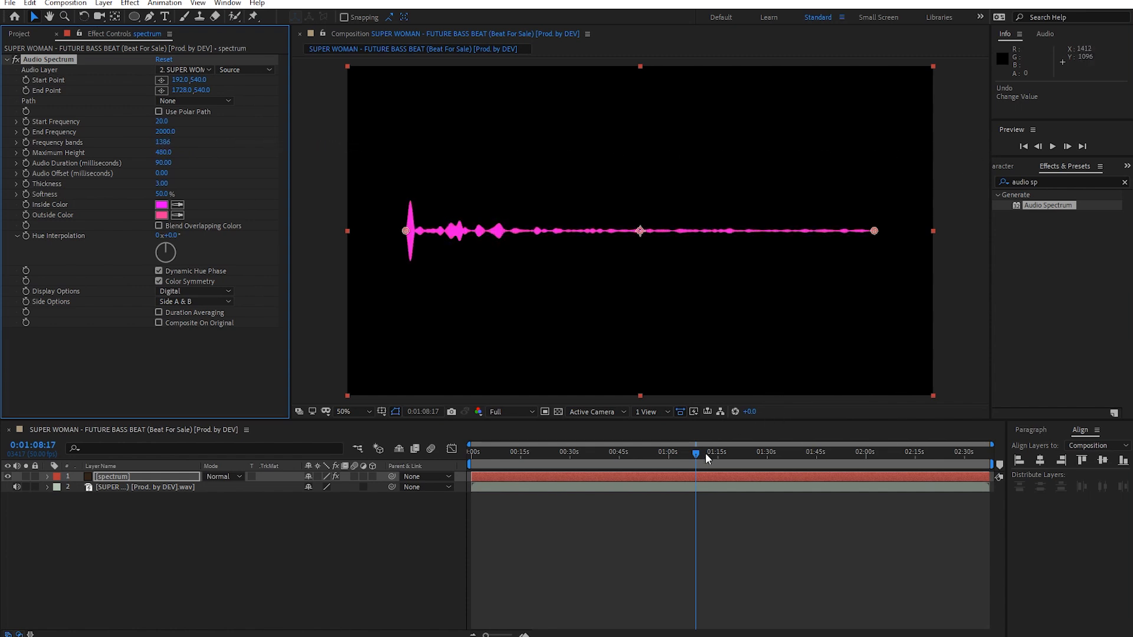
pyautogui.press('space')
pyautogui.press('space')
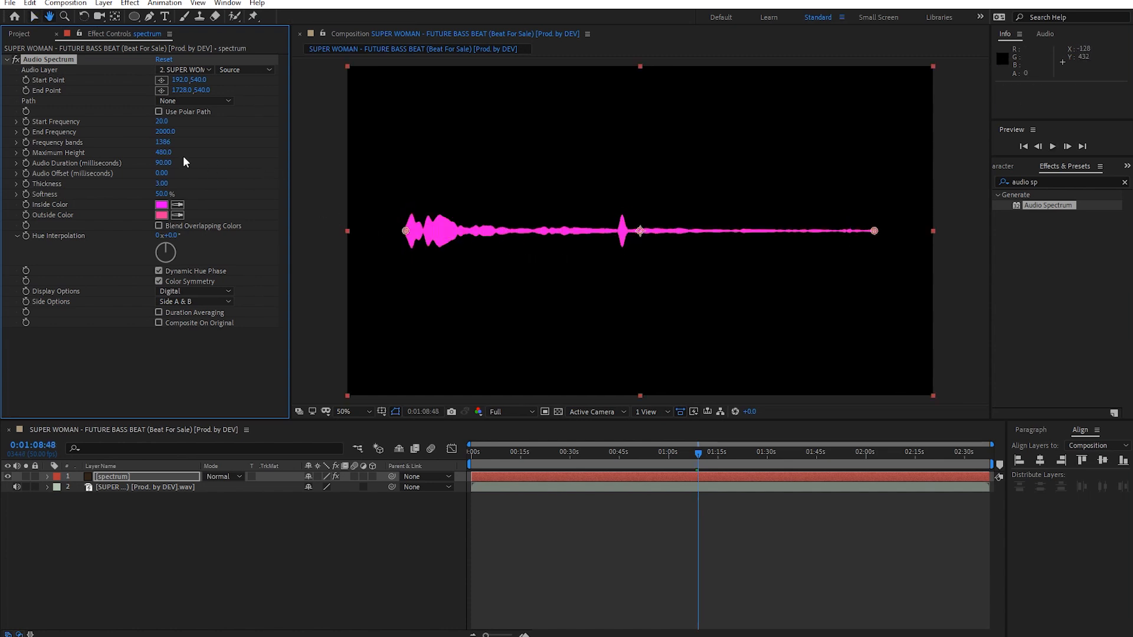
# - Try an End Frequency of 301 with a preview, then undo the End Frequency and Frequency bands changes
pyautogui.moveTo(153, 131); pyautogui.dragTo(123, 140)
pyautogui.press('space')
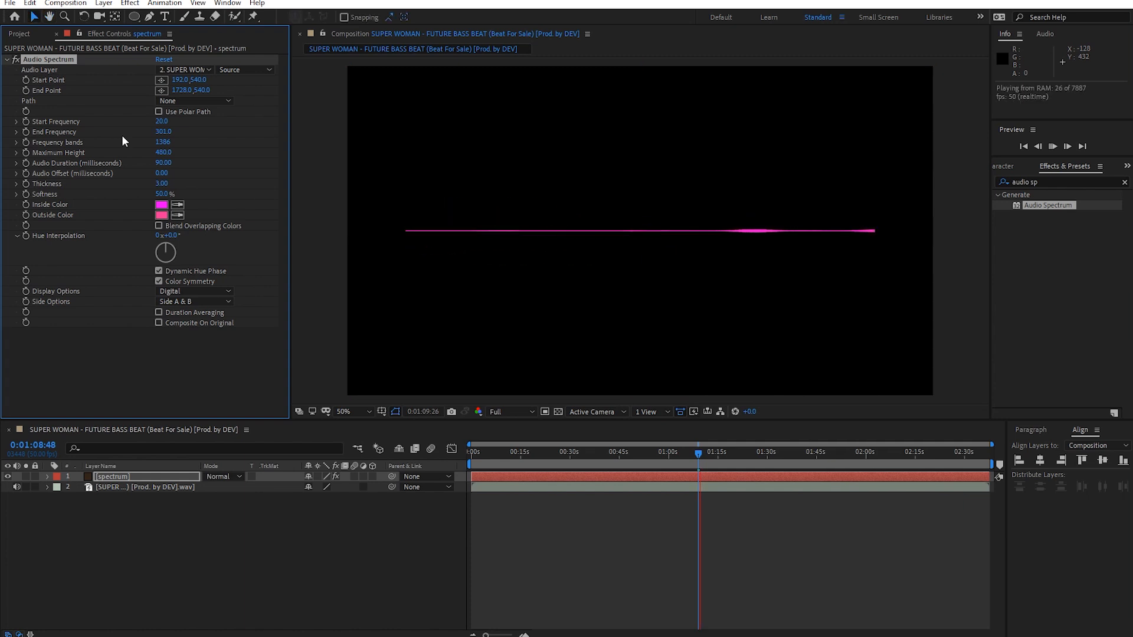
pyautogui.press('space')
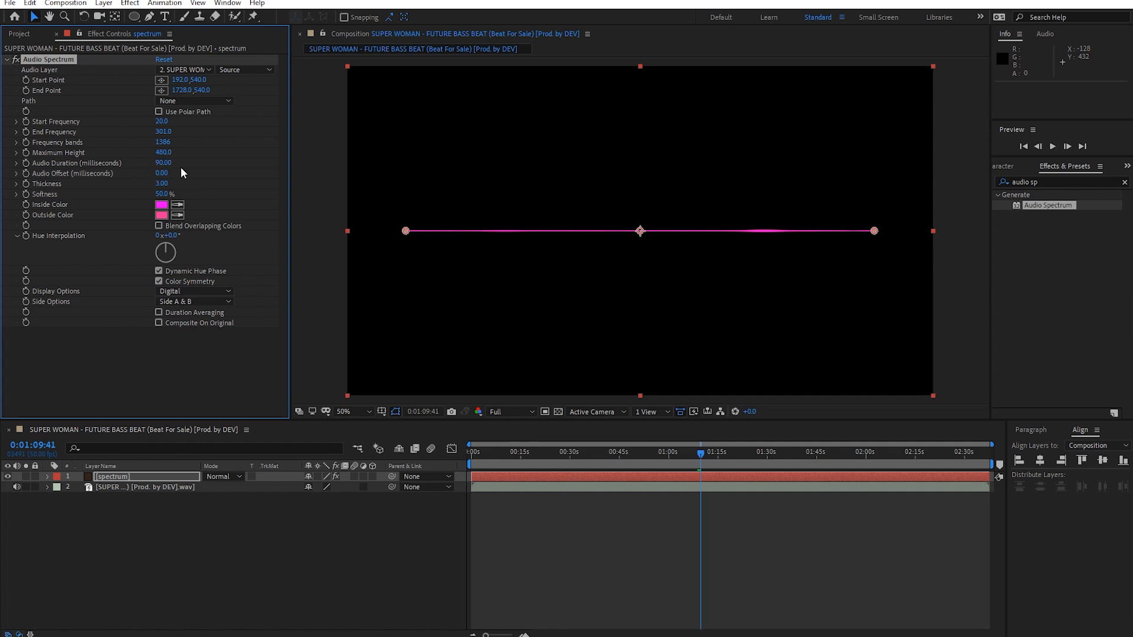
pyautogui.hotkey('ctrl', 'z')
pyautogui.hotkey('ctrl', 'z')
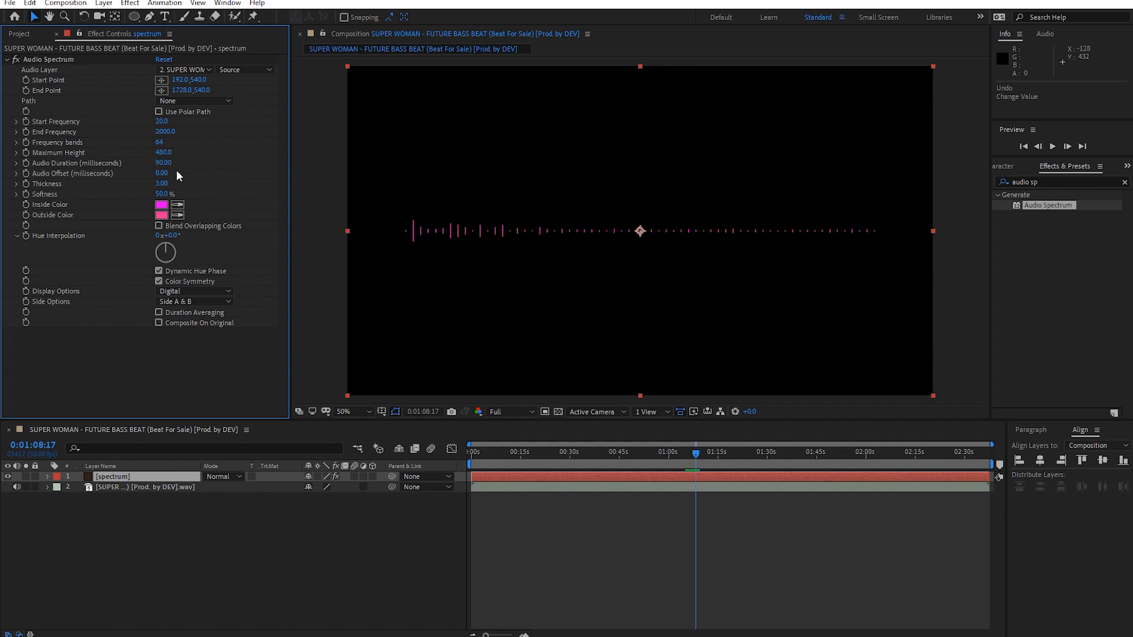
# - Set the Audio Spectrum's Frequency bands to 116, Maximum Height to 1300 and Thickness to 6.10
pyautogui.moveTo(160, 142); pyautogui.dragTo(196, 148)
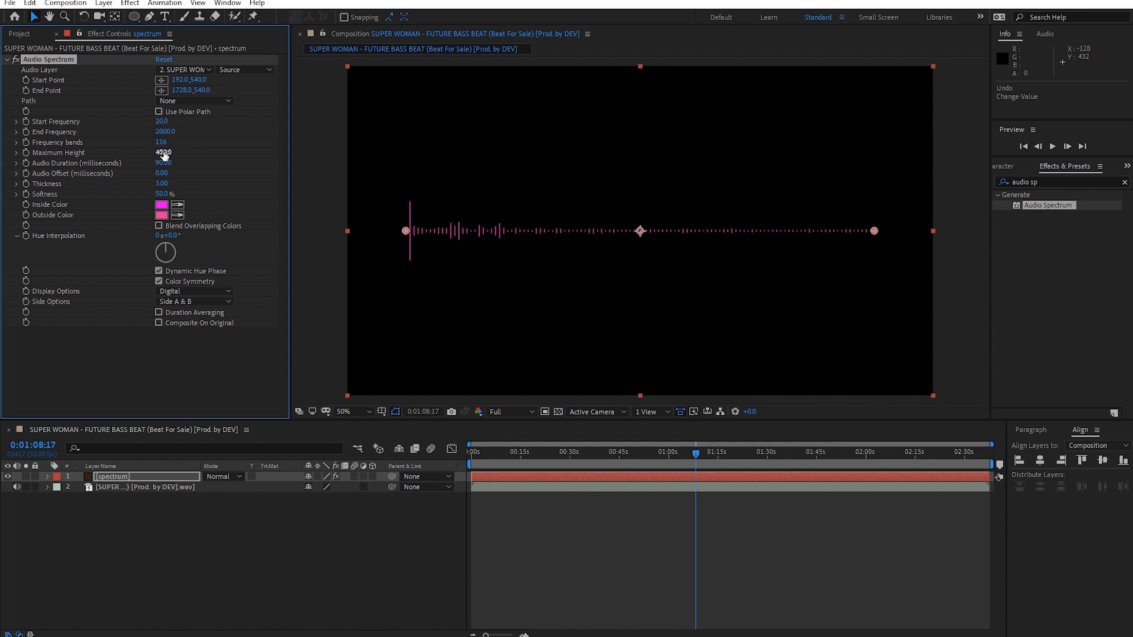
pyautogui.moveTo(163, 152); pyautogui.dragTo(230, 154)
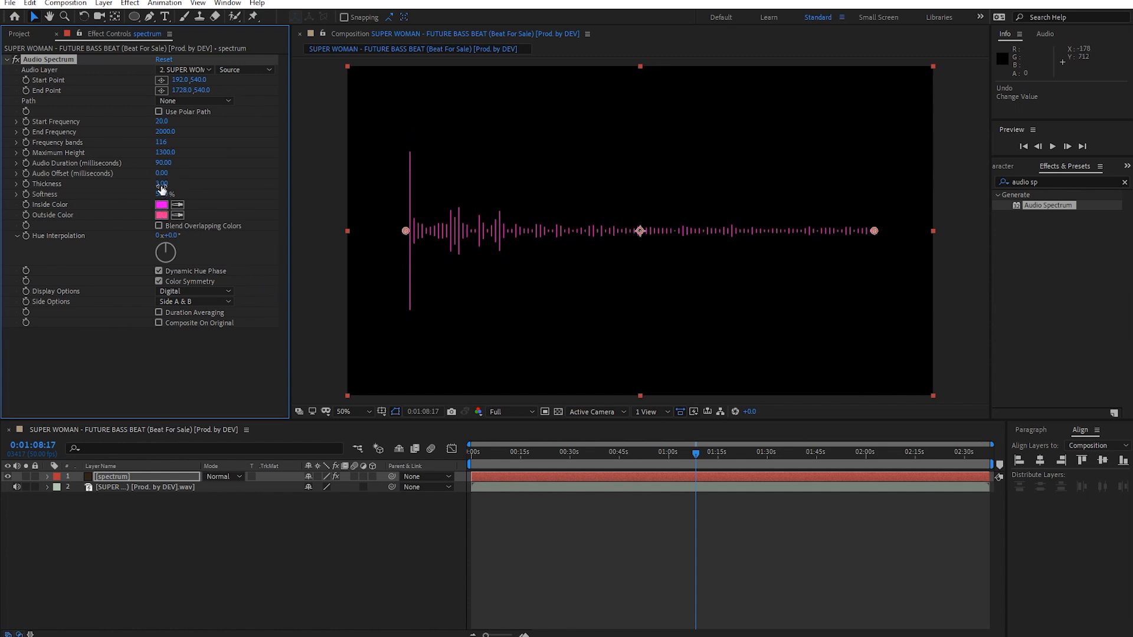
pyautogui.moveTo(163, 184)
pyautogui.mouseDown()
pyautogui.moveTo(222, 188)
pyautogui.moveTo(179, 188)
pyautogui.mouseUp()
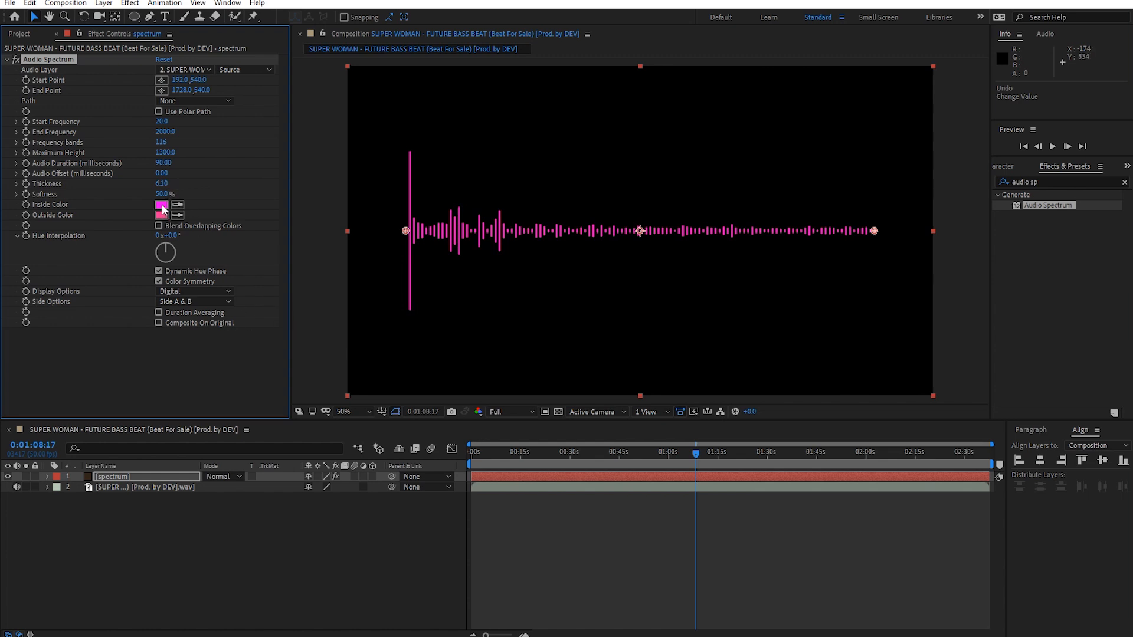
# - Change the Audio Spectrum's Inside Color to the blue 0090FF
pyautogui.click(161, 207)
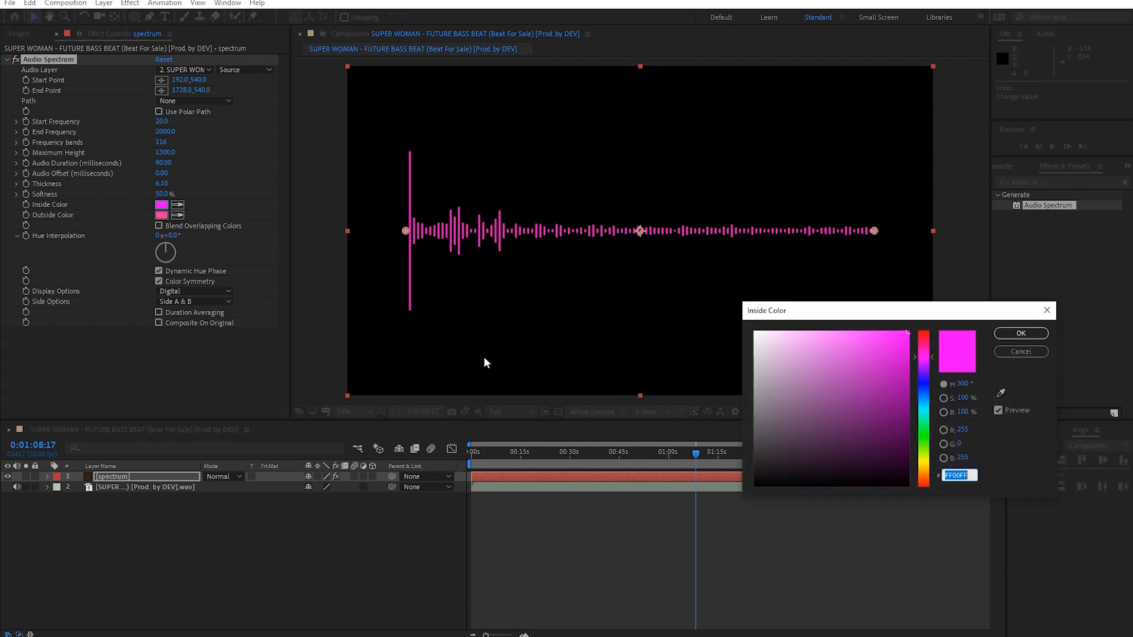
pyautogui.click(924, 394)
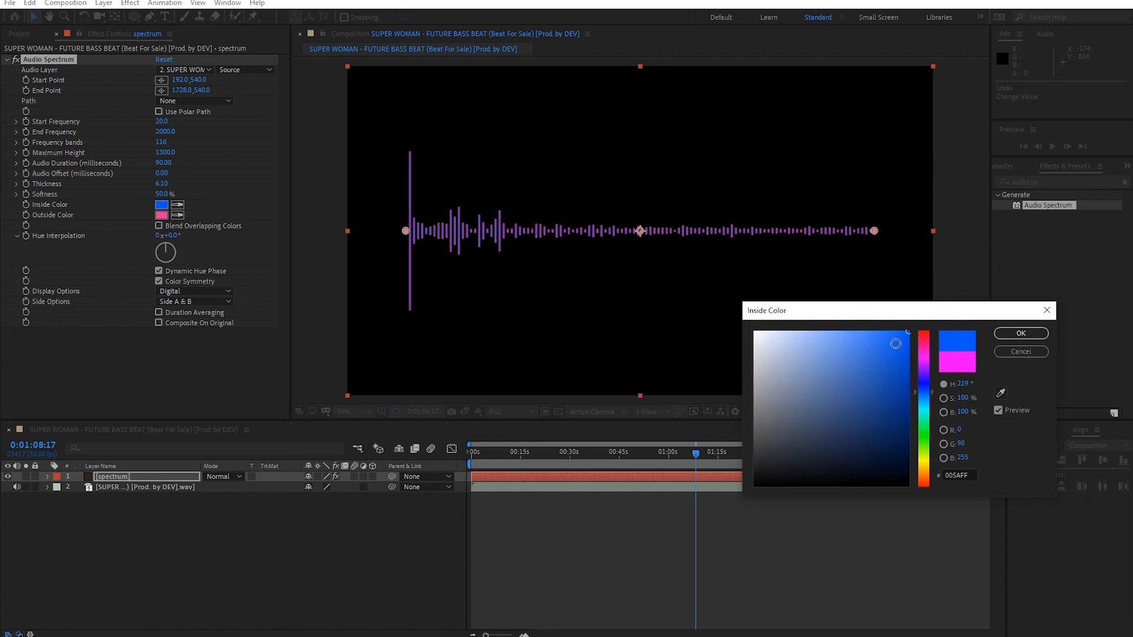
pyautogui.moveTo(926, 405); pyautogui.dragTo(927, 403)
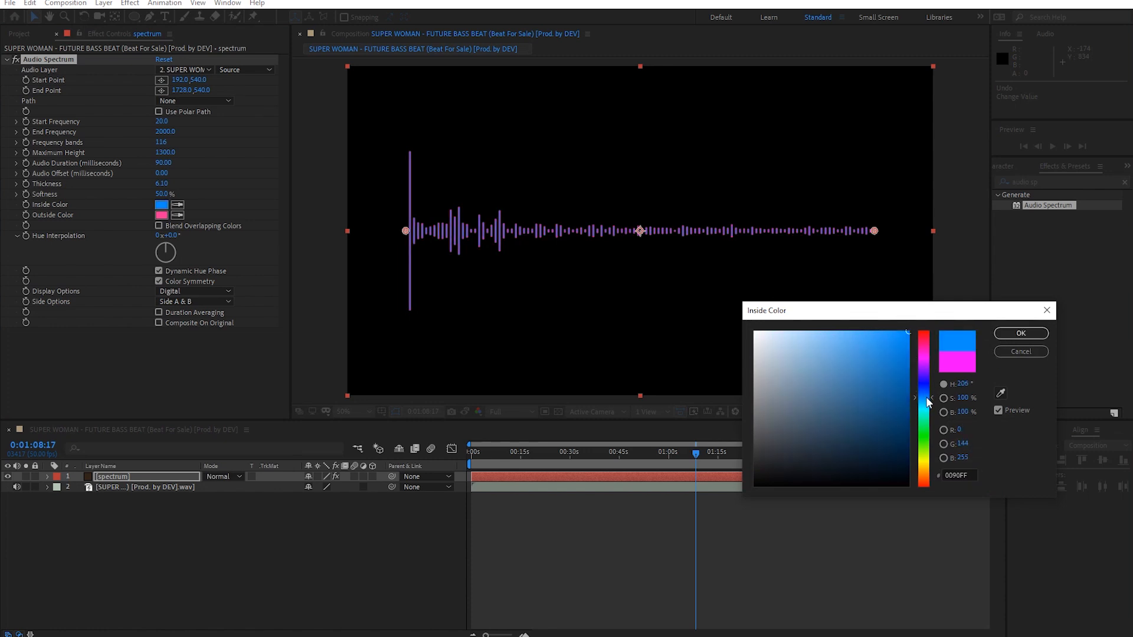
pyautogui.click(1021, 334)
# - Change the Audio Spectrum's Outside Color to the light blue 00B4FF
pyautogui.click(161, 214)
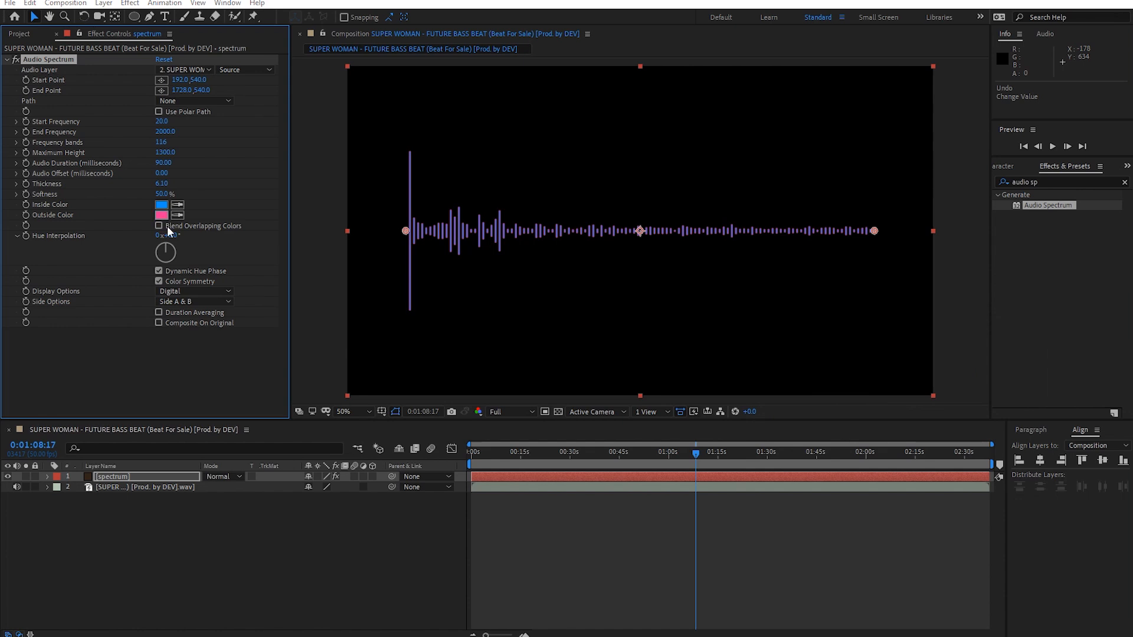
pyautogui.click(928, 397)
pyautogui.moveTo(899, 339); pyautogui.dragTo(914, 299)
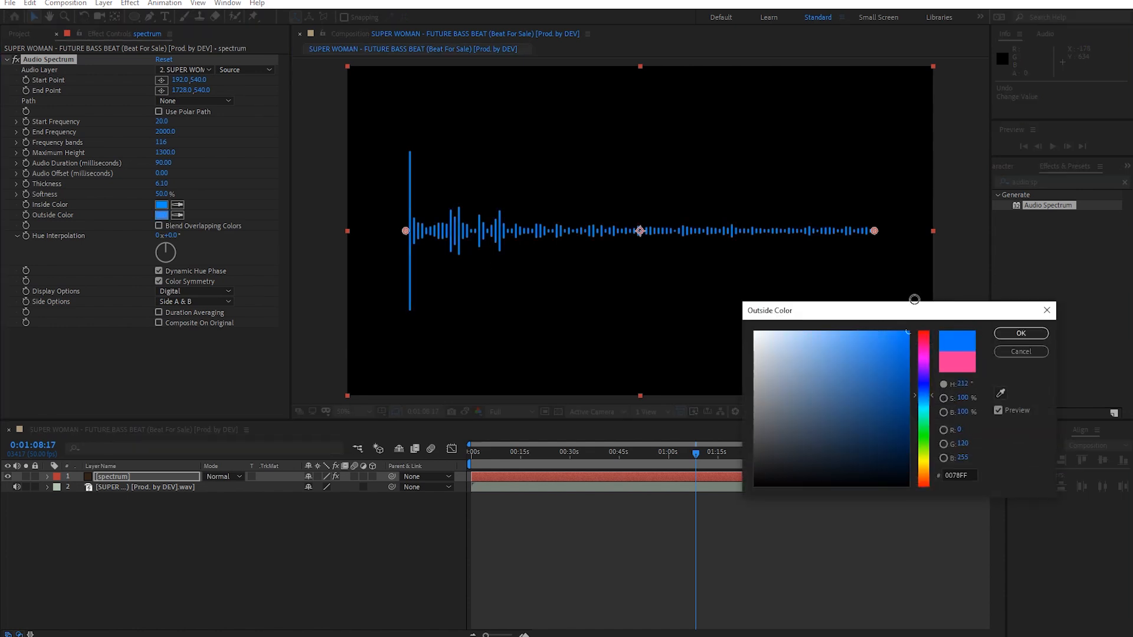
pyautogui.moveTo(926, 400); pyautogui.dragTo(929, 405)
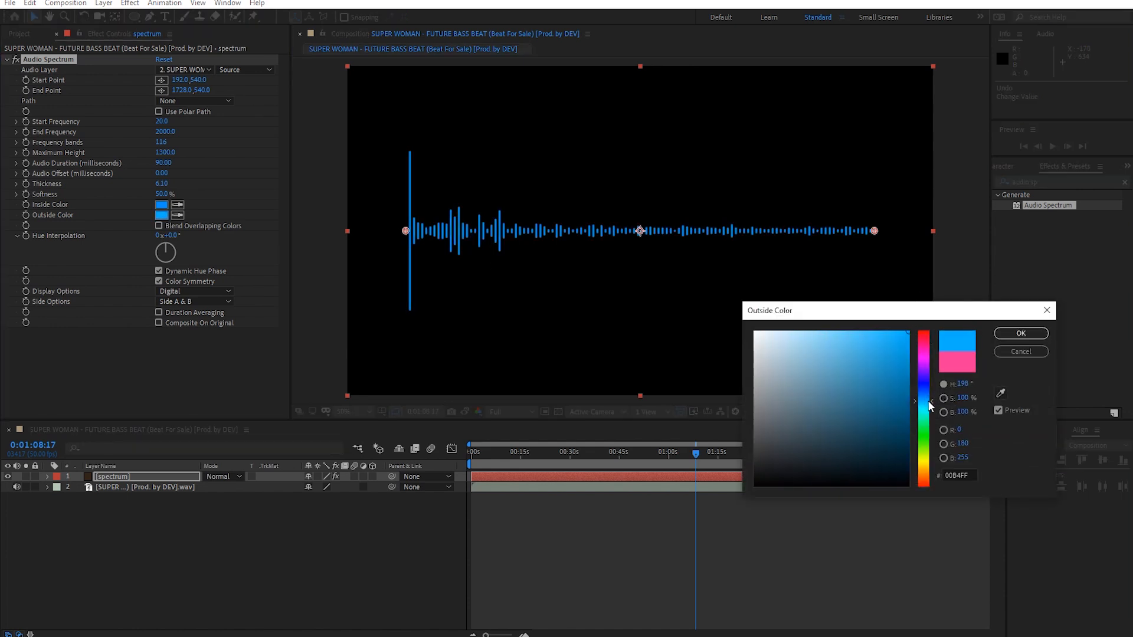
pyautogui.click(1029, 334)
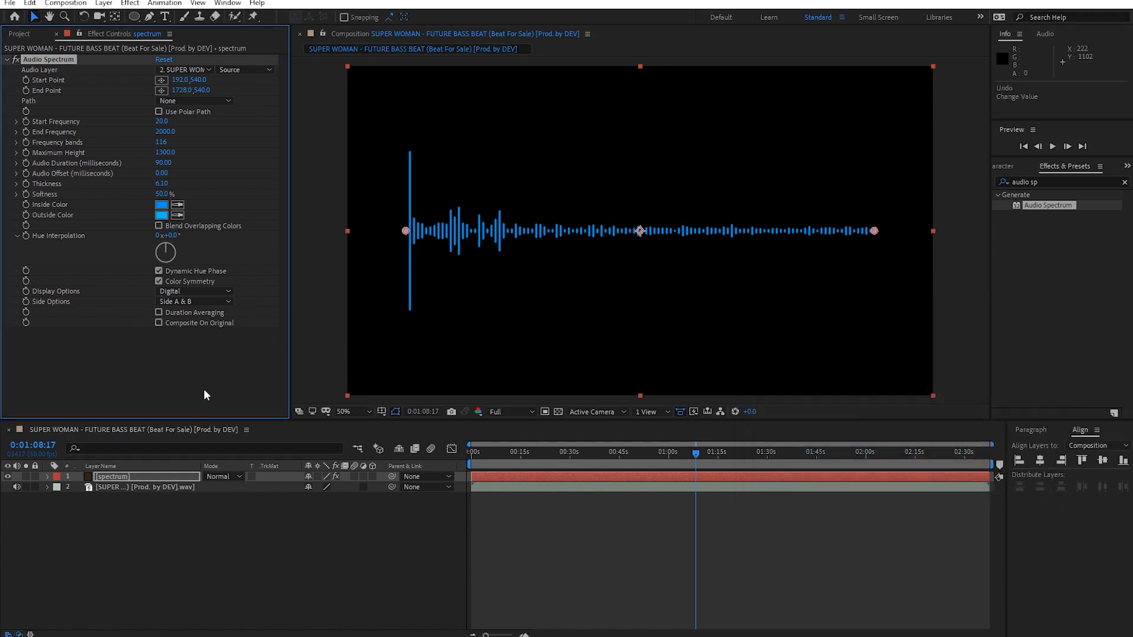
# - Try lower and higher Softness values on the Audio Spectrum, restore 50%, and scrub the beat to 0:01:05:35
pyautogui.moveTo(160, 194); pyautogui.dragTo(24, 195)
pyautogui.moveTo(164, 194); pyautogui.dragTo(389, 192)
pyautogui.moveTo(168, 194); pyautogui.dragTo(159, 201)
pyautogui.click(184, 359)
pyautogui.moveTo(684, 452)
pyautogui.mouseDown()
pyautogui.moveTo(689, 465)
pyautogui.moveTo(689, 456)
pyautogui.mouseUp()
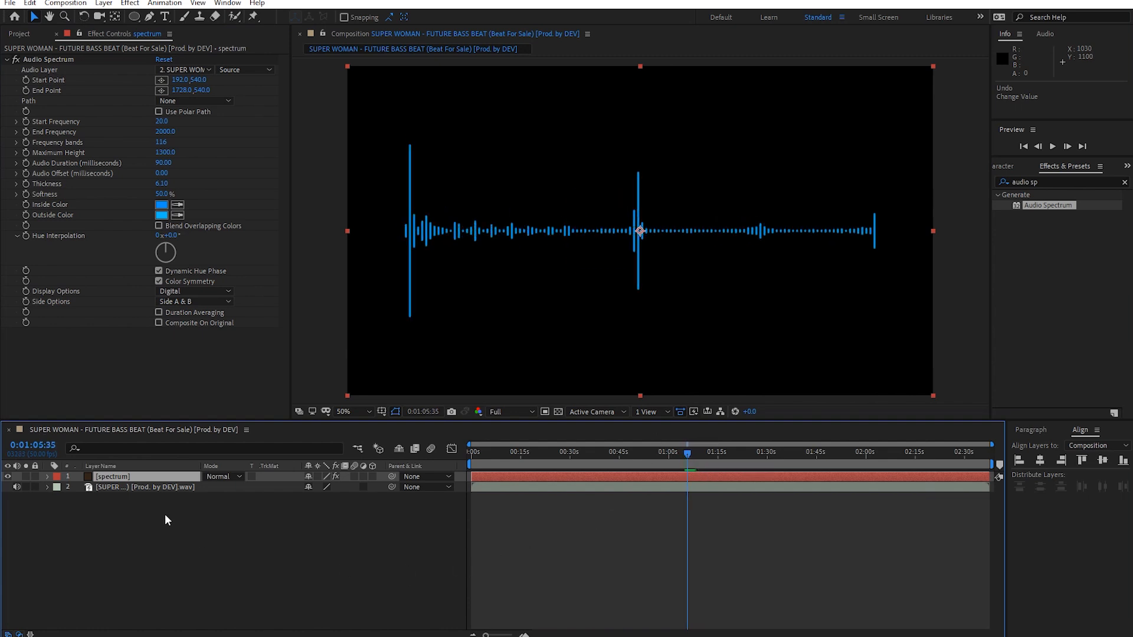
# - Draw an open, S-shaped four-point mask path on the spectrum layer with the Pen tool, rising from lower left to upper right
pyautogui.click(150, 17)
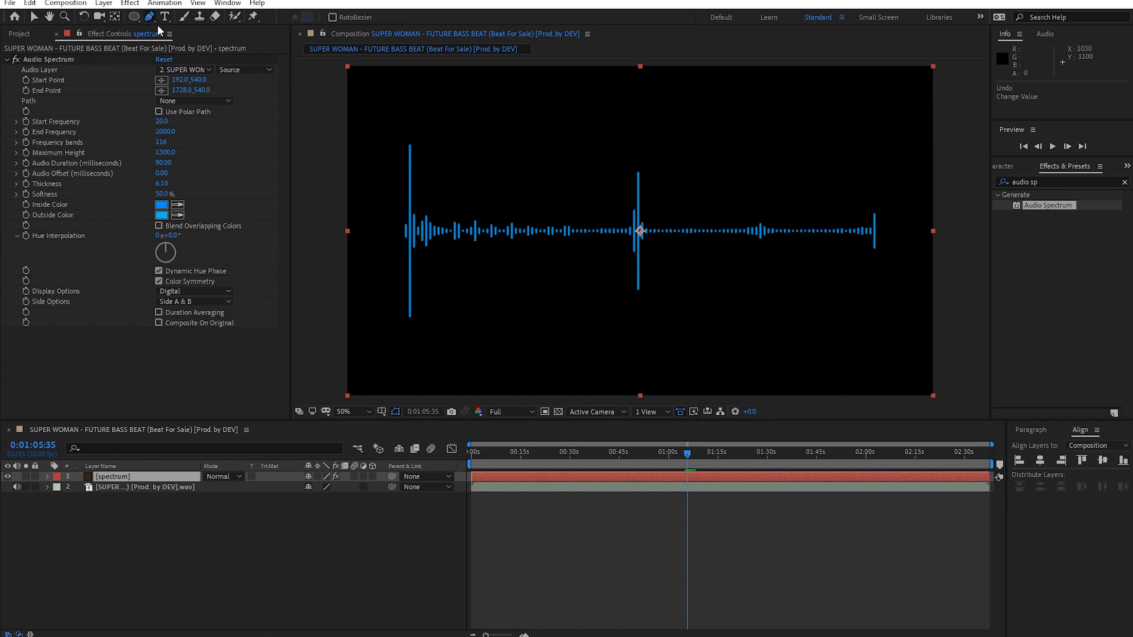
pyautogui.click(403, 341)
pyautogui.moveTo(454, 214); pyautogui.dragTo(499, 209)
pyautogui.moveTo(690, 264); pyautogui.dragTo(771, 237)
pyautogui.click(811, 127)
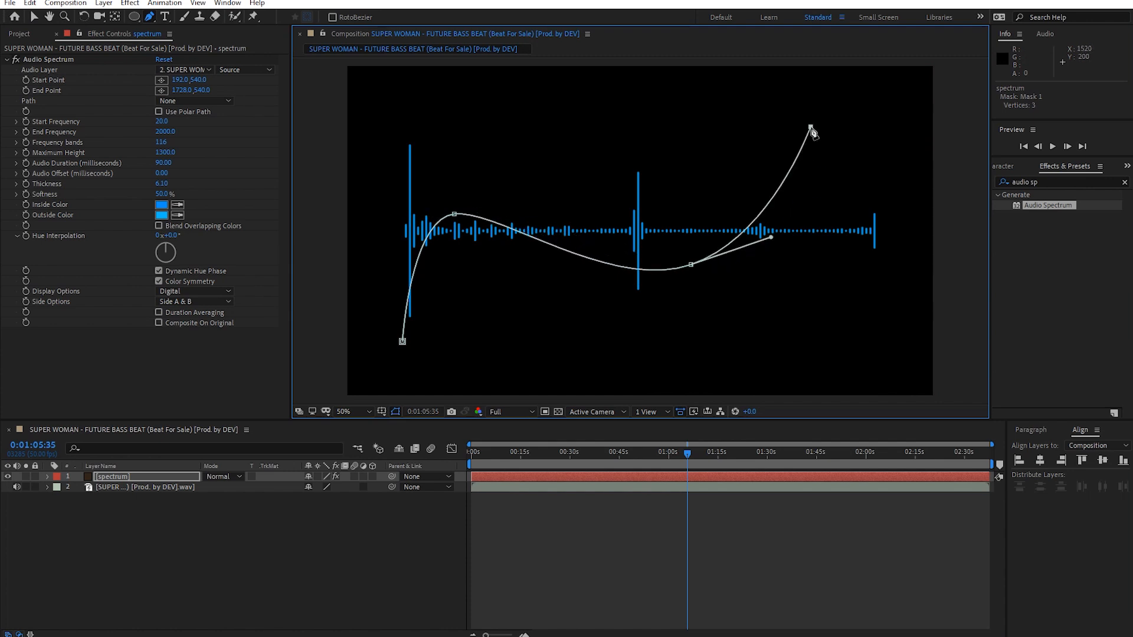
pyautogui.click(204, 535)
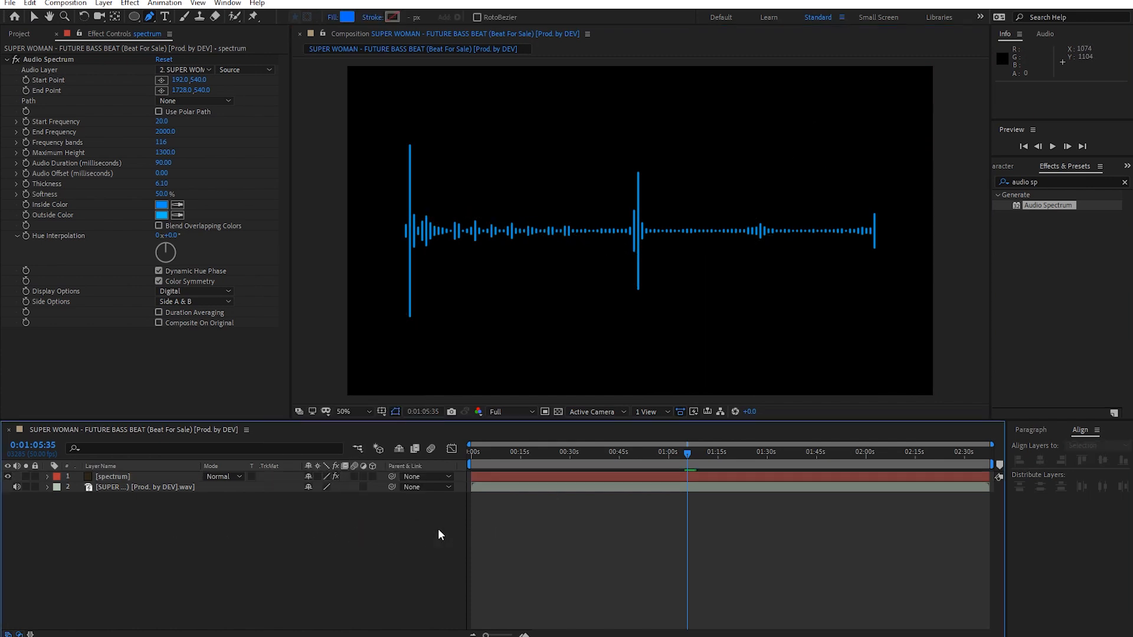
pyautogui.click(164, 477)
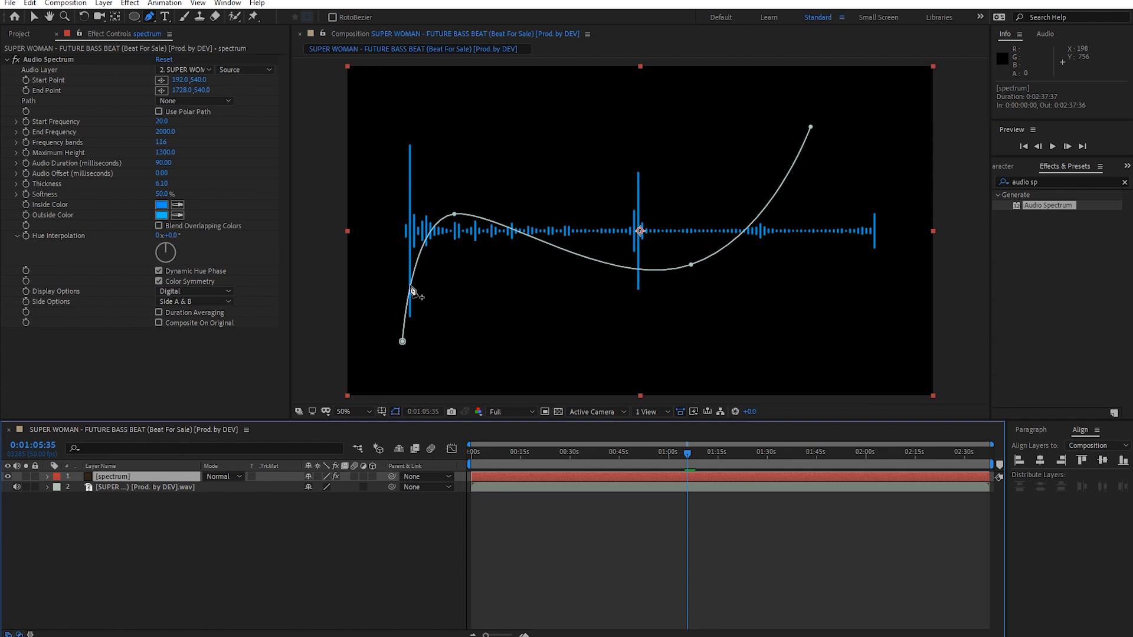
# - Set the Audio Spectrum's Path to Mask 1 so the bars follow the drawn curve
pyautogui.press('v')
pyautogui.click(210, 101)
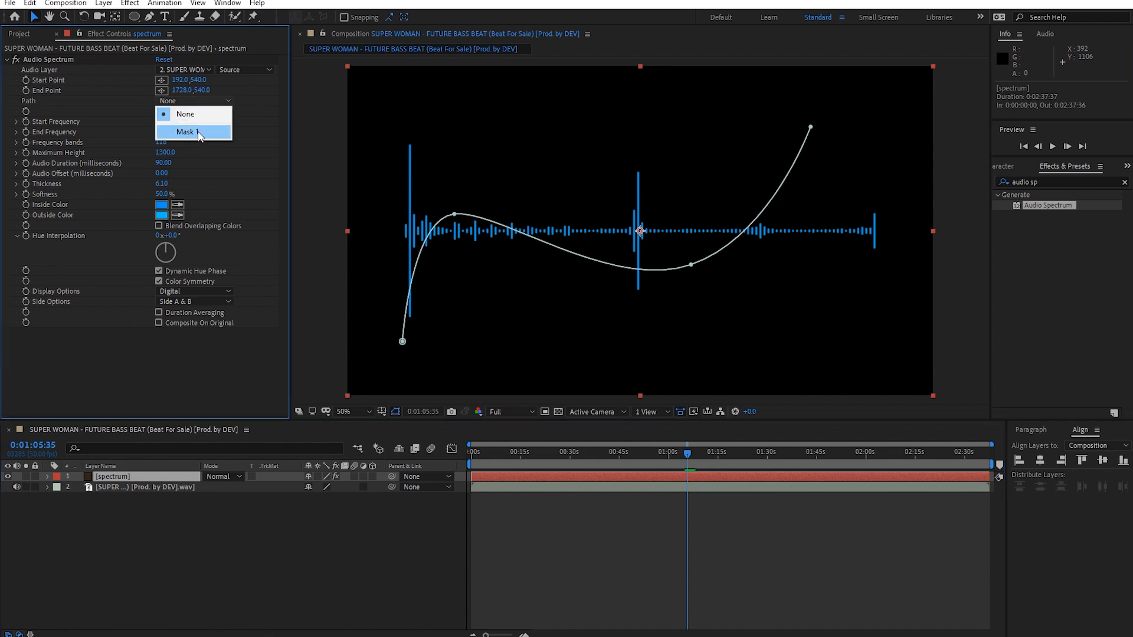
pyautogui.click(198, 132)
# - Scrub and play the beat to examine the spectrum along the curve, ending at 0:01:00:43
pyautogui.click(576, 537)
pyautogui.moveTo(677, 458)
pyautogui.mouseDown()
pyautogui.moveTo(608, 448)
pyautogui.moveTo(685, 441)
pyautogui.mouseUp()
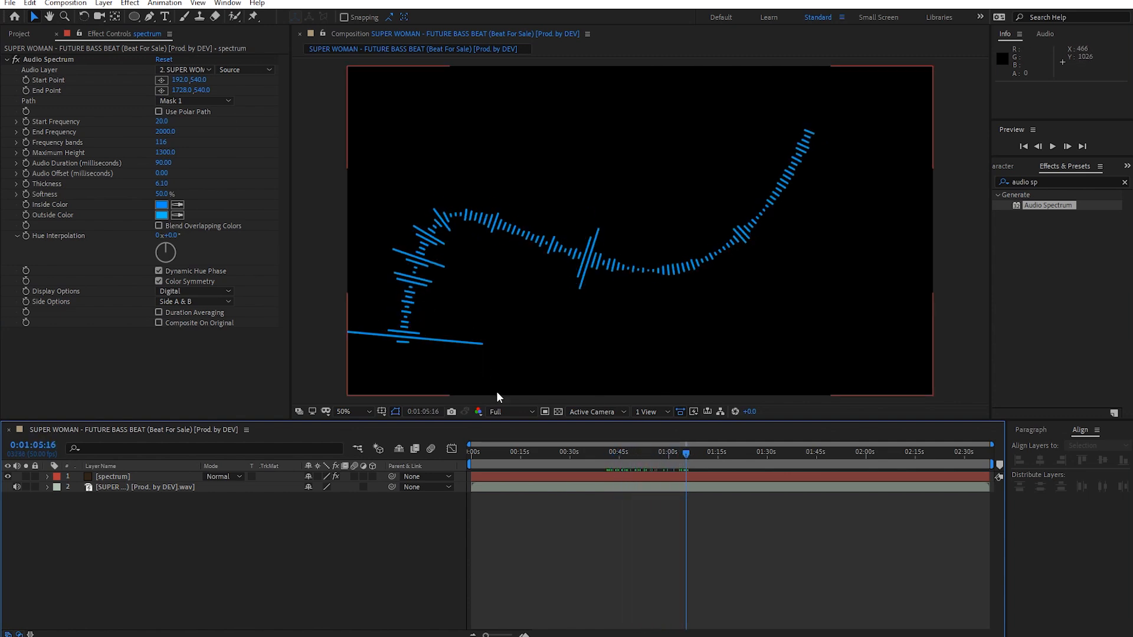
pyautogui.press('space')
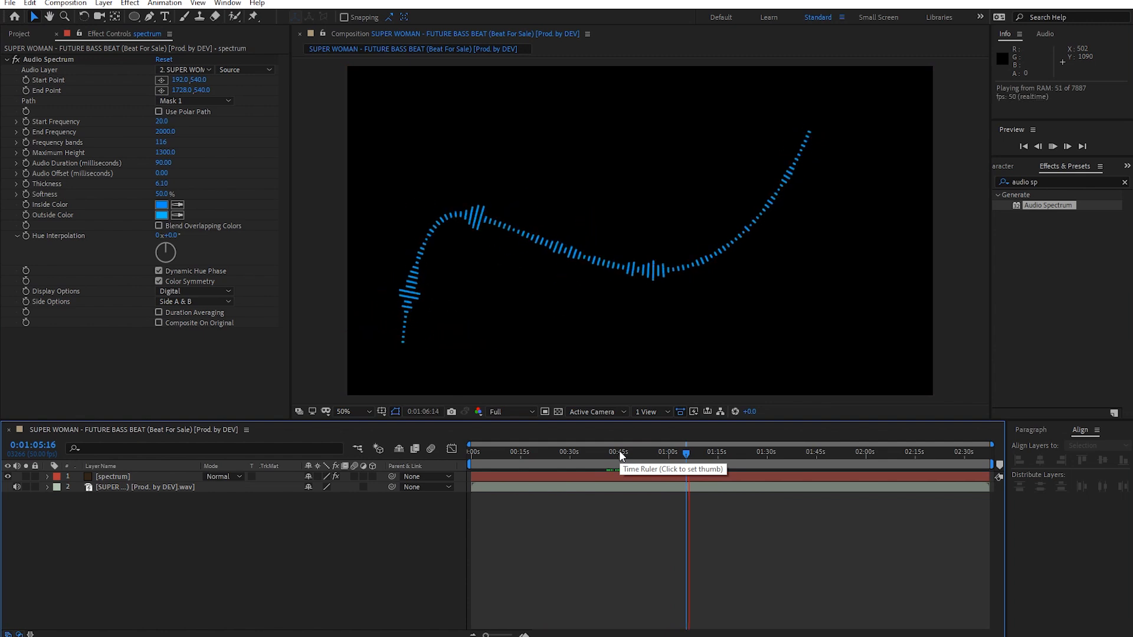
pyautogui.press('space')
pyautogui.moveTo(690, 458); pyautogui.dragTo(672, 454)
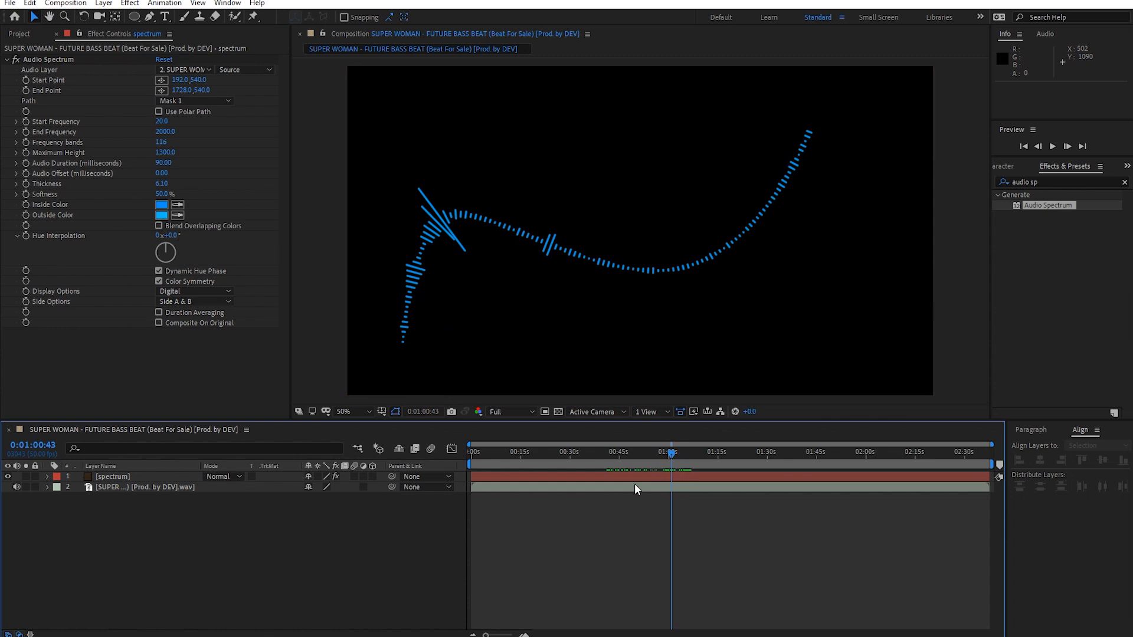
# - Move the mask path's upper end point slightly outward on the spectrum layer to lengthen the curve
pyautogui.click(124, 478)
pyautogui.moveTo(810, 127); pyautogui.dragTo(841, 129)
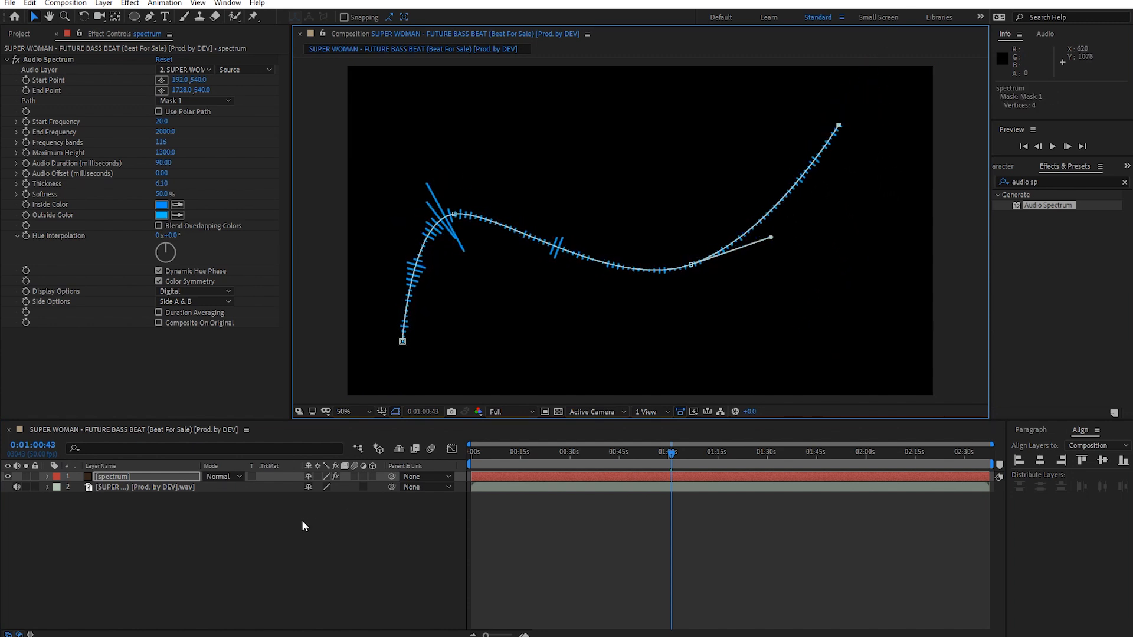
pyautogui.click(157, 478)
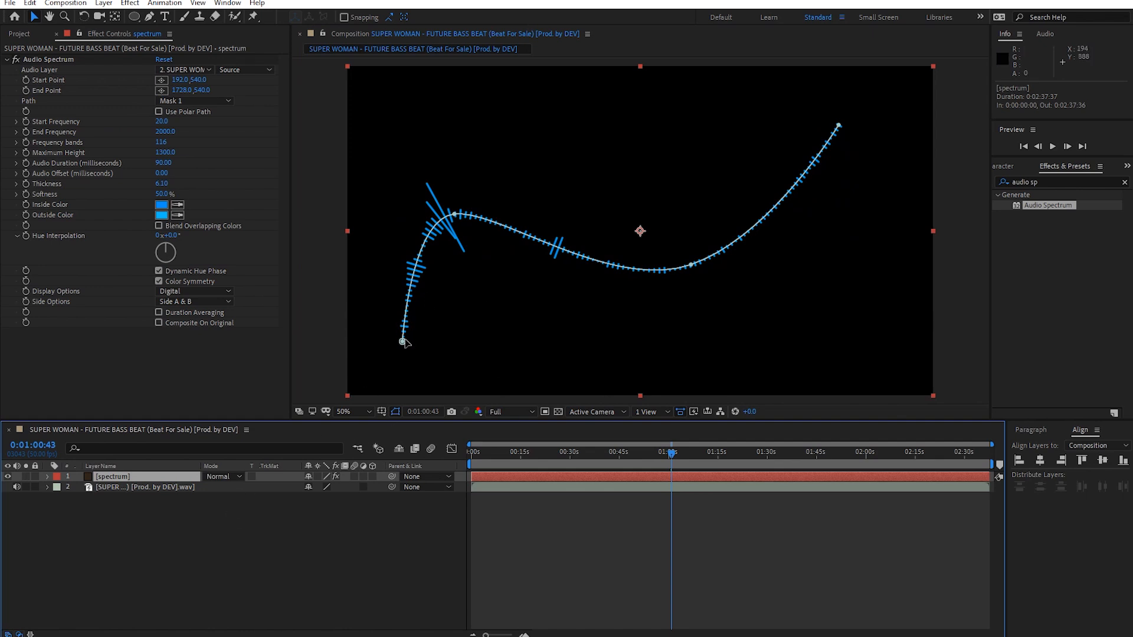
# - Hide the mask outlines in the composition view and move the current time to 0:00:59:47
pyautogui.click(397, 412)
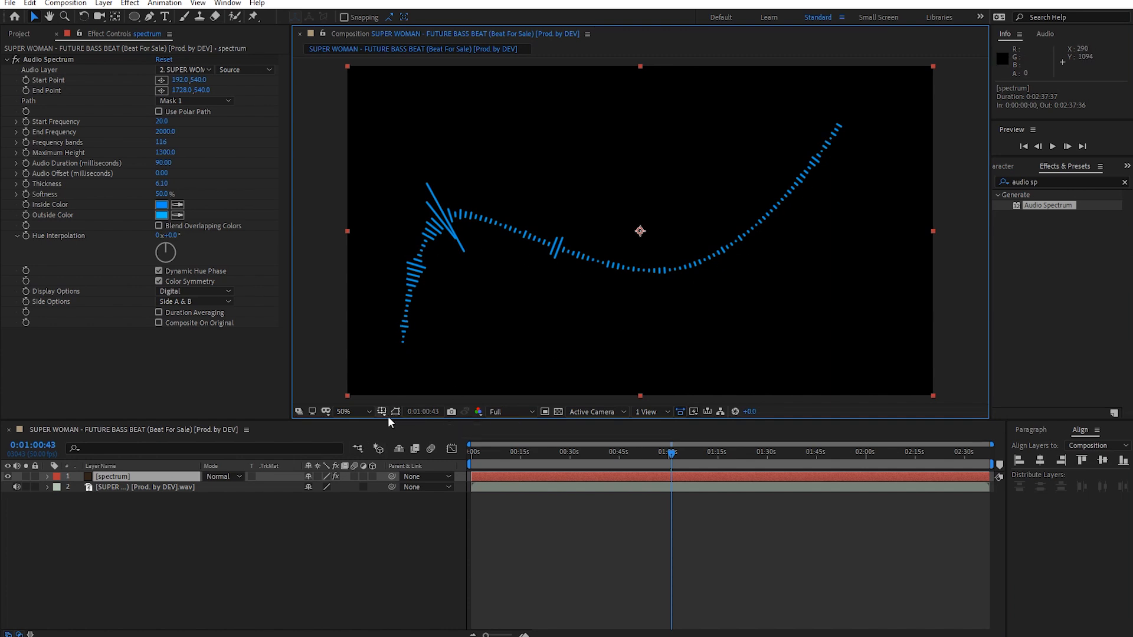
pyautogui.click(395, 411)
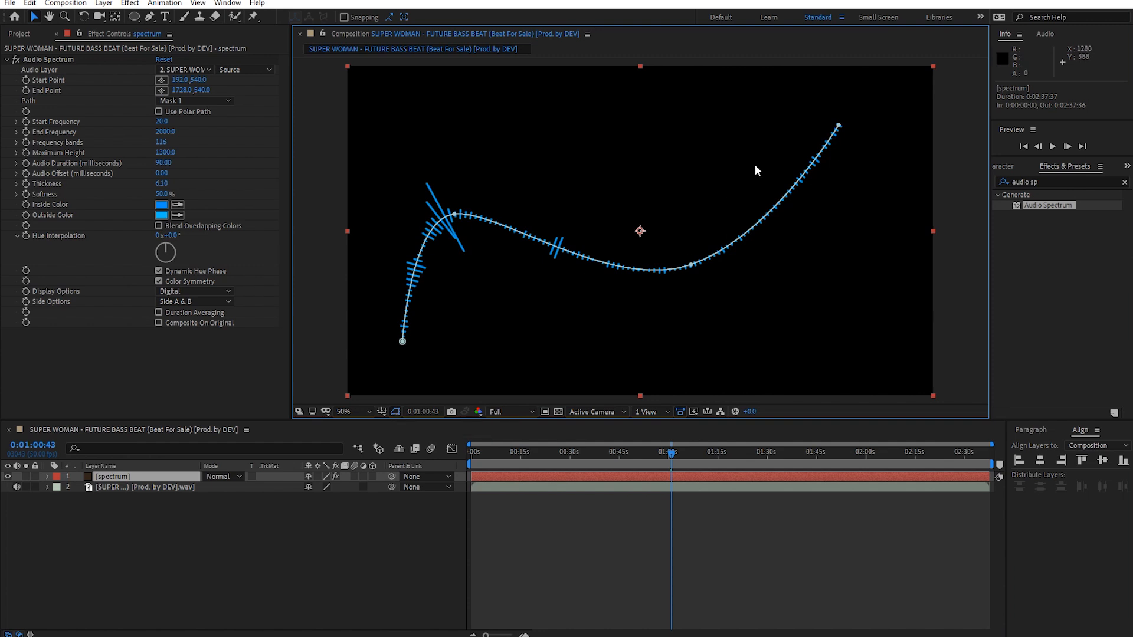
pyautogui.click(396, 411)
pyautogui.click(706, 524)
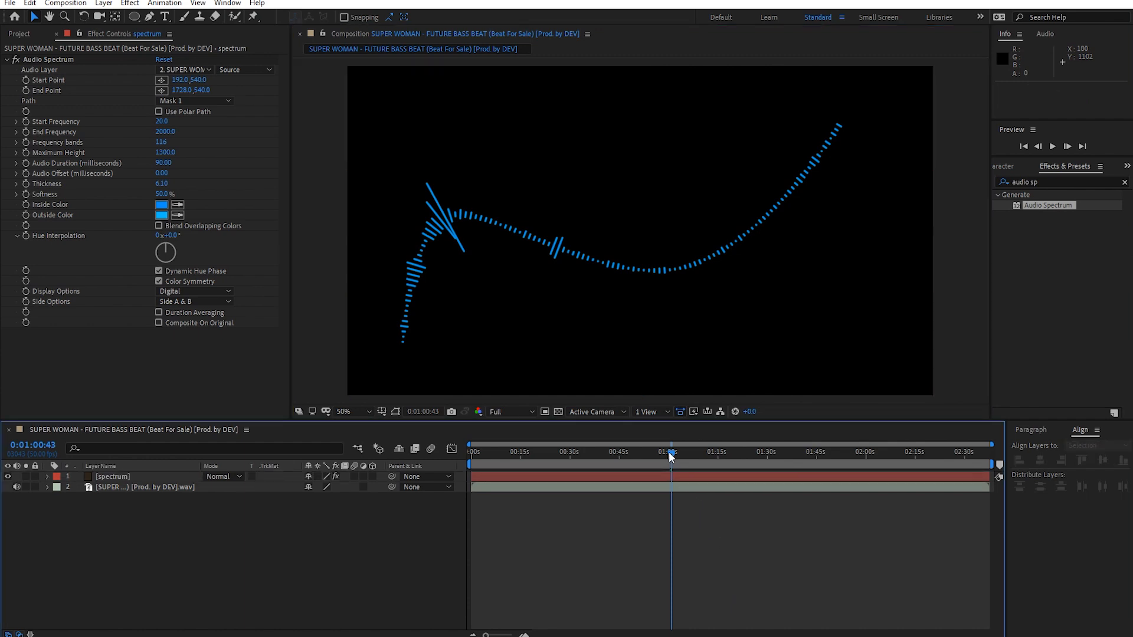
pyautogui.moveTo(671, 456)
pyautogui.mouseDown()
pyautogui.moveTo(661, 456)
pyautogui.moveTo(680, 457)
pyautogui.moveTo(667, 458)
pyautogui.mouseUp()
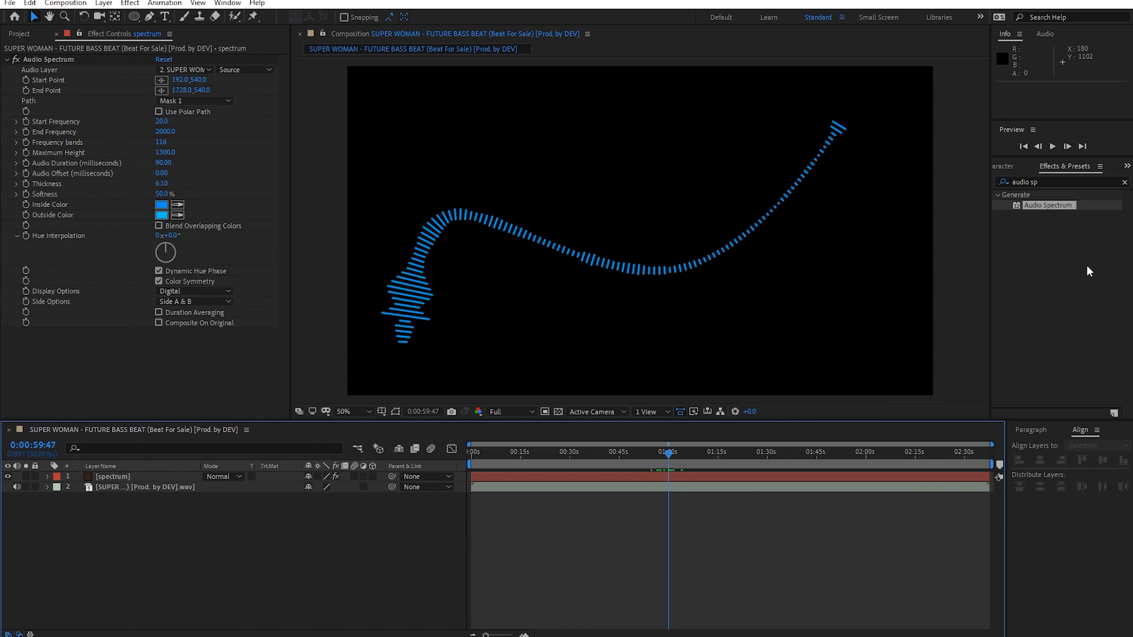
# - Find the Stylize Glow effect by searching for "glow", apply it to the spectrum layer, and clear the search
pyautogui.click(1047, 182)
pyautogui.write('glow')
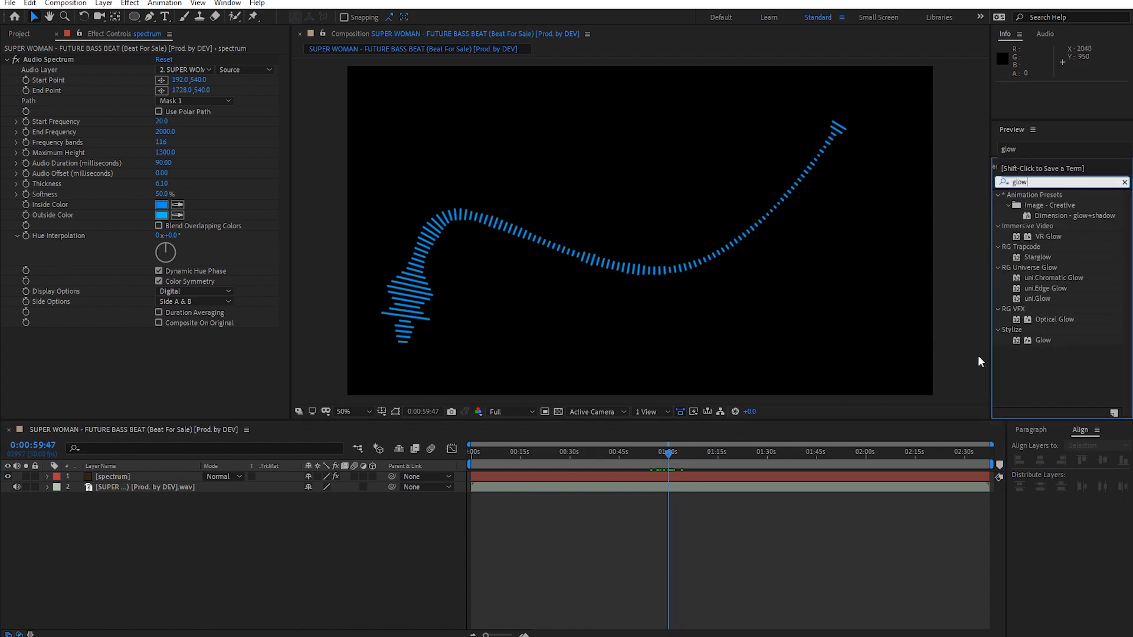
pyautogui.moveTo(1038, 341); pyautogui.dragTo(551, 479)
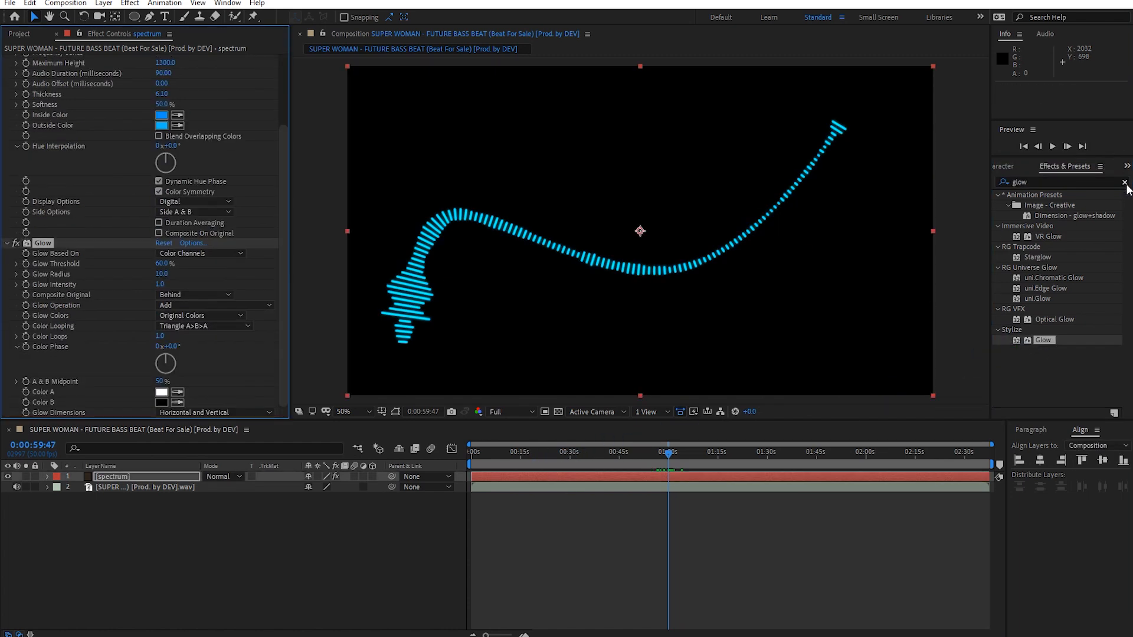
pyautogui.click(1125, 182)
pyautogui.click(129, 4)
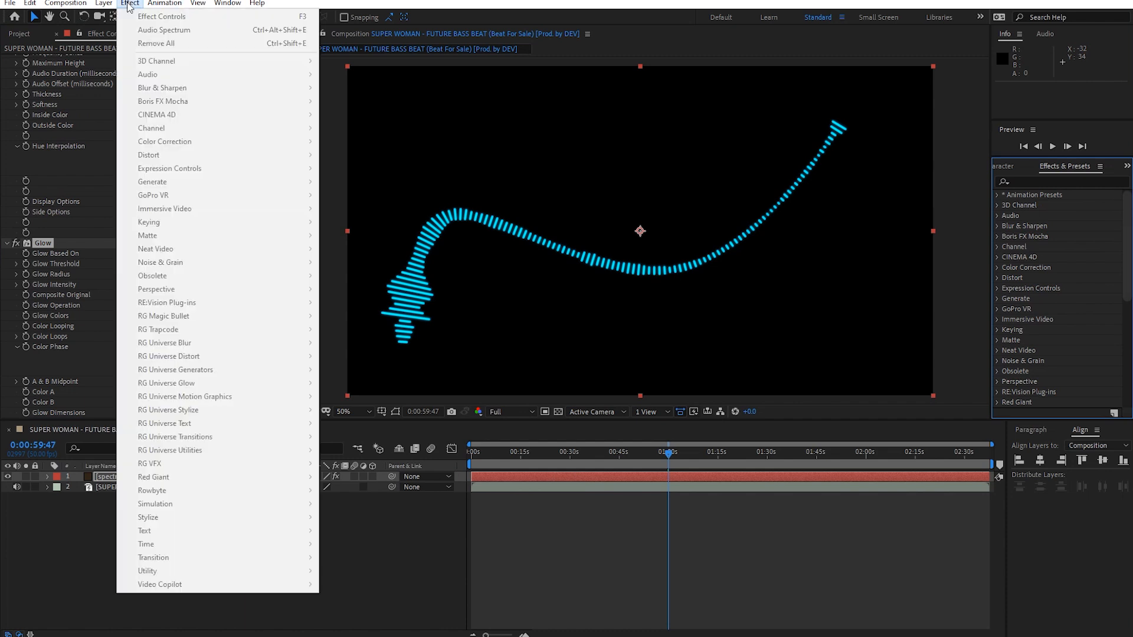
pyautogui.click(436, 561)
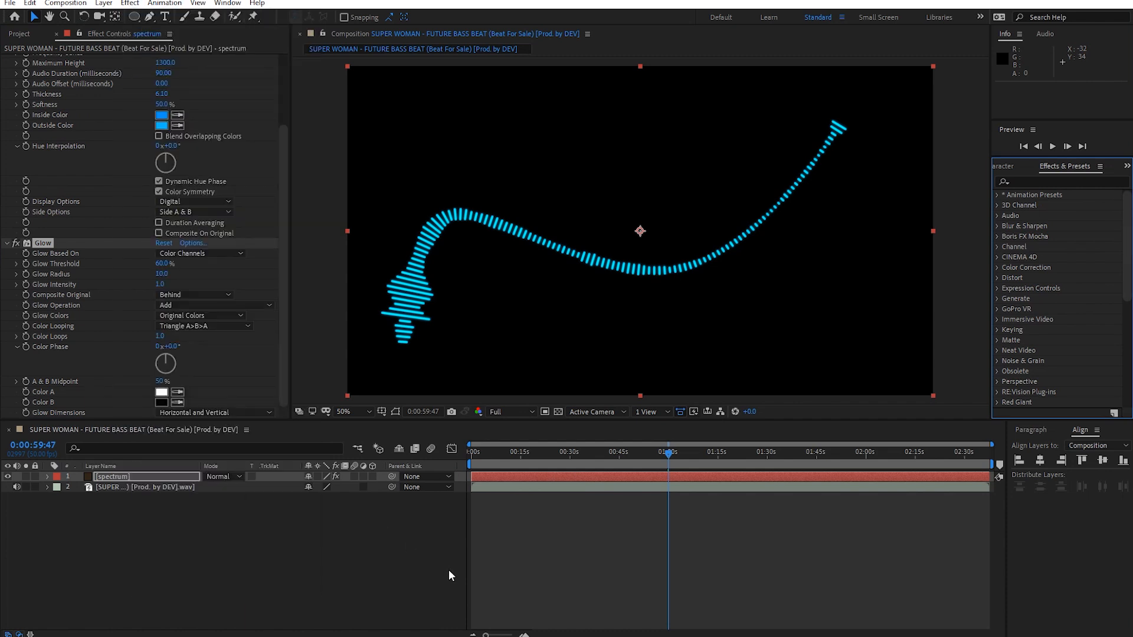
pyautogui.click(462, 529)
# - Switch Glow off and on for the spectrum layer to compare the bars with and without the effect
pyautogui.click(504, 478)
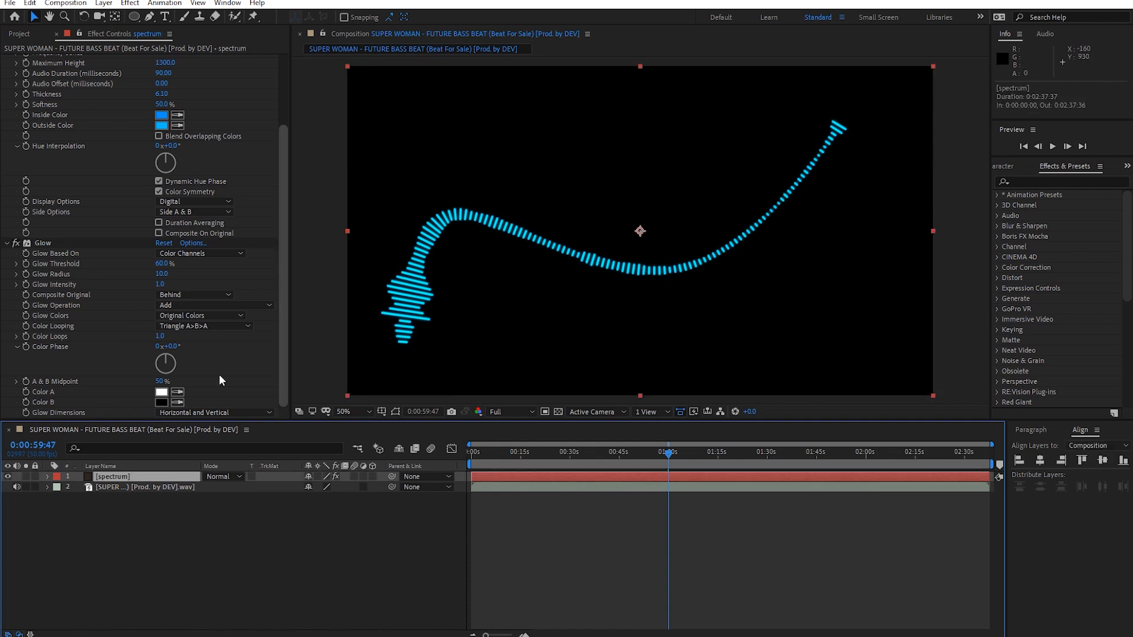
pyautogui.click(17, 243)
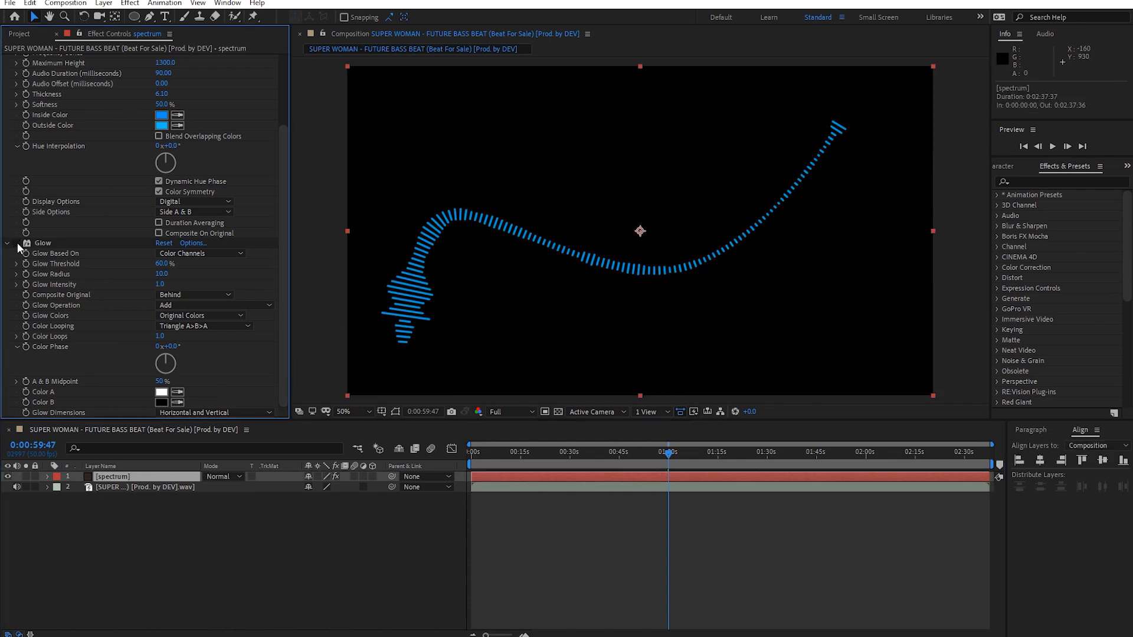
pyautogui.click(17, 243)
pyautogui.click(16, 243)
pyautogui.click(16, 243)
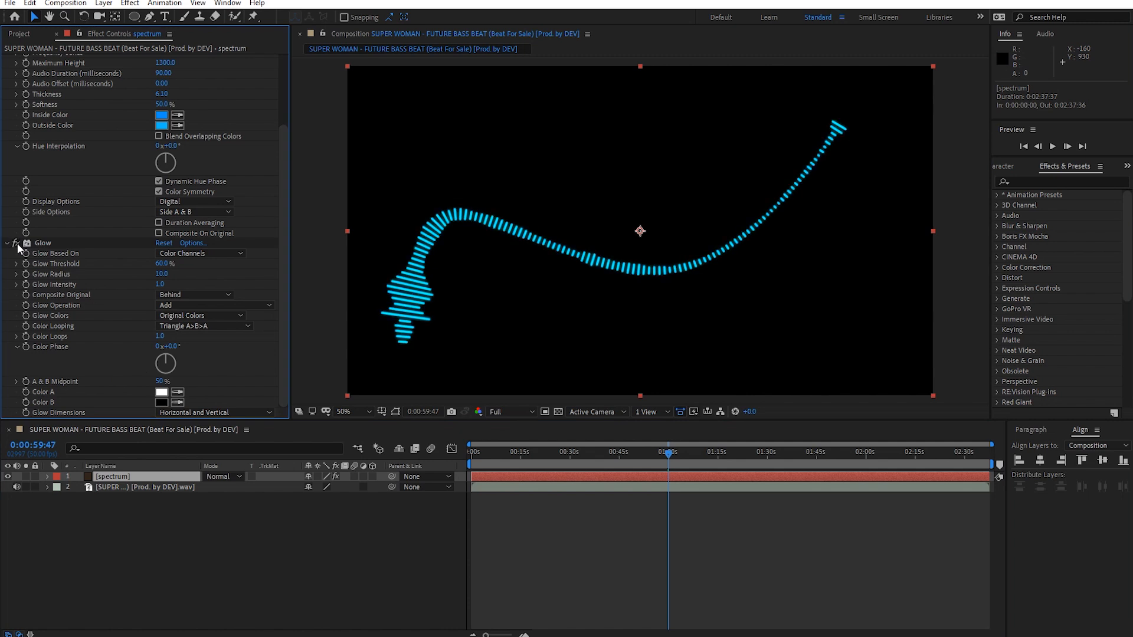
# - Collapse the Audio Spectrum and Glow settings and hide the spectrum layer
pyautogui.scroll(3, 20, 248)
pyautogui.scroll(1, 17, 141)
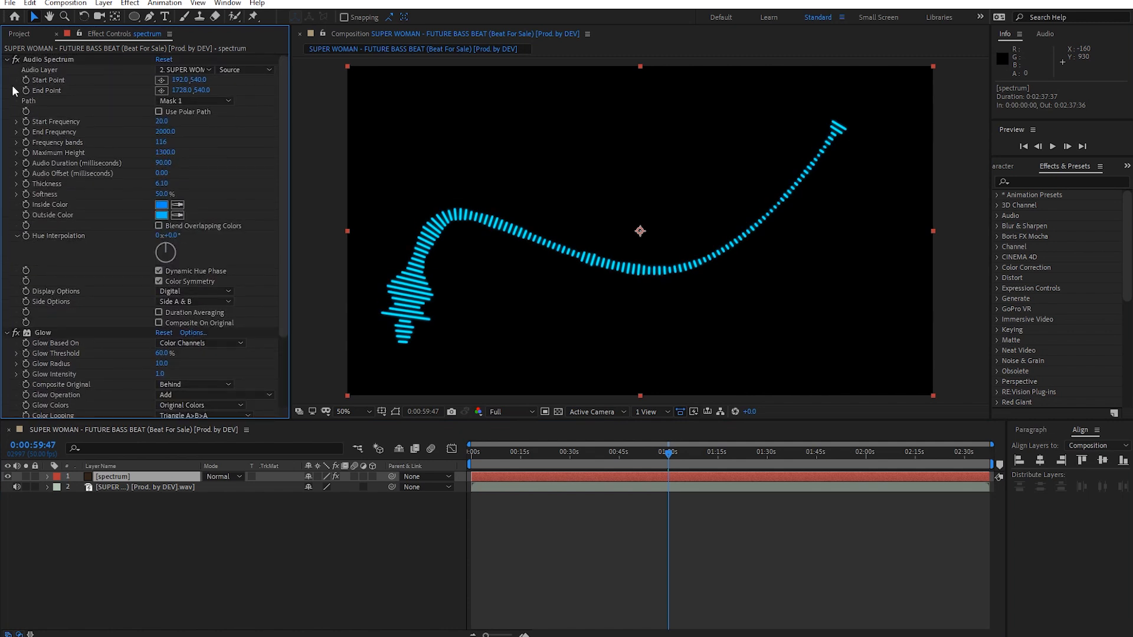
pyautogui.click(6, 59)
pyautogui.click(6, 69)
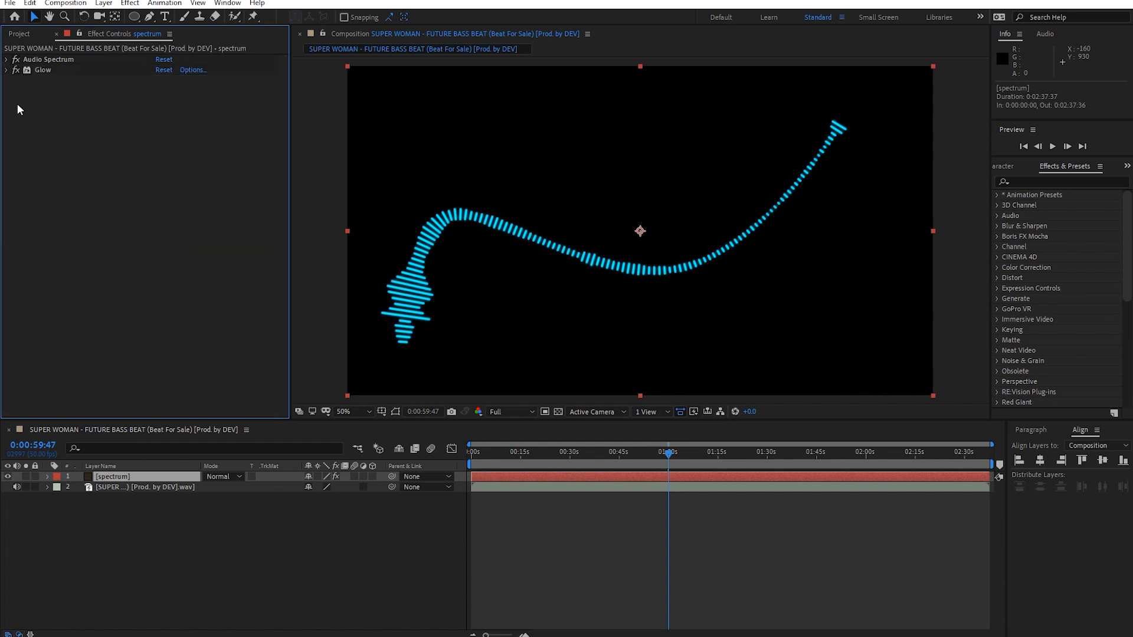
pyautogui.click(157, 537)
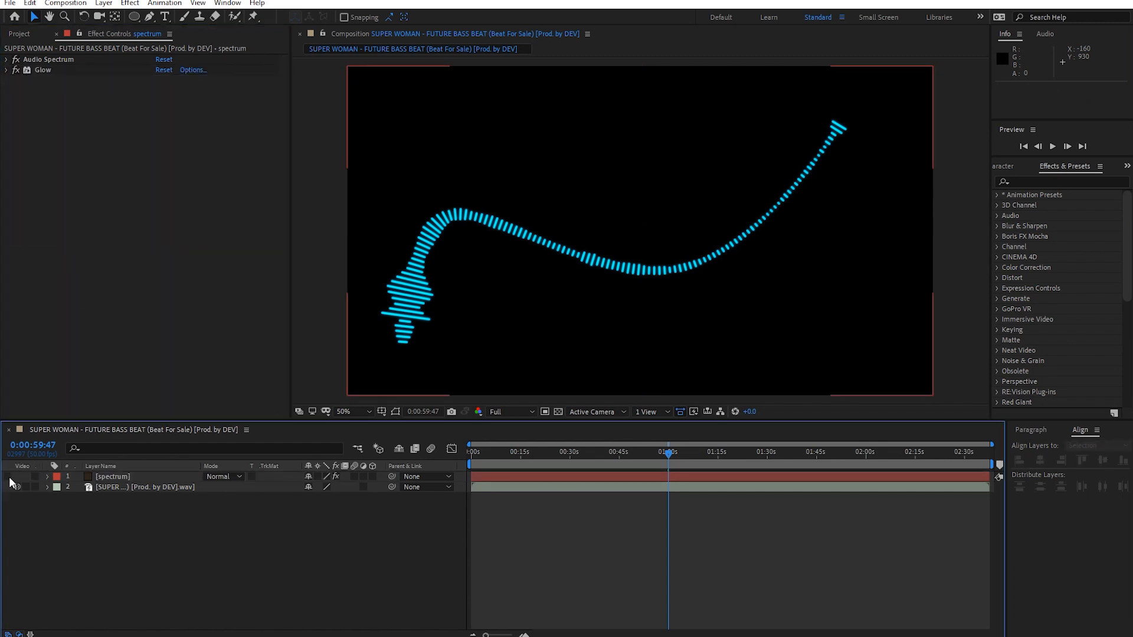
# - Create a 1920 × 1080 px solid layer in saturated royal blue
pyautogui.rightClick(198, 541)
pyautogui.moveTo(290, 406)
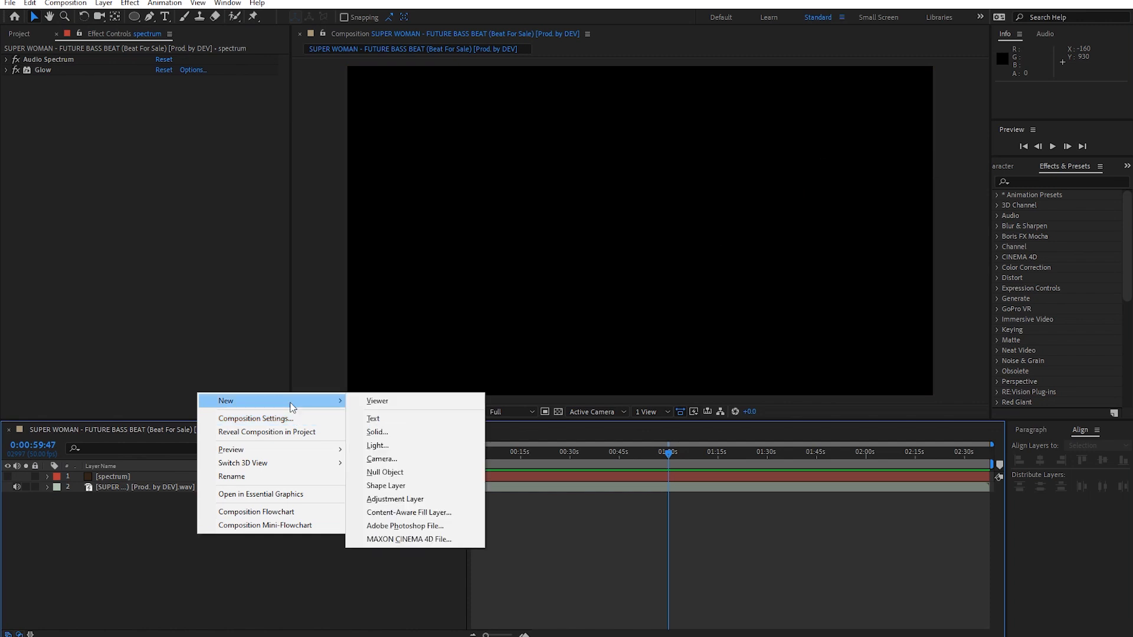
pyautogui.click(398, 431)
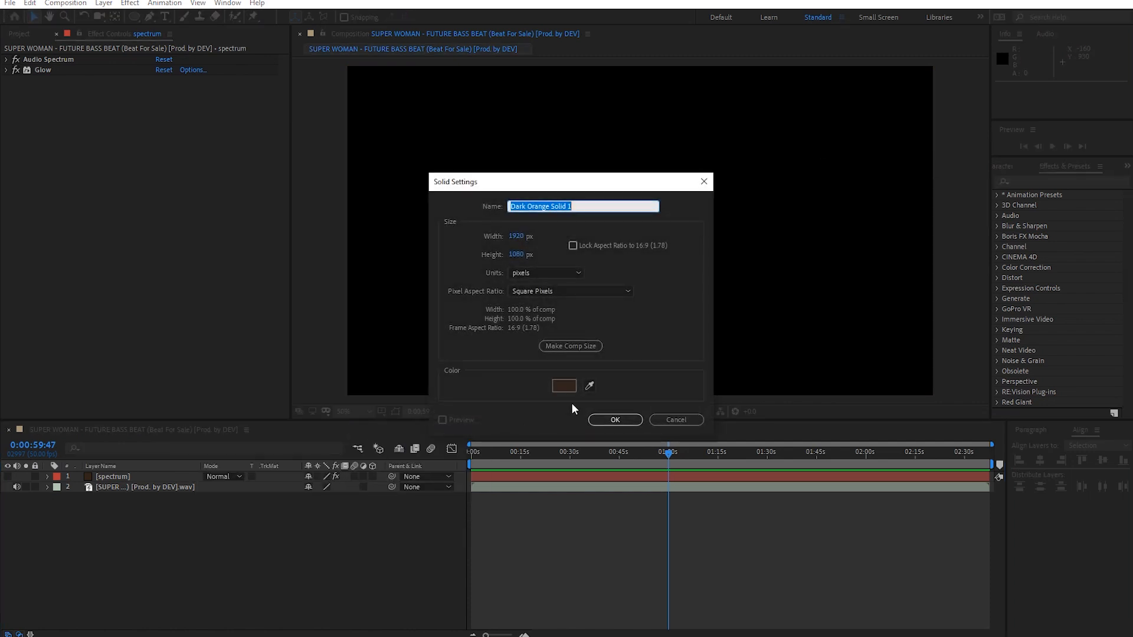
pyautogui.click(563, 388)
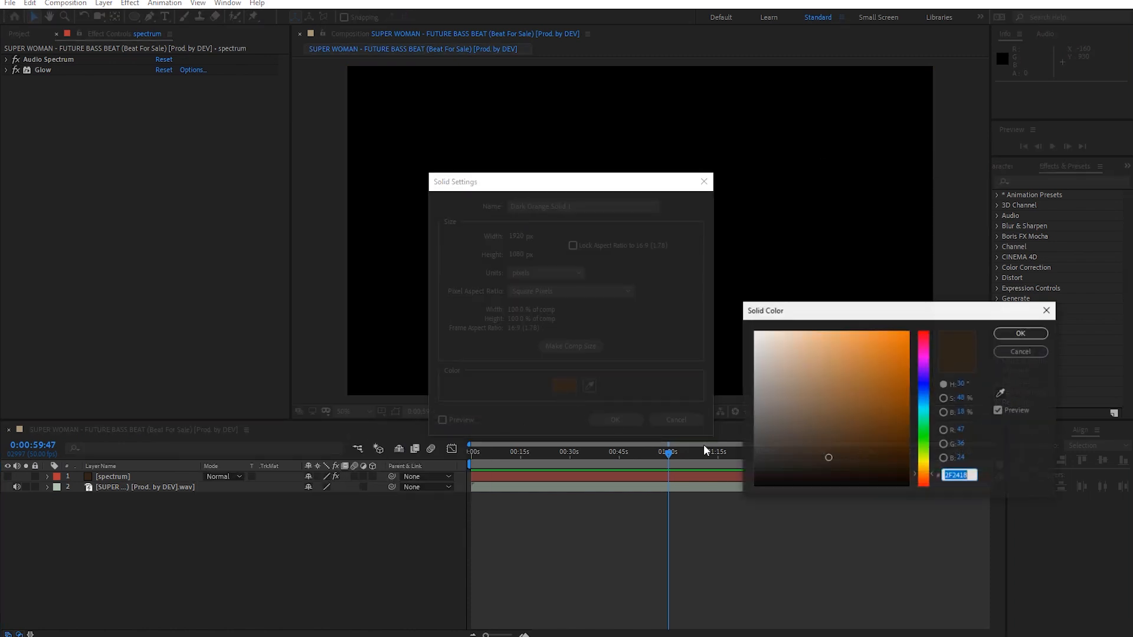
pyautogui.click(924, 391)
pyautogui.click(909, 333)
pyautogui.click(1022, 334)
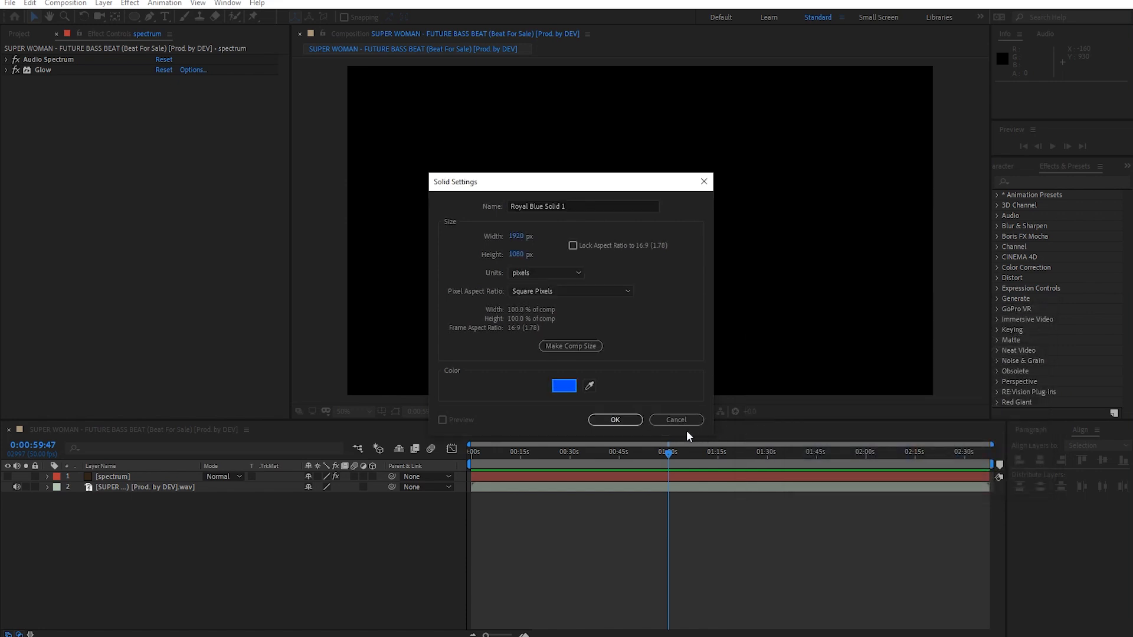
pyautogui.click(615, 420)
# - Draw a circular mask about 278 px in diameter near the centre of the blue solid
pyautogui.moveTo(591, 199); pyautogui.dragTo(647, 283)
pyautogui.click(141, 594)
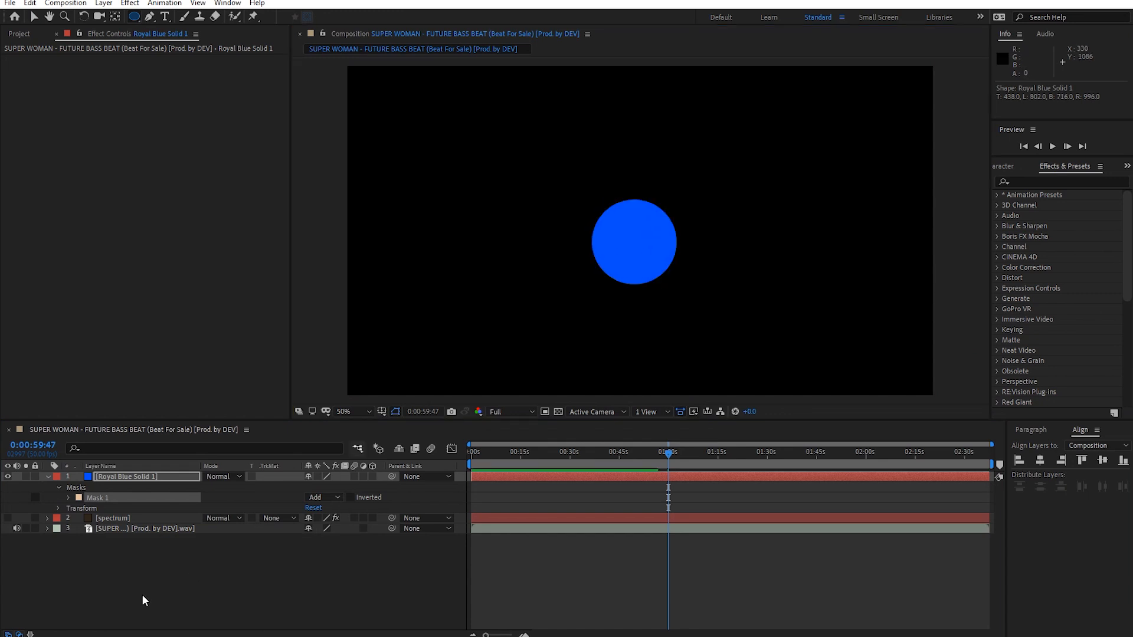
# - Apply the Stylize Glow effect to the blue solid and hide its mask outline to inspect the circle's edge
pyautogui.click(120, 477)
pyautogui.click(129, 3)
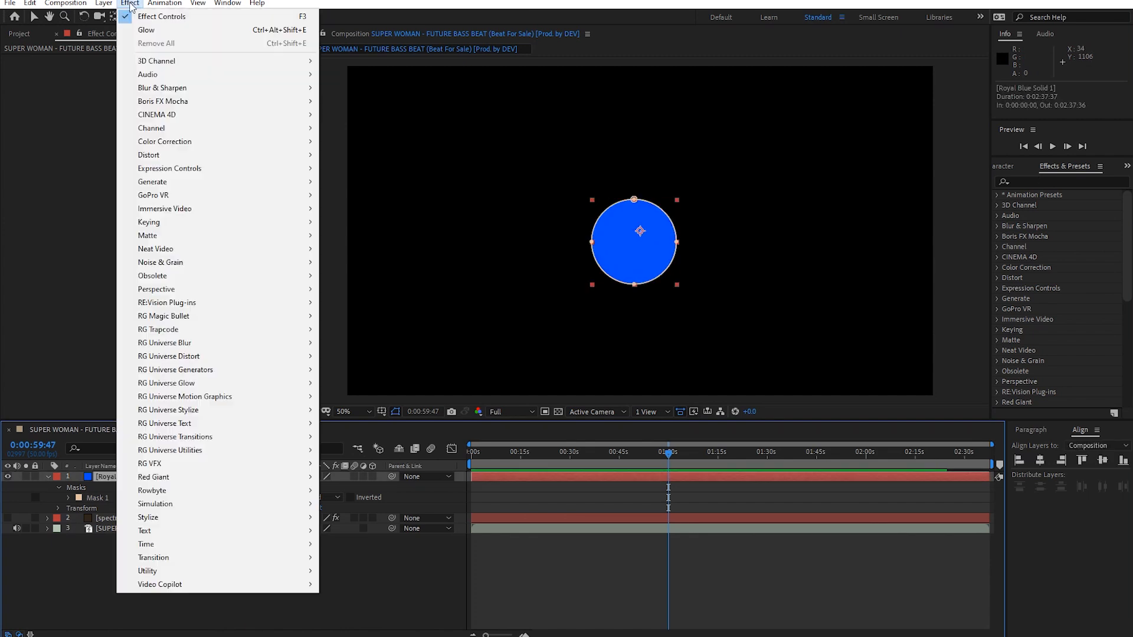
pyautogui.moveTo(177, 517)
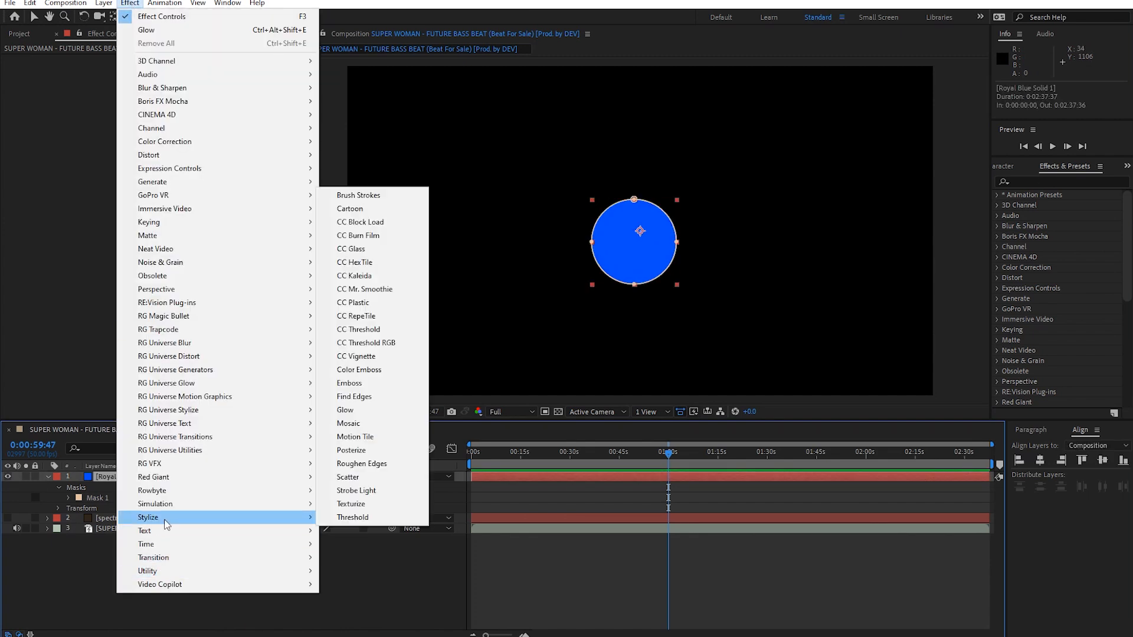
pyautogui.click(381, 407)
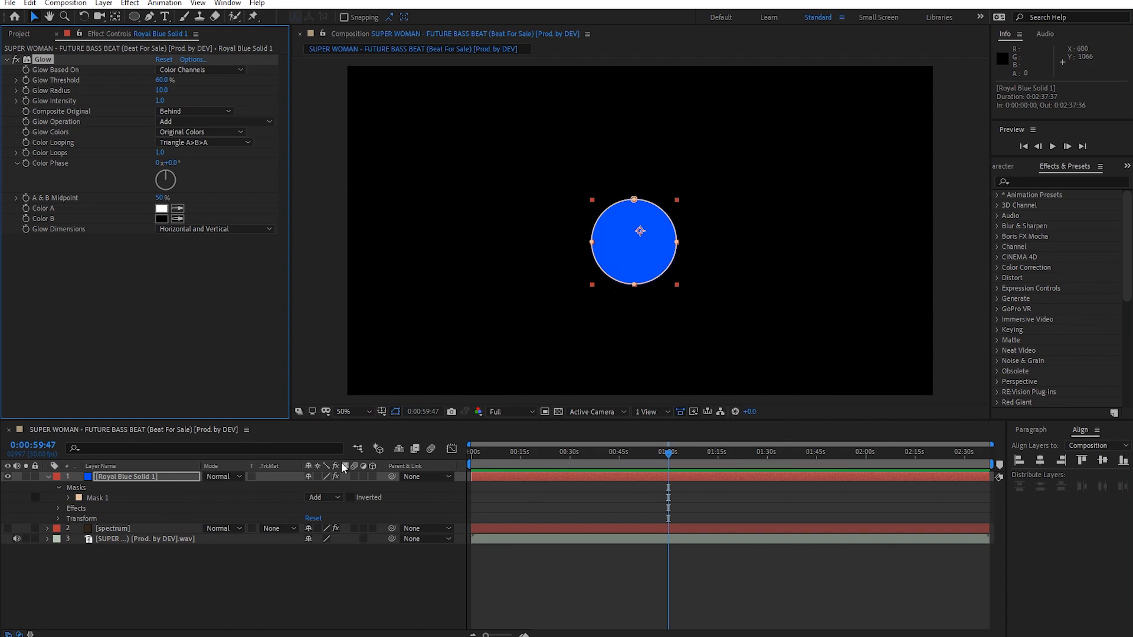
pyautogui.click(396, 411)
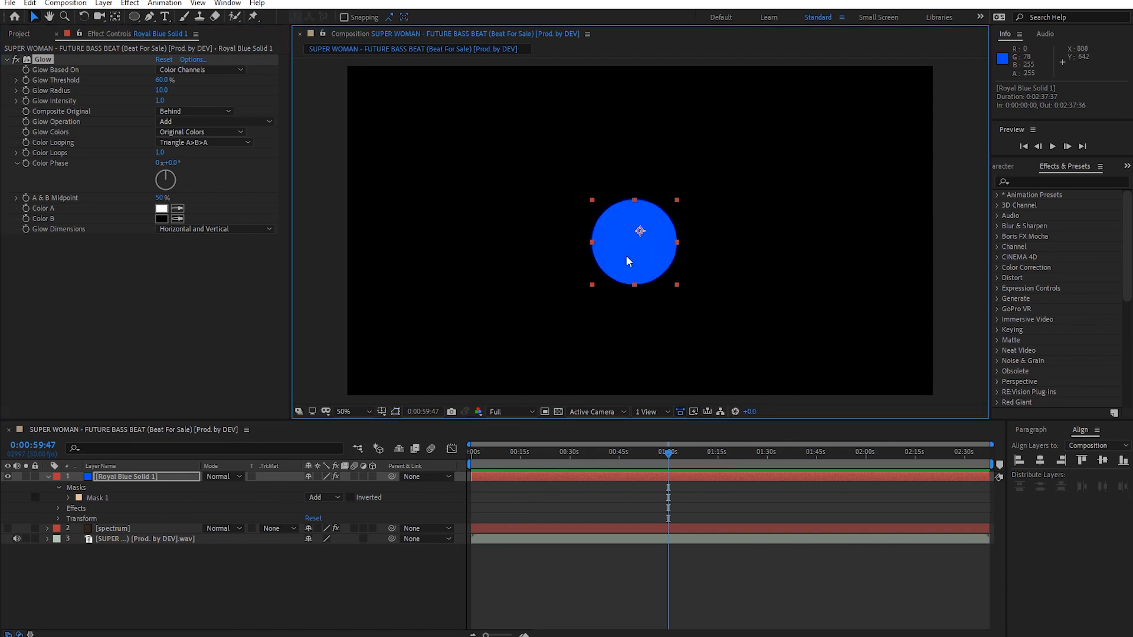
pyautogui.press('.')
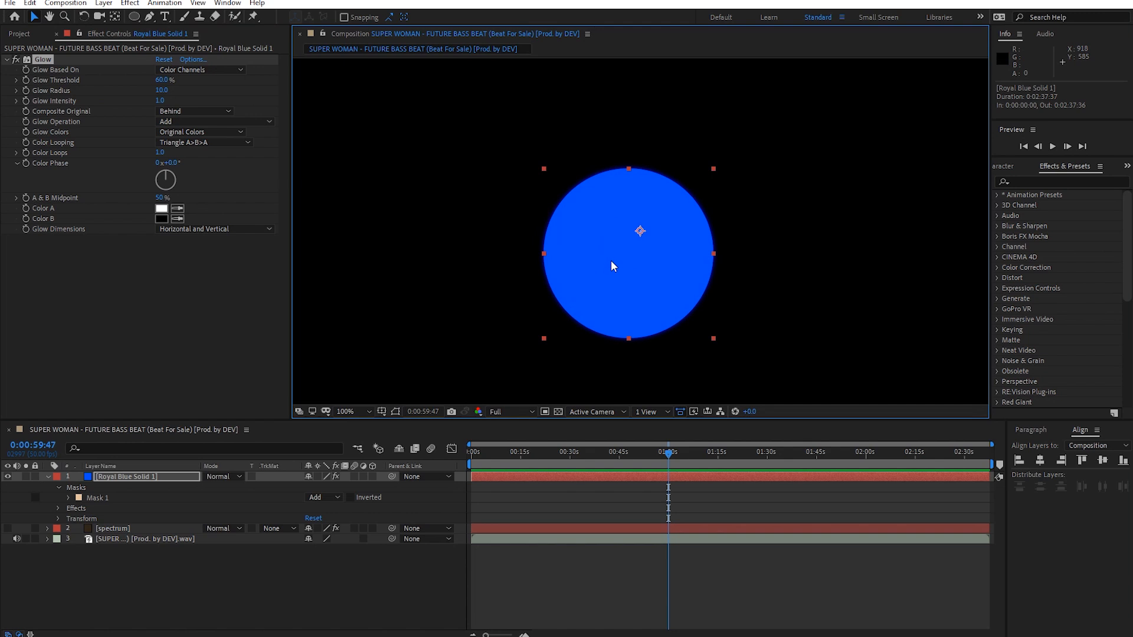
pyautogui.press(',')
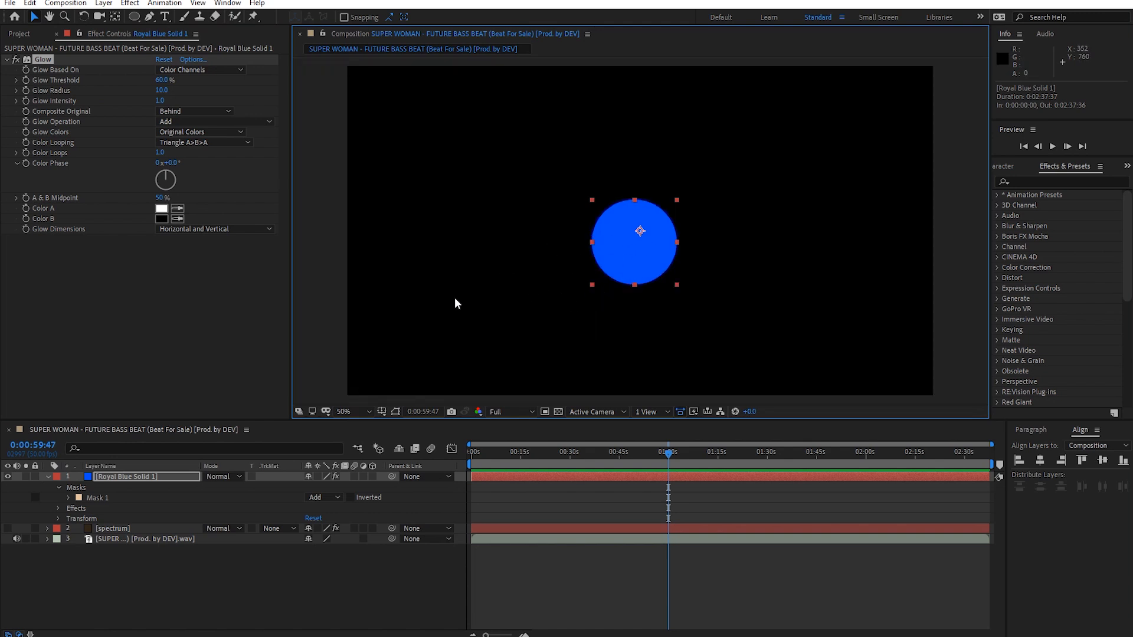
# - Duplicate the Glow effect on the blue solid and undo the duplication
pyautogui.click(44, 59)
pyautogui.hotkey('ctrl', 'd')
pyautogui.hotkey('ctrl', 'z')
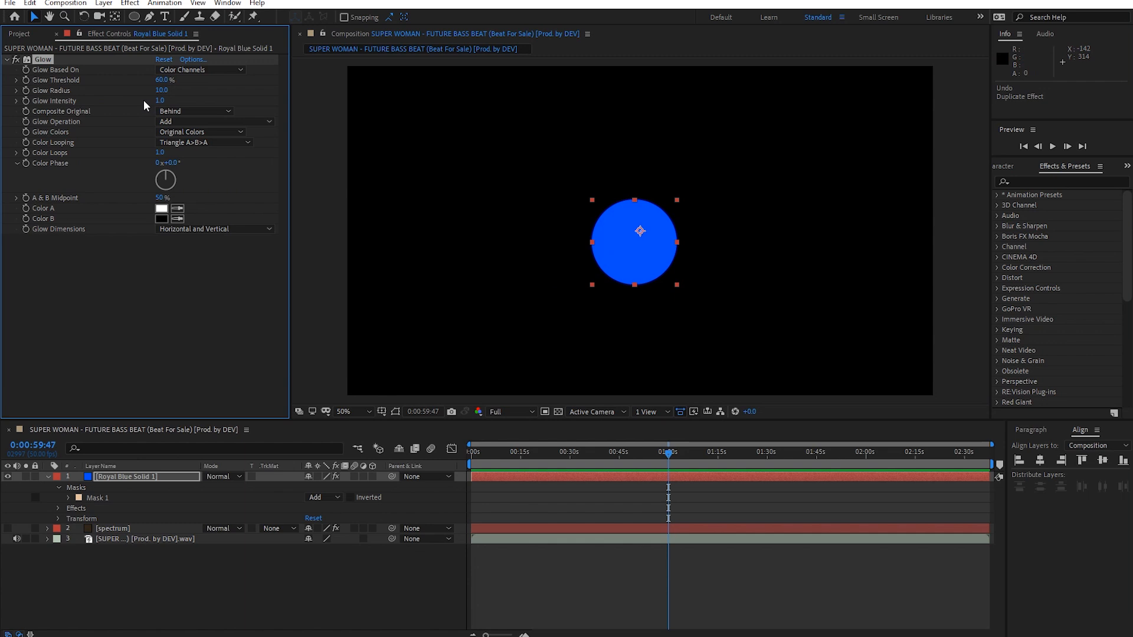
# - Set the blue circle's Glow Threshold to 46.3%, Glow Radius to 177 and Glow Intensity to 1.7
pyautogui.moveTo(163, 79); pyautogui.dragTo(154, 79)
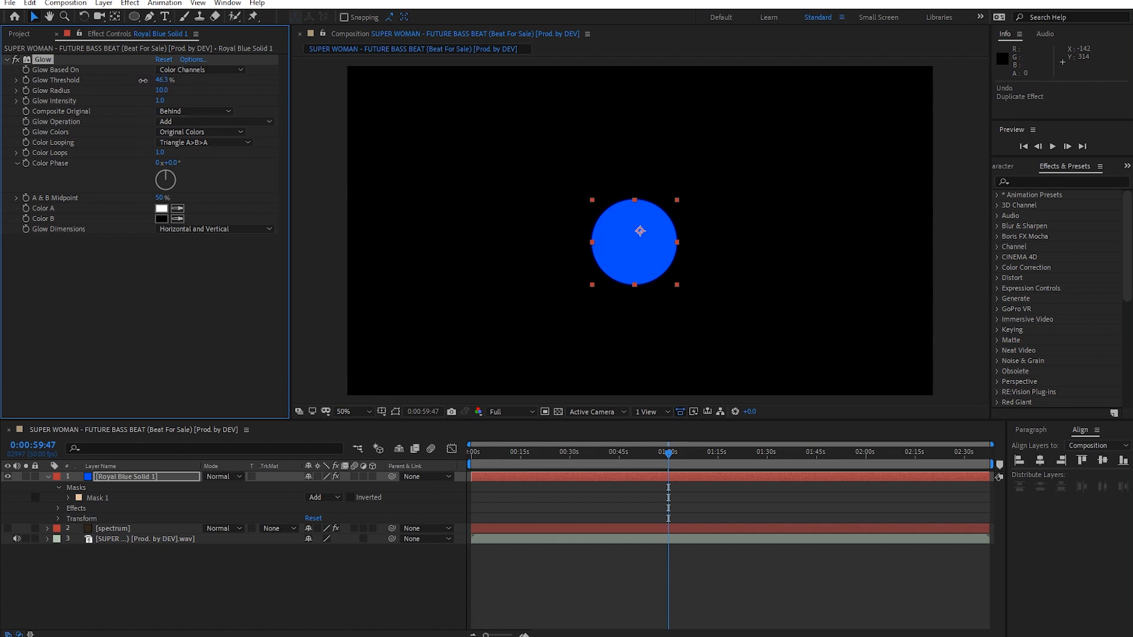
pyautogui.moveTo(159, 100); pyautogui.dragTo(230, 91)
pyautogui.moveTo(160, 100); pyautogui.dragTo(199, 89)
pyautogui.press('.')
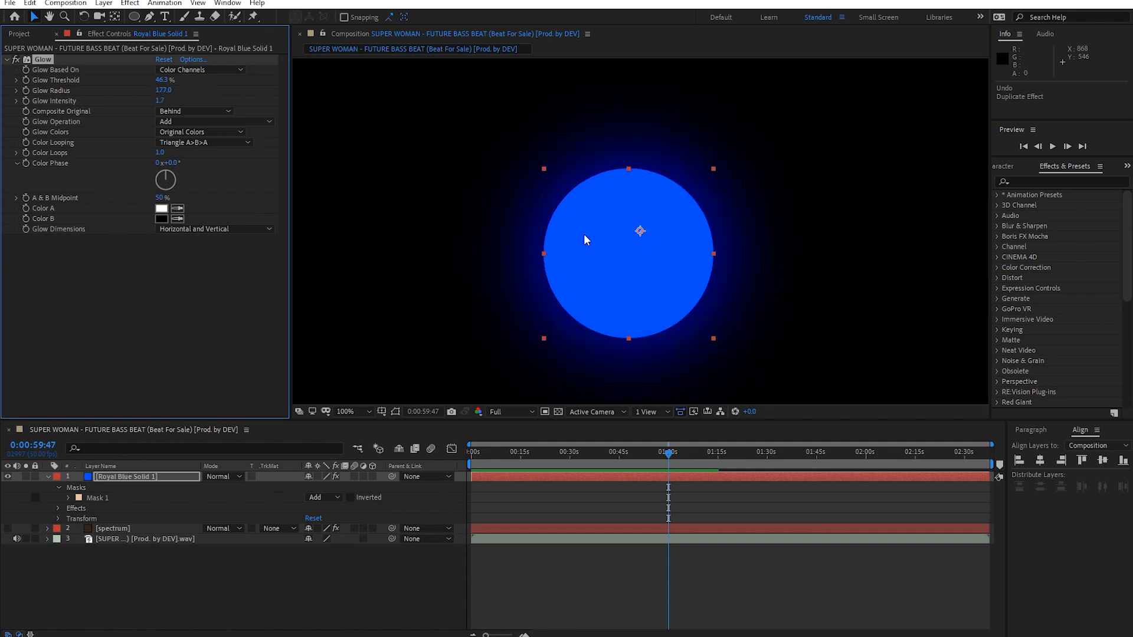
pyautogui.press(',')
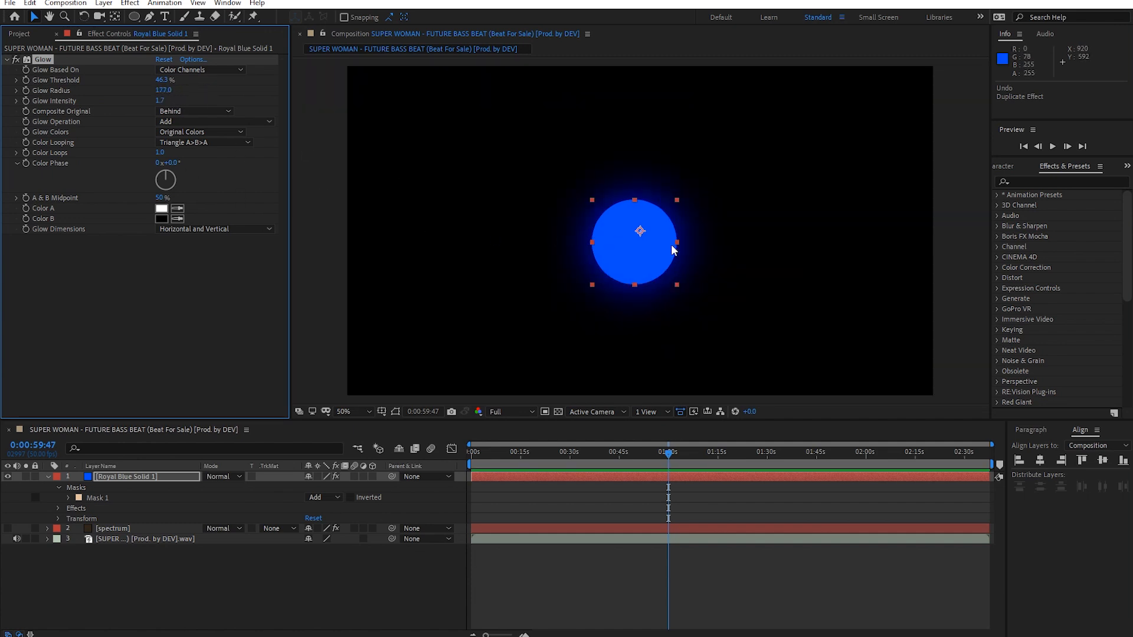
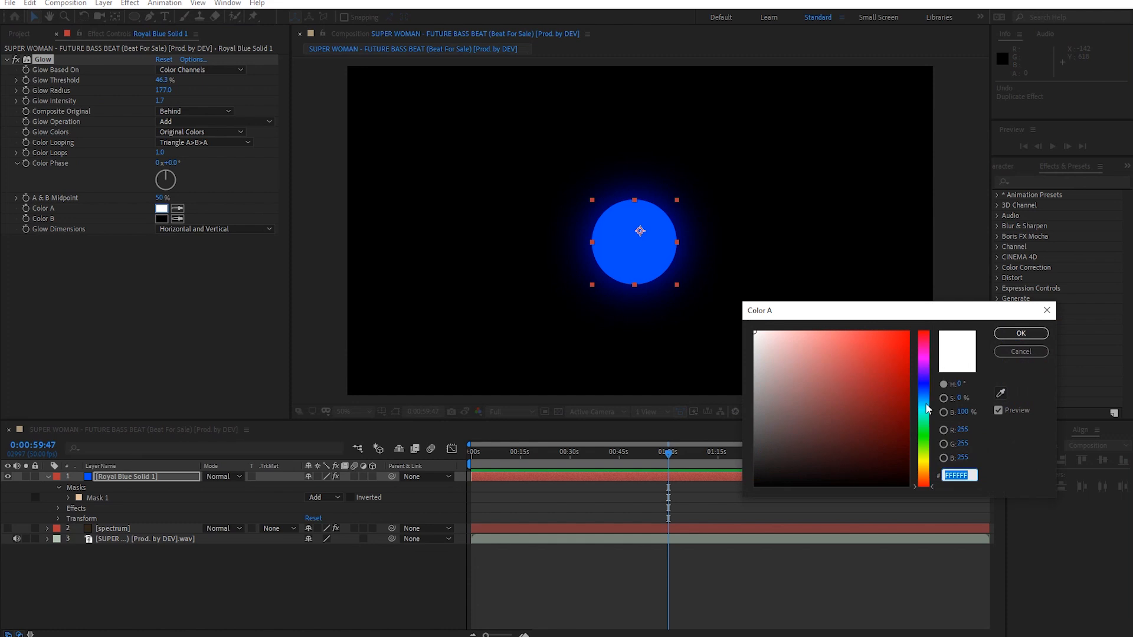
# - Set the Glow effect's Color A to hot pink (FF03A9) and Color B to bright red
pyautogui.click(924, 356)
pyautogui.click(906, 353)
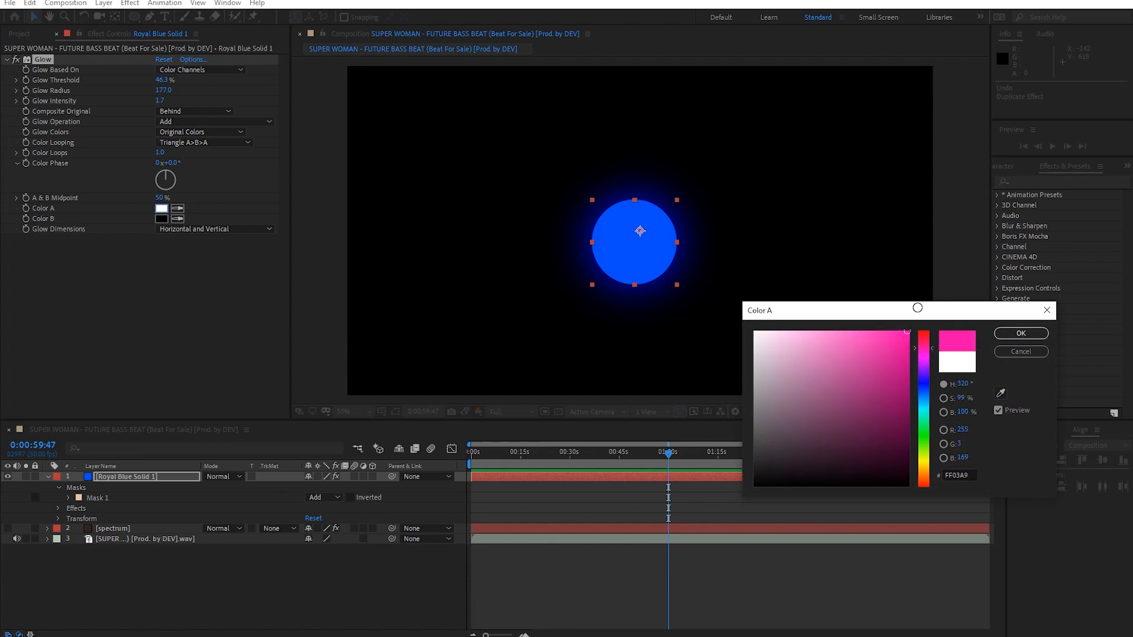
pyautogui.click(1021, 333)
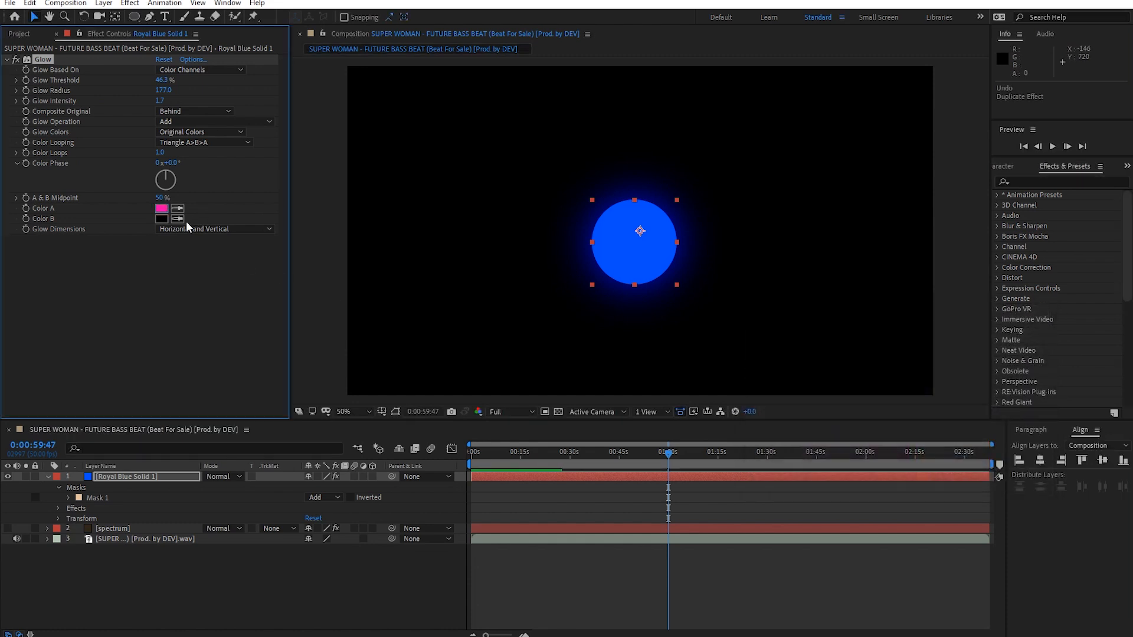
pyautogui.click(161, 219)
pyautogui.moveTo(904, 358); pyautogui.dragTo(913, 318)
pyautogui.click(1021, 333)
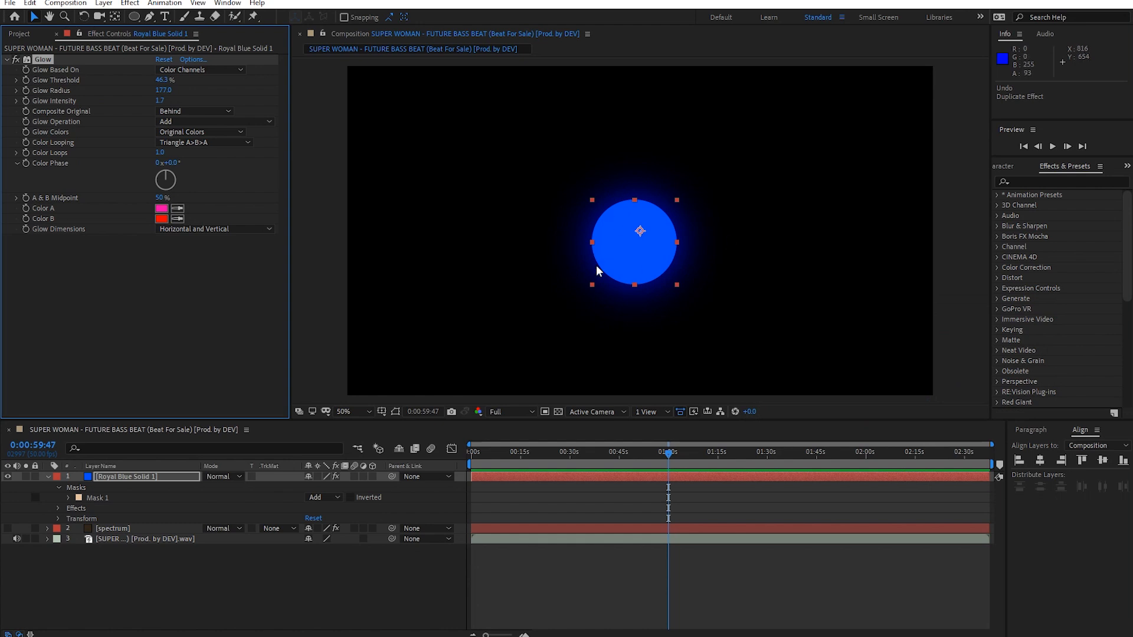
# - Set the Glow Colors of the blue circle's Glow effect to A & B Colors
pyautogui.press('/')
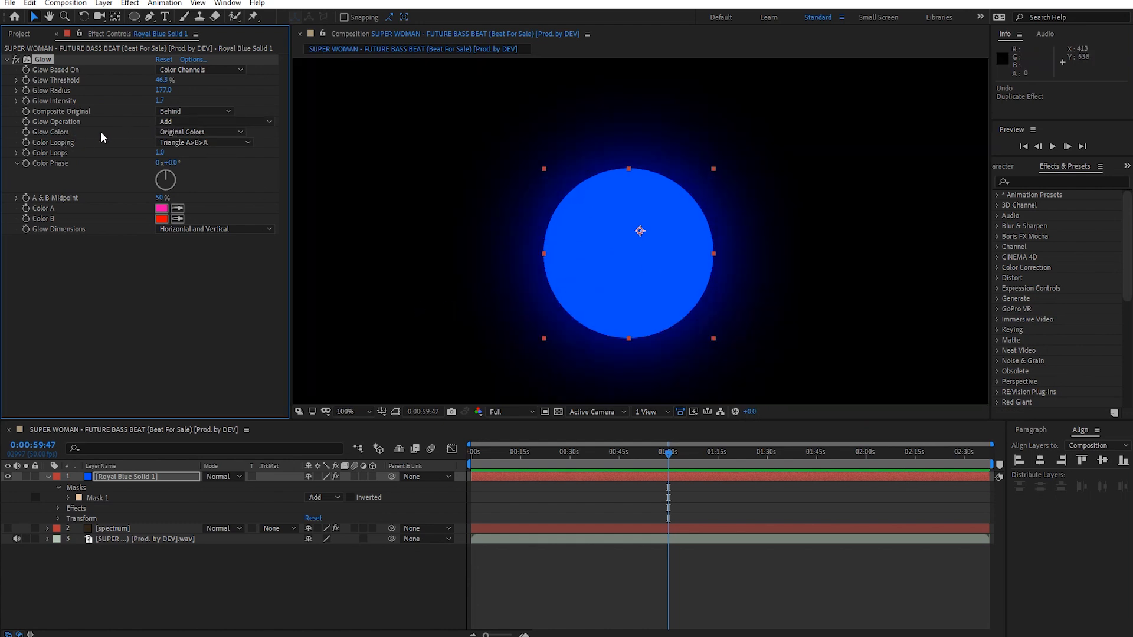
pyautogui.click(240, 131)
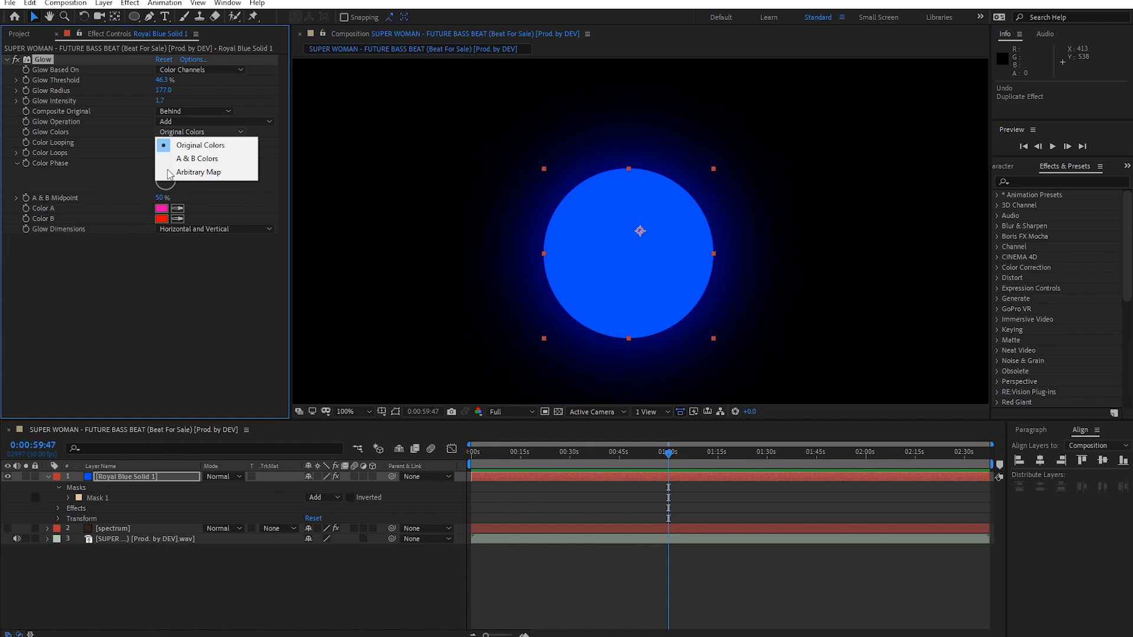
pyautogui.click(212, 159)
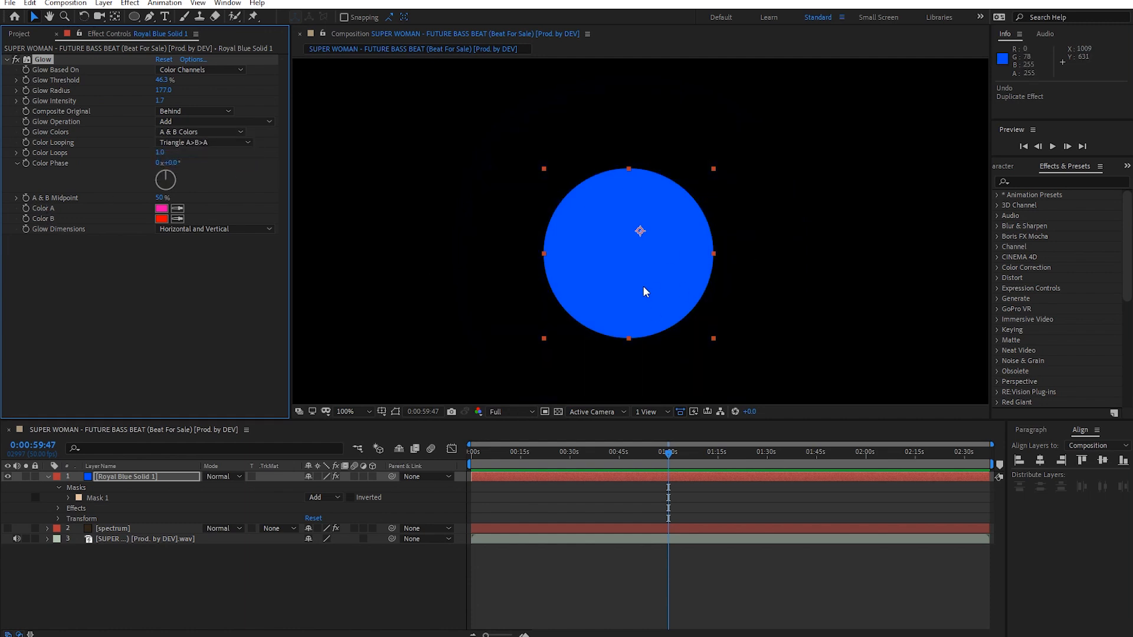
pyautogui.press(',')
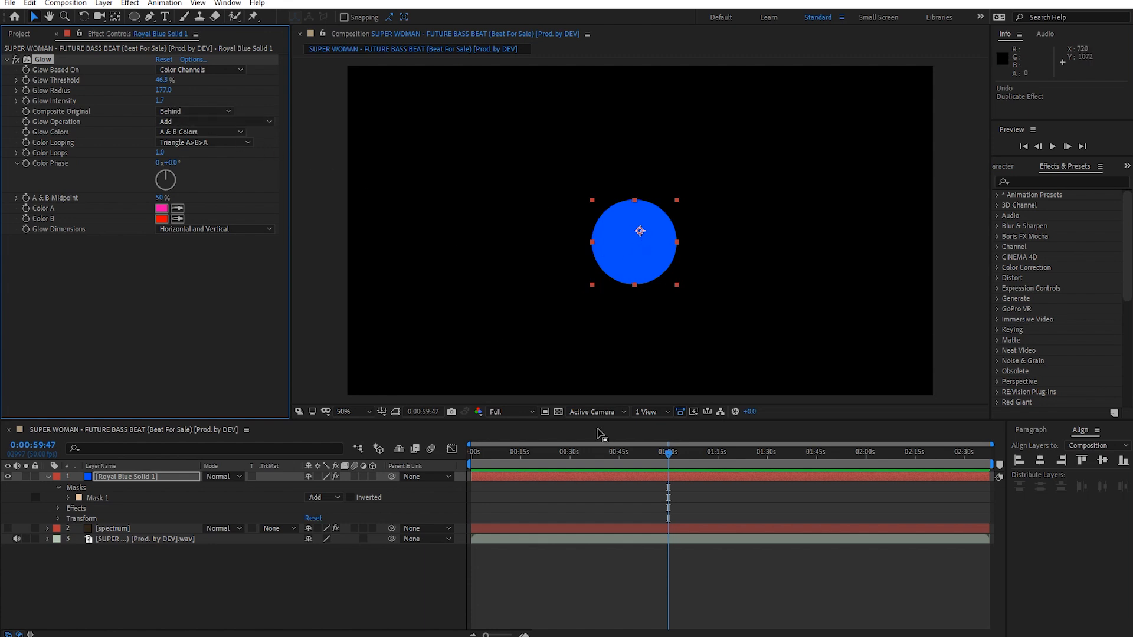
# - Set the blue circle's Glow Intensity to 11.9, Glow Radius to 197 and Glow Threshold to 34.1%
pyautogui.press('.')
pyautogui.moveTo(159, 100); pyautogui.dragTo(424, 92)
pyautogui.moveTo(750, 67); pyautogui.dragTo(747, 67)
pyautogui.moveTo(162, 91)
pyautogui.mouseDown()
pyautogui.moveTo(112, 83)
pyautogui.moveTo(171, 80)
pyautogui.mouseUp()
pyautogui.press(',')
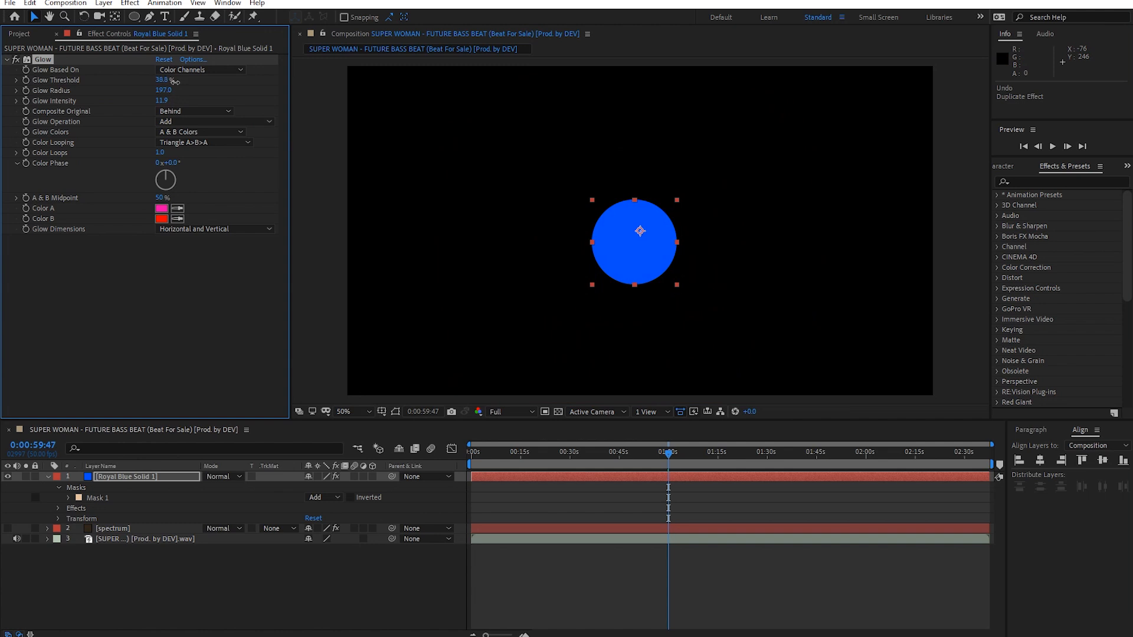
pyautogui.moveTo(170, 81); pyautogui.dragTo(167, 81)
pyautogui.press('.')
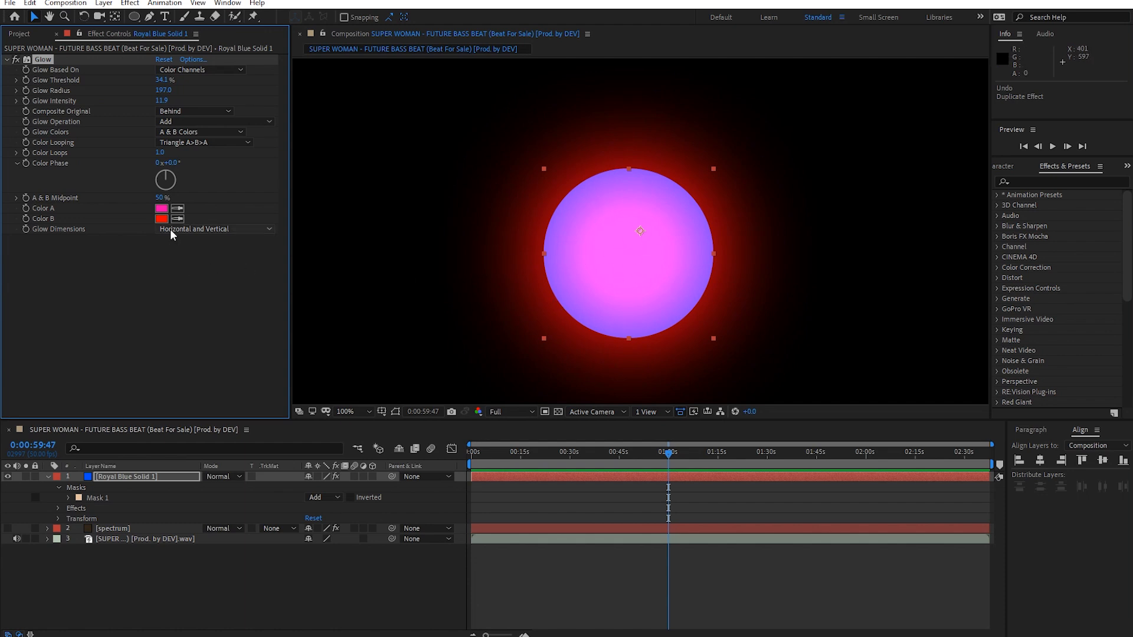
# - Try the Normal, Screen and Hard Light glow operations on the circle, returning to Add
pyautogui.click(33, 164)
pyautogui.click(218, 121)
pyautogui.click(215, 148)
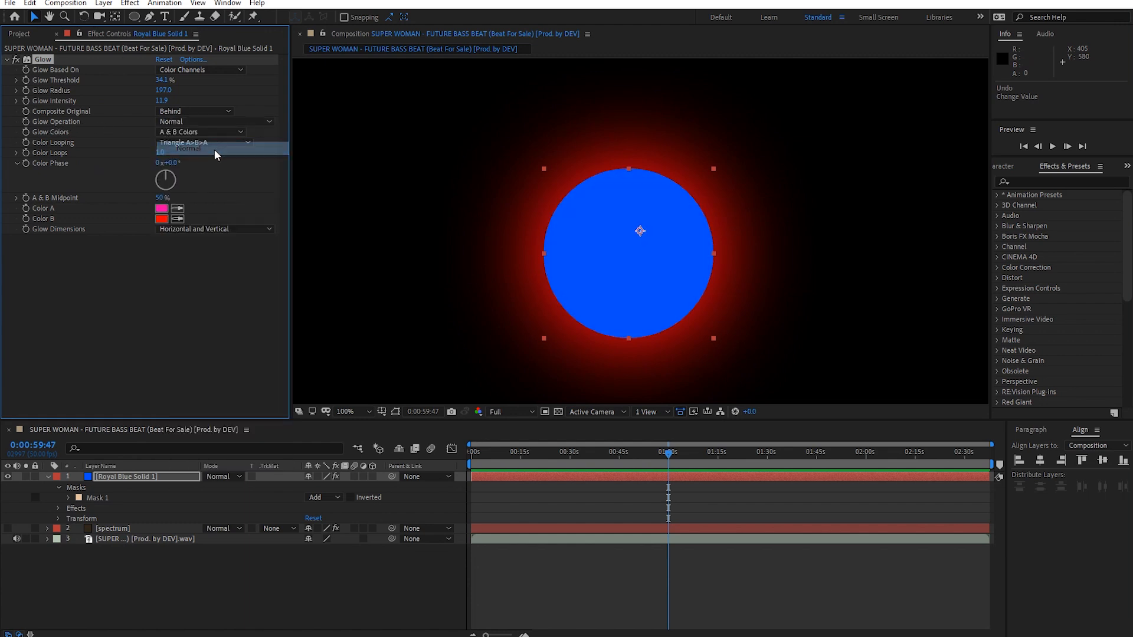
pyautogui.click(260, 122)
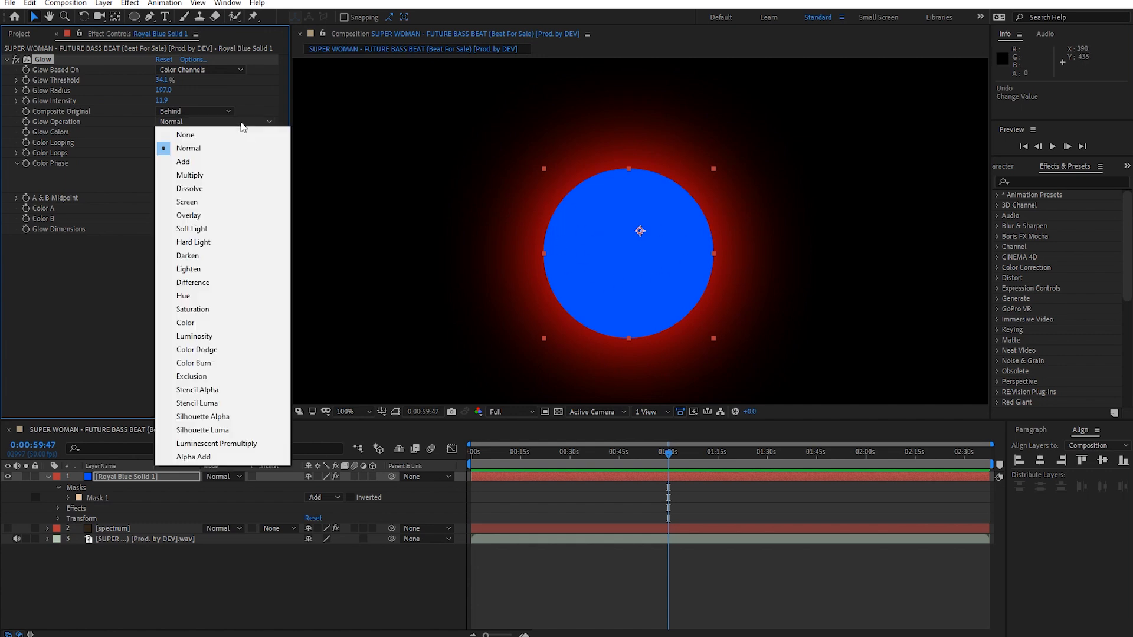
pyautogui.click(236, 163)
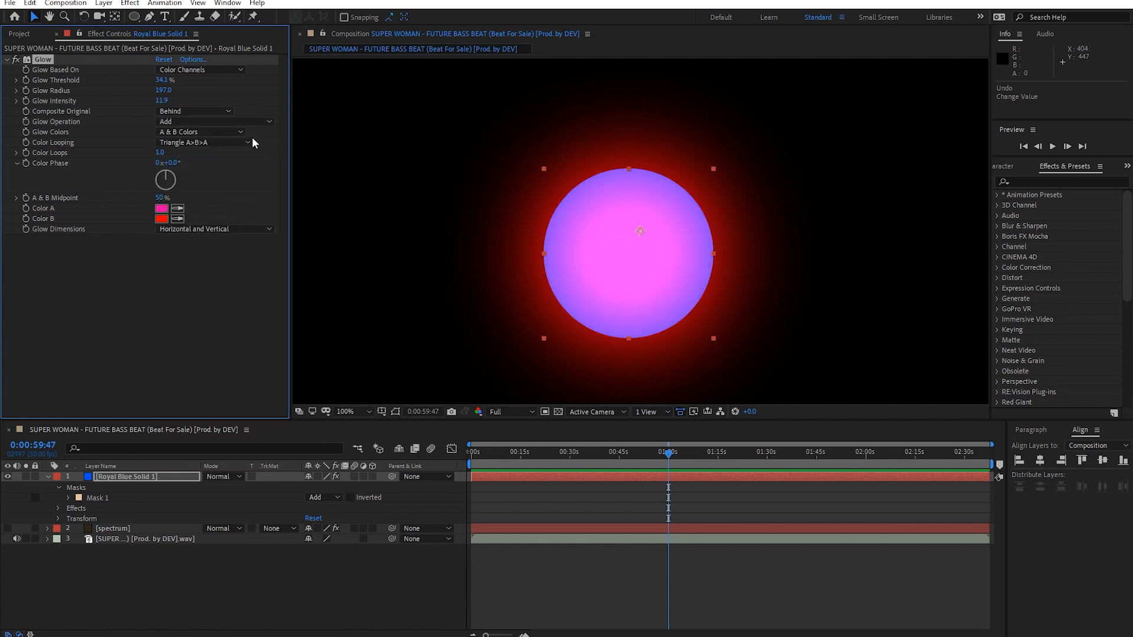
pyautogui.click(246, 123)
pyautogui.click(226, 202)
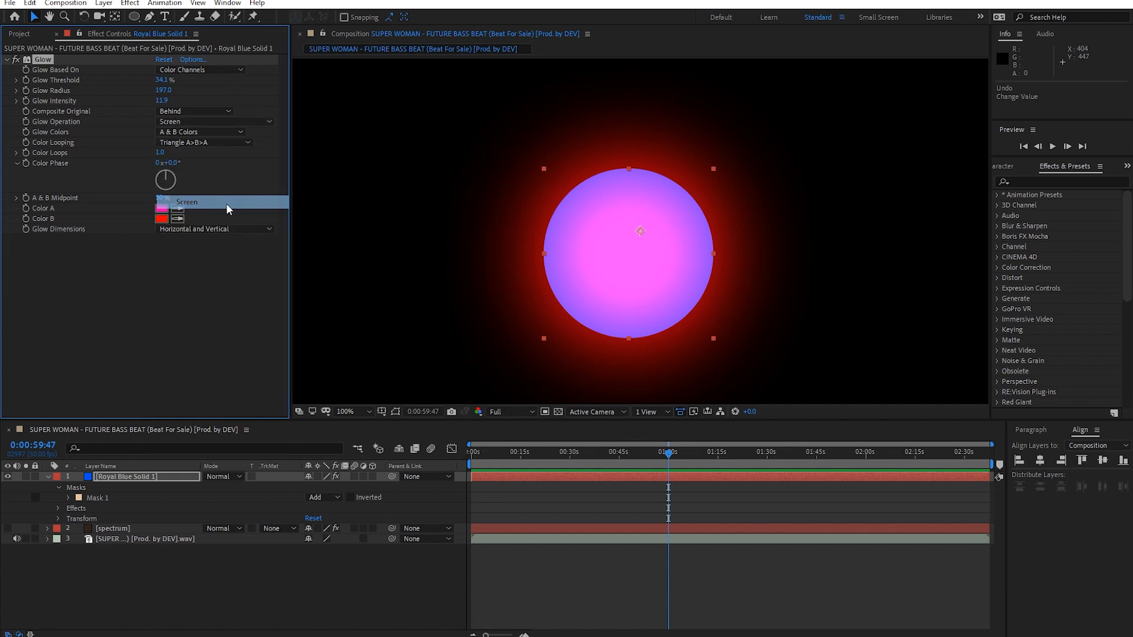
pyautogui.click(225, 123)
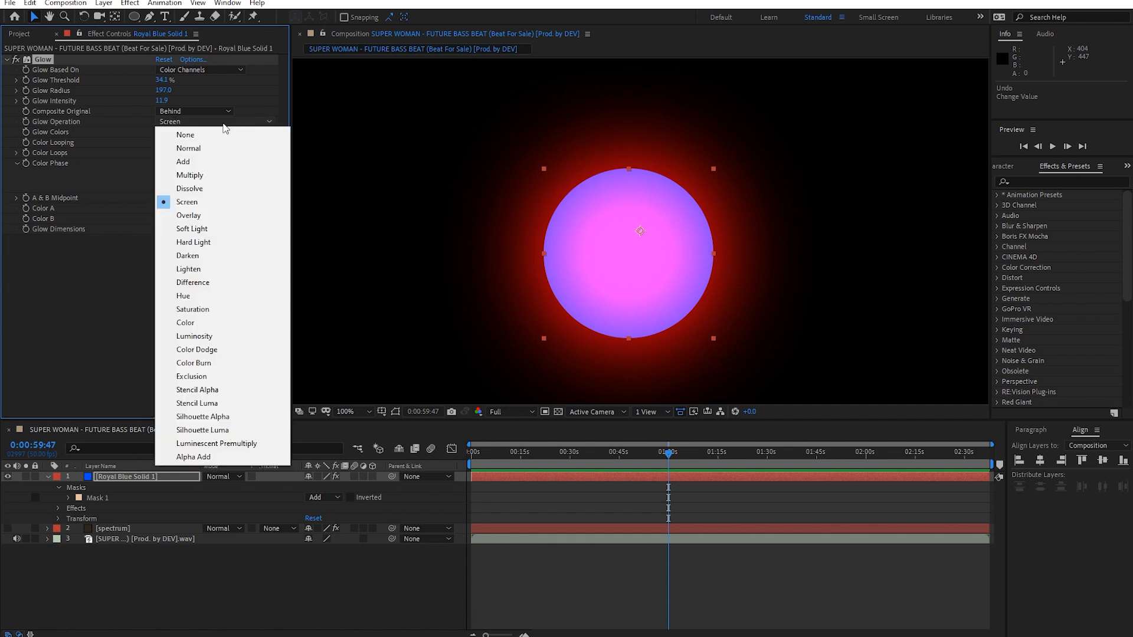
pyautogui.click(215, 242)
pyautogui.click(271, 123)
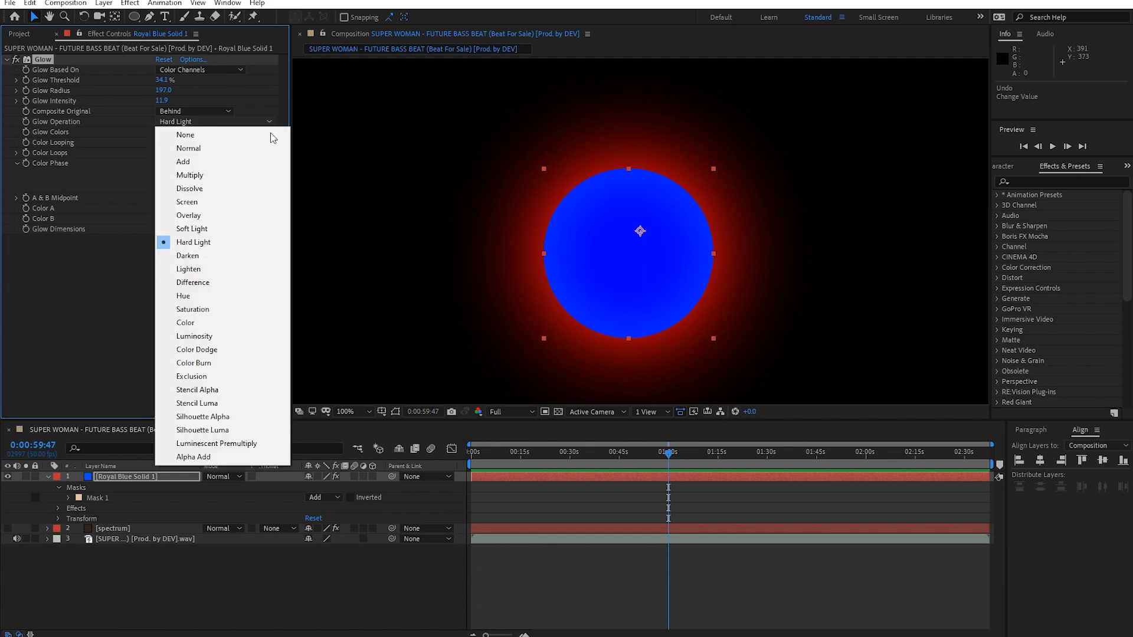
pyautogui.click(251, 160)
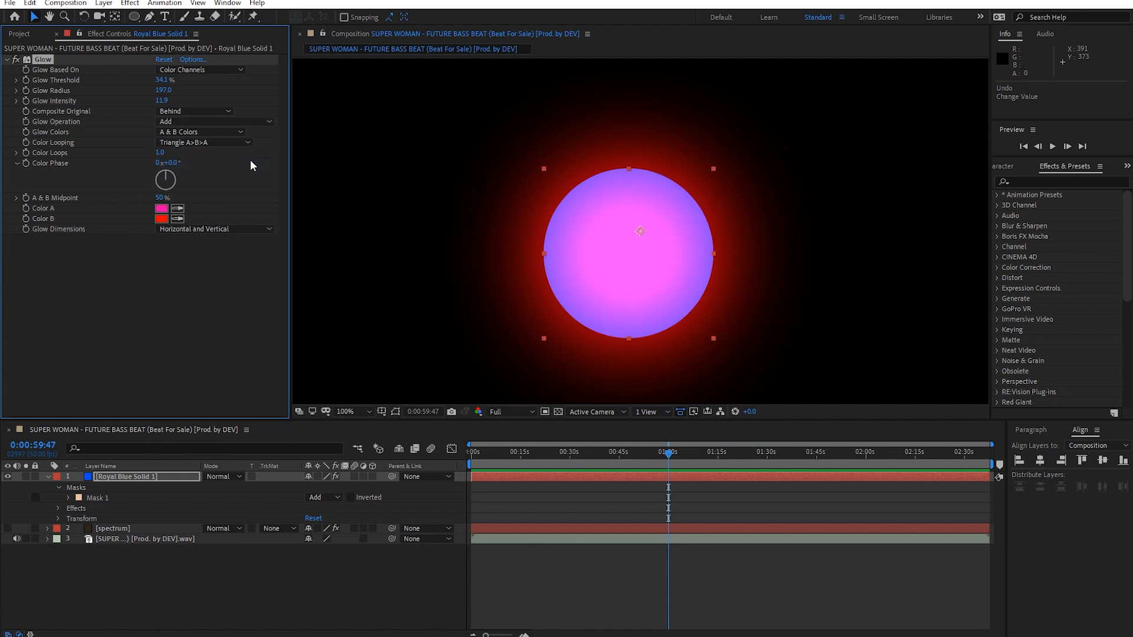
# - Set the circle's Glow Color A to blue (007EFF) and Color B to a similar bright blue
pyautogui.scroll(-2, 624, 286)
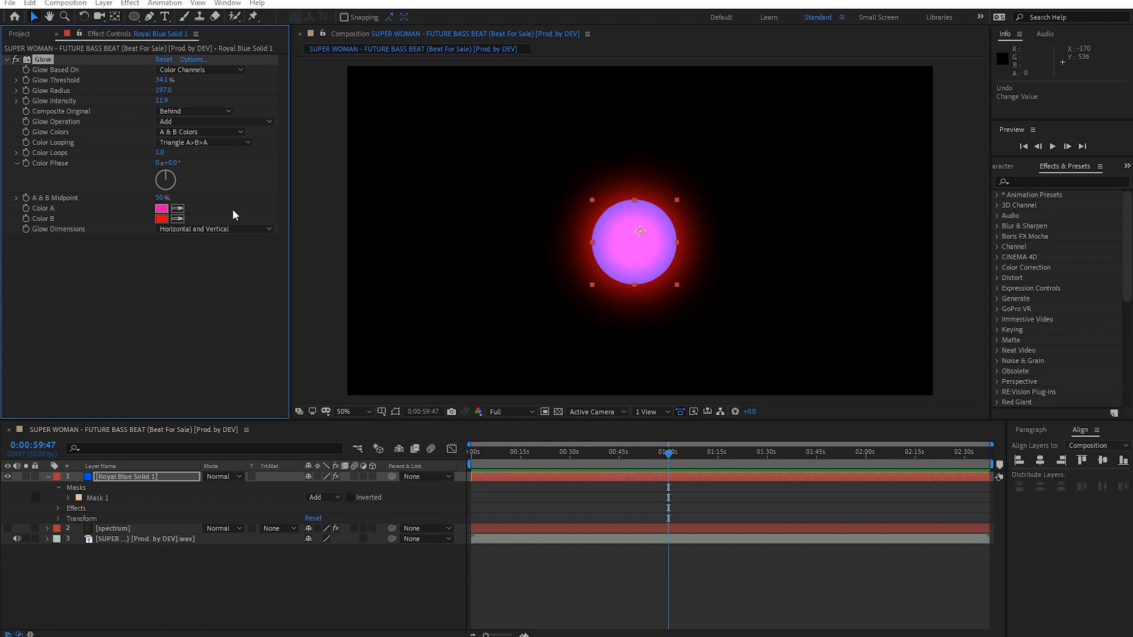
pyautogui.click(161, 208)
pyautogui.click(919, 398)
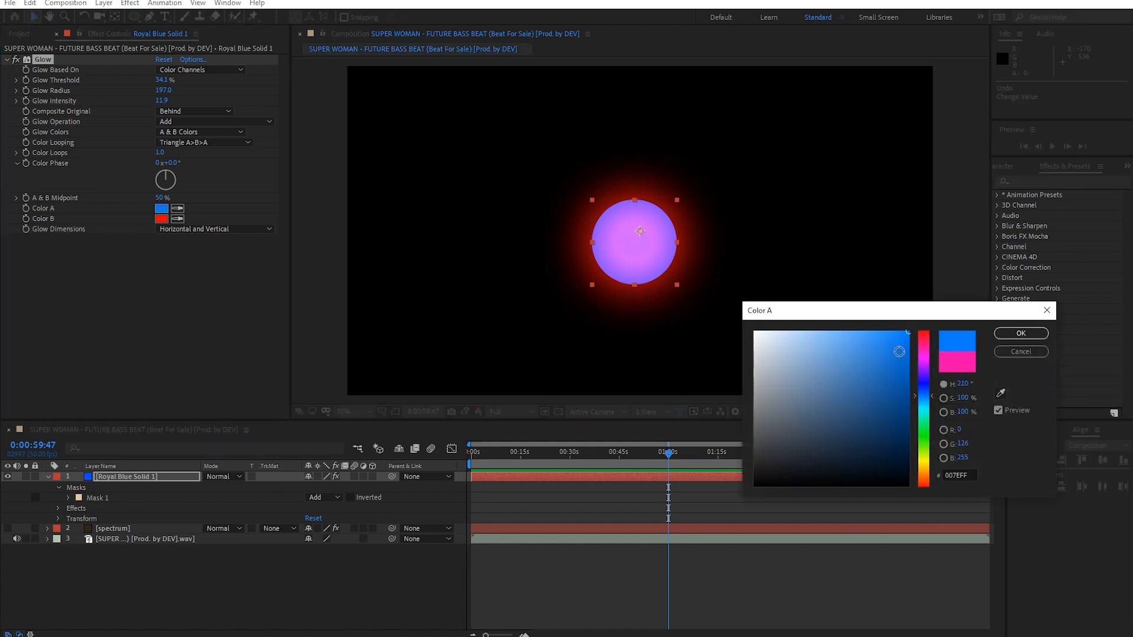
pyautogui.click(1021, 334)
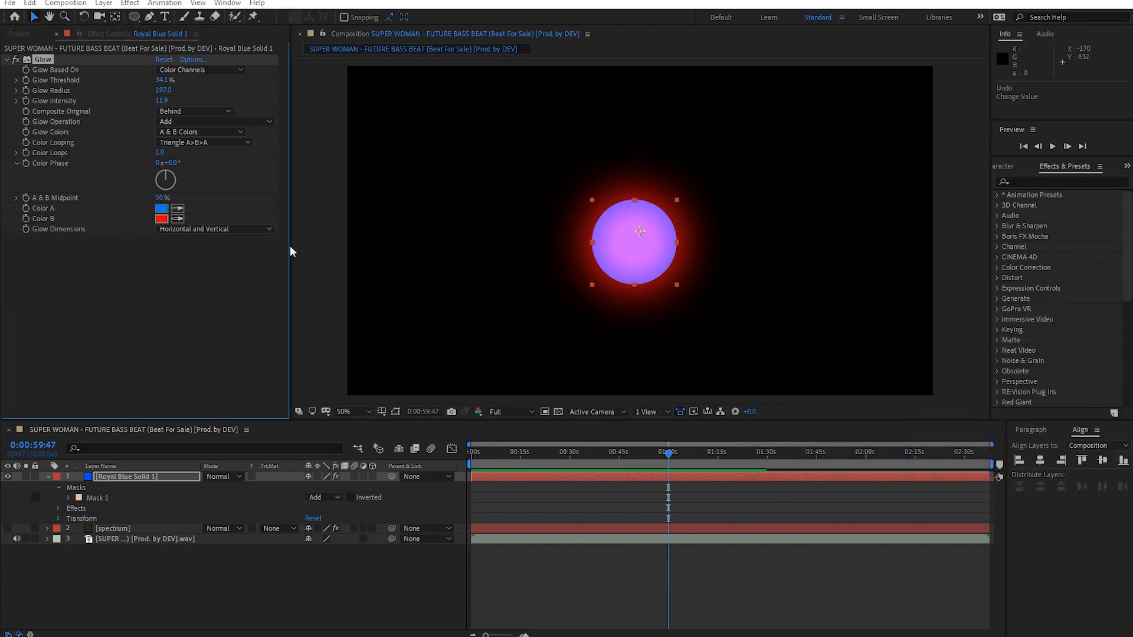
pyautogui.click(161, 219)
pyautogui.click(927, 400)
pyautogui.click(1020, 333)
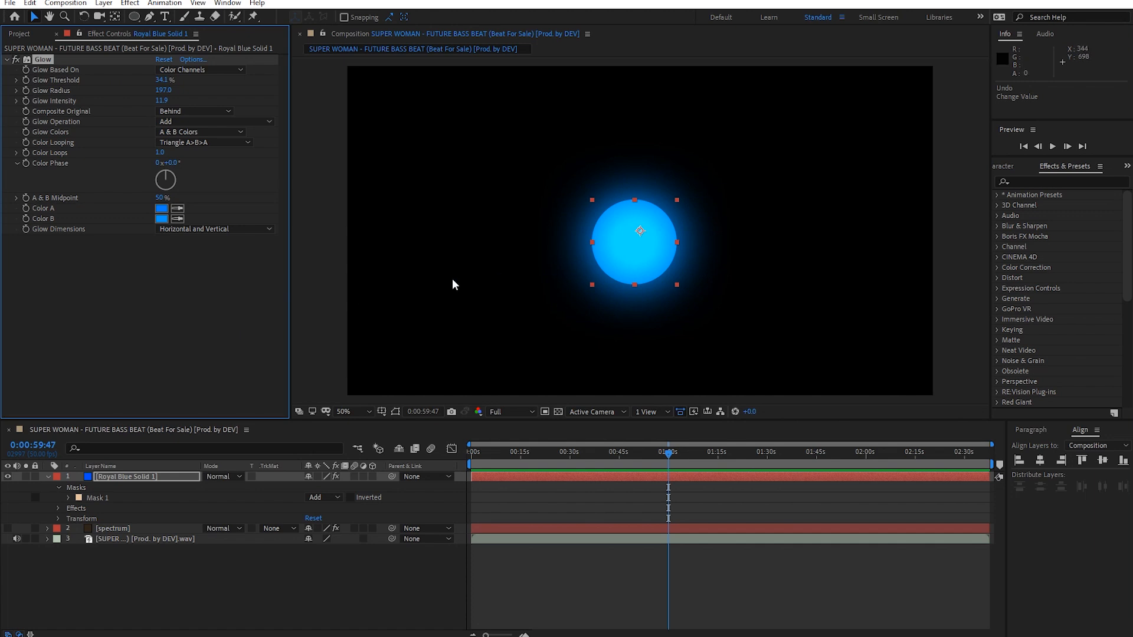
pyautogui.click(234, 329)
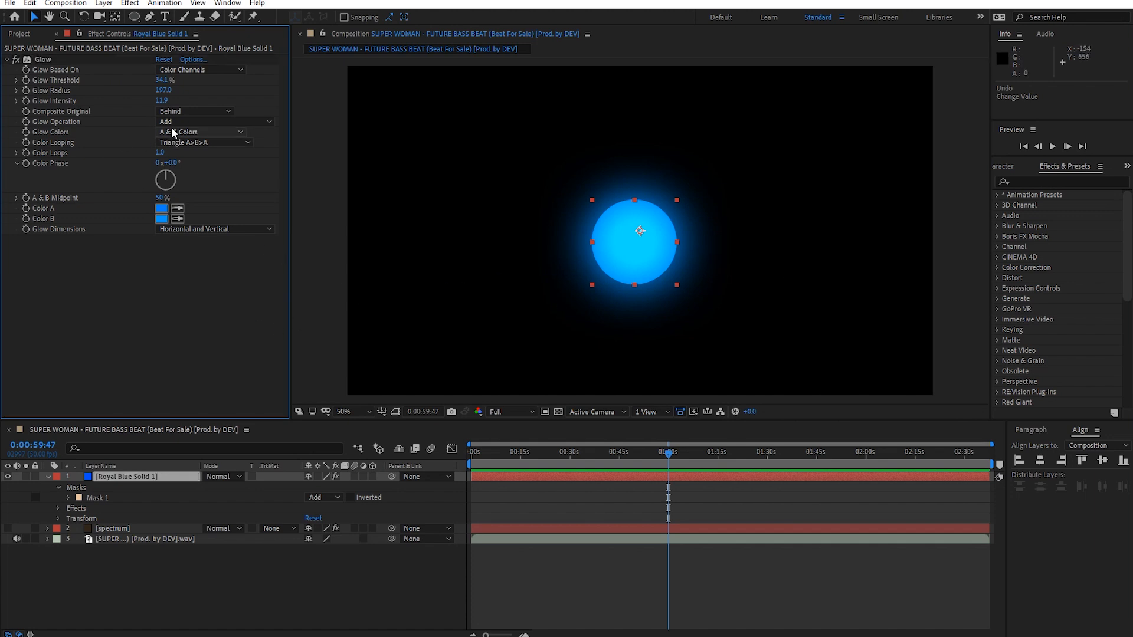
# - Lower the circle's Glow Intensity to 10.3 and toggle the Glow effect on and off, leaving it disabled
pyautogui.moveTo(167, 104); pyautogui.dragTo(65, 99)
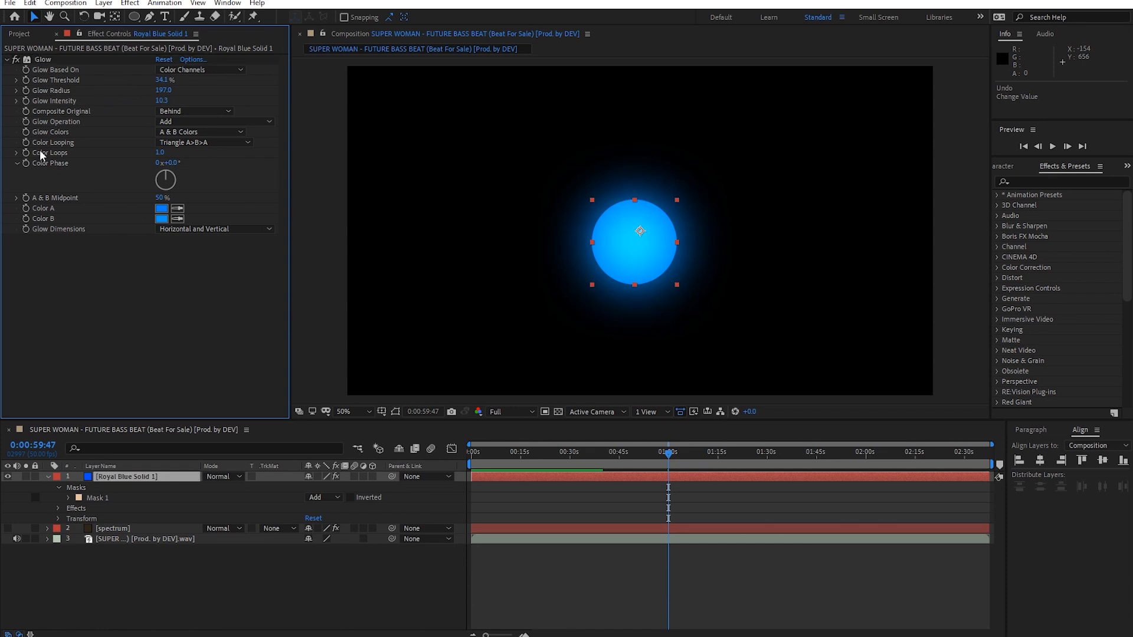
pyautogui.click(7, 59)
pyautogui.click(15, 58)
pyautogui.click(15, 58)
pyautogui.click(16, 58)
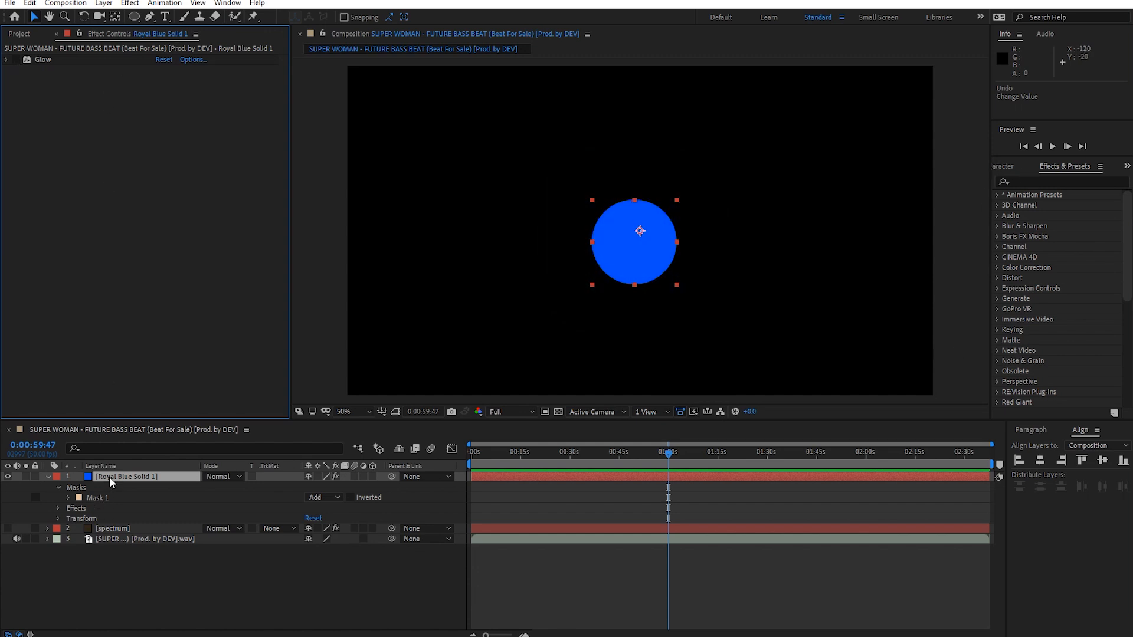
# - Duplicate the circle's Glow effect, reset the copy to its defaults and enable both Glow effects
pyautogui.click(42, 60)
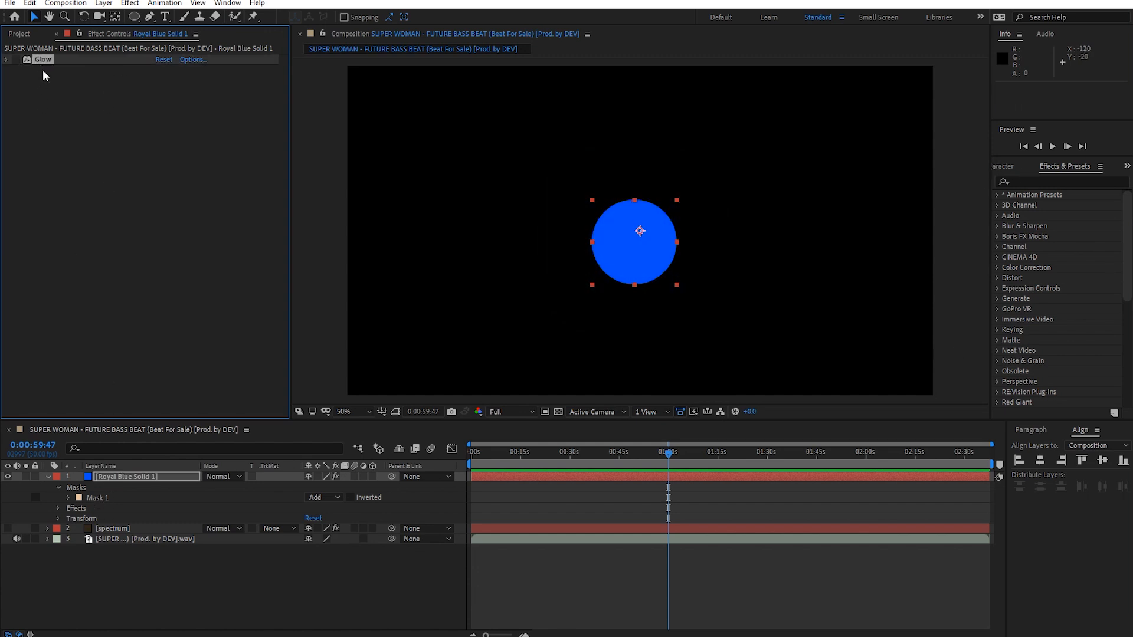
pyautogui.hotkey('ctrl', 'd')
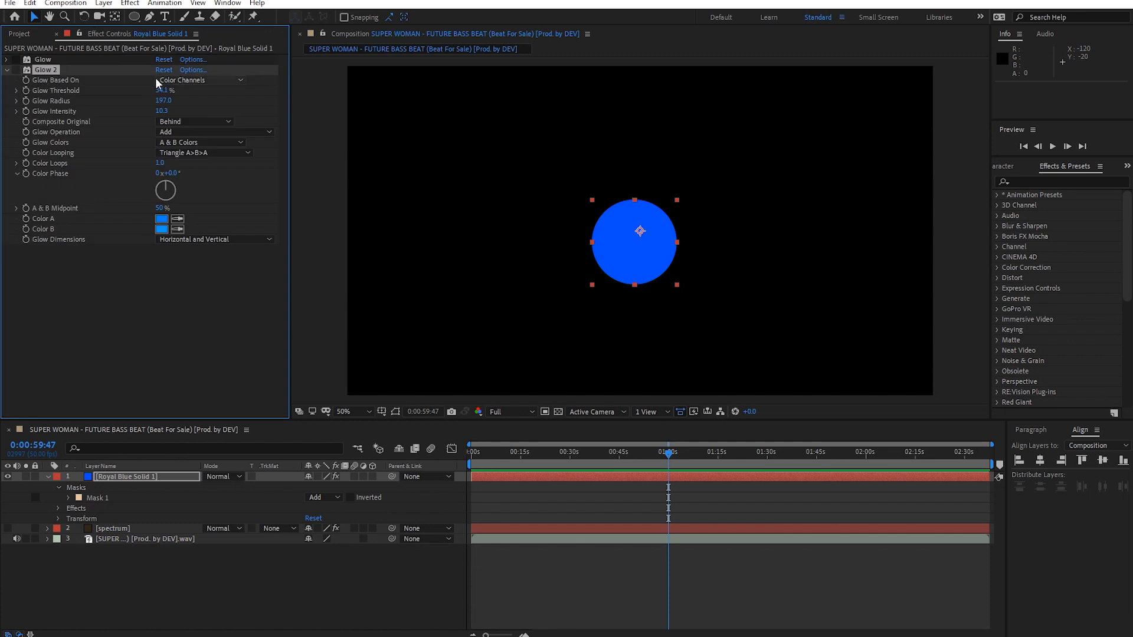
pyautogui.click(15, 69)
pyautogui.click(164, 69)
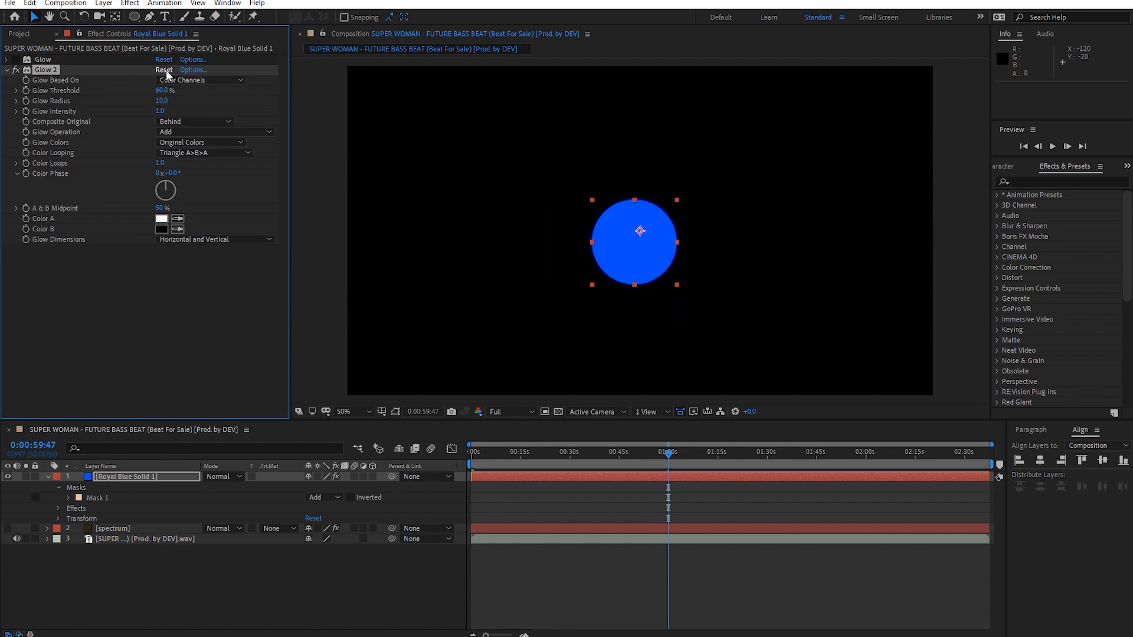
pyautogui.click(111, 241)
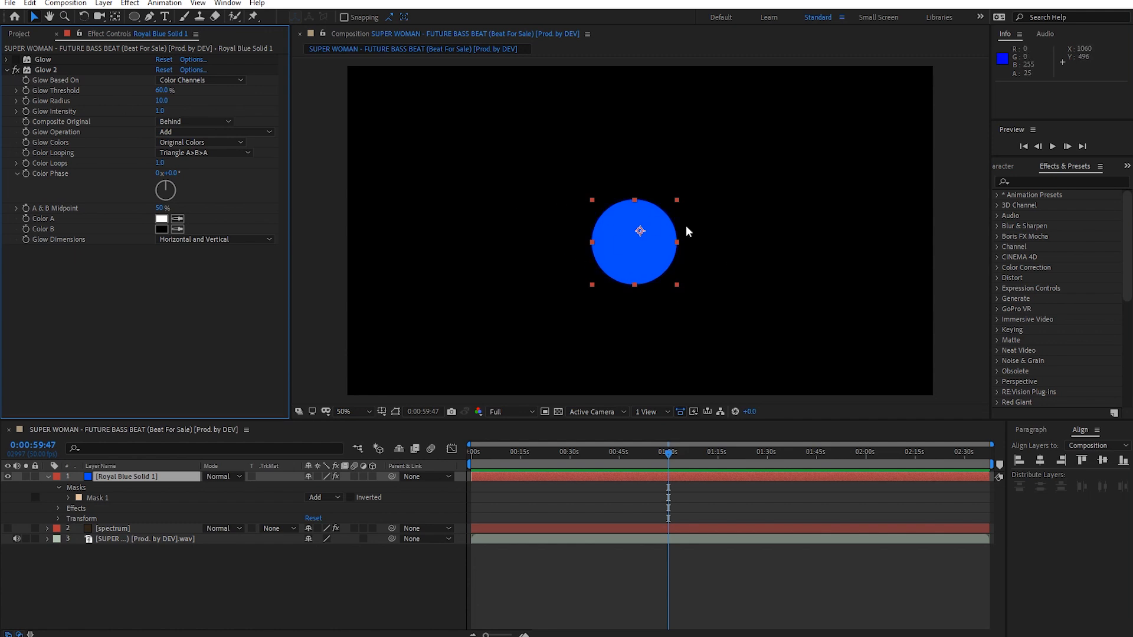
pyautogui.click(16, 60)
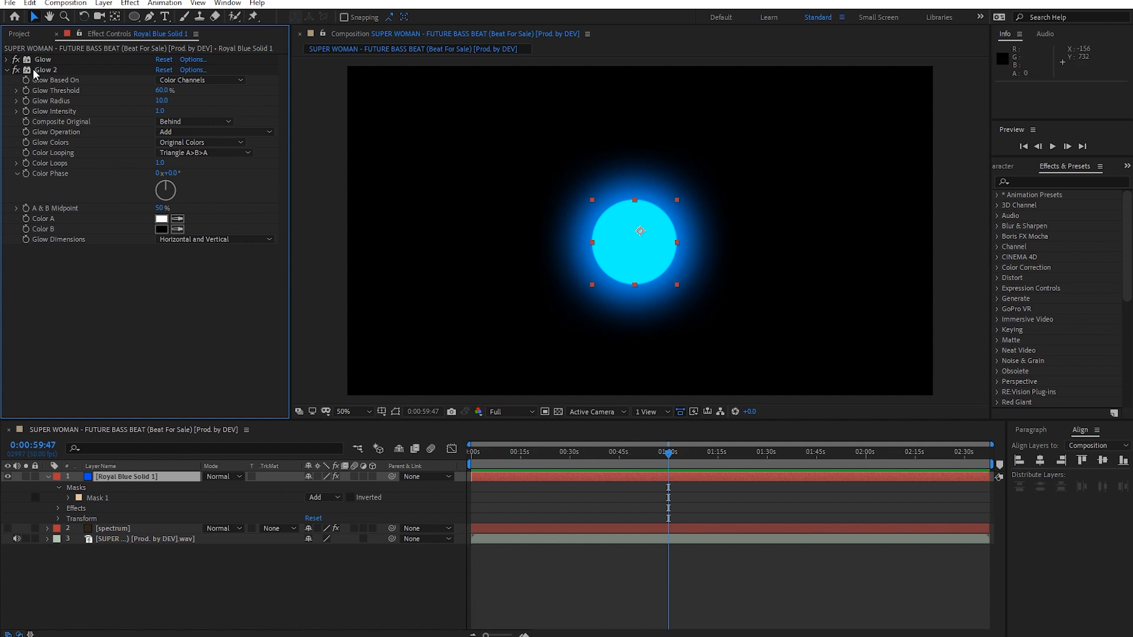
pyautogui.click(30, 67)
# - Delete the blue solid layer and make the spectrum layer visible
pyautogui.click(143, 601)
pyautogui.click(141, 480)
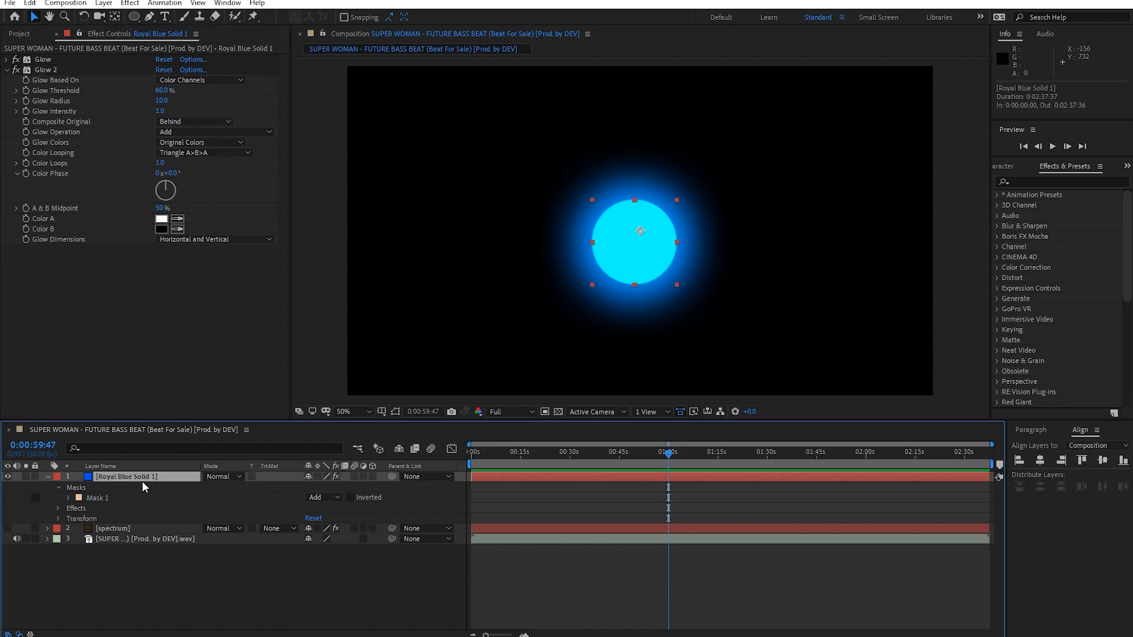
pyautogui.press('Delete')
pyautogui.click(8, 476)
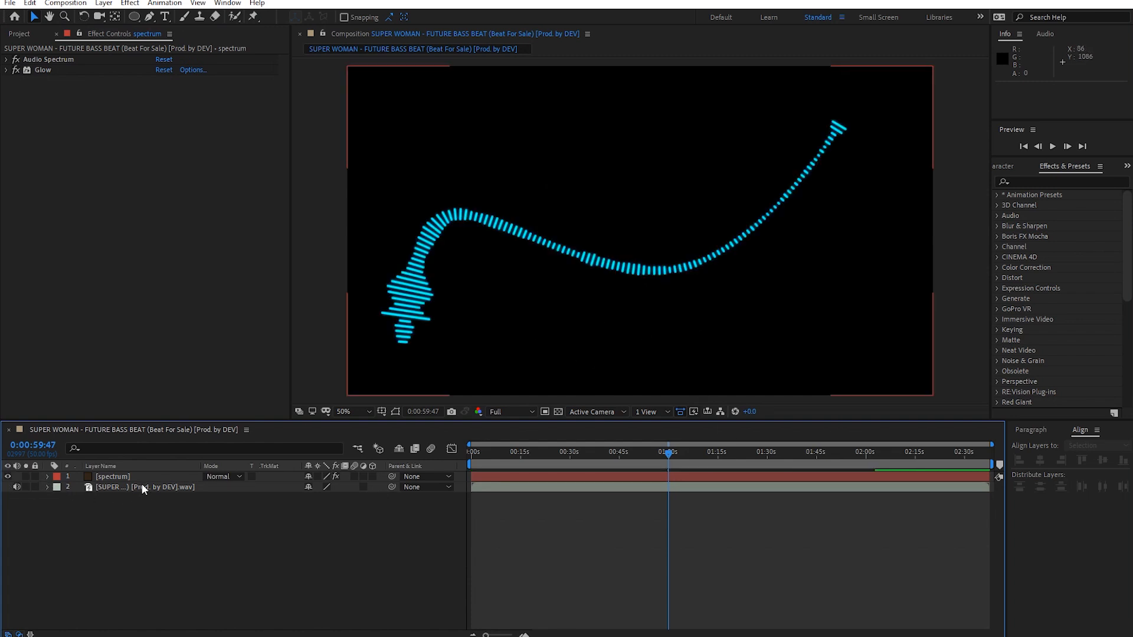
# - Set the spectrum layer's Glow Color A to bright blue and Color B to blue 009CFF
pyautogui.click(119, 476)
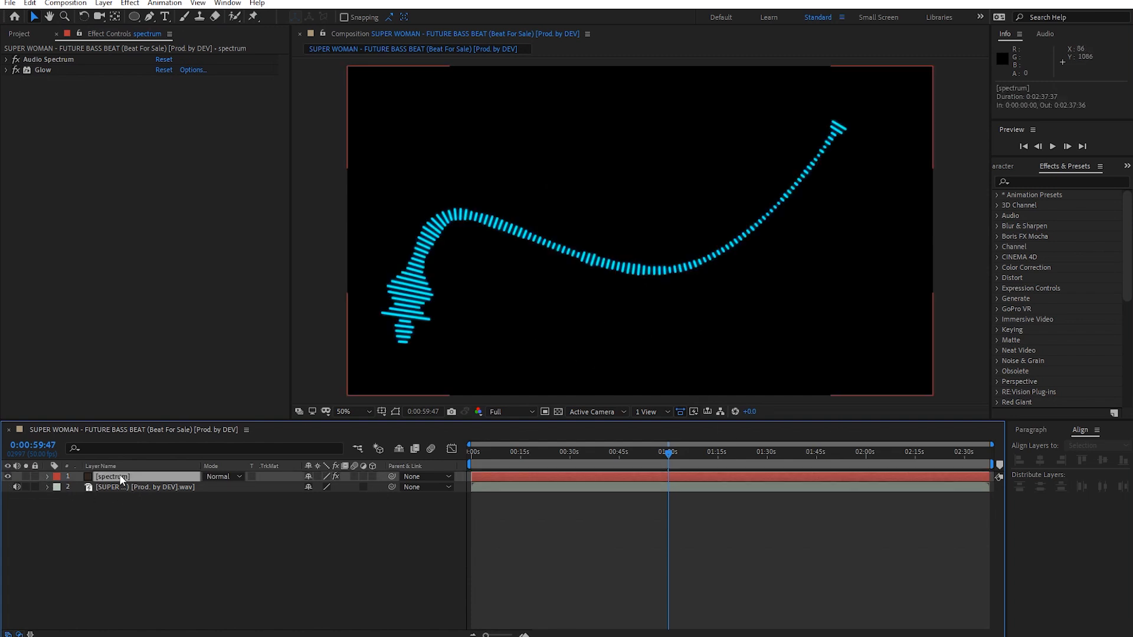
pyautogui.click(7, 70)
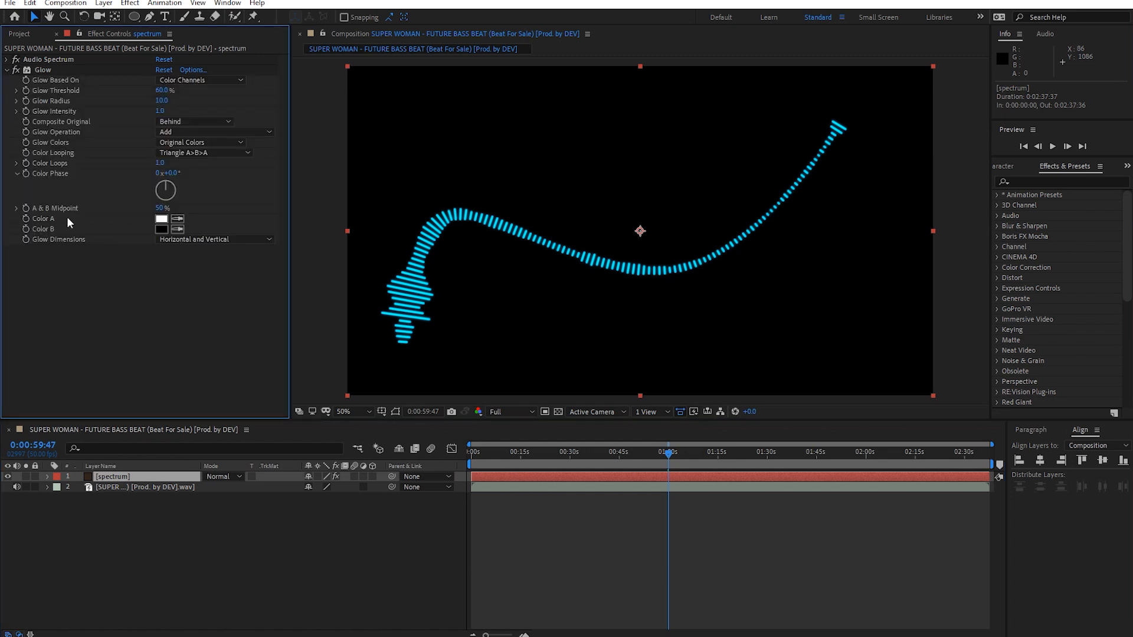
pyautogui.click(159, 220)
pyautogui.click(927, 406)
pyautogui.moveTo(906, 354); pyautogui.dragTo(925, 315)
pyautogui.click(1021, 334)
pyautogui.click(161, 229)
pyautogui.click(923, 399)
pyautogui.moveTo(904, 366); pyautogui.dragTo(912, 328)
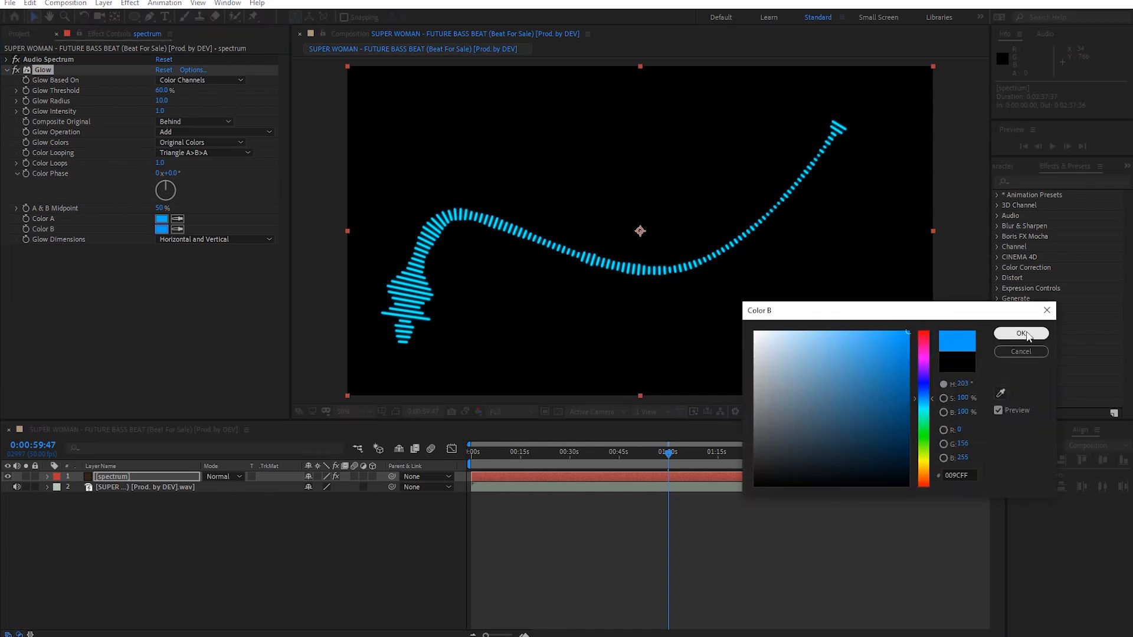
pyautogui.click(1021, 333)
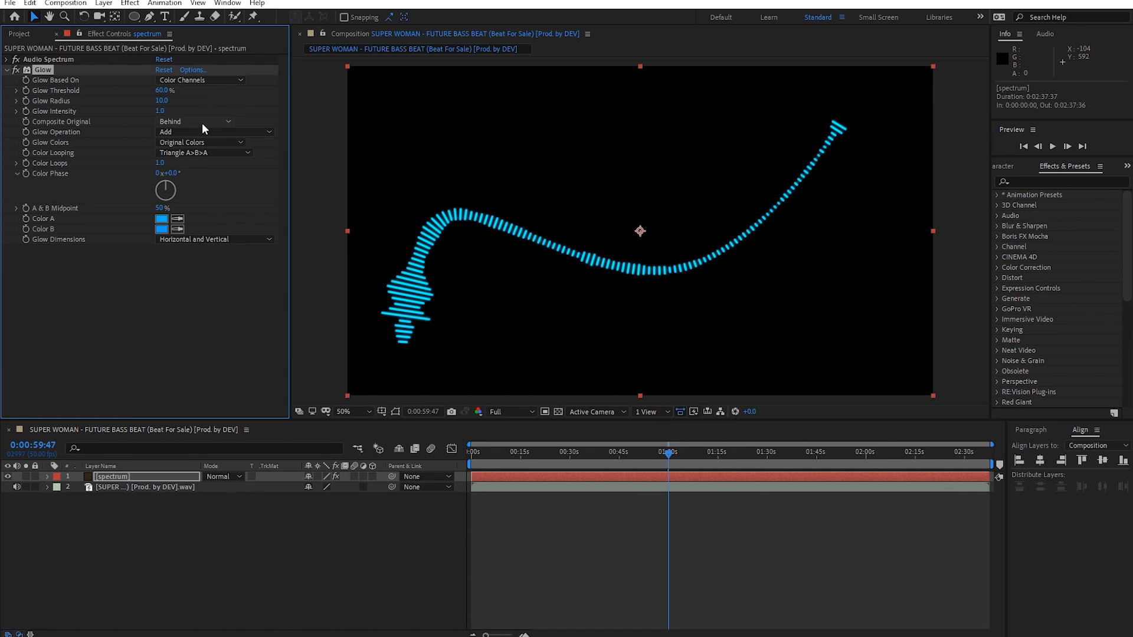
# - Switch the spectrum's Glow to A & B Colors with threshold 16.9%, radius 45 and intensity 3.1
pyautogui.click(195, 143)
pyautogui.click(184, 170)
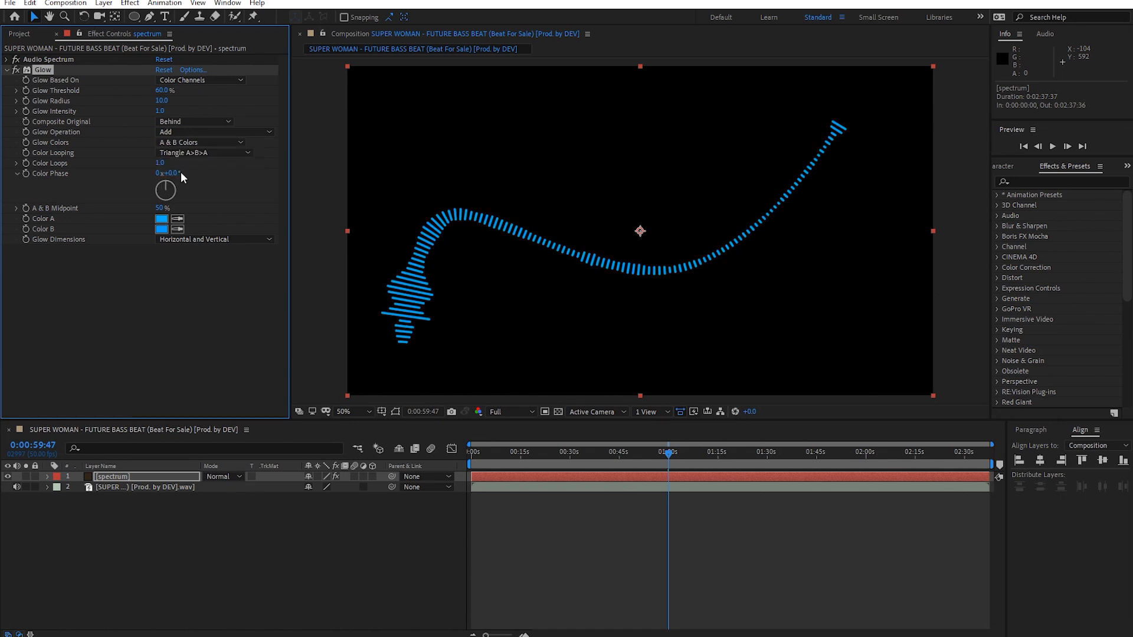
pyautogui.moveTo(154, 90); pyautogui.dragTo(257, 104)
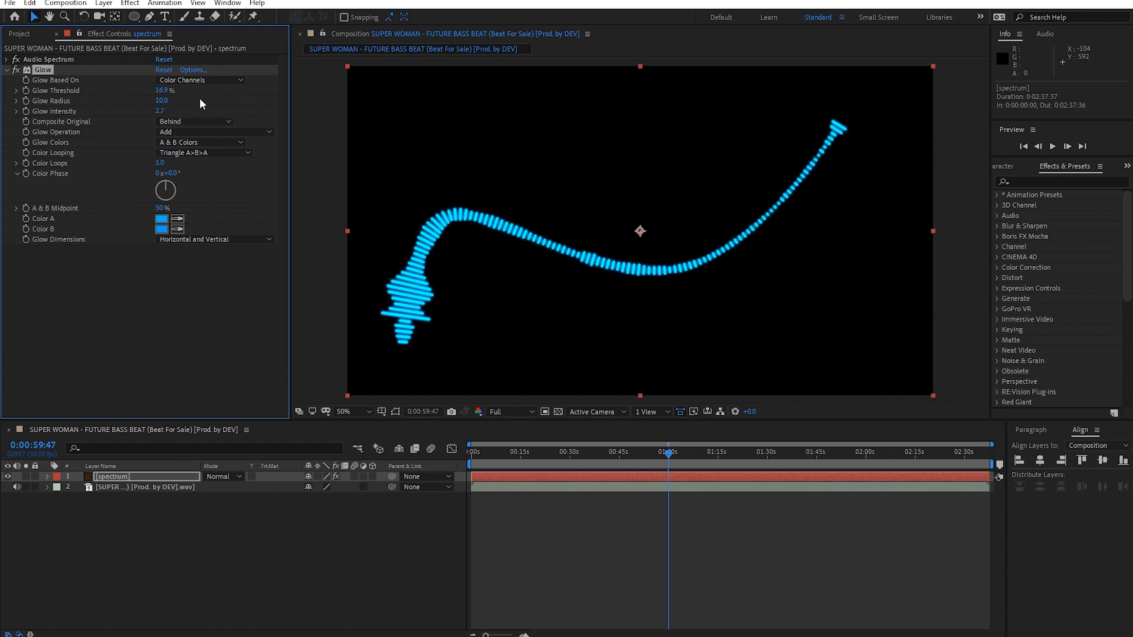
pyautogui.moveTo(162, 101); pyautogui.dragTo(218, 112)
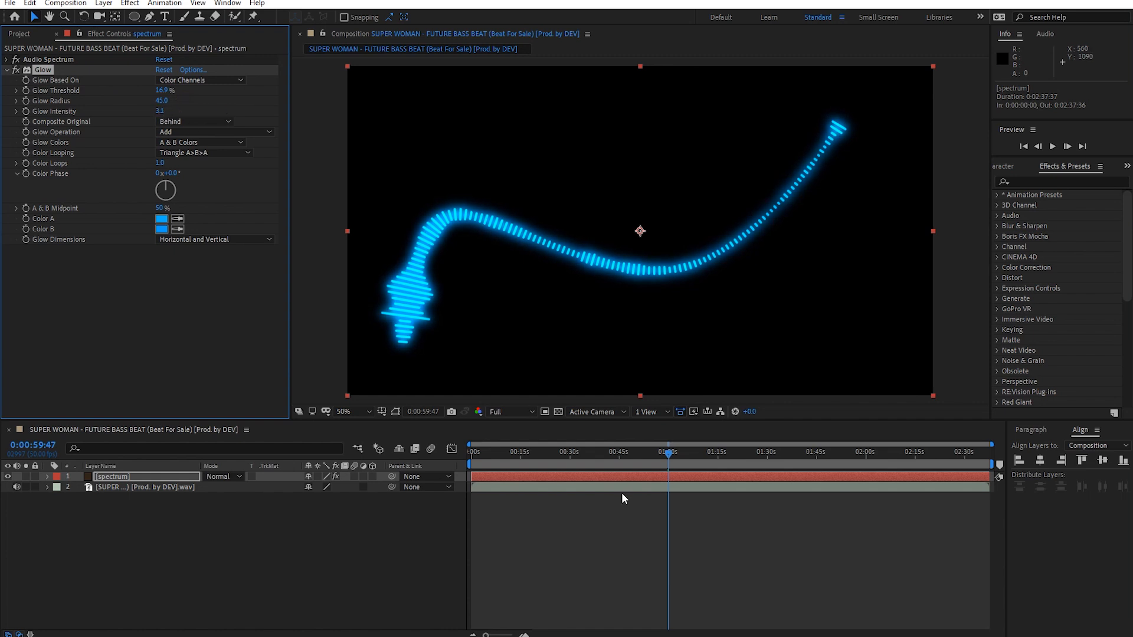
# - Play the composition from about 0:00:46 to preview the glowing spectrum
pyautogui.click(624, 458)
pyautogui.press('space')
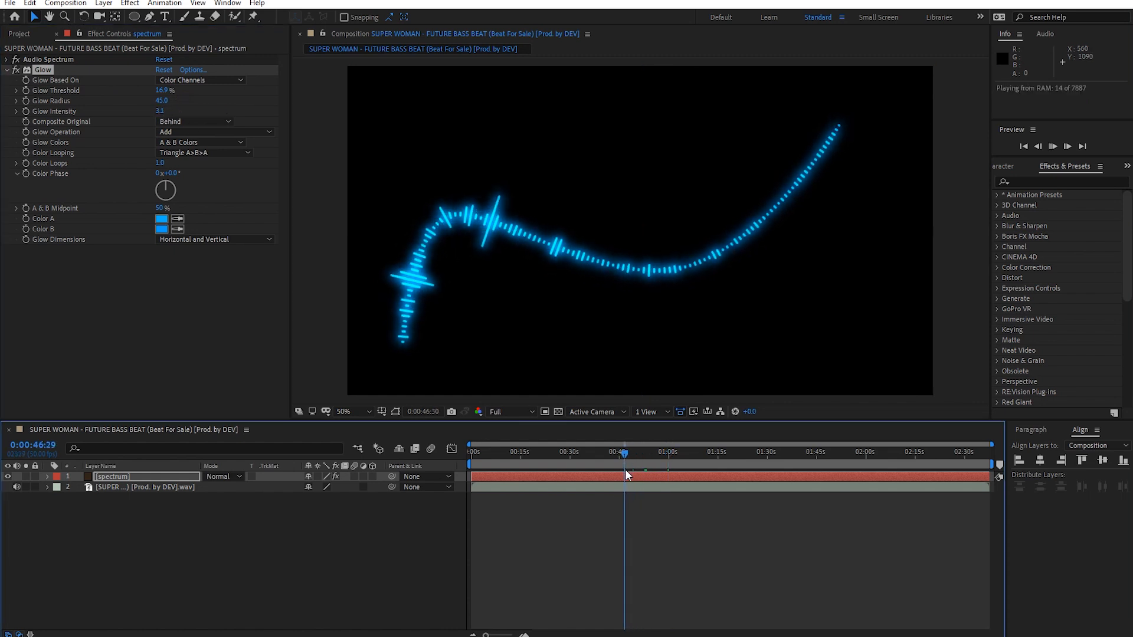
# - Set the spectrum's Glow threshold to 11.4%, radius to 42 and intensity to 3.4, then preview from about 0:00:42
pyautogui.press('space')
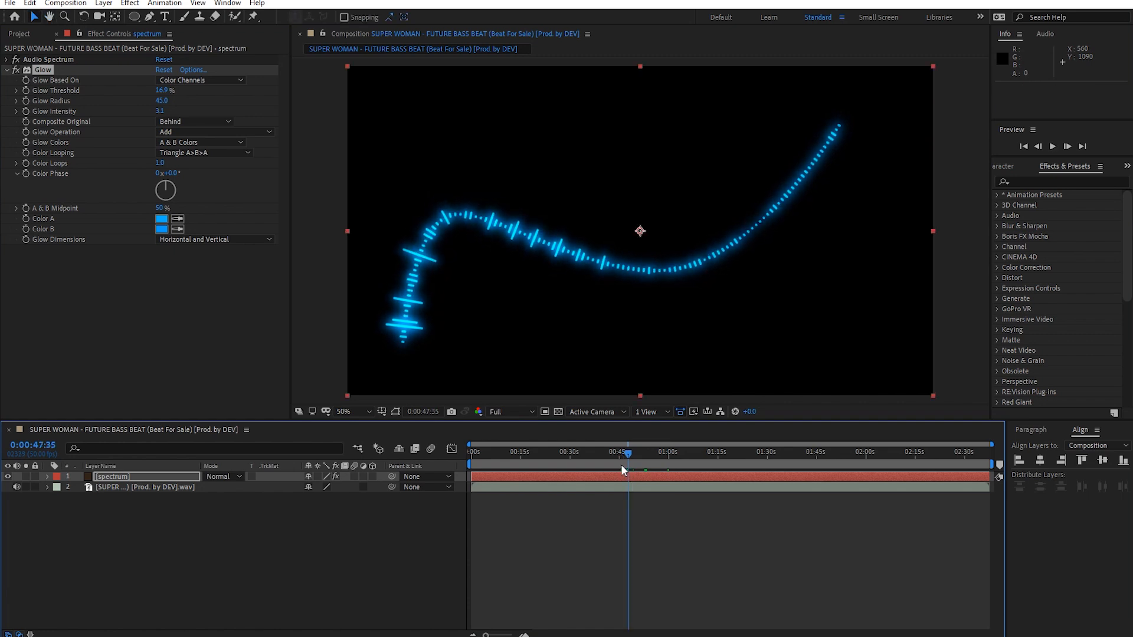
pyautogui.moveTo(161, 90); pyautogui.dragTo(208, 109)
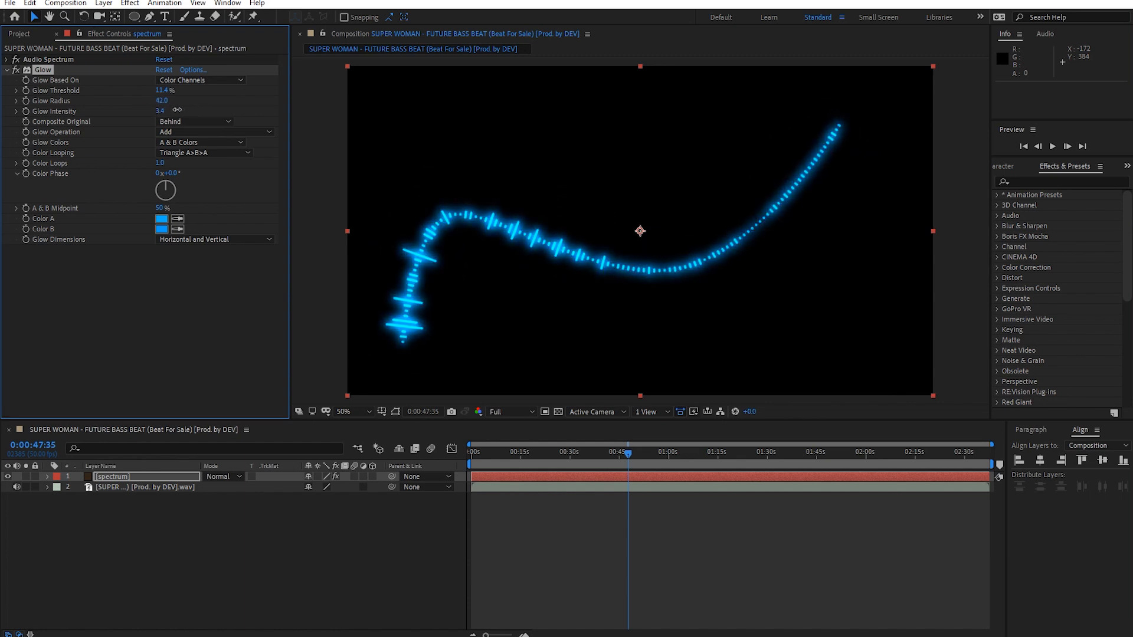
pyautogui.click(607, 453)
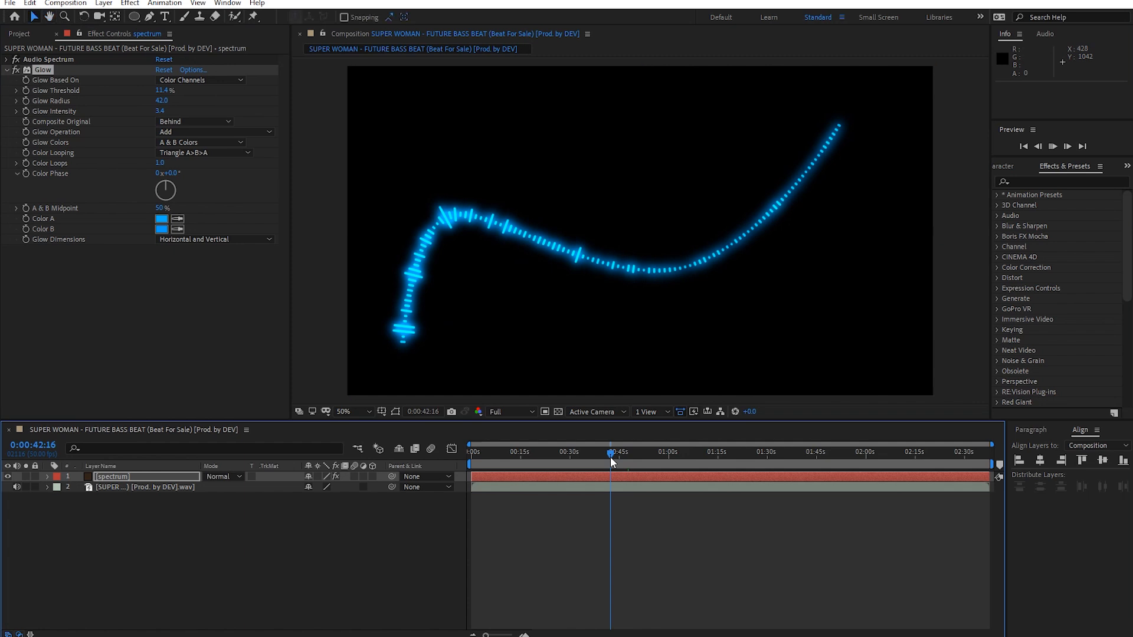
pyautogui.press('space')
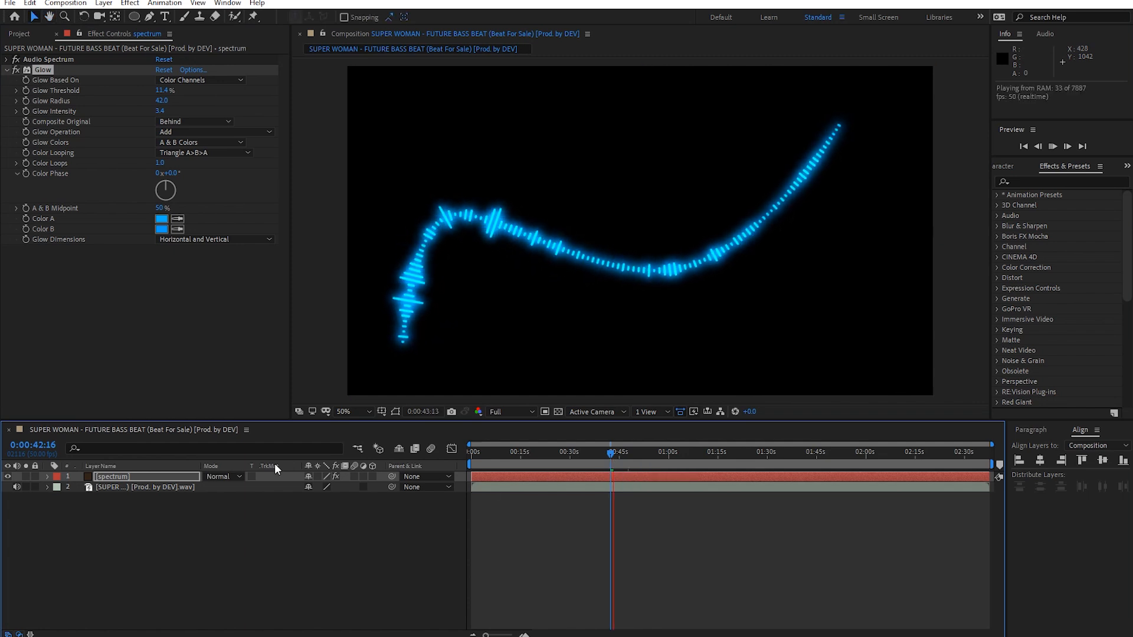
# - Show the spectrum's mask path, move its upper-right end point down and outward, and undo the last curve handle edit
pyautogui.click(145, 480)
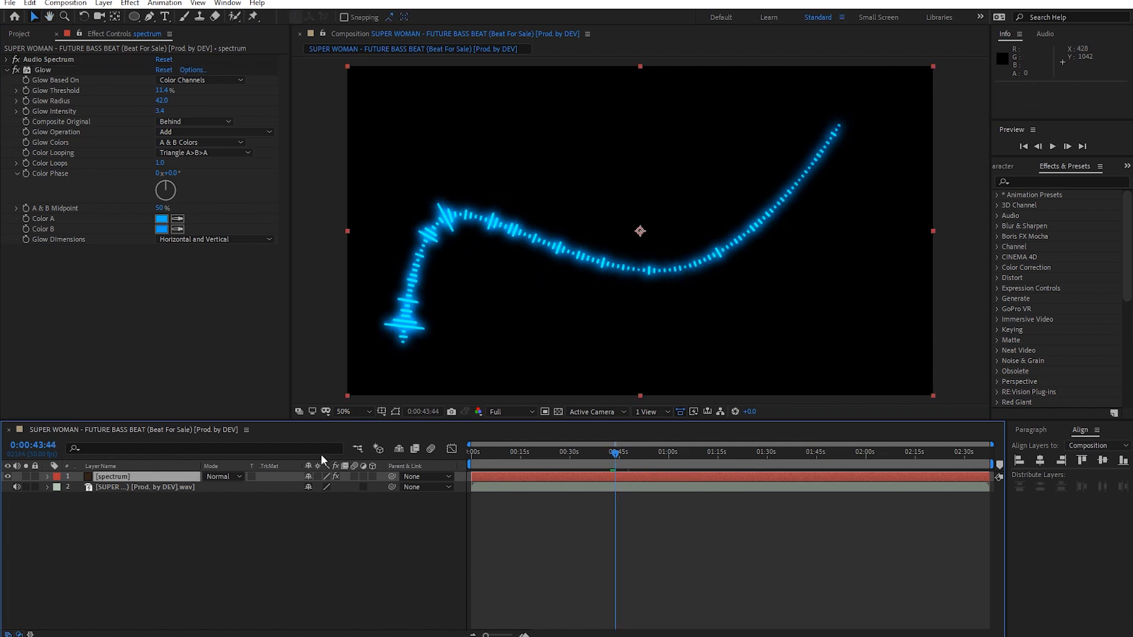
pyautogui.click(396, 413)
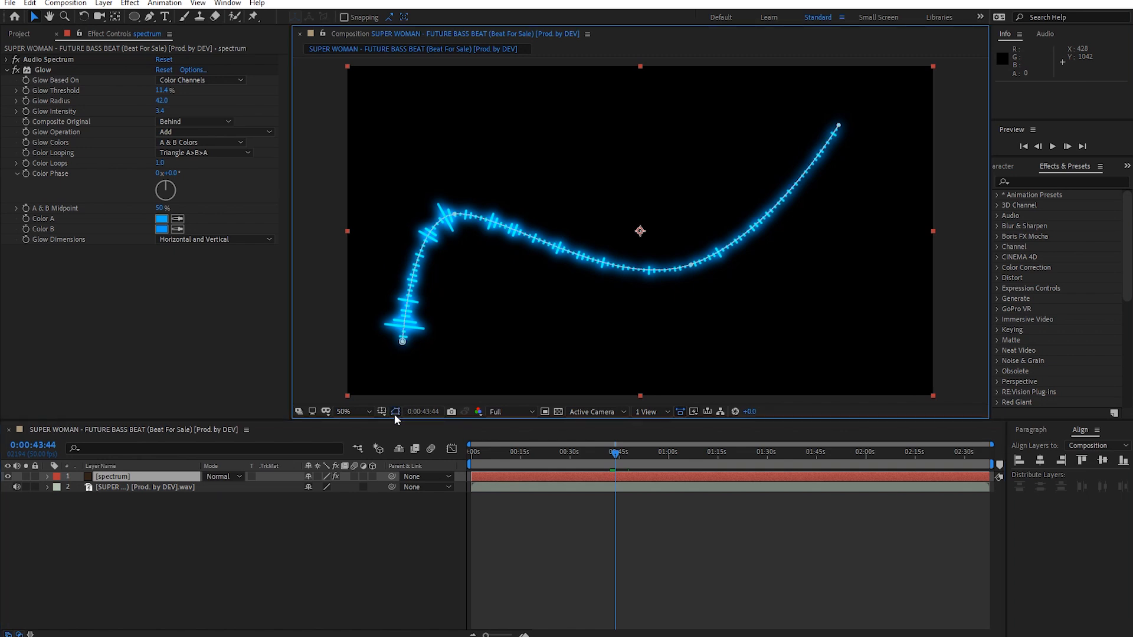
pyautogui.moveTo(840, 125); pyautogui.dragTo(883, 169)
pyautogui.moveTo(771, 238); pyautogui.dragTo(608, 233)
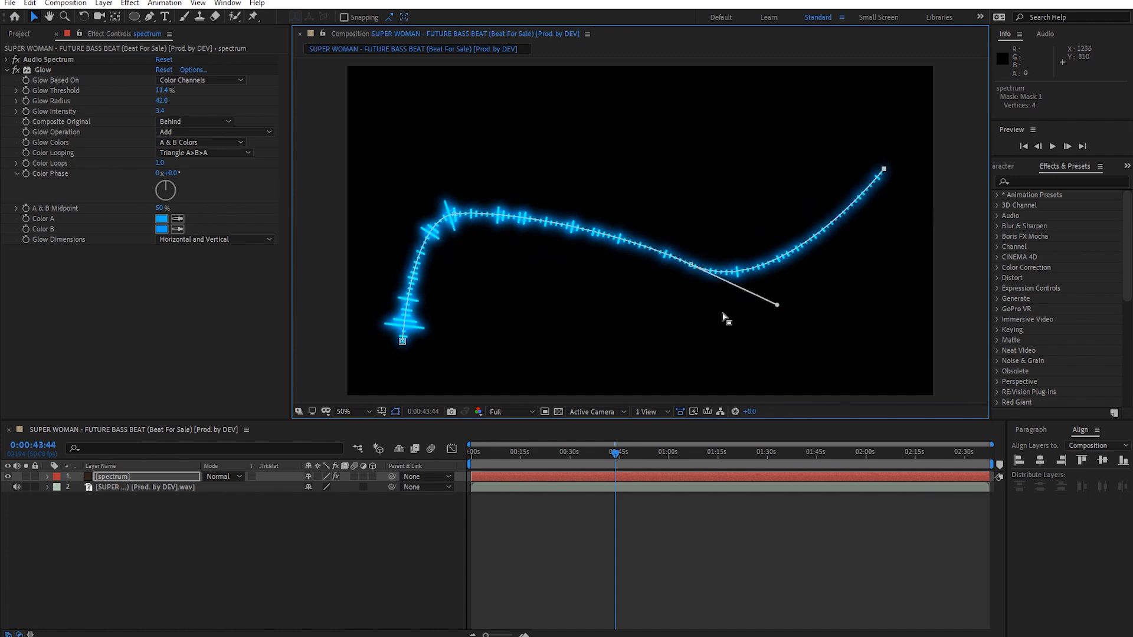
pyautogui.hotkey('ctrl', 'z')
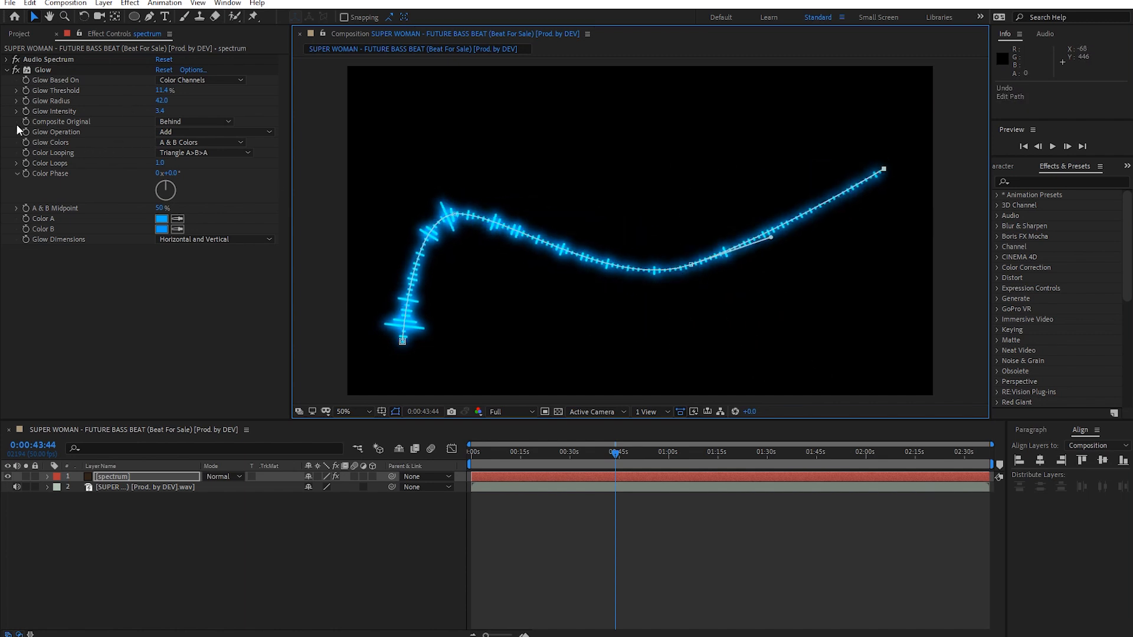
# - Set the Audio Spectrum's maximum height to 4890 and check the spectrum at the start of the composition
pyautogui.click(7, 70)
pyautogui.click(7, 59)
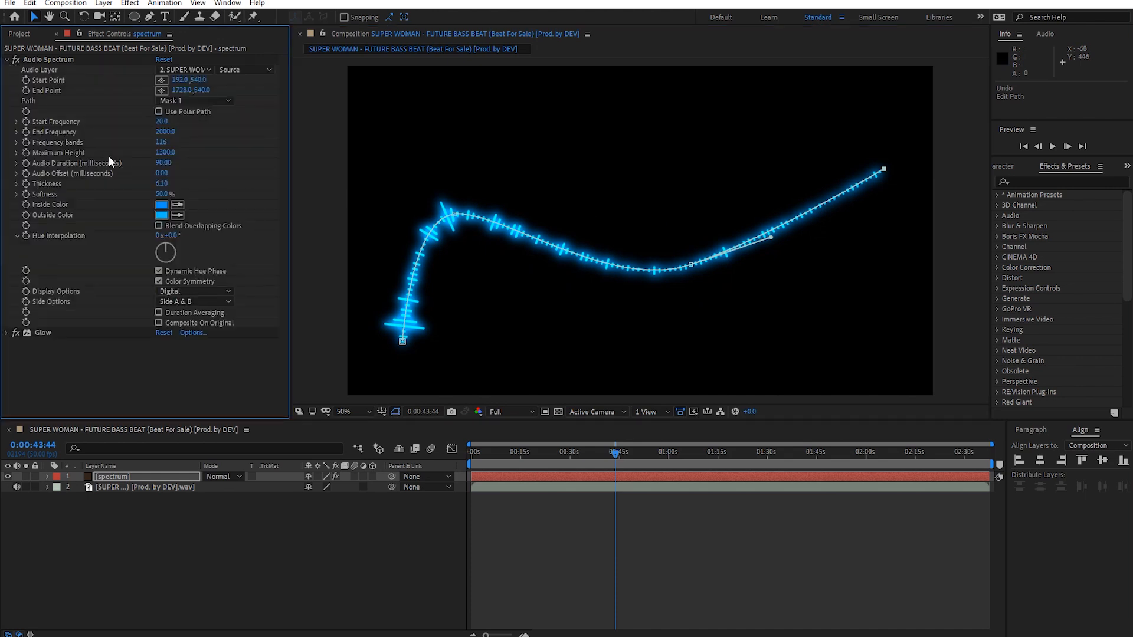
pyautogui.moveTo(165, 153); pyautogui.dragTo(373, 140)
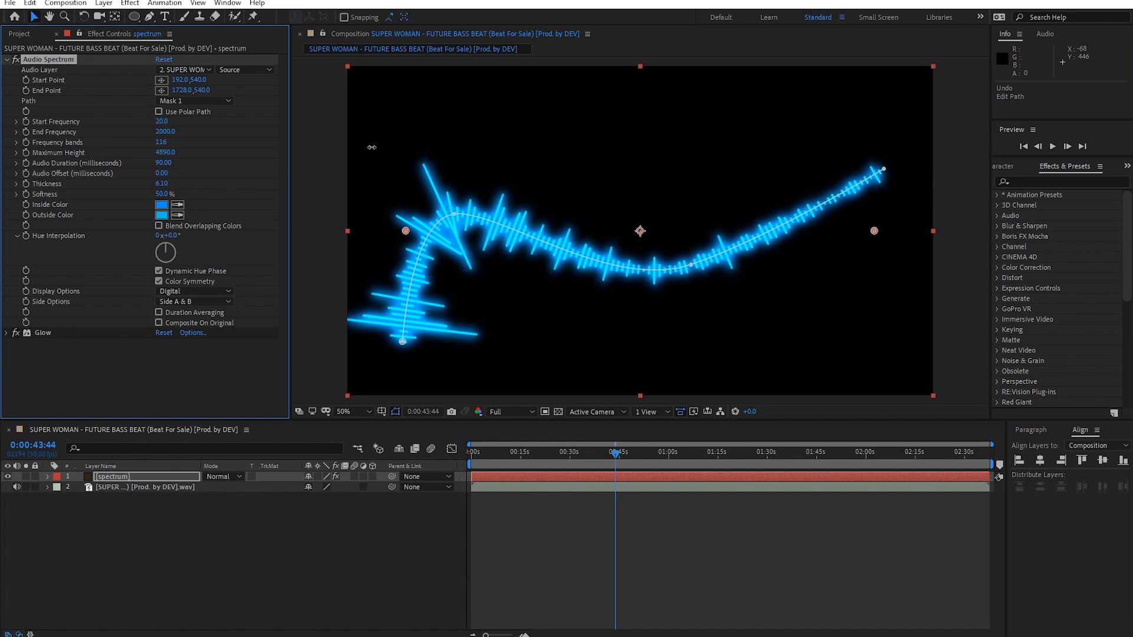
pyautogui.click(471, 458)
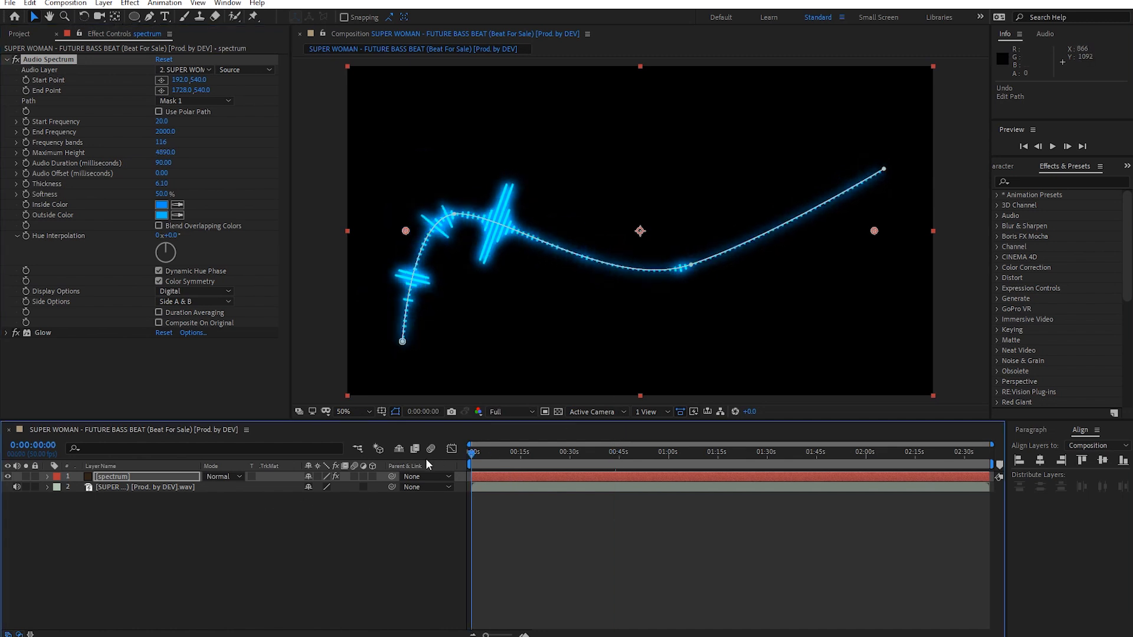
# - Enable Mask Path keyframing for the spectrum's Mask 1 at 0:00:38:21
pyautogui.click(597, 458)
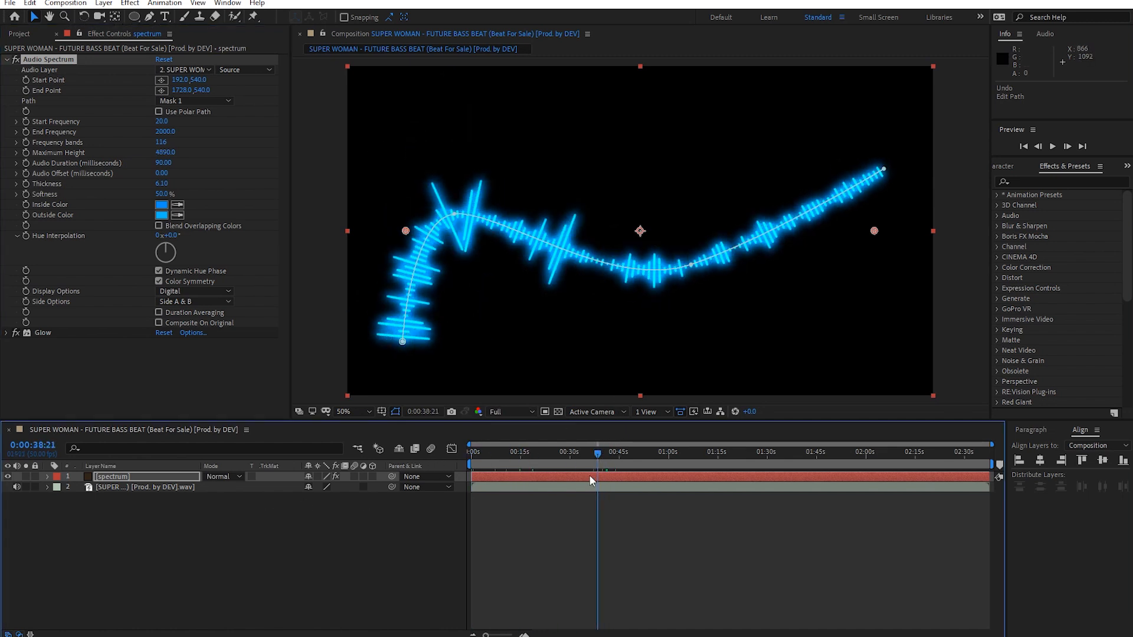
pyautogui.click(590, 476)
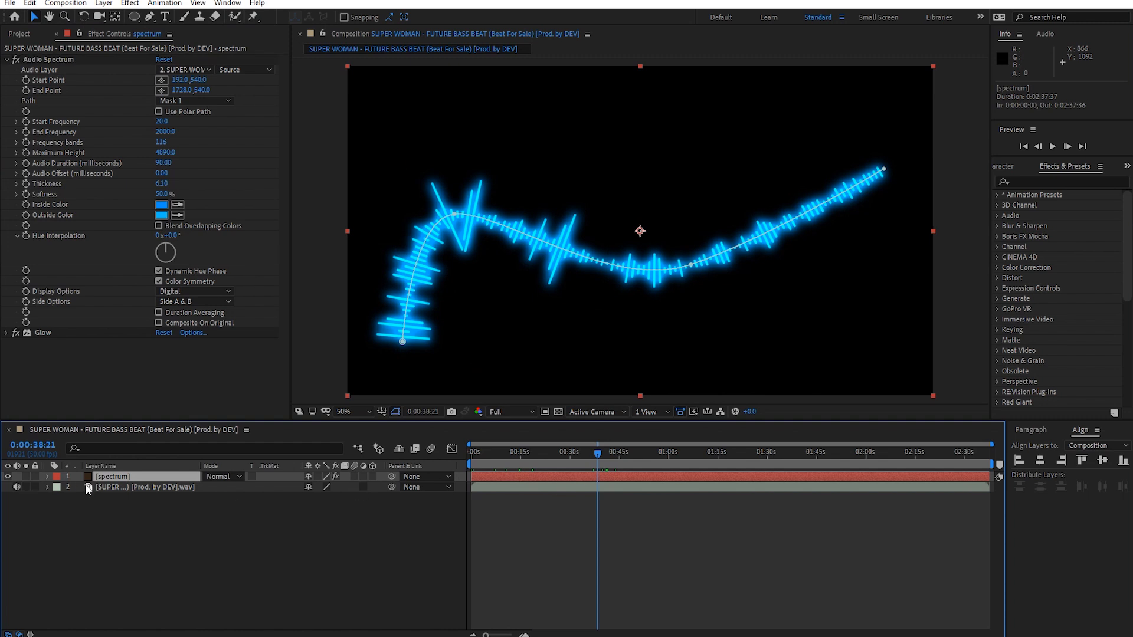
pyautogui.press('m')
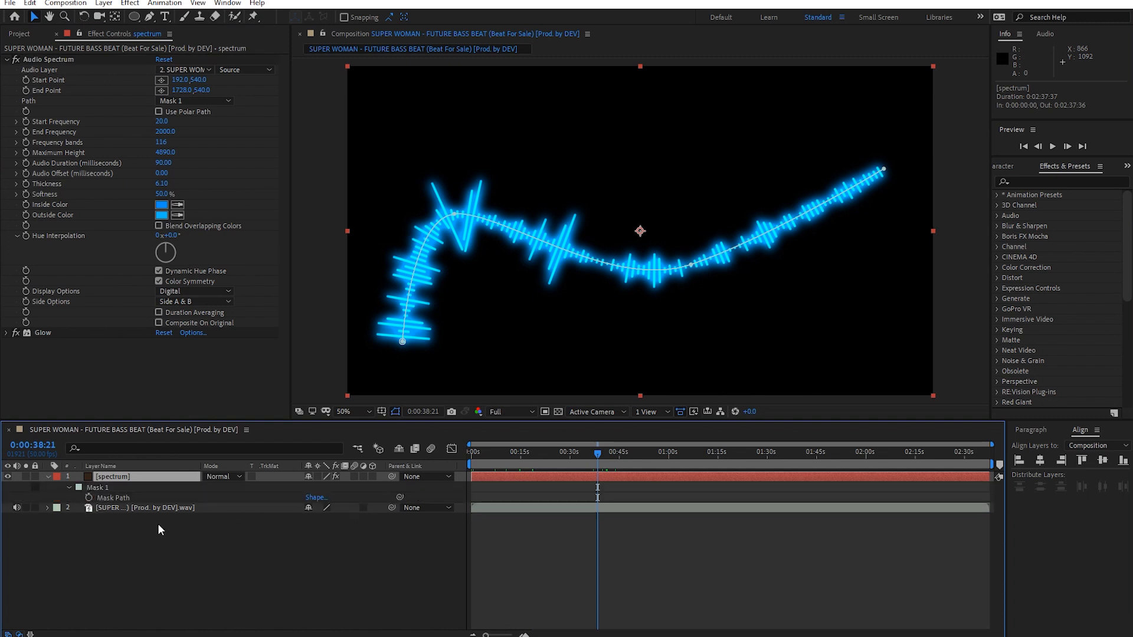
pyautogui.click(89, 498)
# - At 0:00:46:20, keyframe a changed mask path with its right end point pulled down to the lower part of the frame
pyautogui.moveTo(599, 466); pyautogui.dragTo(691, 465)
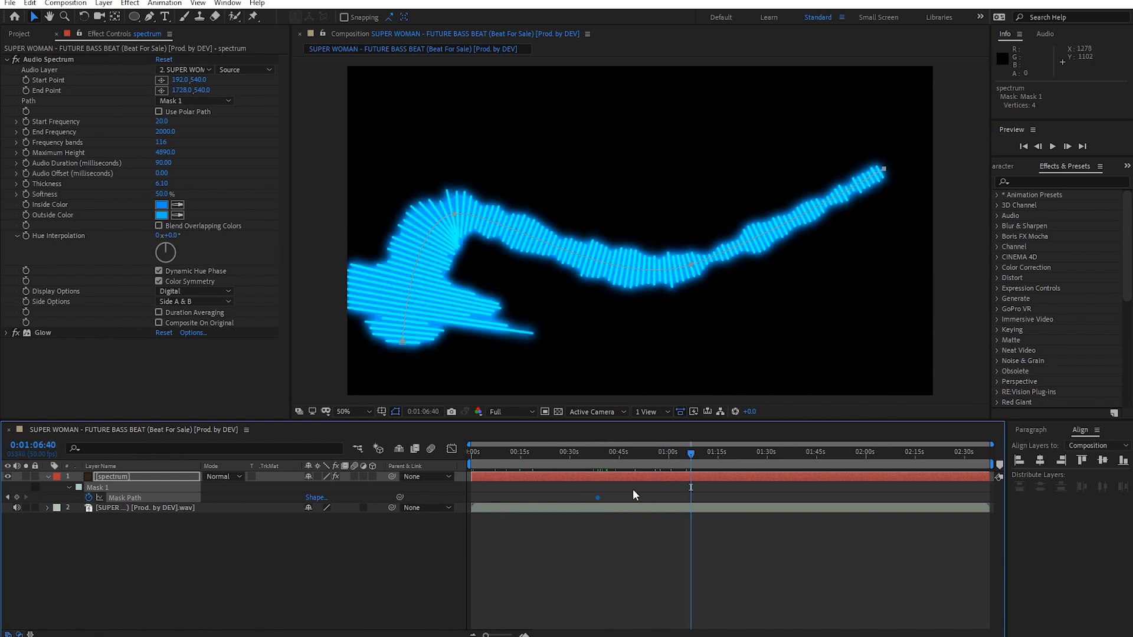
pyautogui.click(623, 453)
pyautogui.moveTo(883, 172); pyautogui.dragTo(882, 322)
pyautogui.click(882, 199)
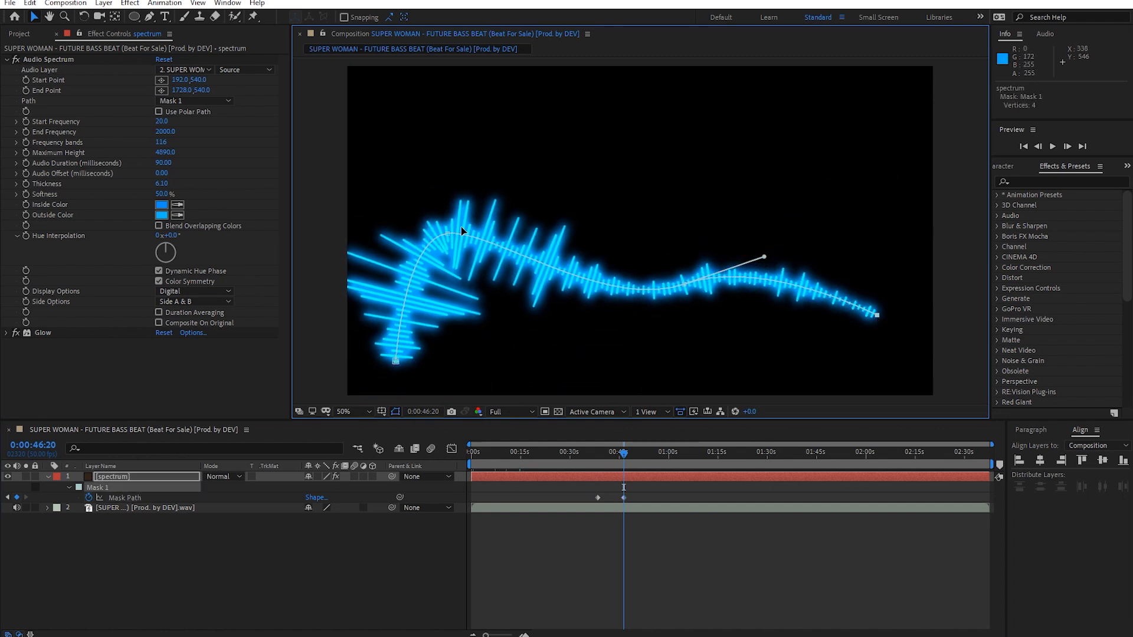
# - Reshape the mask path at 0:00:46:20 by raising its left points and adjusting the curve handles into a steep S-bend
pyautogui.moveTo(461, 227); pyautogui.dragTo(606, 166)
pyautogui.moveTo(395, 361); pyautogui.dragTo(419, 186)
pyautogui.moveTo(597, 172); pyautogui.dragTo(564, 186)
pyautogui.moveTo(637, 156); pyautogui.dragTo(745, 80)
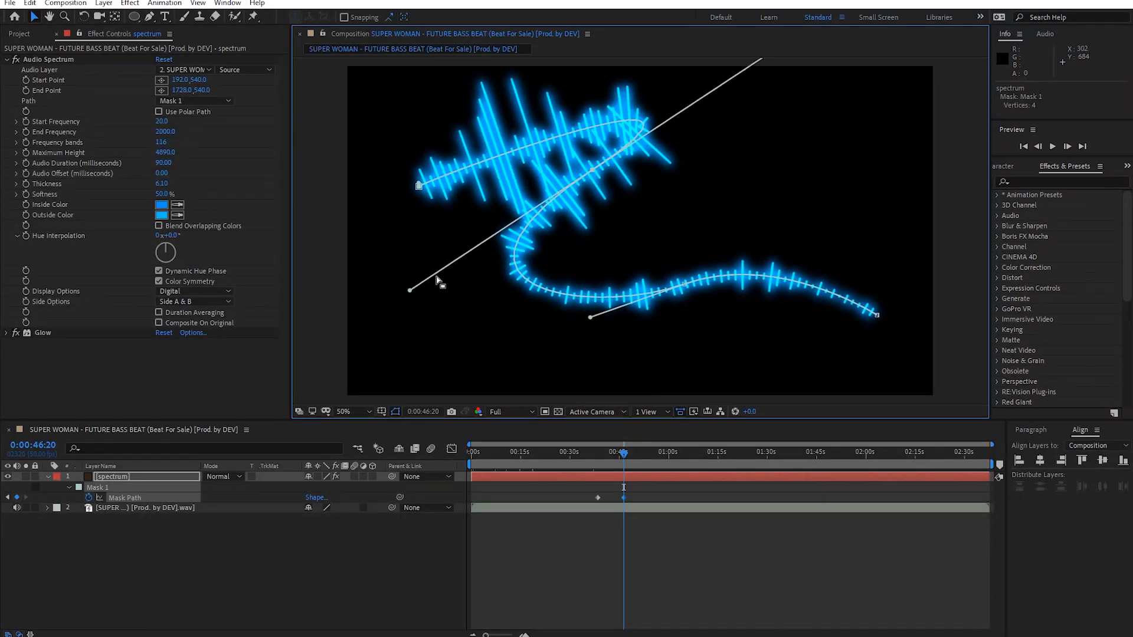
pyautogui.moveTo(412, 292); pyautogui.dragTo(499, 229)
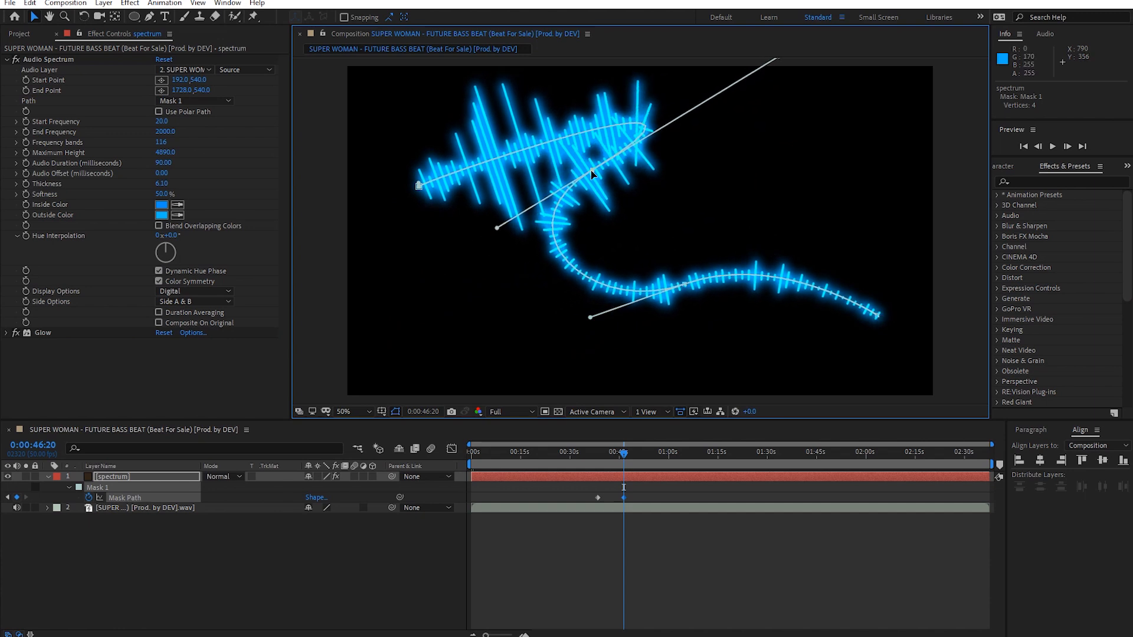
pyautogui.moveTo(778, 58); pyautogui.dragTo(647, 118)
pyautogui.keyDown('ctrl'); pyautogui.keyDown('alt'); pyautogui.click(588, 179); pyautogui.keyUp('alt'); pyautogui.keyUp('ctrl')
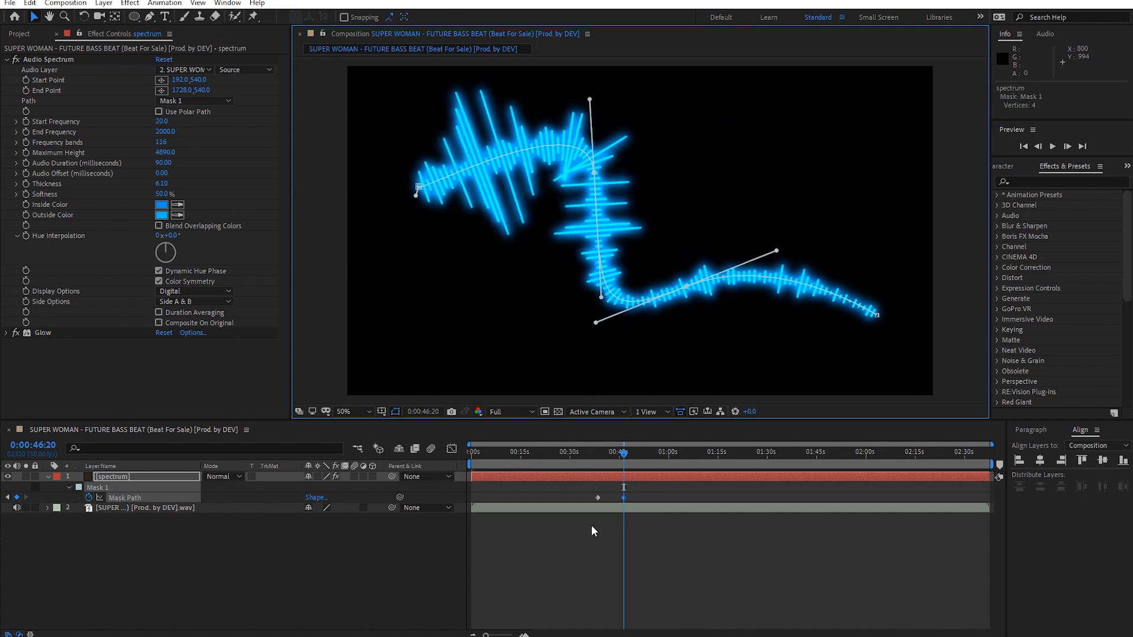
# - Deselect the mask and preview the path animation from its first keyframe at 0:00:38:21
pyautogui.click(621, 513)
pyautogui.click(598, 452)
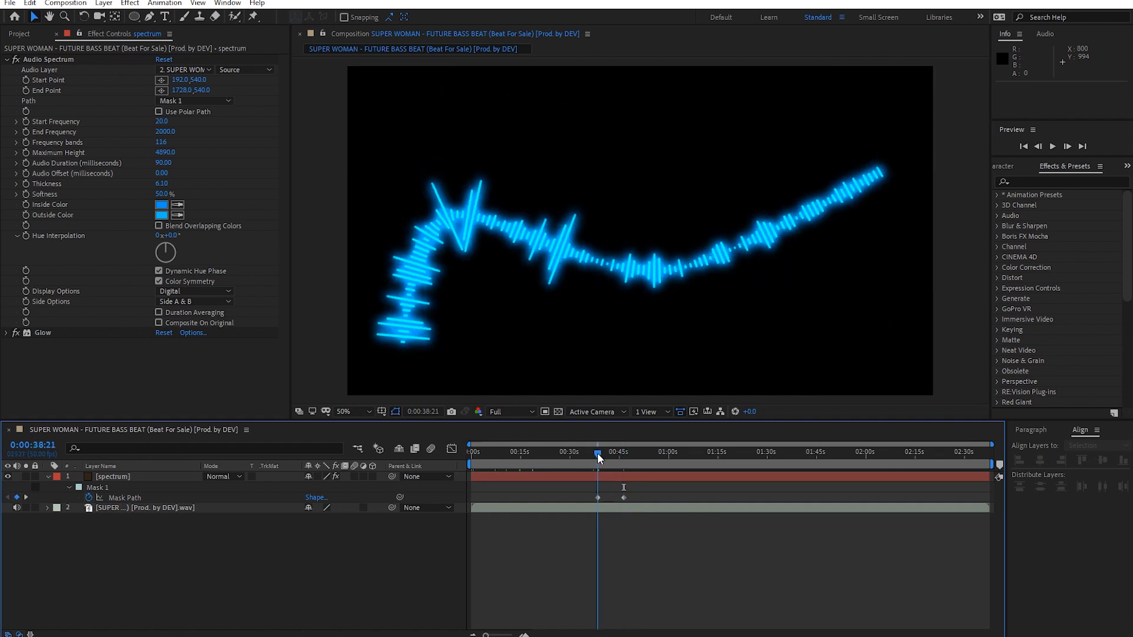
pyautogui.press('space')
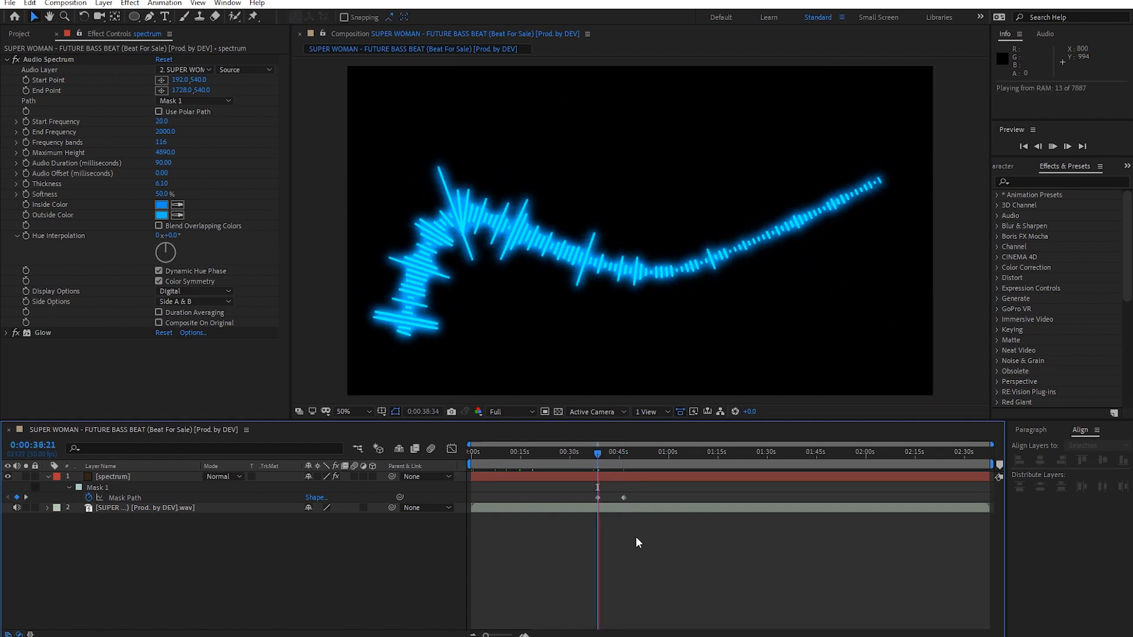
pyautogui.press('space')
# - Shorten the mask animation by moving the first Mask Path keyframe to 0:00:44:08
pyautogui.moveTo(485, 634); pyautogui.dragTo(495, 635)
pyautogui.click(694, 452)
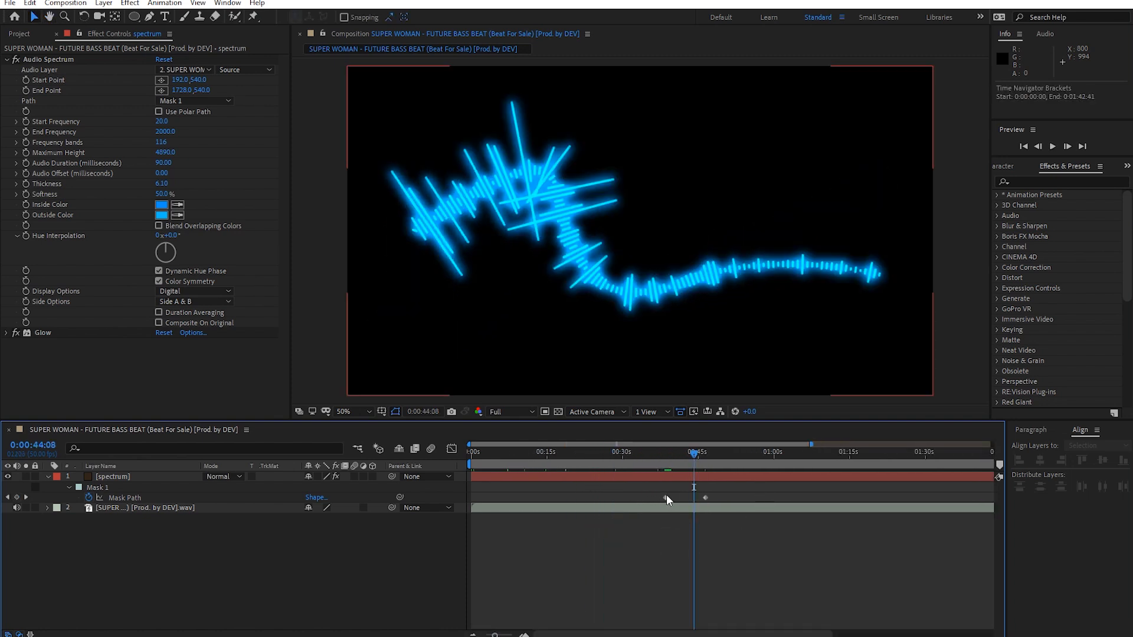
pyautogui.click(667, 498)
pyautogui.moveTo(673, 498); pyautogui.dragTo(695, 508)
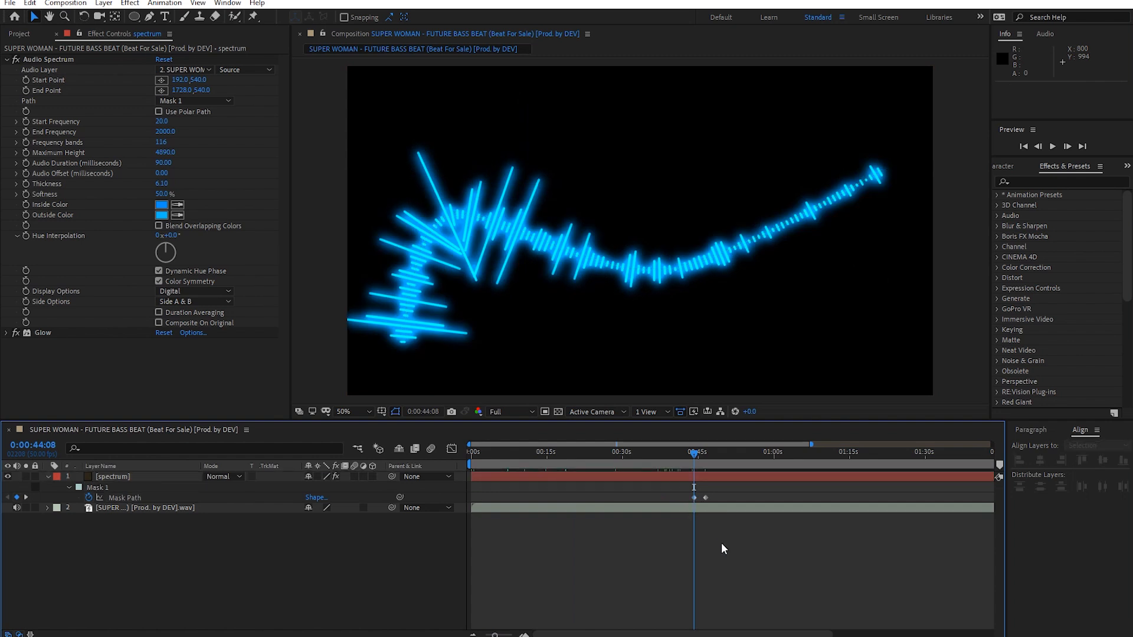
# - Replay the shortened mask path animation from about 0:00:44:08 to check how the spectrum changes shape
pyautogui.press('space')
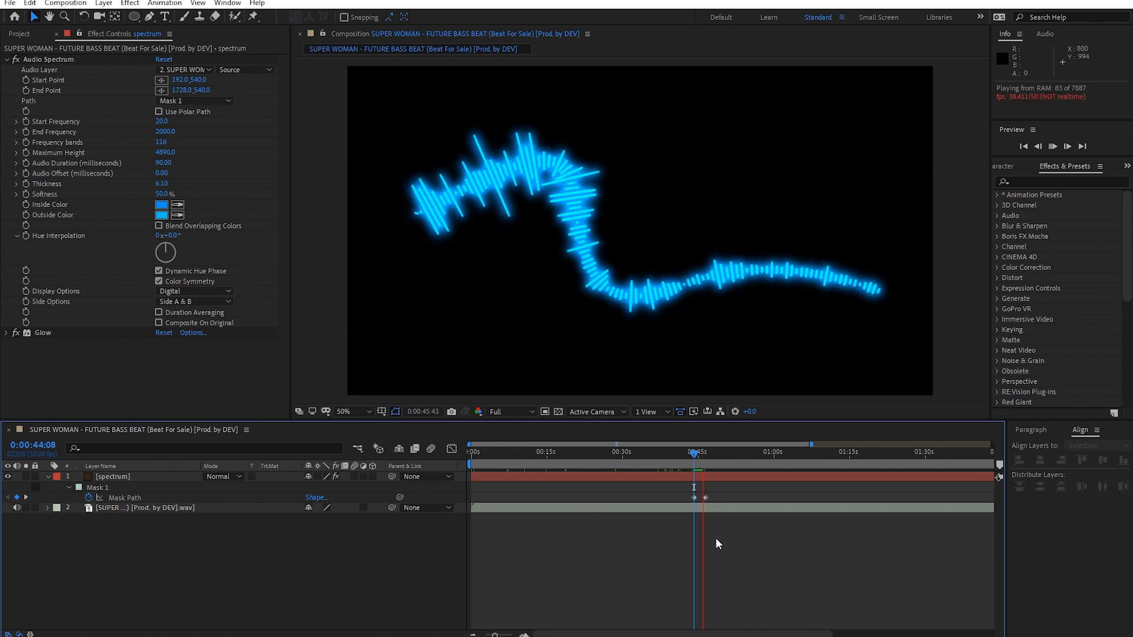
pyautogui.press('h')
pyautogui.press('v')
pyautogui.press('space')
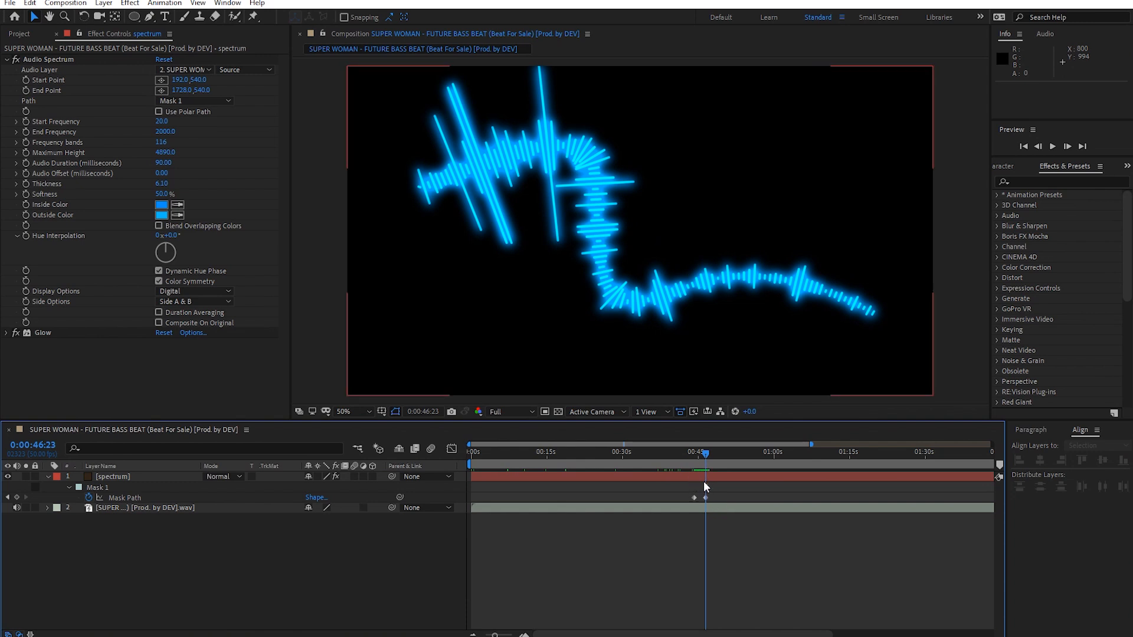
pyautogui.click(698, 453)
pyautogui.moveTo(697, 453); pyautogui.dragTo(694, 452)
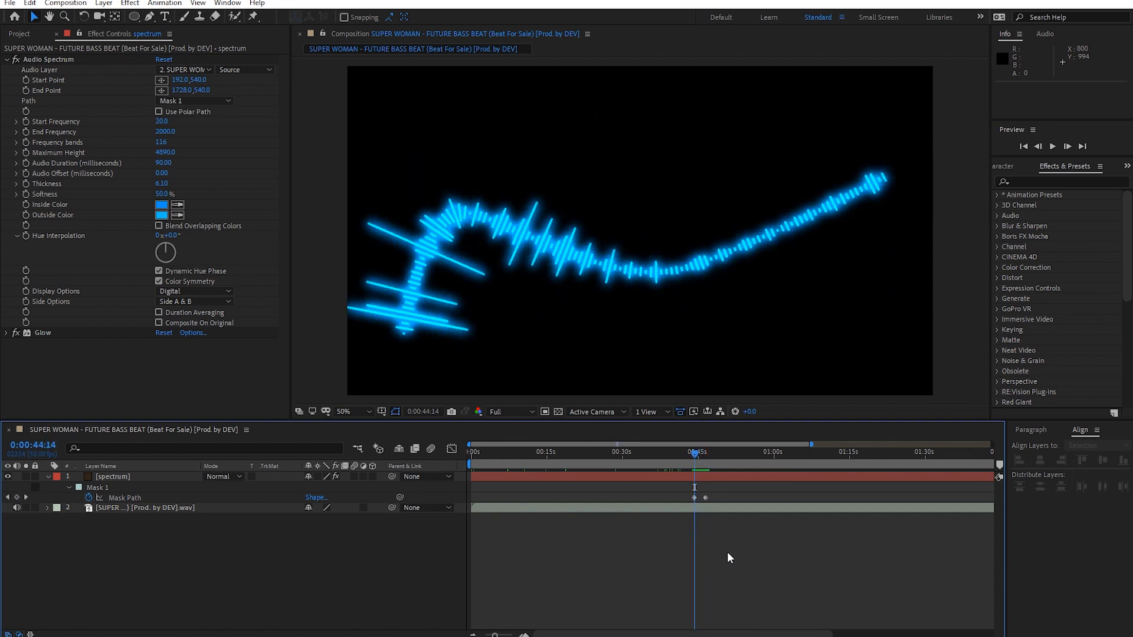
pyautogui.press('space')
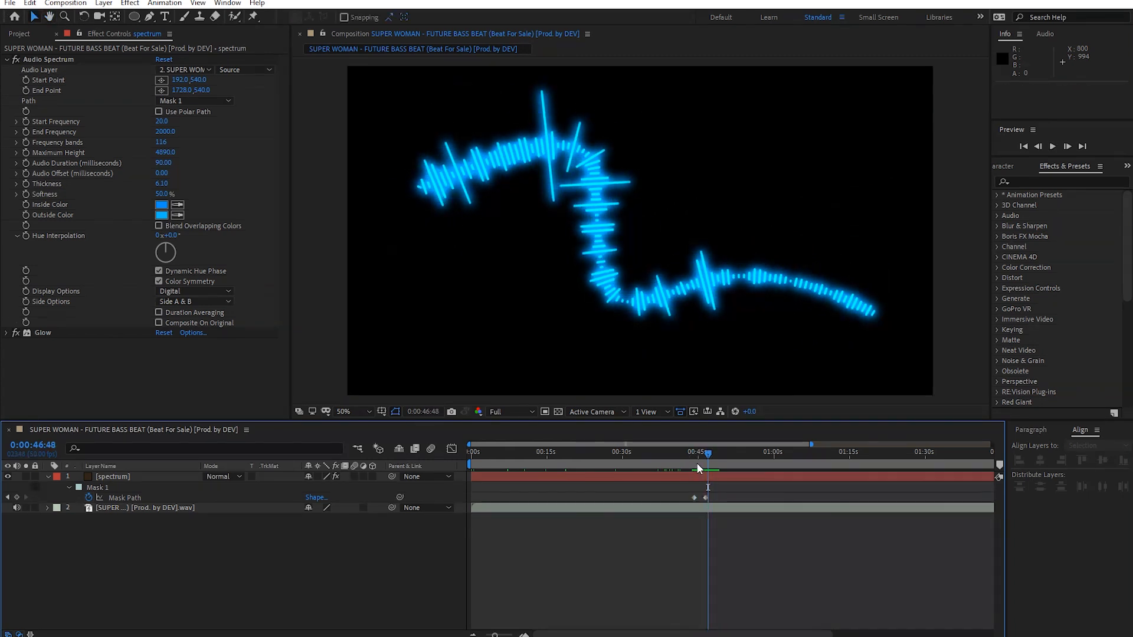
pyautogui.click(696, 462)
pyautogui.moveTo(695, 455); pyautogui.dragTo(693, 450)
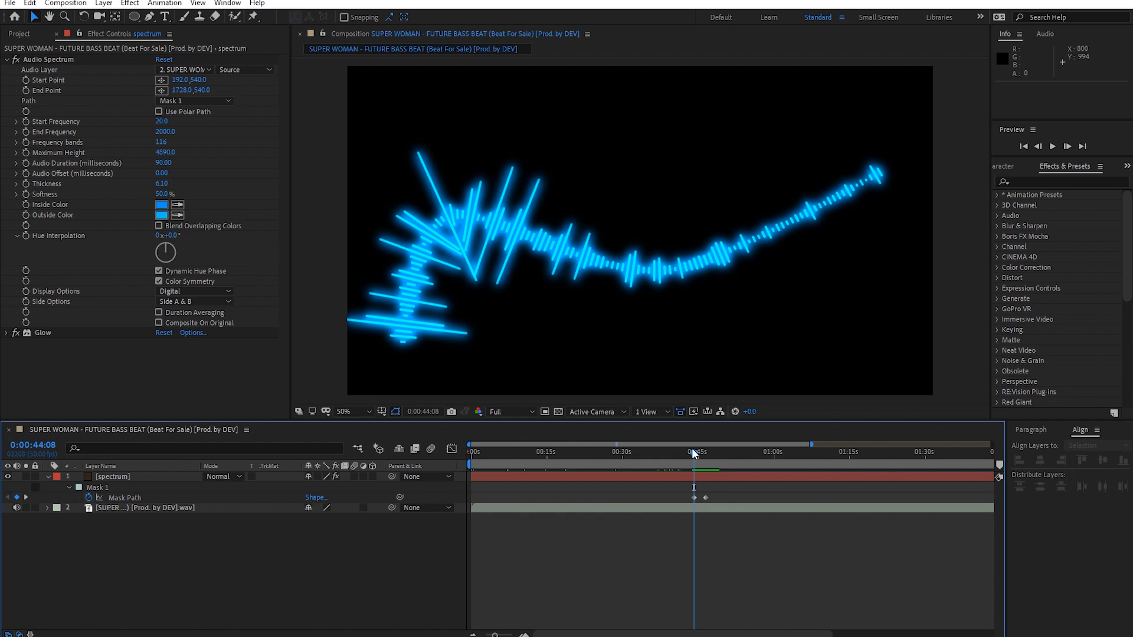
# - At 0:00:43:34, replace the animated mask with a four-point, roughly circular open path around the frame's centre
pyautogui.click(691, 452)
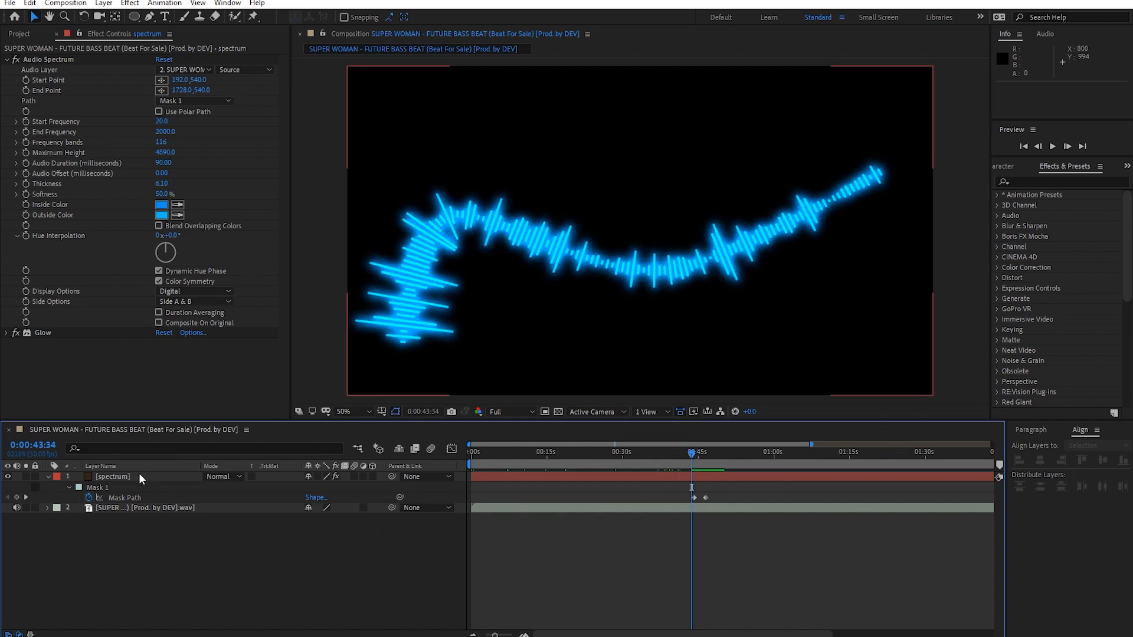
pyautogui.moveTo(720, 494); pyautogui.dragTo(684, 507)
pyautogui.moveTo(563, 252); pyautogui.dragTo(577, 209)
pyautogui.moveTo(402, 341); pyautogui.dragTo(545, 374)
pyautogui.moveTo(326, 347); pyautogui.dragTo(433, 272)
pyautogui.moveTo(883, 170); pyautogui.dragTo(645, 329)
pyautogui.moveTo(731, 248); pyautogui.dragTo(739, 302)
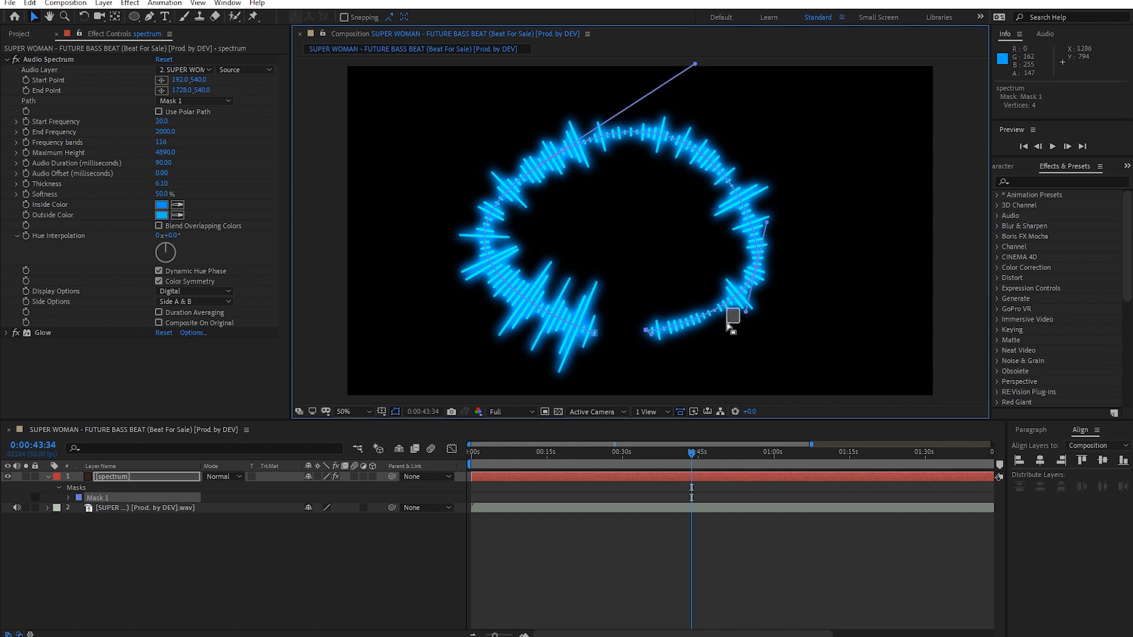
# - Adjust the circular mask path's points and curve handles to make the ring rounder
pyautogui.click(742, 304)
pyautogui.click(757, 299)
pyautogui.moveTo(747, 313); pyautogui.dragTo(731, 350)
pyautogui.moveTo(644, 347); pyautogui.dragTo(448, 245)
# - At 0:00:38:18, move the ring's open ends closer together and set the Audio Spectrum's side options to Side A
pyautogui.click(688, 479)
pyautogui.moveTo(688, 479); pyautogui.dragTo(667, 473)
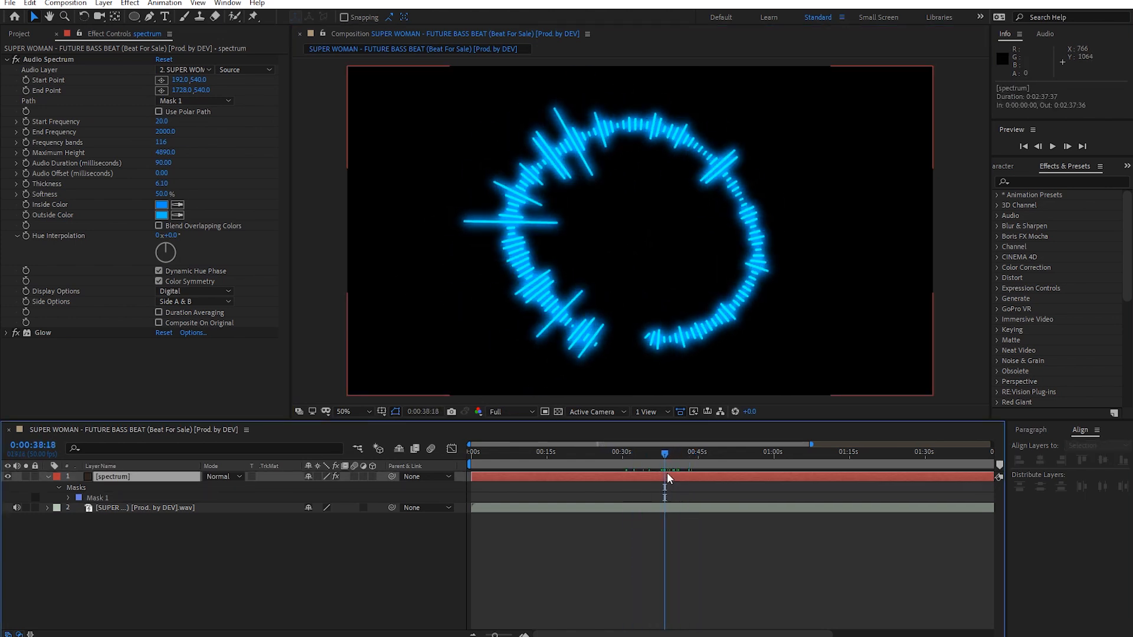
pyautogui.click(667, 474)
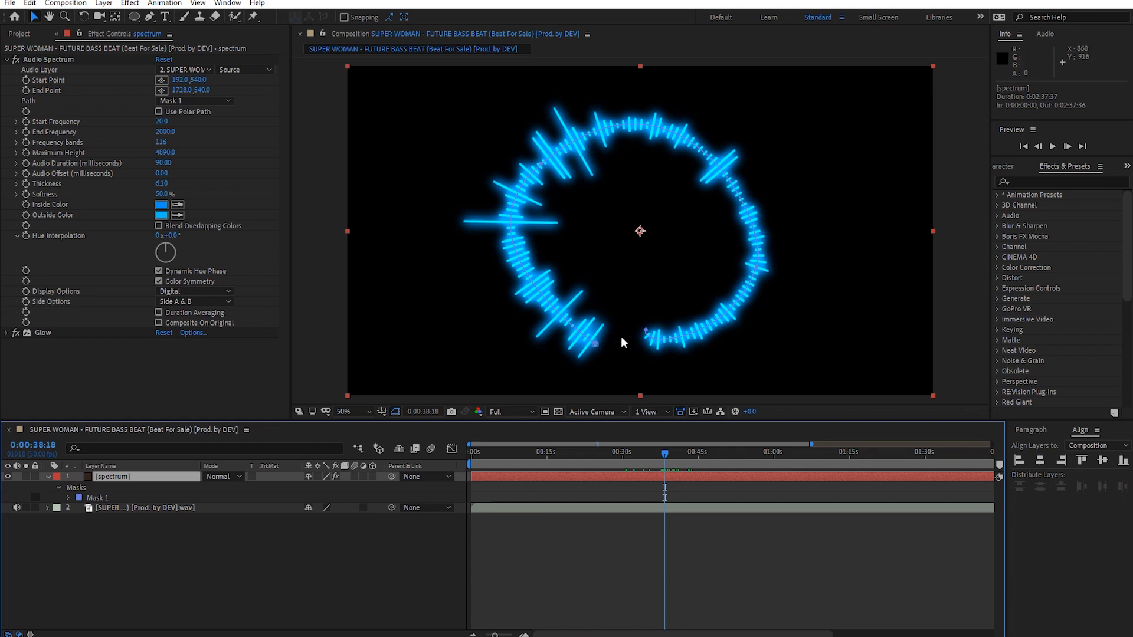
pyautogui.moveTo(597, 348); pyautogui.dragTo(631, 348)
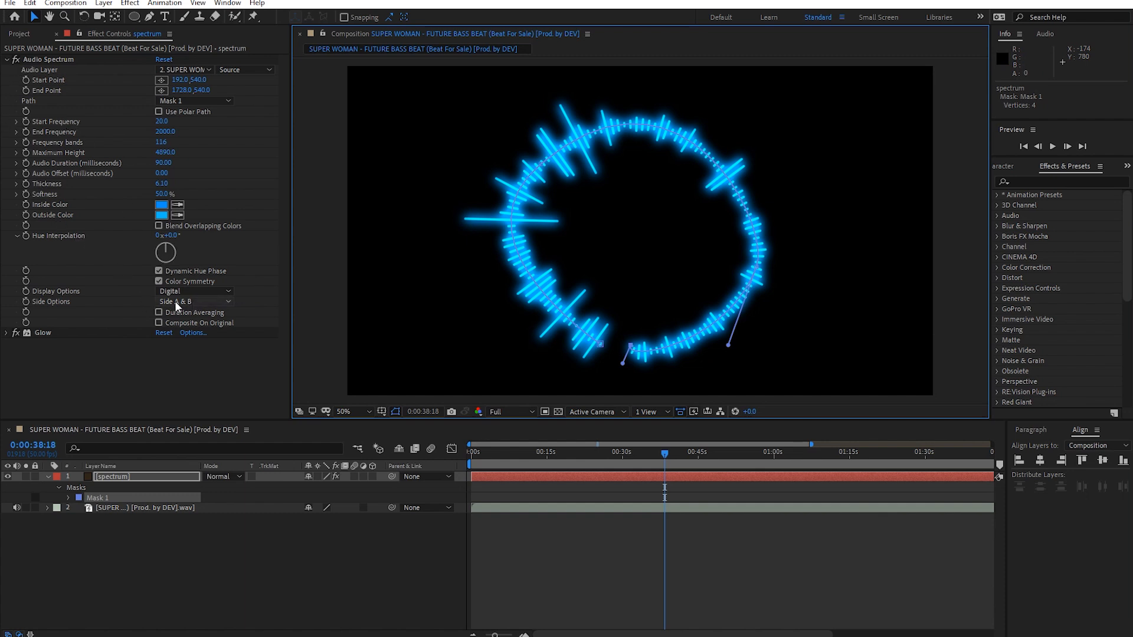
pyautogui.click(195, 304)
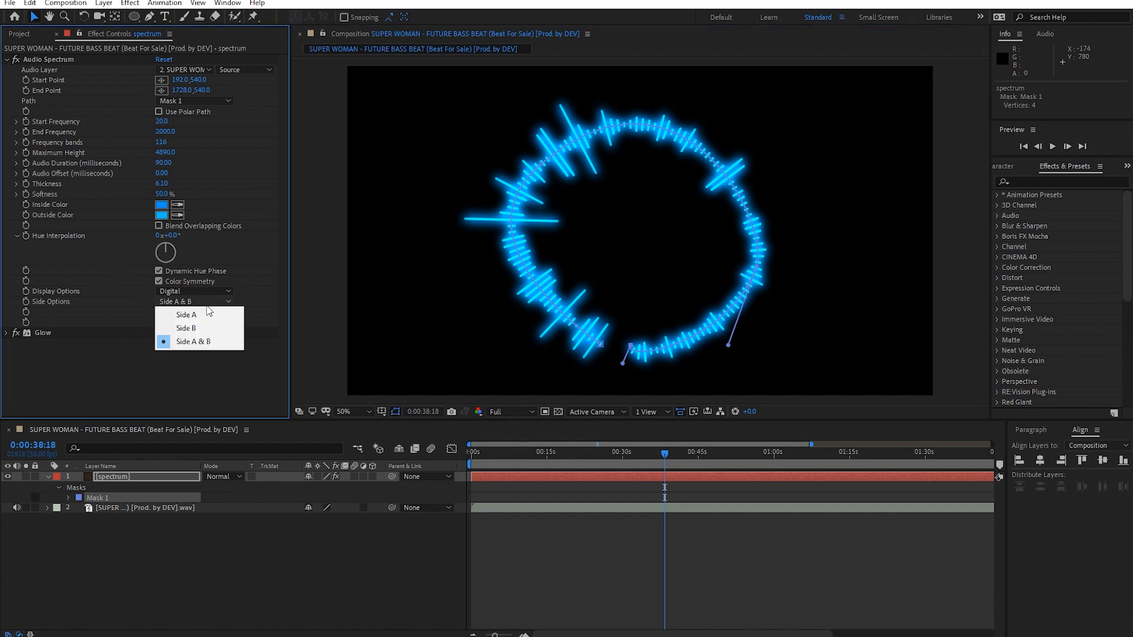
pyautogui.click(186, 315)
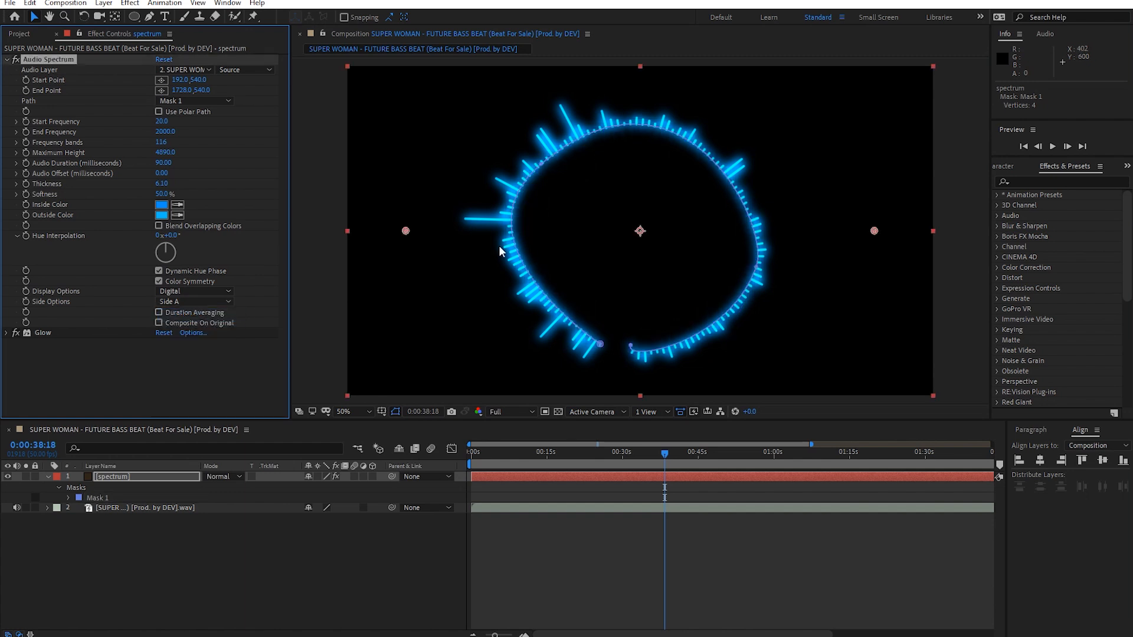
# - Try Side B in the Audio Spectrum's side options and return to Side A
pyautogui.click(211, 298)
pyautogui.click(183, 324)
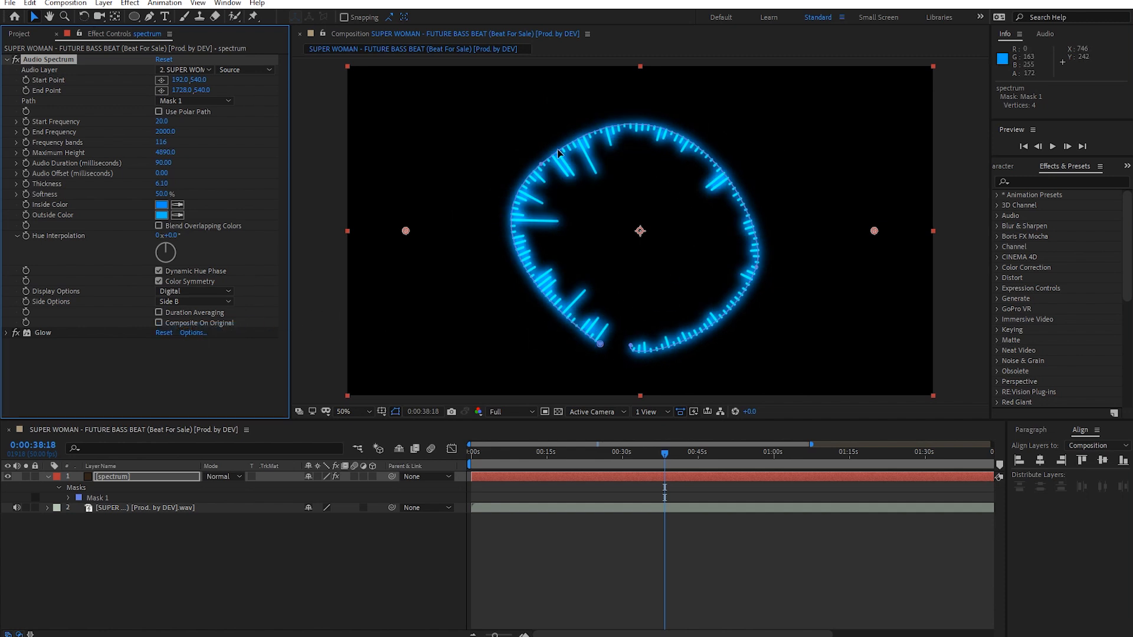
pyautogui.click(226, 302)
pyautogui.click(210, 316)
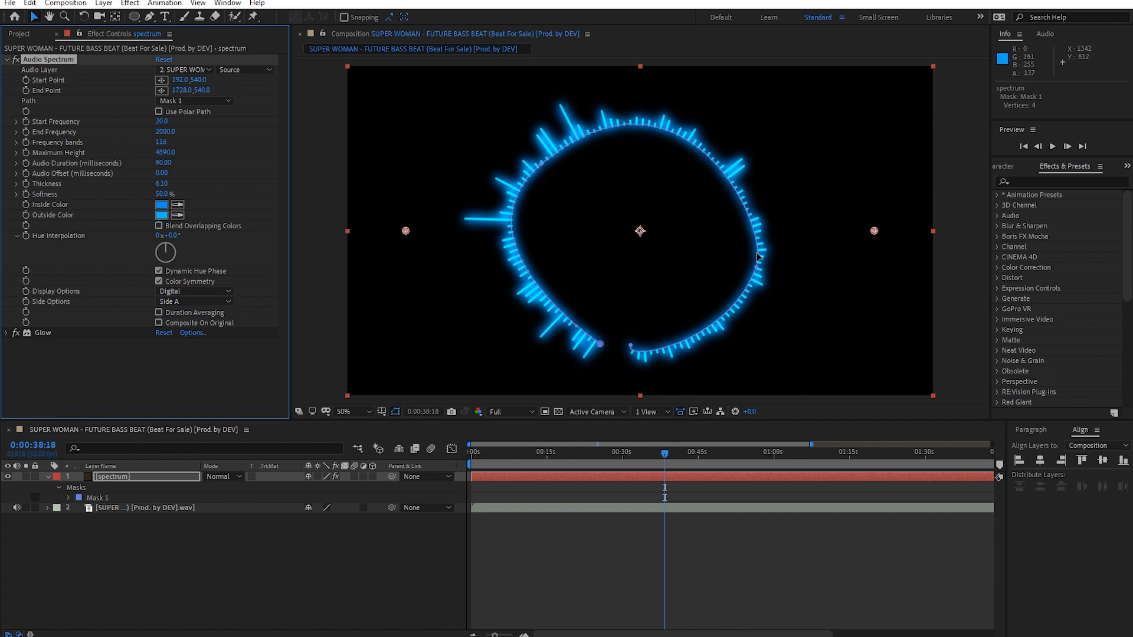
# - Play back the circular one-sided spectrum from 0:00:38:18 to check how it reacts to the music
pyautogui.press('space')
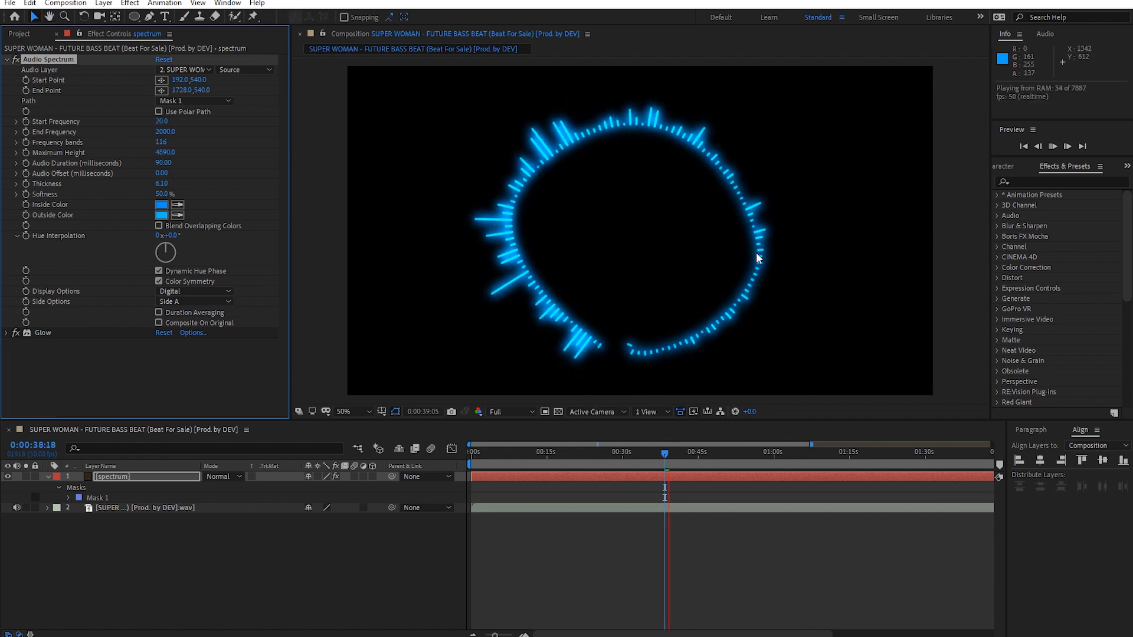
pyautogui.press('space')
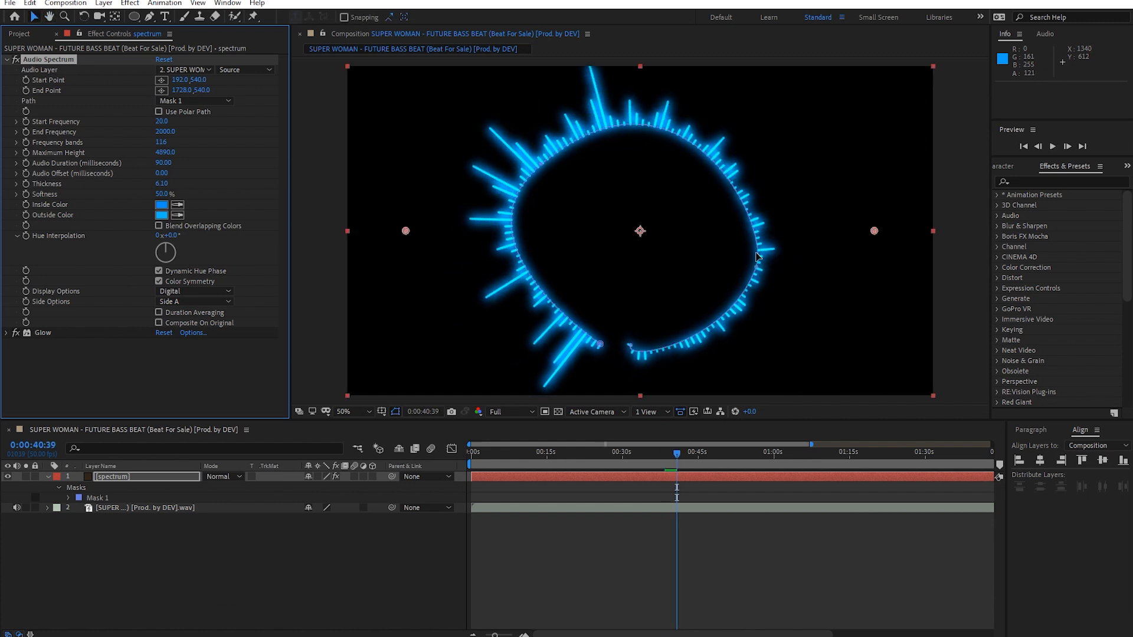
pyautogui.click(667, 456)
pyautogui.press('space')
pyautogui.press('space')
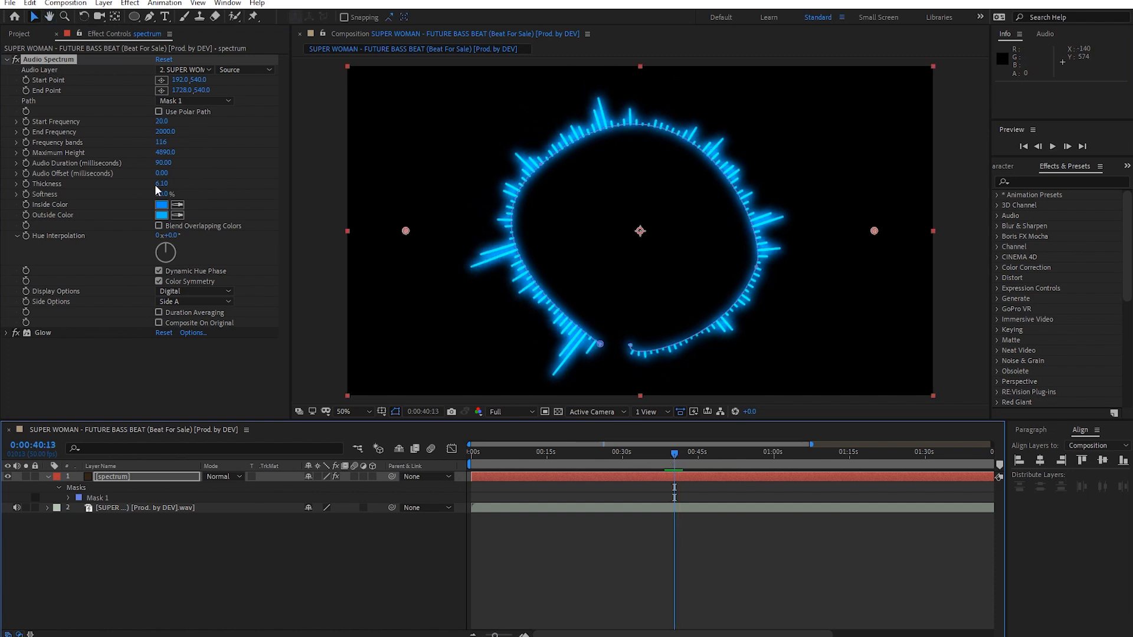
# - Set the Audio Spectrum's end frequency to 401 and its frequency bands to 2018 for a solid, smooth waveform
pyautogui.moveTo(161, 146); pyautogui.dragTo(304, 147)
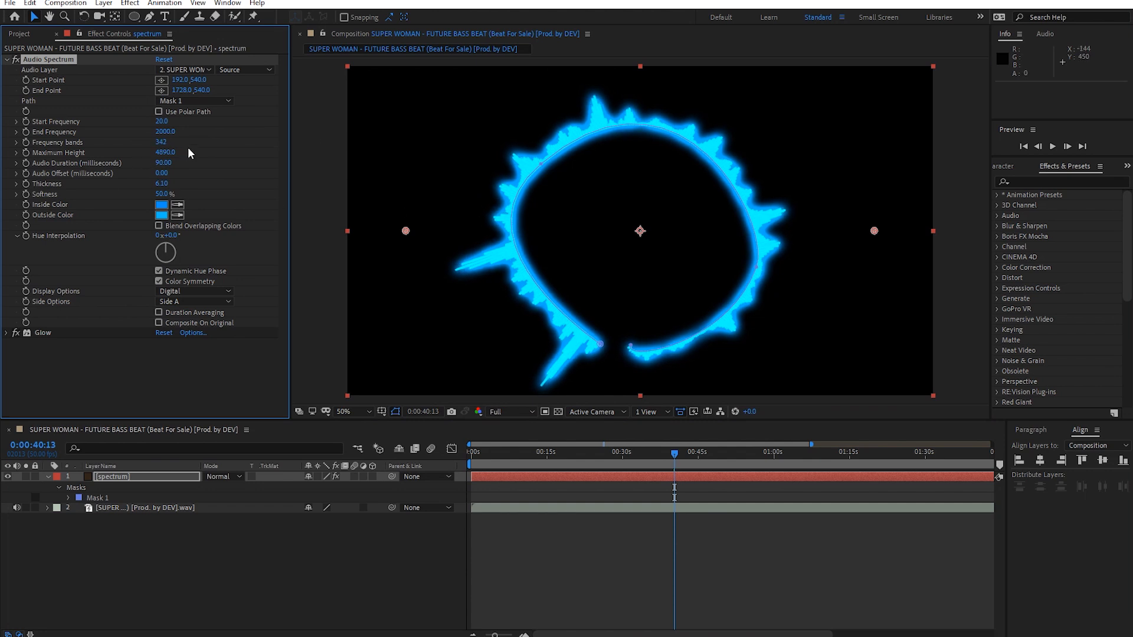
pyautogui.moveTo(171, 136); pyautogui.dragTo(134, 138)
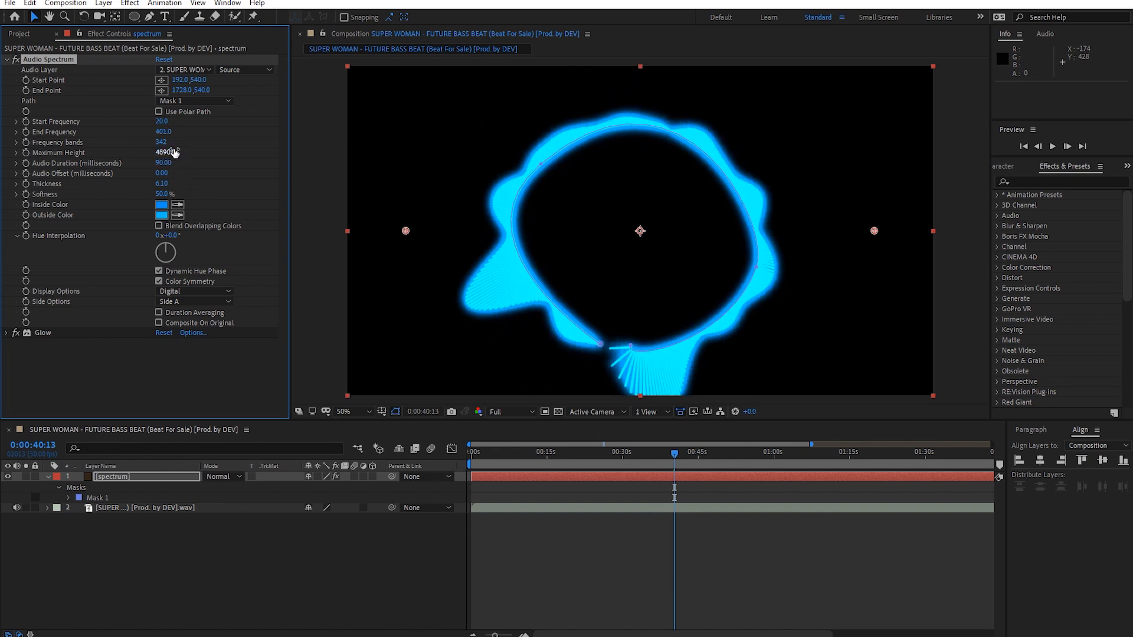
pyautogui.moveTo(167, 144); pyautogui.dragTo(1128, 89)
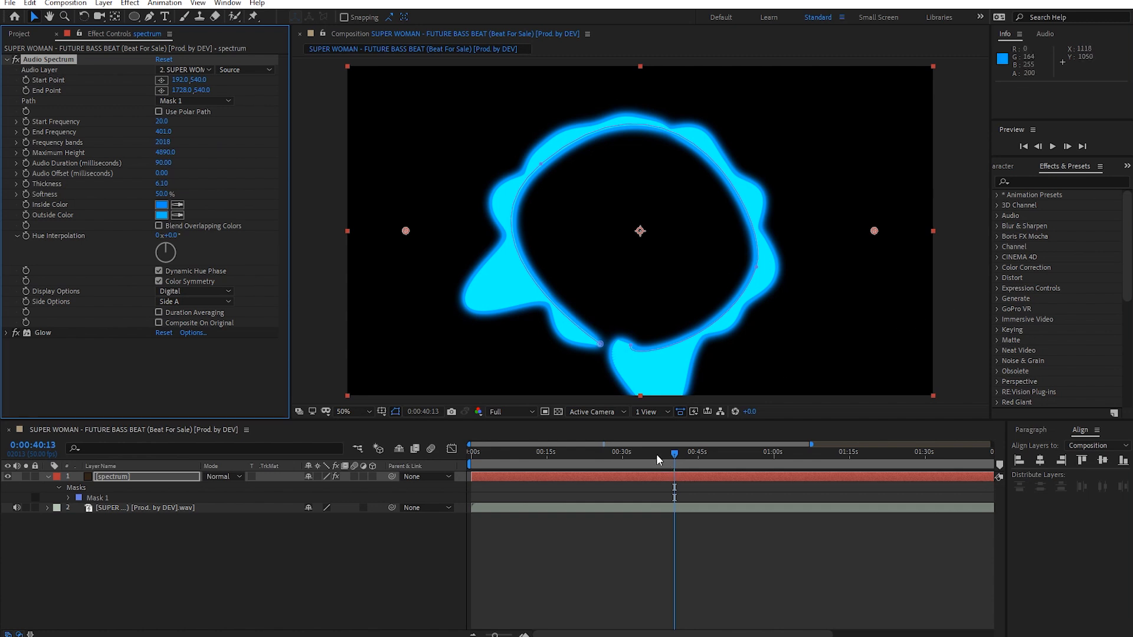
# - Turn off the Glow effect on the spectrum layer and preview the flat blue waveform around 0:00:40:19
pyautogui.click(16, 333)
pyautogui.click(649, 529)
pyautogui.press('space')
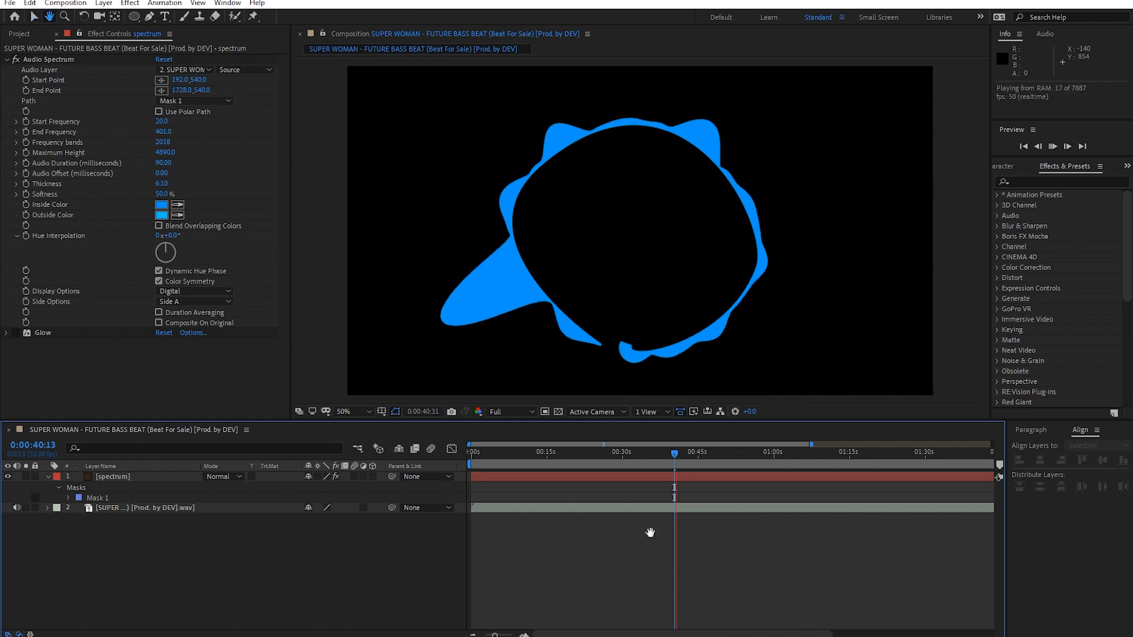
pyautogui.scroll(5, 650, 532)
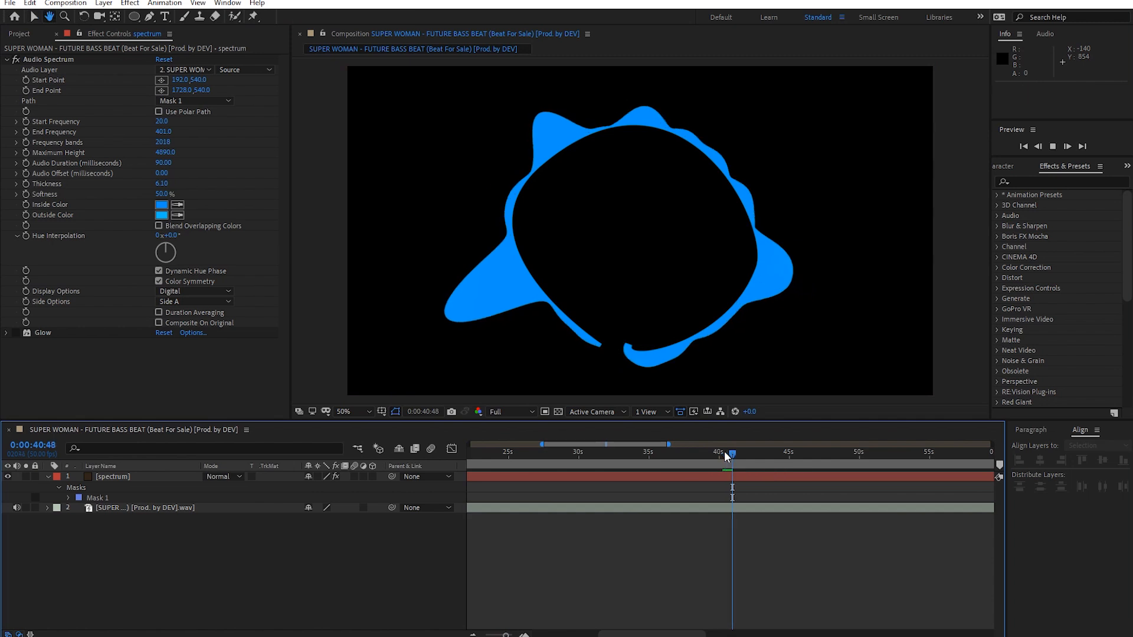
pyautogui.press('space')
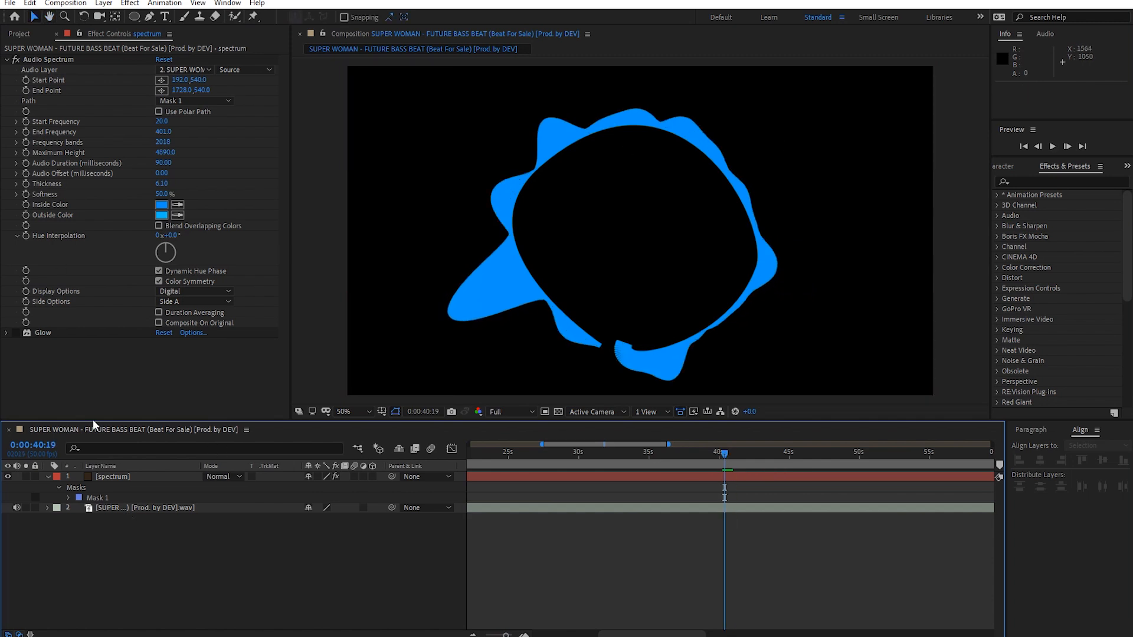
# - Delete the open circular mask from the spectrum layer
pyautogui.click(129, 476)
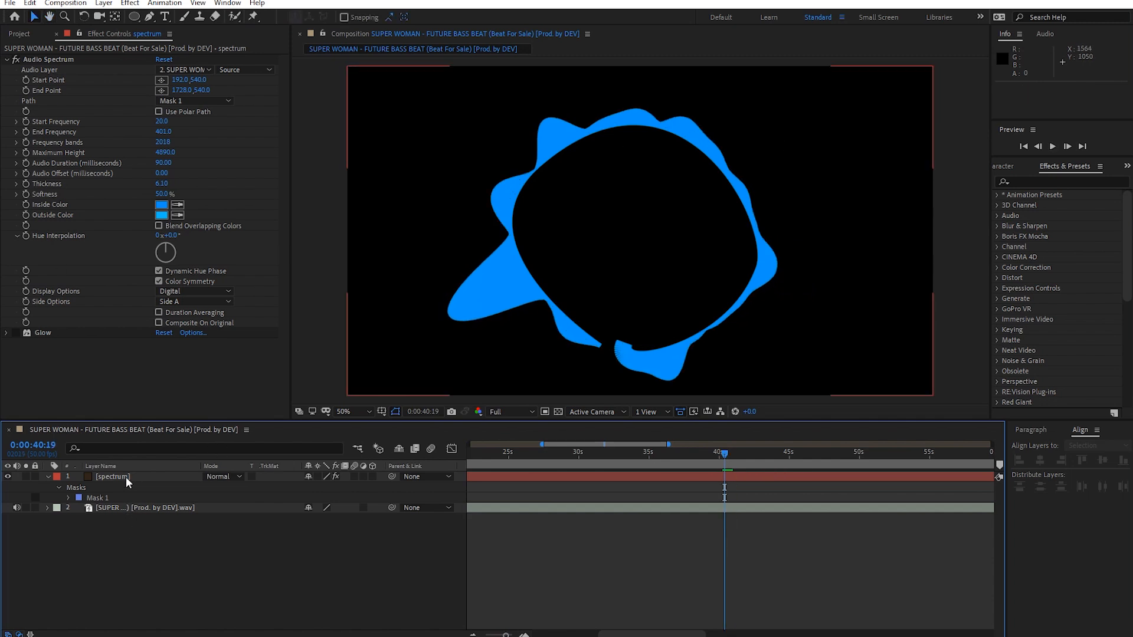
pyautogui.click(92, 498)
pyautogui.press('Delete')
# - Draw a circular ellipse mask about 700 px across near the frame's centre and assign it as the Audio Spectrum's path
pyautogui.click(135, 17)
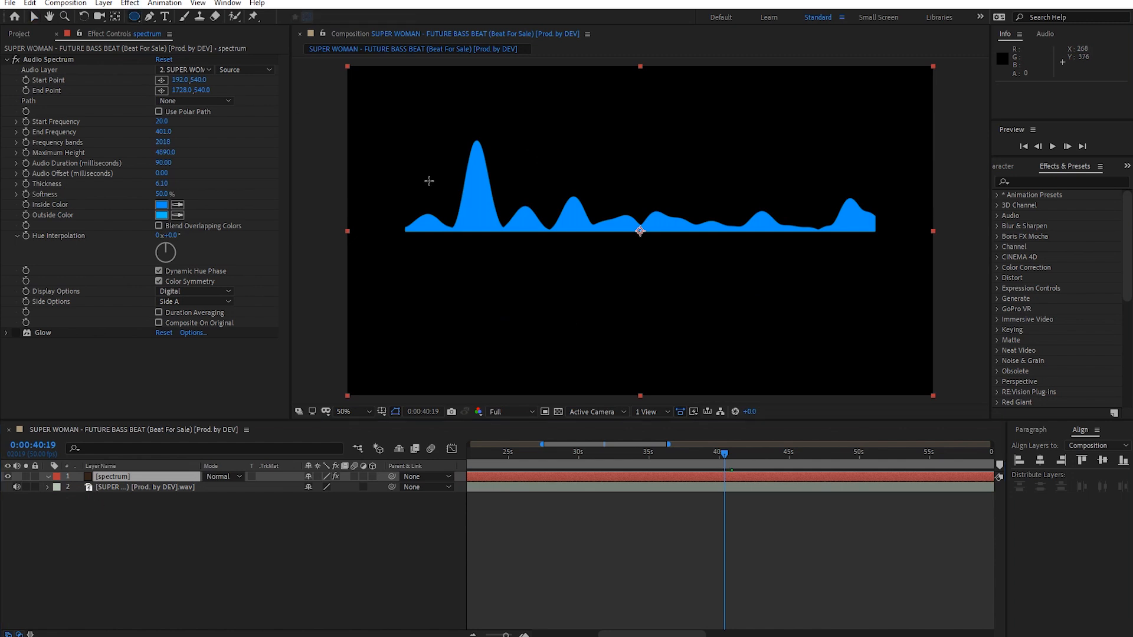
pyautogui.moveTo(525, 144); pyautogui.dragTo(739, 359)
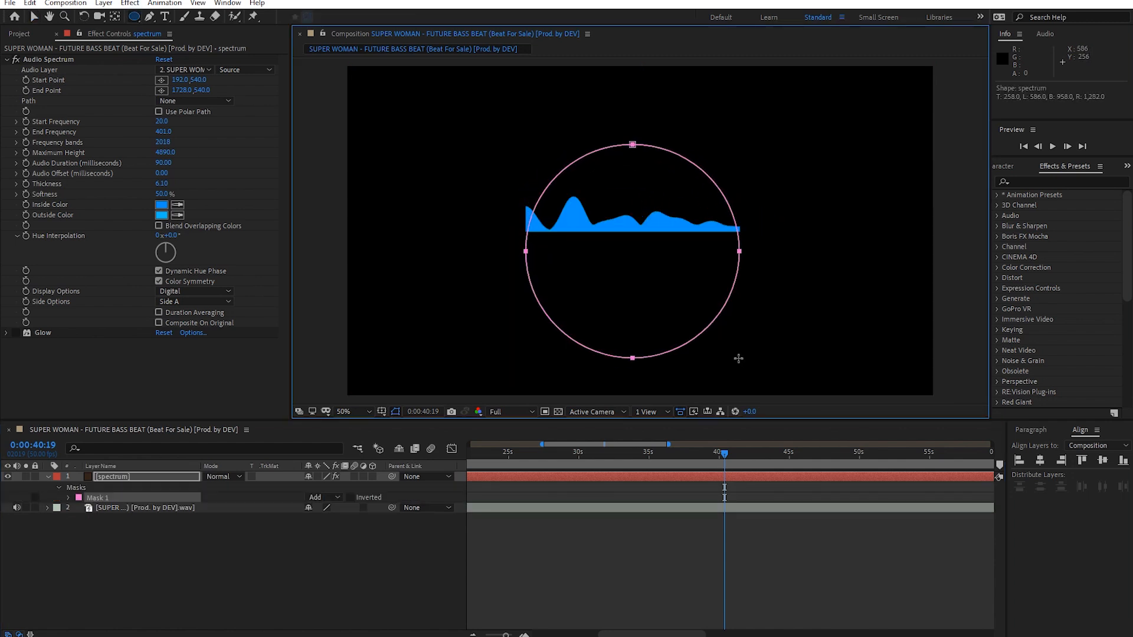
pyautogui.click(209, 101)
pyautogui.click(210, 131)
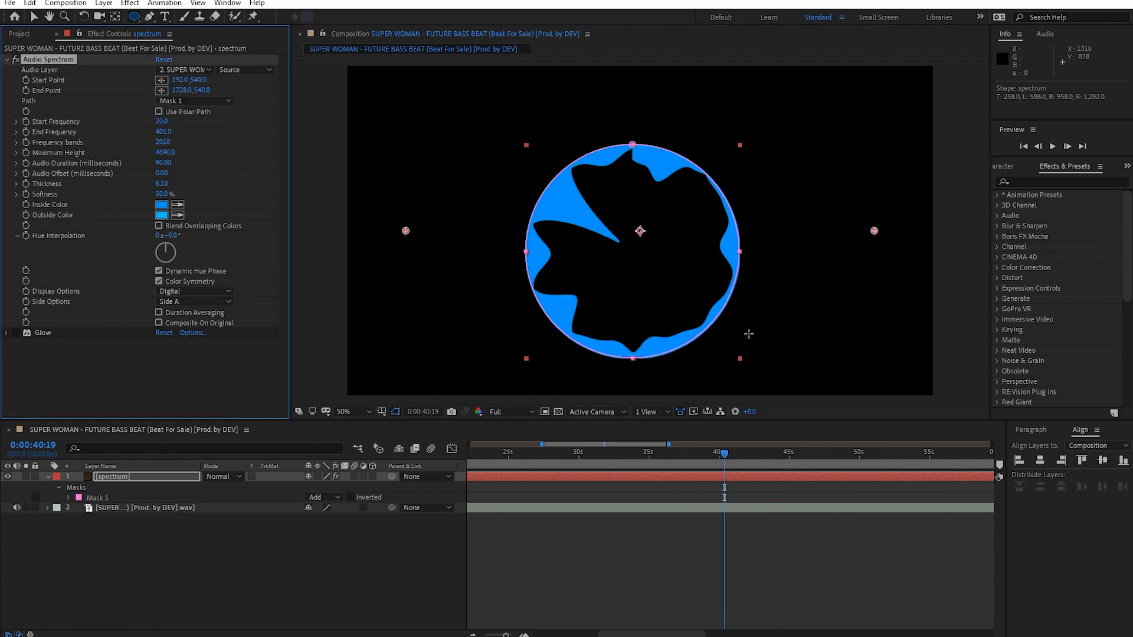
# - Set the Audio Spectrum's side options to Side B and briefly play back the masked circle
pyautogui.click(172, 301)
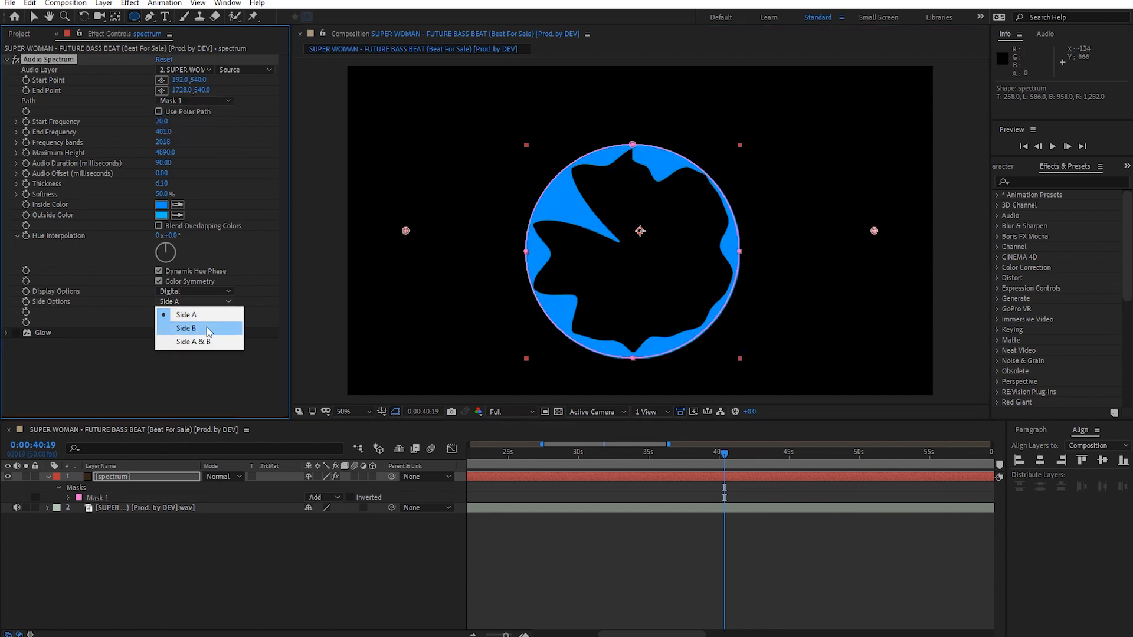
pyautogui.click(216, 325)
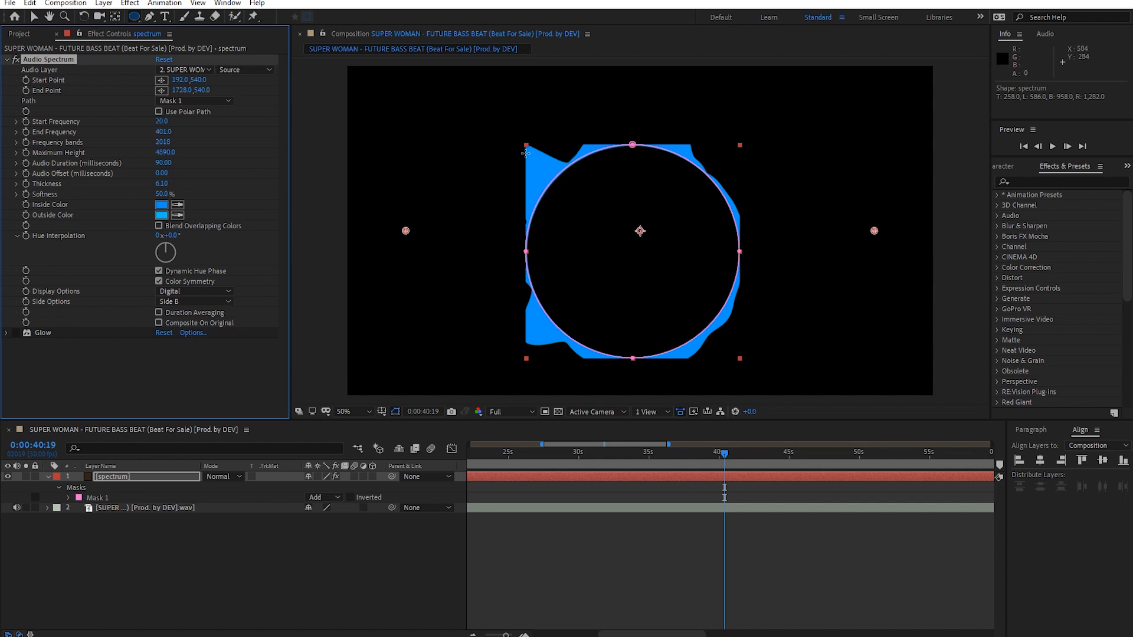
pyautogui.press('space')
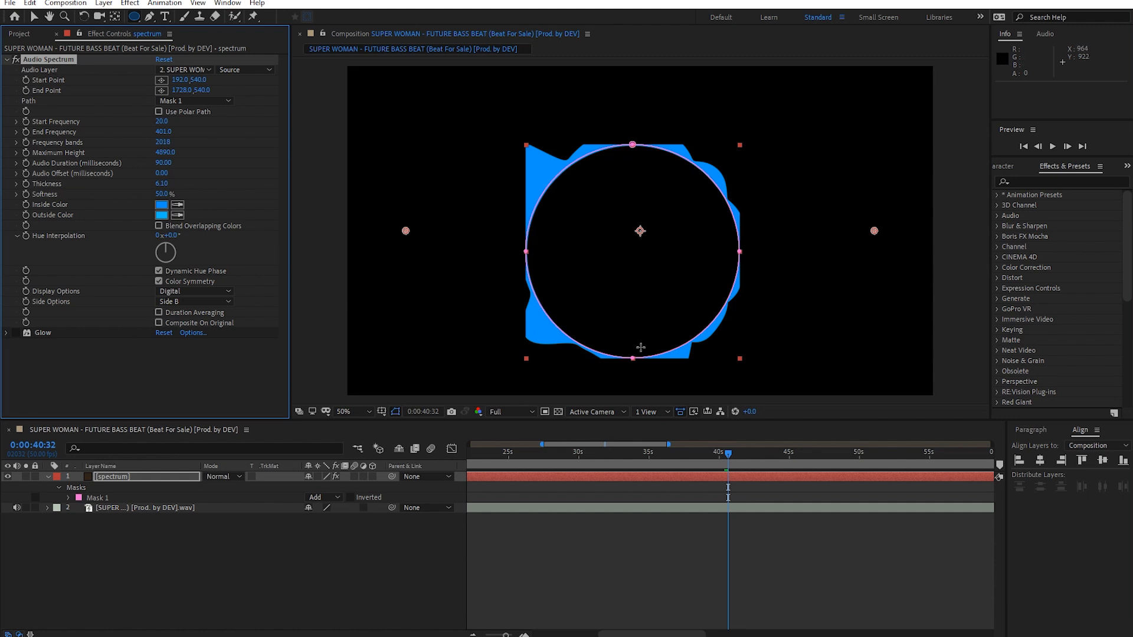
# - Delete the closed circular mask and set the Audio Spectrum's side options to Side A
pyautogui.click(124, 498)
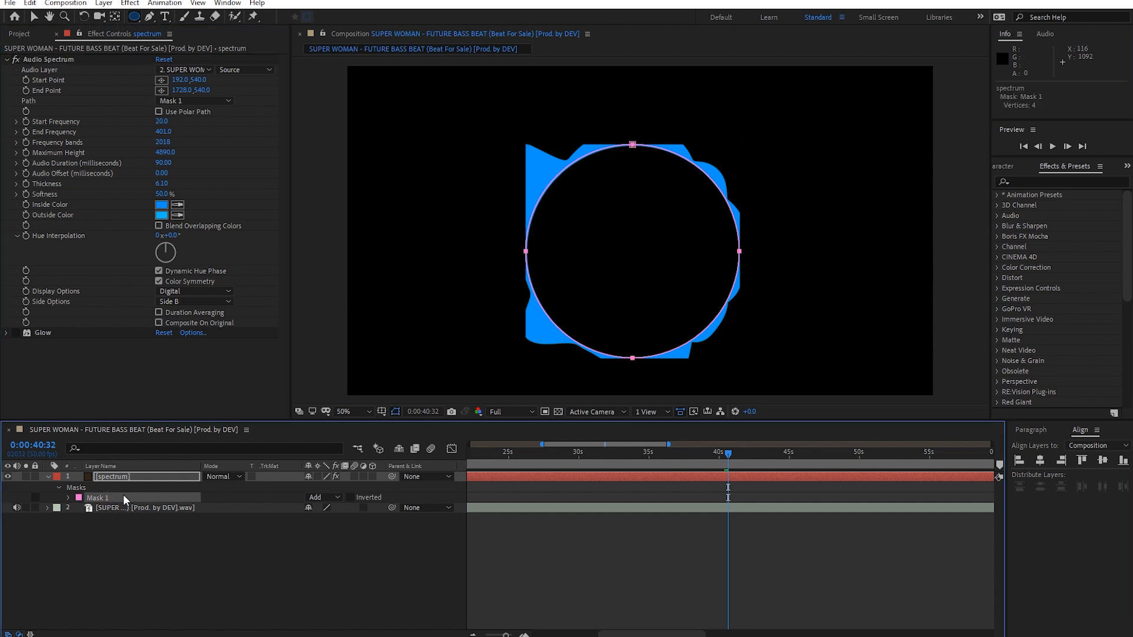
pyautogui.press('Delete')
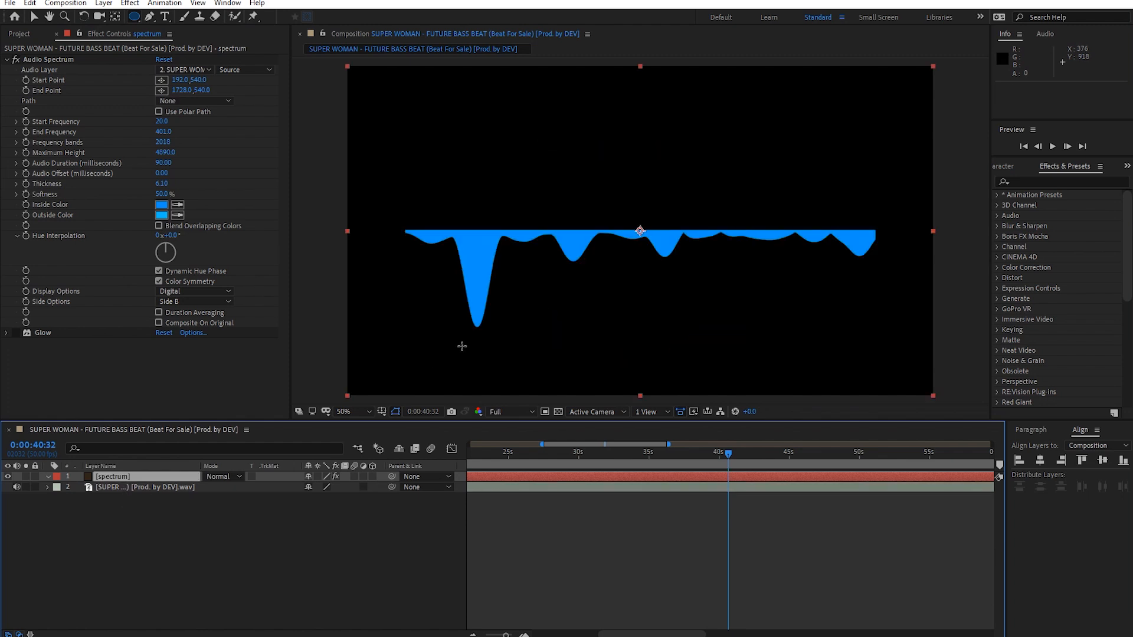
pyautogui.click(201, 299)
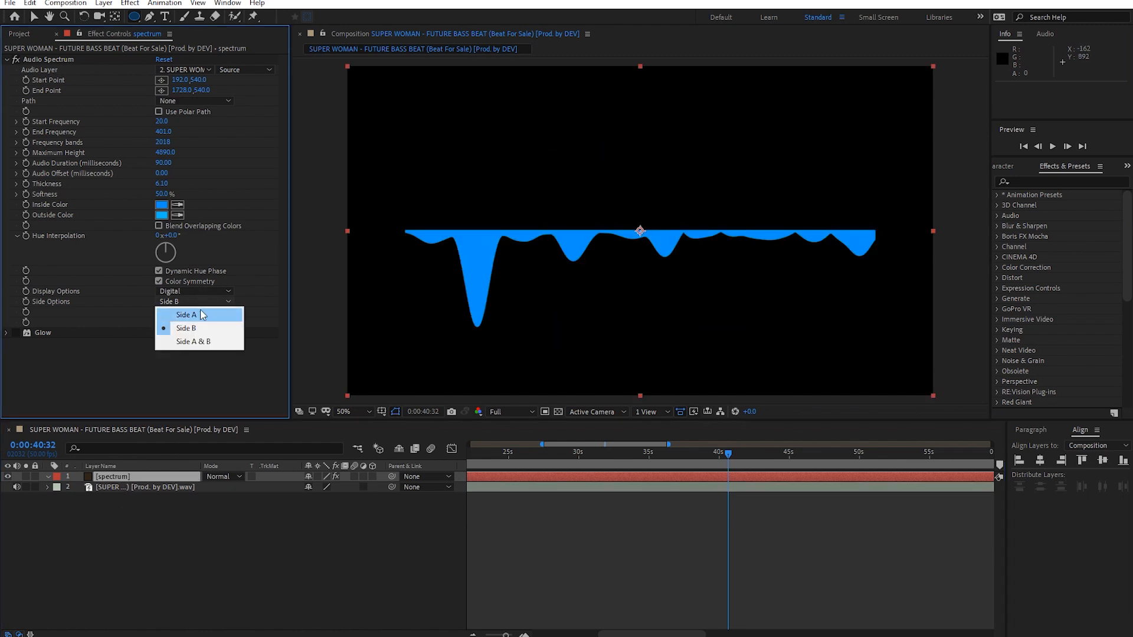
pyautogui.click(200, 309)
# - Find the Polar Coordinates effect and apply it to the spectrum layer, leaving its interpolation at 0%
pyautogui.click(1035, 182)
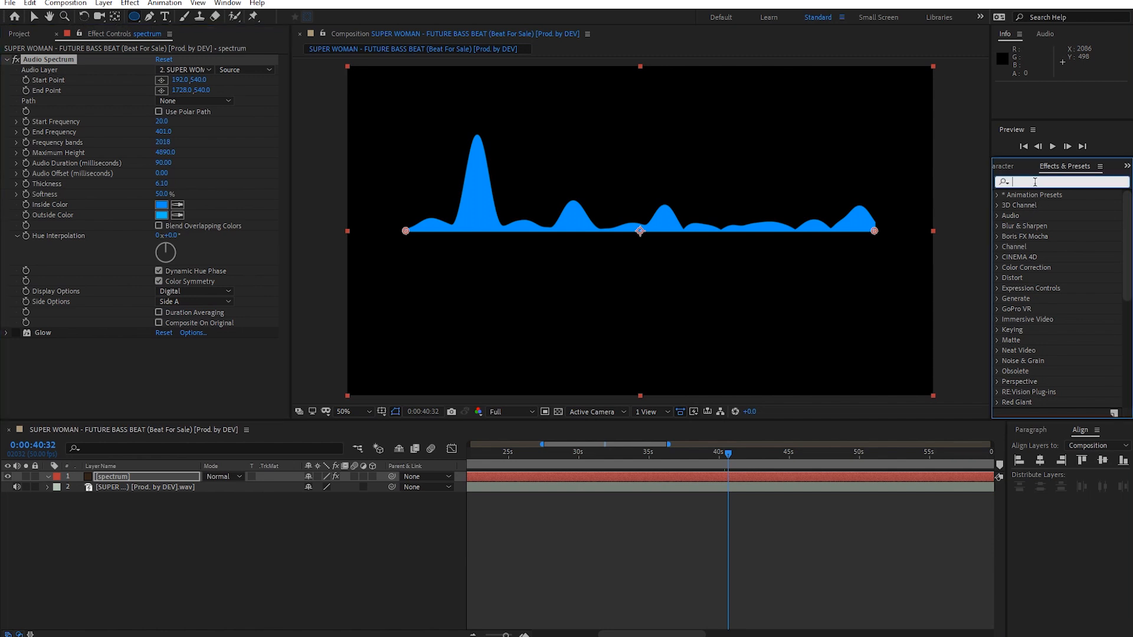
pyautogui.write('polar')
pyautogui.moveTo(1050, 205); pyautogui.dragTo(646, 477)
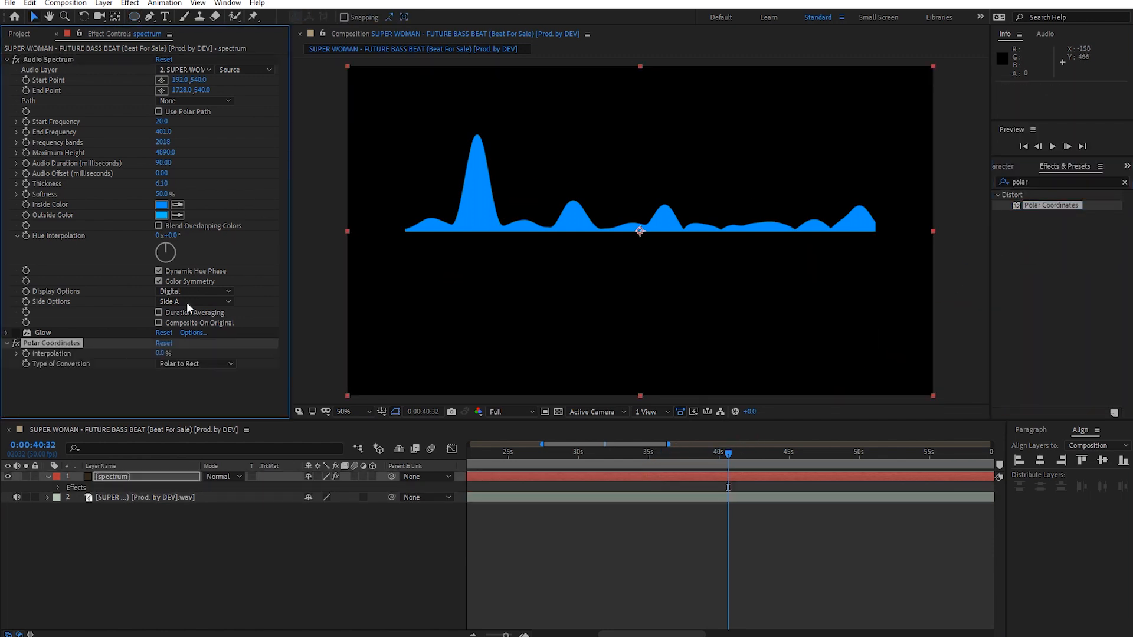
pyautogui.moveTo(160, 354); pyautogui.dragTo(176, 357)
pyautogui.hotkey('ctrl', 'z')
# - Set the Audio Spectrum's start point X to 0 so the line begins at the frame's left edge
pyautogui.click(45, 59)
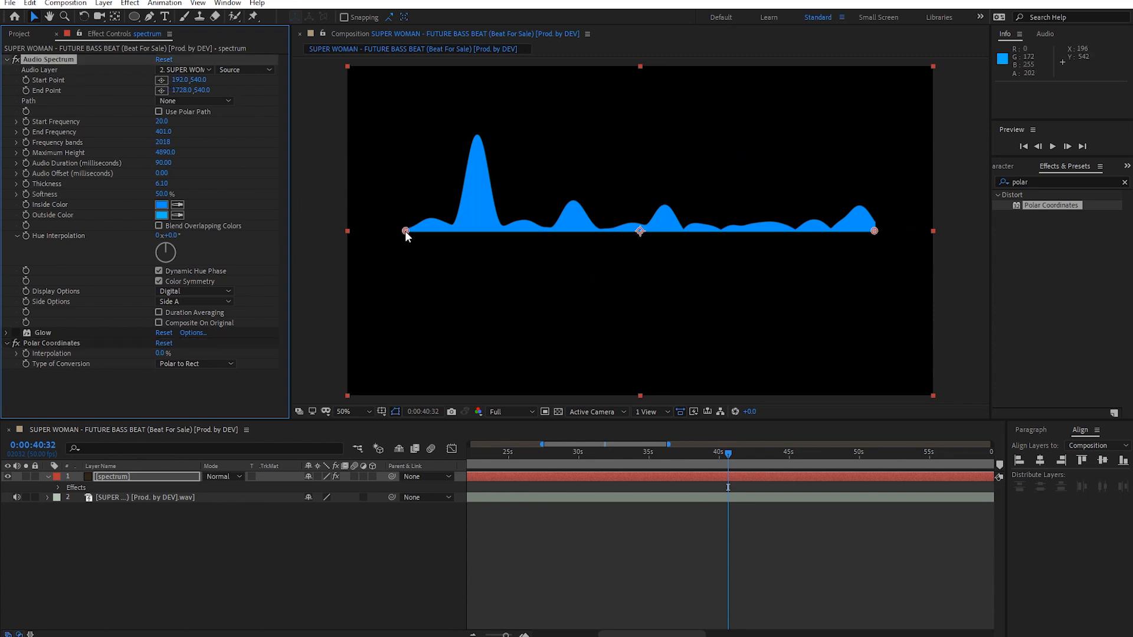
pyautogui.moveTo(404, 231); pyautogui.dragTo(354, 231)
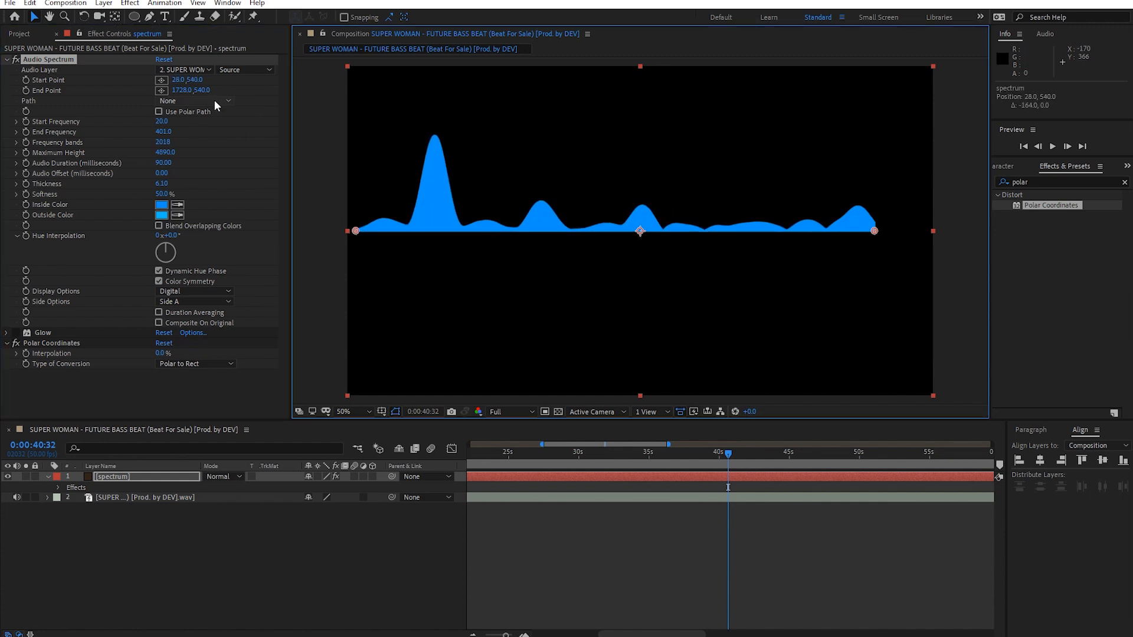
pyautogui.hotkey('ctrl', 'z')
pyautogui.click(180, 80)
pyautogui.write('0')
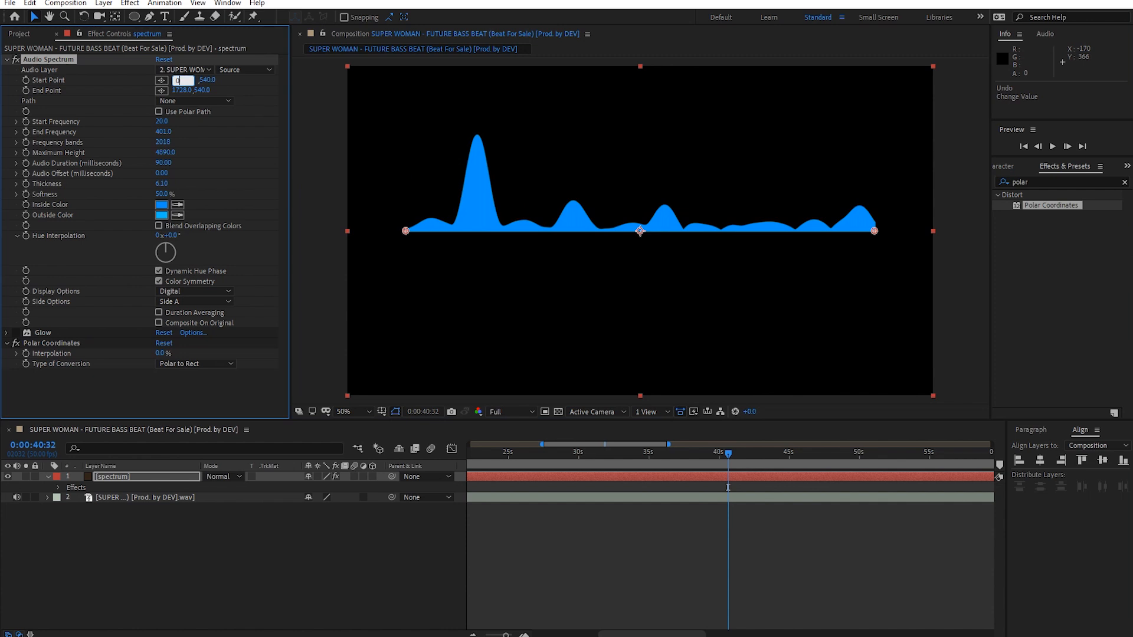
pyautogui.press('Return')
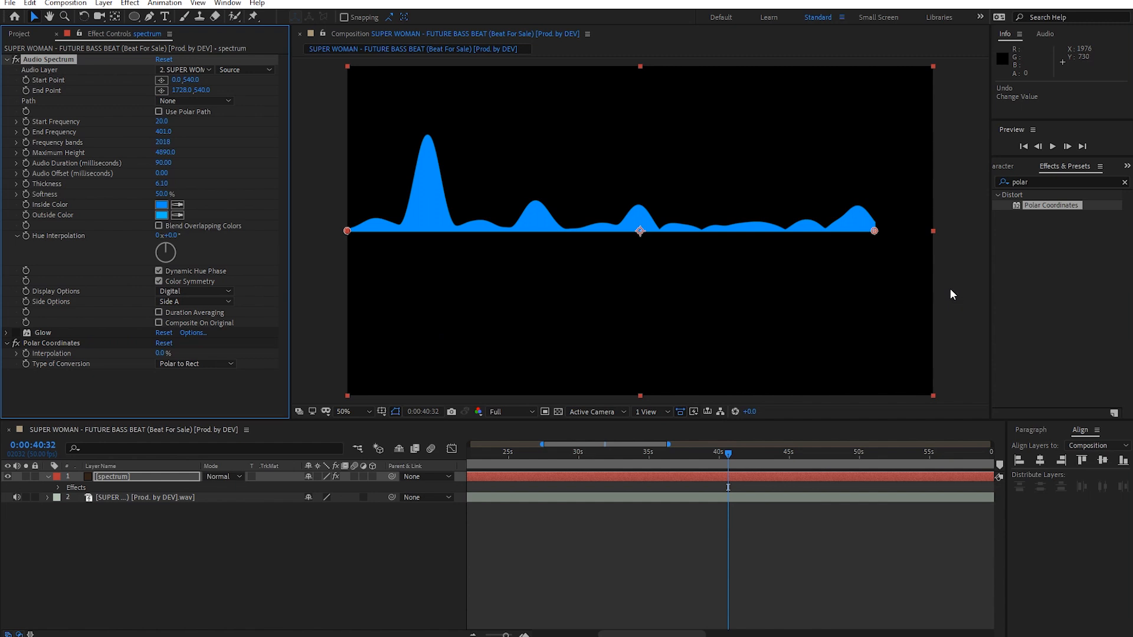
# - Set the Audio Spectrum's end point X to half the frame width, using 1920/2
pyautogui.click(183, 90)
pyautogui.write('1')
pyautogui.write('920/2')
pyautogui.press('Return')
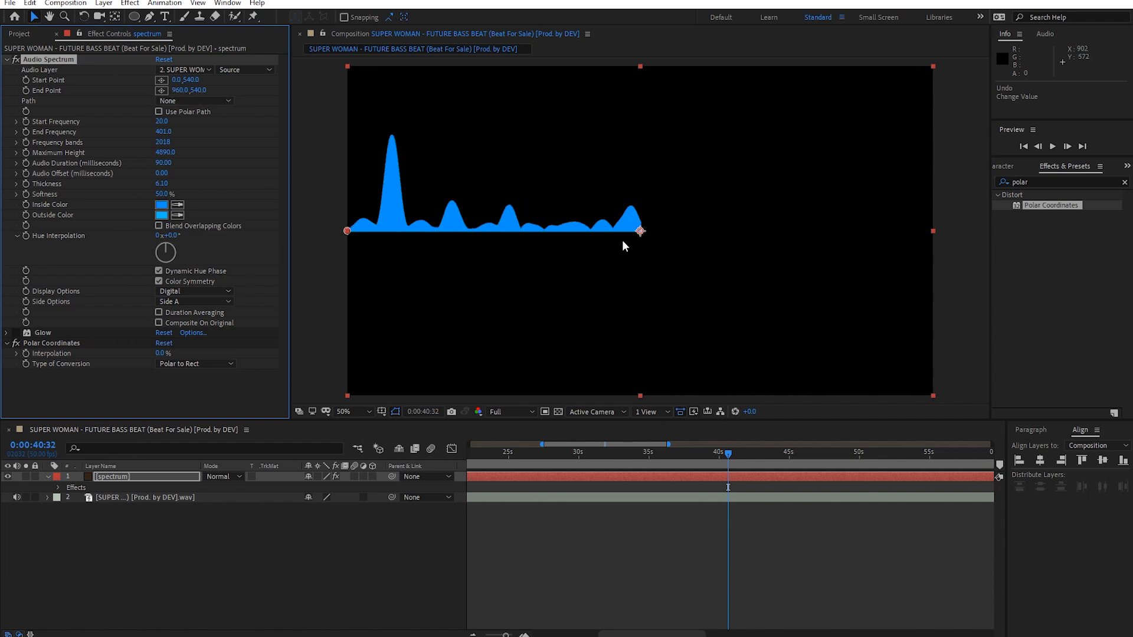
# - Try an end point X of 1920 to span the full frame width, and undo it
pyautogui.click(179, 97)
pyautogui.moveTo(189, 90); pyautogui.dragTo(174, 87)
pyautogui.write('2')
pyautogui.press('Return')
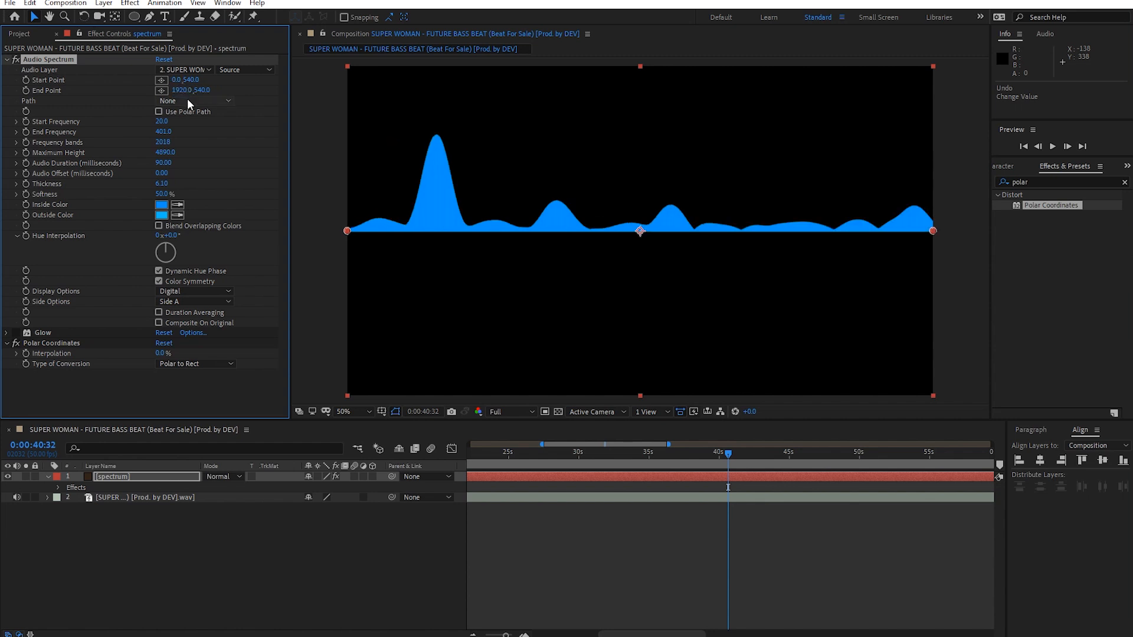
pyautogui.hotkey('ctrl', 'z')
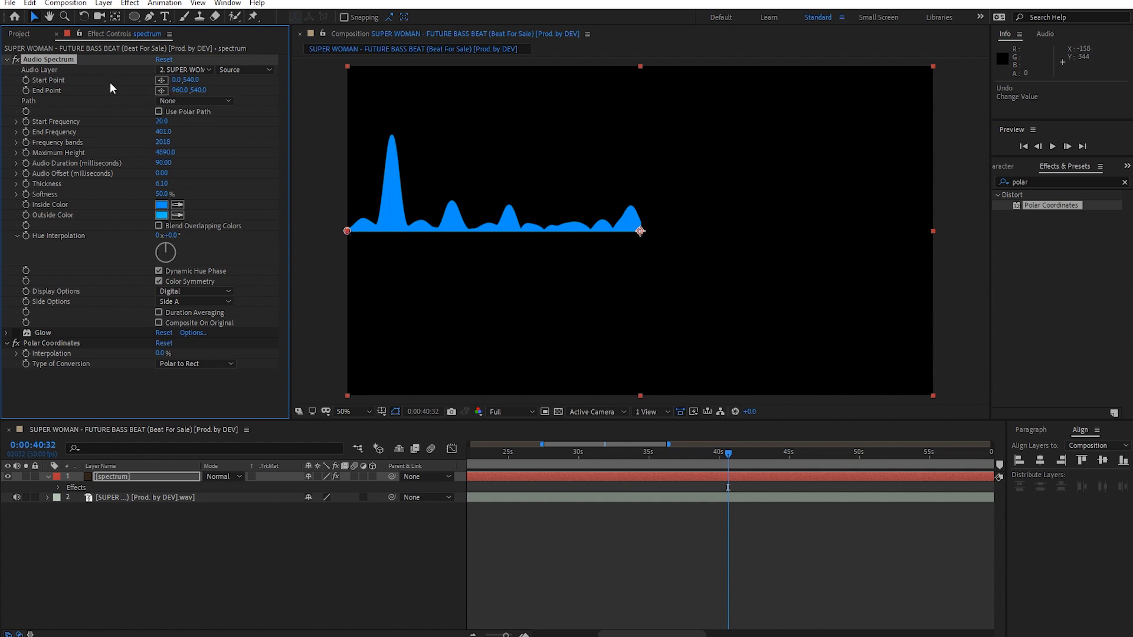
# - Try a second Polar Coordinates effect at 41% interpolation on the spectrum layer, and remove it
pyautogui.click(16, 333)
pyautogui.click(16, 333)
pyautogui.moveTo(1043, 205); pyautogui.dragTo(193, 395)
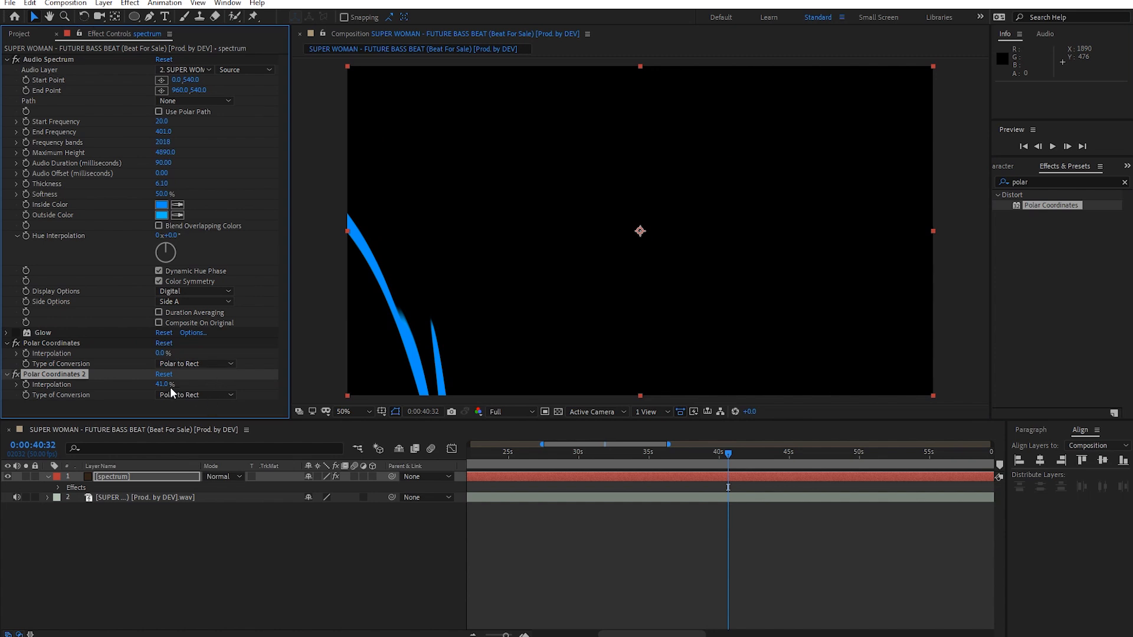
pyautogui.press('Delete')
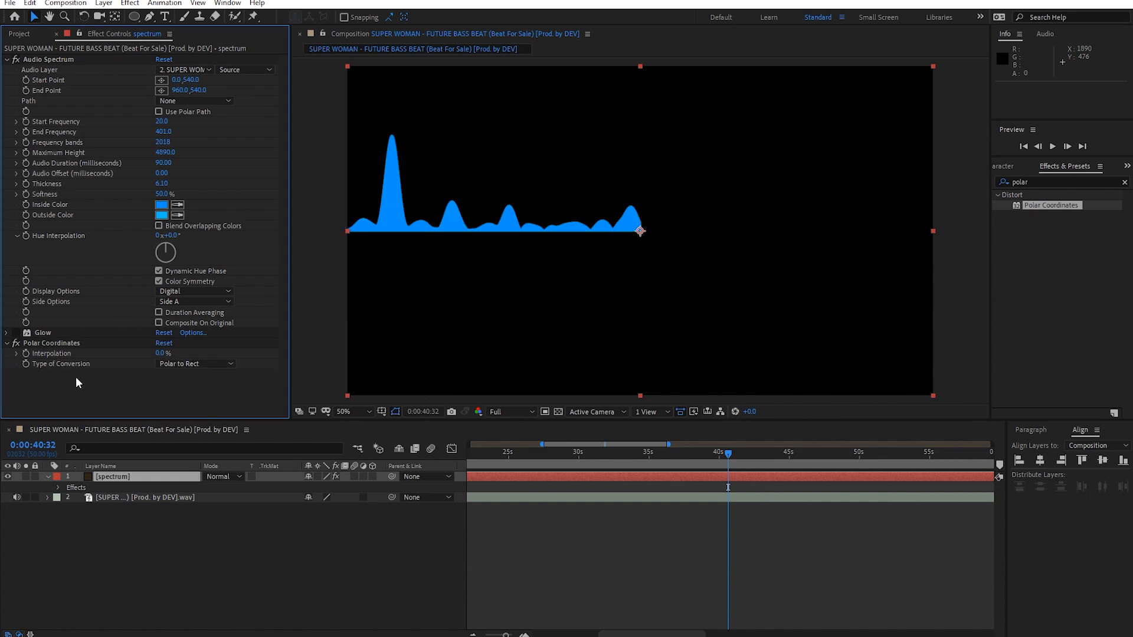
# - Set the Polar Coordinates interpolation to 100% and its type of conversion to Rect to Polar
pyautogui.moveTo(163, 359); pyautogui.dragTo(231, 350)
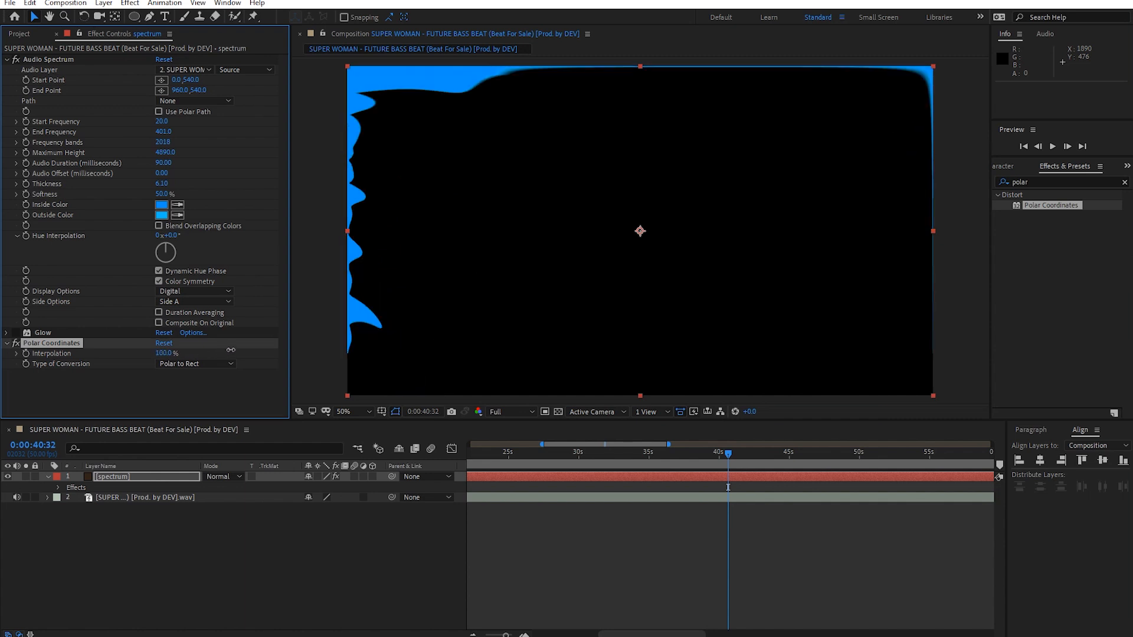
pyautogui.click(230, 363)
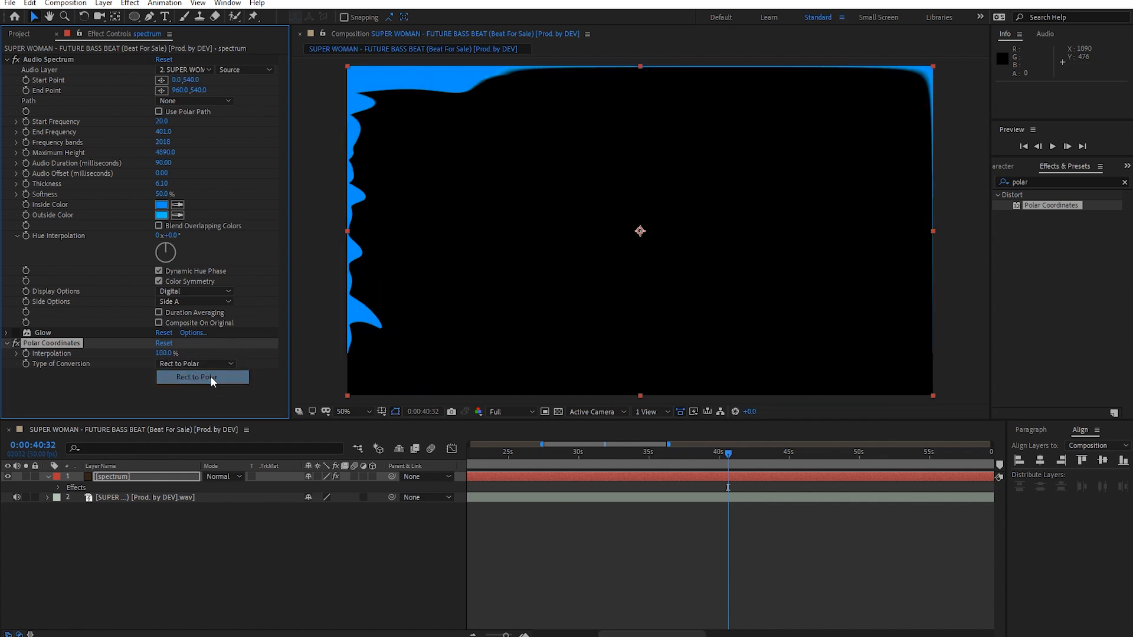
pyautogui.click(210, 376)
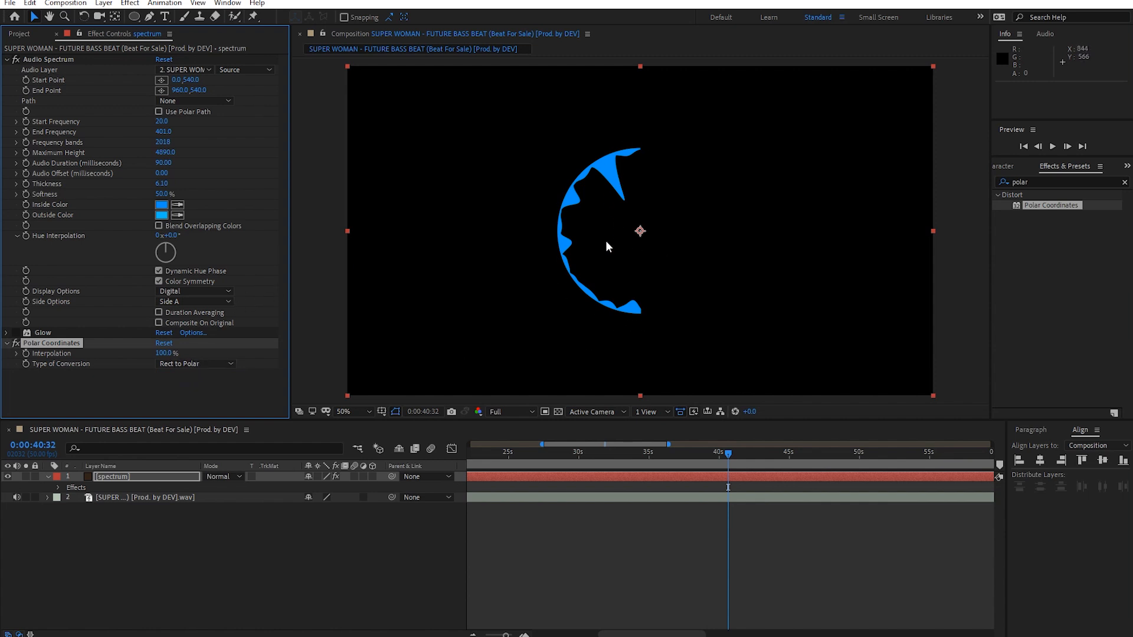
# - Switch the Audio Spectrum's side option to Side B and add a Mirror effect below Polar Coordinates on the spectrum layer
pyautogui.click(214, 302)
pyautogui.click(208, 330)
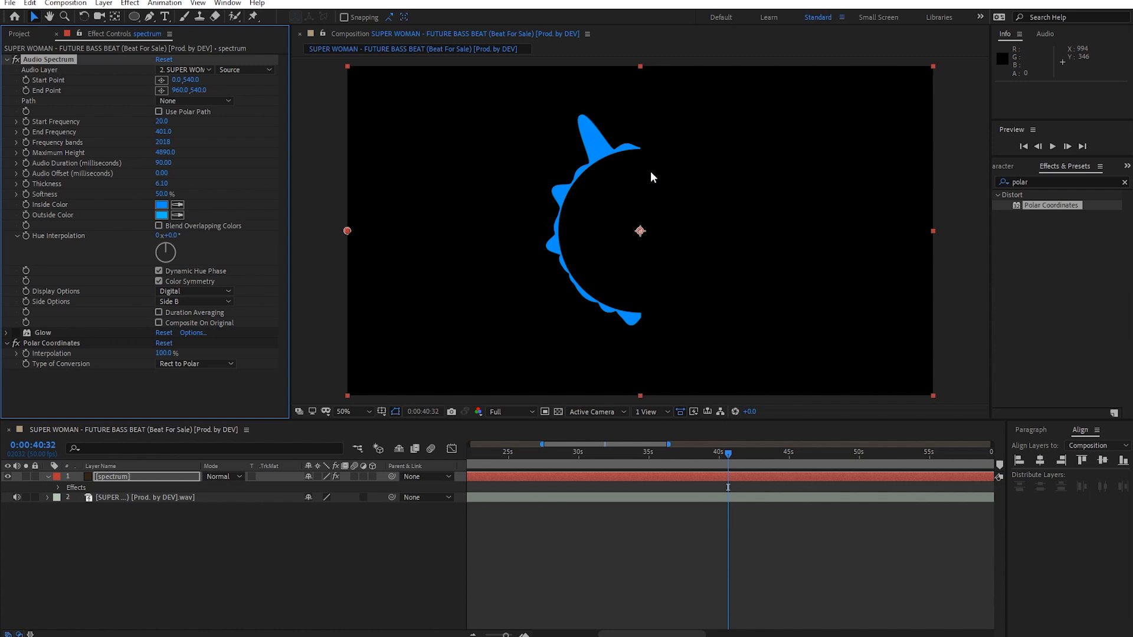
pyautogui.hotkey('ctrl', '5')
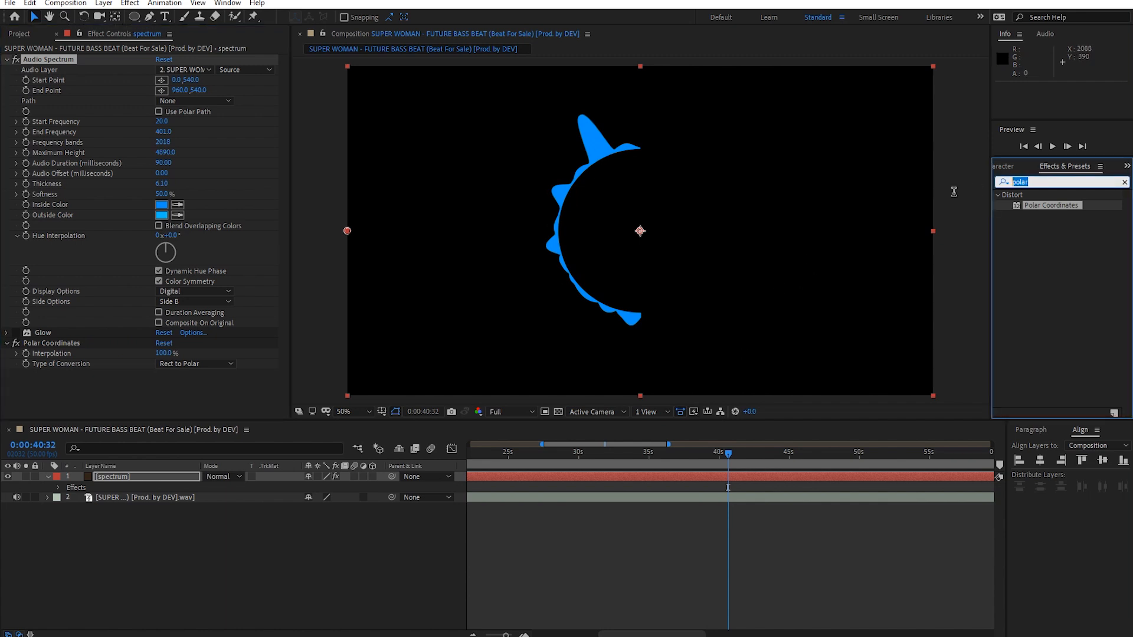
pyautogui.write('mirror')
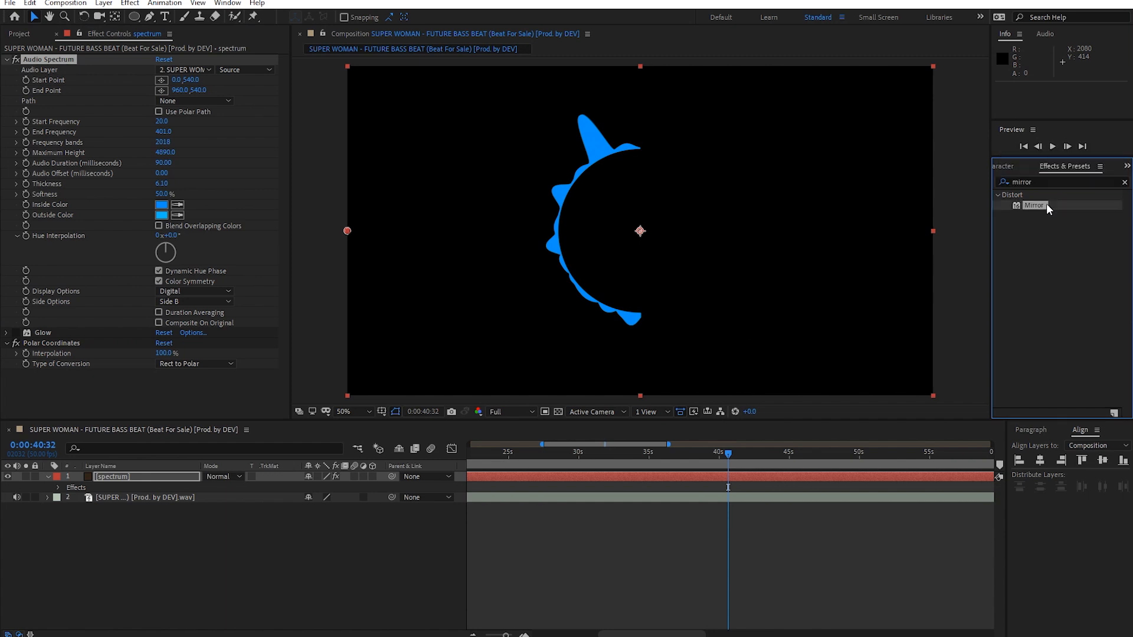
pyautogui.moveTo(1046, 203); pyautogui.dragTo(114, 377)
# - Set the X value of the Mirror effect's reflection center to 960
pyautogui.click(181, 378)
pyautogui.write('96')
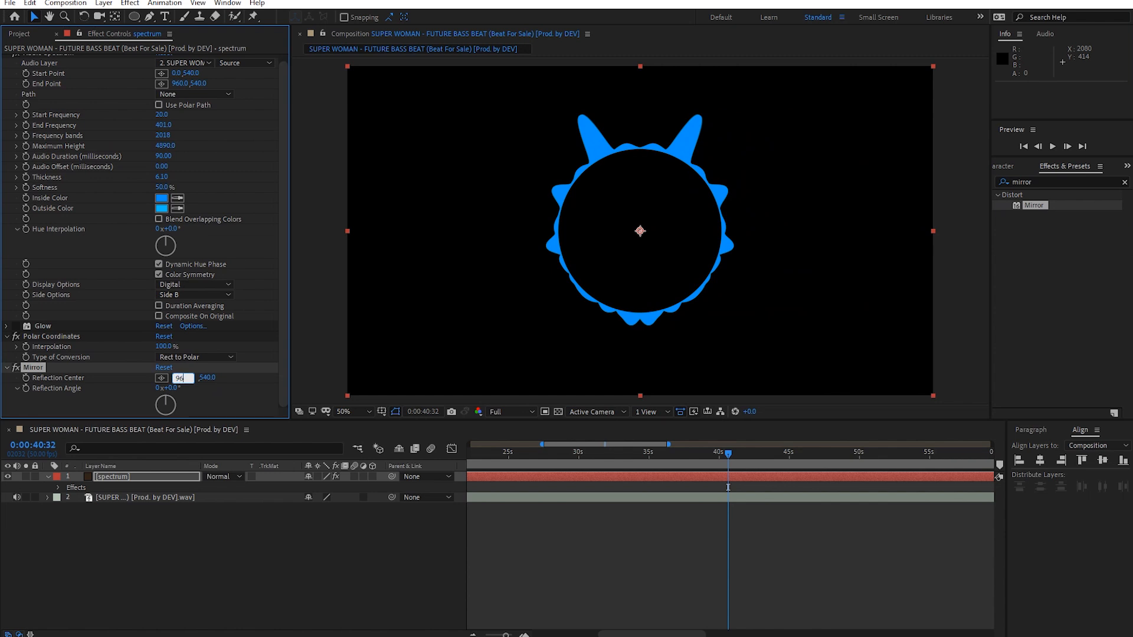
pyautogui.write('0')
pyautogui.press('Return')
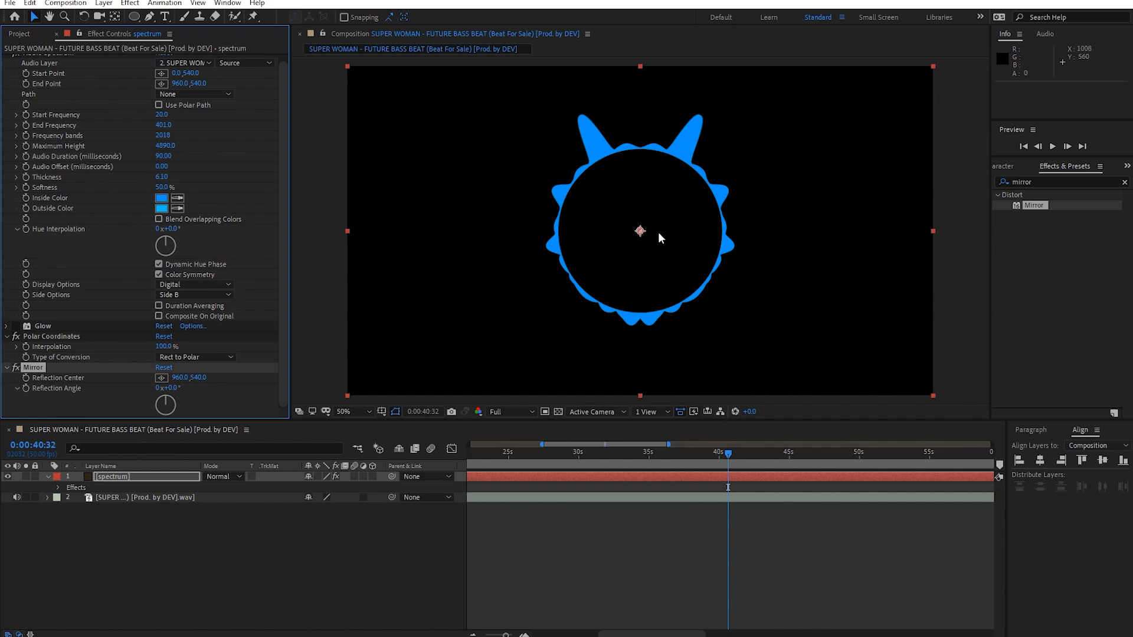
# - Preview the mirrored circular spectrum from about 0:00:37 and again from 0:01:19:31
pyautogui.moveTo(724, 463); pyautogui.dragTo(685, 466)
pyautogui.press('space')
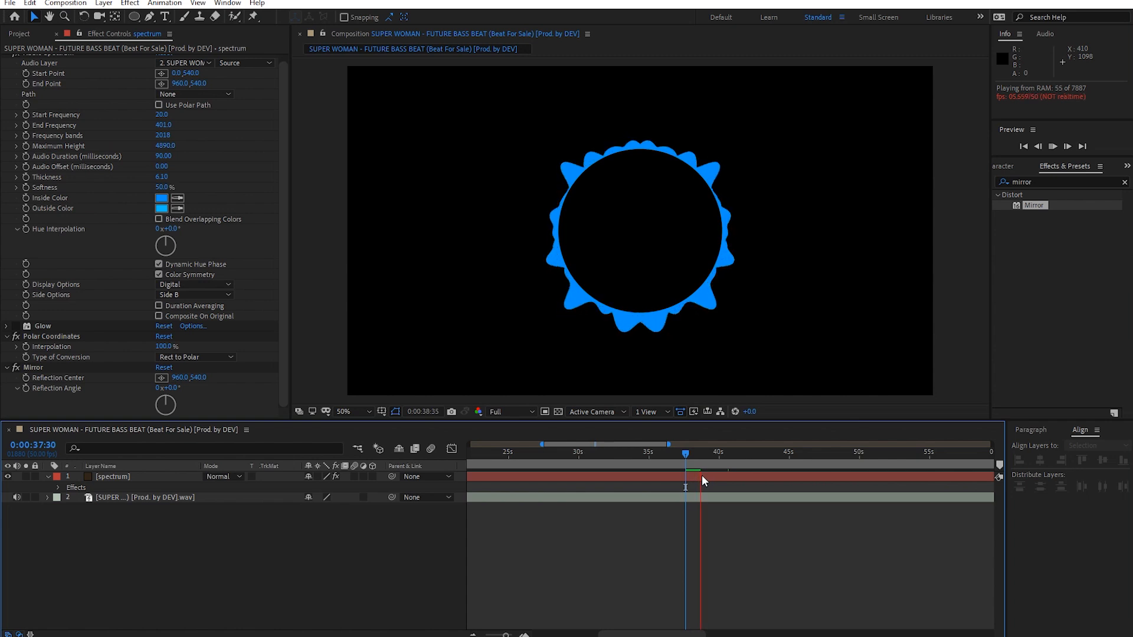
pyautogui.click(687, 449)
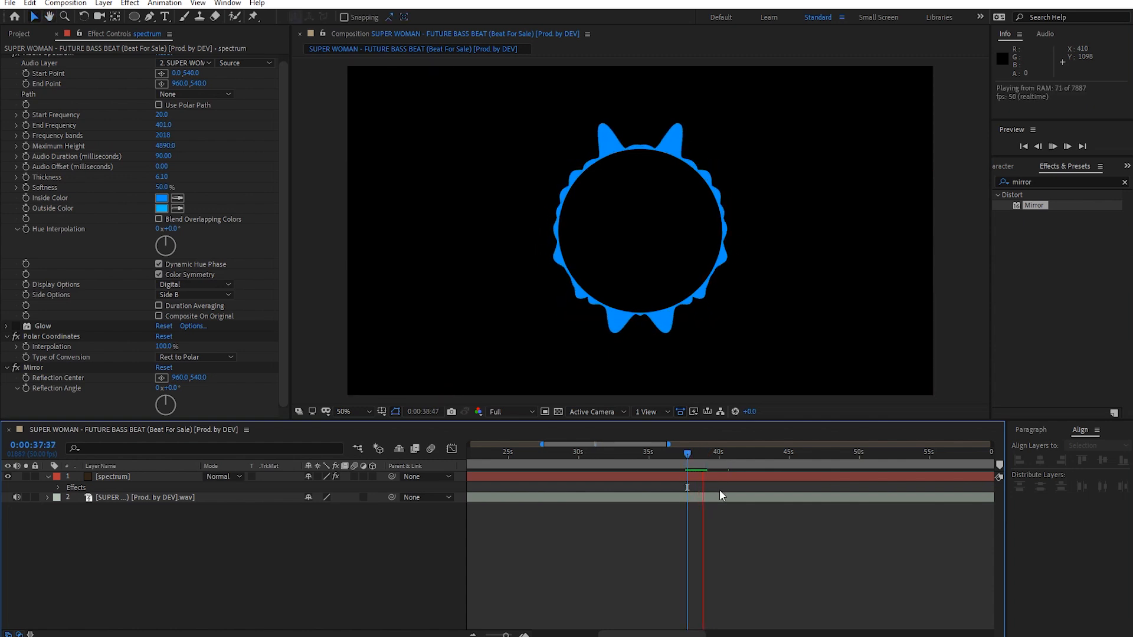
pyautogui.press('space')
pyautogui.press('-')
pyautogui.press('-')
pyautogui.press('-')
pyautogui.click(733, 459)
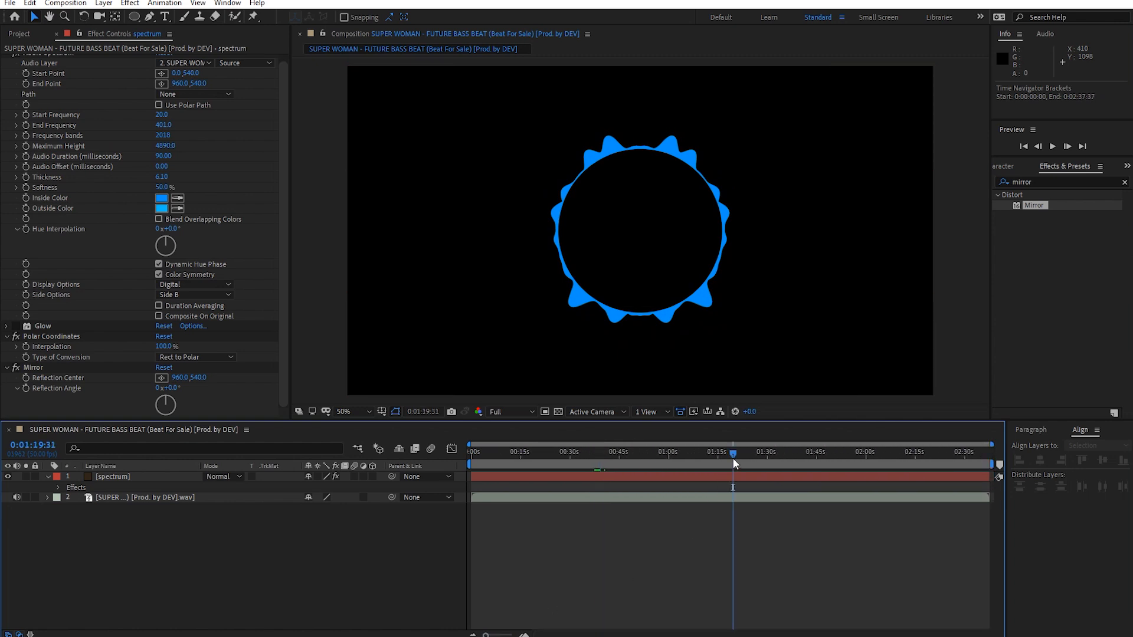
pyautogui.press('space')
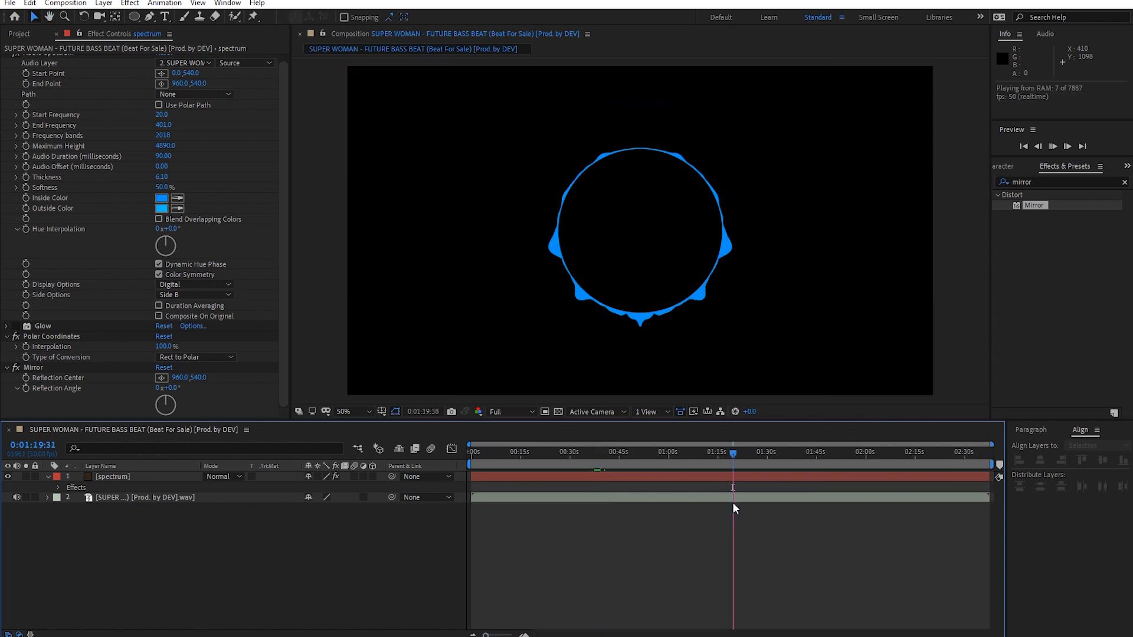
# - Go to 0:01:20:34, where the spectrum peaks are tall, and lower the Audio Spectrum's maximum height to 2760
pyautogui.press('=')
pyautogui.press('=')
pyautogui.press('=')
pyautogui.click(724, 454)
pyautogui.moveTo(725, 460); pyautogui.dragTo(732, 467)
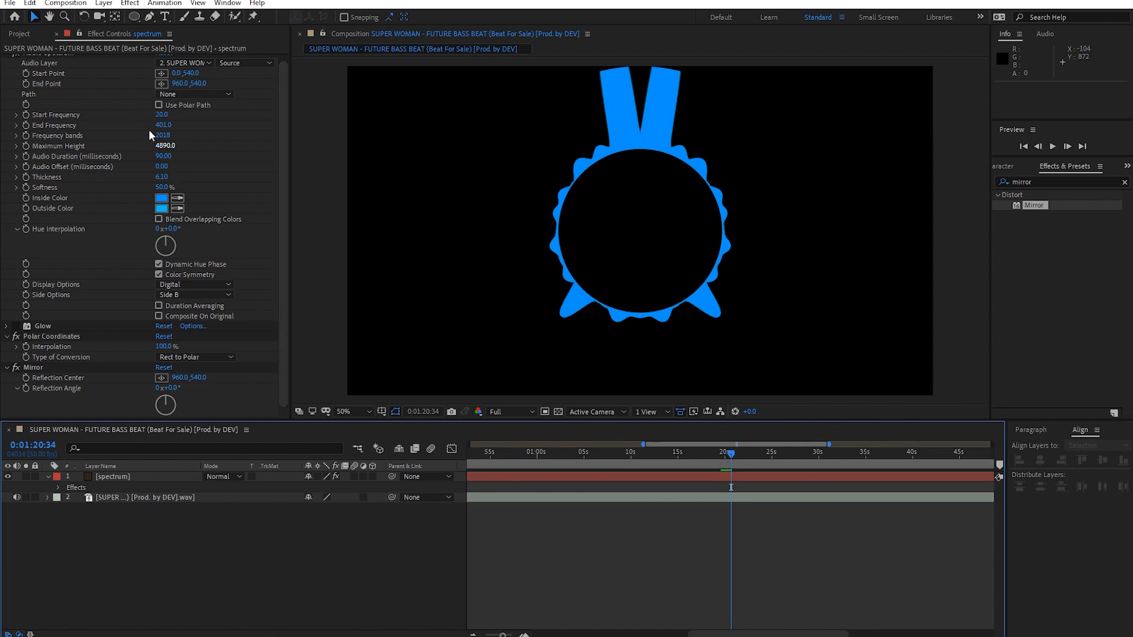
pyautogui.moveTo(165, 152); pyautogui.dragTo(53, 170)
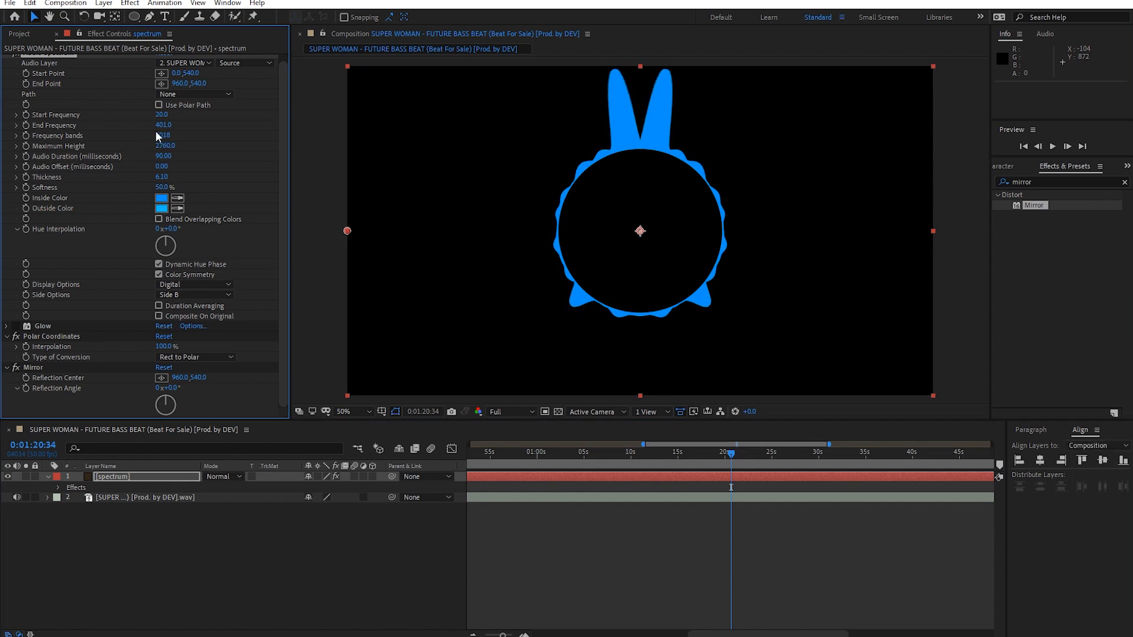
# - Try start frequencies of 201 and 100 for the Audio Spectrum, and settle on 50
pyautogui.moveTo(161, 114); pyautogui.dragTo(137, 126)
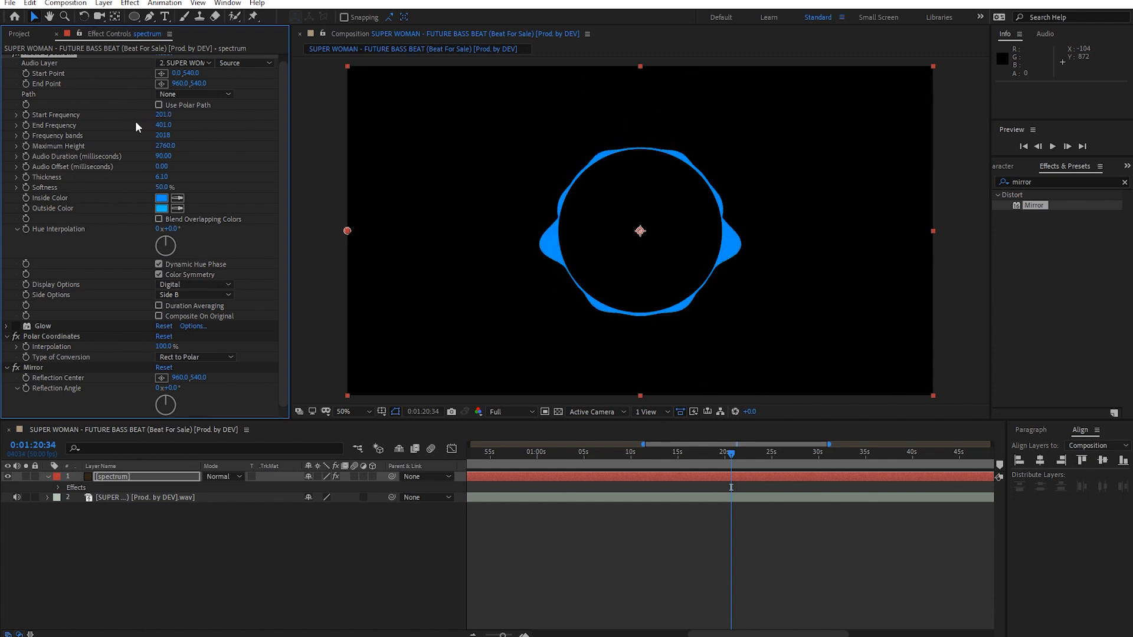
pyautogui.click(168, 115)
pyautogui.write('100')
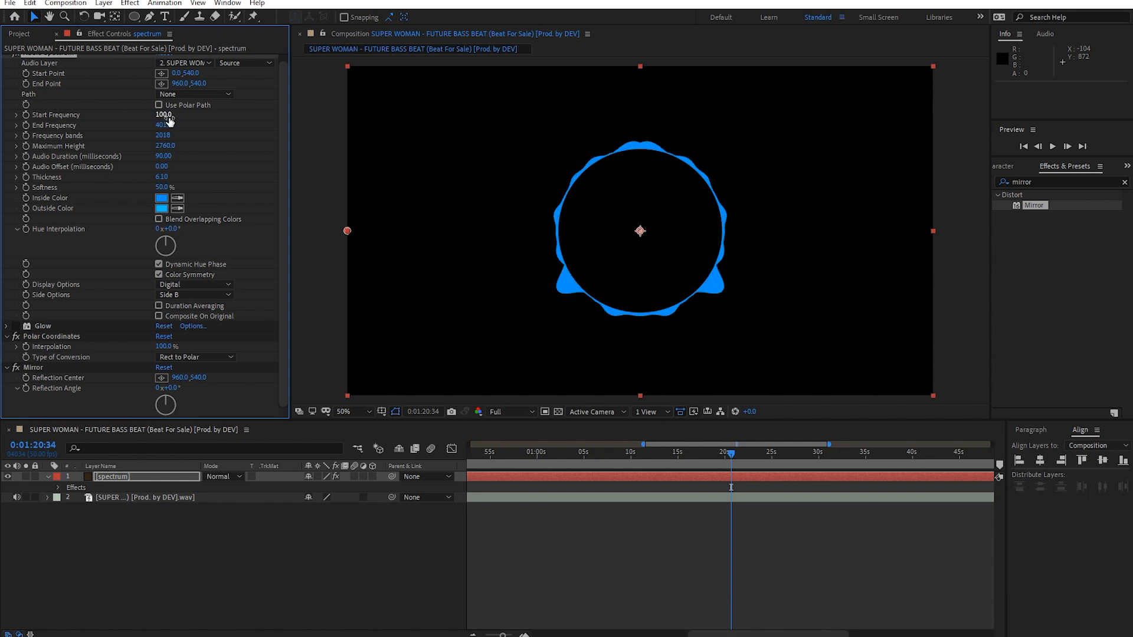
pyautogui.click(169, 115)
pyautogui.write('50')
pyautogui.press('Return')
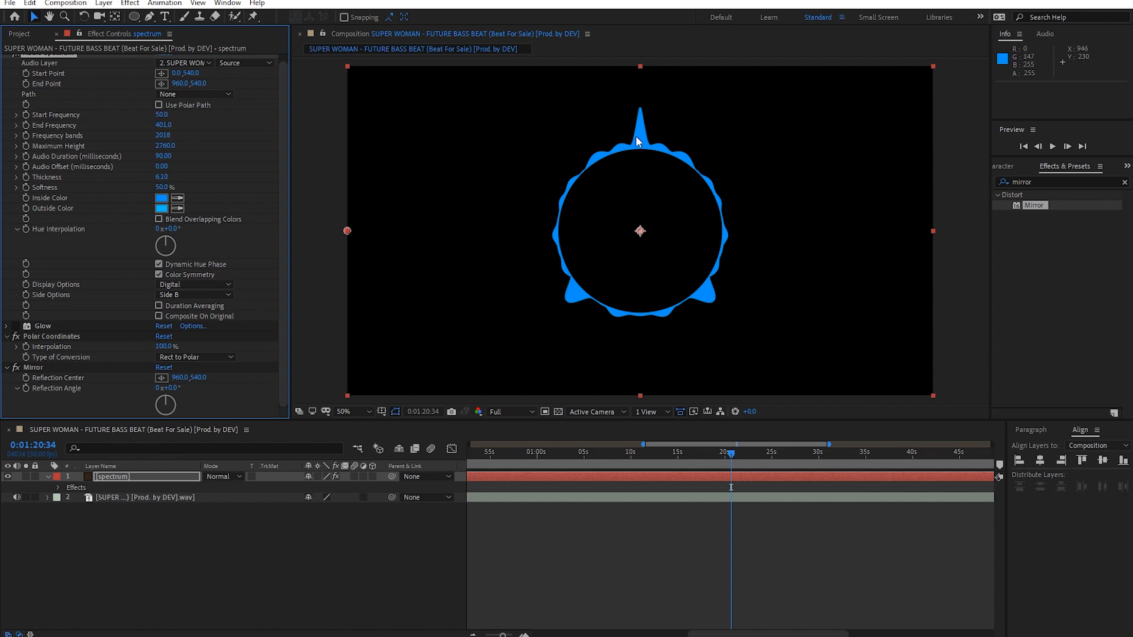
# - Play back the adjusted circular spectrum around 0:01:20 to check its motion
pyautogui.press('space')
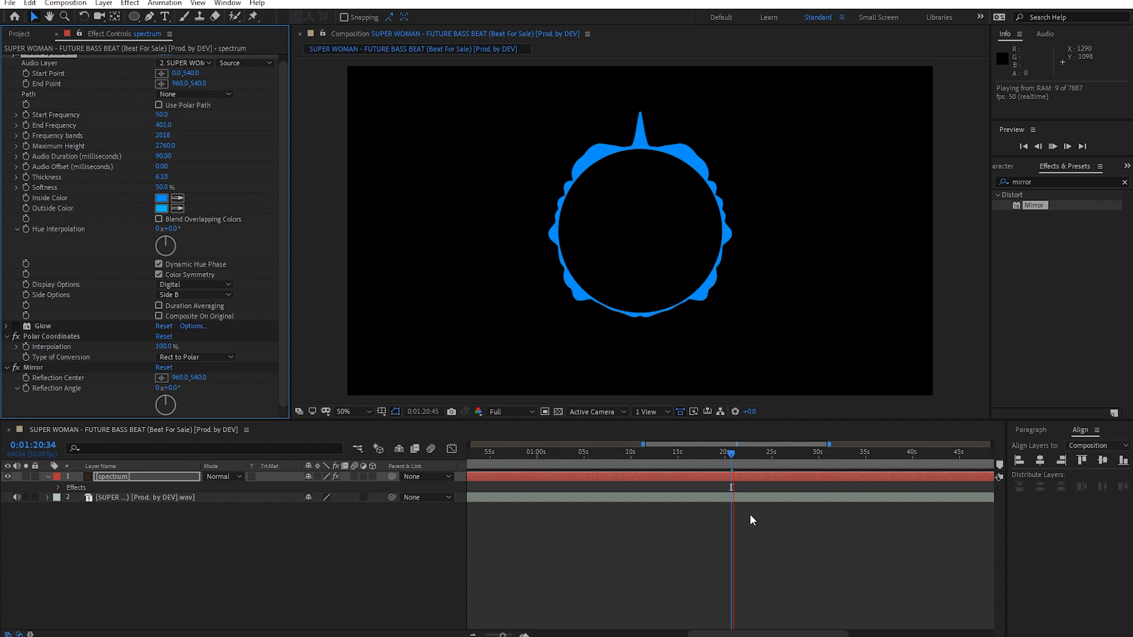
pyautogui.press('space')
pyautogui.click(736, 454)
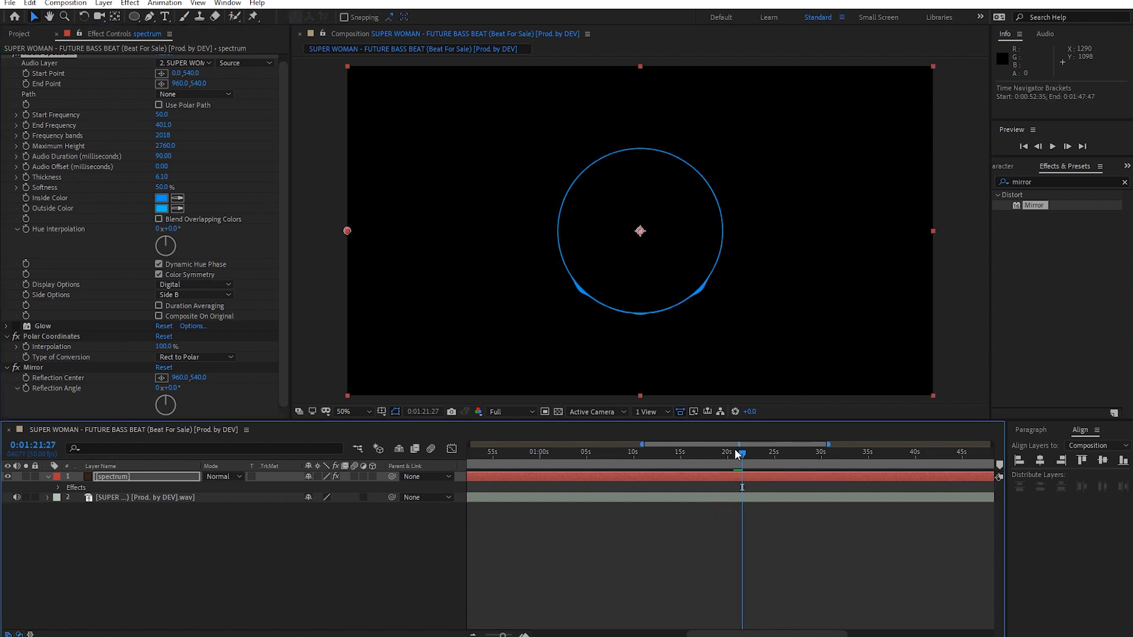
pyautogui.click(734, 453)
pyautogui.press('space')
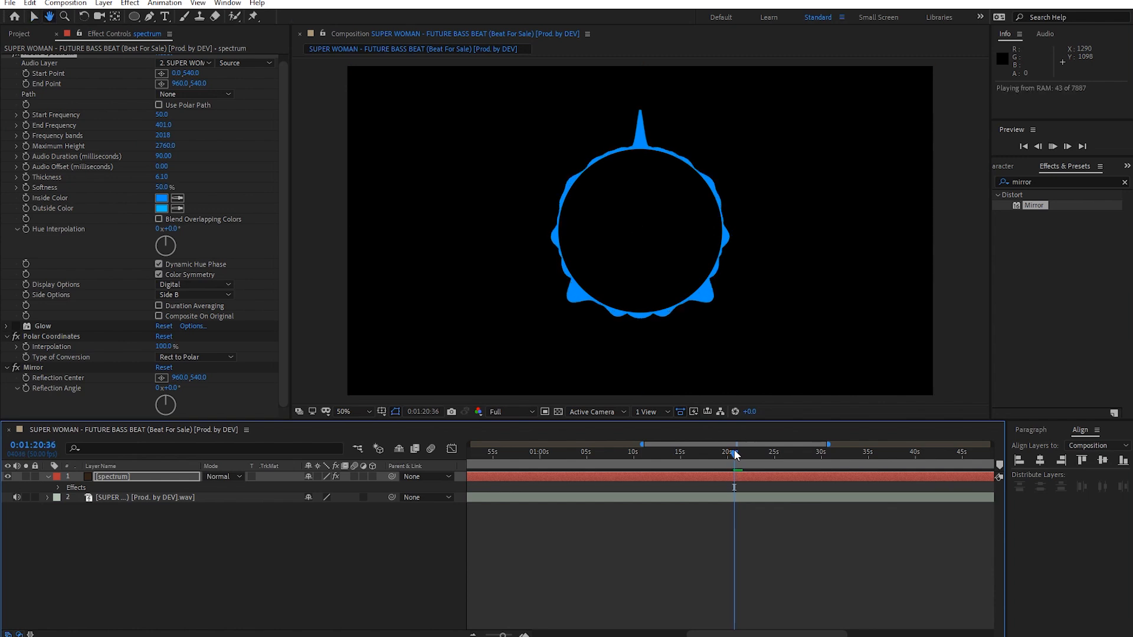
pyautogui.press('space')
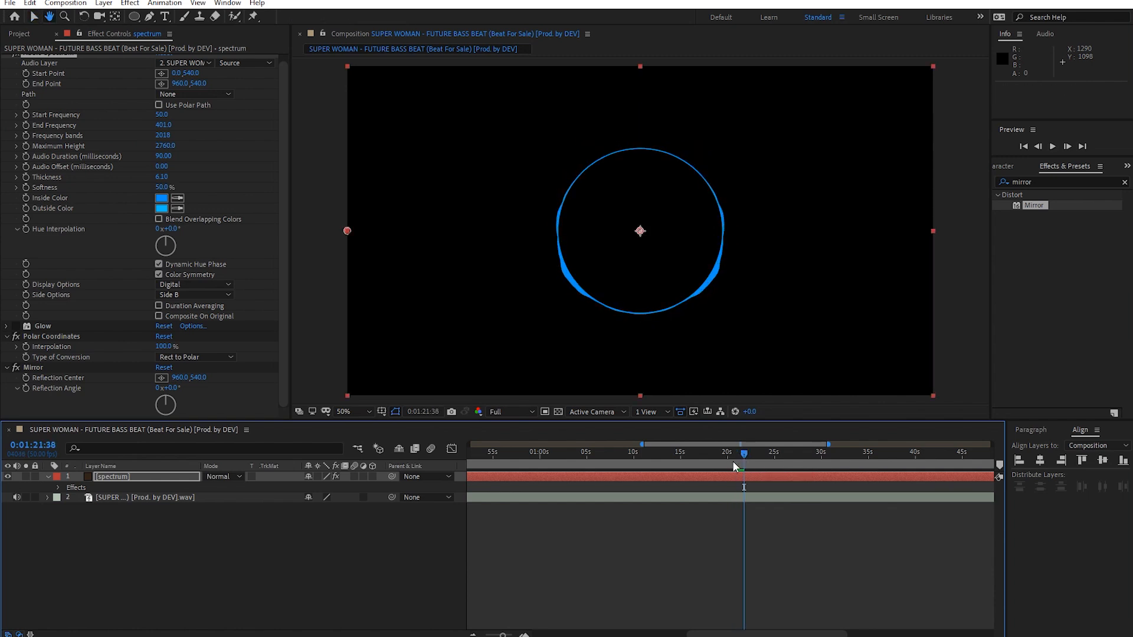
# - Enable the Glow effect on the spectrum layer and set its glow radius to 29
pyautogui.click(16, 326)
pyautogui.moveTo(736, 458); pyautogui.dragTo(733, 455)
pyautogui.click(7, 326)
pyautogui.scroll(-3, 148, 265)
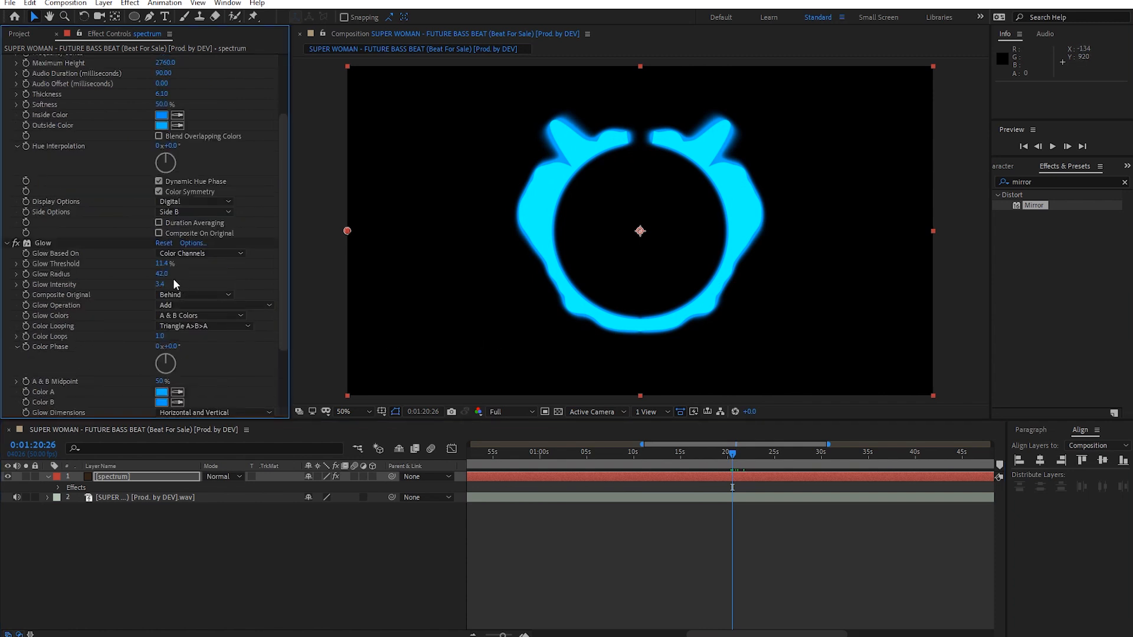
pyautogui.moveTo(161, 274)
pyautogui.mouseDown()
pyautogui.moveTo(129, 282)
pyautogui.moveTo(145, 282)
pyautogui.mouseUp()
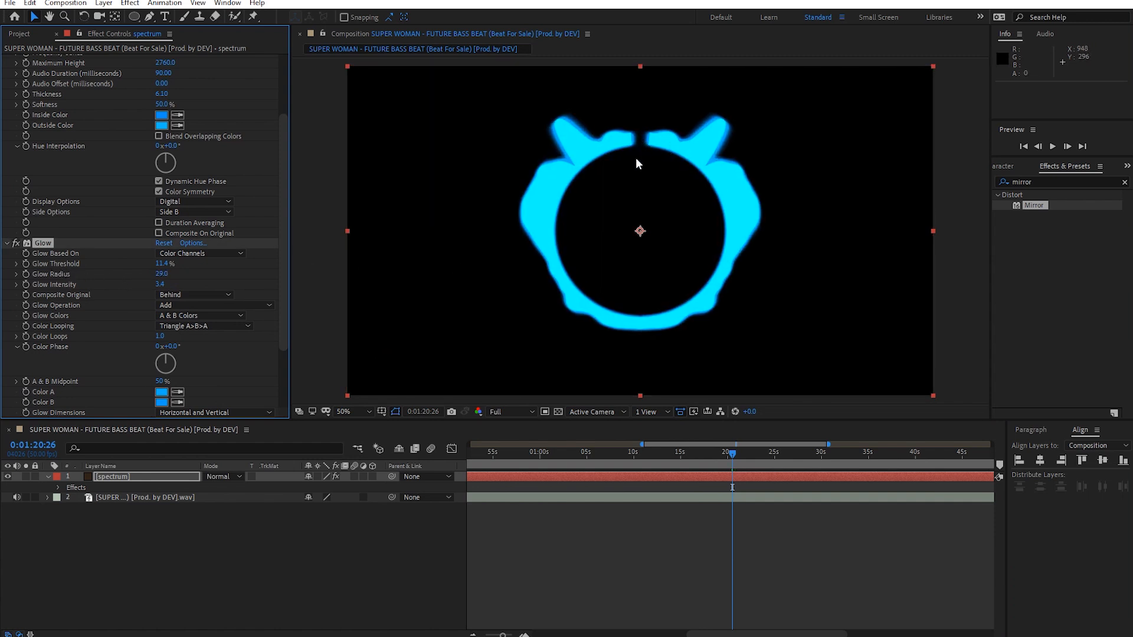
# - Move the Glow effect below Mirror at the end of the effect stack and collapse the other effects' settings
pyautogui.click(6, 243)
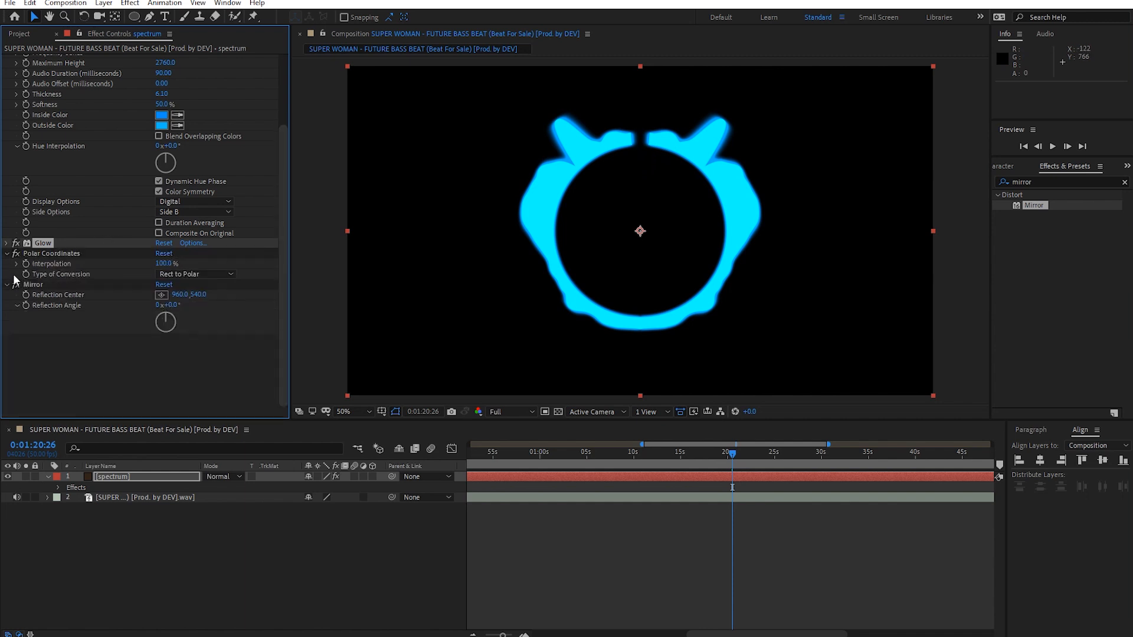
pyautogui.moveTo(45, 324); pyautogui.dragTo(53, 399)
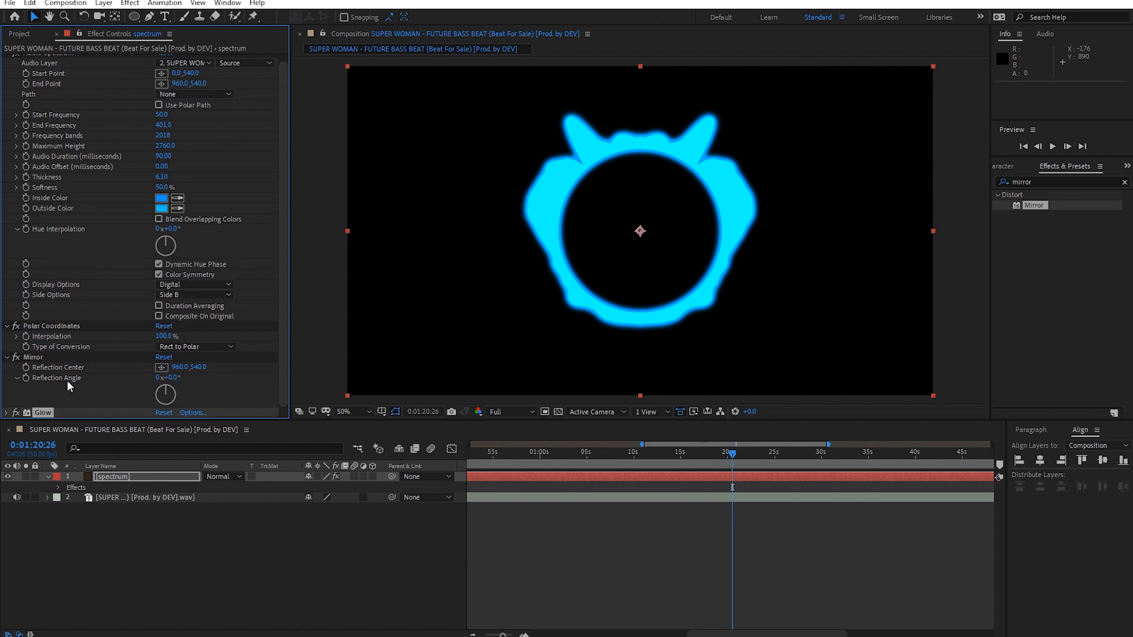
pyautogui.scroll(1, 12, 76)
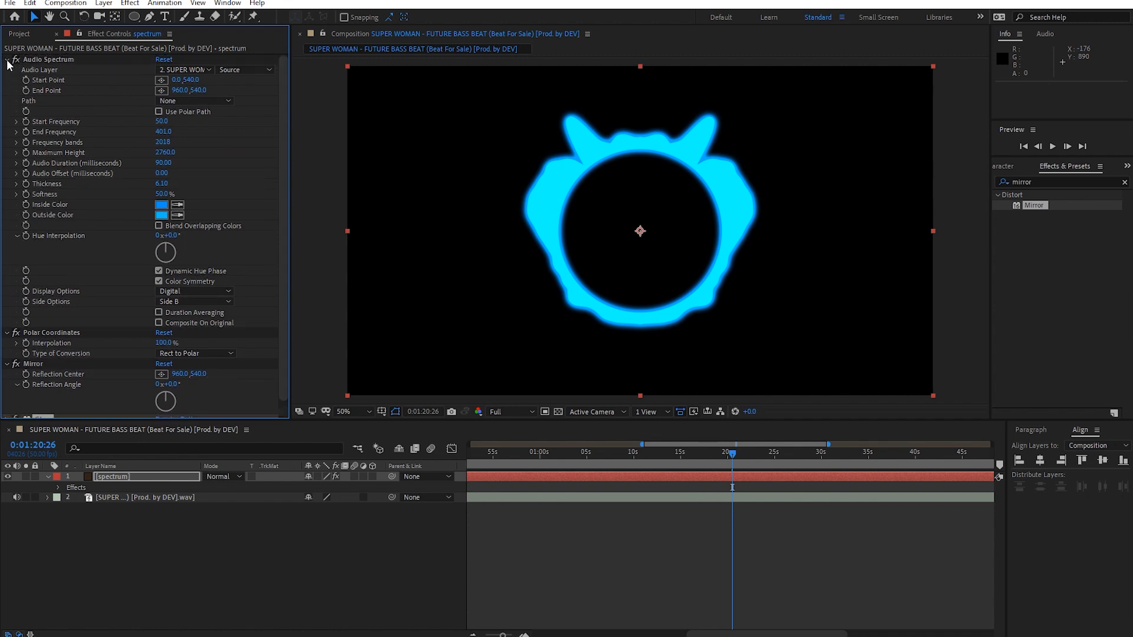
pyautogui.click(7, 61)
pyautogui.click(7, 70)
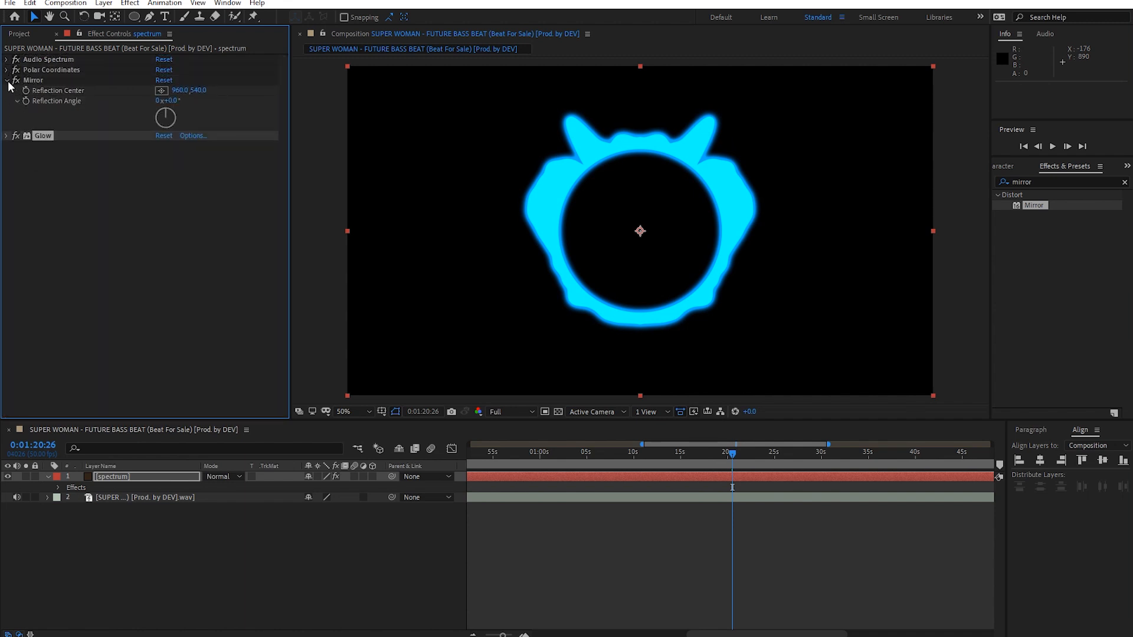
pyautogui.click(7, 80)
# - Try placing Glow directly after Audio Spectrum, and return it to the end of the effect stack
pyautogui.click(63, 108)
pyautogui.click(45, 93)
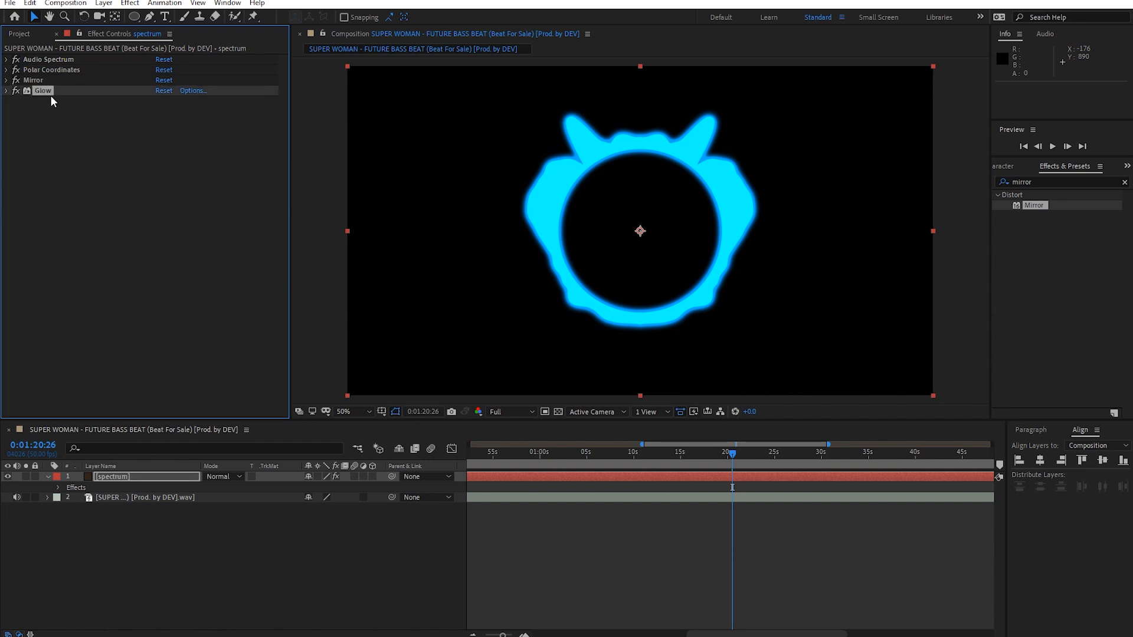
pyautogui.moveTo(39, 96); pyautogui.dragTo(37, 67)
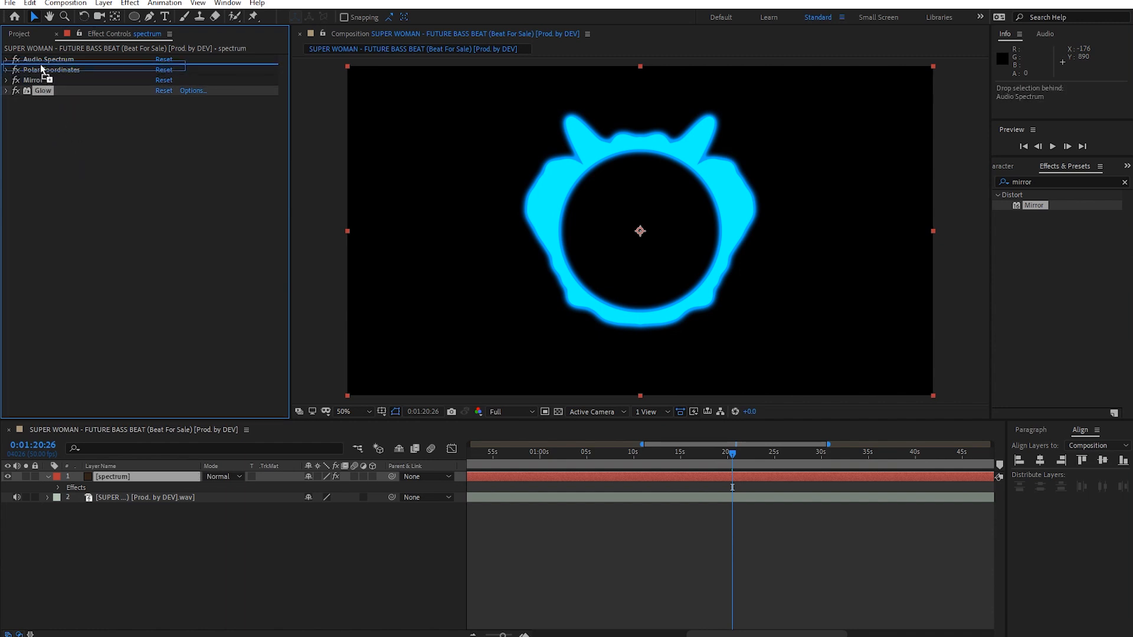
pyautogui.moveTo(45, 68); pyautogui.dragTo(57, 130)
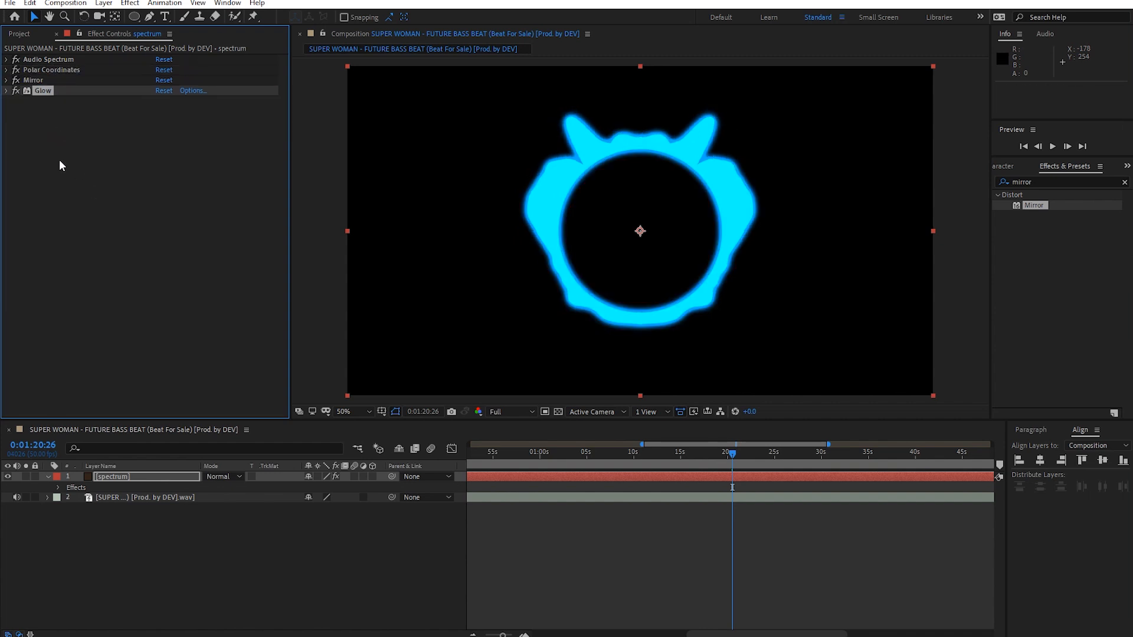
# - Set the Glow effect's threshold to 38.4% and its intensity to 1.7
pyautogui.click(6, 91)
pyautogui.moveTo(164, 112); pyautogui.dragTo(168, 112)
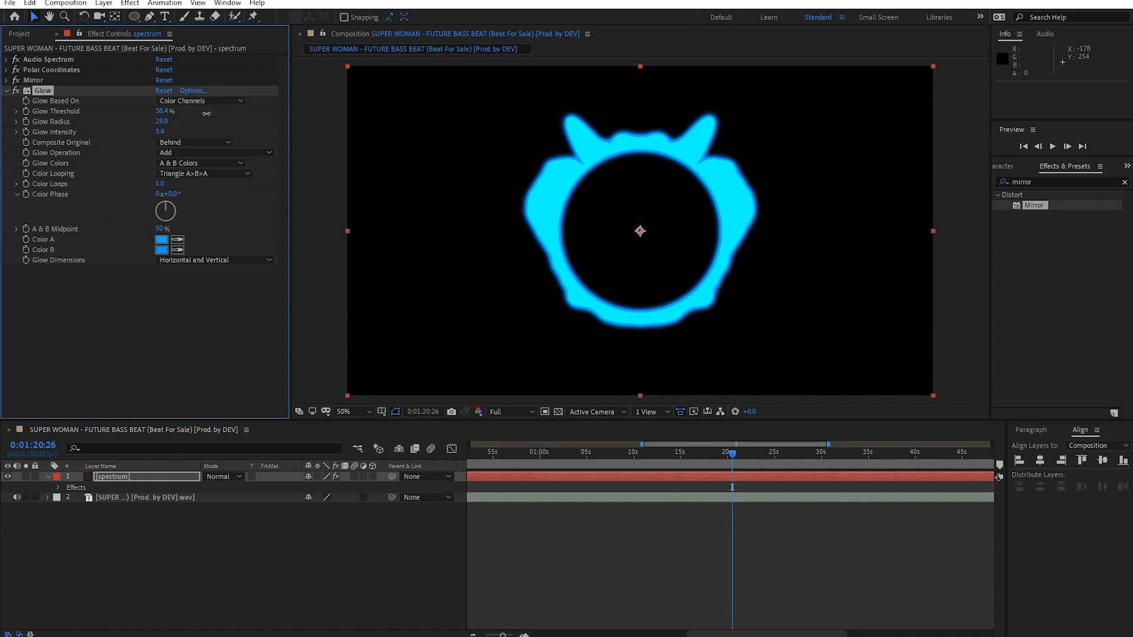
pyautogui.click(159, 132)
pyautogui.write('1.5')
pyautogui.press('Return')
pyautogui.moveTo(160, 132); pyautogui.dragTo(169, 131)
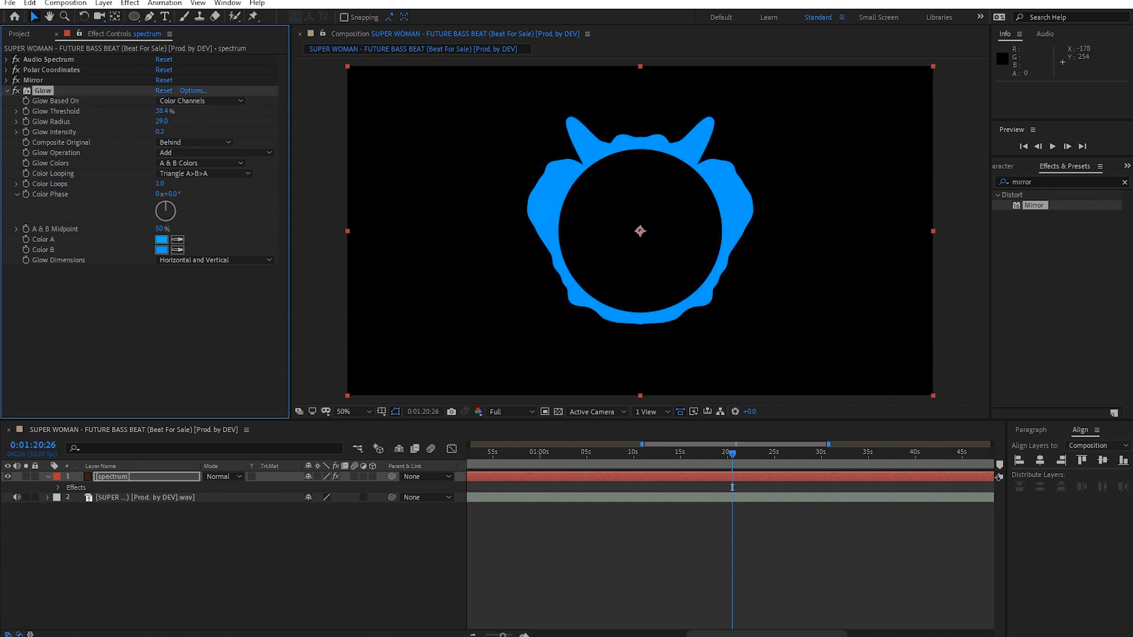
pyautogui.moveTo(70, 151); pyautogui.dragTo(79, 152)
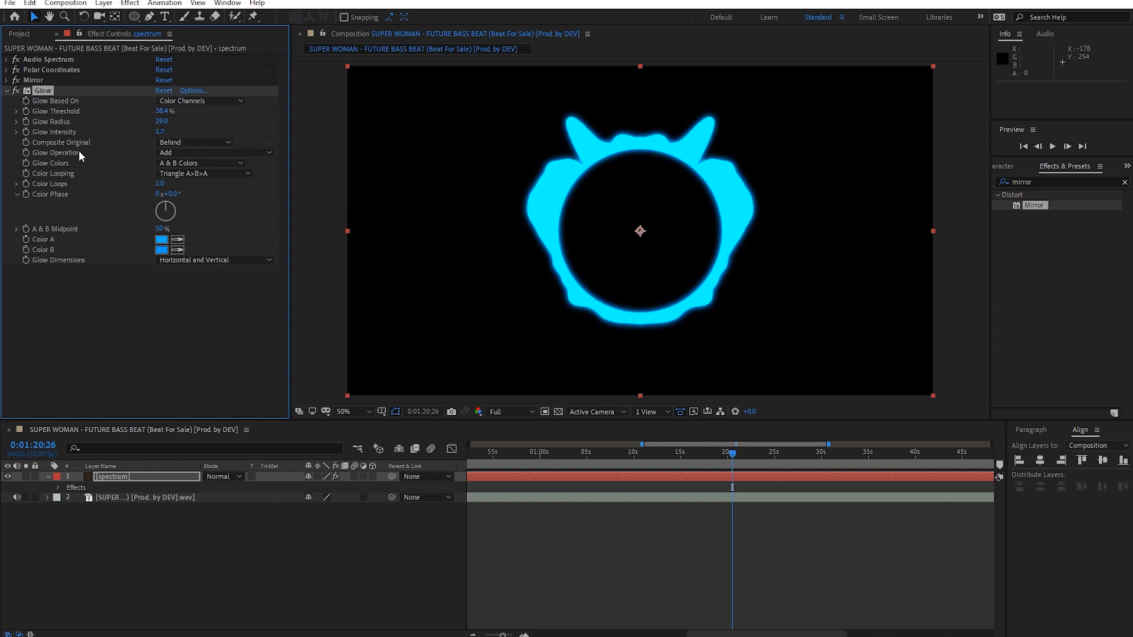
# - Preview the glowing circular spectrum around 0:01:20
pyautogui.press('space')
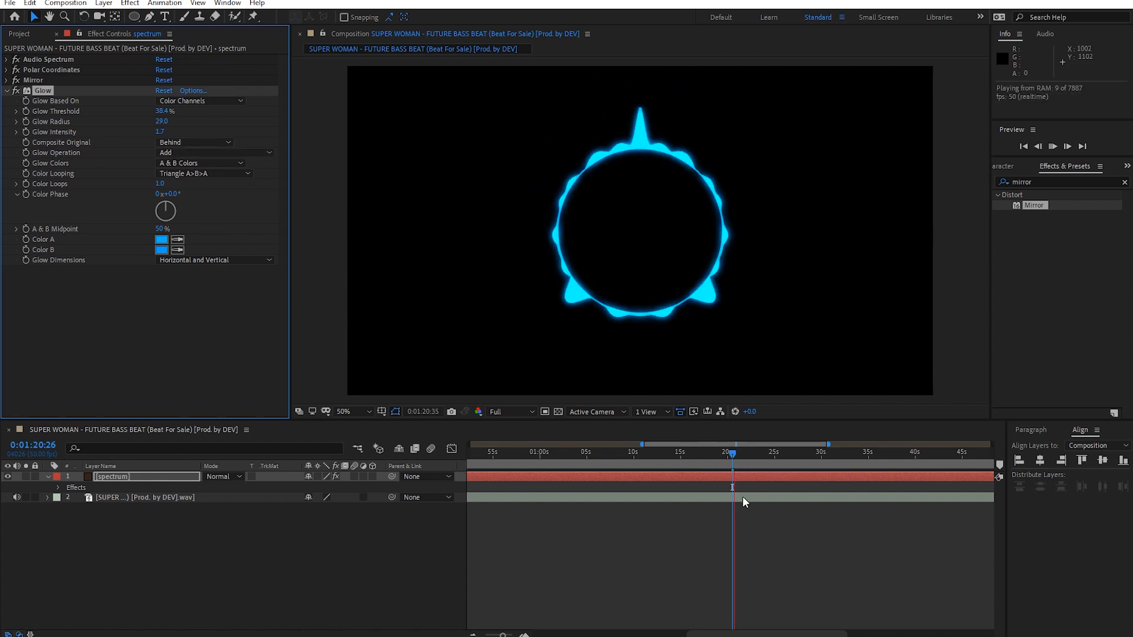
pyautogui.press('space')
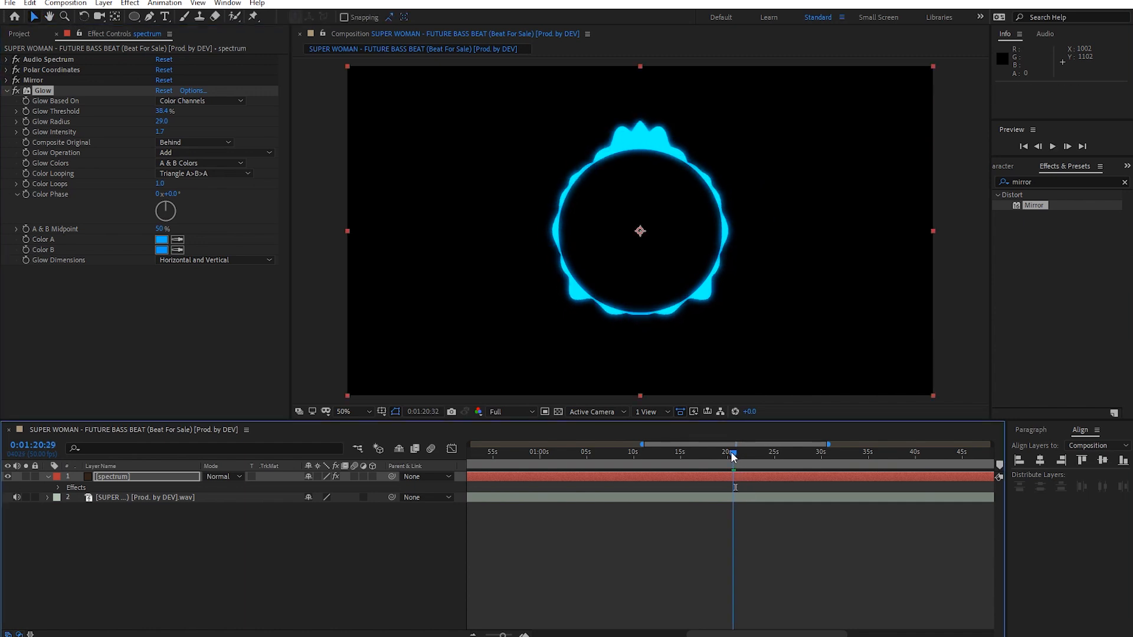
pyautogui.press('space')
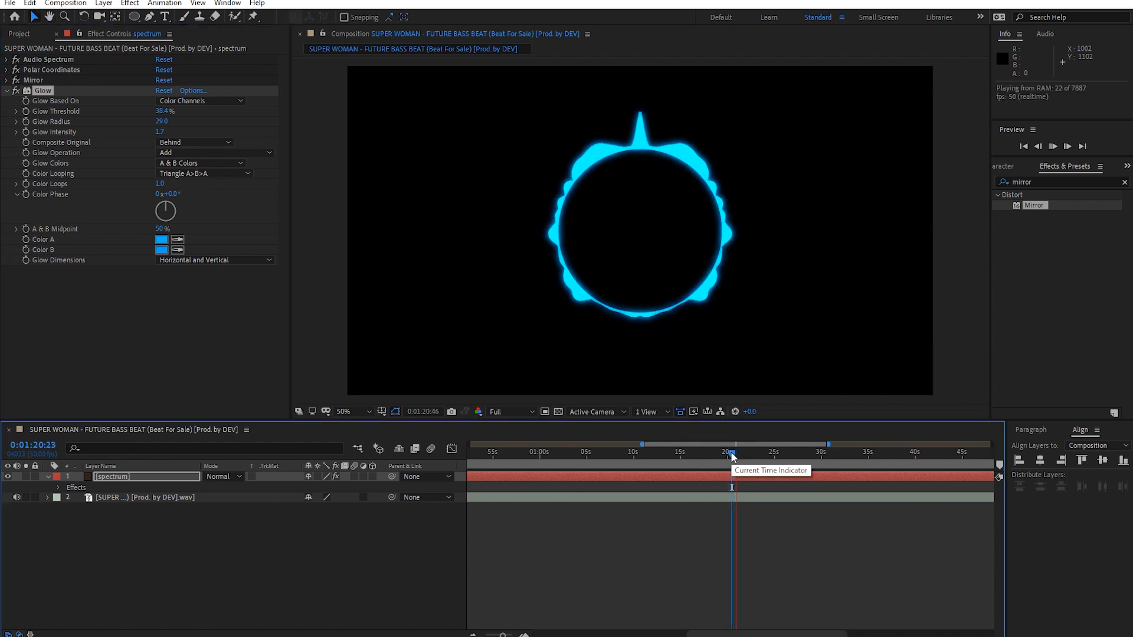
pyautogui.click(735, 452)
# - Duplicate the spectrum layer
pyautogui.click(176, 537)
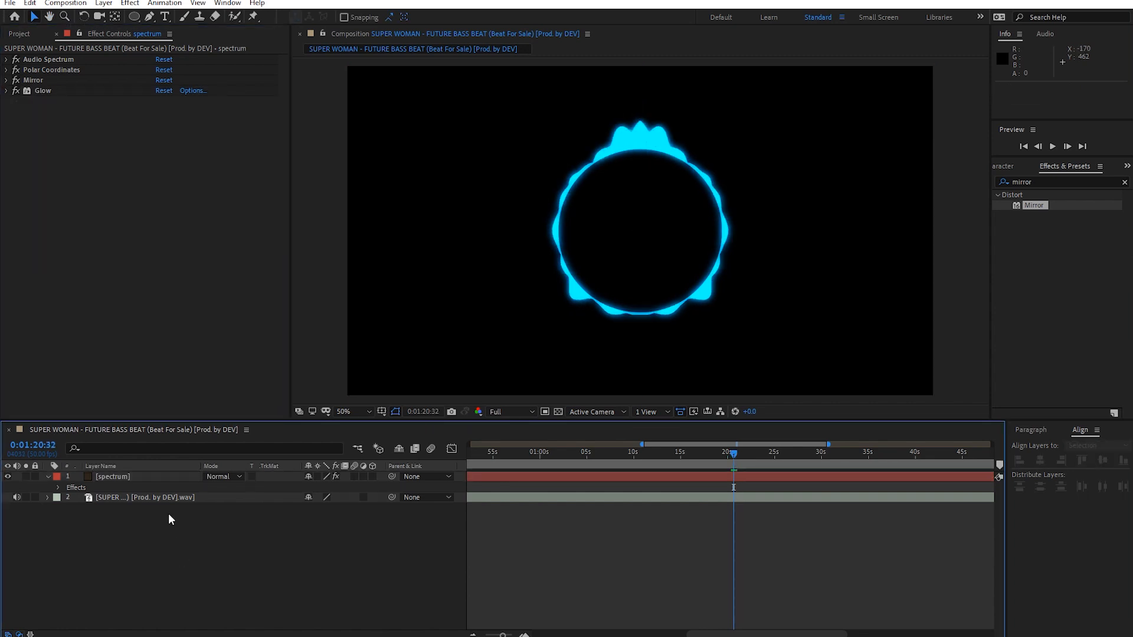
pyautogui.click(146, 477)
pyautogui.hotkey('ctrl', 'd')
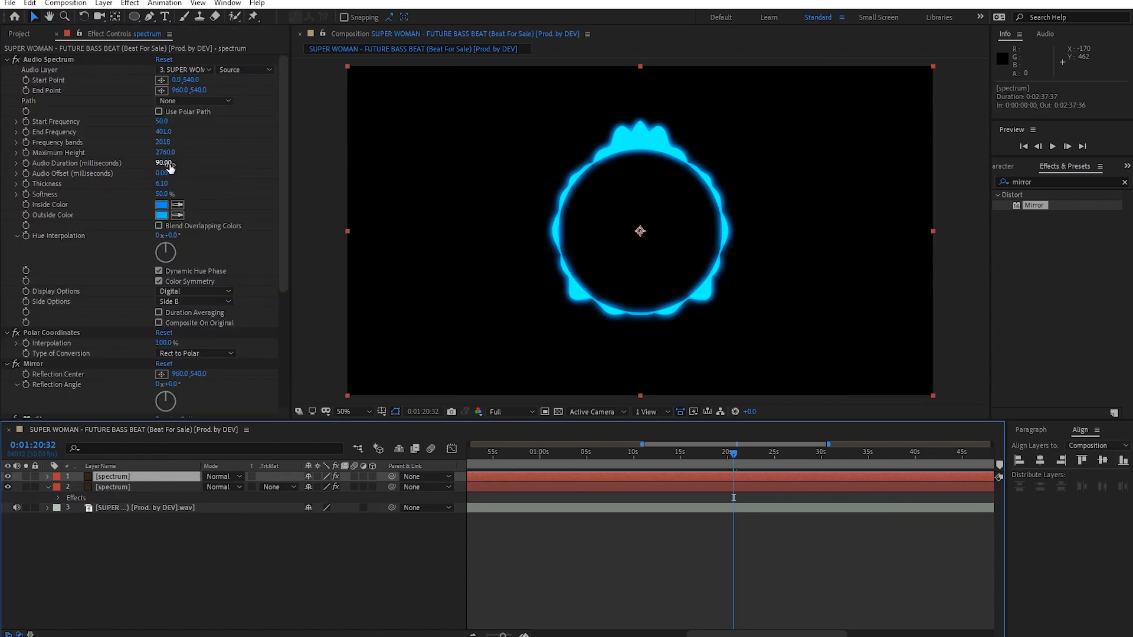
# - Set the duplicated spectrum's maximum height to 4380, frequency bands to 50 and thickness to 5
pyautogui.moveTo(164, 154); pyautogui.dragTo(252, 142)
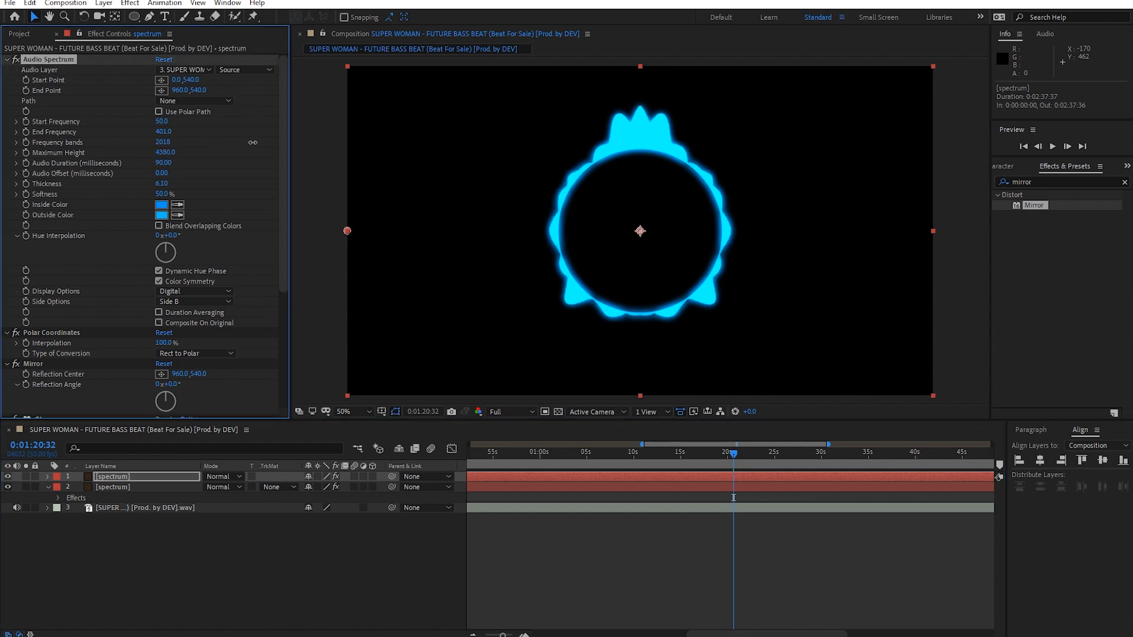
pyautogui.click(166, 143)
pyautogui.write('50')
pyautogui.press('Return')
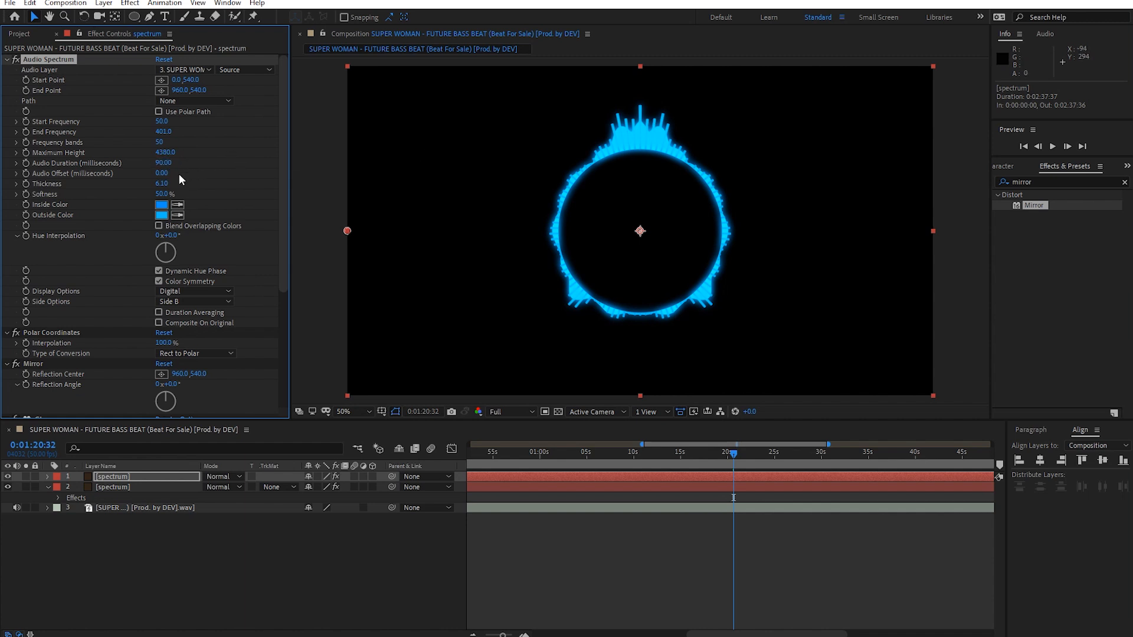
pyautogui.moveTo(161, 188); pyautogui.dragTo(158, 185)
# - Move the duplicated spectrum layer below the original and set its end frequency to 120
pyautogui.moveTo(125, 476); pyautogui.dragTo(124, 496)
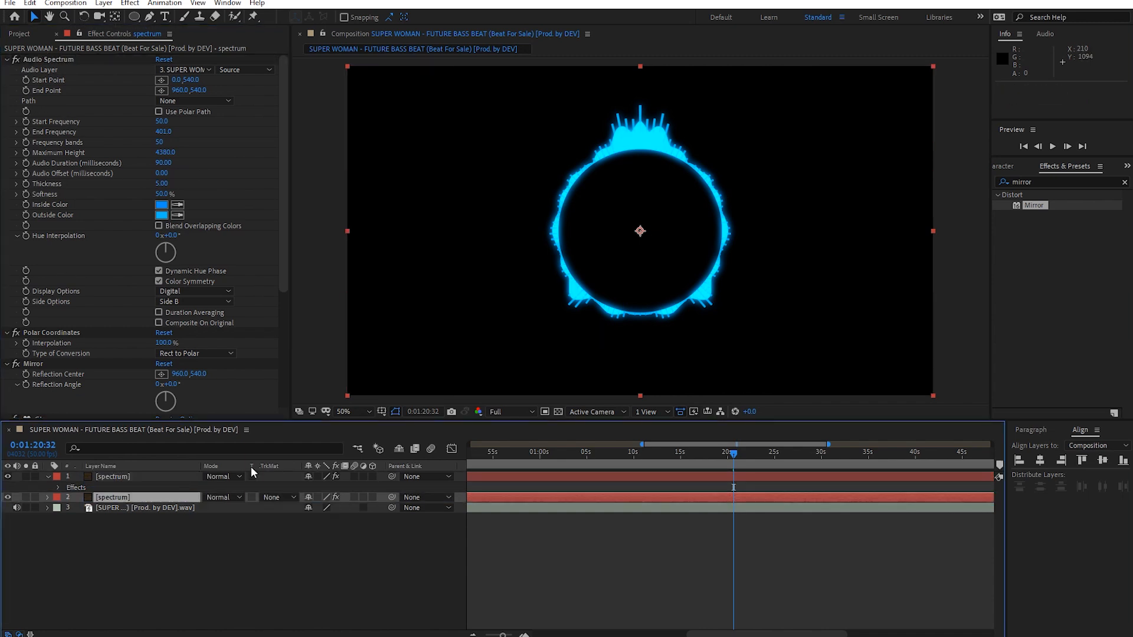
pyautogui.moveTo(164, 134)
pyautogui.mouseDown()
pyautogui.moveTo(204, 130)
pyautogui.moveTo(159, 135)
pyautogui.mouseUp()
pyautogui.click(161, 132)
pyautogui.write('220')
pyautogui.press('Return')
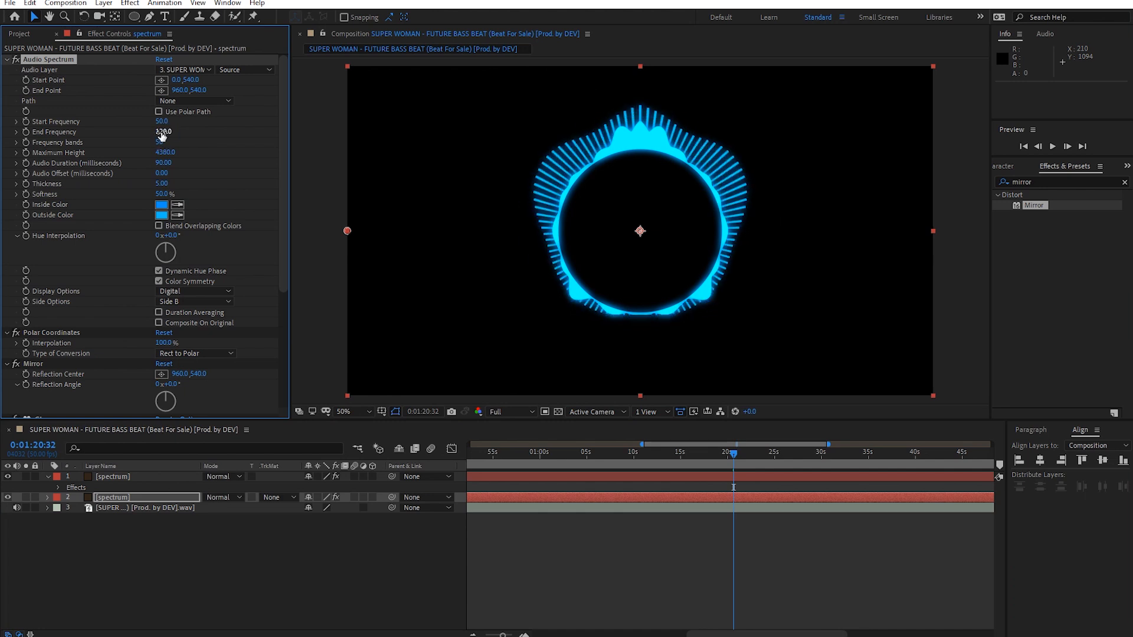
# - Preview the two layered spectrums from around 0:01:20
pyautogui.click(692, 519)
pyautogui.press('space')
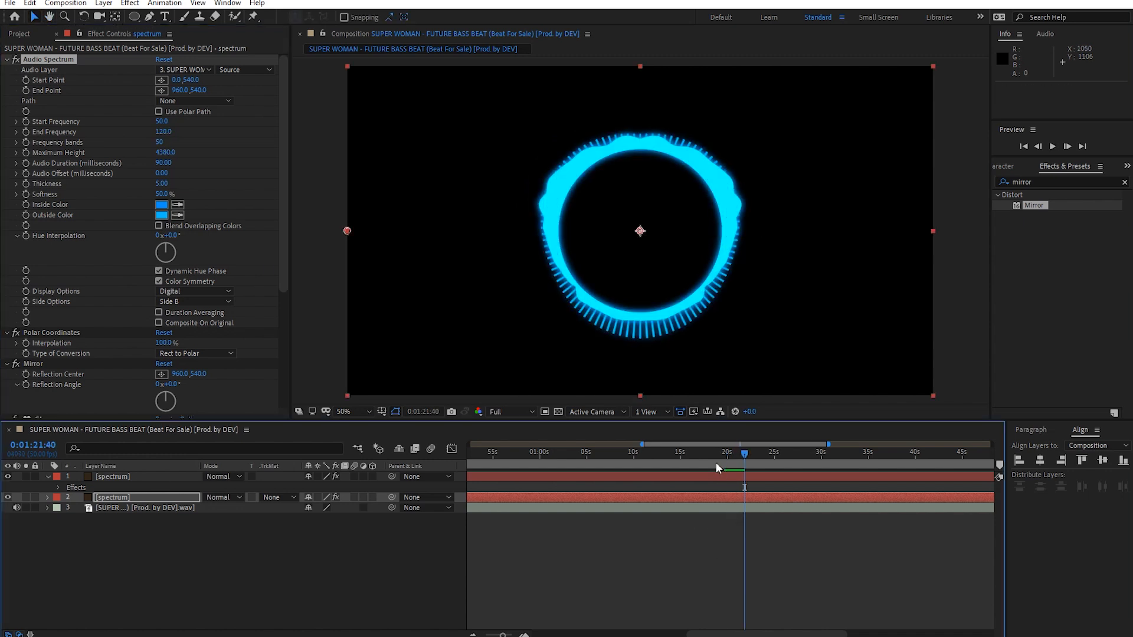
pyautogui.click(728, 453)
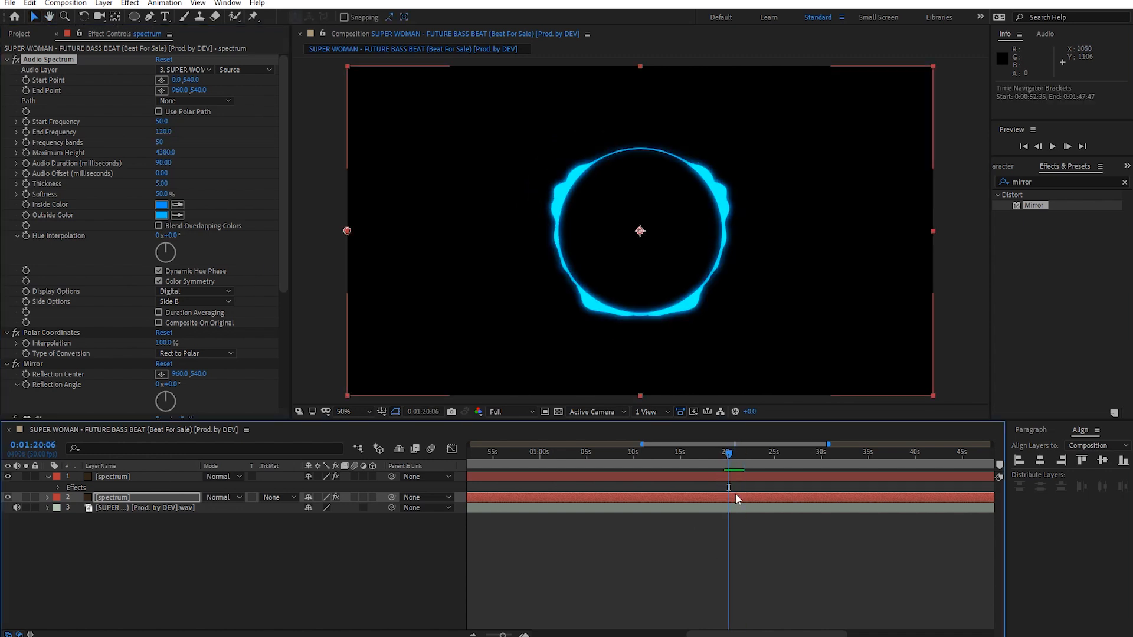
pyautogui.press('space')
pyautogui.press('space')
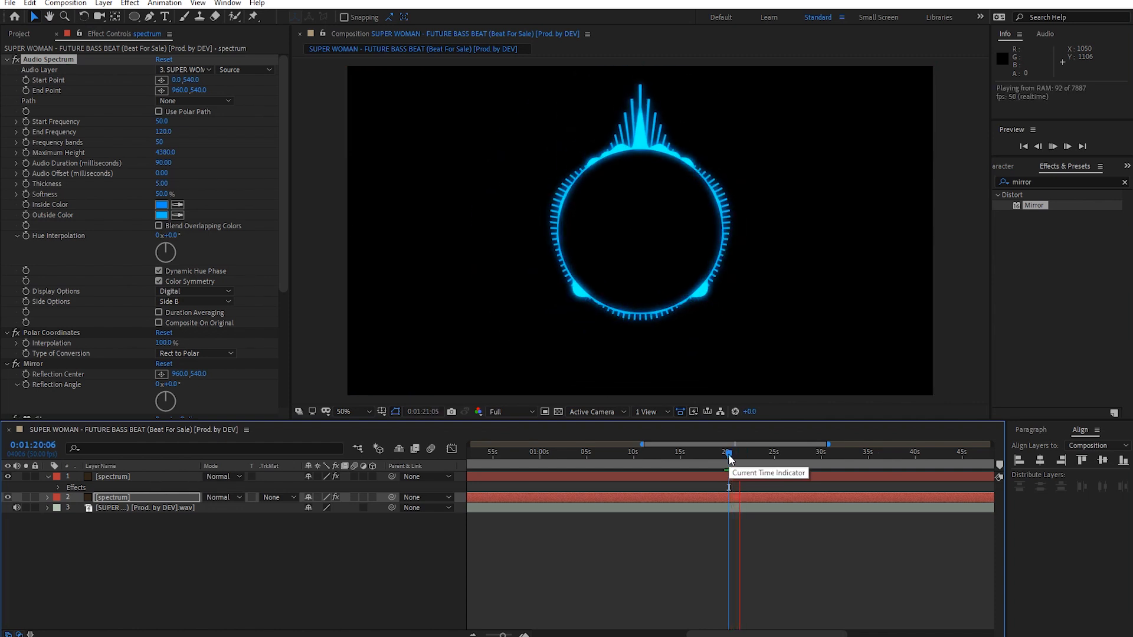
pyautogui.click(748, 523)
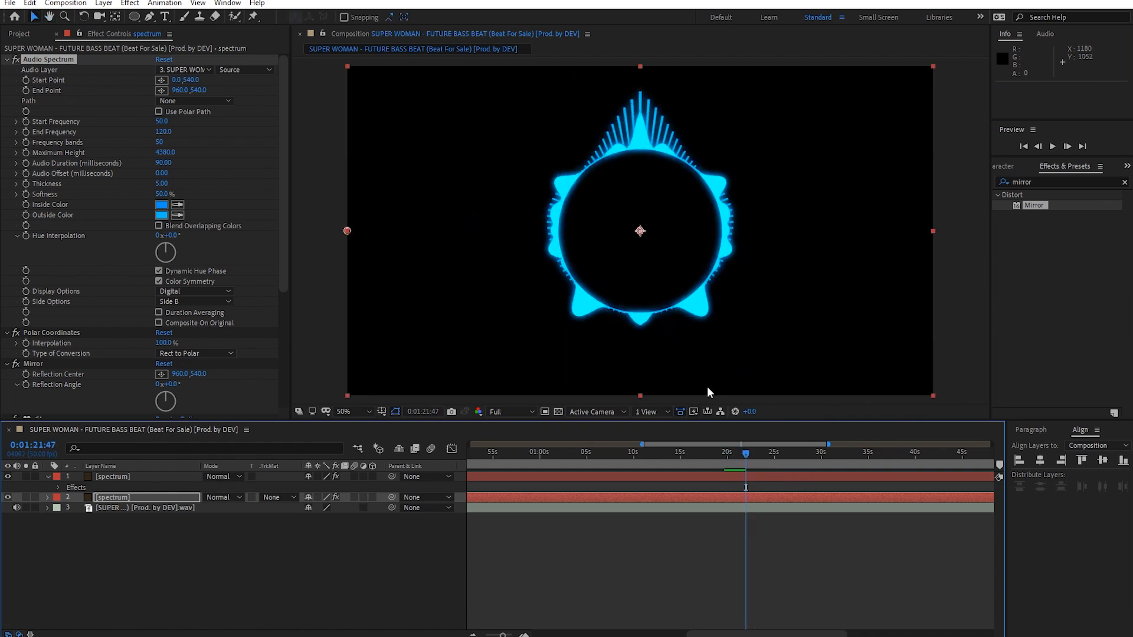
# - Create a new solid layer named Time
pyautogui.click(136, 550)
pyautogui.rightClick(135, 542)
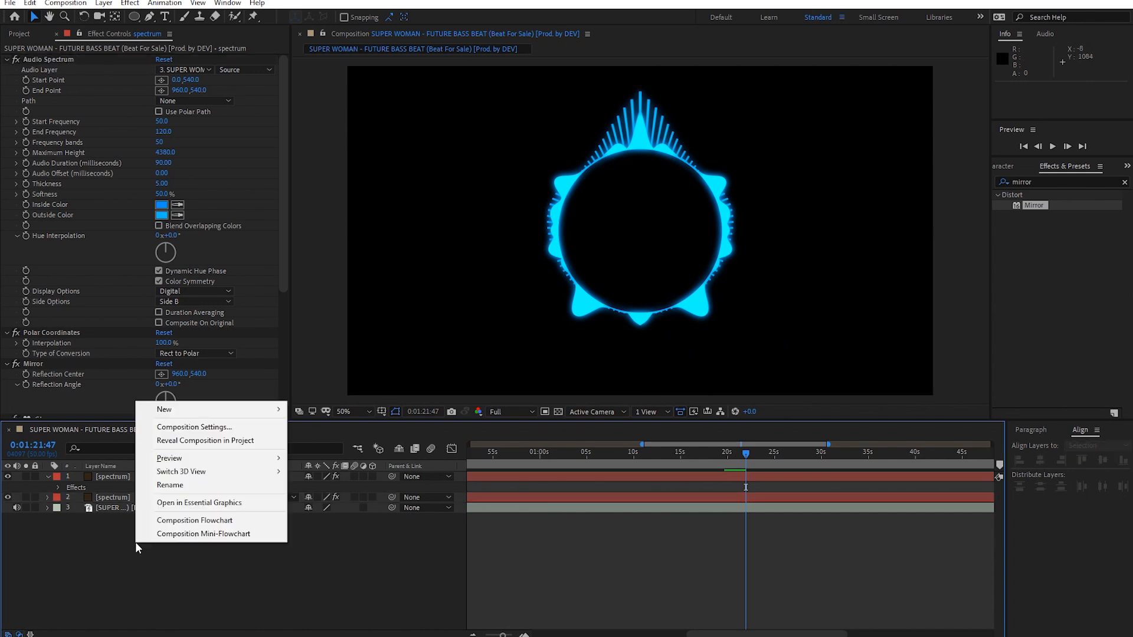
pyautogui.moveTo(277, 409)
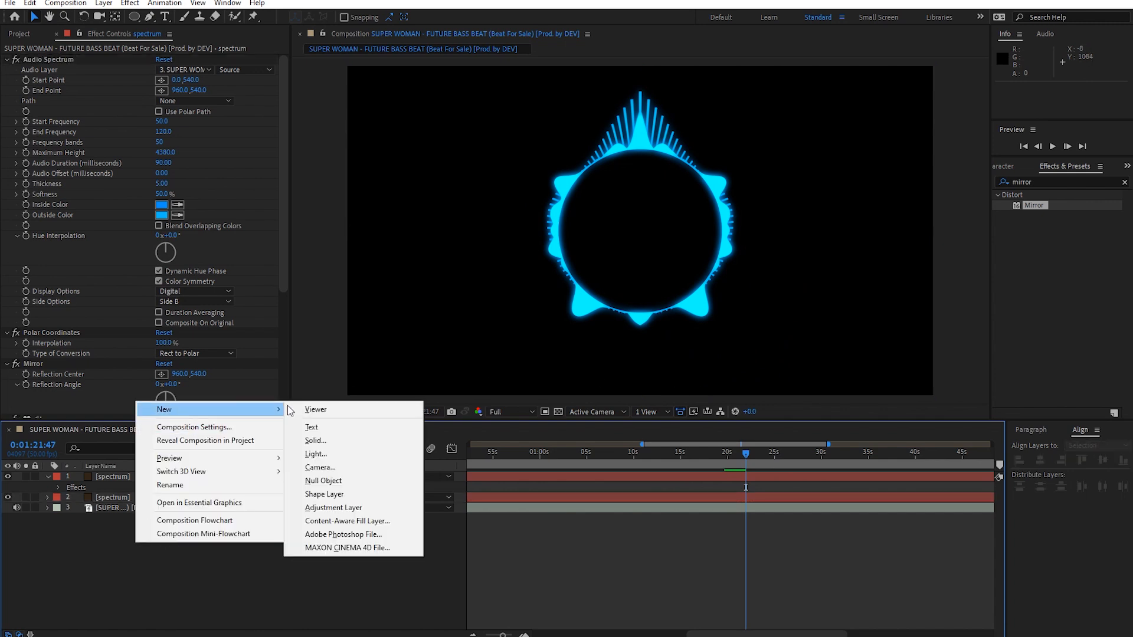
pyautogui.click(327, 440)
pyautogui.write('Time')
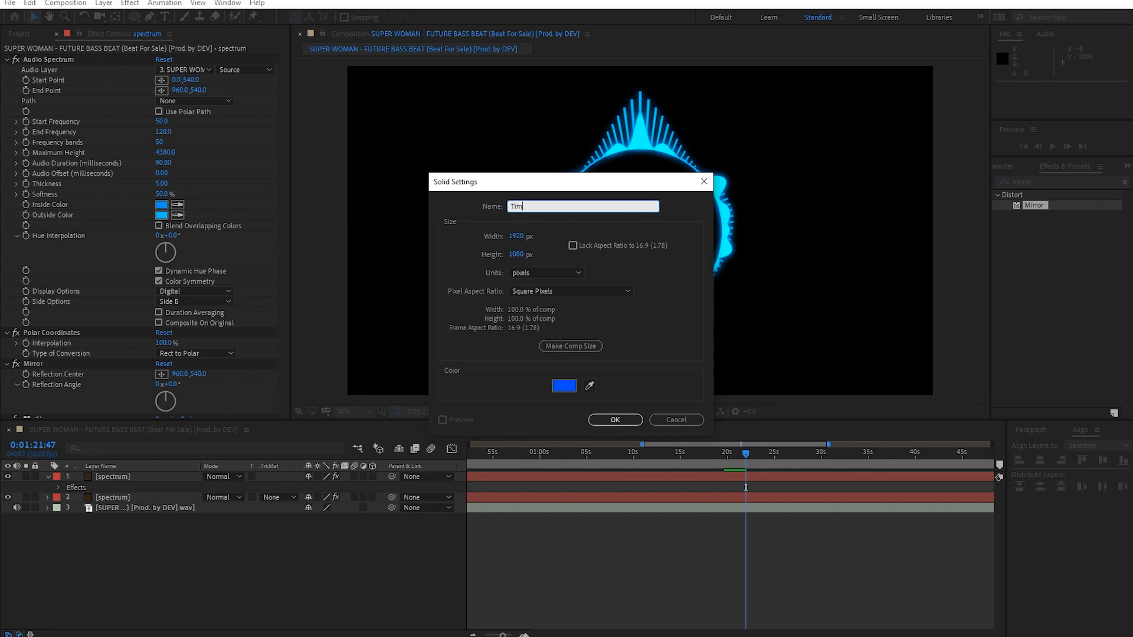
pyautogui.press('Return')
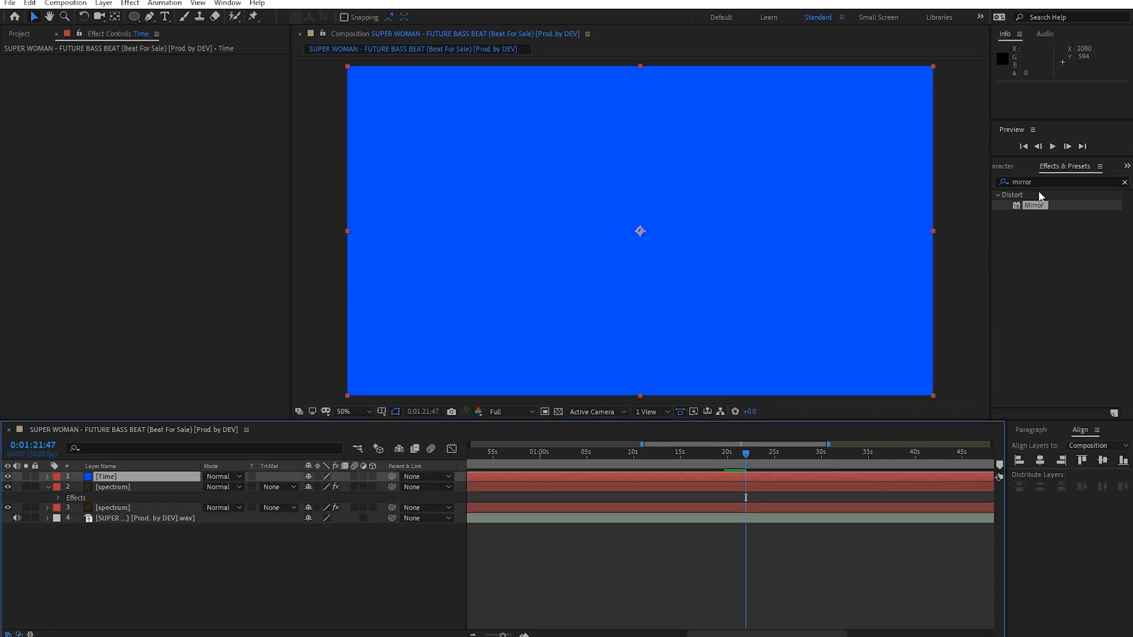
# - Apply the Timecode effect to the Time layer and turn off Composite On Original
pyautogui.doubleClick(1020, 182)
pyautogui.write('timeco')
pyautogui.moveTo(1038, 205); pyautogui.dragTo(160, 476)
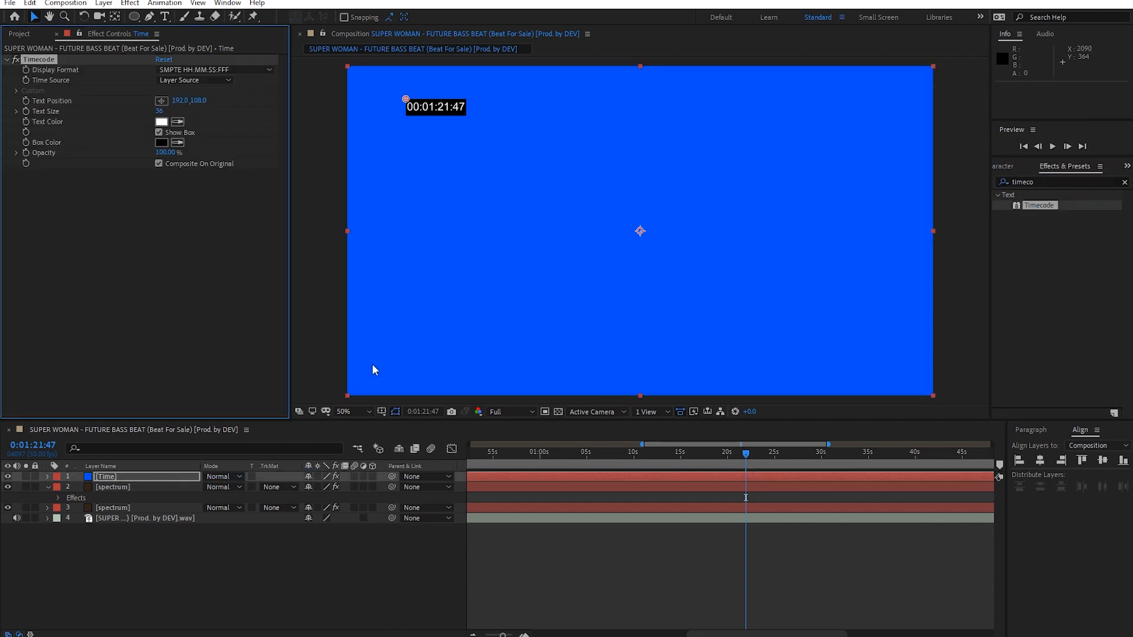
pyautogui.click(158, 164)
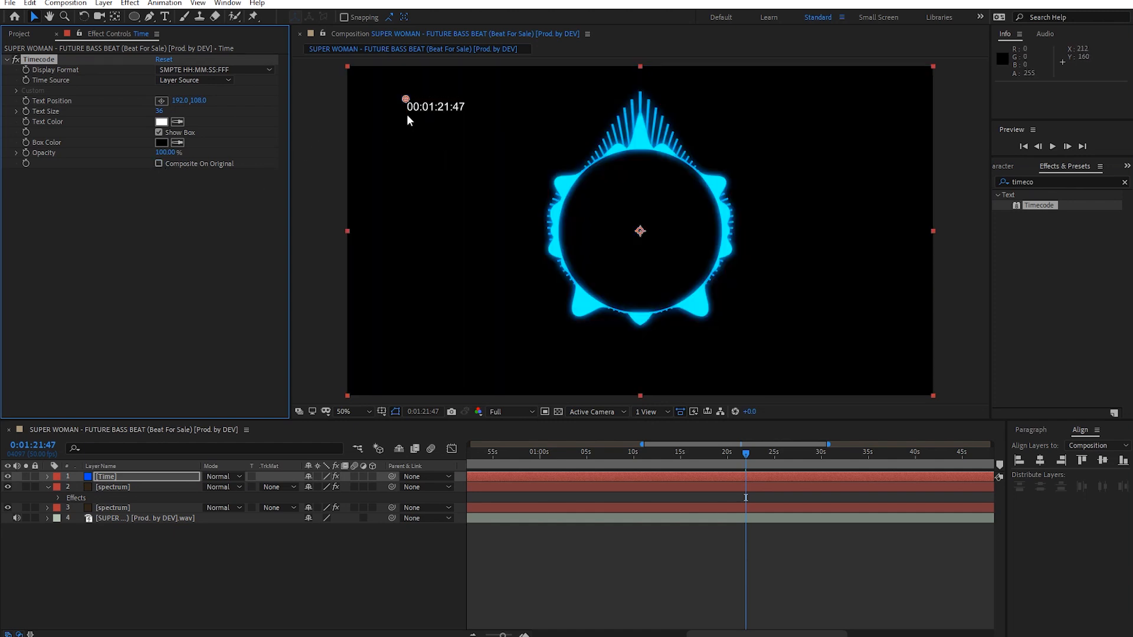
# - Enlarge the timecode text to size 68 and centre it inside the spectrum circle at about 778, 488
pyautogui.moveTo(435, 118); pyautogui.dragTo(622, 228)
pyautogui.click(159, 131)
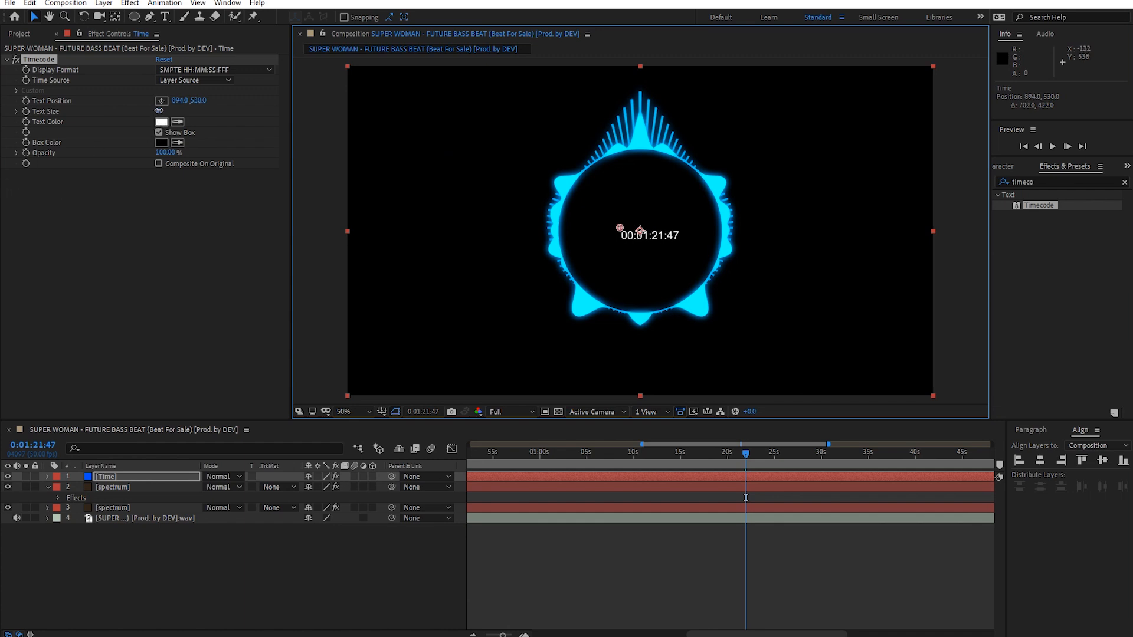
pyautogui.moveTo(160, 111); pyautogui.dragTo(177, 111)
pyautogui.moveTo(620, 228); pyautogui.dragTo(576, 214)
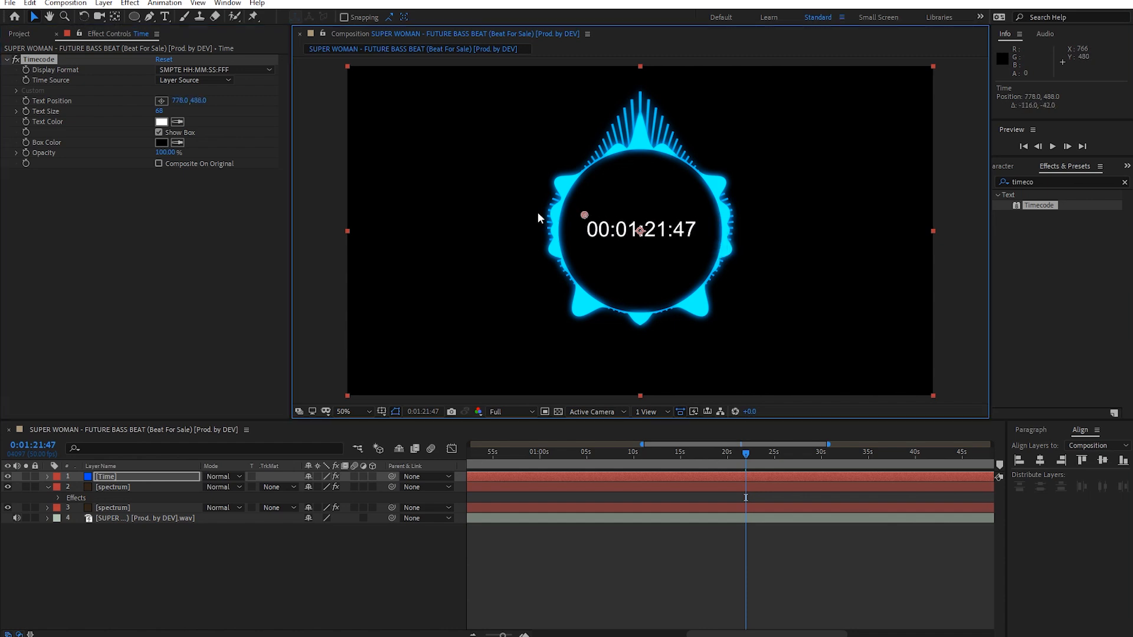
# - Change the timecode text color to light blue, 00C0FF, and deselect the layer
pyautogui.click(162, 121)
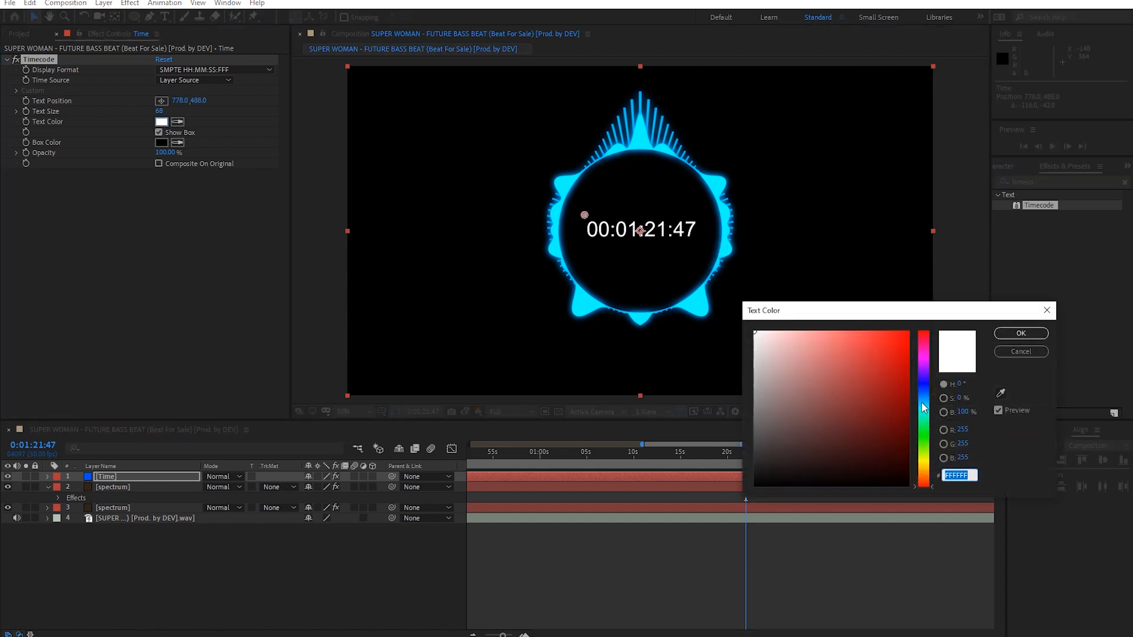
pyautogui.click(924, 402)
pyautogui.moveTo(895, 372); pyautogui.dragTo(913, 335)
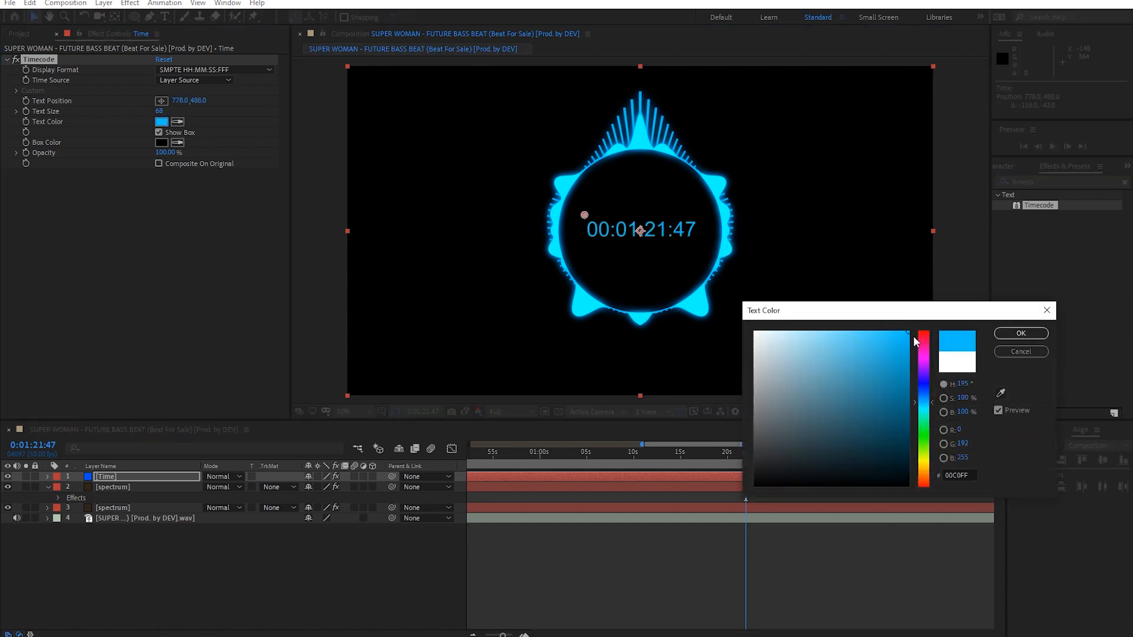
pyautogui.click(1015, 334)
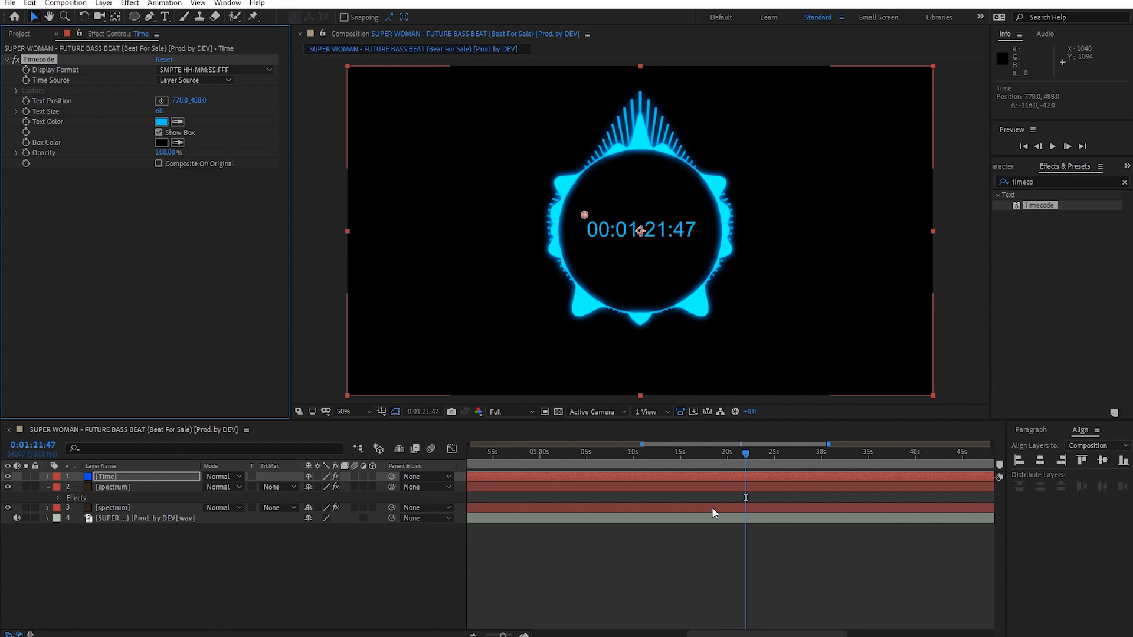
pyautogui.click(708, 537)
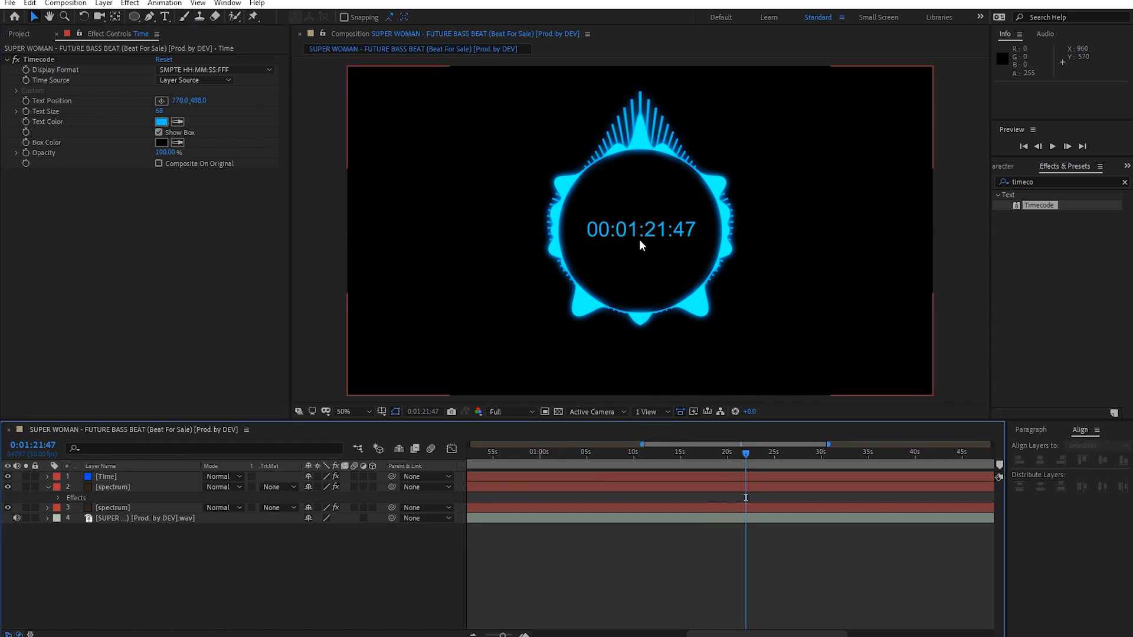
# - Check the timecode display at the start, at the end and around 0:01:21 of the composition
pyautogui.moveTo(502, 635); pyautogui.dragTo(485, 635)
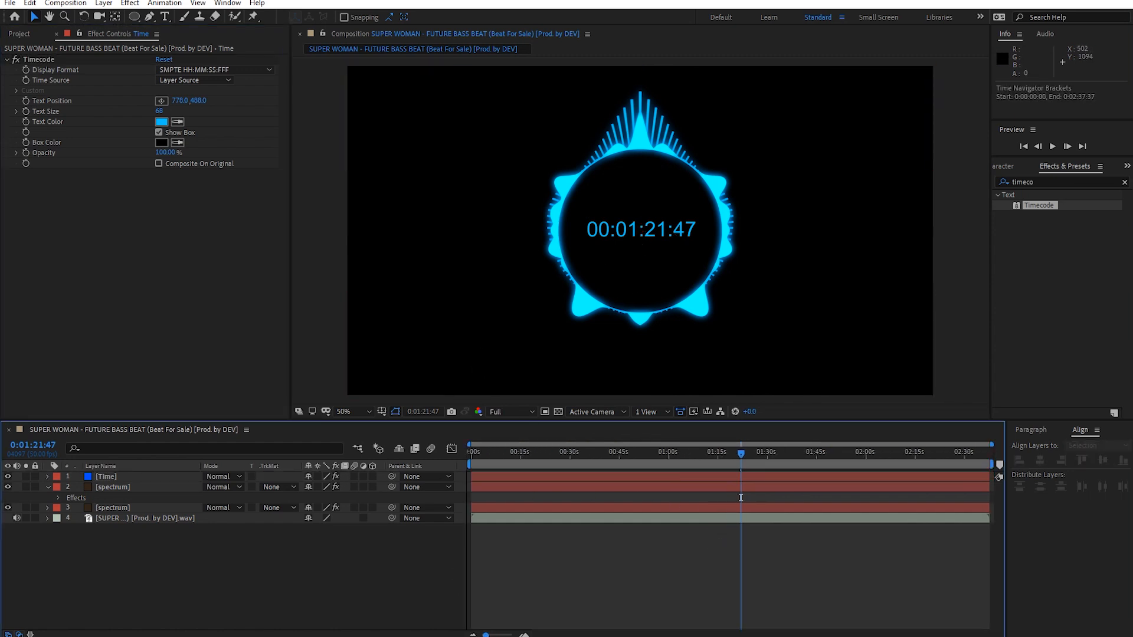
pyautogui.click(467, 462)
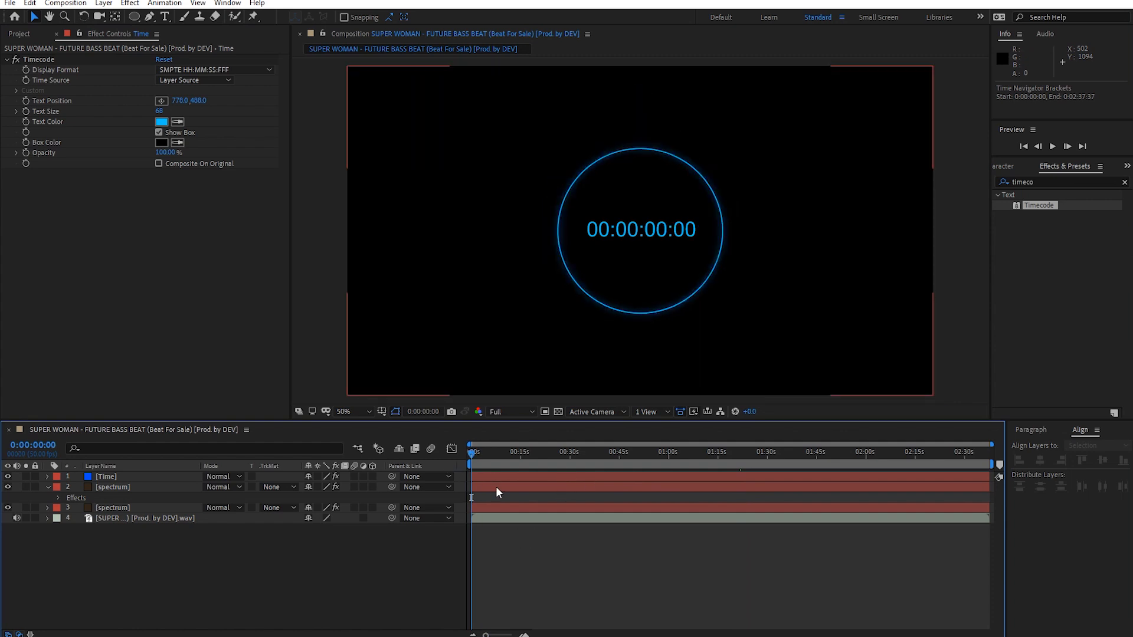
pyautogui.press('space')
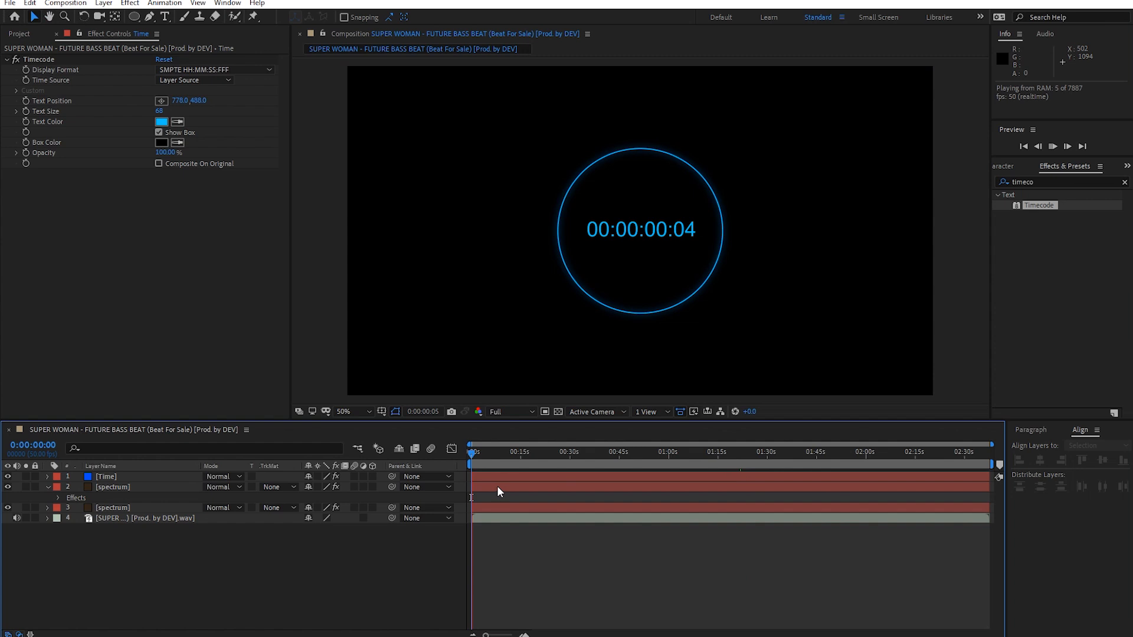
pyautogui.press('space')
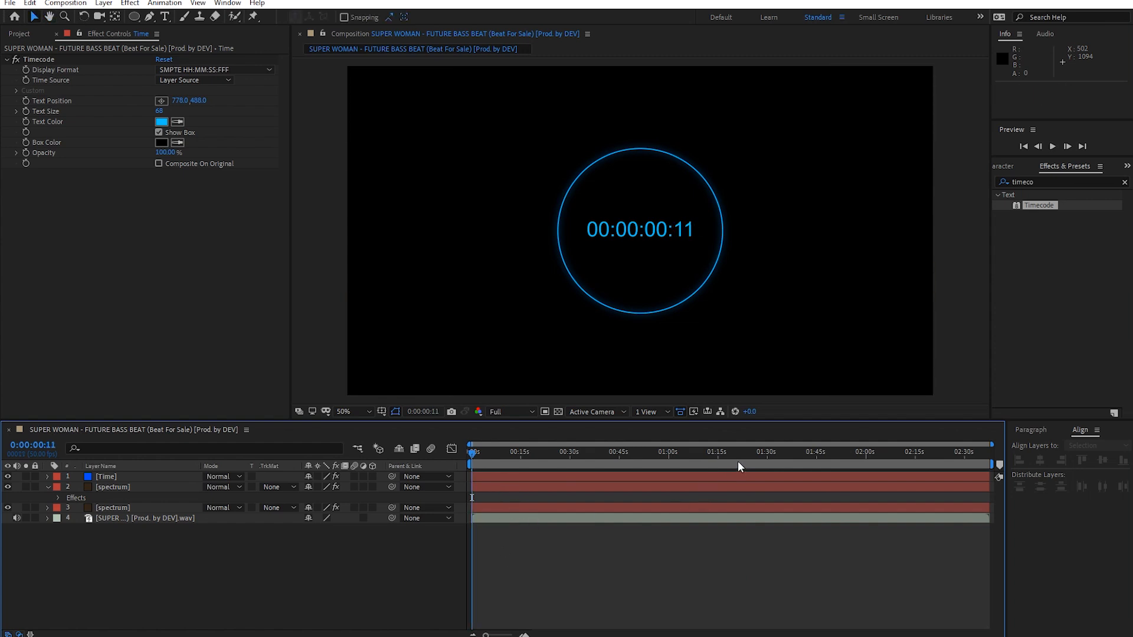
pyautogui.moveTo(979, 453); pyautogui.dragTo(999, 459)
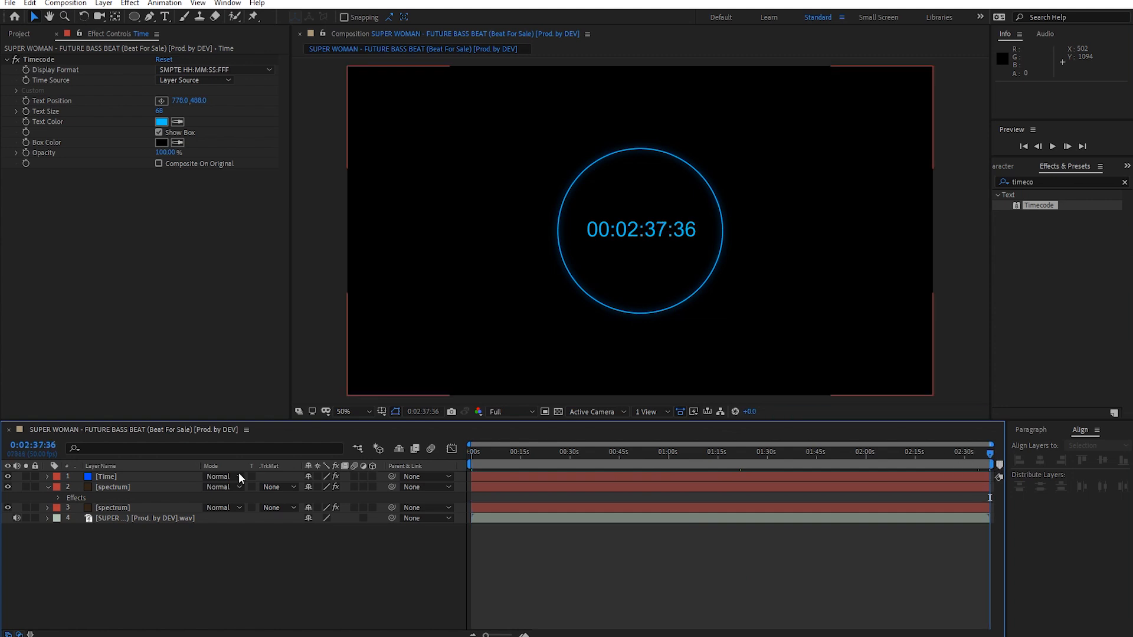
pyautogui.click(740, 462)
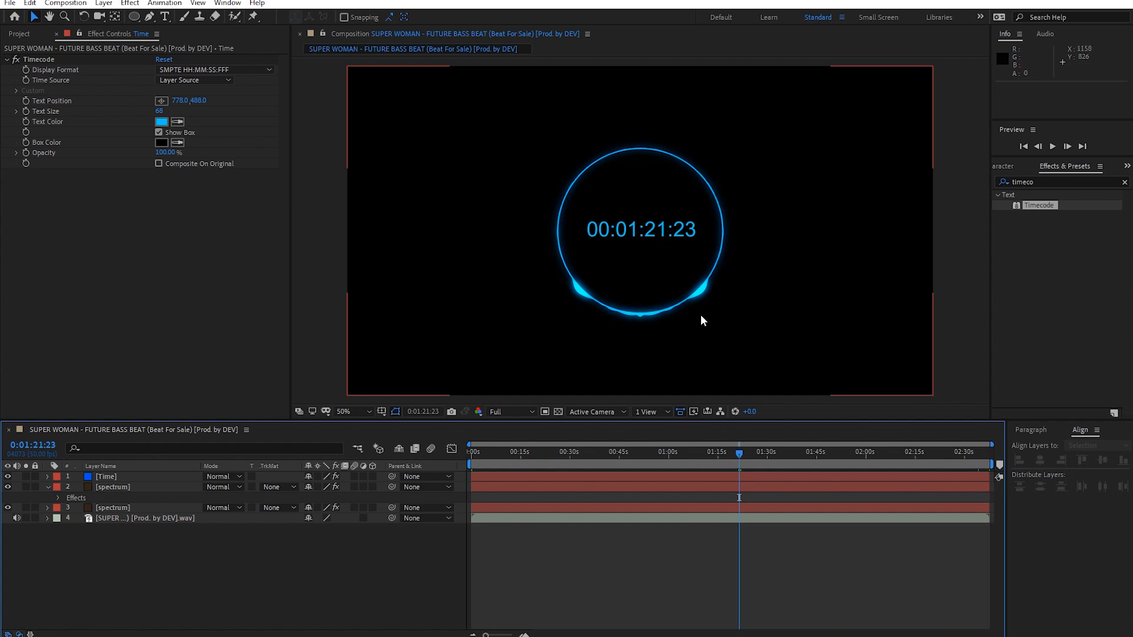
# - Try moving the timecode to the lower-left corner of the frame, and undo the move
pyautogui.click(608, 229)
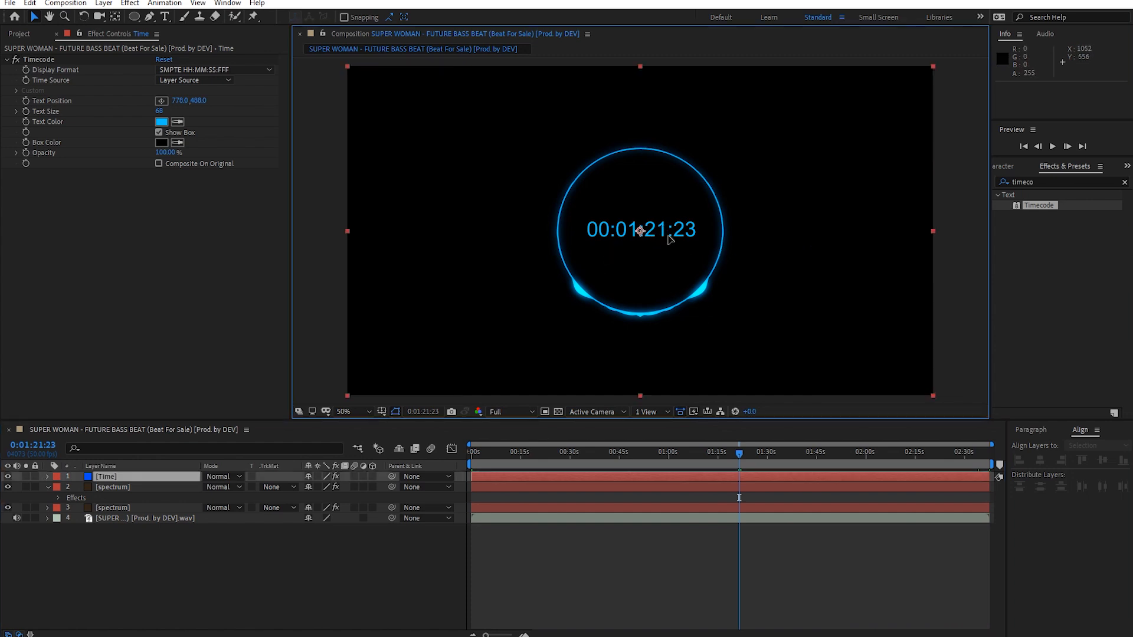
pyautogui.click(39, 59)
pyautogui.moveTo(592, 219); pyautogui.dragTo(346, 324)
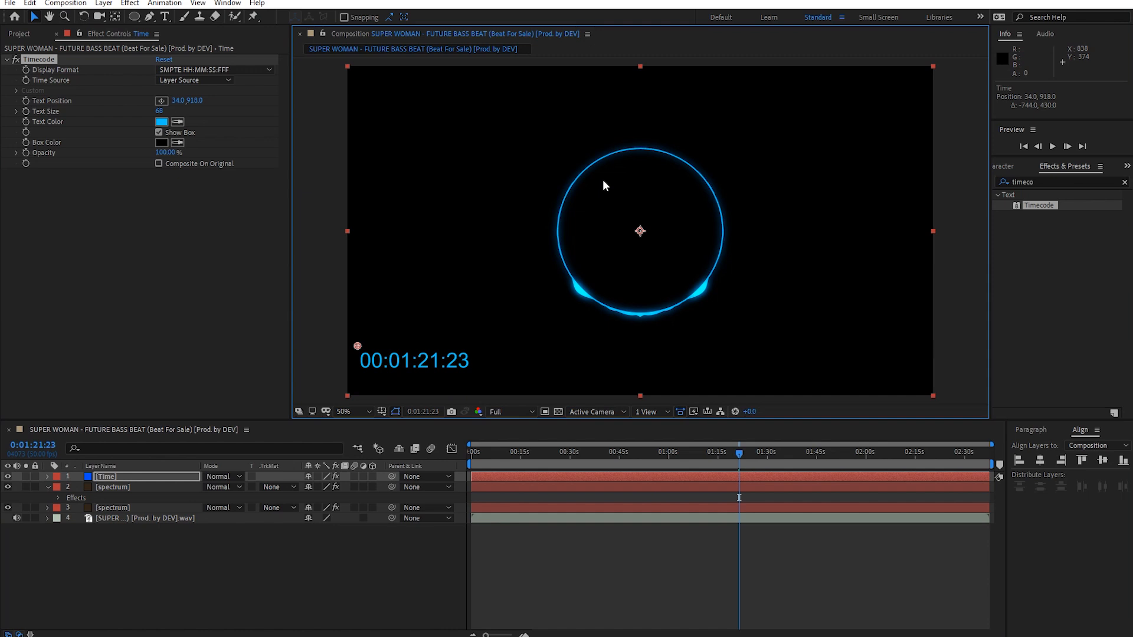
pyautogui.hotkey('ctrl', 'z')
pyautogui.hotkey('ctrl', 'z')
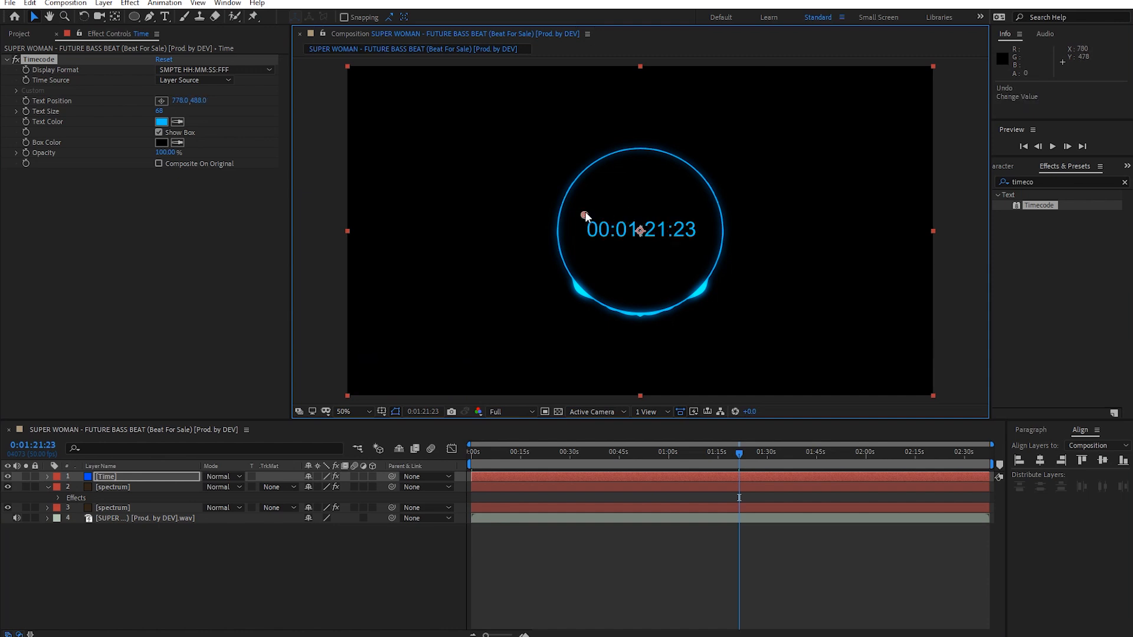
# - Preview the spectrums with the timecode from around 0:01:21 and stop at 0:01:21:42
pyautogui.scroll(6, 671, 530)
pyautogui.scroll(-4, 730, 497)
pyautogui.press('space')
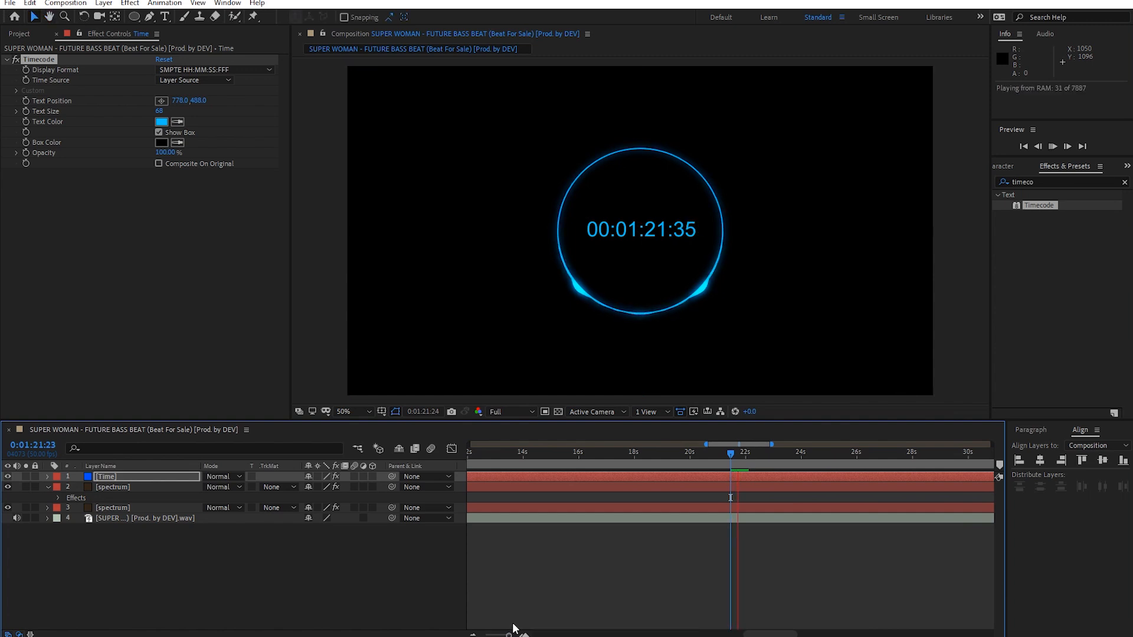
pyautogui.moveTo(745, 452); pyautogui.dragTo(741, 448)
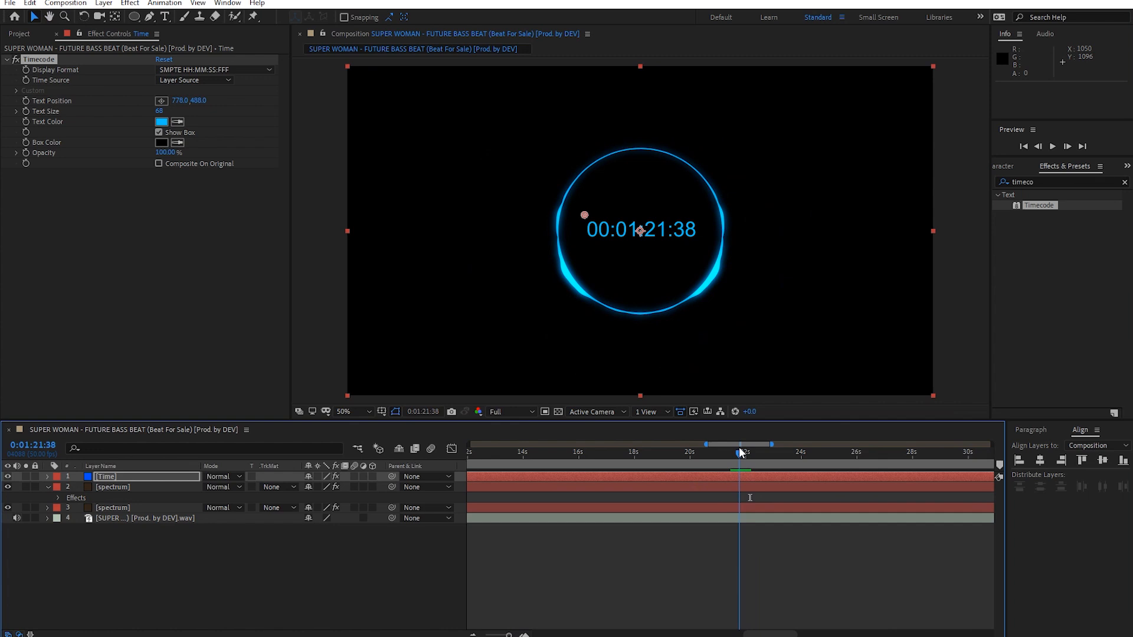
pyautogui.moveTo(740, 449); pyautogui.dragTo(741, 449)
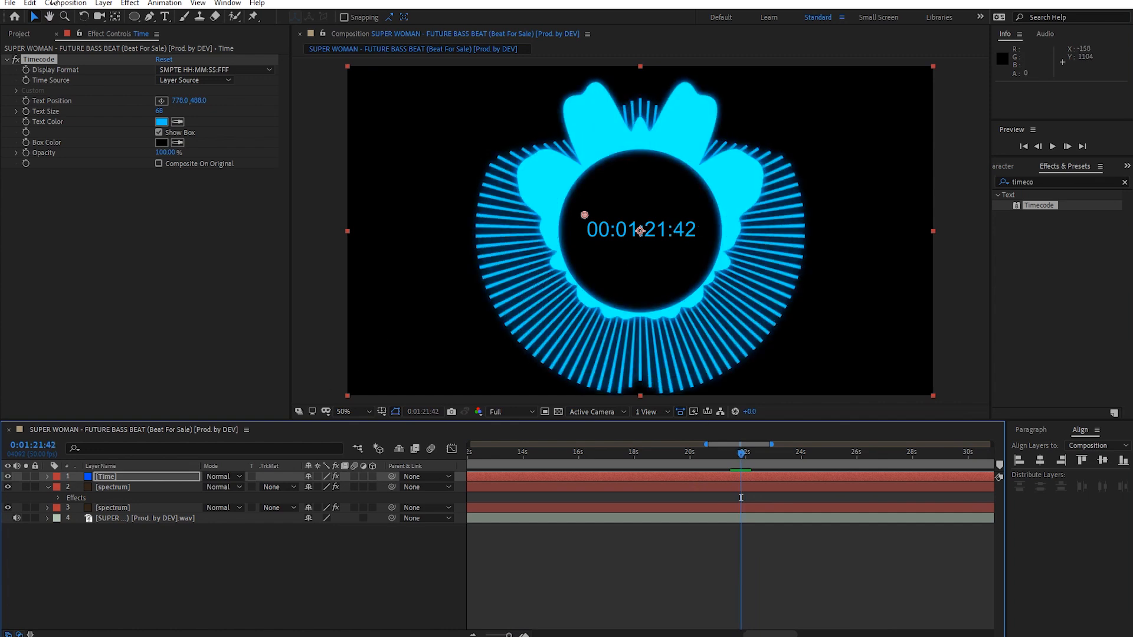
# - Import the Dark_BG image from the raw folder in File Explorer into the project
pyautogui.click(18, 33)
pyautogui.click(131, 296)
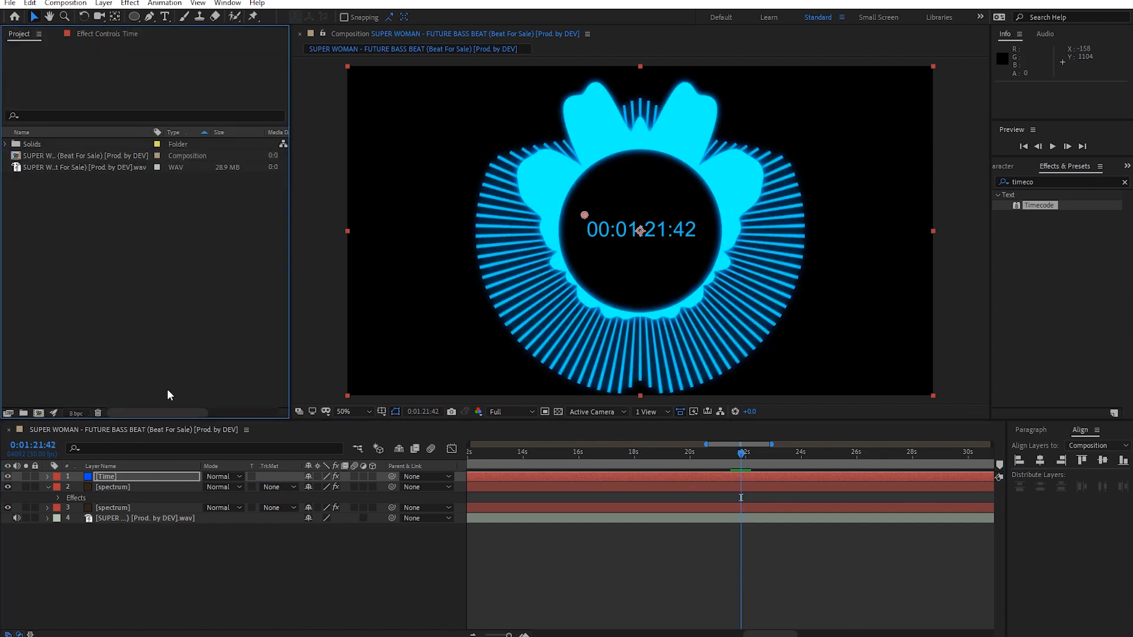
pyautogui.hotkey('alt', 'Tab')
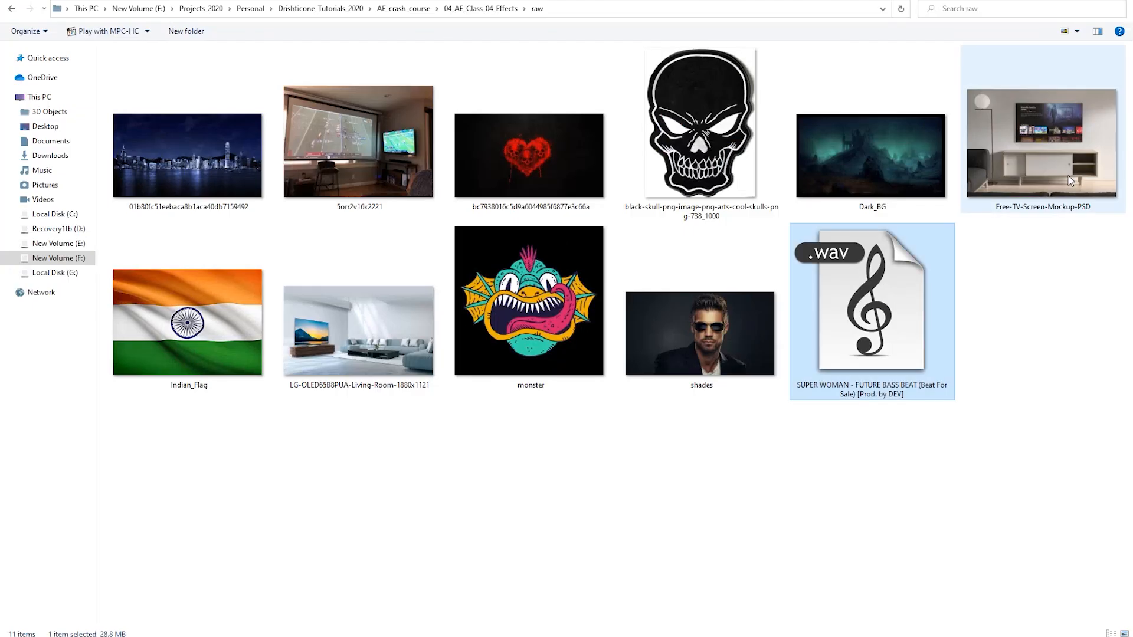
pyautogui.click(896, 193)
pyautogui.moveTo(895, 193); pyautogui.dragTo(183, 296)
# - Add Dark_BG.jpg as the bottom layer of the composition and scale it to fit the frame
pyautogui.moveTo(53, 144); pyautogui.dragTo(83, 563)
pyautogui.hotkey('ctrl', 'alt', 'f')
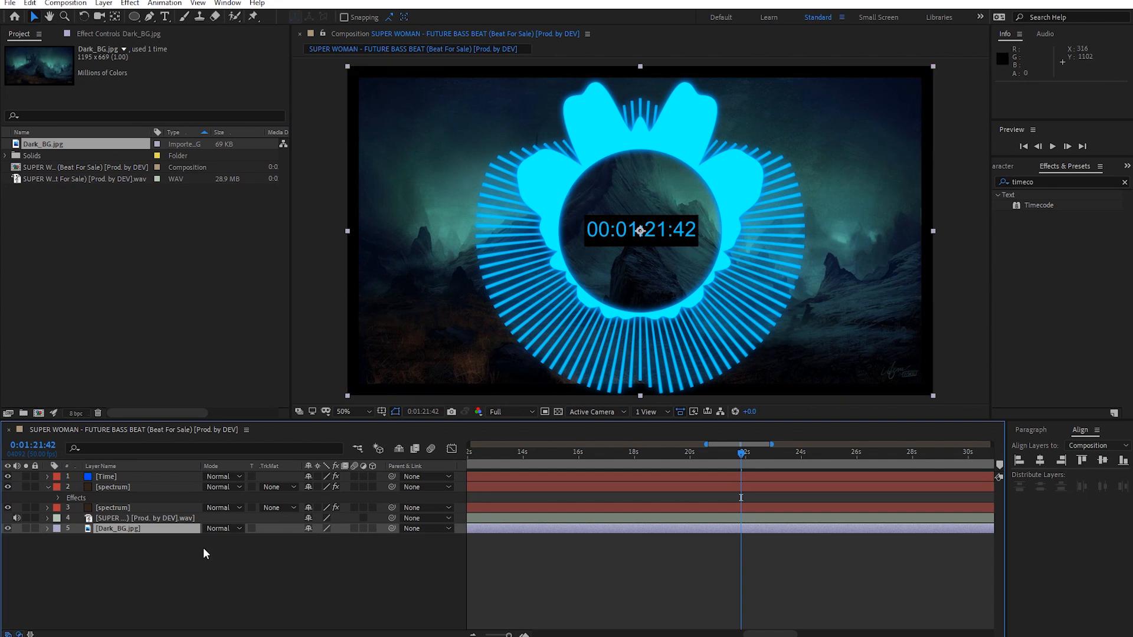
# - Scale the Dark_BG.jpg layer up to 178.7, 179.5% so the image overfills the composition frame
pyautogui.press('s')
pyautogui.moveTo(323, 539); pyautogui.dragTo(334, 539)
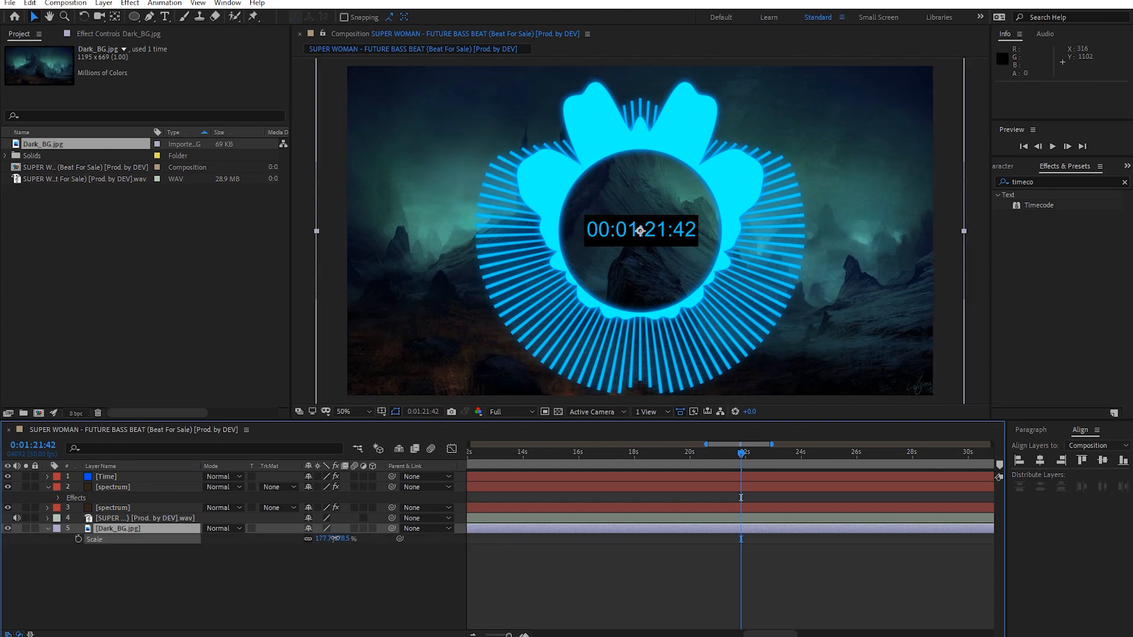
pyautogui.click(311, 592)
pyautogui.press(',')
pyautogui.press(',')
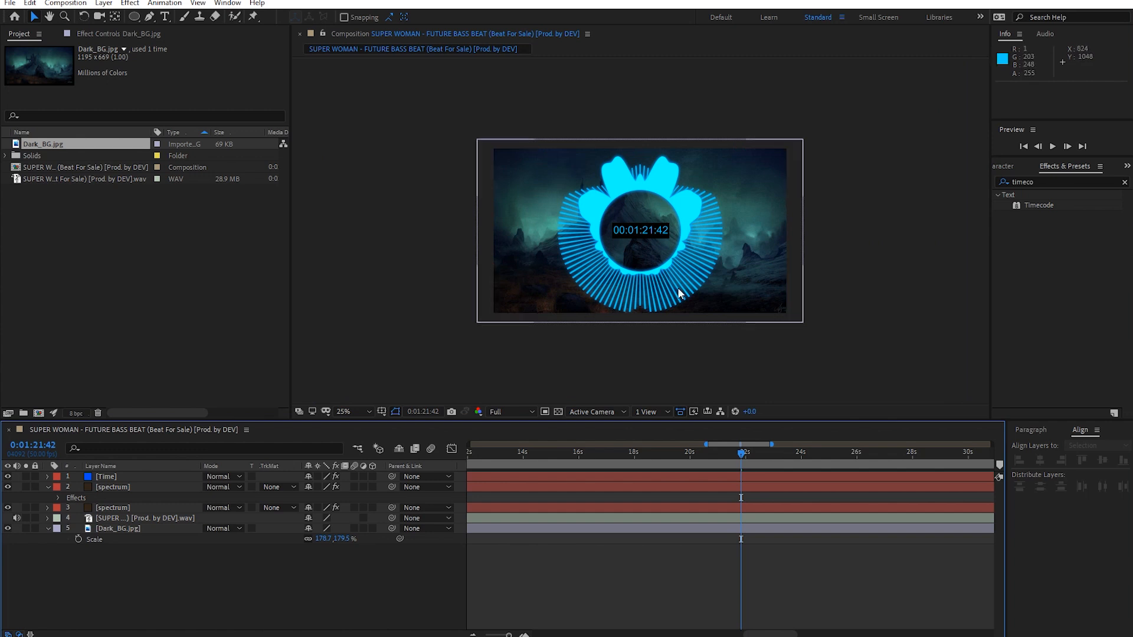
pyautogui.press('KP_5')
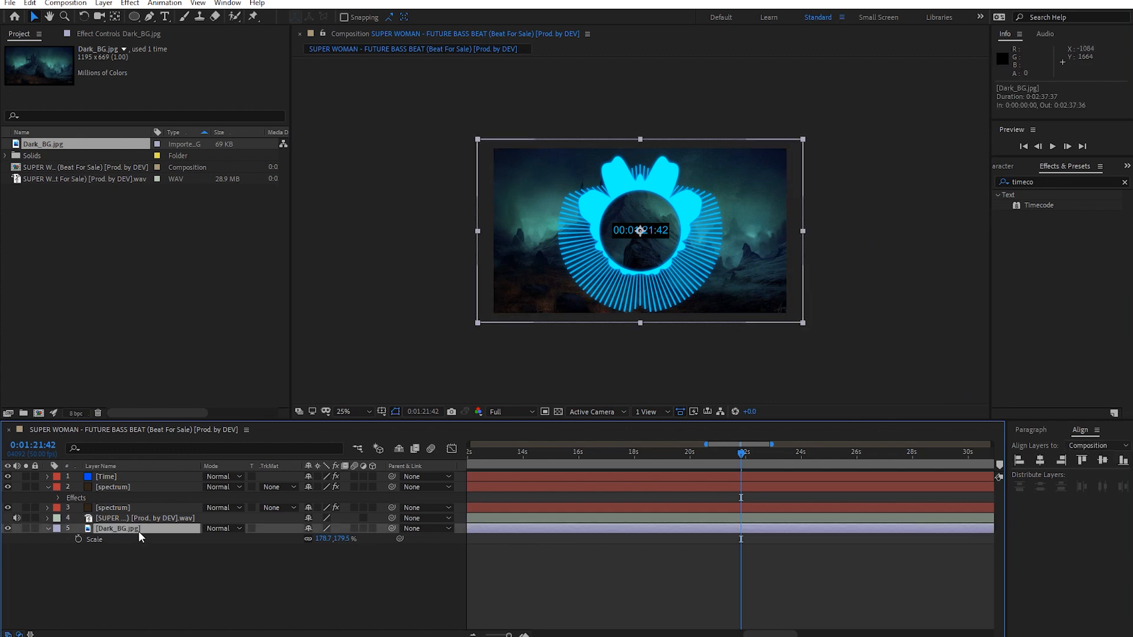
# - Apply the Curves effect to the Dark_BG.jpg layer
pyautogui.click(1059, 180)
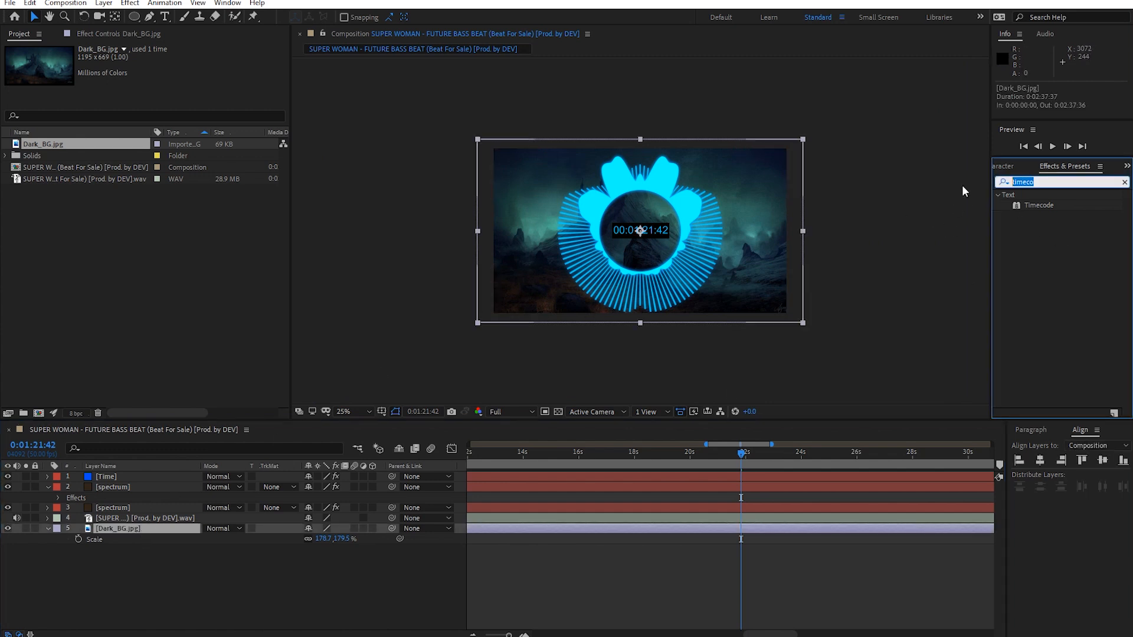
pyautogui.write('curves')
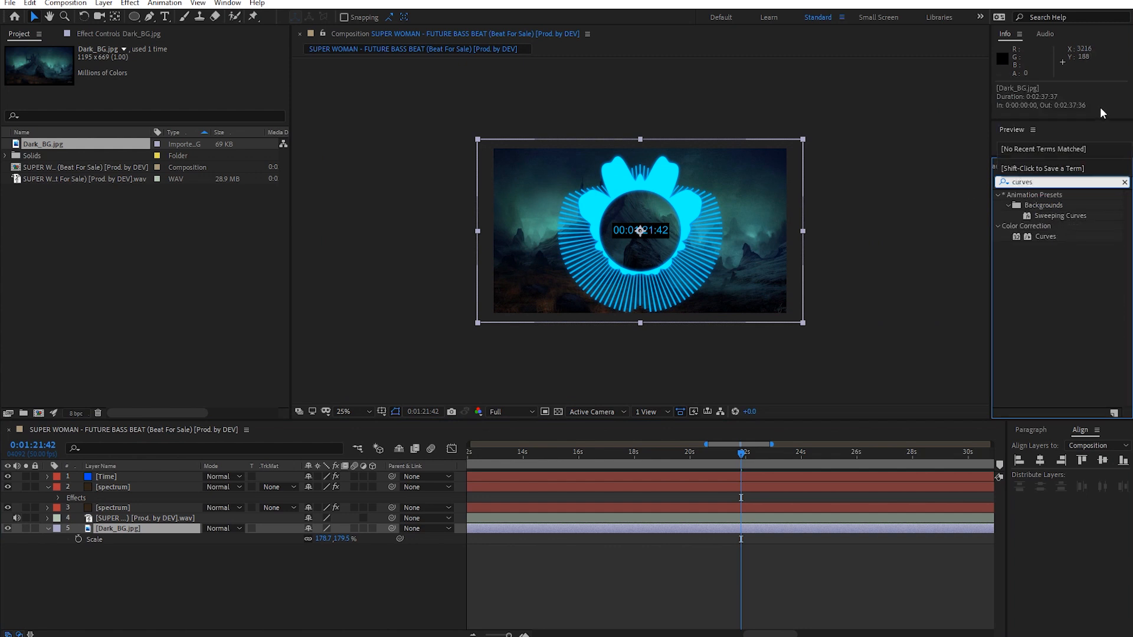
pyautogui.moveTo(1036, 237); pyautogui.dragTo(177, 533)
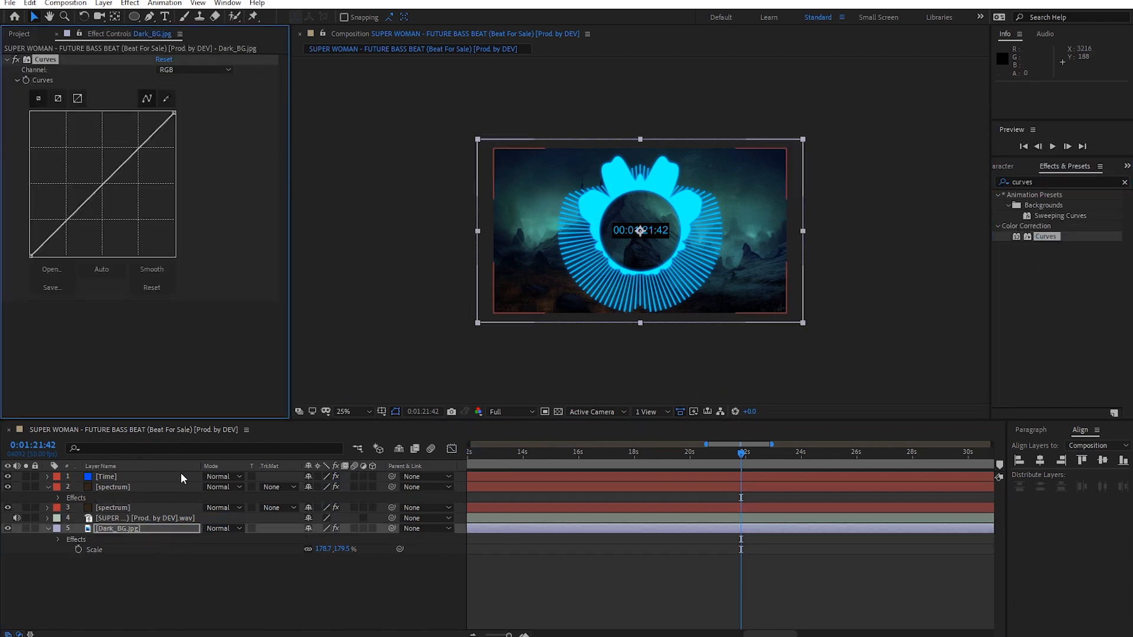
# - Try bending the RGB curve into a steep S-shape that brightens the background, and compare it with the effect off
pyautogui.moveTo(89, 197)
pyautogui.mouseDown()
pyautogui.moveTo(97, 213)
pyautogui.moveTo(86, 203)
pyautogui.mouseUp()
pyautogui.moveTo(131, 158); pyautogui.dragTo(126, 151)
pyautogui.moveTo(89, 208); pyautogui.dragTo(82, 198)
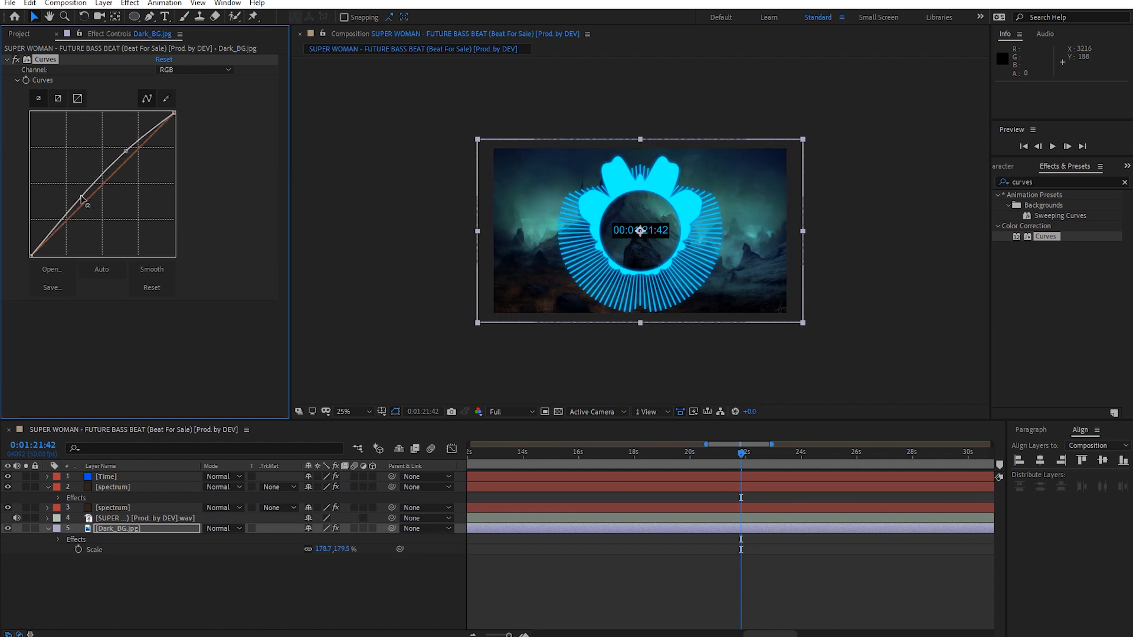
pyautogui.moveTo(125, 152); pyautogui.dragTo(105, 143)
pyautogui.click(16, 60)
pyautogui.click(16, 60)
pyautogui.press('.')
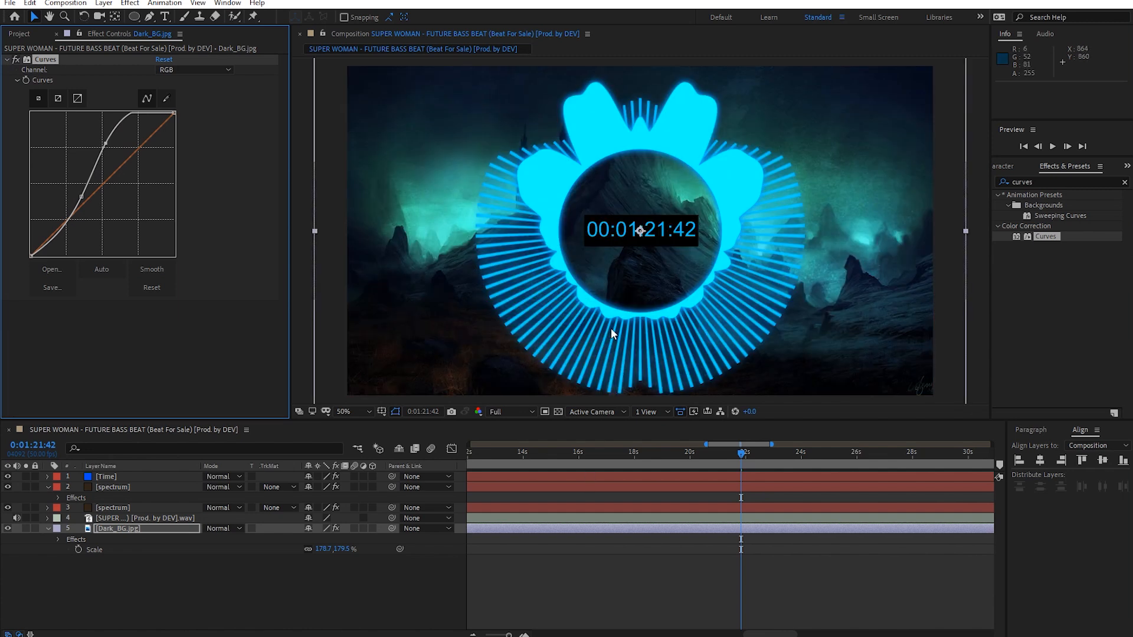
# - Preview the spectrums over the brightened background and stop at 0:01:21:47
pyautogui.press(',')
pyautogui.click(592, 565)
pyautogui.press('space')
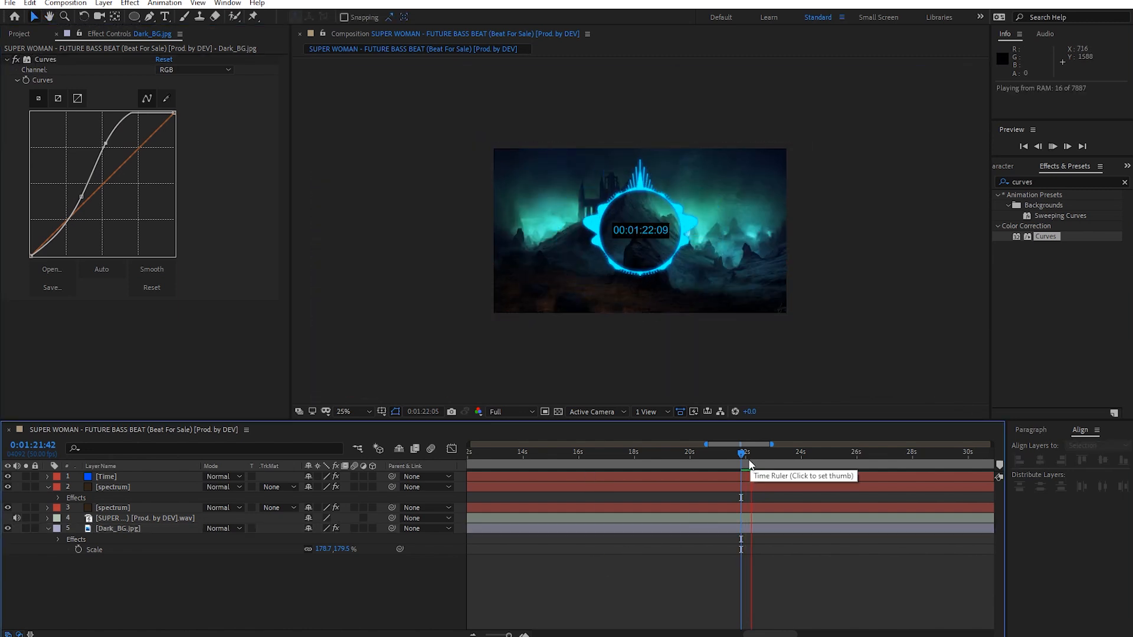
pyautogui.click(747, 463)
pyautogui.click(659, 267)
pyautogui.press('.')
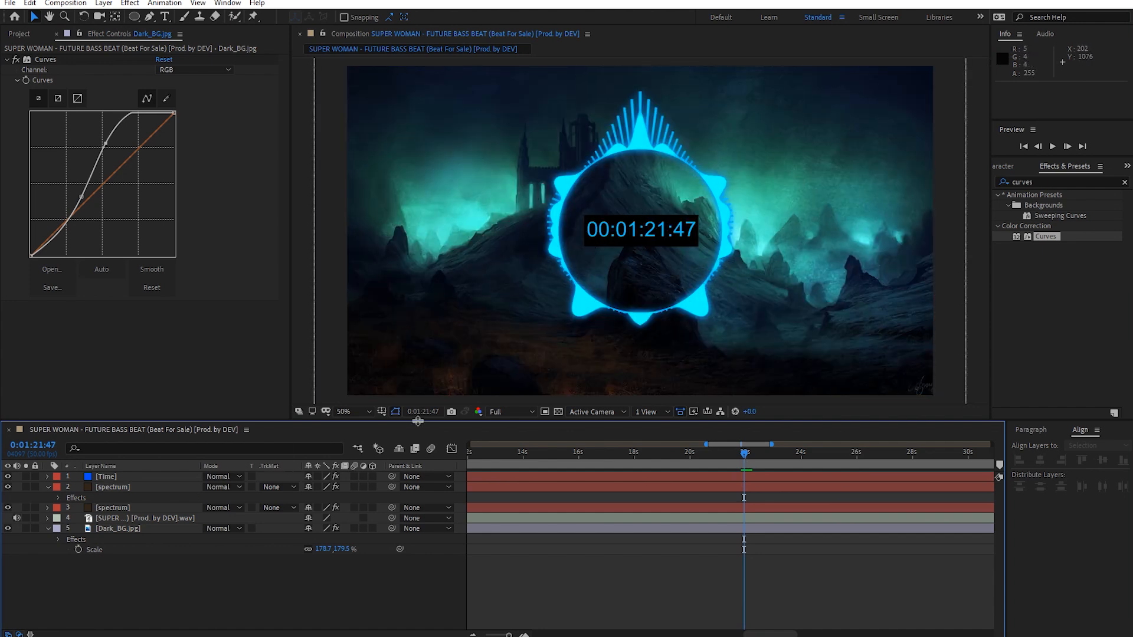
# - Find the Gaussian Blur effect and apply it to the Dark_BG.jpg layer
pyautogui.click(1042, 183)
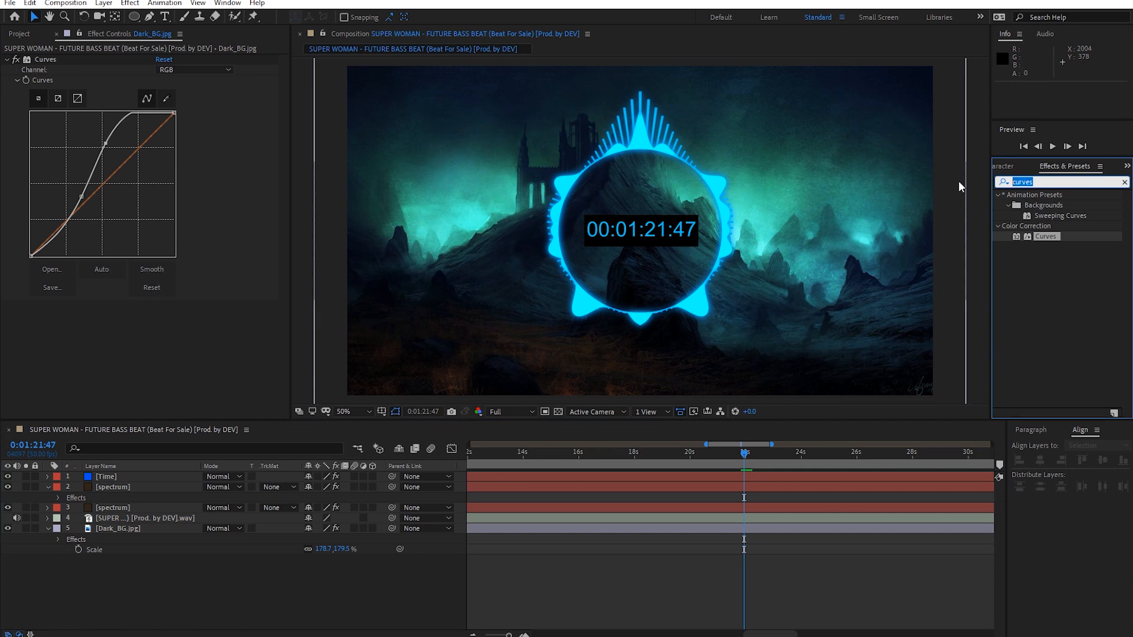
pyautogui.write('blur')
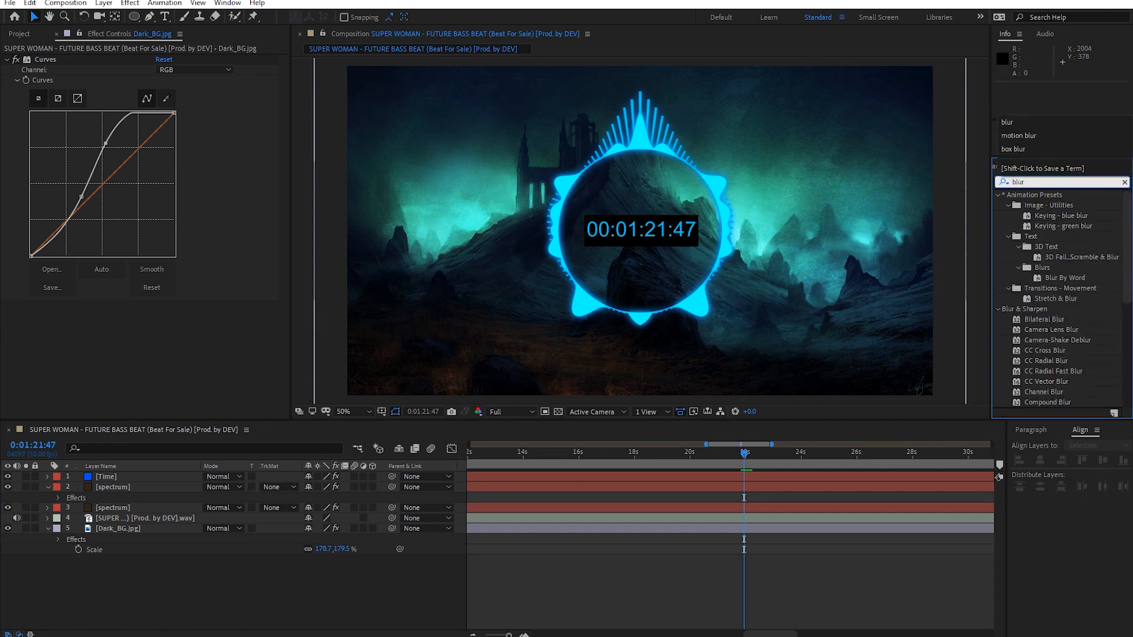
pyautogui.press('BackSpace')
pyautogui.press('BackSpace')
pyautogui.press('BackSpace')
pyautogui.press('BackSpace')
pyautogui.write('ga')
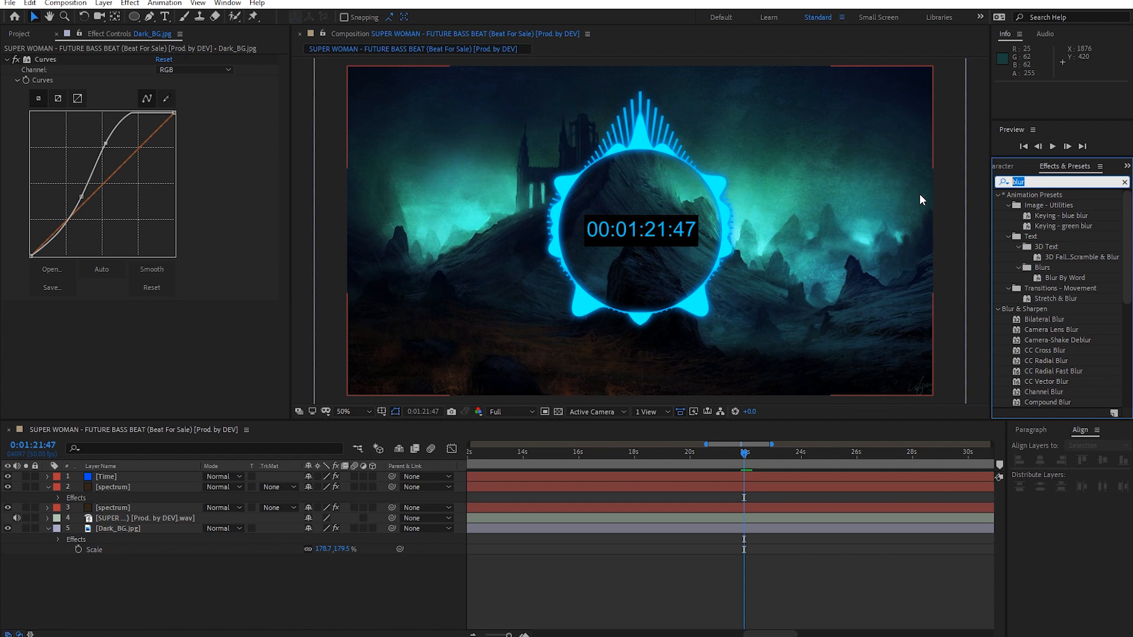
pyautogui.write('uss')
pyautogui.moveTo(1056, 204); pyautogui.dragTo(124, 527)
# - Try a Gaussian Blur blurriness of about 20.4 on the background and inspect the whole frame
pyautogui.moveTo(163, 319); pyautogui.dragTo(249, 311)
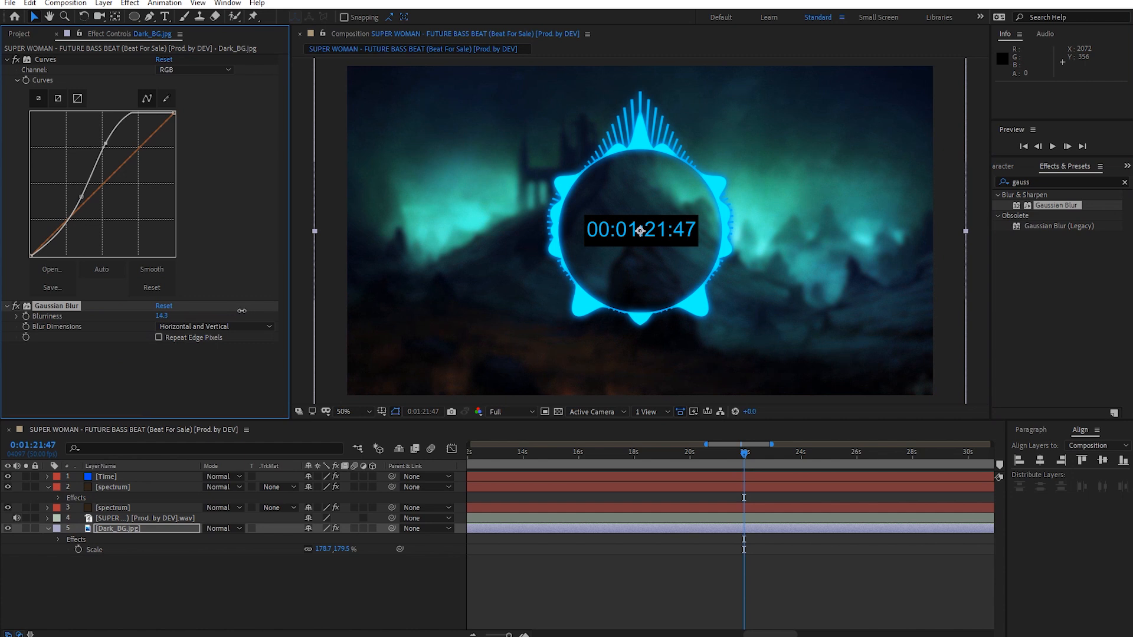
pyautogui.moveTo(958, 171); pyautogui.dragTo(716, 272)
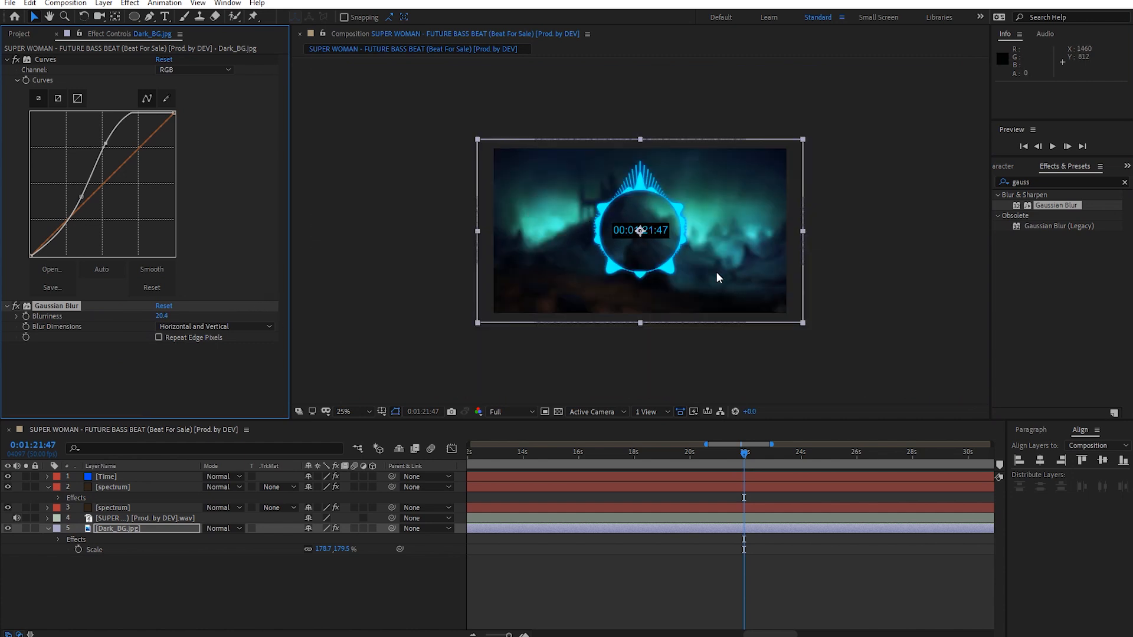
pyautogui.click(682, 575)
pyautogui.press(',')
pyautogui.press(',')
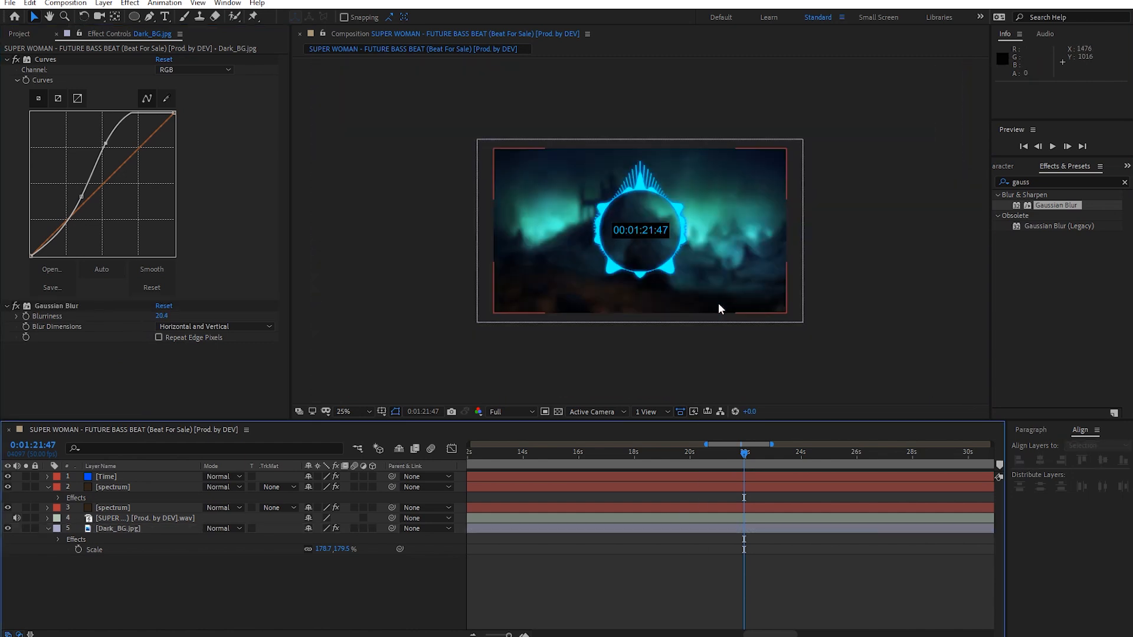
# - Reset the background's Curves effect, shift its black point slightly inward and lower the white point to darken the image
pyautogui.click(163, 60)
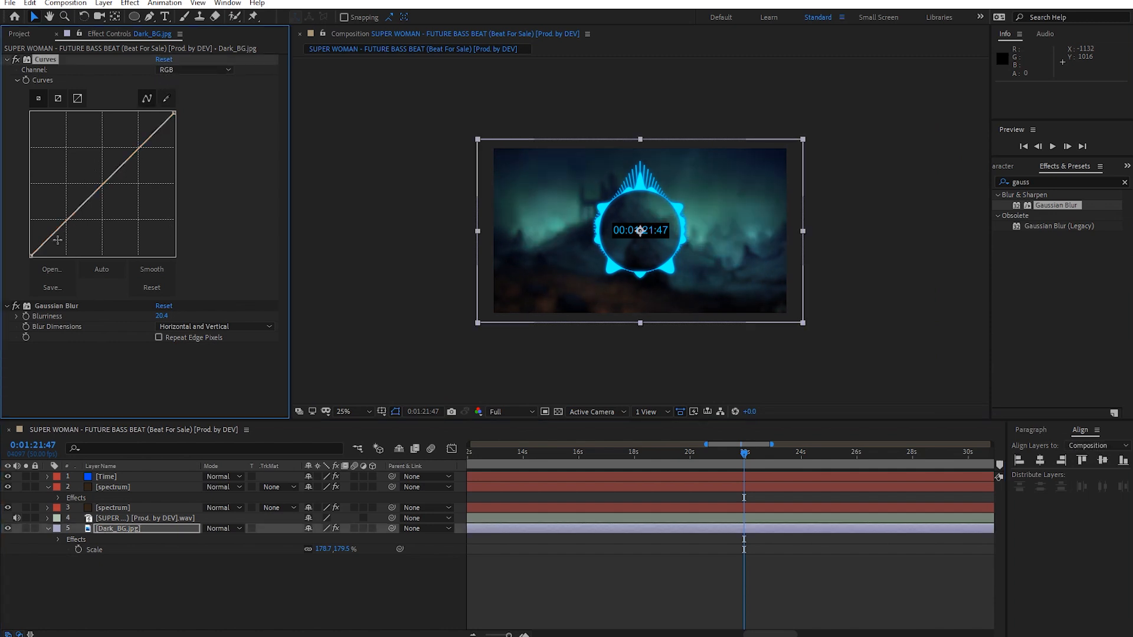
pyautogui.moveTo(36, 256)
pyautogui.mouseDown()
pyautogui.moveTo(56, 259)
pyautogui.moveTo(52, 243)
pyautogui.mouseUp()
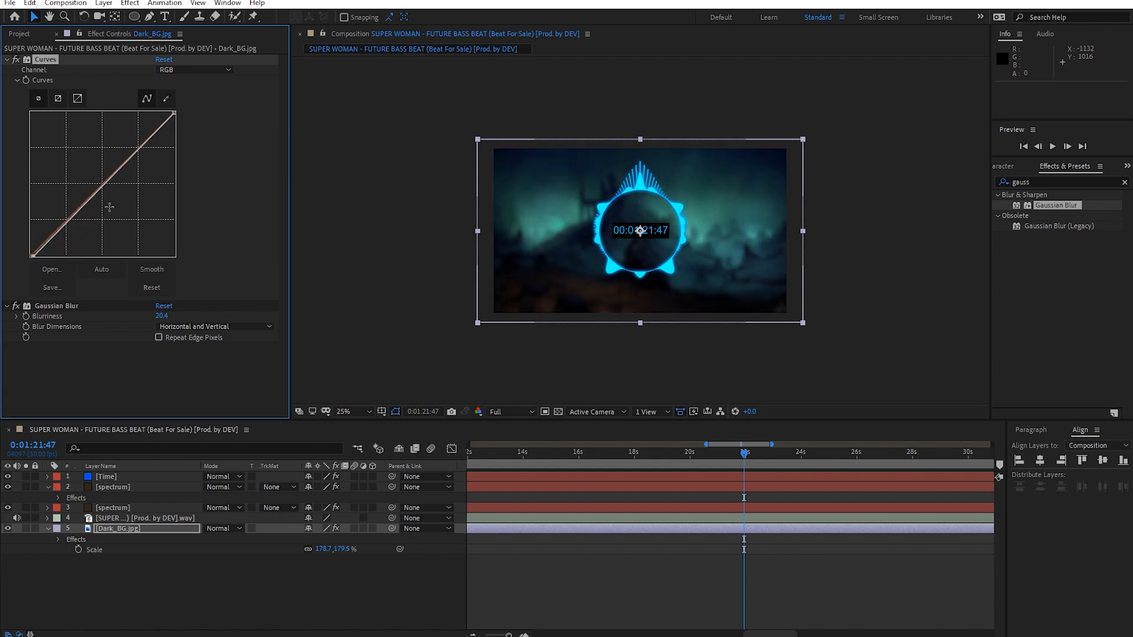
pyautogui.moveTo(174, 114); pyautogui.dragTo(178, 129)
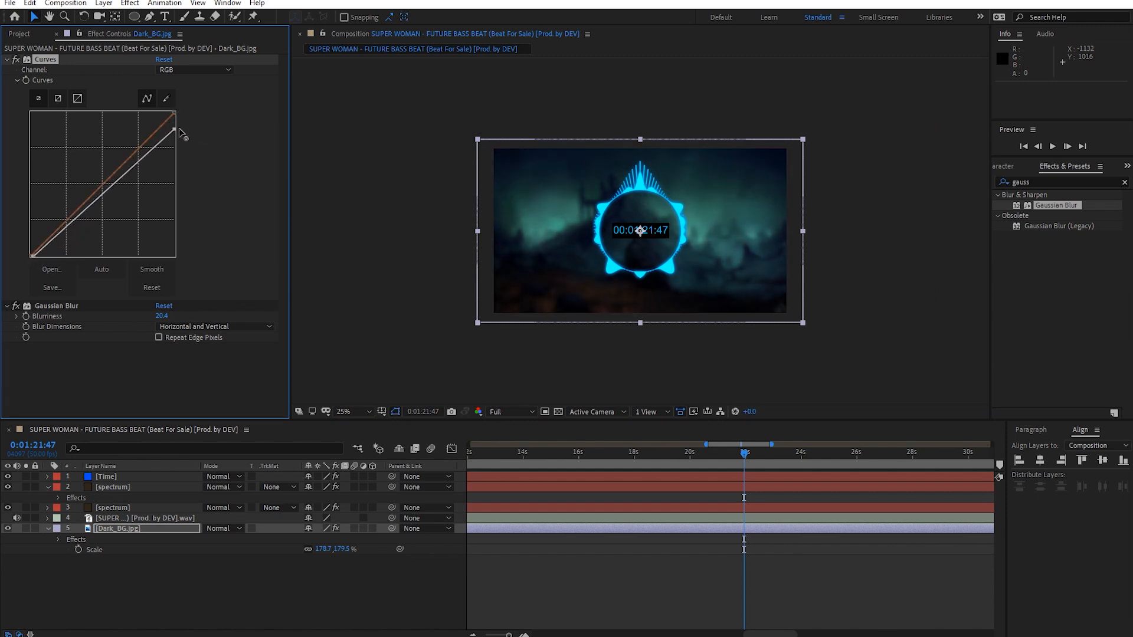
pyautogui.press('.')
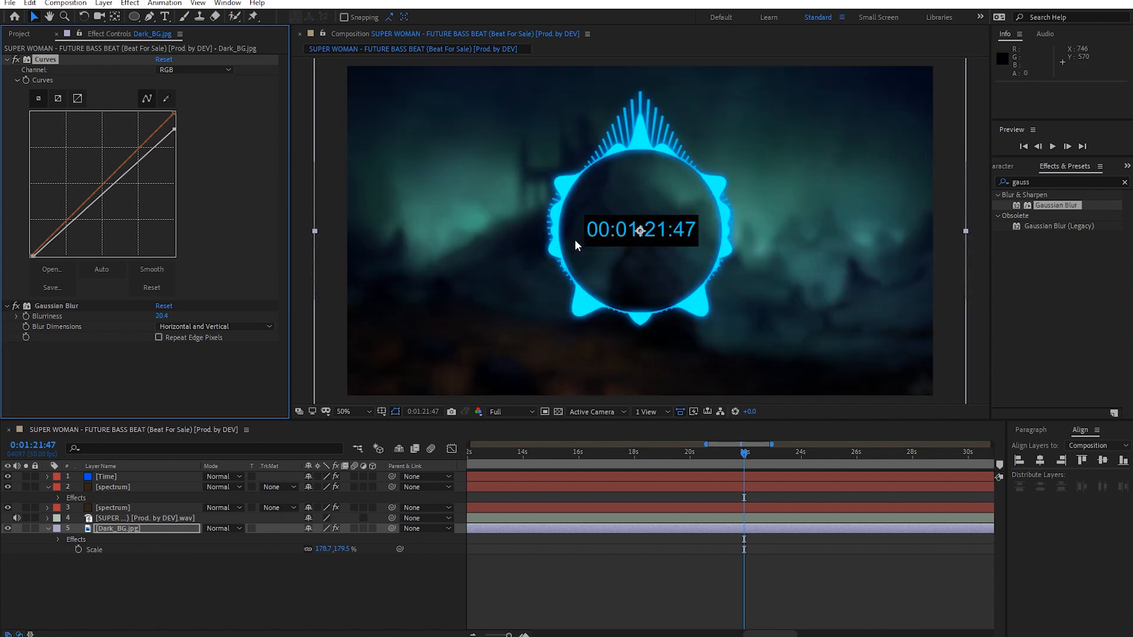
# - Try a Gaussian Blur blurriness of 10 on the background, and set it to 15
pyautogui.click(162, 315)
pyautogui.write('10')
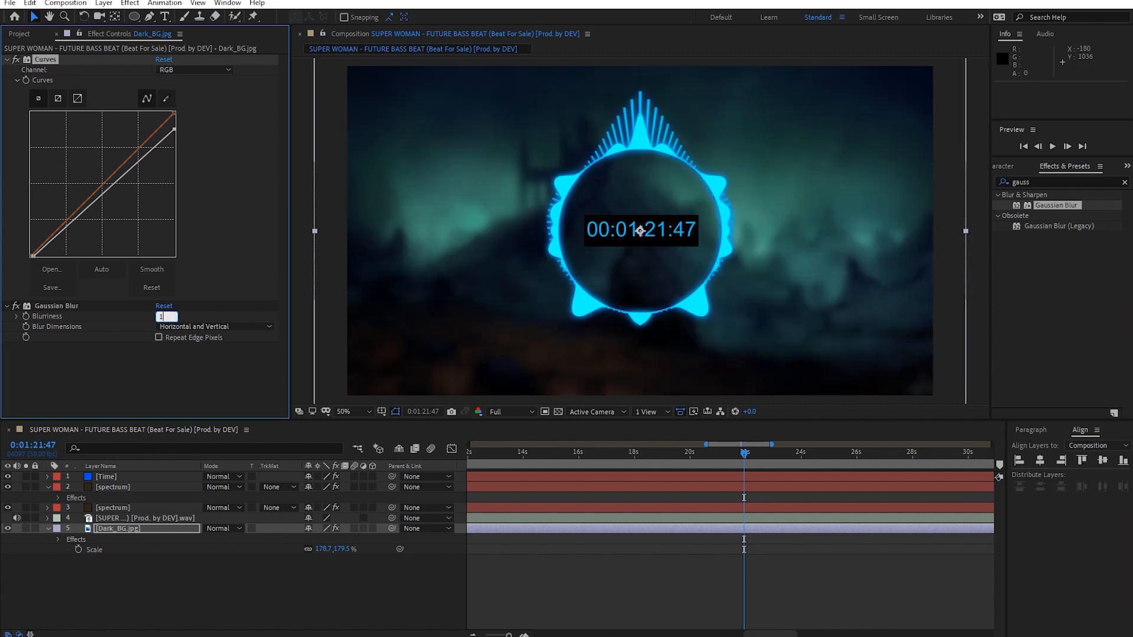
pyautogui.press('Return')
pyautogui.click(162, 316)
pyautogui.write('15')
pyautogui.press('Return')
pyautogui.click(770, 576)
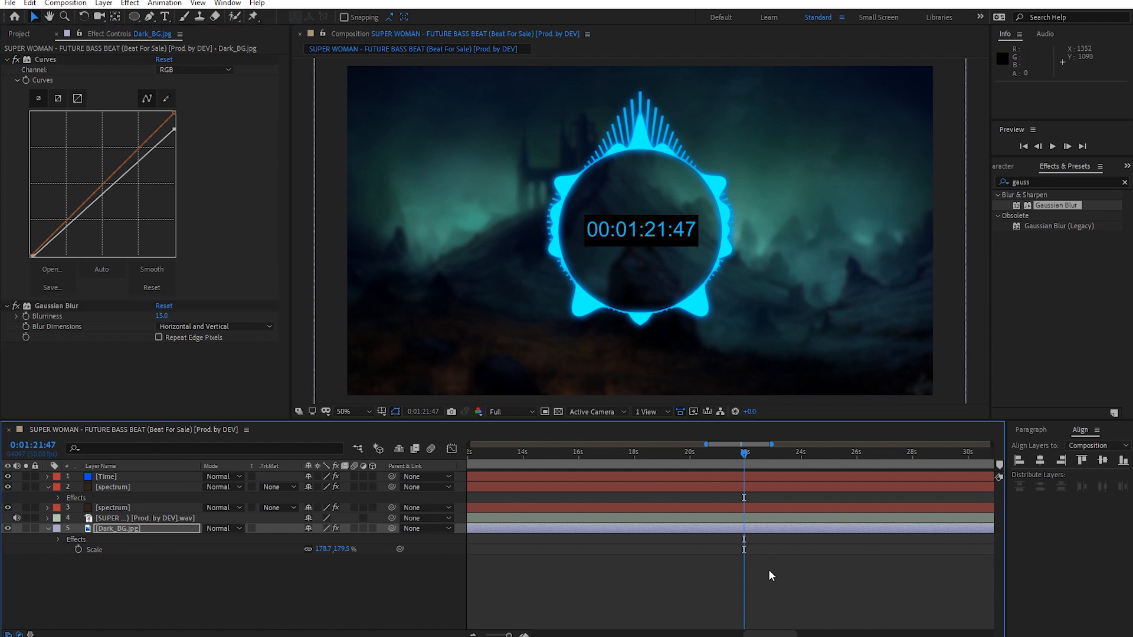
pyautogui.click(770, 576)
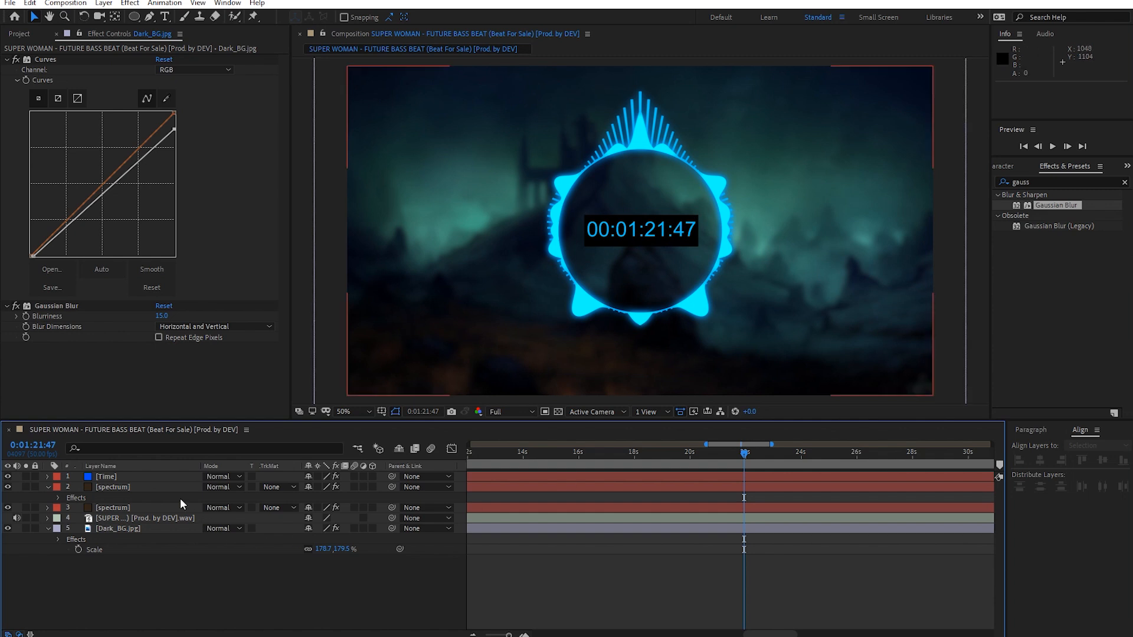
# - Turn off the Timecode effect's background box on the Time layer, comparing the text with and without it
pyautogui.click(118, 477)
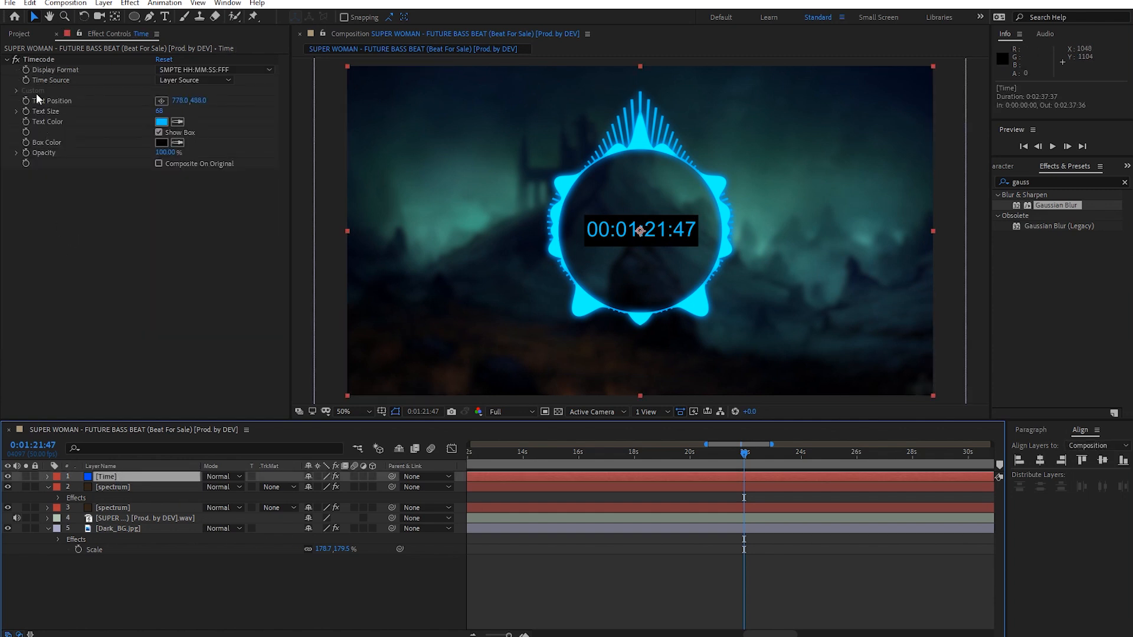
pyautogui.click(159, 132)
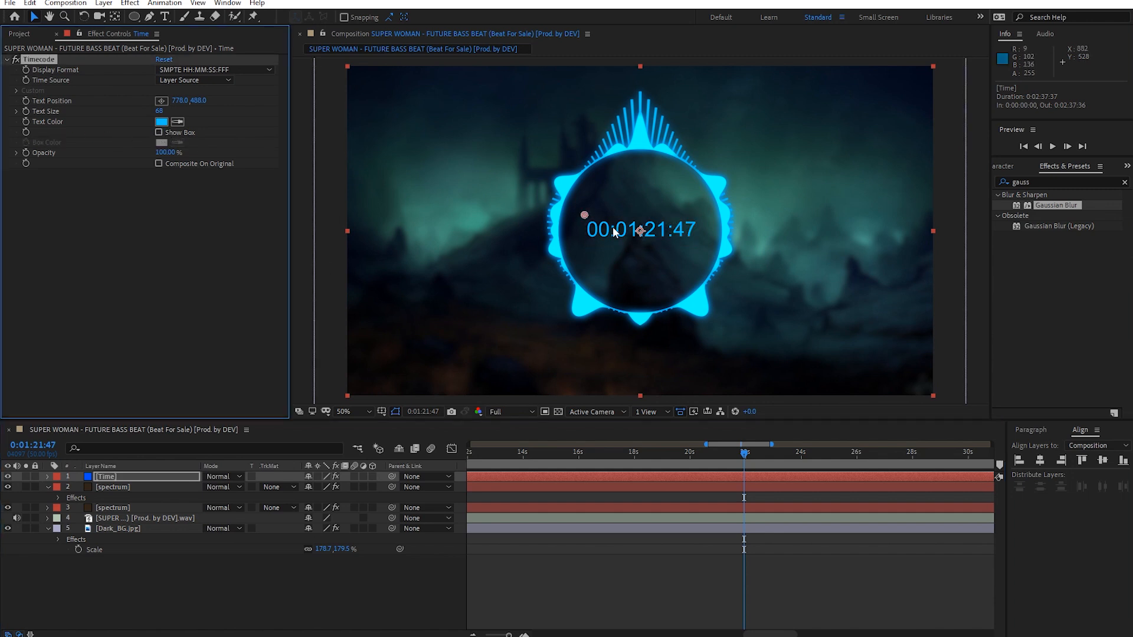
pyautogui.click(159, 132)
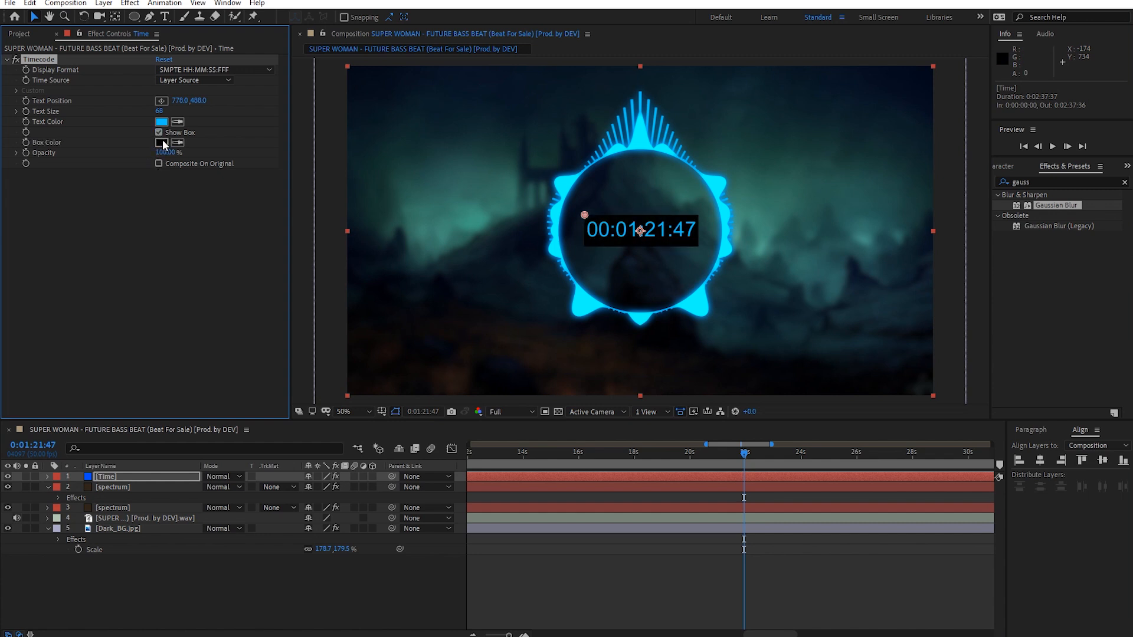
pyautogui.click(158, 132)
pyautogui.click(697, 571)
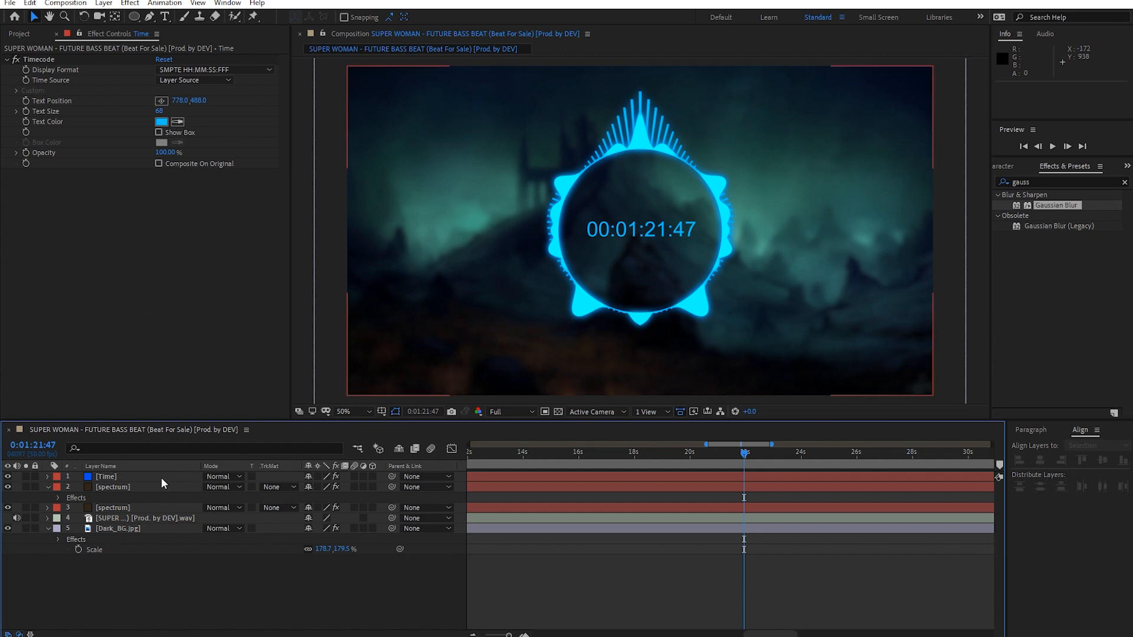
# - Hide the upper spectrum layer, leaving only the digital-bar spectrum on layer 3 showing
pyautogui.click(121, 489)
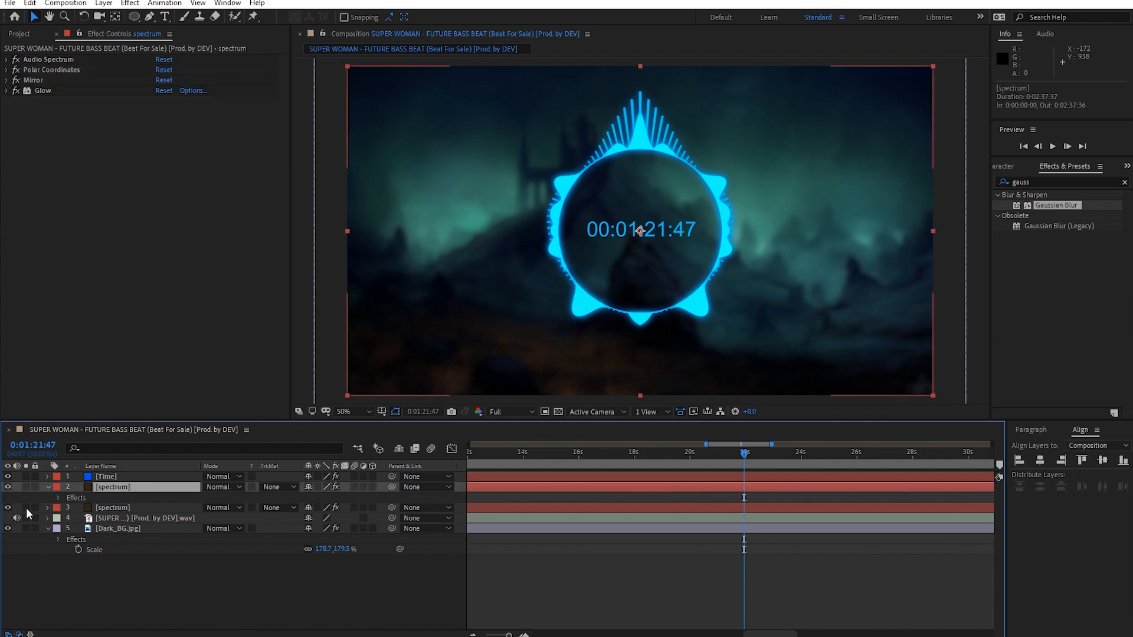
pyautogui.click(8, 509)
pyautogui.click(7, 507)
pyautogui.click(7, 487)
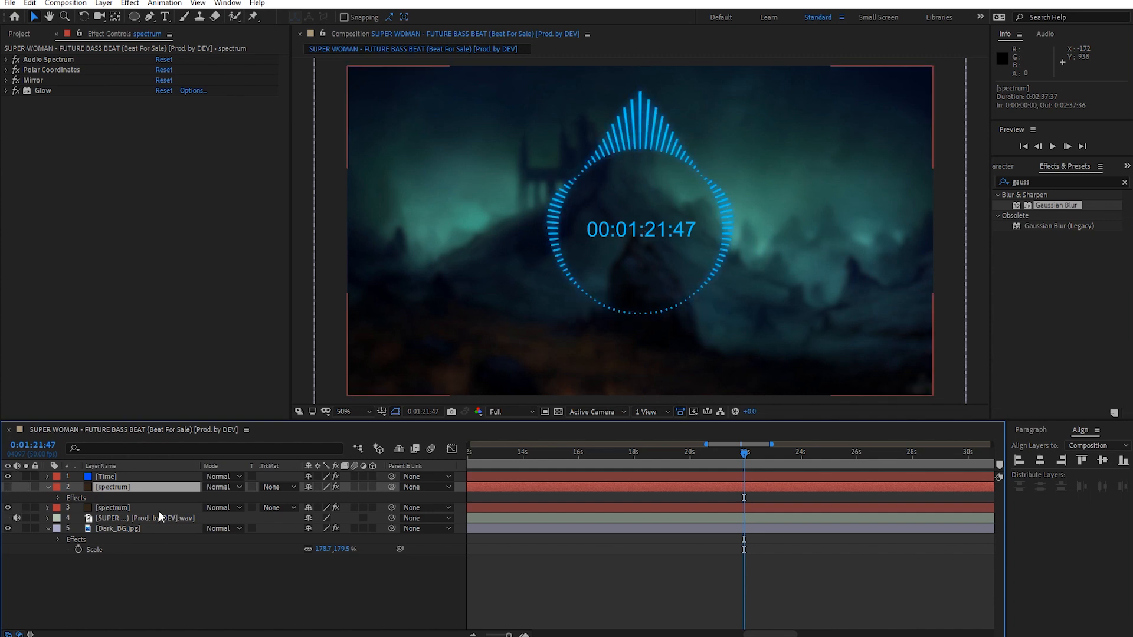
# - Set the layer 3 Audio Spectrum's display option to Analog lines, and preview it, stopping at 0:01:21:48
pyautogui.click(135, 508)
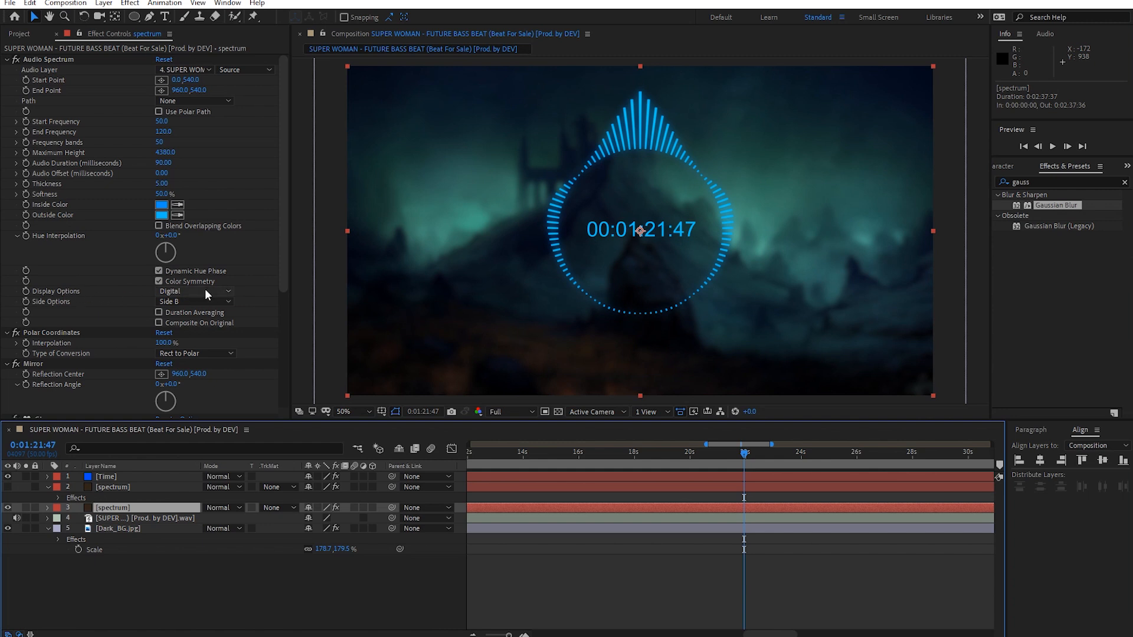
pyautogui.click(224, 288)
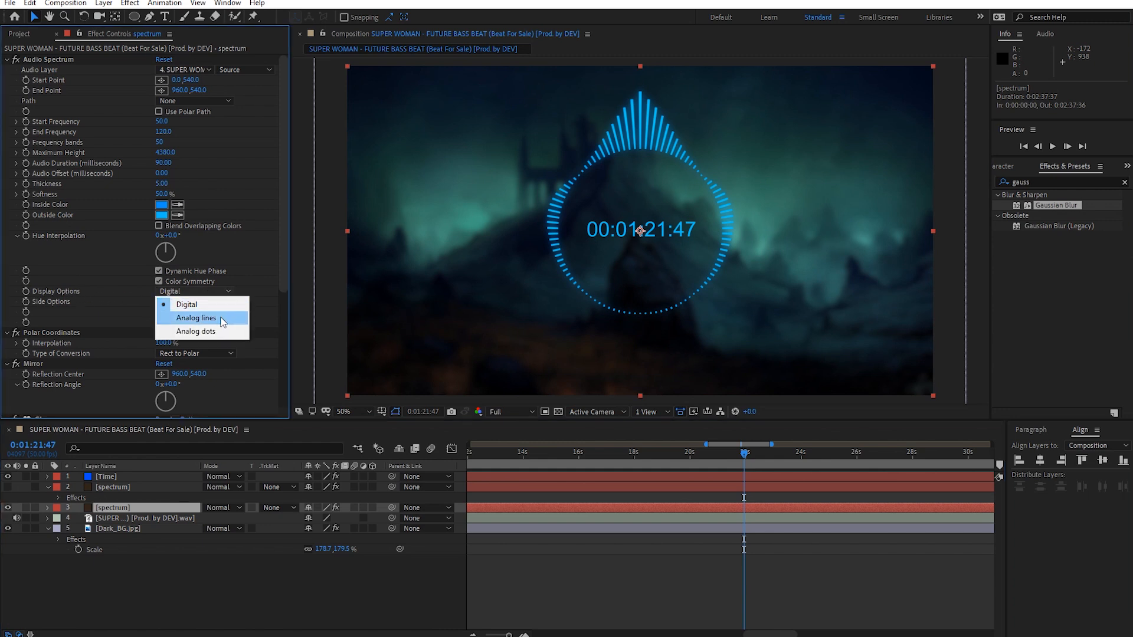
pyautogui.click(223, 319)
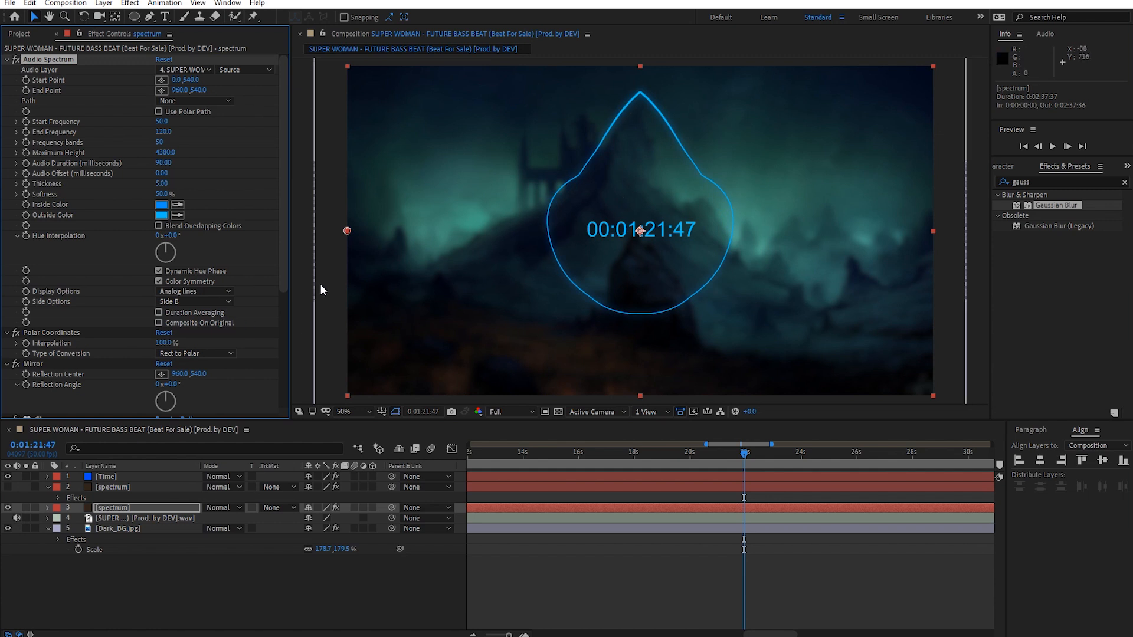
pyautogui.press('h')
pyautogui.press('space')
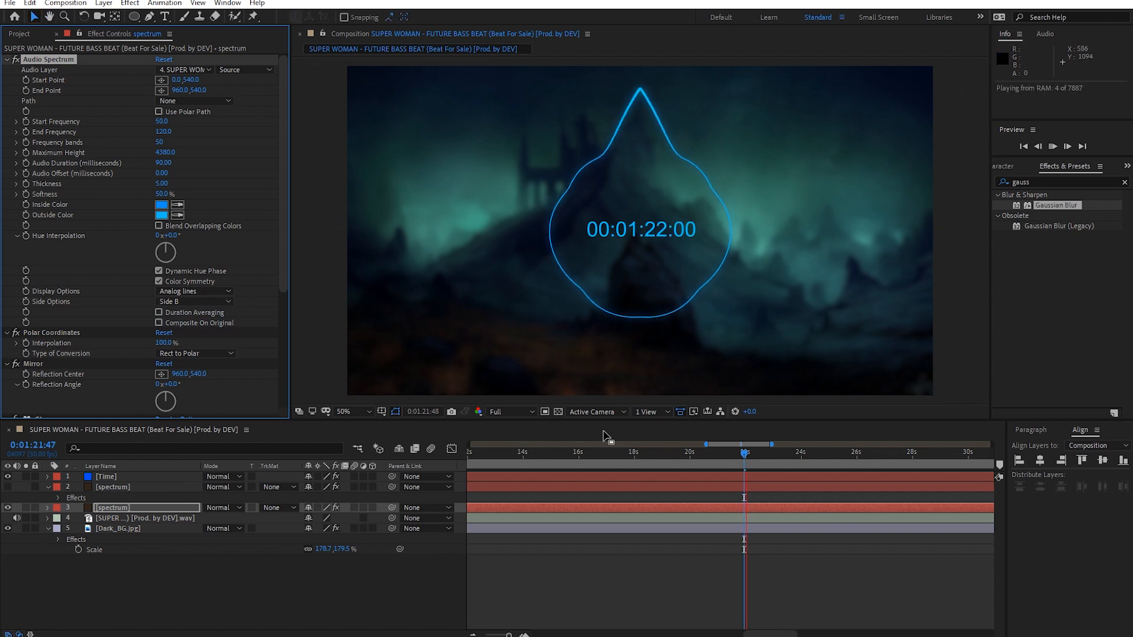
pyautogui.click(743, 457)
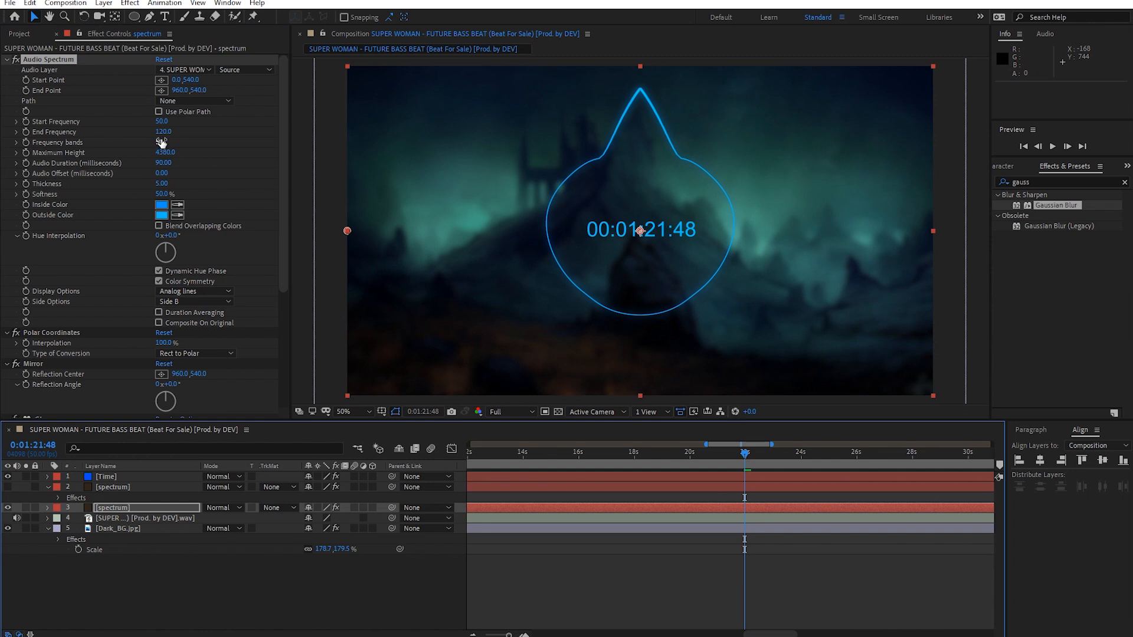
# - Raise the layer 3 Audio Spectrum's frequency bands to 152
pyautogui.moveTo(158, 141); pyautogui.dragTo(269, 148)
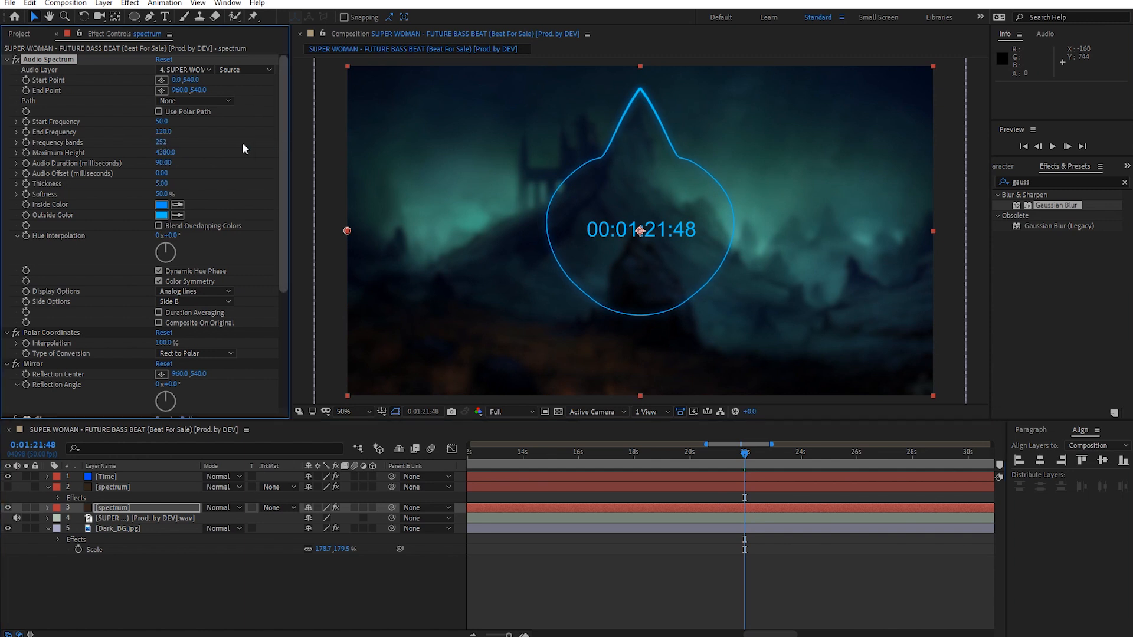
# - Set the layer 3 Audio Spectrum's end frequency to 6950 and its frequency bands to 211
pyautogui.moveTo(163, 131); pyautogui.dragTo(276, 128)
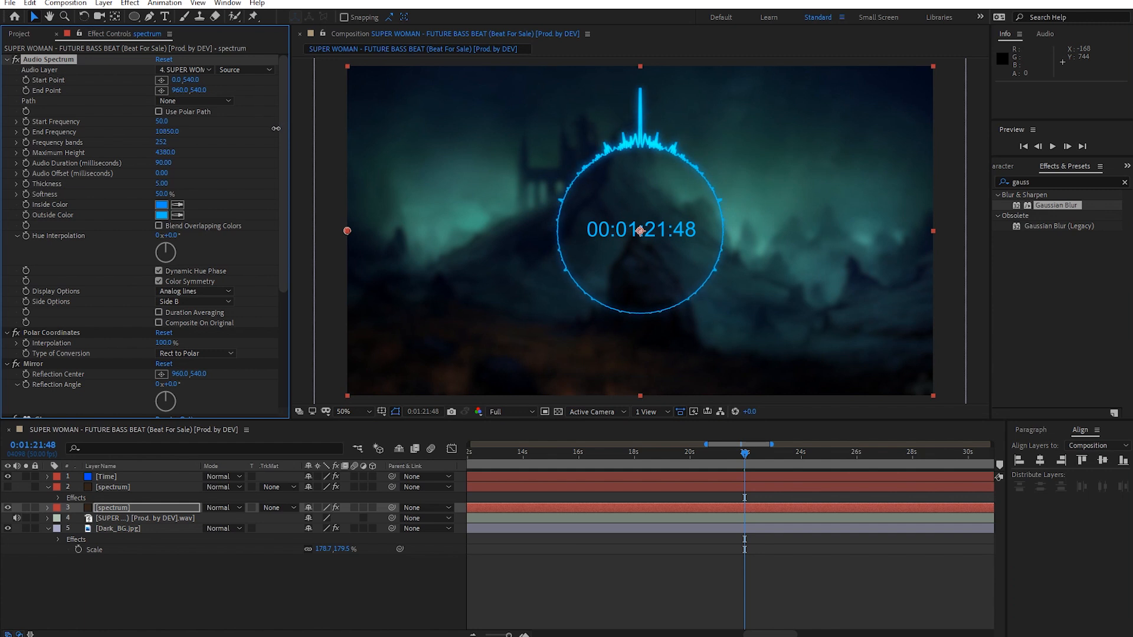
pyautogui.moveTo(273, 128); pyautogui.dragTo(252, 128)
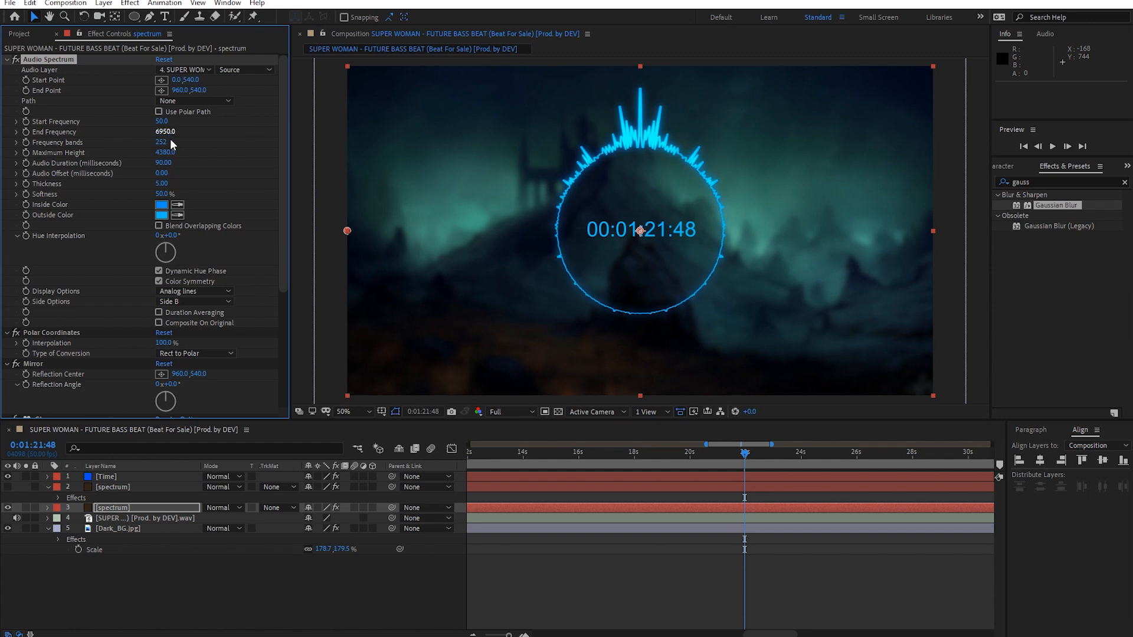
pyautogui.moveTo(151, 143); pyautogui.dragTo(138, 143)
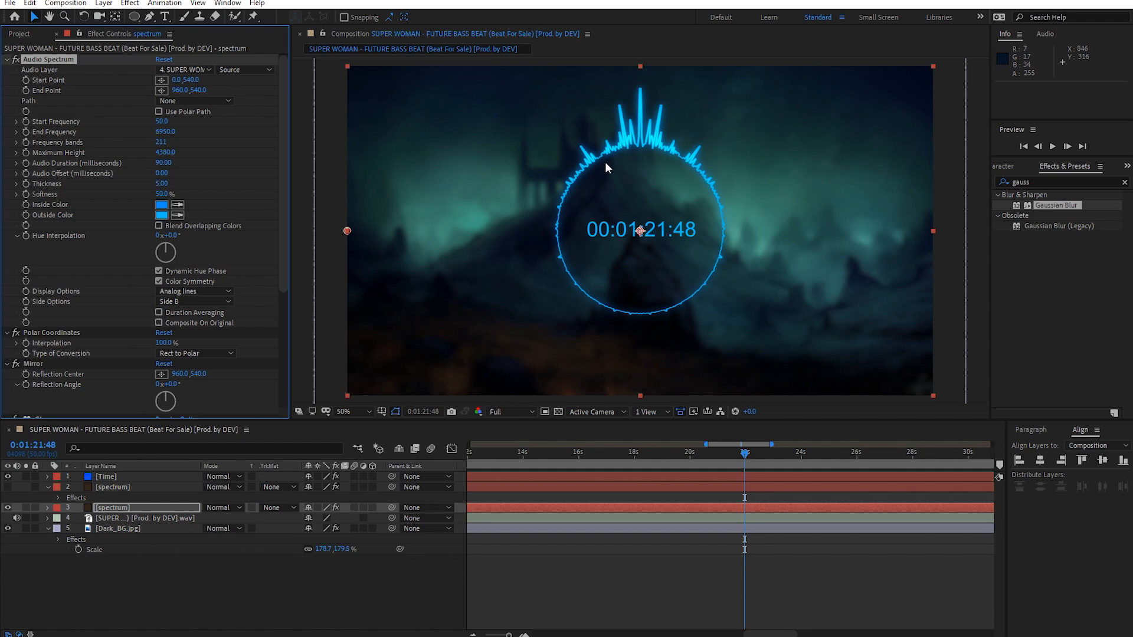
# - Preview the analog-line spectrum several times from around 0:01:21:48, and park the playhead at 0:01:22:11
pyautogui.press('space')
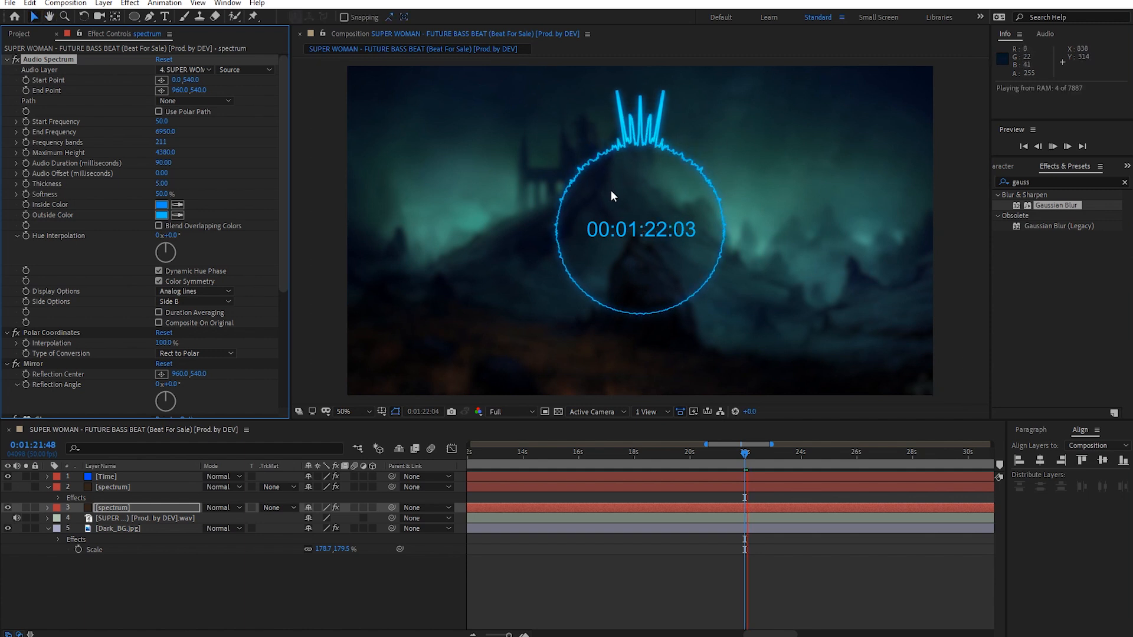
pyautogui.press('space')
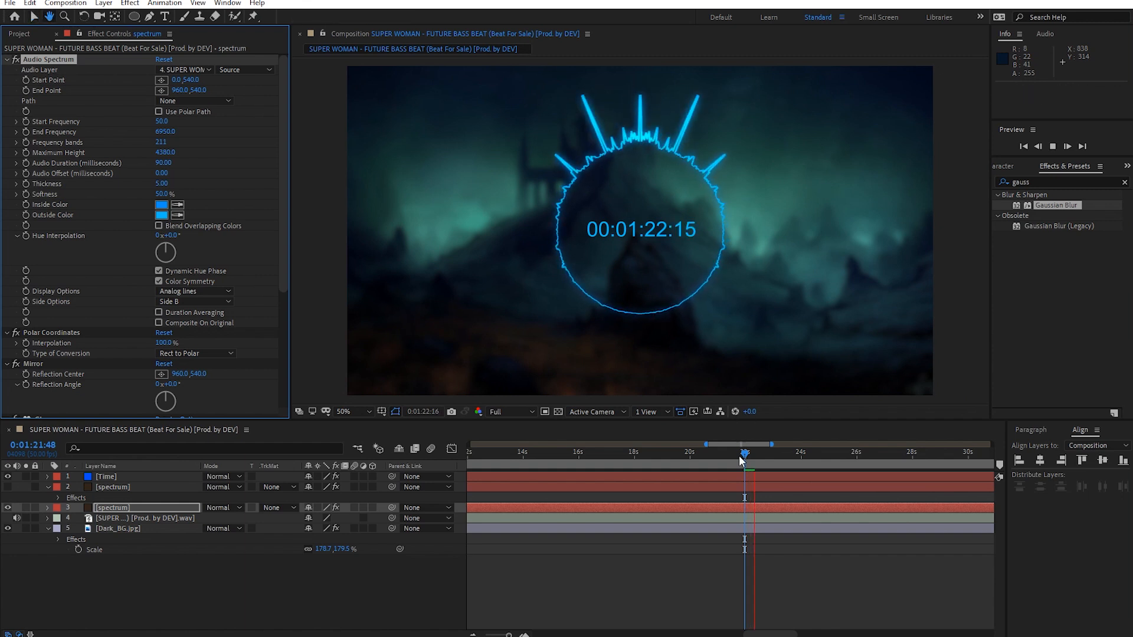
pyautogui.click(747, 454)
pyautogui.press('space')
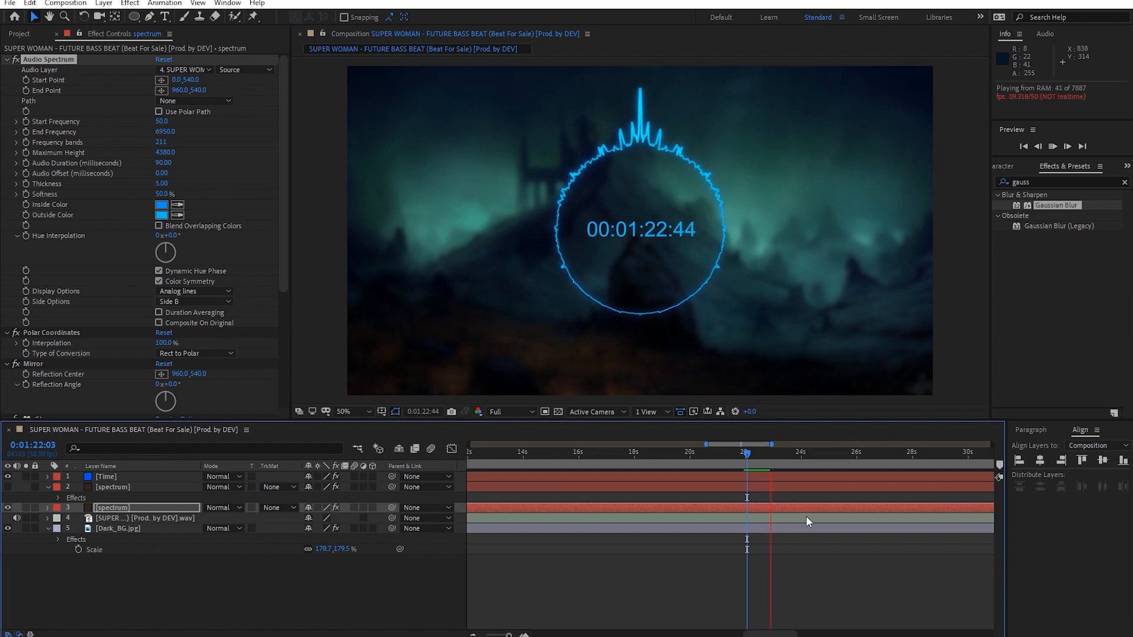
pyautogui.press('space')
pyautogui.click(747, 459)
pyautogui.press('space')
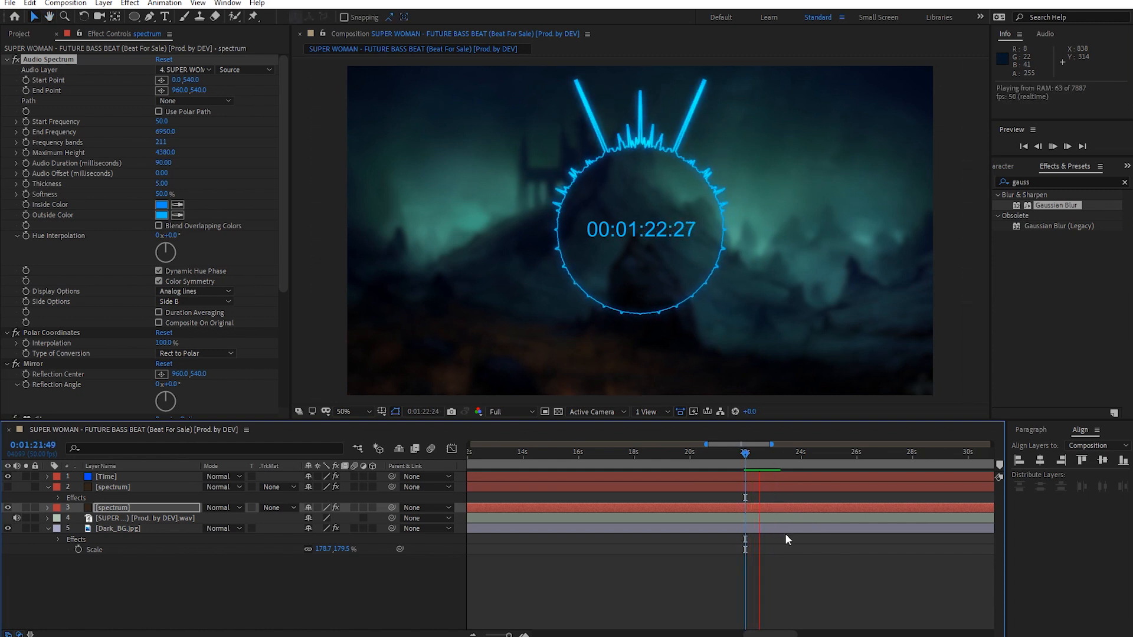
pyautogui.press('space')
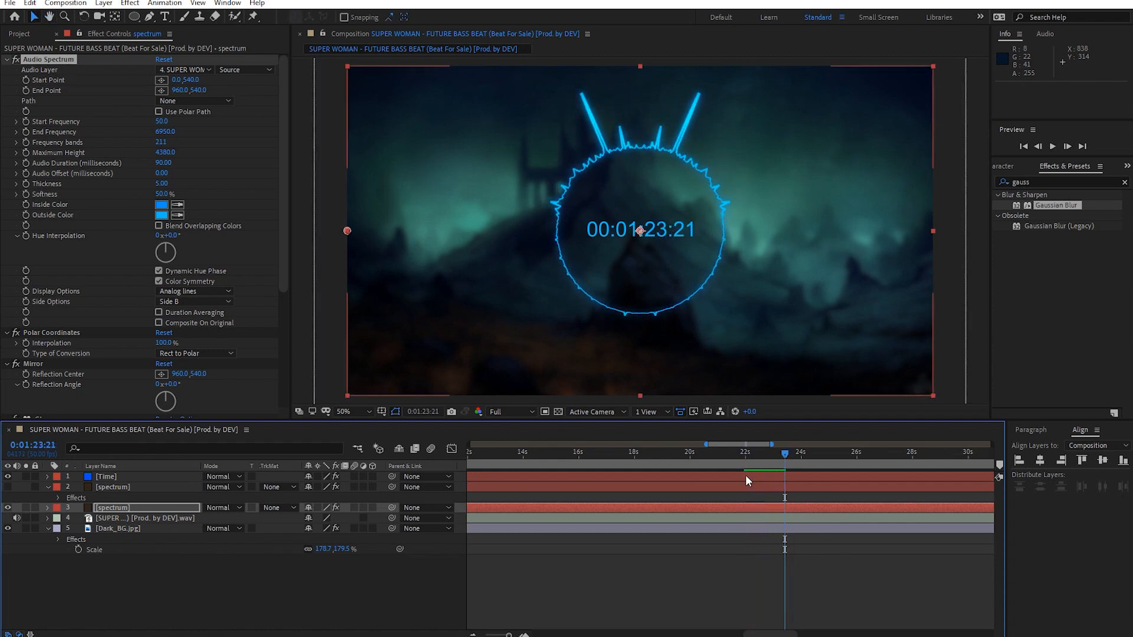
pyautogui.click(751, 457)
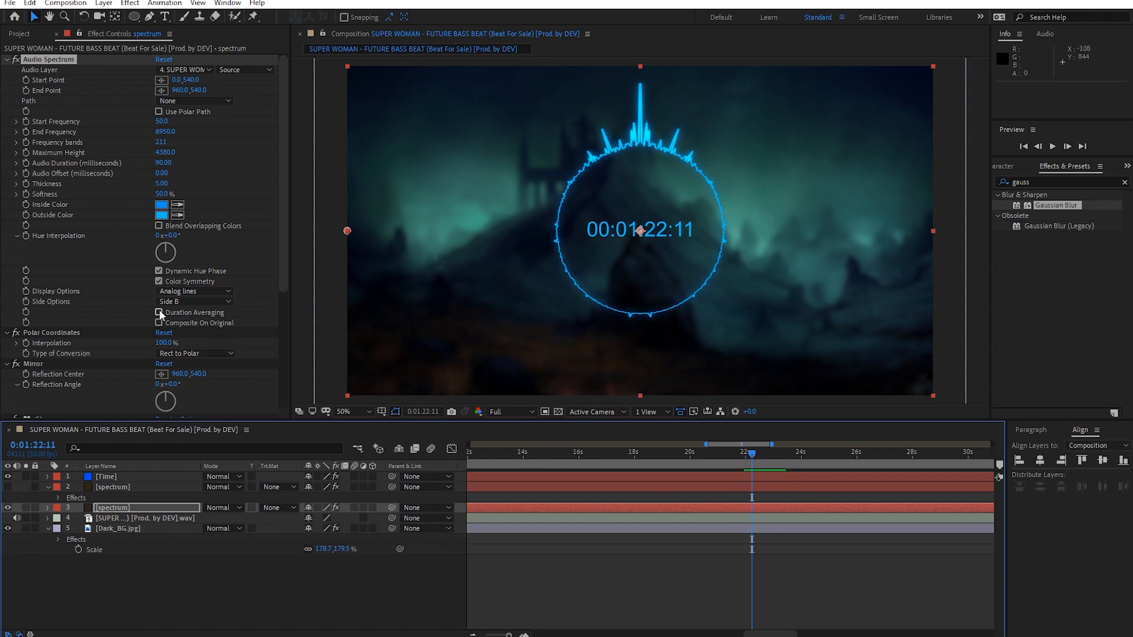
# - Set the layer 3 Audio Spectrum to Analog dots with maximum height 5040, frequency bands 121 and thickness 11
pyautogui.click(195, 292)
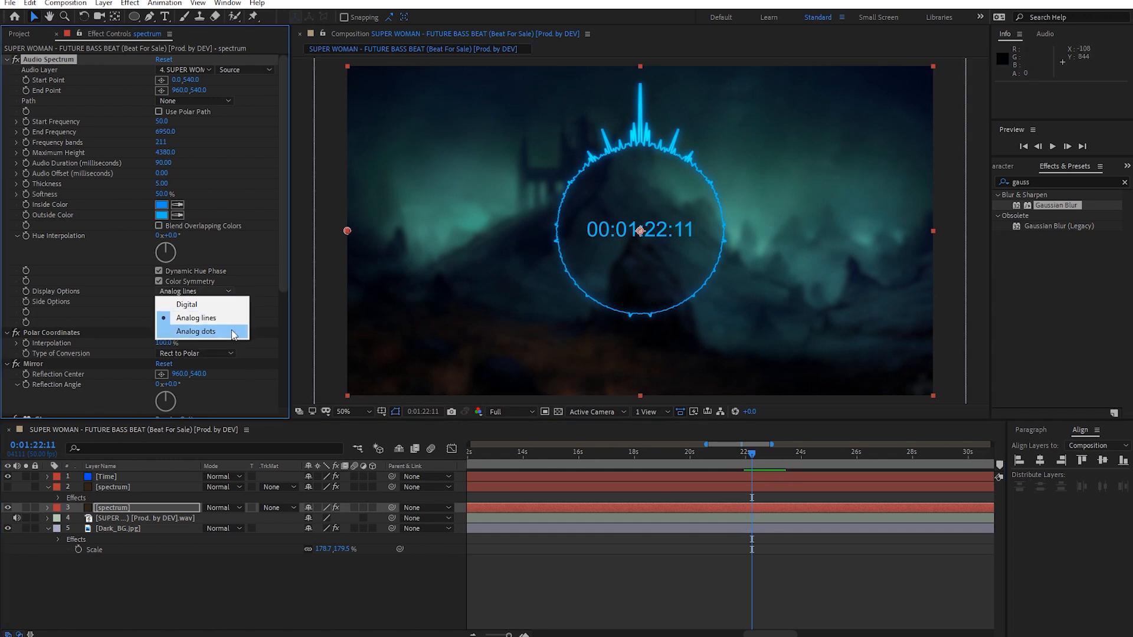
pyautogui.click(196, 331)
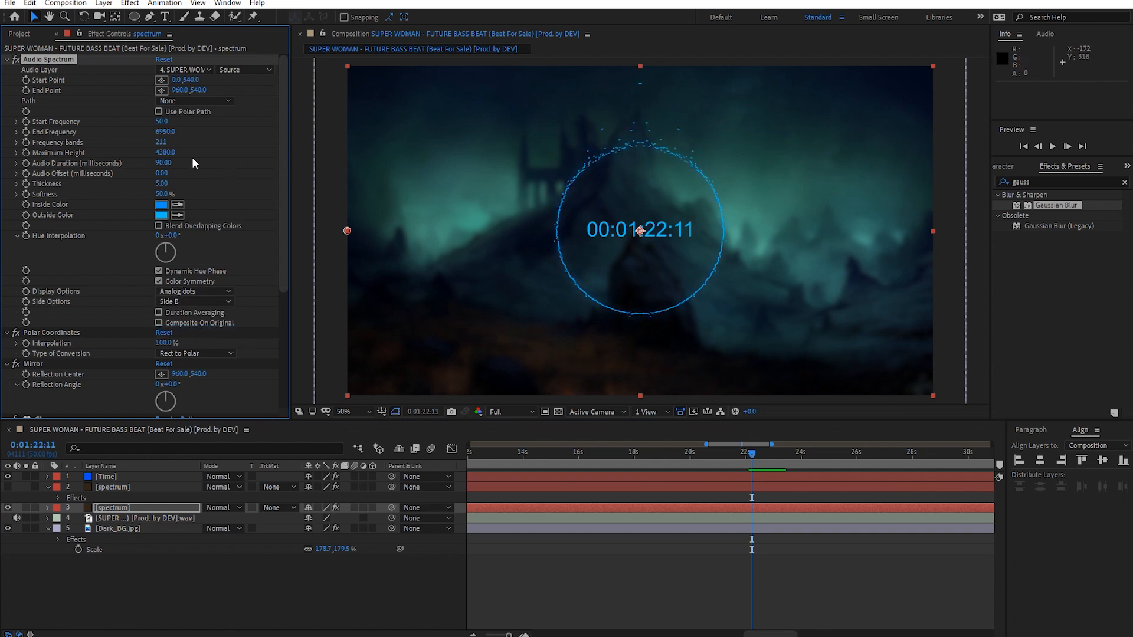
pyautogui.click(165, 152)
pyautogui.moveTo(171, 155); pyautogui.dragTo(197, 152)
pyautogui.moveTo(185, 143); pyautogui.dragTo(59, 154)
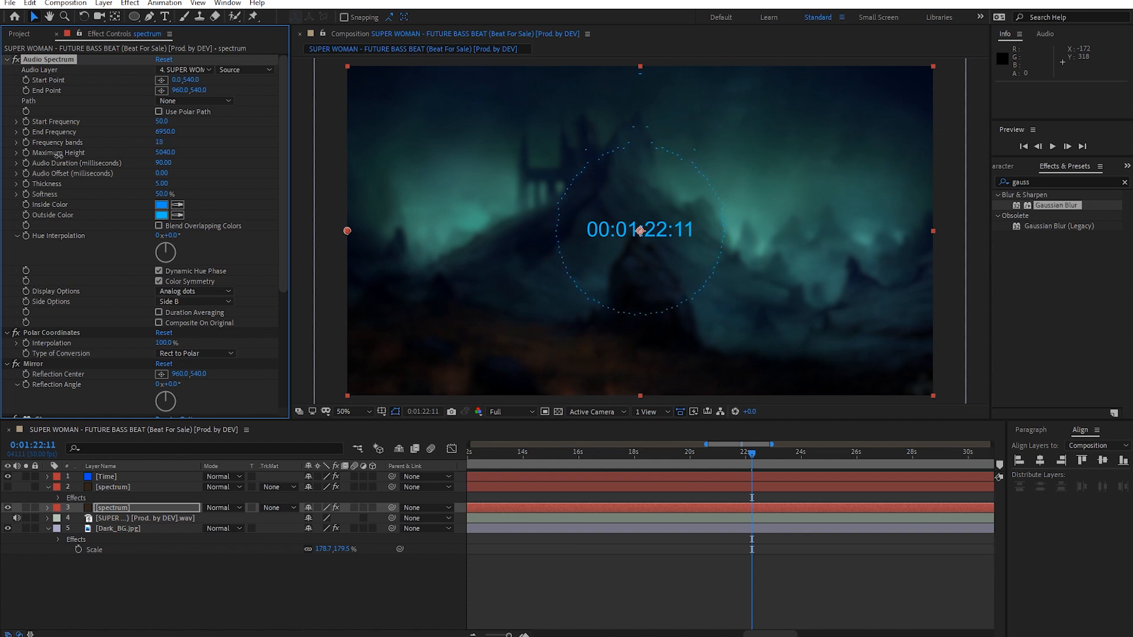
pyautogui.moveTo(89, 154); pyautogui.dragTo(196, 181)
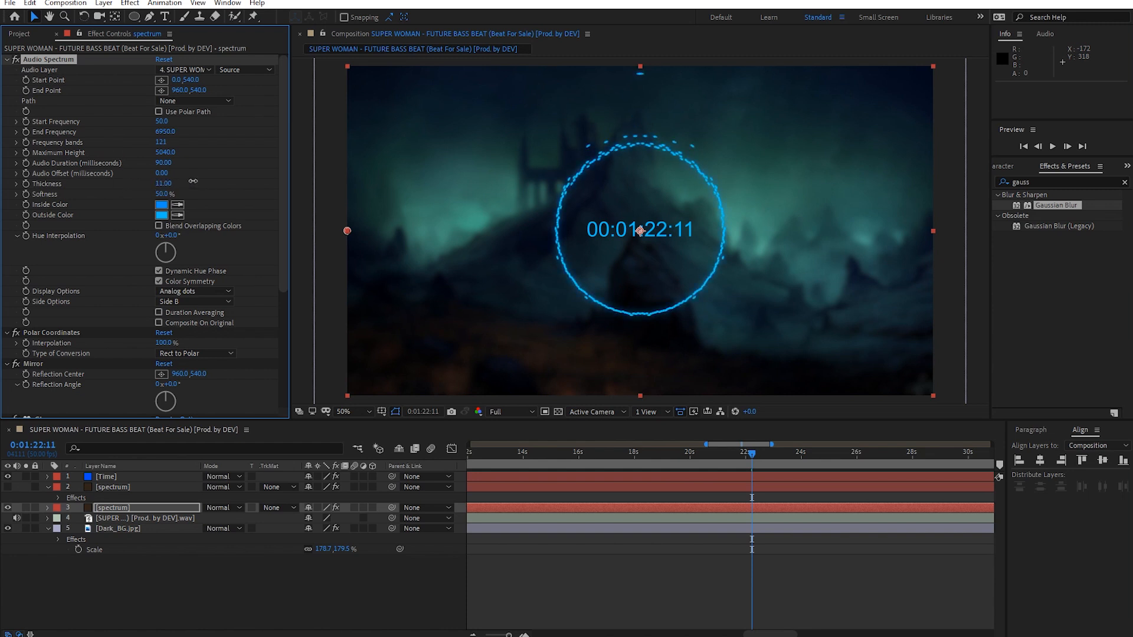
# - Set the dotted spectrum's maximum height to 4250 and frequency bands to 88, and preview it briefly
pyautogui.click(168, 152)
pyautogui.moveTo(161, 142); pyautogui.dragTo(129, 175)
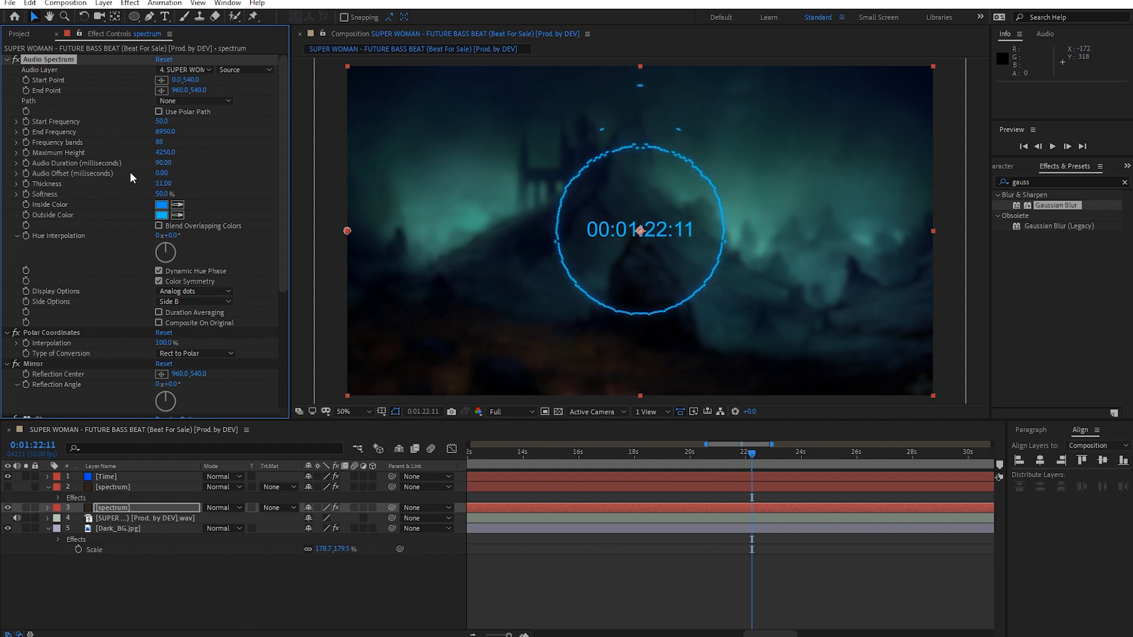
pyautogui.press('space')
pyautogui.press('space')
pyautogui.click(185, 290)
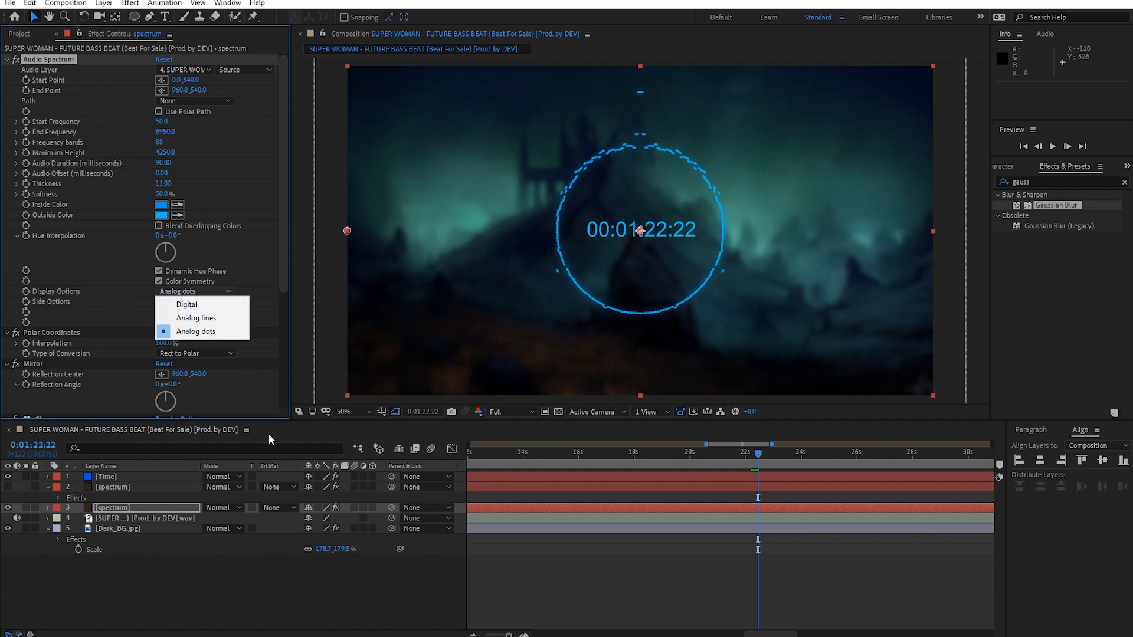
pyautogui.click(547, 585)
pyautogui.click(548, 586)
# - Undo the layer 3 Audio Spectrum changes back to the Digital display with 50 frequency bands, and show the upper spectrum layer
pyautogui.hotkey('ctrl', 'z')
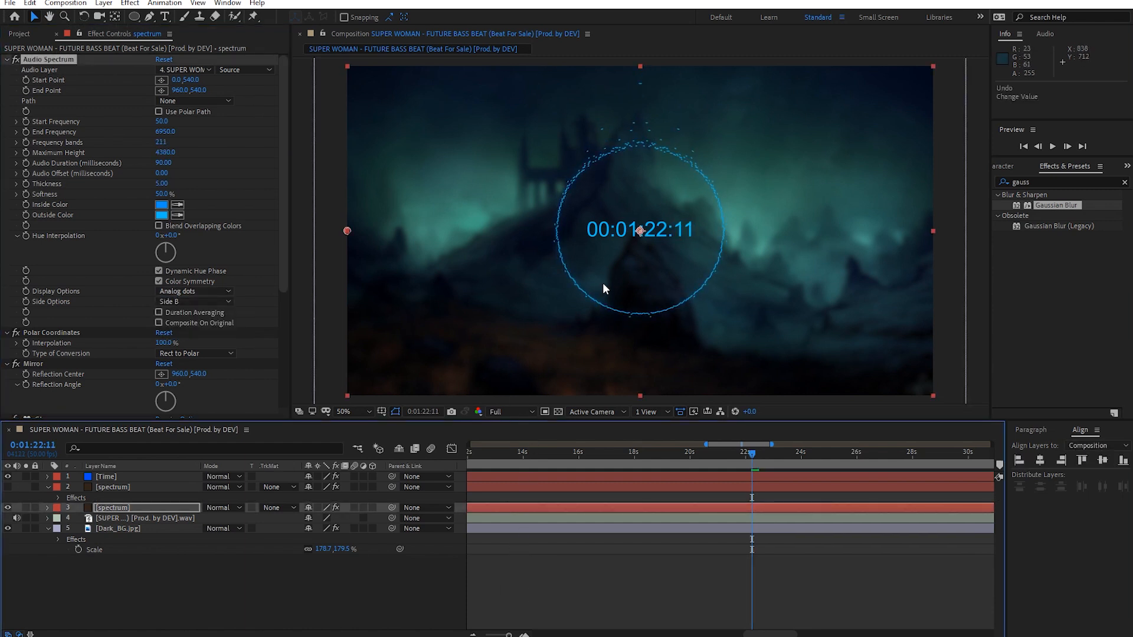
pyautogui.hotkey('ctrl', 'z')
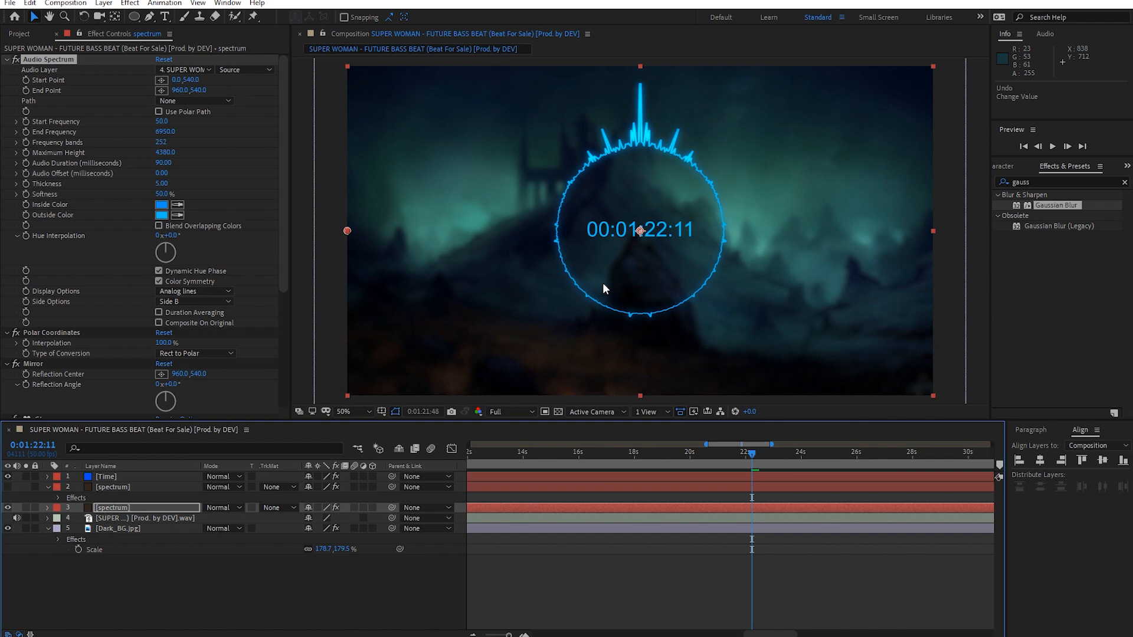
pyautogui.hotkey('ctrl', 'z')
pyautogui.hotkey('ctrl', 'z')
pyautogui.hotkey('ctrl', 'z')
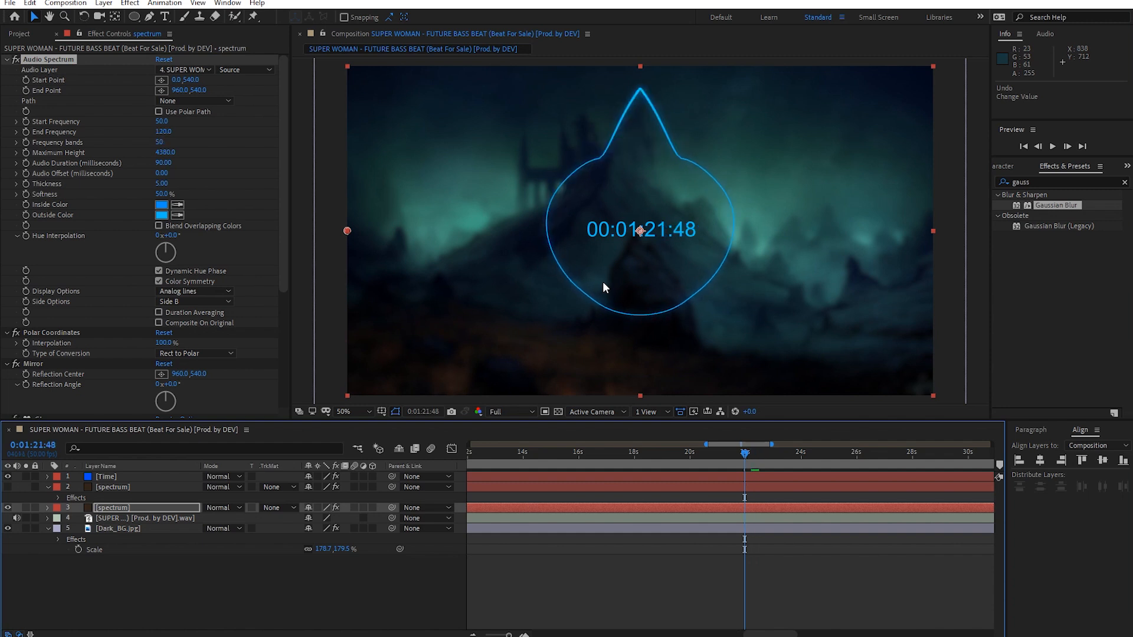
pyautogui.hotkey('ctrl', 'z')
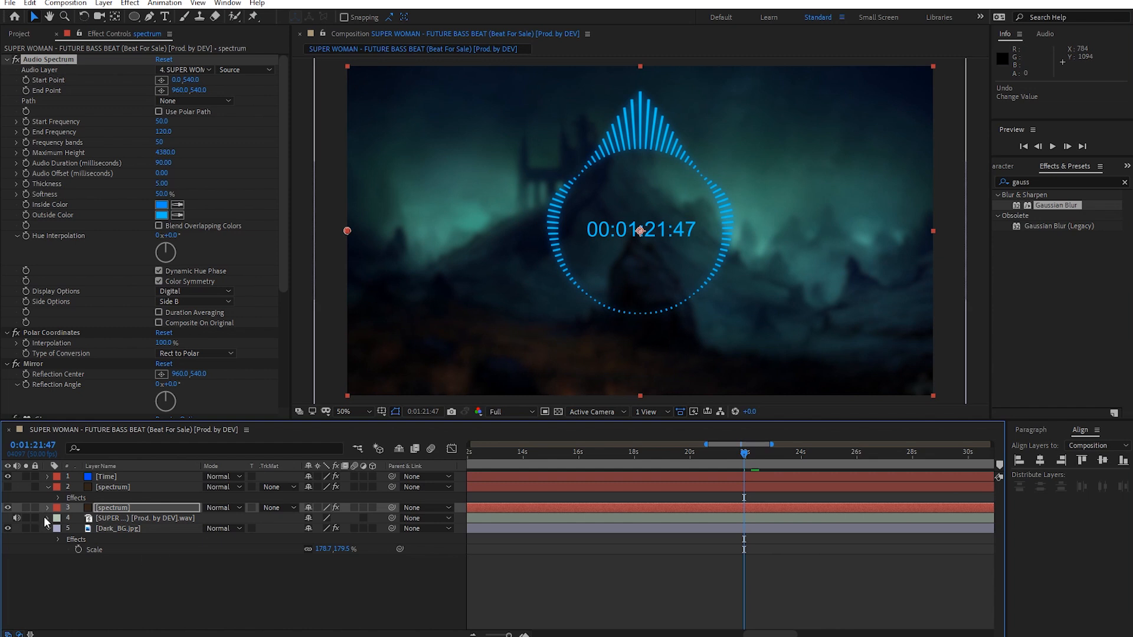
pyautogui.click(8, 488)
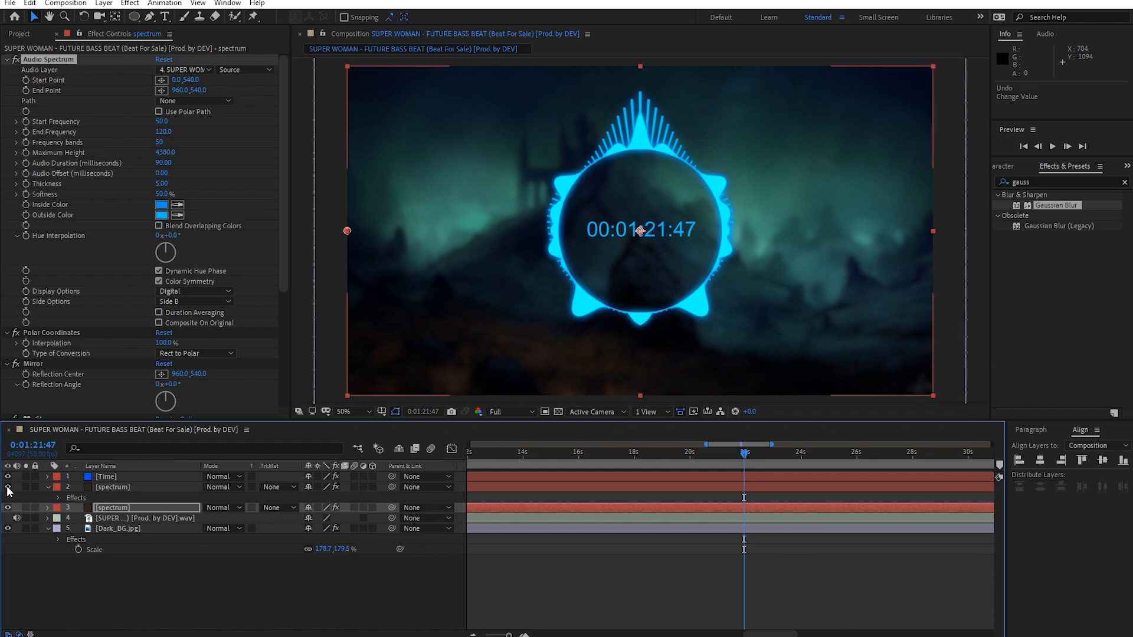
pyautogui.press('F2')
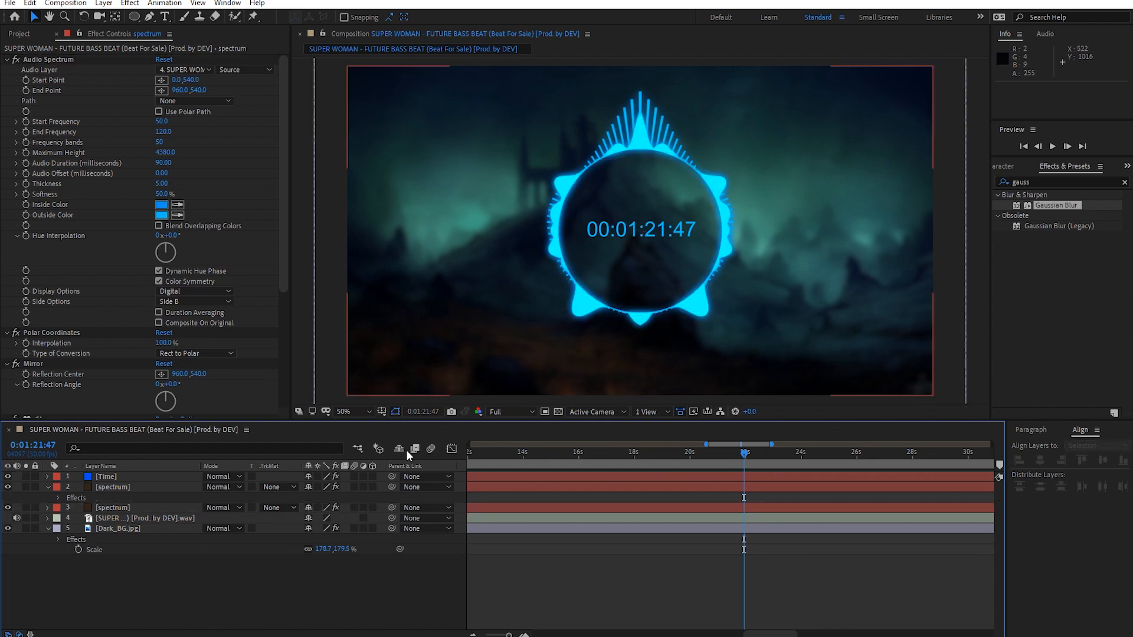
# - Move the Time layer's Timecode text below the spectrum circle, to text position 778, 942
pyautogui.click(107, 477)
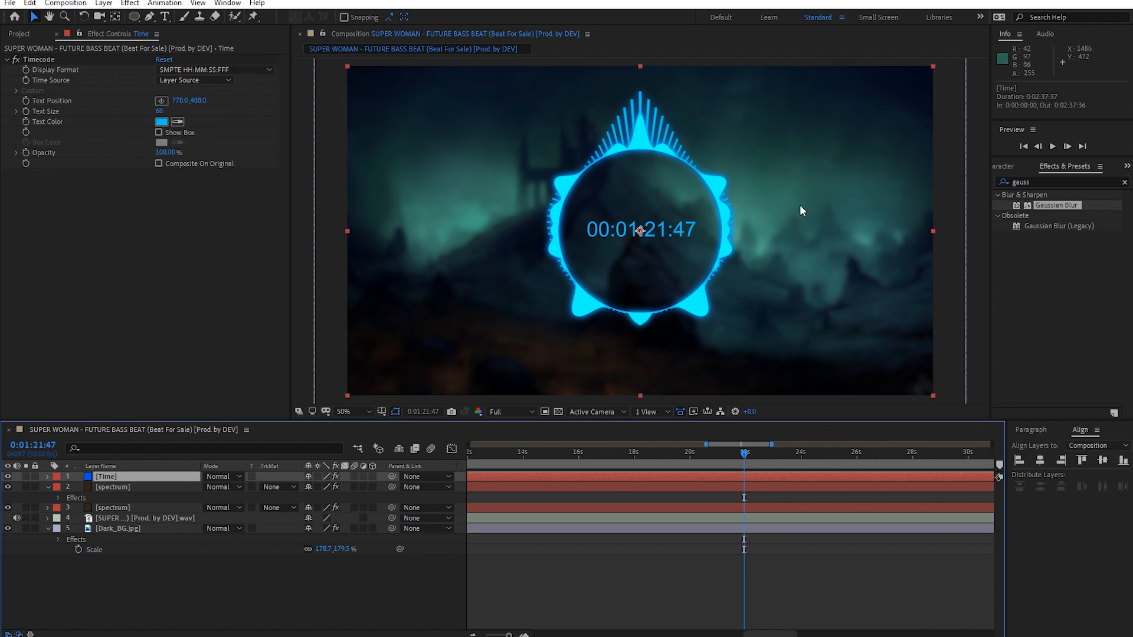
pyautogui.click(42, 60)
pyautogui.moveTo(586, 215); pyautogui.dragTo(585, 354)
pyautogui.click(342, 626)
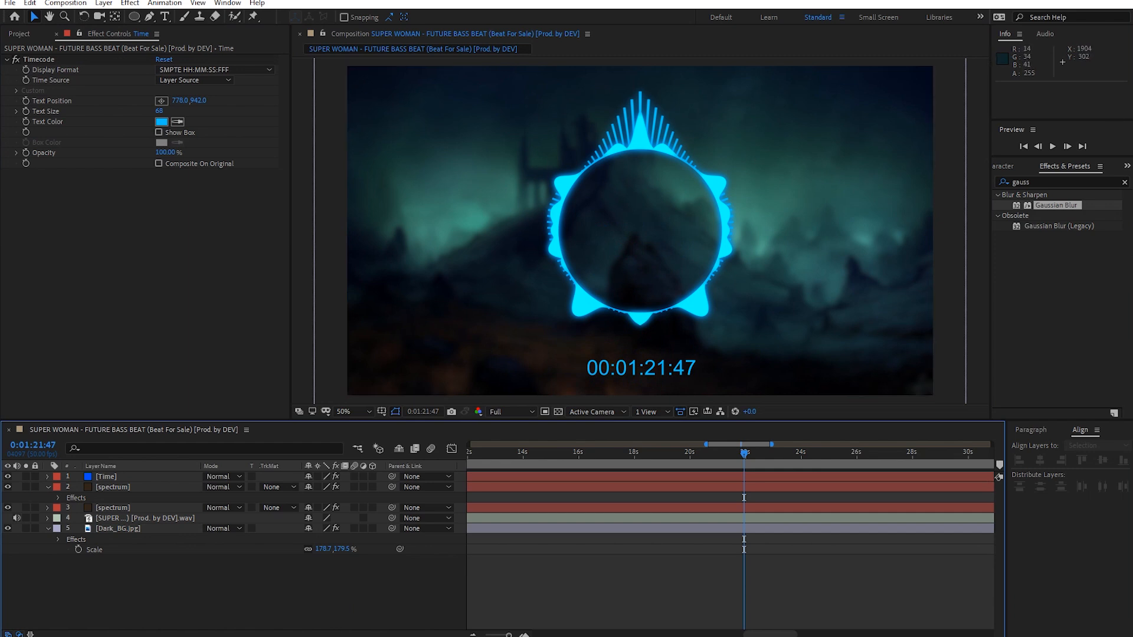
# - Import the monster image from the raw folder as the composition's top layer, centred inside the spectrum circle
pyautogui.click(1068, 177)
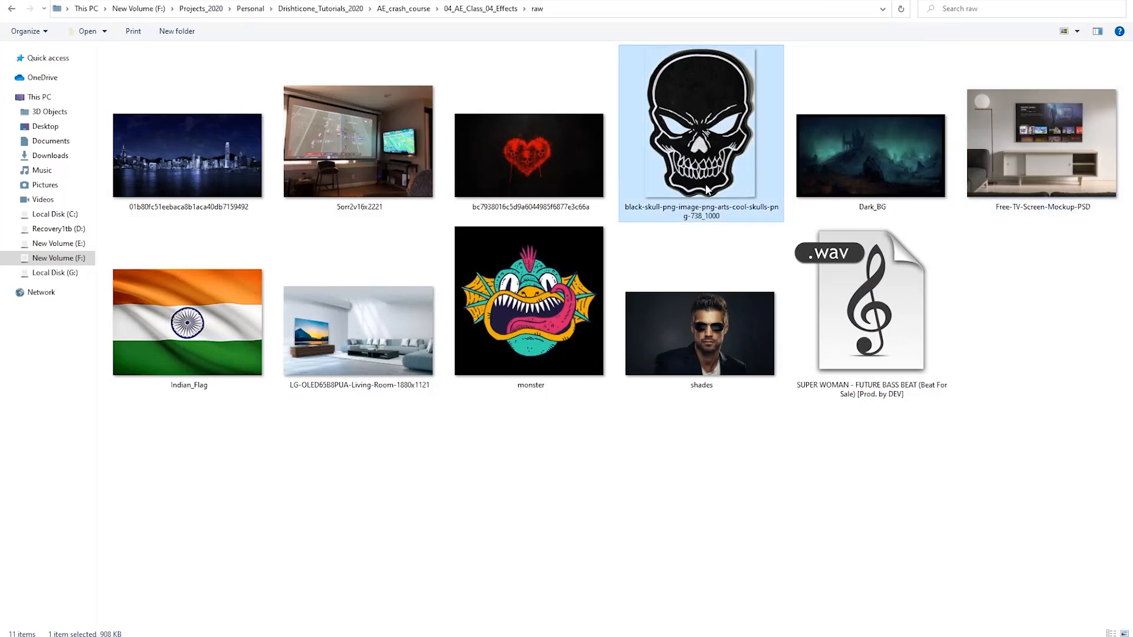
pyautogui.moveTo(479, 347); pyautogui.dragTo(149, 502)
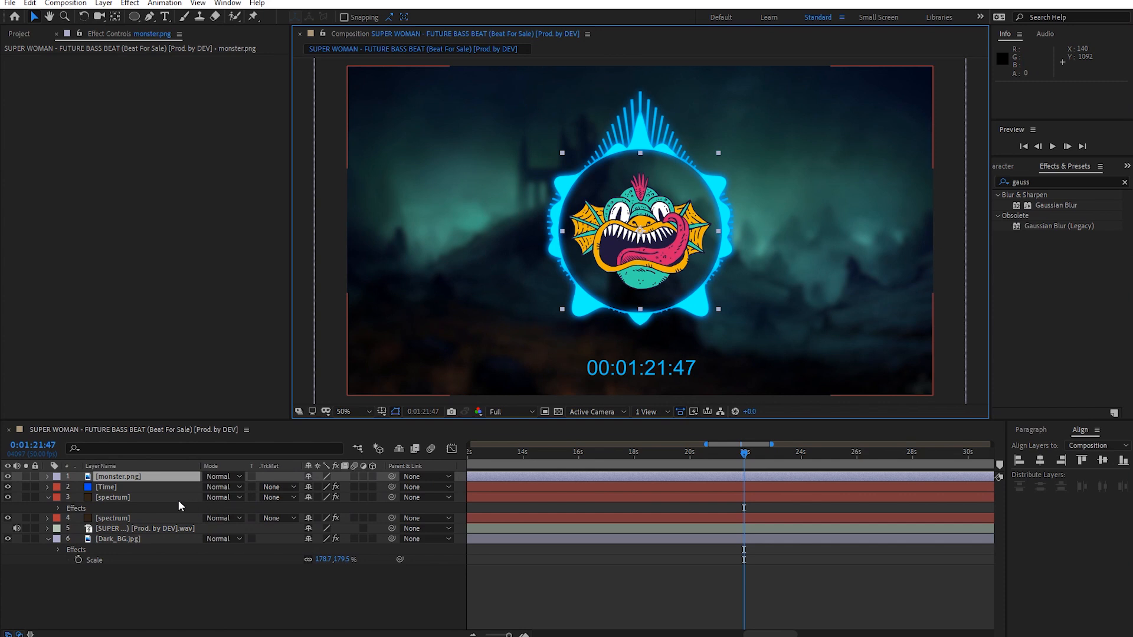
# - Add the expression wiggle(10,10) to the monster.png layer's Position, and check the frame at 0:01:21:19
pyautogui.press('p')
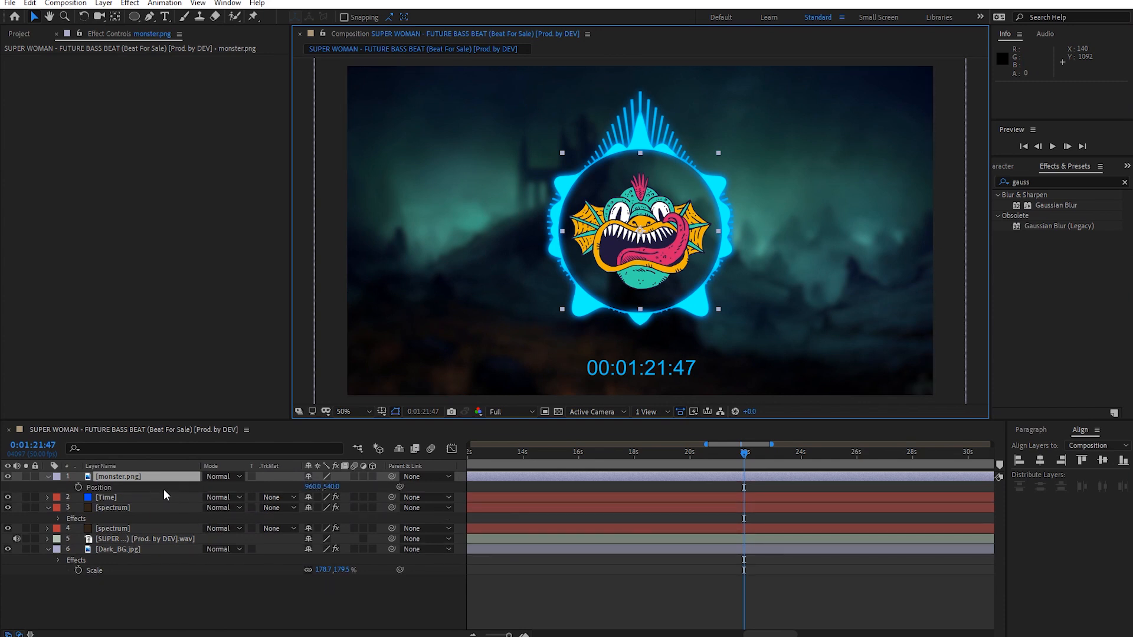
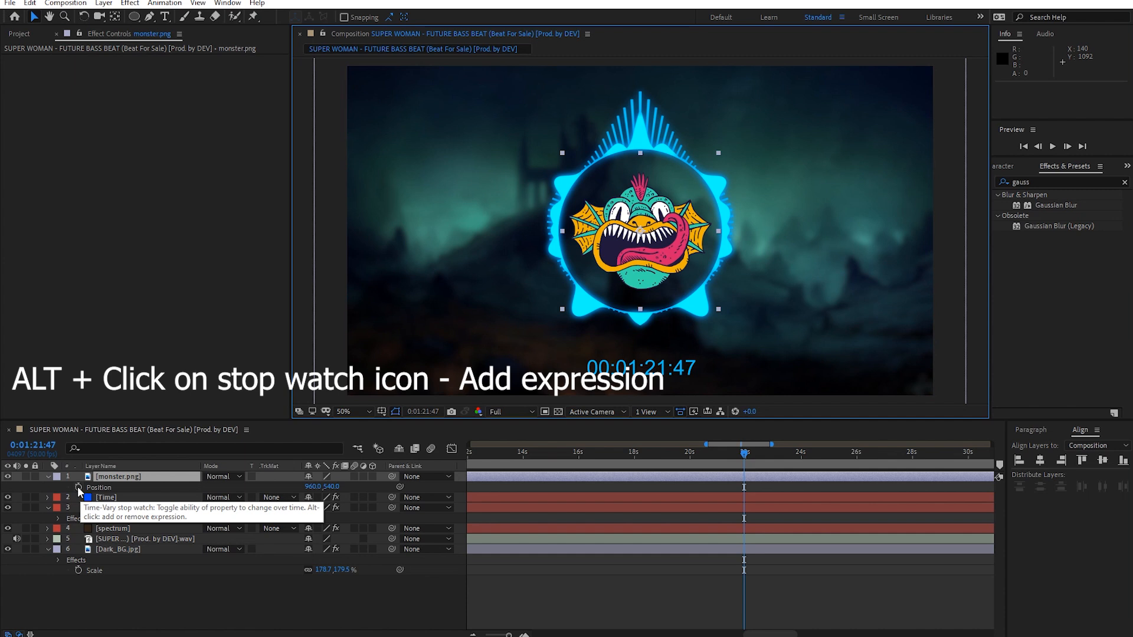
pyautogui.keyDown('alt'); pyautogui.click(79, 487); pyautogui.keyUp('alt')
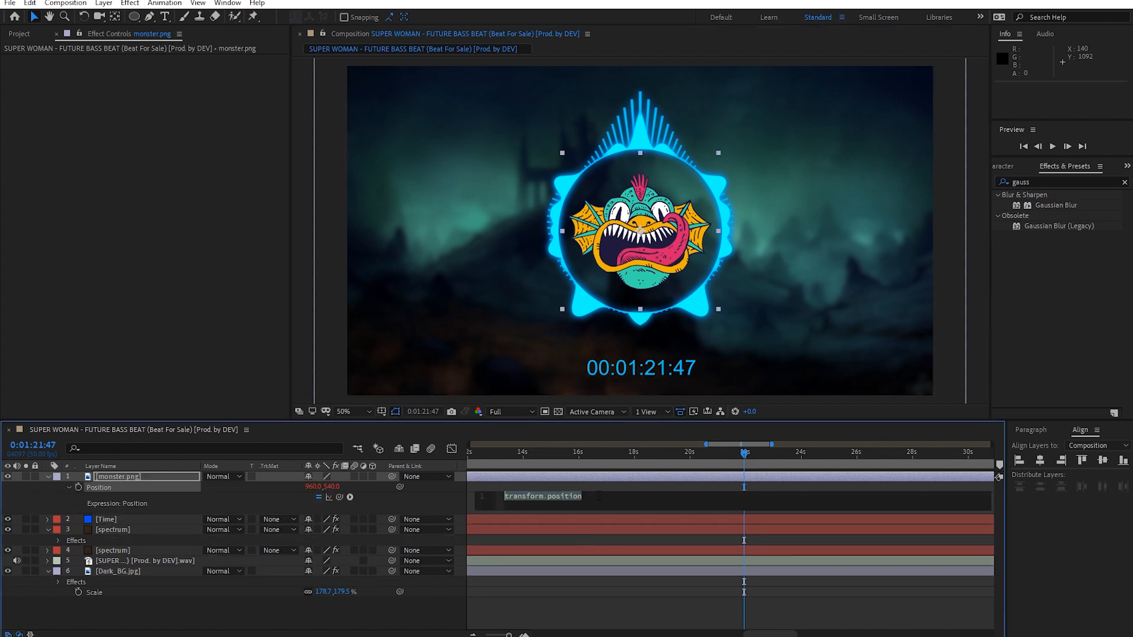
pyautogui.write('wiggle')
pyautogui.press('Return')
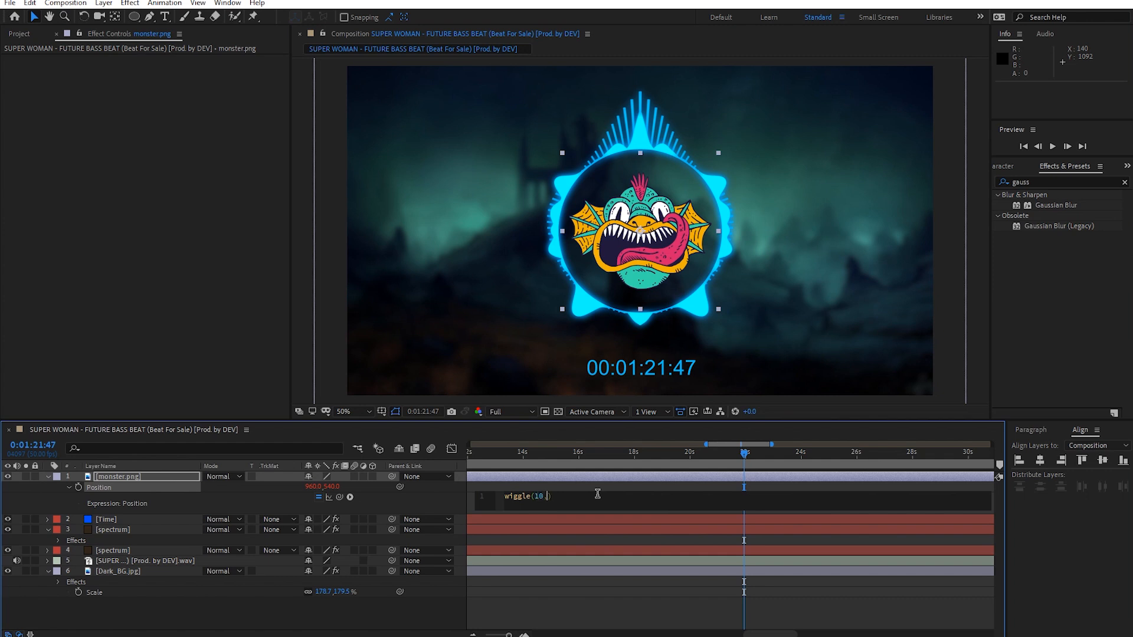
pyautogui.click(728, 452)
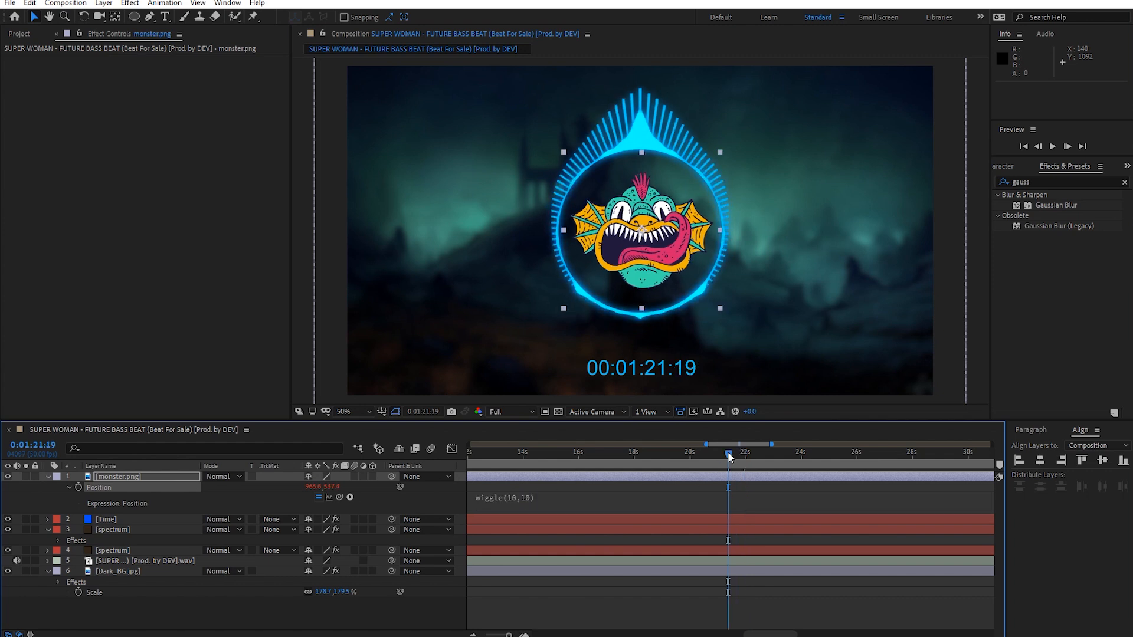
# - Solo the monster.png layer to view its wiggle motion on its own
pyautogui.click(26, 476)
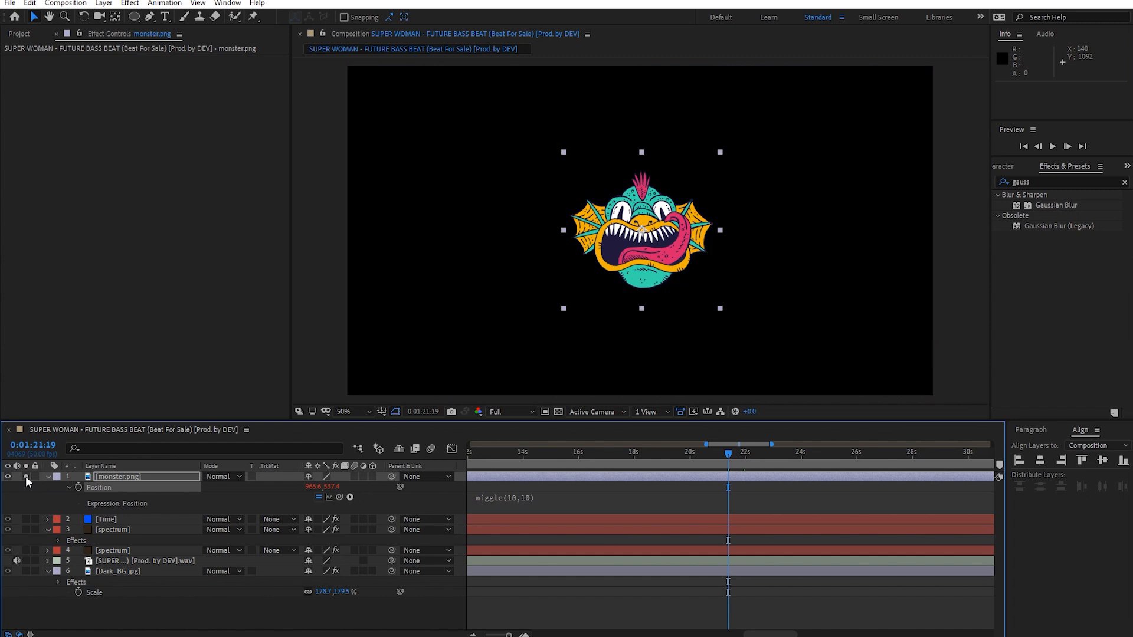
# - Preview the wiggle motion of the soloed monster layer, and turn its solo off
pyautogui.press('space')
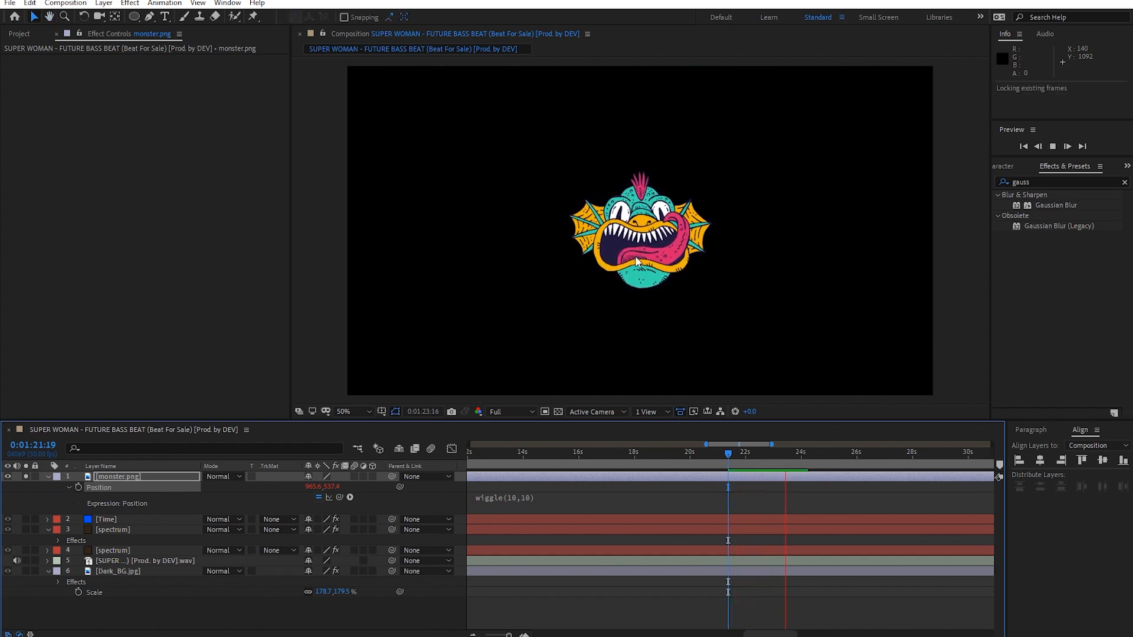
pyautogui.press('space')
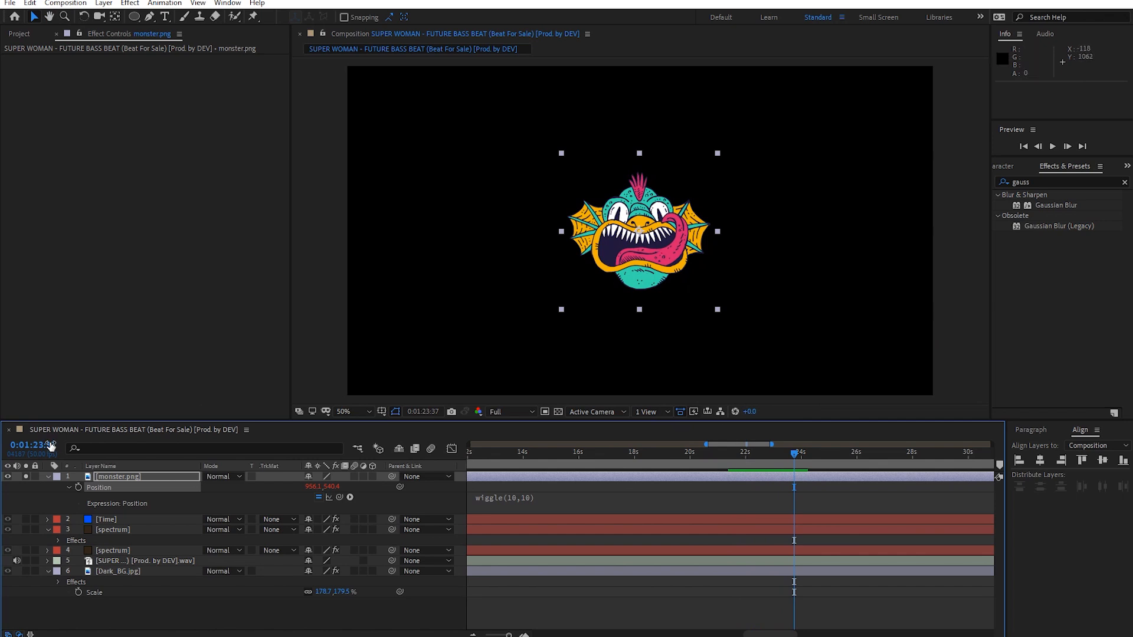
pyautogui.click(26, 476)
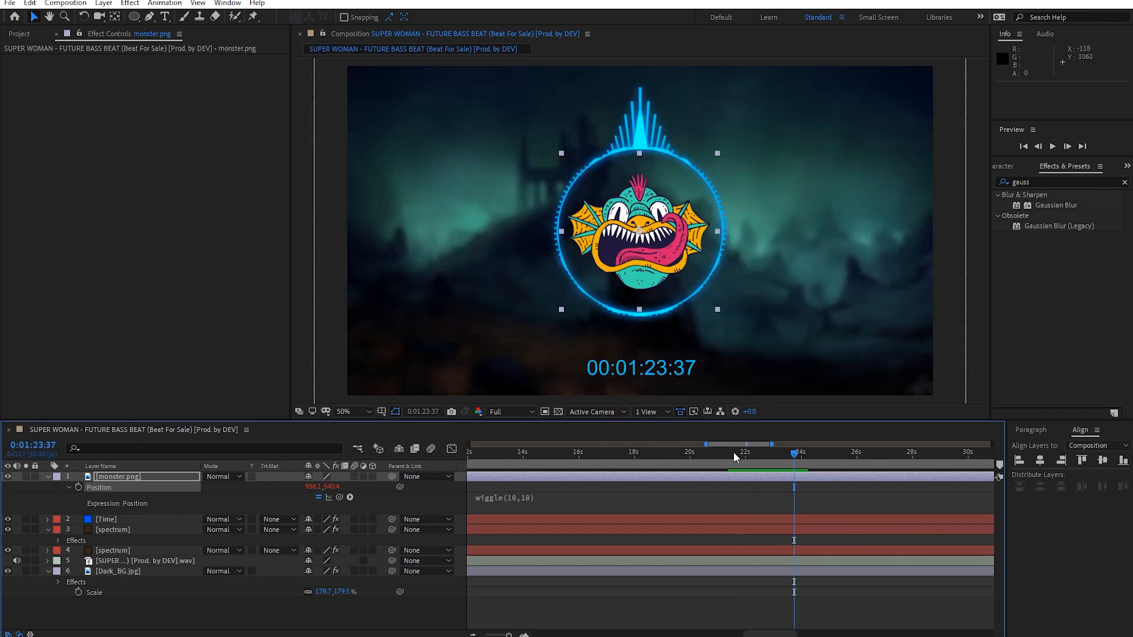
# - Play back the full composition from about 0:01:21 to check the monster's wiggle against the audio spectrum, and inspect its position expression
pyautogui.click(733, 451)
pyautogui.press('space')
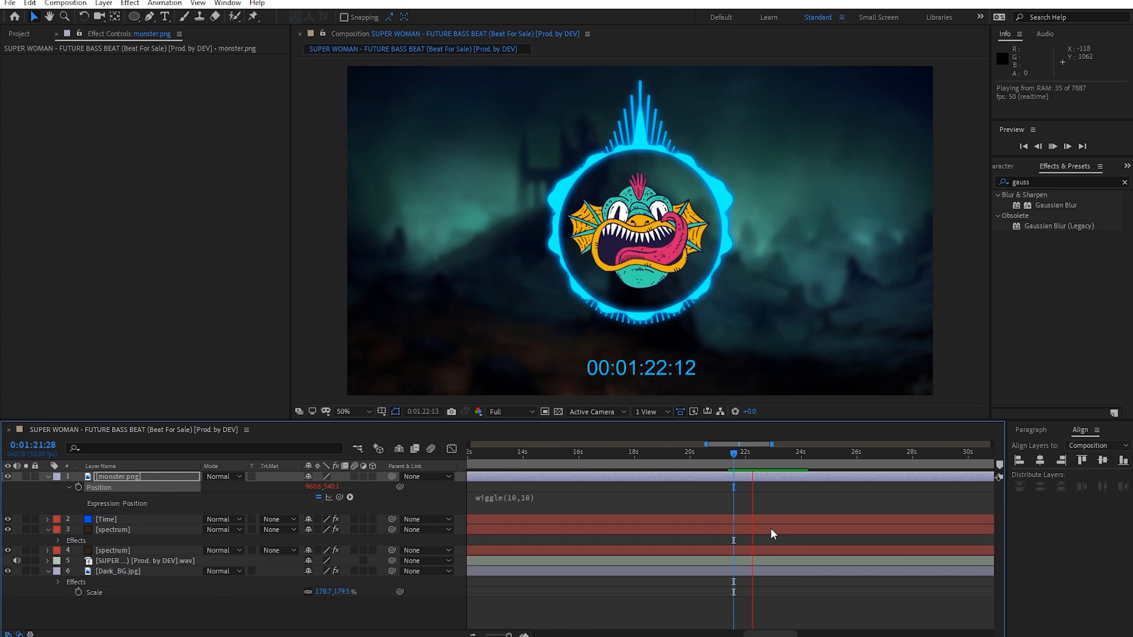
pyautogui.press('space')
pyautogui.press('pageup')
pyautogui.press('pageup')
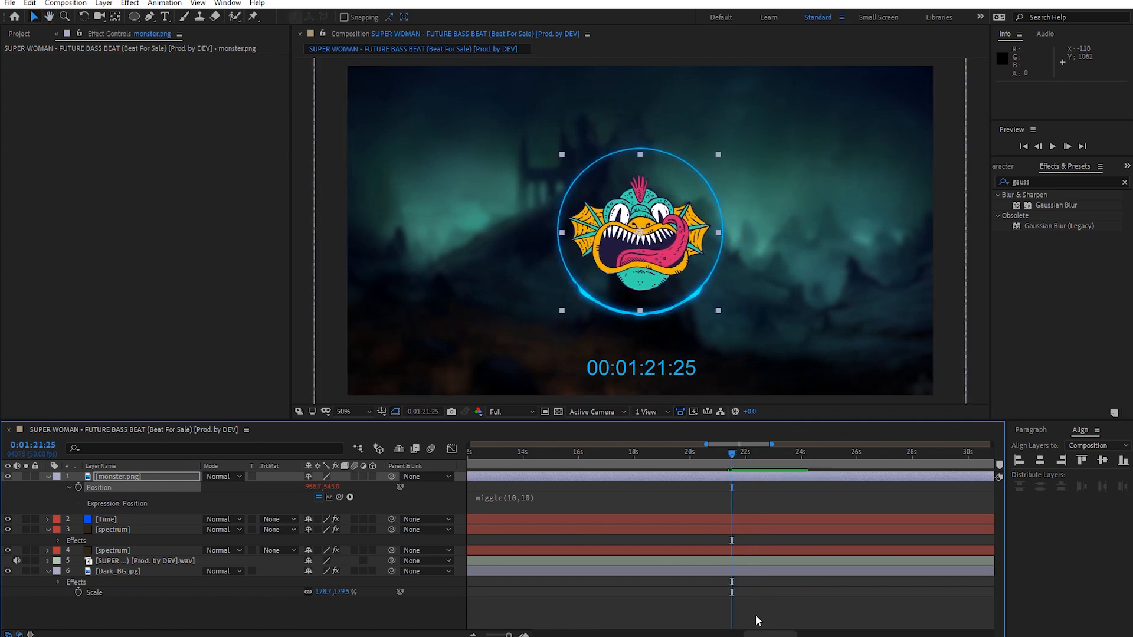
pyautogui.press('space')
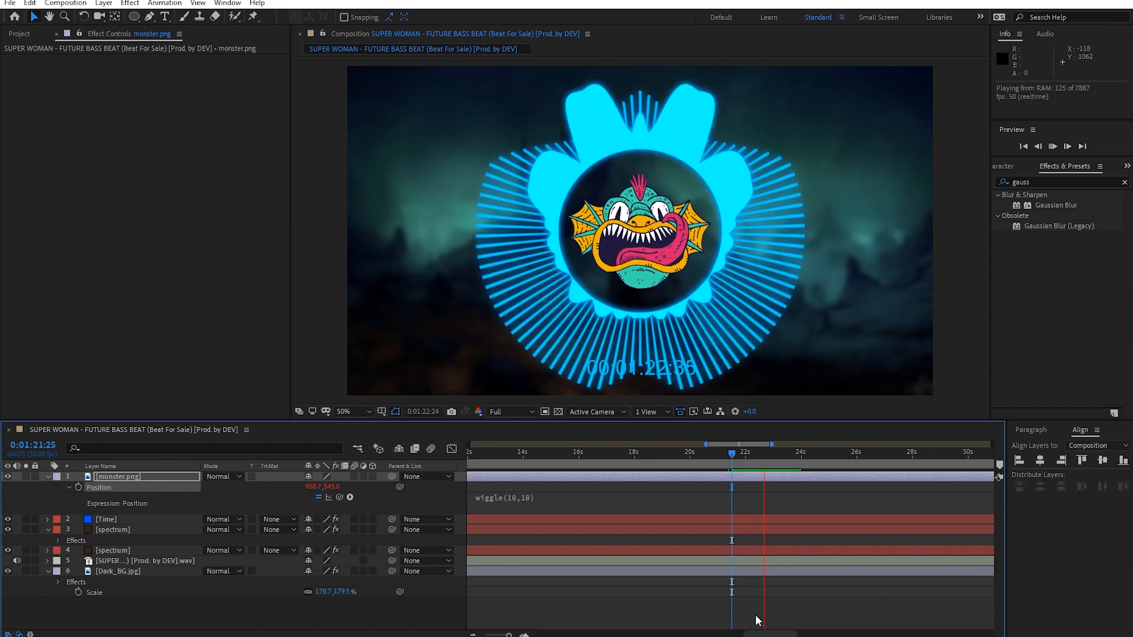
pyautogui.click(748, 455)
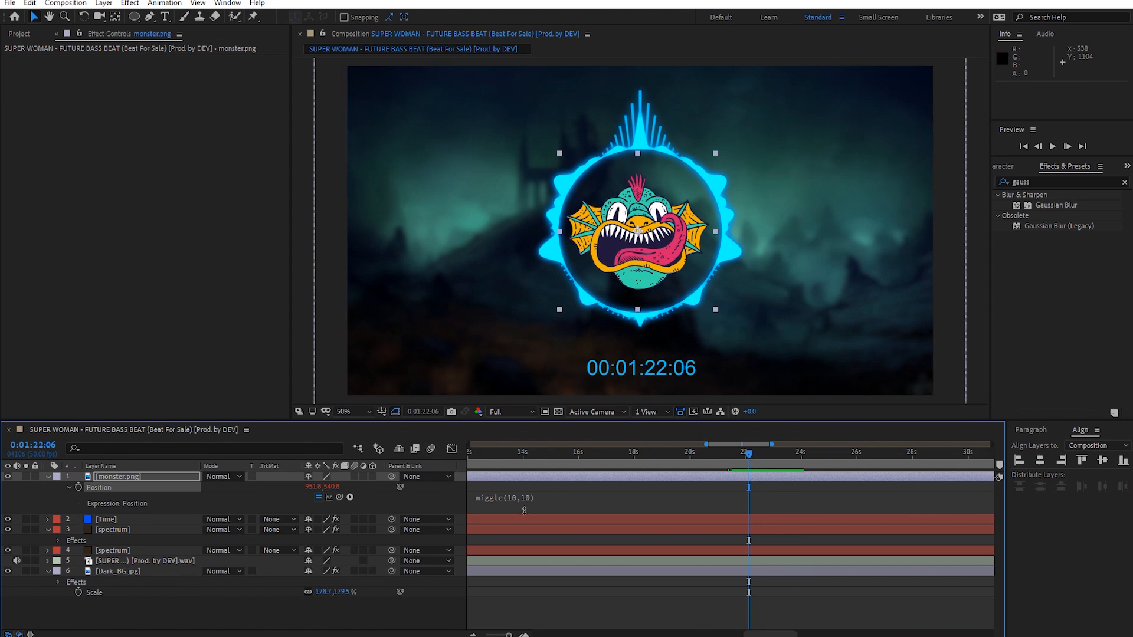
pyautogui.click(511, 499)
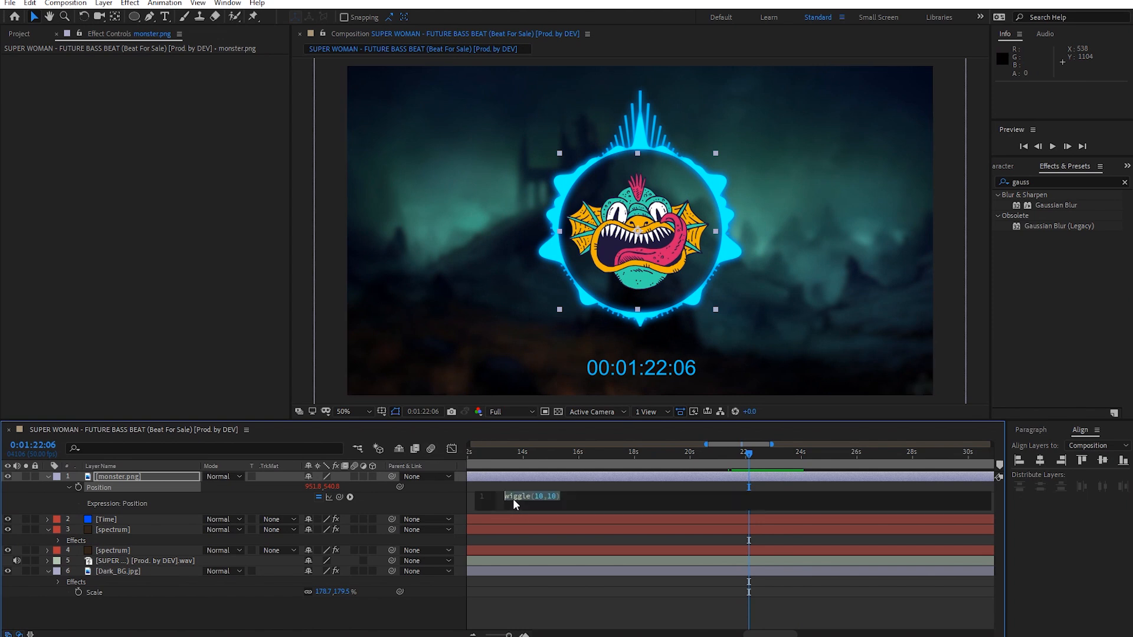
# - Scale the monster.png layer to 115% and shift it slightly upward inside the spectrum ring
pyautogui.click(154, 478)
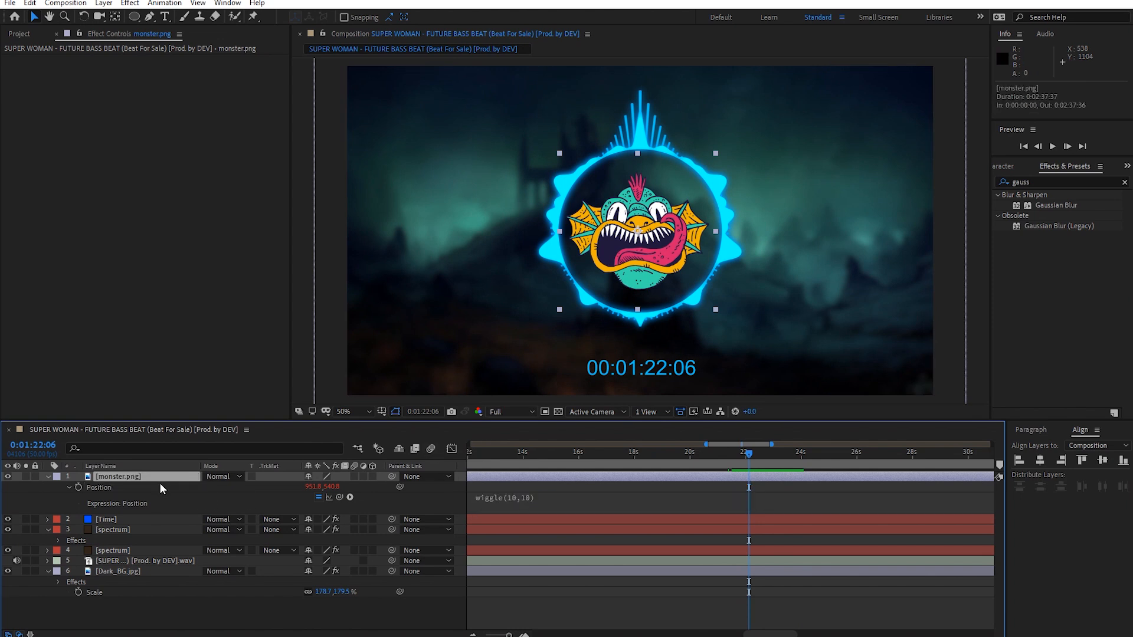
pyautogui.press('s')
pyautogui.moveTo(323, 490); pyautogui.dragTo(332, 487)
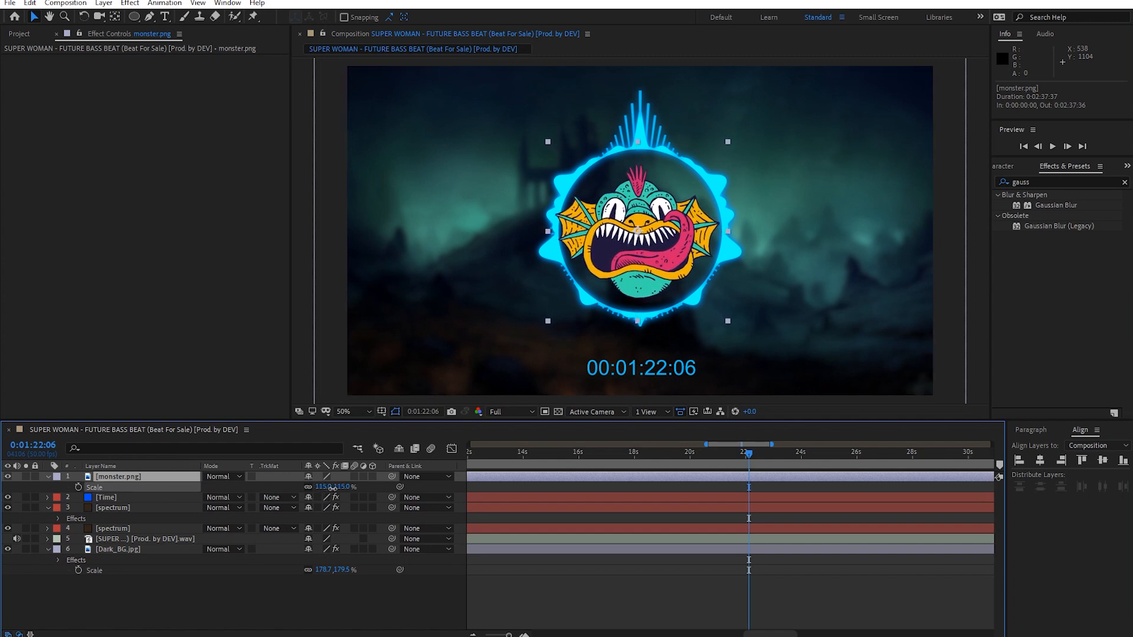
pyautogui.moveTo(651, 249); pyautogui.dragTo(651, 245)
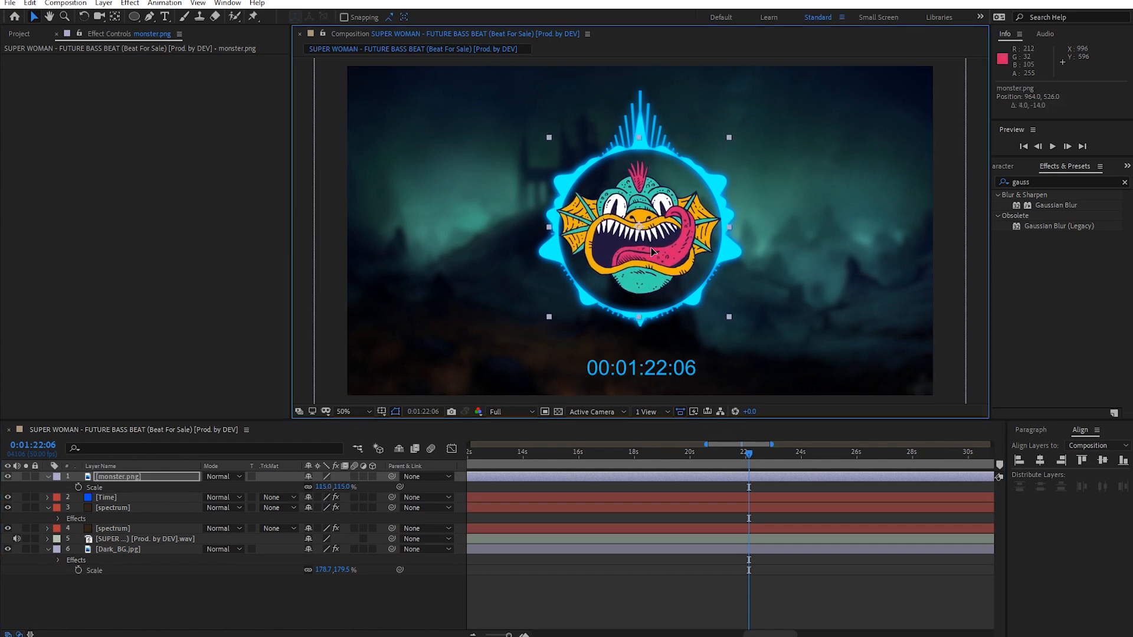
# - Play back the composition to check the enlarged monster's motion inside the ring, stopping at about 0:01:22:39
pyautogui.press('space')
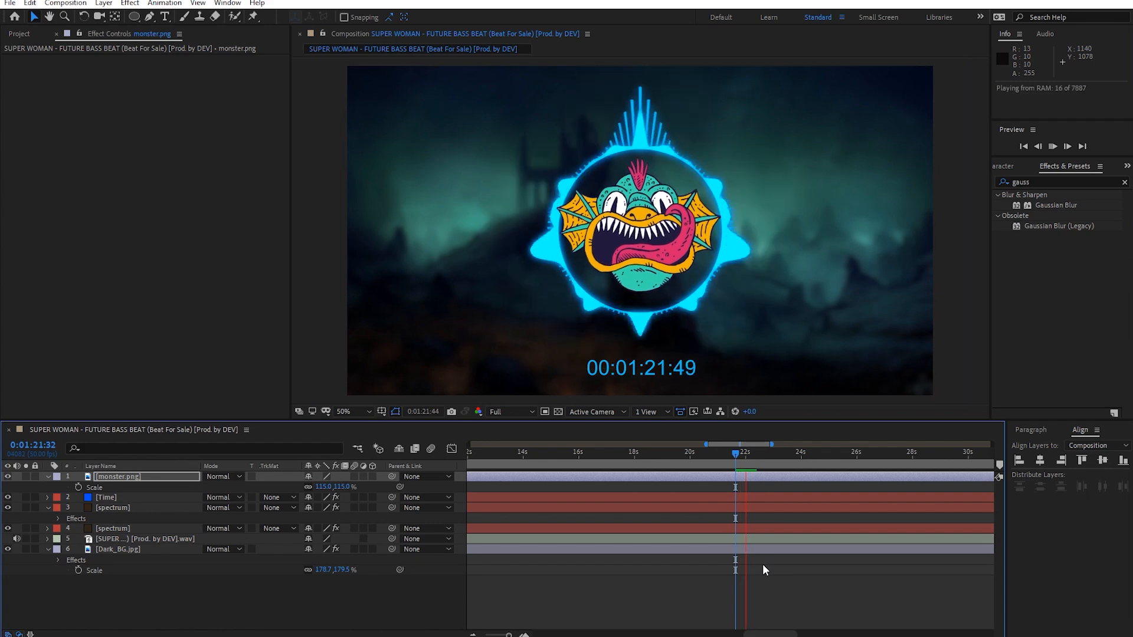
pyautogui.press('space')
pyautogui.click(774, 458)
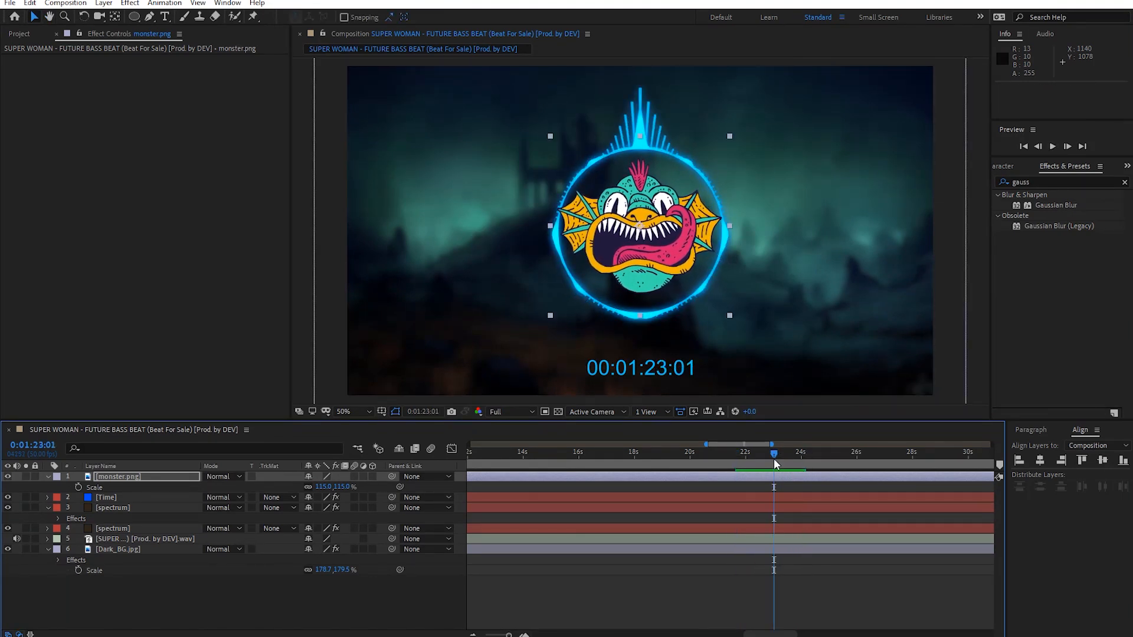
pyautogui.click(767, 454)
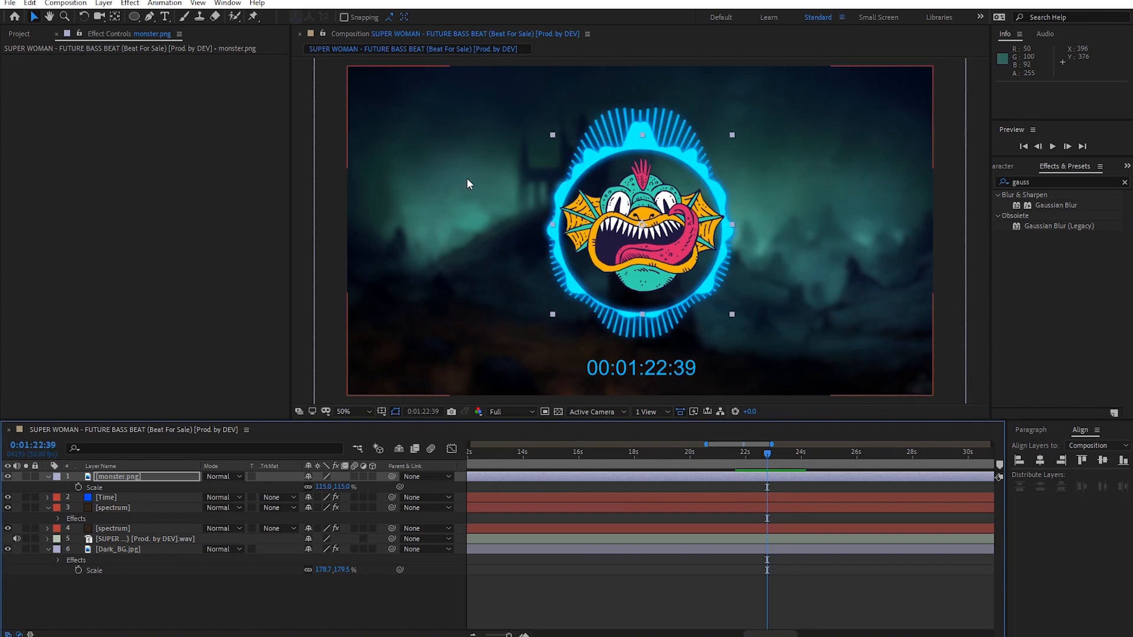
# - Create a 1920 x 1080 px solid layer named "particles"
pyautogui.rightClick(166, 601)
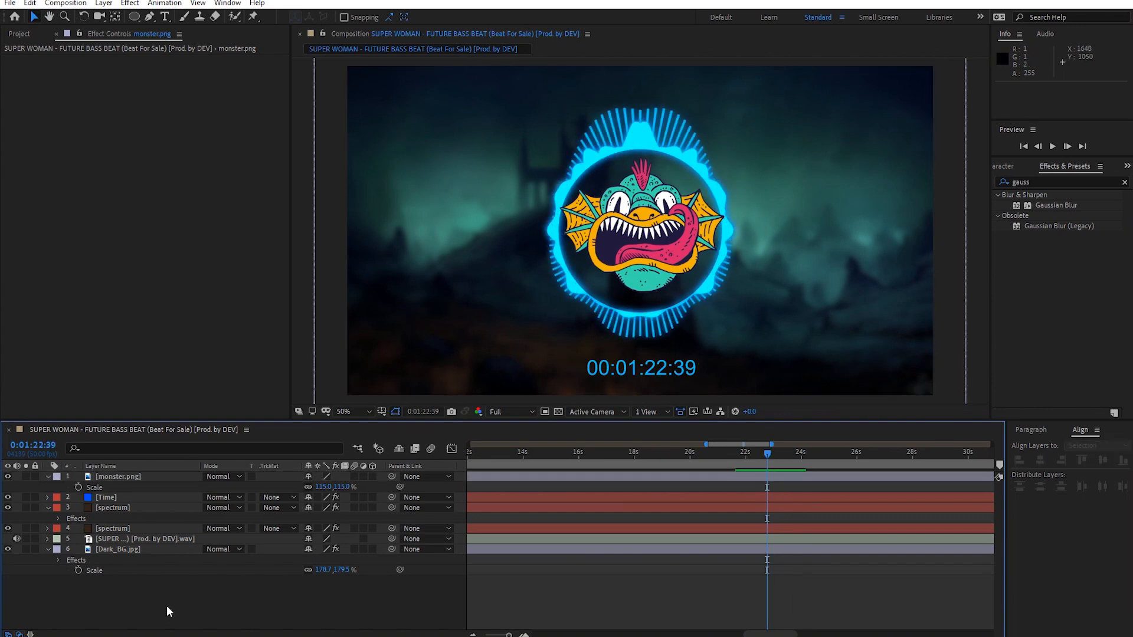
pyautogui.moveTo(235, 466)
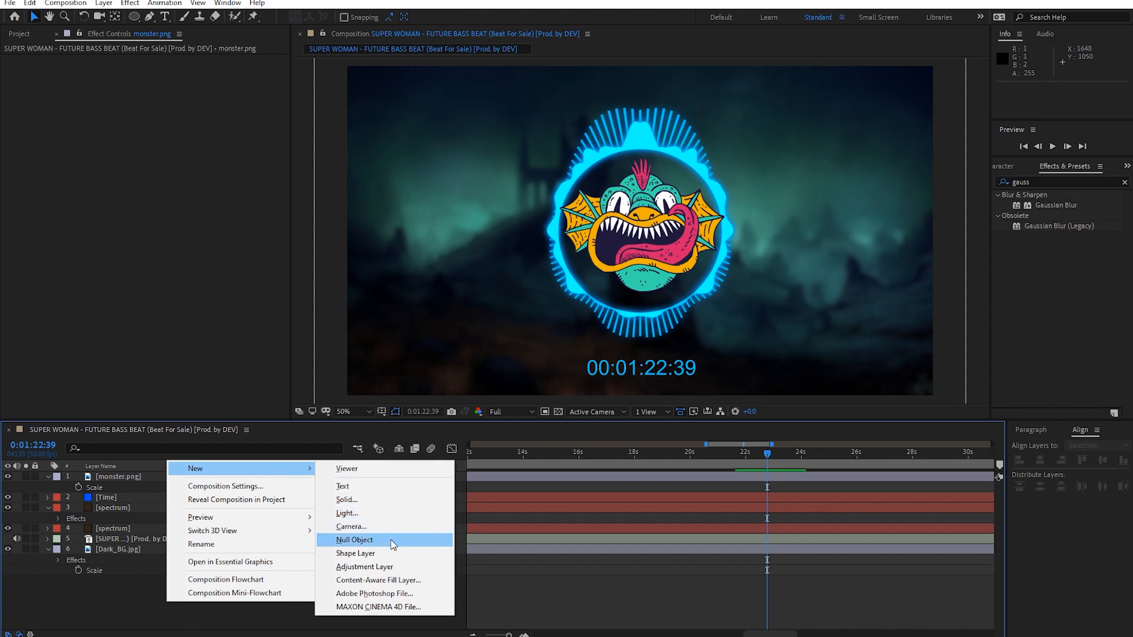
pyautogui.click(375, 499)
pyautogui.write('pa')
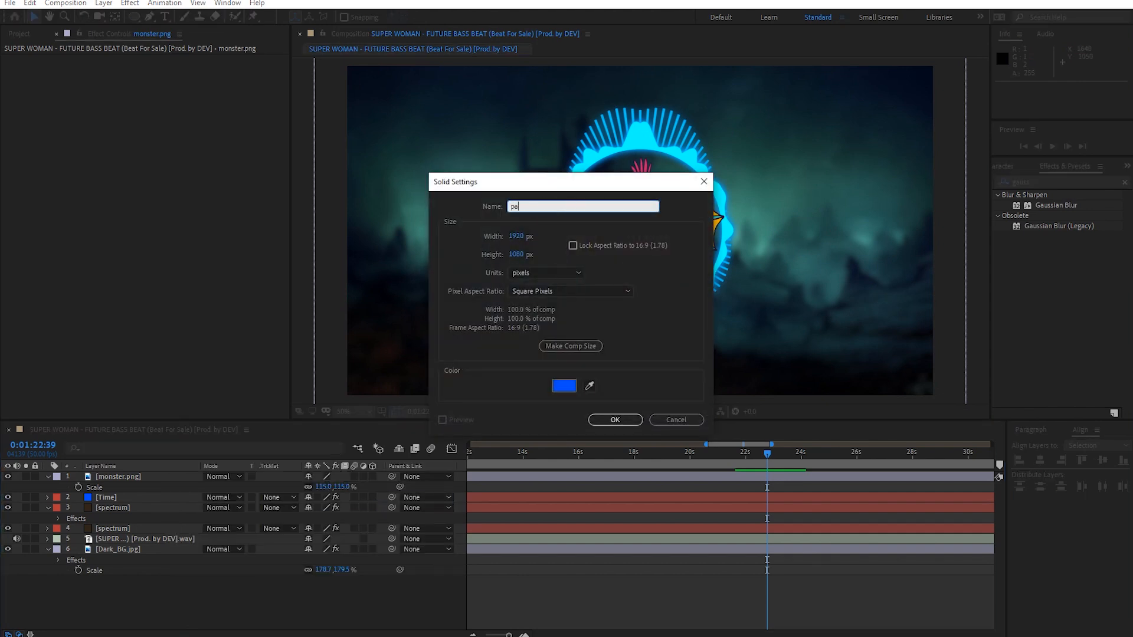
pyautogui.write('rticles')
pyautogui.press('Return')
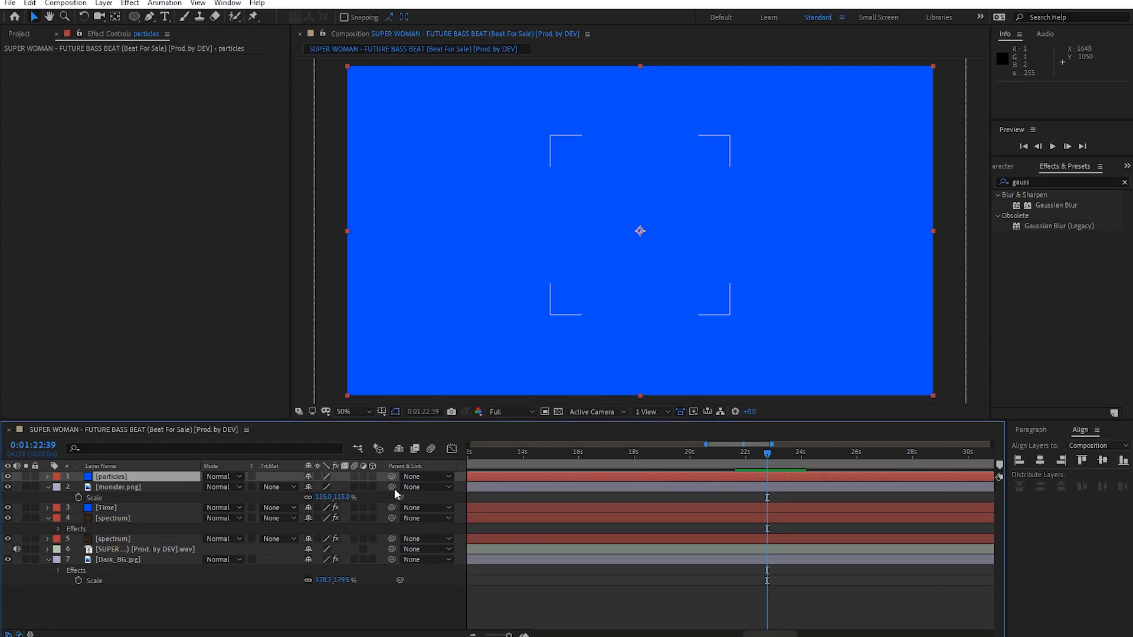
# - Find the CC Particle World effect and apply it to the particles layer
pyautogui.click(1047, 182)
pyautogui.write('partci')
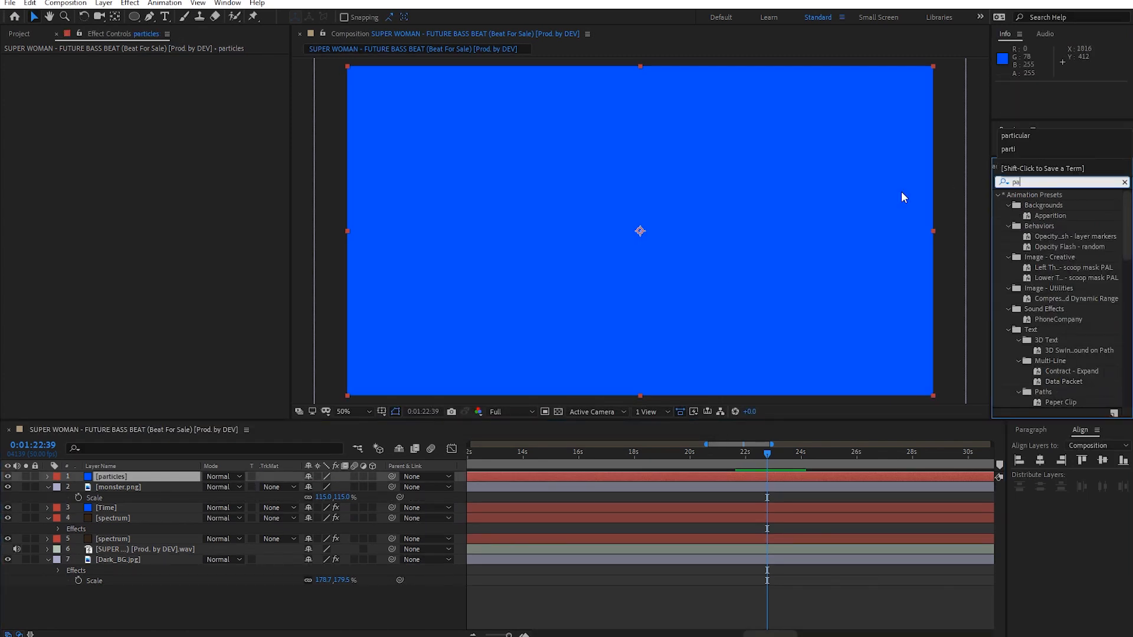
pyautogui.press('BackSpace')
pyautogui.press('BackSpace')
pyautogui.write('icl')
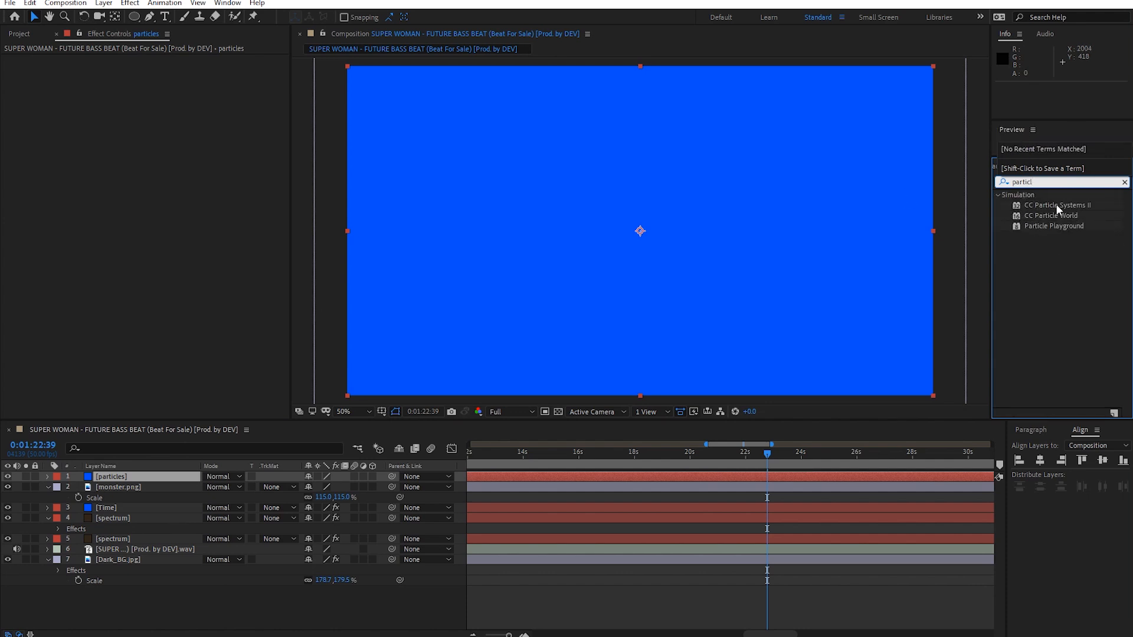
pyautogui.moveTo(1053, 217); pyautogui.dragTo(137, 477)
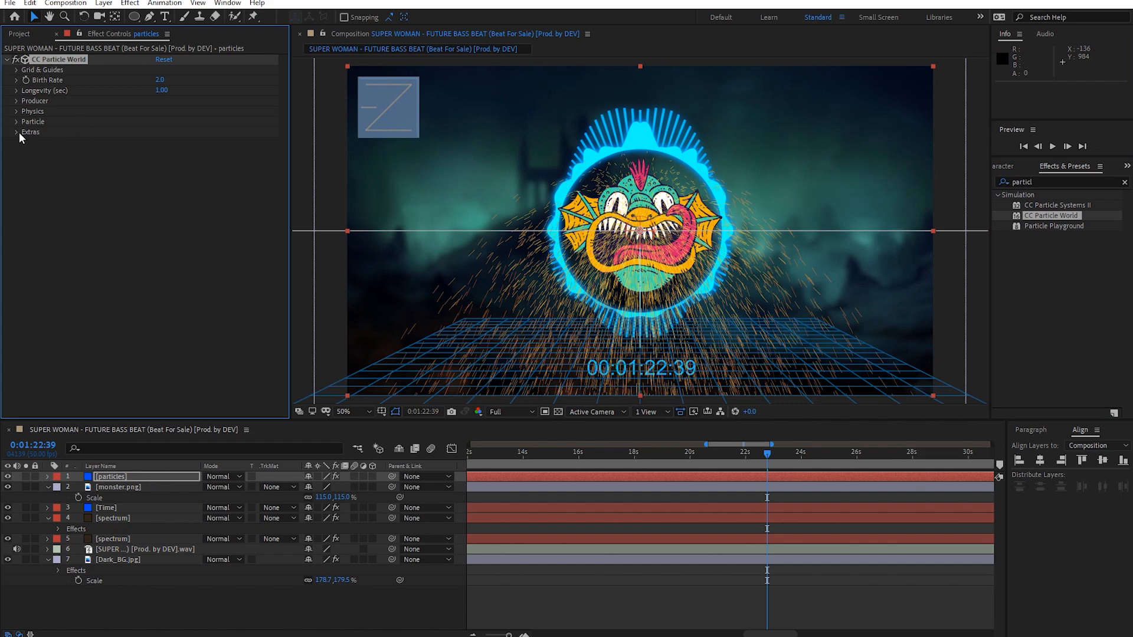
# - Look over the effect's Grid & Guides options and play back the default particles over the composition
pyautogui.click(17, 70)
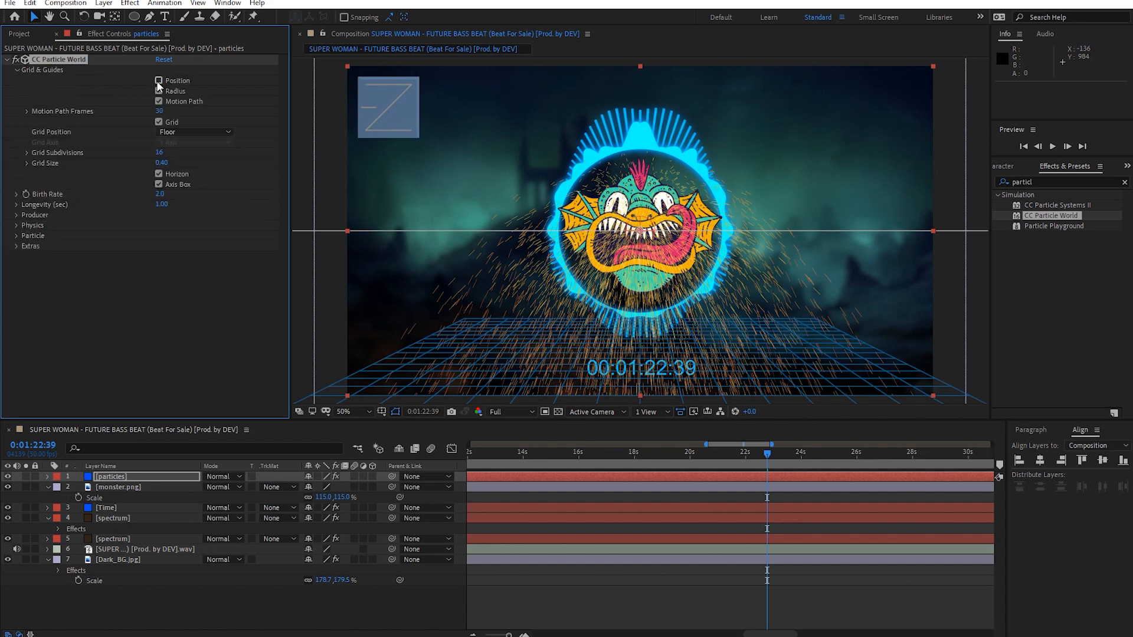
pyautogui.press('space')
pyautogui.press('space')
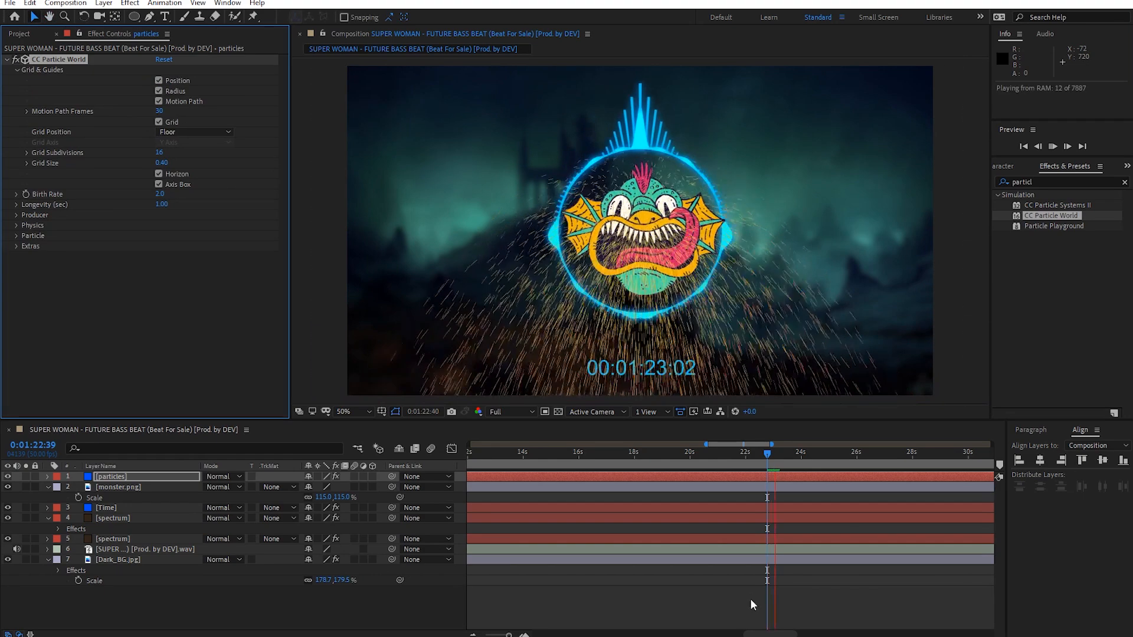
pyautogui.moveTo(777, 456); pyautogui.dragTo(768, 456)
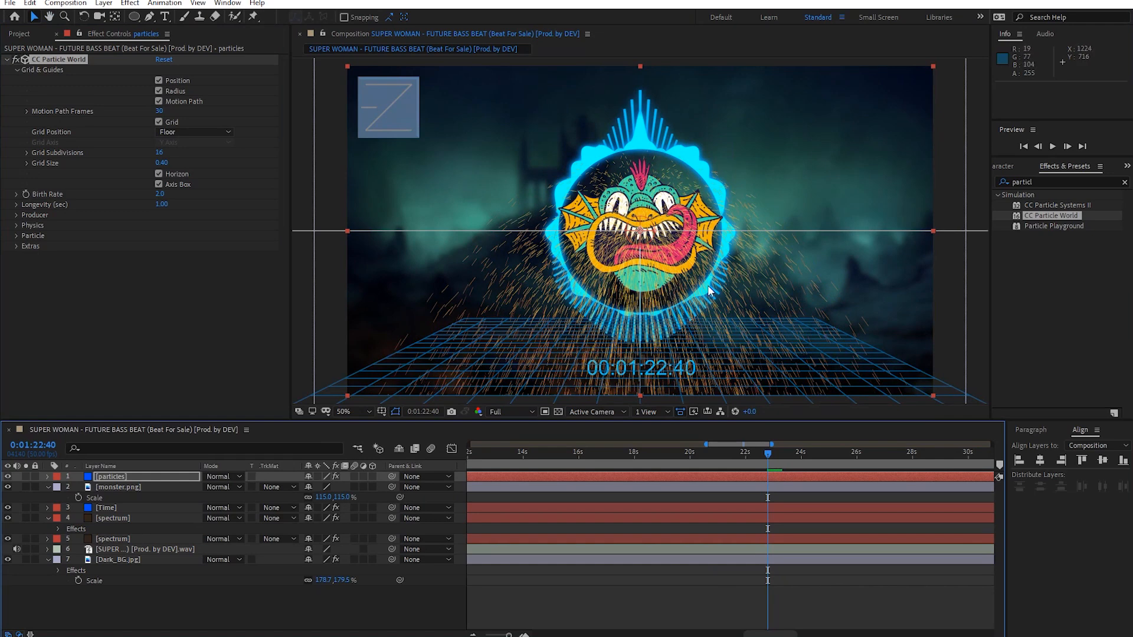
# - Set the Gravity of the CC Particle World physics to 0
pyautogui.click(16, 226)
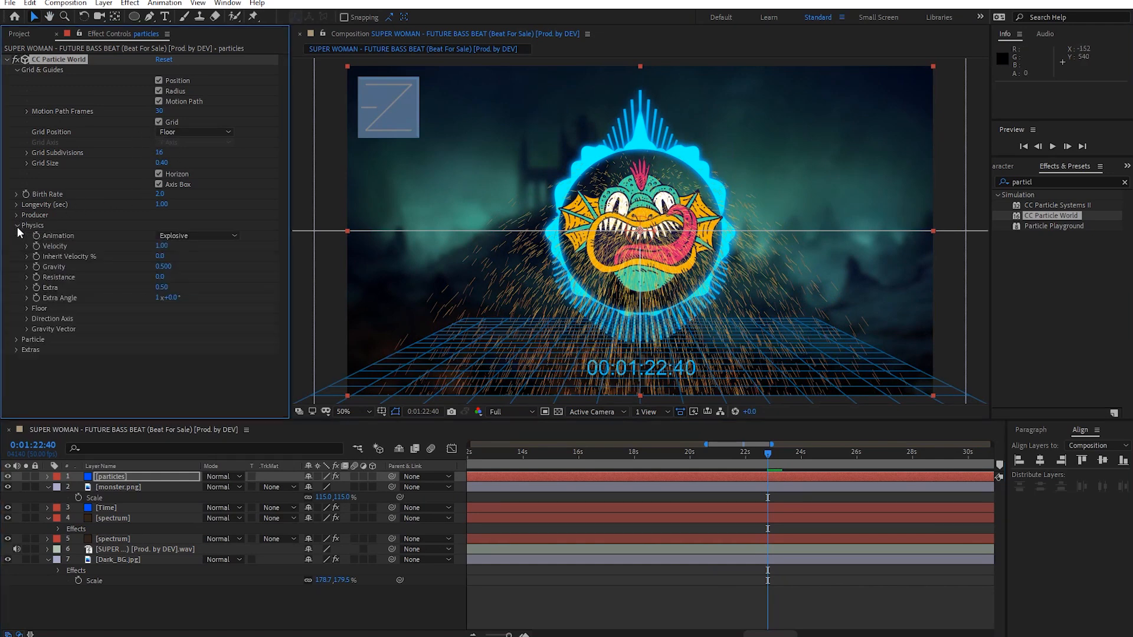
pyautogui.click(165, 267)
pyautogui.write('0')
pyautogui.press('Return')
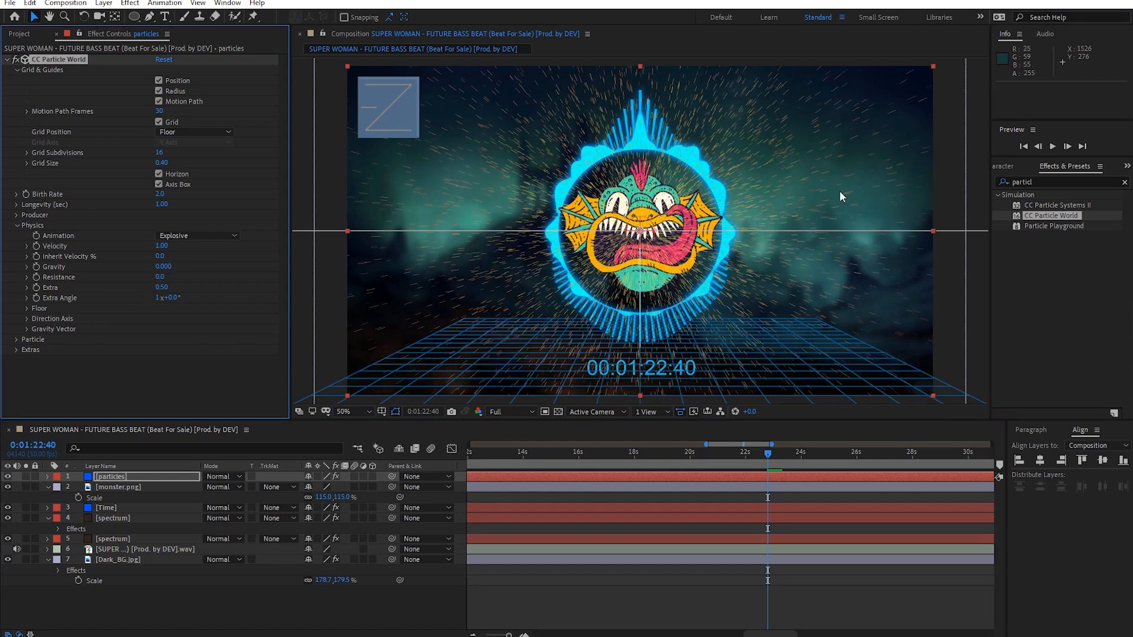
# - Change the particle type to Faded Sphere, and solo the particles layer to preview it alone
pyautogui.click(16, 339)
pyautogui.scroll(-3, 199, 354)
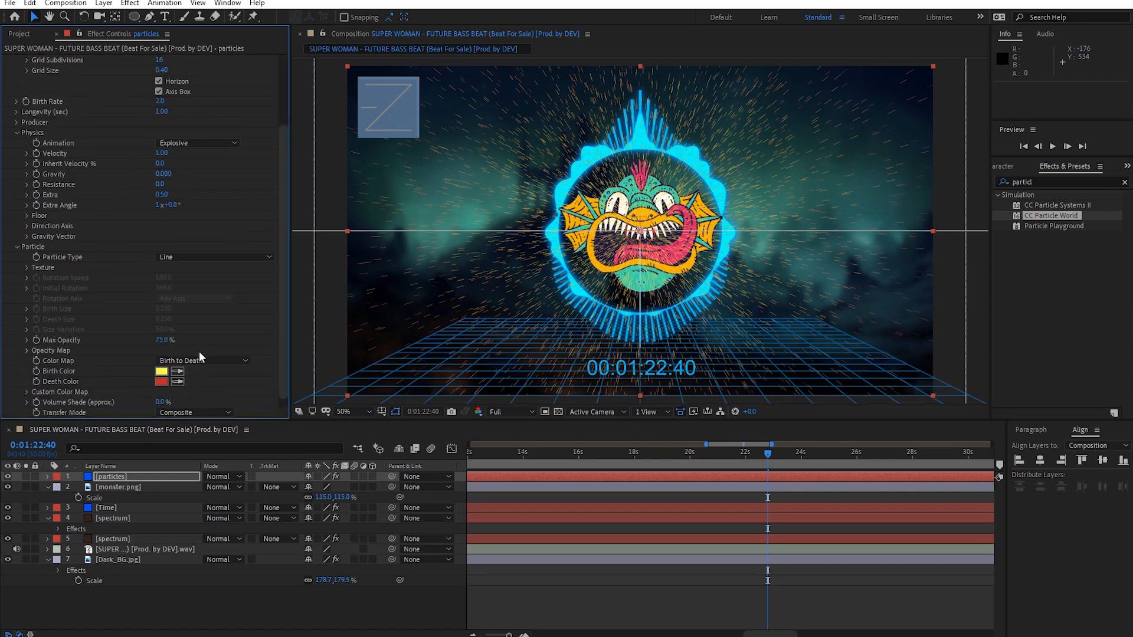
pyautogui.click(207, 257)
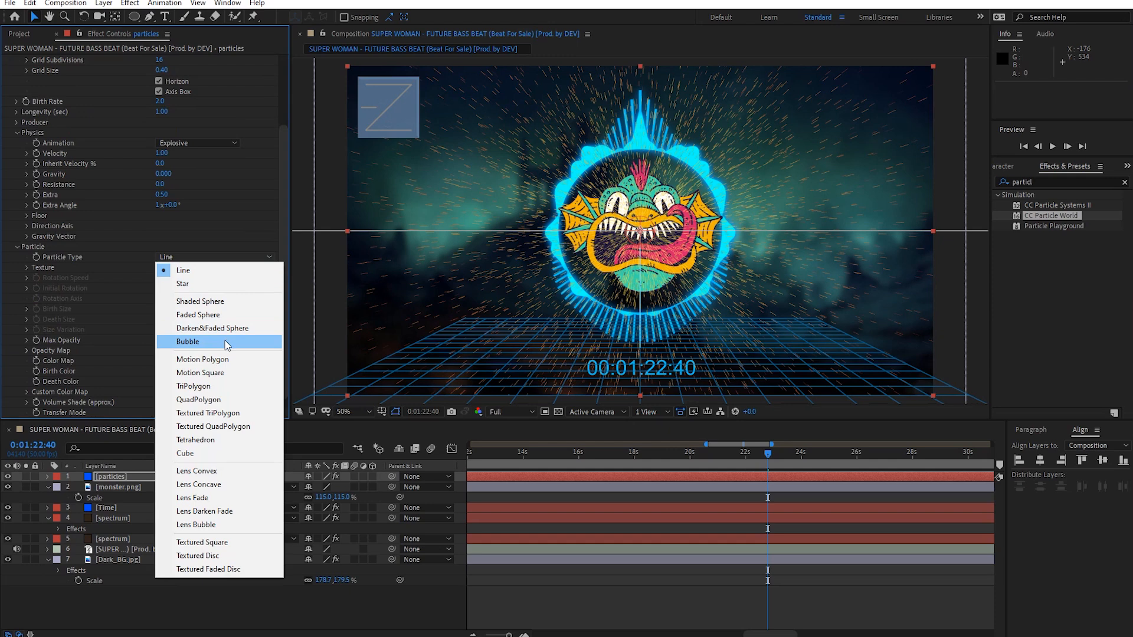
pyautogui.click(207, 315)
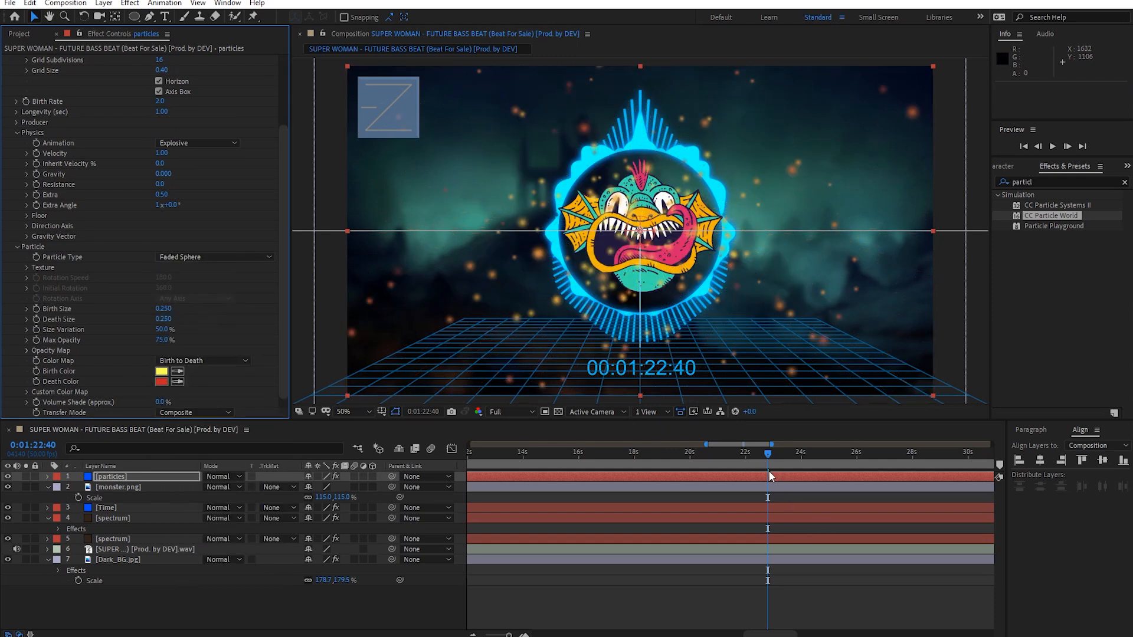
pyautogui.click(26, 476)
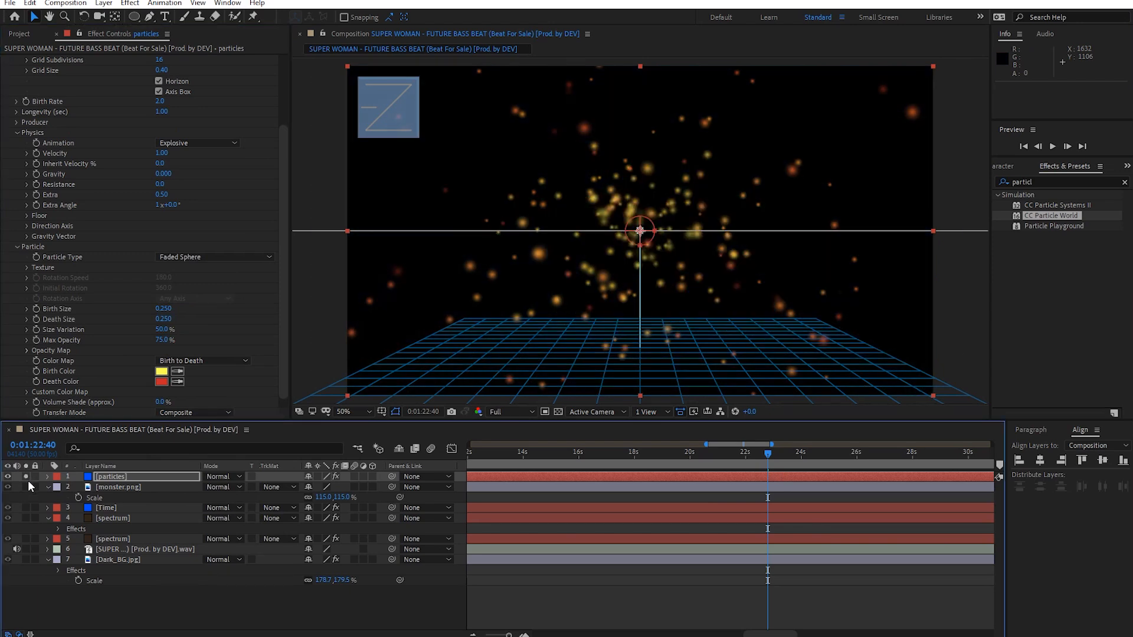
pyautogui.press('space')
# - Spread the producer to Radius X 4.495, Radius Y 1.585 and Radius Z 4.435, and play back the particles
pyautogui.scroll(3, 44, 214)
pyautogui.click(44, 214)
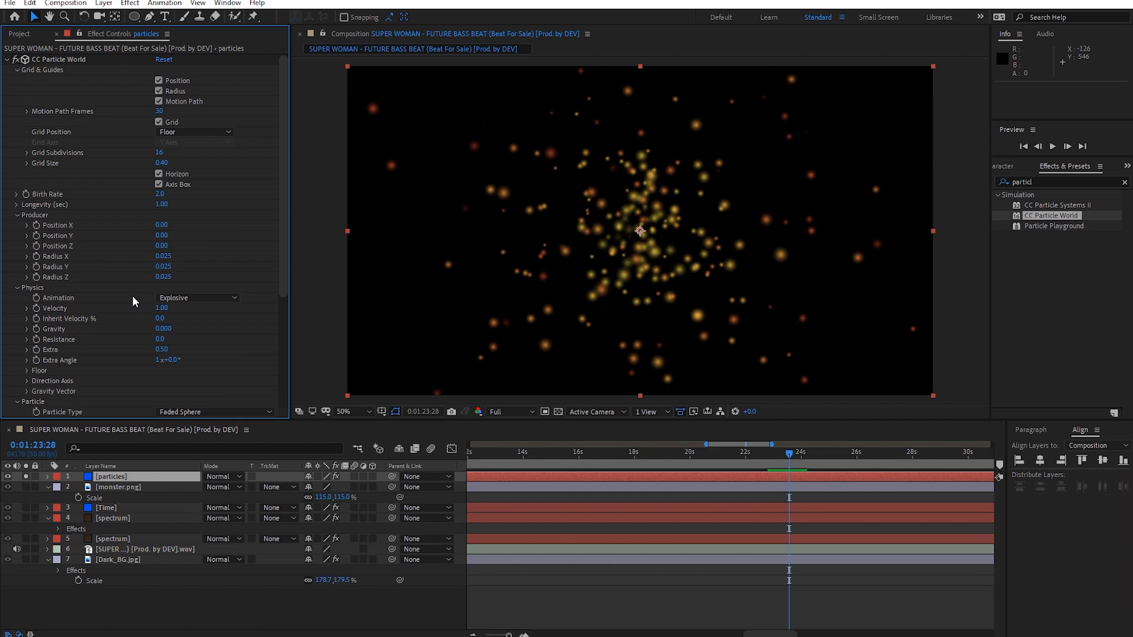
pyautogui.moveTo(164, 256); pyautogui.dragTo(328, 281)
pyautogui.moveTo(163, 271); pyautogui.dragTo(426, 270)
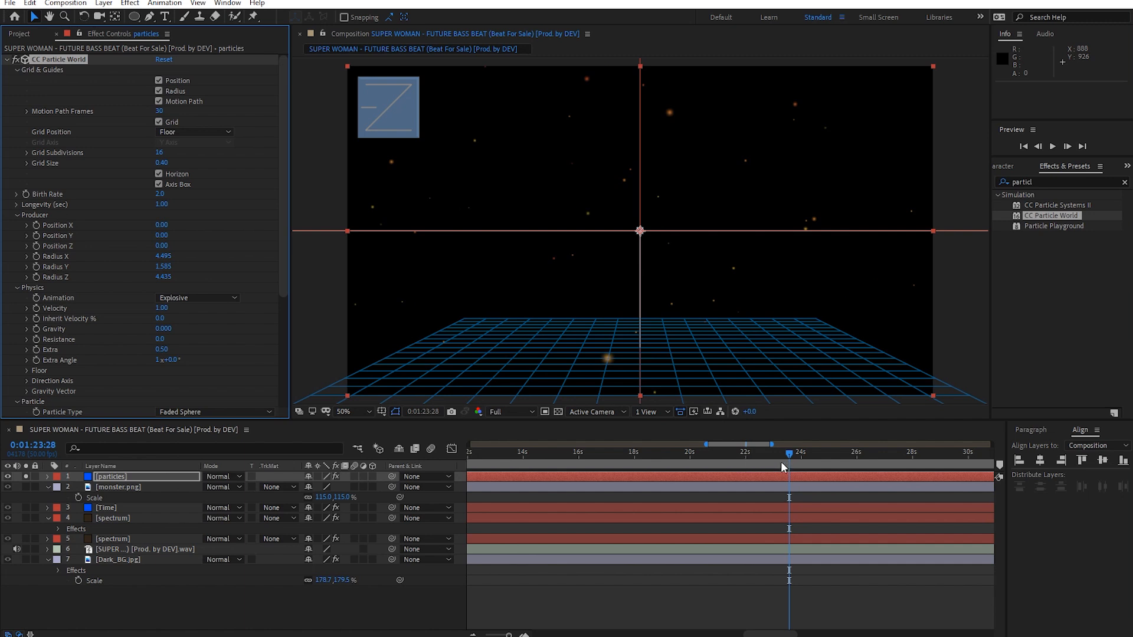
pyautogui.press('space')
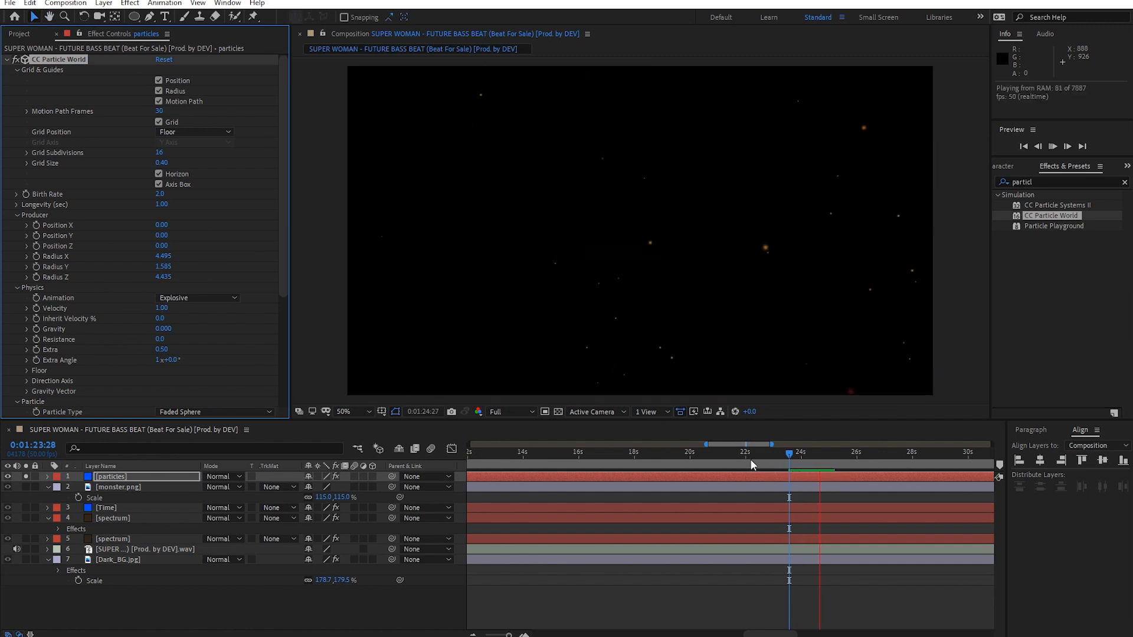
pyautogui.press('space')
# - Set the Birth Color of the CC Particle World particles to bright blue 00AEFF
pyautogui.scroll(-5, 128, 280)
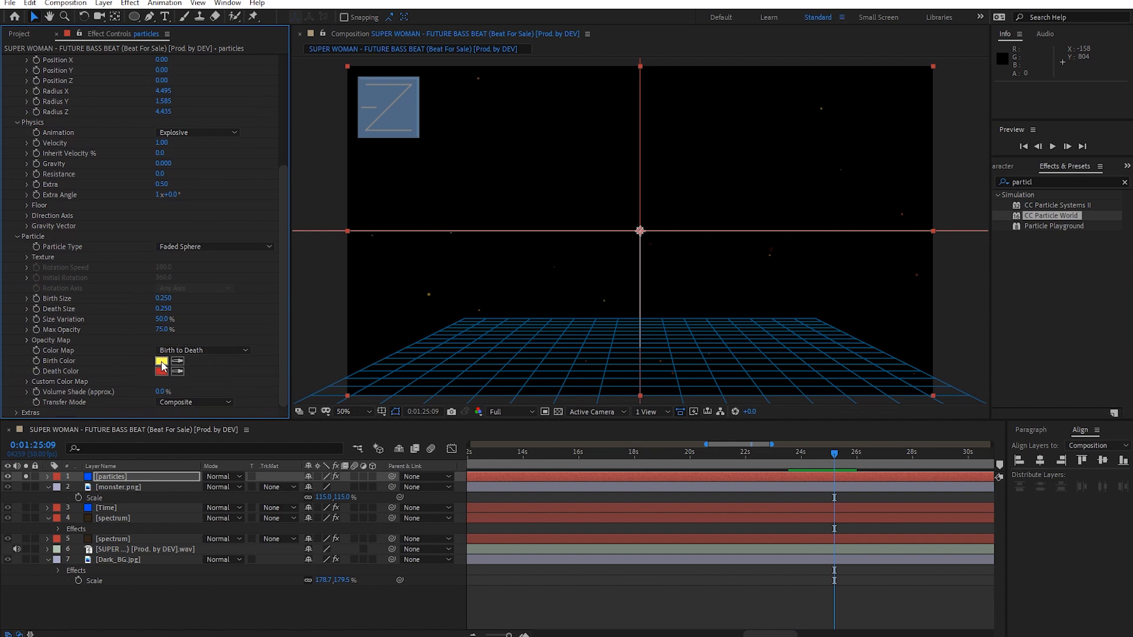
pyautogui.click(160, 362)
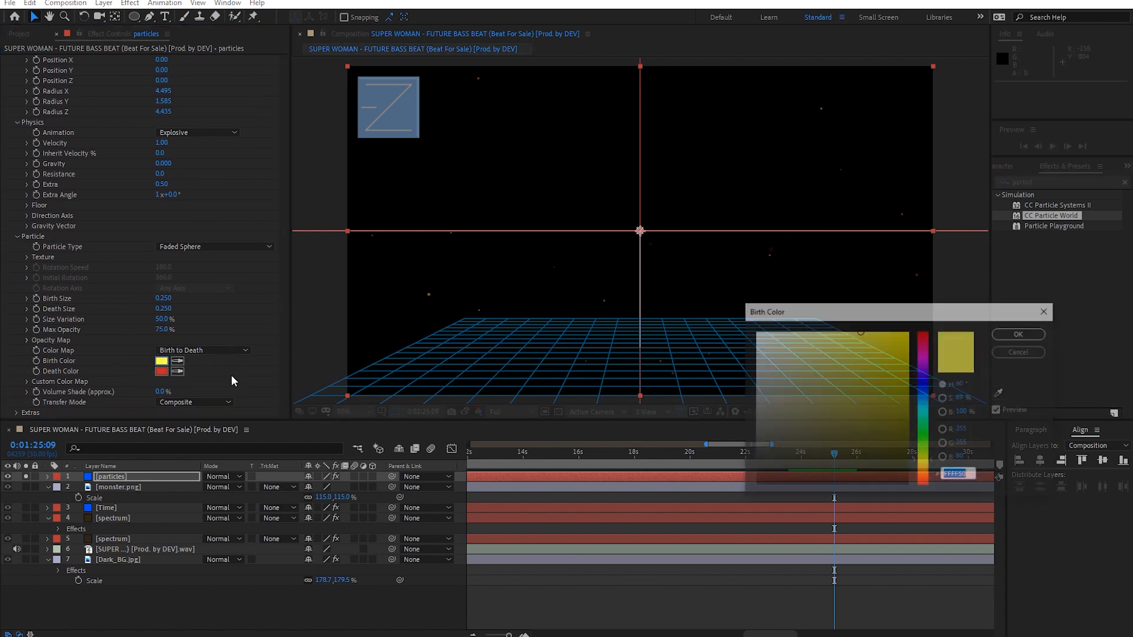
pyautogui.click(923, 401)
pyautogui.moveTo(898, 363); pyautogui.dragTo(944, 311)
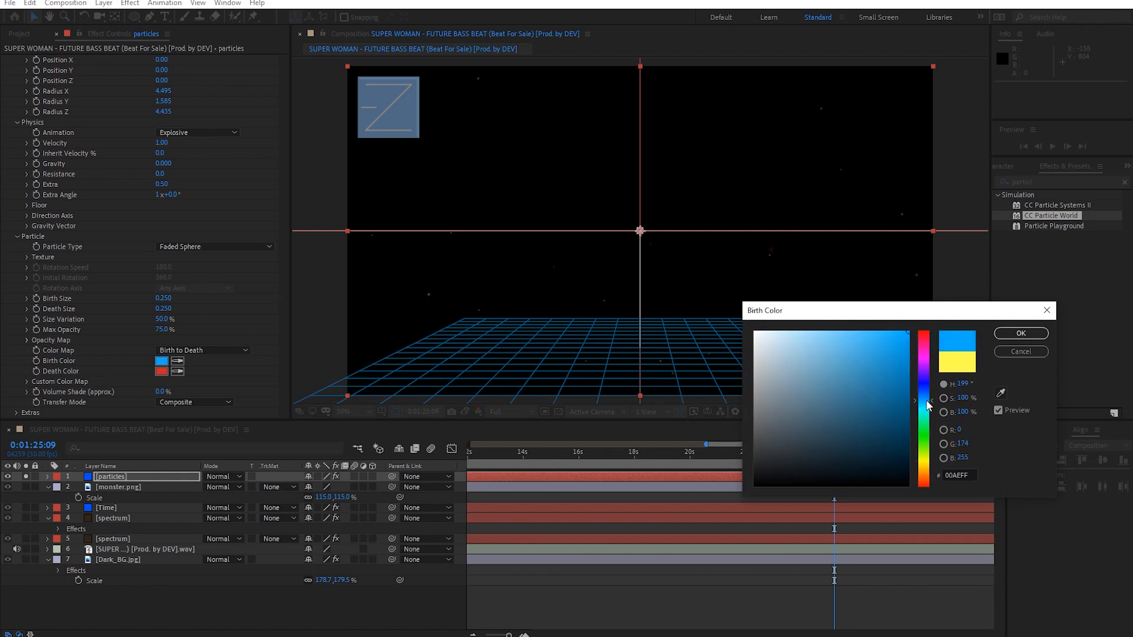
pyautogui.click(1020, 333)
# - Set the Death Color of the particles to deep blue 003CFF
pyautogui.click(161, 371)
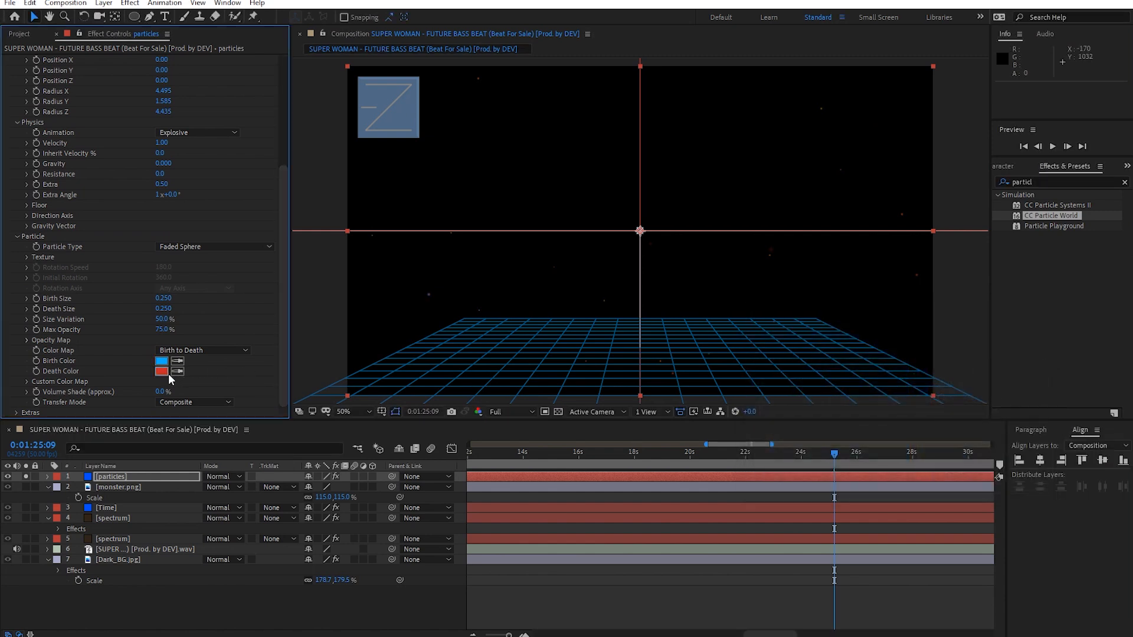
pyautogui.click(922, 395)
pyautogui.moveTo(899, 348); pyautogui.dragTo(934, 313)
pyautogui.click(931, 388)
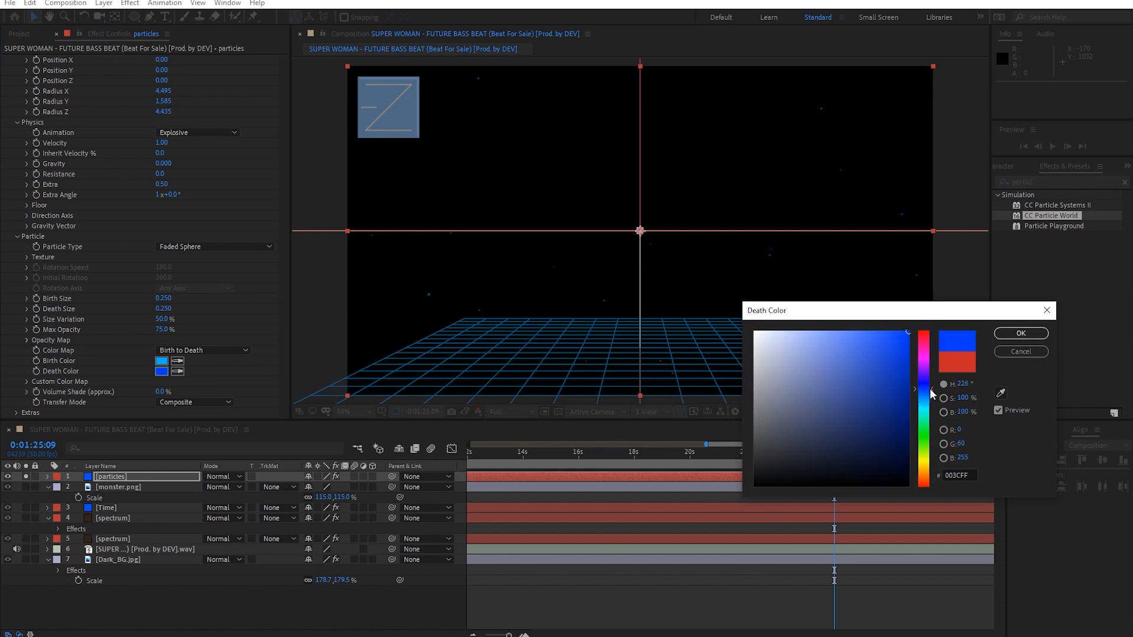
pyautogui.click(1011, 335)
# - Unsolo the particles layer and play back the full composition from about 0:01:22 to check the blue particles
pyautogui.click(628, 578)
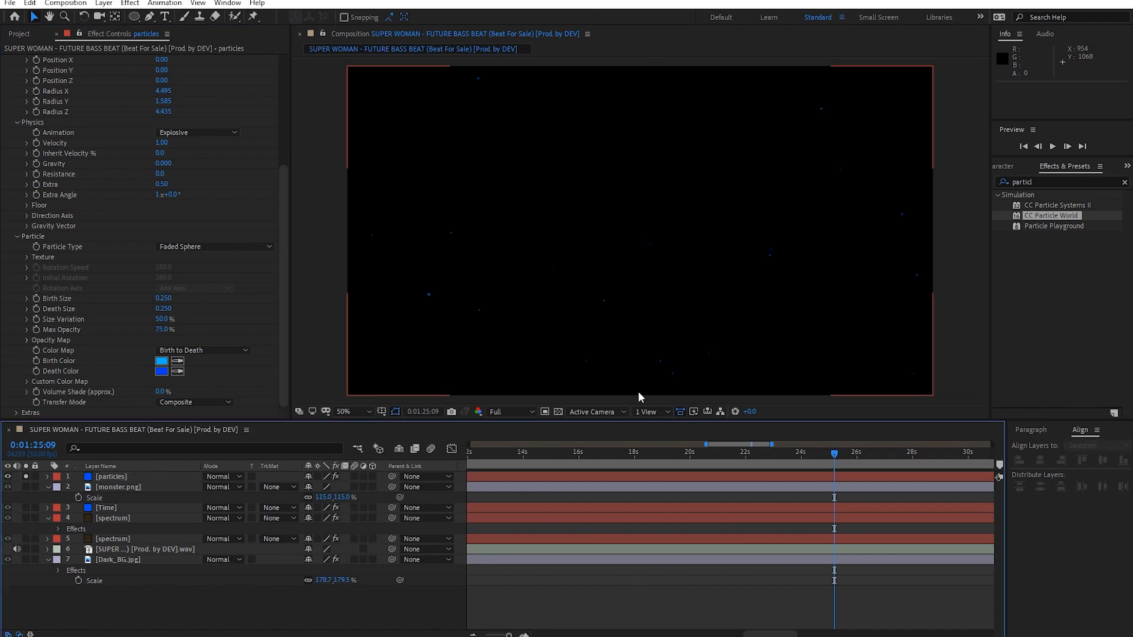
pyautogui.click(750, 462)
pyautogui.press('space')
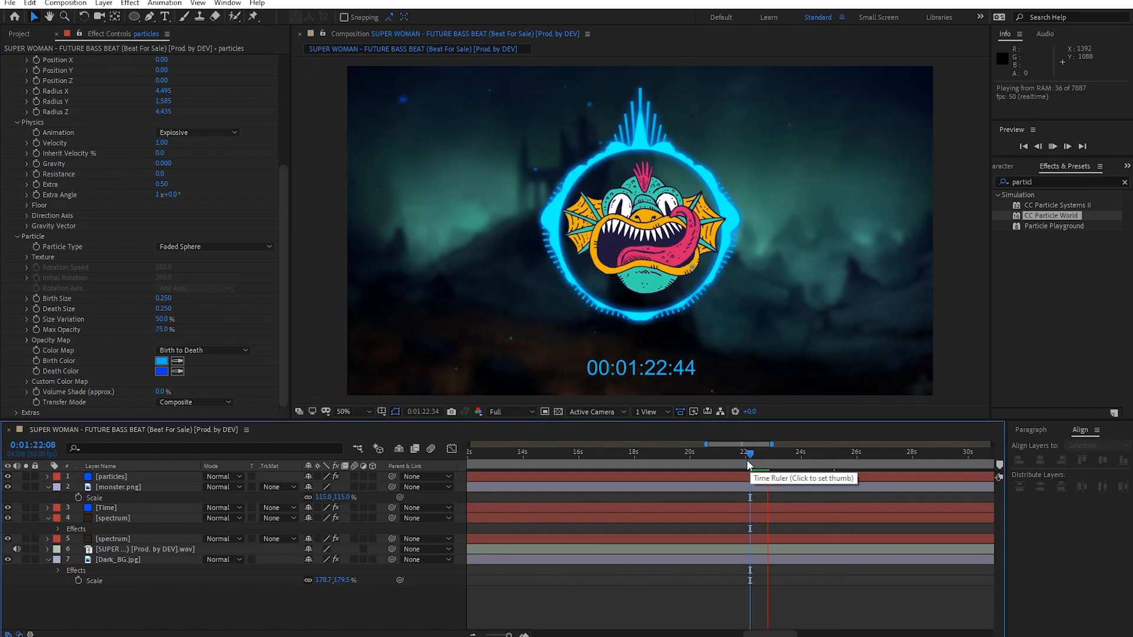
pyautogui.press('space')
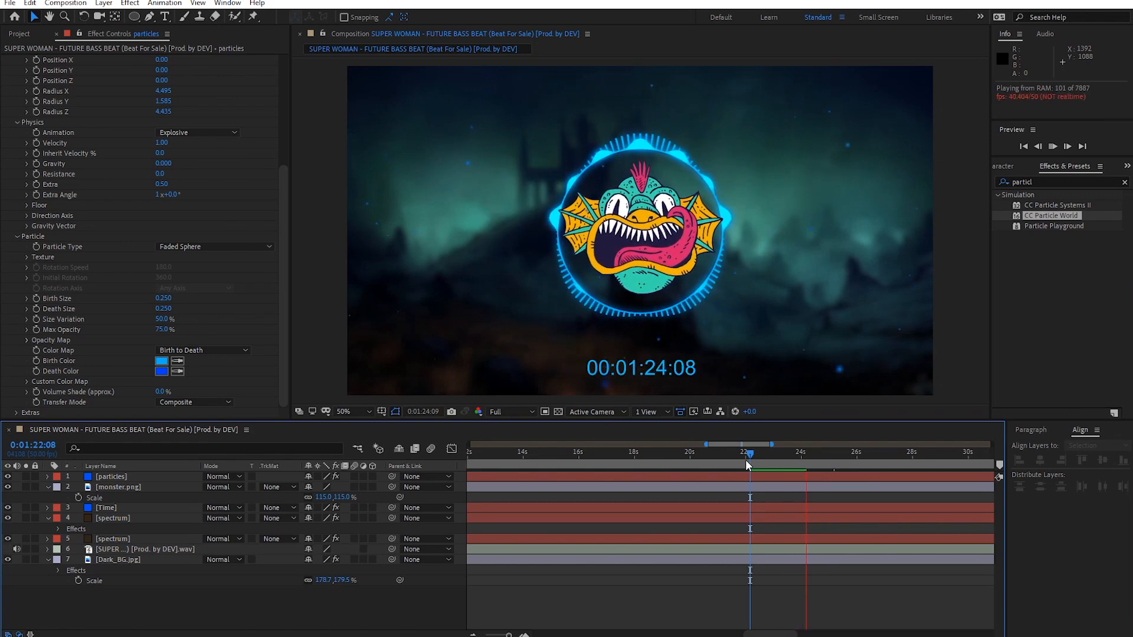
pyautogui.click(760, 462)
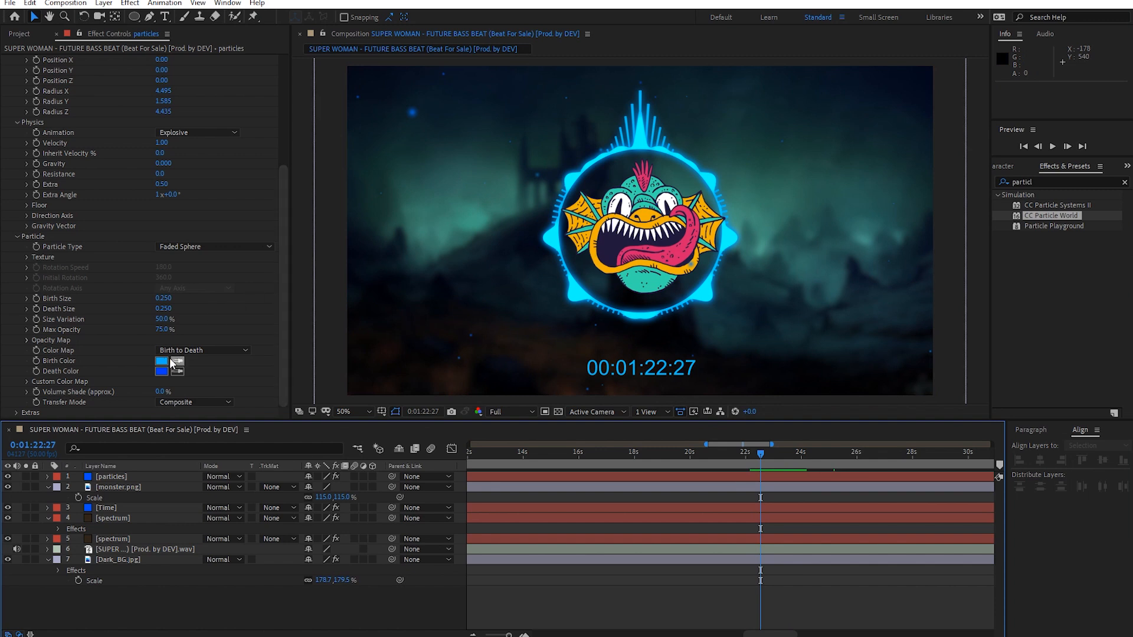
# - Shift the particles' Death Color to a light cyan blue and collapse the CC Particle World settings
pyautogui.click(161, 371)
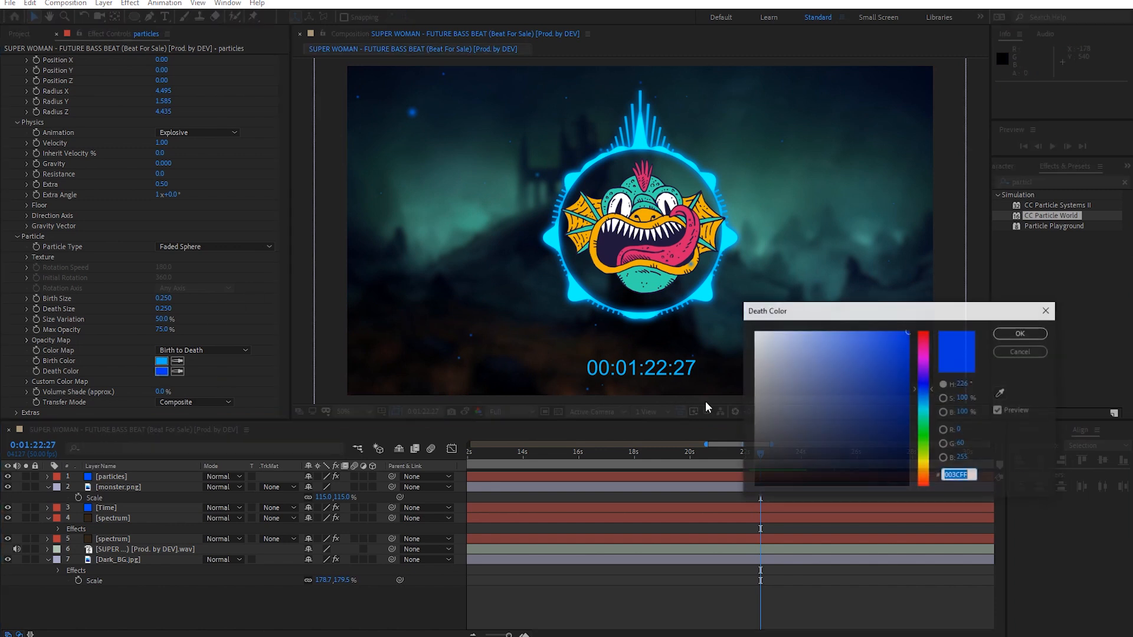
pyautogui.click(926, 405)
pyautogui.click(925, 411)
pyautogui.click(1017, 333)
pyautogui.click(747, 453)
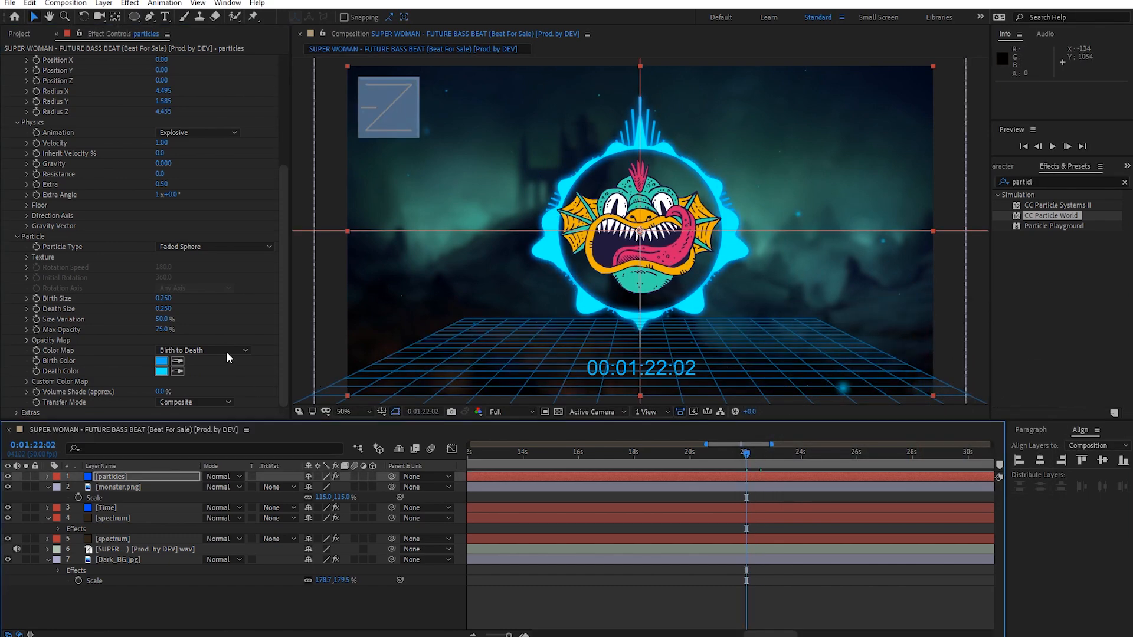
pyautogui.scroll(6, 174, 247)
pyautogui.click(7, 60)
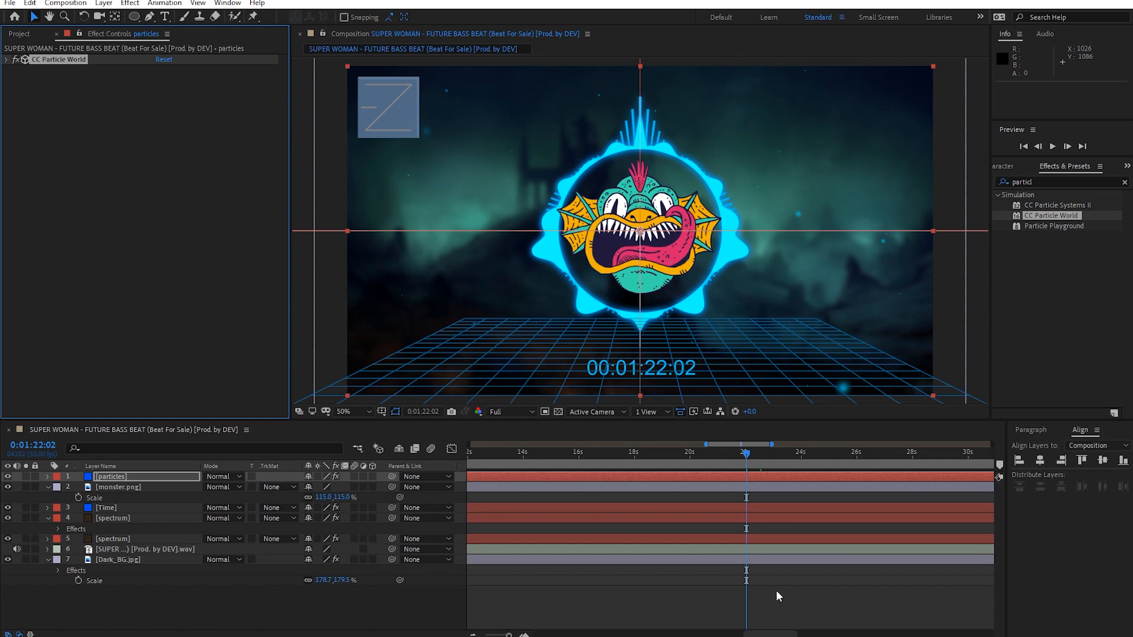
# - Play back the composition repeatedly from about 0:01:22 to review the recoloured particles over the visualizer
pyautogui.press('space')
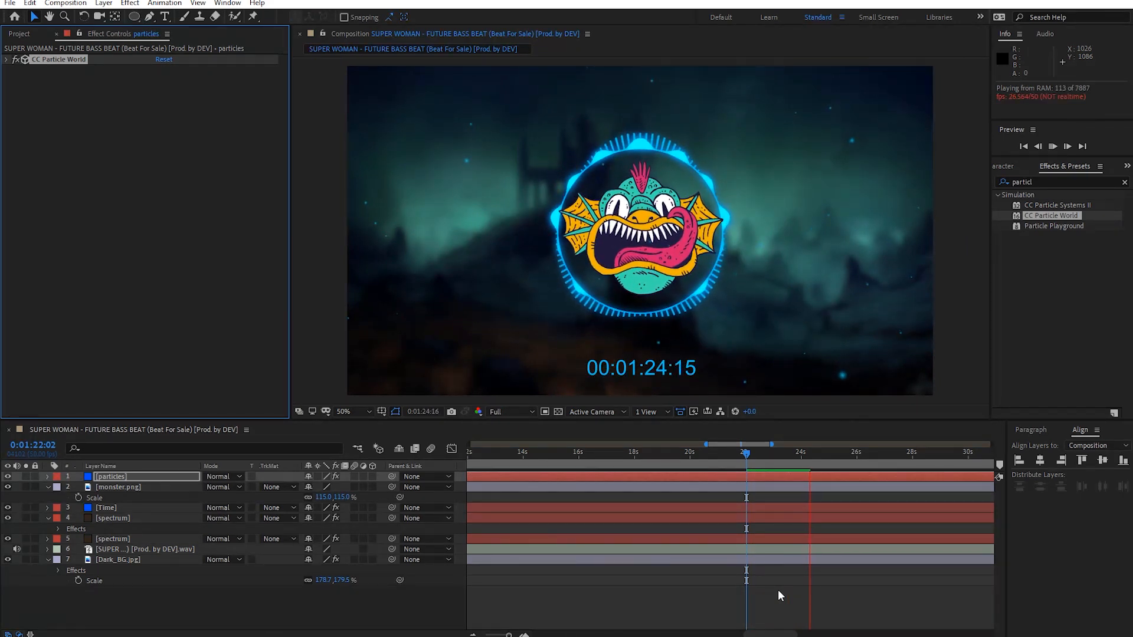
pyautogui.press('space')
pyautogui.click(748, 451)
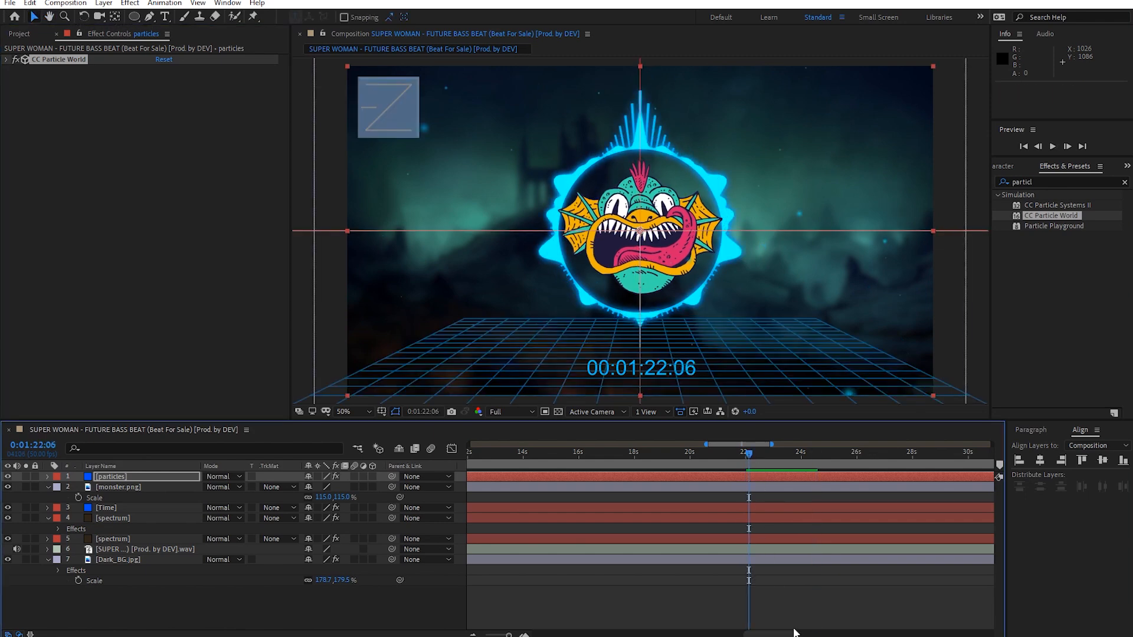
pyautogui.press('space')
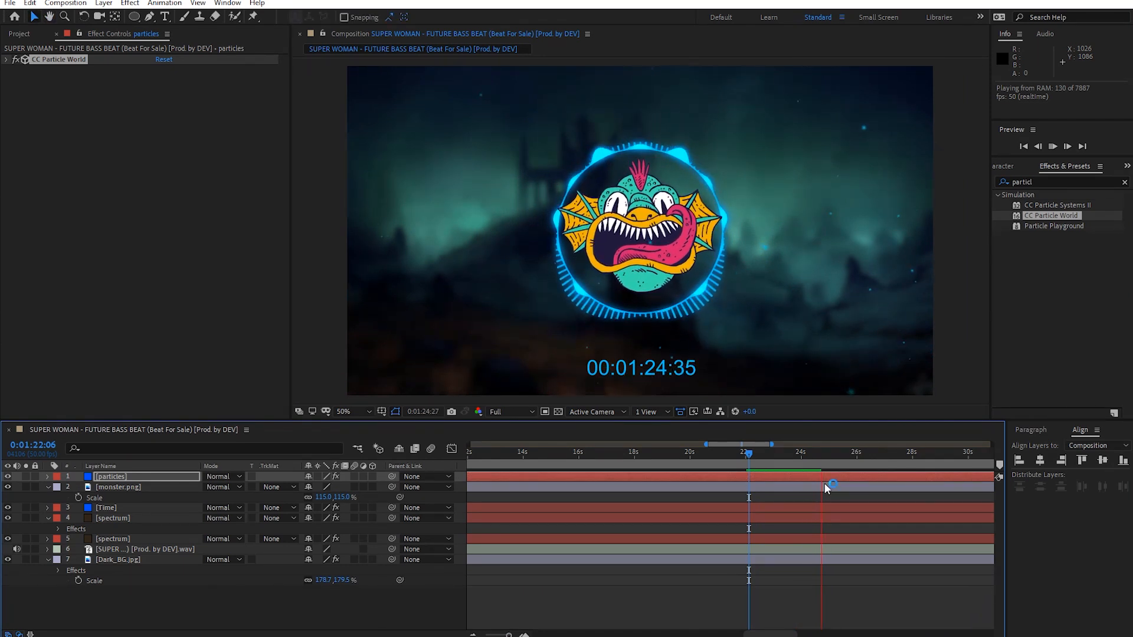
pyautogui.click(784, 458)
pyautogui.click(751, 453)
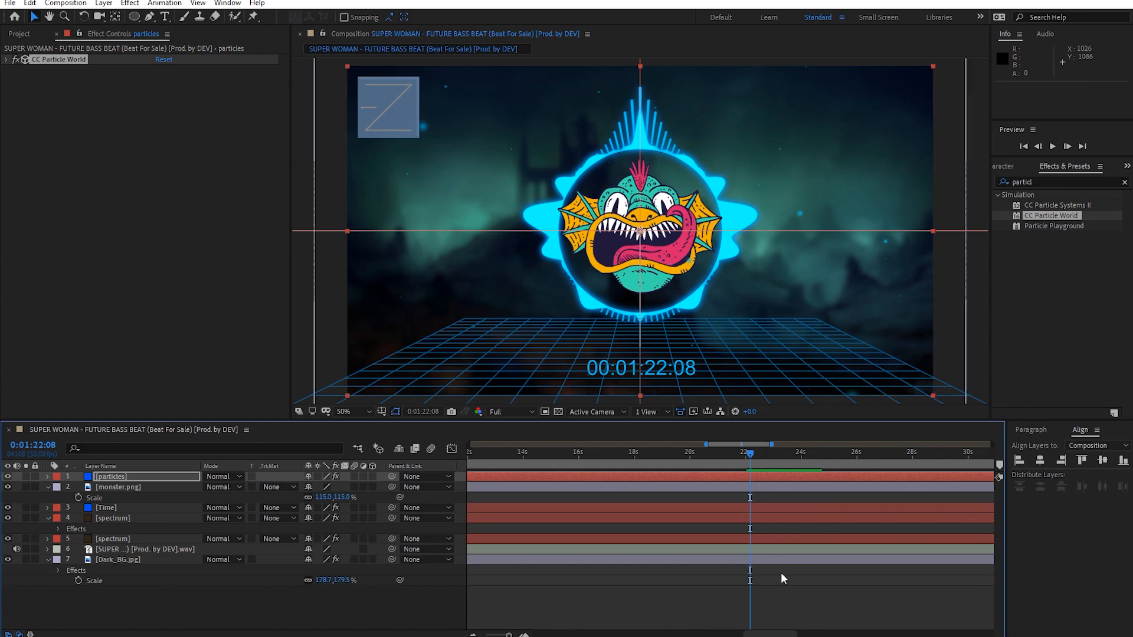
pyautogui.press('space')
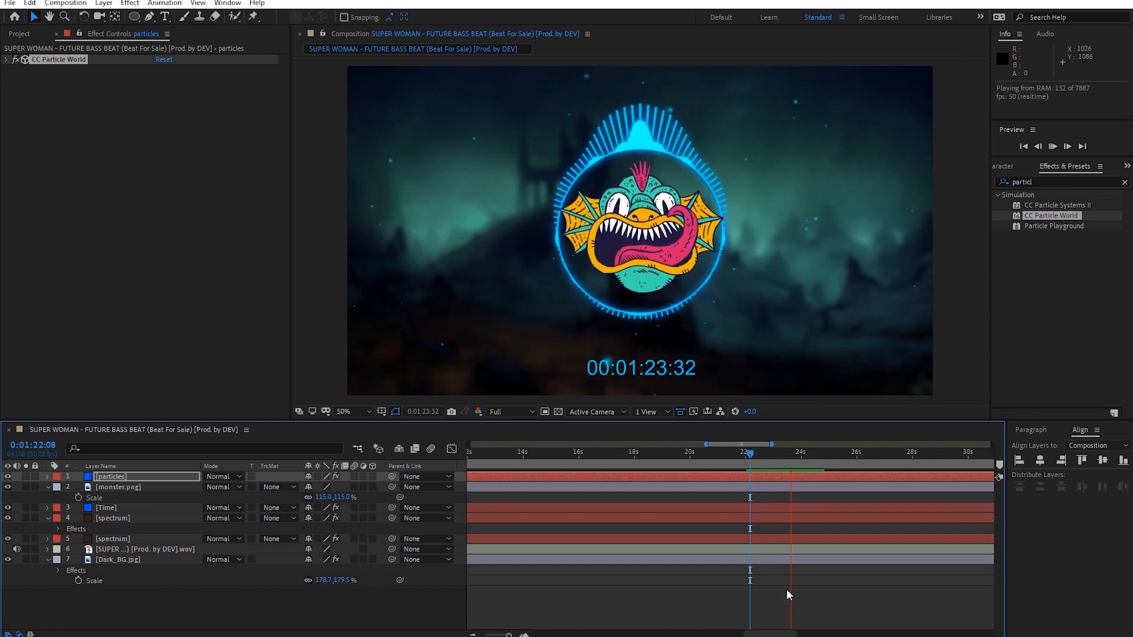
pyautogui.press('space')
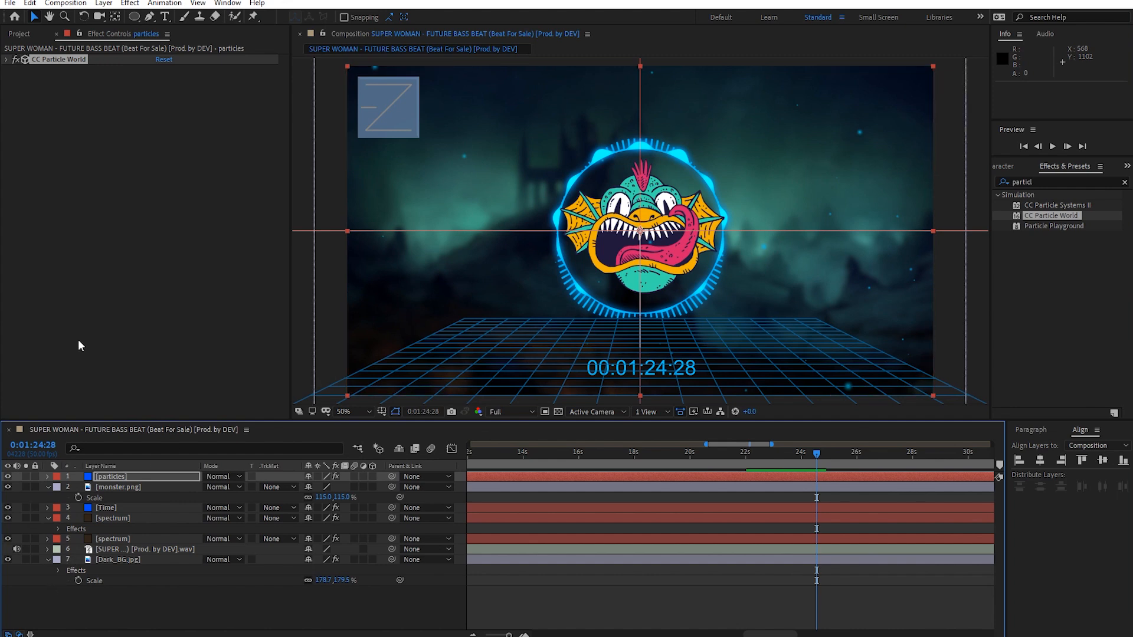
# - Toggle the CC Particle World effect and the particles layer's visibility off and on to compare the result
pyautogui.click(16, 59)
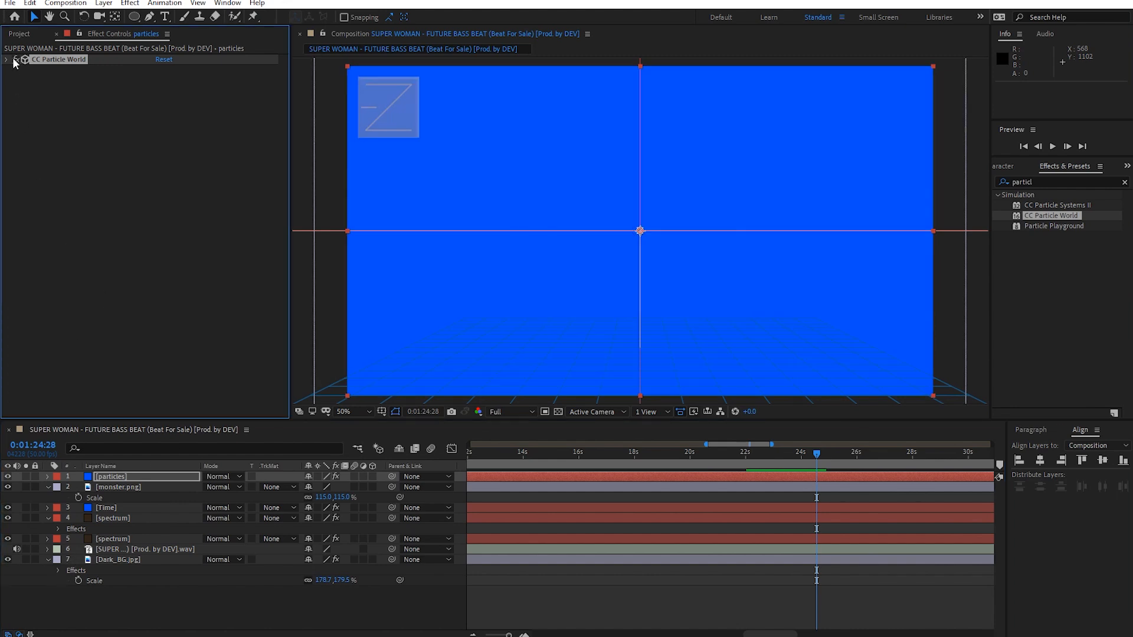
pyautogui.click(15, 59)
pyautogui.click(11, 476)
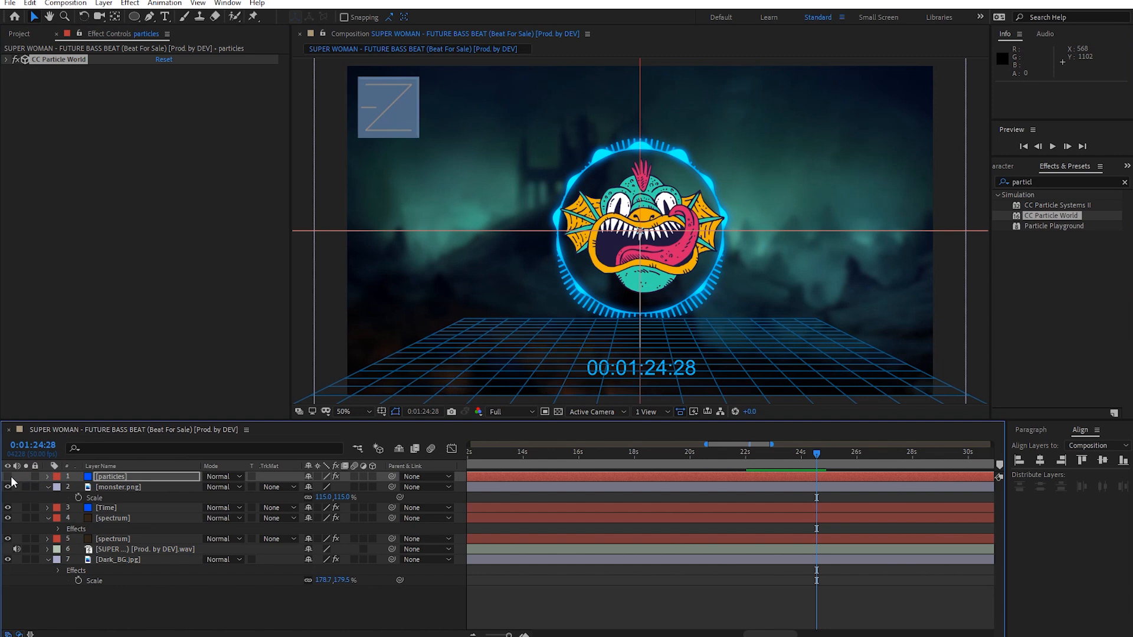
pyautogui.click(10, 477)
# - Hide every visual layer from particles down to Dark_BG.jpg, and clear the layer selection
pyautogui.moveTo(7, 476); pyautogui.dragTo(8, 539)
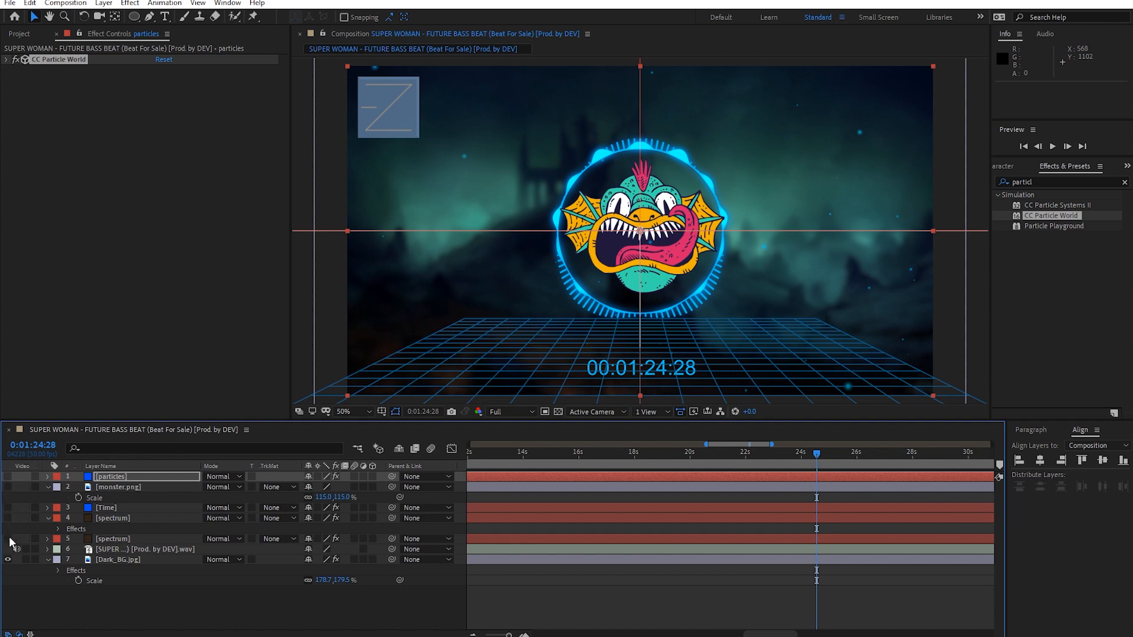
pyautogui.click(8, 559)
pyautogui.click(298, 617)
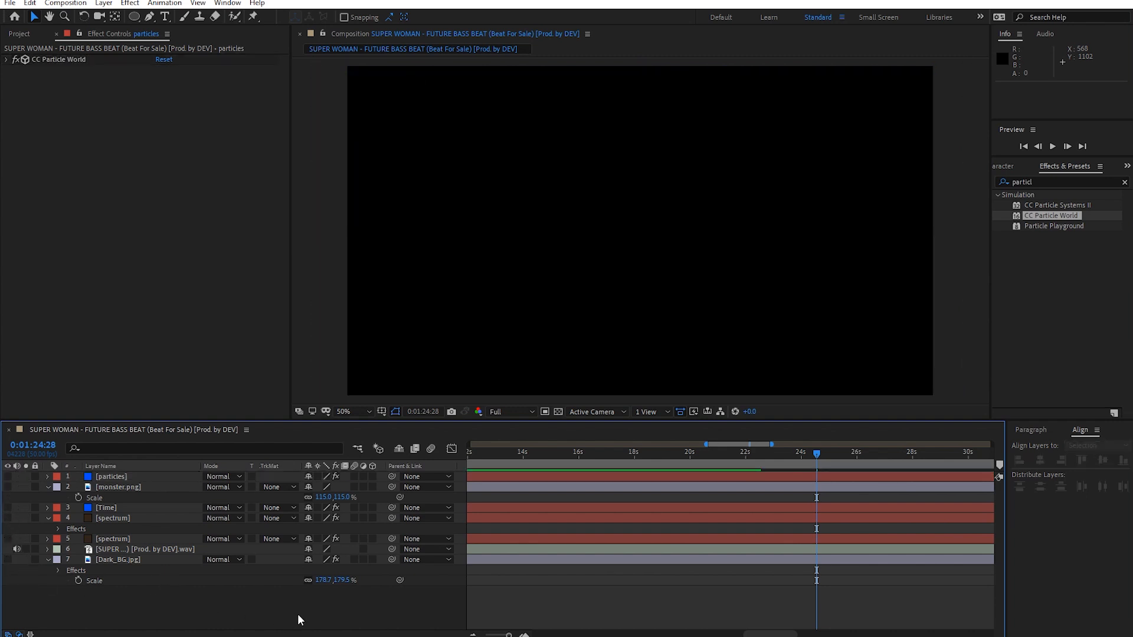
# - Create a new royal blue solid layer at 1920 x 1080 px
pyautogui.rightClick(207, 616)
pyautogui.moveTo(330, 478)
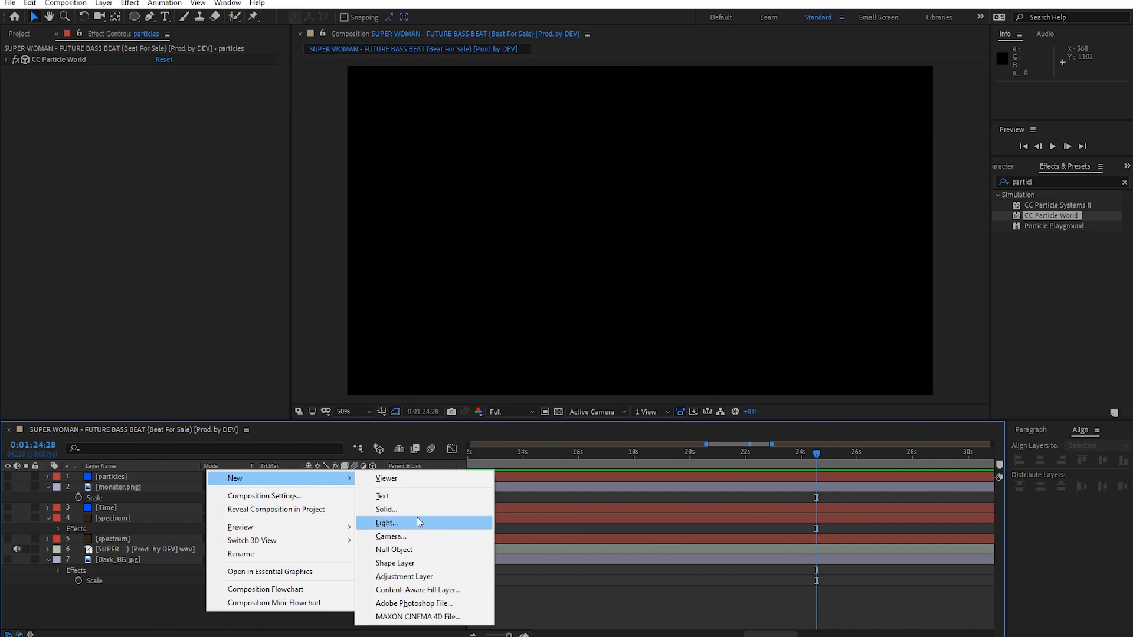
pyautogui.click(414, 510)
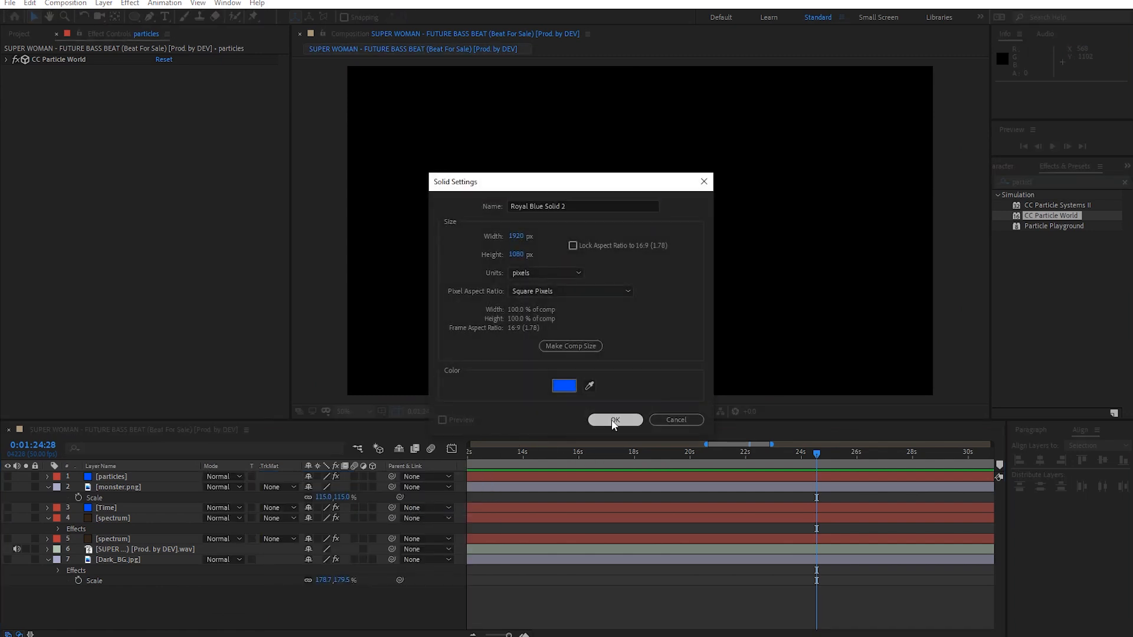
pyautogui.click(614, 420)
# - Search the effects for "audio" and apply Audio Waveform to the new solid
pyautogui.click(1043, 180)
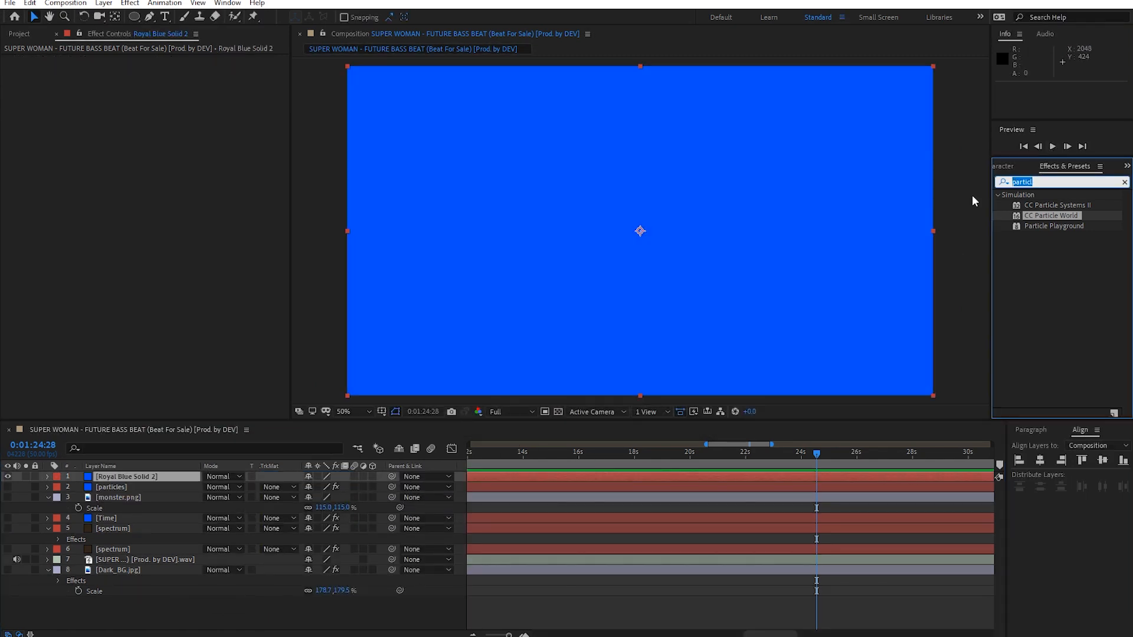
pyautogui.write('audio')
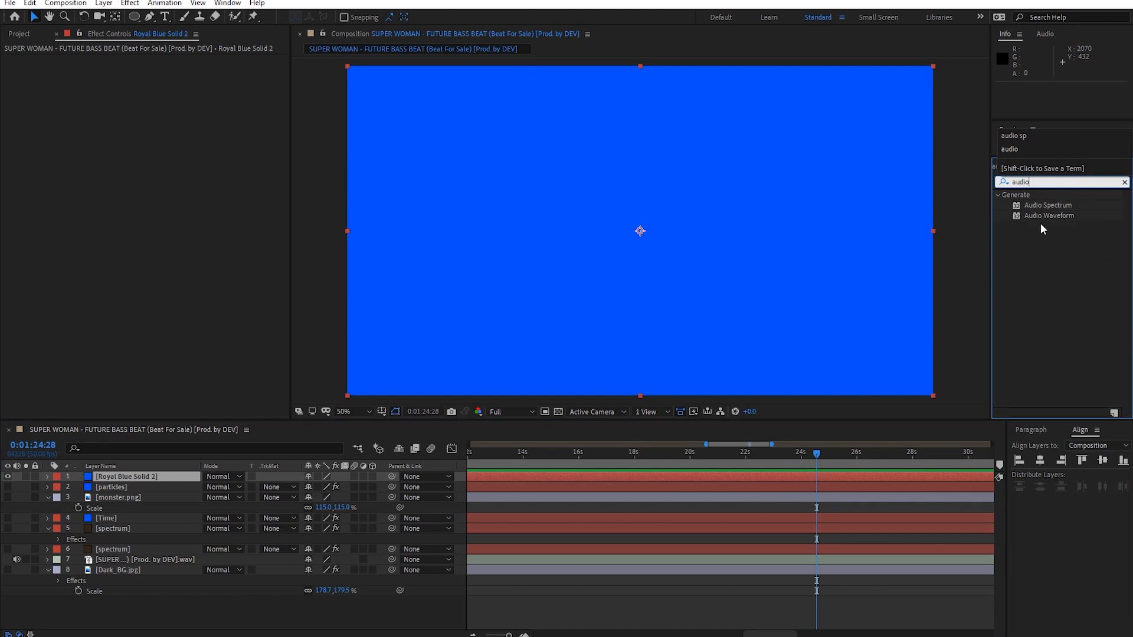
pyautogui.moveTo(1056, 216); pyautogui.dragTo(1056, 217)
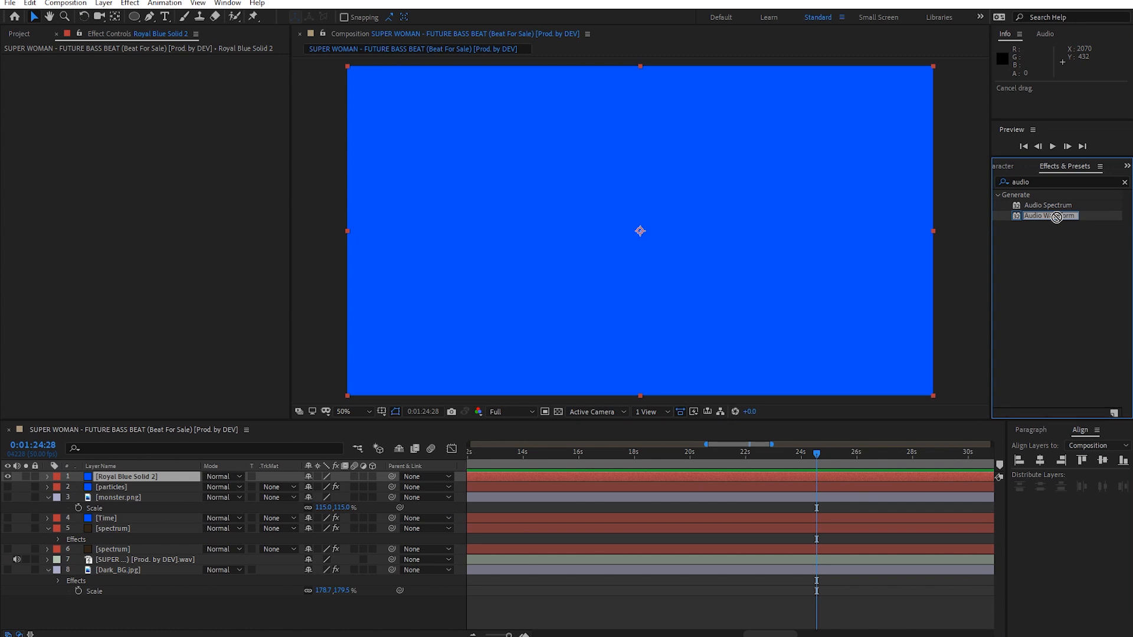
pyautogui.moveTo(1056, 216); pyautogui.dragTo(1060, 216)
pyautogui.click(1053, 206)
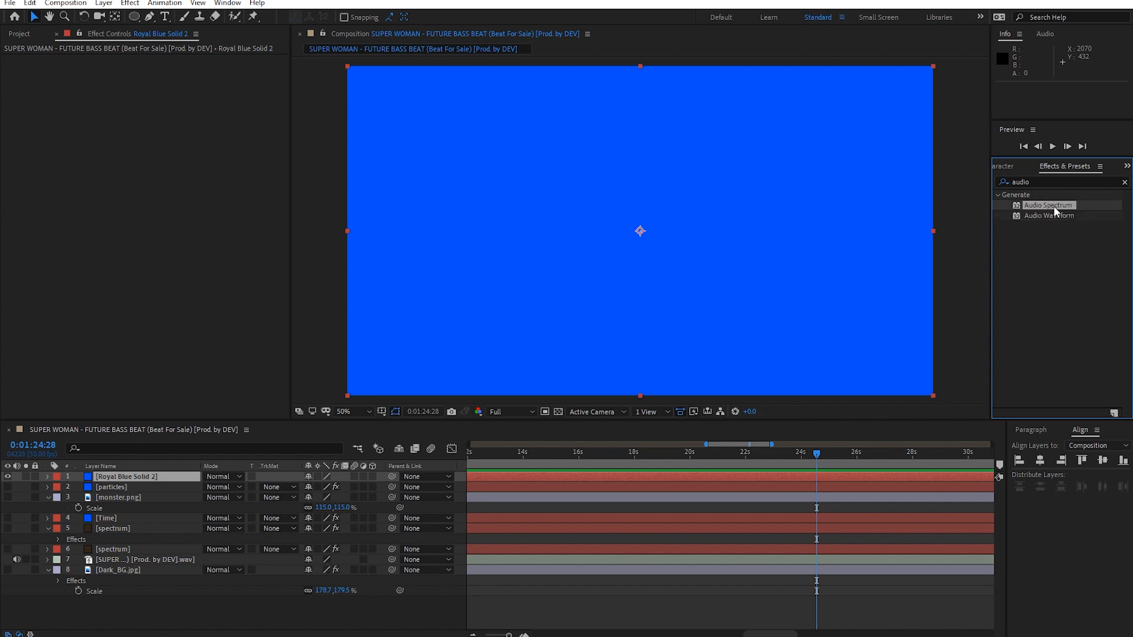
pyautogui.click(1049, 215)
pyautogui.moveTo(1049, 215); pyautogui.dragTo(513, 328)
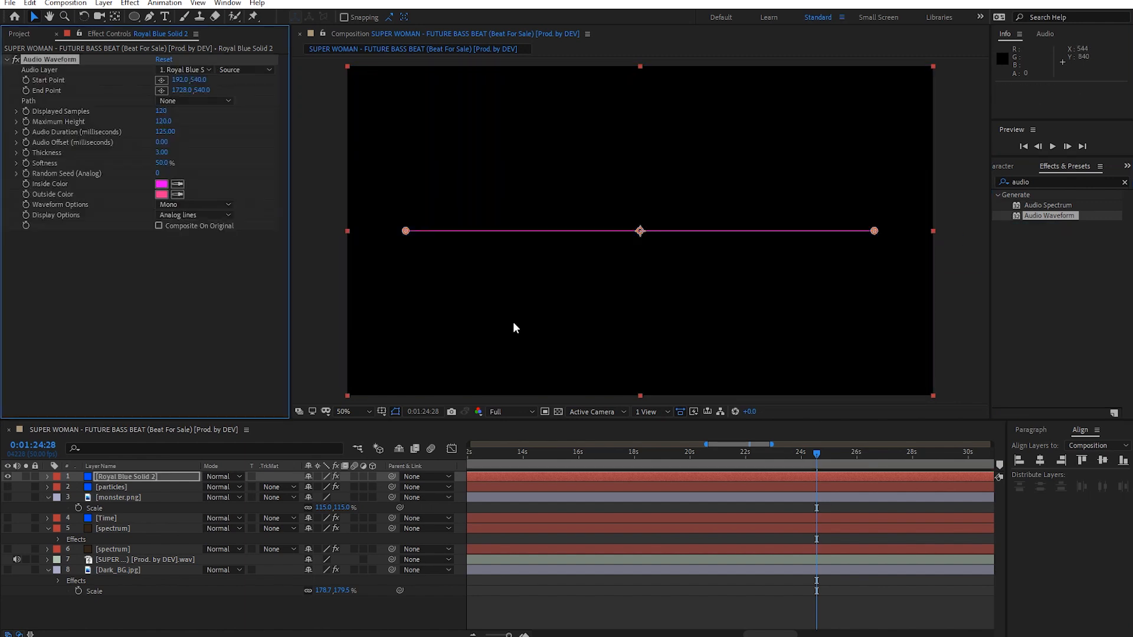
# - Set the waveform's Audio Layer to the SUPER WOMAN WAV track and its Maximum Height to 682
pyautogui.click(166, 69)
pyautogui.click(200, 182)
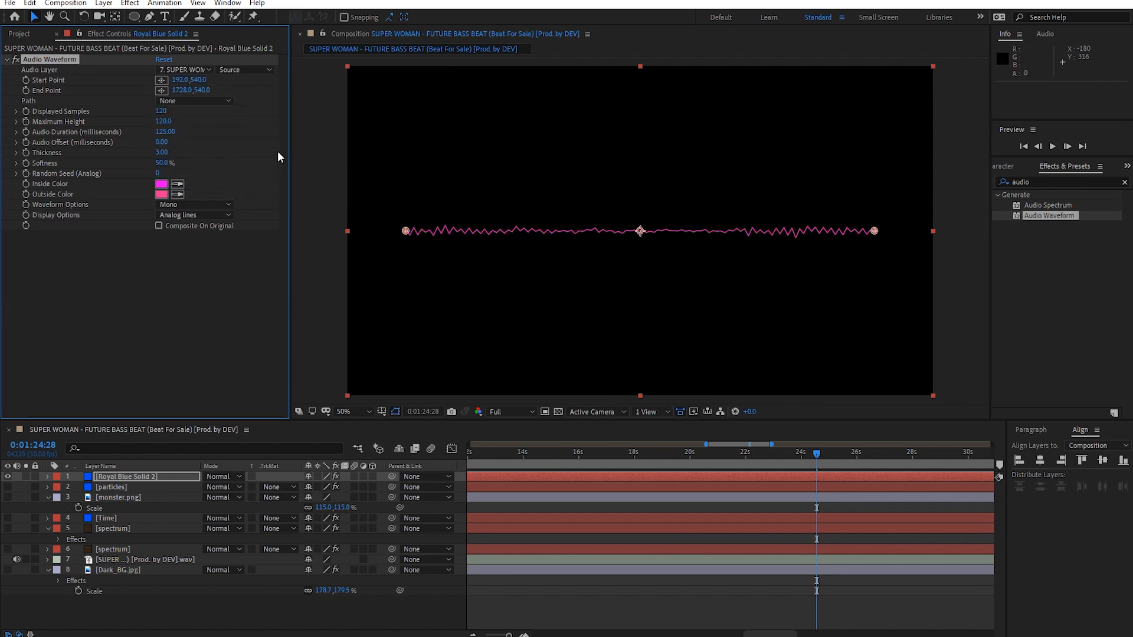
pyautogui.moveTo(163, 128); pyautogui.dragTo(175, 120)
pyautogui.moveTo(246, 120); pyautogui.dragTo(464, 111)
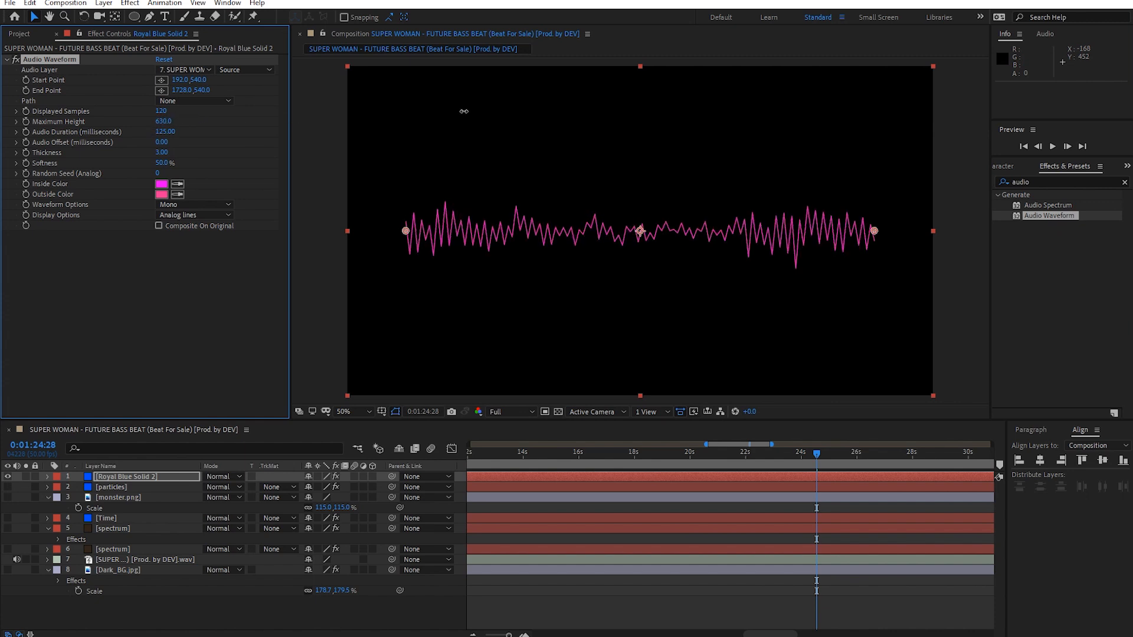
# - Try the Digital display option for the waveform, switch it to Analog dots, and play back the result
pyautogui.click(206, 214)
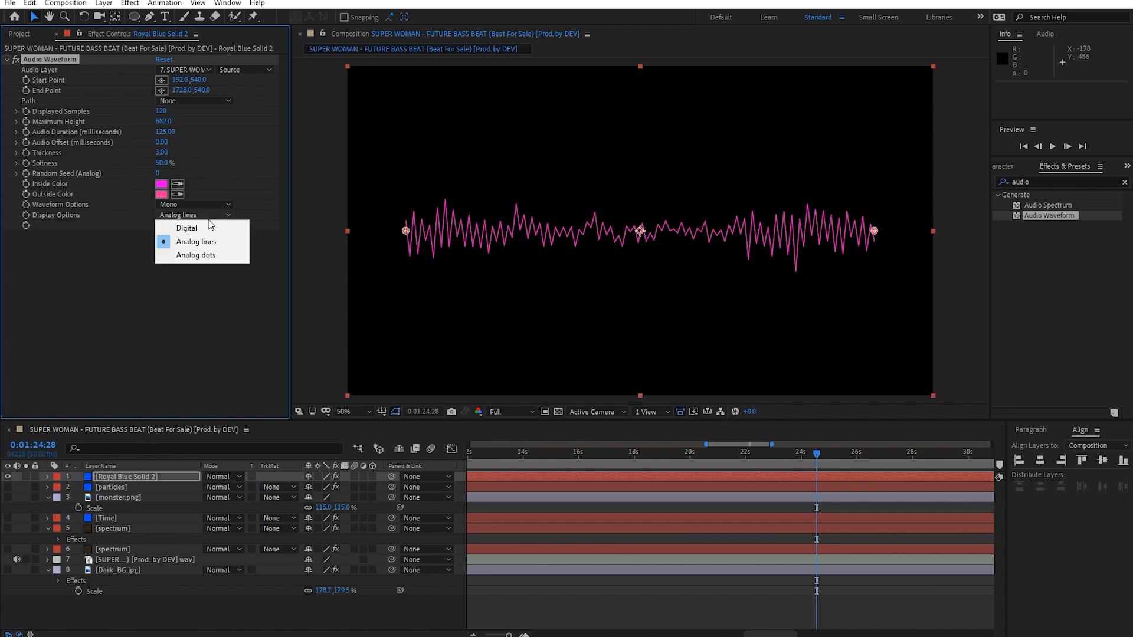
pyautogui.click(202, 230)
pyautogui.click(211, 215)
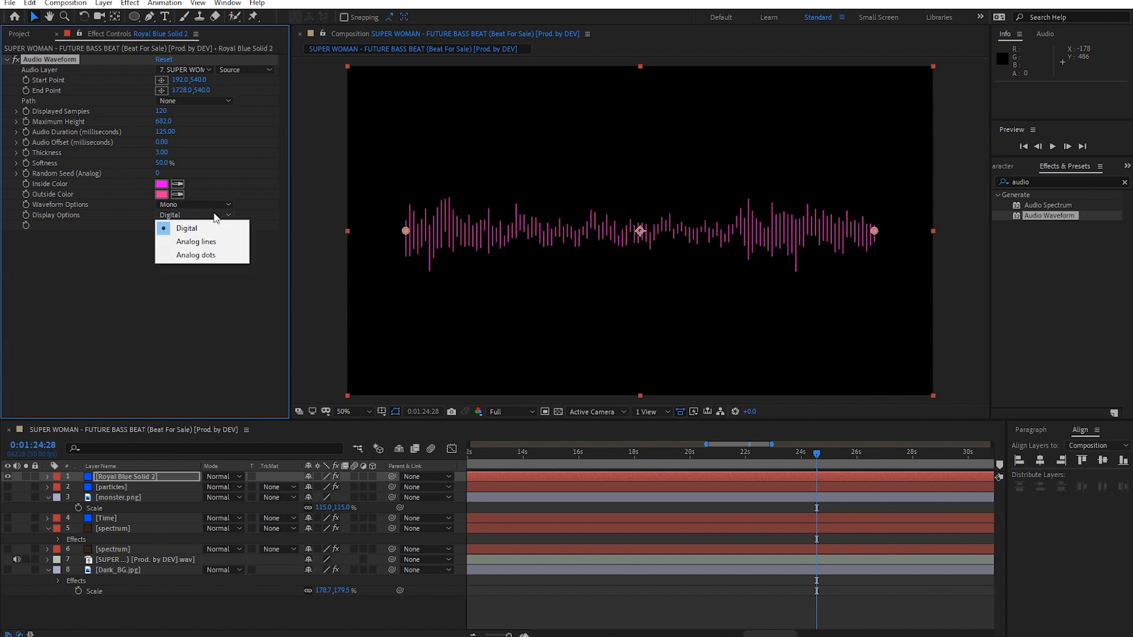
pyautogui.click(205, 255)
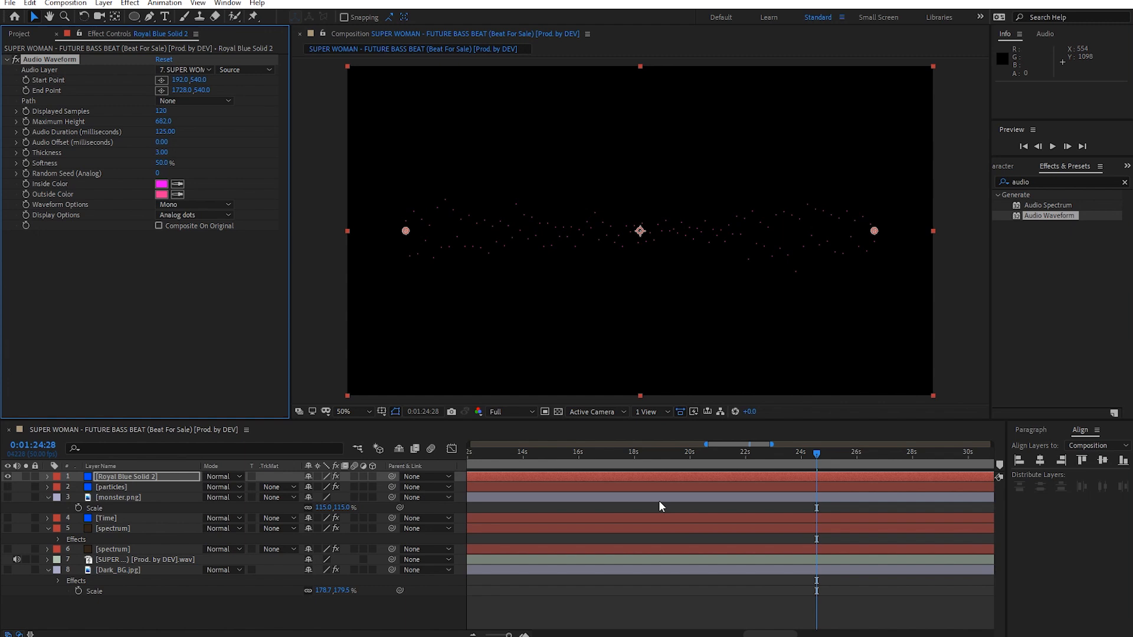
pyautogui.press('space')
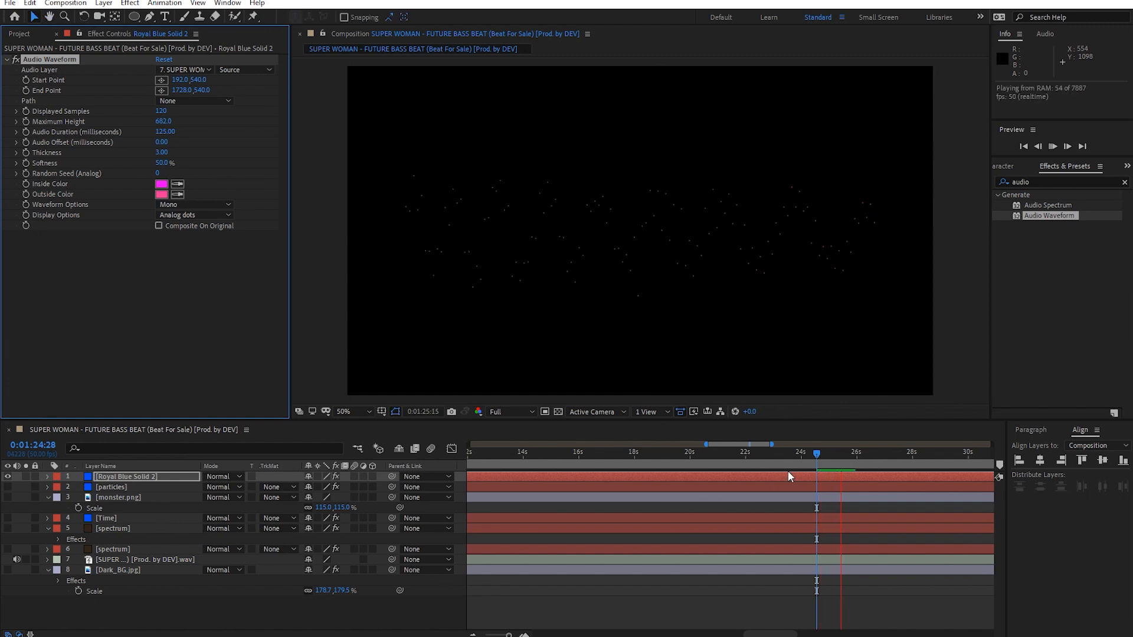
# - Stop the playback and replace the Audio Waveform effect on the royal blue solid with Audio Spectrum
pyautogui.press('space')
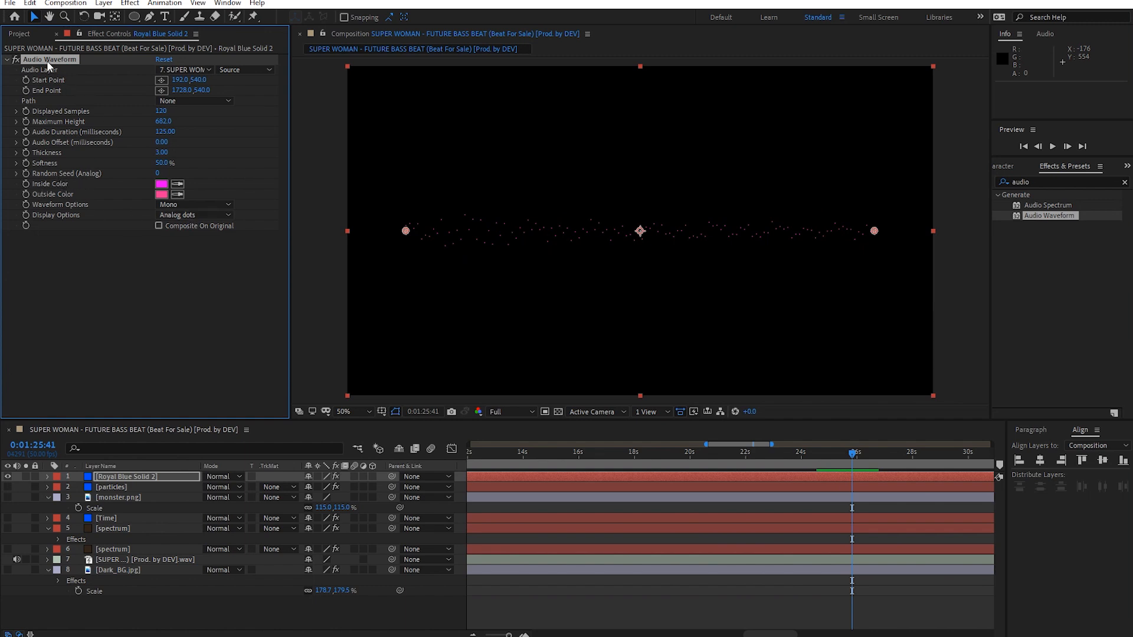
pyautogui.press('Delete')
pyautogui.moveTo(1055, 208); pyautogui.dragTo(626, 216)
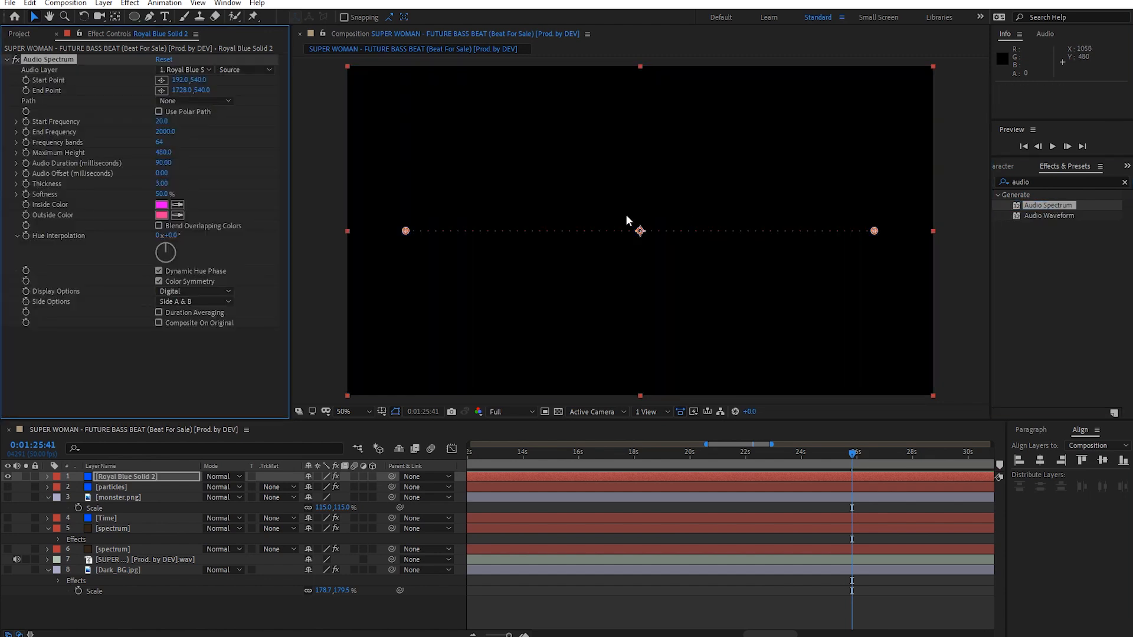
# - Set the Audio Spectrum's Audio Layer to the SUPER WOMAN WAV track and its Display Options to Analog lines
pyautogui.click(181, 70)
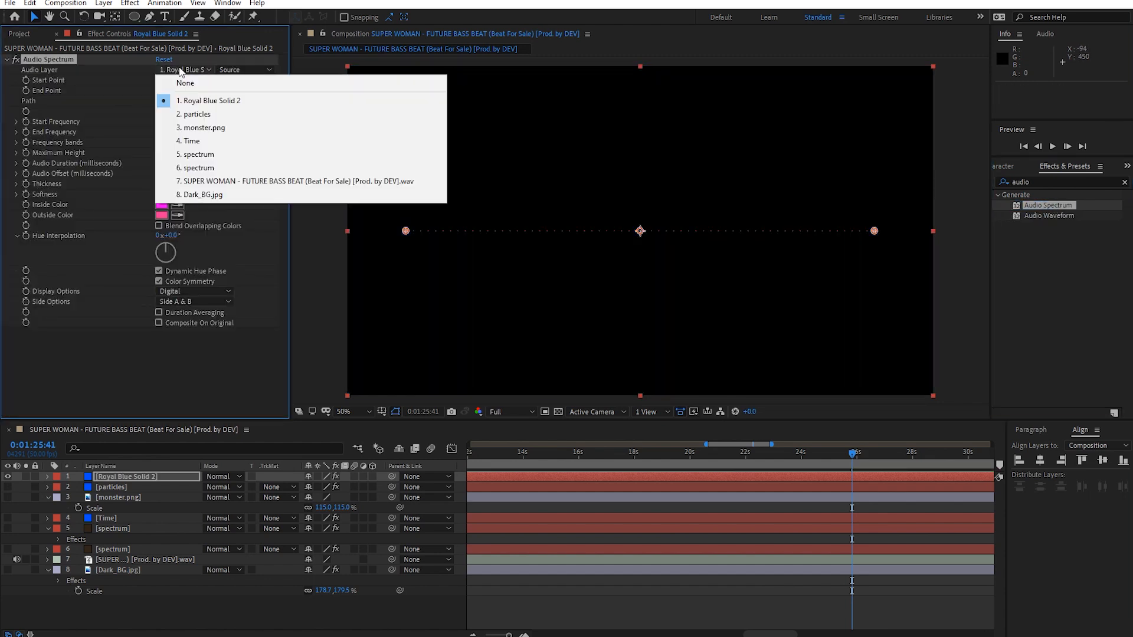
pyautogui.click(186, 181)
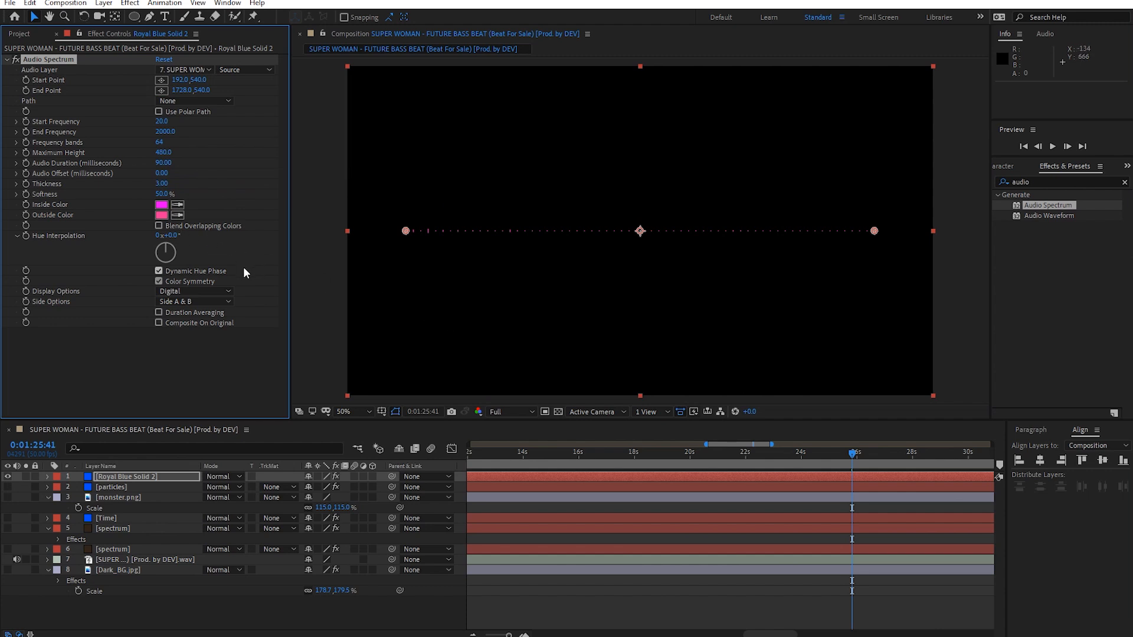
pyautogui.click(217, 290)
pyautogui.click(214, 316)
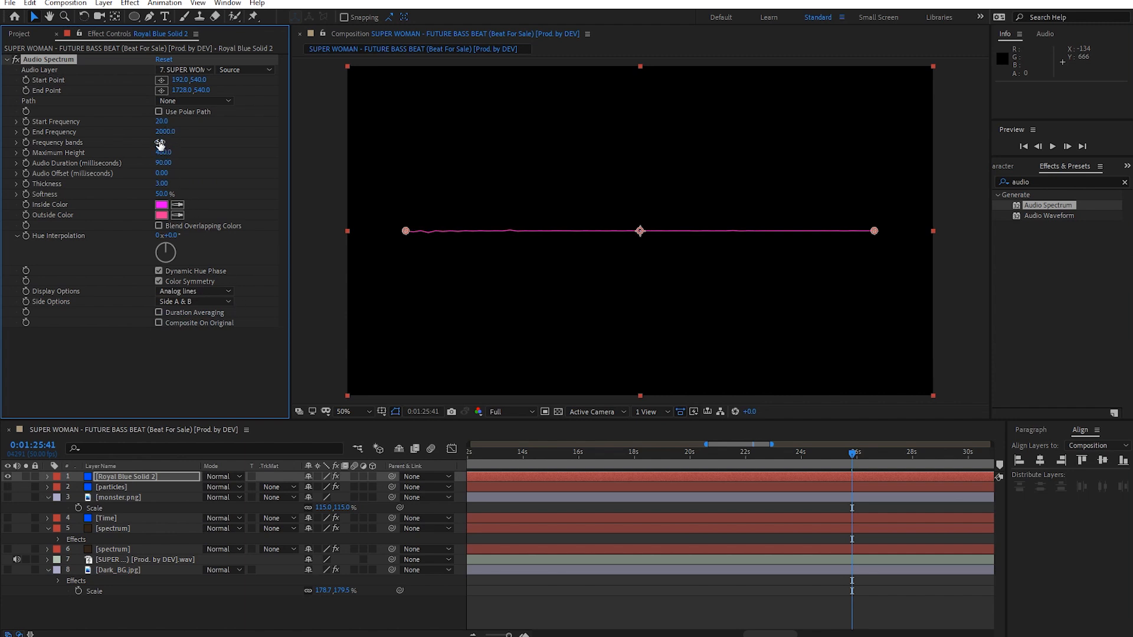
# - Try a Maximum Height of 7960 for the spectrum, play it back, and undo the height change
pyautogui.moveTo(163, 152); pyautogui.dragTo(603, 147)
pyautogui.press('space')
pyautogui.press('space')
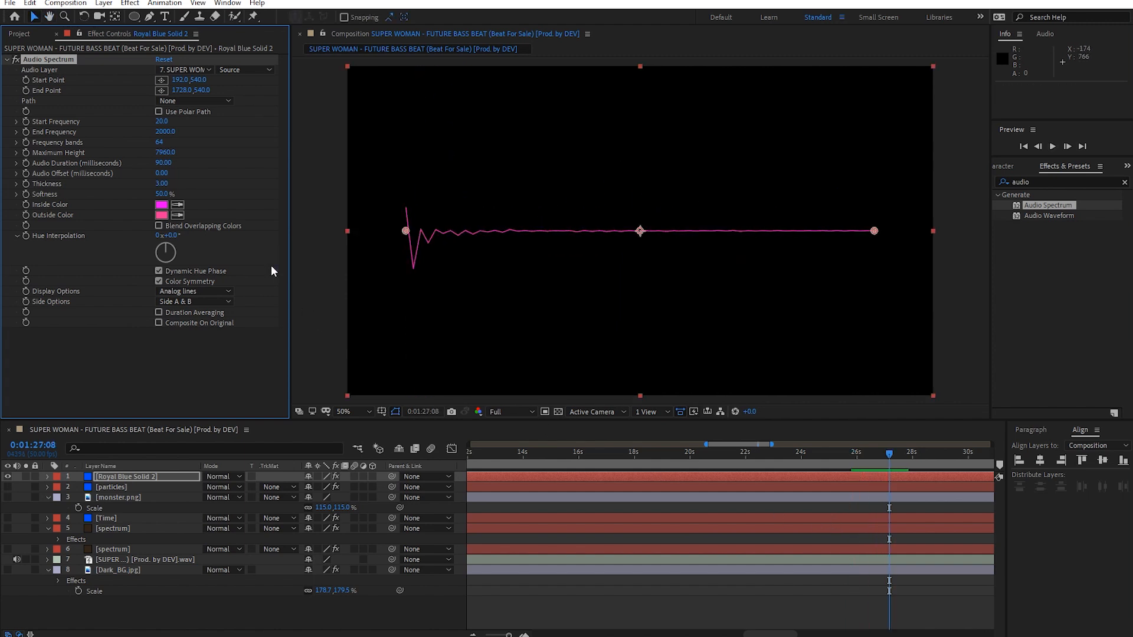
pyautogui.hotkey('ctrl', 'z')
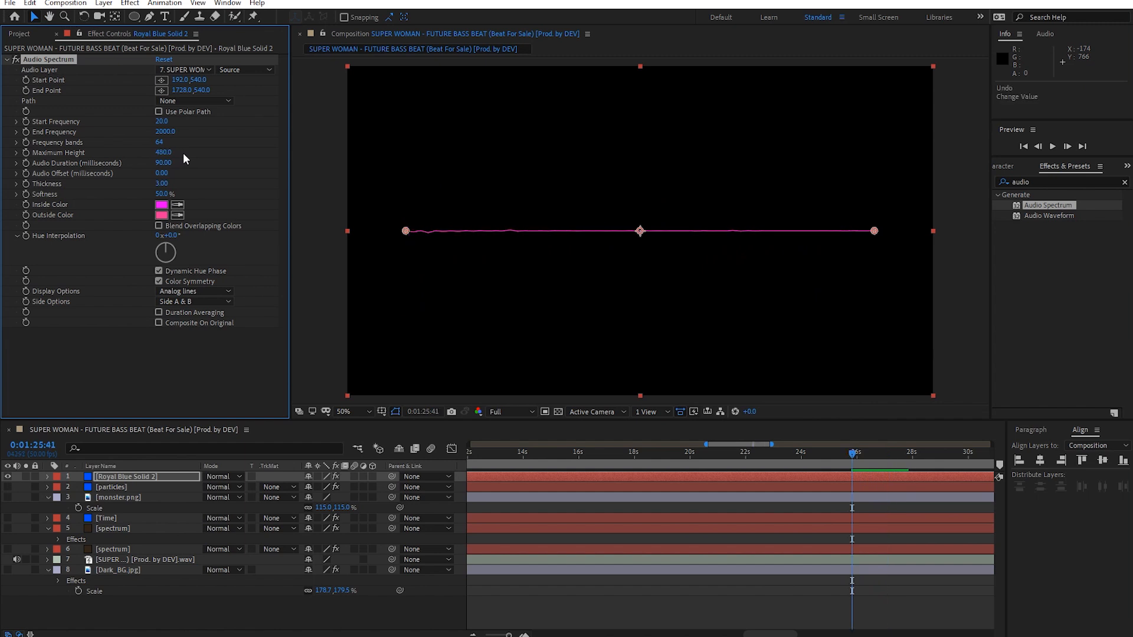
# - Move the current time back to about 0:01:24:37 and preview the analog-line spectrum
pyautogui.moveTo(845, 452); pyautogui.dragTo(822, 460)
pyautogui.press('space')
pyautogui.press('space')
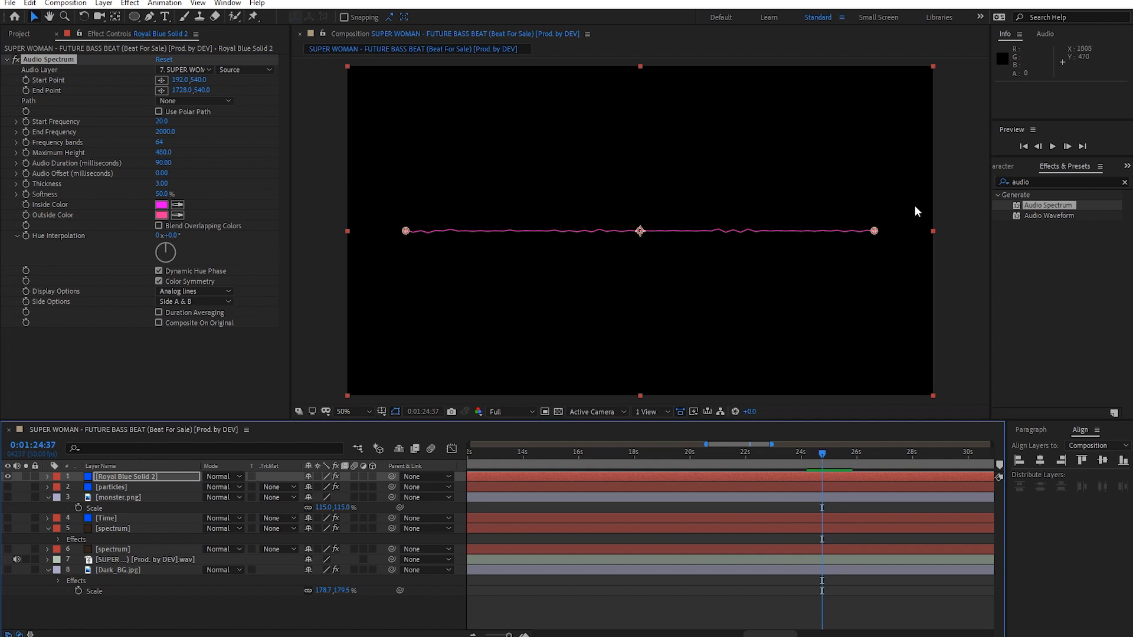
# - Search the effects for "wave" and apply Wave Warp to the royal blue solid layer
pyautogui.click(1038, 182)
pyautogui.write('w')
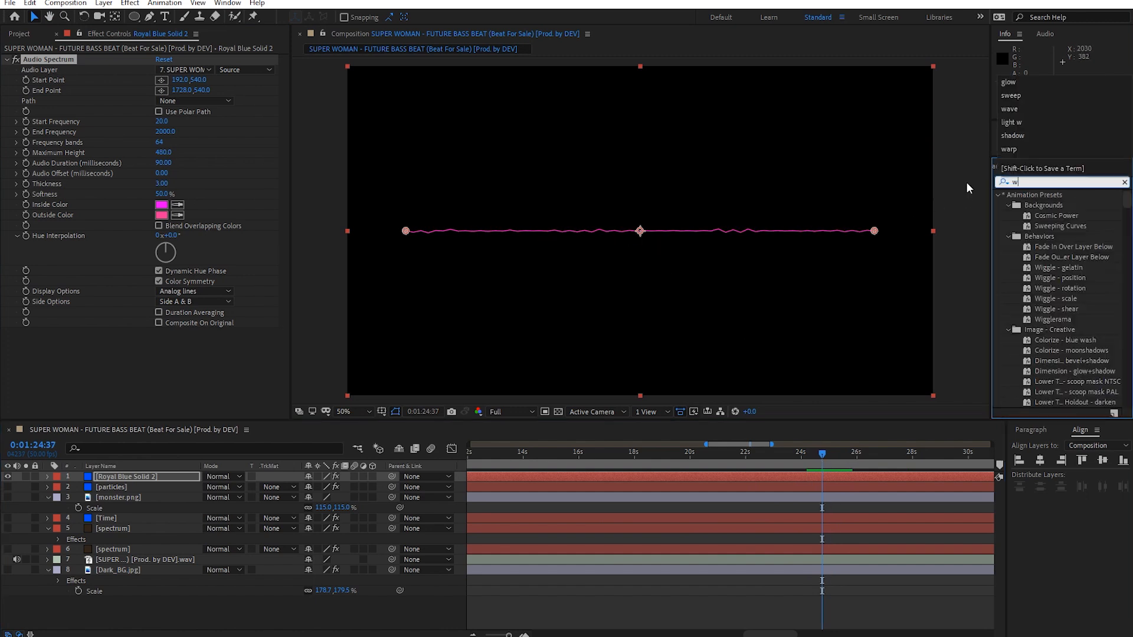
pyautogui.write('avew')
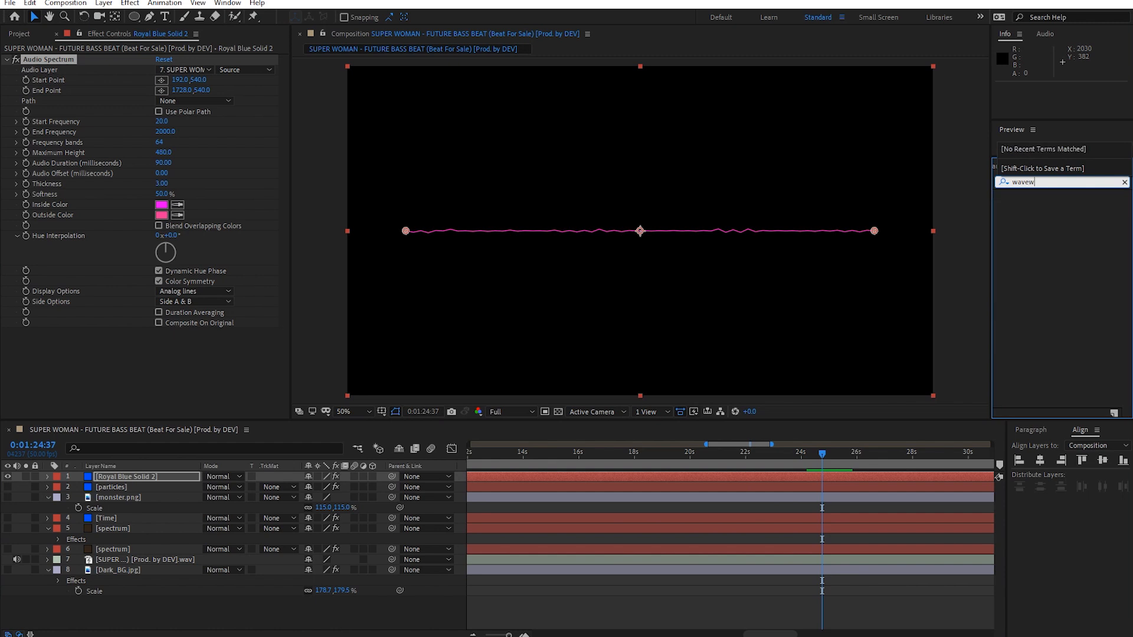
pyautogui.press('BackSpace')
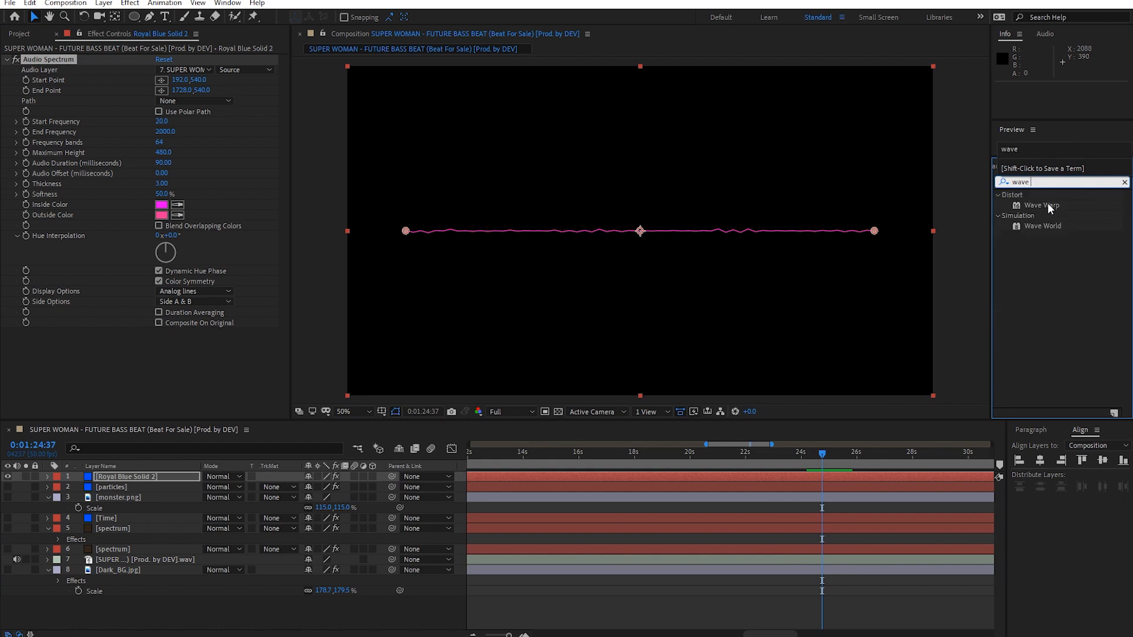
pyautogui.moveTo(1047, 205); pyautogui.dragTo(150, 477)
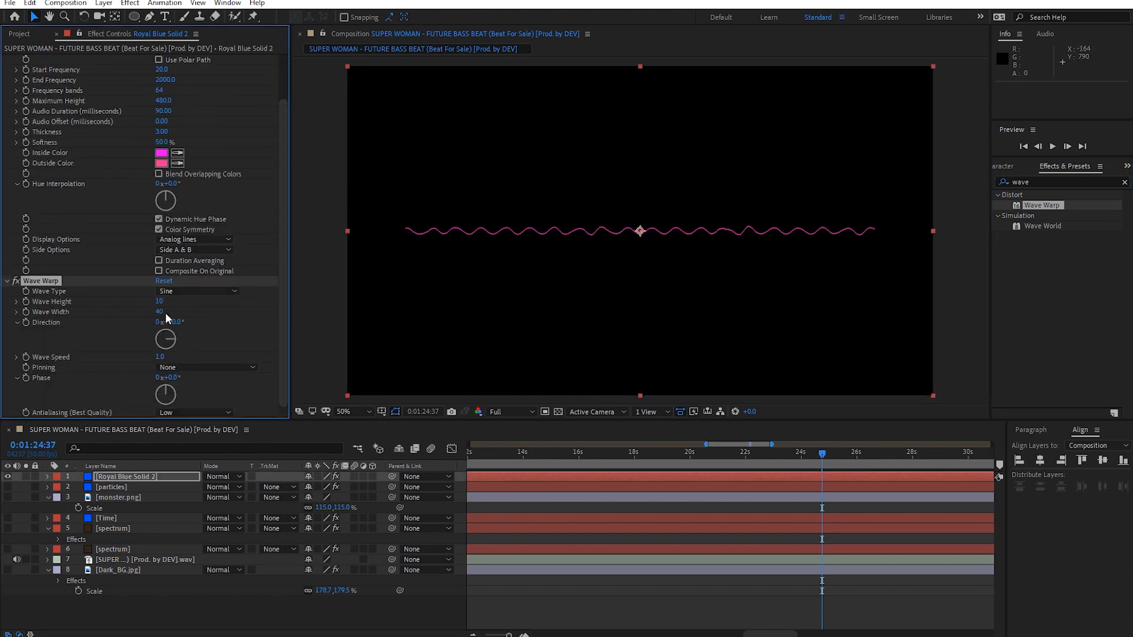
# - Set the Wave Warp's Wave Height to 114 and Wave Width to 187, and play back the result
pyautogui.moveTo(159, 301); pyautogui.dragTo(998, 250)
pyautogui.press('space')
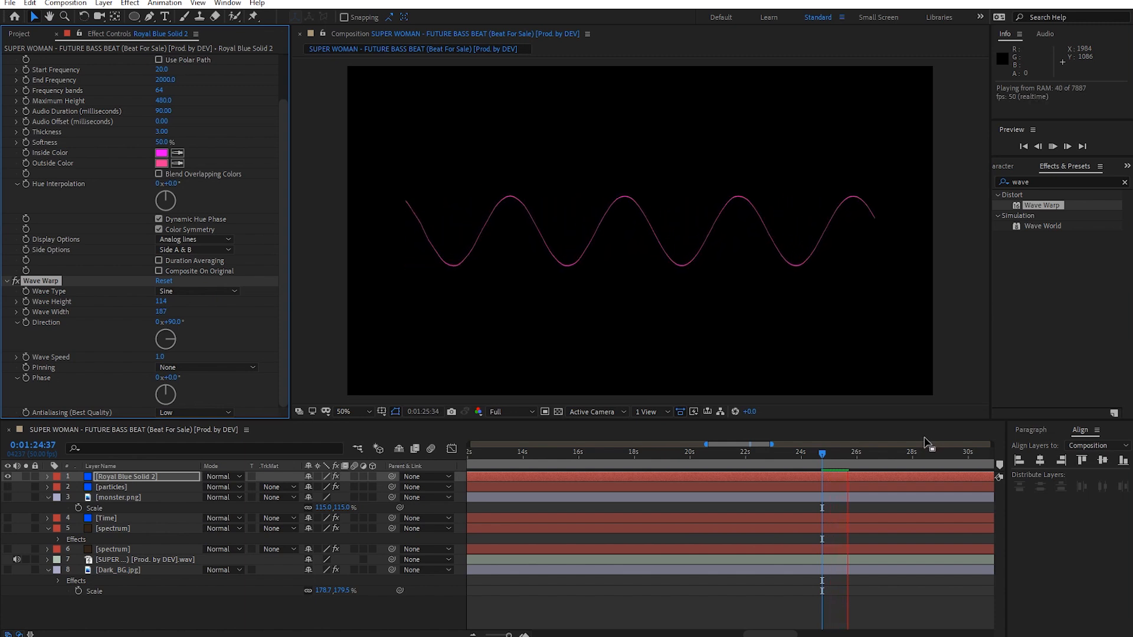
pyautogui.moveTo(816, 456); pyautogui.dragTo(826, 461)
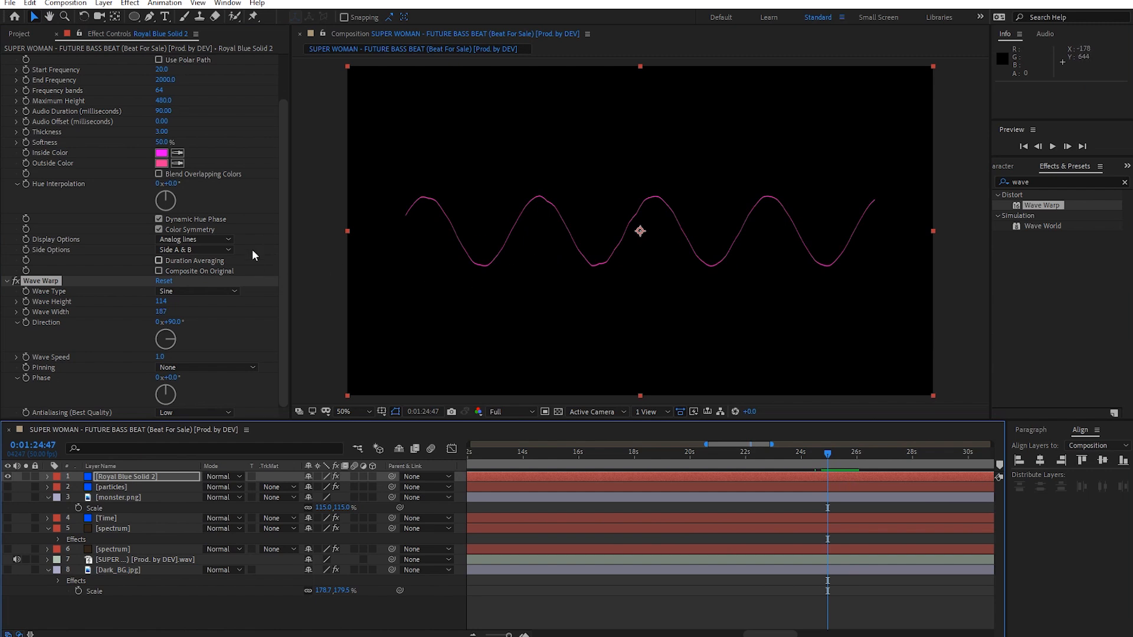
# - Set the Audio Spectrum's Maximum Height to 2060 and Thickness to 5.70, and preview the animated wave
pyautogui.scroll(2, 179, 142)
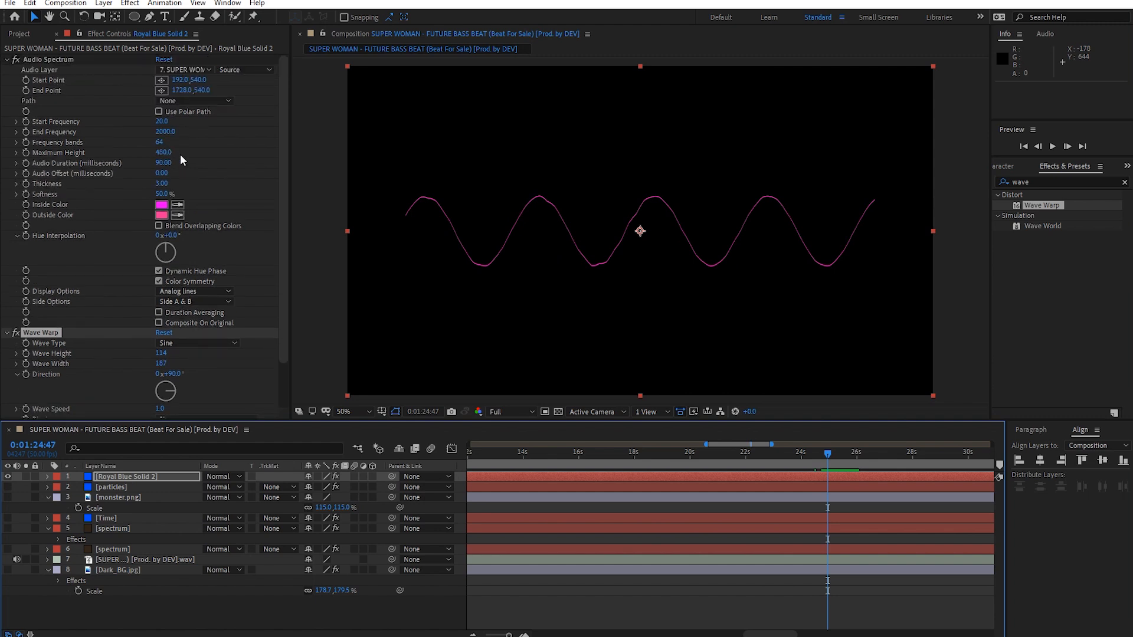
pyautogui.moveTo(169, 153); pyautogui.dragTo(264, 150)
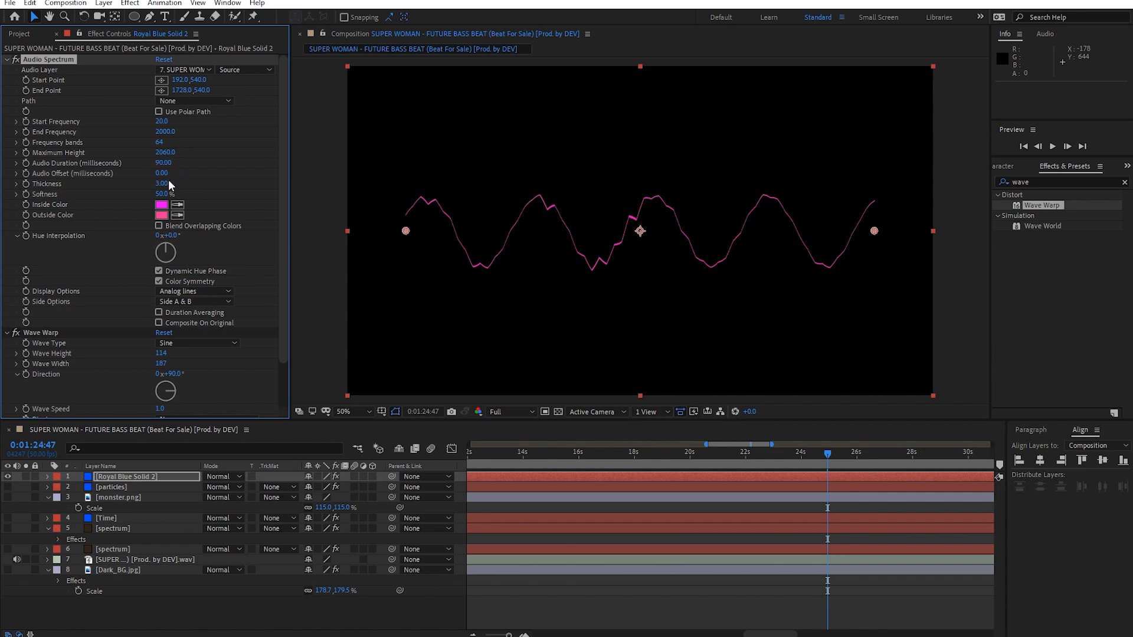
pyautogui.moveTo(165, 183)
pyautogui.mouseDown()
pyautogui.moveTo(203, 189)
pyautogui.moveTo(179, 188)
pyautogui.mouseUp()
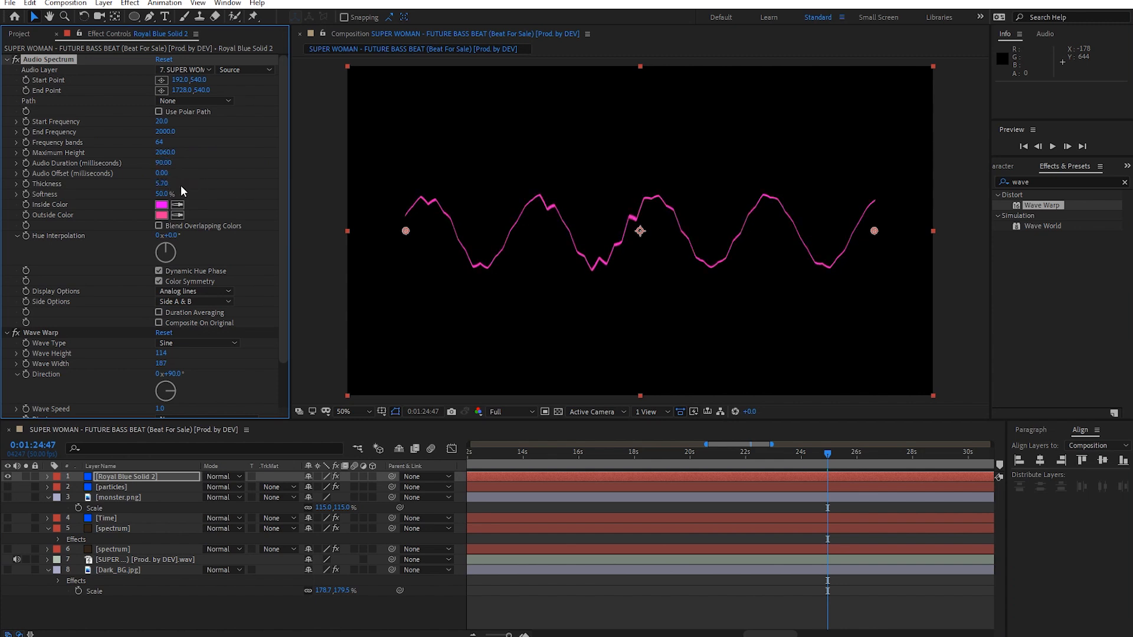
pyautogui.click(821, 455)
pyautogui.press('space')
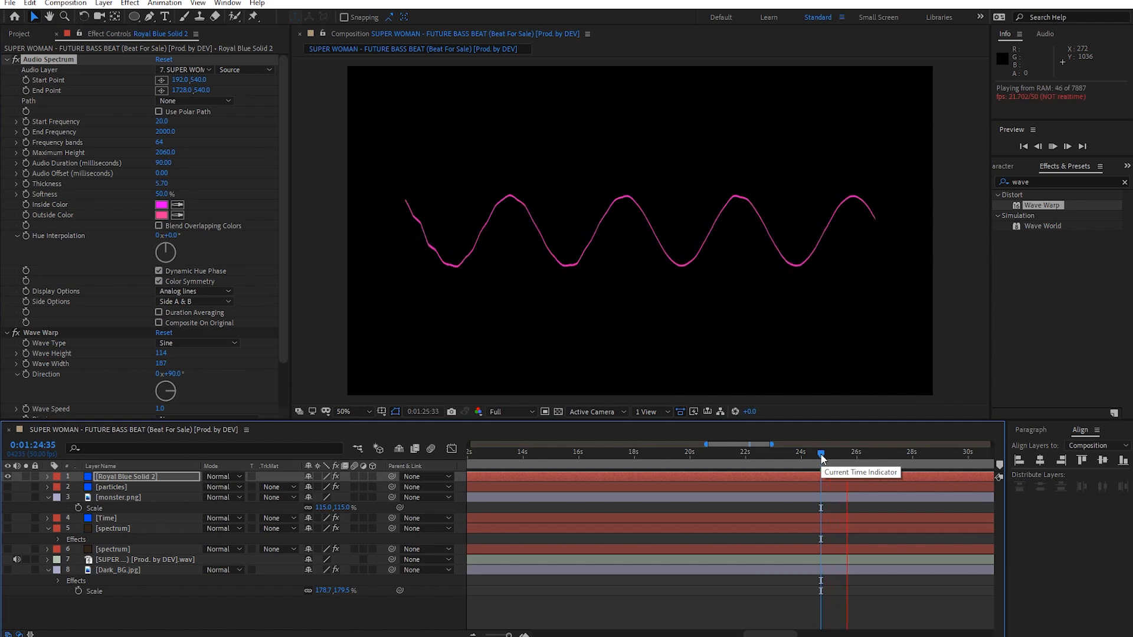
pyautogui.press('space')
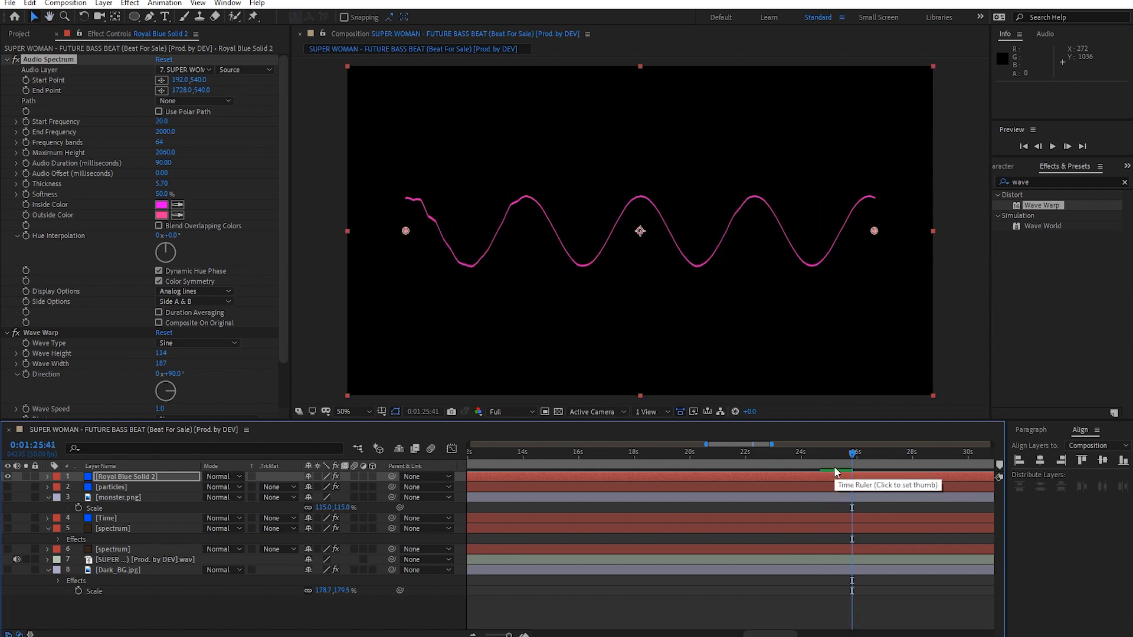
# - Delete the royal blue solid layer with its effects and move the current time to 0:01:22:38
pyautogui.click(7, 60)
pyautogui.click(6, 69)
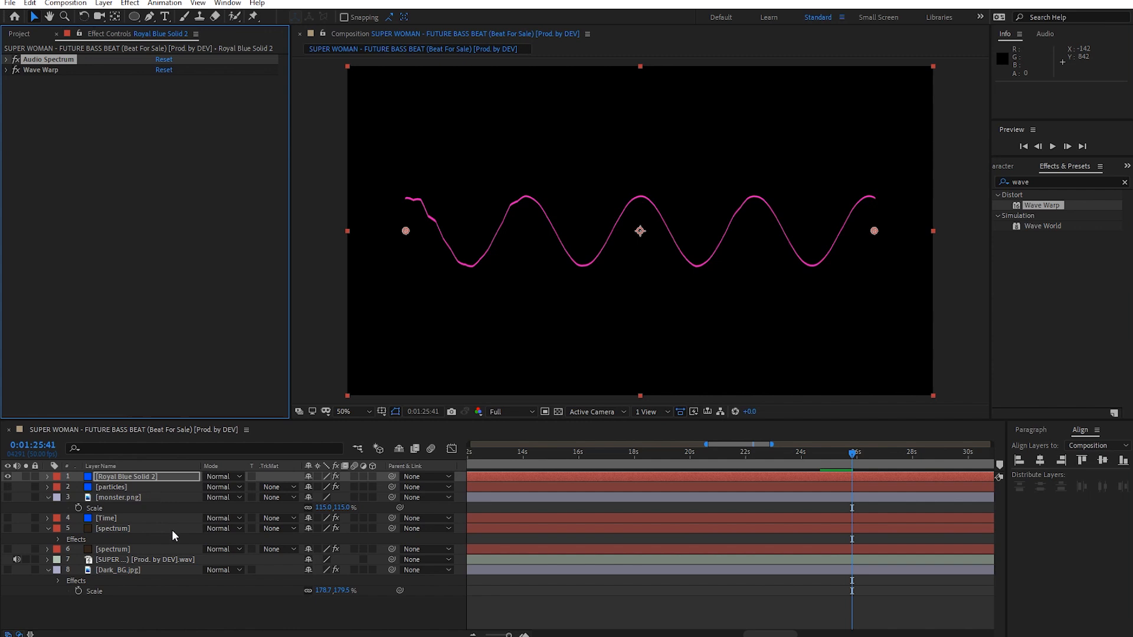
pyautogui.press('Delete')
pyautogui.moveTo(755, 447)
pyautogui.mouseDown()
pyautogui.moveTo(791, 452)
pyautogui.moveTo(754, 445)
pyautogui.moveTo(781, 460)
pyautogui.moveTo(766, 460)
pyautogui.mouseUp()
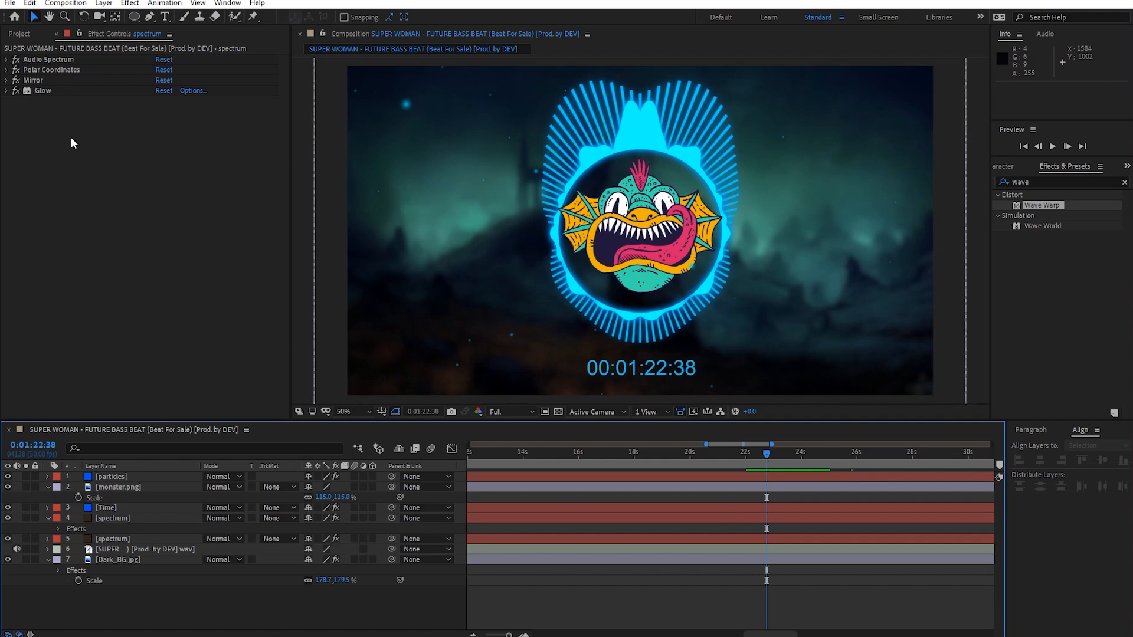
# - Delete all items from the project, including the Solids folder and its contents
pyautogui.click(19, 34)
pyautogui.hotkey('ctrl', 'a')
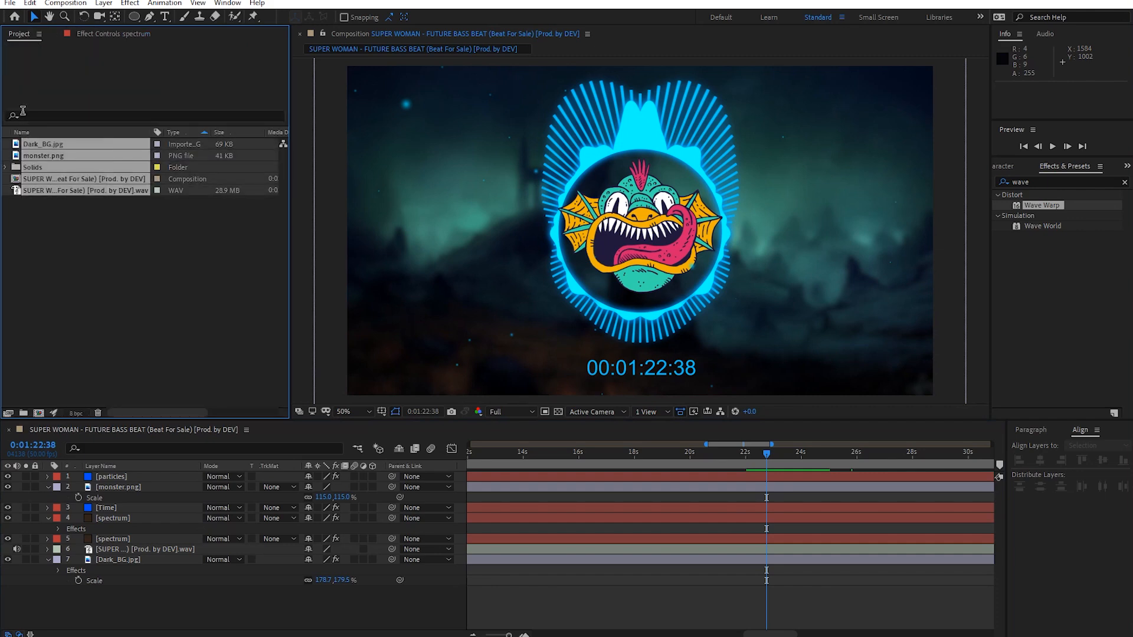
pyautogui.press('Delete')
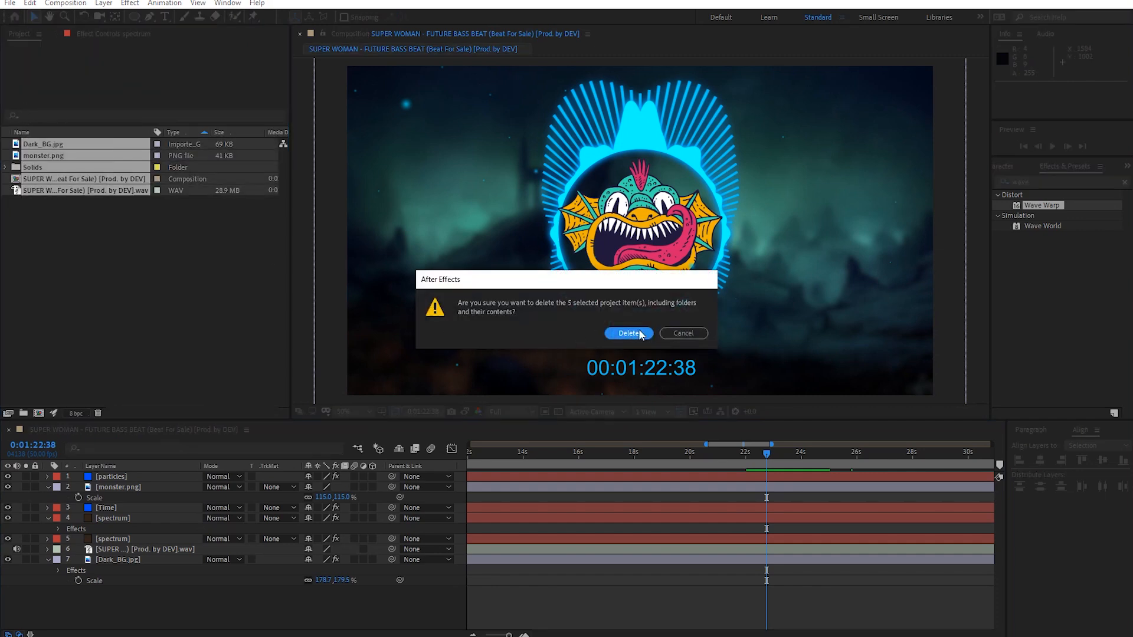
pyautogui.click(633, 332)
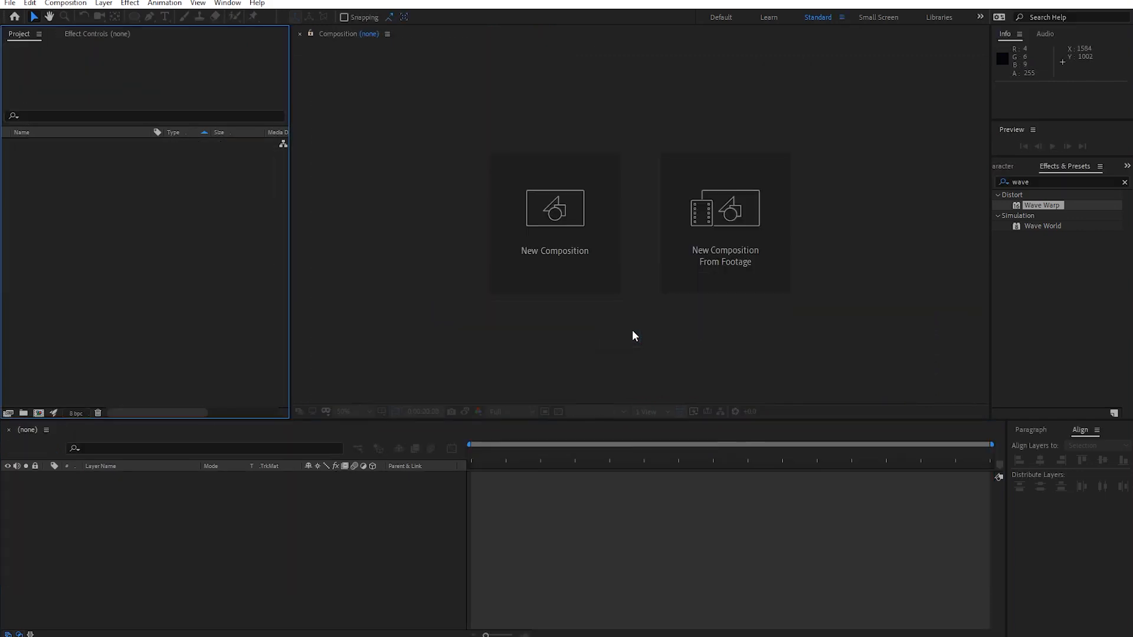
# - Create a new 1920 x 1080 composition at 50 fps
pyautogui.click(564, 247)
pyautogui.click(348, 457)
pyautogui.rightClick(289, 512)
pyautogui.click(232, 518)
pyautogui.rightClick(270, 508)
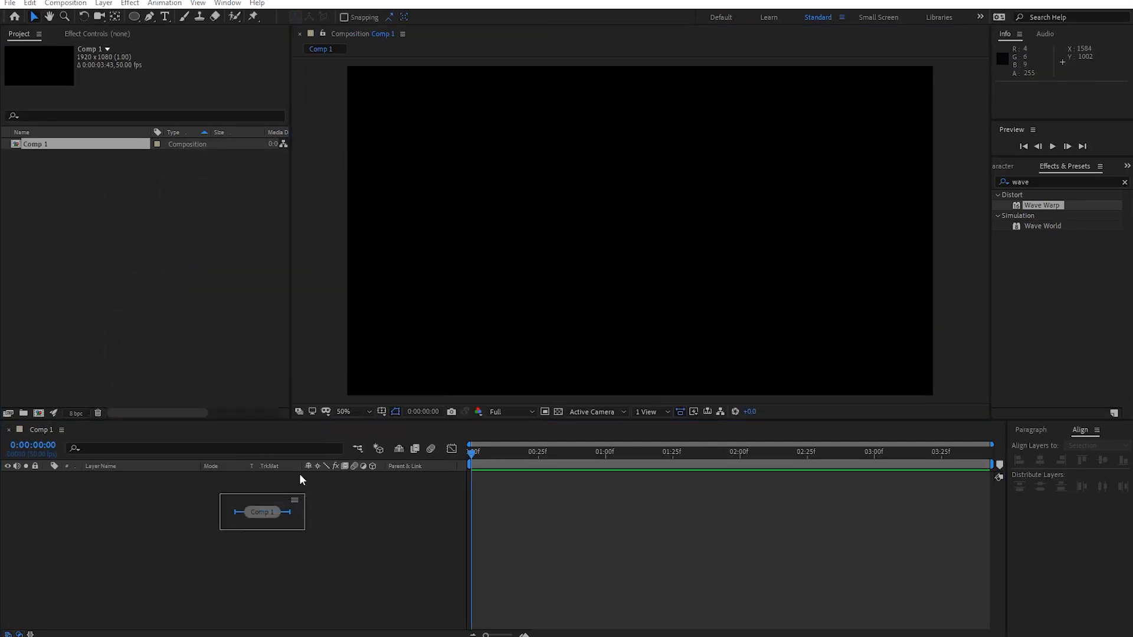
# - Add a gray solid layer at 1920 x 1080 px to the new composition
pyautogui.rightClick(302, 541)
pyautogui.moveTo(354, 403)
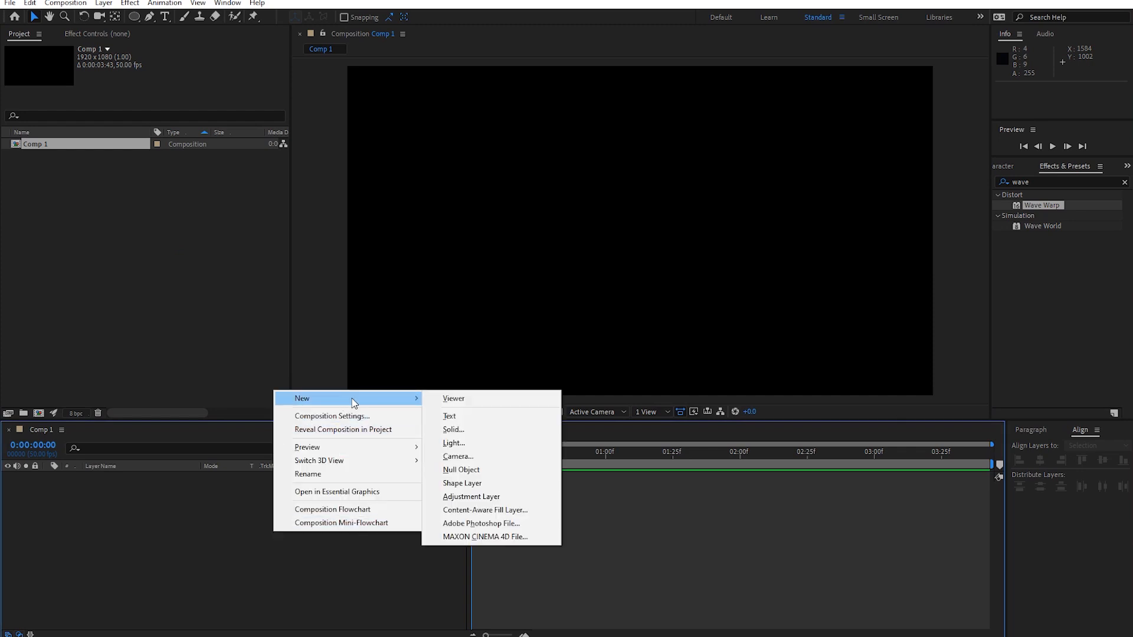
pyautogui.click(483, 429)
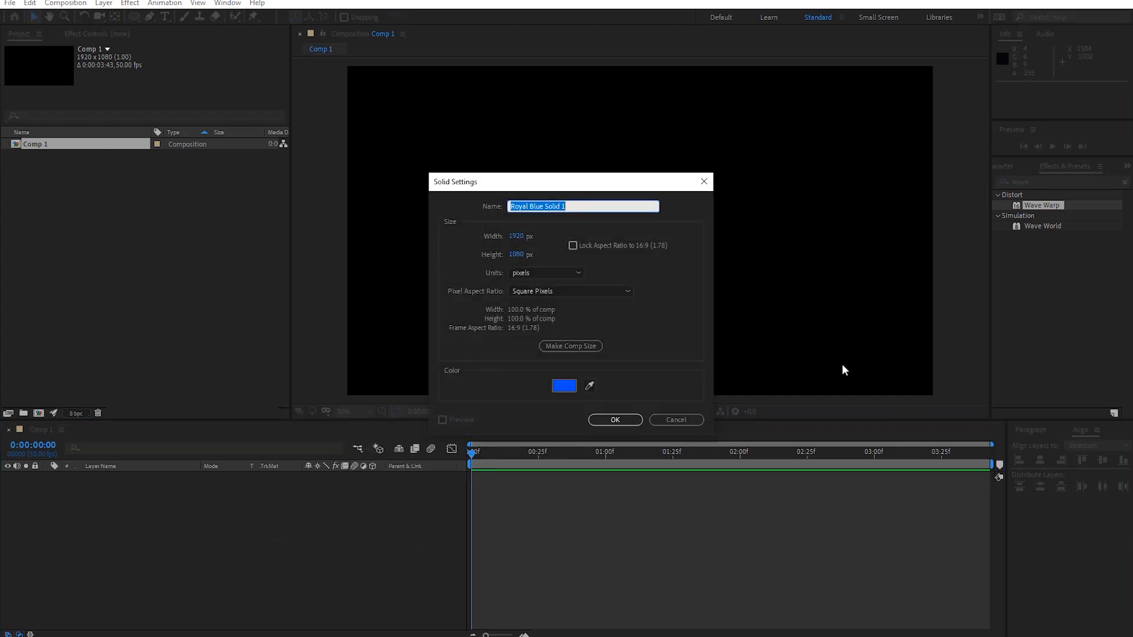
pyautogui.click(564, 386)
pyautogui.moveTo(825, 385); pyautogui.dragTo(744, 396)
pyautogui.click(1021, 334)
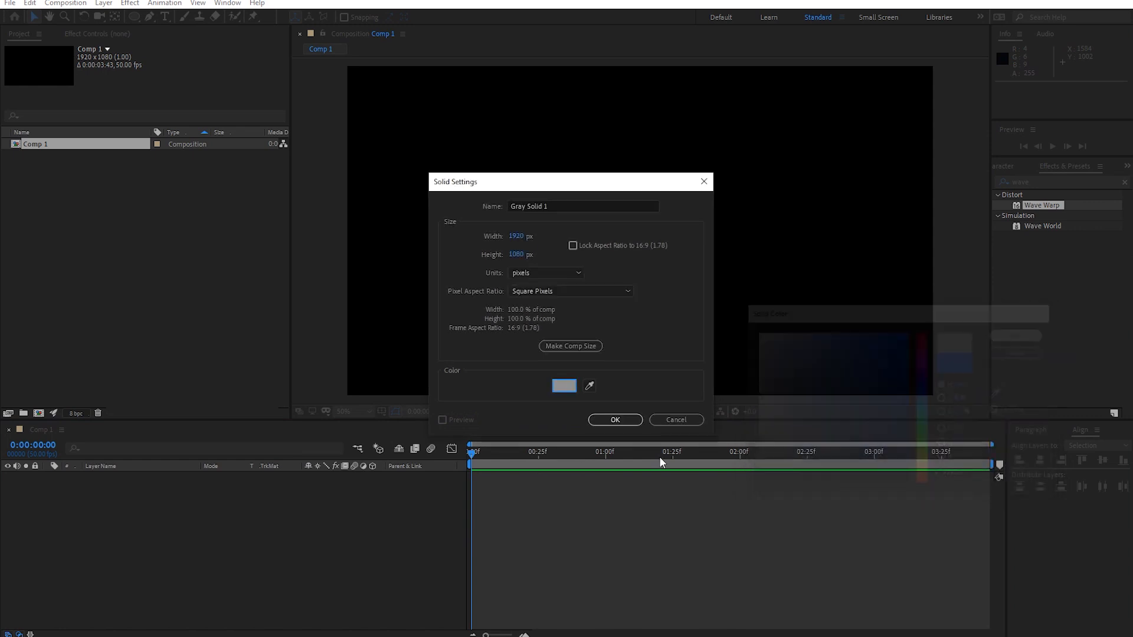
pyautogui.click(615, 419)
# - Add a text layer reading "LOGO" above the gray solid
pyautogui.rightClick(249, 544)
pyautogui.moveTo(305, 412)
pyautogui.click(499, 427)
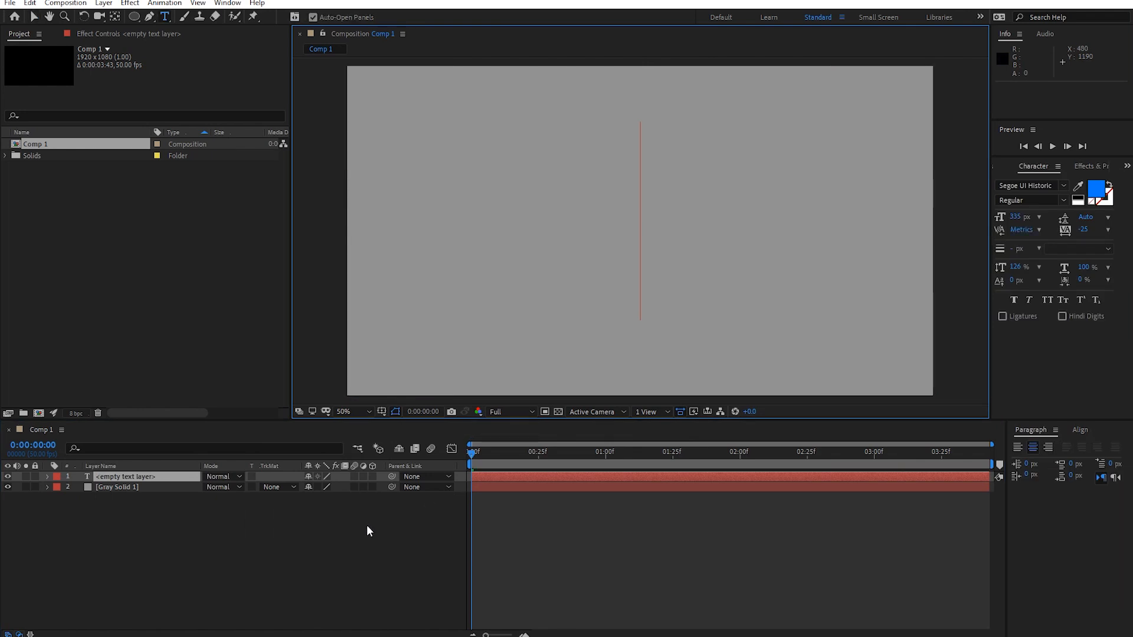
pyautogui.write('LOGO')
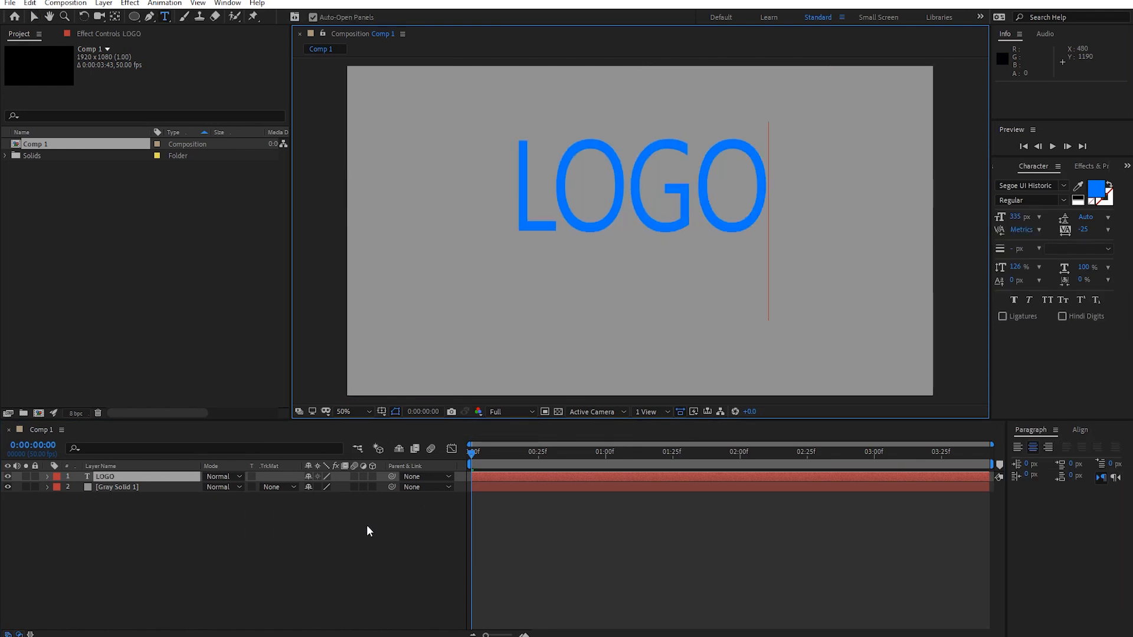
# - Change the fill colour of the LOGO text to bright green, 60F000
pyautogui.click(161, 476)
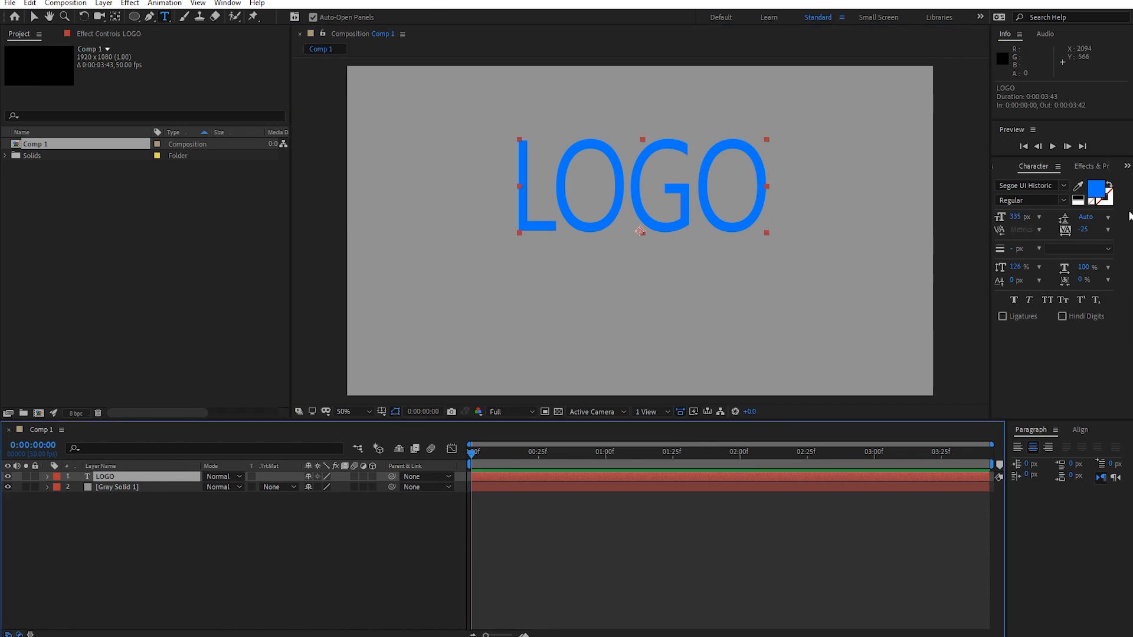
pyautogui.click(1095, 193)
pyautogui.click(923, 459)
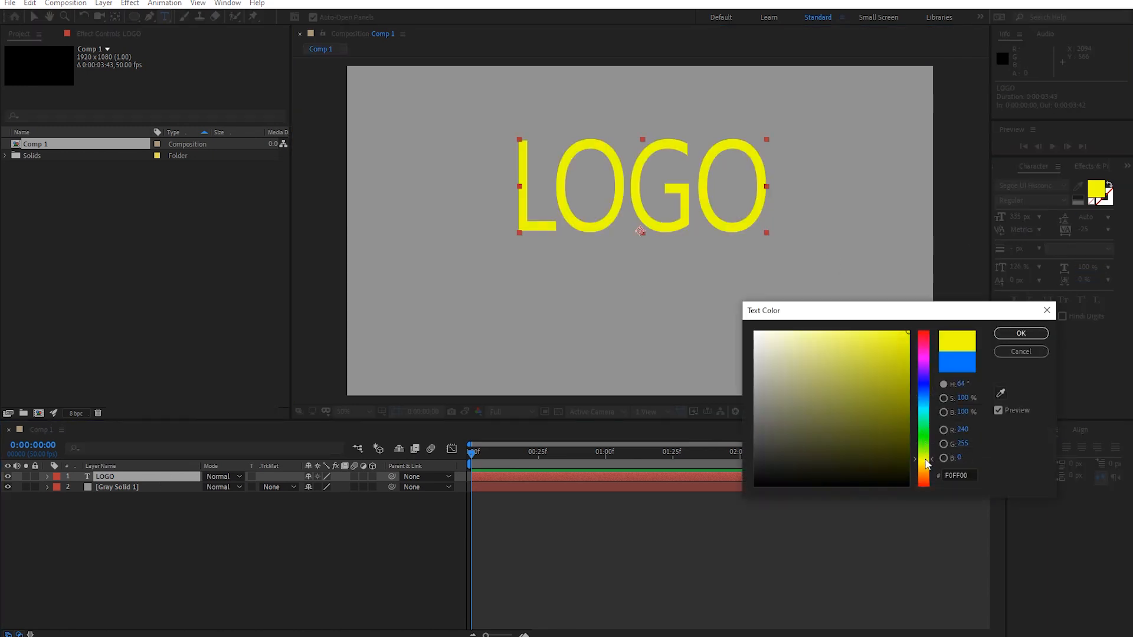
pyautogui.click(908, 375)
pyautogui.moveTo(926, 469); pyautogui.dragTo(930, 445)
pyautogui.moveTo(909, 370); pyautogui.dragTo(918, 337)
pyautogui.click(1021, 333)
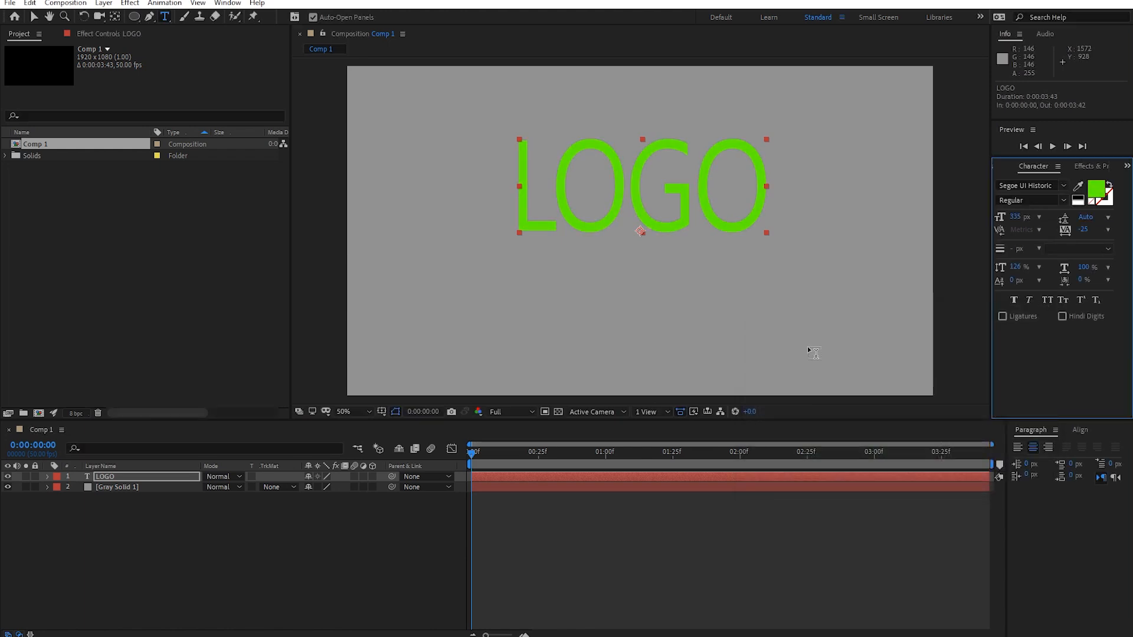
# - Restyle the LOGO text with the Bebas Neue font and a bright yellow fill
pyautogui.click(1039, 184)
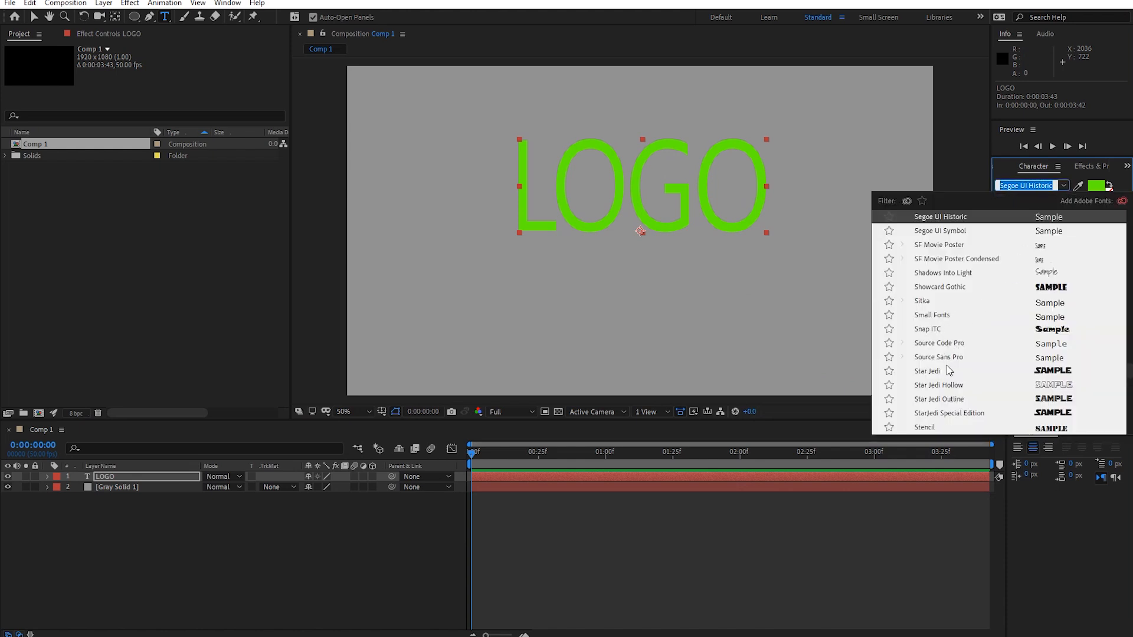
pyautogui.click(1096, 186)
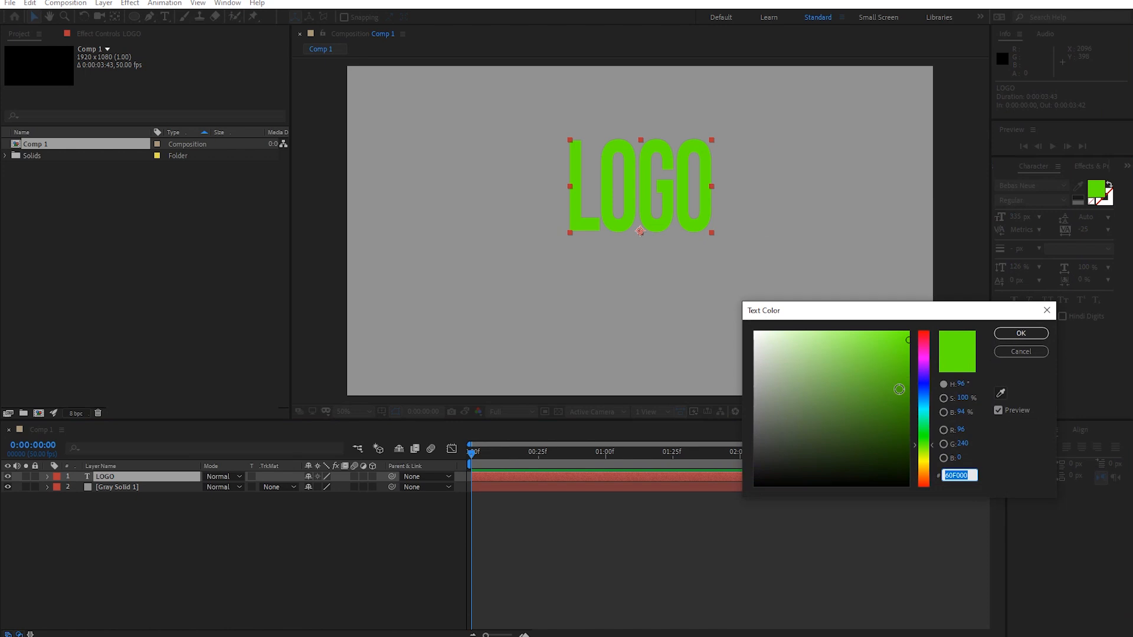
pyautogui.moveTo(908, 334); pyautogui.dragTo(926, 461)
pyautogui.click(1021, 333)
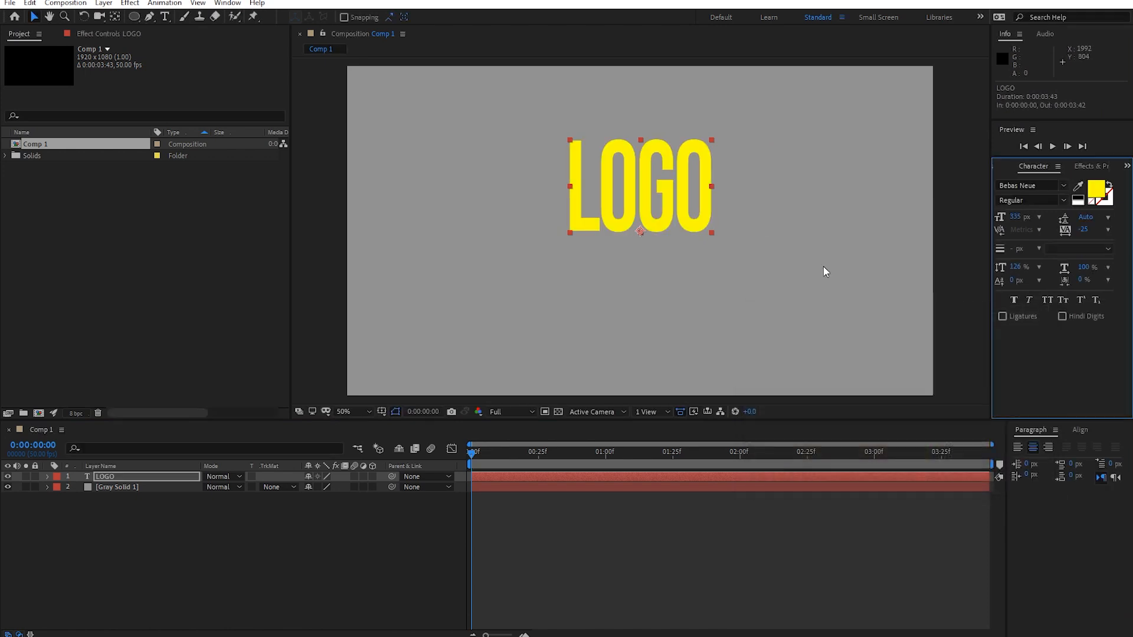
# - Move the LOGO text down to the middle of the composition and deselect it
pyautogui.moveTo(648, 222); pyautogui.dragTo(636, 262)
pyautogui.click(593, 331)
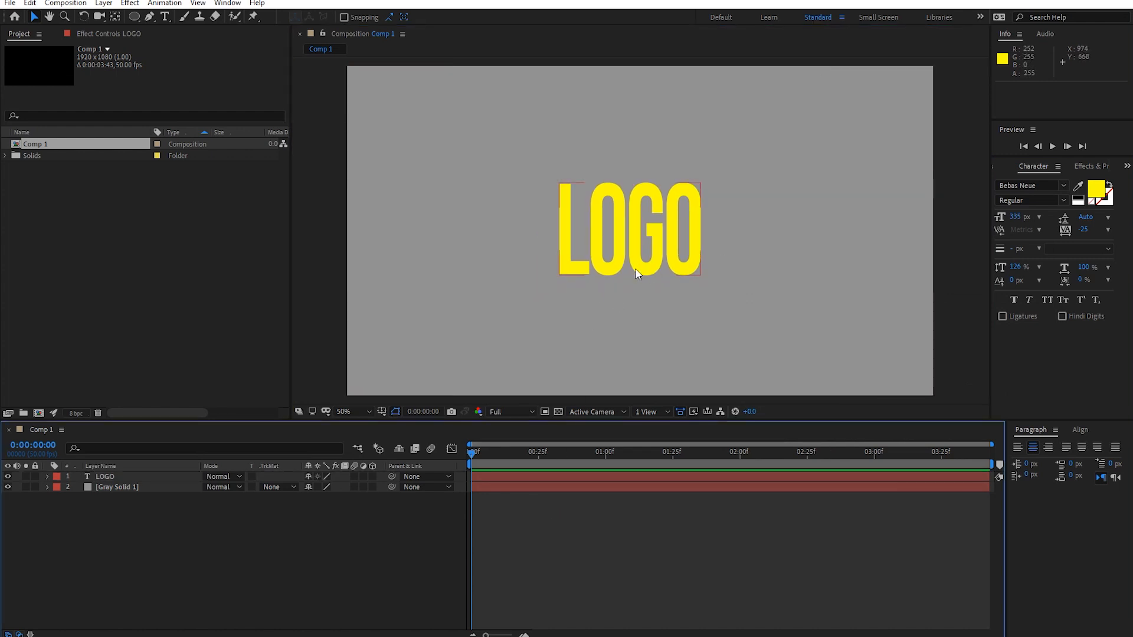
# - Add a Drop Shadow layer style to the LOGO layer and look through its settings
pyautogui.click(104, 3)
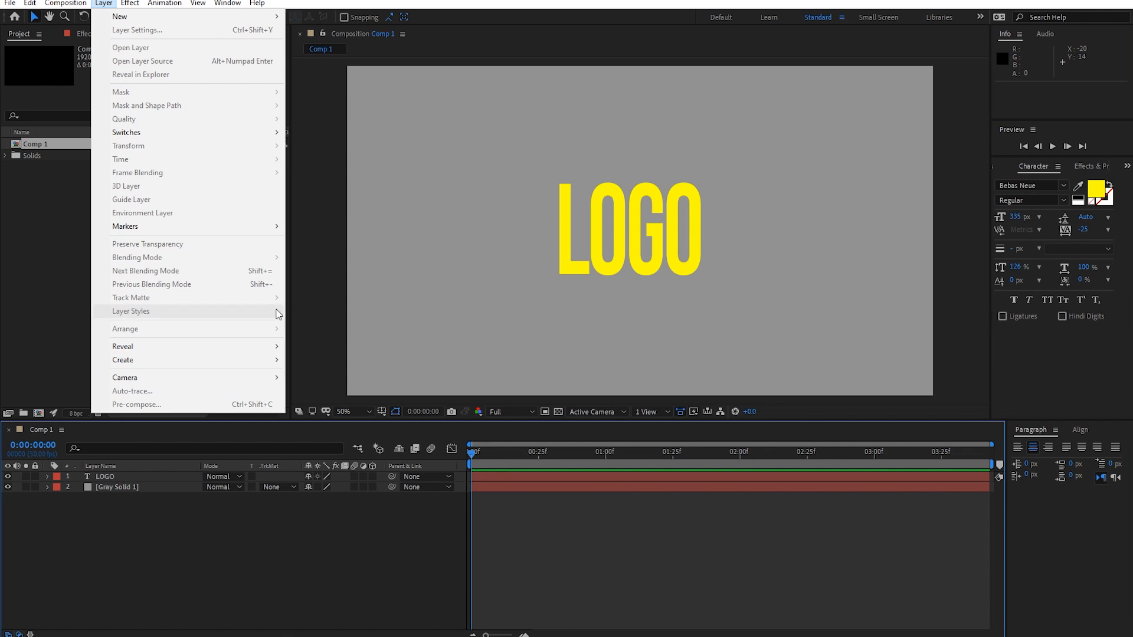
pyautogui.click(106, 480)
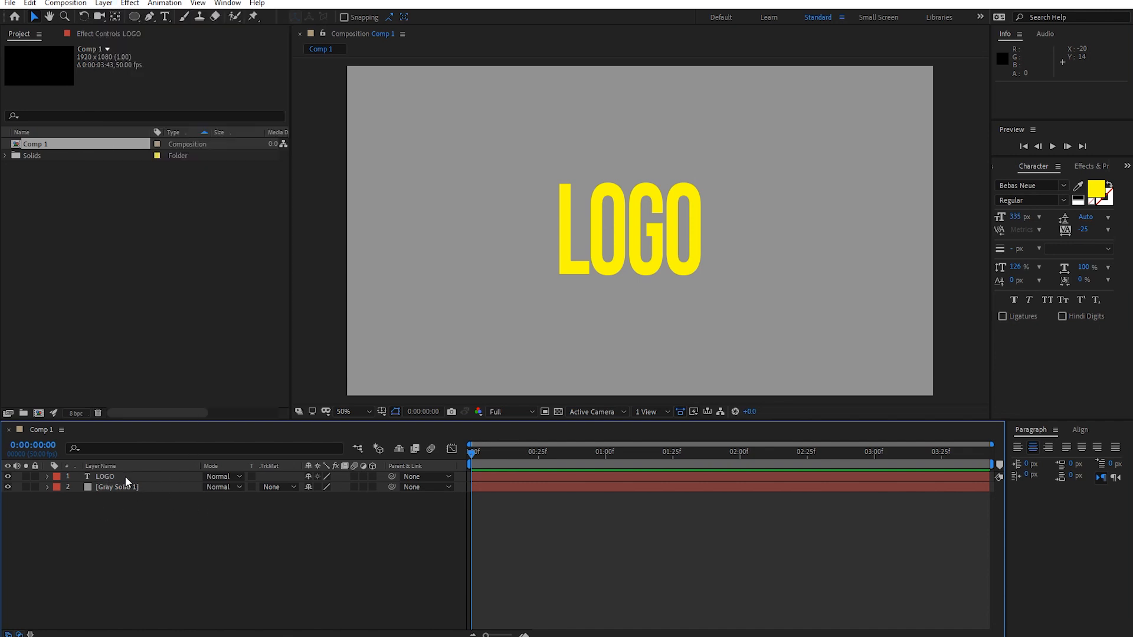
pyautogui.click(125, 476)
pyautogui.click(105, 5)
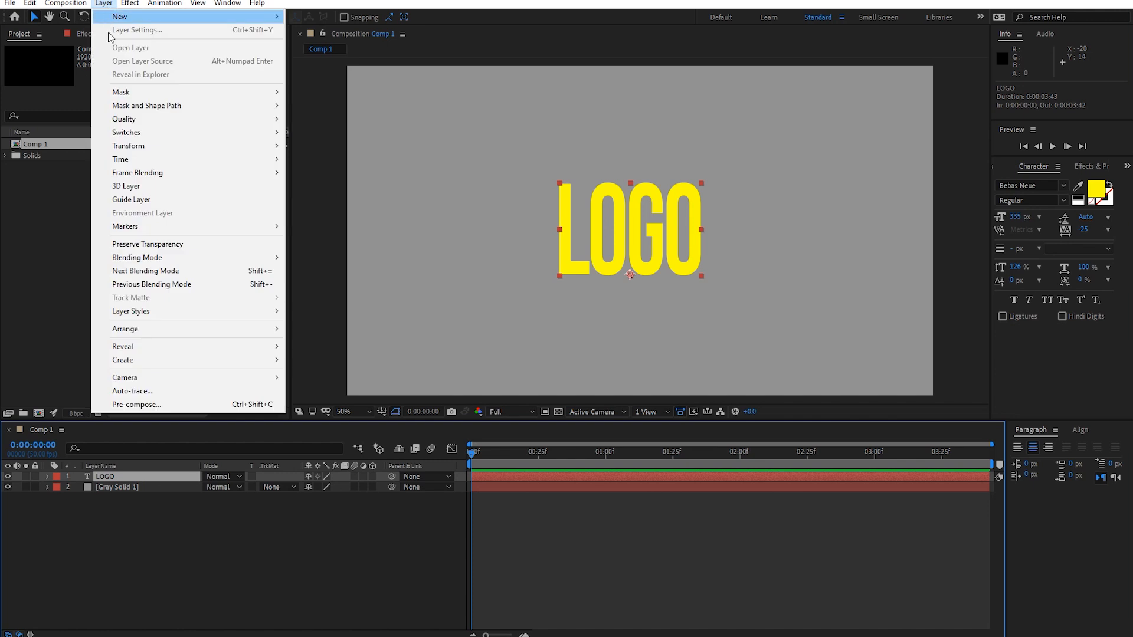
pyautogui.moveTo(277, 311)
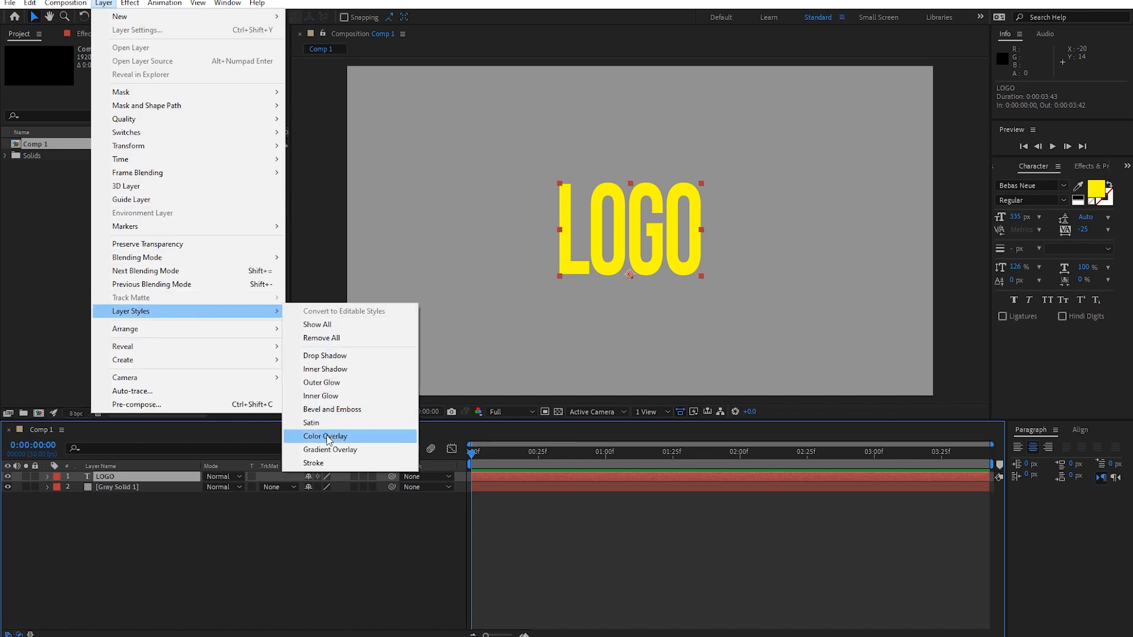
pyautogui.click(342, 356)
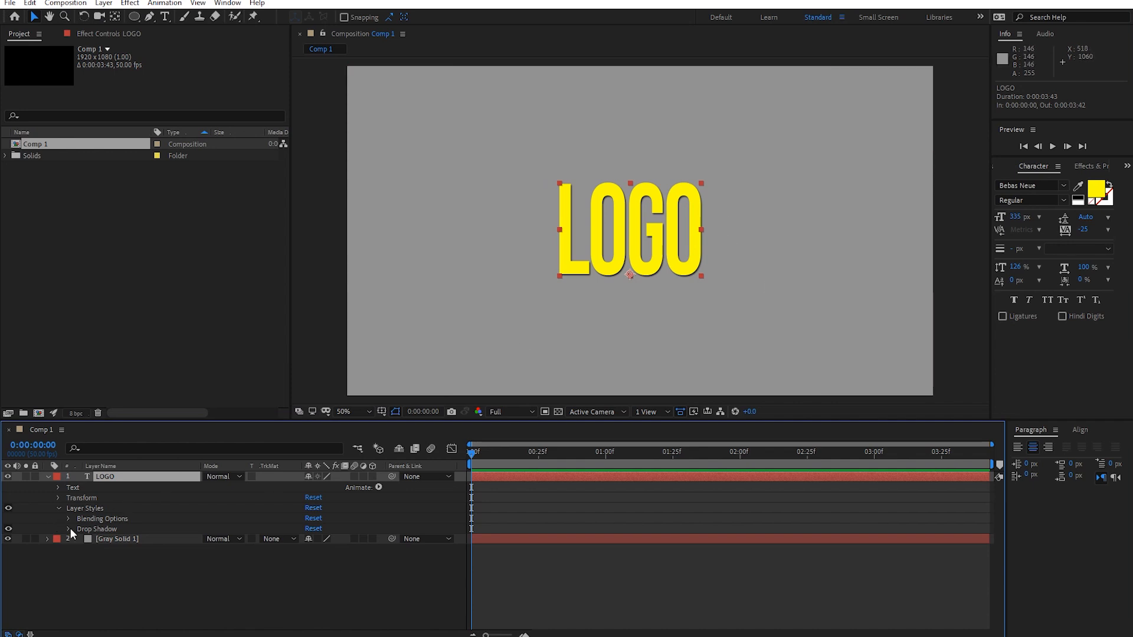
pyautogui.click(66, 529)
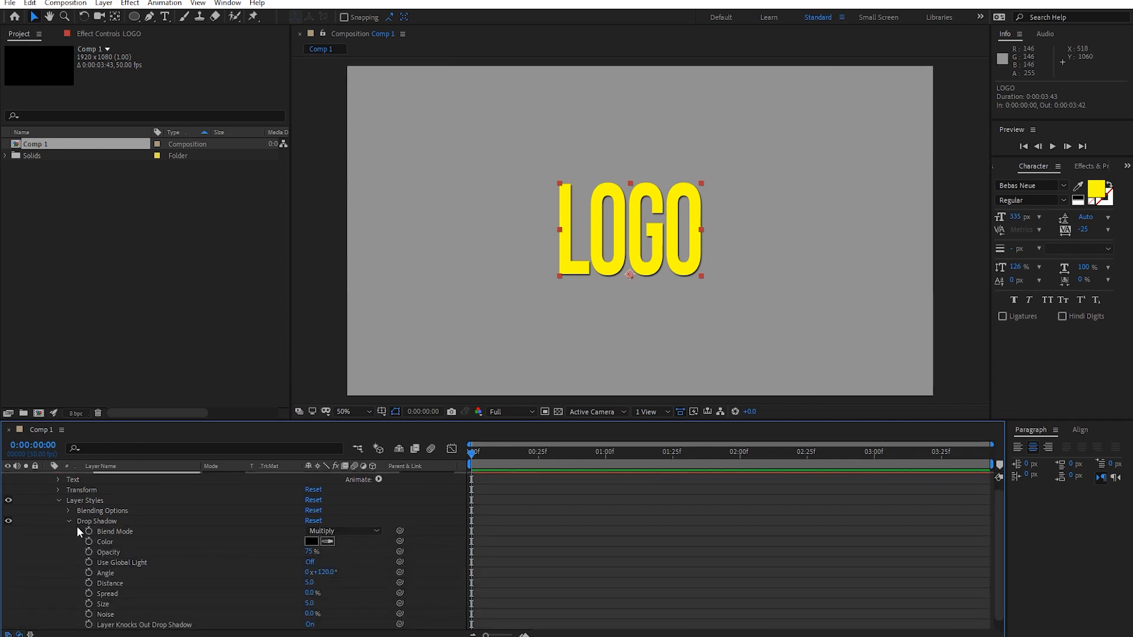
pyautogui.click(68, 522)
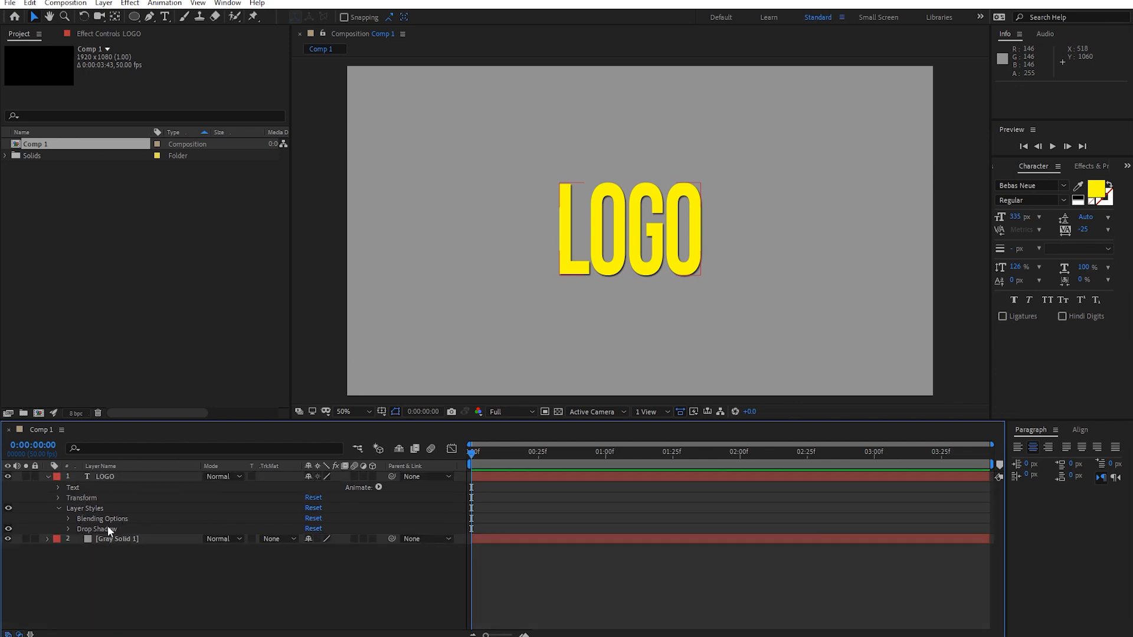
# - Delete all layer styles from the LOGO layer
pyautogui.click(99, 37)
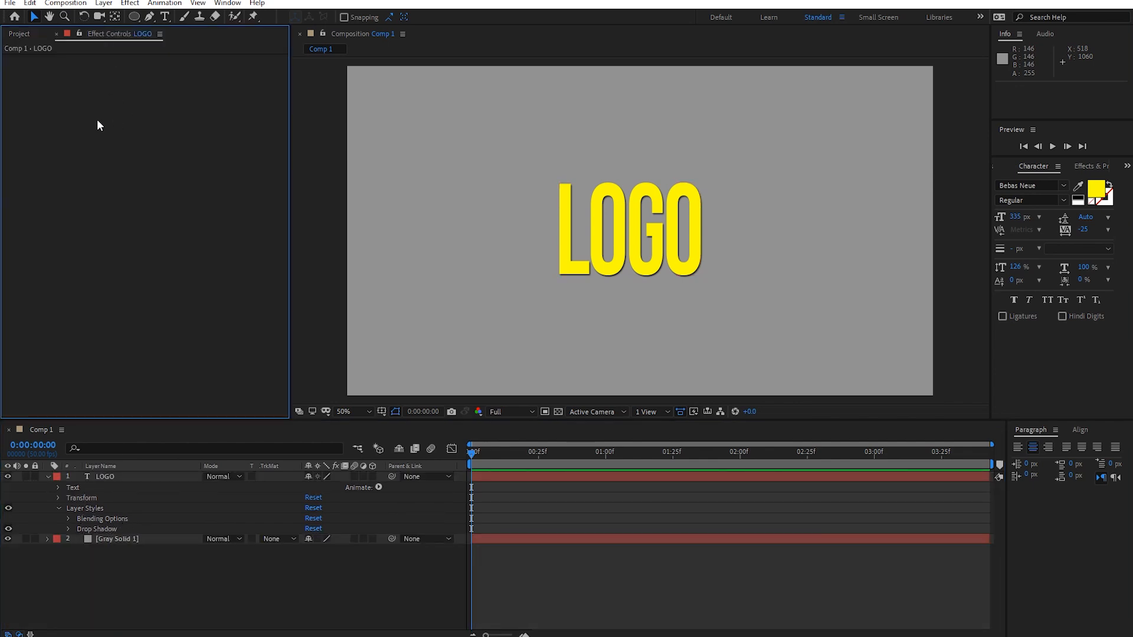
pyautogui.click(89, 509)
pyautogui.press('Delete')
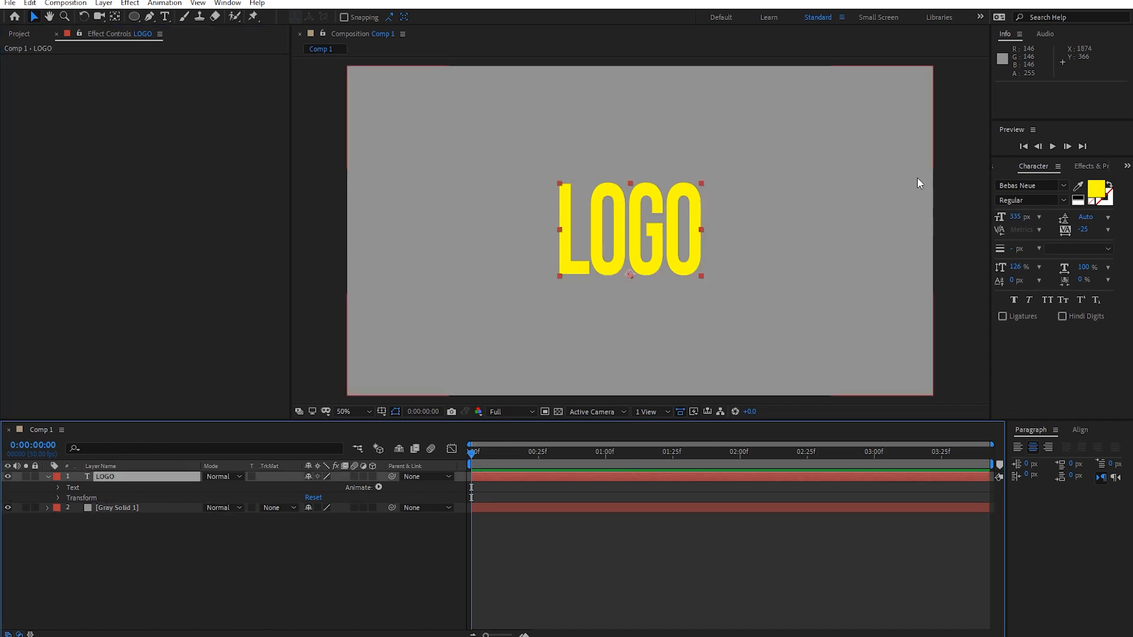
# - Find the Drop Shadow effect under Perspective and apply it to the LOGO layer
pyautogui.click(1092, 166)
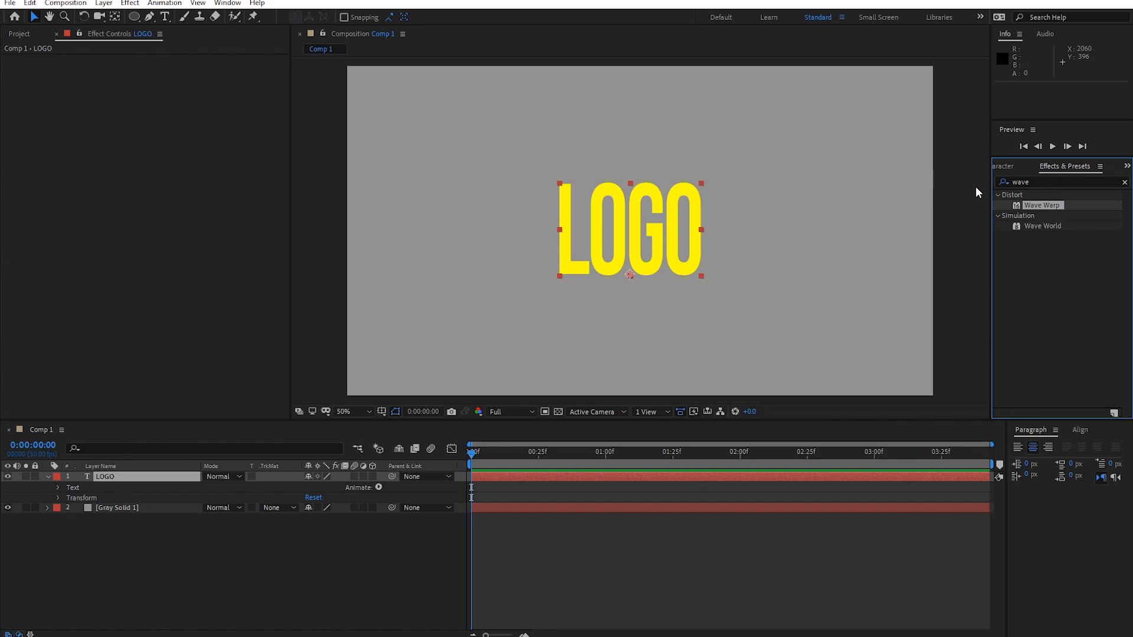
pyautogui.click(1019, 182)
pyautogui.write('dr')
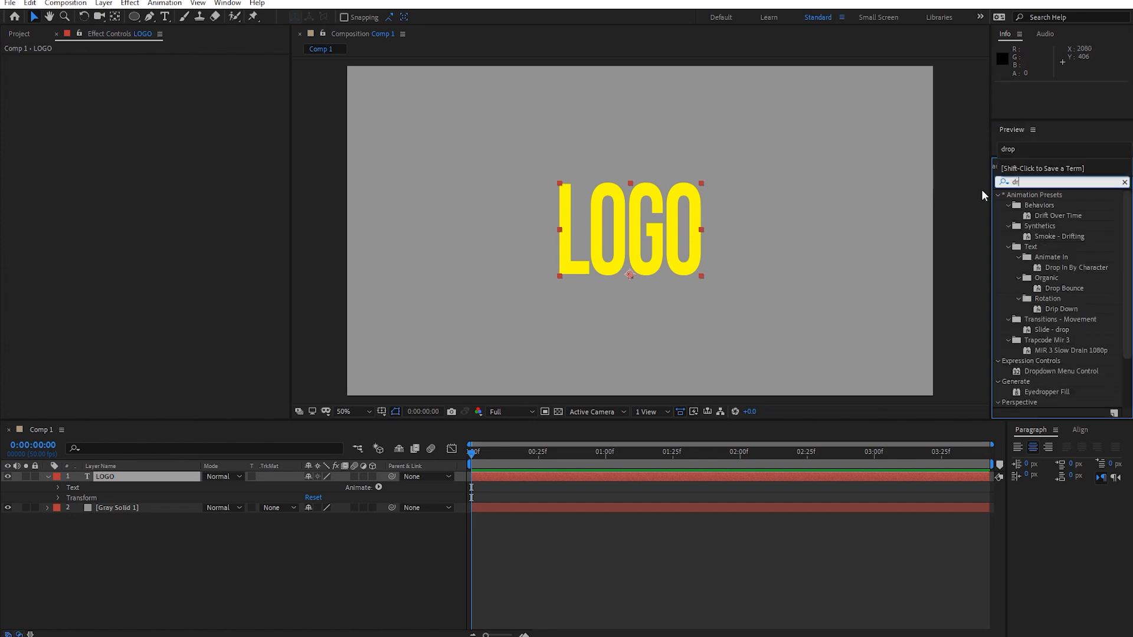
pyautogui.write('op sha')
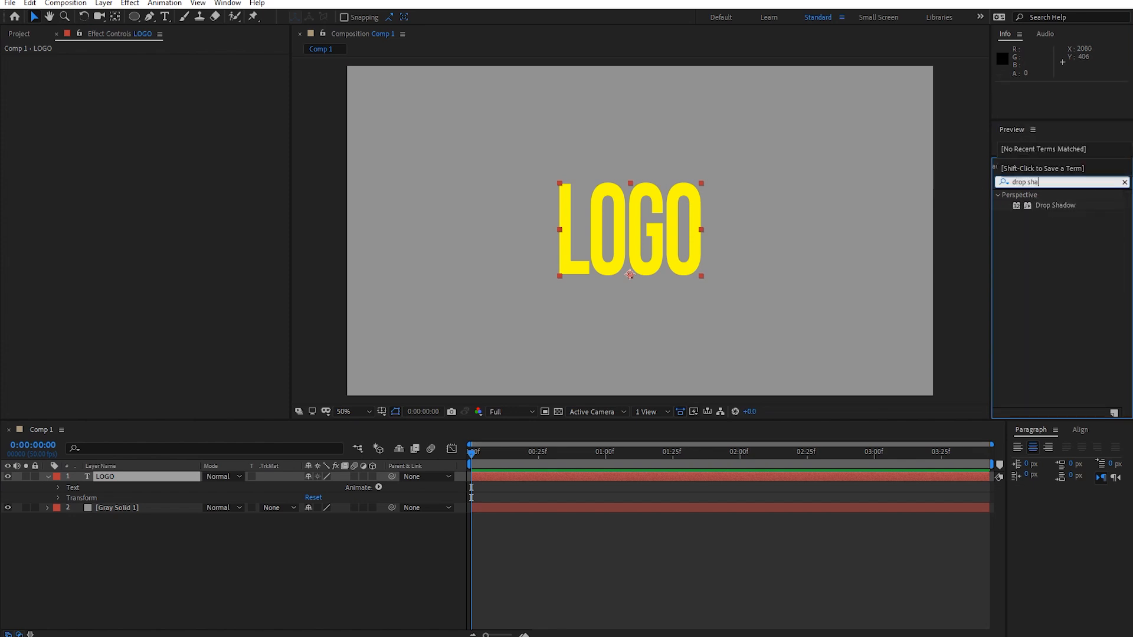
pyautogui.click(1058, 205)
pyautogui.moveTo(1058, 207); pyautogui.dragTo(141, 477)
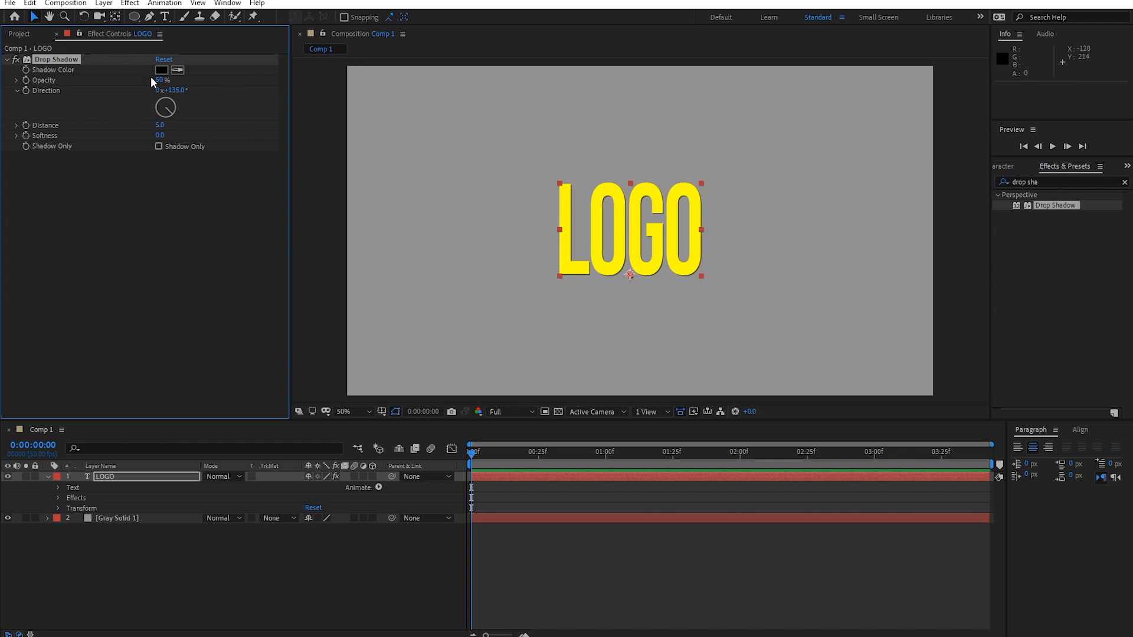
# - Set the LOGO drop shadow's distance to 47 and its softness to 35
pyautogui.moveTo(163, 129); pyautogui.dragTo(187, 139)
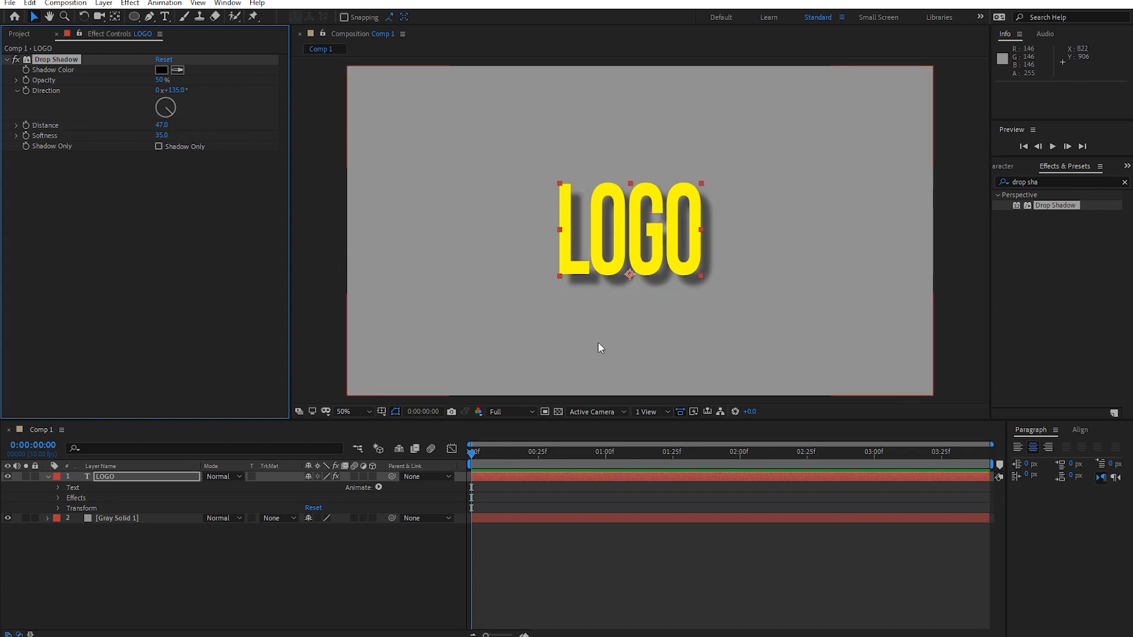
pyautogui.press('/')
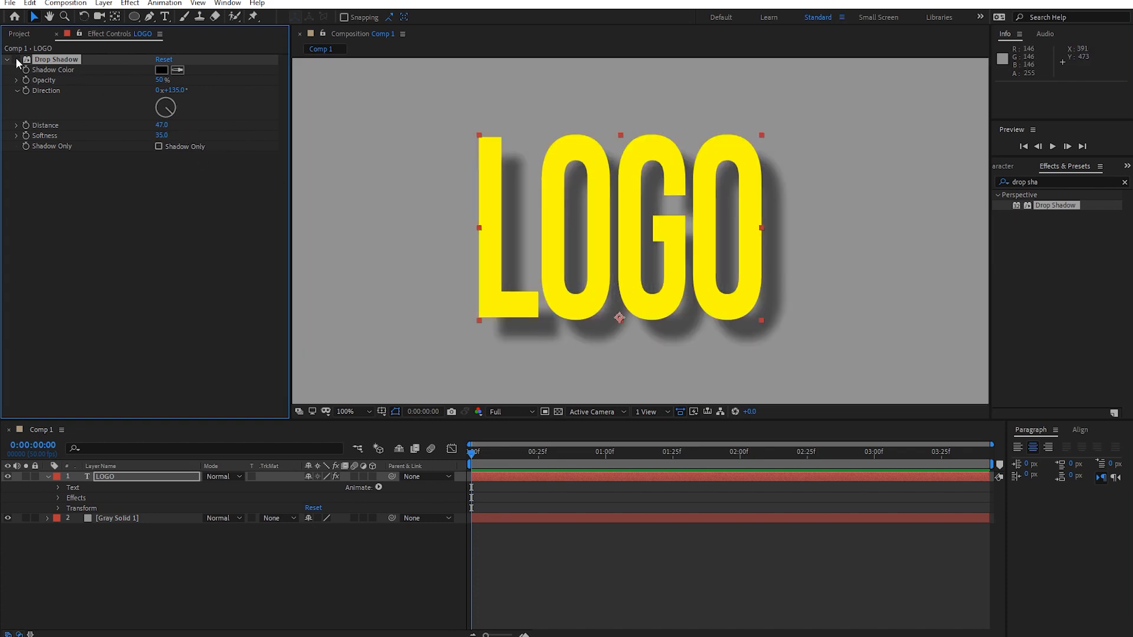
pyautogui.click(1027, 182)
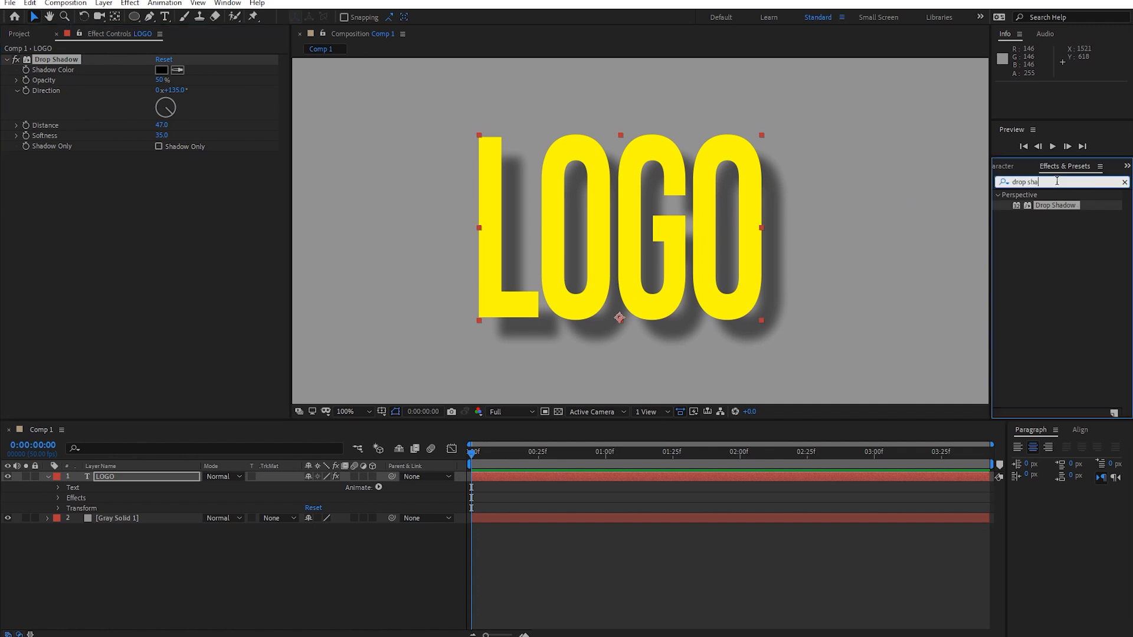
pyautogui.click(719, 546)
pyautogui.click(248, 493)
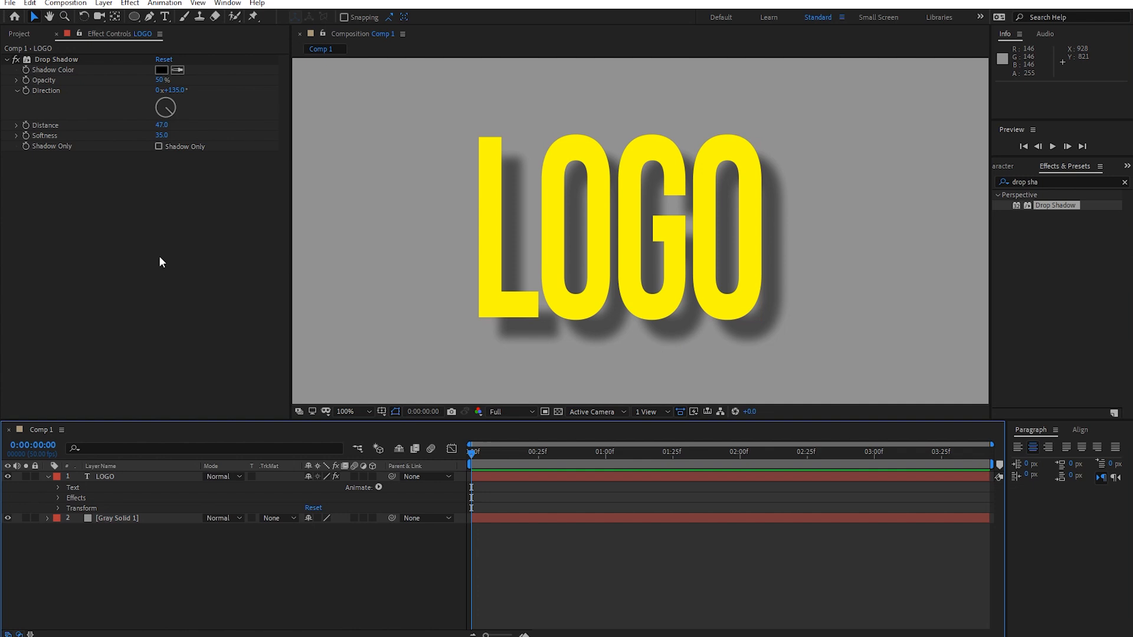
# - Search the effects for "bevel" and apply Bevel Alpha to the LOGO text
pyautogui.click(1047, 183)
pyautogui.write('bevel')
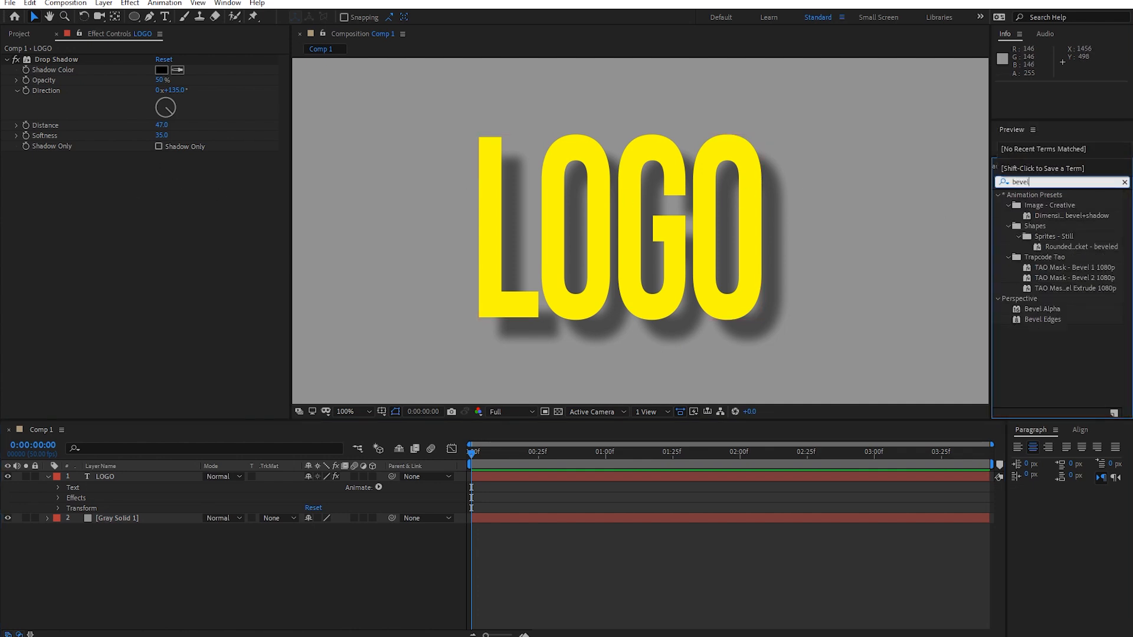
pyautogui.moveTo(1042, 309); pyautogui.dragTo(436, 322)
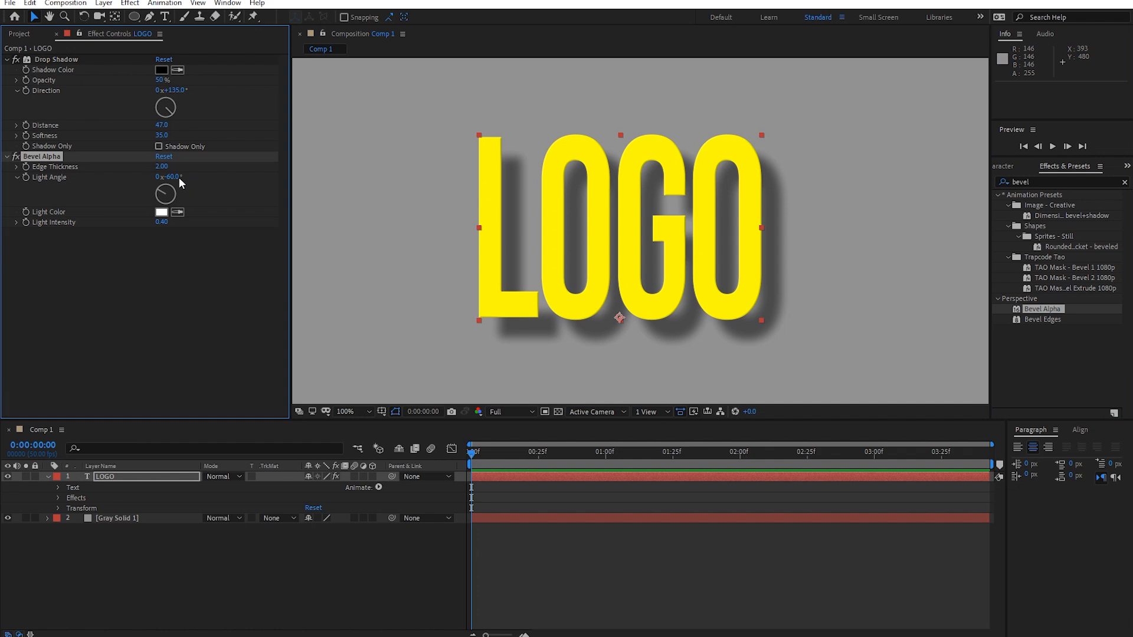
# - Set Bevel Alpha to edge thickness 11.50, light angle 103° and light intensity 0.51
pyautogui.moveTo(163, 169); pyautogui.dragTo(278, 179)
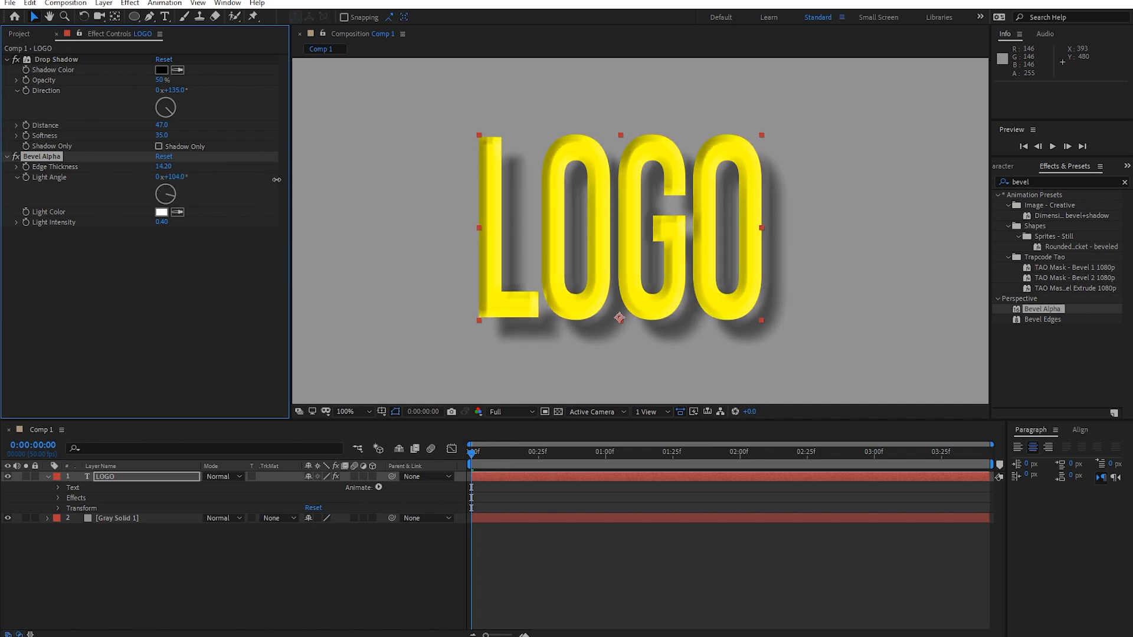
pyautogui.moveTo(164, 223); pyautogui.dragTo(207, 220)
pyautogui.moveTo(163, 167); pyautogui.dragTo(151, 167)
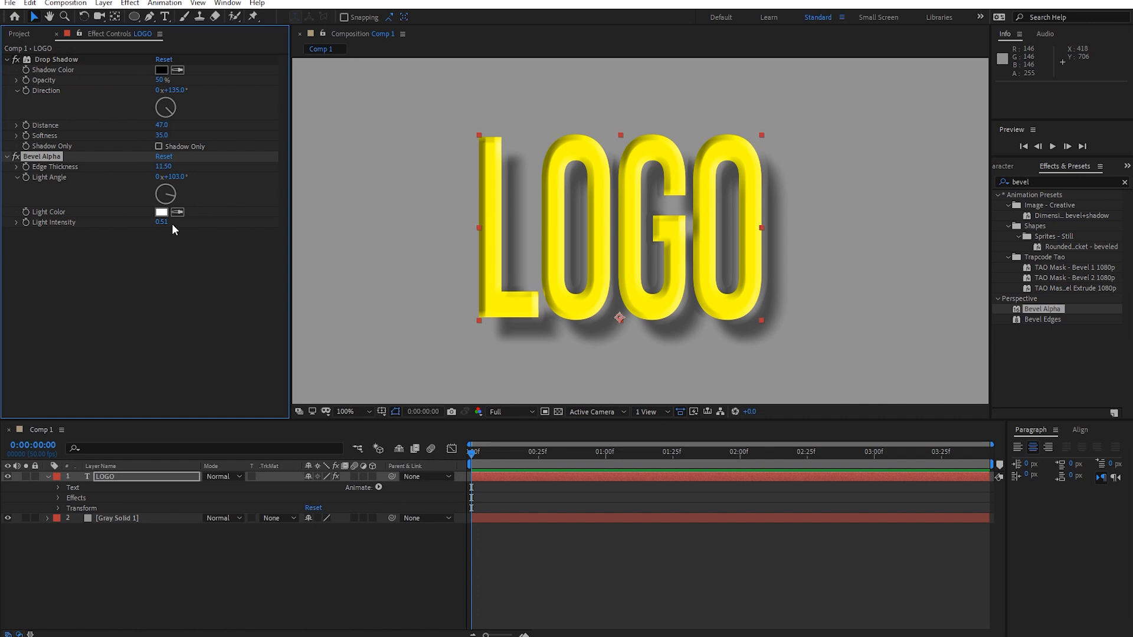
pyautogui.press(',')
pyautogui.press(',')
pyautogui.click(82, 311)
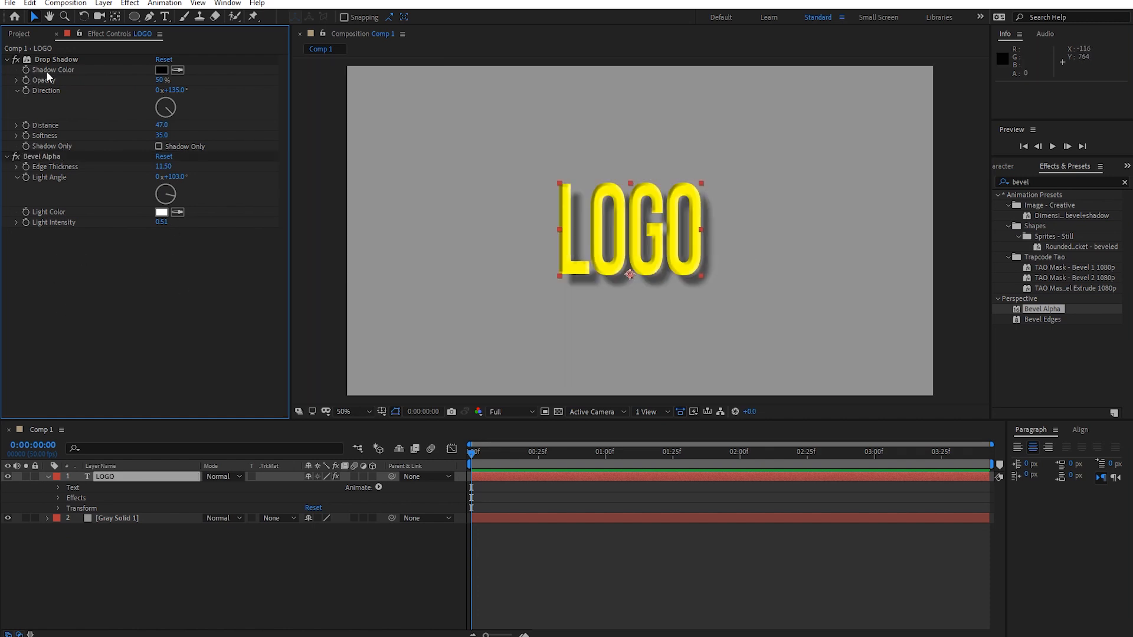
# - Delete the Bevel Alpha and Drop Shadow effects from the LOGO layer
pyautogui.click(48, 157)
pyautogui.press('Delete')
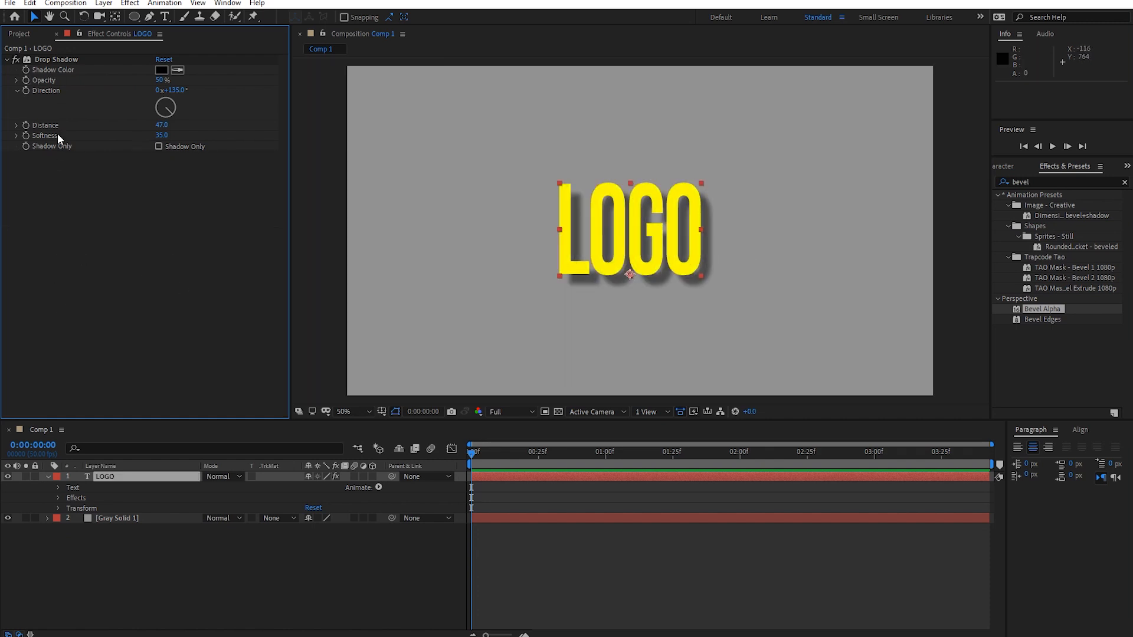
pyautogui.click(62, 59)
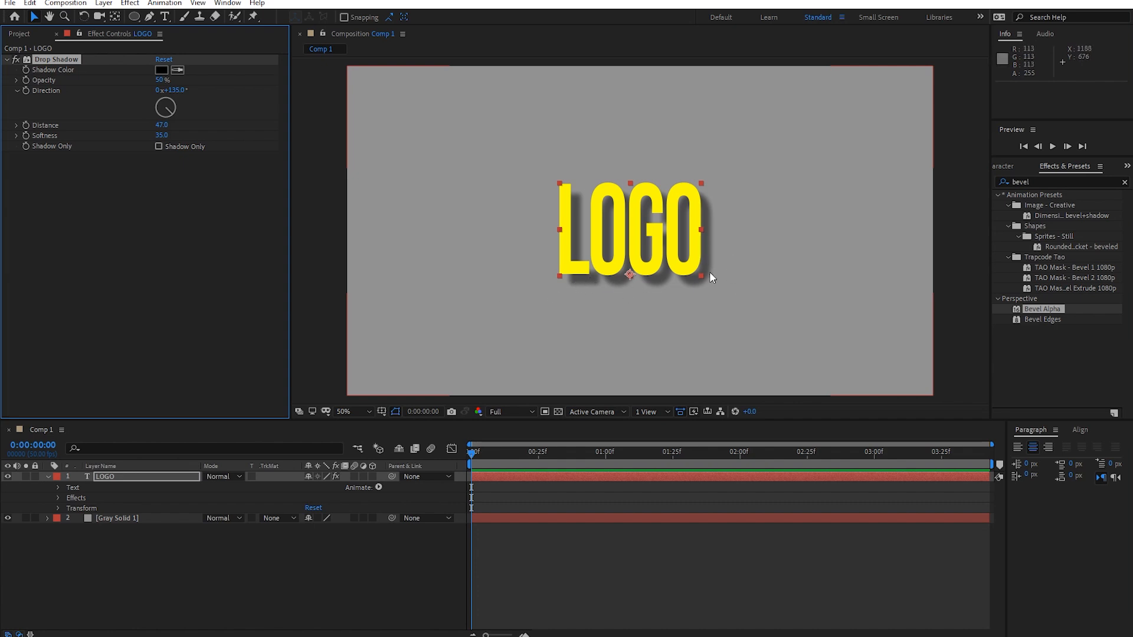
pyautogui.press('Delete')
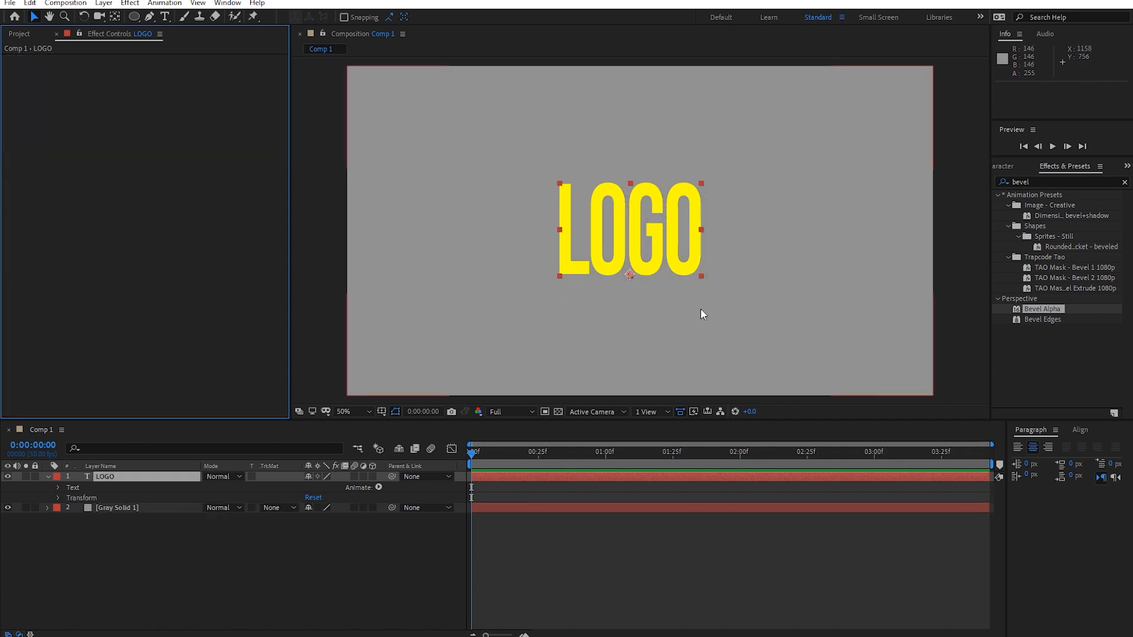
# - Duplicate the LOGO layer and place the copy directly beneath the original
pyautogui.click(112, 477)
pyautogui.hotkey('ctrl', 'd')
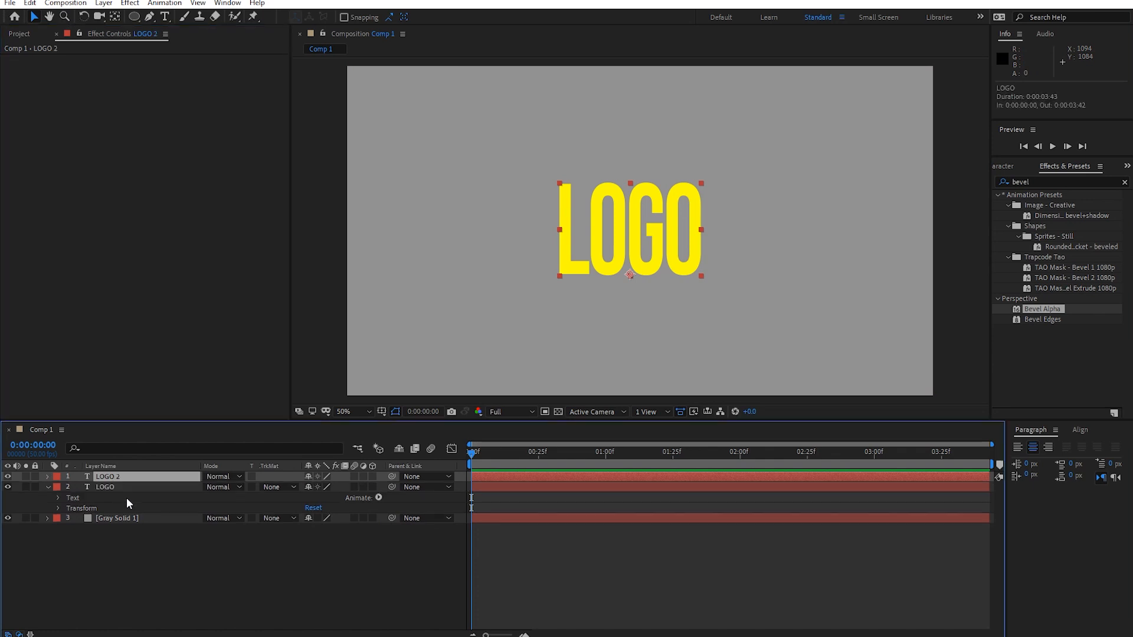
pyautogui.moveTo(118, 479); pyautogui.dragTo(119, 502)
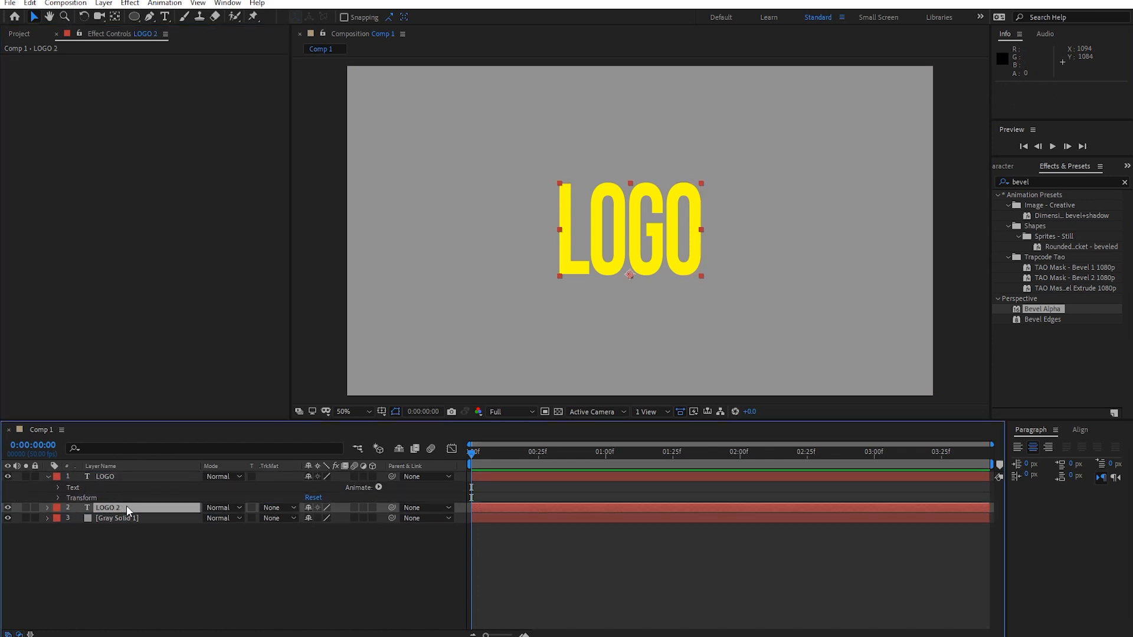
# - Rename the duplicated text layer to "Shadow"
pyautogui.press('Return')
pyautogui.write('Shadow')
pyautogui.press('Return')
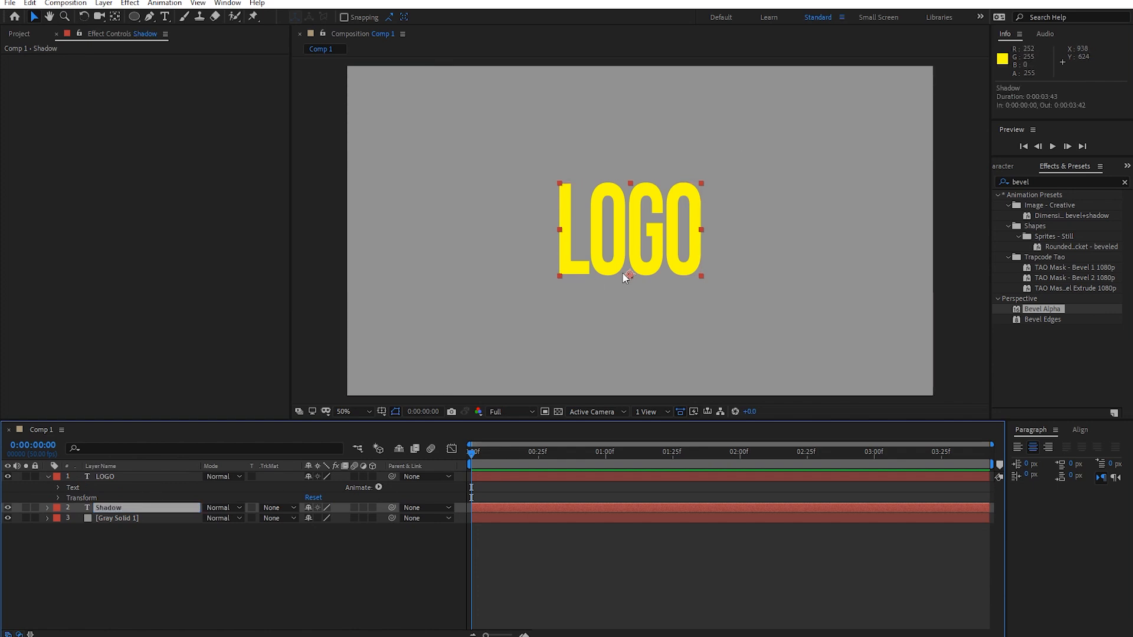
# - Hide the LOGO layer and change the Shadow layer's text fill to black
pyautogui.click(7, 476)
pyautogui.moveTo(987, 210); pyautogui.dragTo(963, 222)
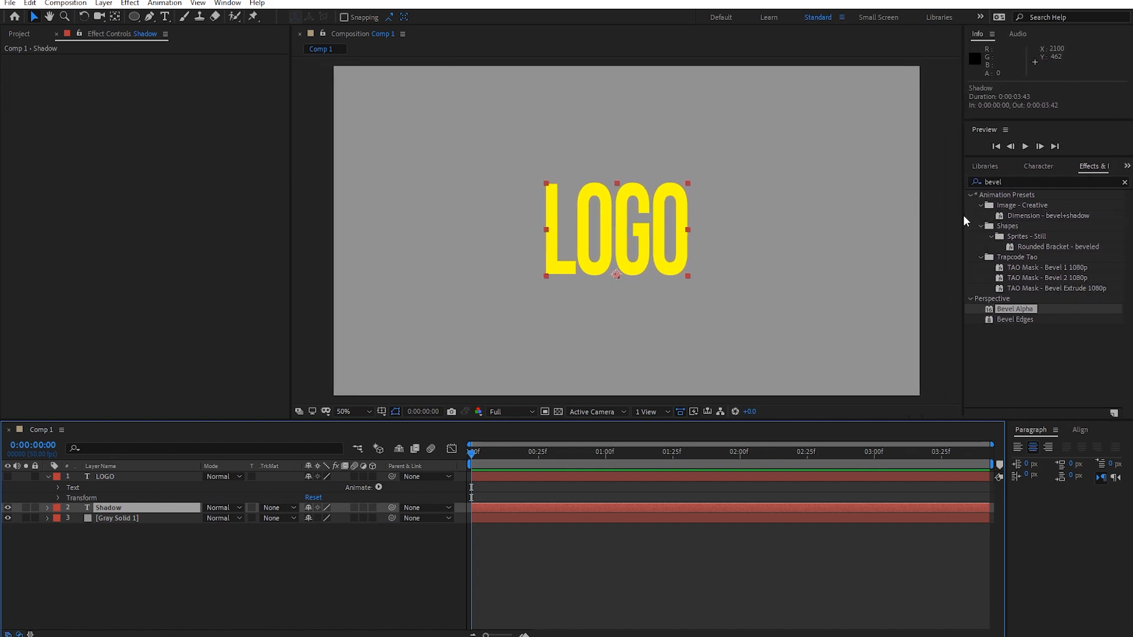
pyautogui.click(1038, 168)
pyautogui.click(1065, 194)
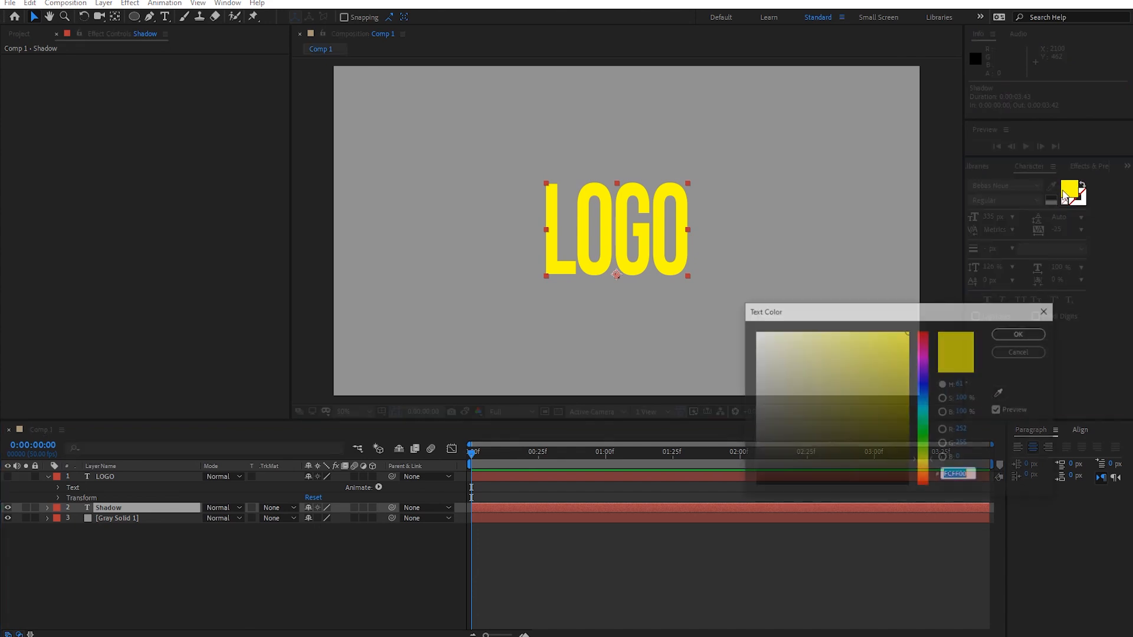
pyautogui.click(754, 485)
pyautogui.click(1022, 334)
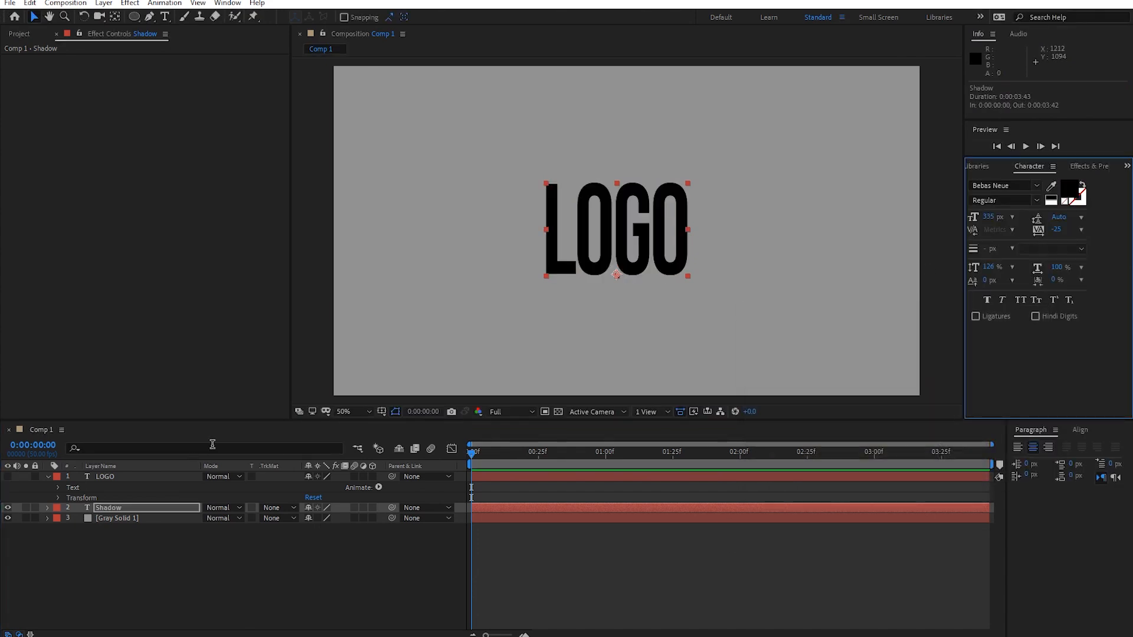
# - Make the LOGO layer visible again above the black Shadow layer and keep the Shadow layer selected
pyautogui.click(7, 476)
pyautogui.click(109, 487)
pyautogui.click(113, 508)
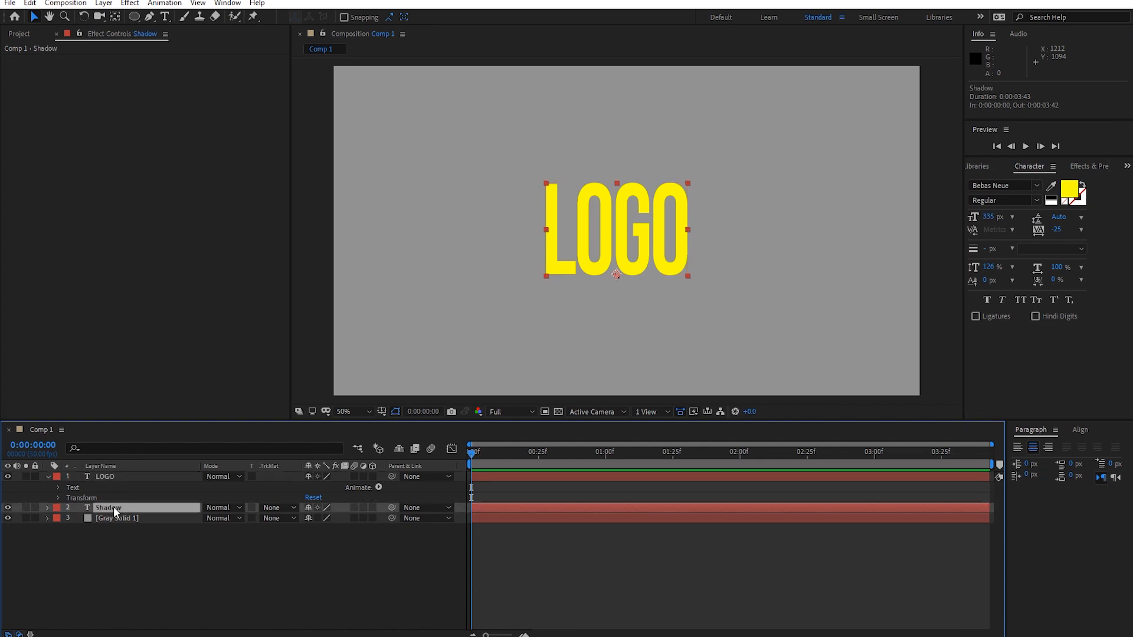
pyautogui.click(7, 476)
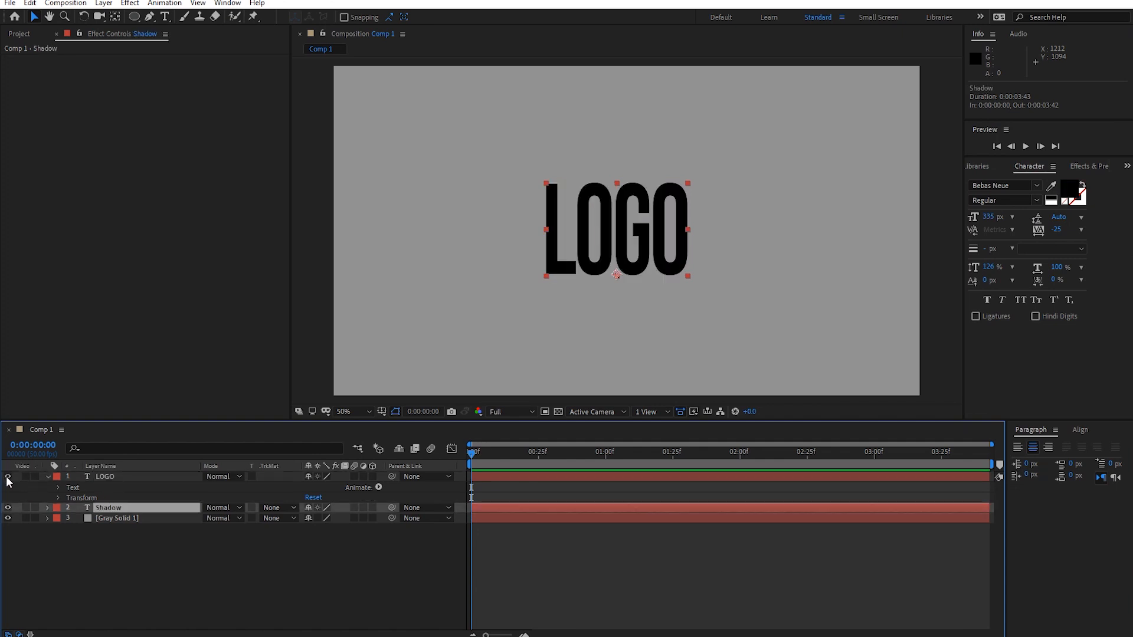
pyautogui.click(7, 477)
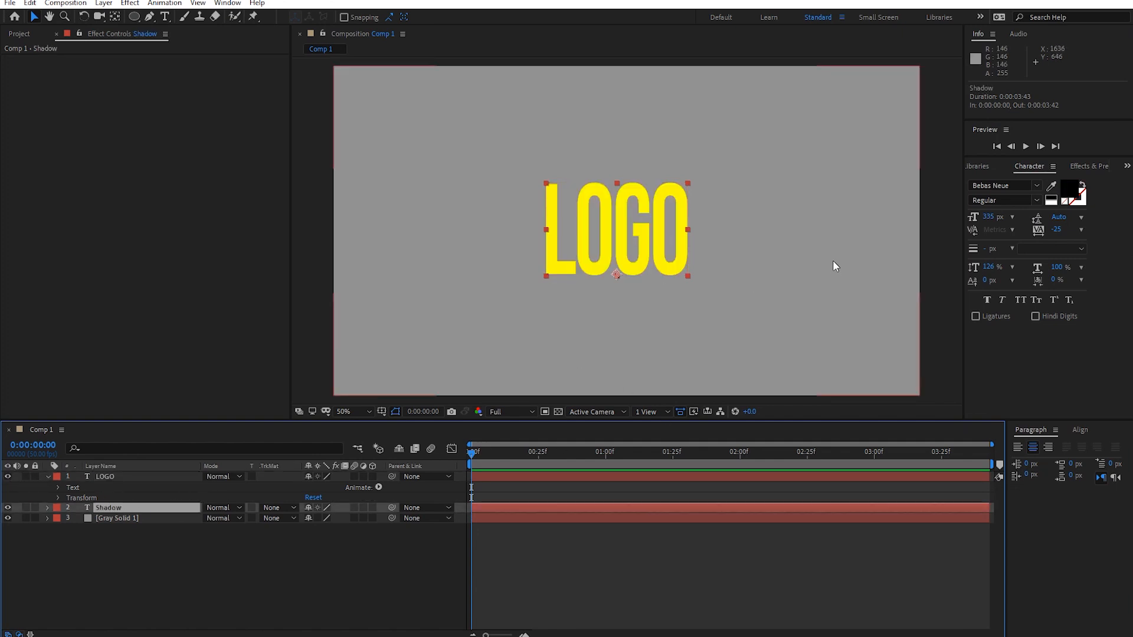
# - Apply the CC Slant effect to the Shadow layer and set its Slant to 103
pyautogui.click(1094, 163)
pyautogui.click(1040, 183)
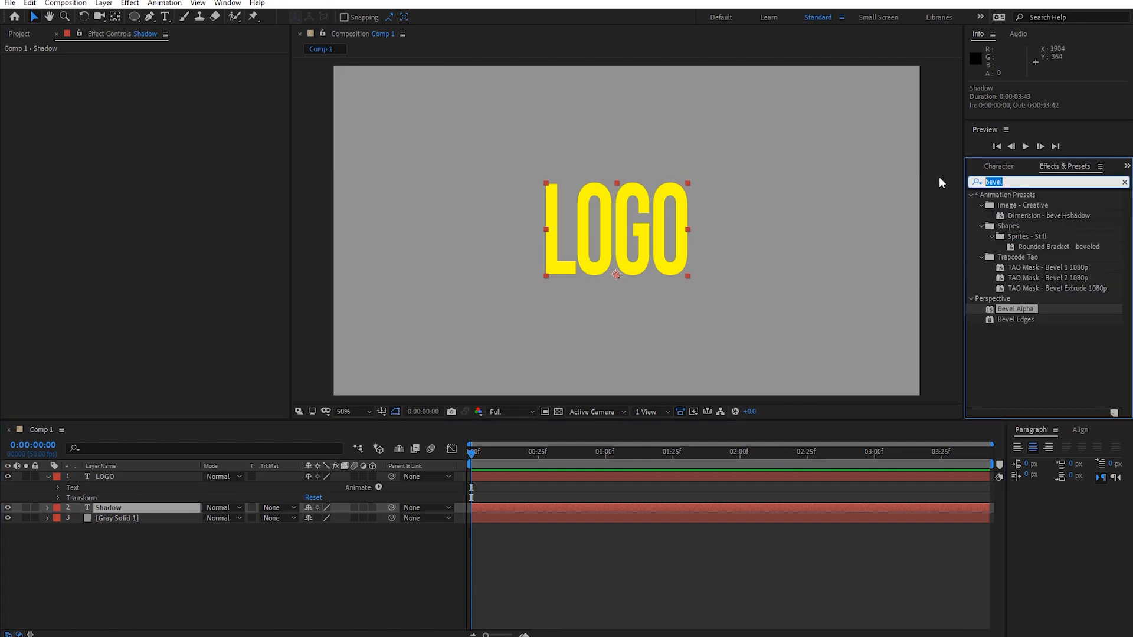
pyautogui.write('slant')
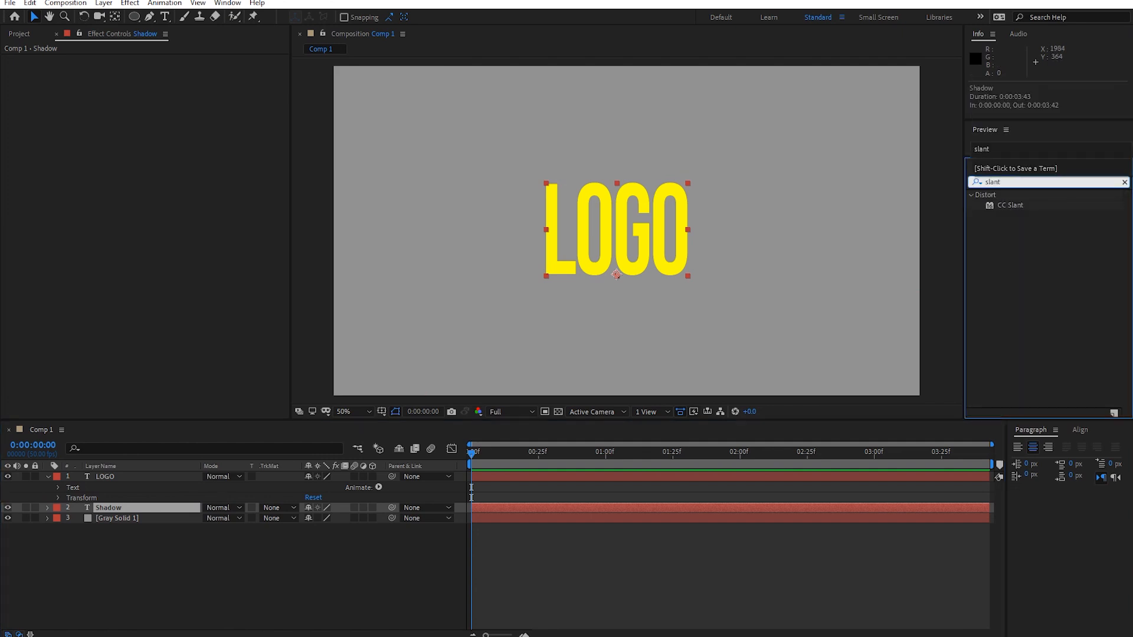
pyautogui.moveTo(1010, 202); pyautogui.dragTo(141, 505)
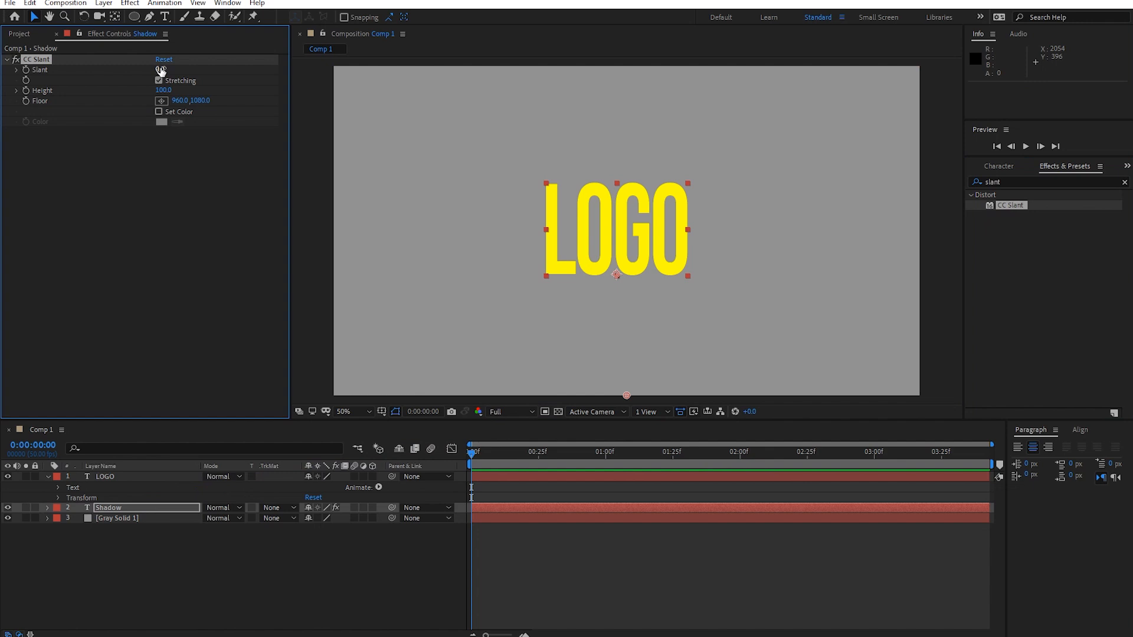
pyautogui.moveTo(160, 68); pyautogui.dragTo(218, 83)
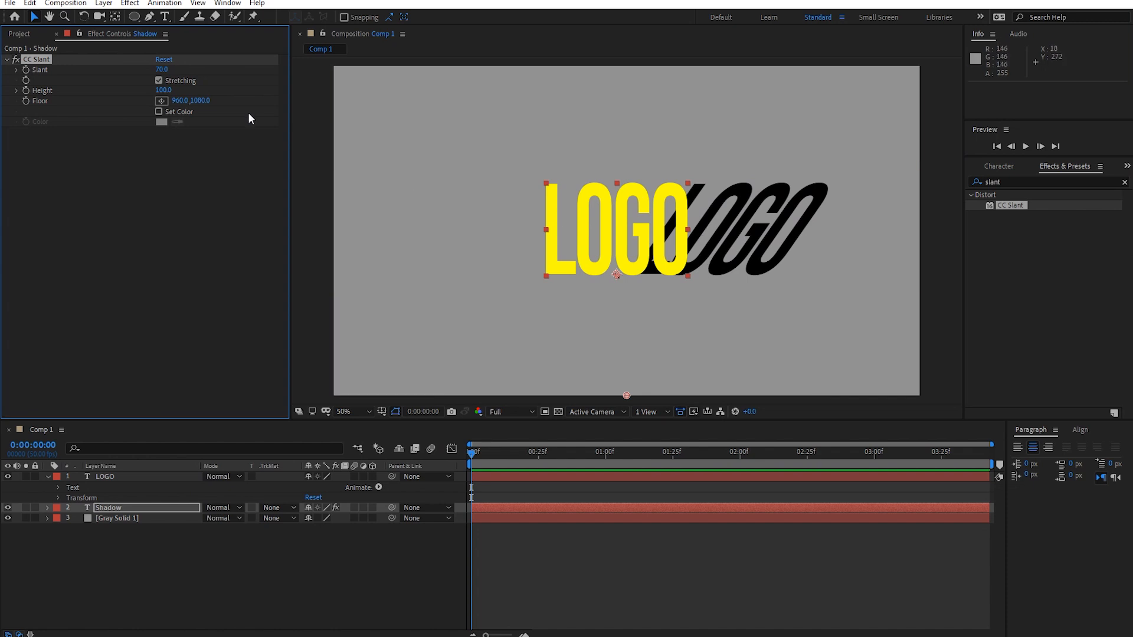
pyautogui.moveTo(169, 71); pyautogui.dragTo(195, 72)
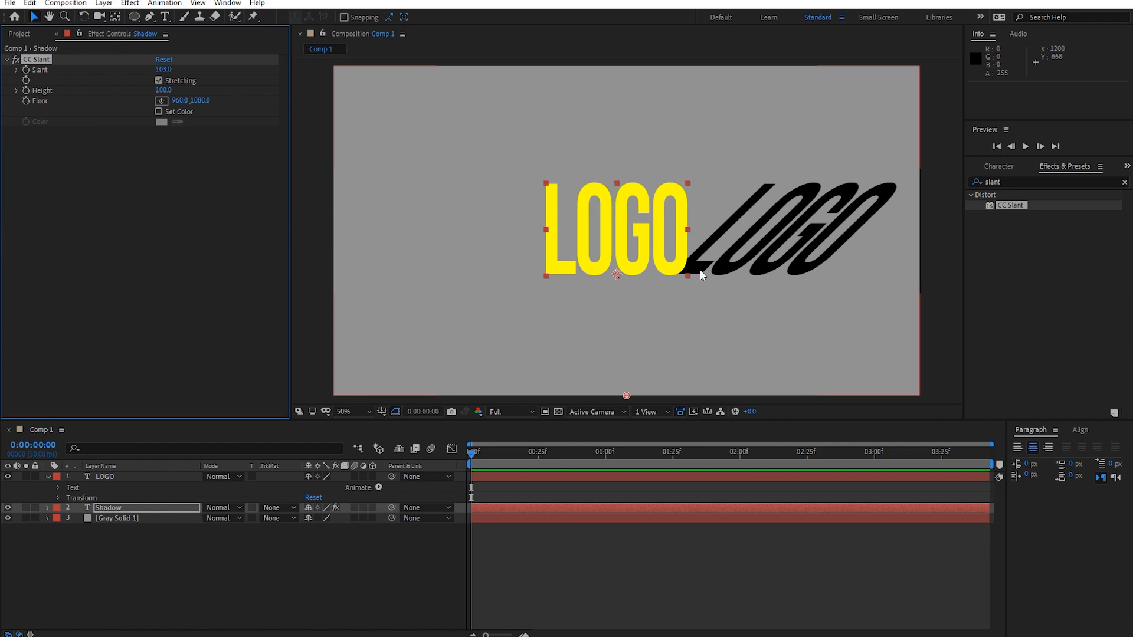
# - Move the Shadow layer horizontally so the slanted shadow starts at the base of the yellow LOGO letters
pyautogui.moveTo(694, 273); pyautogui.dragTo(667, 271)
pyautogui.hotkey('ctrl', 'z')
pyautogui.click(129, 506)
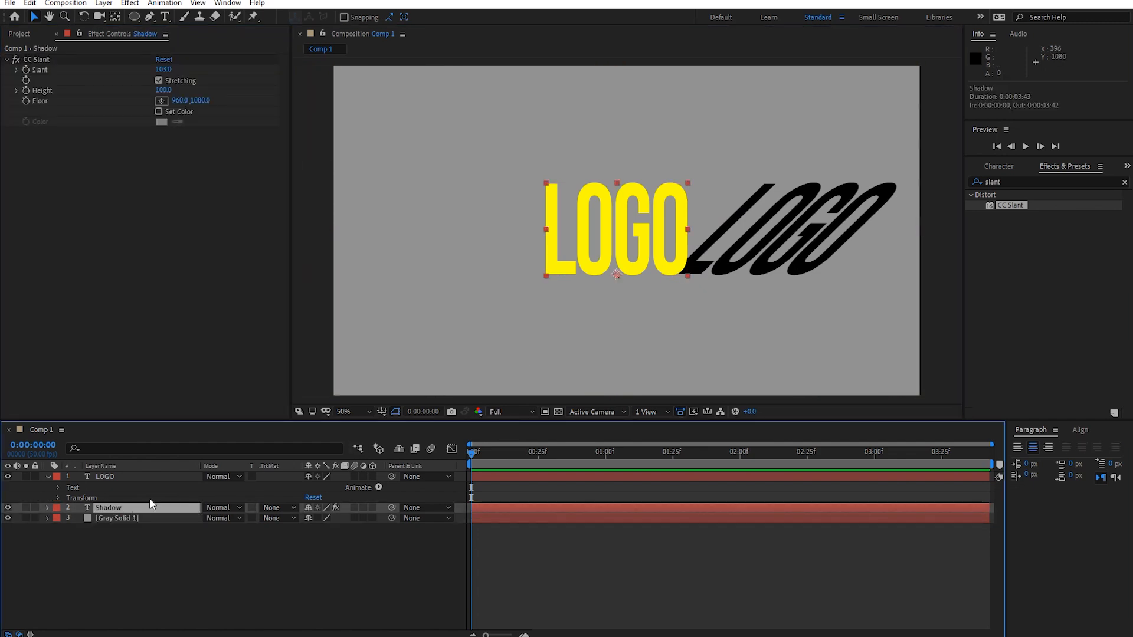
pyautogui.moveTo(622, 264); pyautogui.dragTo(497, 278)
pyautogui.click(622, 561)
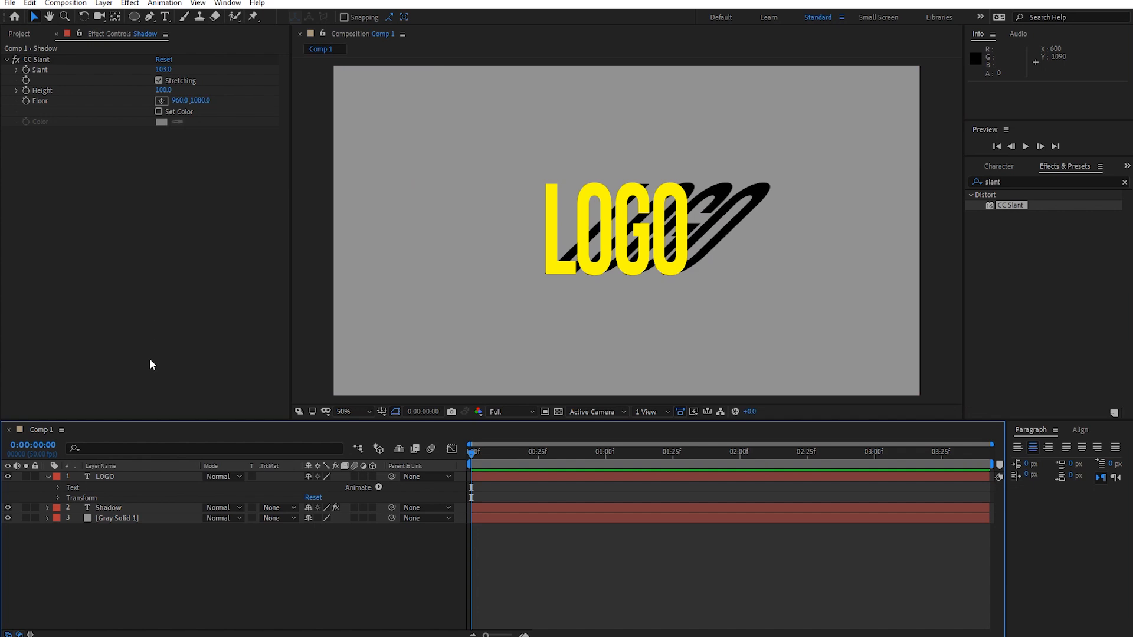
# - Set the Shadow layer's opacity to 55%
pyautogui.click(116, 508)
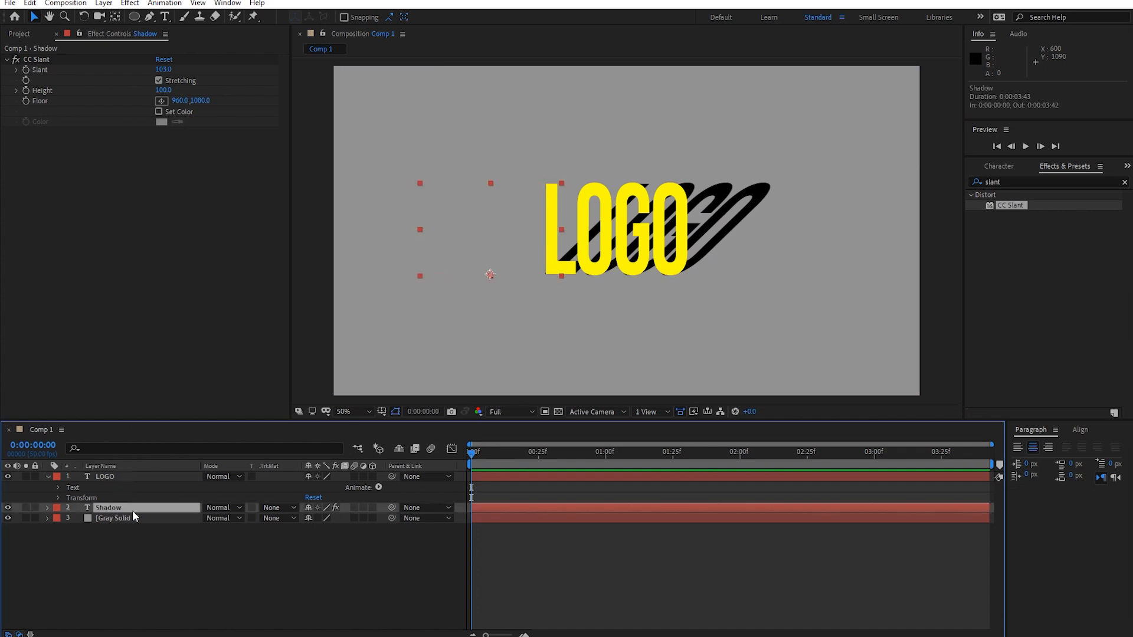
pyautogui.press('t')
pyautogui.moveTo(309, 518)
pyautogui.mouseDown()
pyautogui.moveTo(282, 520)
pyautogui.moveTo(292, 520)
pyautogui.mouseUp()
pyautogui.click(689, 571)
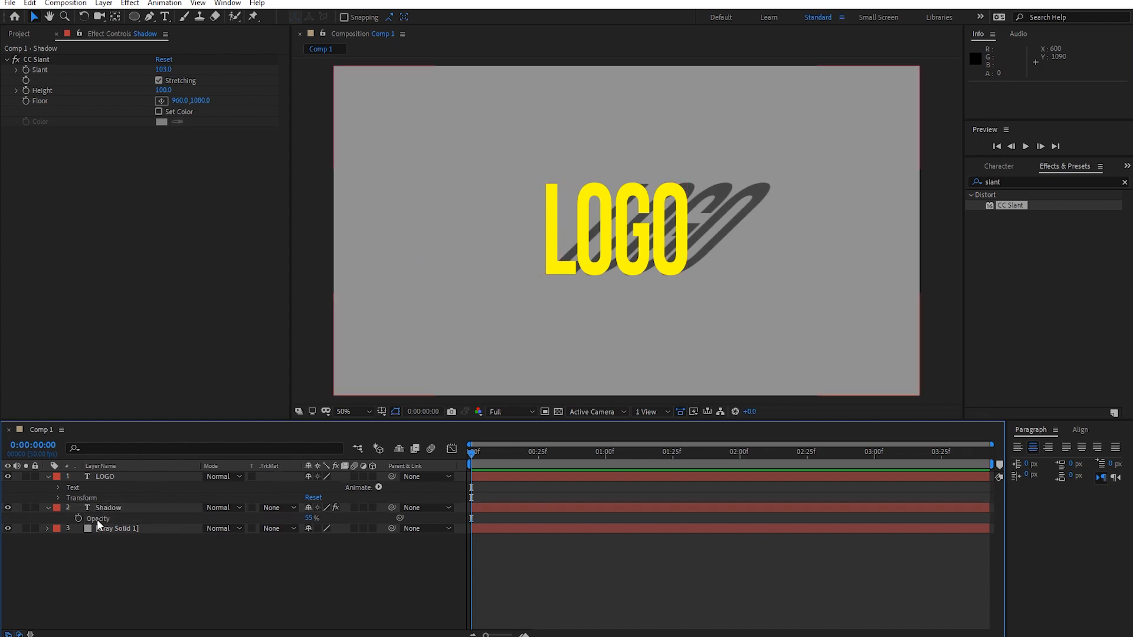
# - Delete the LOGO and Shadow text layers from the composition
pyautogui.click(112, 478)
pyautogui.keyDown('shift'); pyautogui.click(115, 506); pyautogui.keyUp('shift')
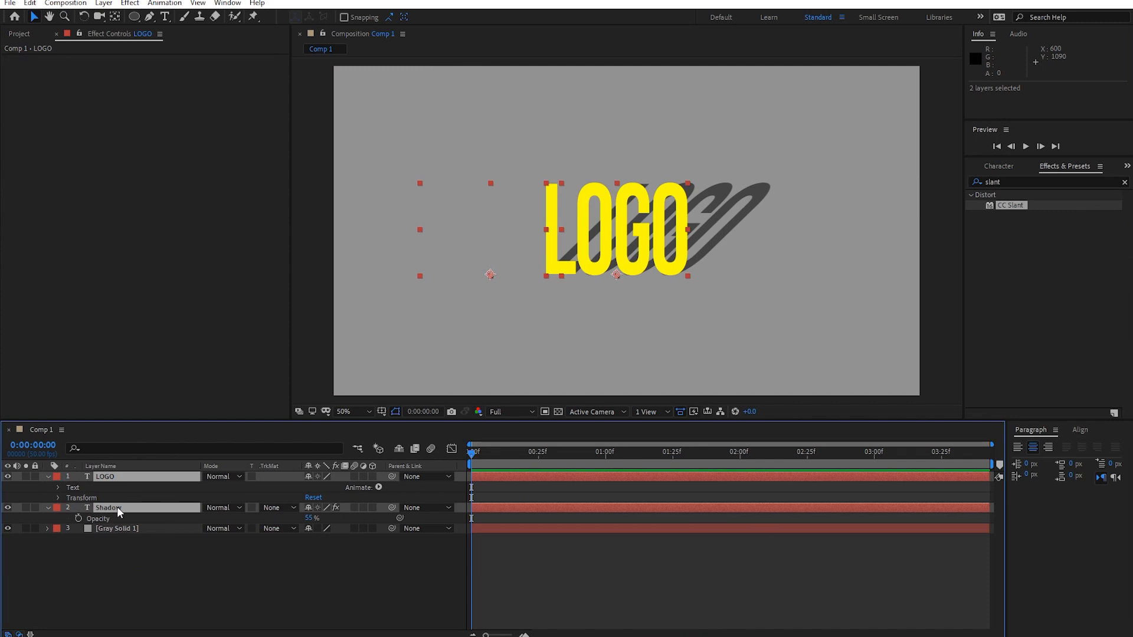
pyautogui.press('Delete')
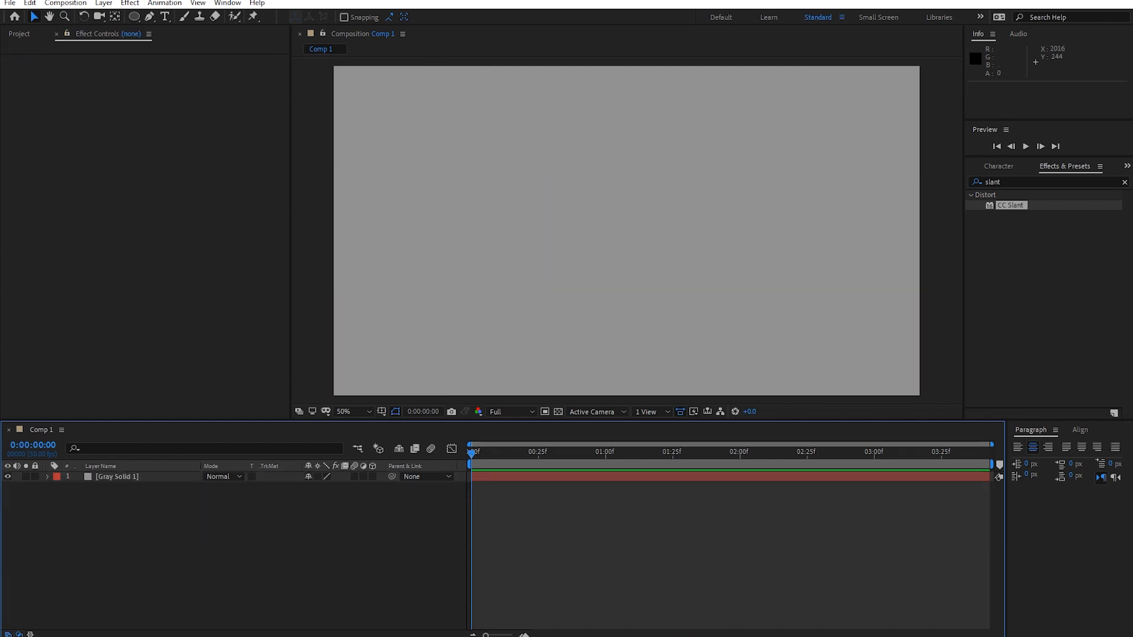
# - Add monster.png from the raw folder to the composition above the gray solid and duplicate its layer
pyautogui.click(1068, 172)
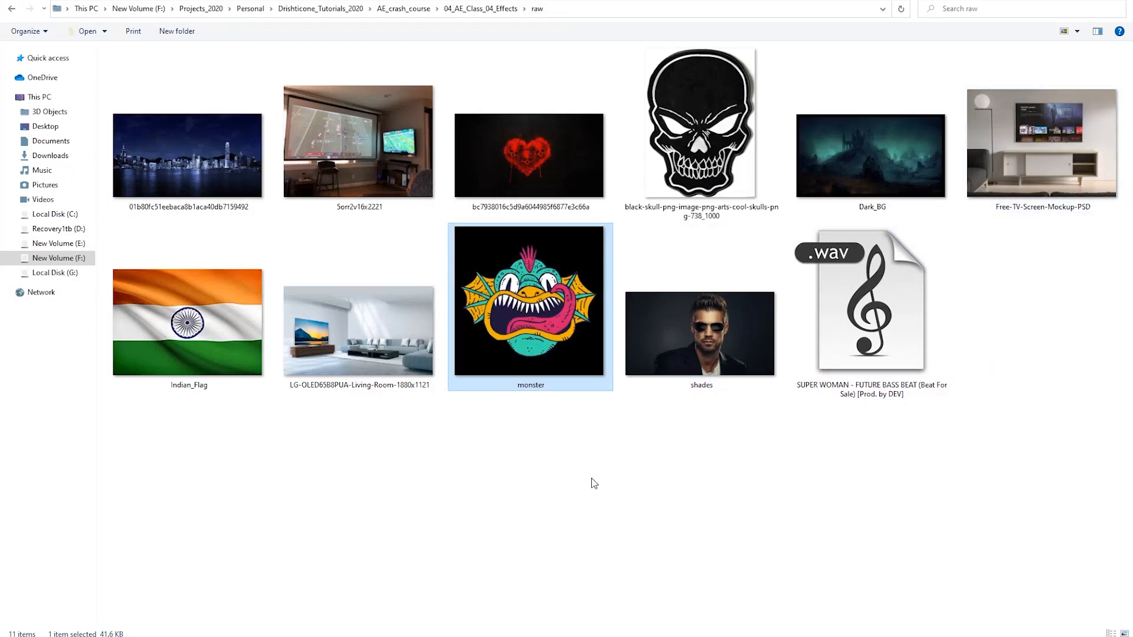
pyautogui.moveTo(568, 346); pyautogui.dragTo(153, 523)
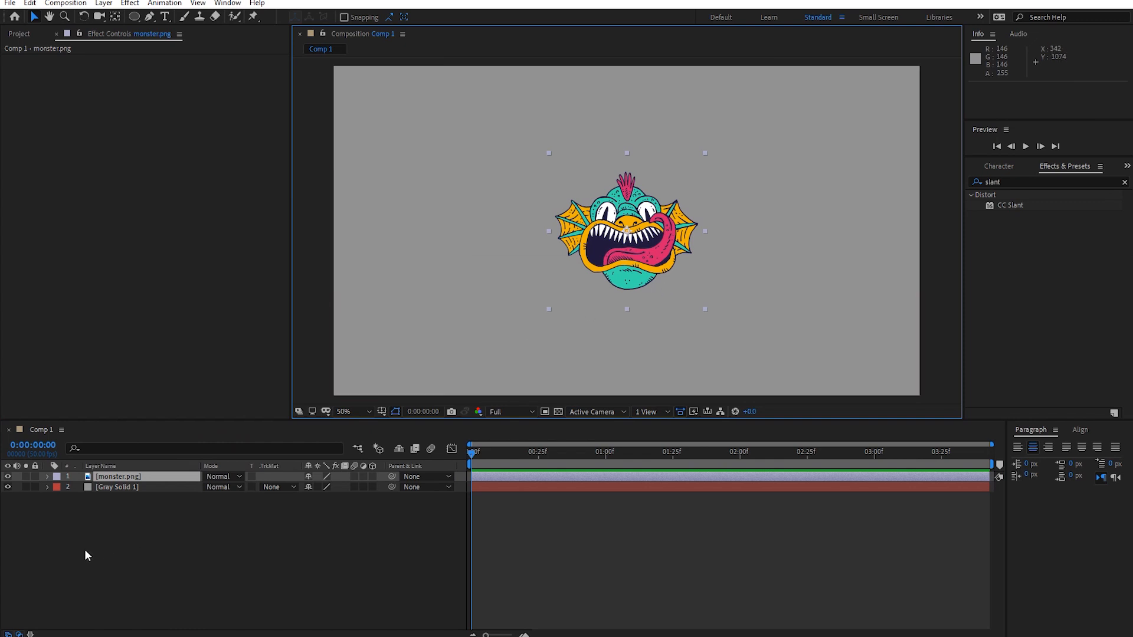
pyautogui.hotkey('ctrl', 'd')
pyautogui.click(121, 488)
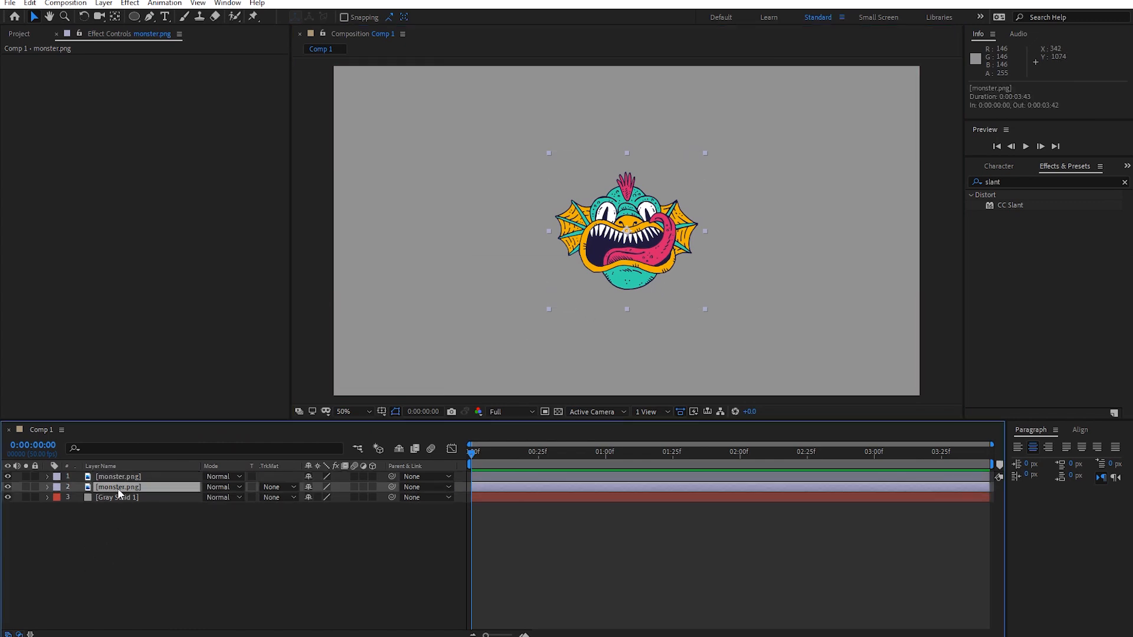
# - Hide the upper monster.png layer and apply the Fill effect to the lower copy
pyautogui.click(8, 477)
pyautogui.click(1018, 181)
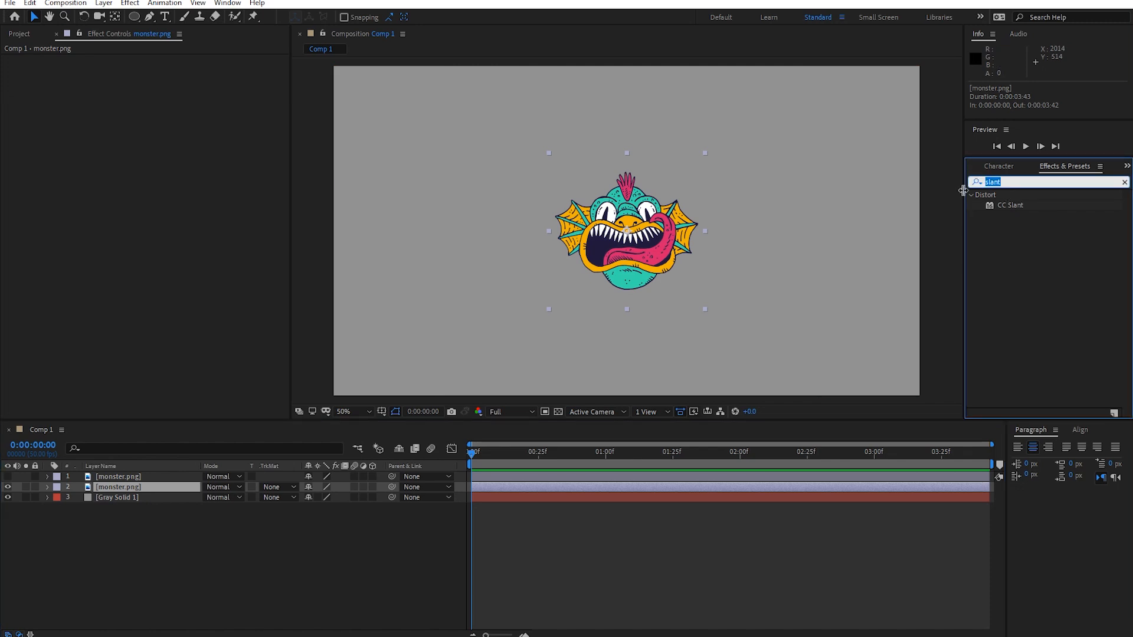
pyautogui.write('fill')
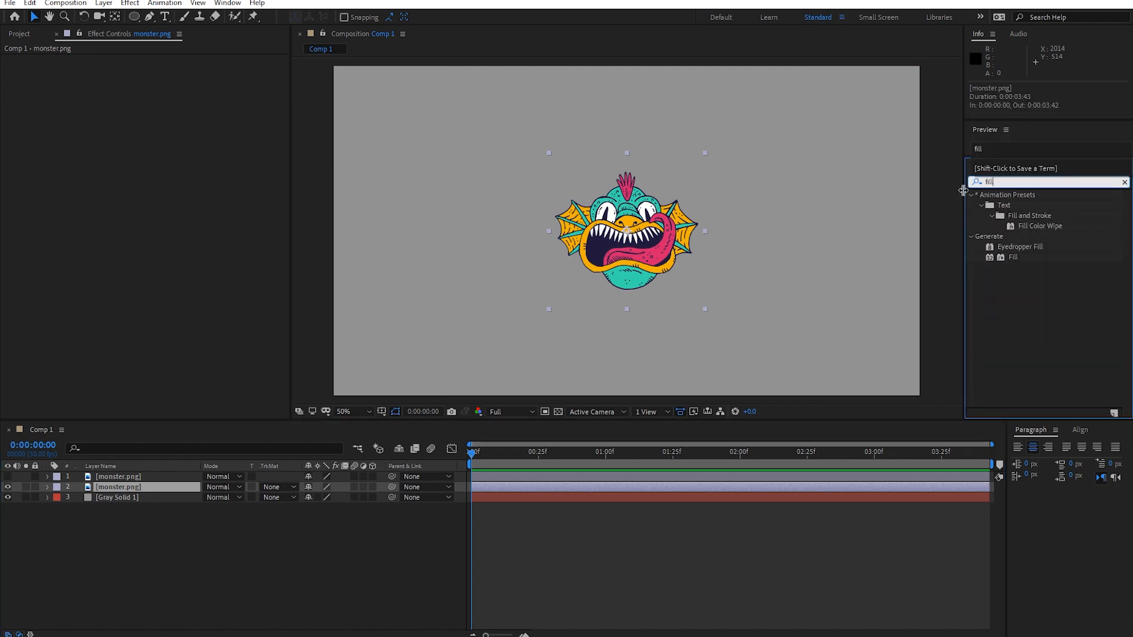
pyautogui.click(1013, 257)
pyautogui.moveTo(1011, 254); pyautogui.dragTo(149, 488)
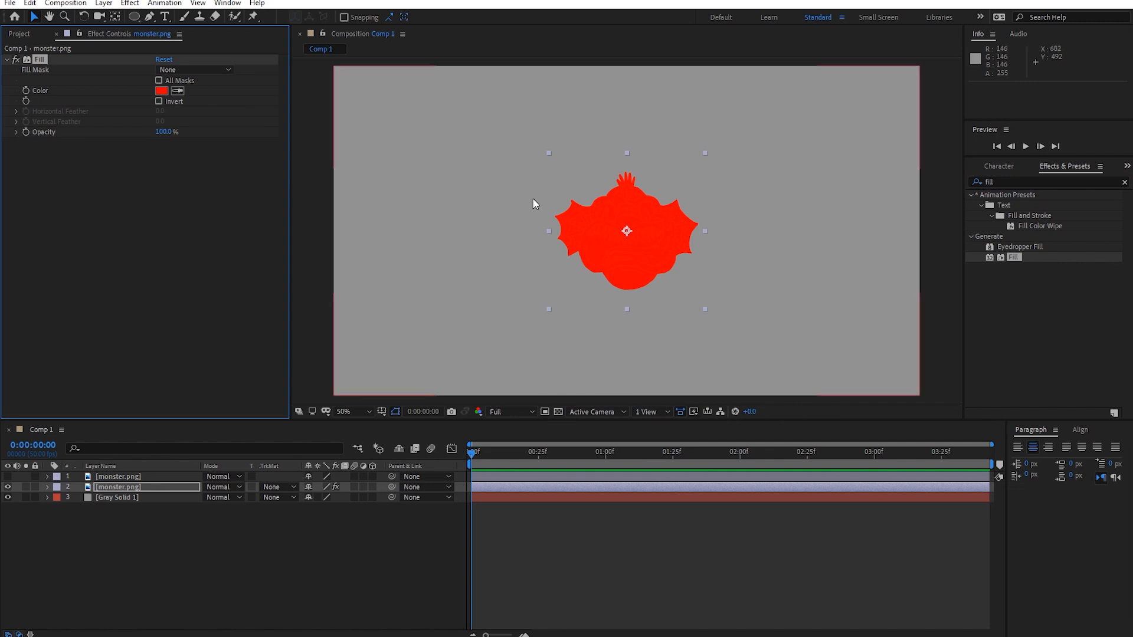
# - Set the Fill effect's color on the lower monster.png layer to black (000000)
pyautogui.click(161, 90)
pyautogui.write('000000')
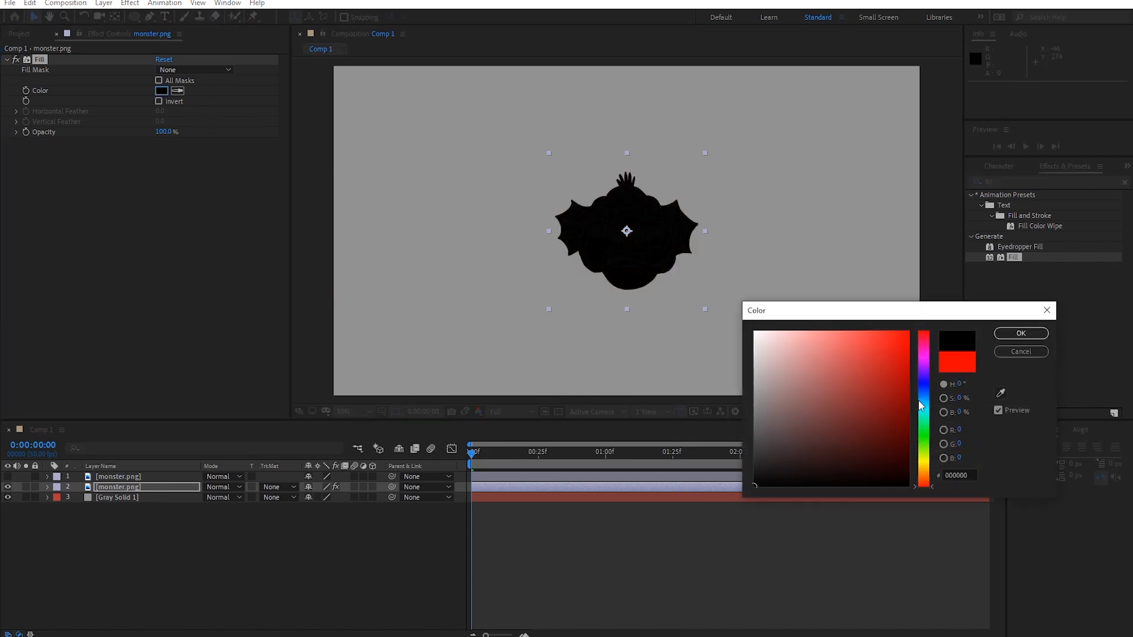
pyautogui.click(1024, 334)
pyautogui.click(184, 517)
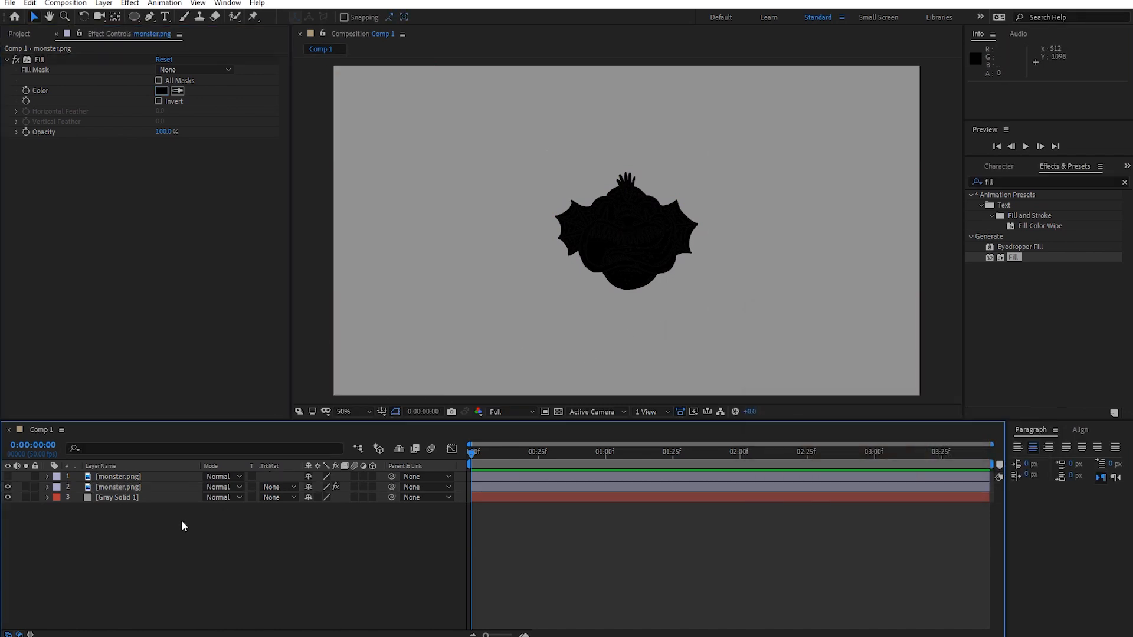
pyautogui.click(136, 486)
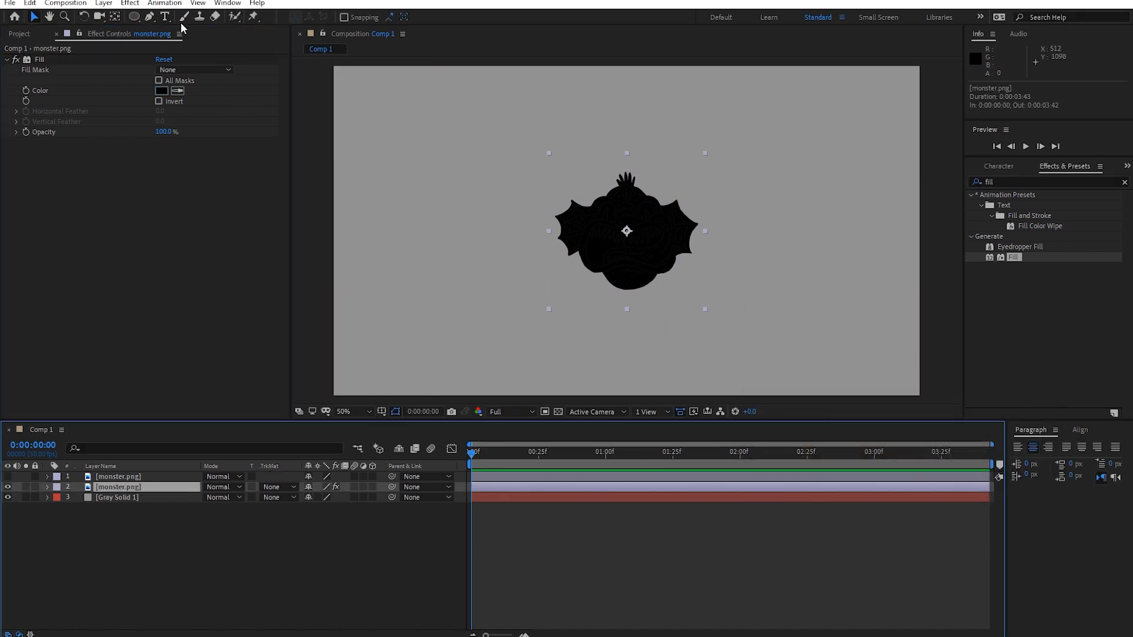
pyautogui.click(104, 4)
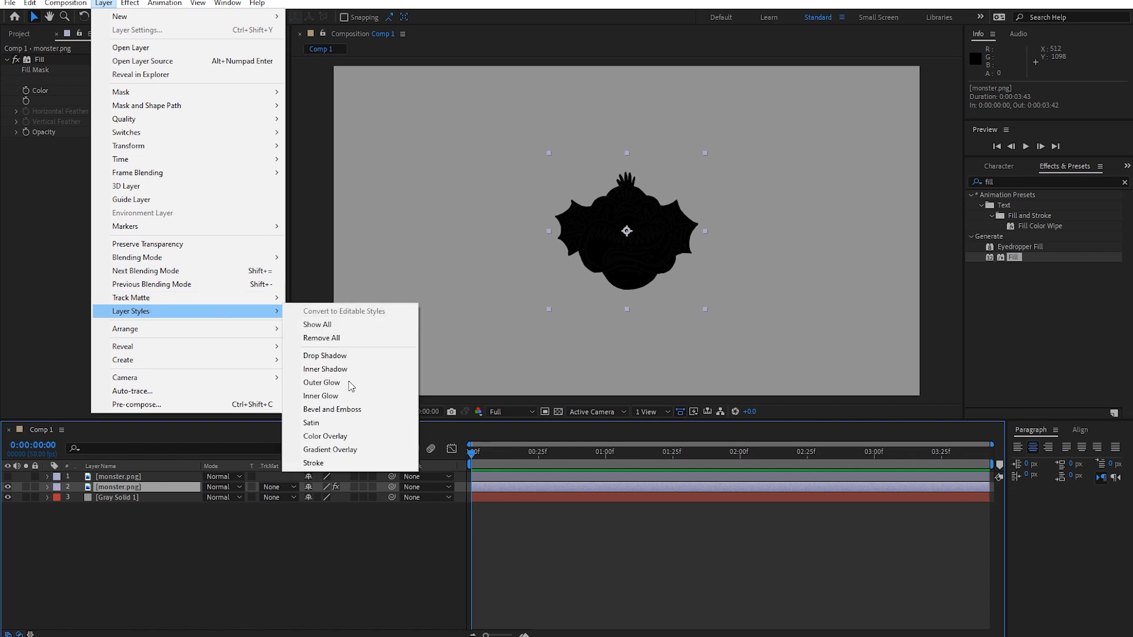
pyautogui.click(179, 594)
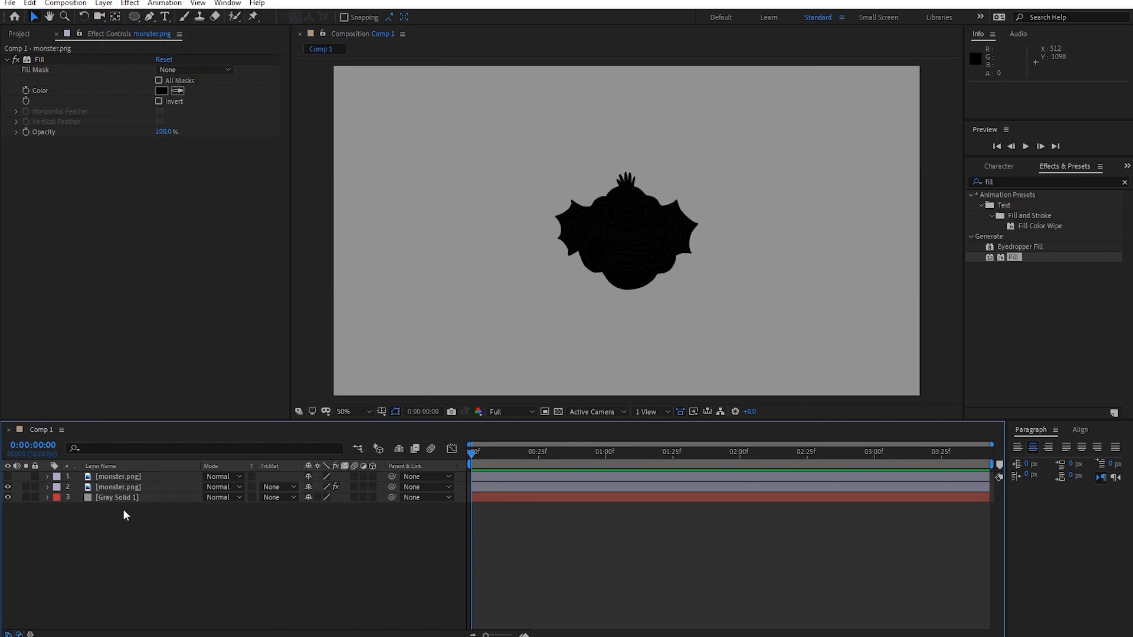
pyautogui.click(47, 487)
pyautogui.click(48, 487)
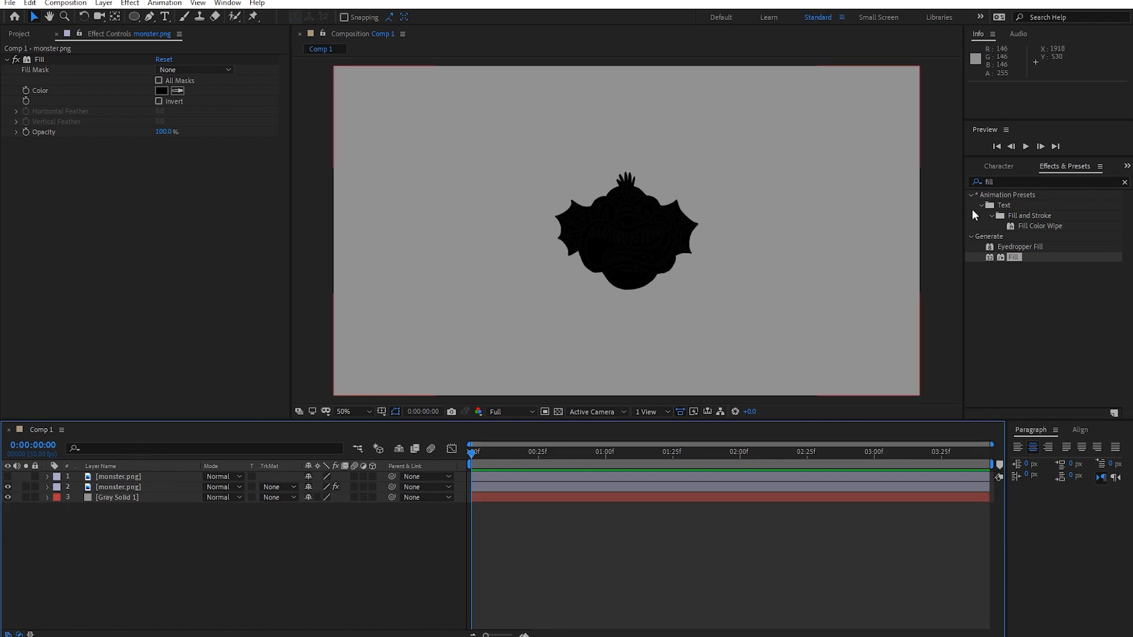
# - Show the upper monster.png layer and apply CC Slant to the lower black copy with Slant set to 124
pyautogui.click(8, 477)
pyautogui.click(140, 487)
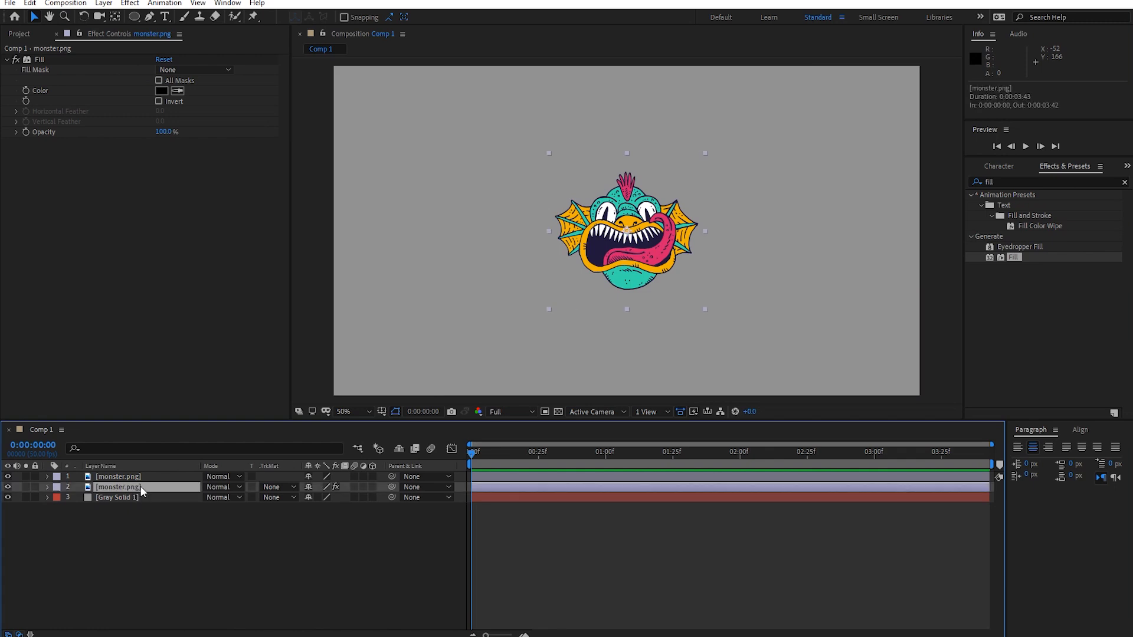
pyautogui.doubleClick(1083, 182)
pyautogui.write('slany')
pyautogui.press('BackSpace')
pyautogui.moveTo(1010, 205); pyautogui.dragTo(256, 255)
pyautogui.moveTo(167, 151); pyautogui.dragTo(188, 162)
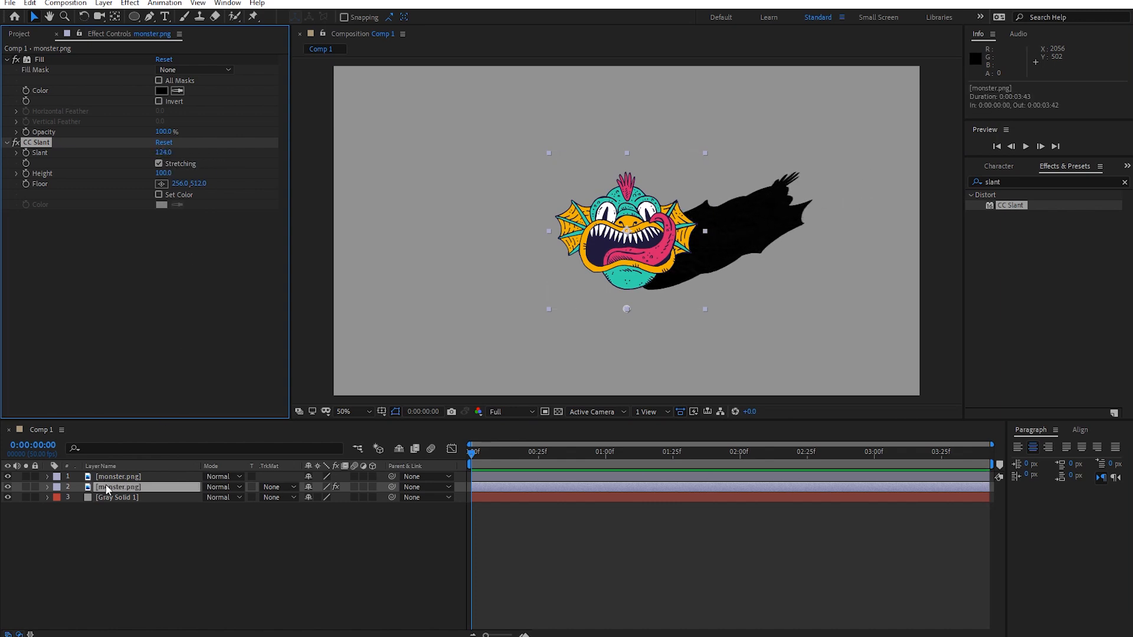
# - Try shifting the slanted monster shadow 100 px horizontally toward the base of the monster
pyautogui.moveTo(618, 280); pyautogui.dragTo(588, 278)
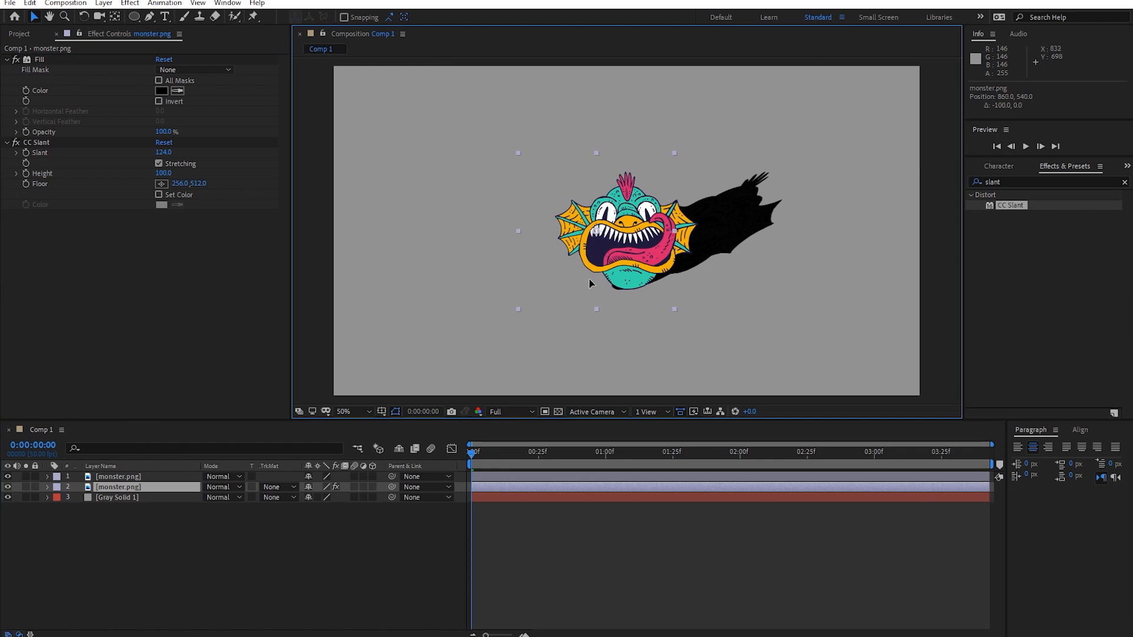
pyautogui.hotkey('ctrl', 'z')
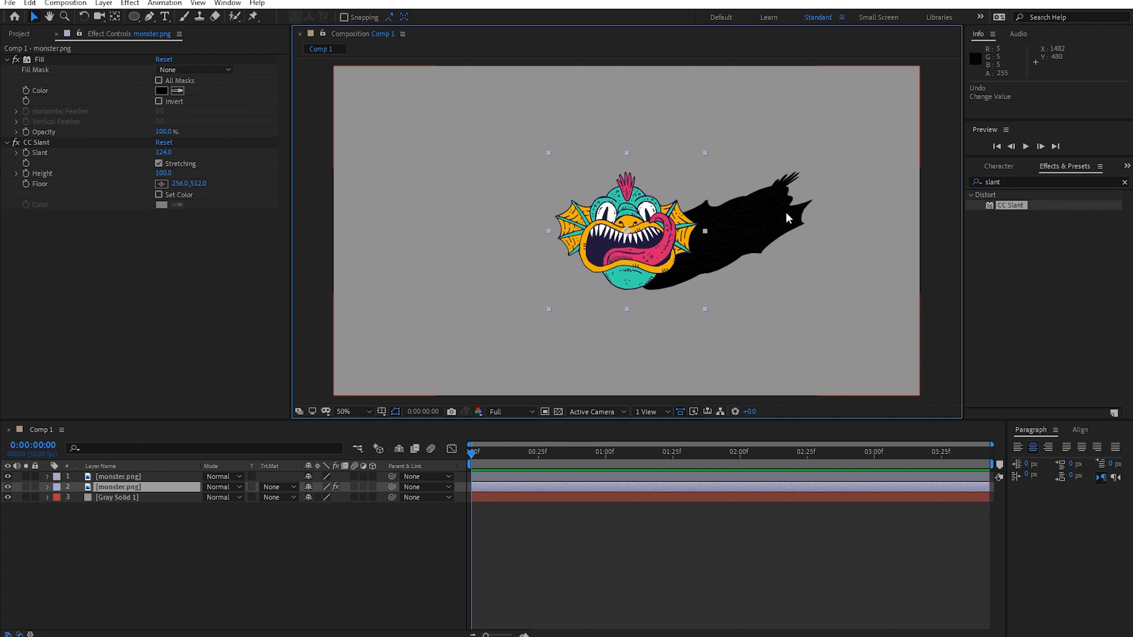
pyautogui.click(818, 179)
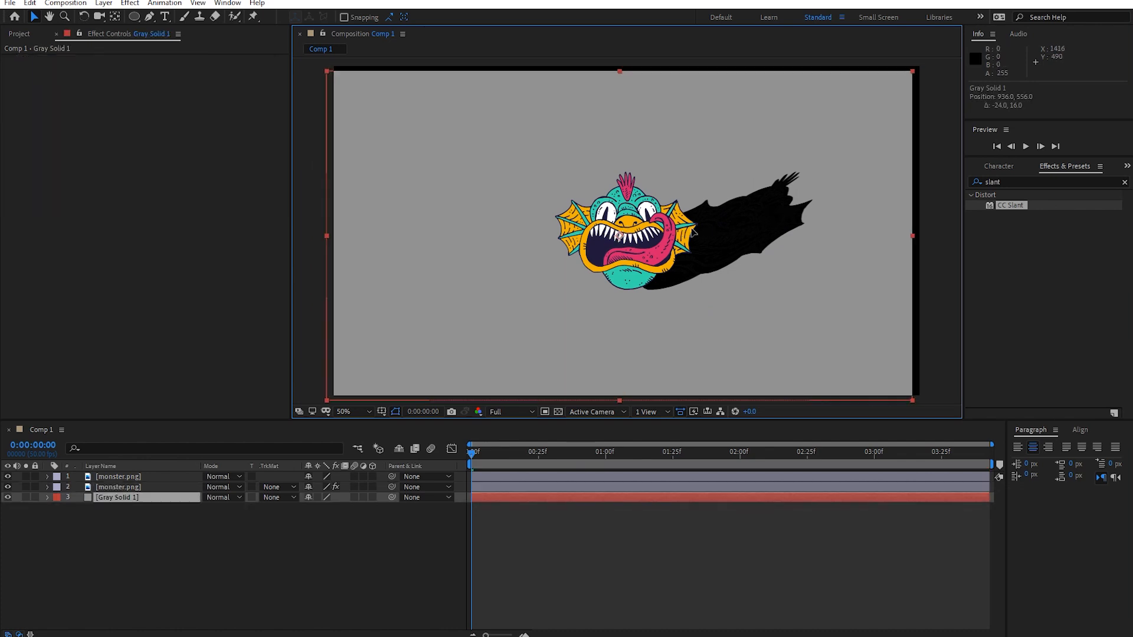
pyautogui.click(119, 487)
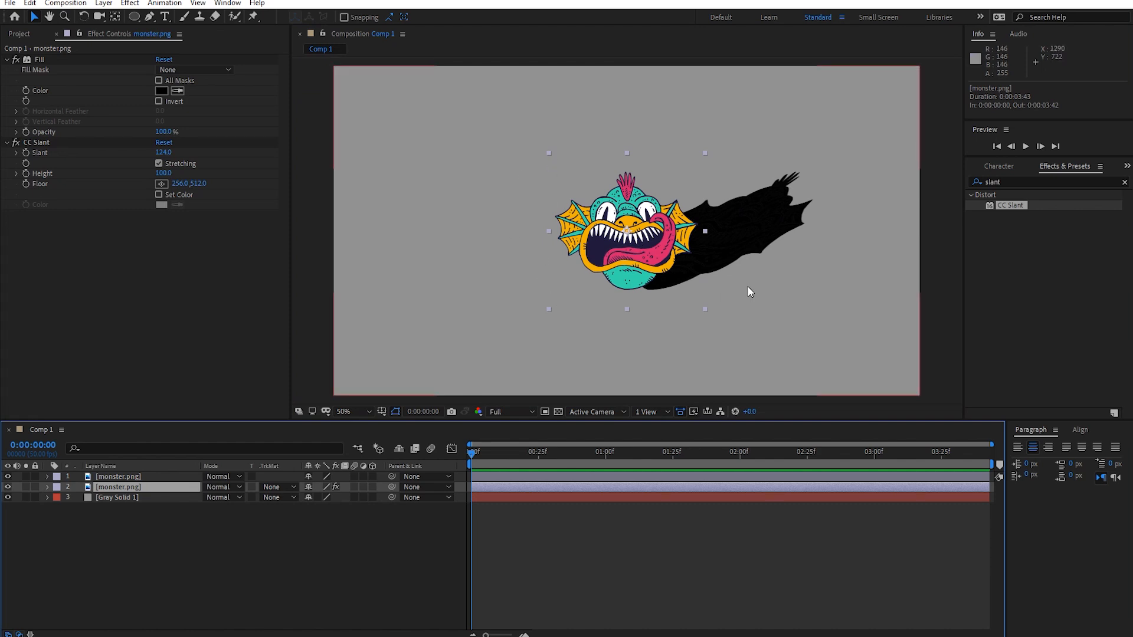
# - Hide the upper monster.png layer and turn off CC Slant on the lower black copy
pyautogui.click(16, 142)
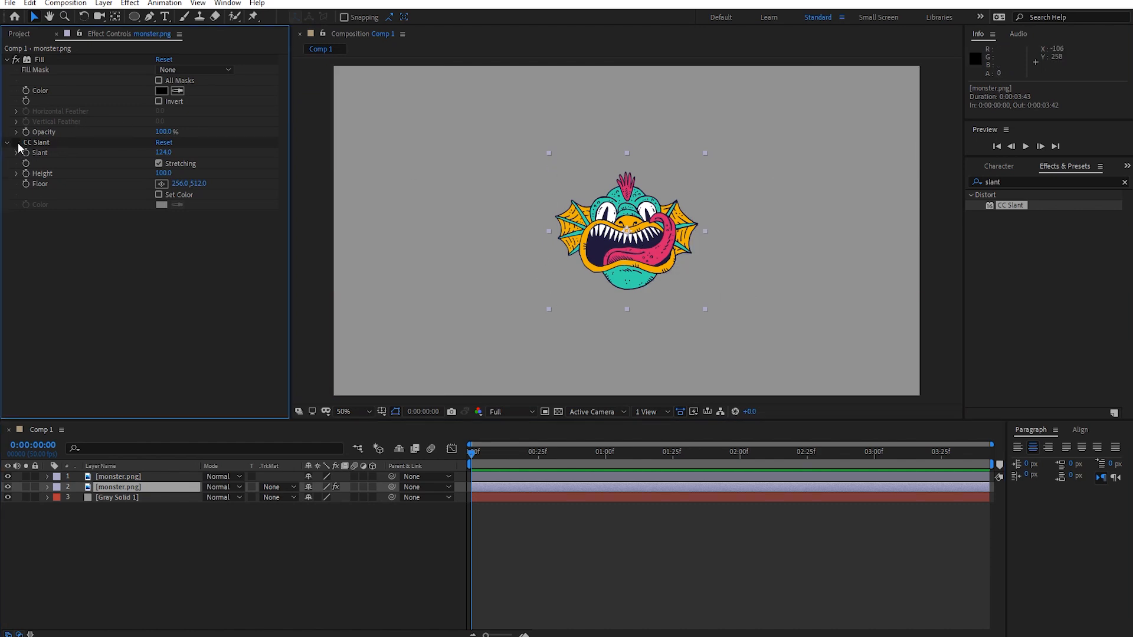
pyautogui.click(16, 143)
pyautogui.click(7, 477)
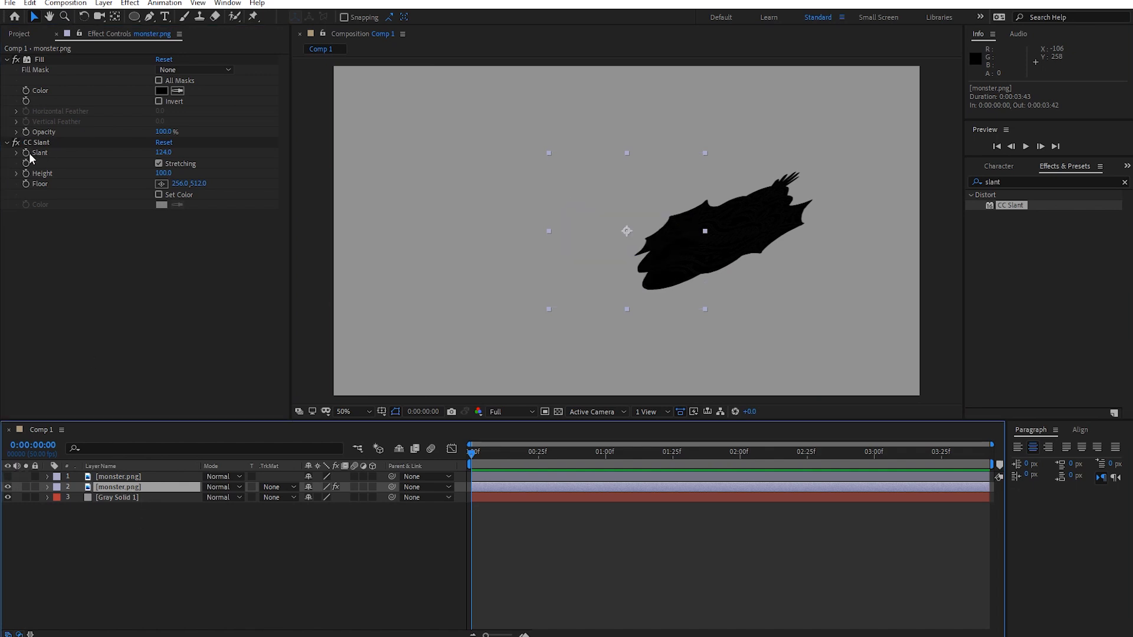
pyautogui.click(16, 143)
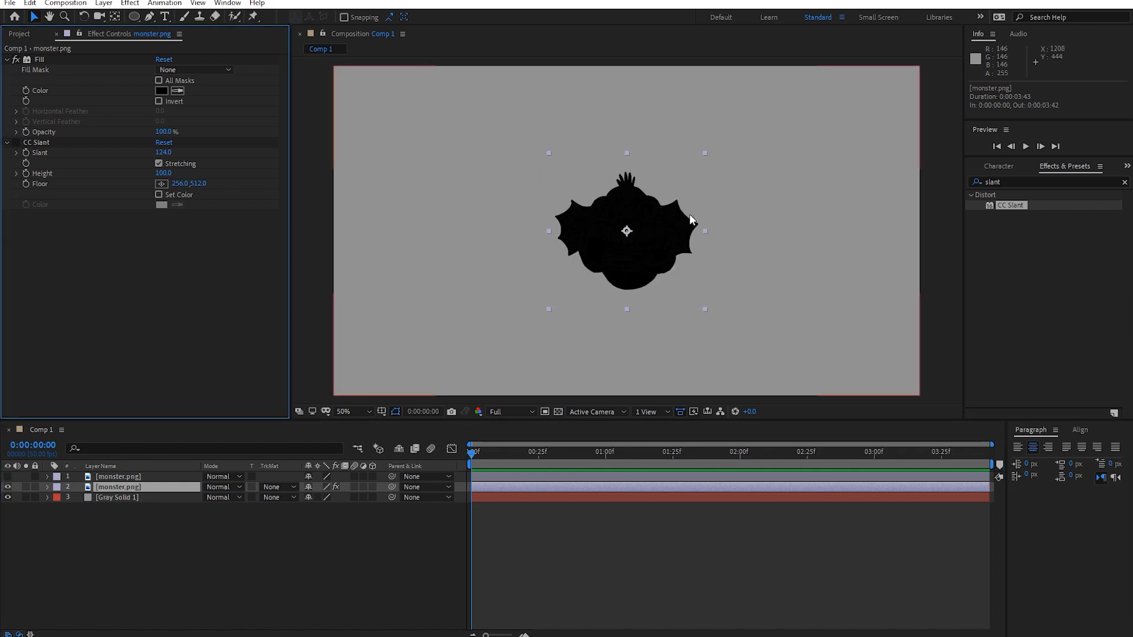
# - Turn CC Slant back on for the lower black copy and show the upper monster.png layer
pyautogui.moveTo(646, 275); pyautogui.dragTo(659, 257)
pyautogui.hotkey('ctrl', 'z')
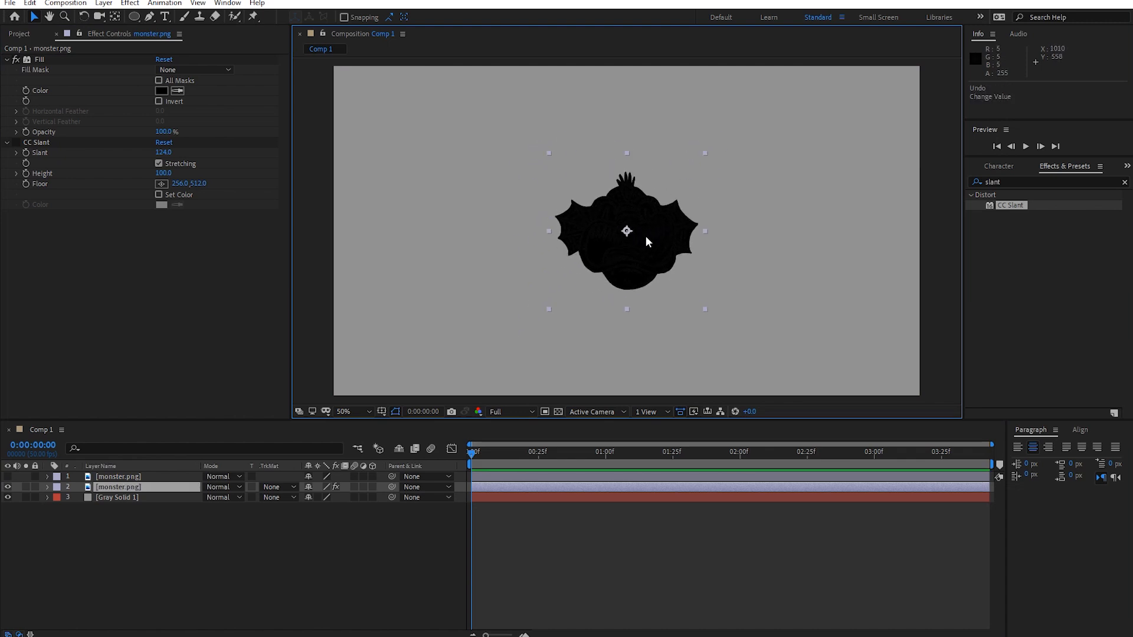
pyautogui.click(16, 142)
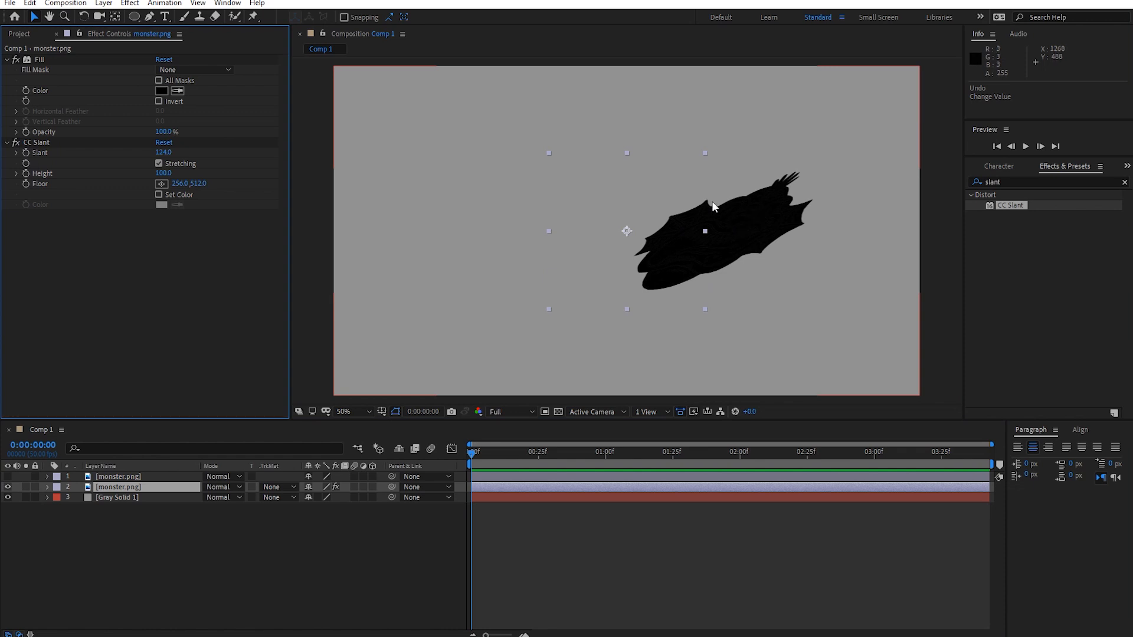
pyautogui.click(739, 232)
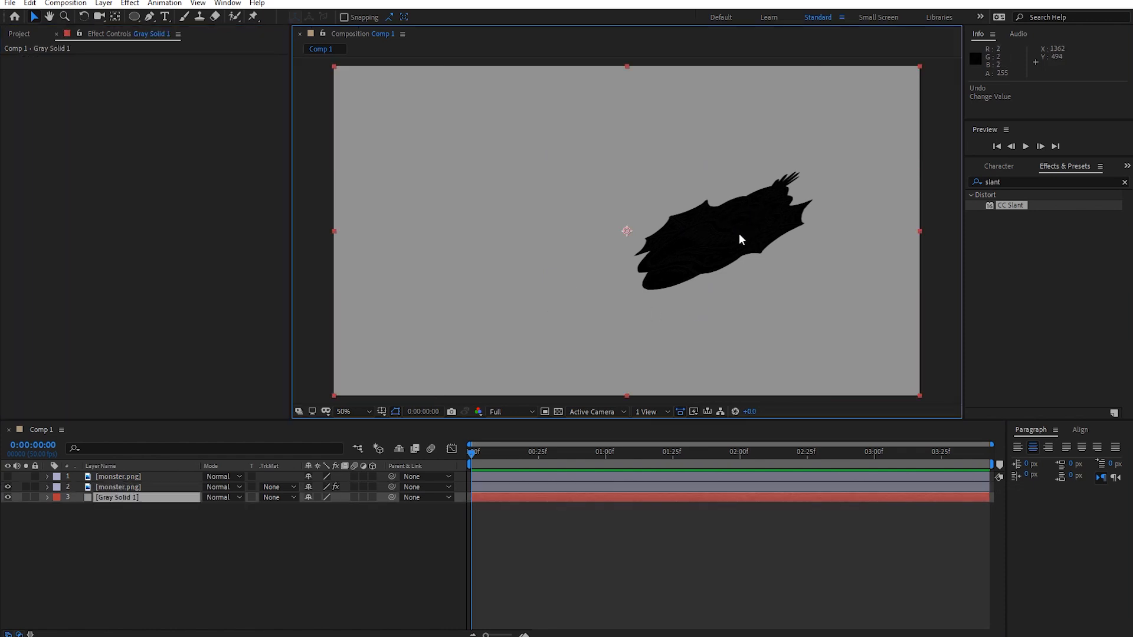
pyautogui.click(133, 486)
pyautogui.click(8, 476)
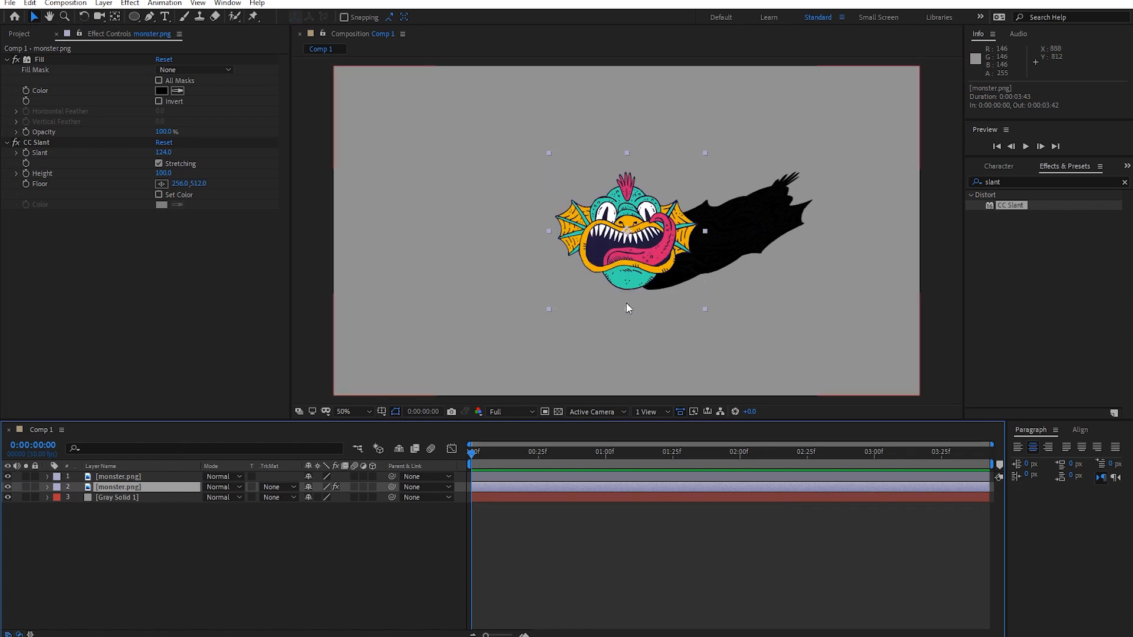
# - Shift the slanted shadow 72 px left to position 888, 540 and lower its opacity to 57%
pyautogui.moveTo(673, 268); pyautogui.dragTo(650, 269)
pyautogui.press('t')
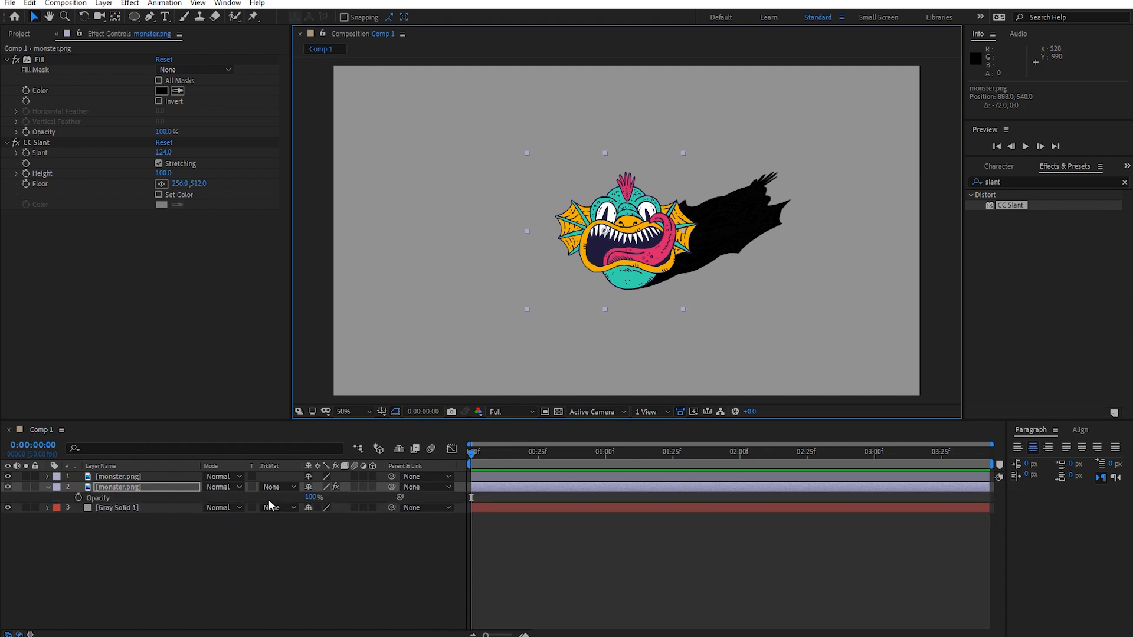
pyautogui.moveTo(308, 497); pyautogui.dragTo(282, 500)
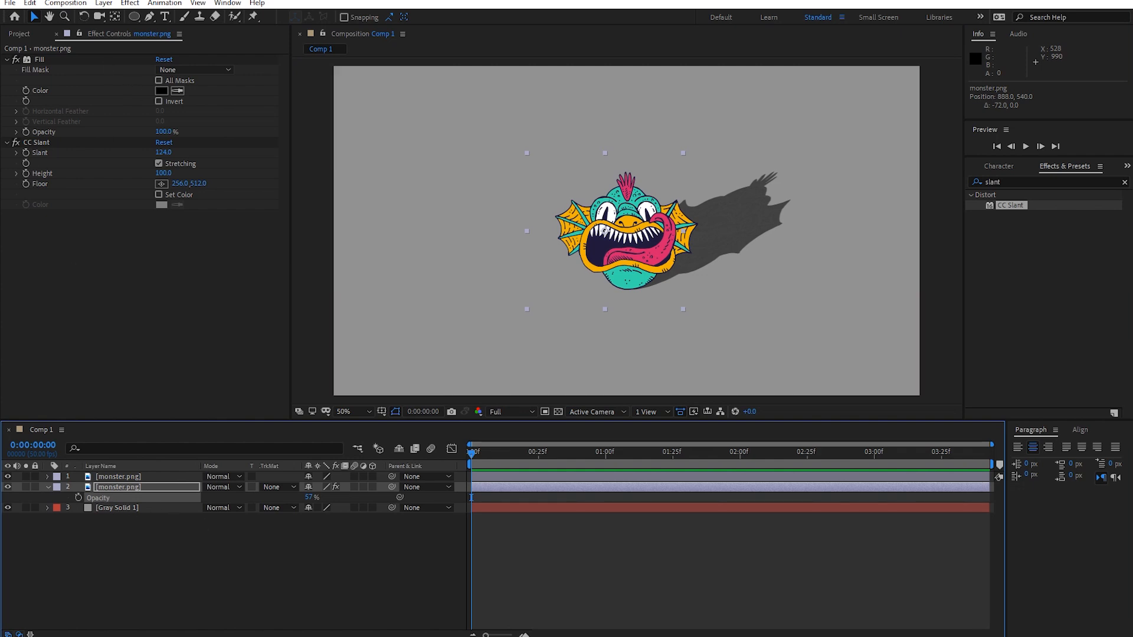
# - Keyframe the shadow's Slant at the start of the composition and set it to -87 at 0:00:01:17
pyautogui.click(26, 152)
pyautogui.moveTo(472, 450); pyautogui.dragTo(443, 451)
pyautogui.press('space')
pyautogui.press('space')
pyautogui.moveTo(163, 152); pyautogui.dragTo(53, 169)
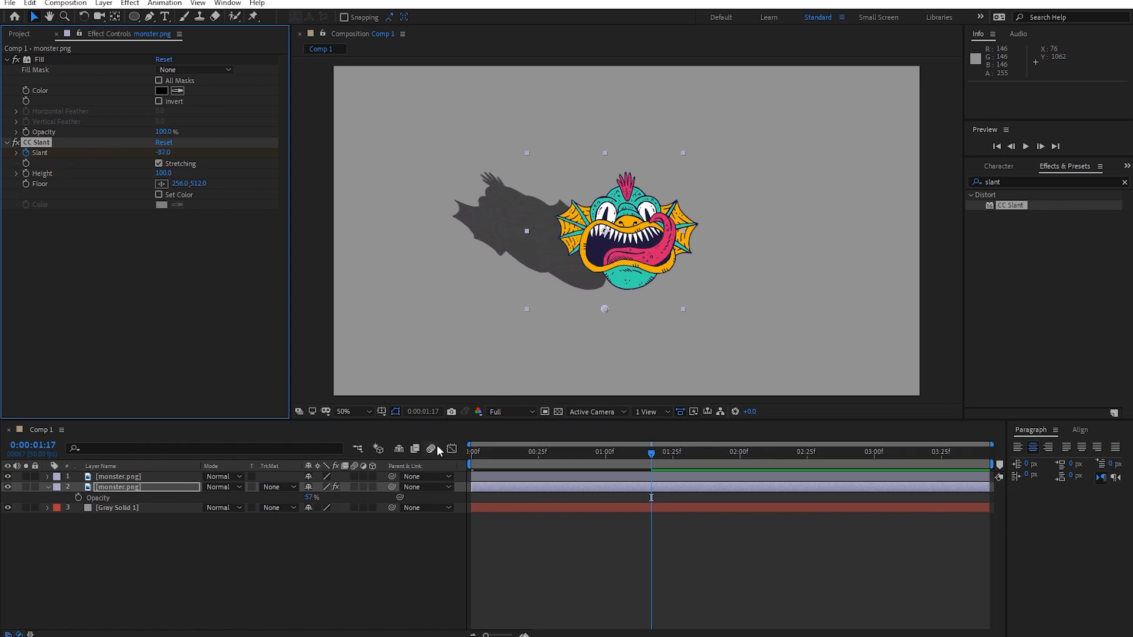
# - Keyframe the shadow's Position at the start and move it horizontally to 1006, 540 at the second Slant keyframe (0:00:01:17)
pyautogui.moveTo(504, 455); pyautogui.dragTo(427, 457)
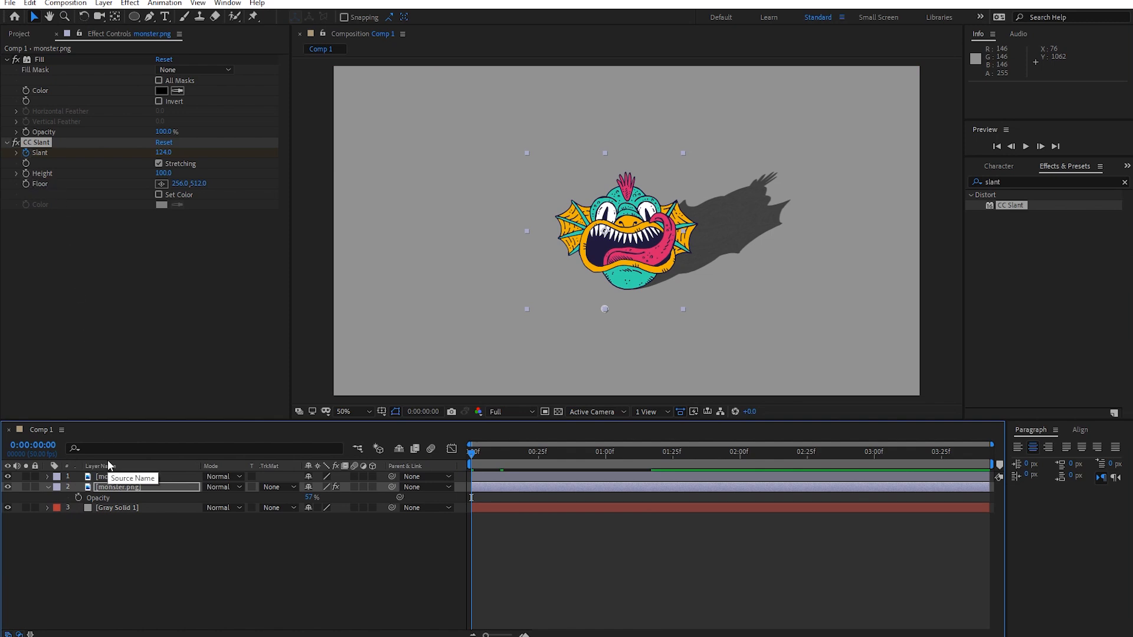
pyautogui.press('p')
pyautogui.click(79, 496)
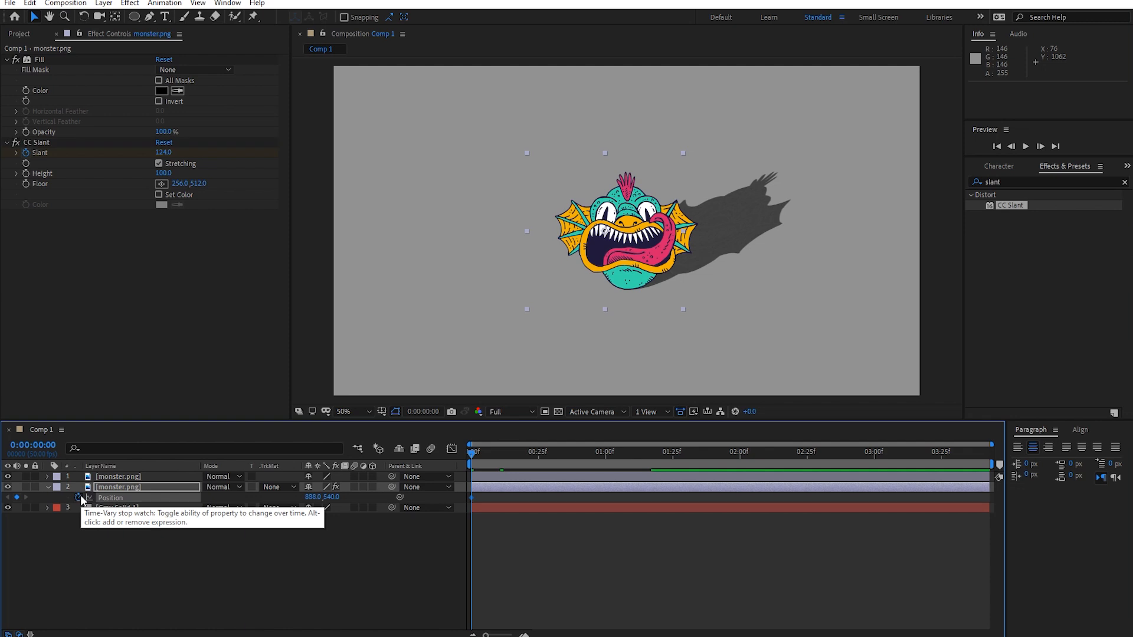
pyautogui.press('u')
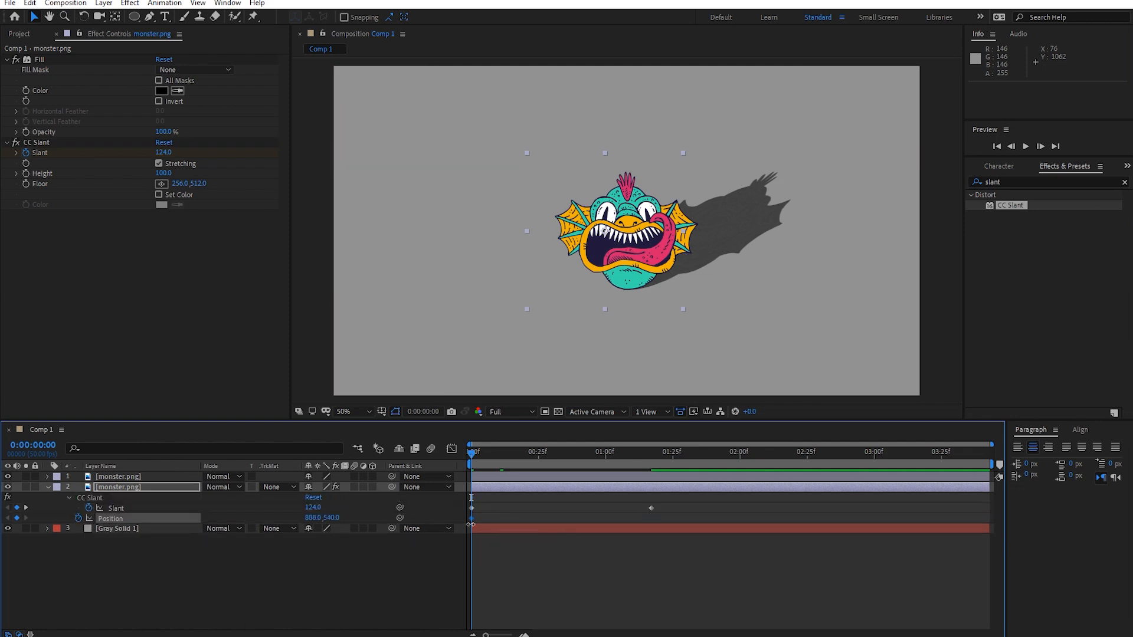
pyautogui.moveTo(565, 452); pyautogui.dragTo(650, 478)
pyautogui.moveTo(634, 281); pyautogui.dragTo(663, 289)
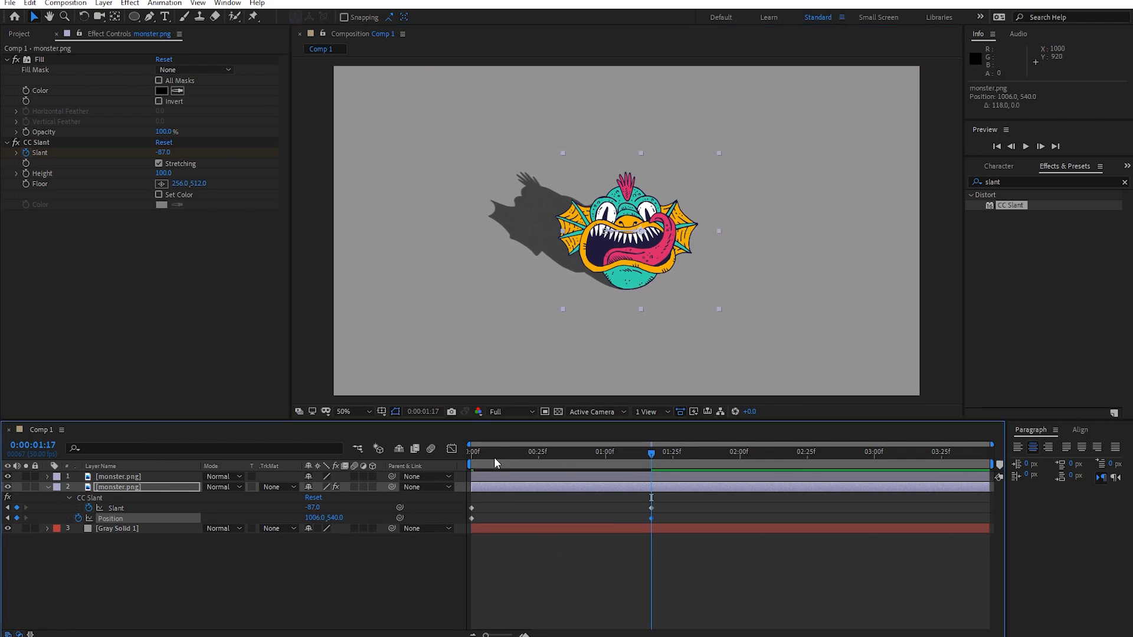
# - Play and scrub through the shadow's animation to check how slant and position change together
pyautogui.press('Home')
pyautogui.click(530, 568)
pyautogui.press('space')
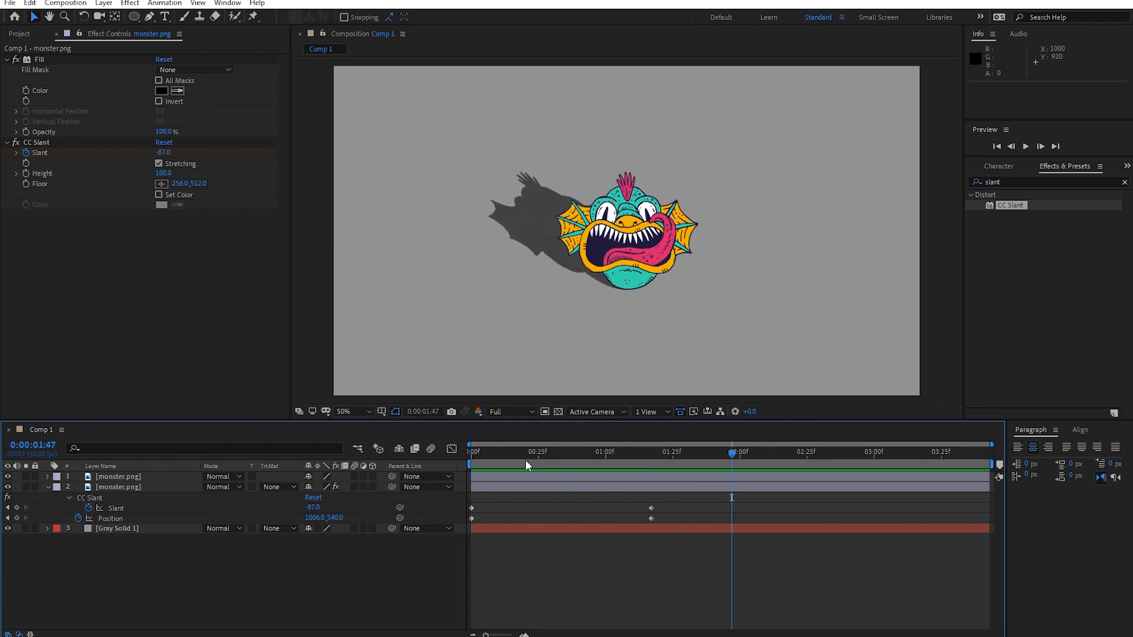
pyautogui.press('space')
pyautogui.moveTo(590, 458); pyautogui.dragTo(490, 481)
pyautogui.moveTo(623, 479); pyautogui.dragTo(621, 480)
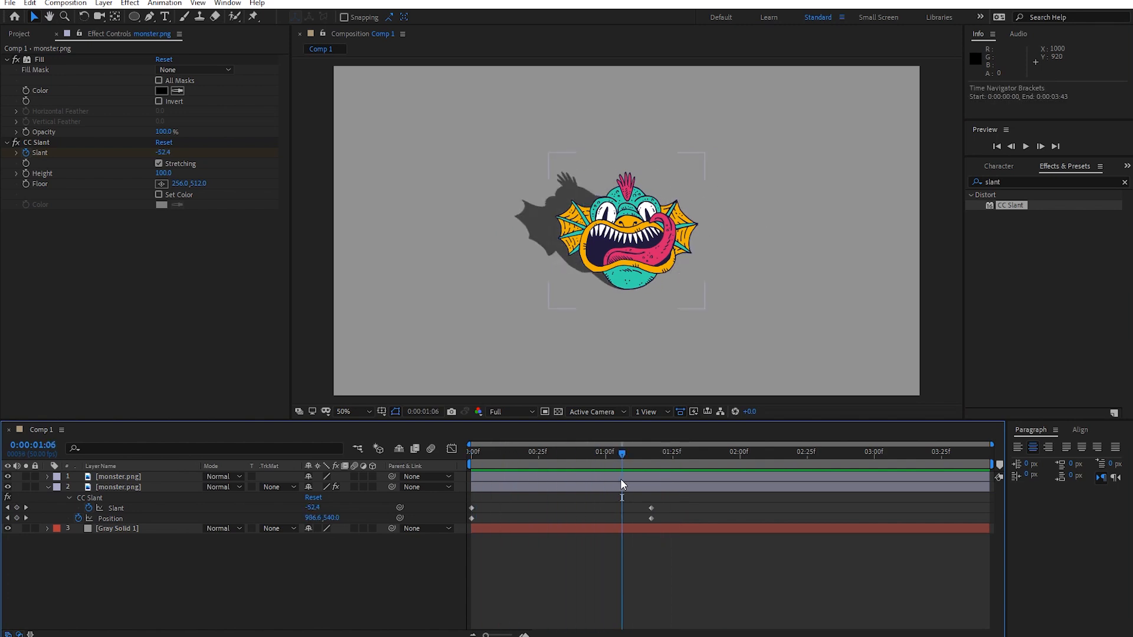
pyautogui.click(684, 455)
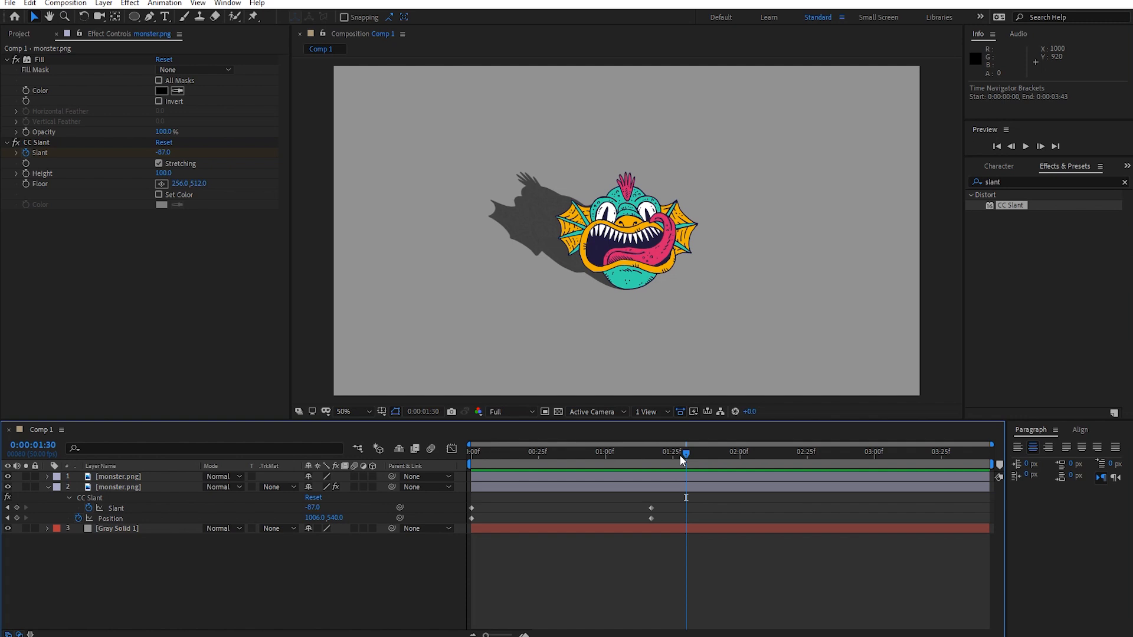
# - Keyframe the shadow's Opacity at 57% at the start and at 0:00:01:17
pyautogui.moveTo(549, 462); pyautogui.dragTo(433, 466)
pyautogui.click(132, 489)
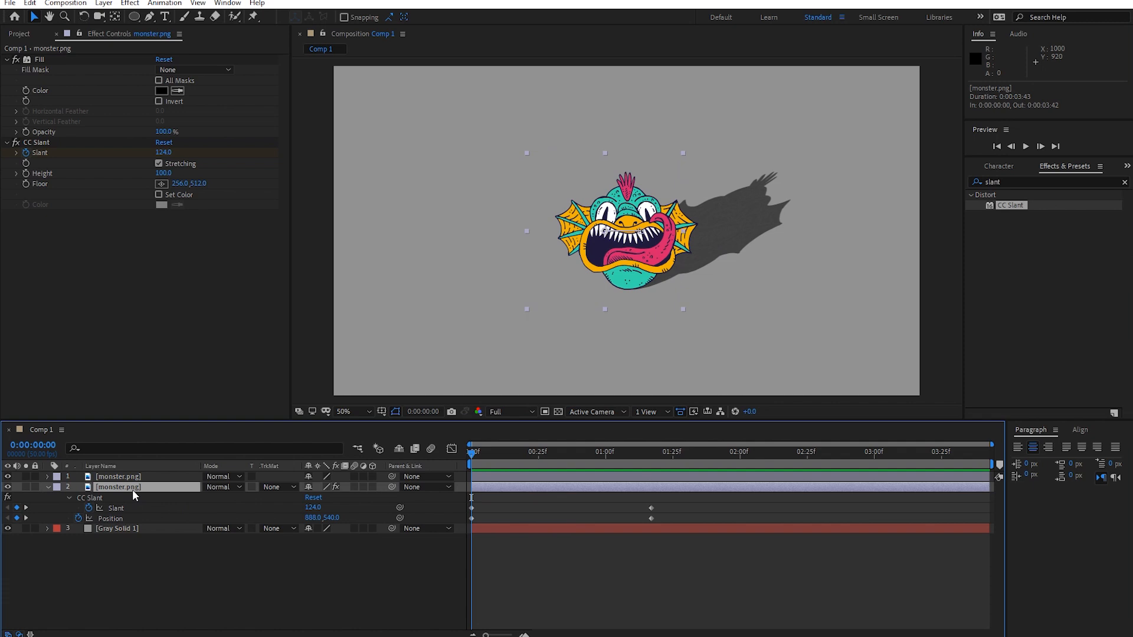
pyautogui.hotkey('shift', 't')
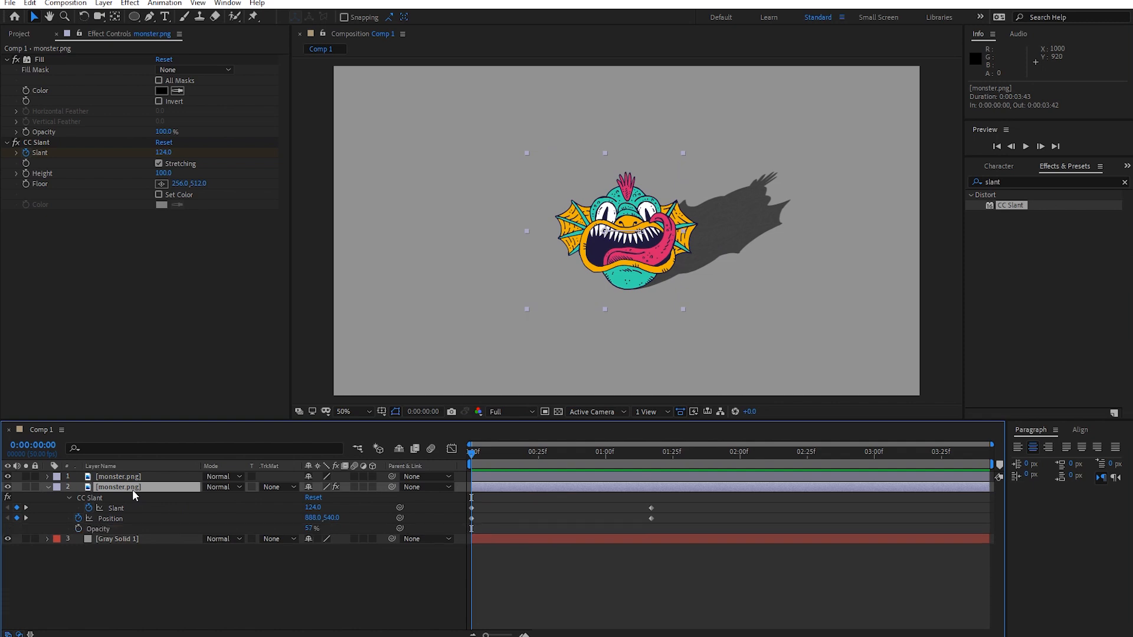
pyautogui.click(78, 529)
pyautogui.press('k')
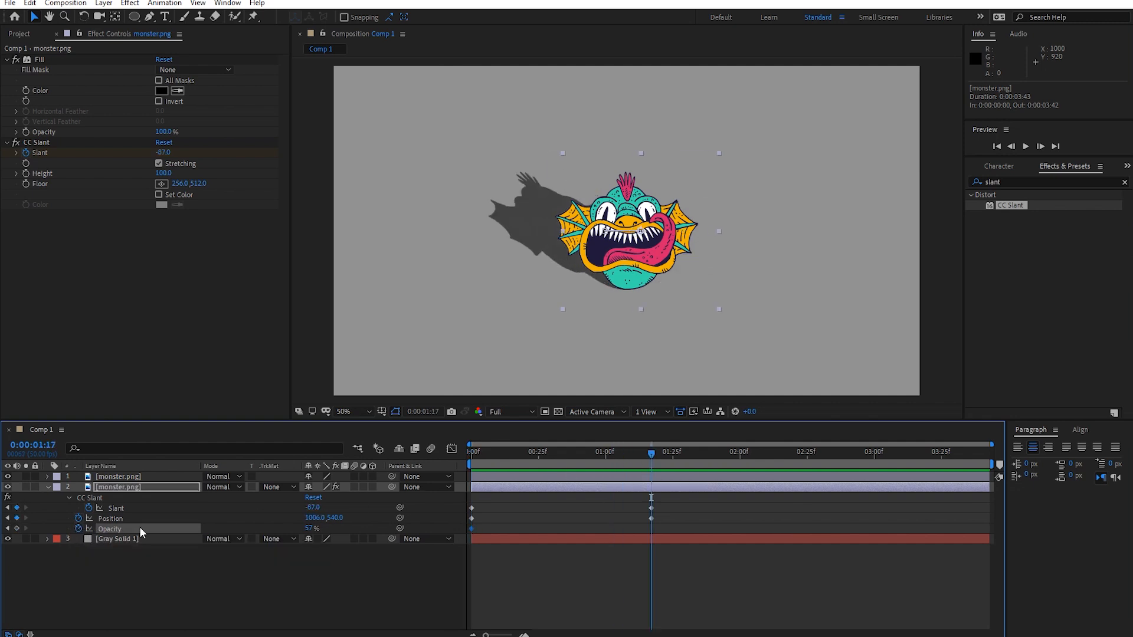
pyautogui.click(16, 528)
# - Set the shadow's Opacity to 100% at 0:00:00:32 and preview the animation from the start
pyautogui.click(557, 454)
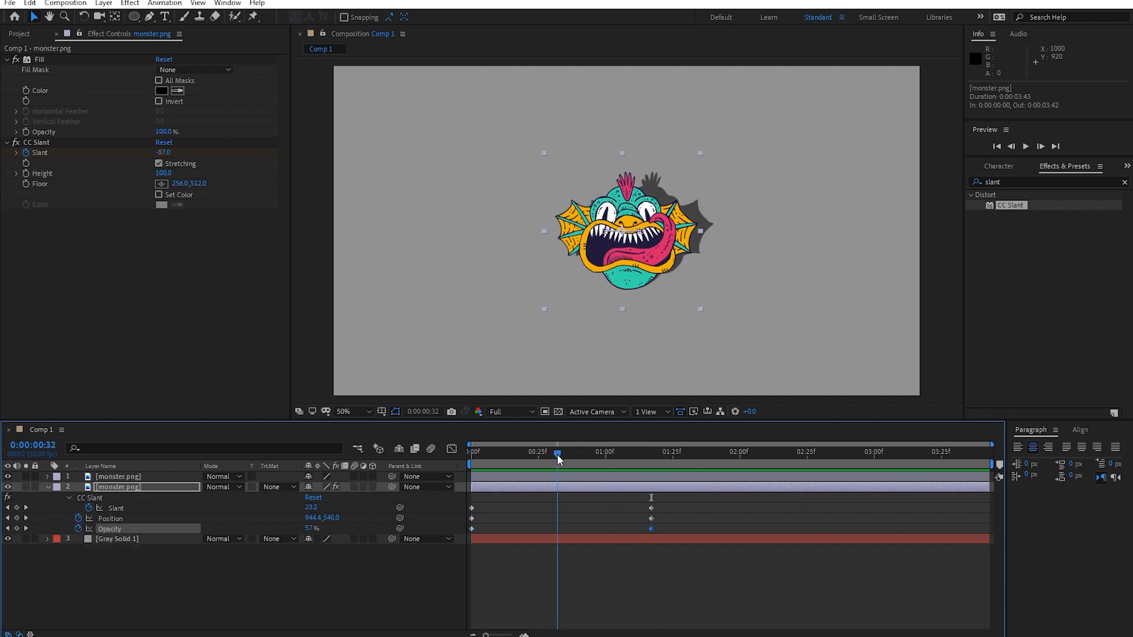
pyautogui.moveTo(311, 529); pyautogui.dragTo(372, 528)
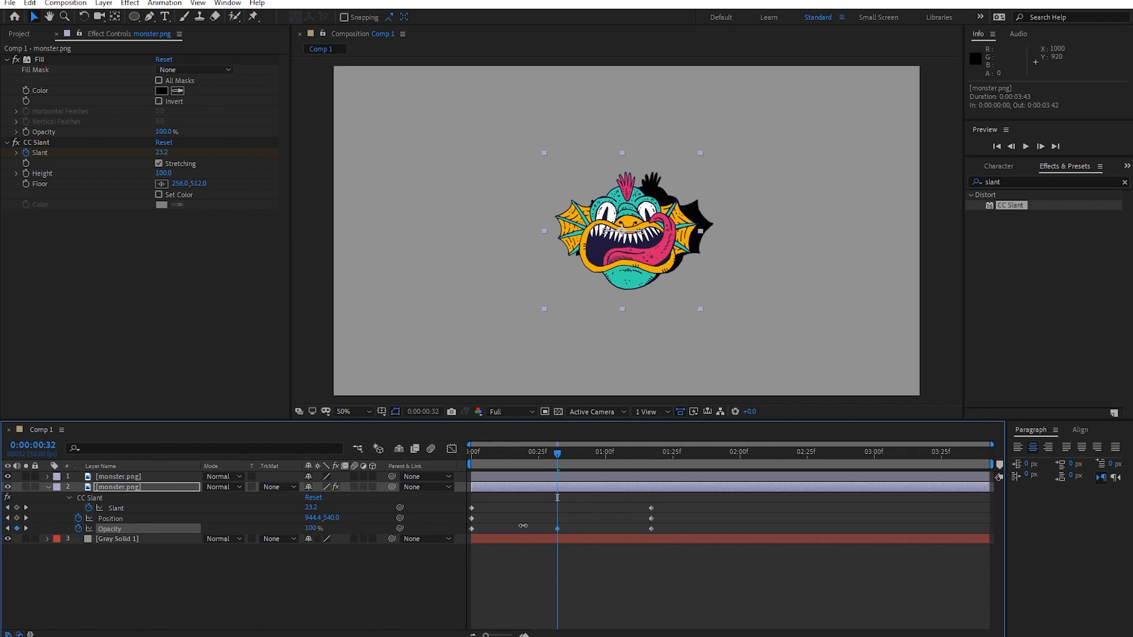
pyautogui.click(608, 602)
pyautogui.press('Home')
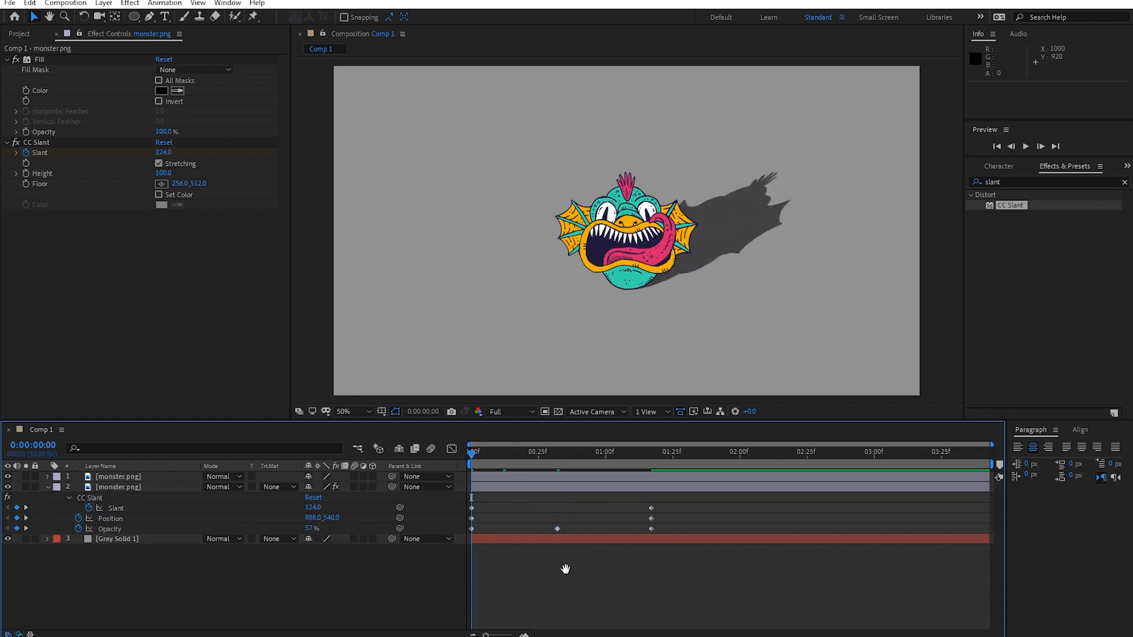
pyautogui.press('space')
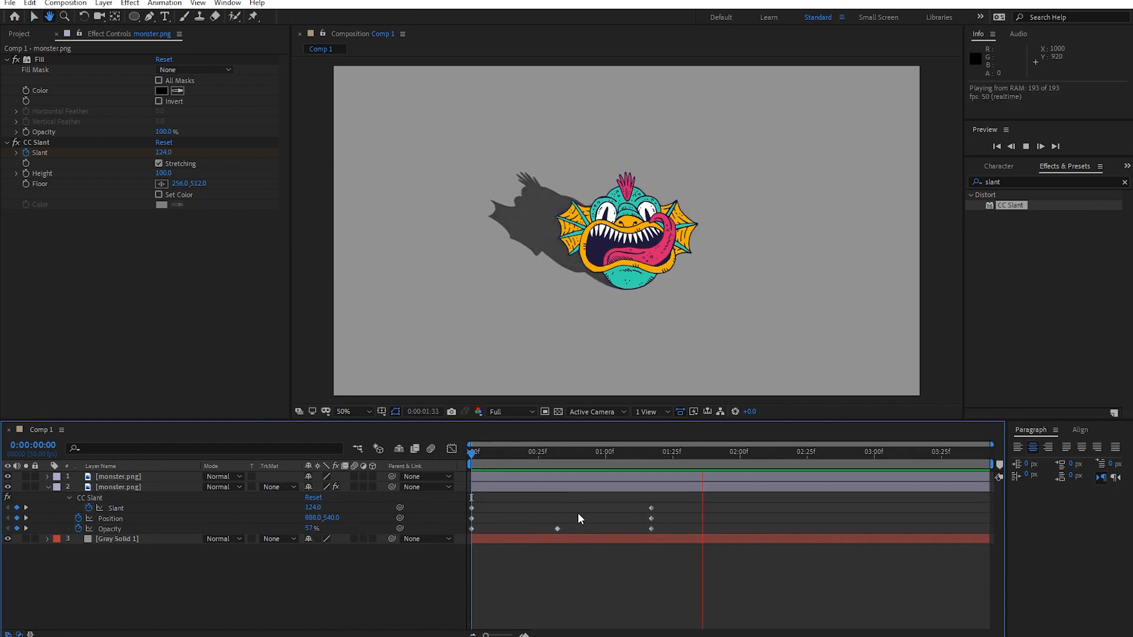
# - Set the shadow's Opacity to 61% at the 0:00:00:32 keyframe and preview the animation from the start
pyautogui.click(560, 451)
pyautogui.moveTo(311, 529); pyautogui.dragTo(298, 531)
pyautogui.click(616, 598)
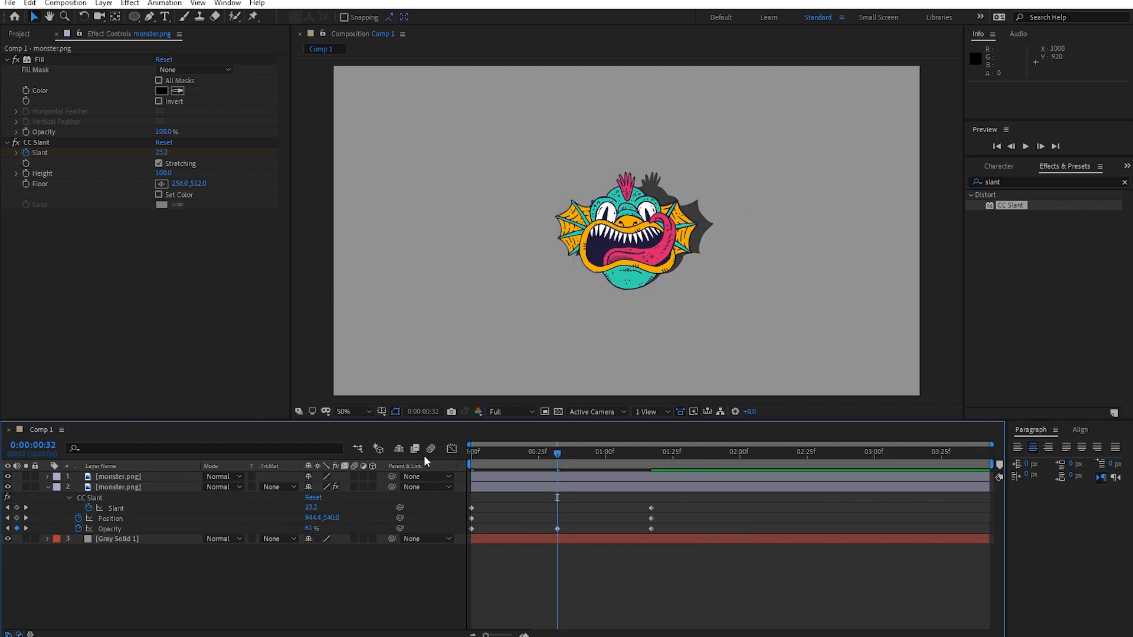
pyautogui.press('Home')
pyautogui.press('space')
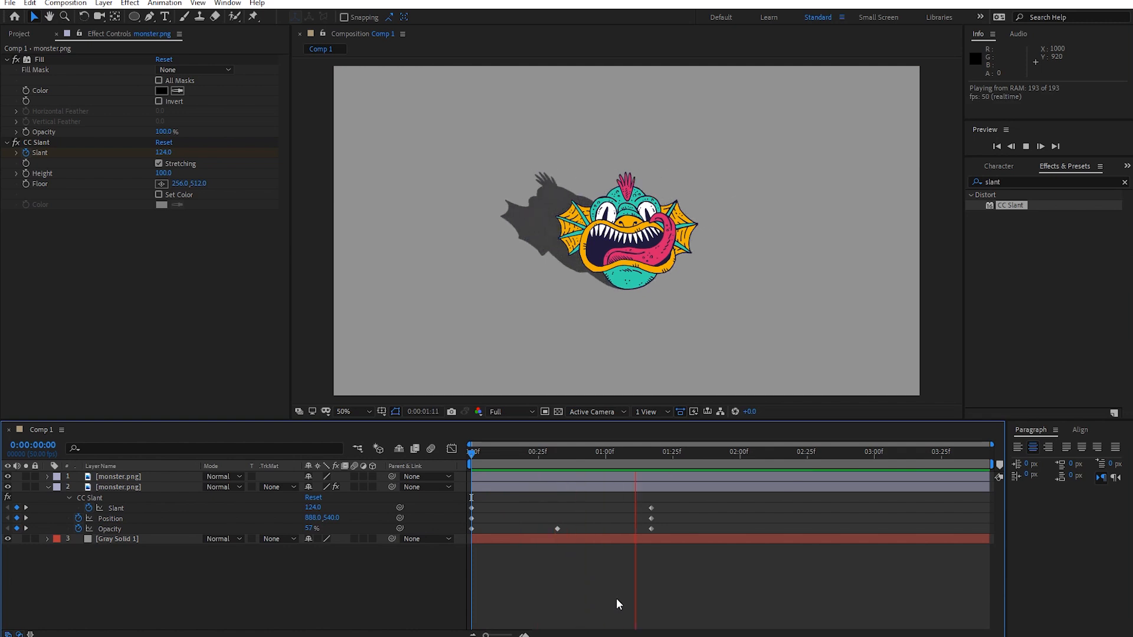
pyautogui.press('space')
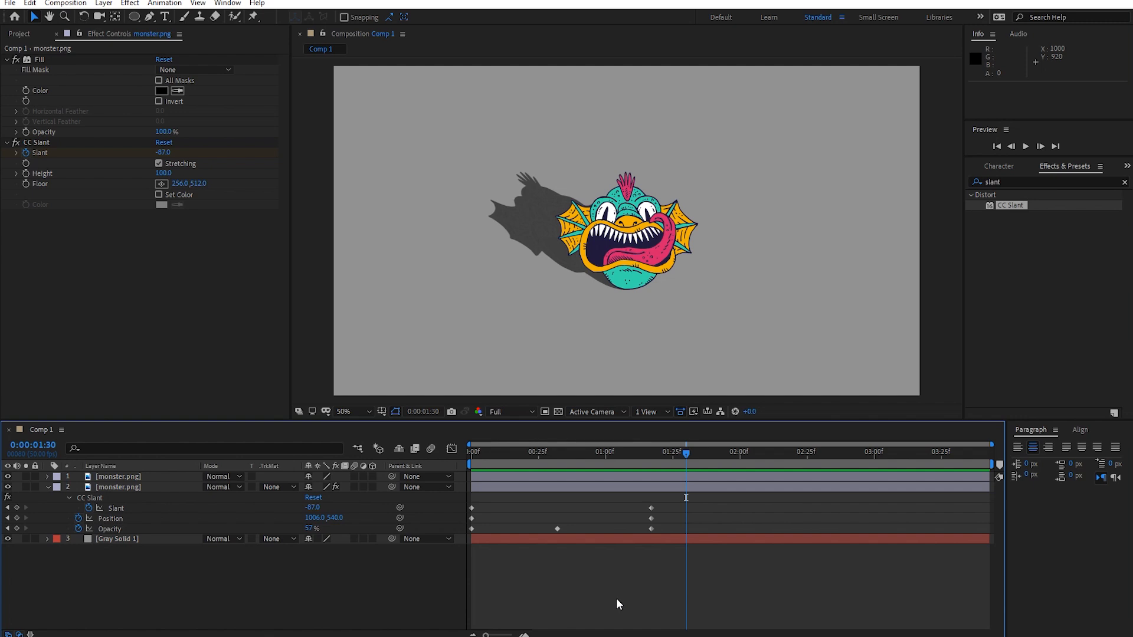
# - Delete the lower monster.png layer that serves as the black shadow
pyautogui.click(529, 485)
pyautogui.click(494, 584)
pyautogui.click(200, 538)
pyautogui.click(125, 509)
pyautogui.click(8, 487)
pyautogui.click(117, 489)
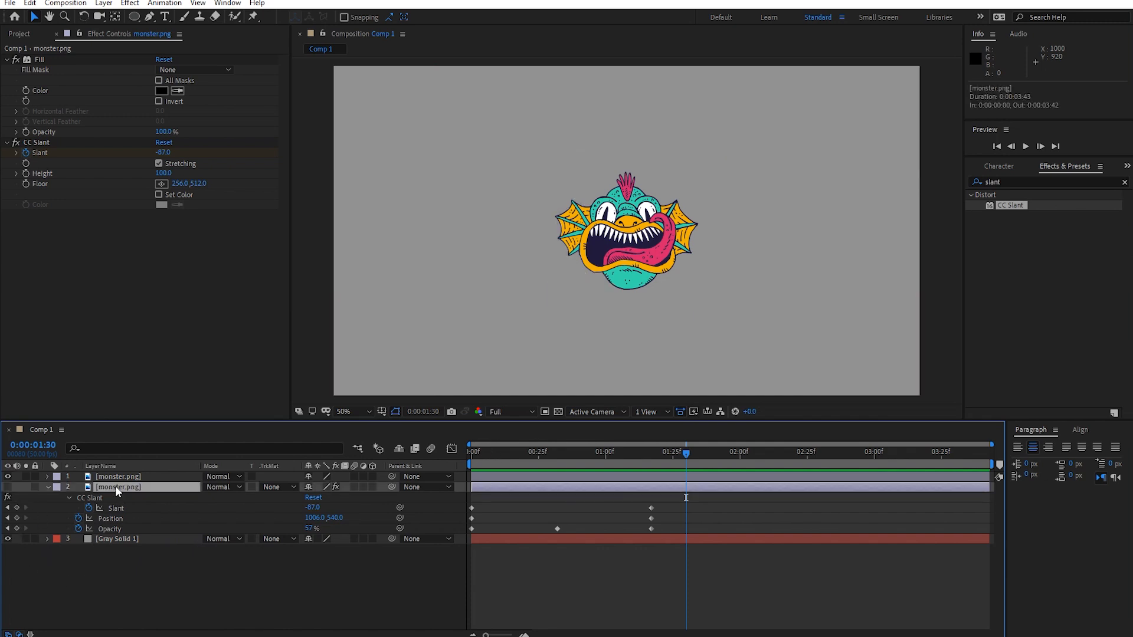
pyautogui.press('Delete')
# - Scale the remaining monster.png layer up to 182%
pyautogui.click(117, 476)
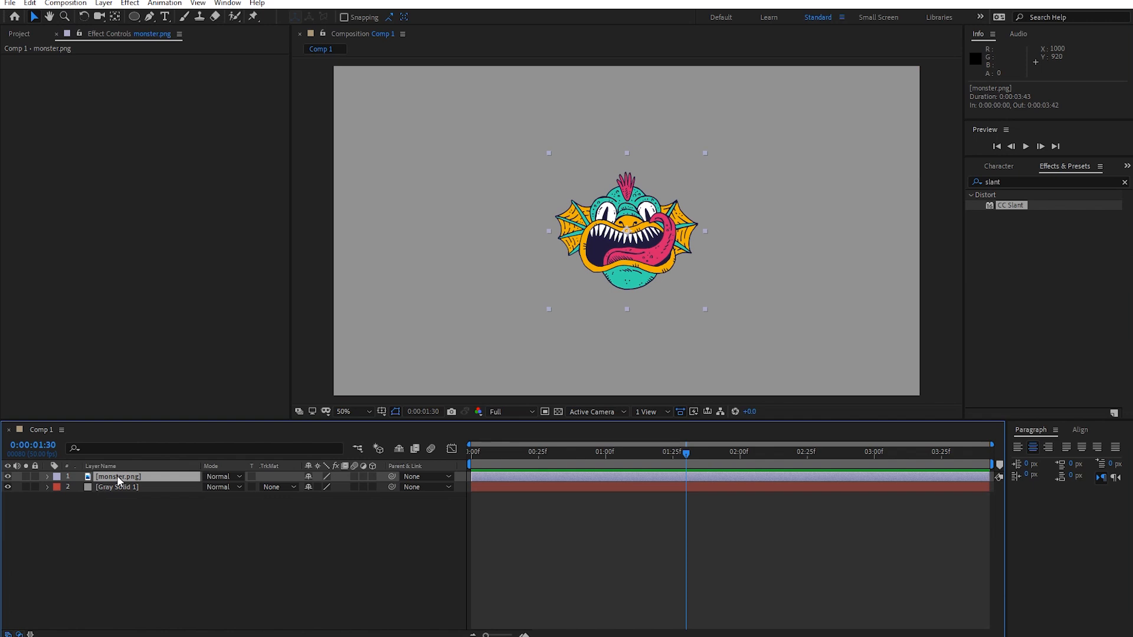
pyautogui.press('s')
pyautogui.moveTo(322, 487); pyautogui.dragTo(364, 481)
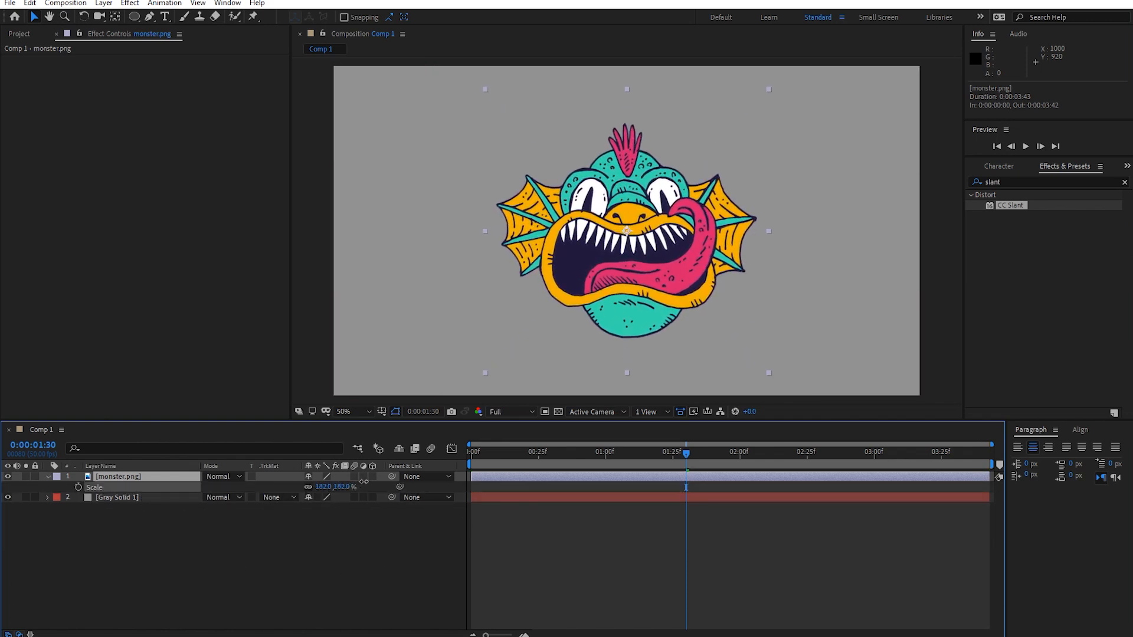
pyautogui.click(580, 614)
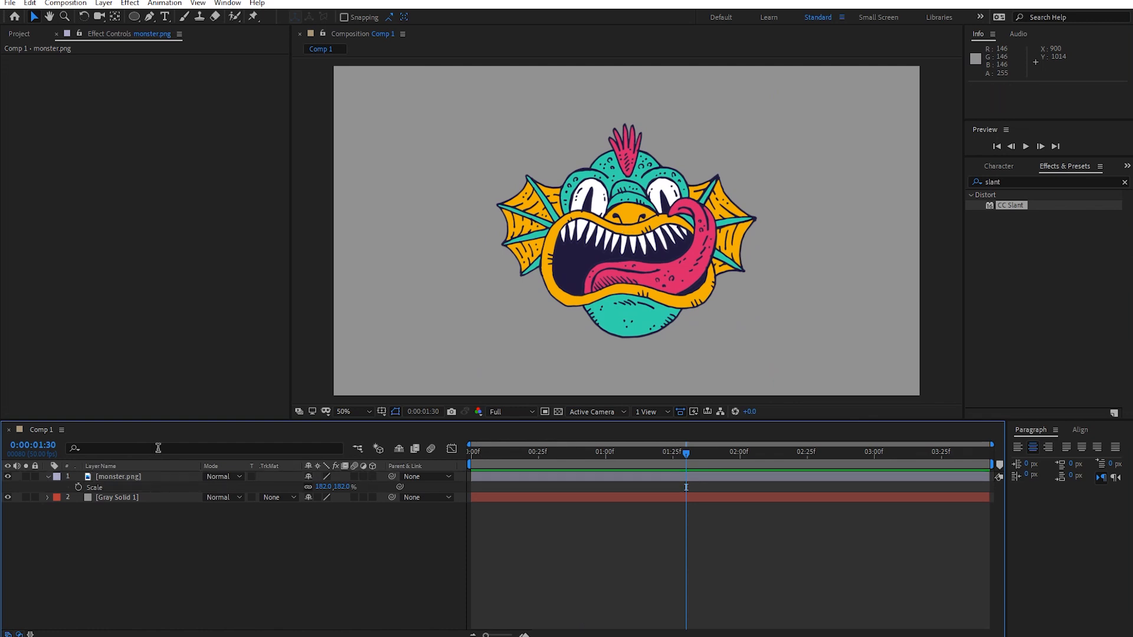
# - Place five puppet pins on the monster at its crest base, tongue, chin and both sides, and reveal the pins' position keyframes
pyautogui.click(142, 485)
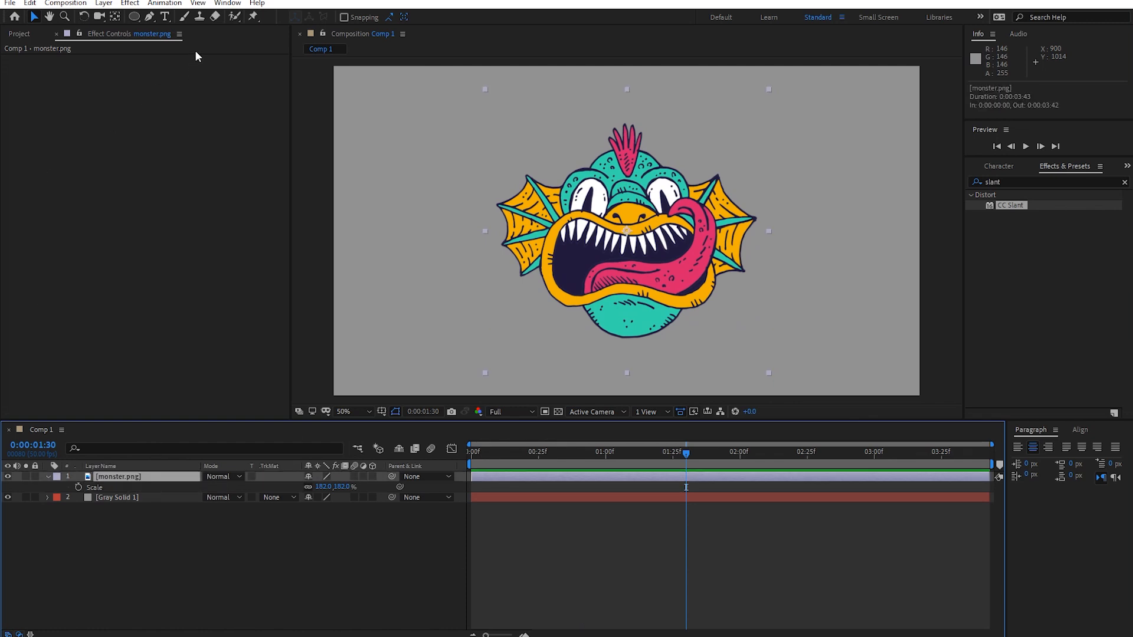
pyautogui.click(253, 18)
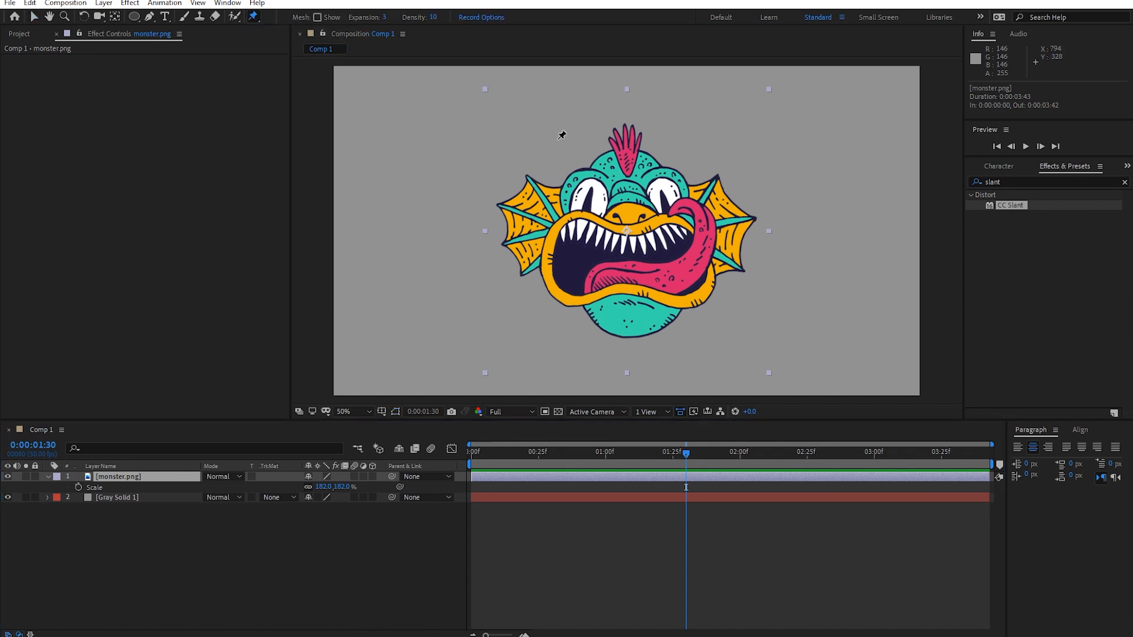
pyautogui.click(625, 170)
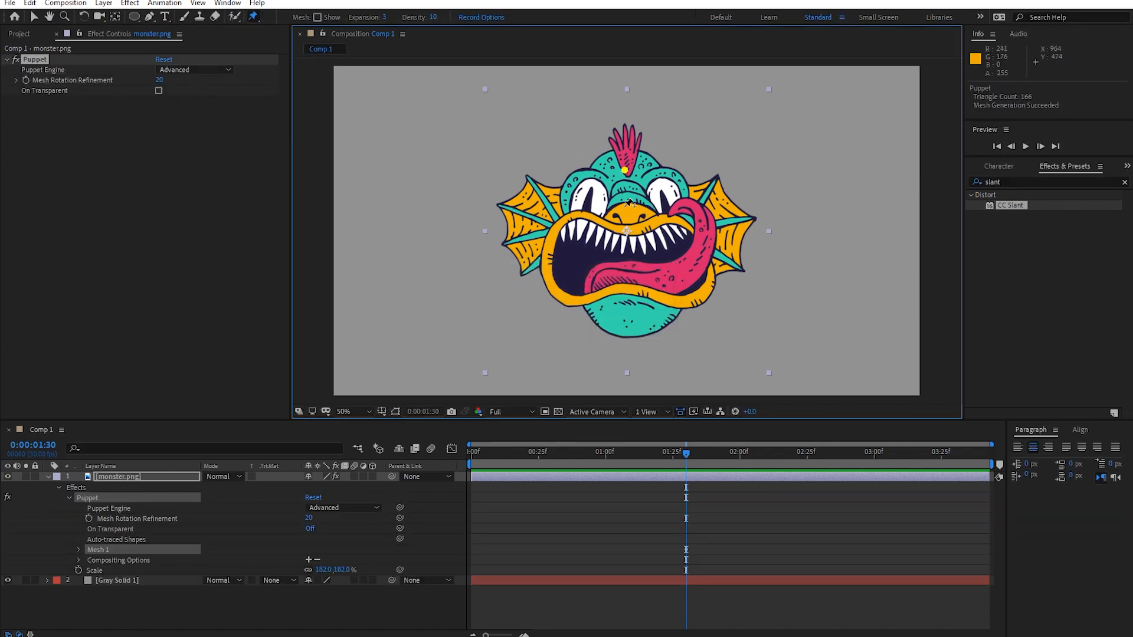
pyautogui.click(630, 271)
pyautogui.click(635, 334)
pyautogui.click(549, 231)
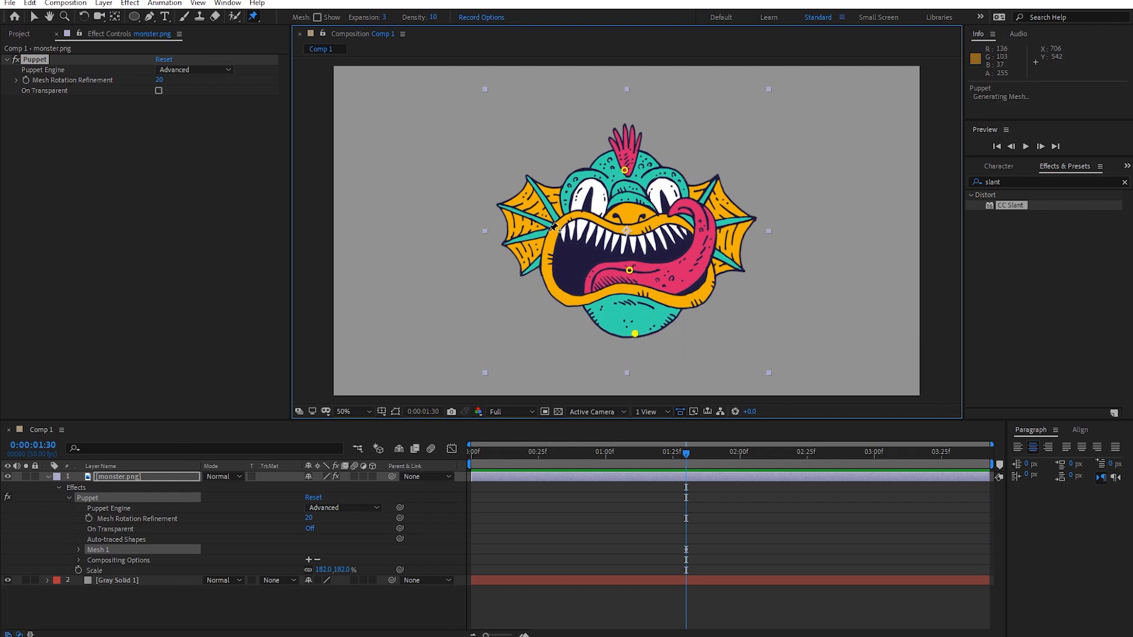
pyautogui.click(702, 230)
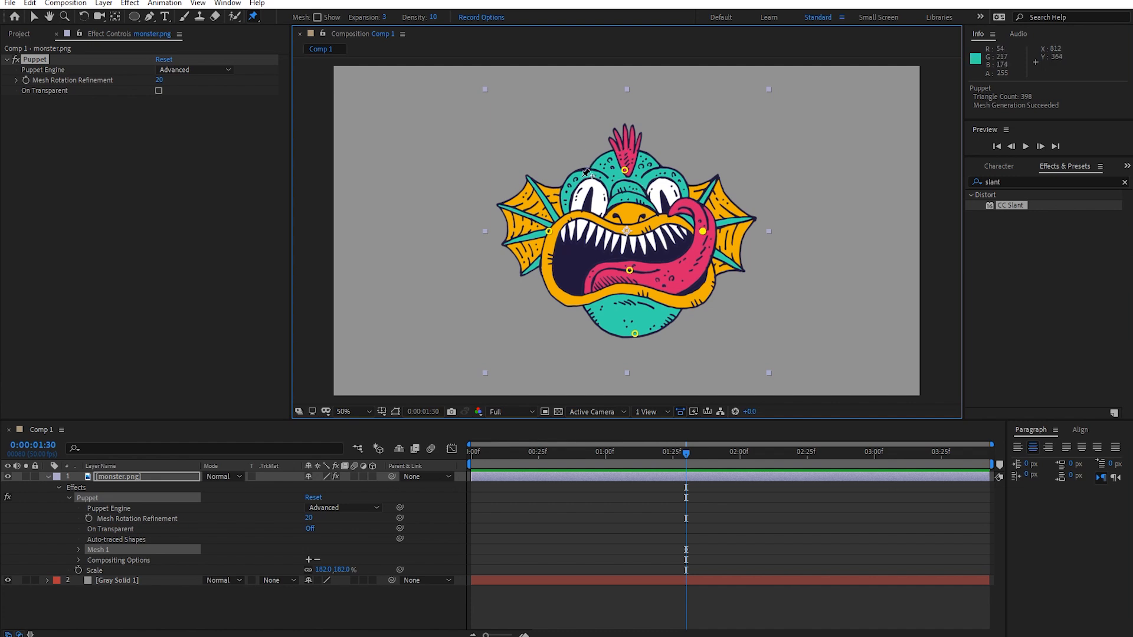
pyautogui.press('v')
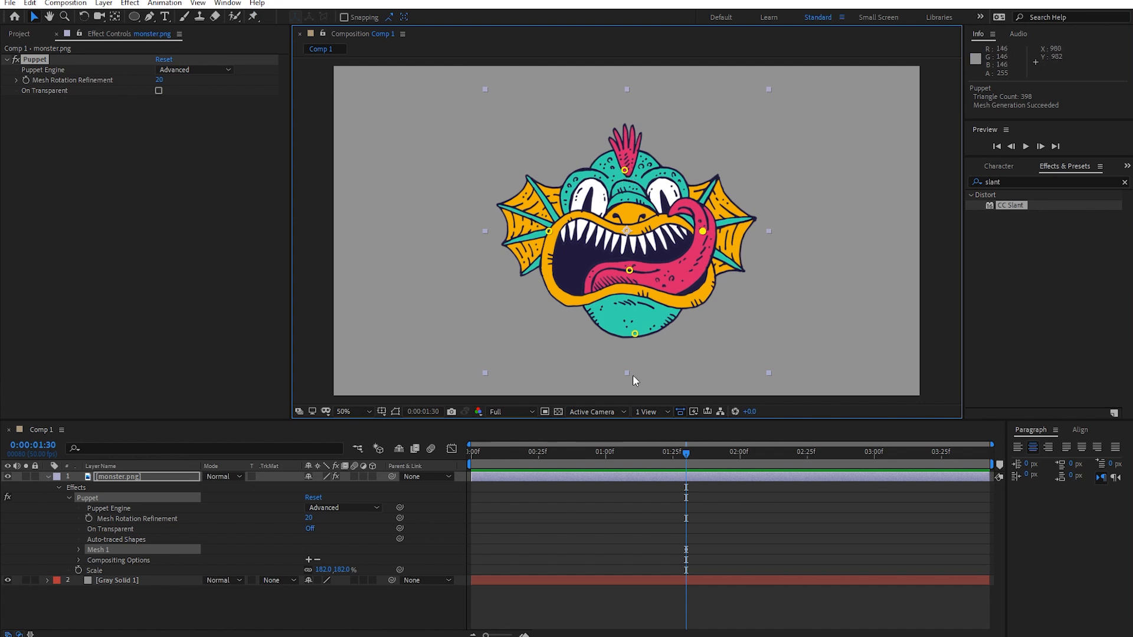
pyautogui.press('u')
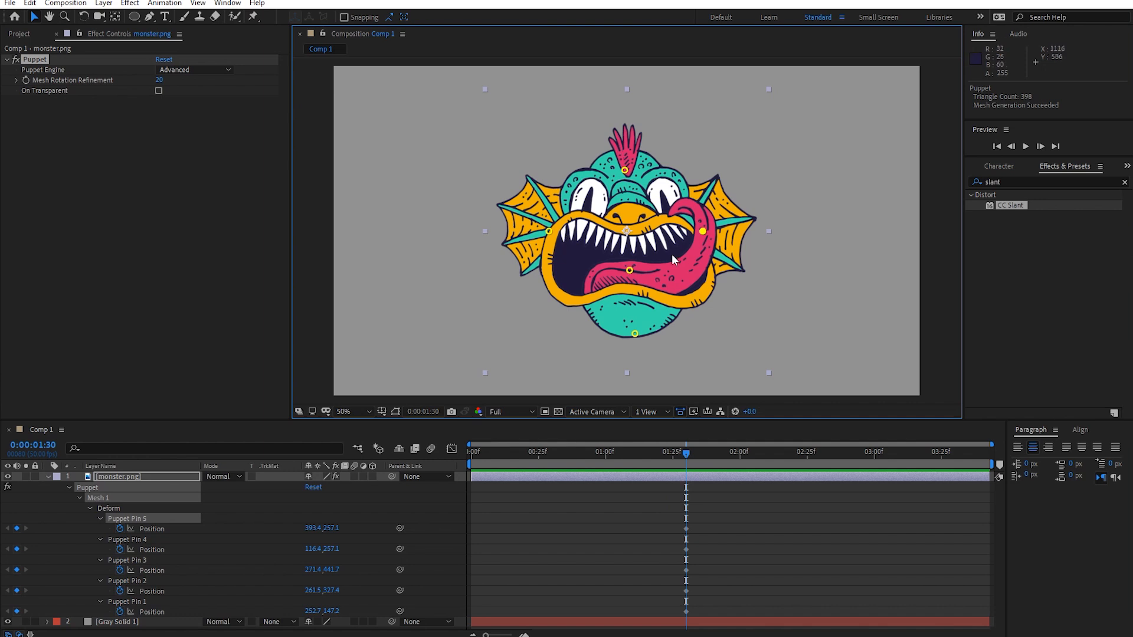
# - At 0:00:01:05, move the monster's side pins up and outward, Puppet Pin 4 to about 90, 233 and Pin 5 to about 438, 220, and preview
pyautogui.moveTo(684, 461); pyautogui.dragTo(648, 462)
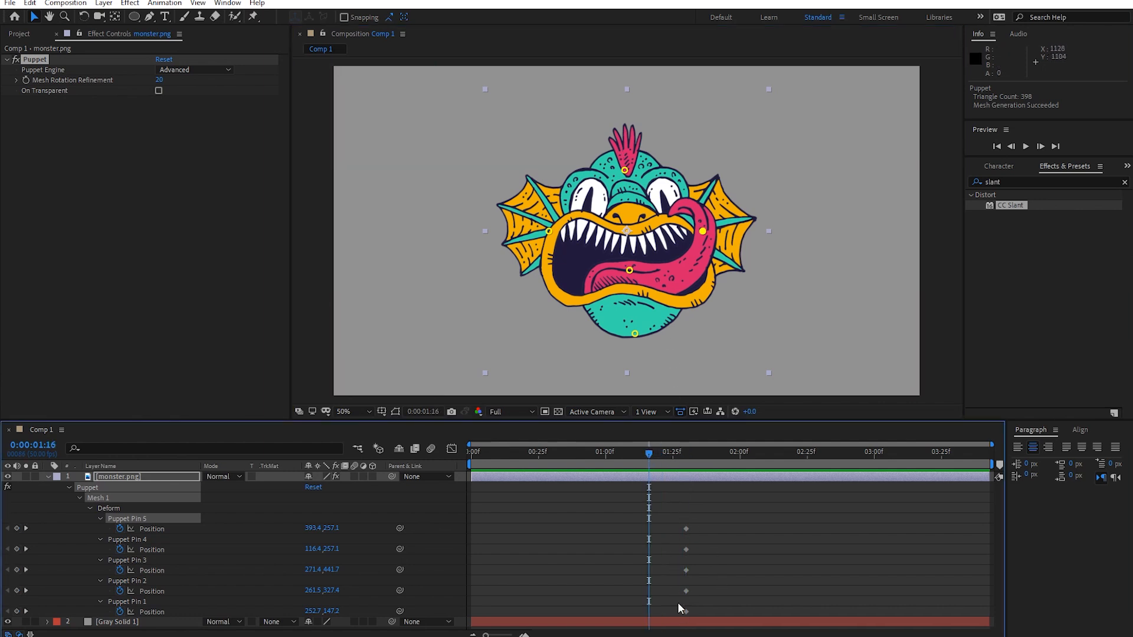
pyautogui.moveTo(572, 465); pyautogui.dragTo(618, 480)
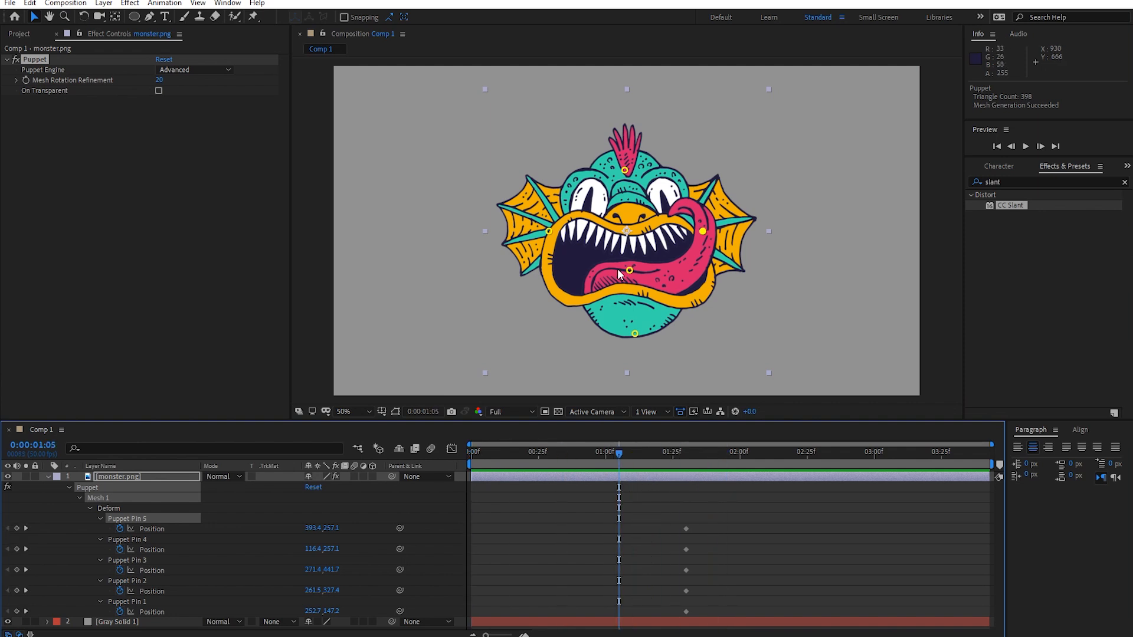
pyautogui.moveTo(552, 231); pyautogui.dragTo(538, 219)
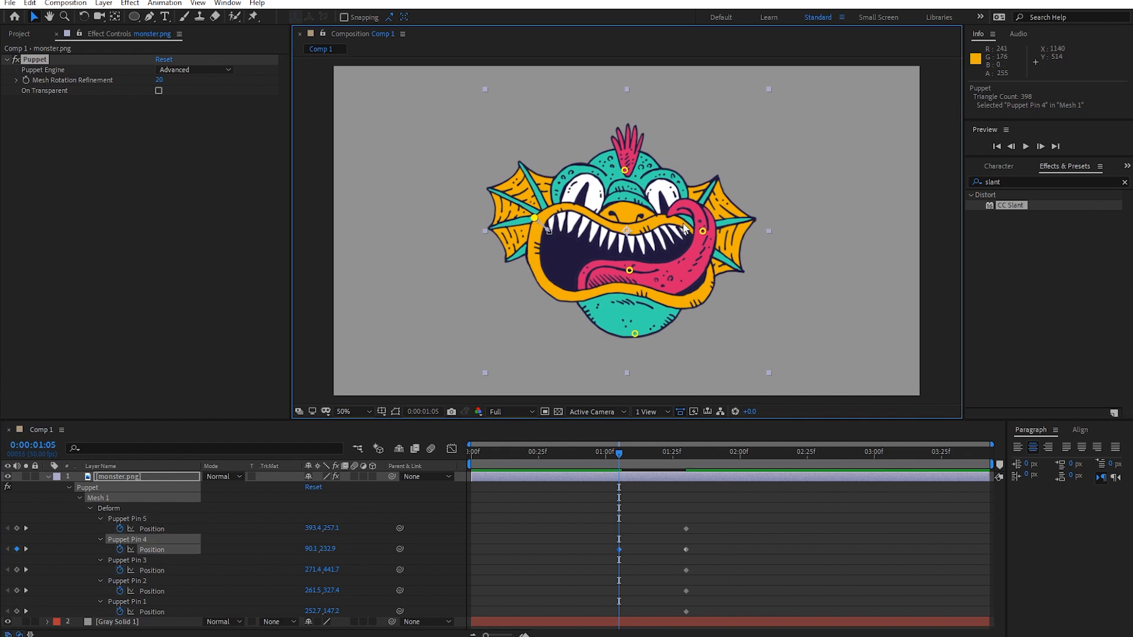
pyautogui.moveTo(703, 231); pyautogui.dragTo(730, 214)
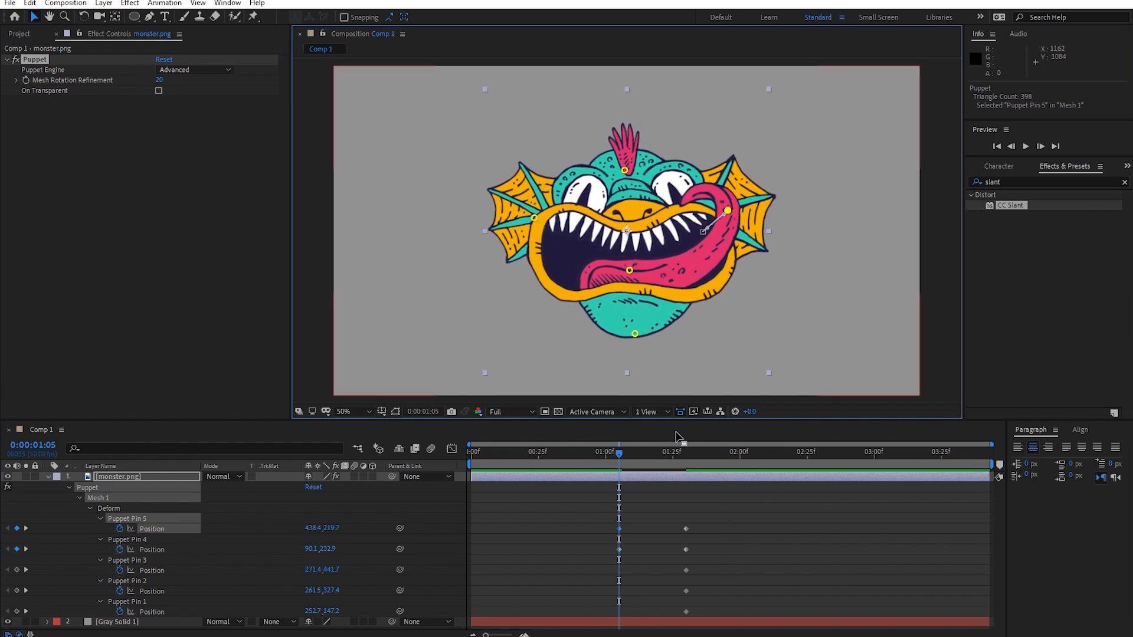
pyautogui.moveTo(619, 462)
pyautogui.mouseDown()
pyautogui.moveTo(650, 470)
pyautogui.moveTo(614, 463)
pyautogui.mouseUp()
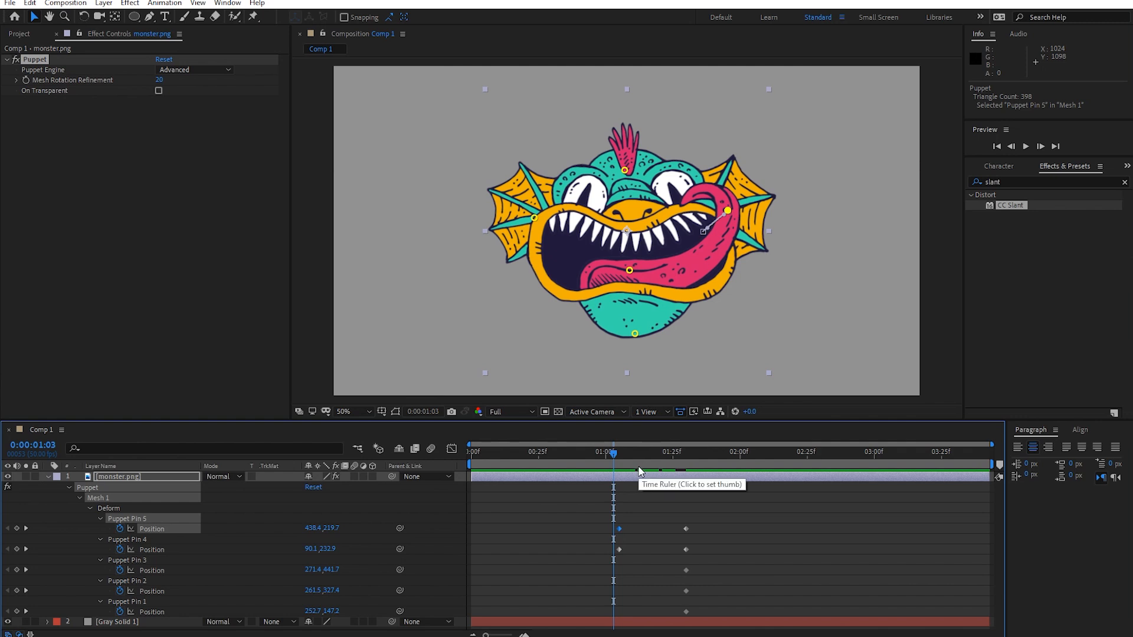
pyautogui.press('space')
pyautogui.click(594, 458)
# - At 0:00:02:02, pull the monster's two side puppet pins downward to add Position keyframes for Puppet Pins 4 and 5
pyautogui.moveTo(594, 458); pyautogui.dragTo(744, 480)
pyautogui.click(703, 232)
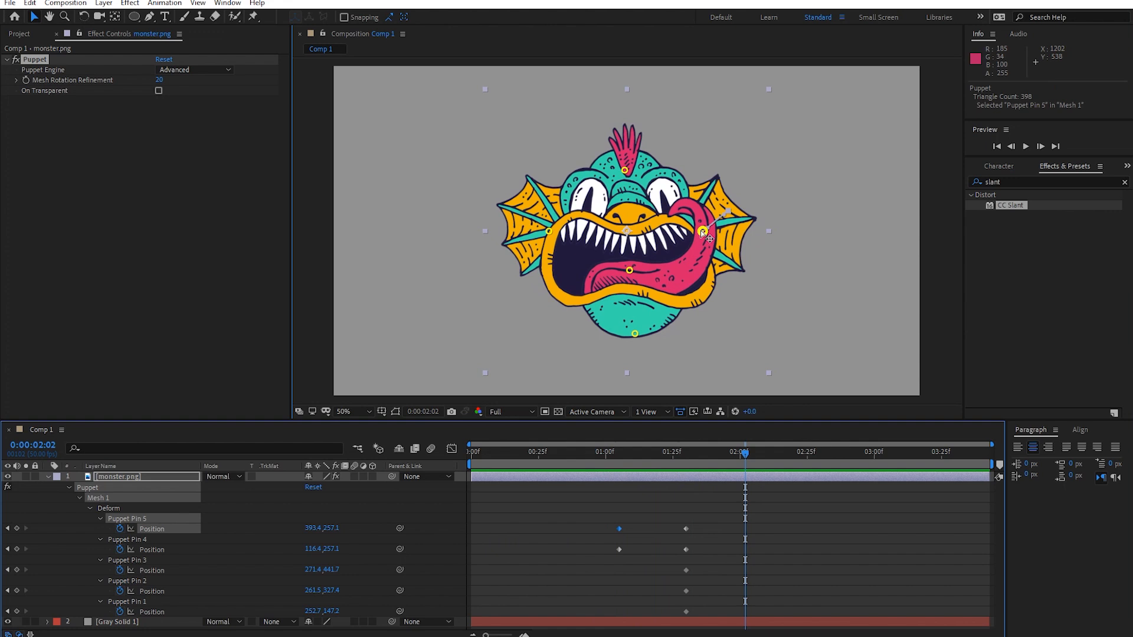
pyautogui.moveTo(703, 232); pyautogui.dragTo(711, 282)
pyautogui.moveTo(549, 231); pyautogui.dragTo(547, 278)
# - Play and scrub through the monster's puppet animation around its three side-pin keyframes
pyautogui.click(630, 455)
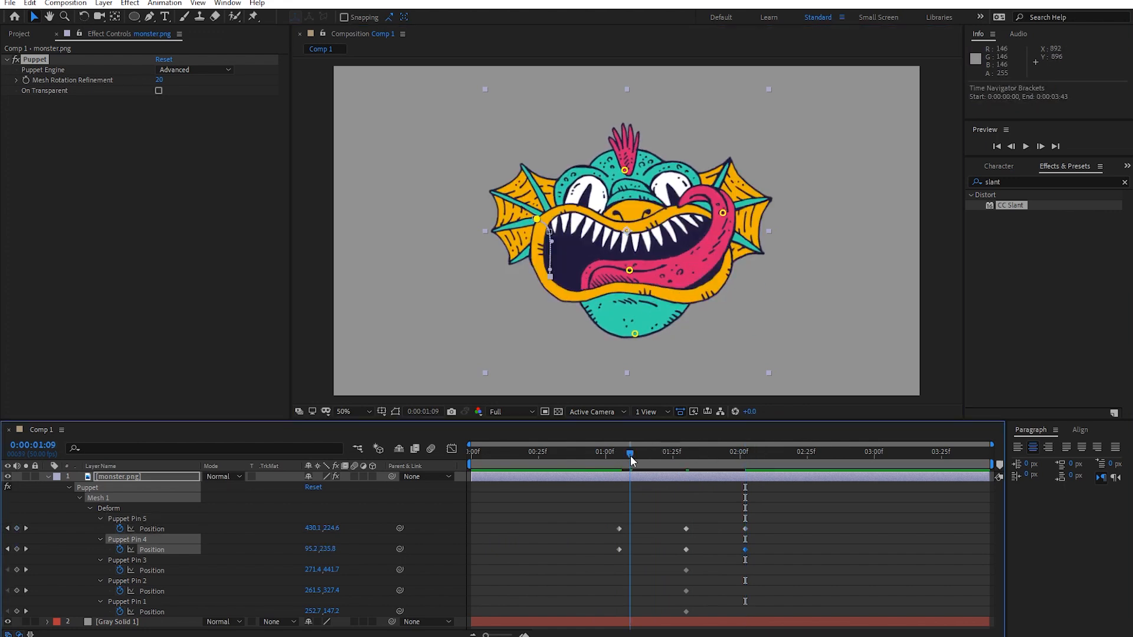
pyautogui.press('space')
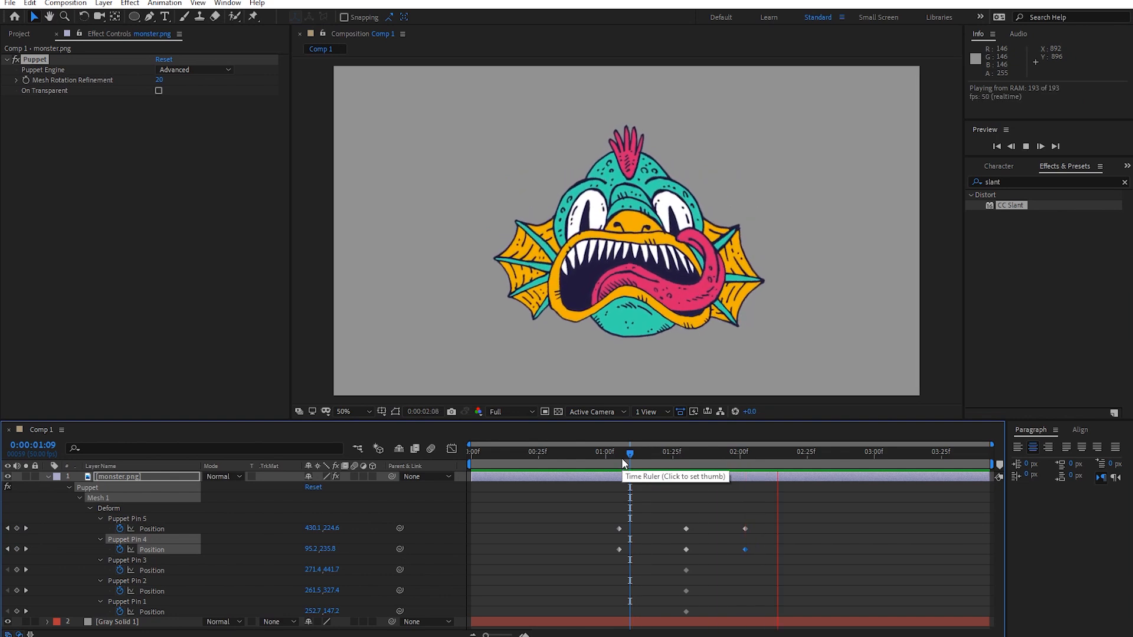
pyautogui.click(608, 456)
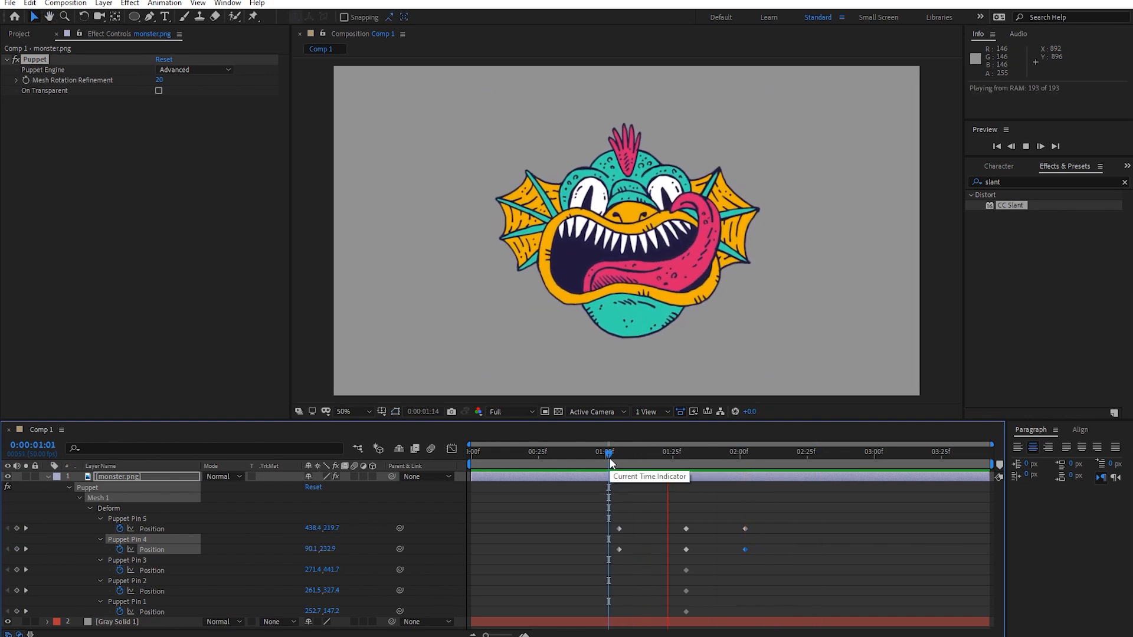
pyautogui.press('space')
pyautogui.click(655, 465)
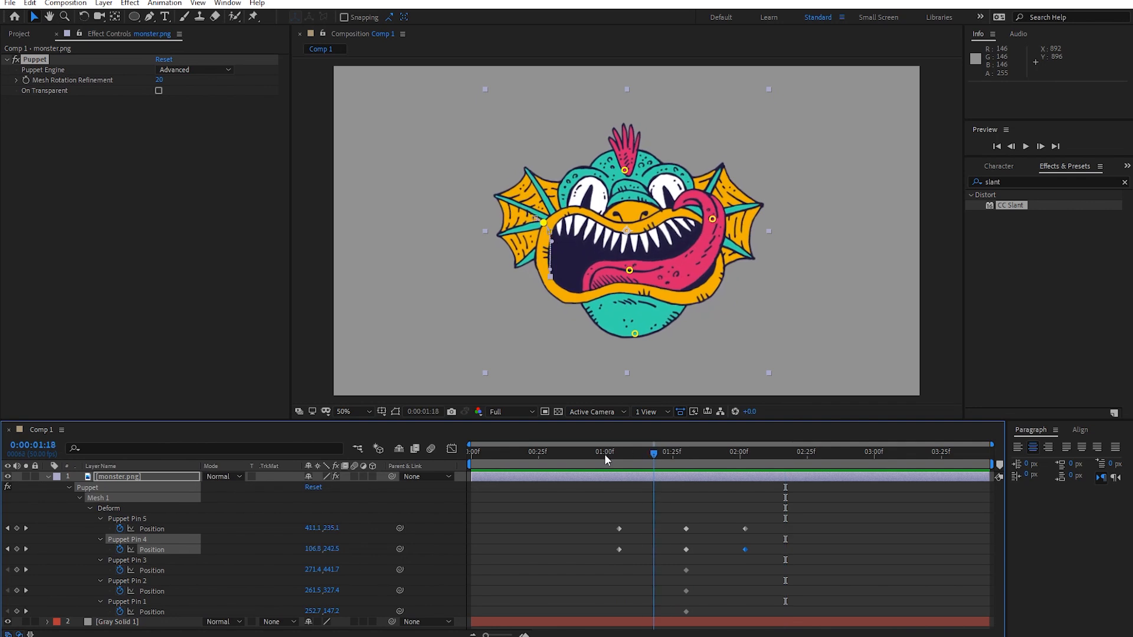
pyautogui.moveTo(604, 454); pyautogui.dragTo(659, 469)
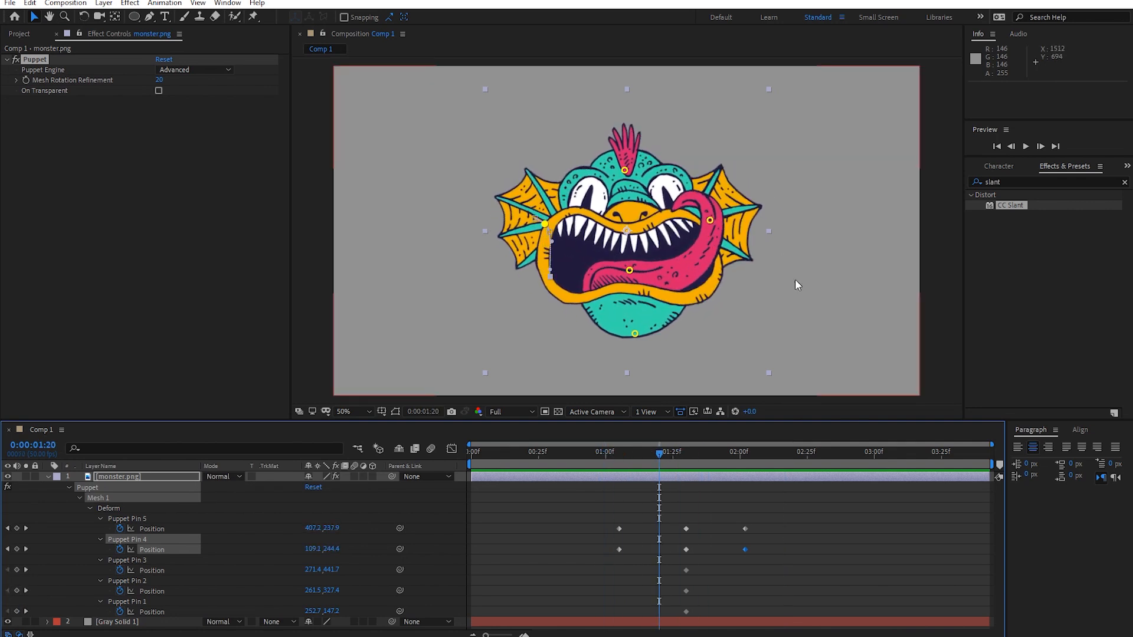
# - Collapse the monster.png layer's properties and delete the layer from the composition
pyautogui.press('u')
pyautogui.click(217, 540)
pyautogui.click(115, 475)
pyautogui.press('Delete')
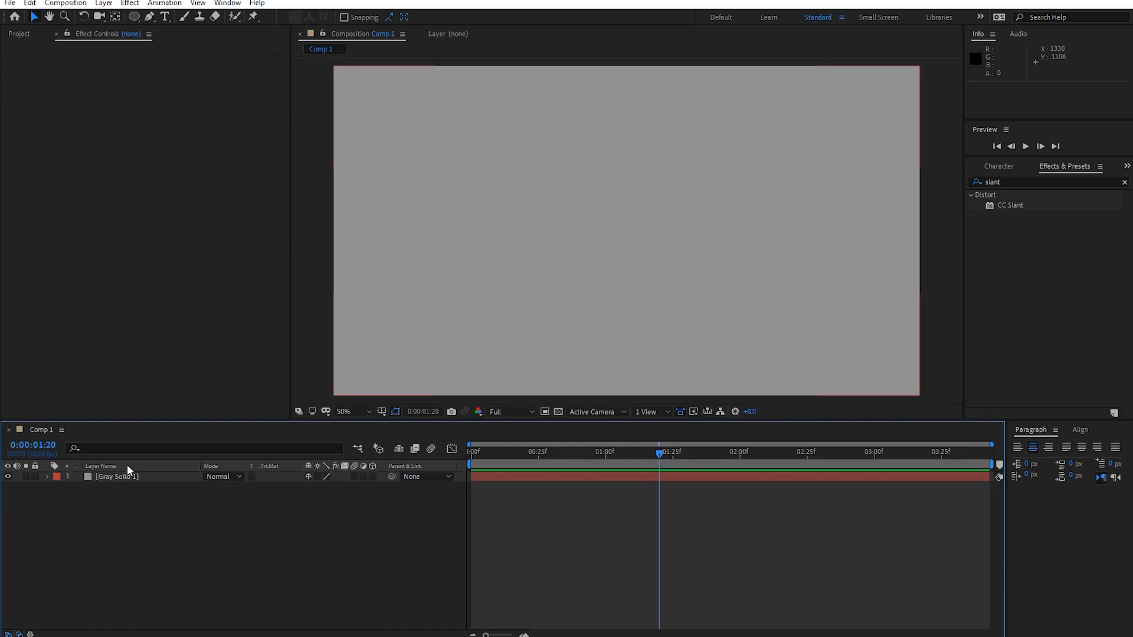
# - Import kick.jpg from the raw folder as a layer above the gray solid and scale it to 190%
pyautogui.click(1052, 175)
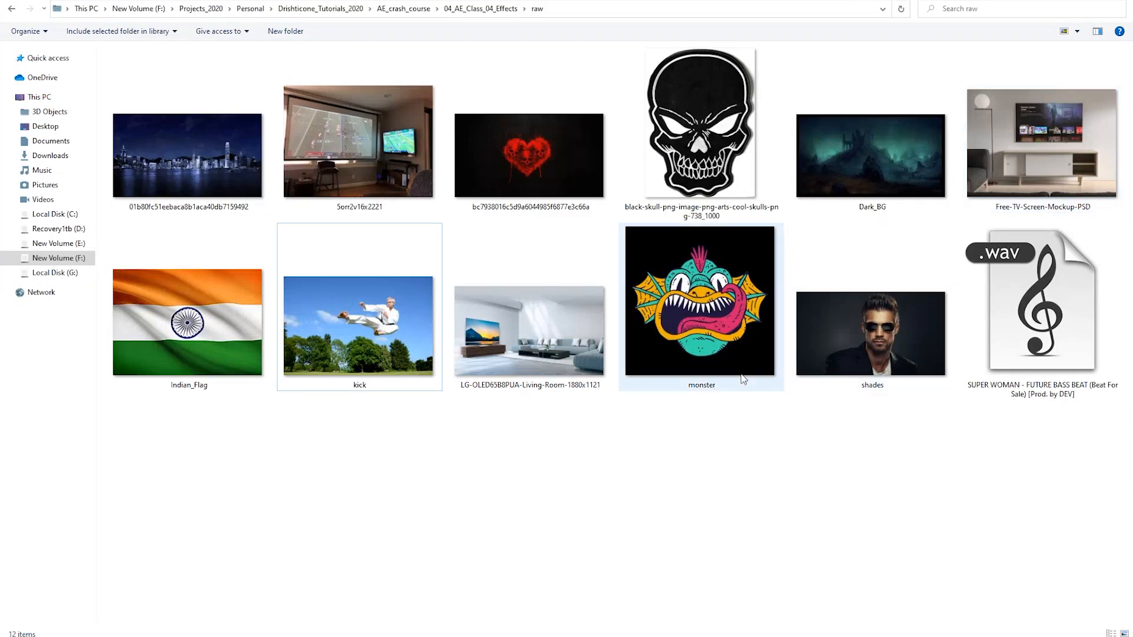
pyautogui.moveTo(369, 340); pyautogui.dragTo(183, 530)
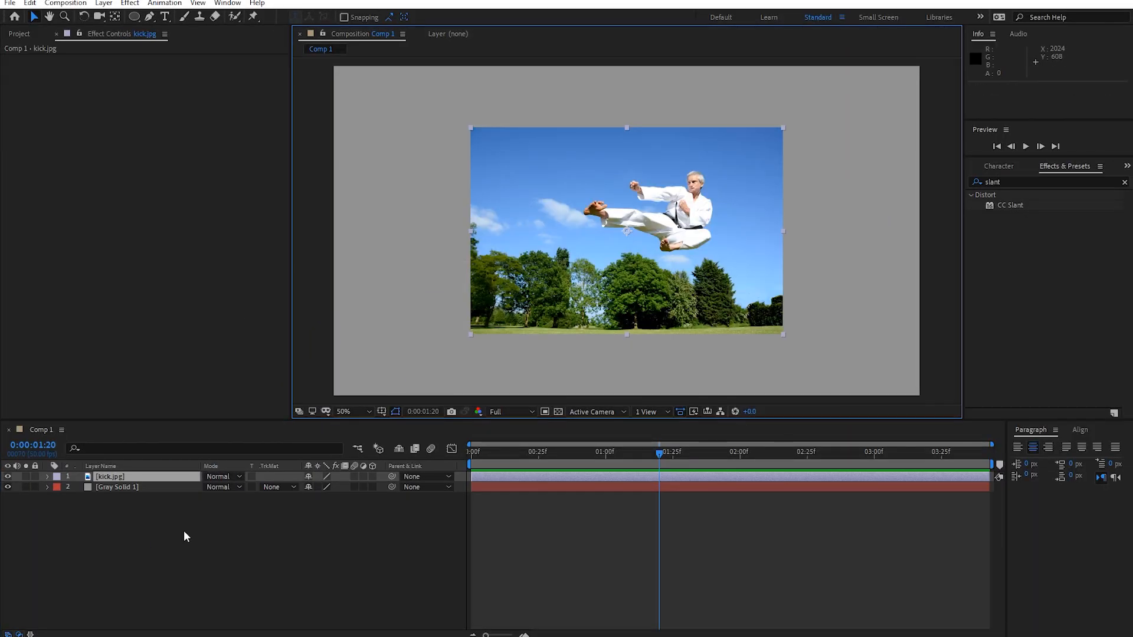
pyautogui.press('s')
pyautogui.moveTo(322, 486); pyautogui.dragTo(373, 481)
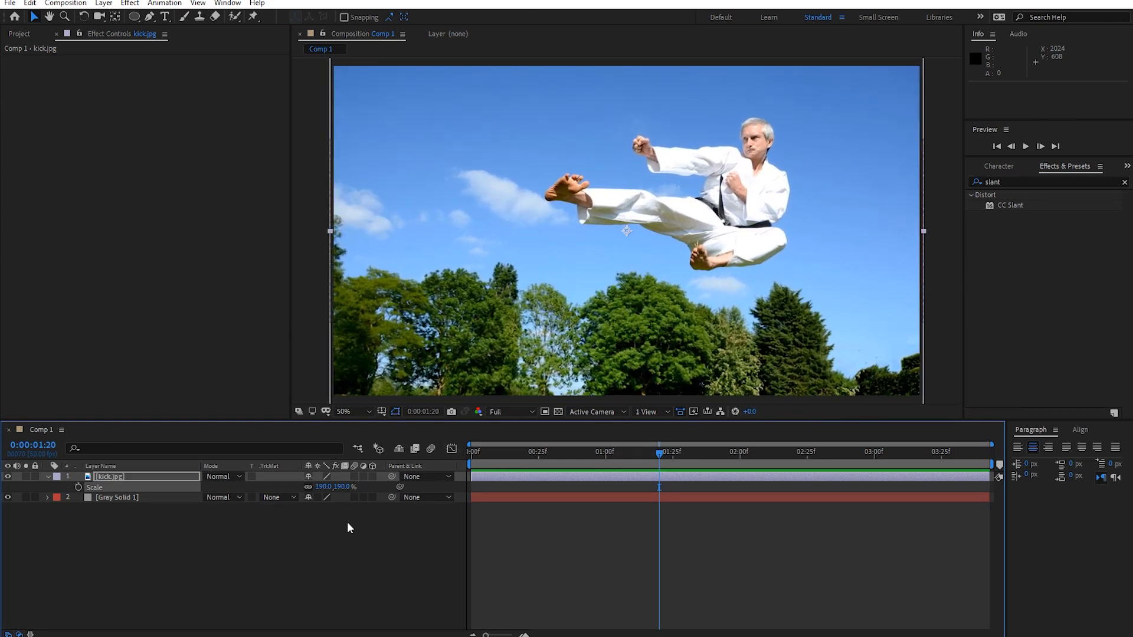
# - Duplicate the kick.jpg layer and draw a closed Pen tool mask loosely around the kicking man on the upper copy
pyautogui.hotkey('ctrl', 'd')
pyautogui.scroll(2, 638, 268)
pyautogui.moveTo(472, 112); pyautogui.dragTo(383, 168)
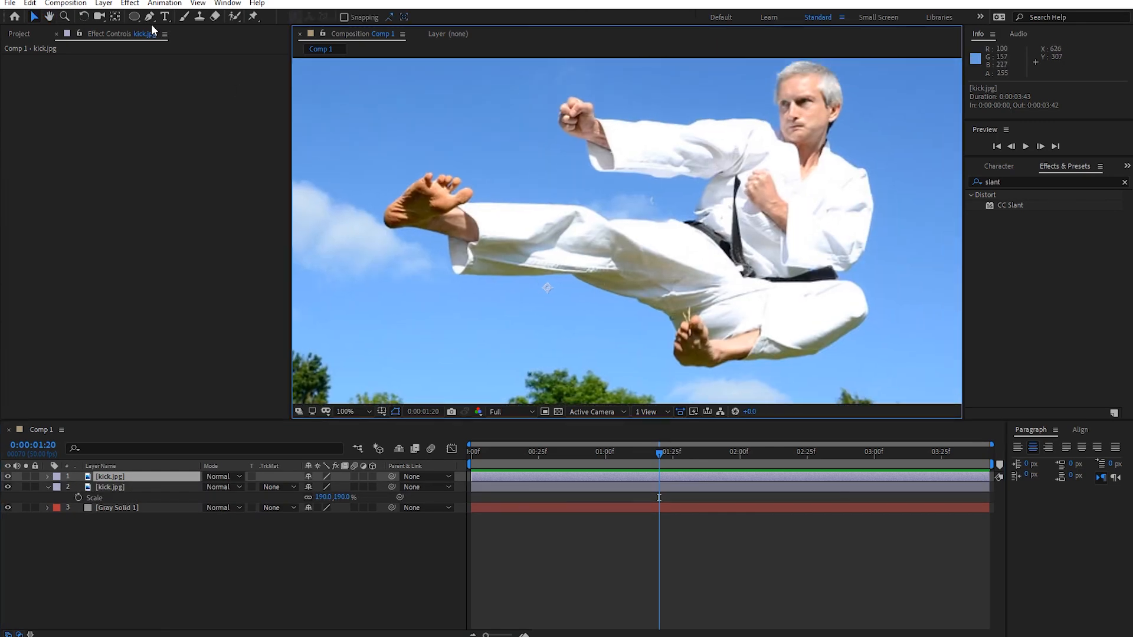
pyautogui.scroll(1, 466, 313)
pyautogui.press('g')
pyautogui.click(842, 292)
pyautogui.moveTo(777, 256); pyautogui.dragTo(793, 262)
pyautogui.moveTo(657, 215); pyautogui.dragTo(643, 206)
pyautogui.moveTo(565, 214); pyautogui.dragTo(540, 217)
pyautogui.moveTo(467, 228); pyautogui.dragTo(590, 250)
pyautogui.click(550, 239)
pyautogui.click(525, 173)
pyautogui.moveTo(501, 149); pyautogui.dragTo(492, 148)
pyautogui.click(477, 189)
pyautogui.moveTo(453, 155); pyautogui.dragTo(459, 138)
pyautogui.moveTo(531, 147); pyautogui.dragTo(457, 240)
pyautogui.moveTo(550, 68); pyautogui.dragTo(582, 61)
pyautogui.moveTo(507, 153); pyautogui.dragTo(516, 162)
pyautogui.click(581, 204)
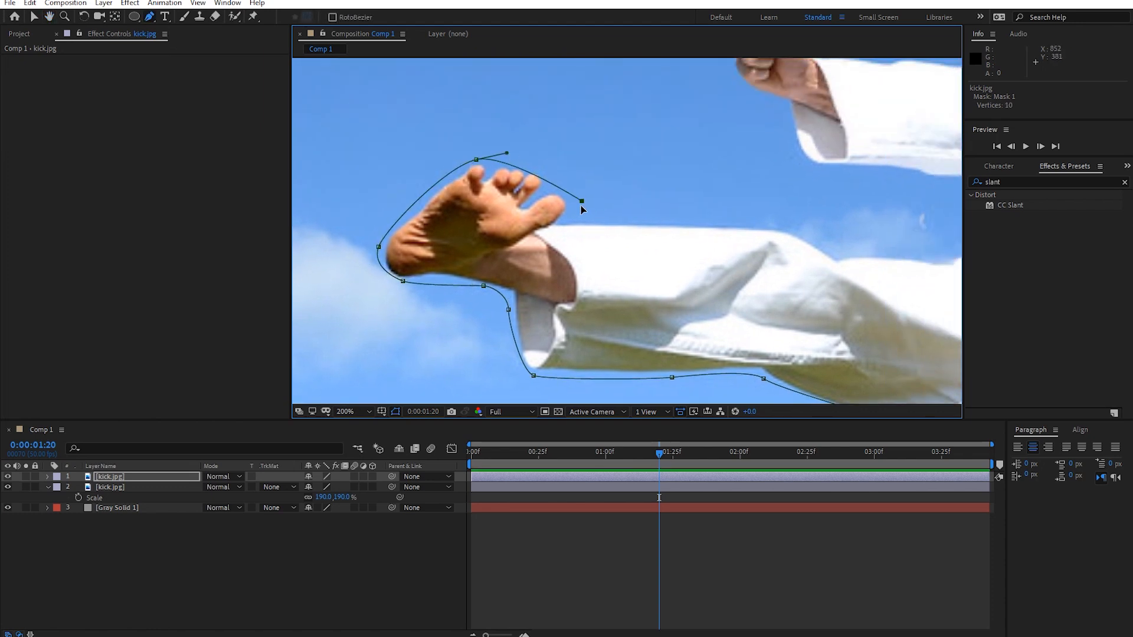
pyautogui.moveTo(580, 206); pyautogui.dragTo(487, 206)
pyautogui.moveTo(601, 221); pyautogui.dragTo(618, 220)
pyautogui.click(694, 231)
pyautogui.click(770, 257)
pyautogui.click(866, 258)
pyautogui.click(904, 224)
pyautogui.moveTo(885, 189); pyautogui.dragTo(847, 189)
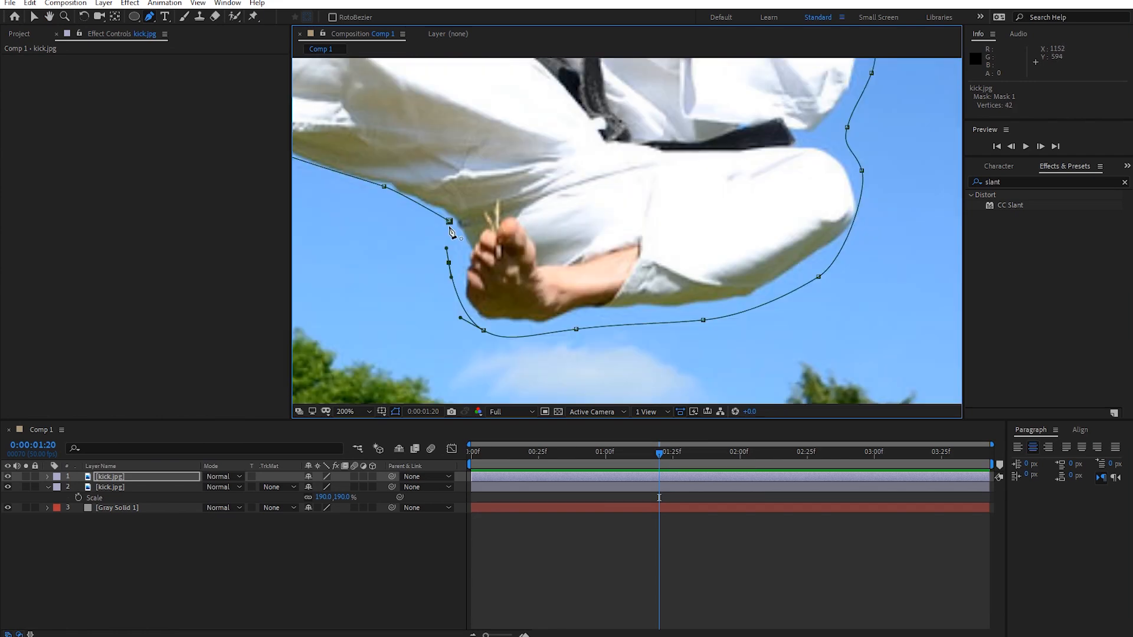
# - Check the masked man's cutout by temporarily hiding the lower kick.jpg layer
pyautogui.scroll(-2, 720, 277)
pyautogui.scroll(1, 720, 278)
pyautogui.scroll(-1, 720, 278)
pyautogui.press('g')
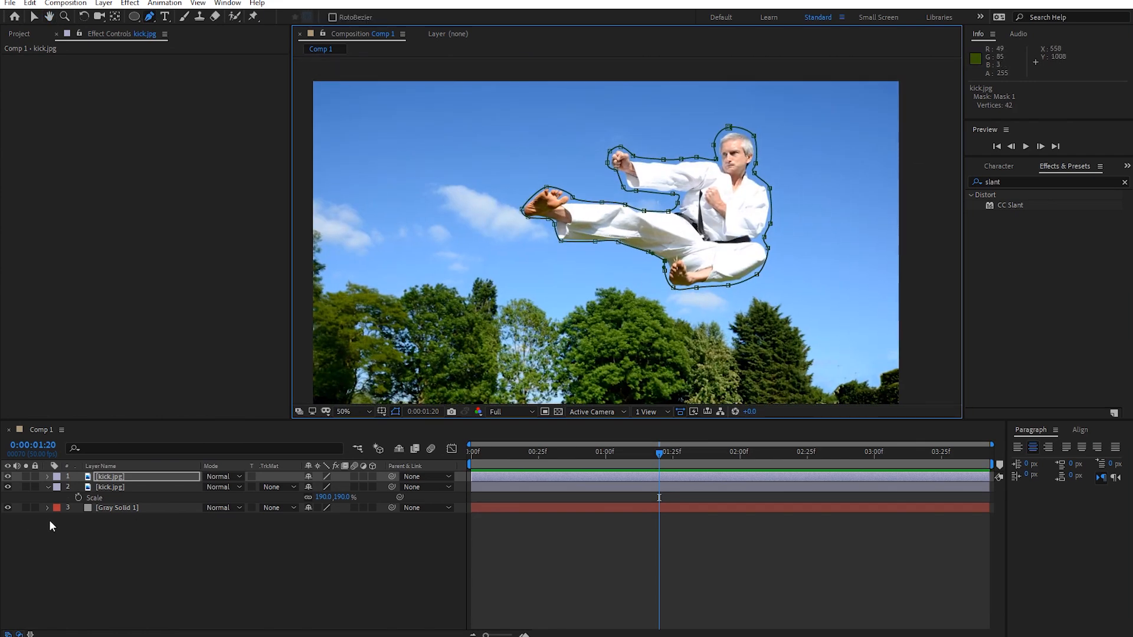
pyautogui.click(8, 488)
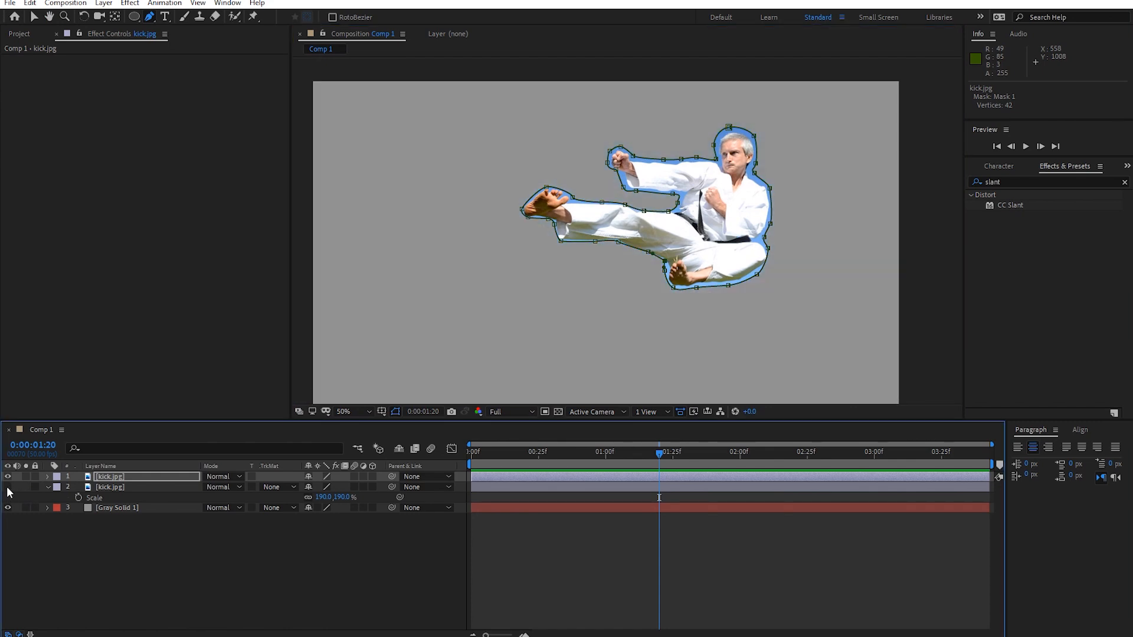
pyautogui.click(9, 488)
# - Rename the masked upper kick.jpg layer Man and the lower kick.jpg layer BG
pyautogui.click(112, 477)
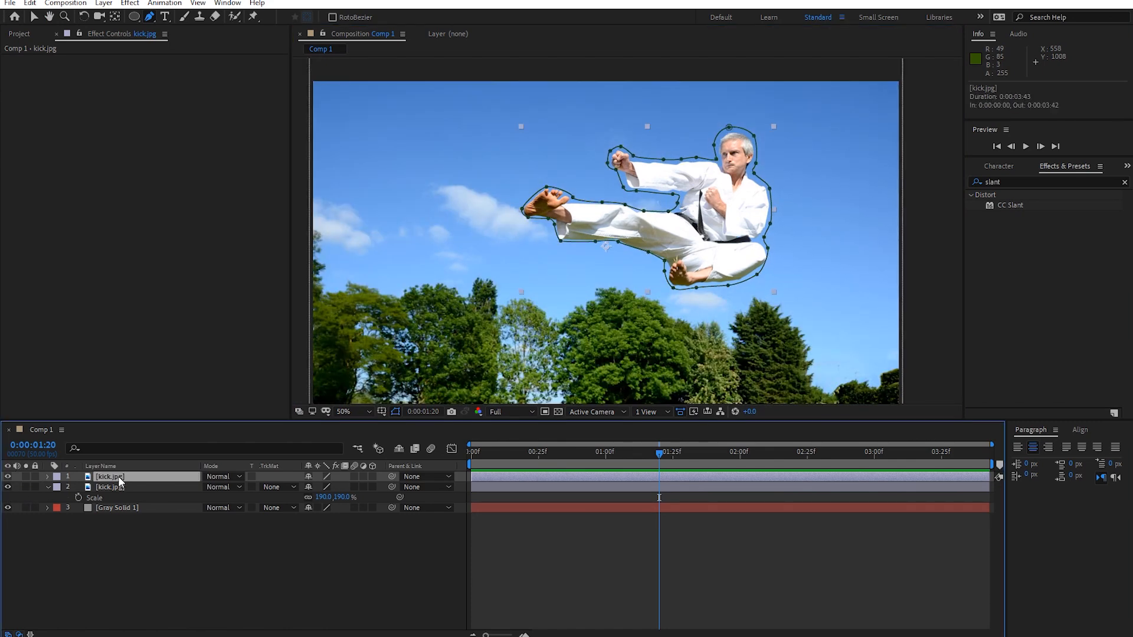
pyautogui.press('Return')
pyautogui.write('Man')
pyautogui.press('Return')
pyautogui.click(116, 484)
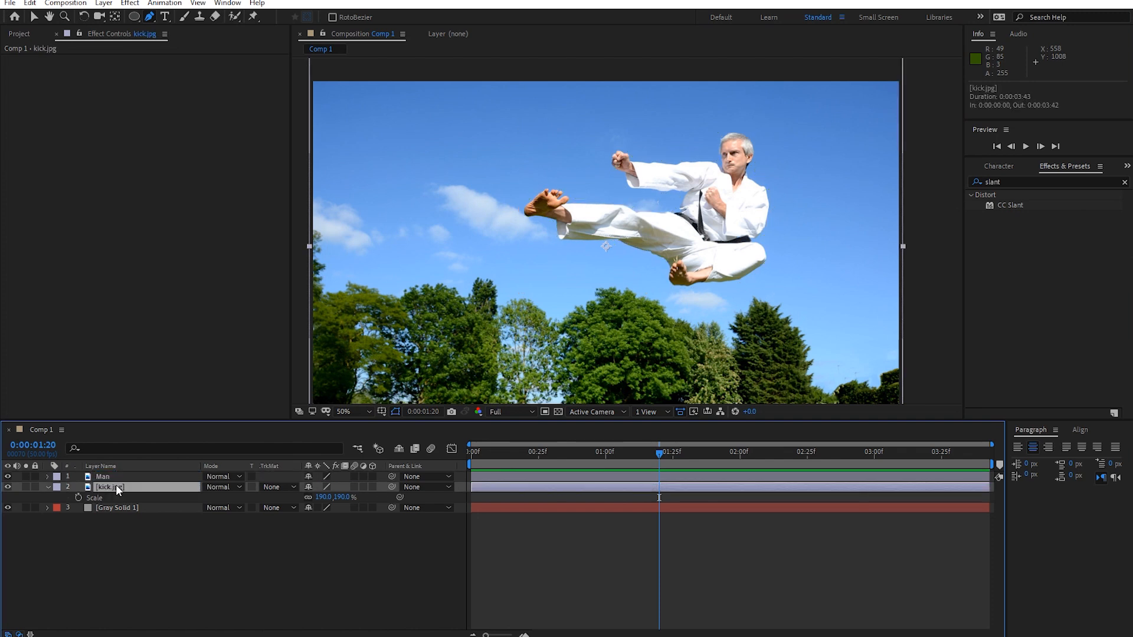
pyautogui.press('Return')
pyautogui.write('BG')
pyautogui.press('Return')
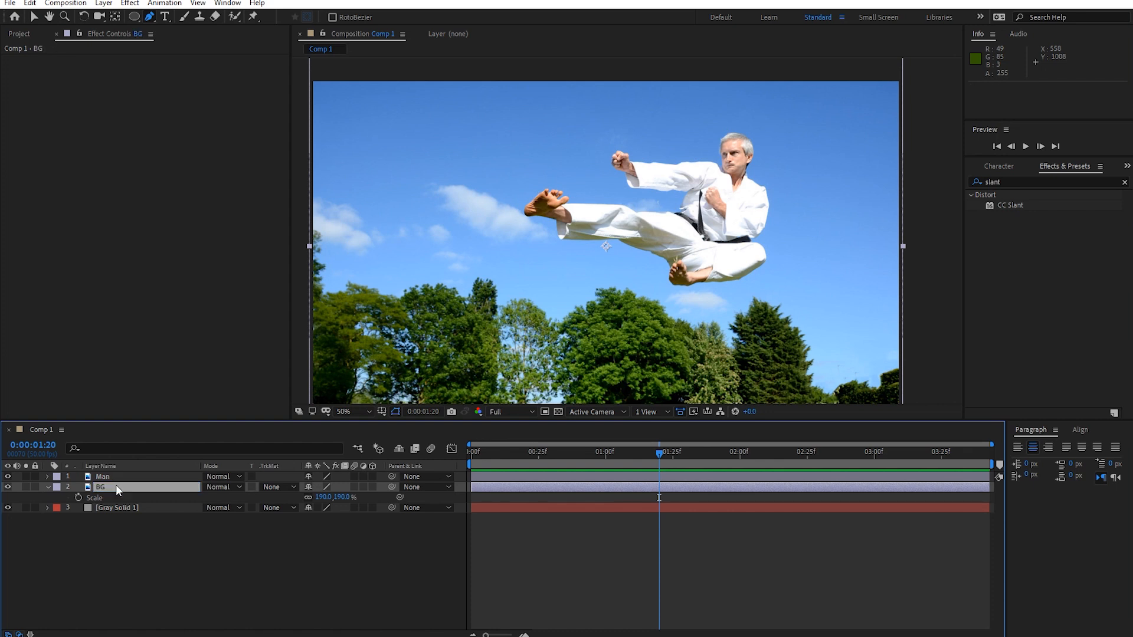
# - Toggle the visibility of both image layers, leaving BG hidden and Man shown
pyautogui.click(8, 477)
pyautogui.click(145, 493)
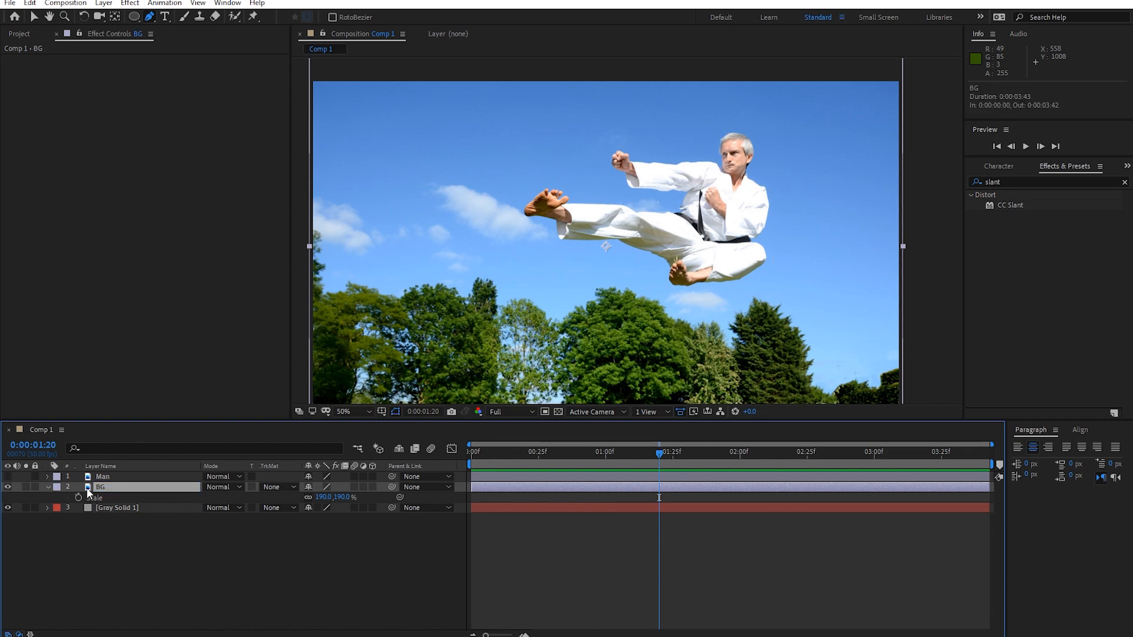
pyautogui.click(8, 486)
pyautogui.click(7, 477)
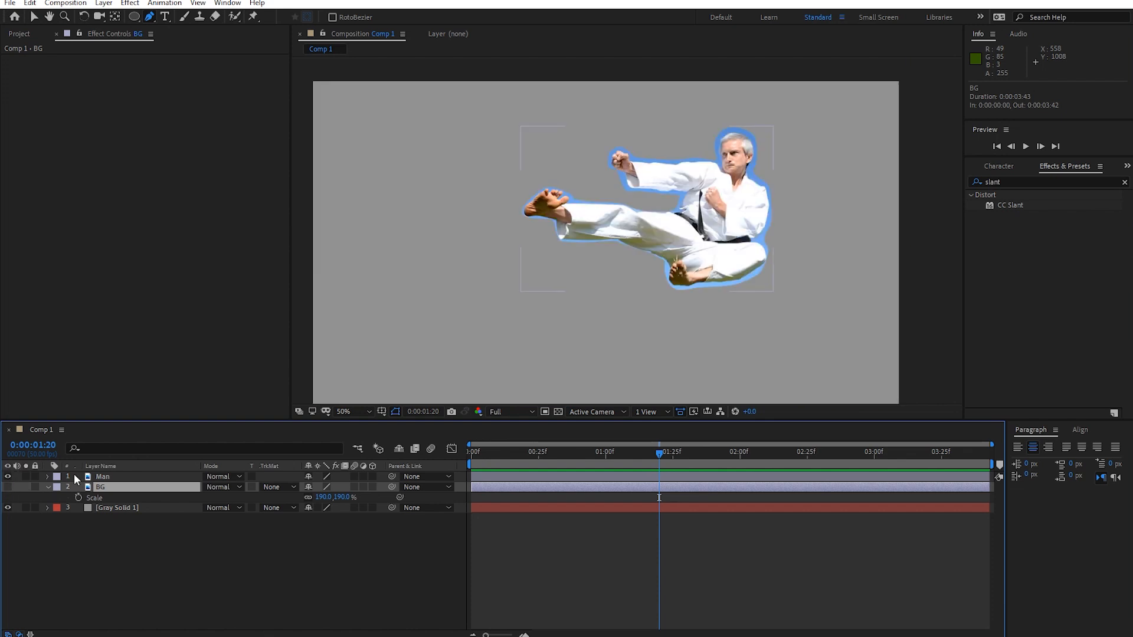
# - Duplicate the Man layer, place the copy directly below Man and rename it new_BG
pyautogui.hotkey('ctrl', 'd')
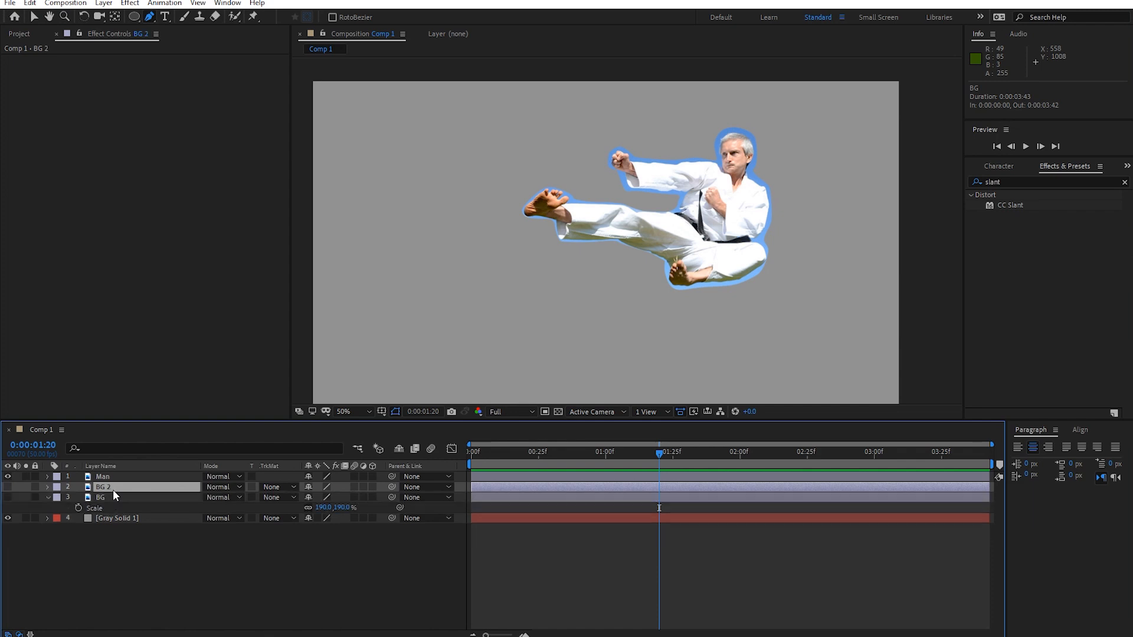
pyautogui.press('Delete')
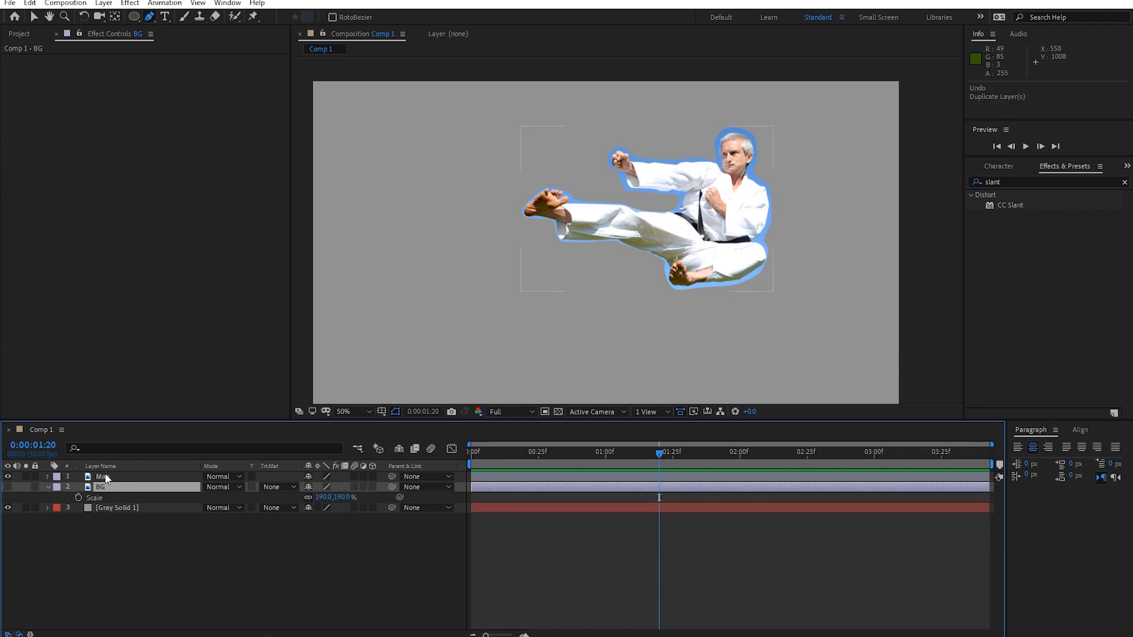
pyautogui.click(105, 477)
pyautogui.hotkey('ctrl', 'd')
pyautogui.moveTo(108, 482); pyautogui.dragTo(108, 491)
pyautogui.press('Return')
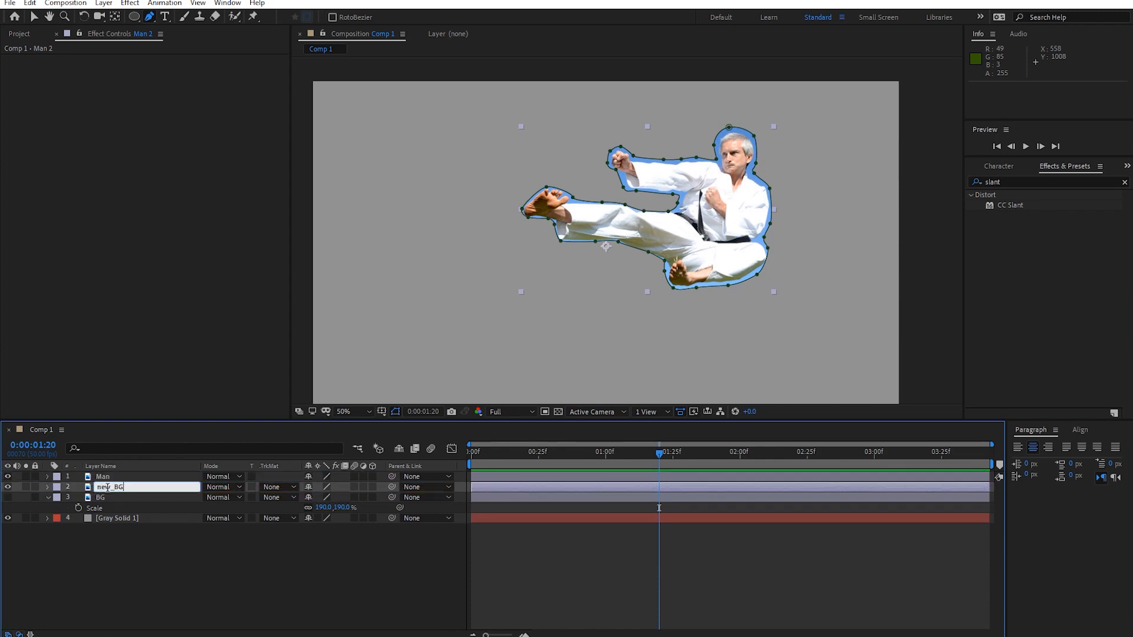
pyautogui.write('new_BG')
pyautogui.press('Return')
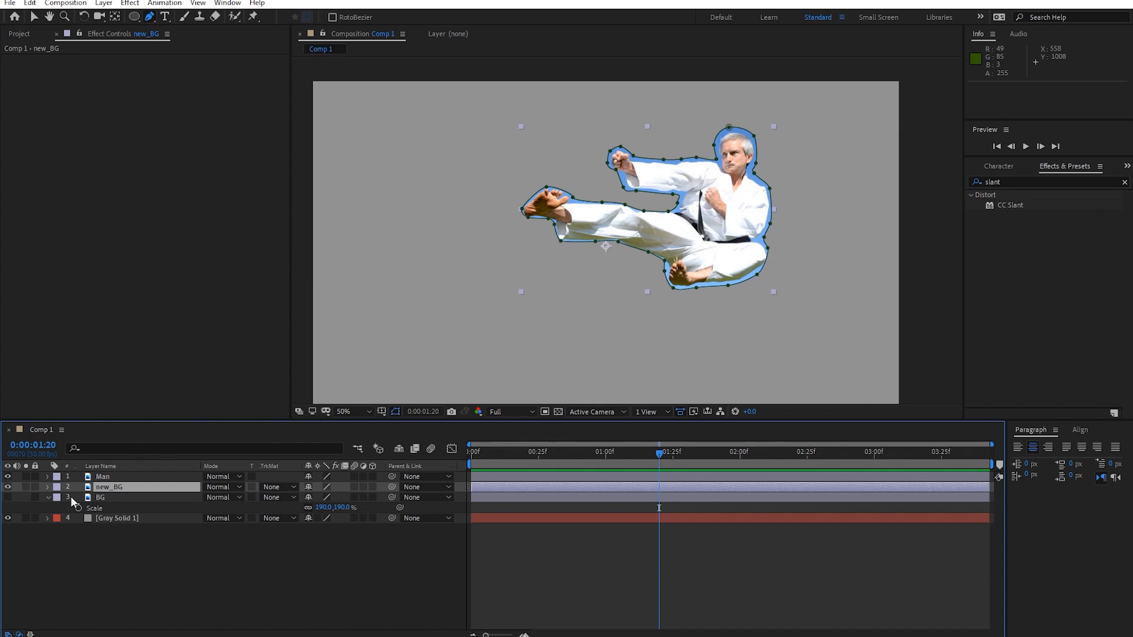
# - Reveal the new_BG layer's mask and set Mask 1's mode to Subtract
pyautogui.press('m')
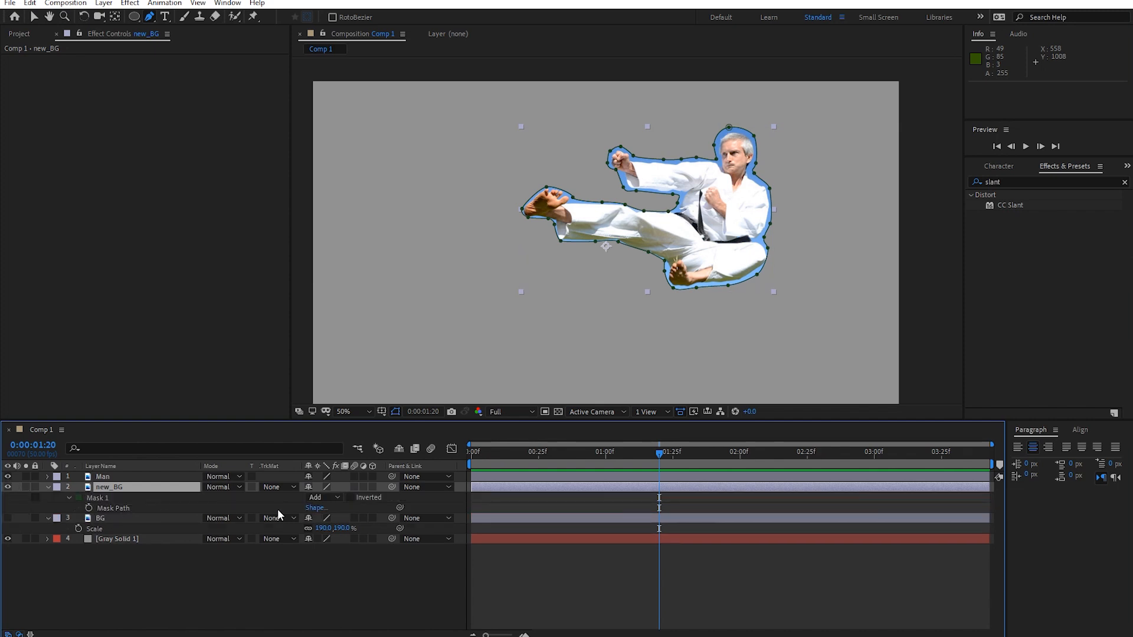
pyautogui.click(324, 498)
pyautogui.click(325, 535)
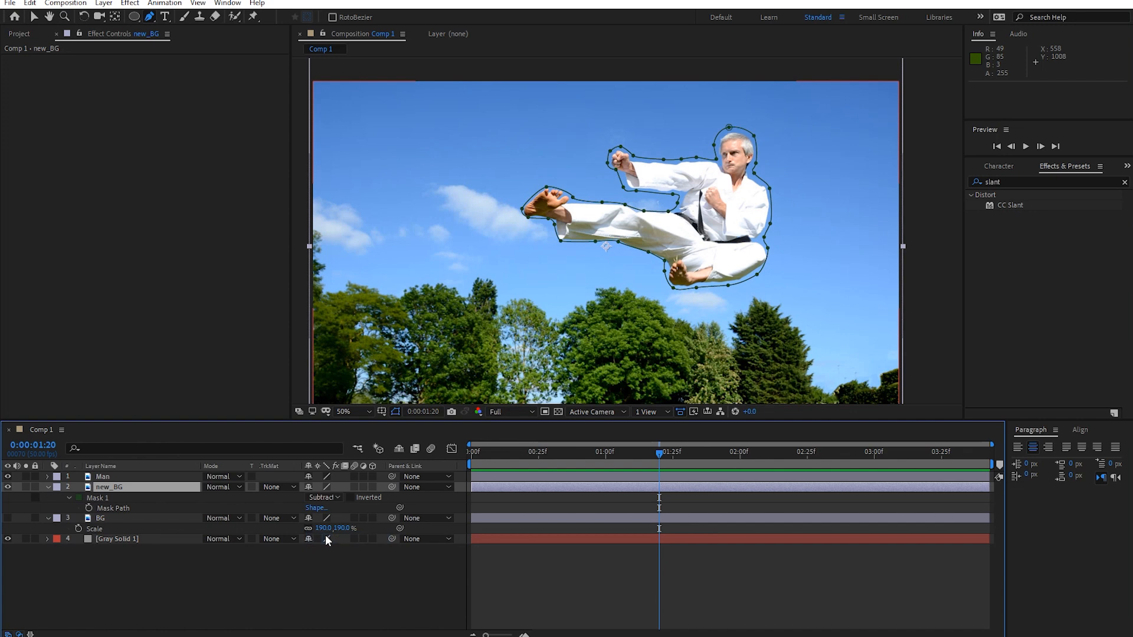
pyautogui.click(317, 582)
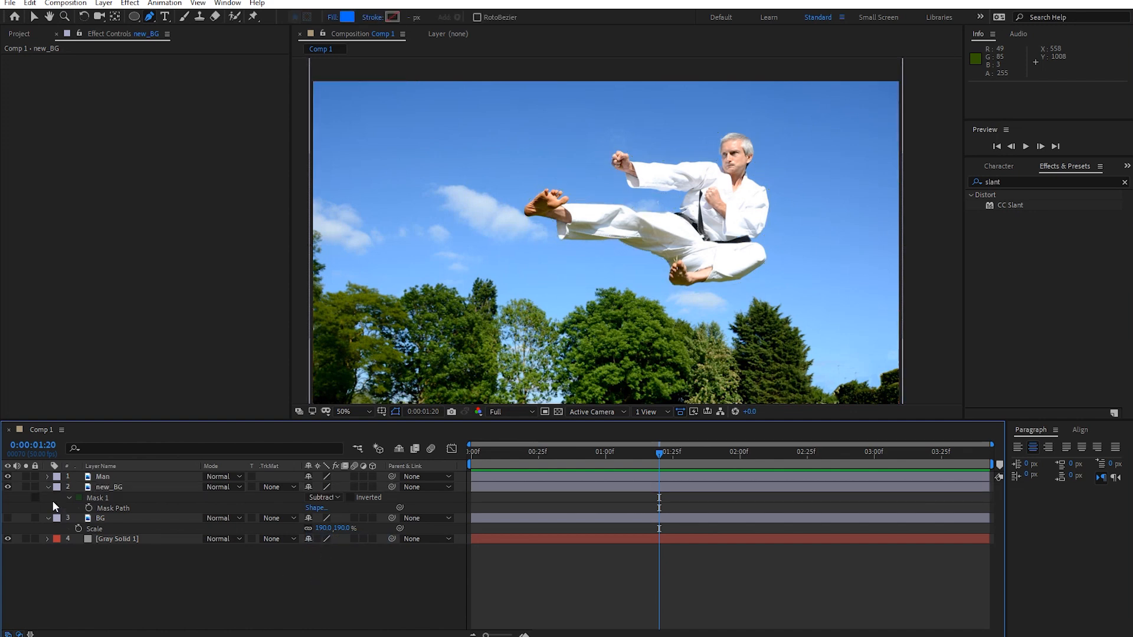
# - Hide the Man layer to inspect the hole in new_BG, then show and select the BG layer
pyautogui.click(8, 477)
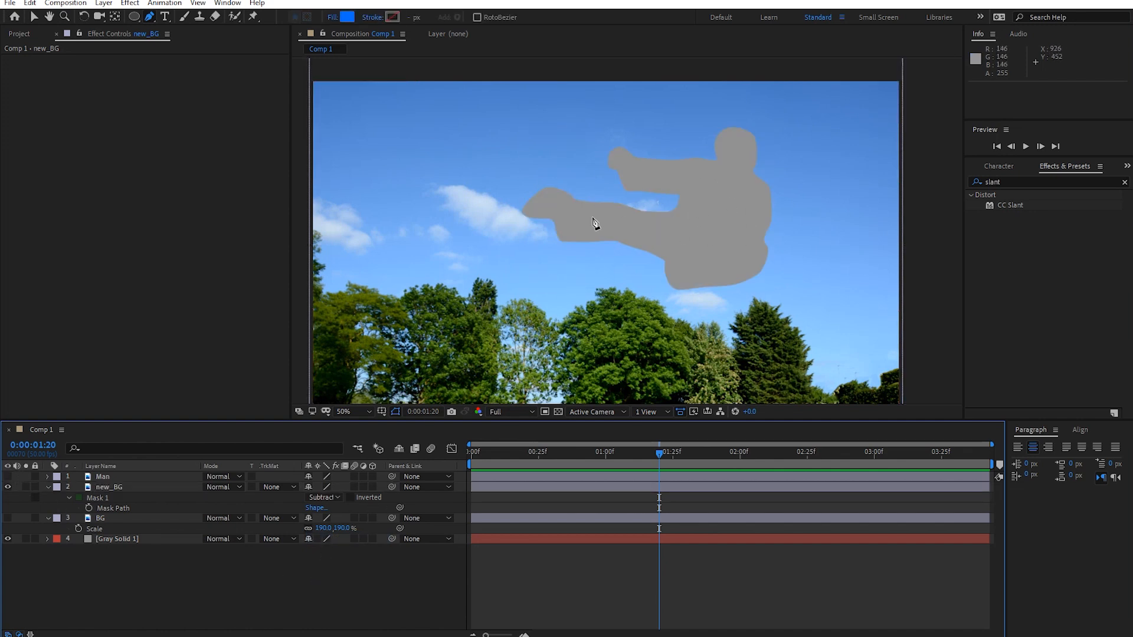
pyautogui.press('v')
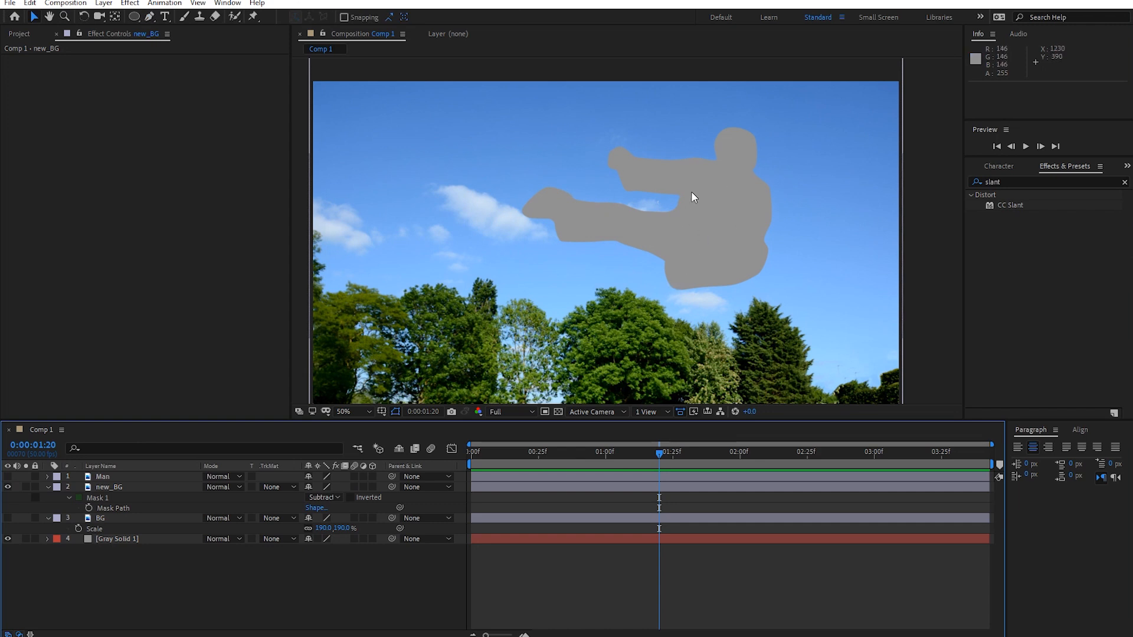
pyautogui.click(7, 518)
pyautogui.click(134, 518)
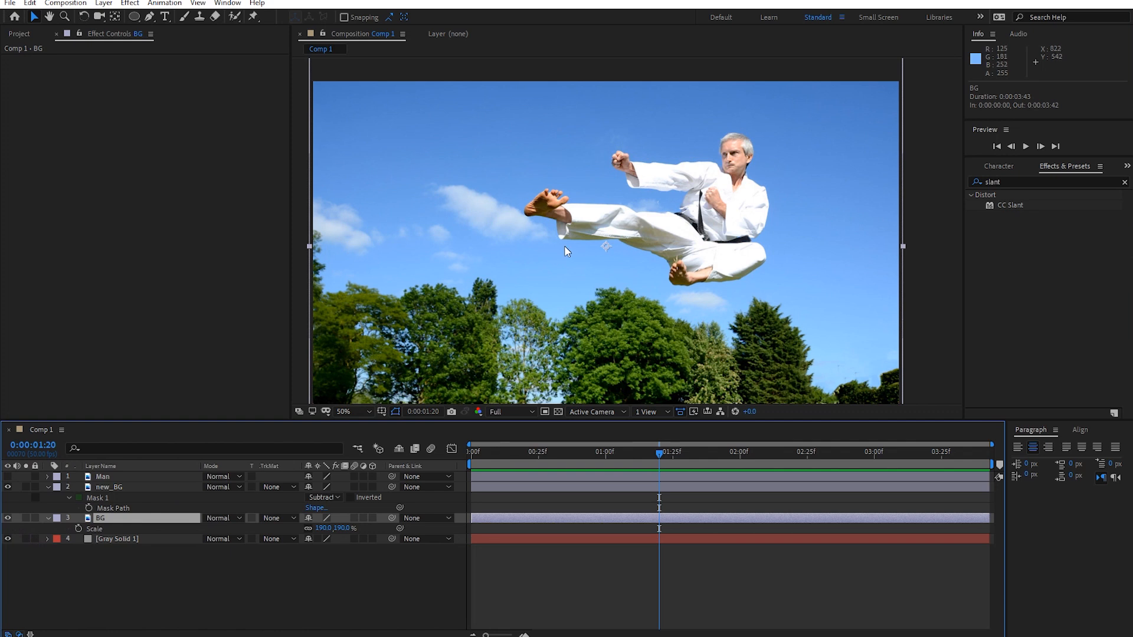
# - Move the BG layer and enlarge its scale to 441% so only sky fills the man-shaped hole
pyautogui.moveTo(696, 249); pyautogui.dragTo(872, 258)
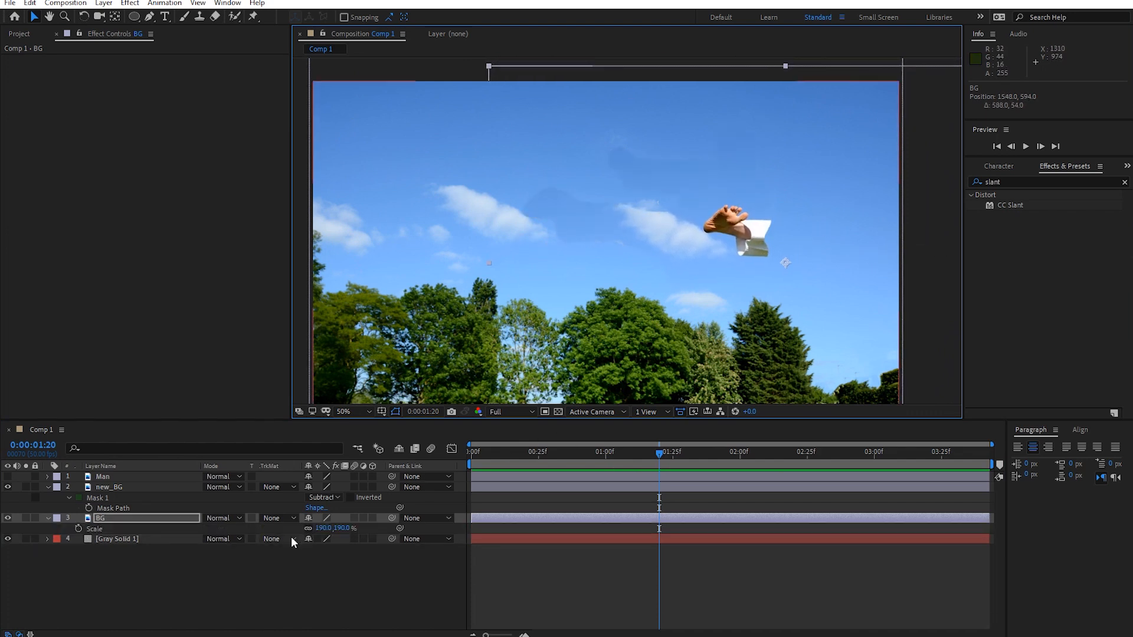
pyautogui.moveTo(318, 532); pyautogui.dragTo(701, 278)
pyautogui.moveTo(725, 225); pyautogui.dragTo(756, 251)
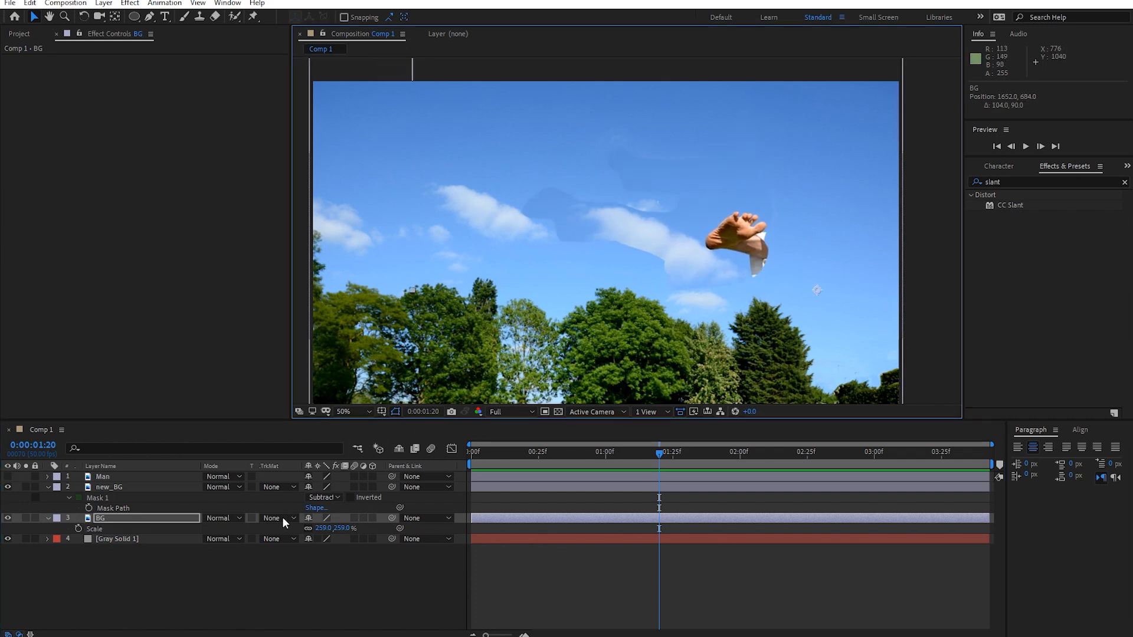
pyautogui.moveTo(329, 532); pyautogui.dragTo(788, 134)
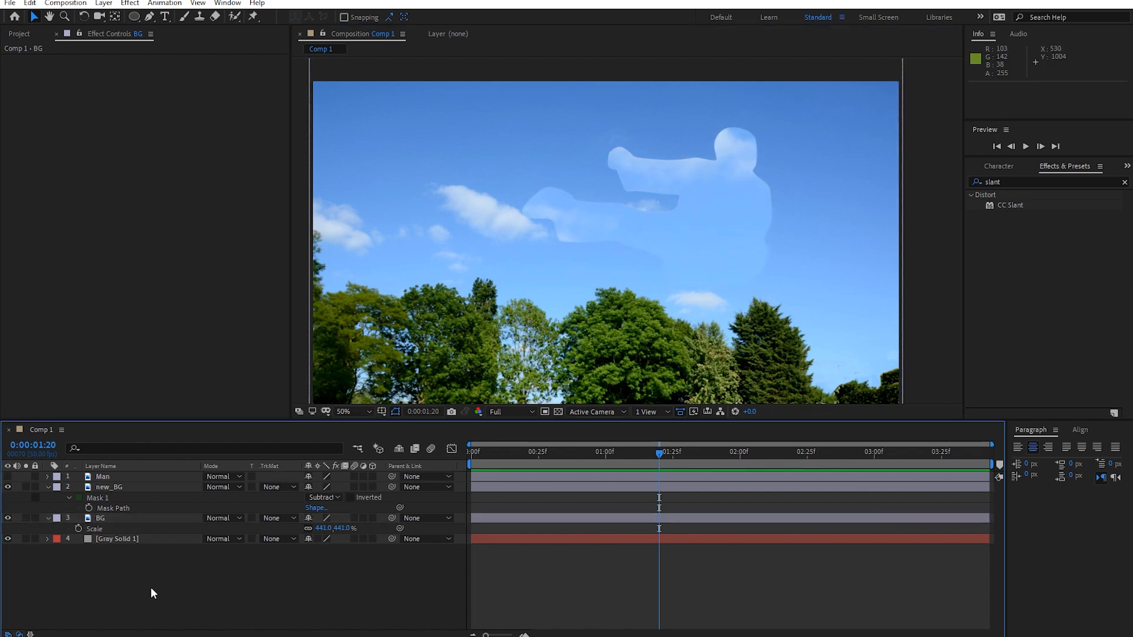
# - Set Mask 1 on new_BG to an expansion of 15 pixels and a feather of 11 pixels
pyautogui.click(111, 488)
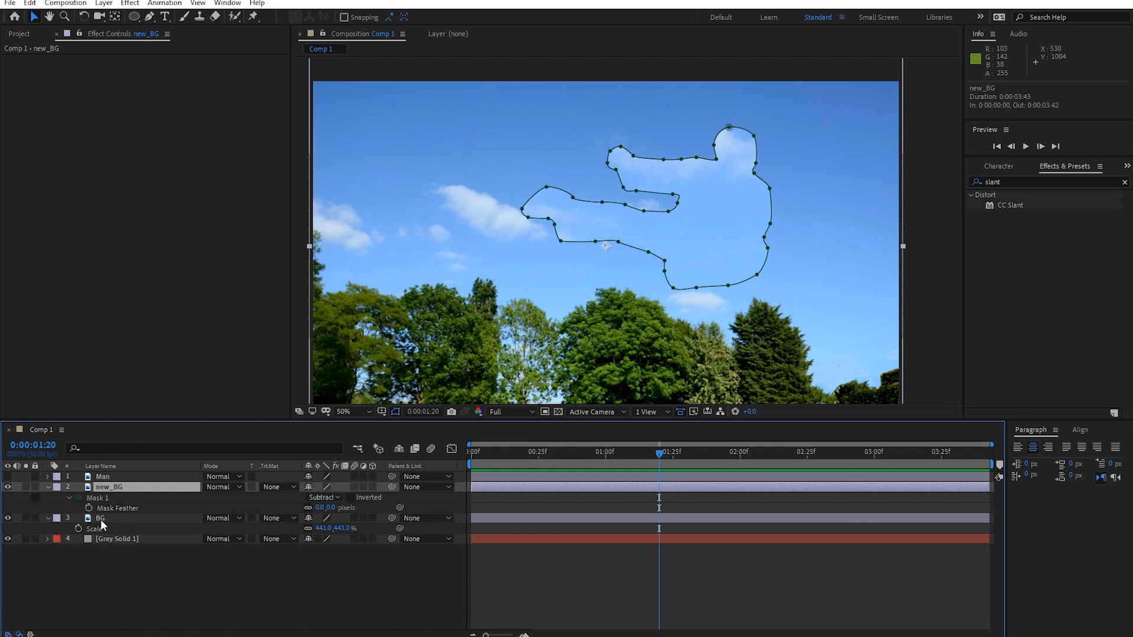
pyautogui.moveTo(320, 510); pyautogui.dragTo(353, 508)
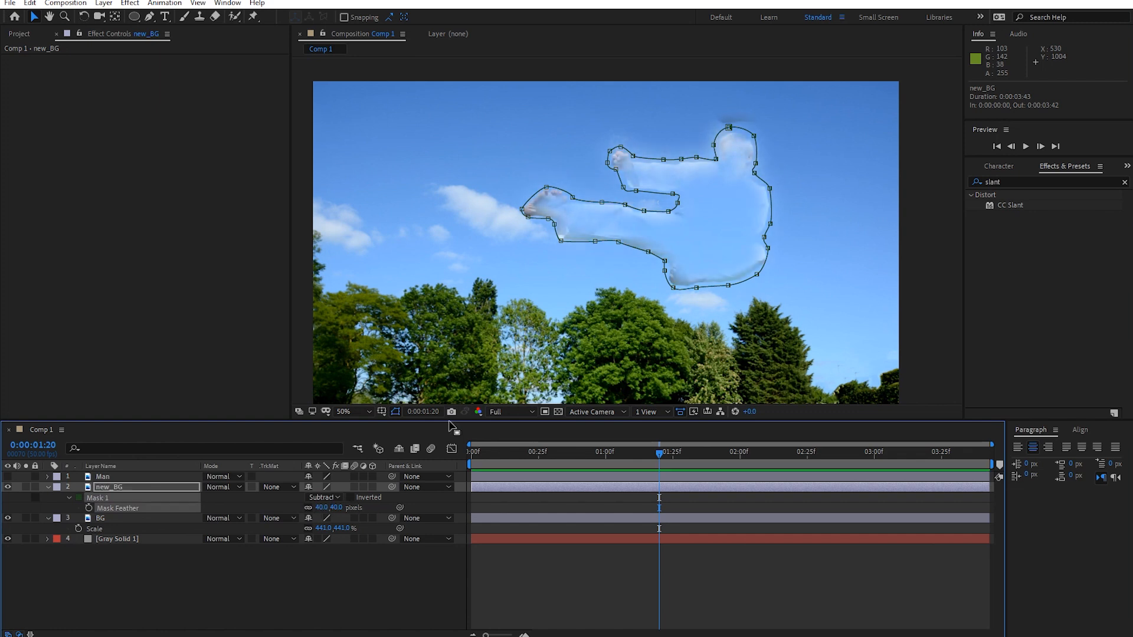
pyautogui.click(70, 498)
pyautogui.click(70, 499)
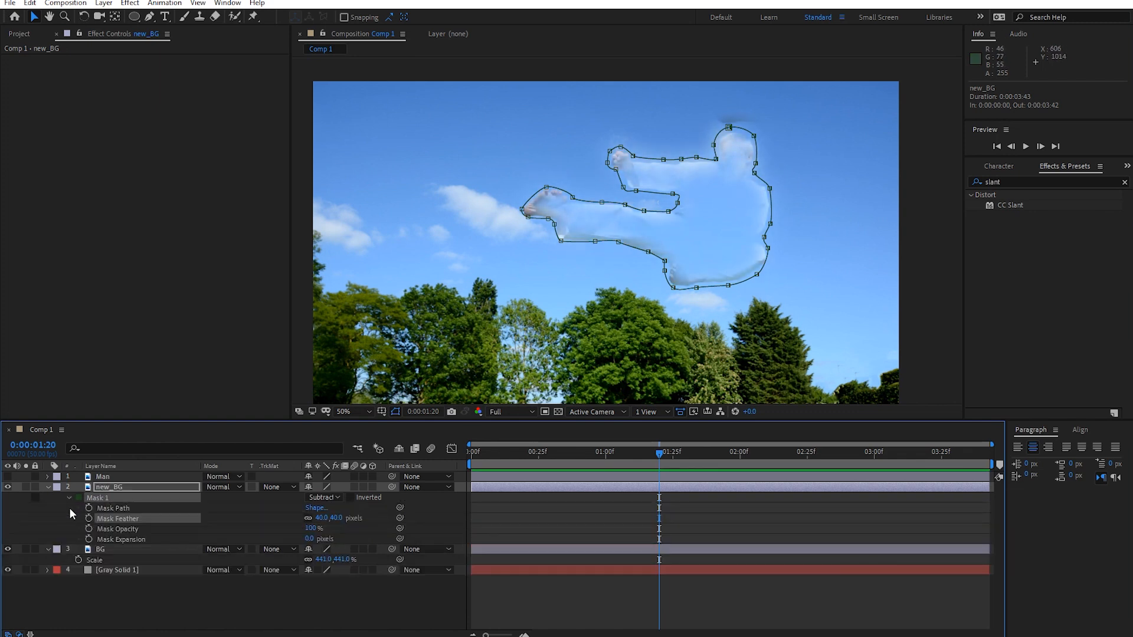
pyautogui.click(311, 539)
pyautogui.moveTo(311, 539)
pyautogui.mouseDown()
pyautogui.moveTo(328, 539)
pyautogui.moveTo(316, 539)
pyautogui.mouseUp()
pyautogui.click(201, 539)
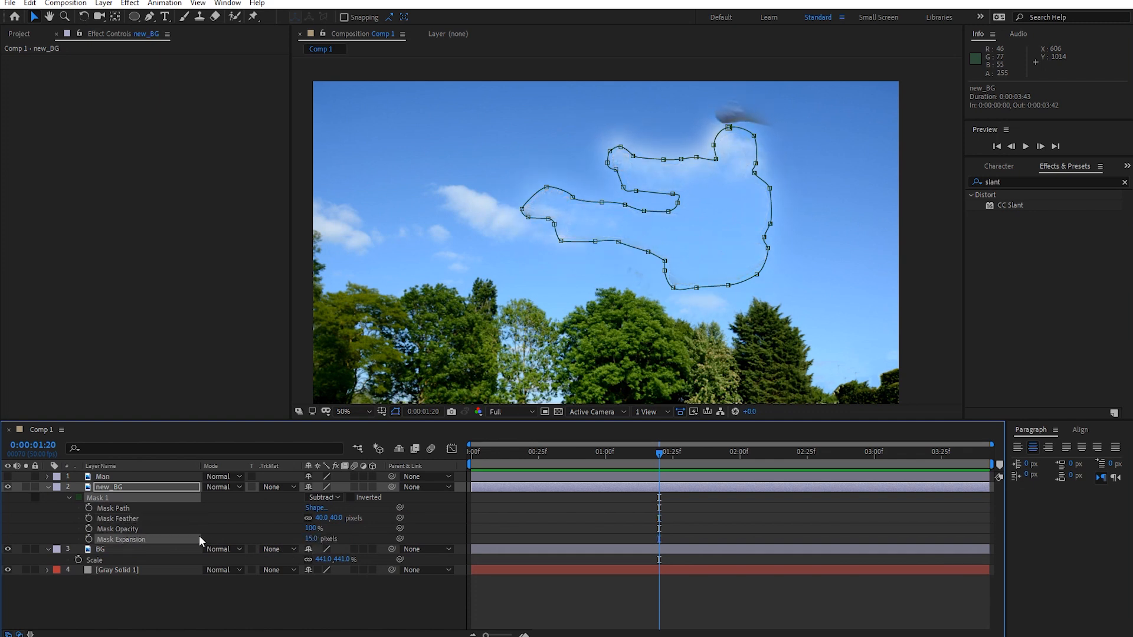
pyautogui.moveTo(321, 518); pyautogui.dragTo(299, 520)
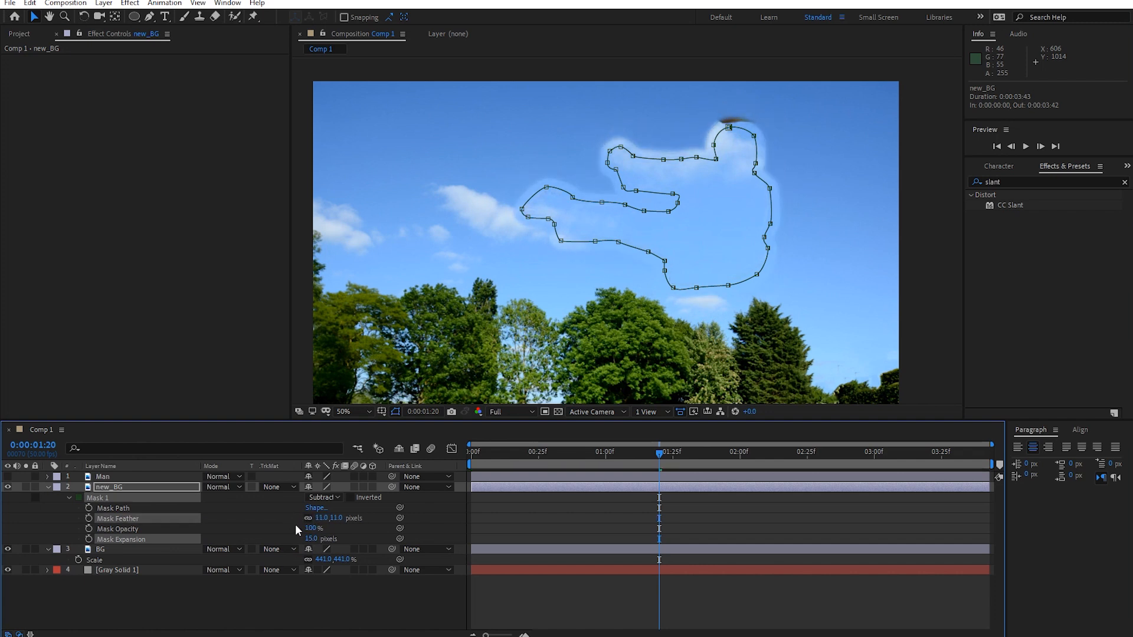
pyautogui.click(296, 529)
# - Lower the mask vertices of new_BG above the man's head, then show the Man layer again
pyautogui.click(731, 128)
pyautogui.moveTo(730, 127); pyautogui.dragTo(755, 143)
pyautogui.click(751, 141)
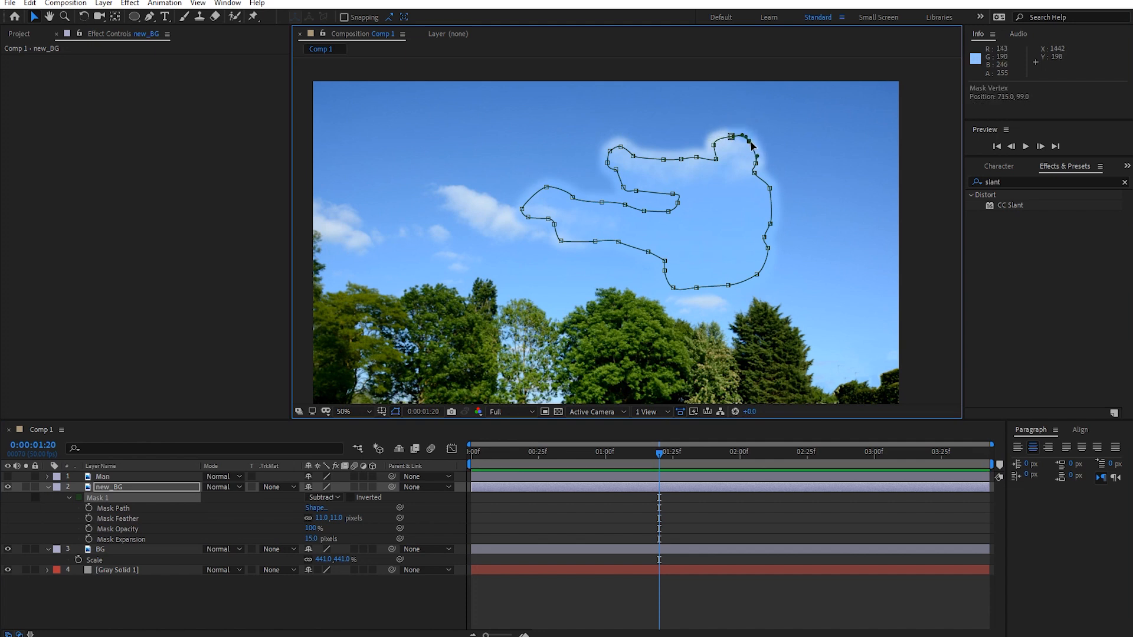
pyautogui.click(539, 607)
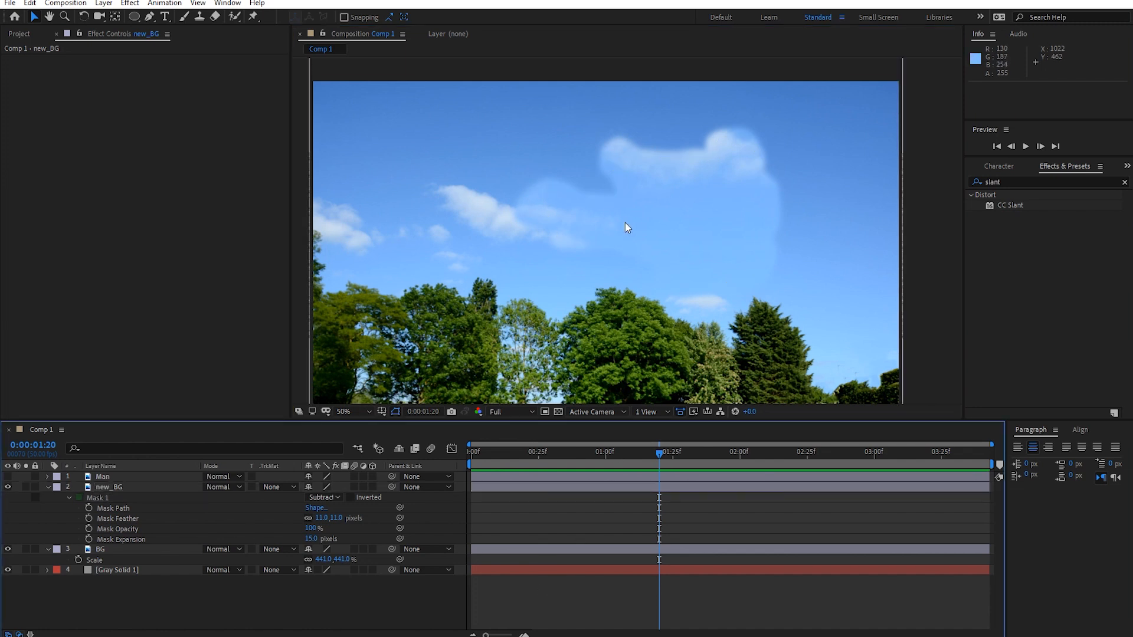
pyautogui.click(7, 476)
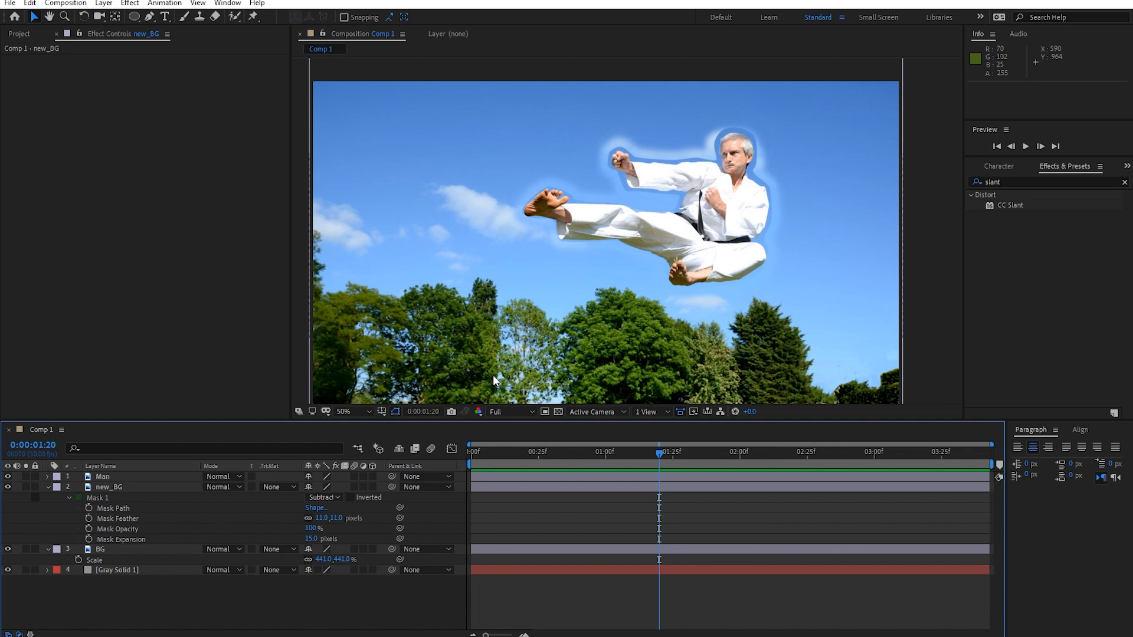
# - With mask outlines hidden, place Puppet pins on the Man layer's neck, arms, shoulders and waist at 0:00:00:00
pyautogui.click(119, 475)
pyautogui.click(394, 412)
pyautogui.click(253, 17)
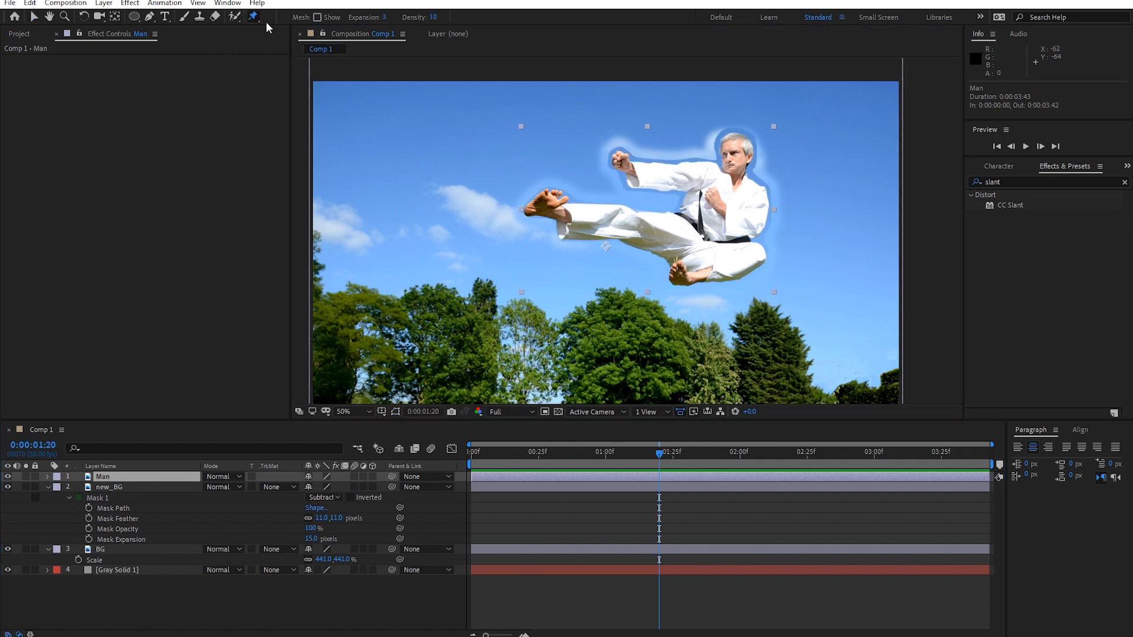
pyautogui.scroll(2, 747, 186)
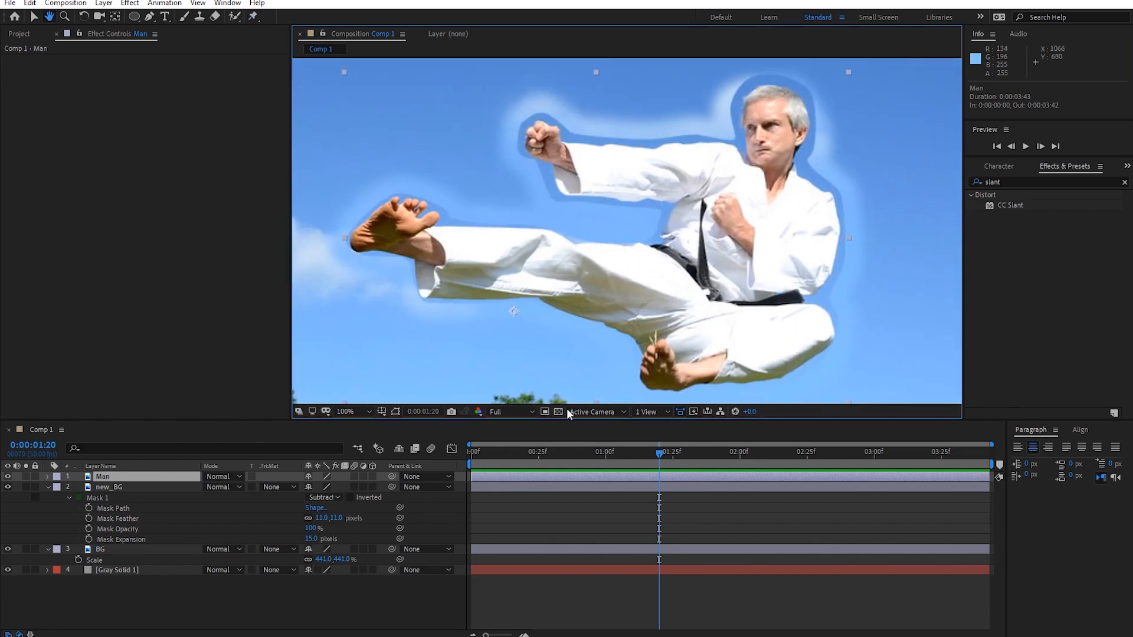
pyautogui.click(471, 452)
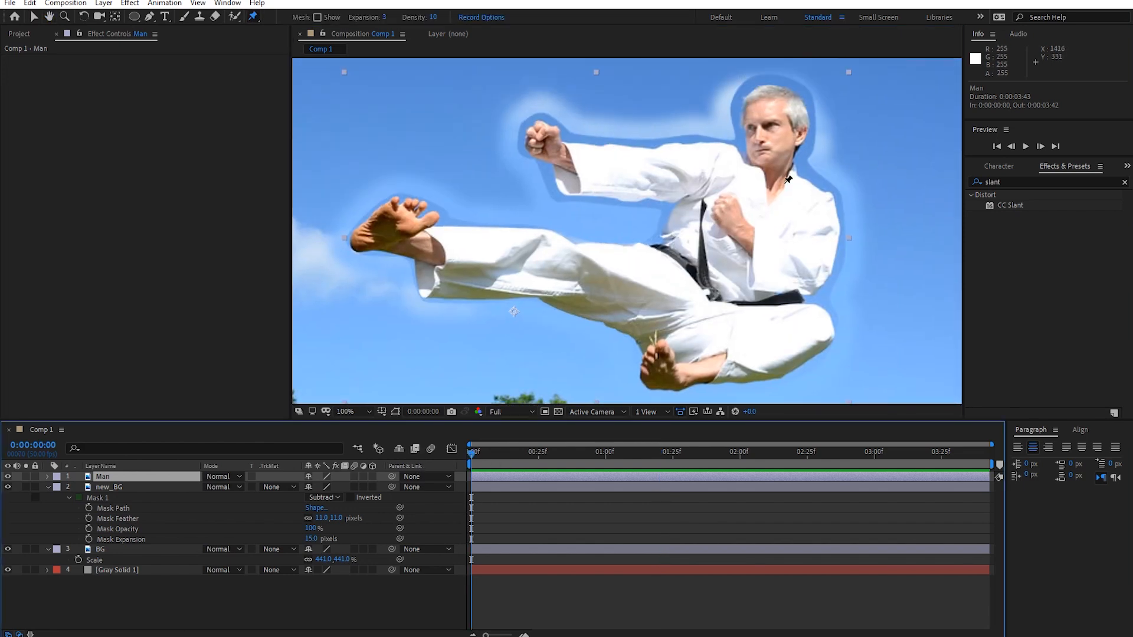
pyautogui.click(771, 173)
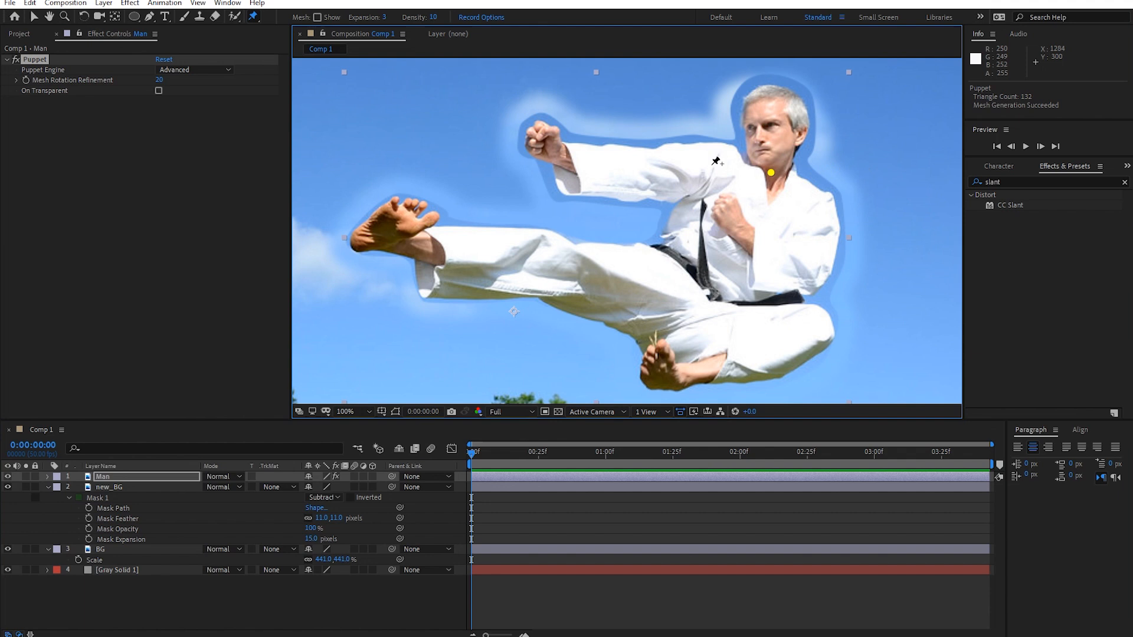
pyautogui.click(565, 165)
pyautogui.click(817, 210)
pyautogui.click(750, 242)
pyautogui.click(712, 283)
# - Add Puppet pins to the ankle and foot of the man's kicking leg and to his bent leg
pyautogui.click(404, 247)
pyautogui.click(359, 241)
pyautogui.click(657, 329)
pyautogui.click(689, 377)
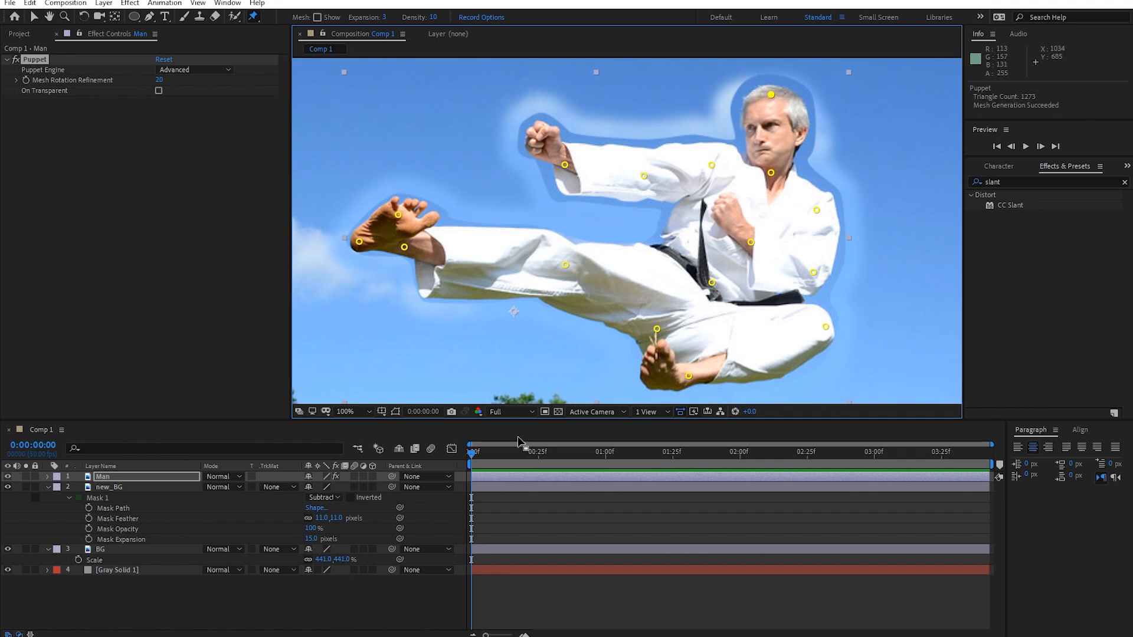
# - Reveal the Man layer's pin keyframes, preview the composition and set the current time to 0:00:01:22
pyautogui.press('u')
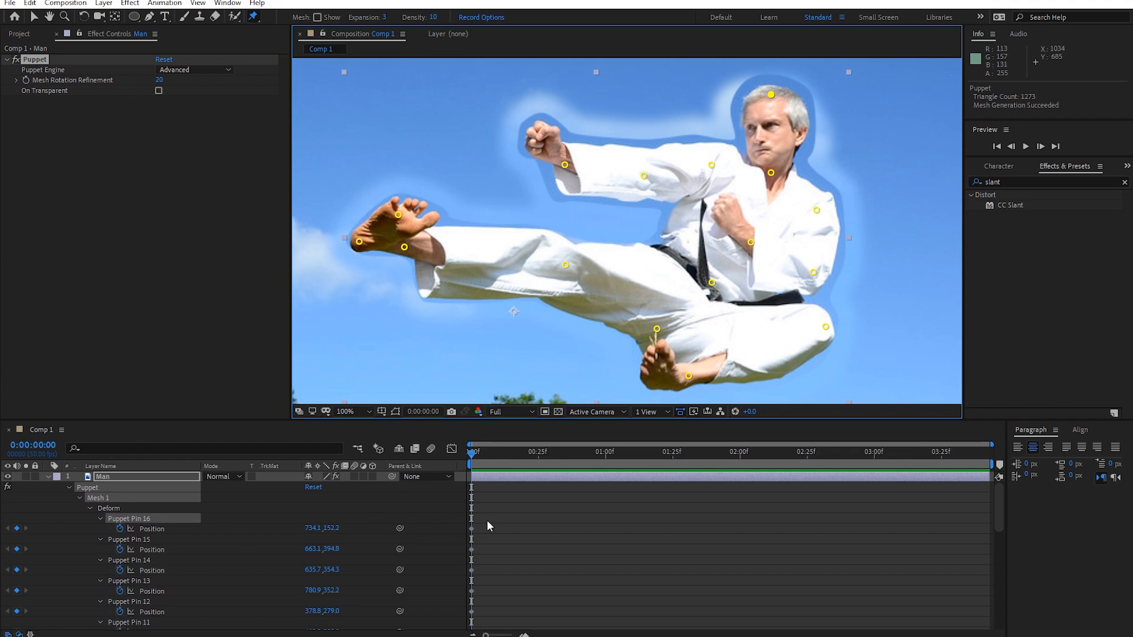
pyautogui.press('space')
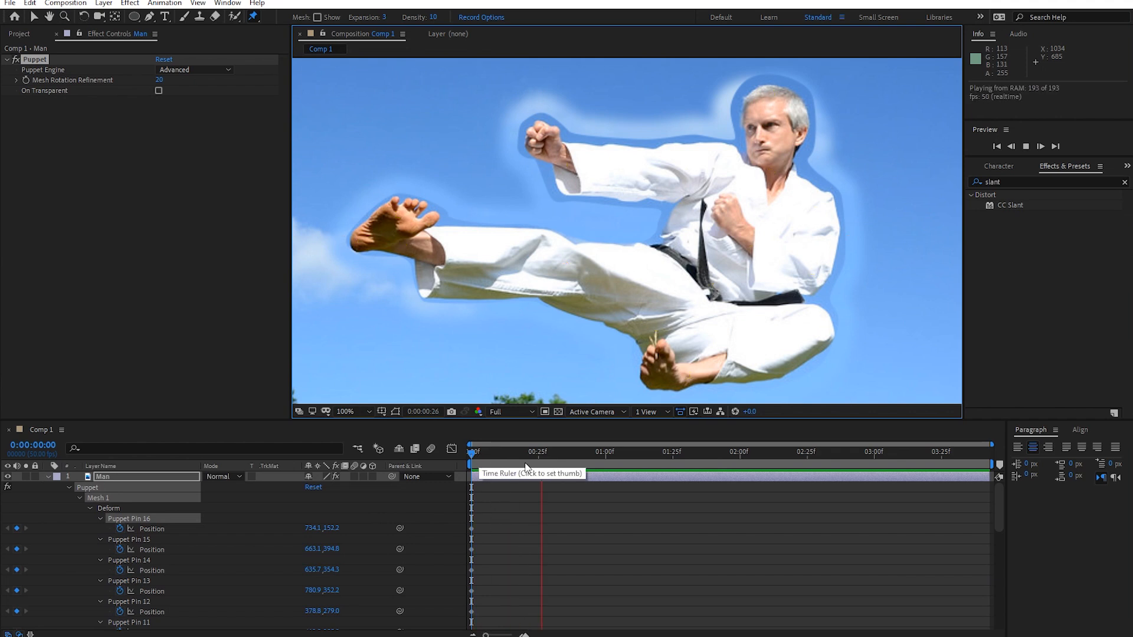
pyautogui.click(664, 456)
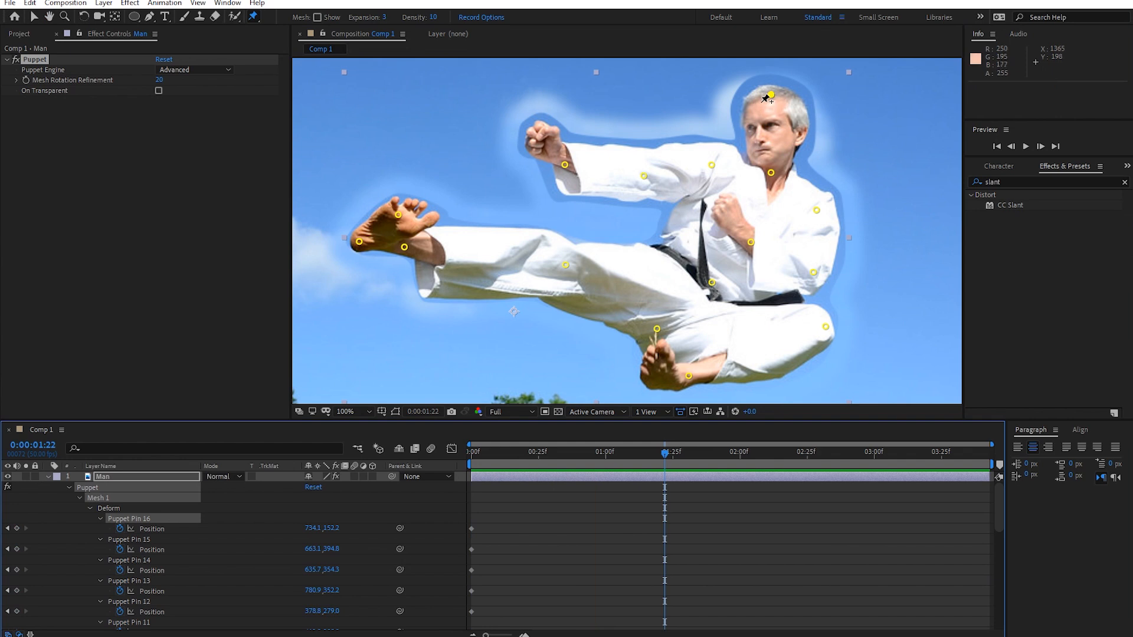
pyautogui.press('v')
pyautogui.moveTo(771, 95)
pyautogui.mouseDown()
pyautogui.moveTo(785, 102)
pyautogui.moveTo(754, 95)
pyautogui.mouseUp()
pyautogui.hotkey('ctrl', 'z')
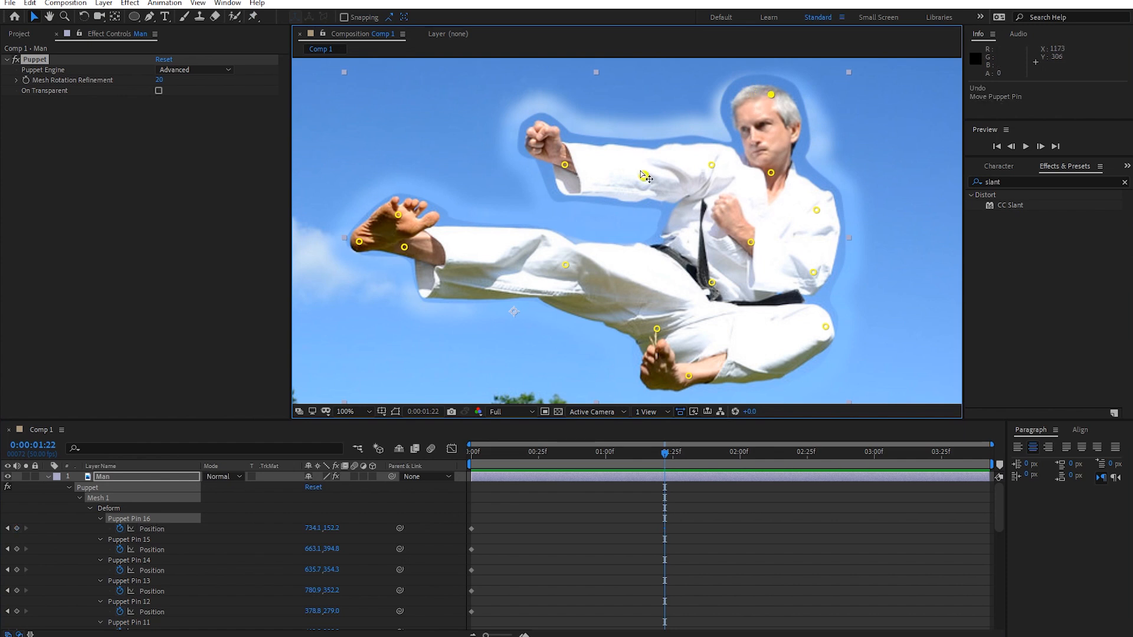
# - Raise the man's outstretched fist by its wrist pin and slightly shift the neck, shoulder, elbow and other wrist pins
pyautogui.moveTo(565, 165); pyautogui.dragTo(635, 148)
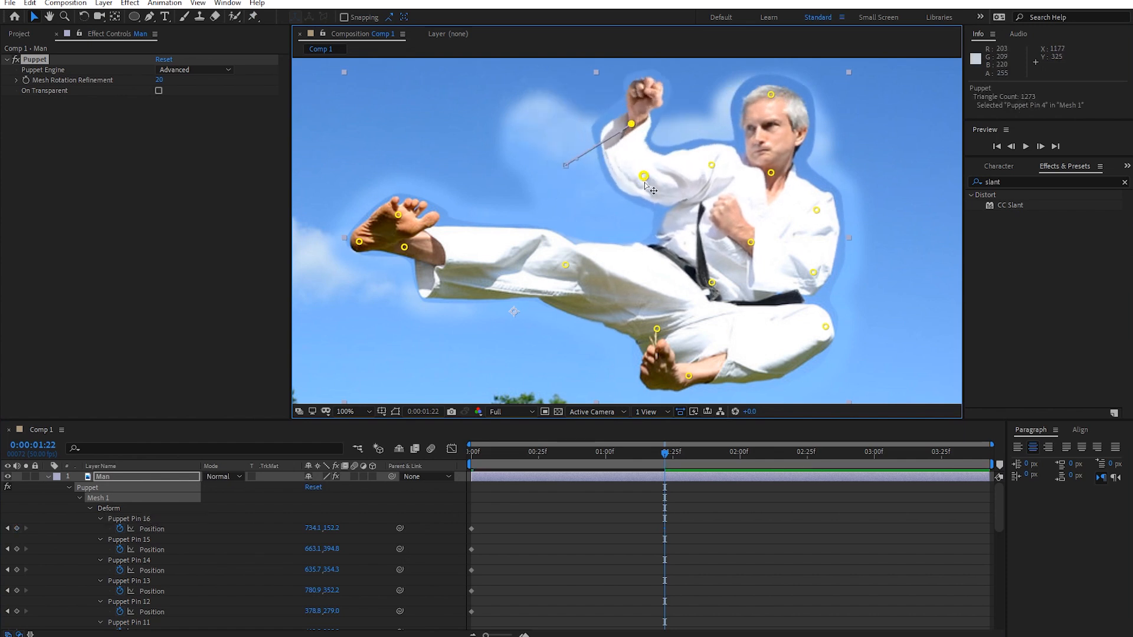
pyautogui.moveTo(631, 124); pyautogui.dragTo(659, 120)
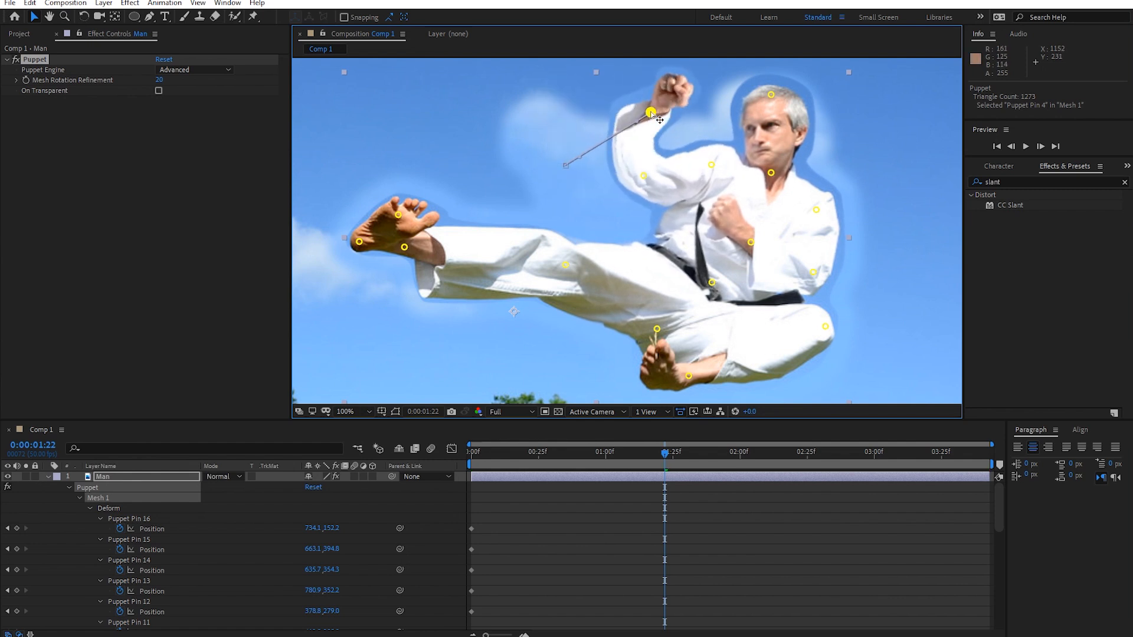
pyautogui.click(710, 165)
pyautogui.moveTo(771, 172)
pyautogui.mouseDown()
pyautogui.moveTo(787, 174)
pyautogui.moveTo(772, 174)
pyautogui.mouseUp()
pyautogui.moveTo(816, 210)
pyautogui.mouseDown()
pyautogui.moveTo(838, 198)
pyautogui.moveTo(823, 195)
pyautogui.moveTo(824, 208)
pyautogui.mouseUp()
pyautogui.moveTo(750, 241); pyautogui.dragTo(751, 246)
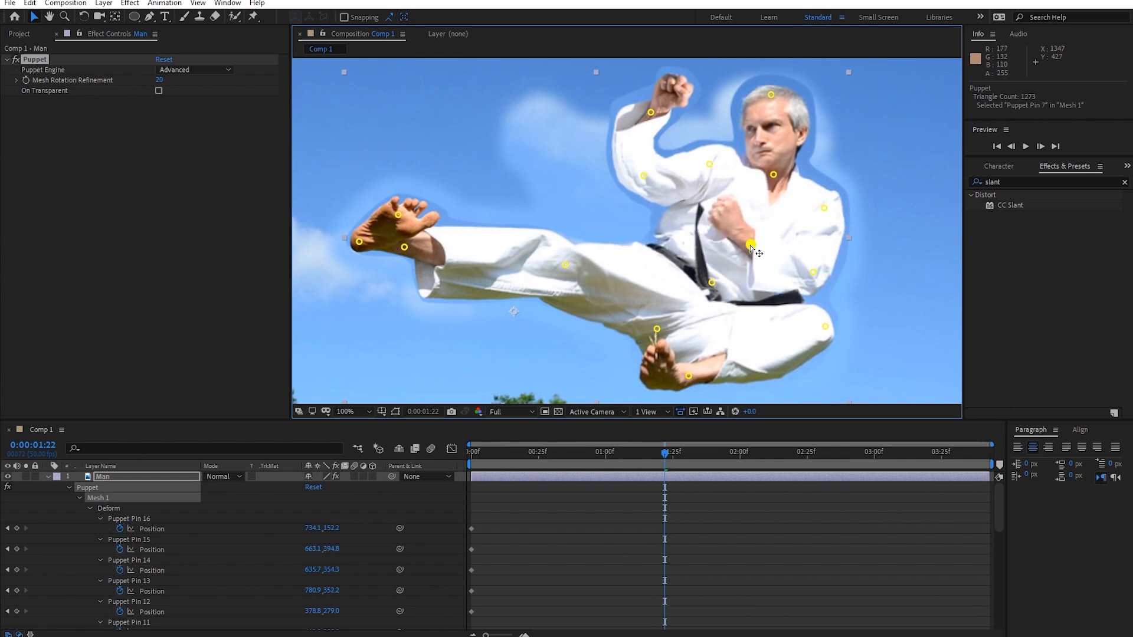
pyautogui.moveTo(813, 273); pyautogui.dragTo(816, 272)
pyautogui.moveTo(405, 247); pyautogui.dragTo(460, 281)
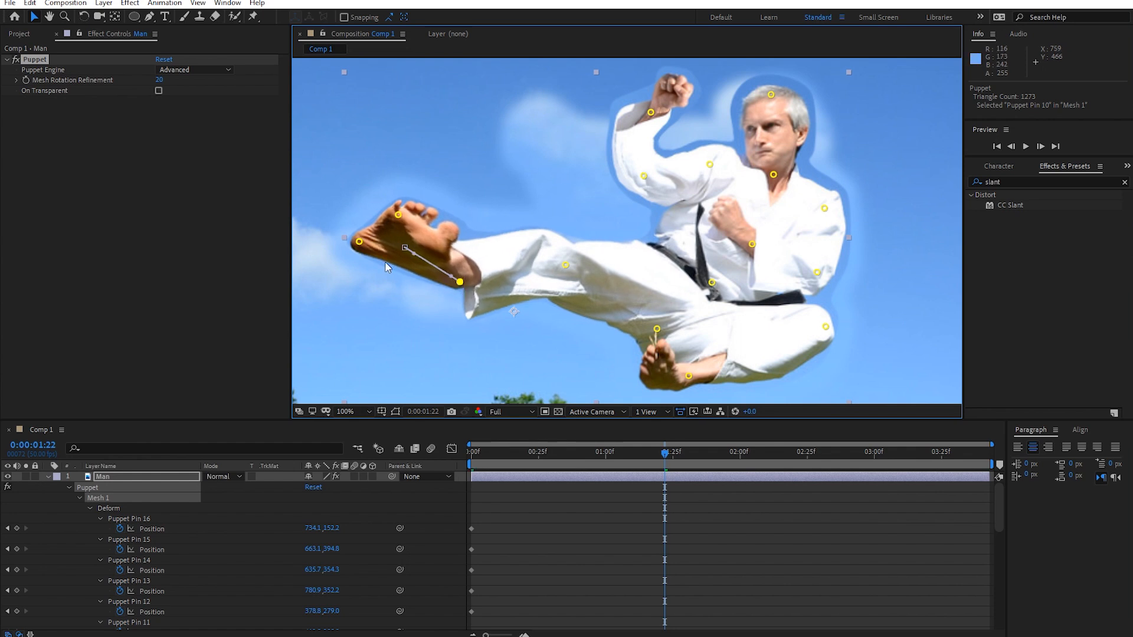
pyautogui.moveTo(358, 242); pyautogui.dragTo(422, 287)
pyautogui.click(398, 215)
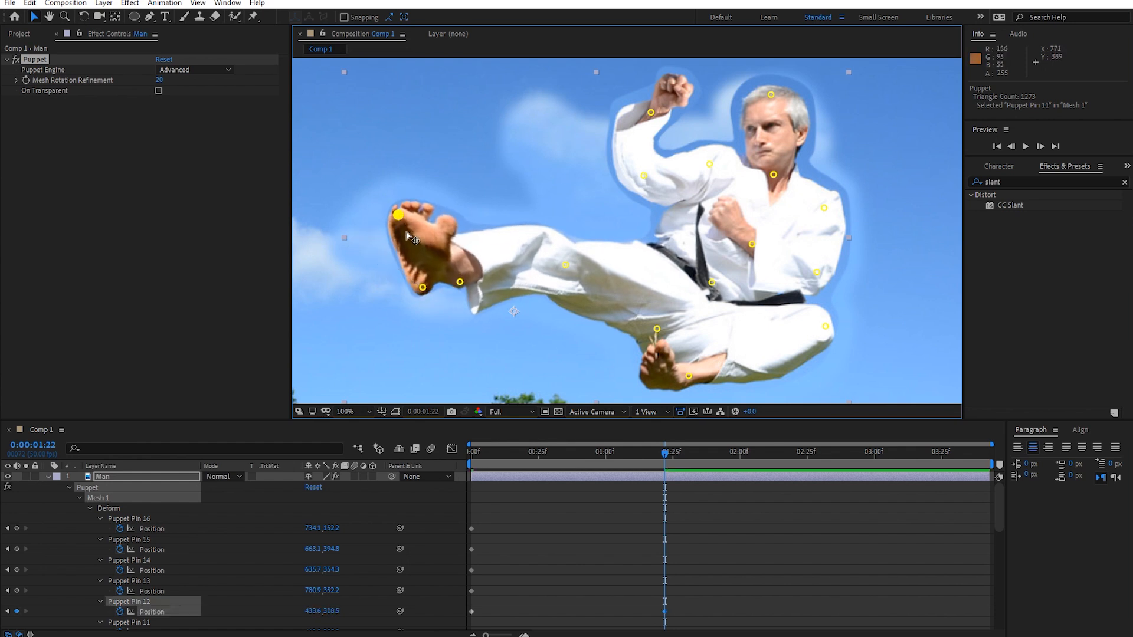
pyautogui.moveTo(398, 215); pyautogui.dragTo(425, 246)
pyautogui.moveTo(423, 287); pyautogui.dragTo(448, 298)
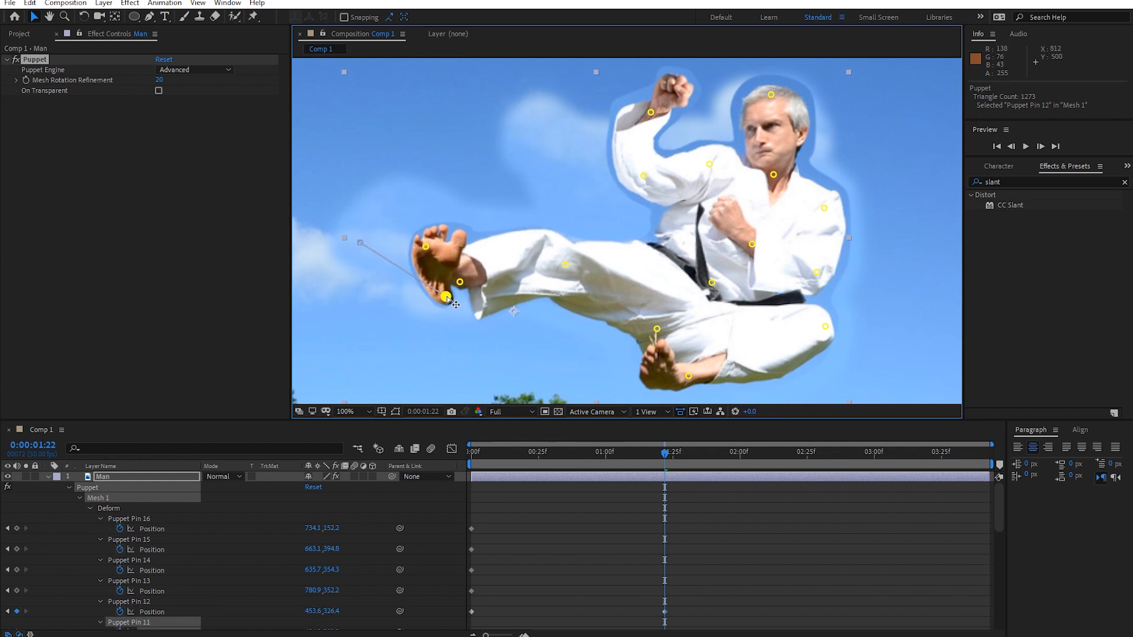
pyautogui.hotkey('ctrl', 'z')
pyautogui.hotkey('ctrl', 'z')
pyautogui.hotkey('ctrl', 'z')
pyautogui.hotkey('ctrl', 'z')
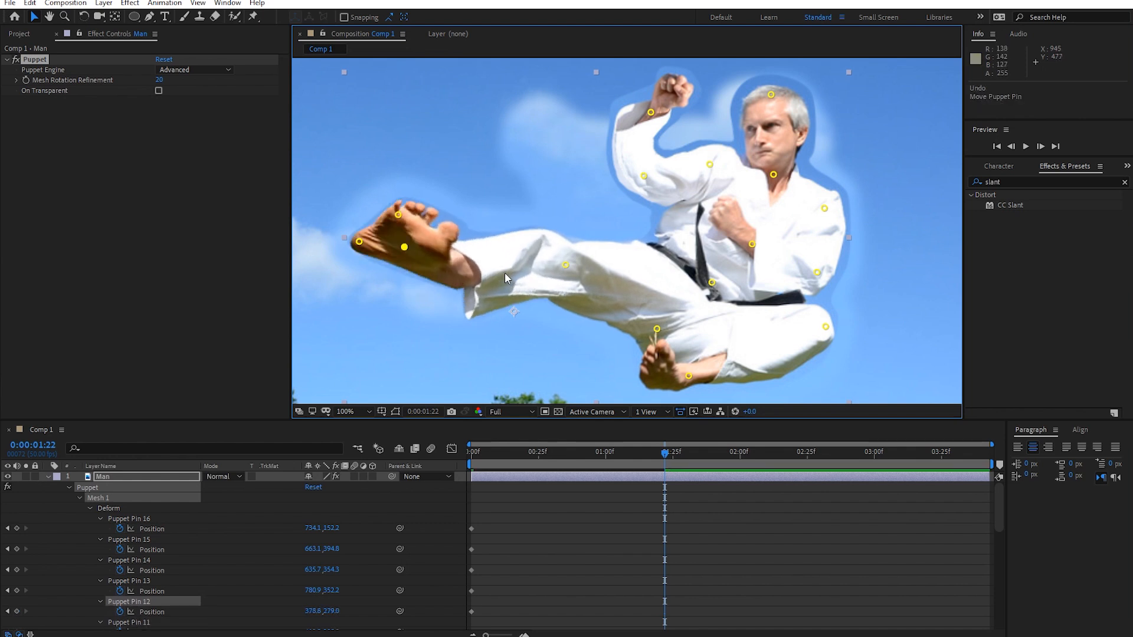
pyautogui.hotkey('ctrl', 'z')
# - Shift the head pin away from the raised fist, move the fist's wrist pin outward and lower the other wrist pin slightly
pyautogui.scroll(-2, 627, 231)
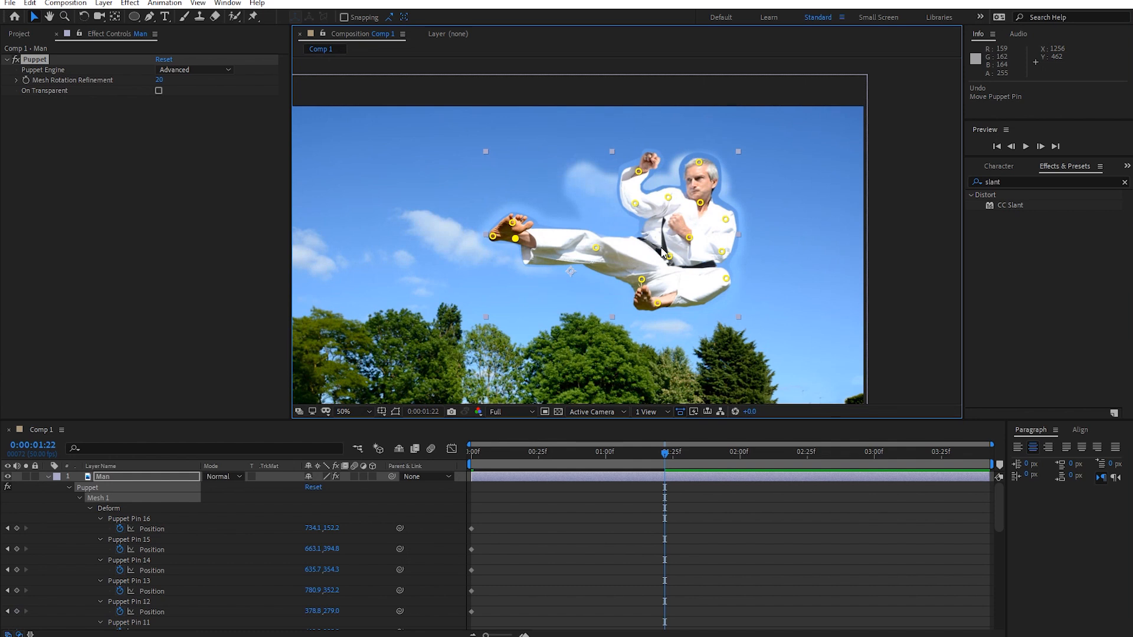
pyautogui.press('.')
pyautogui.moveTo(773, 95)
pyautogui.mouseDown()
pyautogui.moveTo(768, 112)
pyautogui.moveTo(789, 93)
pyautogui.mouseUp()
pyautogui.moveTo(652, 105); pyautogui.dragTo(637, 108)
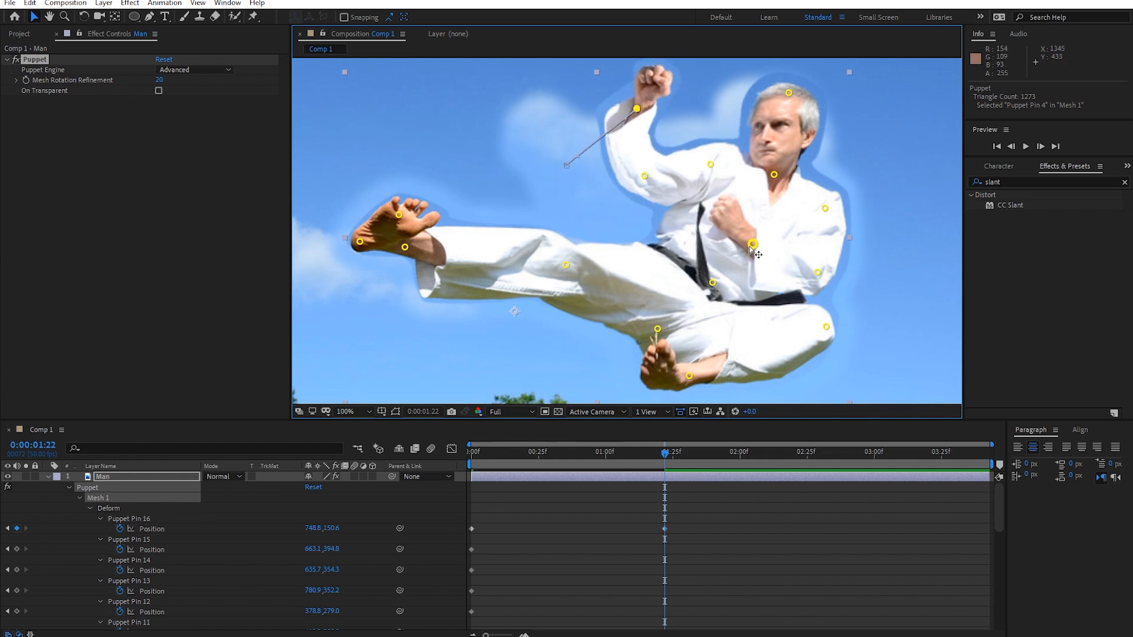
pyautogui.moveTo(752, 245); pyautogui.dragTo(754, 253)
# - Reposition the ankle and knee pins of the man's bent leg at 0:00:01:22
pyautogui.moveTo(689, 375); pyautogui.dragTo(675, 367)
pyautogui.click(825, 328)
pyautogui.moveTo(817, 342); pyautogui.dragTo(809, 347)
# - Raise the kicking leg by its knee pin and draw the ankle and foot pins up and inward
pyautogui.click(565, 264)
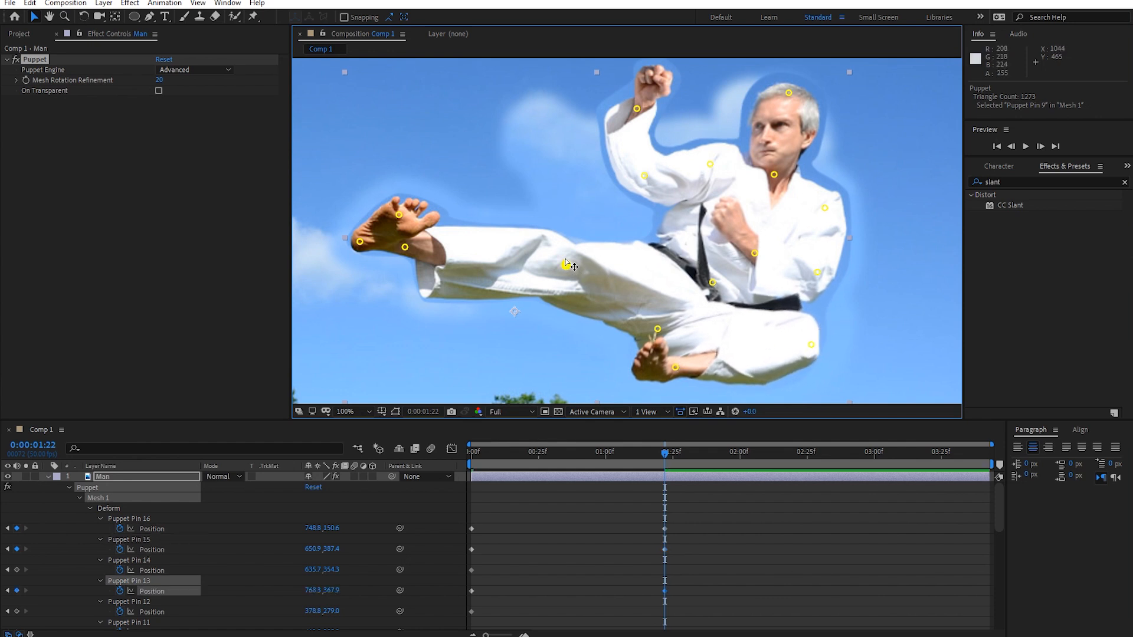
pyautogui.moveTo(565, 264); pyautogui.dragTo(568, 250)
pyautogui.moveTo(408, 250); pyautogui.dragTo(391, 201)
pyautogui.moveTo(366, 243); pyautogui.dragTo(422, 207)
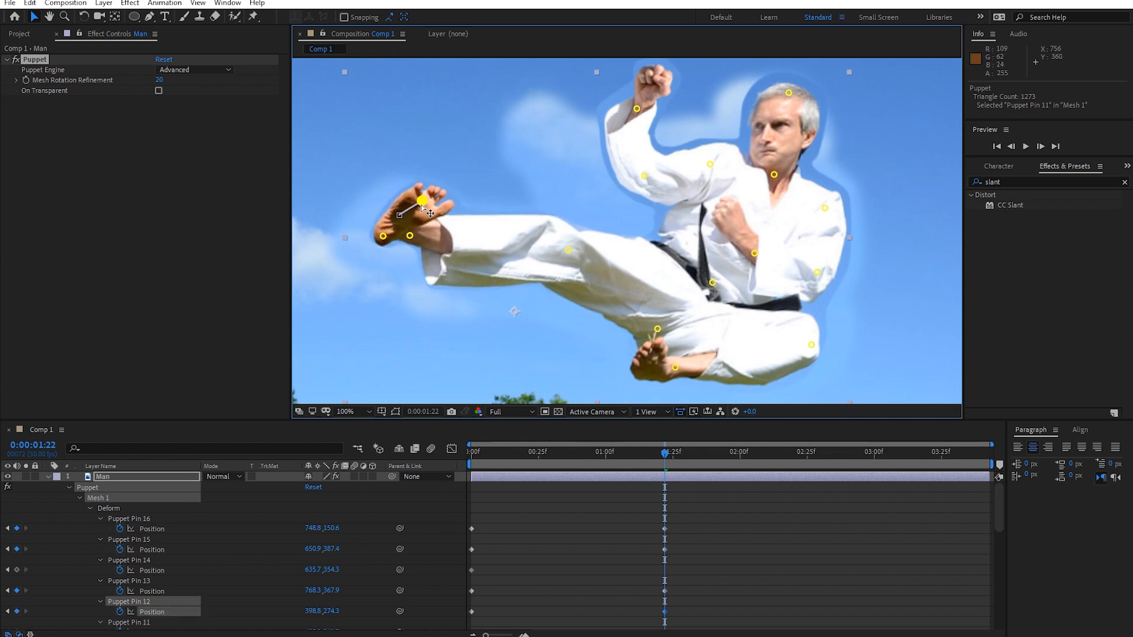
pyautogui.moveTo(568, 251); pyautogui.dragTo(569, 243)
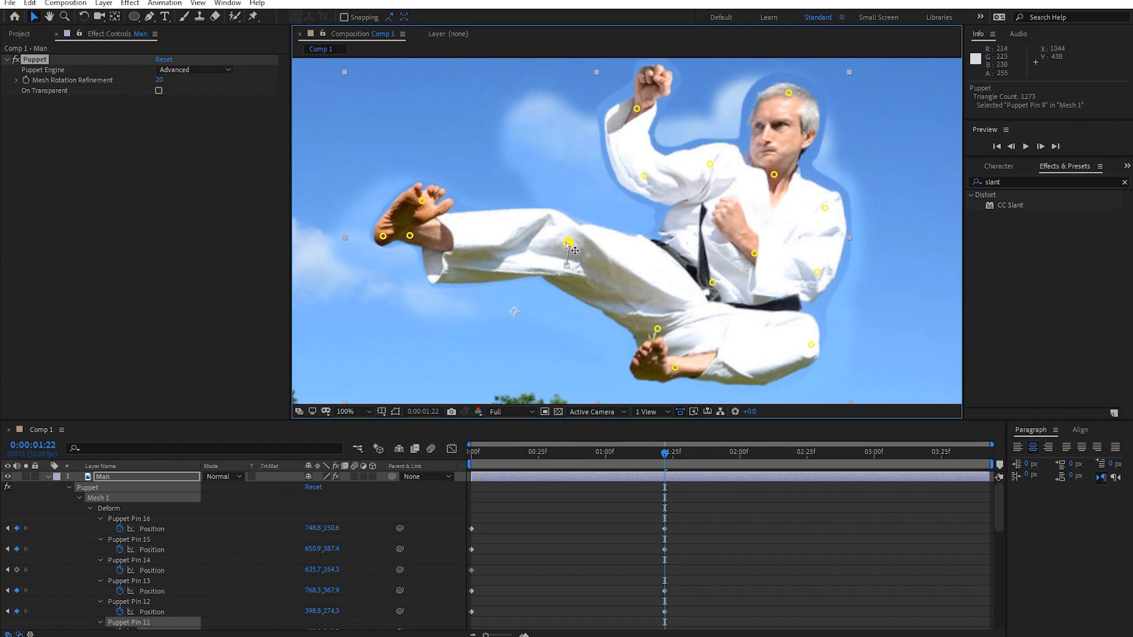
# - Keyframe the Man layer's Position at 0:00:00:00, then set its X position to 898 at 0:00:00:49
pyautogui.moveTo(460, 455); pyautogui.dragTo(367, 454)
pyautogui.scroll(-2, 600, 304)
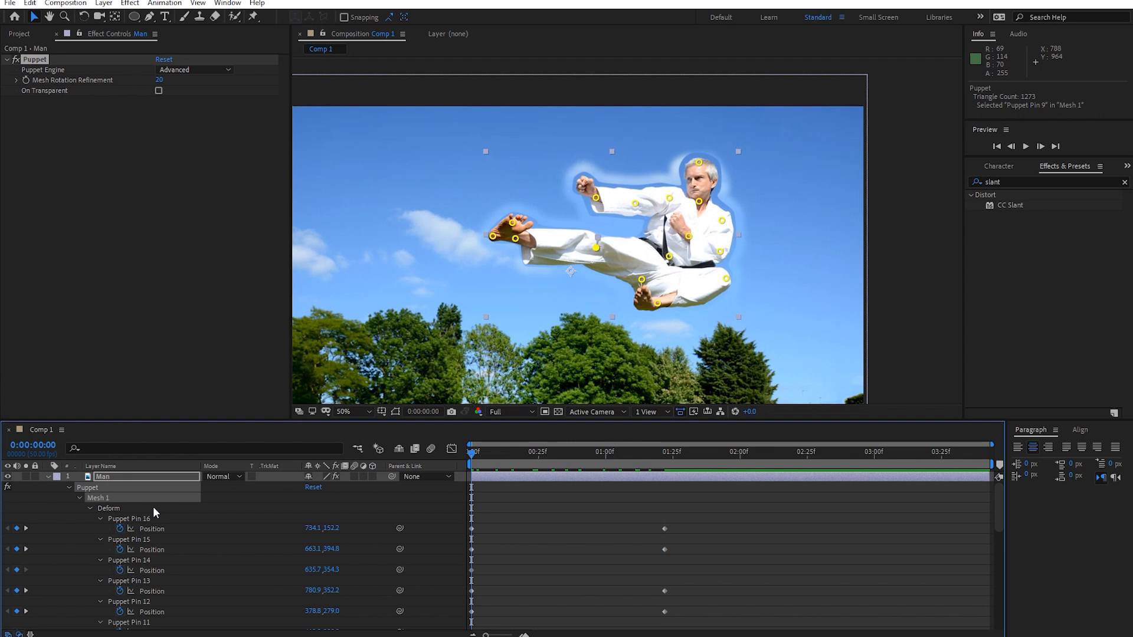
pyautogui.press('p')
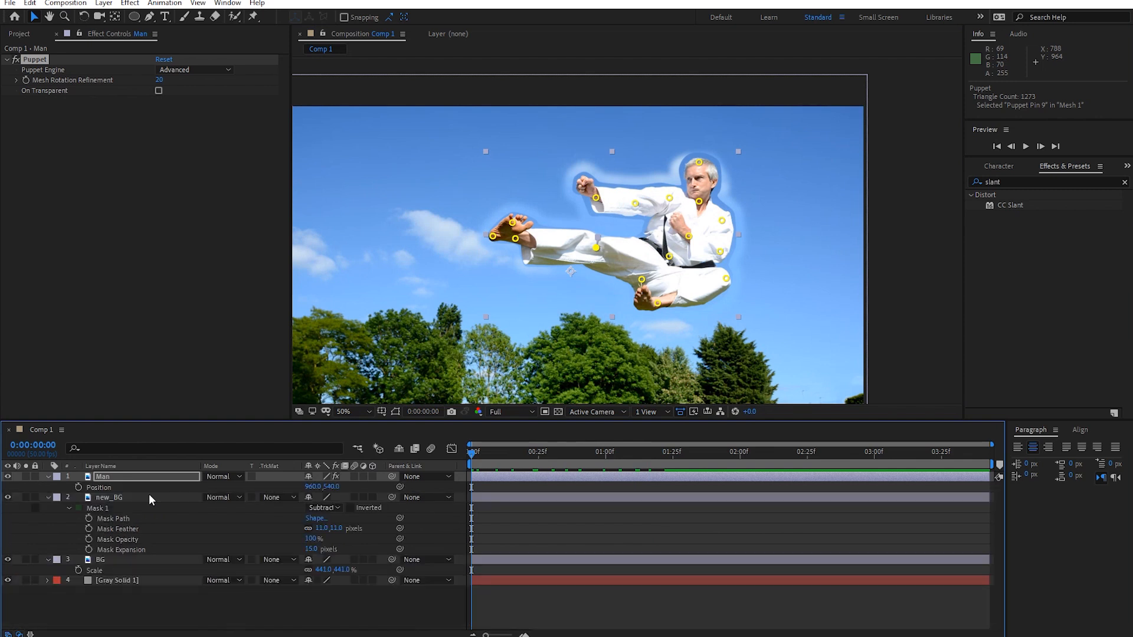
pyautogui.click(78, 487)
pyautogui.moveTo(472, 452); pyautogui.dragTo(603, 465)
pyautogui.moveTo(312, 486); pyautogui.dragTo(277, 482)
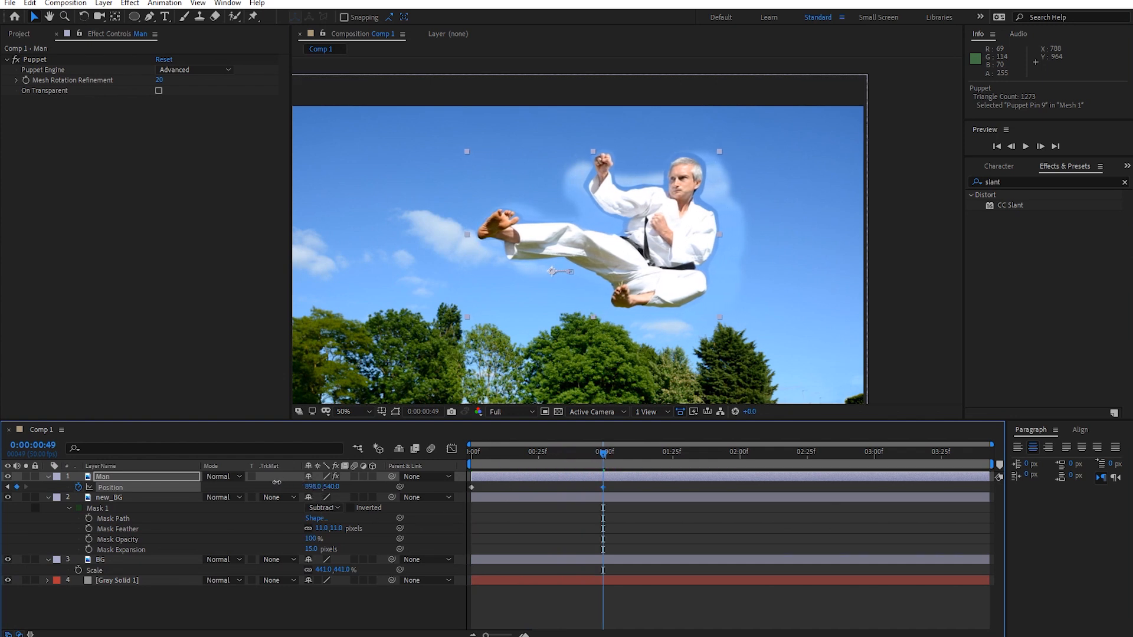
# - Preview the man's animation from the start of the timeline
pyautogui.click(476, 455)
pyautogui.click(555, 593)
pyautogui.press('space')
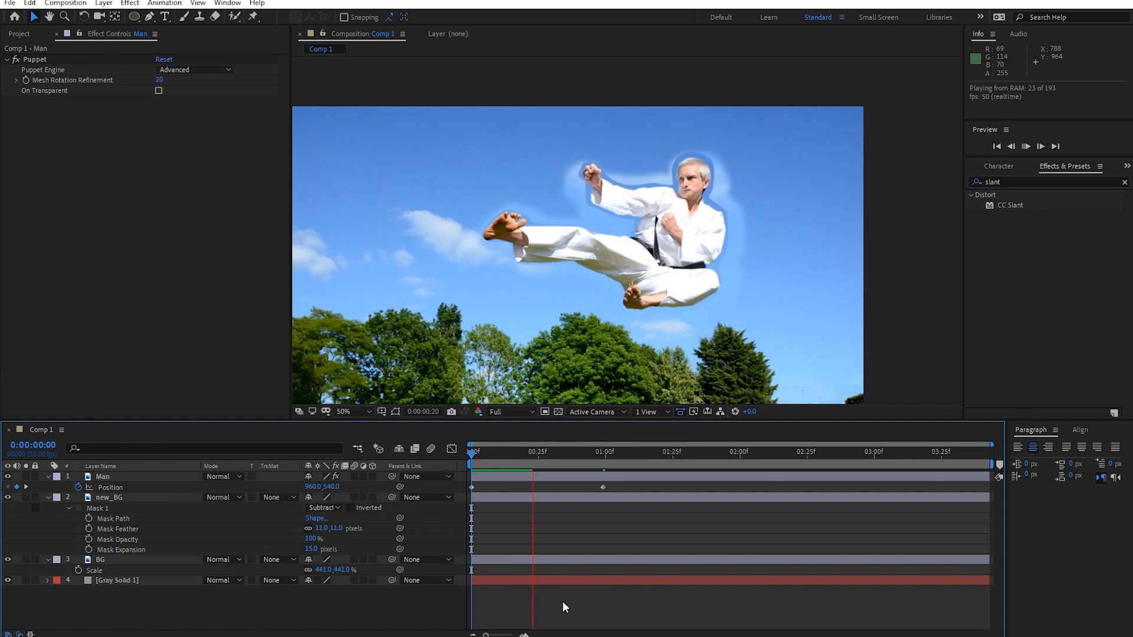
# - Move the Man layer's second Position keyframe out to 0:00:01:29 and play the animation from the start
pyautogui.moveTo(603, 488); pyautogui.dragTo(683, 492)
pyautogui.moveTo(615, 457); pyautogui.dragTo(472, 523)
pyautogui.click(567, 611)
pyautogui.press('space')
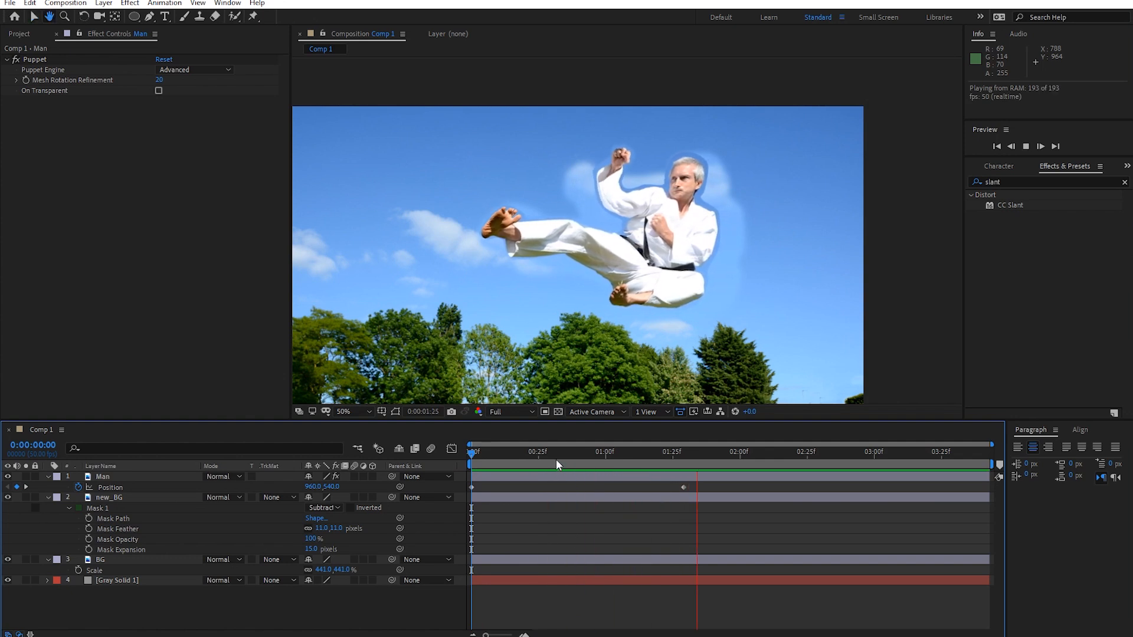
# - Replay the kick animation several times to review the slower forward drift
pyautogui.press('space')
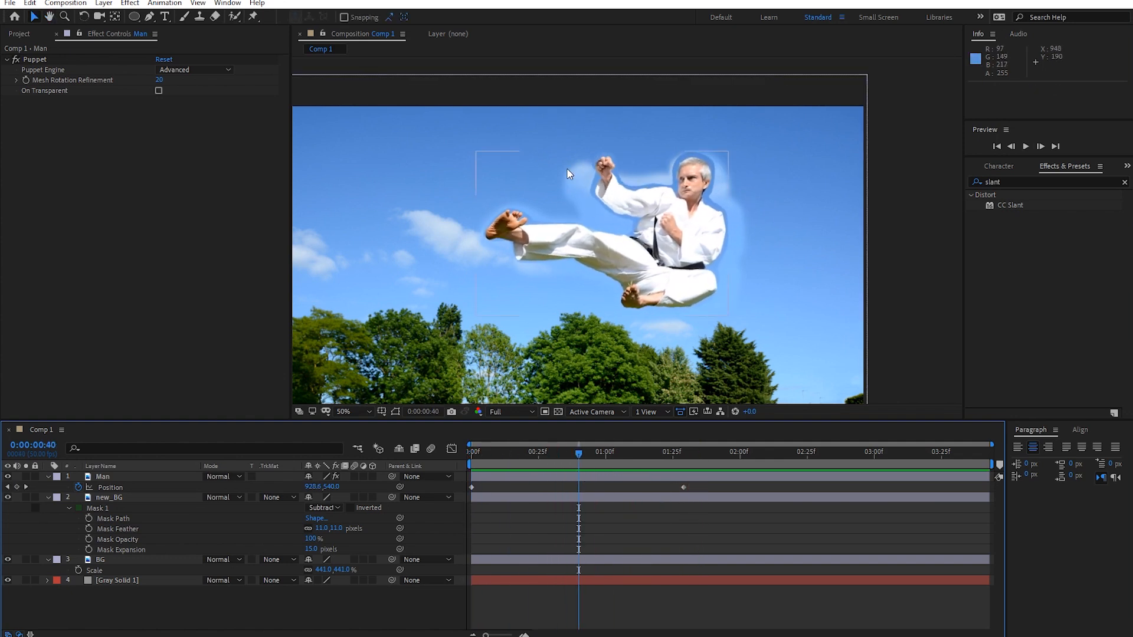
pyautogui.press('space')
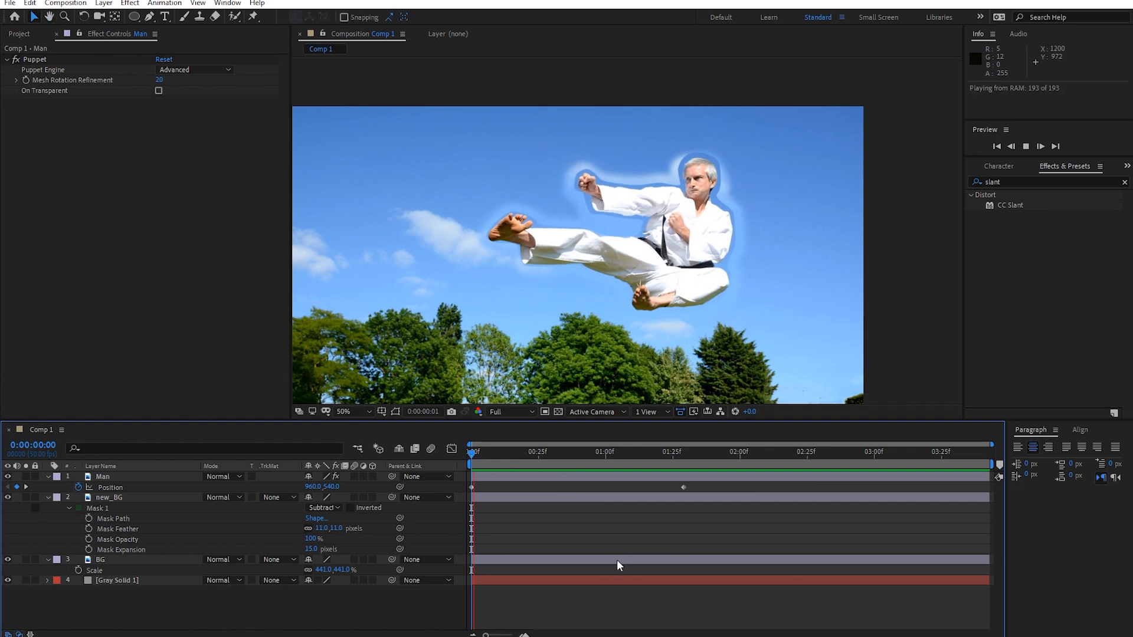
pyautogui.press('space')
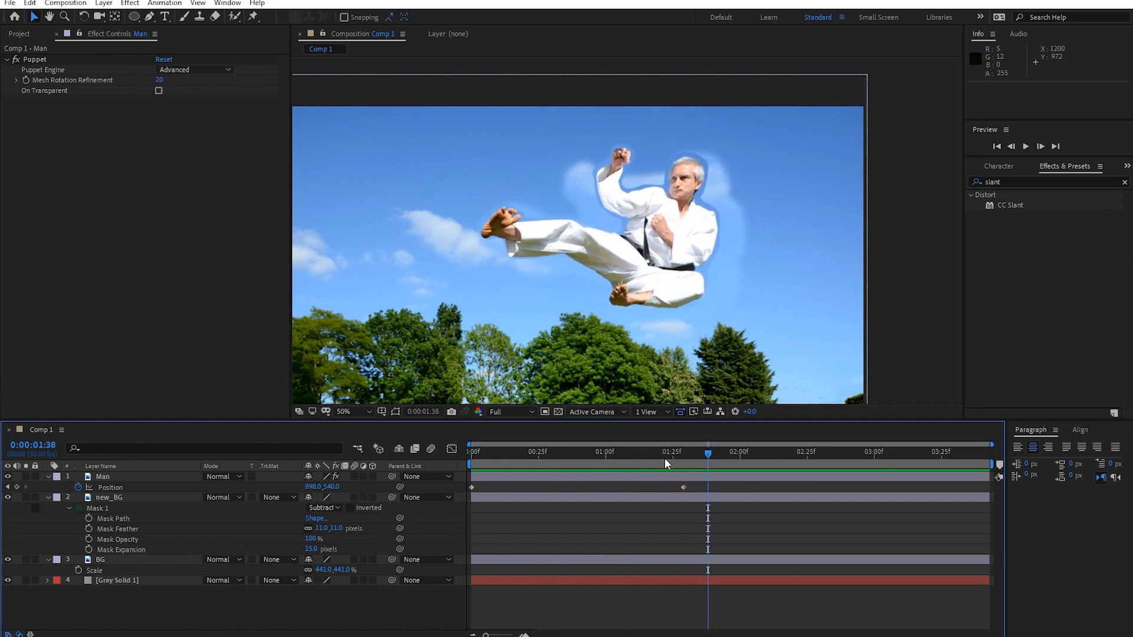
pyautogui.press('space')
pyautogui.press('space')
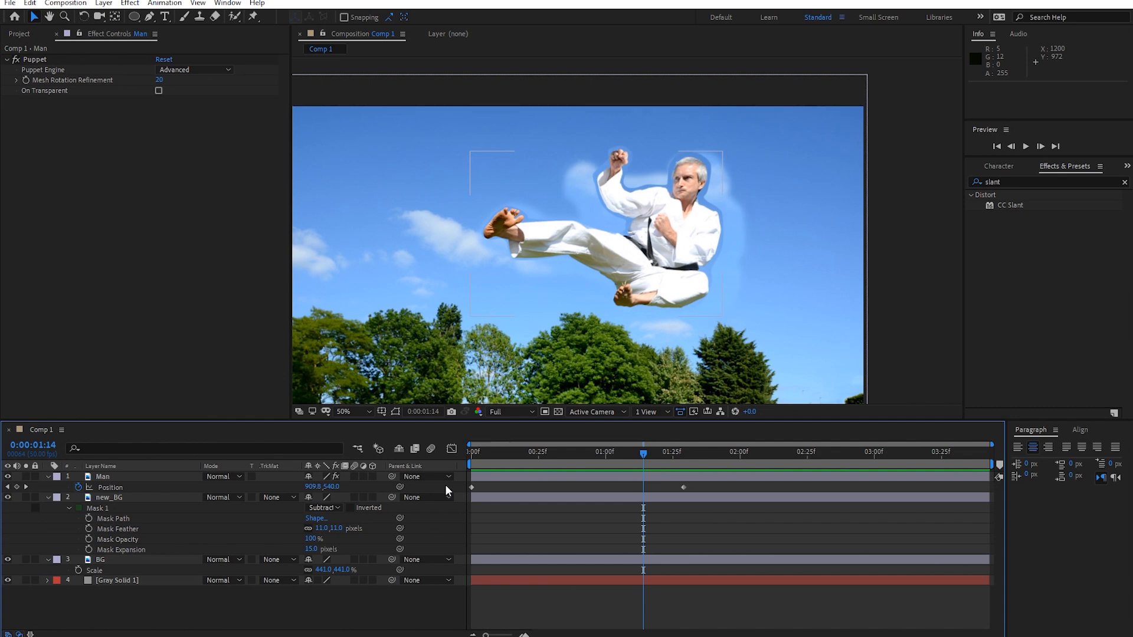
# - Delete the Man, new_BG and BG layers together, leaving Gray Solid 1 in the composition
pyautogui.moveTo(531, 236); pyautogui.dragTo(567, 195)
pyautogui.click(137, 560)
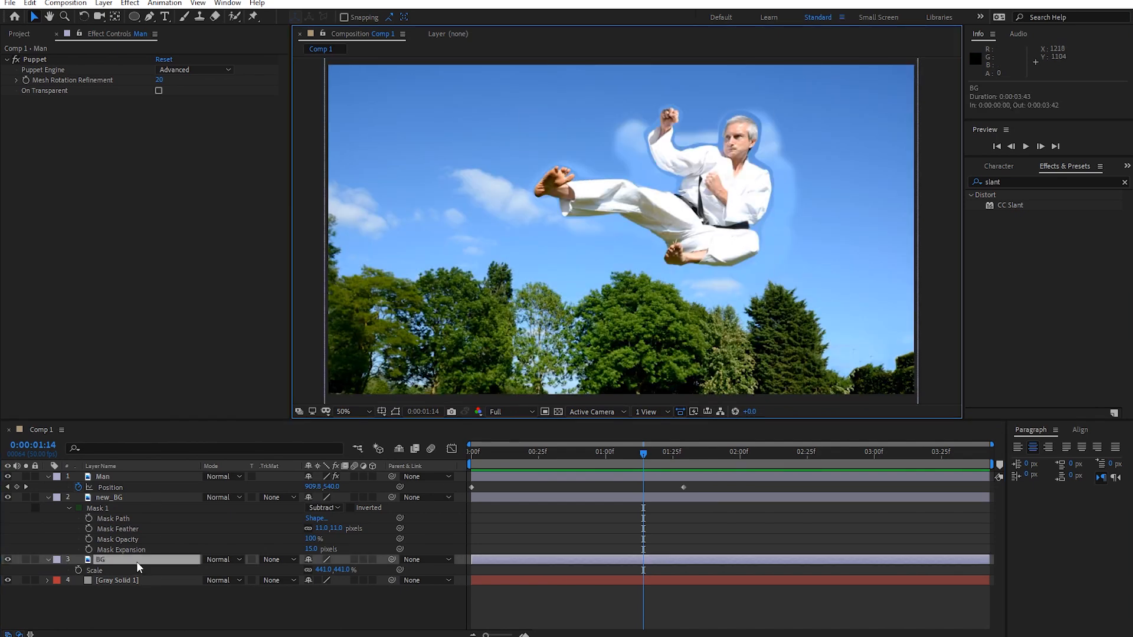
pyautogui.keyDown('shift'); pyautogui.click(139, 479); pyautogui.keyUp('shift')
pyautogui.press('Delete')
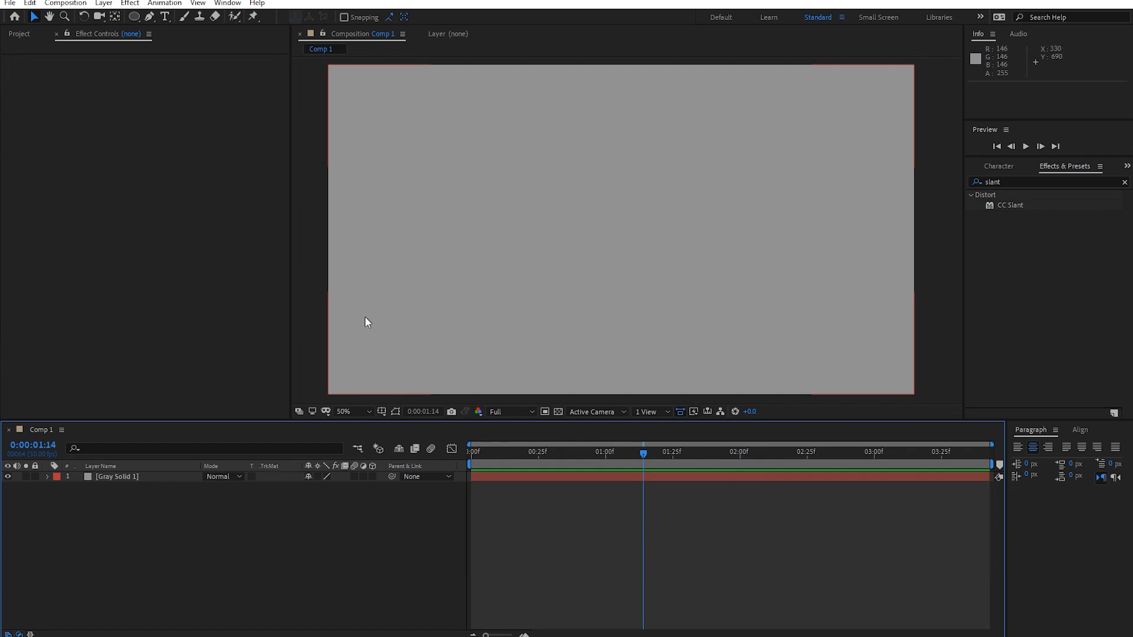
pyautogui.press('h')
pyautogui.moveTo(437, 330)
pyautogui.mouseDown()
pyautogui.moveTo(458, 294)
pyautogui.moveTo(442, 333)
pyautogui.mouseUp()
pyautogui.press('v')
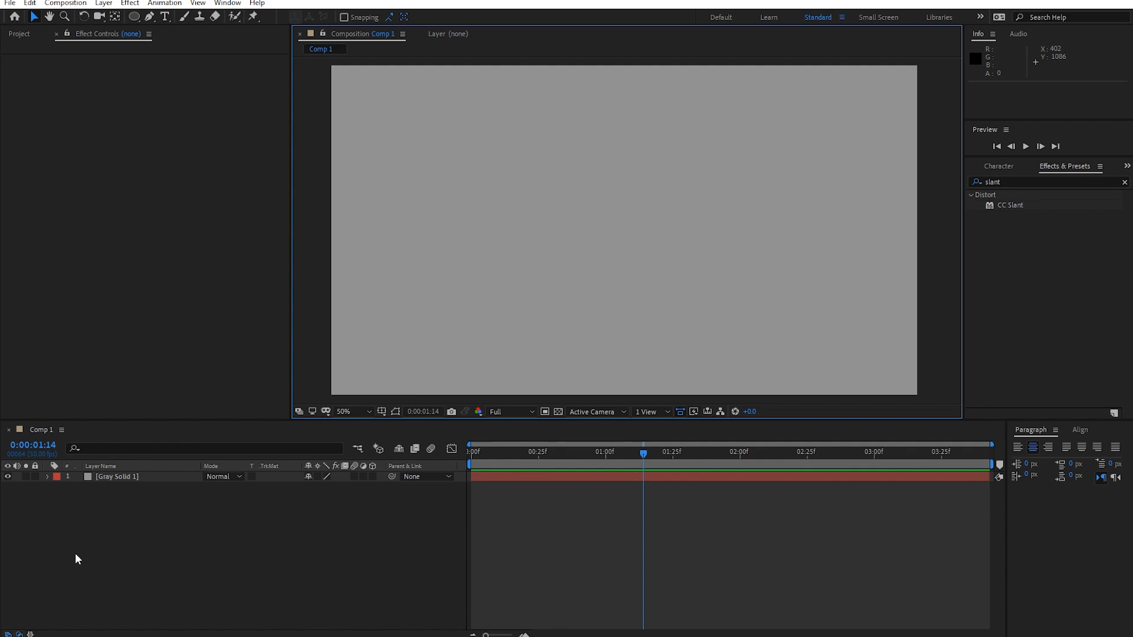
# - Create a new text layer reading "Waah" and select it
pyautogui.hotkey('ctrl', 't')
pyautogui.rightClick(148, 507)
pyautogui.moveTo(284, 374)
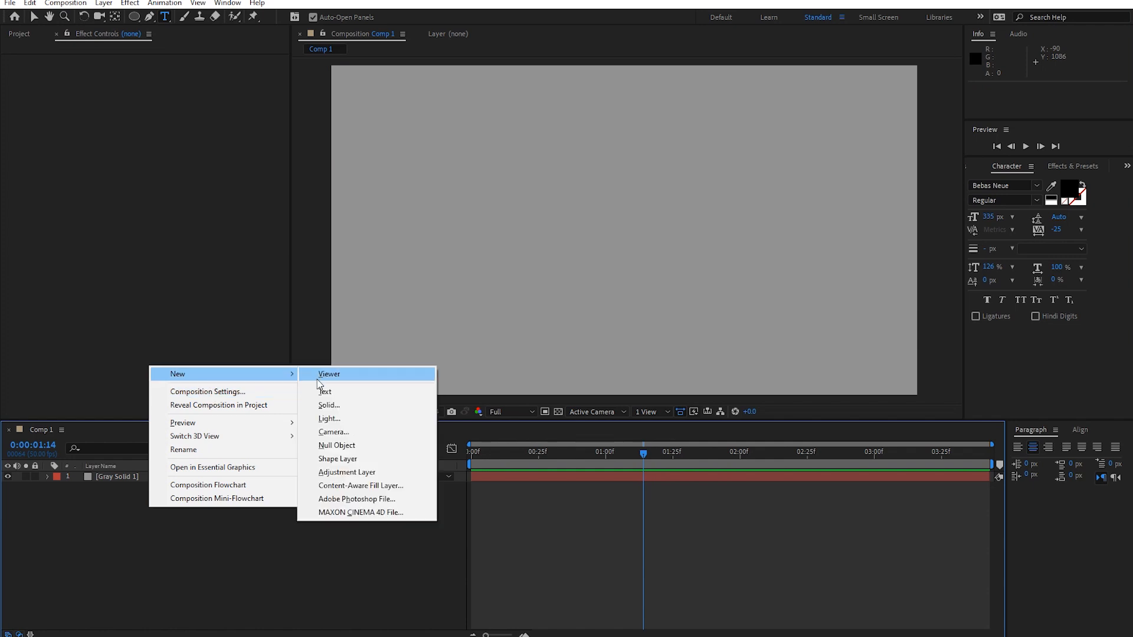
pyautogui.click(320, 392)
pyautogui.write('Waah')
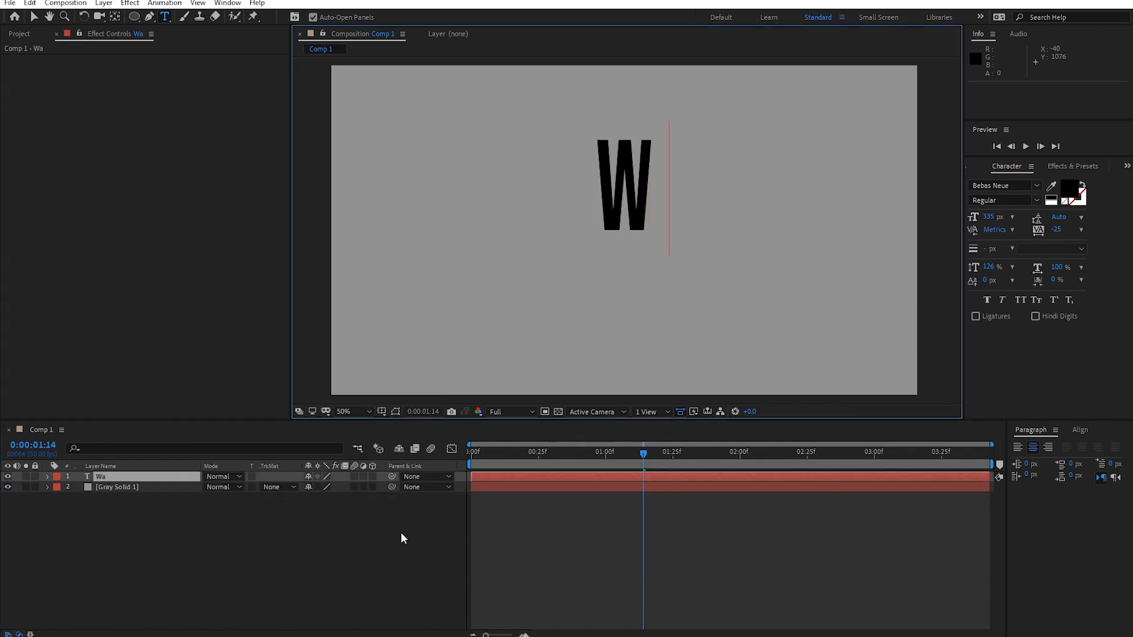
pyautogui.click(157, 480)
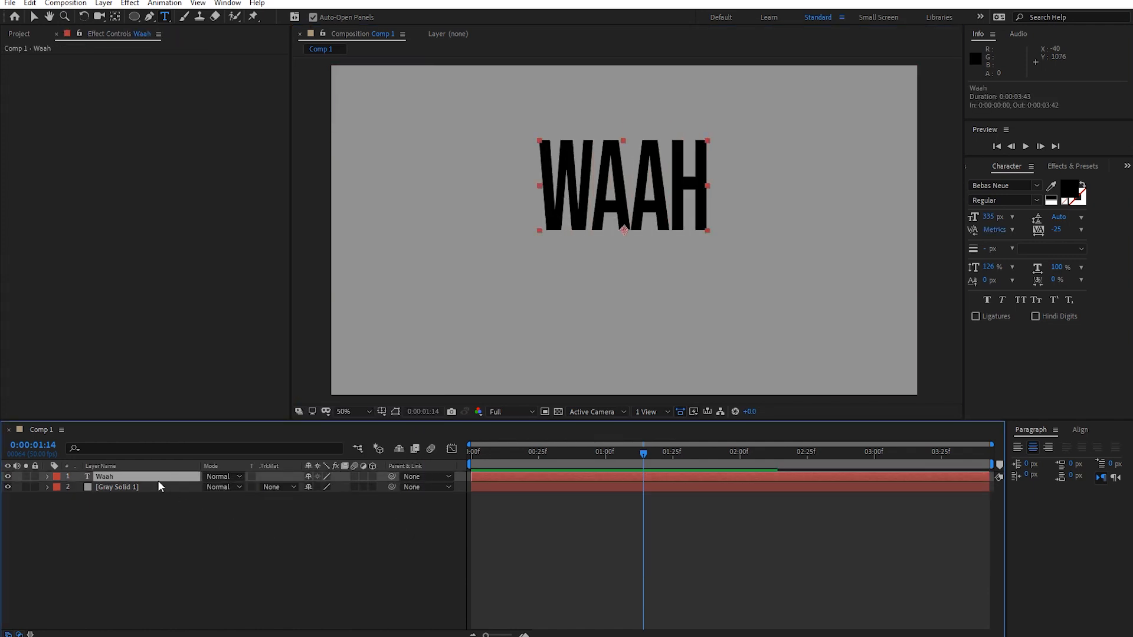
# - Change the font of the Waah text to Brush Script MT
pyautogui.click(1039, 186)
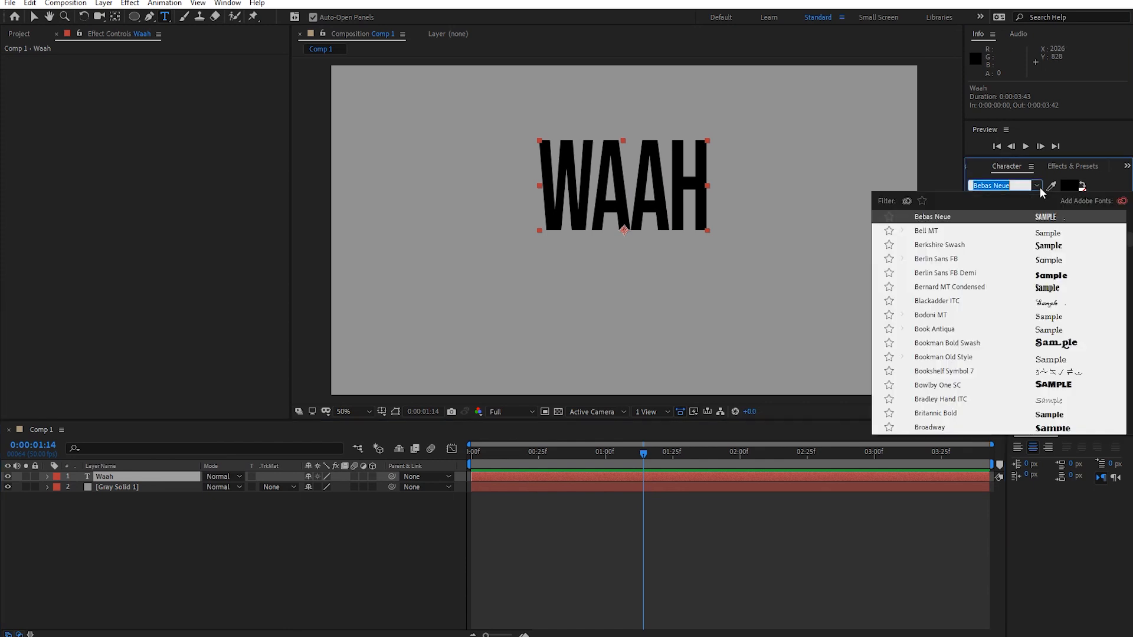
pyautogui.scroll(-3, 1038, 351)
pyautogui.scroll(-1, 1038, 351)
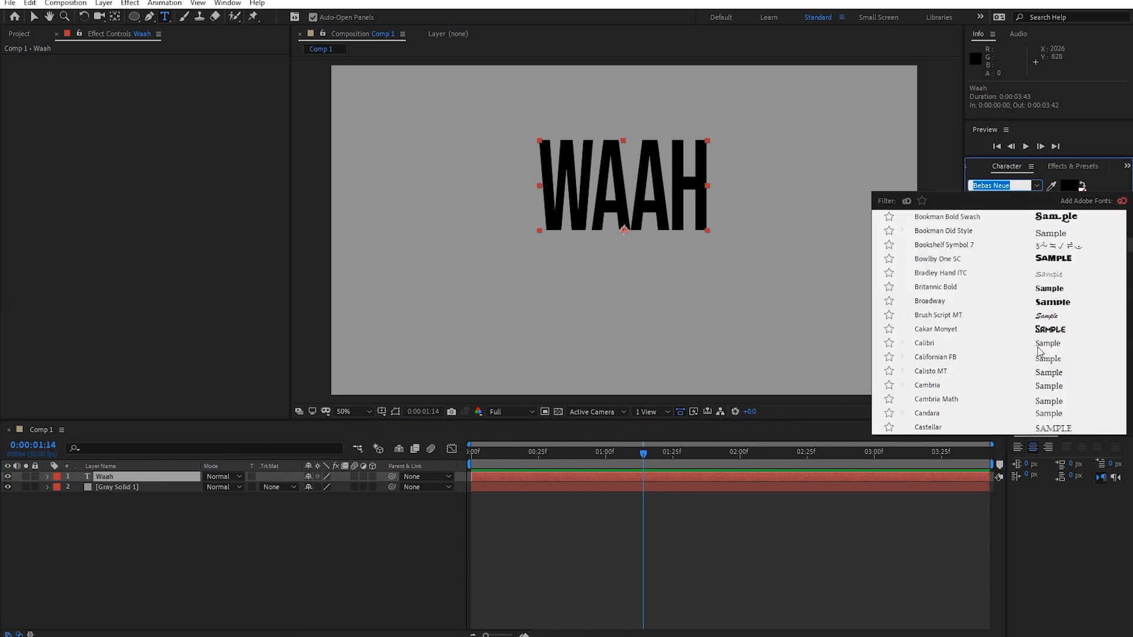
pyautogui.click(1017, 316)
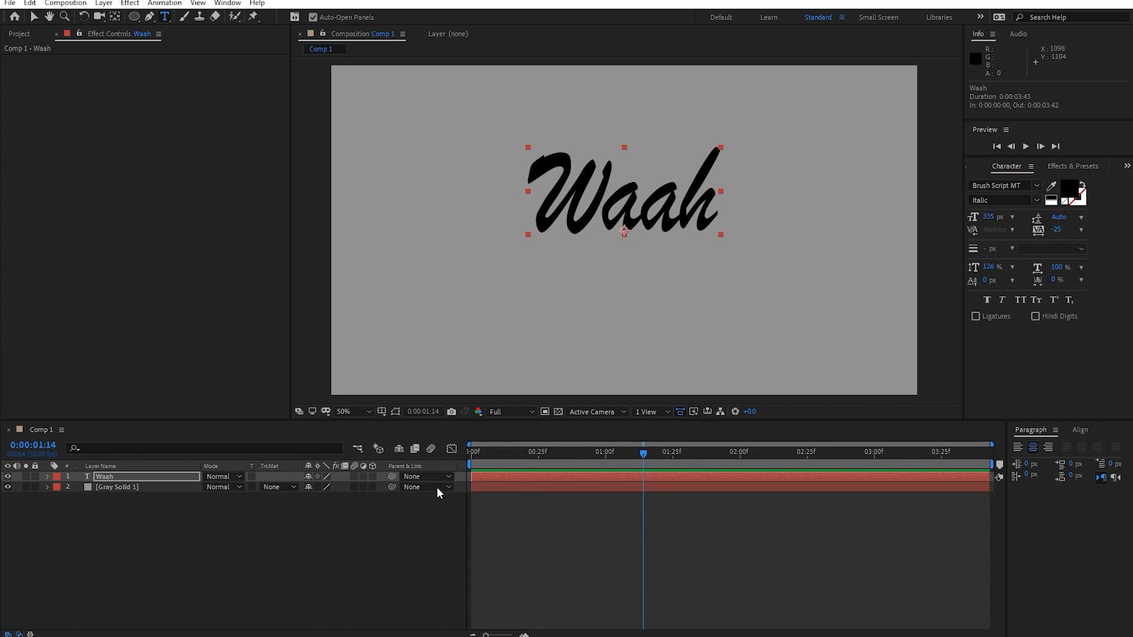
# - Set the Waah text's fill colour to golden yellow, F9D300
pyautogui.click(1064, 193)
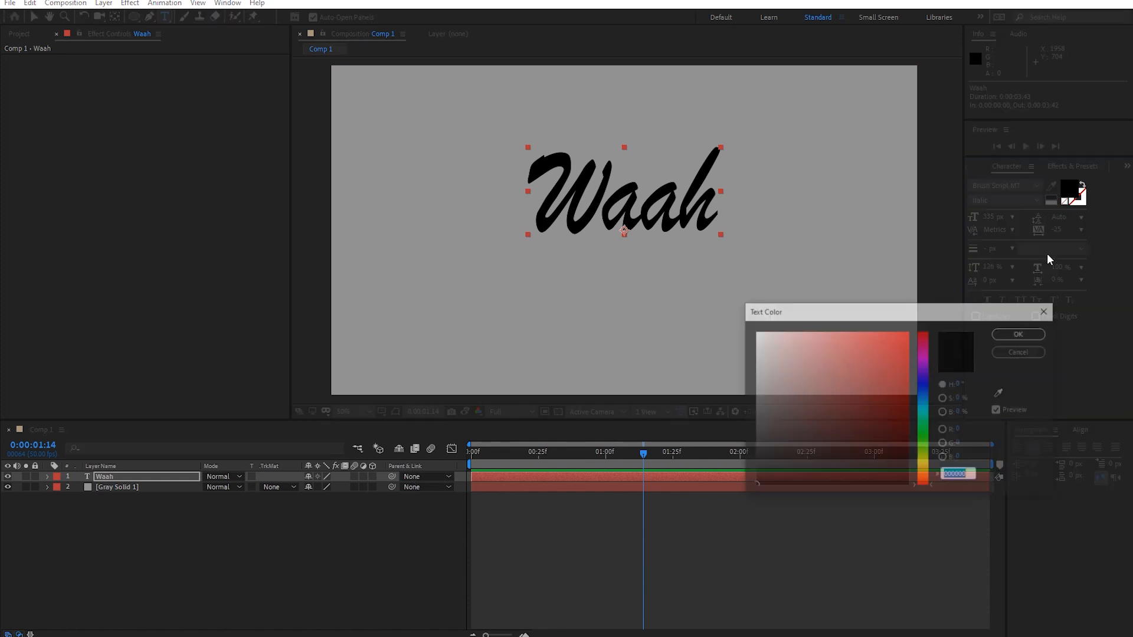
pyautogui.click(923, 452)
pyautogui.moveTo(905, 447); pyautogui.dragTo(907, 393)
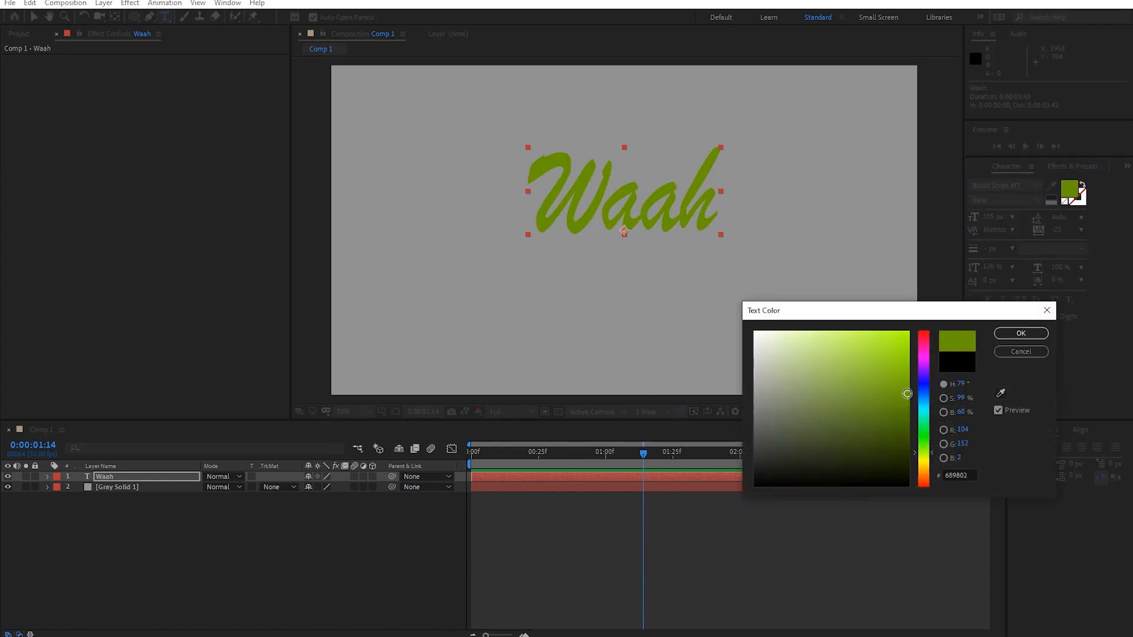
pyautogui.moveTo(923, 460); pyautogui.dragTo(927, 472)
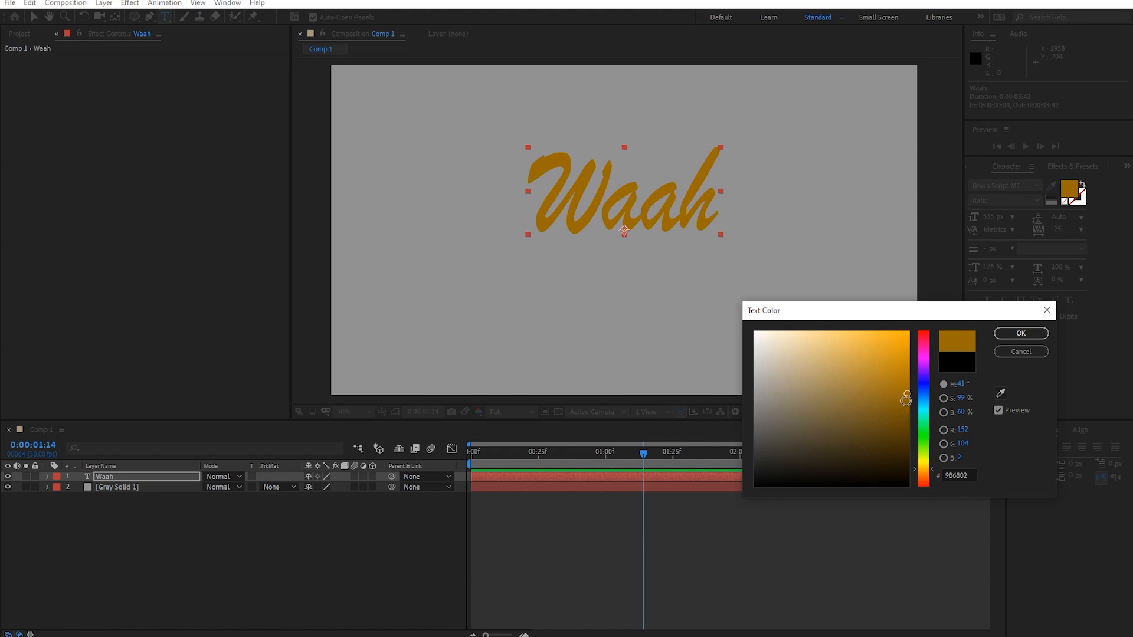
pyautogui.moveTo(905, 409); pyautogui.dragTo(910, 335)
pyautogui.moveTo(930, 475); pyautogui.dragTo(930, 470)
pyautogui.click(1013, 333)
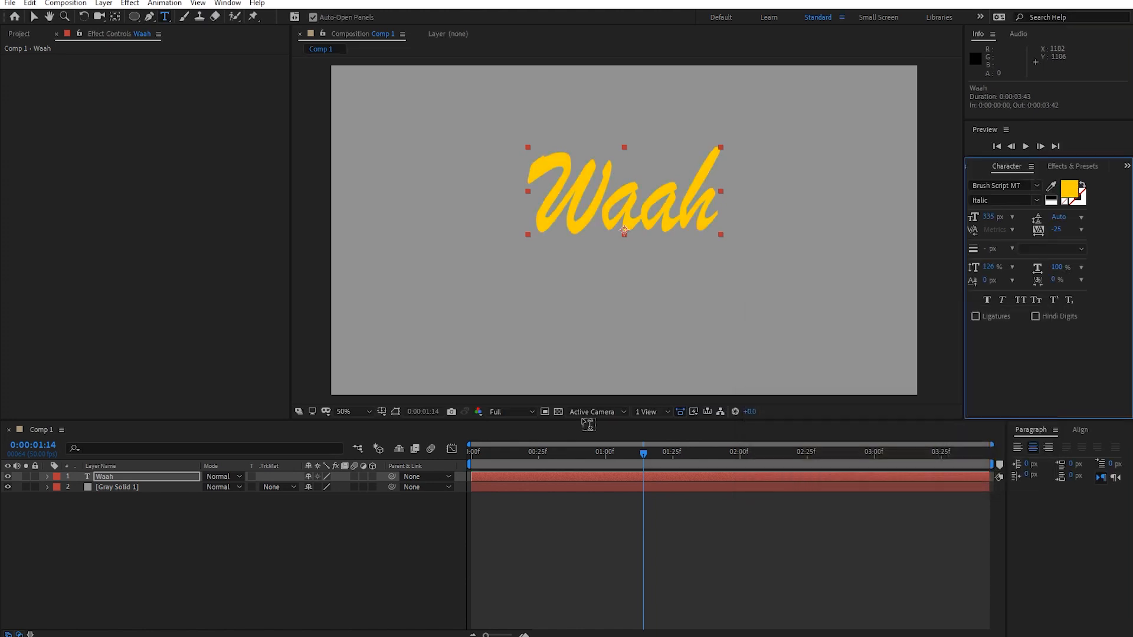
# - Enlarge the Waah text to 494 px and reposition it to 940, 694 in the composition
pyautogui.press('v')
pyautogui.click(327, 549)
pyautogui.click(155, 477)
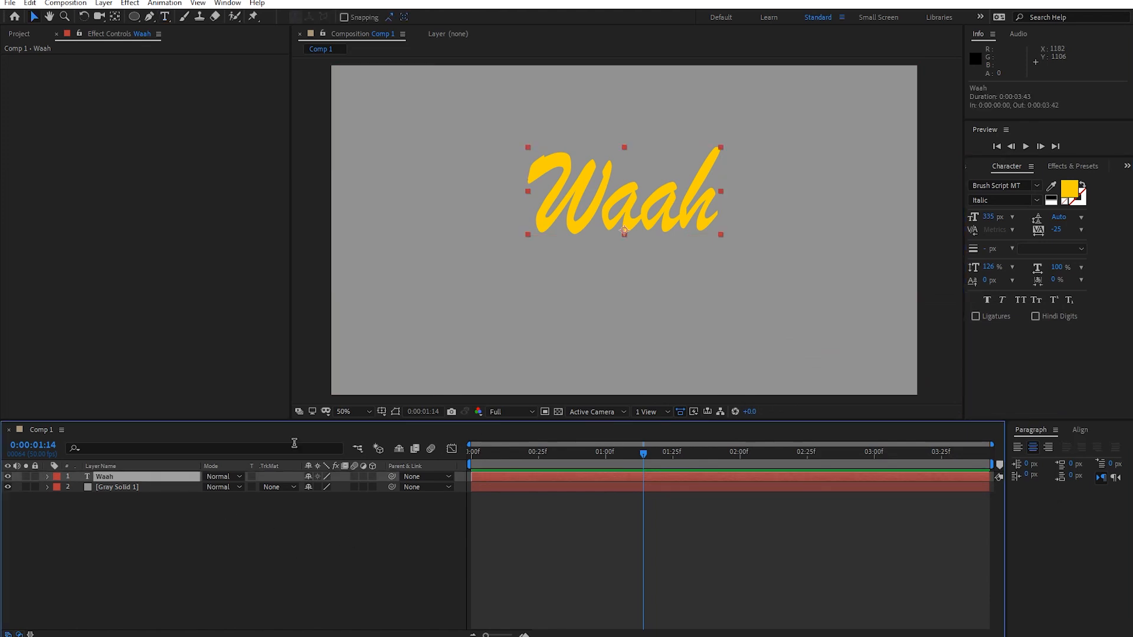
pyautogui.moveTo(989, 217); pyautogui.dragTo(1032, 217)
pyautogui.click(634, 235)
pyautogui.moveTo(635, 235); pyautogui.dragTo(627, 282)
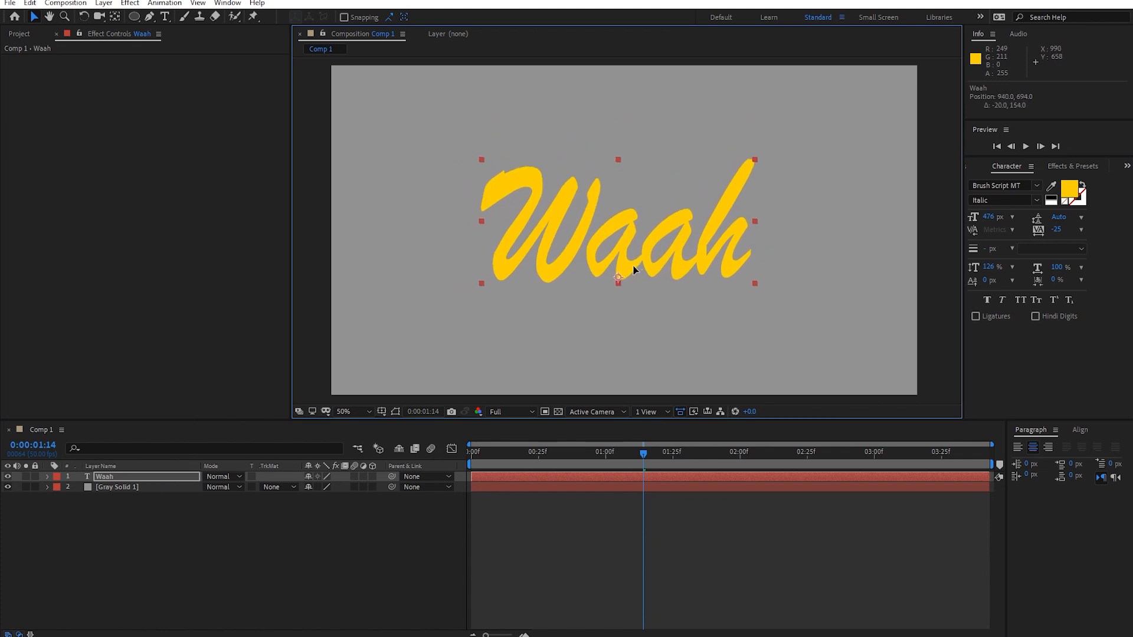
pyautogui.moveTo(988, 217); pyautogui.dragTo(1005, 217)
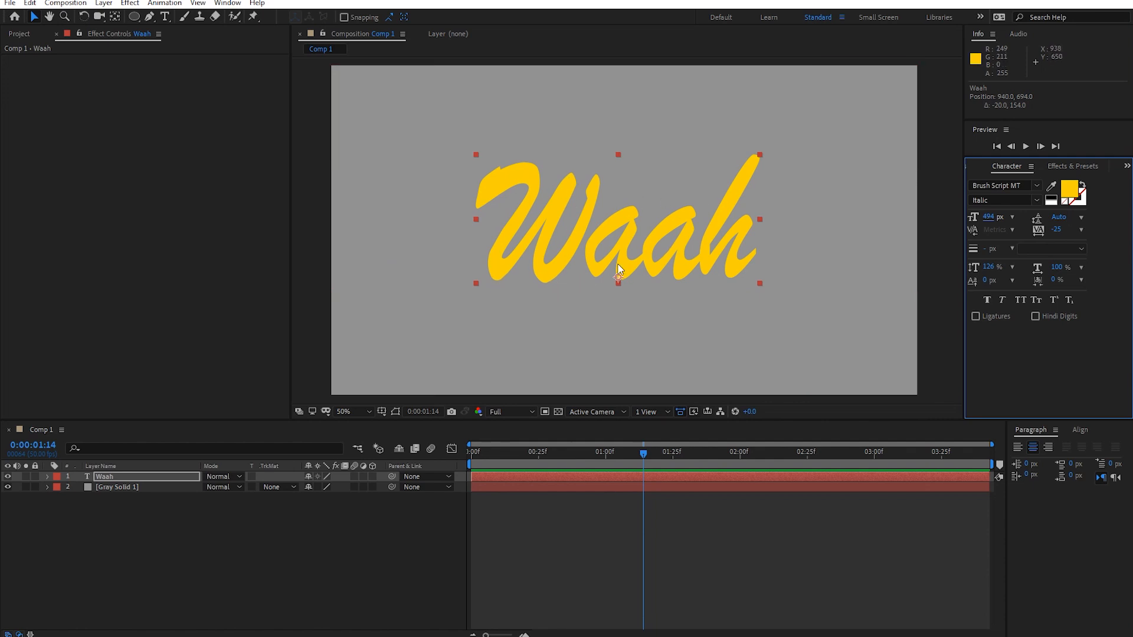
# - Start an open Pen mask path on the Waah layer, beginning outside the W and following its first downstroke
pyautogui.click(150, 16)
pyautogui.press('.')
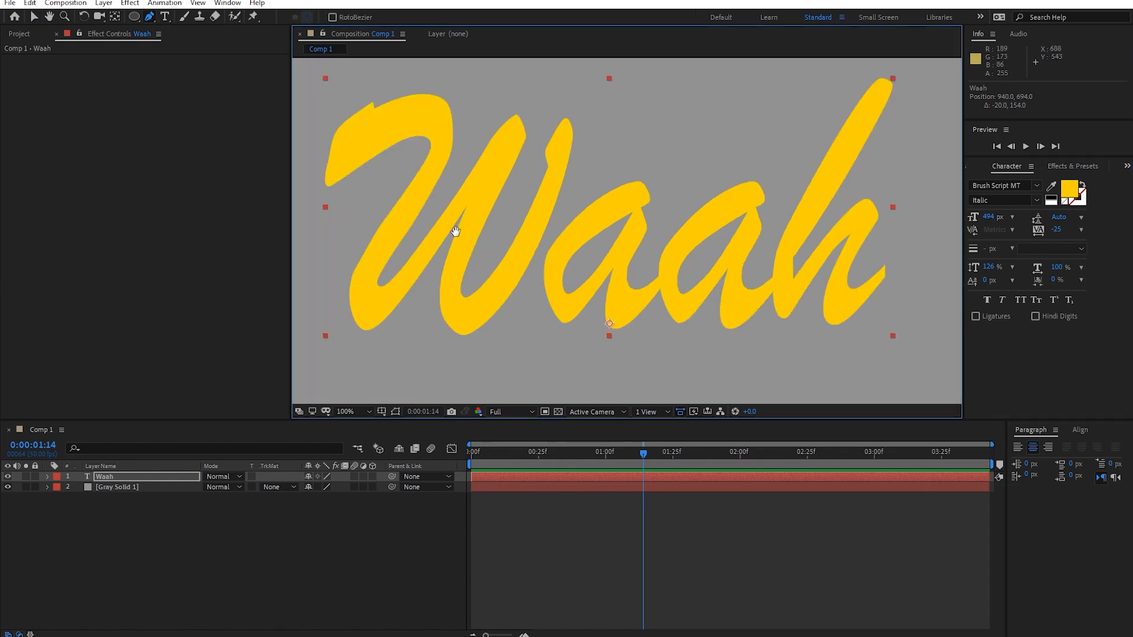
pyautogui.hscroll(-3, 458, 235)
pyautogui.click(333, 192)
pyautogui.moveTo(473, 112); pyautogui.dragTo(512, 152)
pyautogui.click(488, 202)
pyautogui.click(441, 294)
pyautogui.click(447, 311)
pyautogui.click(460, 302)
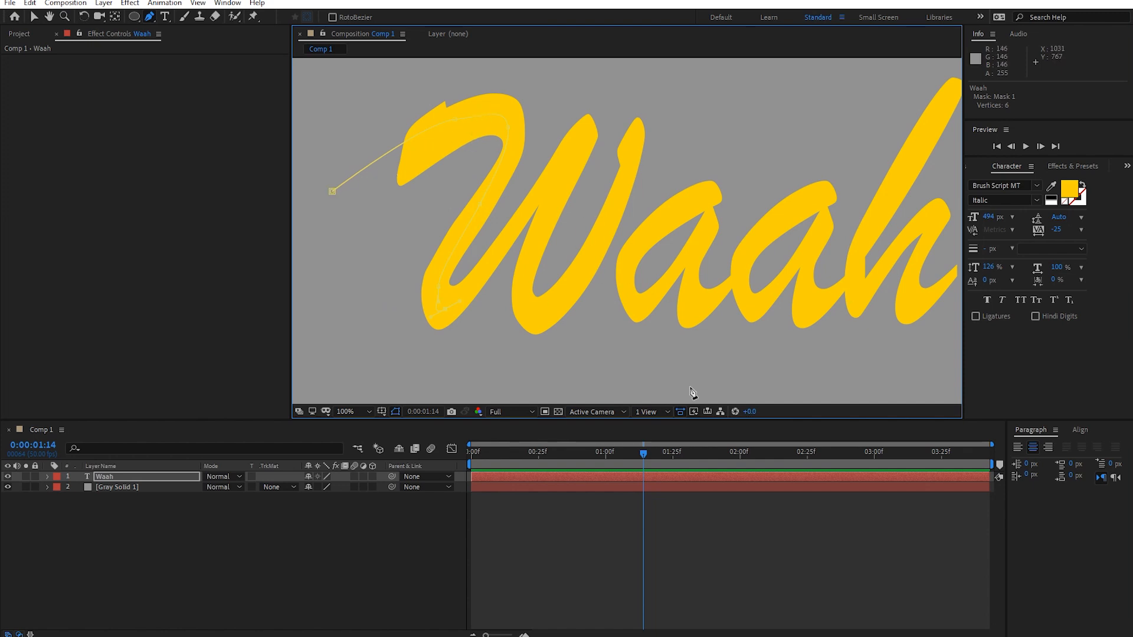
# - Set the Waah text's fill colour to black, 000000, keeping the partly drawn mask path
pyautogui.click(1069, 189)
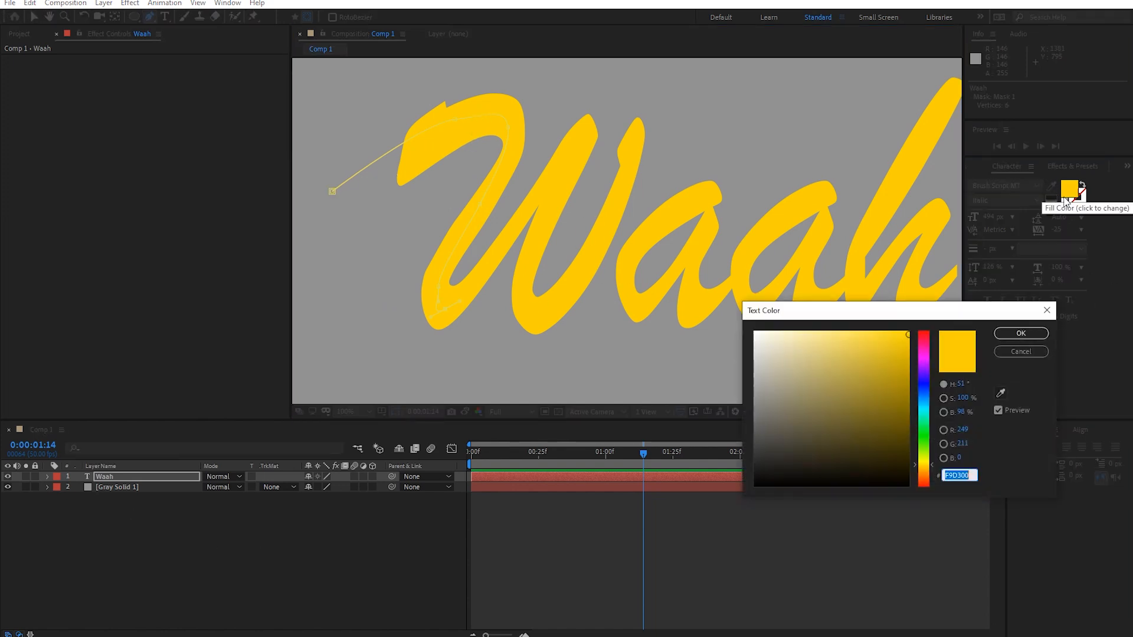
pyautogui.moveTo(836, 392); pyautogui.dragTo(688, 588)
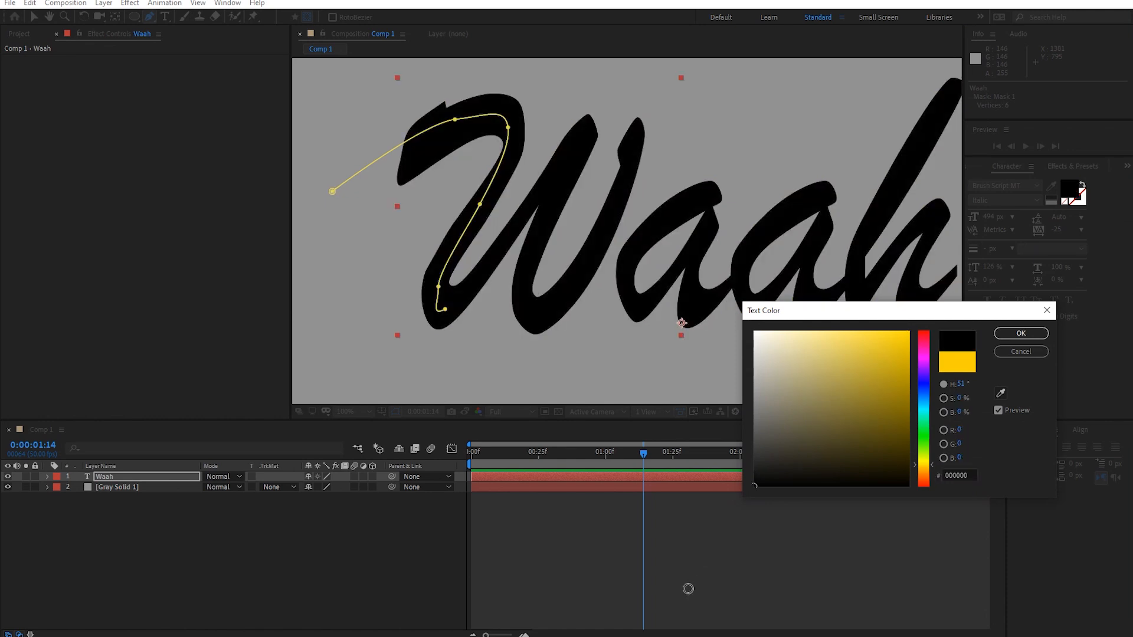
pyautogui.click(1030, 334)
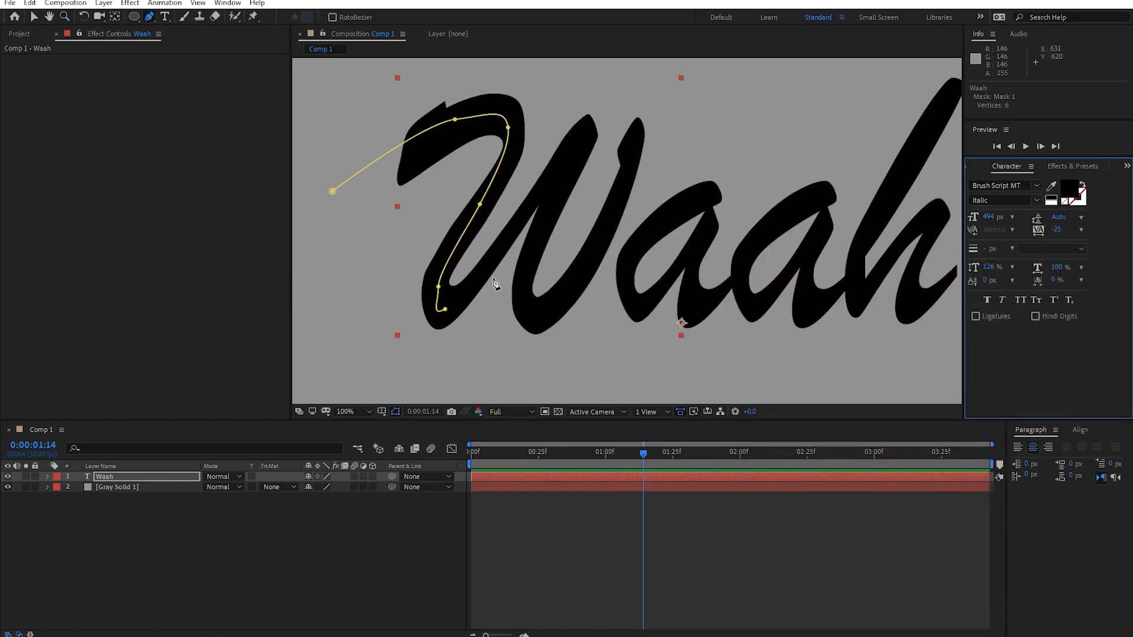
pyautogui.hotkey('ctrl', 'z')
pyautogui.hotkey('ctrl', 'shift', 'z')
# - Continue the mask path through the rest of the W, loop over to the first a and curve into the second a
pyautogui.click(445, 309)
pyautogui.moveTo(510, 236); pyautogui.dragTo(521, 225)
pyautogui.click(570, 145)
pyautogui.moveTo(584, 134); pyautogui.dragTo(586, 140)
pyautogui.click(532, 257)
pyautogui.moveTo(528, 308); pyautogui.dragTo(535, 316)
pyautogui.moveTo(576, 277); pyautogui.dragTo(588, 262)
pyautogui.moveTo(630, 155)
pyautogui.mouseDown()
pyautogui.moveTo(650, 119)
pyautogui.moveTo(708, 116)
pyautogui.mouseUp()
pyautogui.moveTo(720, 170); pyautogui.dragTo(728, 167)
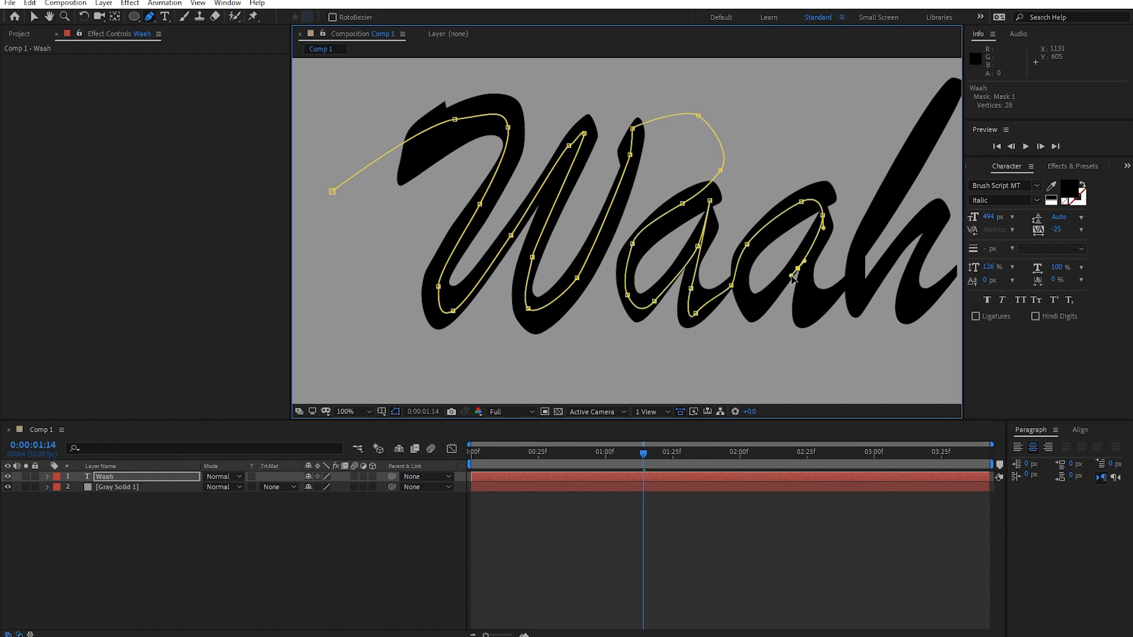
# - Trace the mask path around the second a's bowl, down its final stroke and out along its connector to the h
pyautogui.moveTo(753, 307); pyautogui.dragTo(726, 258)
pyautogui.click(726, 265)
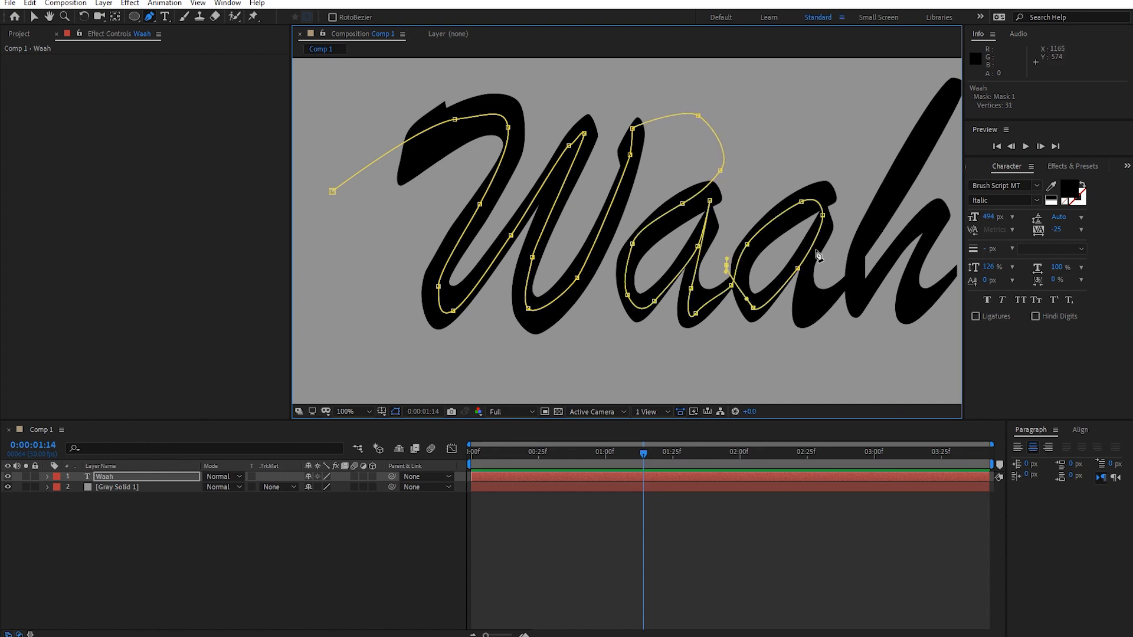
pyautogui.moveTo(814, 242); pyautogui.dragTo(808, 252)
pyautogui.hotkey('ctrl', 'z')
pyautogui.moveTo(825, 249); pyautogui.dragTo(819, 258)
pyautogui.click(804, 286)
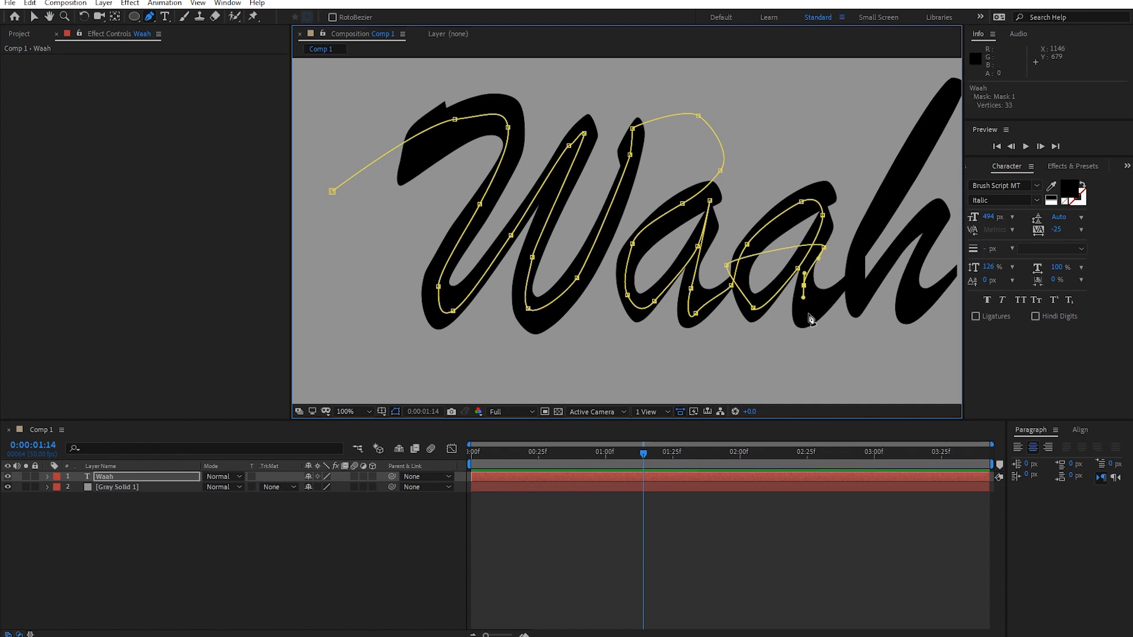
pyautogui.moveTo(807, 313); pyautogui.dragTo(761, 291)
pyautogui.click(838, 290)
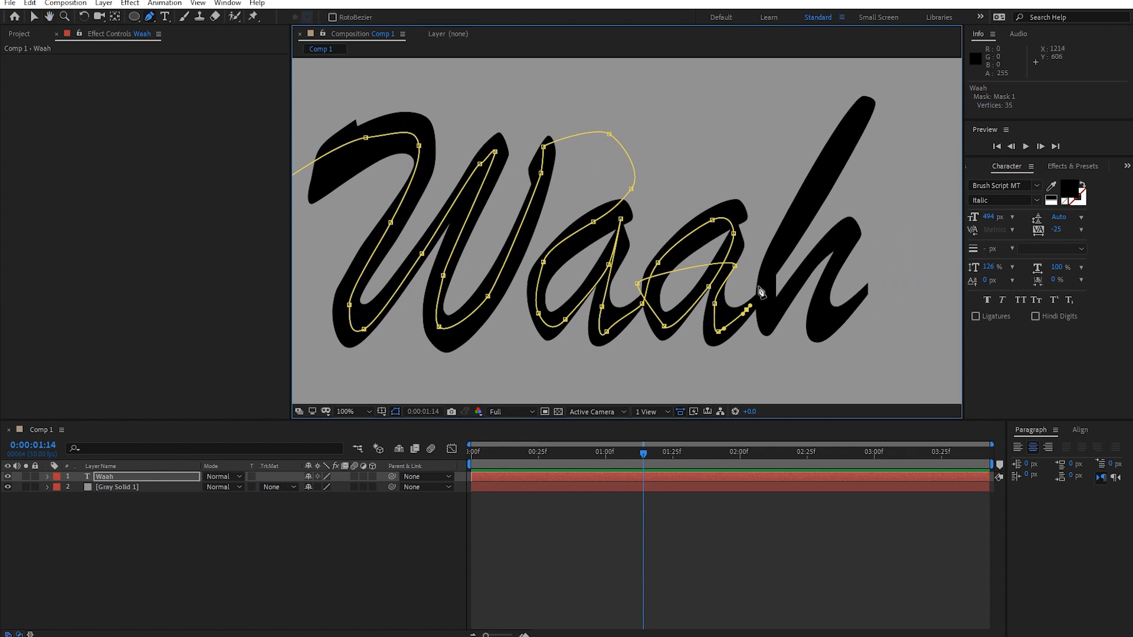
# - Extend the mask path from the h's base up along its stem and slightly past the upper tip
pyautogui.click(767, 325)
pyautogui.moveTo(768, 276); pyautogui.dragTo(809, 190)
pyautogui.click(856, 110)
pyautogui.click(865, 96)
pyautogui.click(879, 79)
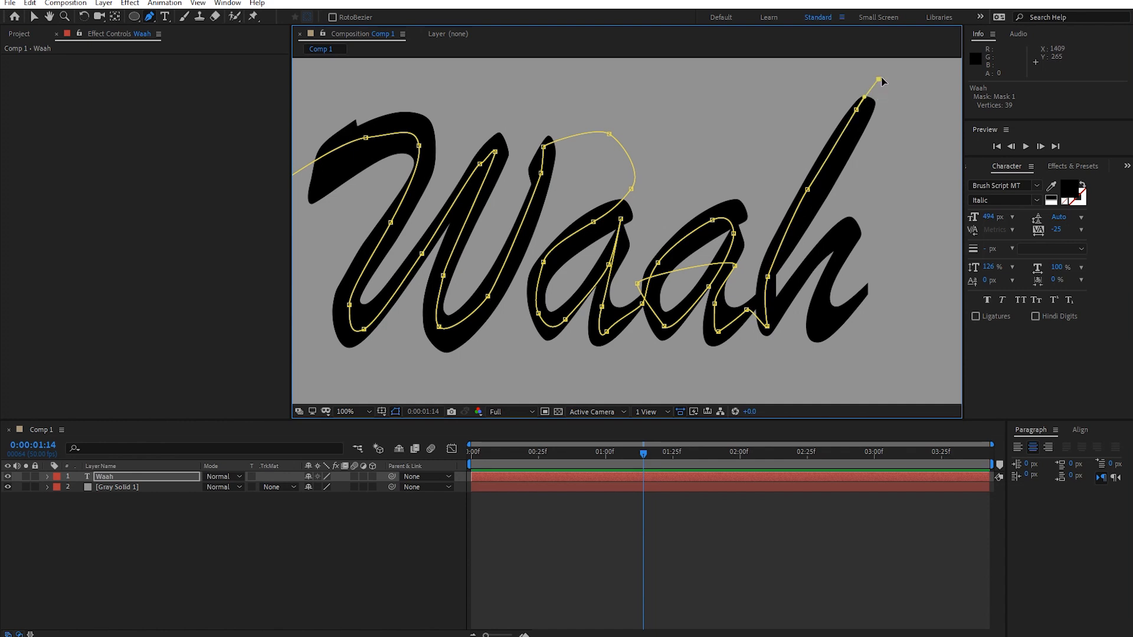
# - Bring the mask path back to the h's base, follow its arch and end it beyond the letter's tail
pyautogui.moveTo(758, 338); pyautogui.dragTo(780, 370)
pyautogui.moveTo(779, 307); pyautogui.dragTo(807, 271)
pyautogui.moveTo(839, 233); pyautogui.dragTo(830, 274)
pyautogui.click(819, 321)
pyautogui.moveTo(839, 317); pyautogui.dragTo(877, 289)
pyautogui.click(907, 252)
pyautogui.press(',')
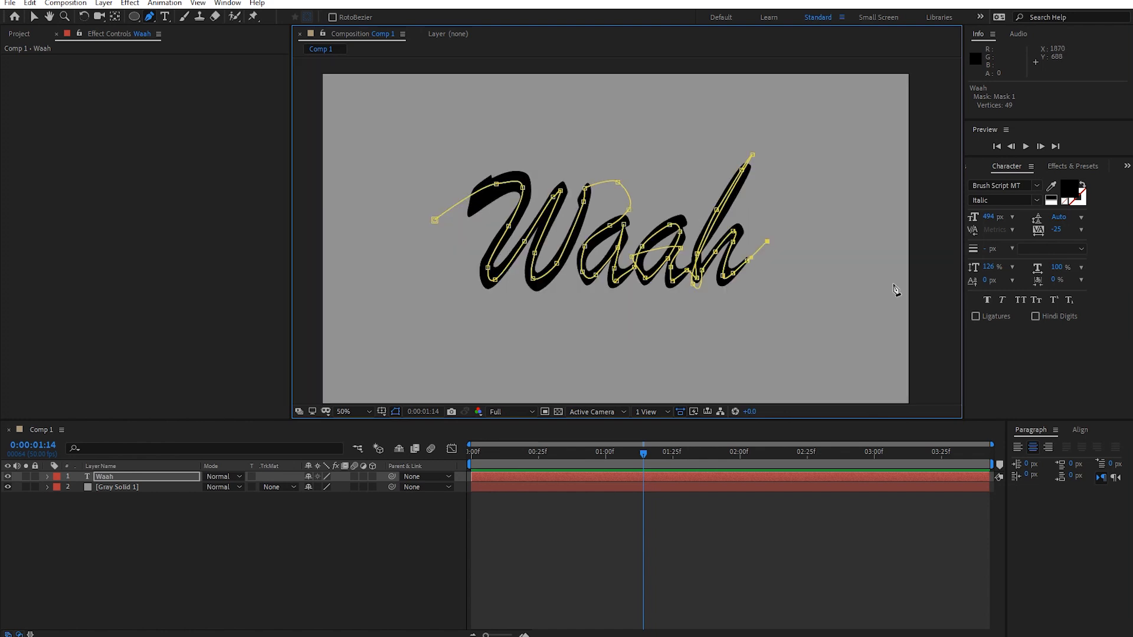
# - Deselect and reselect the Waah layer to inspect the text without and with its mask path
pyautogui.moveTo(772, 289); pyautogui.dragTo(797, 279)
pyautogui.click(177, 477)
pyautogui.click(190, 555)
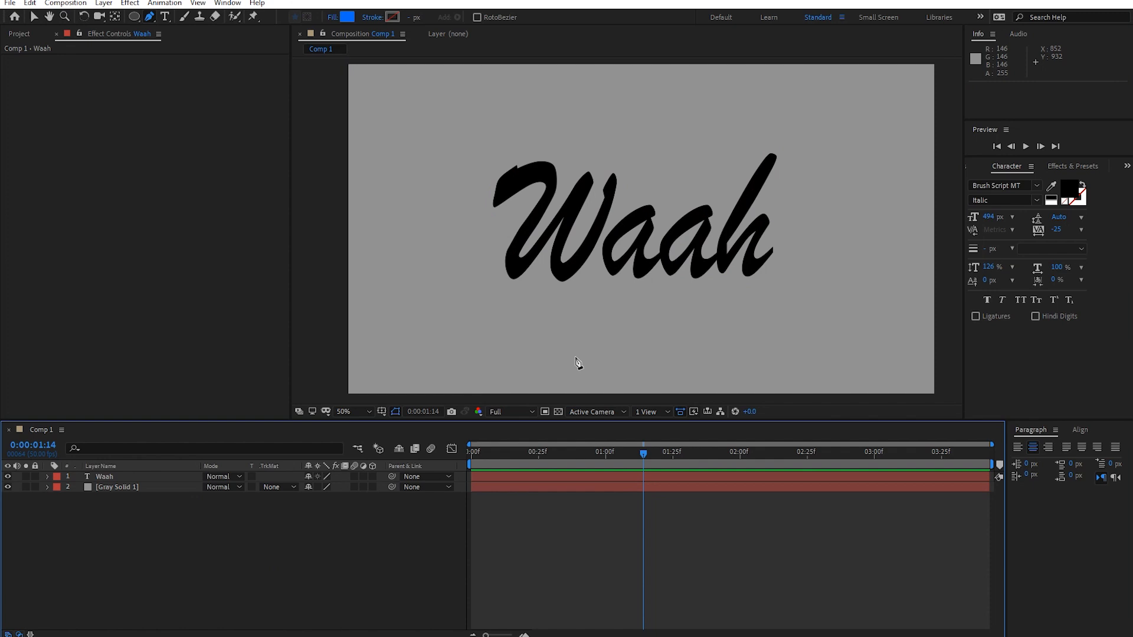
pyautogui.click(146, 476)
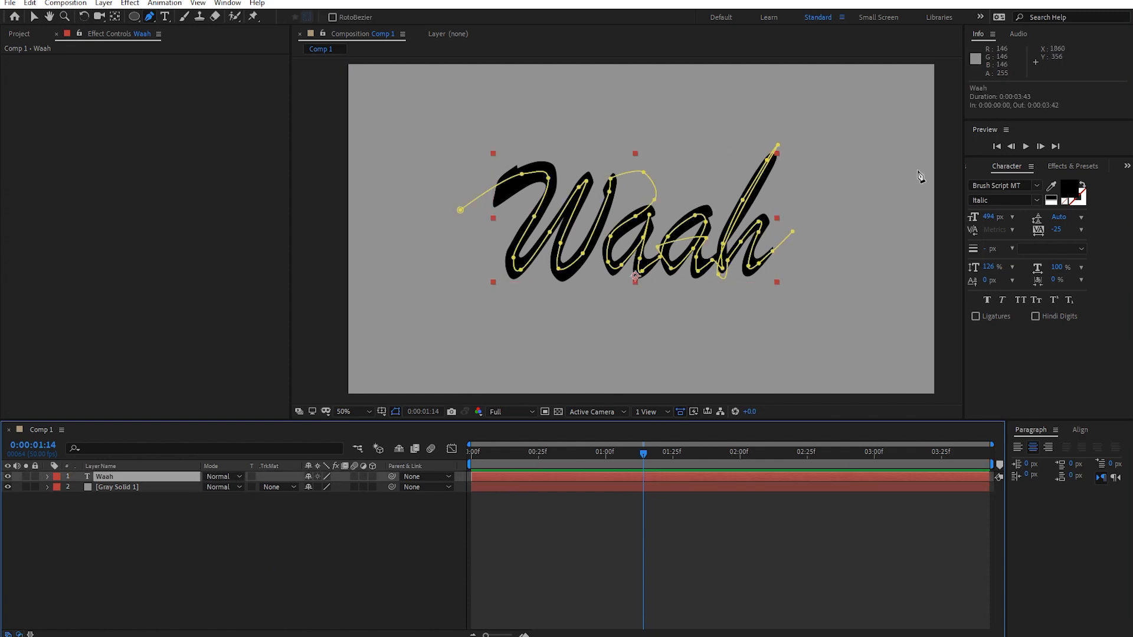
# - Search the effects for "stroke" and apply the Generate Stroke effect to the Waah layer, keeping Mask 1 as its path
pyautogui.click(1077, 167)
pyautogui.click(1000, 183)
pyautogui.doubleClick(1000, 182)
pyautogui.write('stroke')
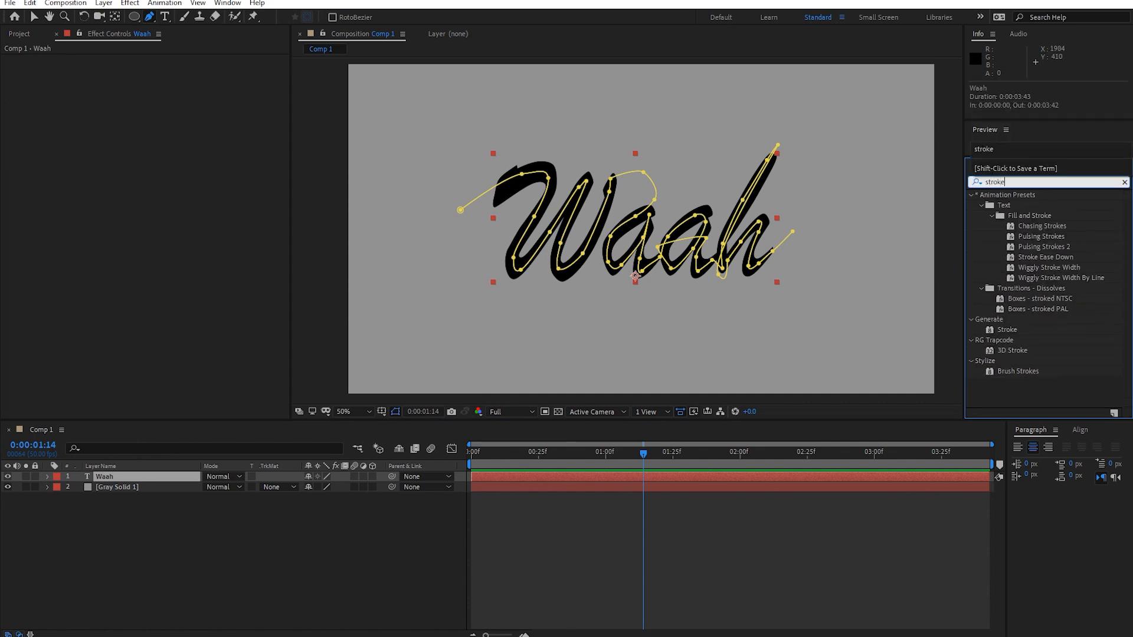
pyautogui.click(1003, 328)
pyautogui.moveTo(1011, 328)
pyautogui.mouseDown()
pyautogui.moveTo(899, 346)
pyautogui.moveTo(678, 436)
pyautogui.moveTo(459, 465)
pyautogui.moveTo(151, 476)
pyautogui.mouseUp()
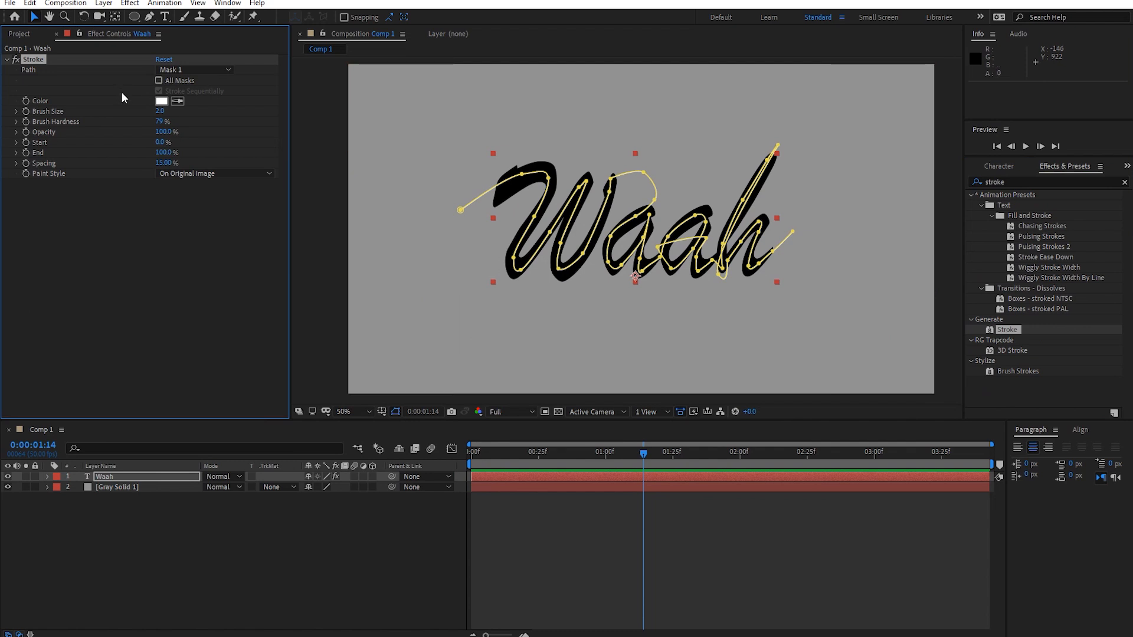
pyautogui.click(200, 69)
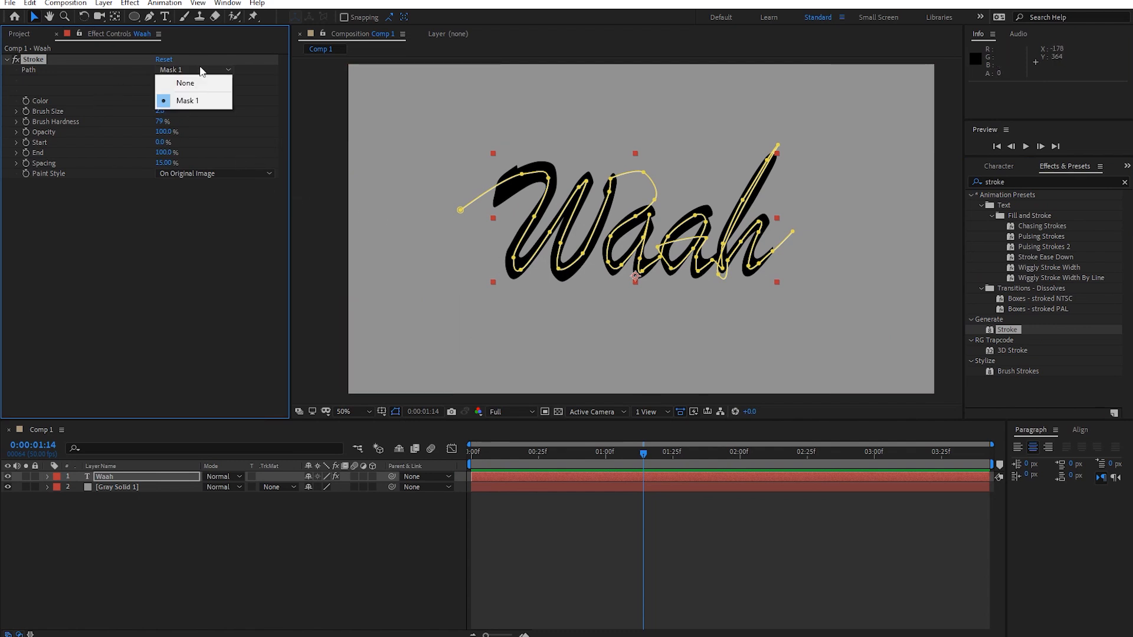
pyautogui.click(246, 305)
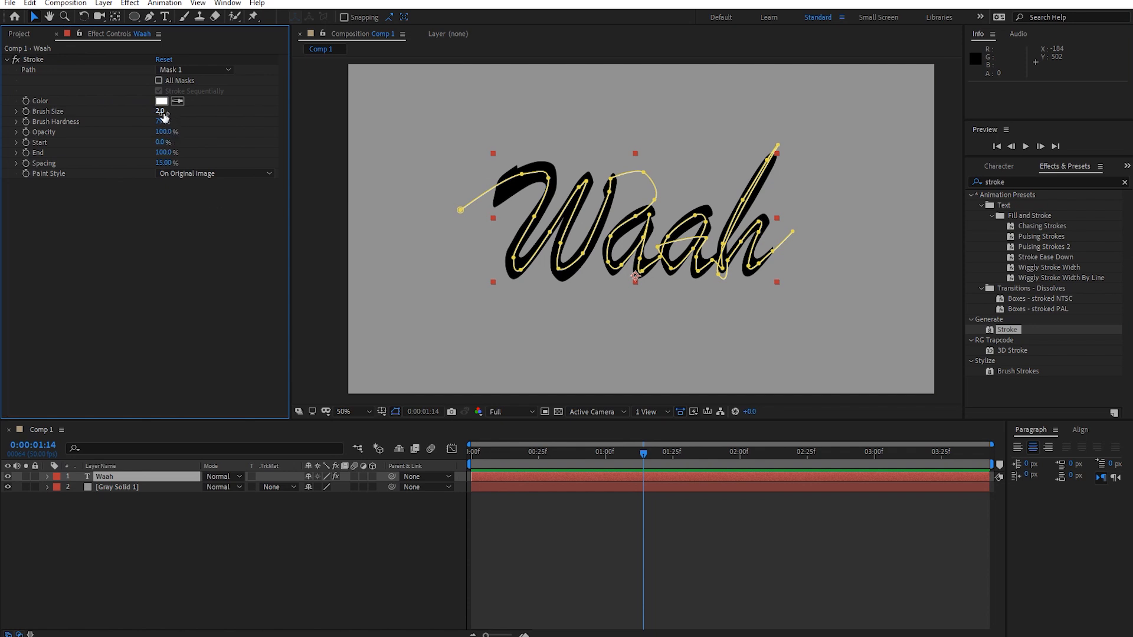
# - Set the stroke's Brush Size to 39.1 and adjust the mask points along the W's opening curve to centre them on the letter
pyautogui.moveTo(161, 111)
pyautogui.mouseDown()
pyautogui.moveTo(390, 98)
pyautogui.moveTo(370, 108)
pyautogui.moveTo(382, 109)
pyautogui.mouseUp()
pyautogui.press('.')
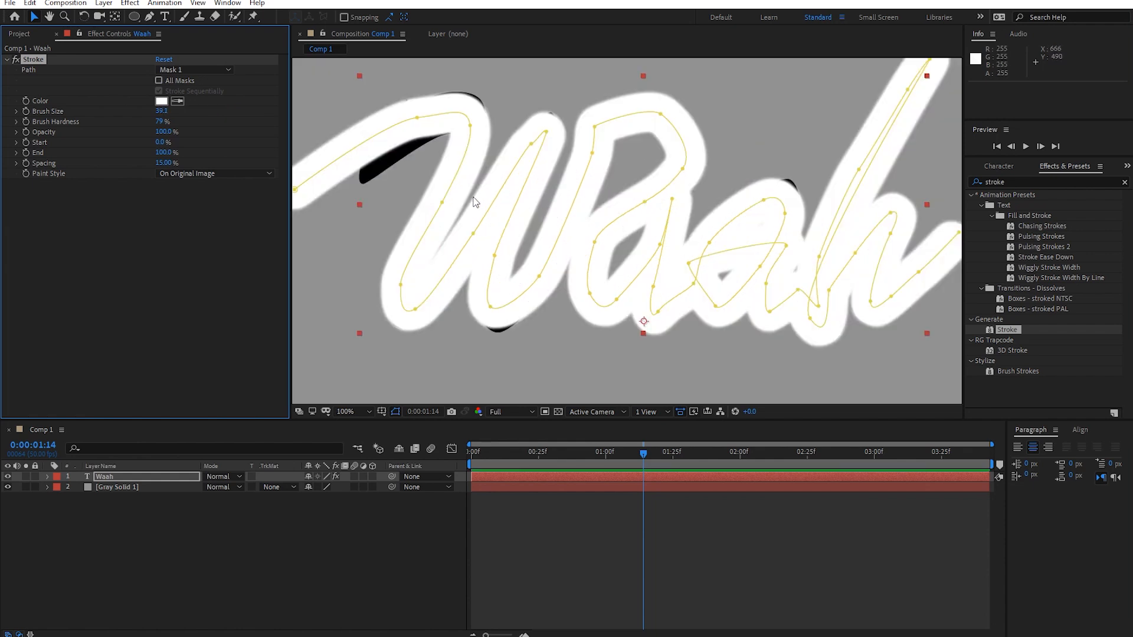
pyautogui.moveTo(473, 129); pyautogui.dragTo(449, 112)
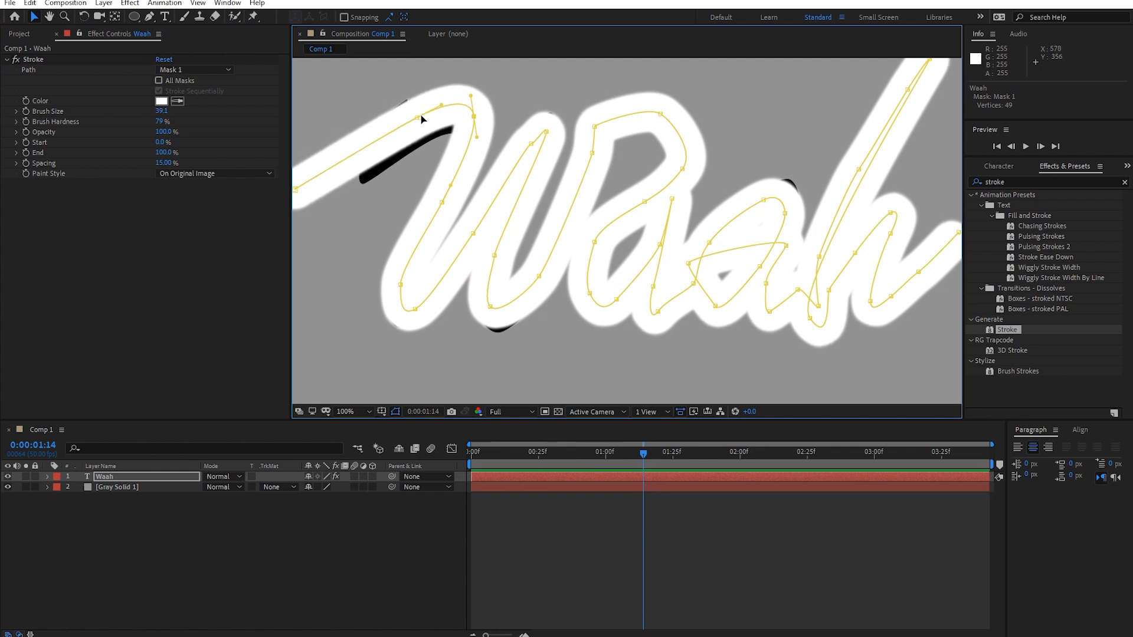
pyautogui.press(',')
pyautogui.moveTo(461, 214); pyautogui.dragTo(461, 217)
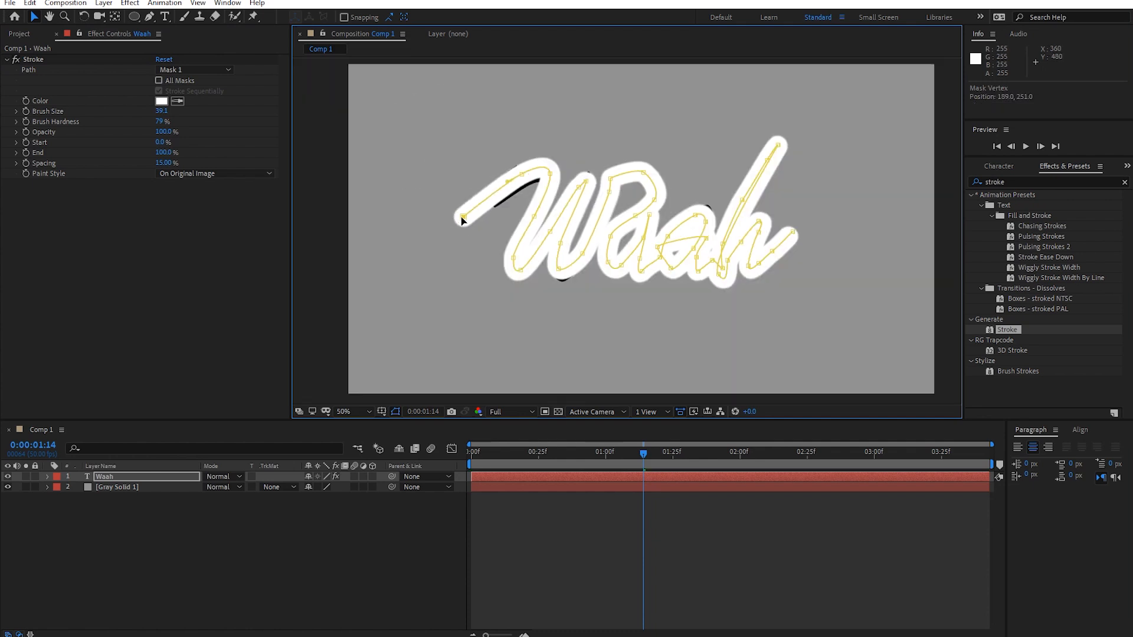
pyautogui.press('.')
pyautogui.moveTo(420, 125); pyautogui.dragTo(420, 129)
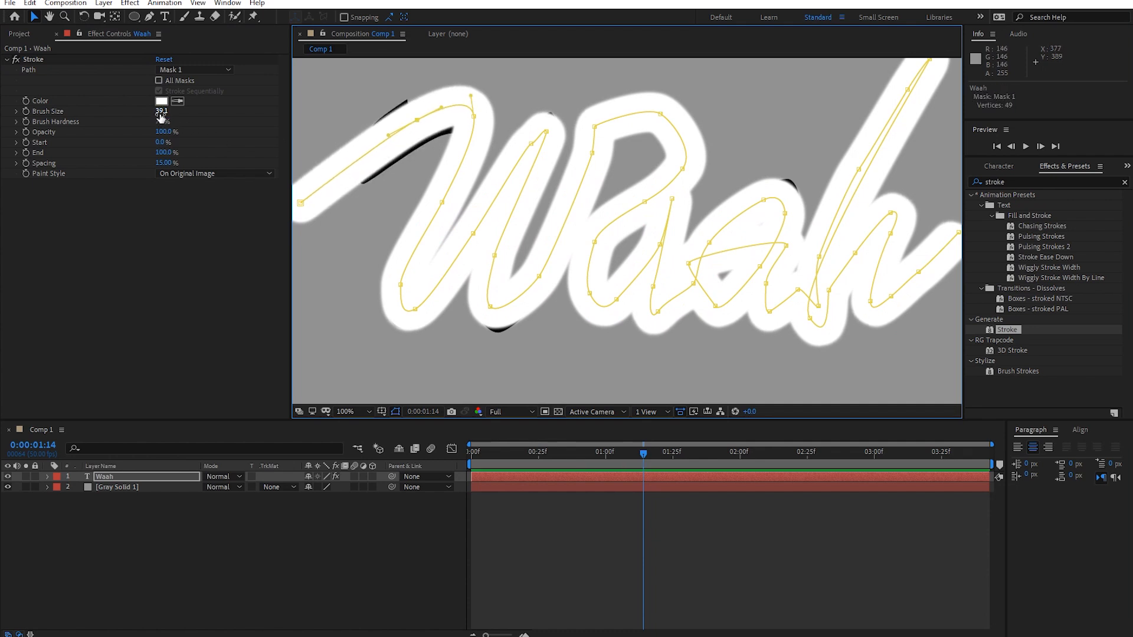
# - Set the stroke's Brush Size to 50 and keyframe its End at 0% at the start of the timeline
pyautogui.moveTo(160, 111); pyautogui.dragTo(213, 111)
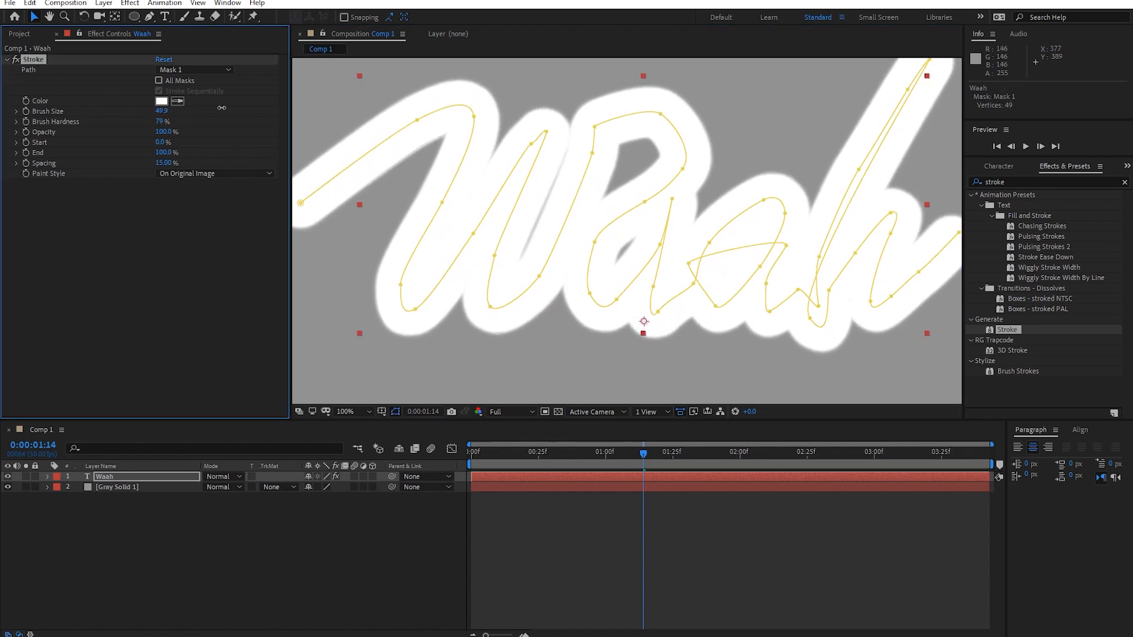
pyautogui.press(',')
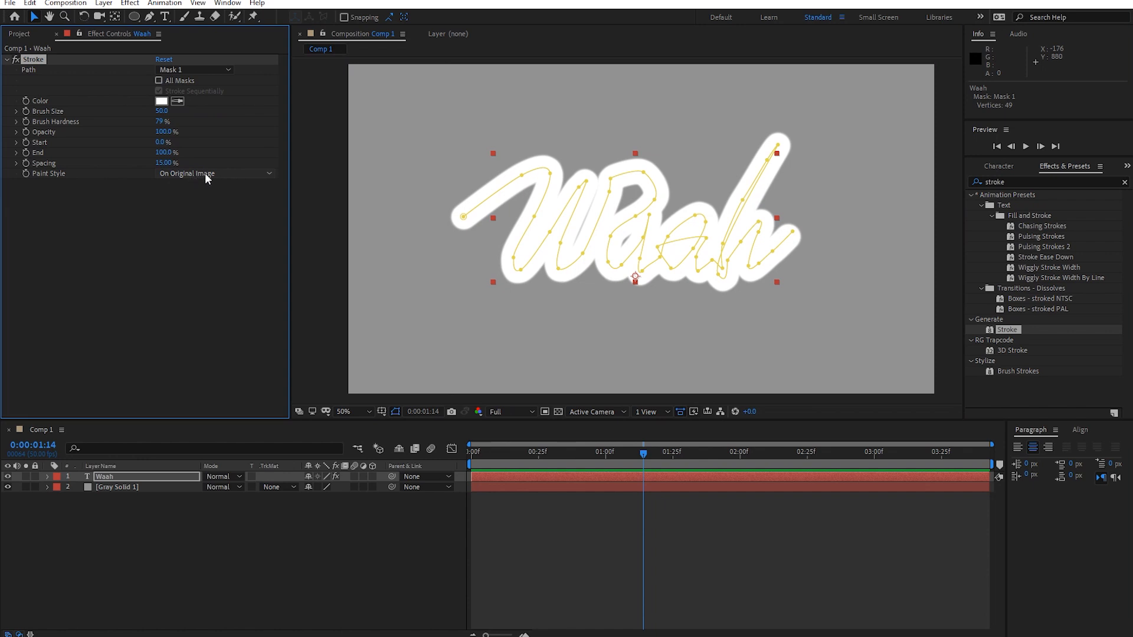
pyautogui.moveTo(164, 153)
pyautogui.mouseDown()
pyautogui.moveTo(96, 151)
pyautogui.moveTo(164, 148)
pyautogui.moveTo(121, 155)
pyautogui.mouseUp()
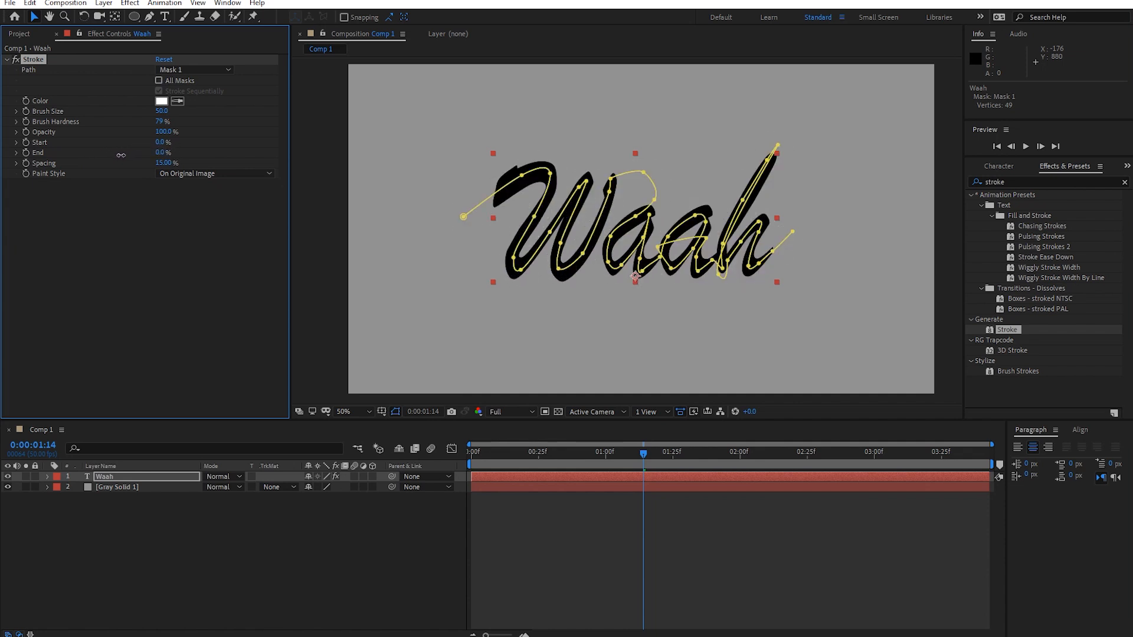
pyautogui.press('space')
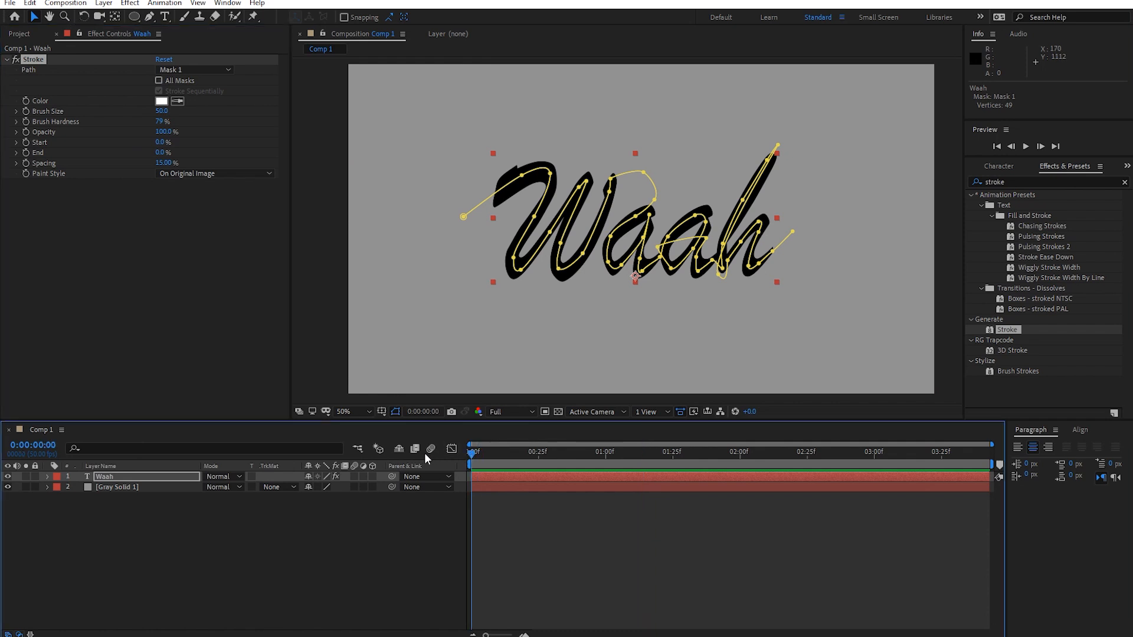
pyautogui.click(26, 152)
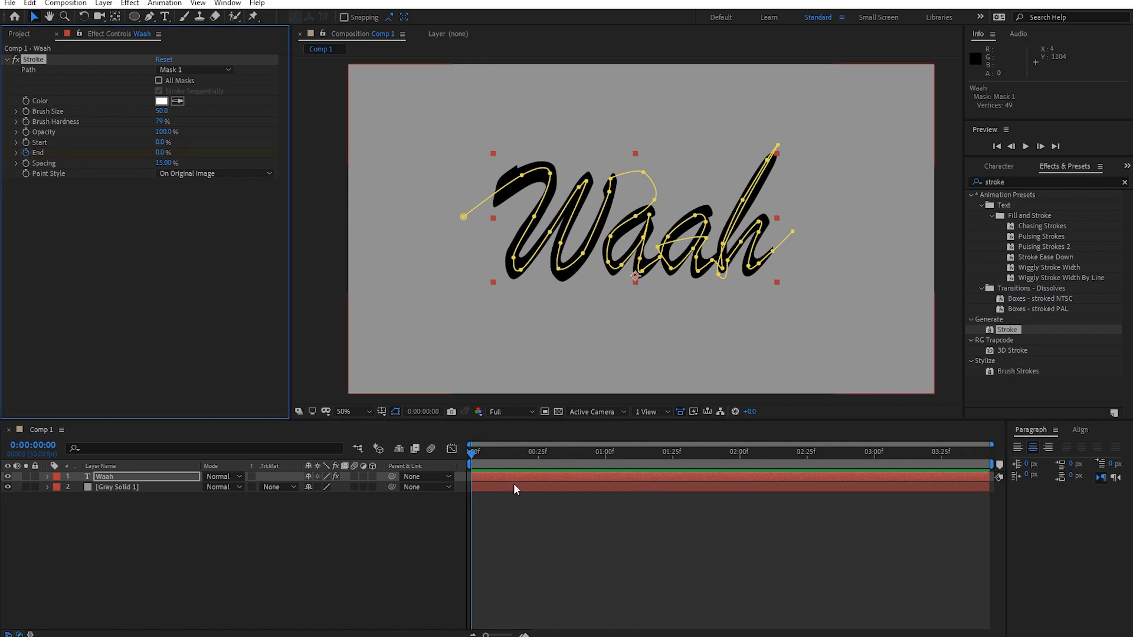
# - Keyframe the stroke's End at 99% at 0:00:01:43 and preview the animation from the start
pyautogui.press('space')
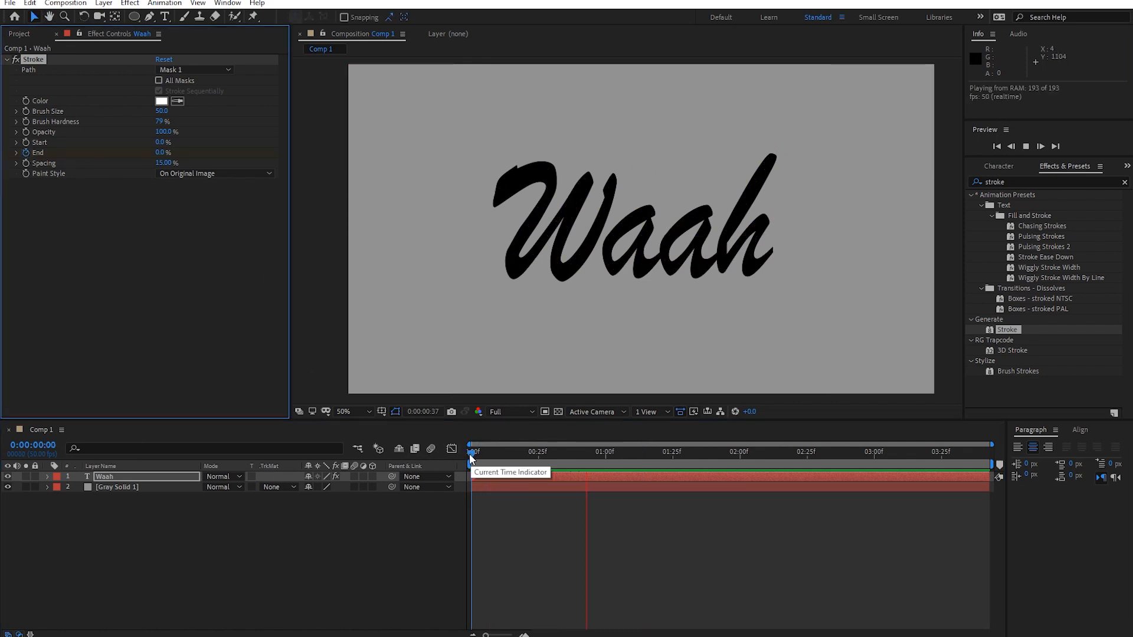
pyautogui.press('space')
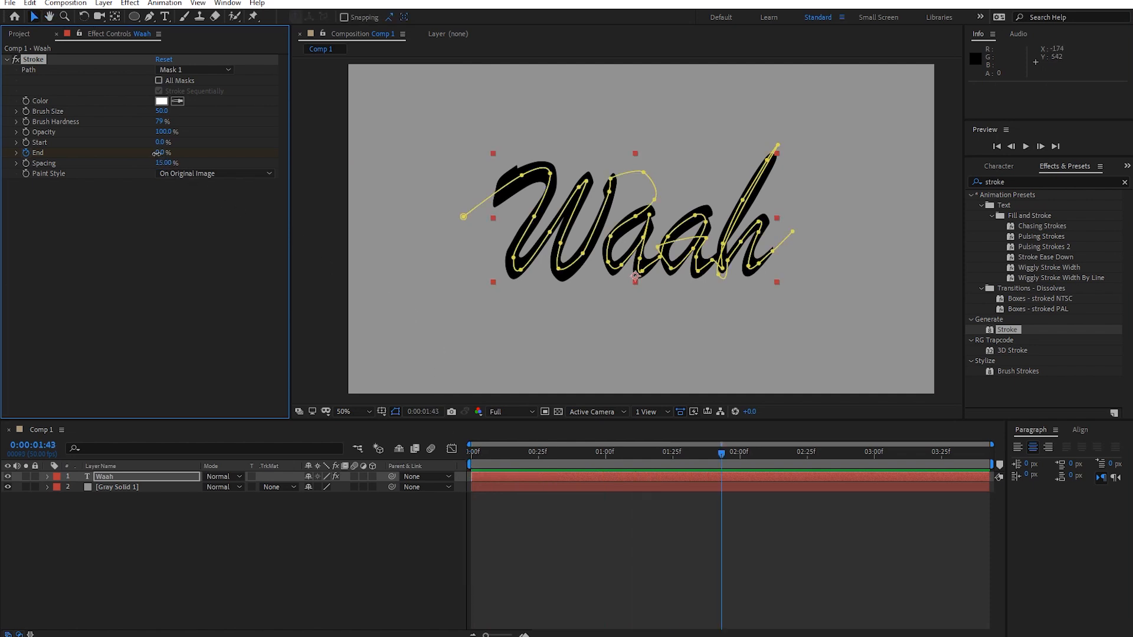
pyautogui.moveTo(156, 152); pyautogui.dragTo(194, 152)
pyautogui.click(515, 552)
pyautogui.press('Home')
pyautogui.press('space')
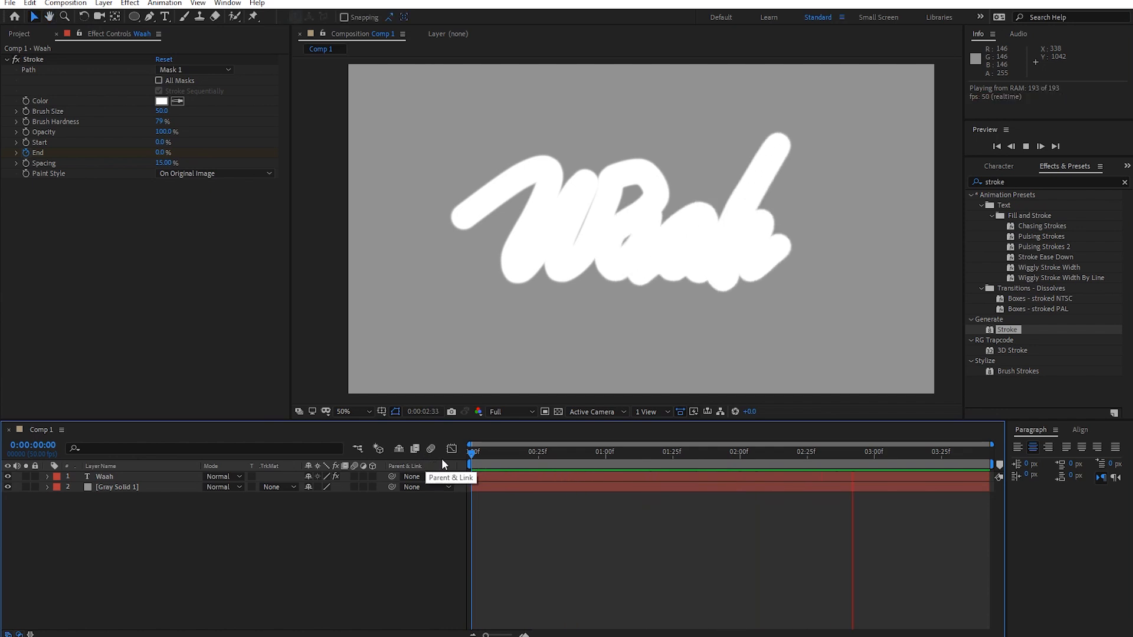
# - Set the stroke's Paint Style to Reveal Original Image and preview the Waah text being written from the start
pyautogui.click(700, 463)
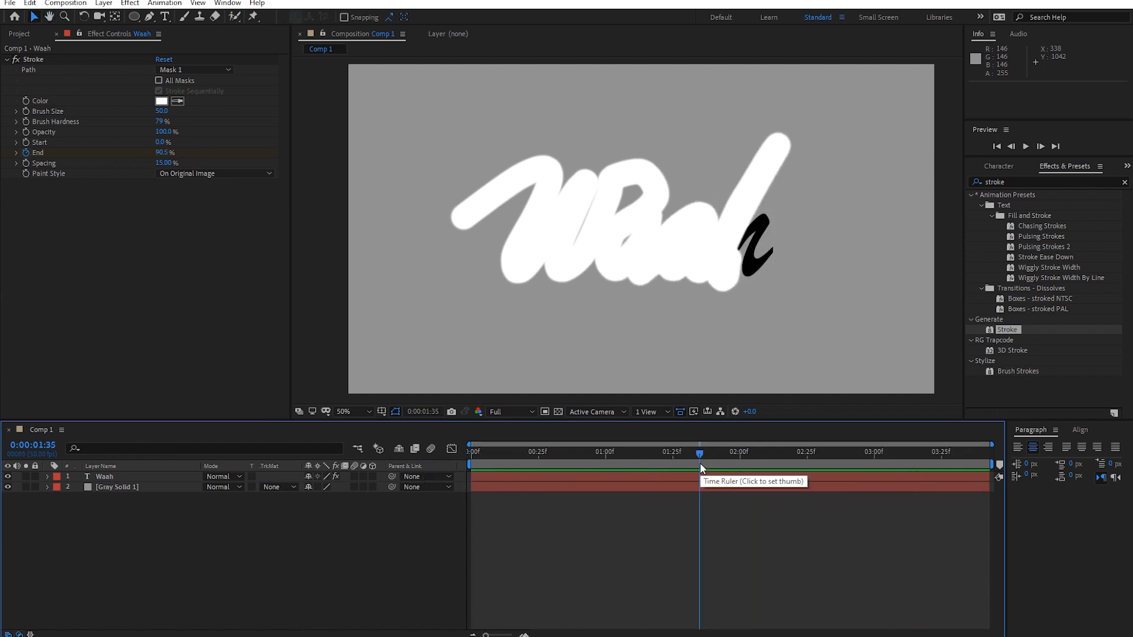
pyautogui.moveTo(700, 463); pyautogui.dragTo(778, 469)
pyautogui.click(699, 476)
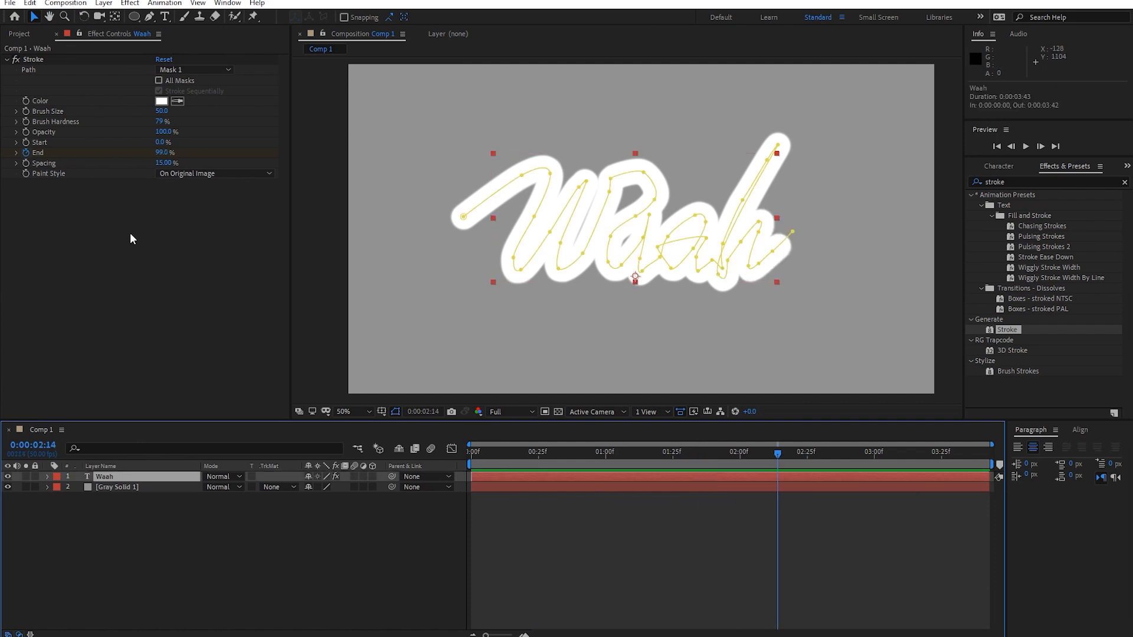
pyautogui.click(206, 174)
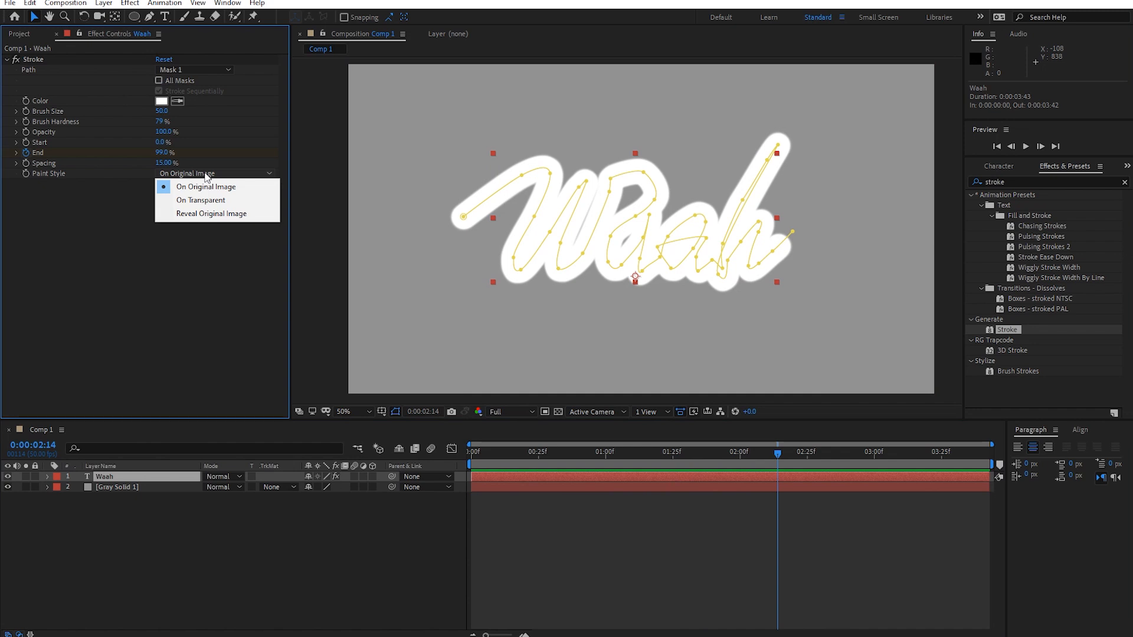
pyautogui.click(207, 214)
pyautogui.click(689, 465)
pyautogui.moveTo(624, 465)
pyautogui.mouseDown()
pyautogui.moveTo(452, 479)
pyautogui.moveTo(525, 464)
pyautogui.moveTo(656, 462)
pyautogui.moveTo(469, 472)
pyautogui.mouseUp()
pyautogui.press('space')
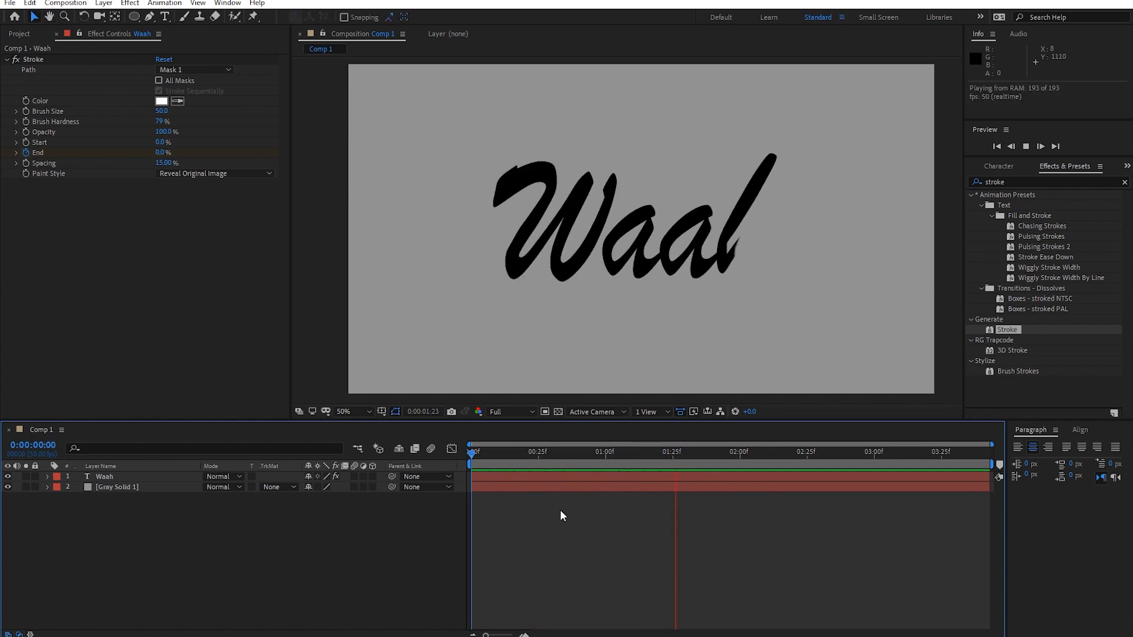
# - At 0:00:01:25, pull the mask path at the h's lower stem toward the second a and preview the reveal
pyautogui.moveTo(575, 461)
pyautogui.mouseDown()
pyautogui.moveTo(550, 455)
pyautogui.moveTo(671, 453)
pyautogui.mouseUp()
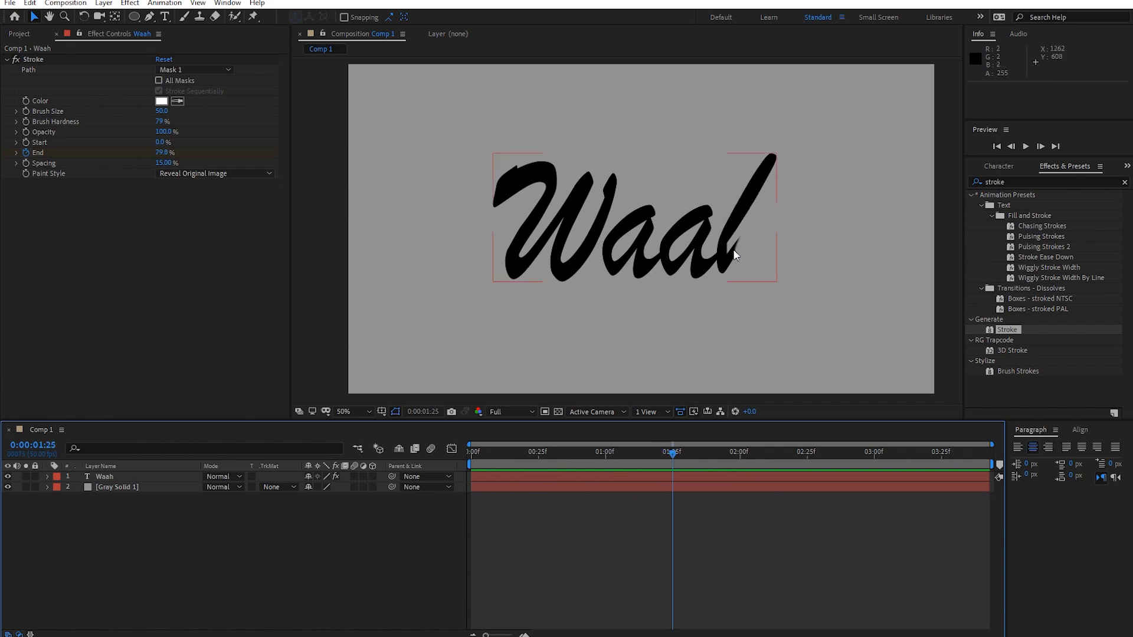
pyautogui.click(142, 477)
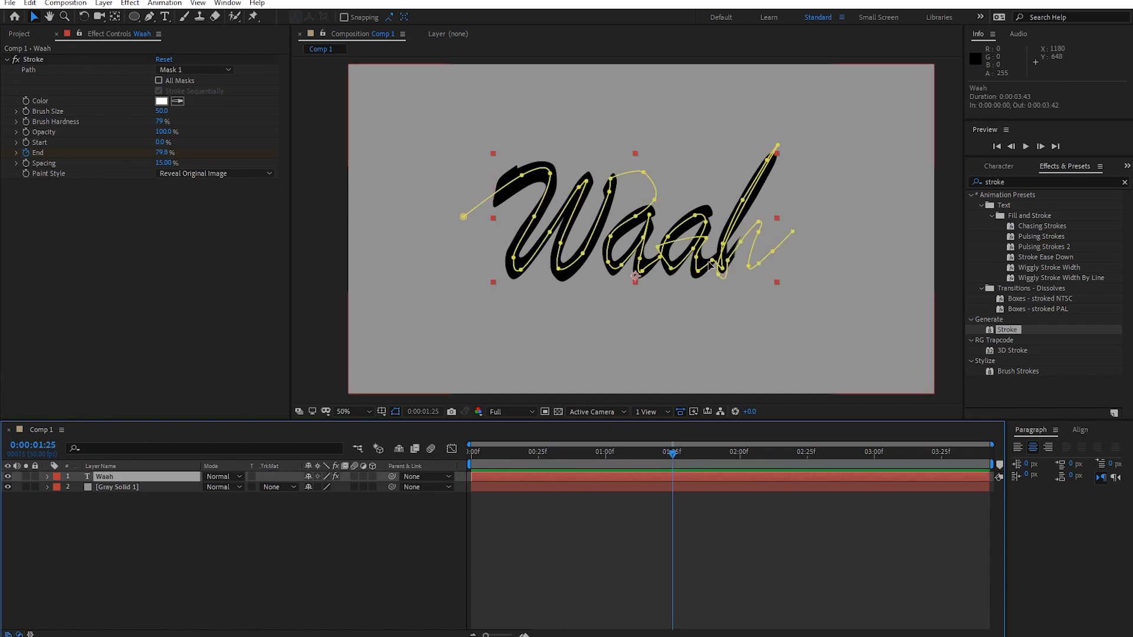
pyautogui.press('.')
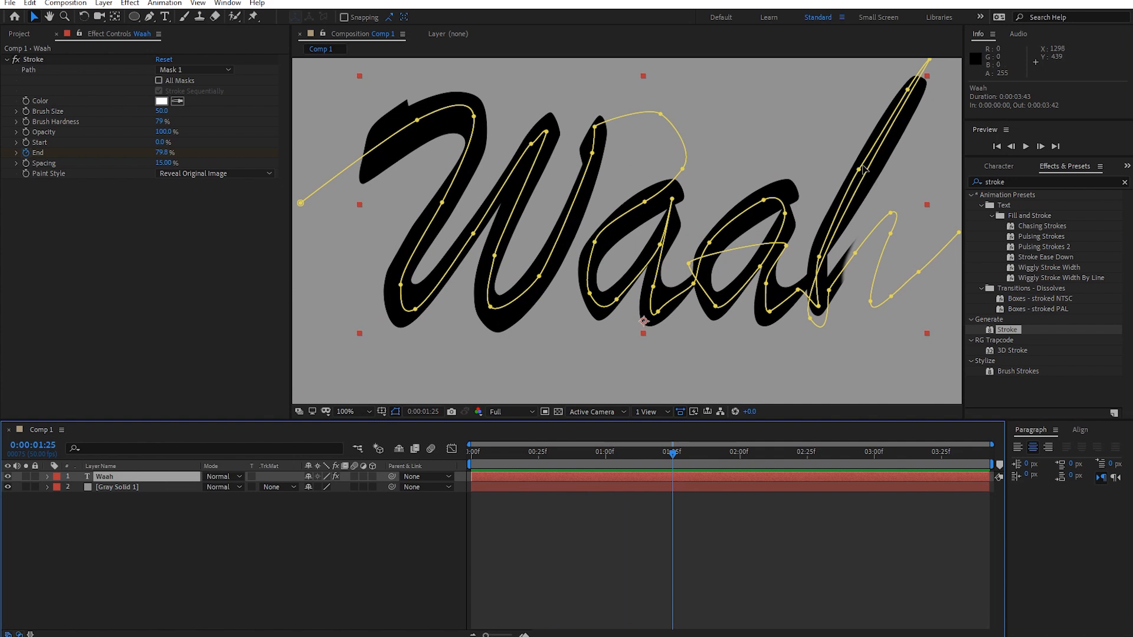
pyautogui.moveTo(820, 313); pyautogui.dragTo(804, 252)
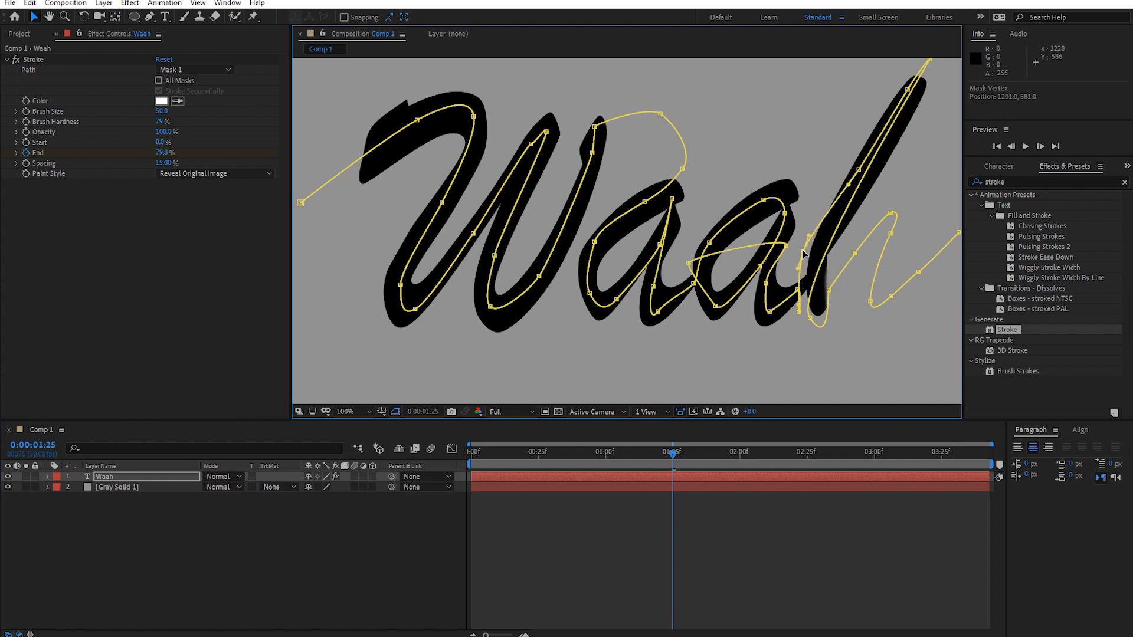
pyautogui.click(700, 524)
pyautogui.moveTo(635, 452); pyautogui.dragTo(602, 452)
pyautogui.press('space')
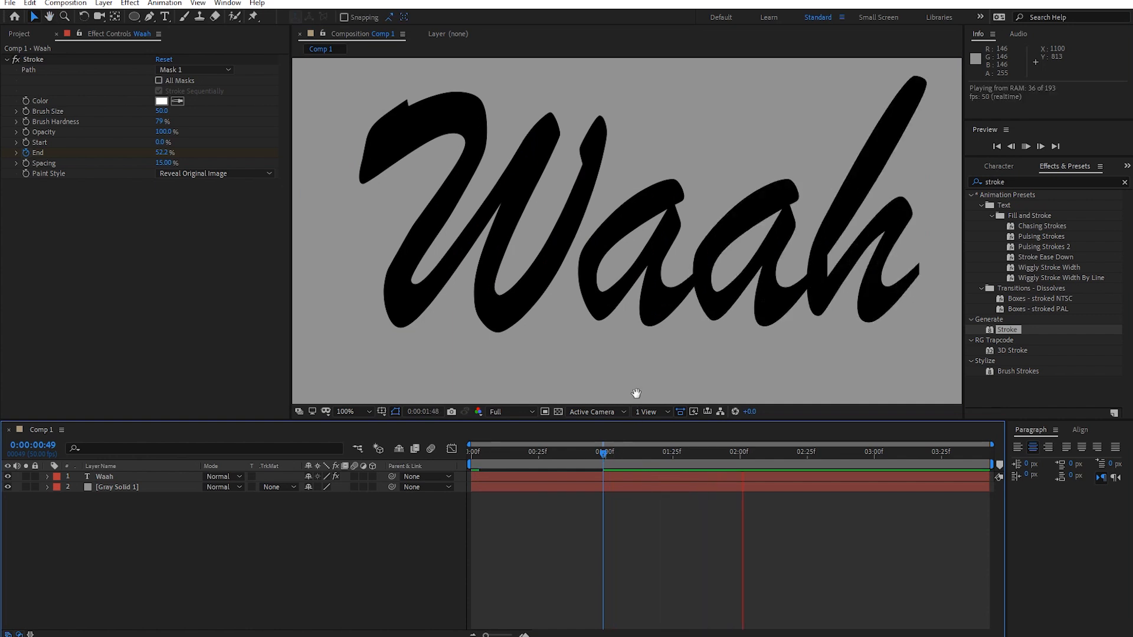
pyautogui.press('space')
# - At 0:00:01:35, add a mask point partway along the h's stem and move it outward, away from the letter's arch
pyautogui.scroll(-2, 636, 392)
pyautogui.moveTo(760, 454)
pyautogui.mouseDown()
pyautogui.moveTo(680, 463)
pyautogui.moveTo(707, 458)
pyautogui.moveTo(682, 458)
pyautogui.moveTo(699, 465)
pyautogui.mouseUp()
pyautogui.click(699, 478)
pyautogui.scroll(2, 743, 363)
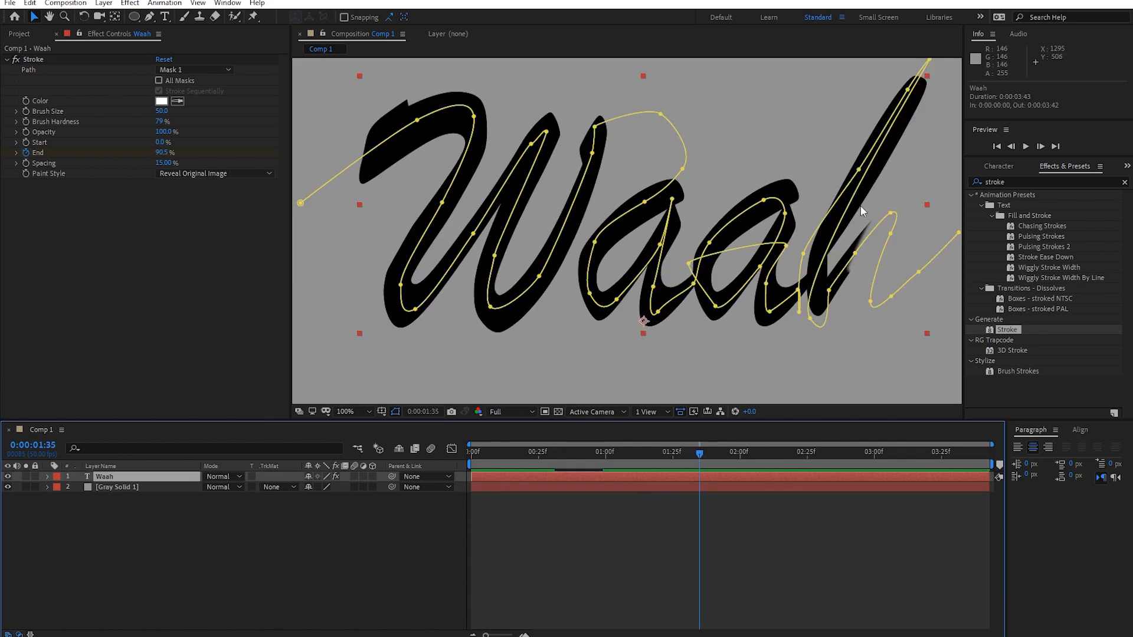
pyautogui.moveTo(852, 209); pyautogui.dragTo(729, 223)
pyautogui.click(149, 16)
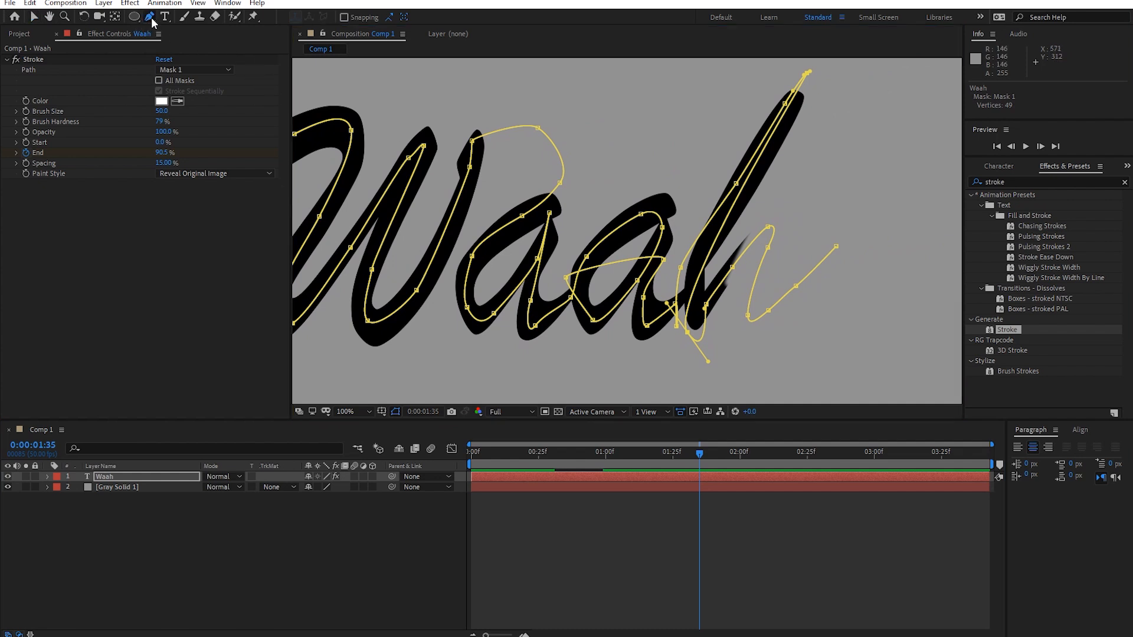
pyautogui.click(718, 234)
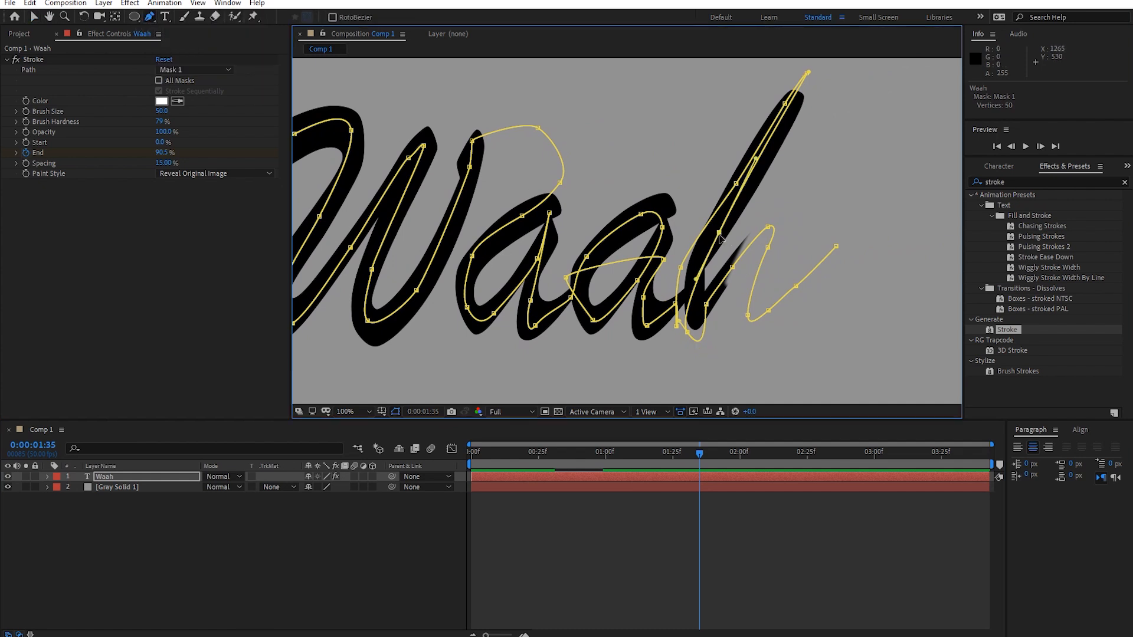
pyautogui.click(710, 226)
pyautogui.moveTo(708, 228); pyautogui.dragTo(695, 210)
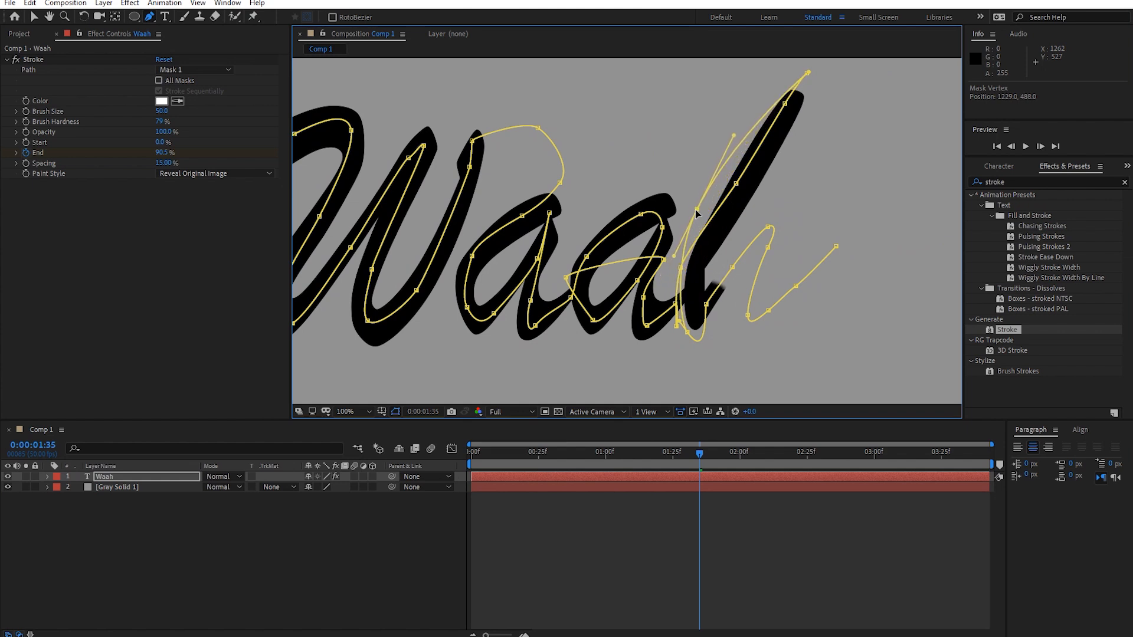
# - Preview the corrected h and the whole handwriting reveal from near the start, and reselect the Waah layer
pyautogui.moveTo(696, 465); pyautogui.dragTo(646, 464)
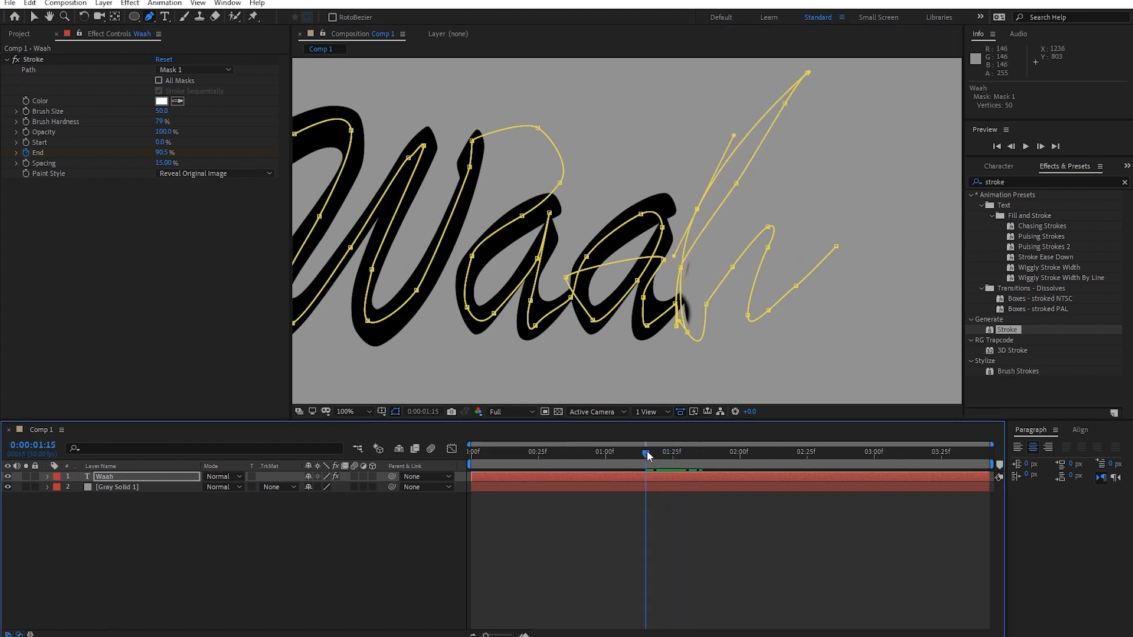
pyautogui.press('space')
pyautogui.press('space')
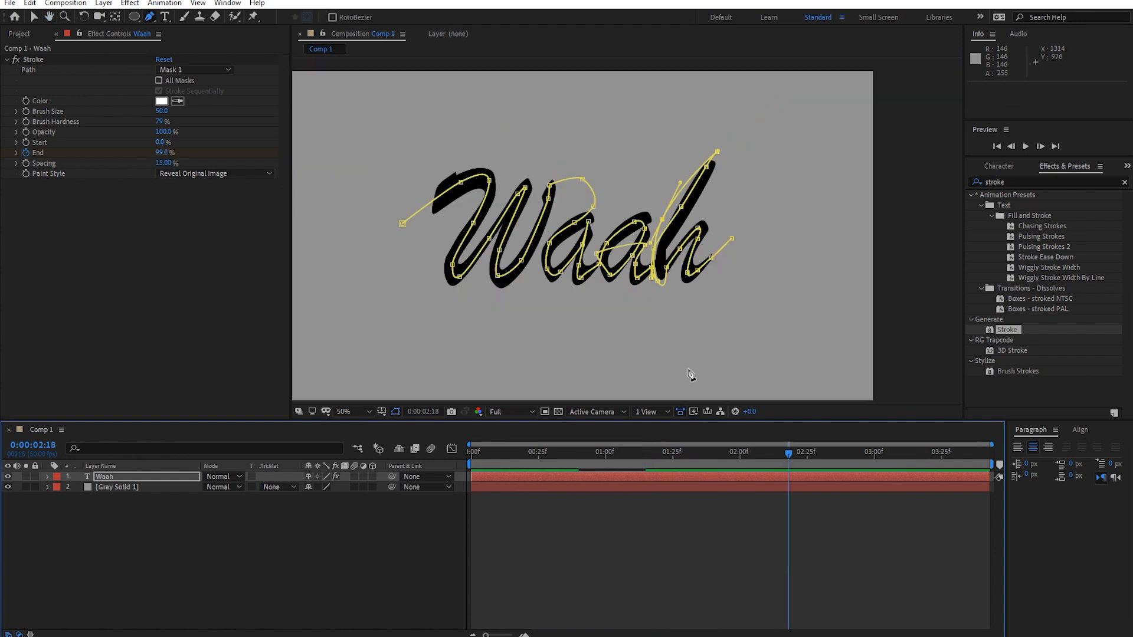
pyautogui.moveTo(759, 458); pyautogui.dragTo(493, 467)
pyautogui.click(561, 555)
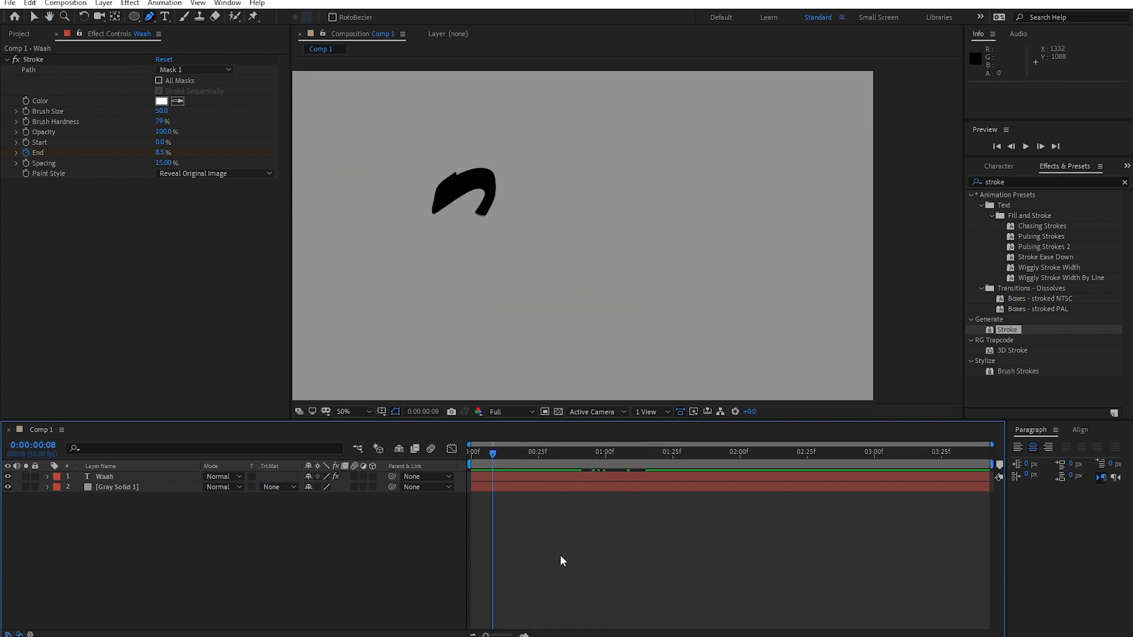
pyautogui.press('space')
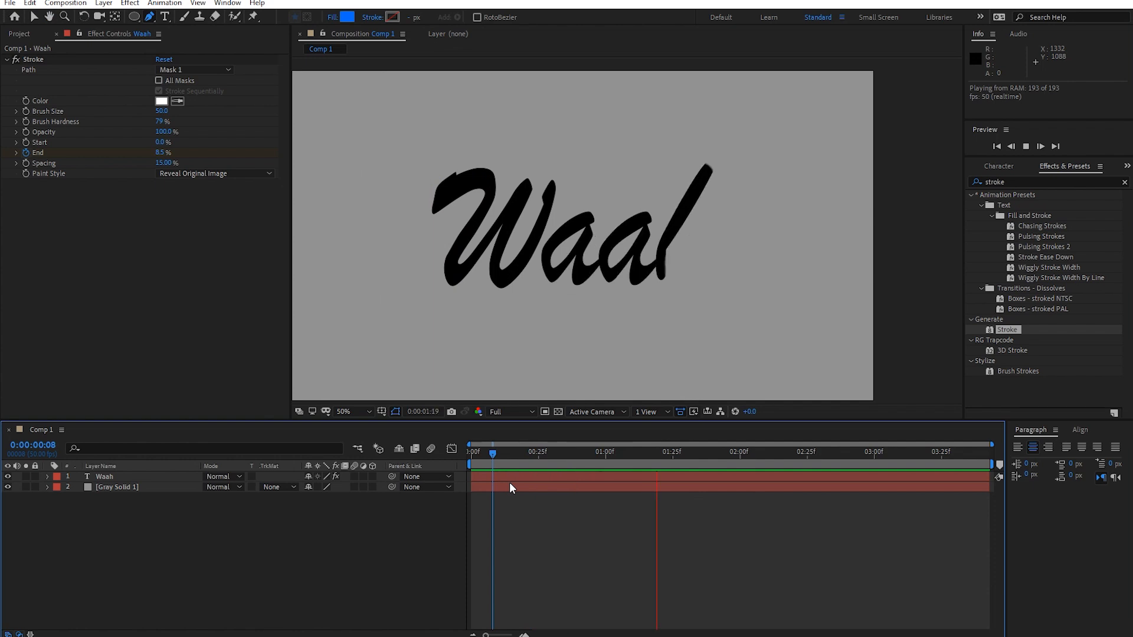
pyautogui.press('space')
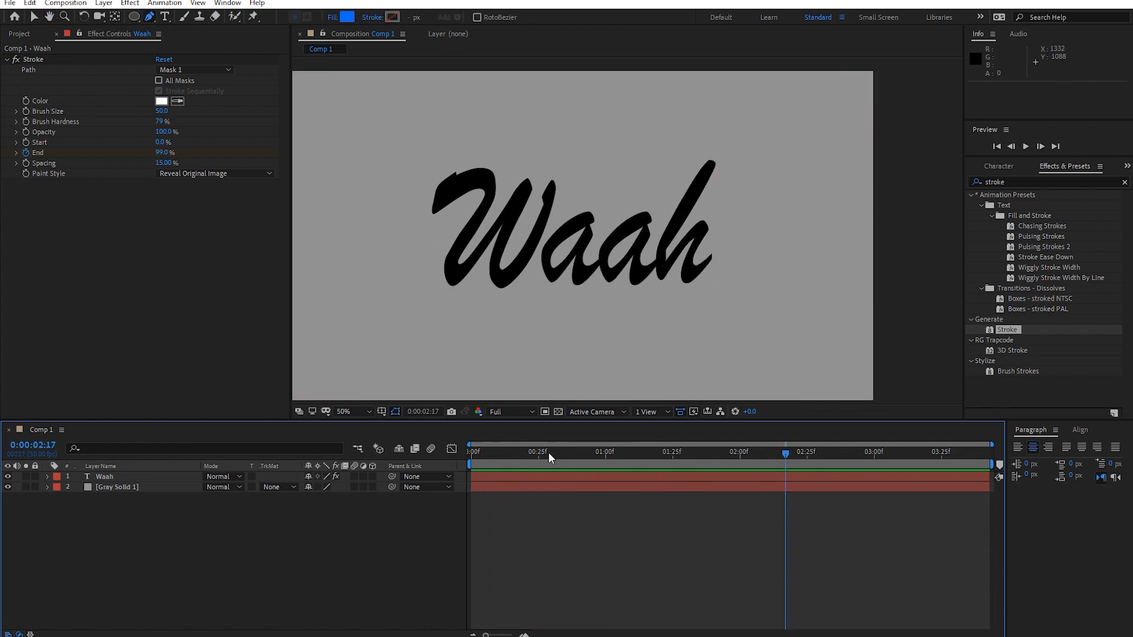
pyautogui.moveTo(547, 452); pyautogui.dragTo(455, 456)
pyautogui.press('space')
pyautogui.click(141, 477)
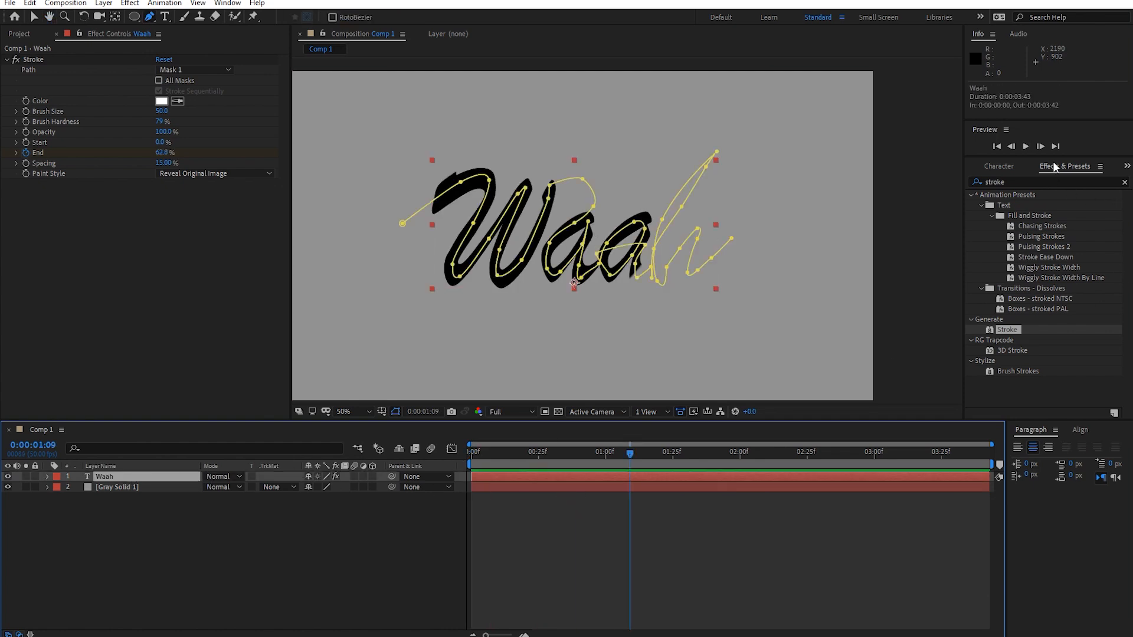
# - Change the Waah text's fill colour to a saturated yellow and preview the handwriting reveal from near the start
pyautogui.click(1002, 166)
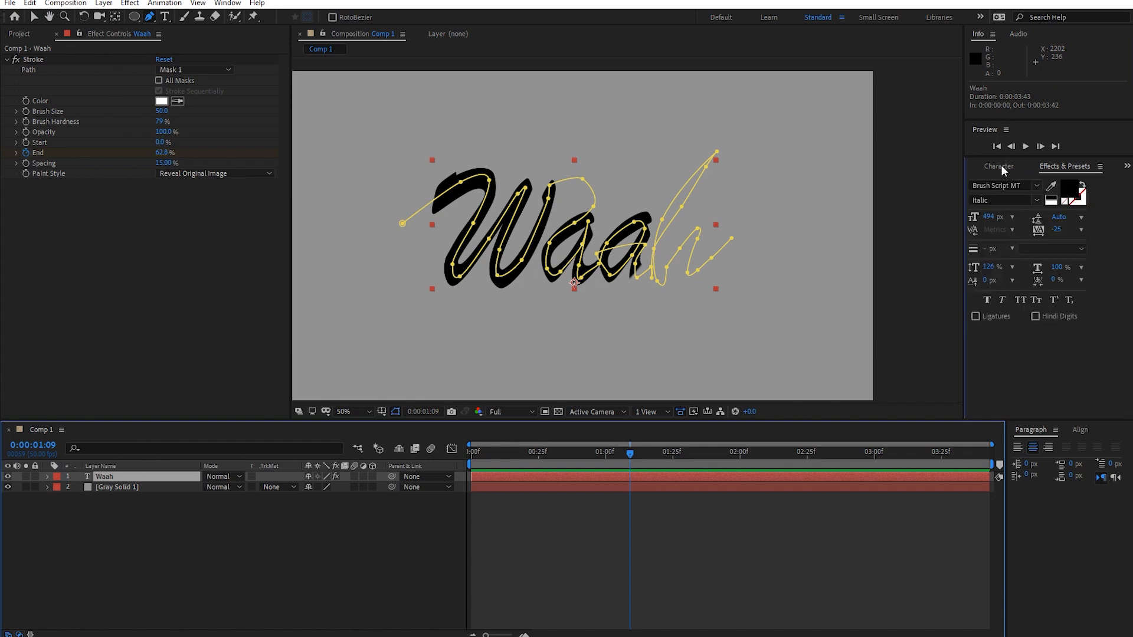
pyautogui.click(1069, 190)
pyautogui.click(924, 465)
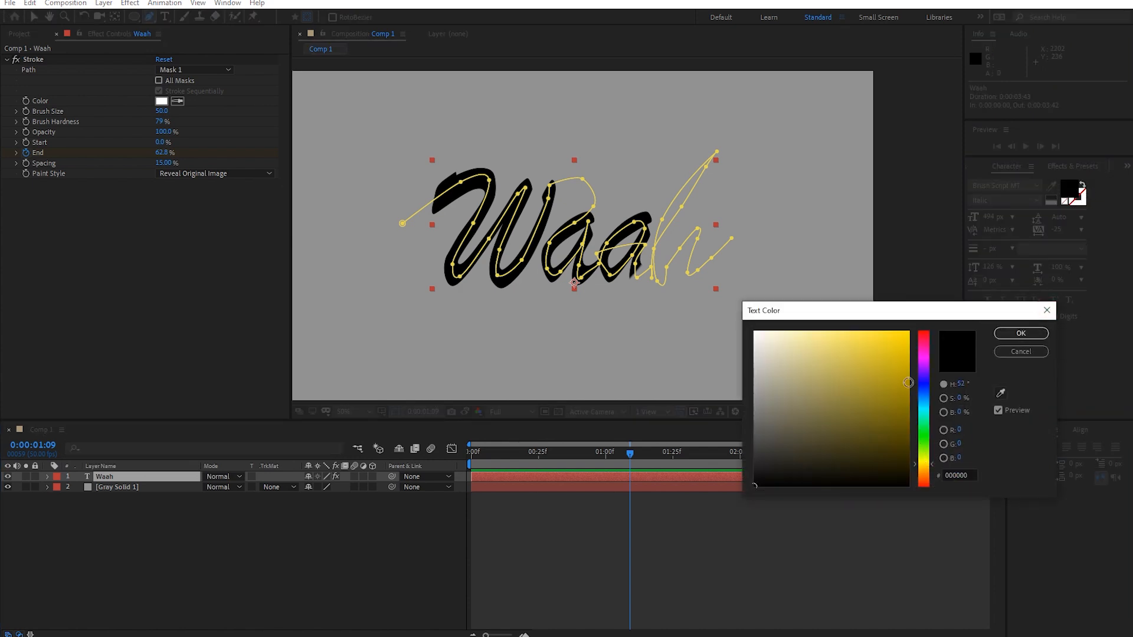
pyautogui.moveTo(908, 383); pyautogui.dragTo(940, 338)
pyautogui.click(1007, 337)
pyautogui.moveTo(647, 477); pyautogui.dragTo(495, 470)
pyautogui.press('space')
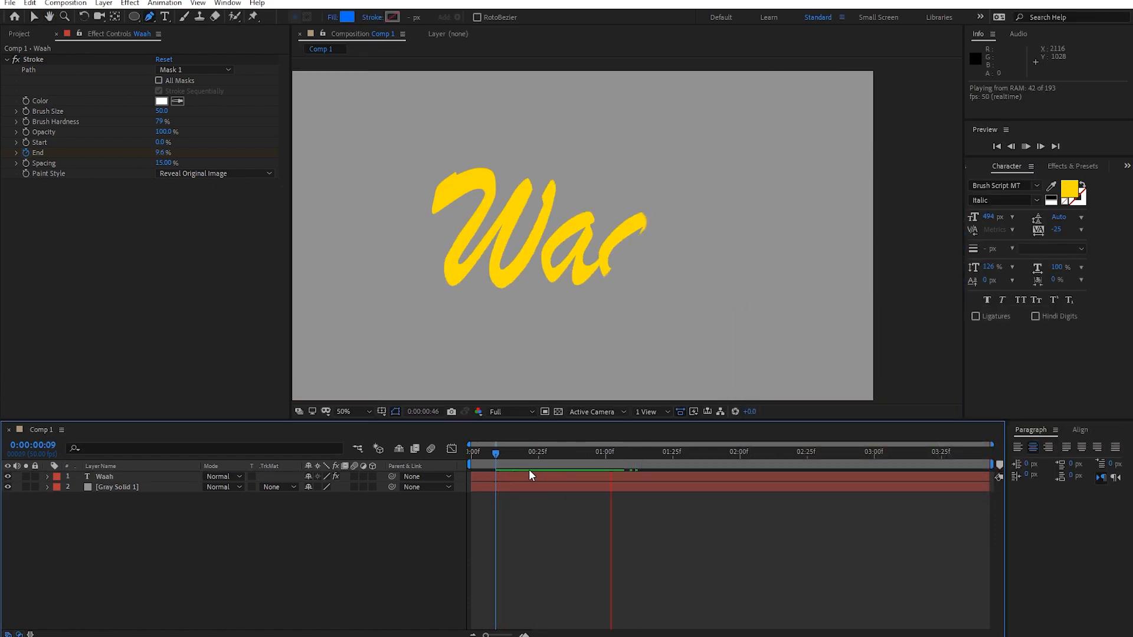
pyautogui.press('space')
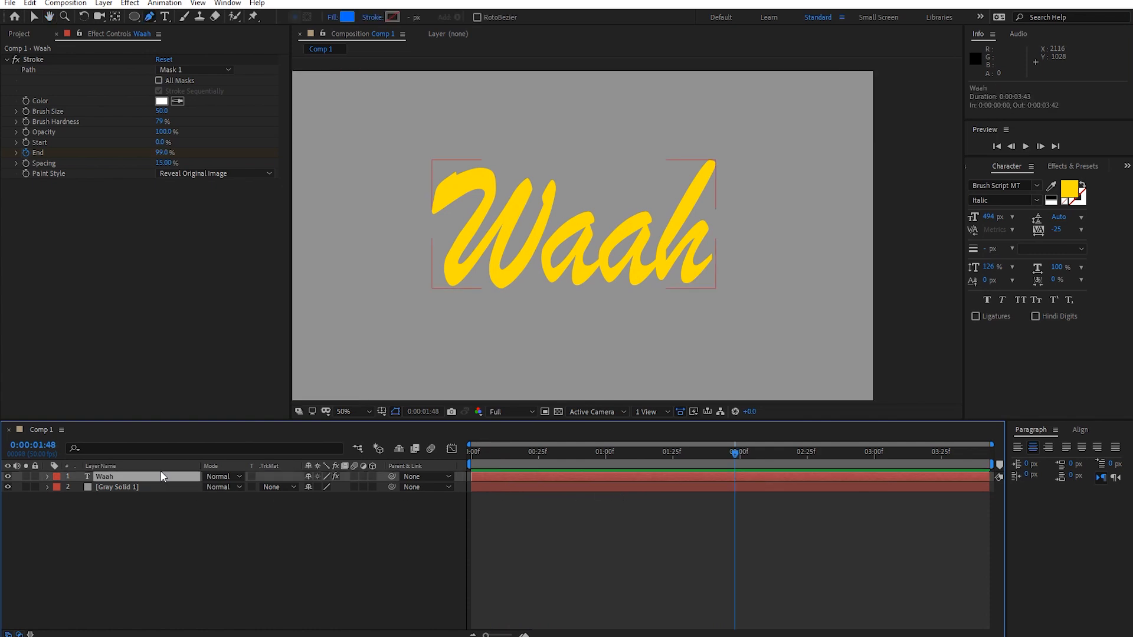
# - Apply the Drop Shadow effect to the Waah layer and set its Distance to 31
pyautogui.click(1072, 165)
pyautogui.click(1015, 182)
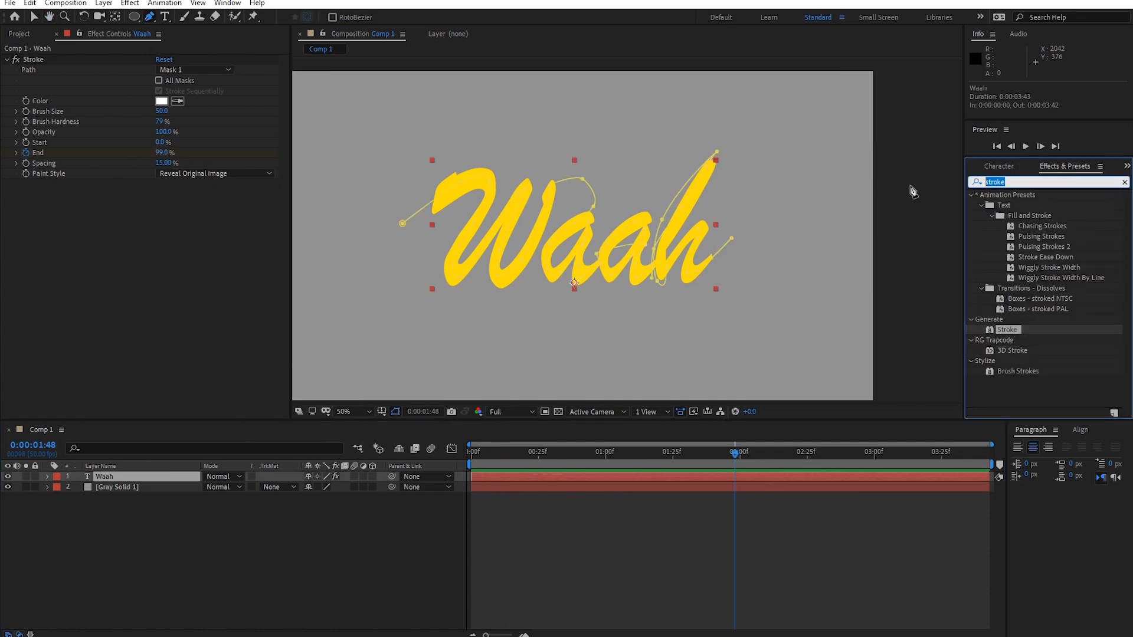
pyautogui.write('drop shad')
pyautogui.moveTo(1042, 210); pyautogui.dragTo(586, 474)
pyautogui.press('v')
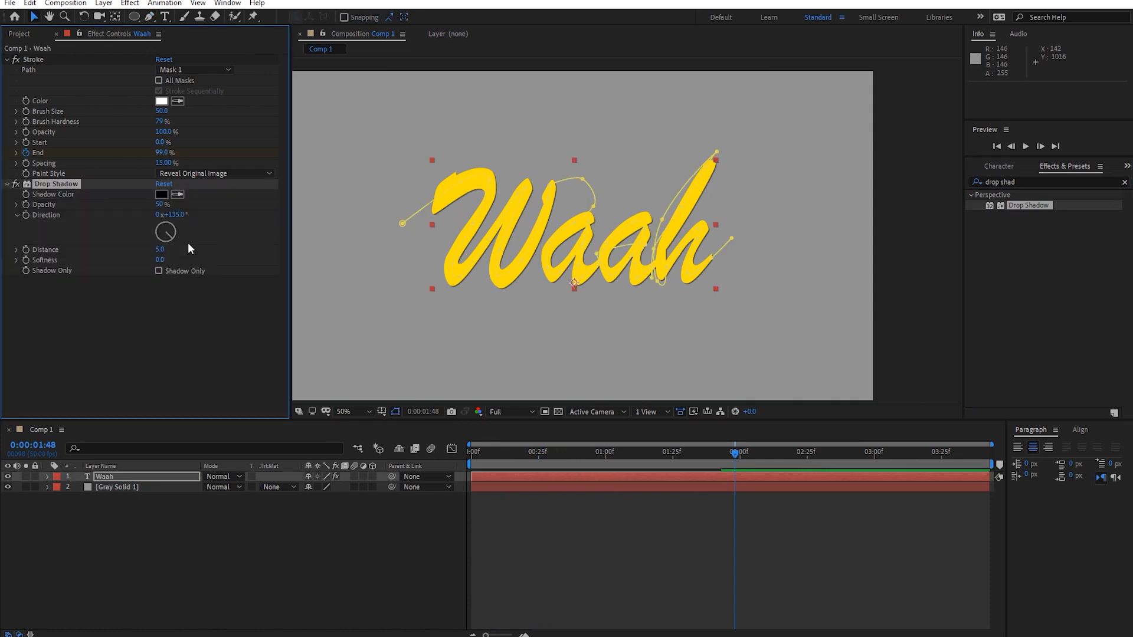
pyautogui.moveTo(159, 249); pyautogui.dragTo(160, 262)
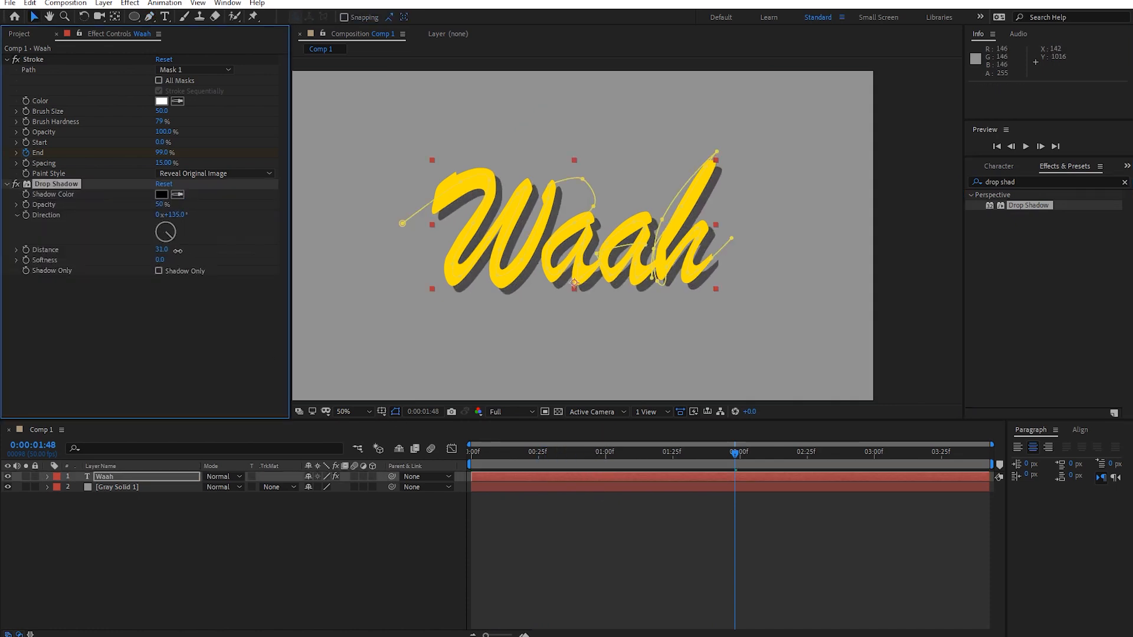
# - Deselect the layer and preview the handwriting reveal with its drop shadow from the first frame
pyautogui.click(575, 503)
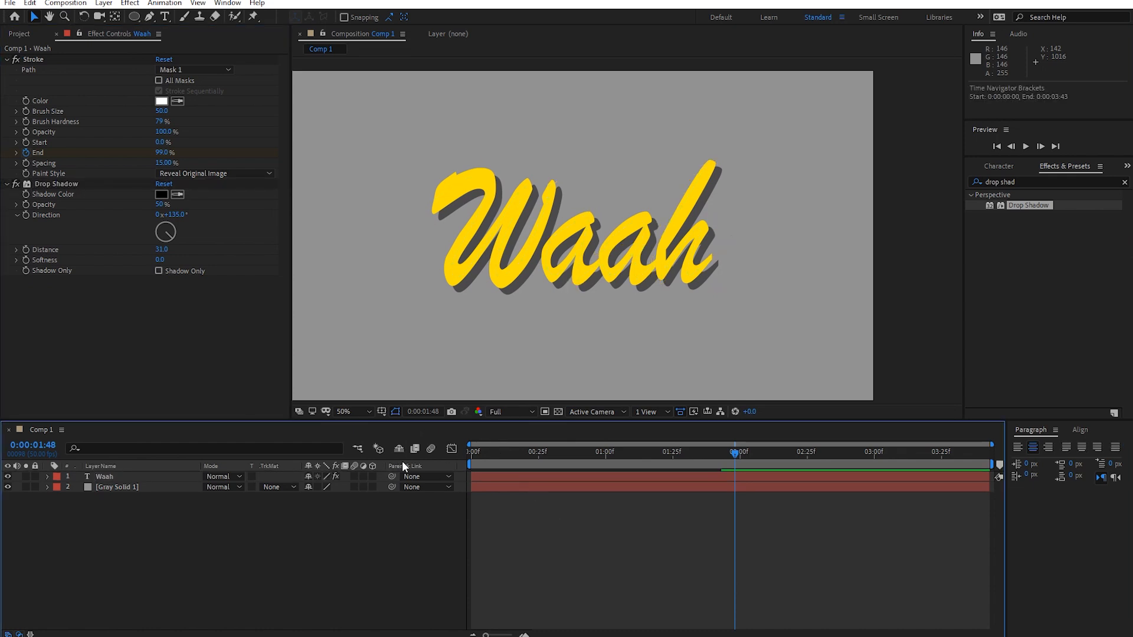
pyautogui.press('Home')
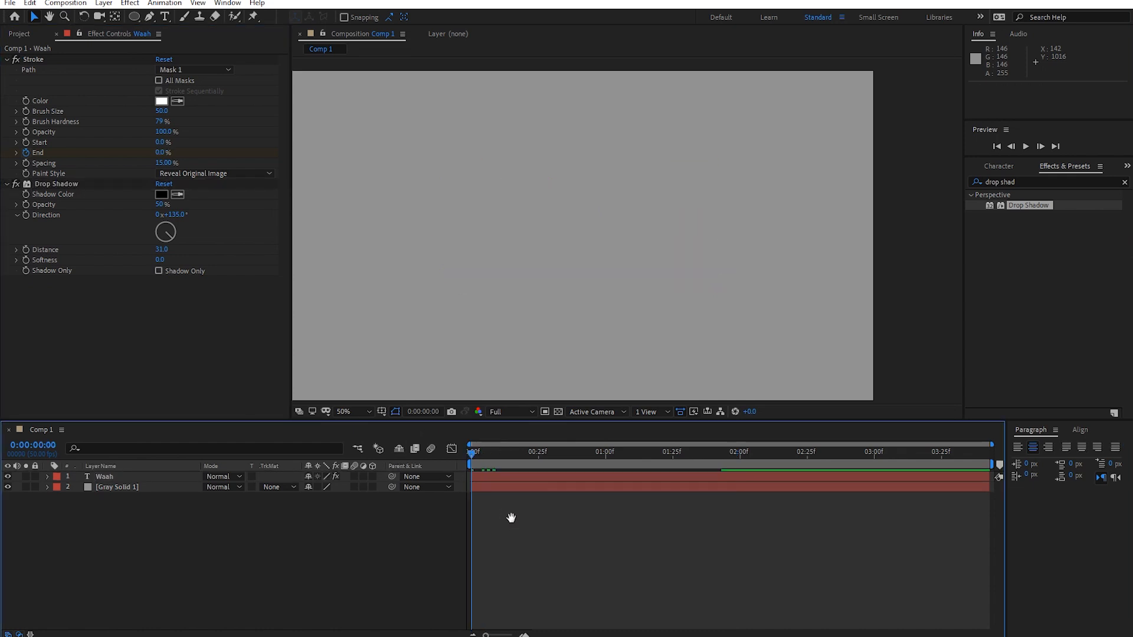
pyautogui.press('space')
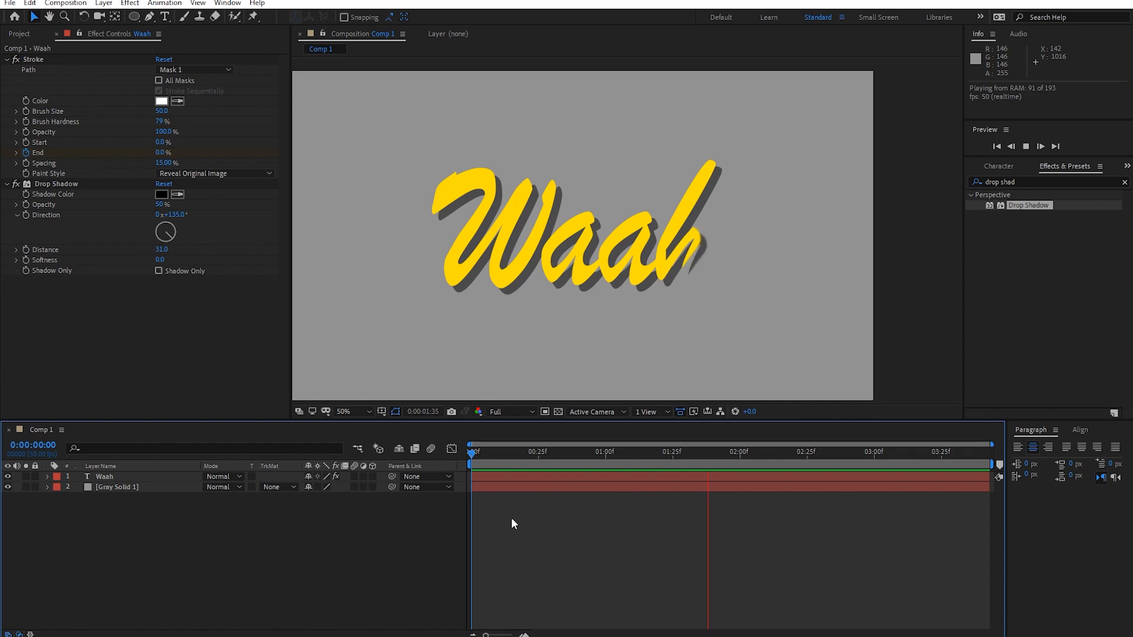
pyautogui.press('space')
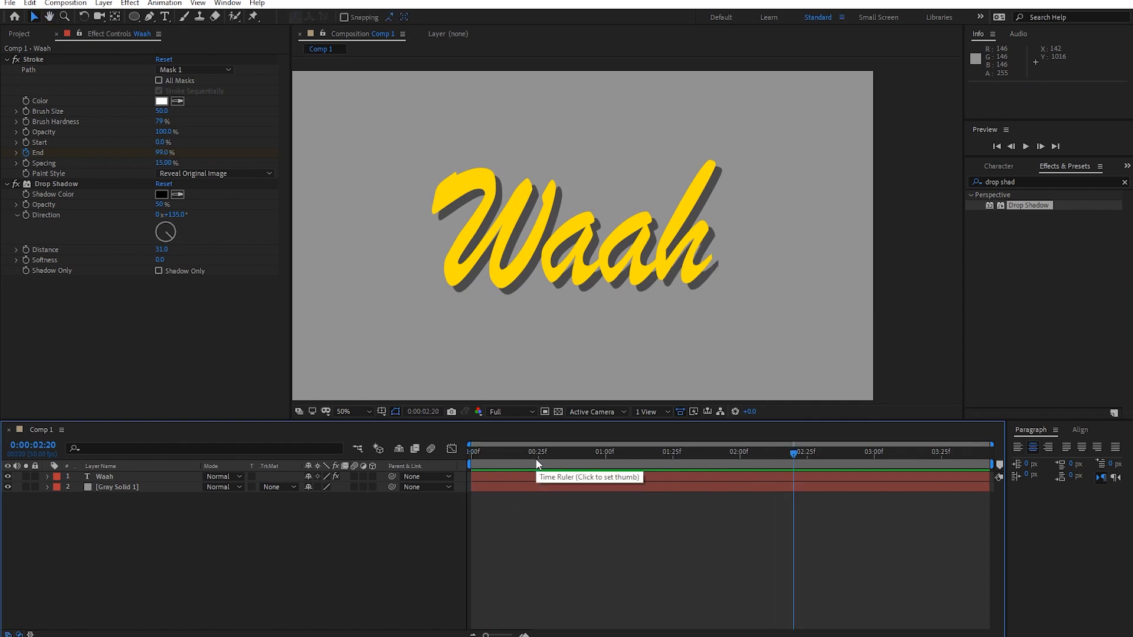
# - Delete everything in the project, including Comp 1, kick.jpg, monster.png and the Solids folder
pyautogui.hotkey('ctrl', 'a')
pyautogui.press('u')
pyautogui.press('k')
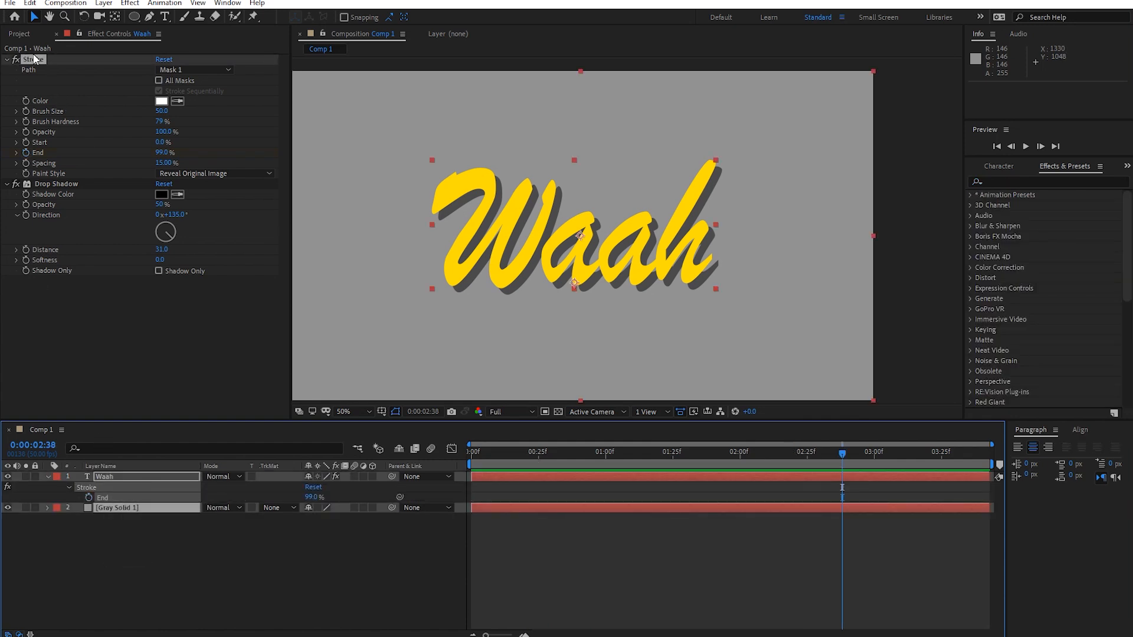
pyautogui.click(21, 36)
pyautogui.moveTo(50, 199); pyautogui.dragTo(39, 140)
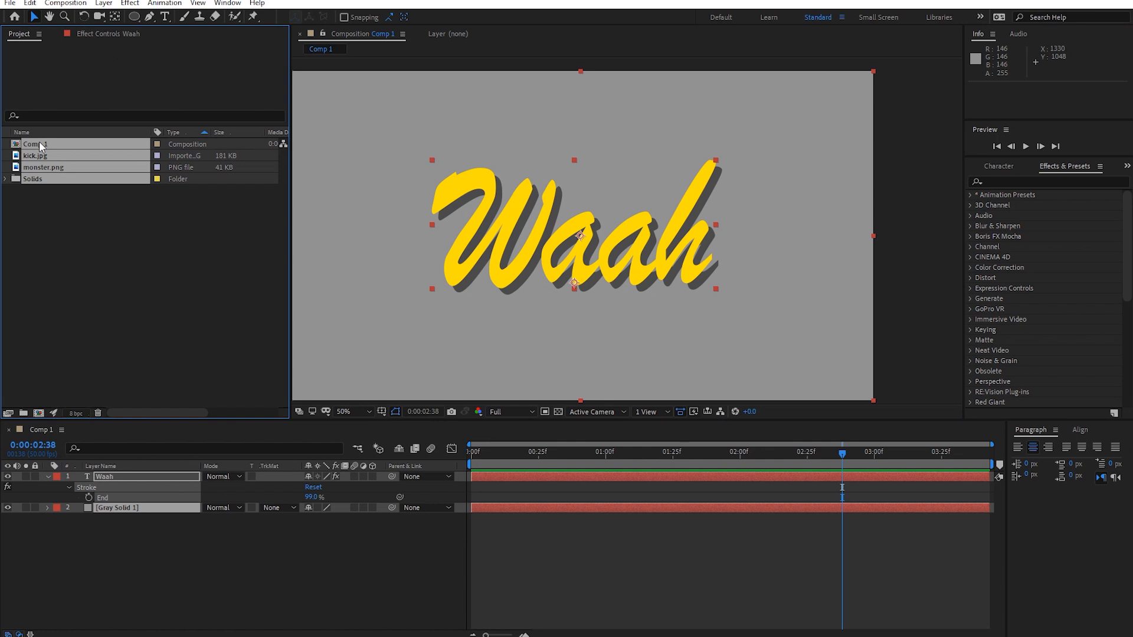
pyautogui.press('Delete')
pyautogui.click(628, 334)
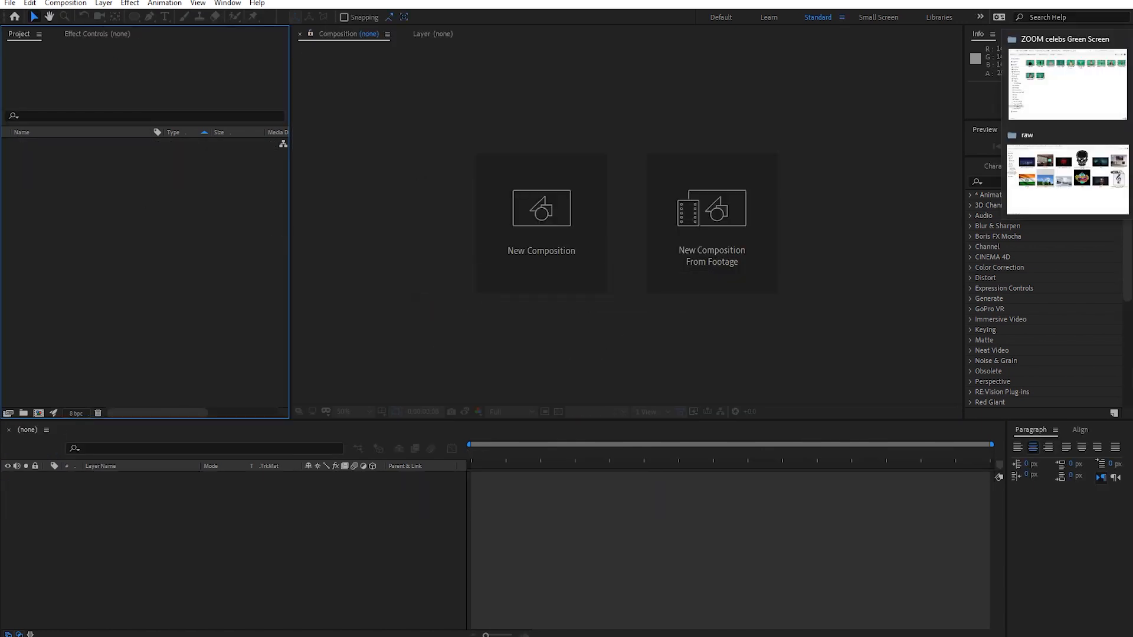
# - Import the green-screen clip RAVEER CLS.mov from the ZOOM celebs Green Screen folder and create a composition from it
pyautogui.click(1081, 102)
pyautogui.moveTo(726, 171); pyautogui.dragTo(17, 307)
pyautogui.click(747, 59)
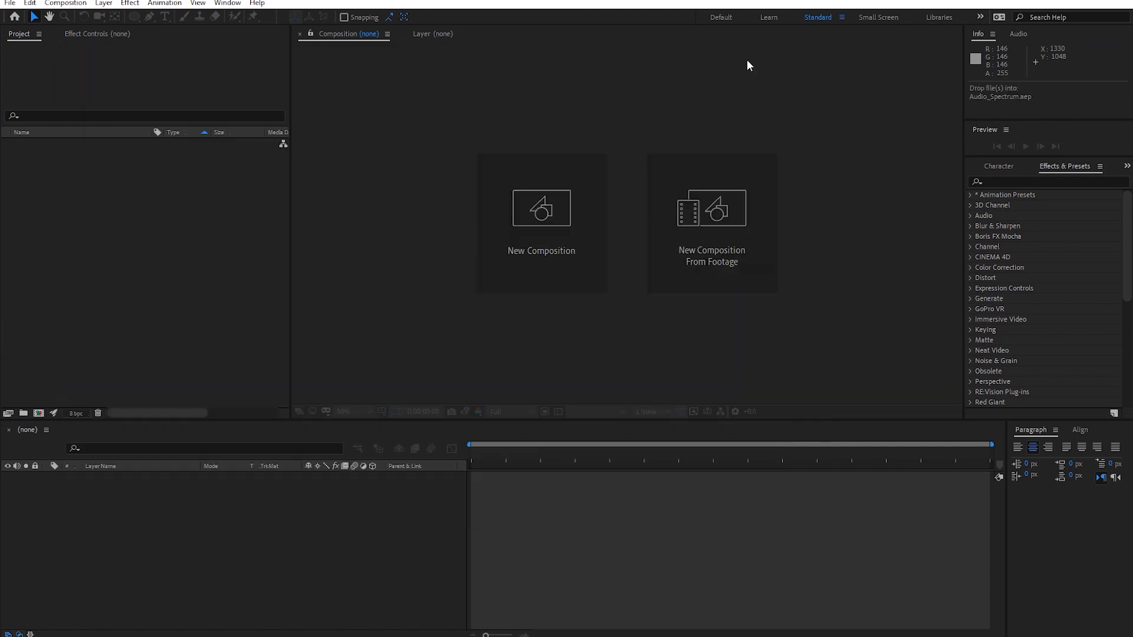
pyautogui.moveTo(747, 65); pyautogui.dragTo(152, 239)
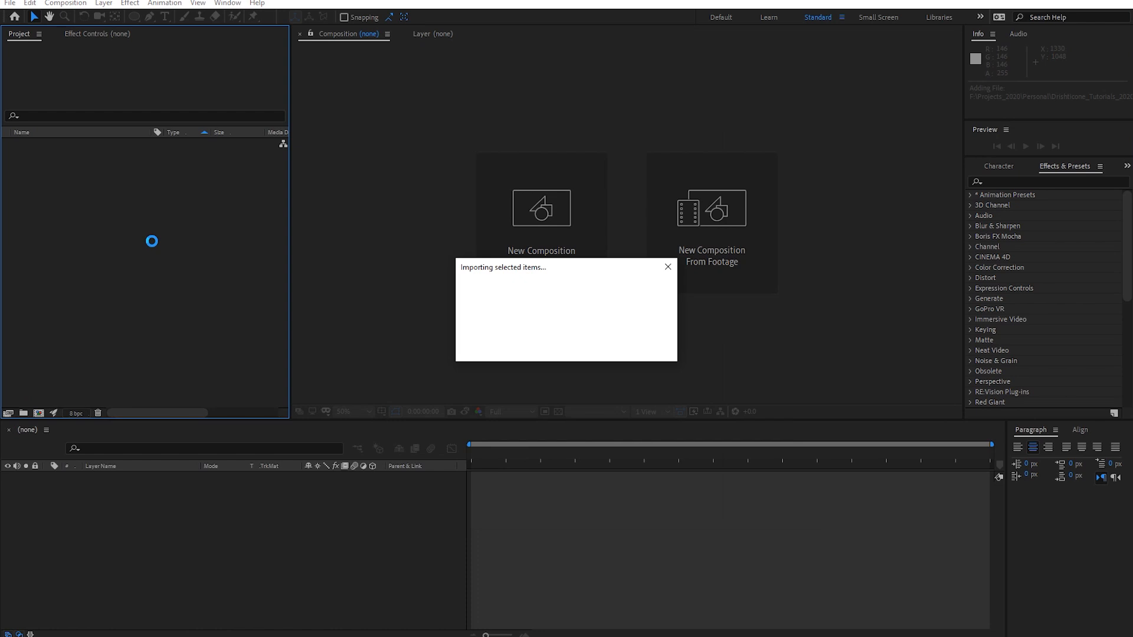
pyautogui.moveTo(41, 143); pyautogui.dragTo(39, 413)
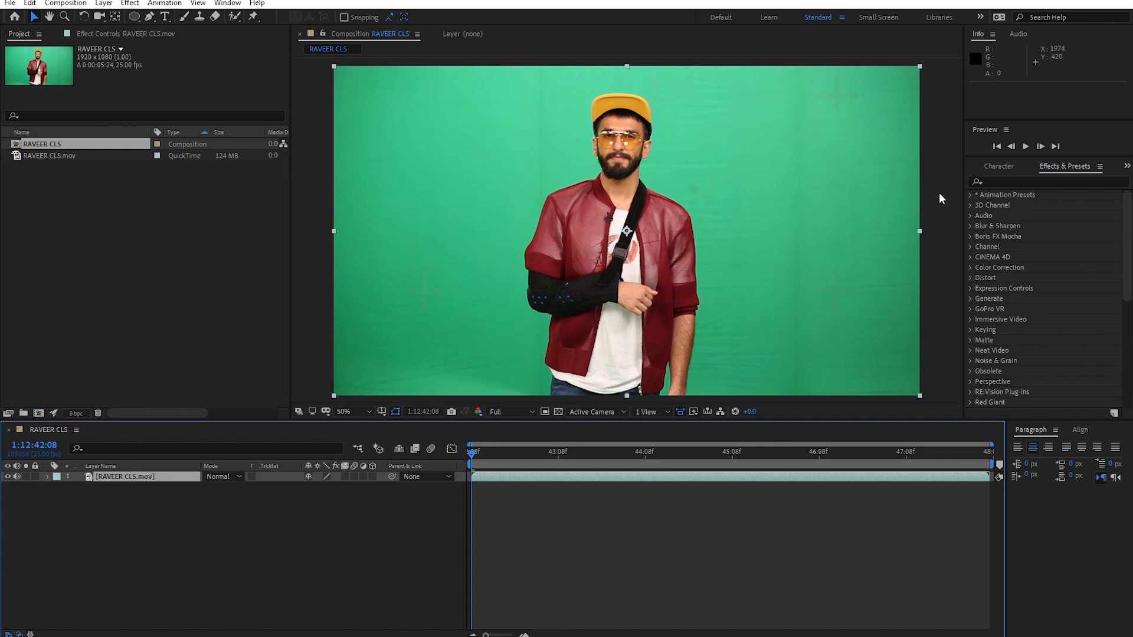
# - Apply Leave Color to the clip, sample the green backdrop as the colour to leave, and set Amount to Decolor to 100% and Tolerance to 24%
pyautogui.click(1008, 181)
pyautogui.write('leave')
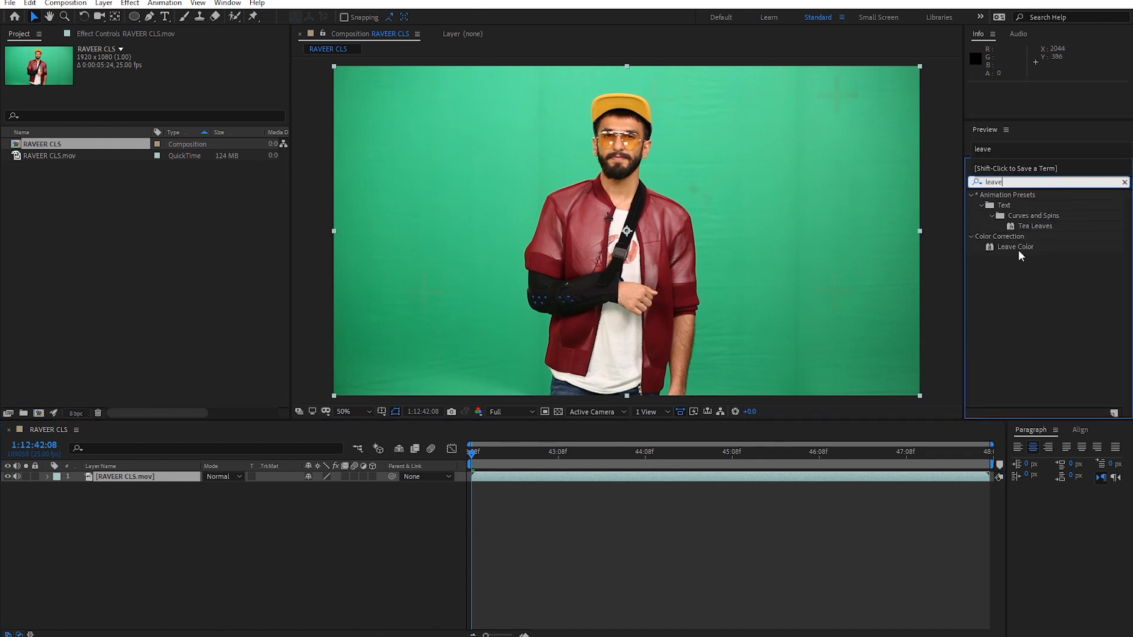
pyautogui.moveTo(1017, 250); pyautogui.dragTo(719, 268)
pyautogui.click(177, 80)
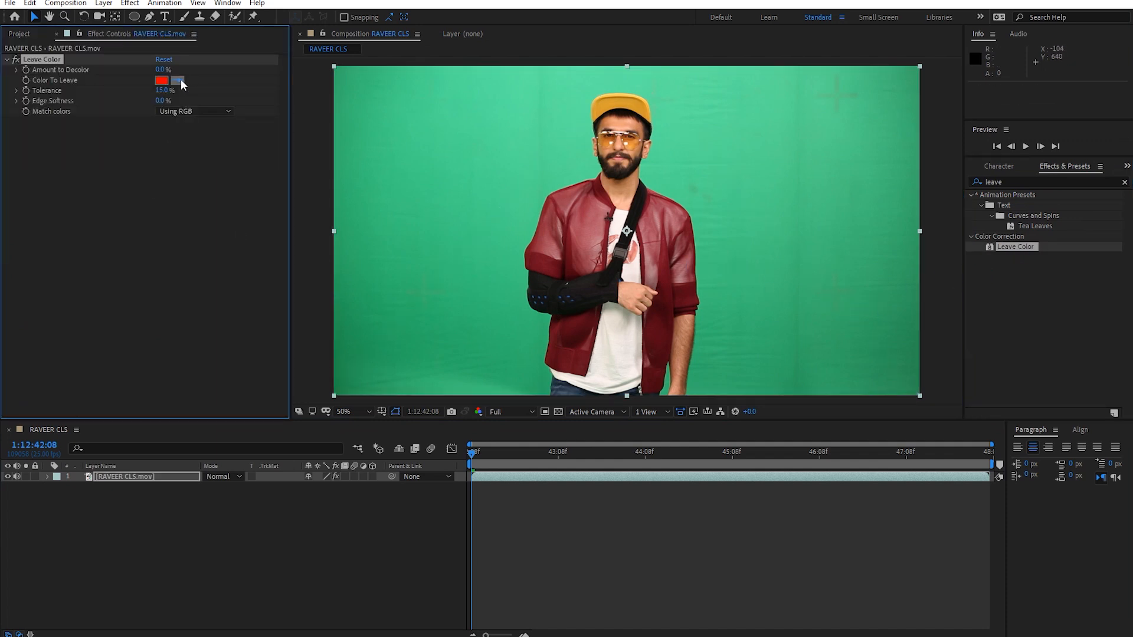
pyautogui.click(478, 207)
pyautogui.click(161, 70)
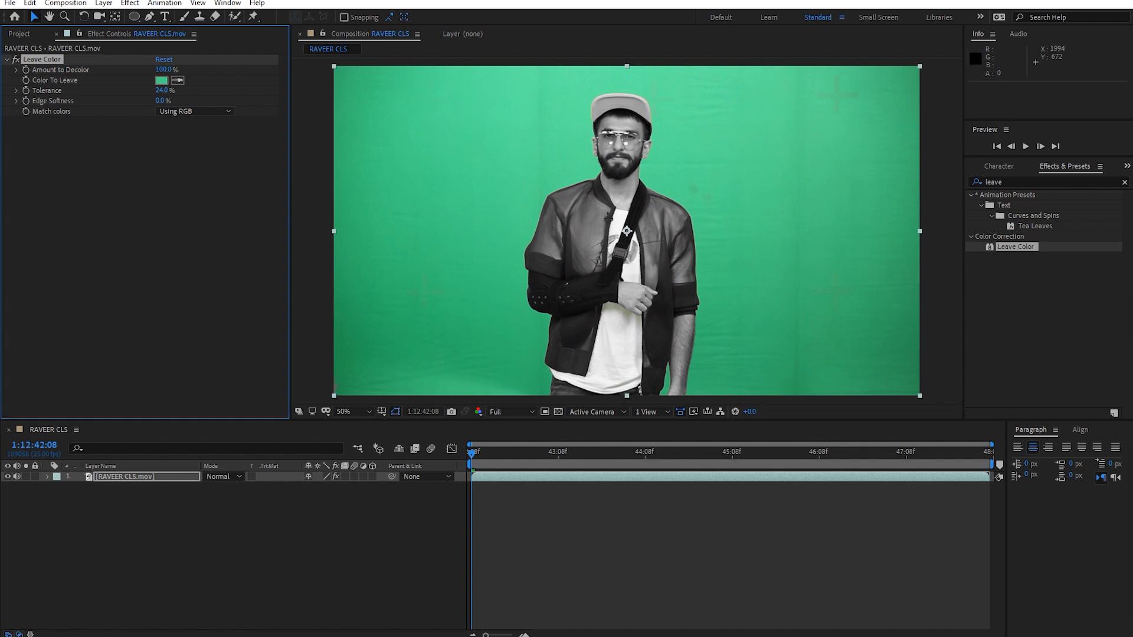
# - Add the Hue/Saturation effect below Leave Color and set Master Hue to 108° to tint the backdrop purple
pyautogui.click(1015, 182)
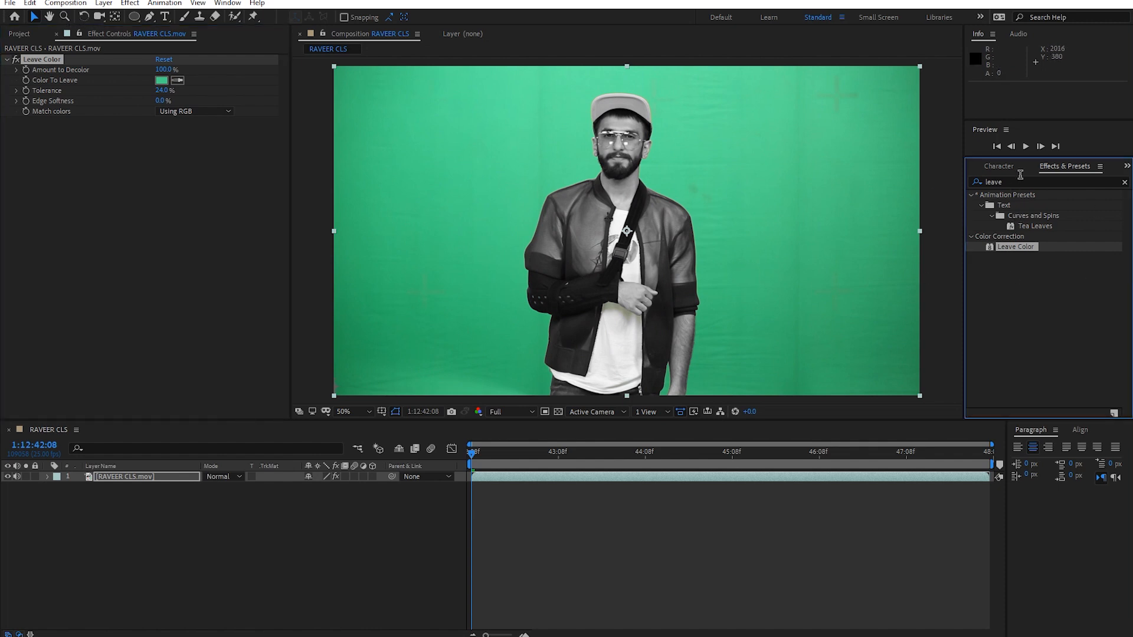
pyautogui.write('hue')
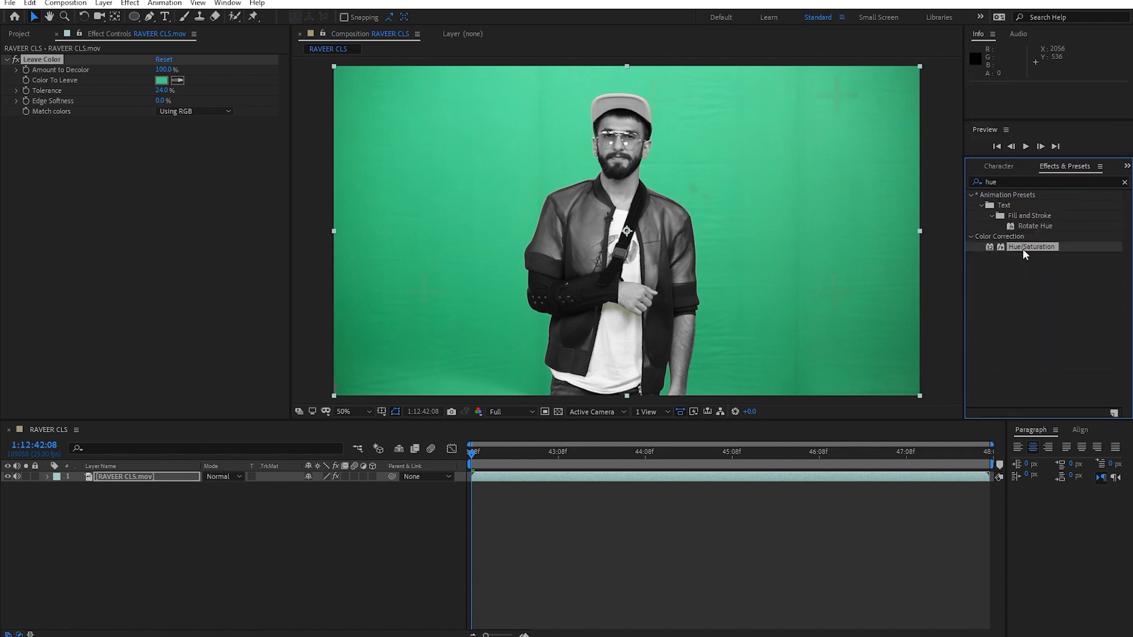
pyautogui.moveTo(1024, 251); pyautogui.dragTo(128, 237)
pyautogui.moveTo(170, 180); pyautogui.dragTo(236, 181)
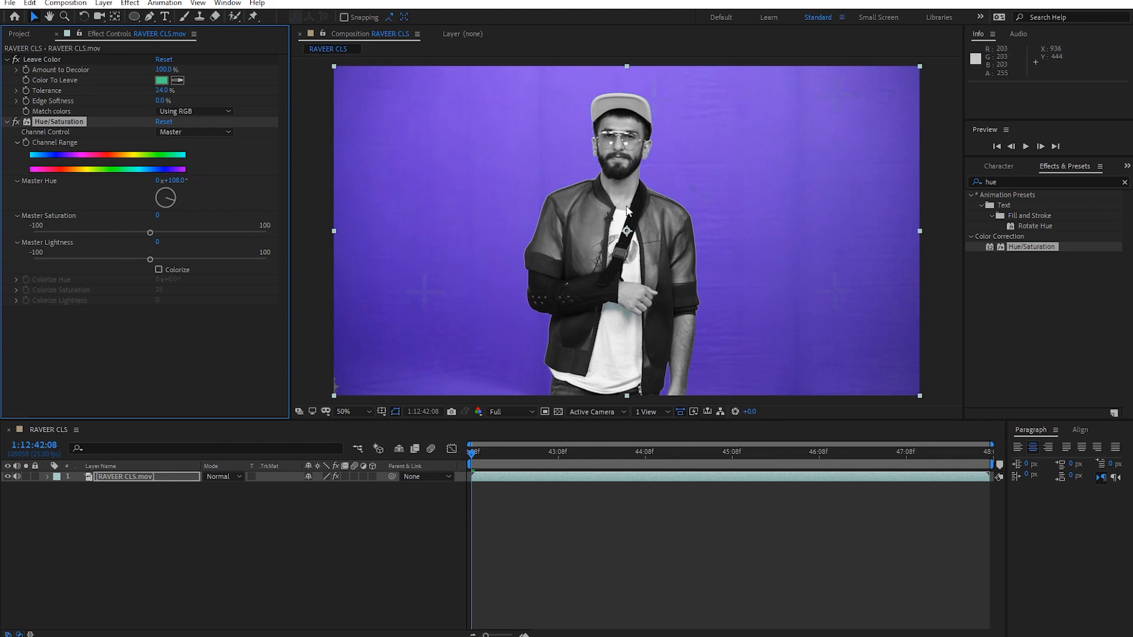
# - Switch Leave Color off, shift Master Hue to 330° to compare its effect on the whole image, and switch Leave Color back on
pyautogui.click(17, 59)
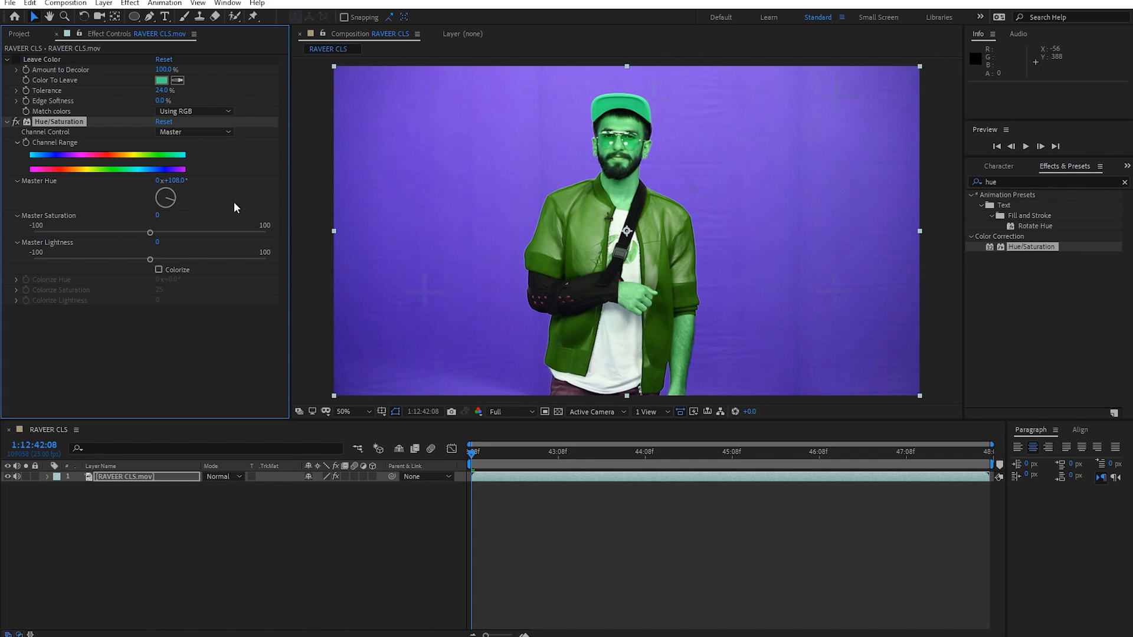
pyautogui.moveTo(179, 185); pyautogui.dragTo(335, 207)
pyautogui.click(16, 59)
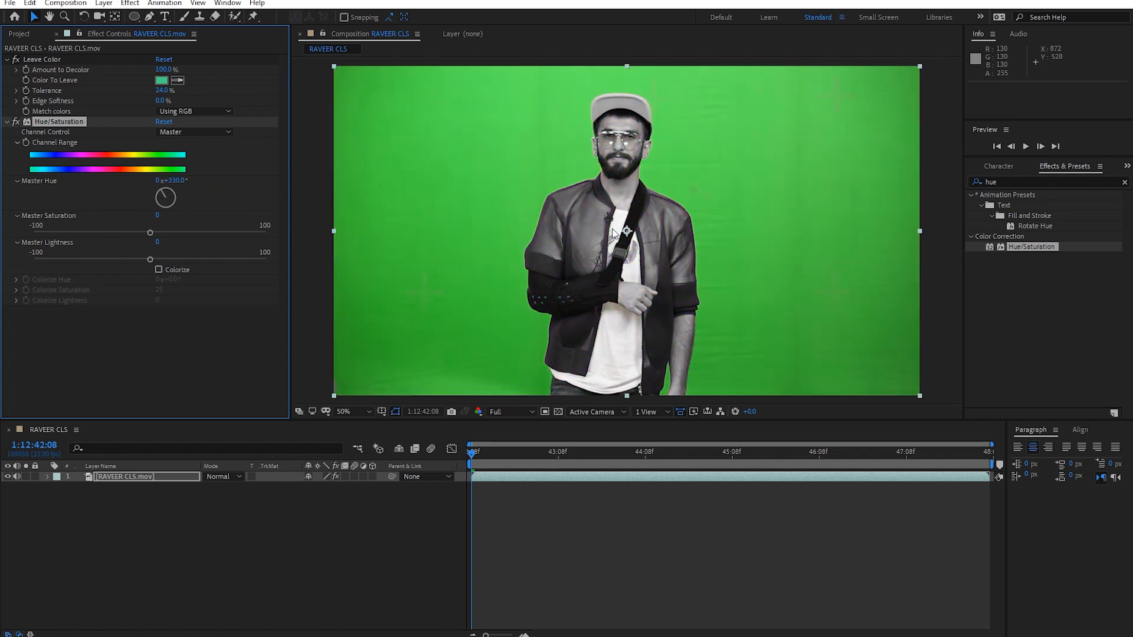
# - Try a Master Hue of 1x+38° with a lower Master Saturation, and undo the recent adjustments
pyautogui.moveTo(175, 183); pyautogui.dragTo(214, 177)
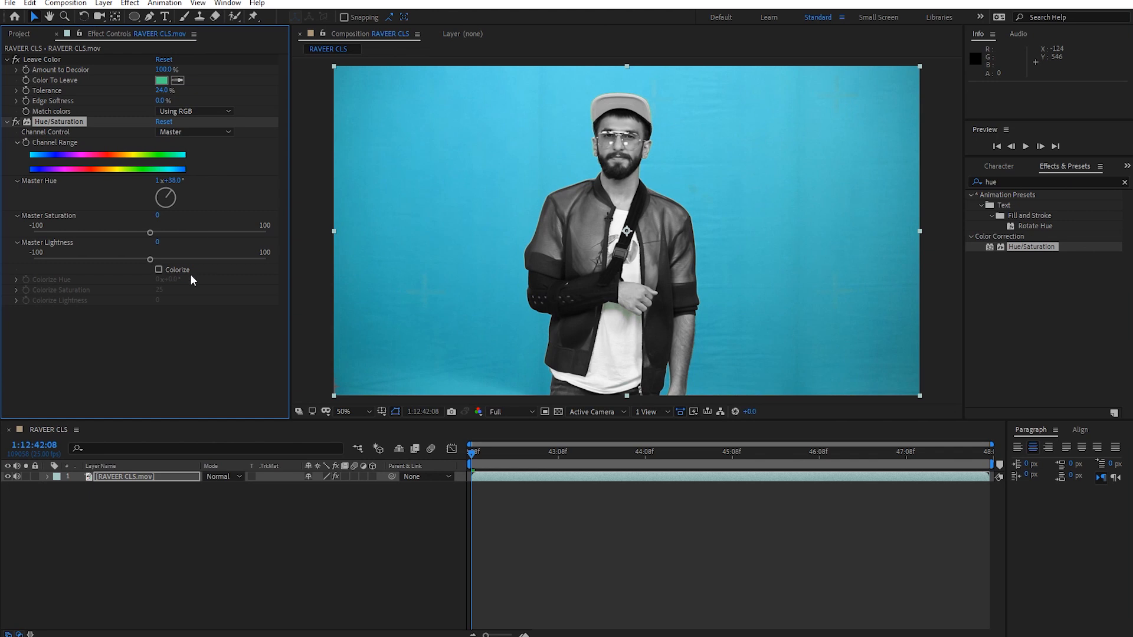
pyautogui.moveTo(152, 233)
pyautogui.mouseDown()
pyautogui.moveTo(239, 234)
pyautogui.moveTo(136, 232)
pyautogui.mouseUp()
pyautogui.hotkey('ctrl', 'z')
pyautogui.hotkey('ctrl', 'z')
pyautogui.hotkey('ctrl', 'z')
pyautogui.hotkey('ctrl', 'z')
pyautogui.hotkey('ctrl', 'z')
pyautogui.hotkey('ctrl', 'z')
# - Set Master Hue to 256° and Master Saturation to 21 for a yellow backdrop, and scrub the clip to check it
pyautogui.moveTo(160, 180); pyautogui.dragTo(100, 191)
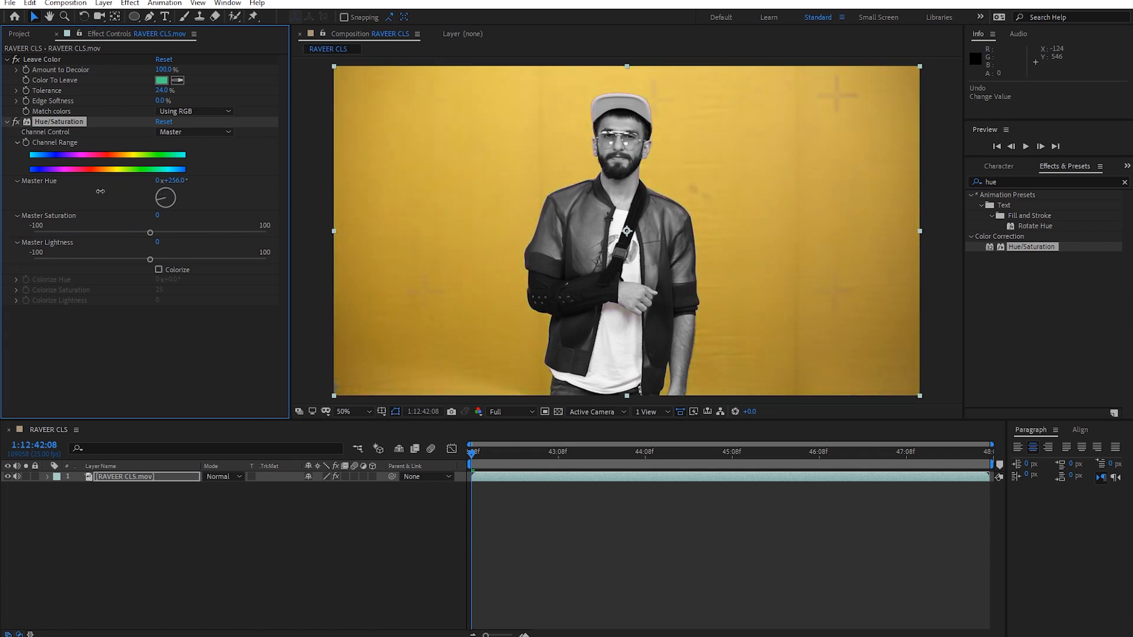
pyautogui.moveTo(158, 235)
pyautogui.mouseDown()
pyautogui.moveTo(196, 234)
pyautogui.moveTo(177, 234)
pyautogui.mouseUp()
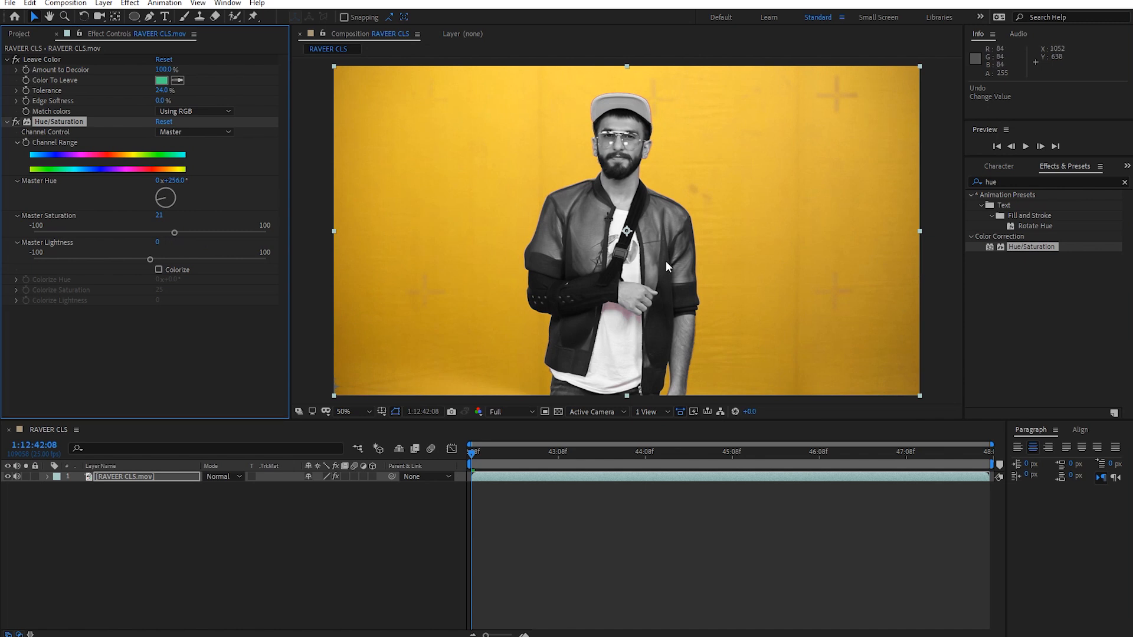
pyautogui.moveTo(584, 452); pyautogui.dragTo(500, 471)
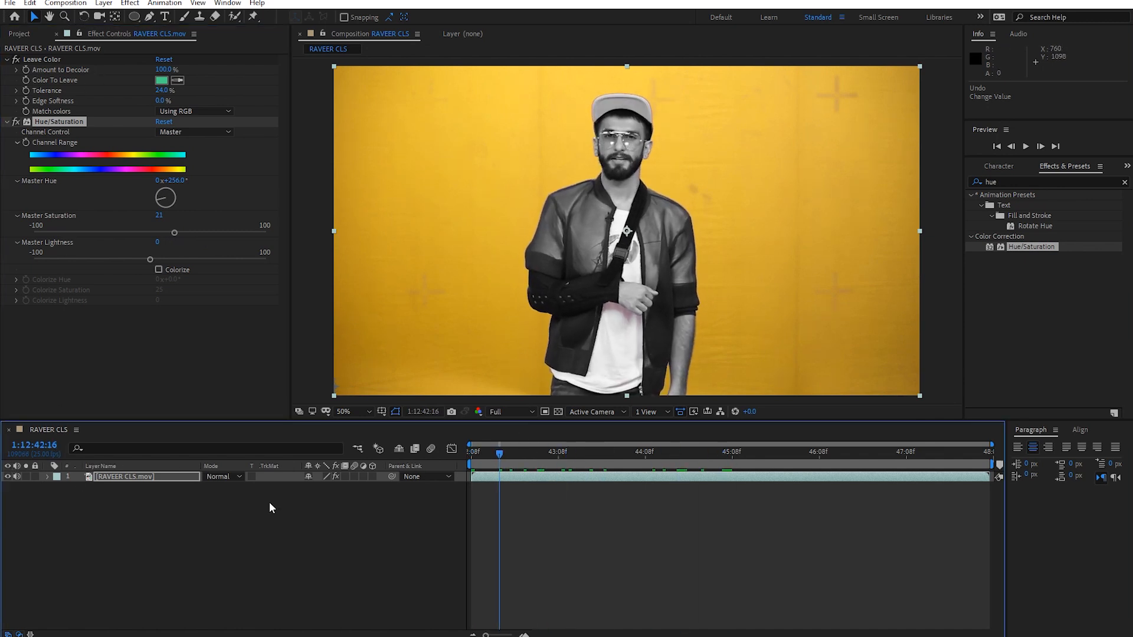
# - Compare the clip with its effects off and on, and play and scrub through the opening seconds
pyautogui.click(334, 475)
pyautogui.click(334, 475)
pyautogui.click(333, 475)
pyautogui.click(334, 476)
pyautogui.click(334, 476)
pyautogui.click(334, 476)
pyautogui.press('space')
pyautogui.moveTo(546, 453); pyautogui.dragTo(475, 480)
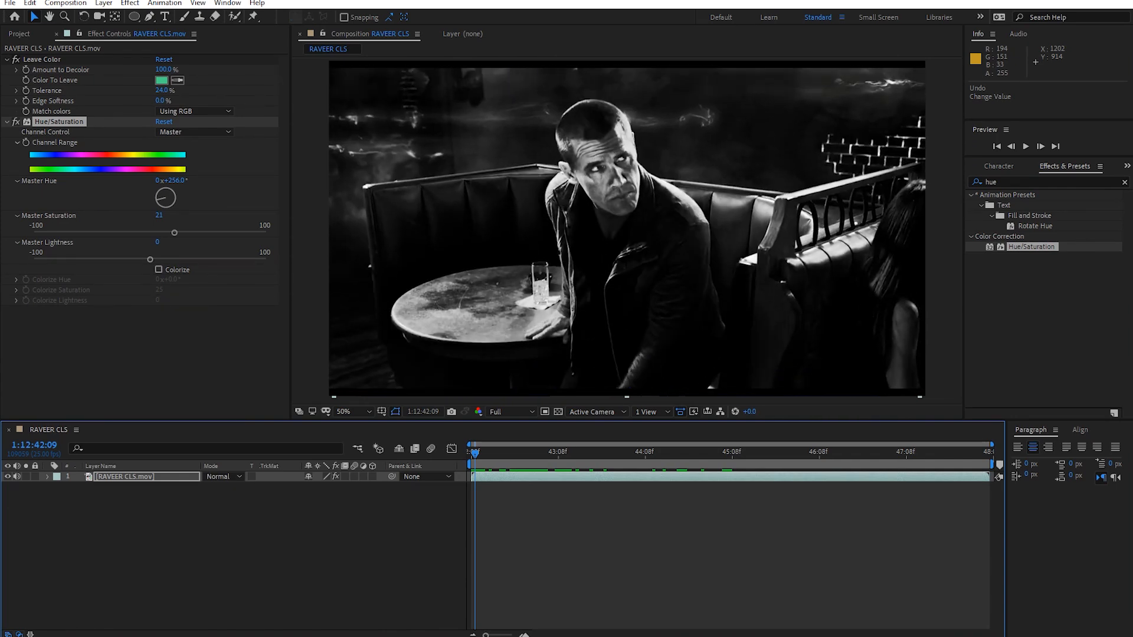
pyautogui.moveTo(475, 453); pyautogui.dragTo(576, 465)
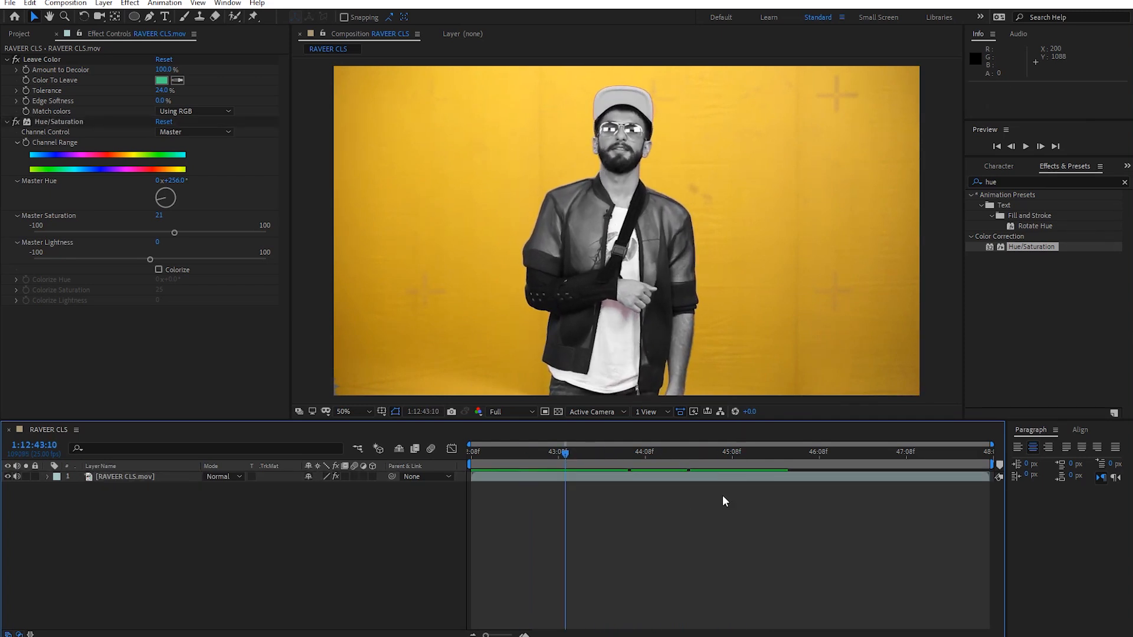